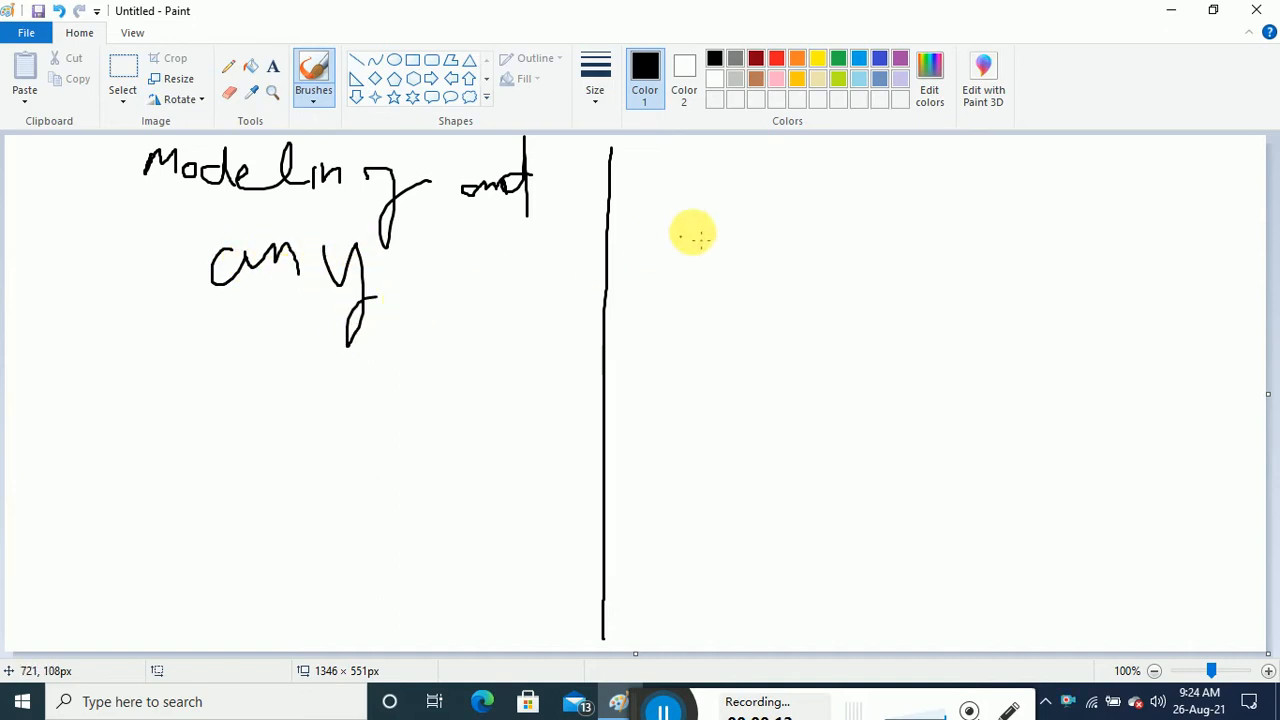
Handwrite 'Modeling and assembly' in black on the right half and draw a horizontal dividing line
mouse_move(715, 212)
left_mouse_down()
mouse_move(729, 180)
mouse_move(773, 200)
mouse_move(851, 186)
mouse_move(891, 220)
mouse_move(970, 180)
mouse_move(990, 188)
mouse_move(1003, 168)
mouse_move(1100, 238)
left_mouse_up()
mouse_move(1148, 172)
left_mouse_down()
mouse_move(1140, 206)
mouse_move(1174, 189)
mouse_move(1224, 205)
left_mouse_up()
mouse_move(866, 272)
left_mouse_down()
mouse_move(863, 286)
mouse_move(1034, 283)
mouse_move(1094, 306)
mouse_move(1154, 260)
mouse_move(1190, 310)
mouse_move(1238, 272)
left_mouse_up()
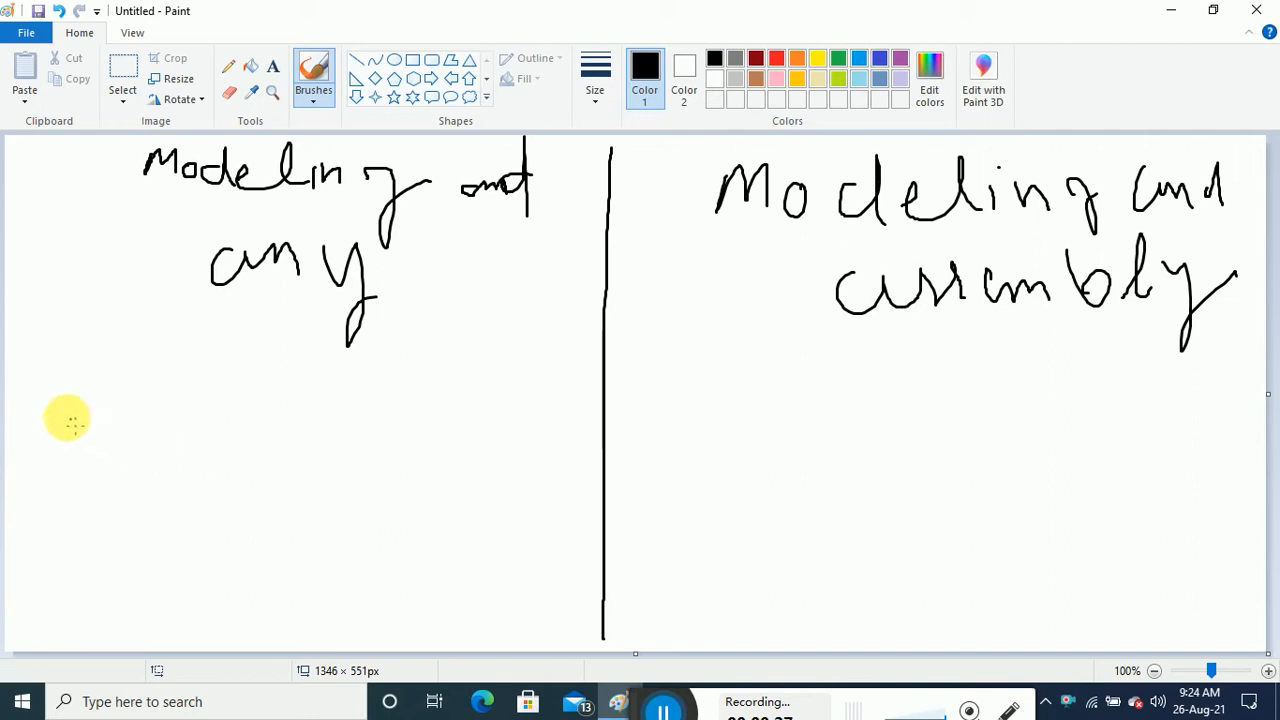
mouse_move(12, 394)
left_mouse_down()
mouse_move(757, 363)
mouse_move(1266, 366)
left_mouse_up()
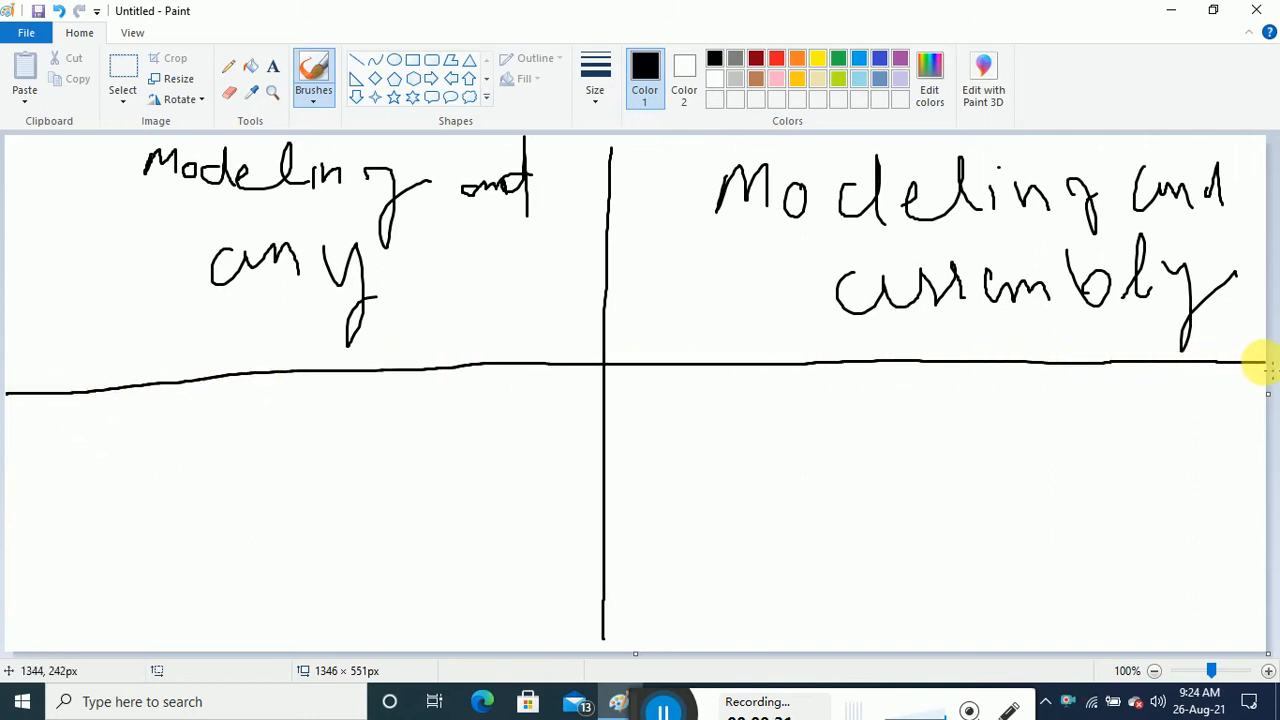
Handwrite 'Model + Assembly + Analysis' in red in the lower-left quadrant
left_click(777, 58)
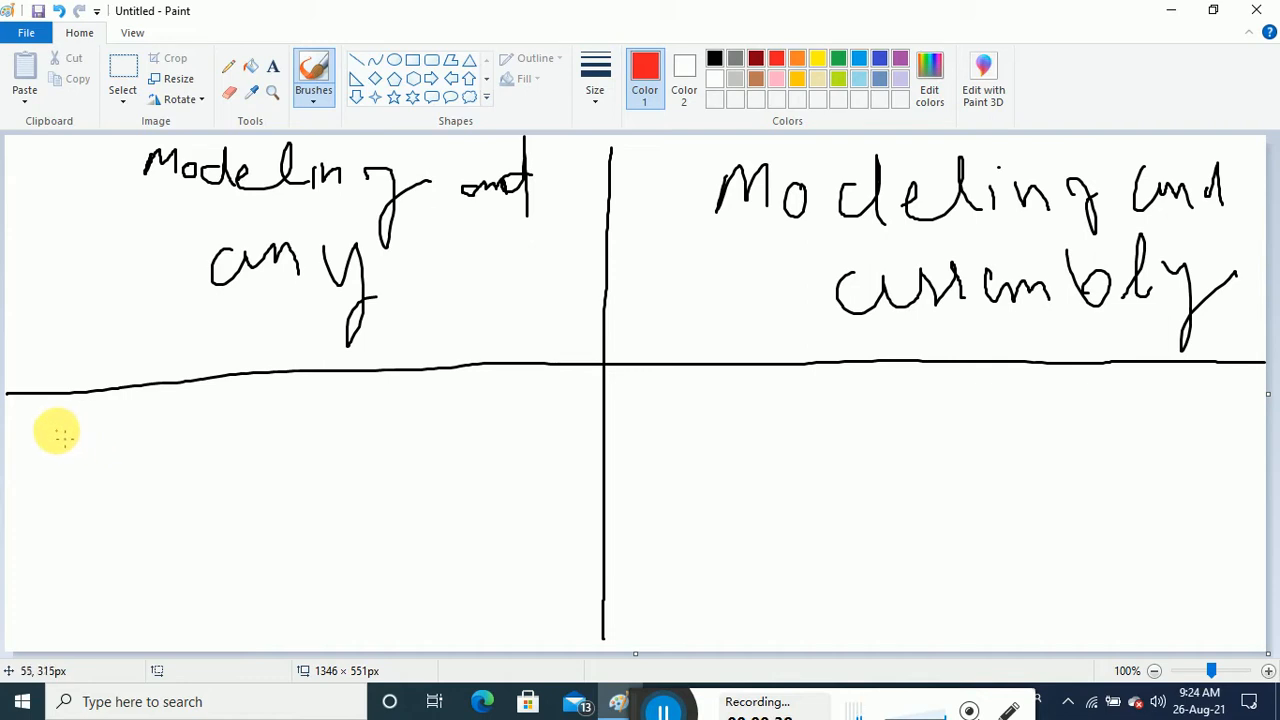
mouse_move(52, 415)
left_mouse_down()
mouse_move(52, 448)
mouse_move(72, 428)
mouse_move(128, 436)
mouse_move(171, 406)
mouse_move(197, 426)
mouse_move(242, 396)
mouse_move(268, 436)
left_mouse_up()
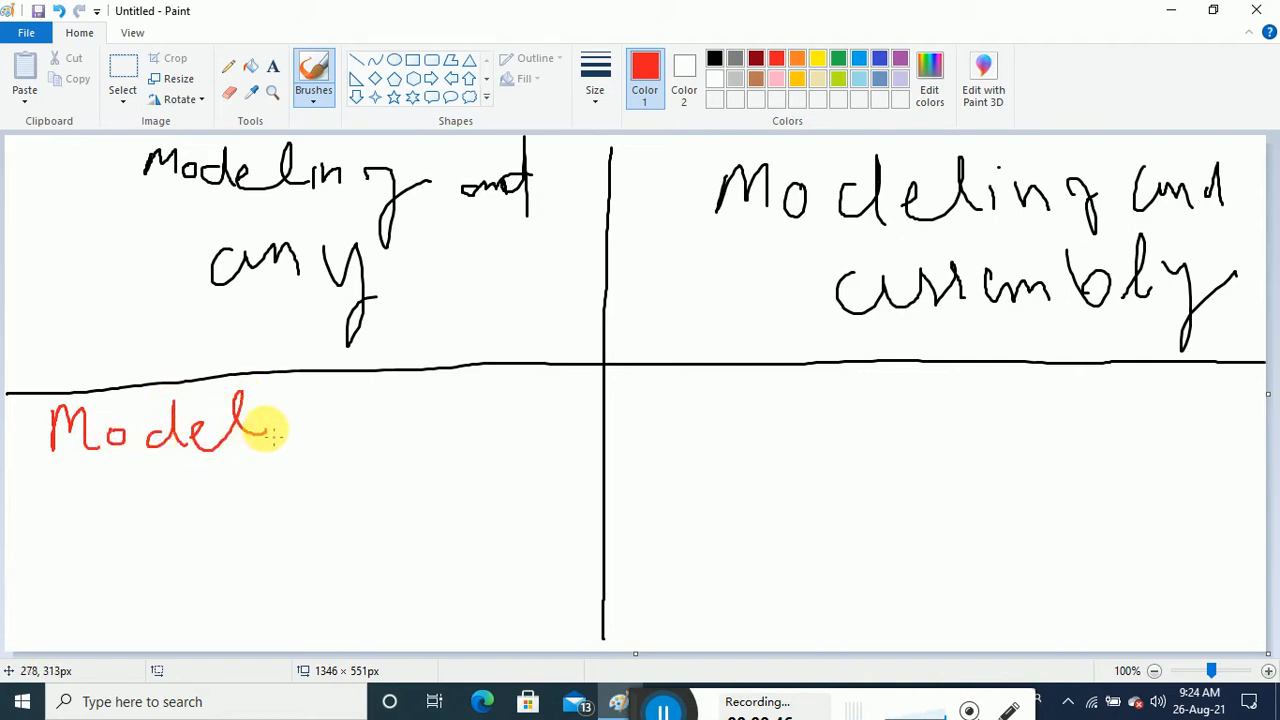
mouse_move(287, 423)
left_mouse_down()
mouse_move(334, 422)
mouse_move(308, 450)
left_mouse_up()
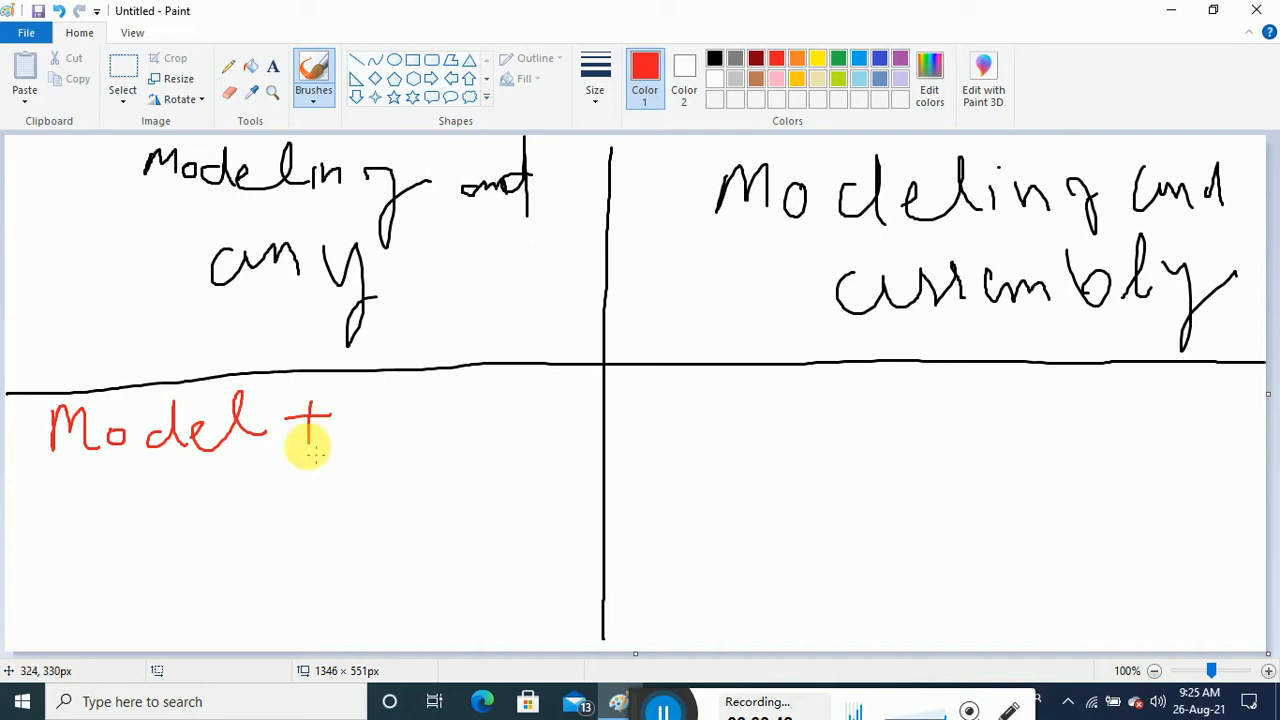
mouse_move(349, 394)
left_mouse_down()
mouse_move(366, 390)
mouse_move(372, 423)
mouse_move(372, 408)
mouse_move(413, 435)
mouse_move(569, 423)
mouse_move(586, 429)
mouse_move(592, 462)
left_mouse_up()
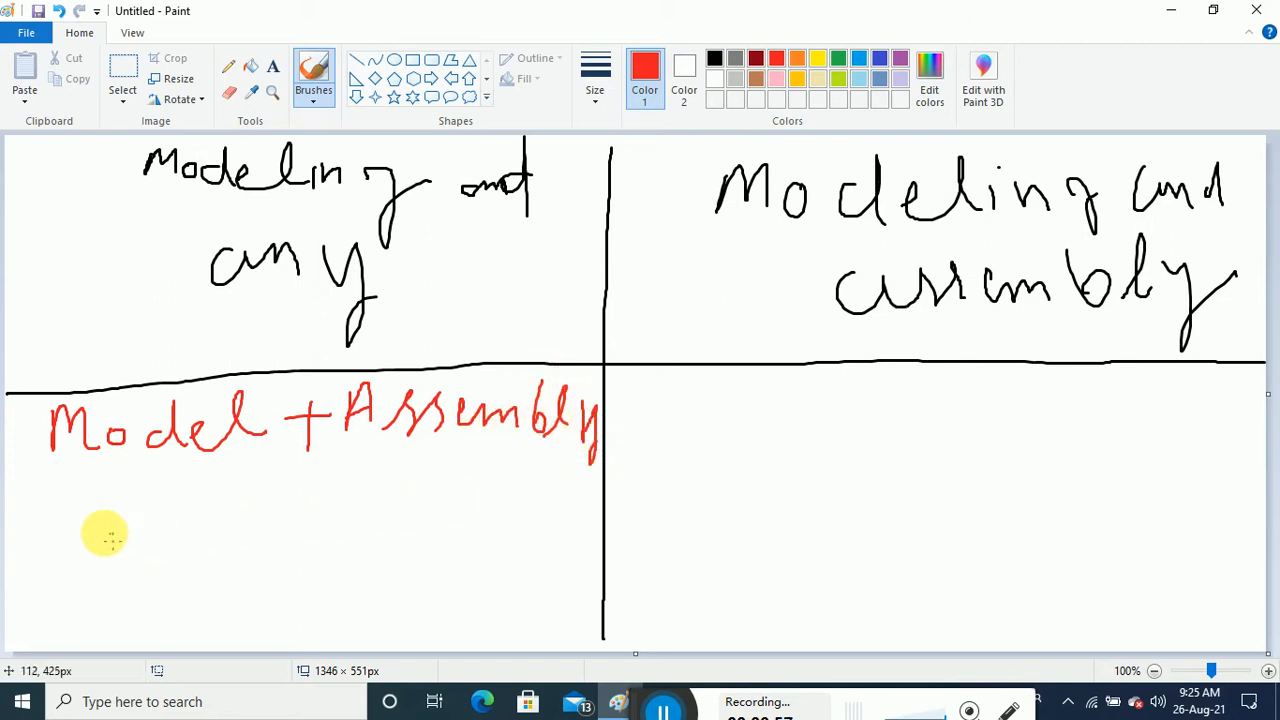
mouse_move(75, 543)
left_mouse_down()
mouse_move(124, 538)
mouse_move(95, 557)
left_mouse_up()
mouse_move(187, 498)
left_mouse_down()
mouse_move(177, 537)
mouse_move(215, 561)
mouse_move(213, 538)
left_mouse_up()
mouse_move(243, 525)
left_mouse_down()
mouse_move(239, 546)
mouse_move(290, 552)
left_mouse_up()
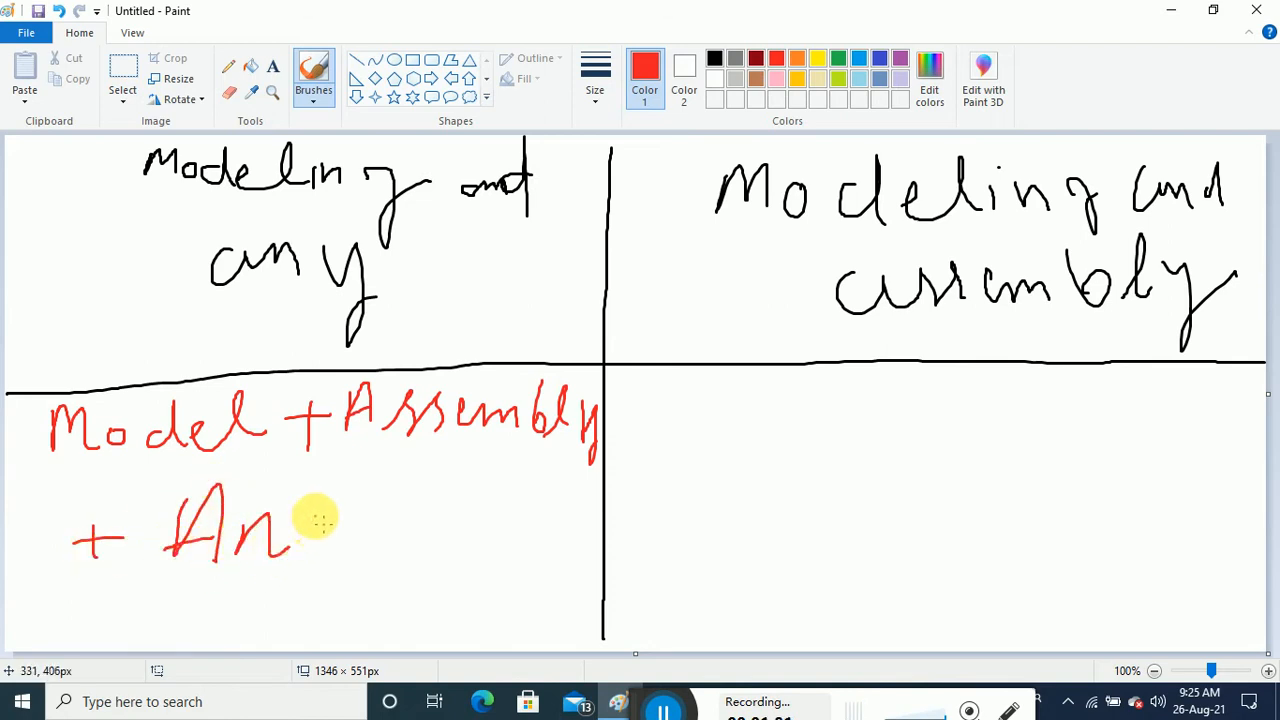
mouse_move(340, 506)
left_mouse_down()
mouse_move(360, 488)
mouse_move(380, 514)
mouse_move(491, 508)
left_mouse_up()
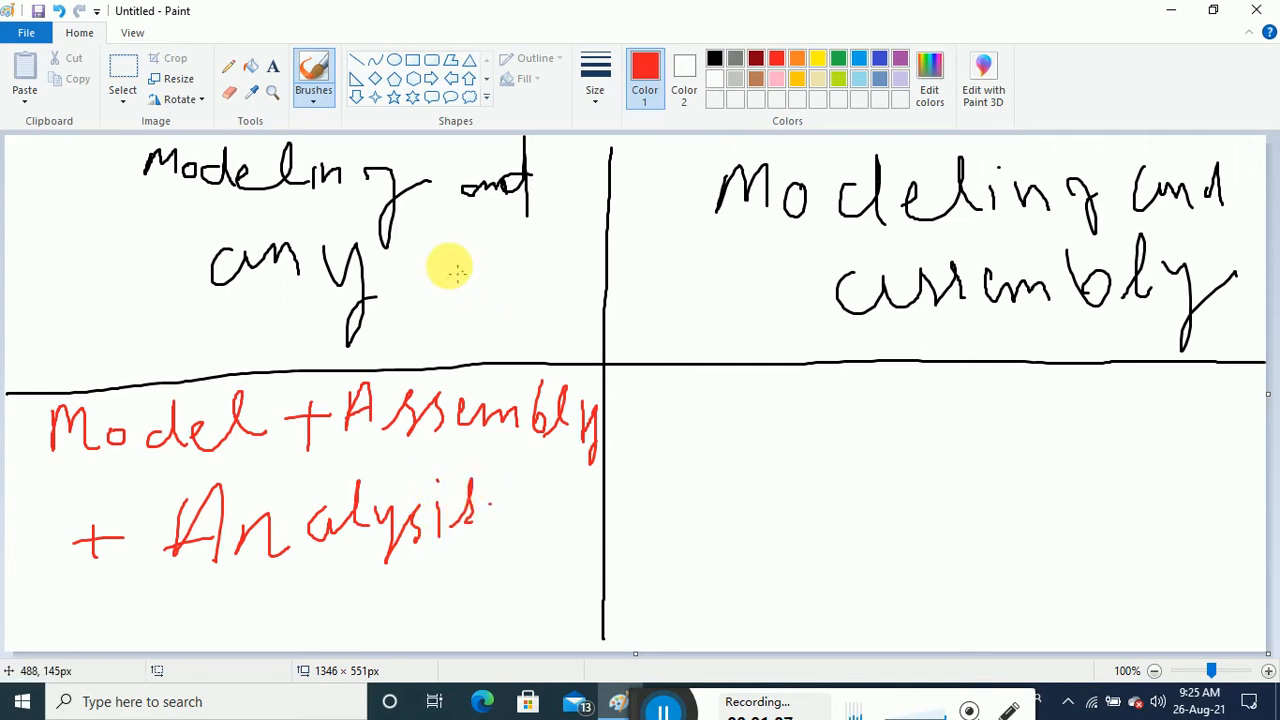
Tick the top-left heading in red and write 'PPT + Report' below Analysis
mouse_move(120, 210)
left_mouse_down()
mouse_move(150, 236)
mouse_move(216, 206)
left_mouse_up()
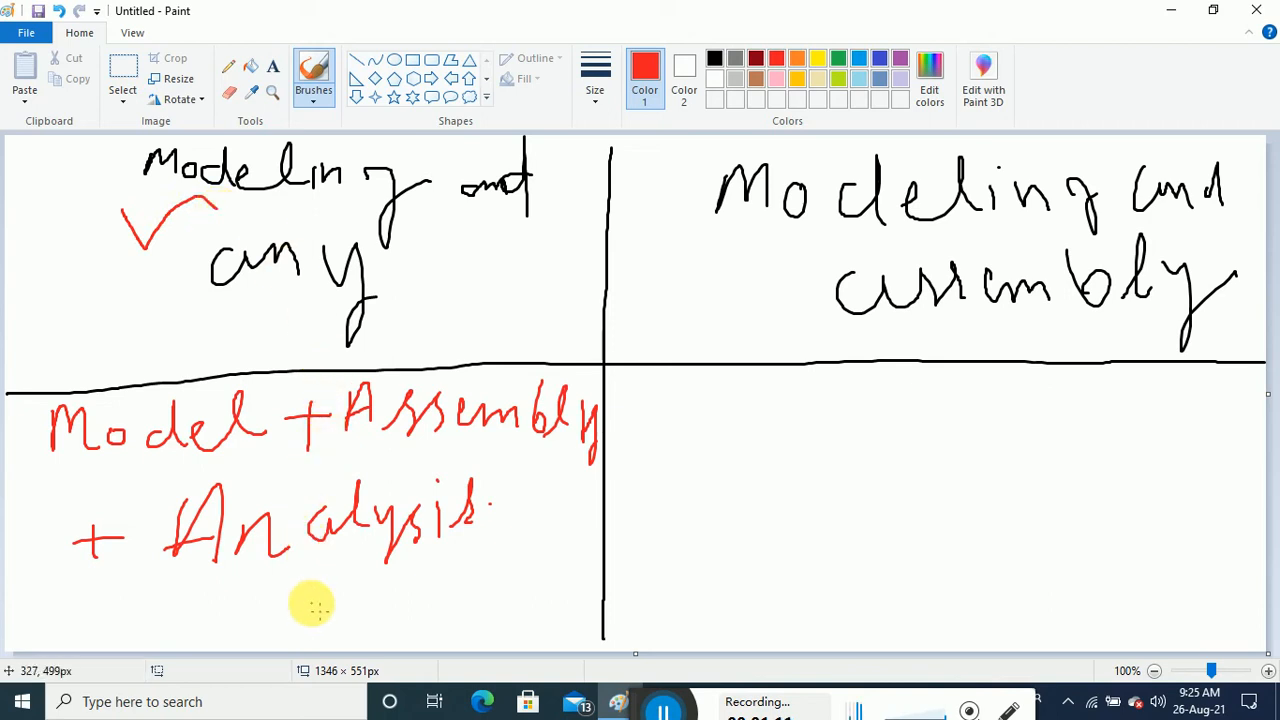
mouse_move(315, 620)
left_mouse_down()
mouse_move(323, 586)
mouse_move(320, 606)
mouse_move(368, 590)
mouse_move(394, 621)
mouse_move(409, 589)
mouse_move(446, 630)
mouse_move(497, 583)
mouse_move(487, 604)
mouse_move(529, 614)
left_mouse_up()
mouse_move(539, 560)
left_mouse_down()
mouse_move(555, 592)
mouse_move(591, 540)
mouse_move(603, 546)
left_mouse_up()
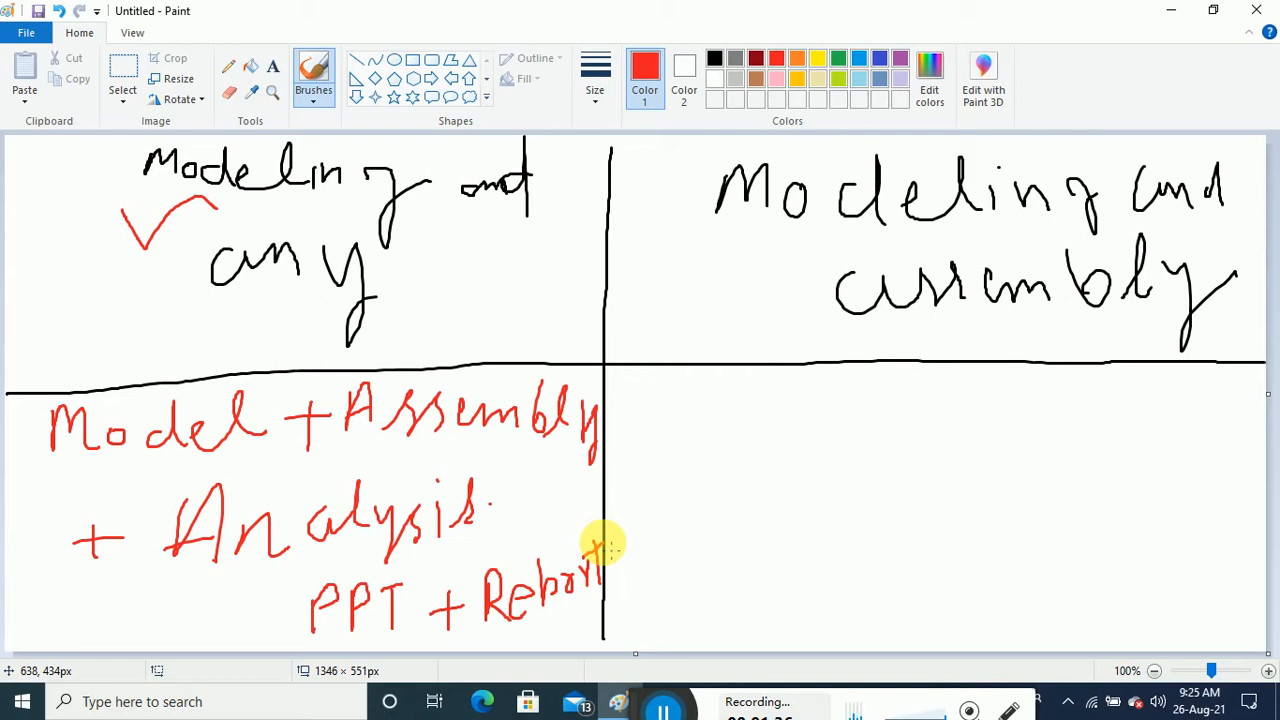
Erase part of 'Report' and rewrite it in red after 'PPT +', then underline it
left_click(229, 91)
mouse_move(560, 578)
left_mouse_down()
mouse_move(532, 592)
mouse_move(510, 572)
mouse_move(495, 605)
mouse_move(505, 617)
mouse_move(555, 587)
mouse_move(530, 578)
mouse_move(587, 564)
mouse_move(531, 574)
mouse_move(585, 551)
left_mouse_up()
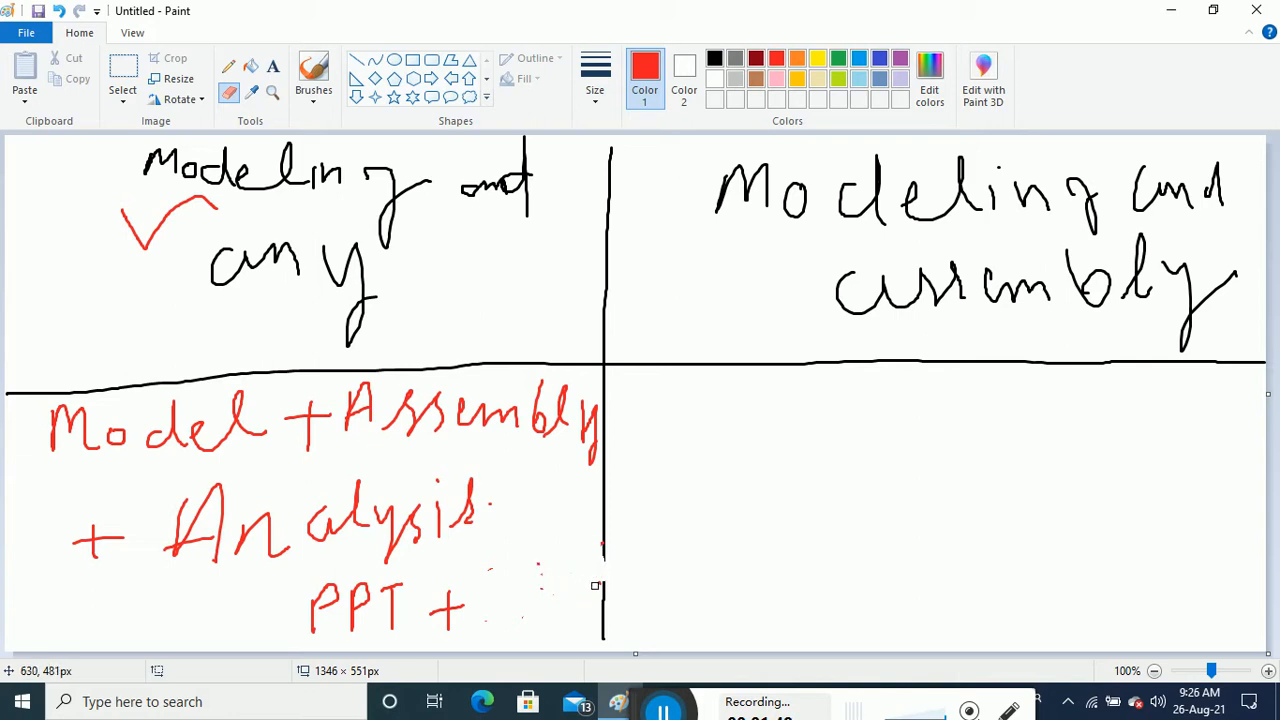
left_click(313, 75)
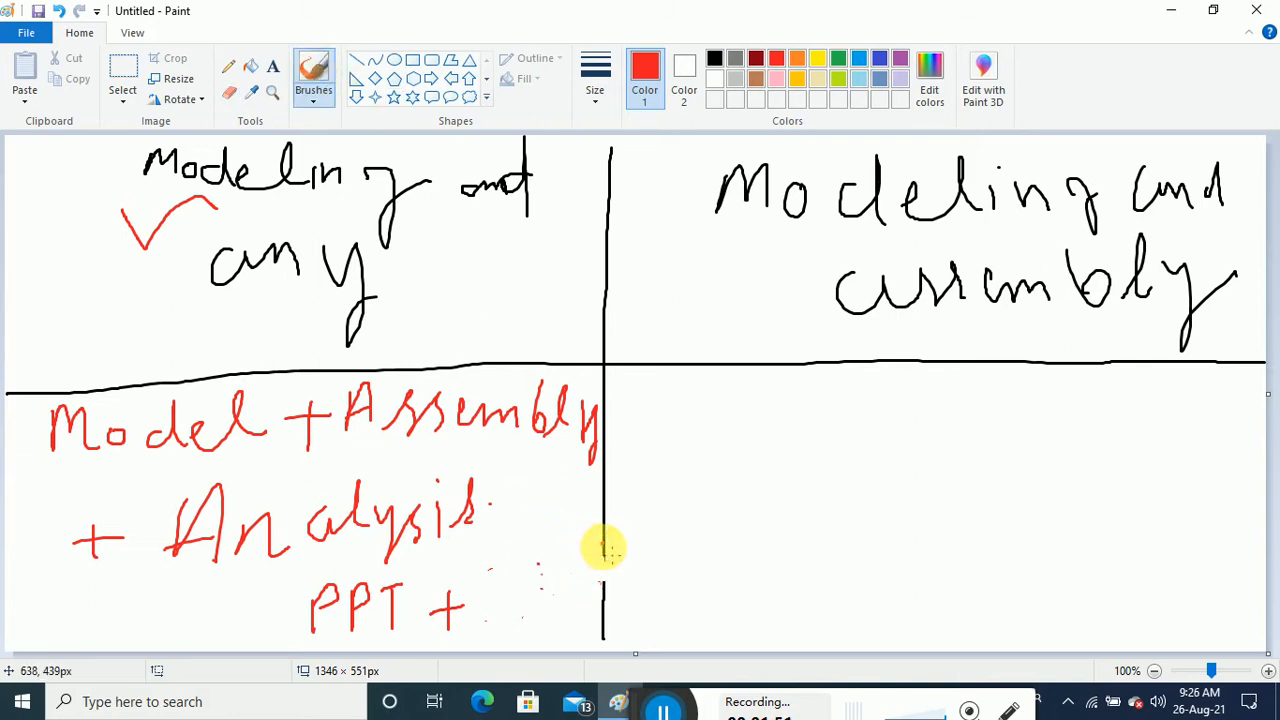
left_click_drag(604, 545, 606, 580)
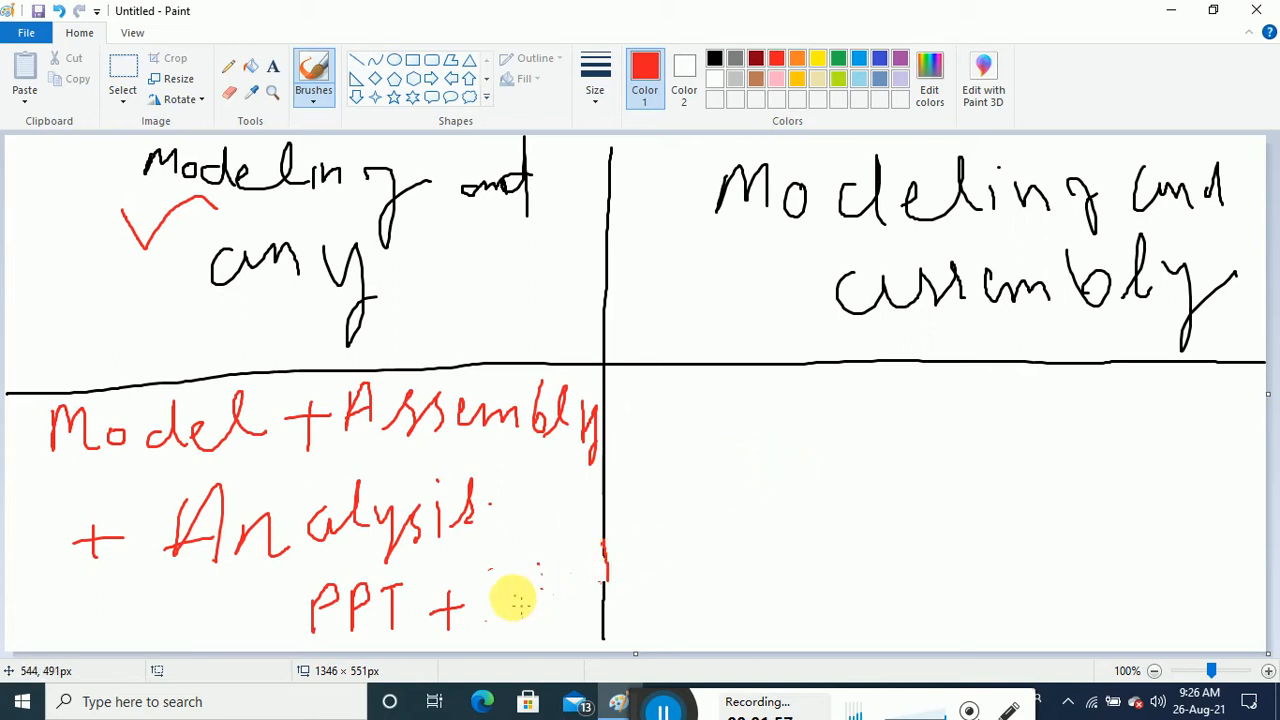
mouse_move(492, 574)
left_mouse_down()
mouse_move(491, 603)
mouse_move(549, 594)
mouse_move(583, 569)
mouse_move(598, 598)
left_mouse_up()
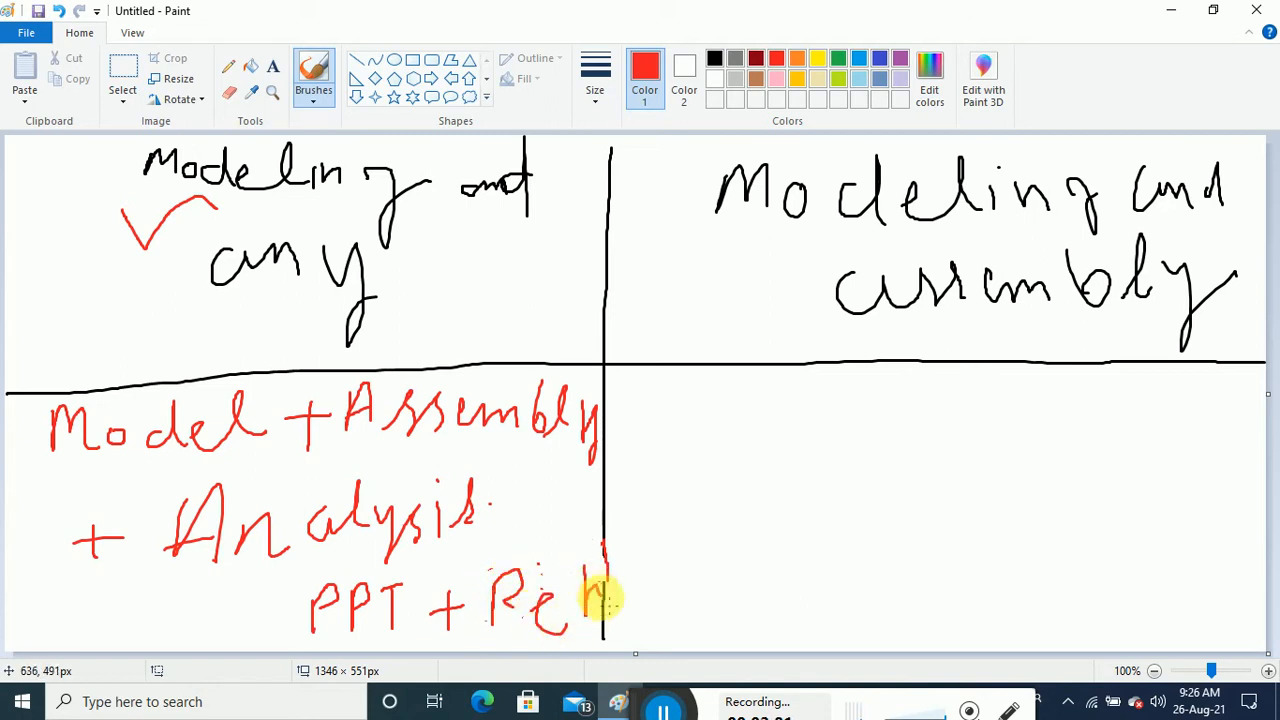
left_click_drag(505, 641, 606, 617)
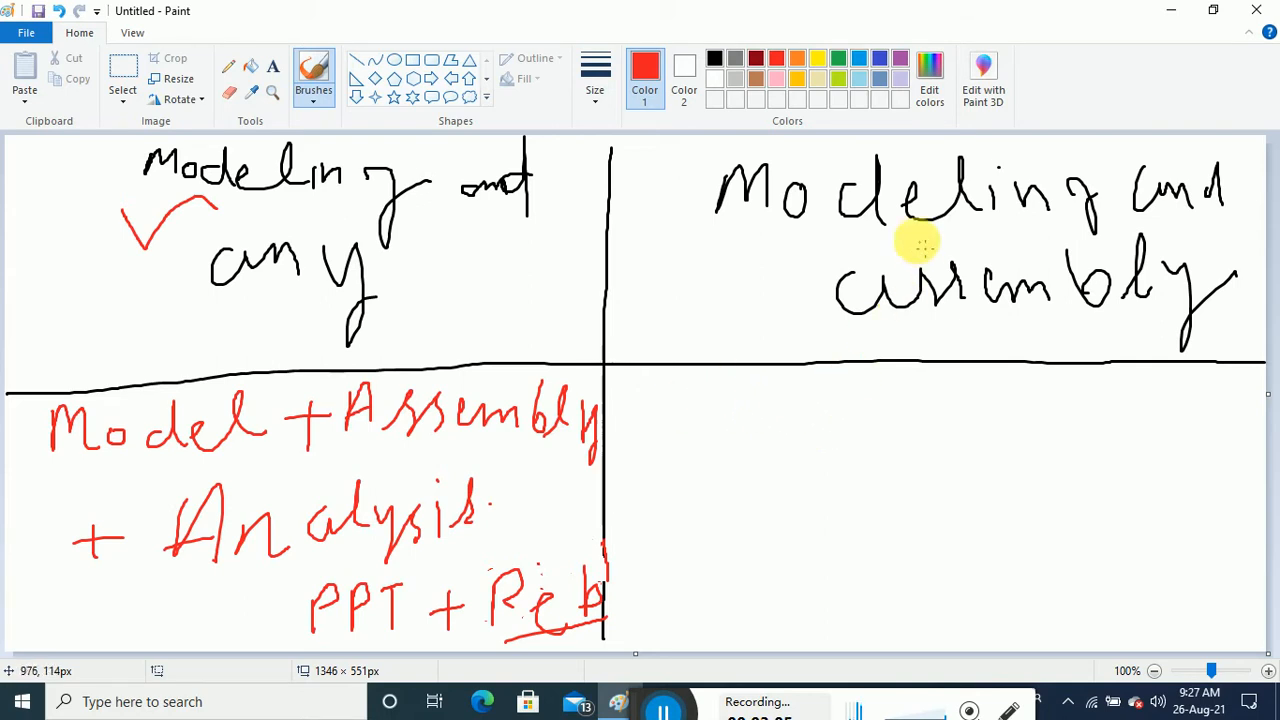
Handwrite 'Model + Assembly + Drafting with bom of idiv Comp' in red in the lower-right quadrant
left_click(764, 239)
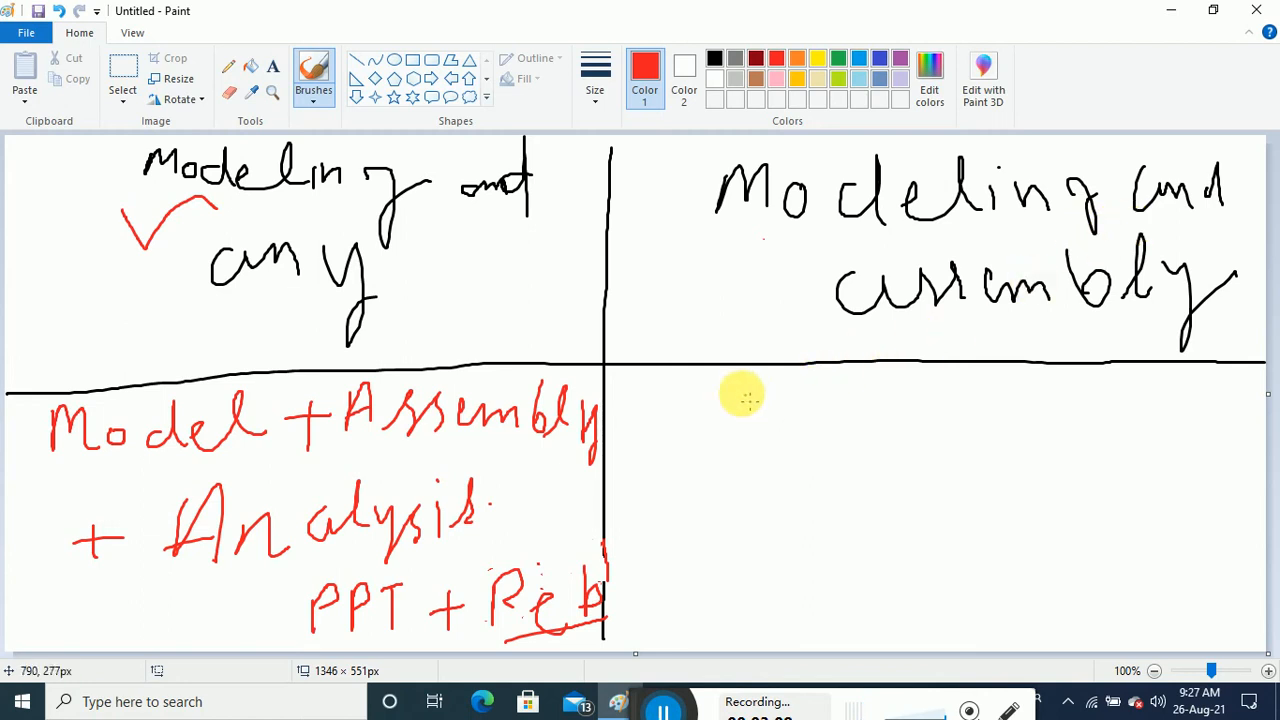
mouse_move(692, 418)
left_mouse_down()
mouse_move(690, 392)
mouse_move(846, 400)
mouse_move(866, 371)
mouse_move(893, 405)
mouse_move(968, 399)
mouse_move(948, 425)
mouse_move(1000, 380)
mouse_move(1030, 405)
mouse_move(1019, 404)
mouse_move(1074, 415)
mouse_move(1140, 386)
mouse_move(1148, 400)
mouse_move(1208, 404)
left_mouse_up()
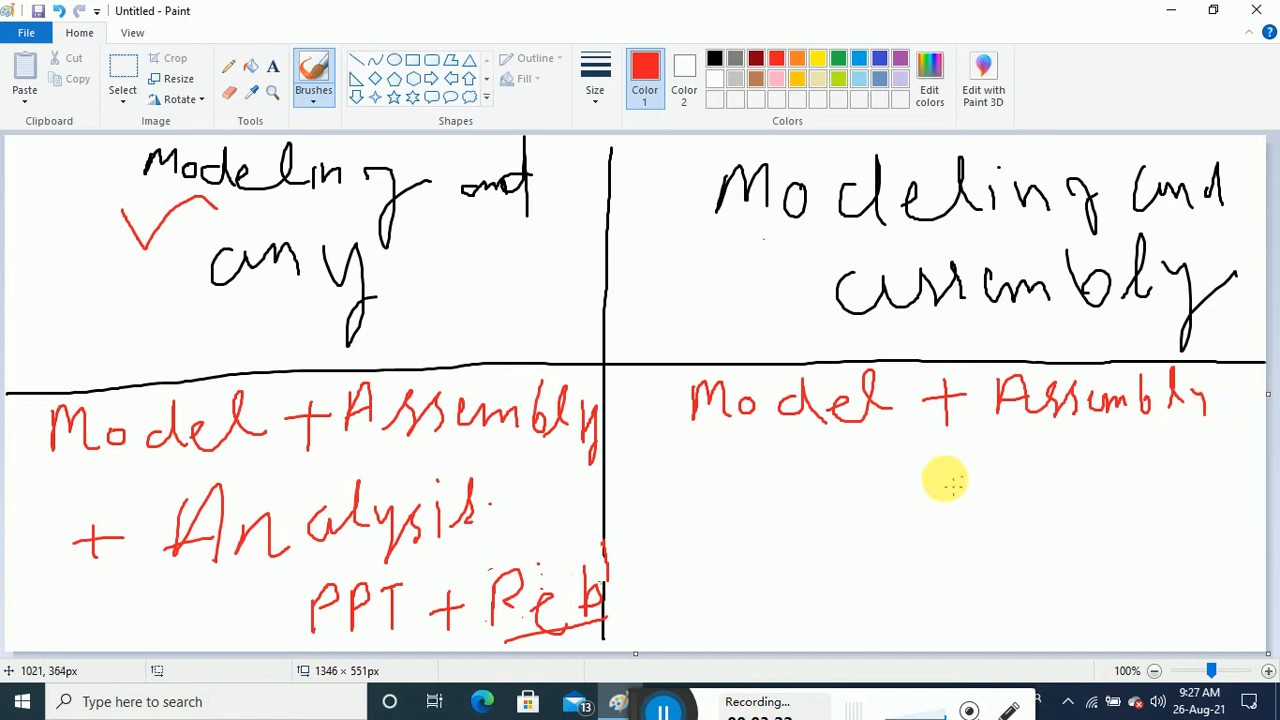
mouse_move(673, 478)
left_mouse_down()
mouse_move(722, 476)
mouse_move(708, 492)
left_mouse_up()
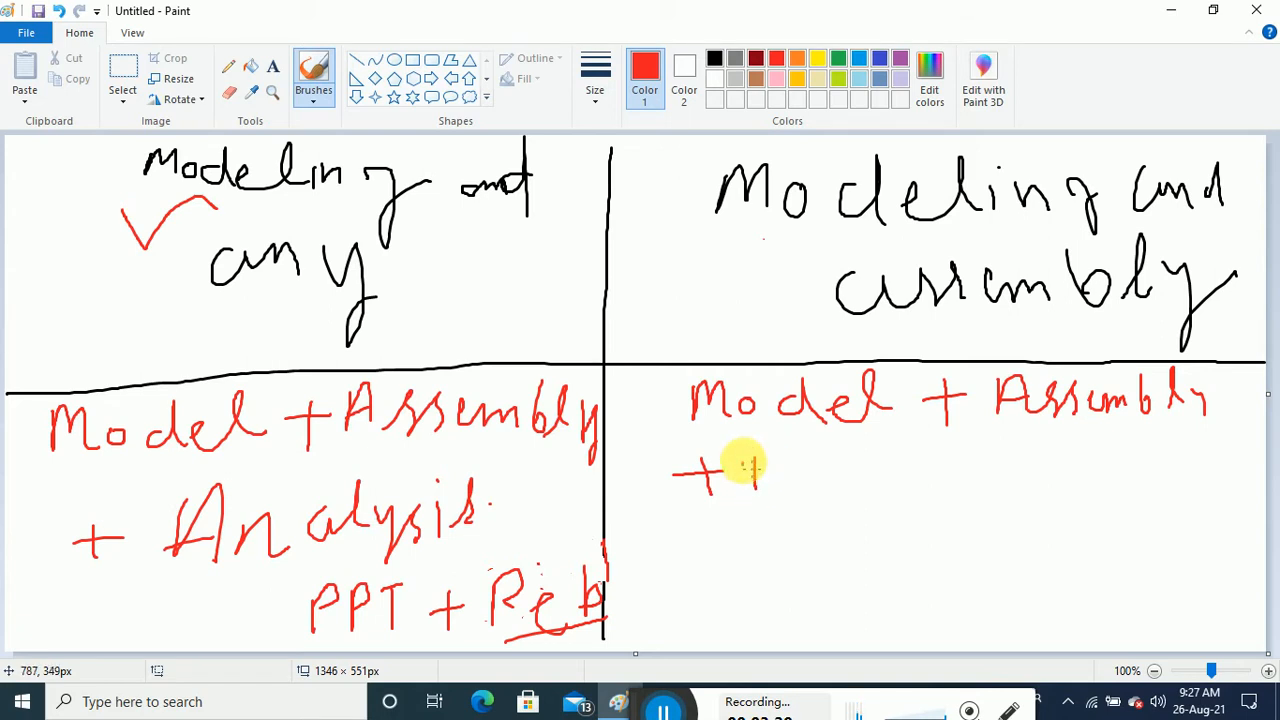
mouse_move(743, 463)
left_mouse_down()
mouse_move(768, 487)
mouse_move(851, 446)
mouse_move(837, 469)
mouse_move(885, 473)
mouse_move(923, 454)
mouse_move(921, 441)
mouse_move(952, 461)
mouse_move(983, 445)
mouse_move(1015, 467)
mouse_move(1100, 423)
mouse_move(1123, 466)
mouse_move(1143, 449)
mouse_move(1157, 464)
mouse_move(1183, 434)
mouse_move(1215, 464)
left_mouse_up()
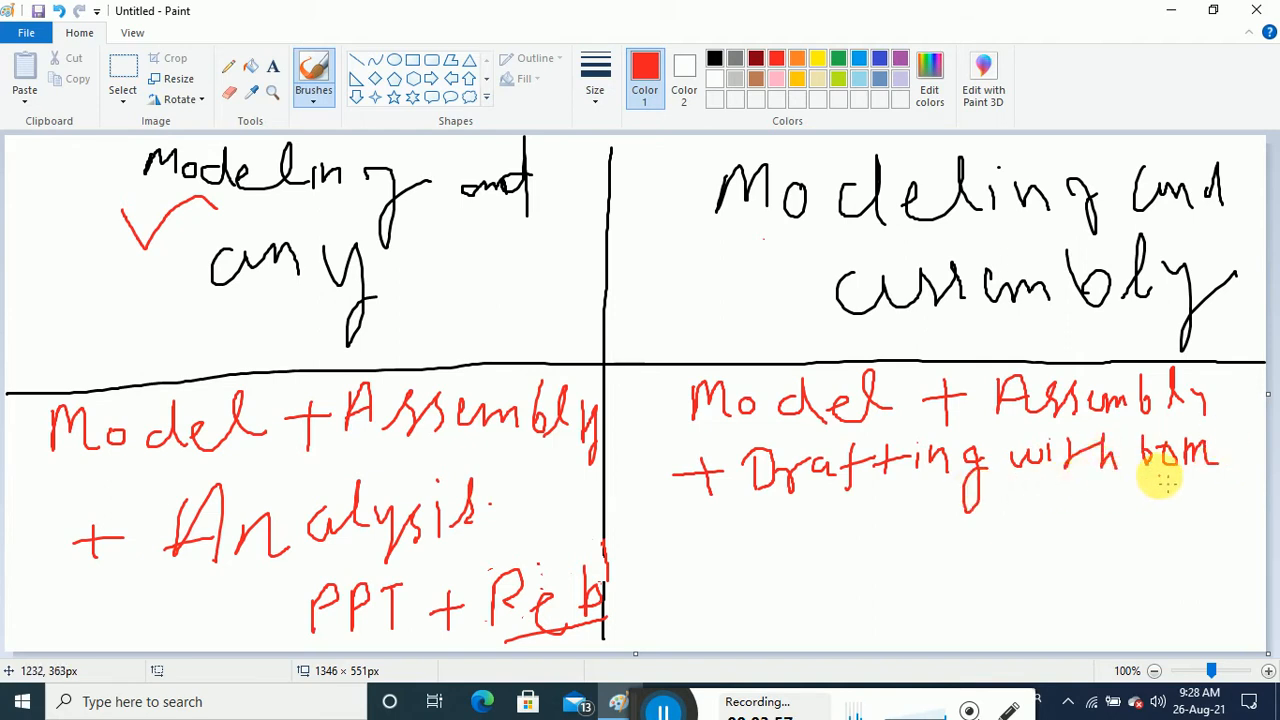
mouse_move(824, 522)
left_mouse_down()
mouse_move(823, 550)
mouse_move(848, 545)
left_mouse_up()
mouse_move(892, 524)
left_mouse_down()
mouse_move(892, 548)
mouse_move(942, 526)
mouse_move(1042, 537)
mouse_move(1064, 518)
mouse_move(1102, 530)
mouse_move(1154, 517)
mouse_move(1135, 531)
left_mouse_up()
left_click(890, 514)
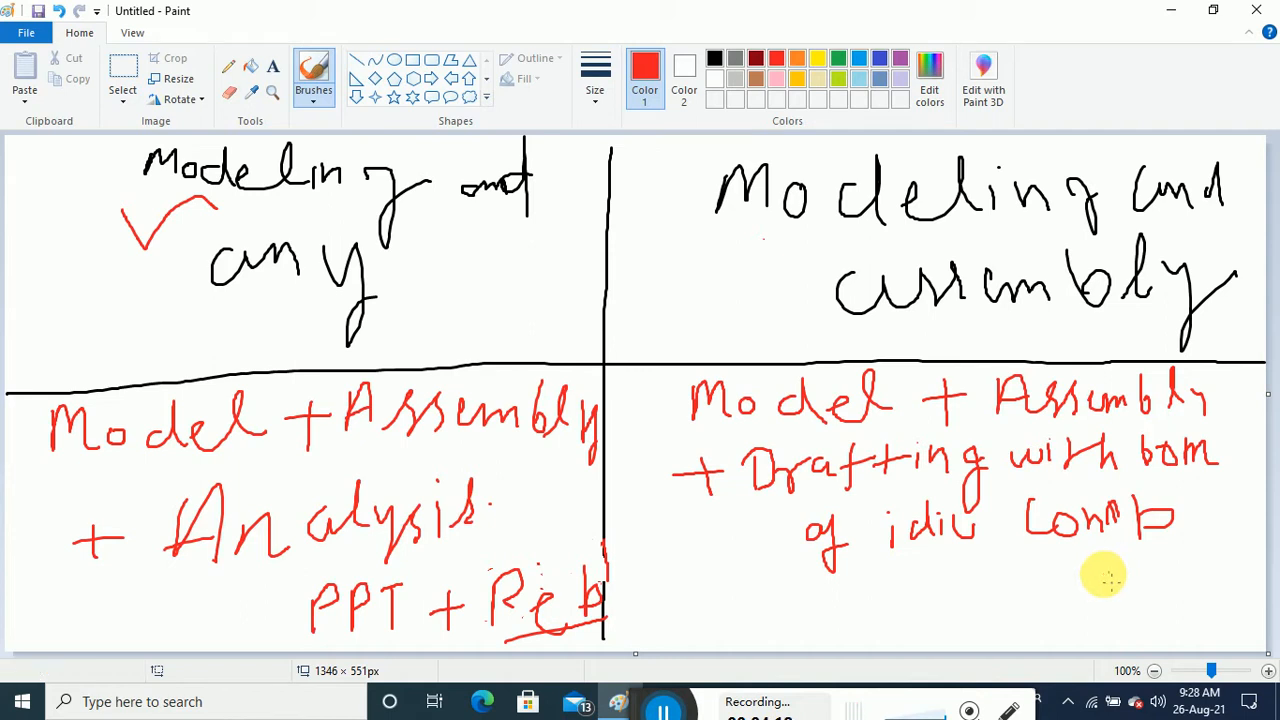
Bracket the lower-right list and add red ticks beside both headings and the word 'any'
mouse_move(661, 374)
left_mouse_down()
mouse_move(669, 530)
mouse_move(777, 577)
mouse_move(900, 587)
left_mouse_up()
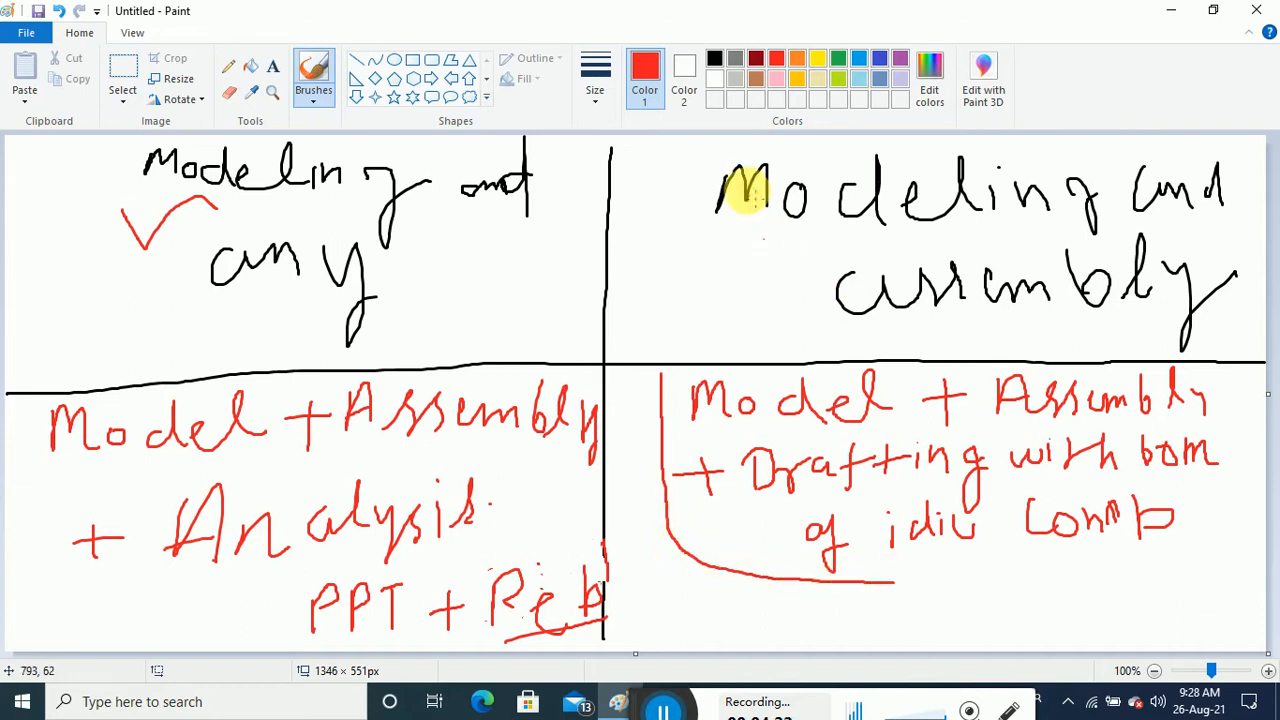
mouse_move(697, 154)
left_mouse_down()
mouse_move(708, 173)
mouse_move(739, 151)
left_mouse_up()
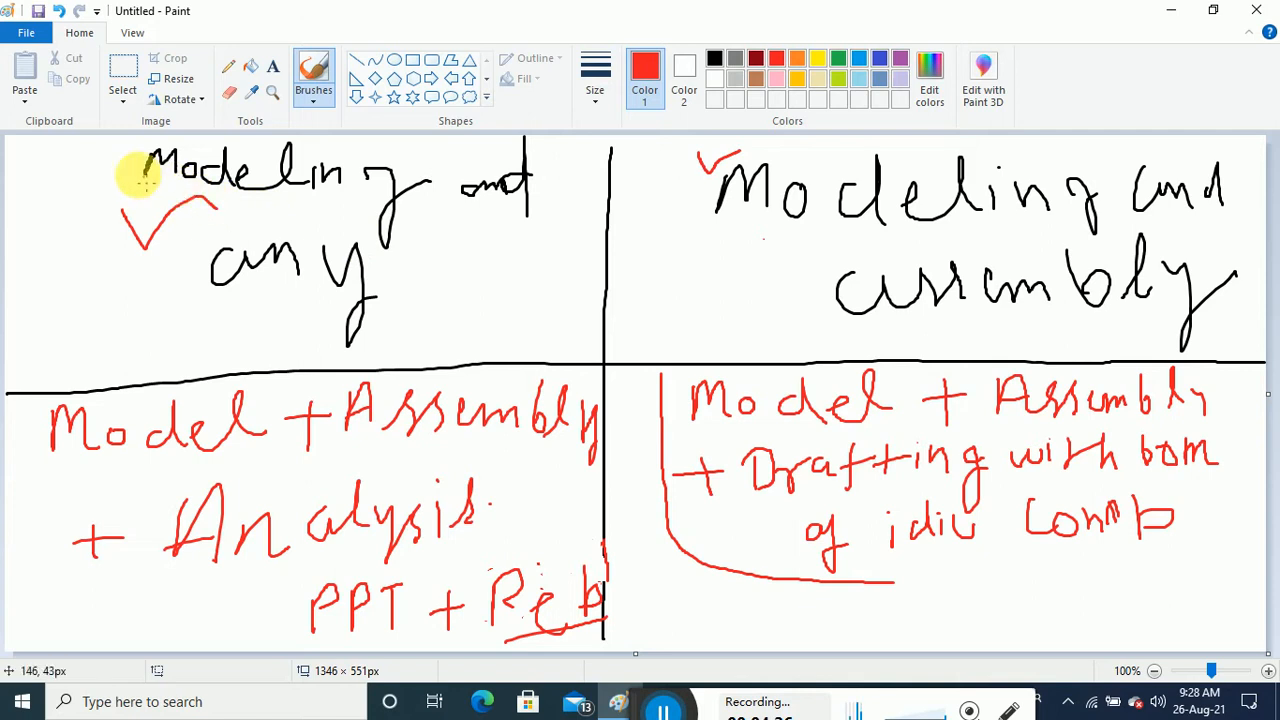
mouse_move(104, 153)
left_mouse_down()
mouse_move(116, 168)
mouse_move(136, 147)
left_mouse_up()
left_click_drag(408, 282, 480, 271)
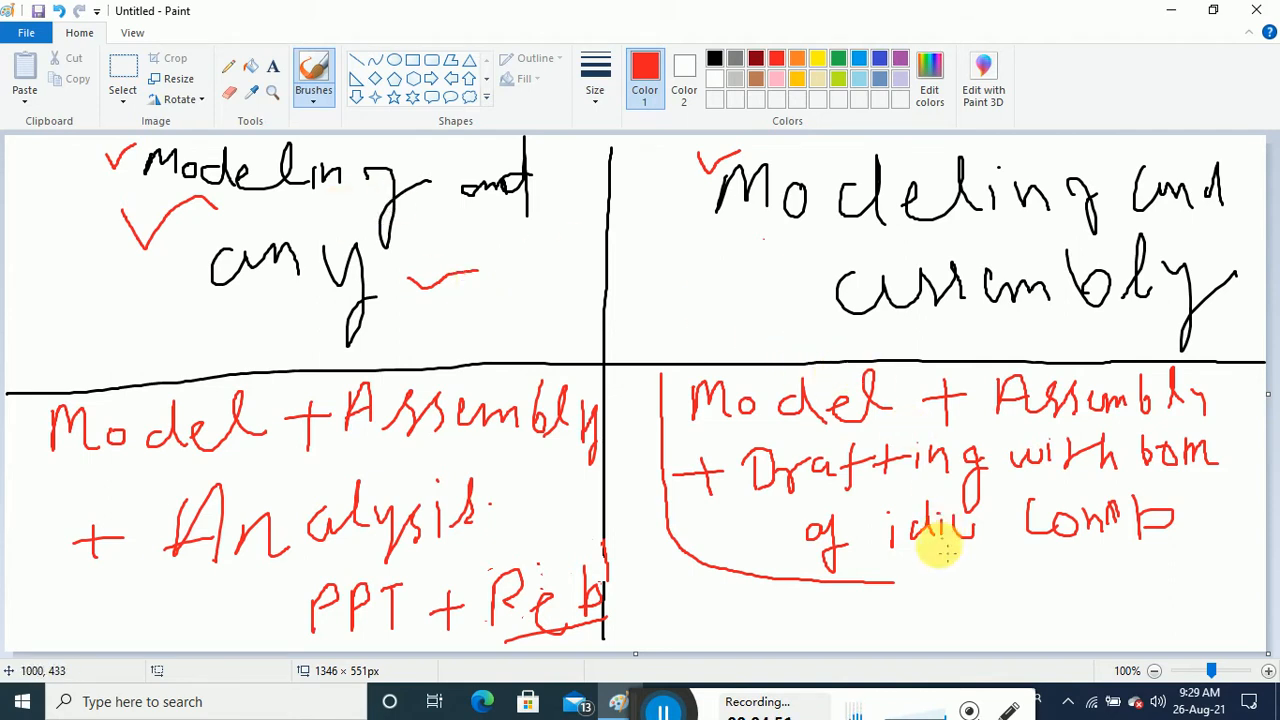
Write 'PPT | Report' in red below the bracketed lower-right list
mouse_move(930, 595)
left_mouse_down()
mouse_move(930, 609)
mouse_move(948, 600)
mouse_move(934, 606)
mouse_move(975, 635)
left_mouse_up()
mouse_move(976, 582)
left_mouse_down()
mouse_move(1036, 626)
mouse_move(1040, 572)
mouse_move(1058, 572)
mouse_move(1074, 624)
mouse_move(1117, 571)
mouse_move(1110, 600)
mouse_move(1127, 618)
mouse_move(1167, 618)
left_mouse_up()
mouse_move(1185, 574)
left_mouse_down()
mouse_move(1188, 628)
mouse_move(1260, 596)
mouse_move(1262, 620)
mouse_move(1268, 583)
left_mouse_up()
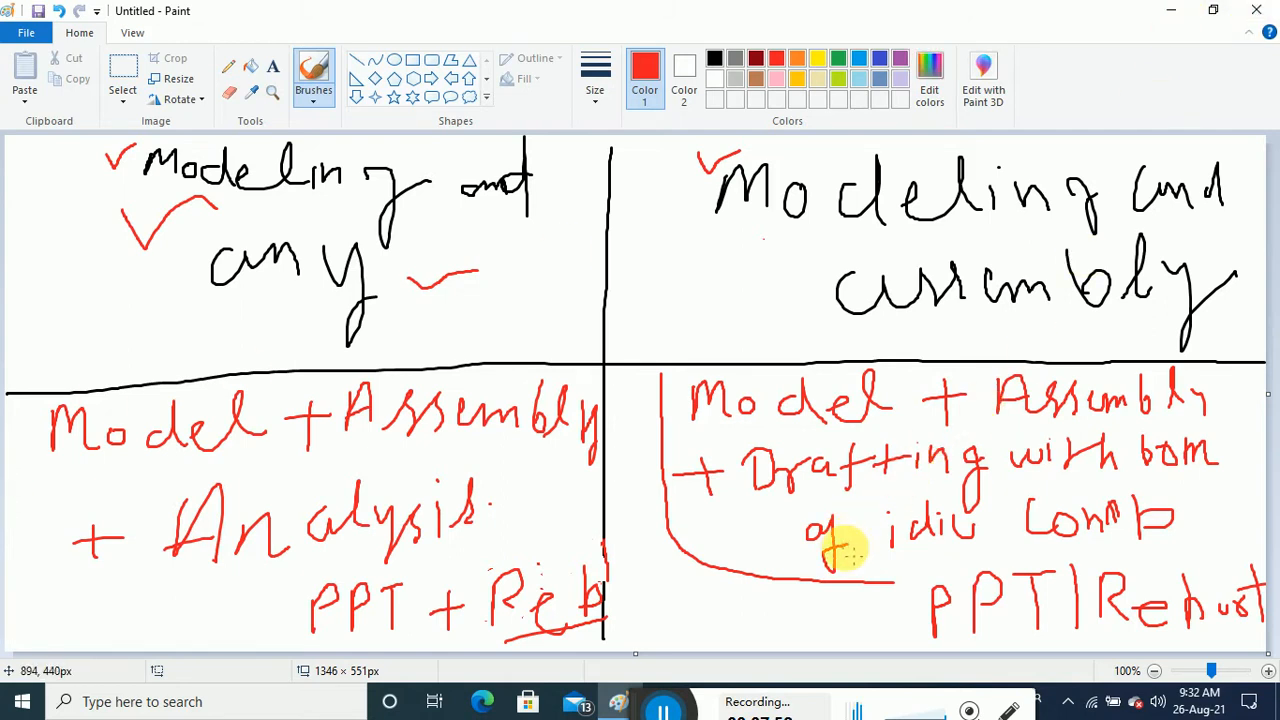
Outline the 'PPT + Report' note in red and tick the heading and 'any'
mouse_move(940, 565)
left_mouse_down()
mouse_move(900, 563)
mouse_move(910, 648)
left_mouse_up()
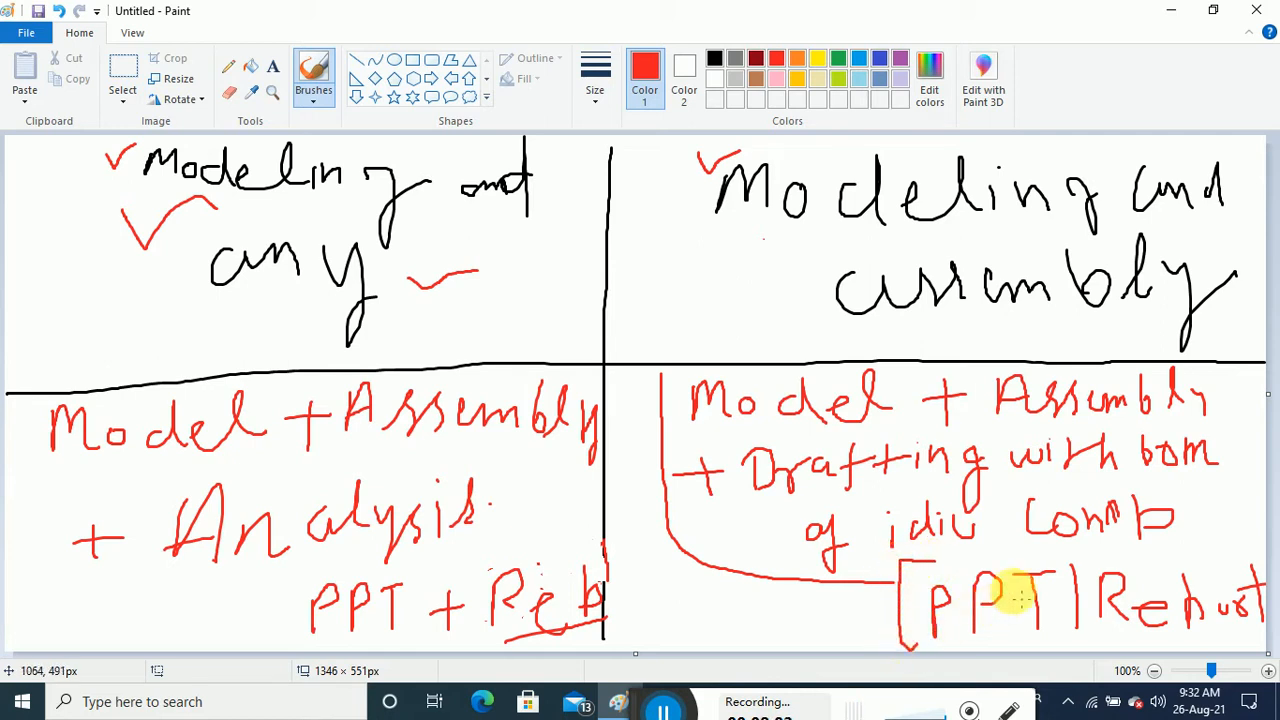
mouse_move(915, 560)
left_mouse_down()
mouse_move(1257, 560)
mouse_move(1250, 628)
mouse_move(912, 650)
left_mouse_up()
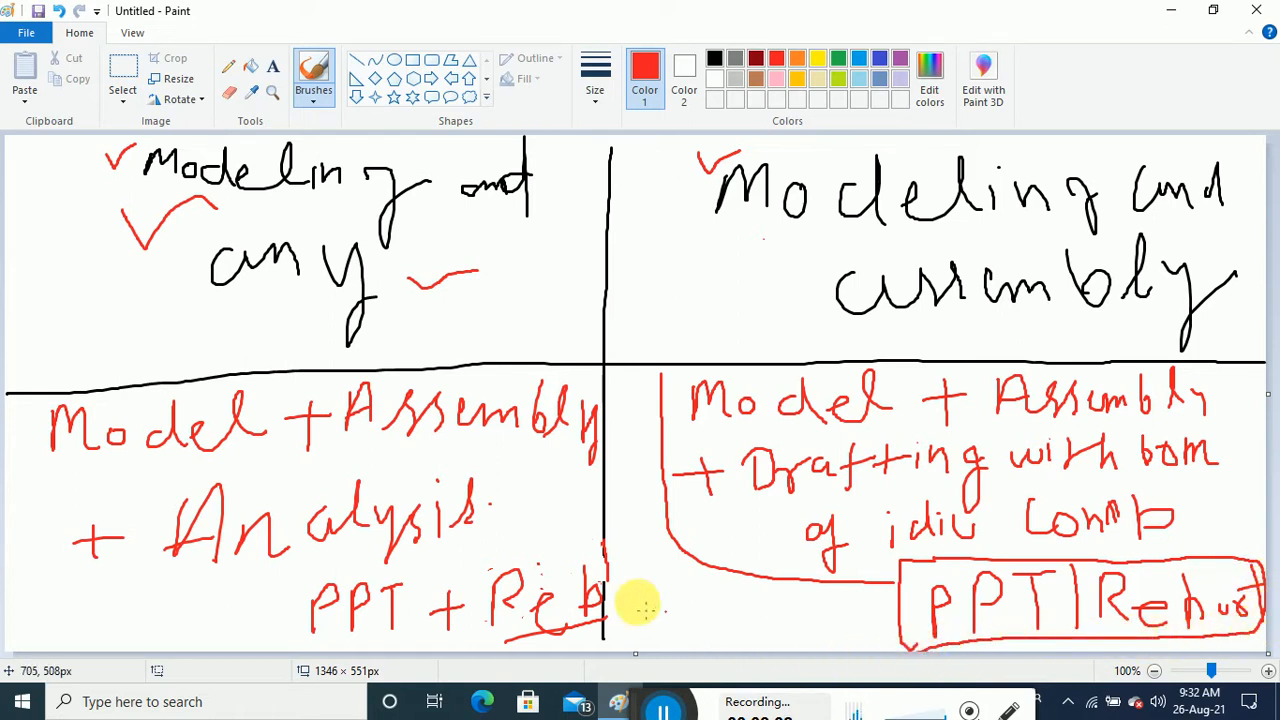
mouse_move(546, 547)
left_mouse_down()
mouse_move(320, 557)
mouse_move(294, 612)
mouse_move(366, 652)
mouse_move(594, 634)
mouse_move(605, 565)
mouse_move(545, 548)
left_mouse_up()
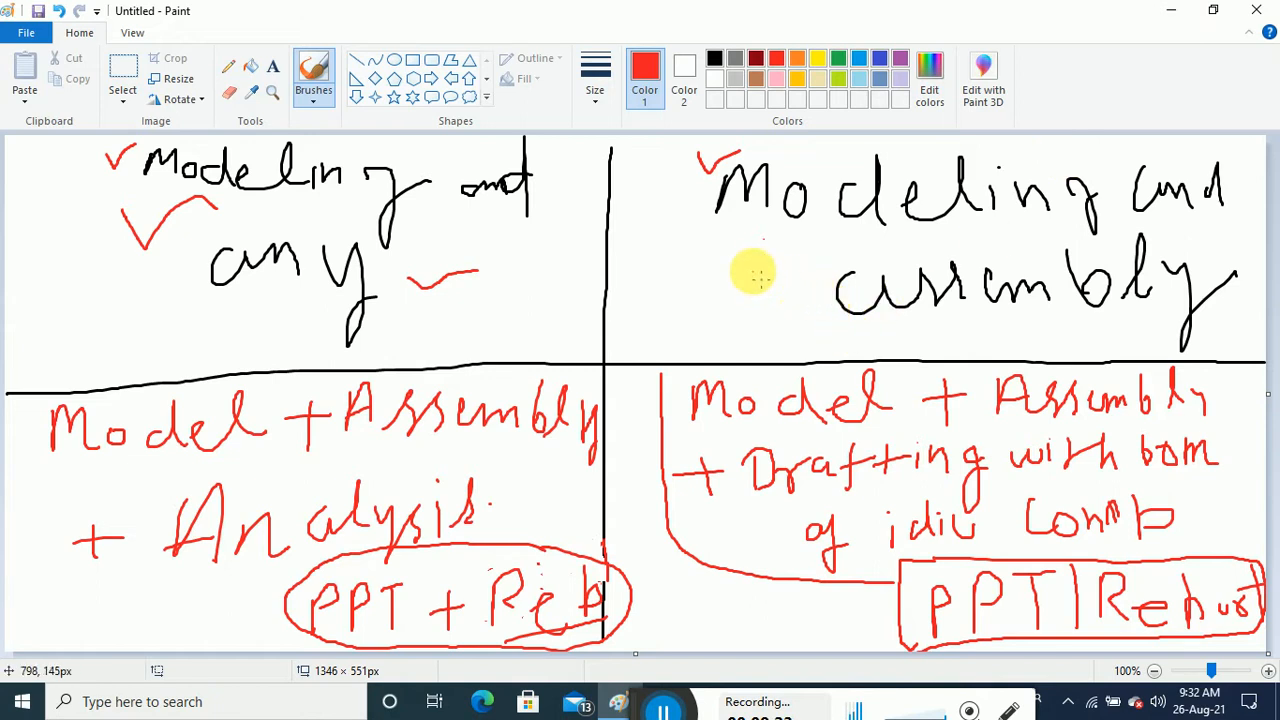
mouse_move(751, 264)
left_mouse_down()
mouse_move(766, 282)
mouse_move(818, 250)
left_mouse_up()
mouse_move(481, 264)
left_mouse_down()
mouse_move(498, 271)
mouse_move(523, 242)
mouse_move(540, 262)
left_mouse_up()
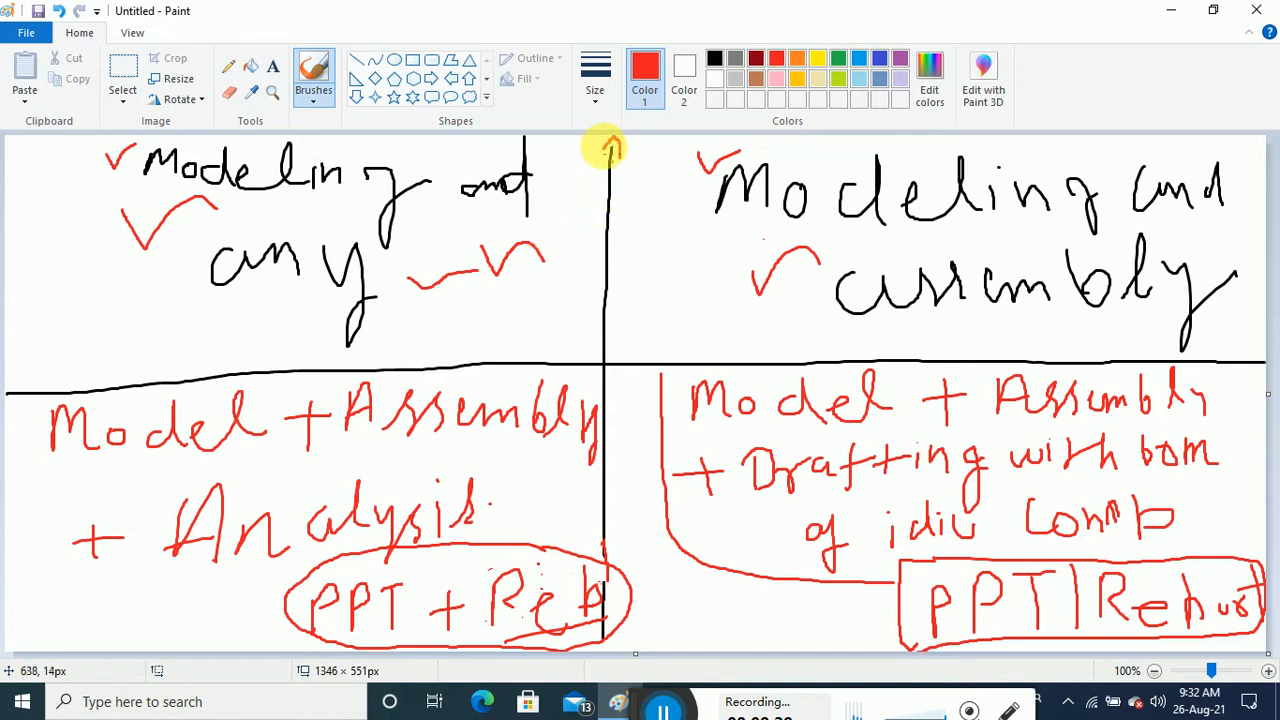
Draw red arrowheads and curved arrows from the centre crossing toward the quadrants
left_click_drag(603, 150, 632, 157)
mouse_move(597, 632)
left_mouse_down()
mouse_move(594, 646)
mouse_move(634, 634)
mouse_move(630, 622)
left_mouse_up()
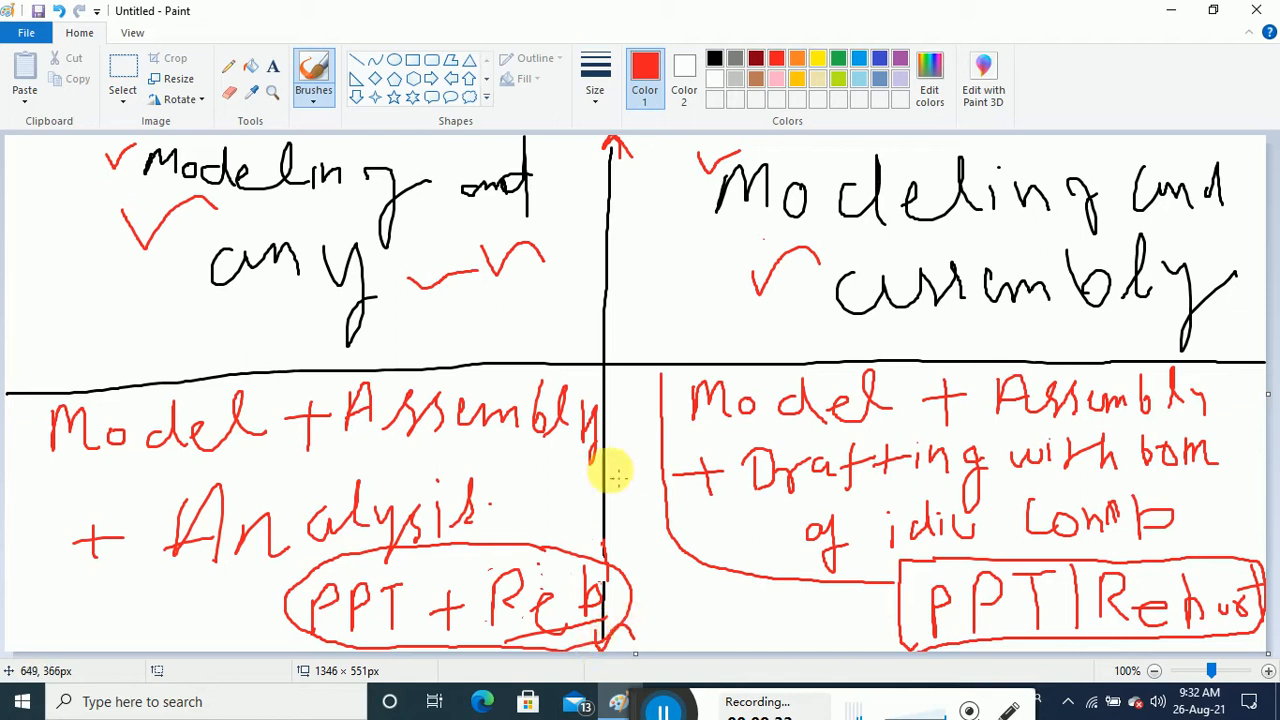
mouse_move(606, 363)
left_mouse_down()
mouse_move(672, 314)
mouse_move(584, 327)
mouse_move(553, 314)
mouse_move(562, 339)
left_mouse_up()
mouse_move(640, 300)
left_mouse_down()
mouse_move(683, 301)
mouse_move(683, 338)
left_mouse_up()
left_click_drag(606, 365, 650, 460)
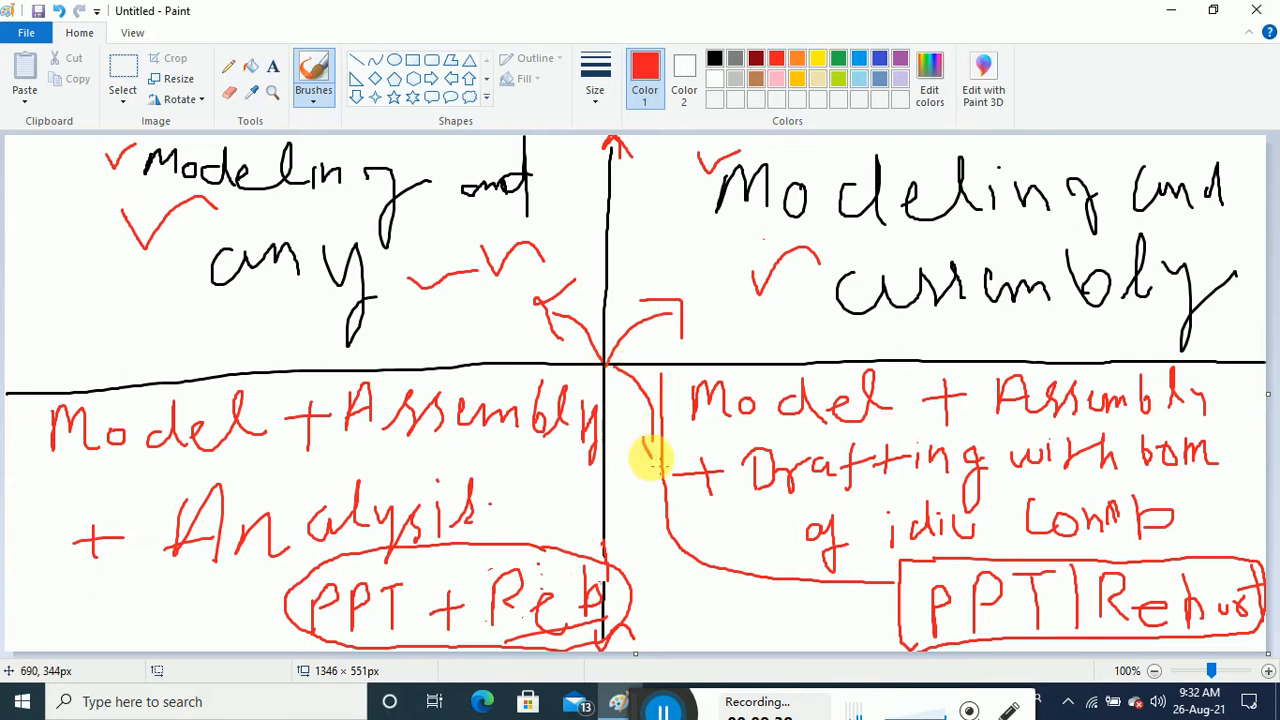
mouse_move(594, 367)
left_mouse_down()
mouse_move(560, 452)
mouse_move(636, 418)
left_mouse_up()
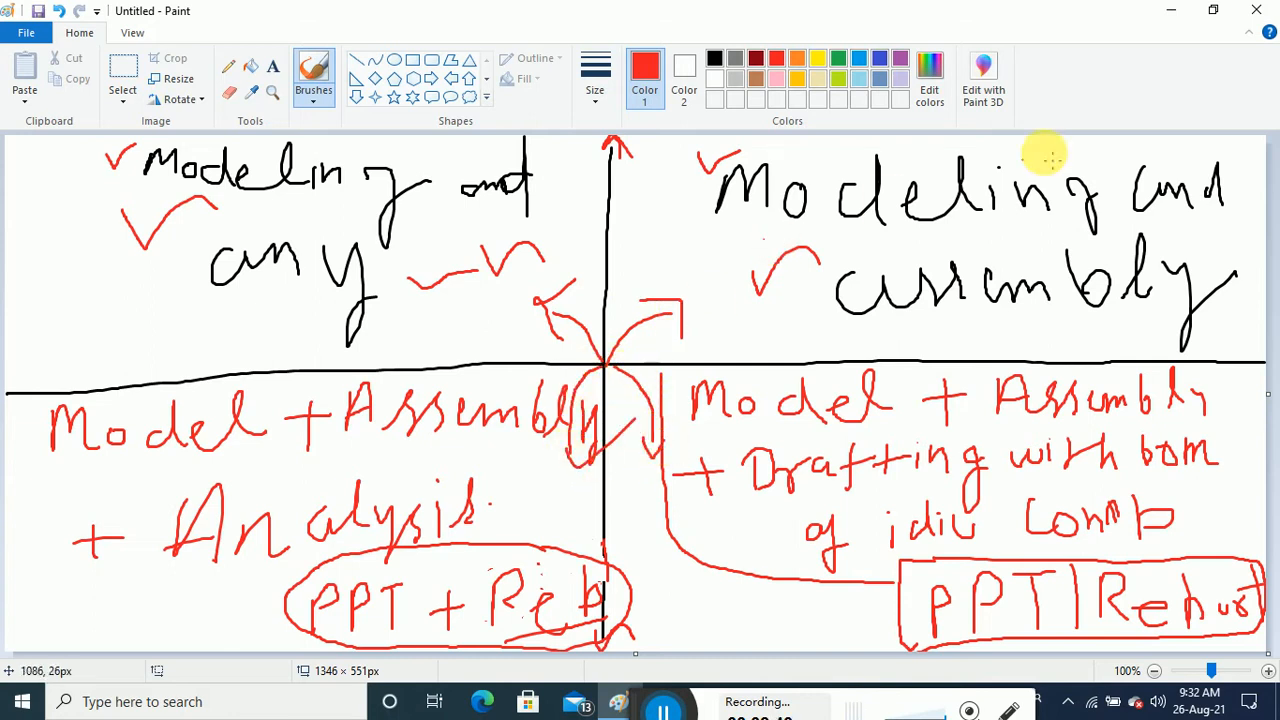
Minimise Paint and refresh the desktop eight times from its context menu
left_click(1170, 10)
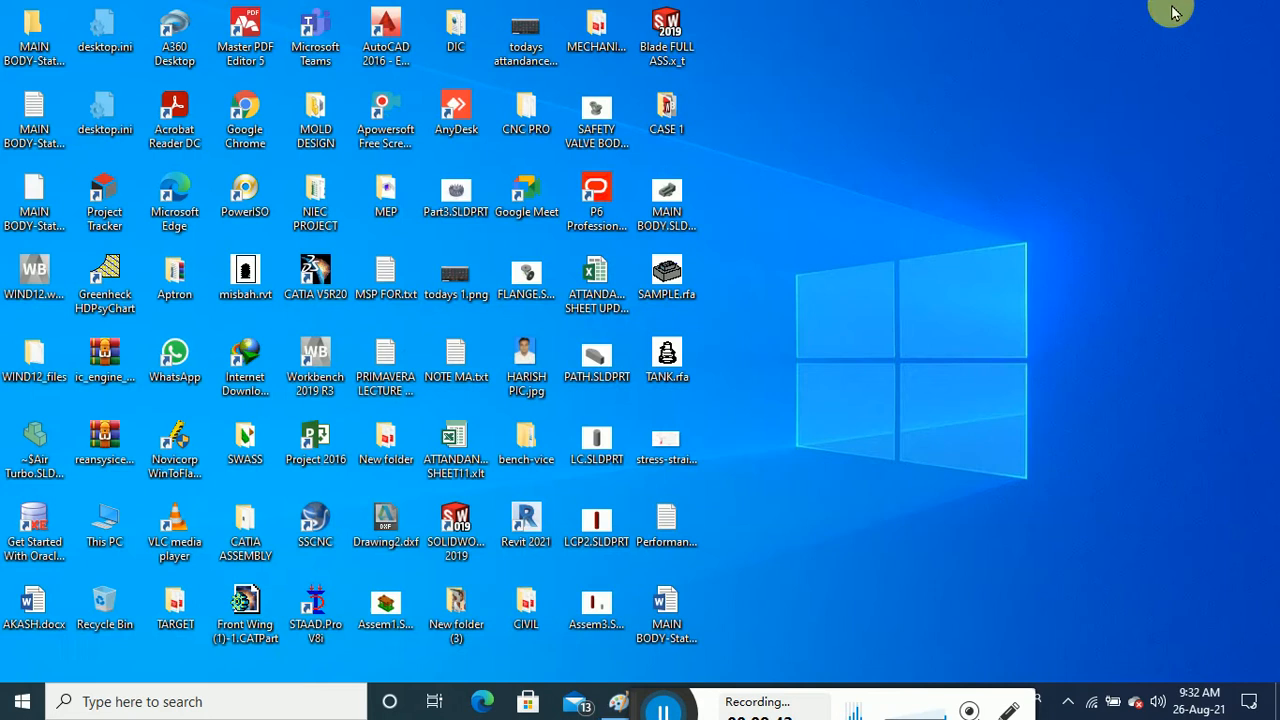
right_click(866, 184)
left_click(920, 266)
right_click(885, 88)
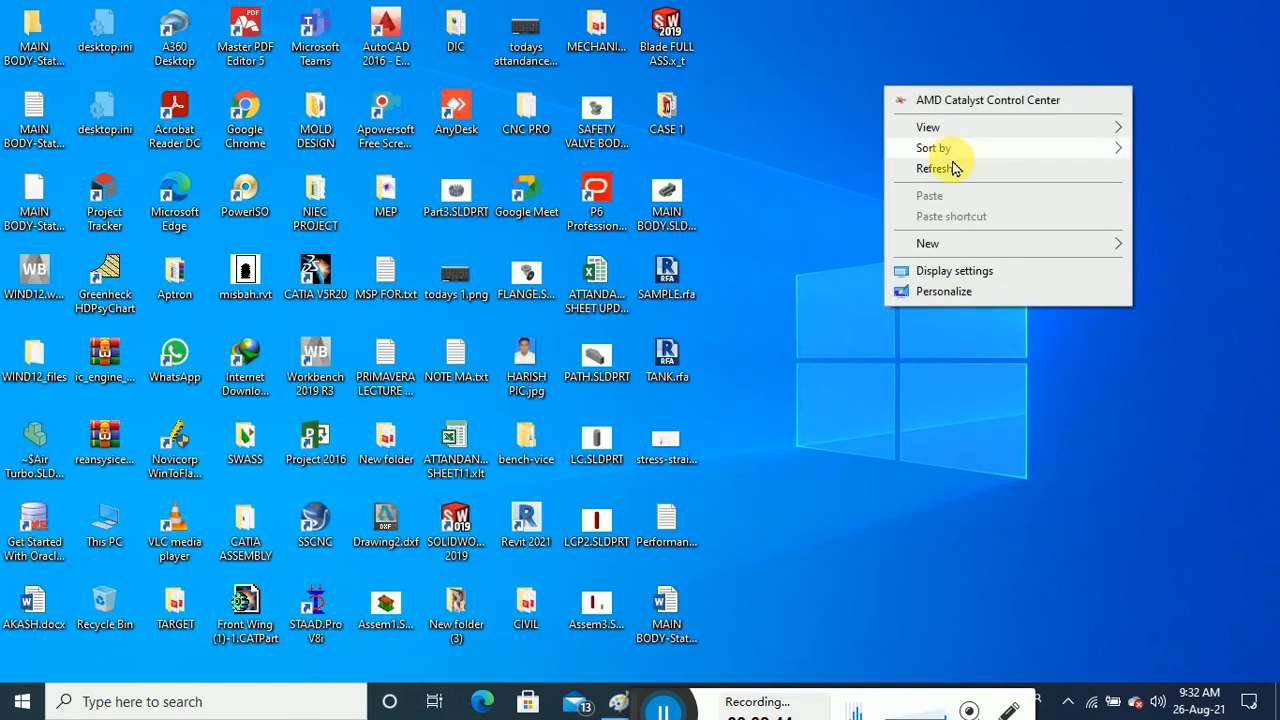
left_click(945, 168)
right_click(888, 28)
left_click(937, 106)
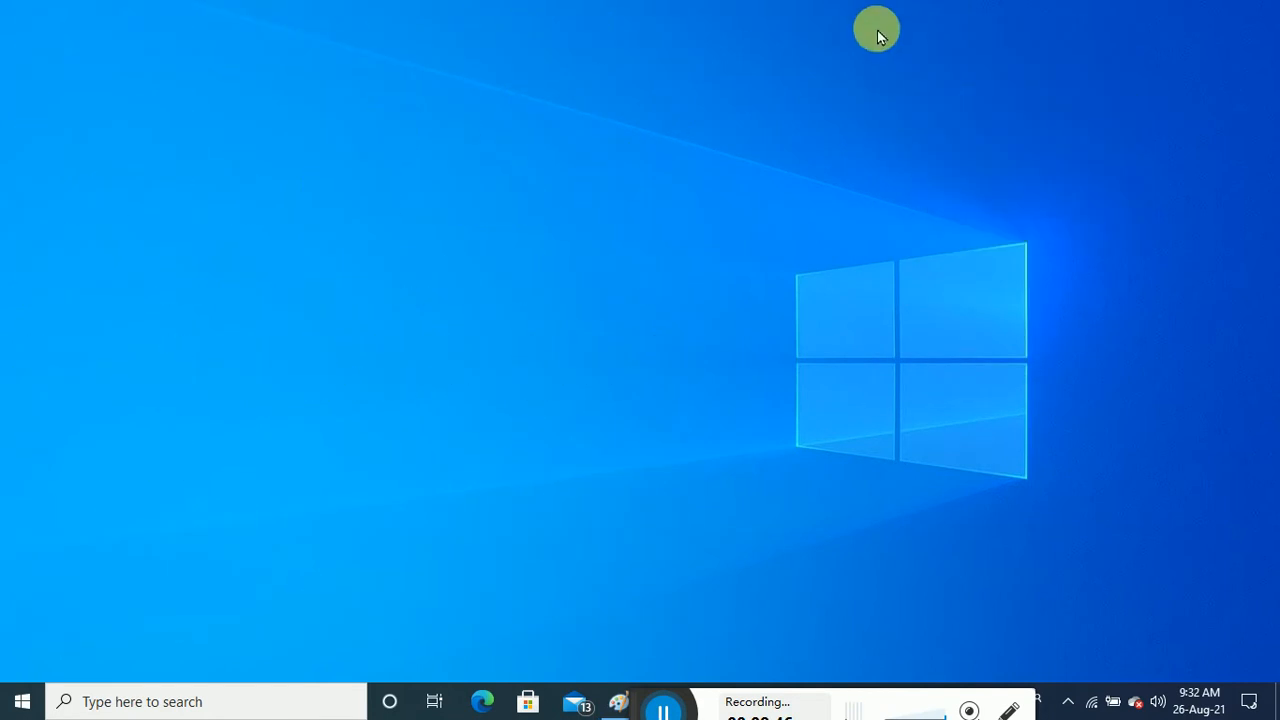
right_click(878, 36)
left_click(912, 116)
right_click(862, 38)
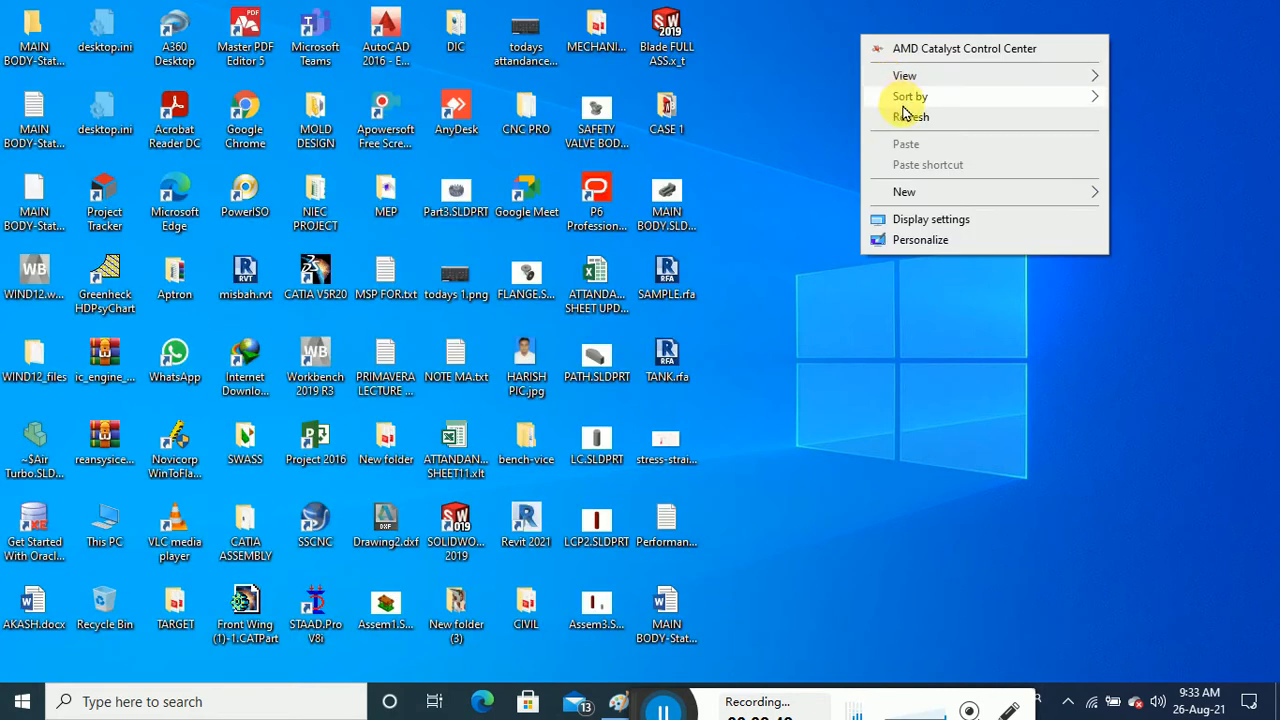
left_click(910, 116)
right_click(855, 27)
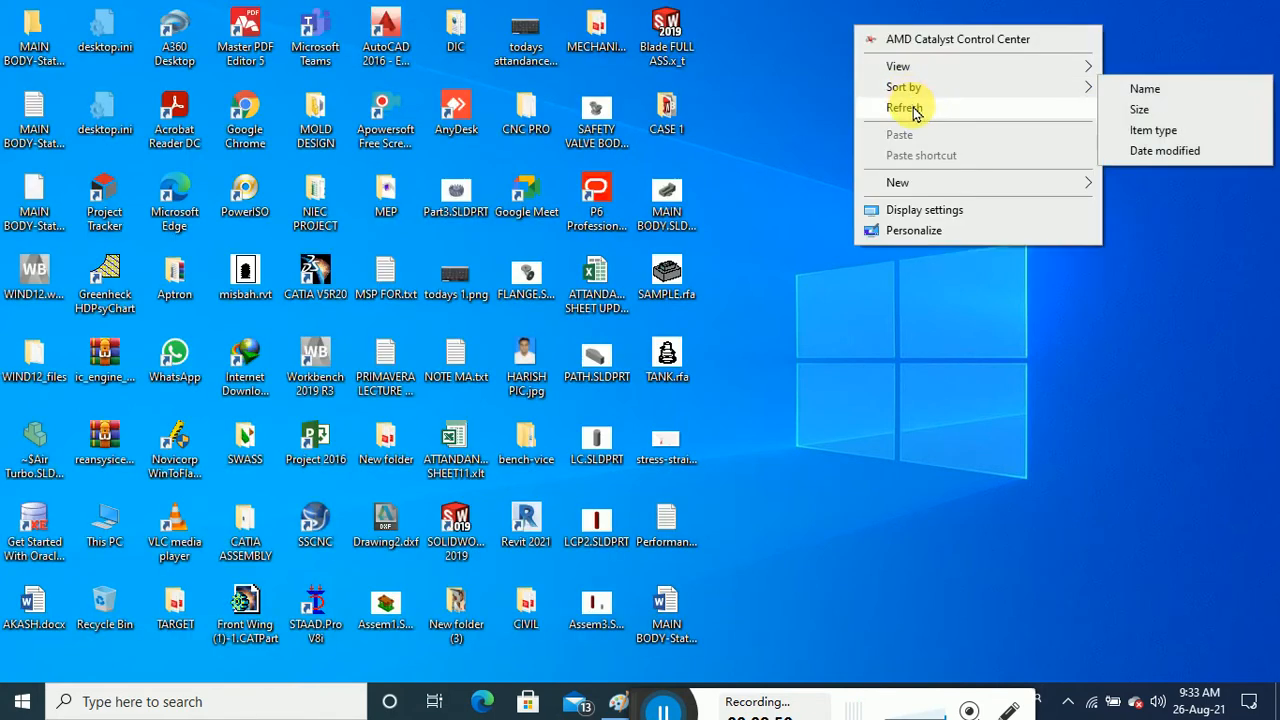
left_click(912, 110)
right_click(852, 20)
left_click(895, 100)
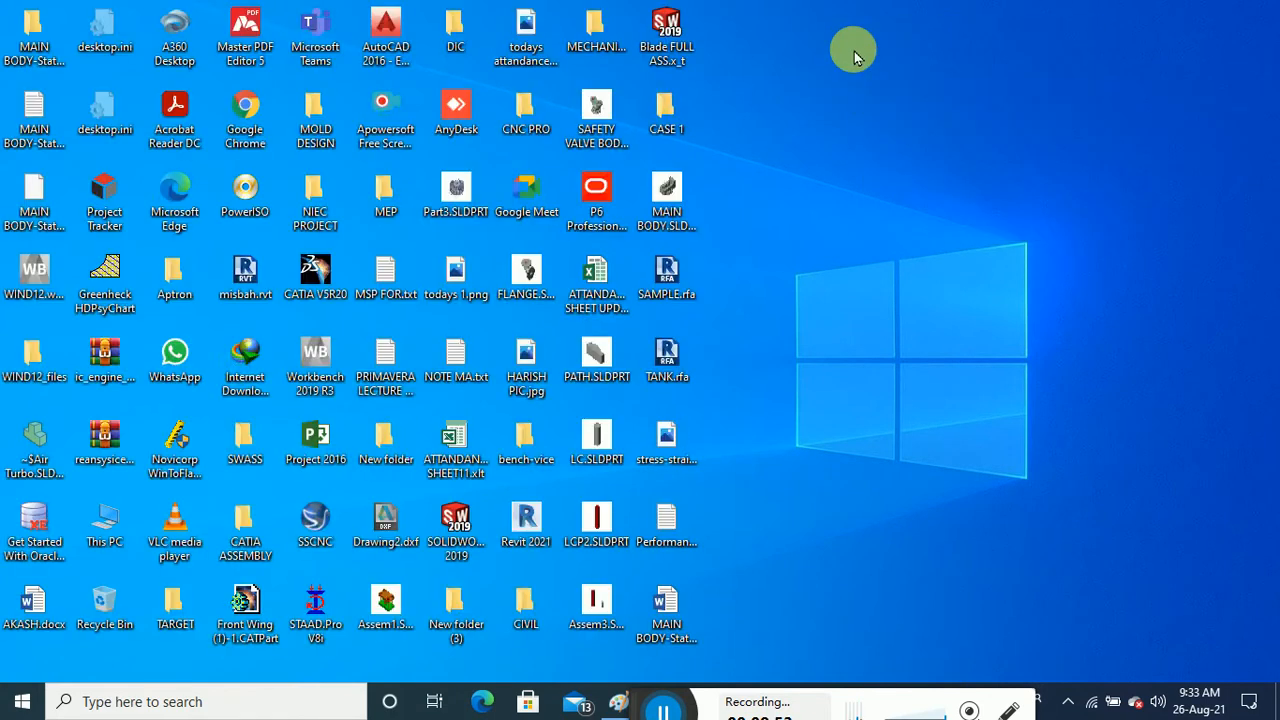
right_click(855, 55)
left_click(889, 128)
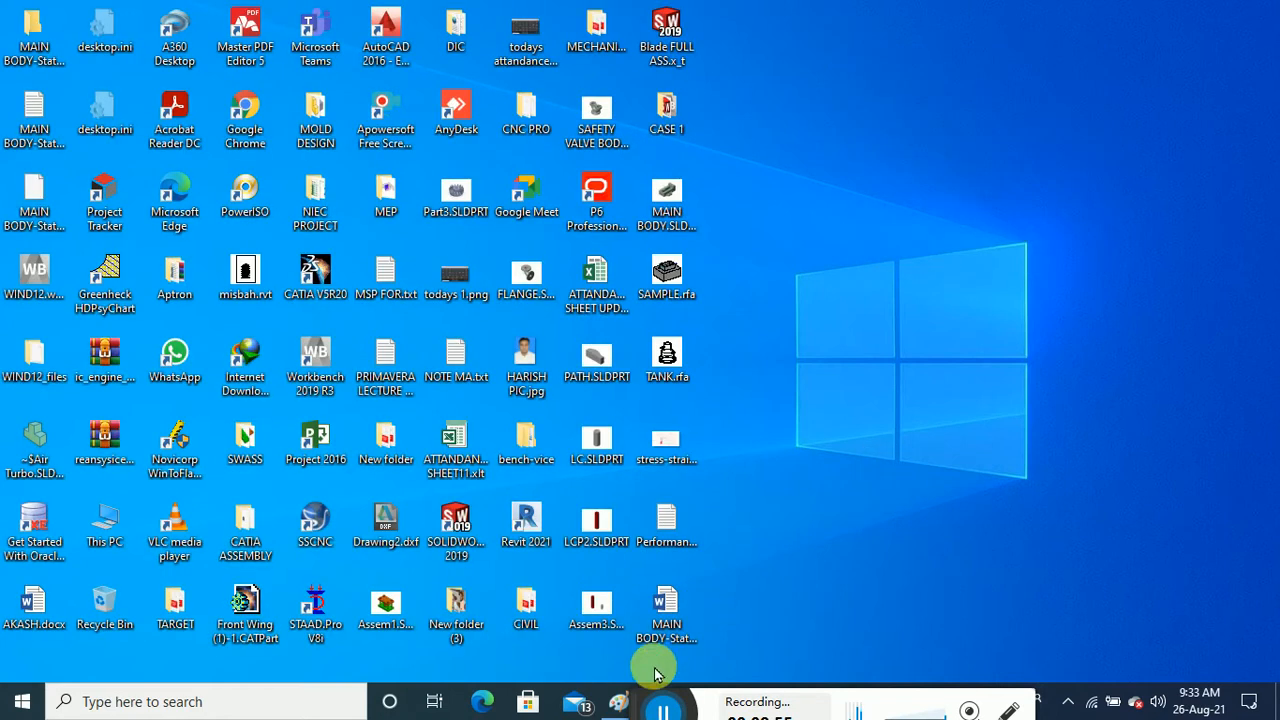
left_click_drag(634, 697, 98, 700)
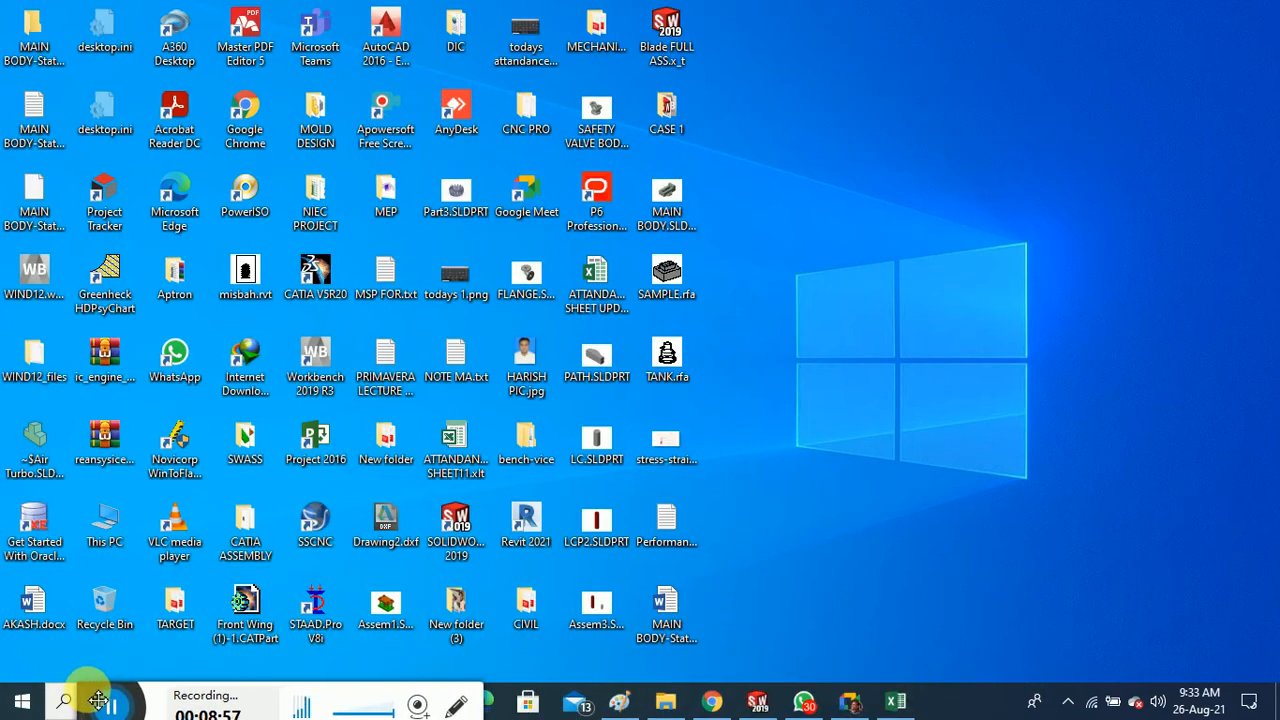
In SOLIDWORKS, create a blank part, close Part1, and show the Welcome screen
left_click(757, 700)
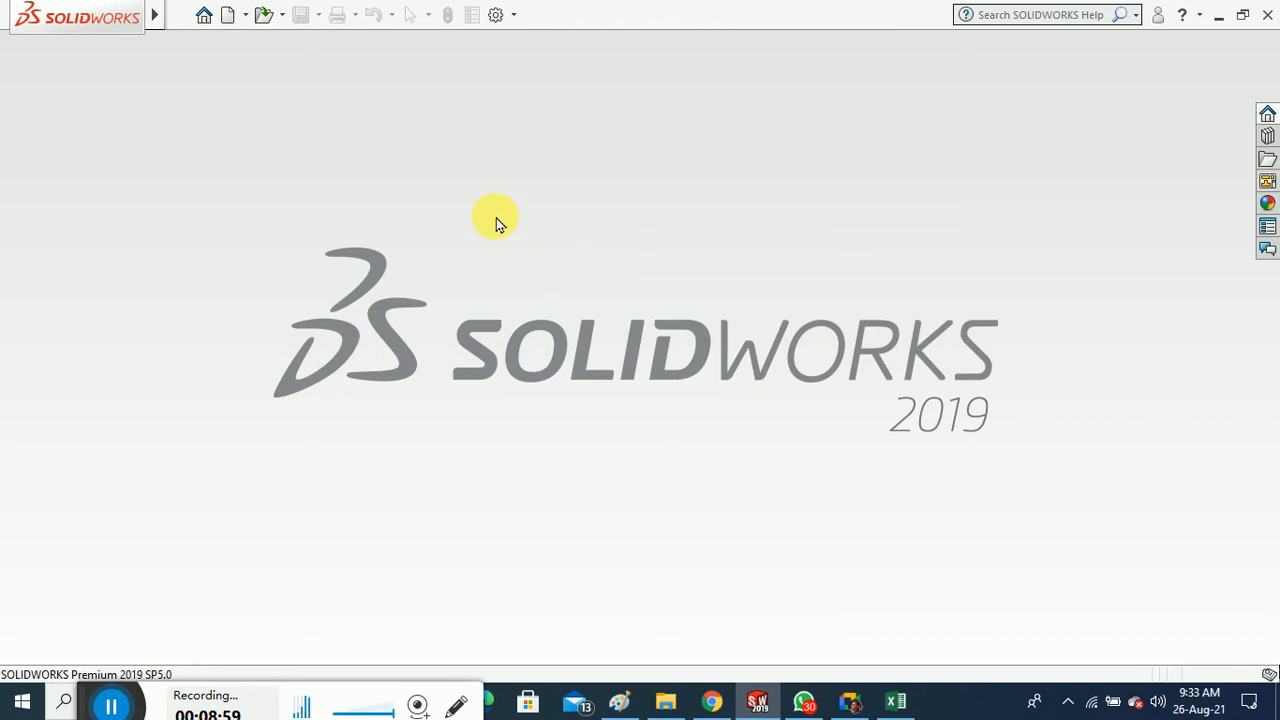
left_click(228, 15)
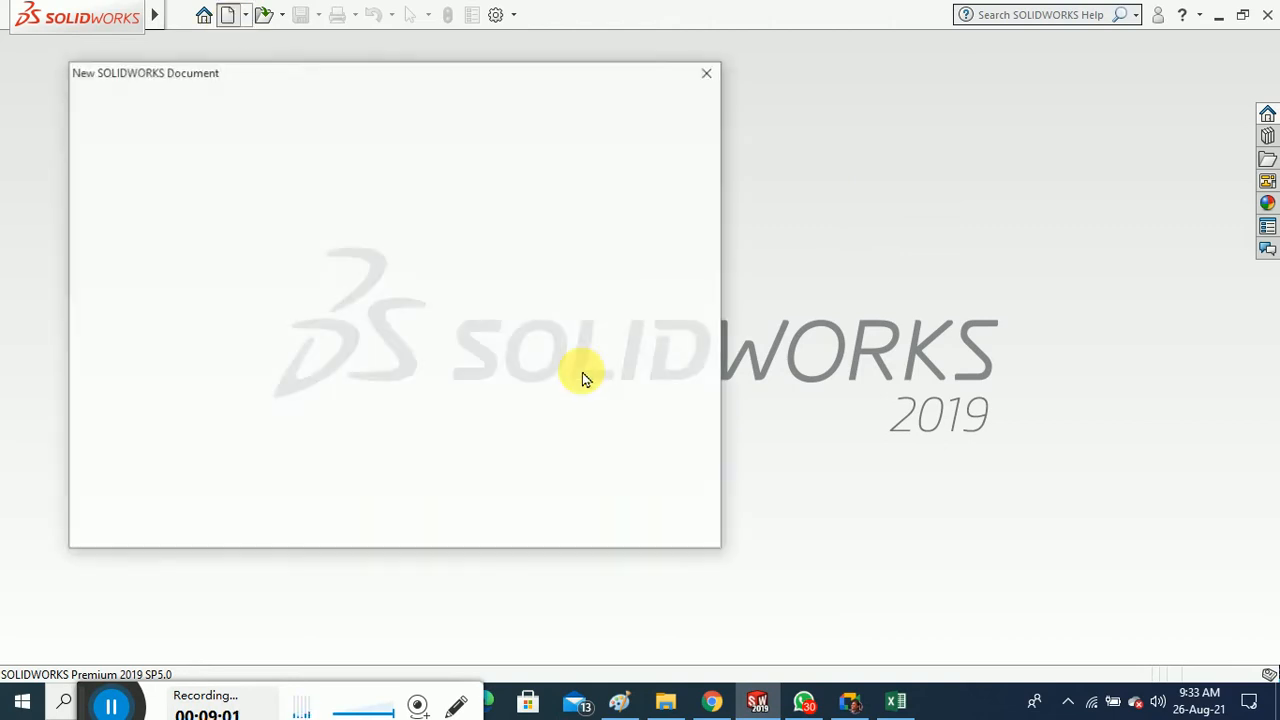
left_click(110, 127)
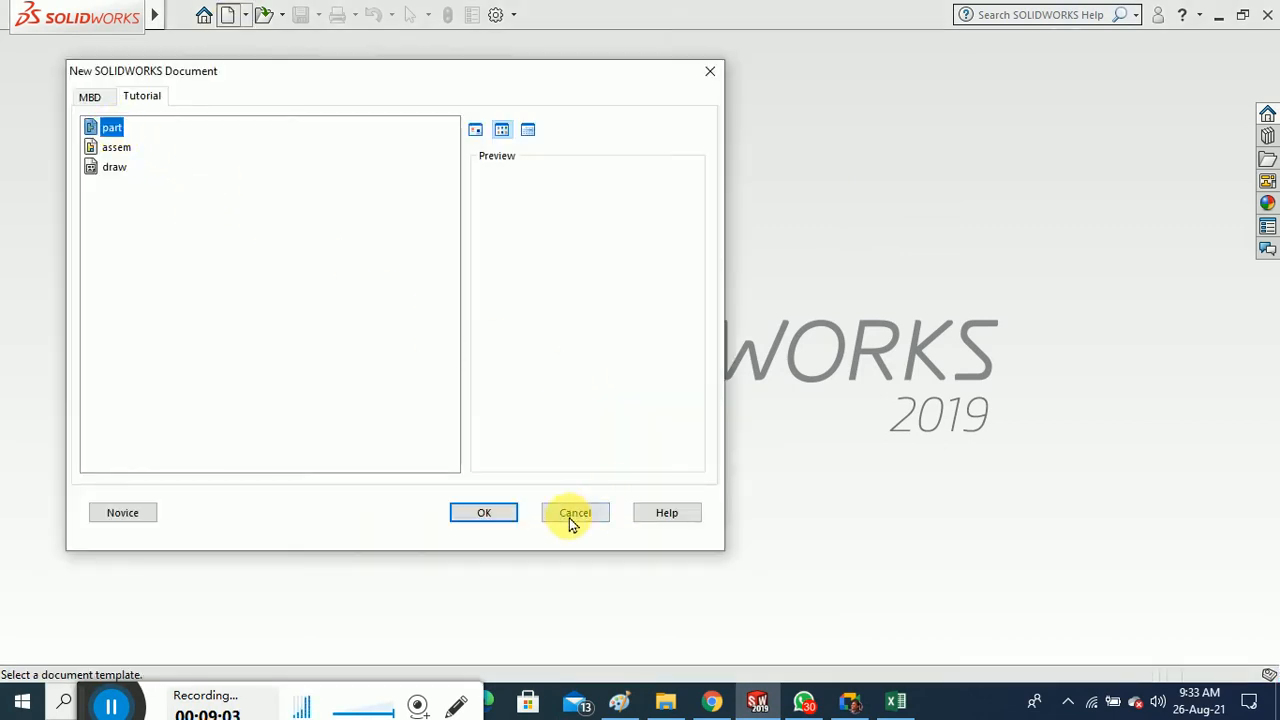
left_click(484, 512)
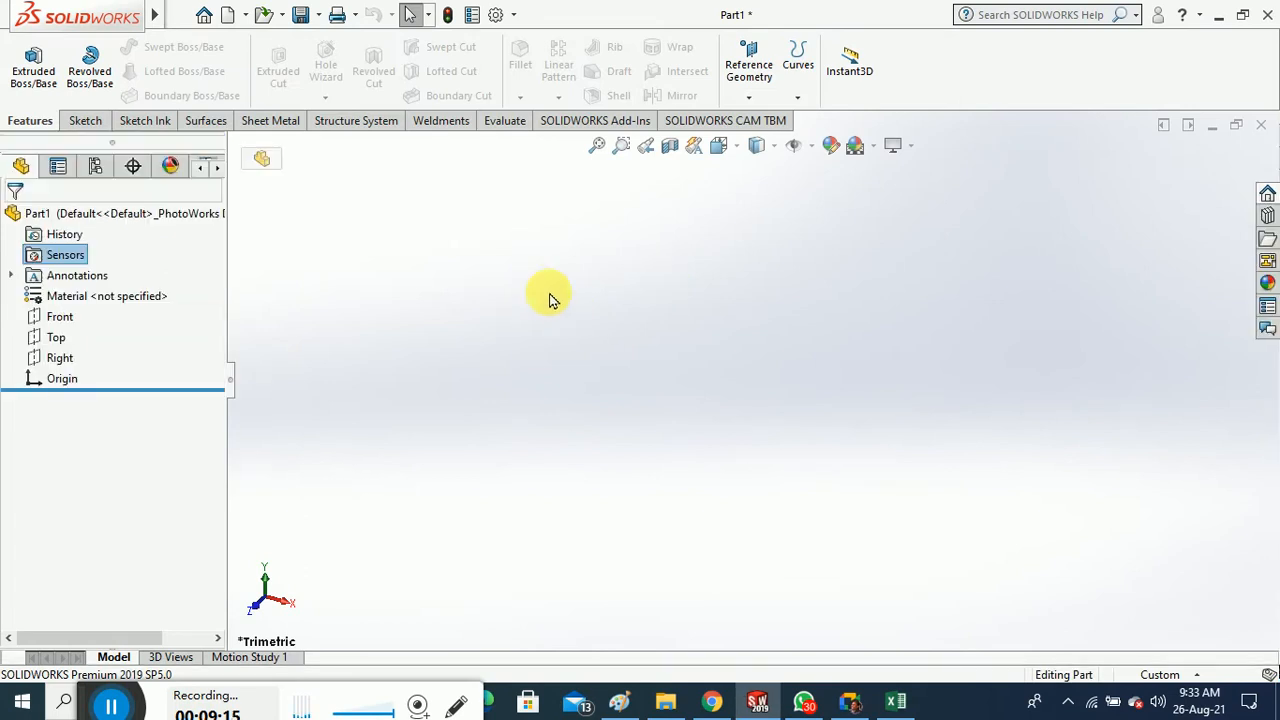
left_click(1261, 125)
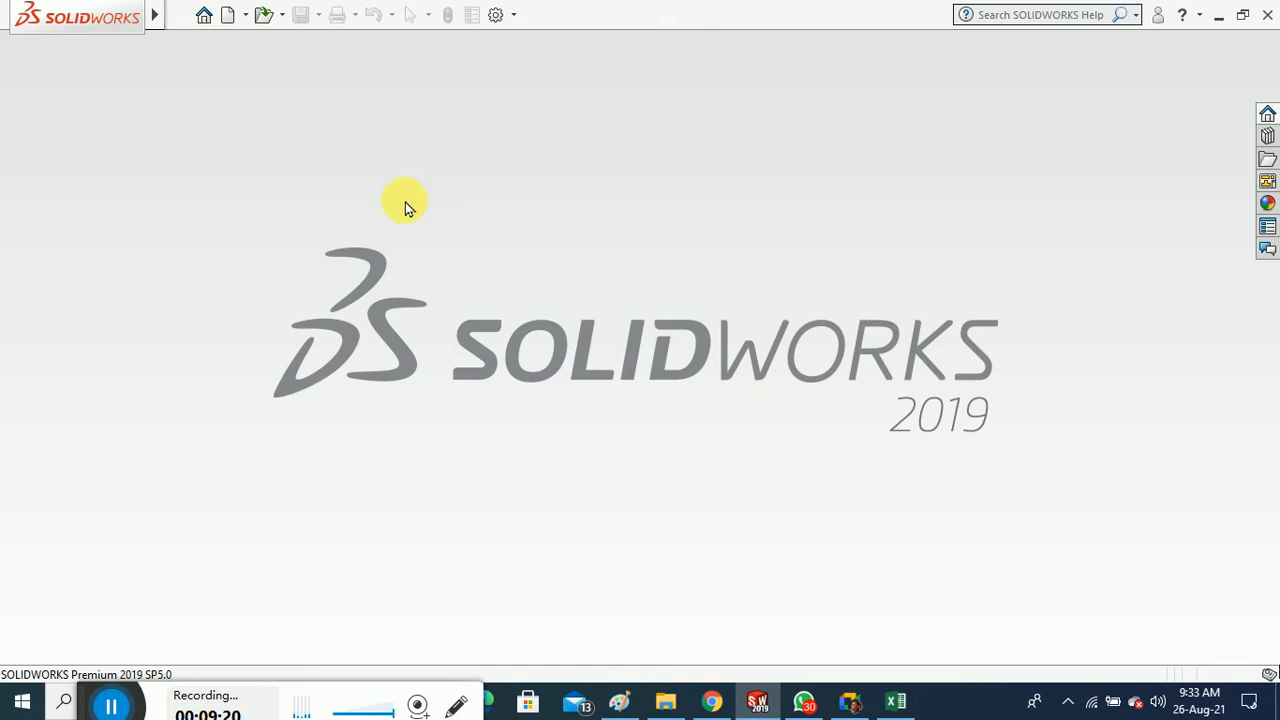
left_click(204, 15)
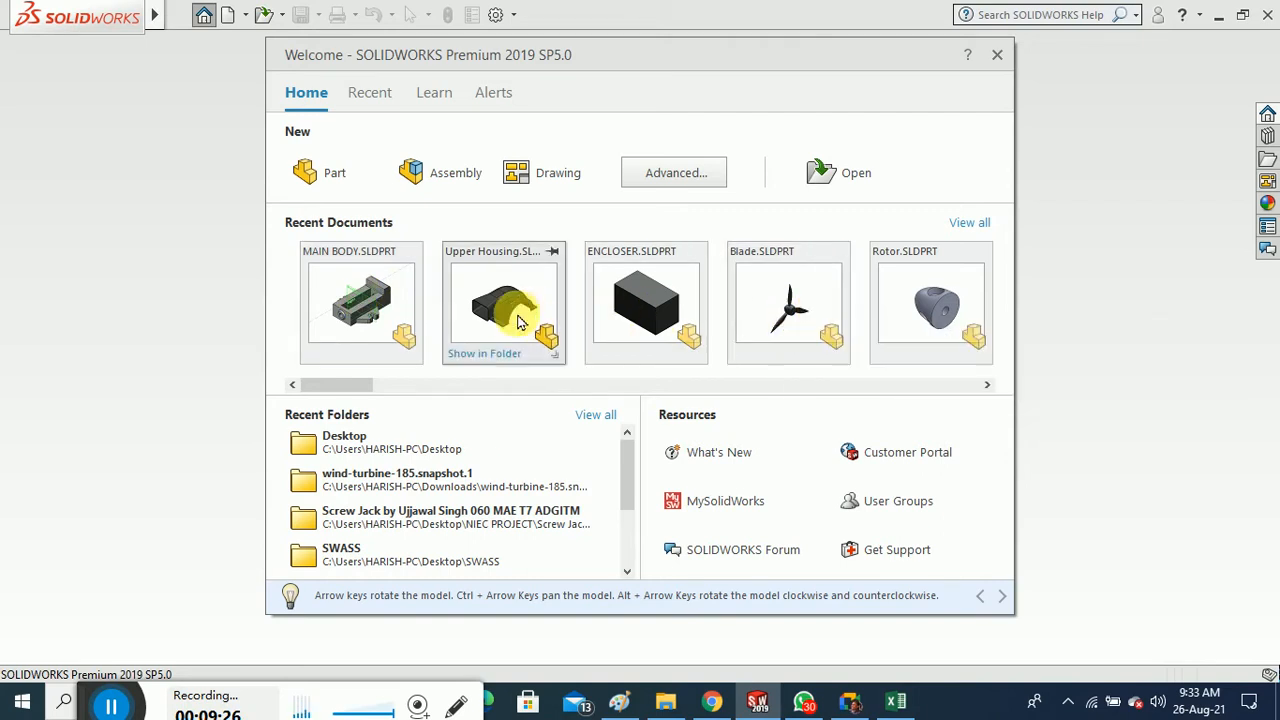
Open MAIN BODY.SLDPRT from Recent Documents and show the SOLIDWORKS Add-Ins commands
left_click(357, 302)
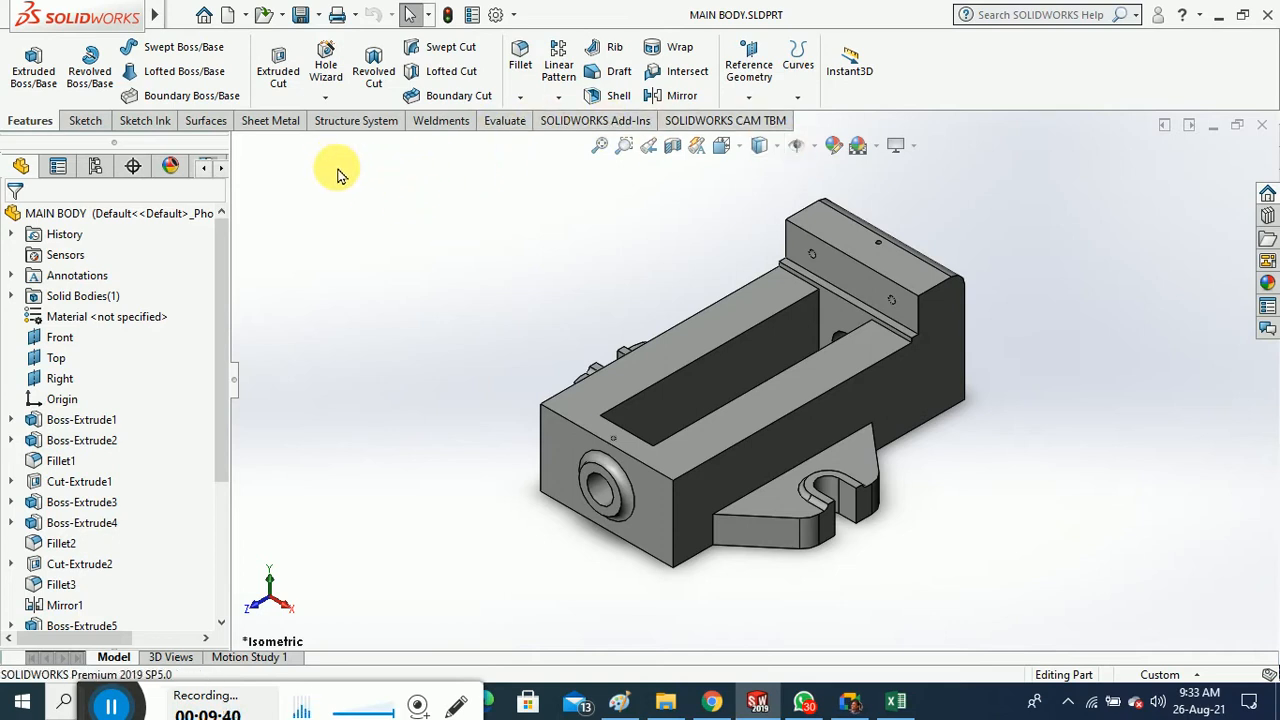
left_click(600, 121)
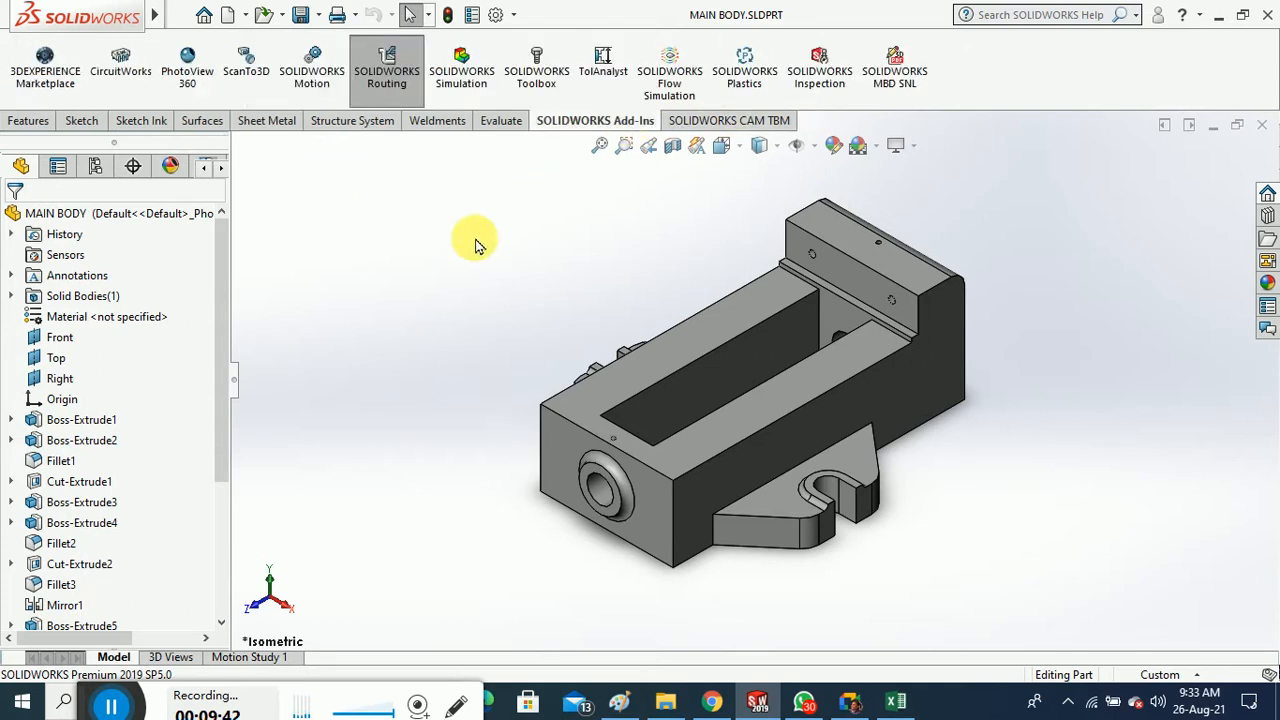
Activate the SOLIDWORKS Simulation add-in with MAIN BODY.SLDPRT open
left_click(482, 77)
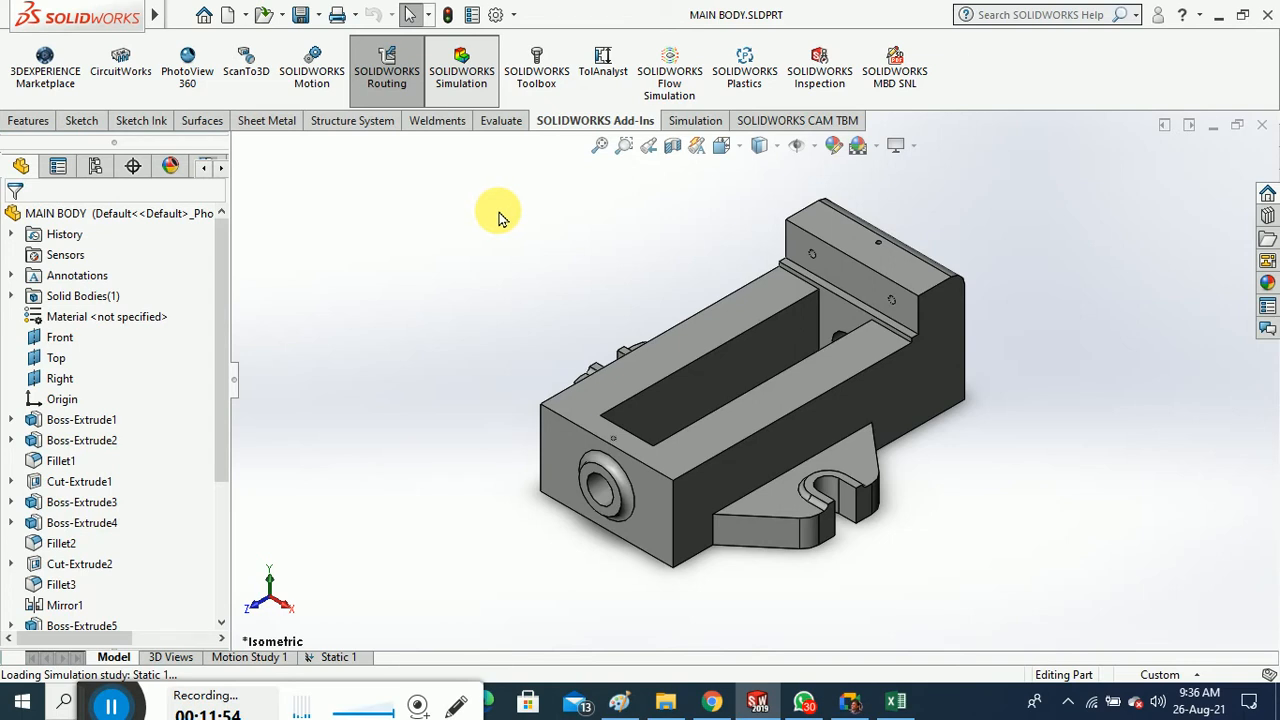
Add a new Static study named Static 2 for MAIN BODY, then glance at the external load types
left_click(689, 125)
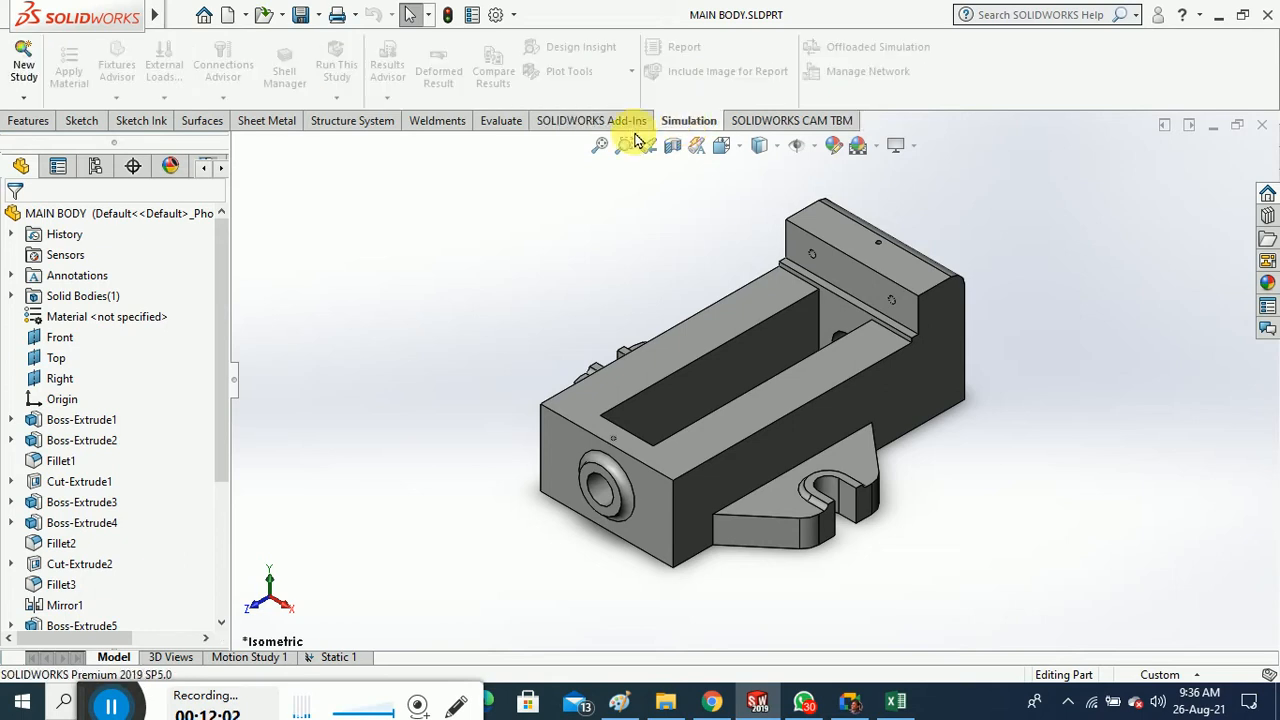
left_click(30, 98)
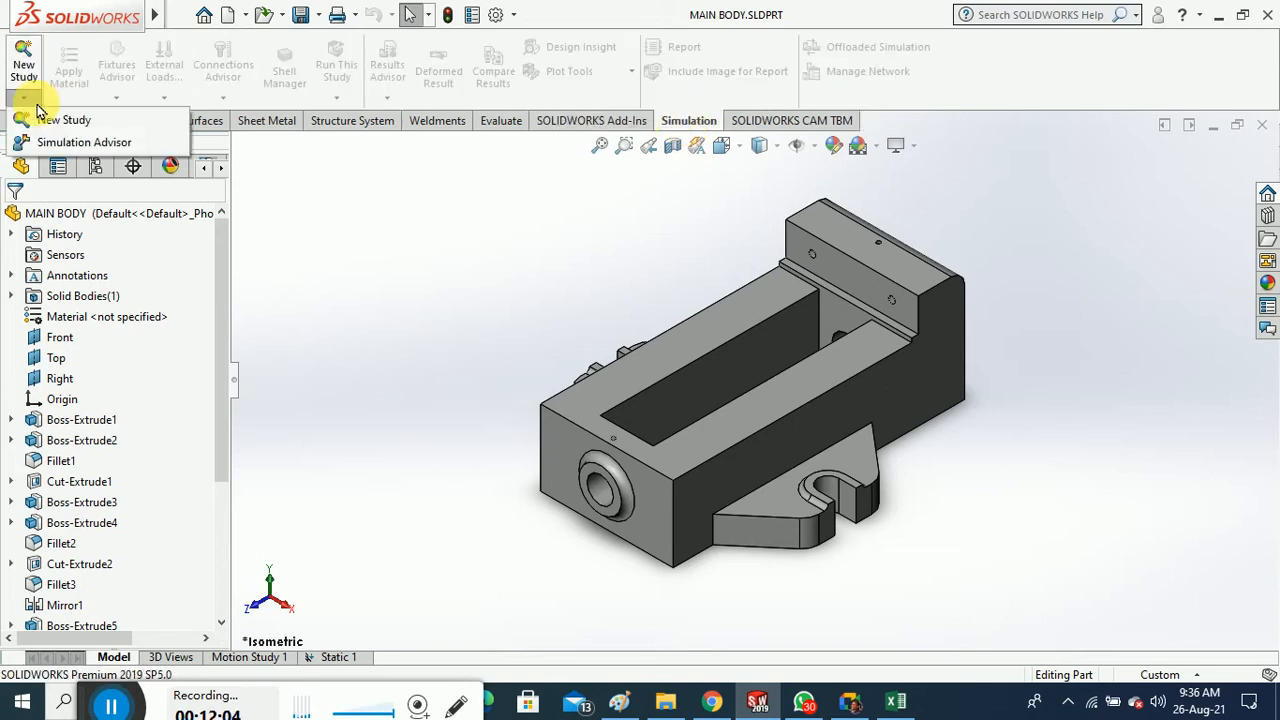
left_click(94, 121)
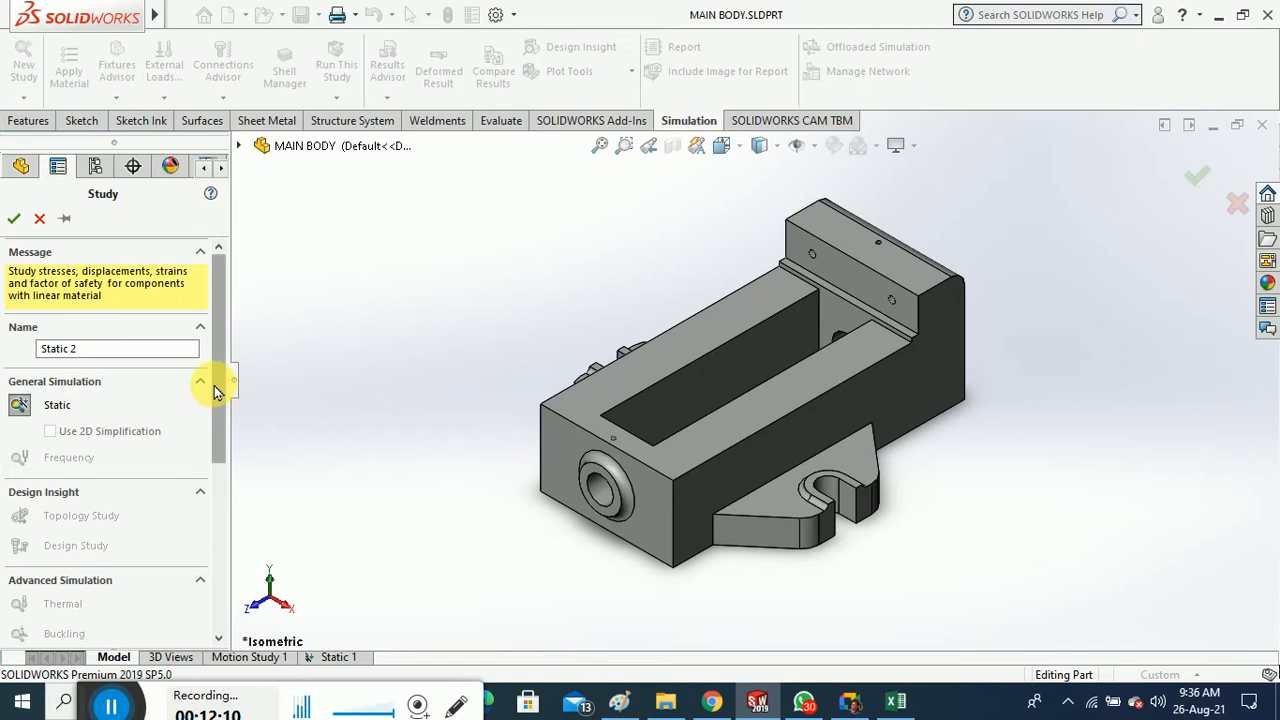
left_click_drag(214, 385, 224, 330)
left_click(15, 220)
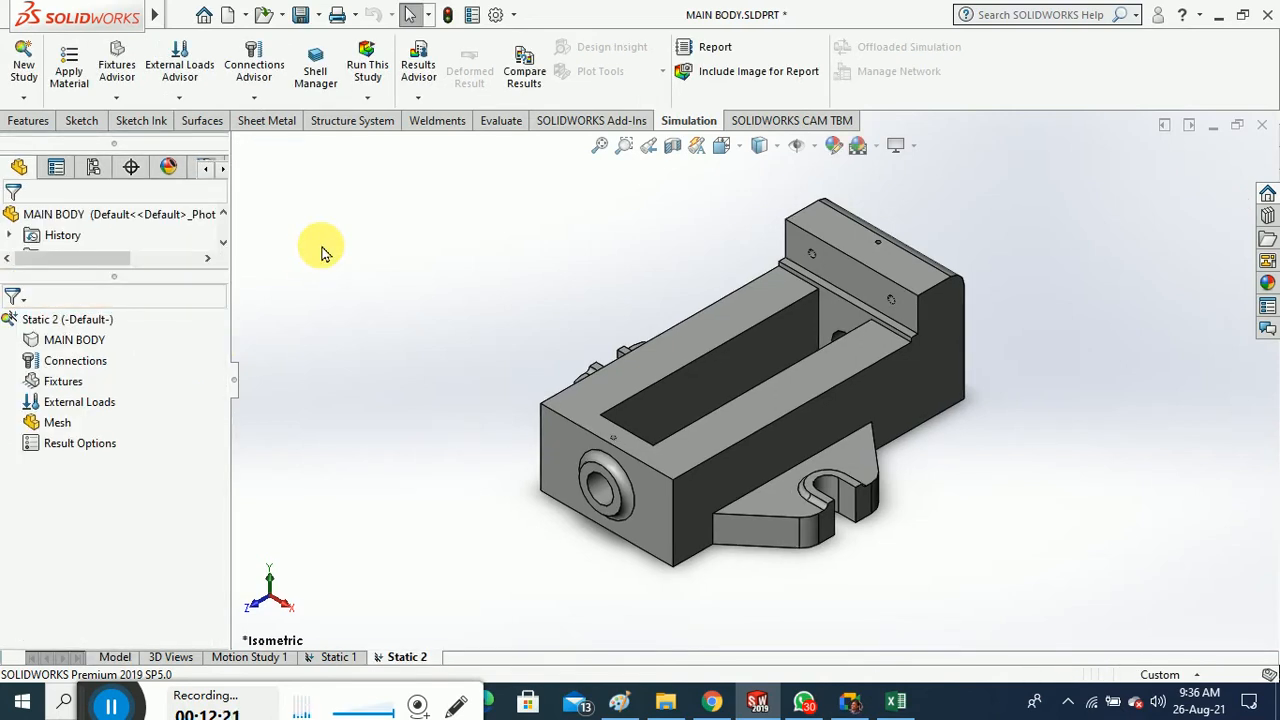
middle_click_drag(408, 264, 422, 260)
left_click(181, 98)
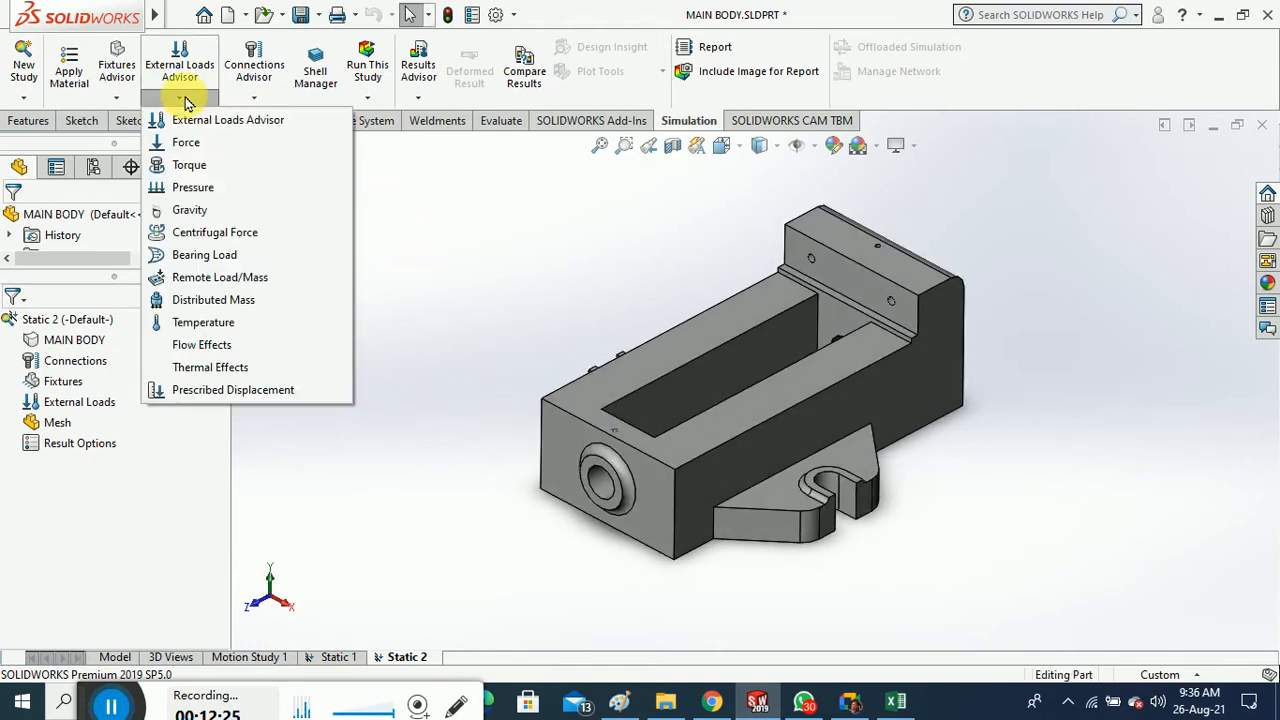
left_click(420, 296)
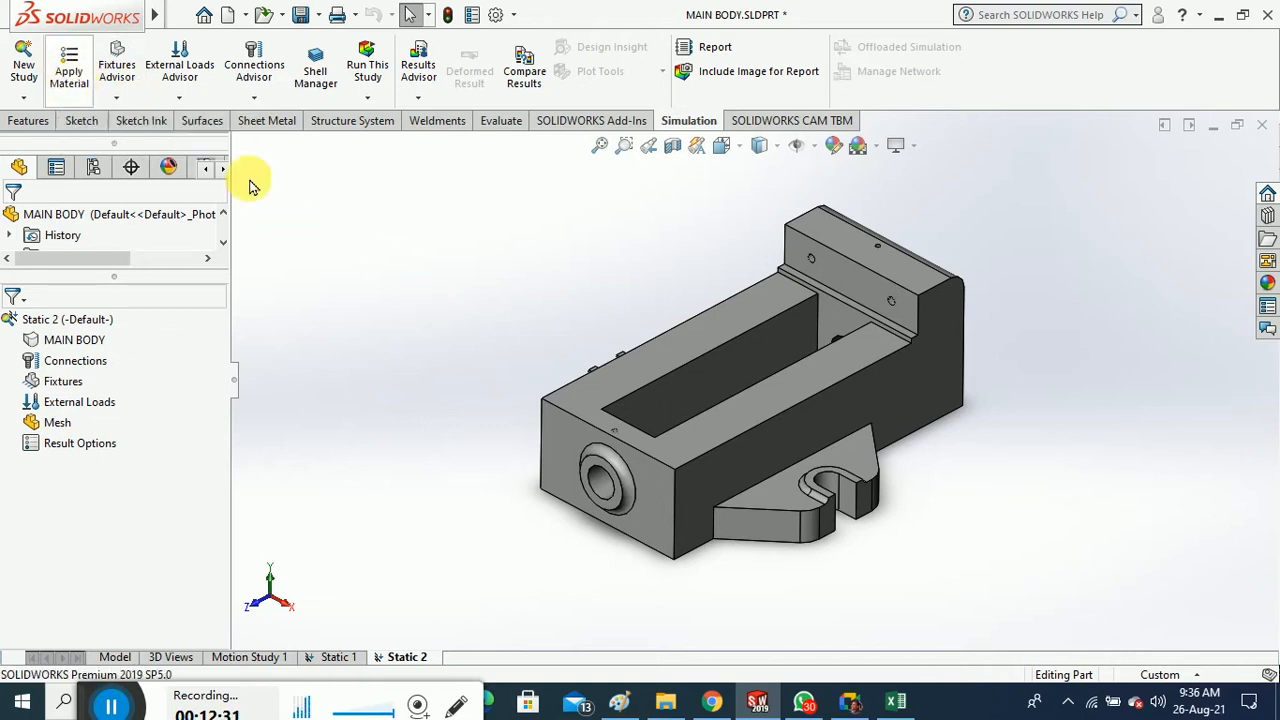
Replace MAIN BODY's Alloy Steel with AISI 1020 steel from the material library
left_click(70, 72)
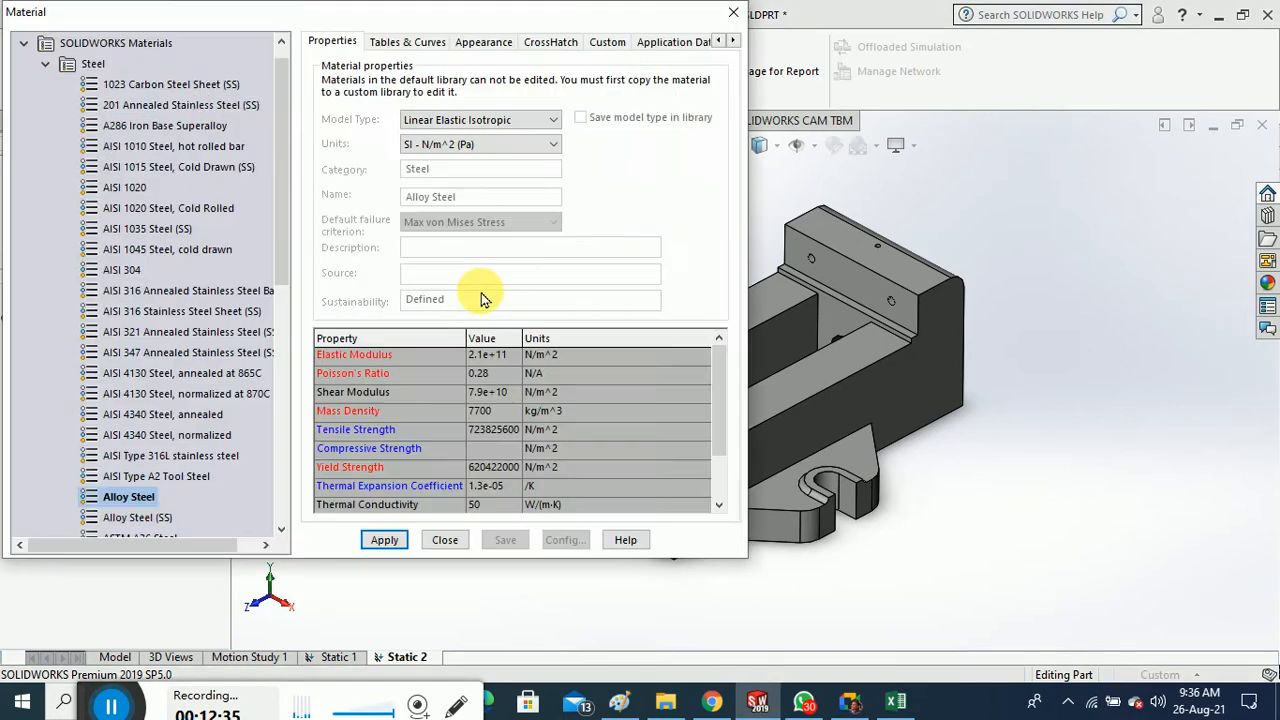
left_click(447, 540)
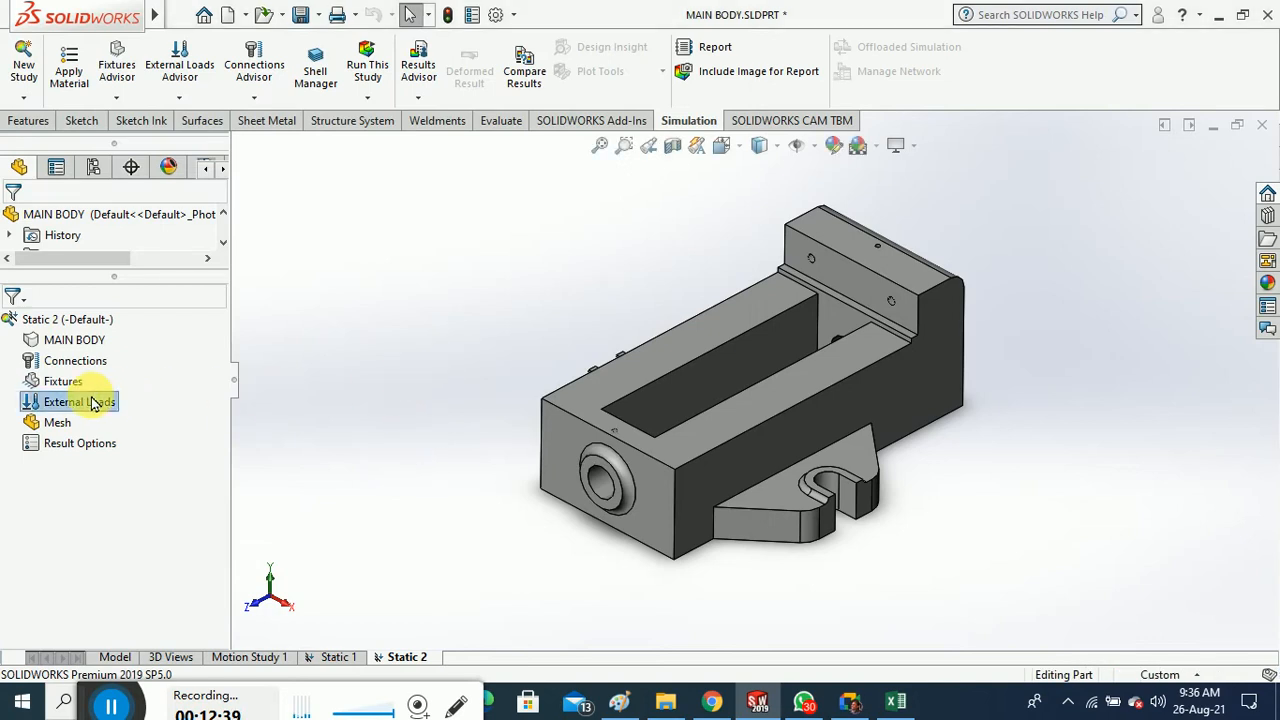
left_click(68, 100)
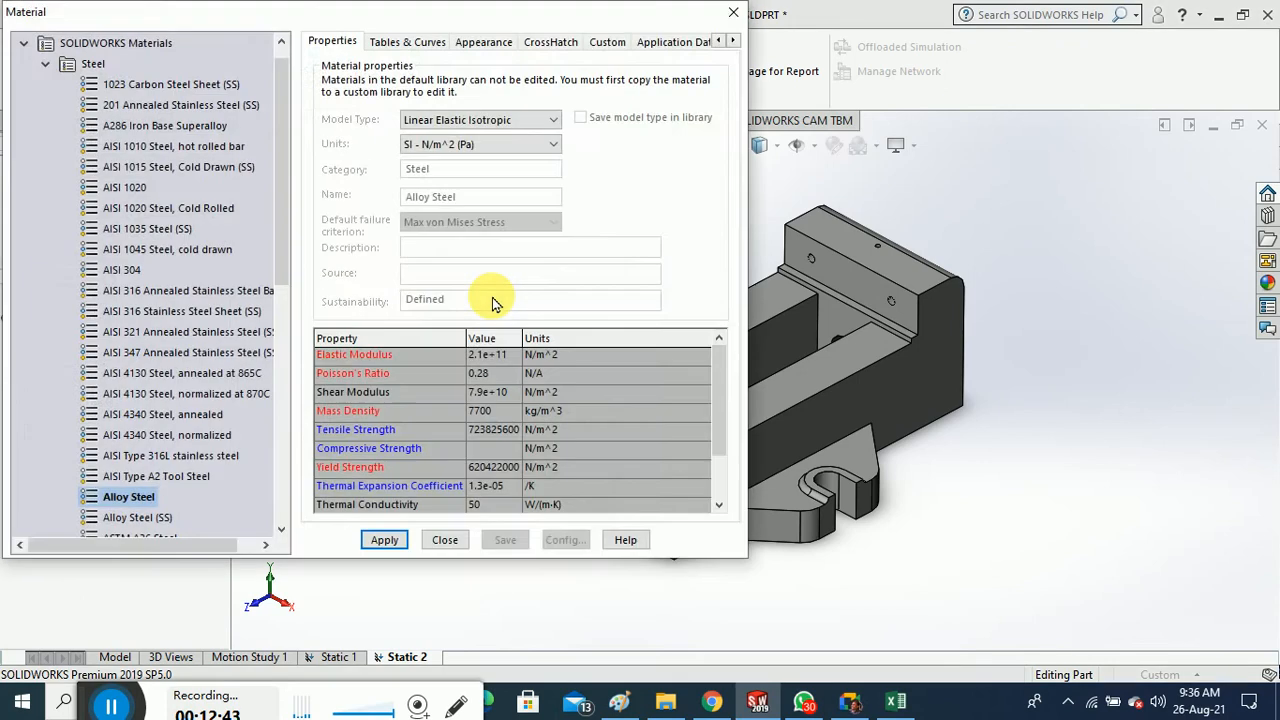
left_click(155, 250)
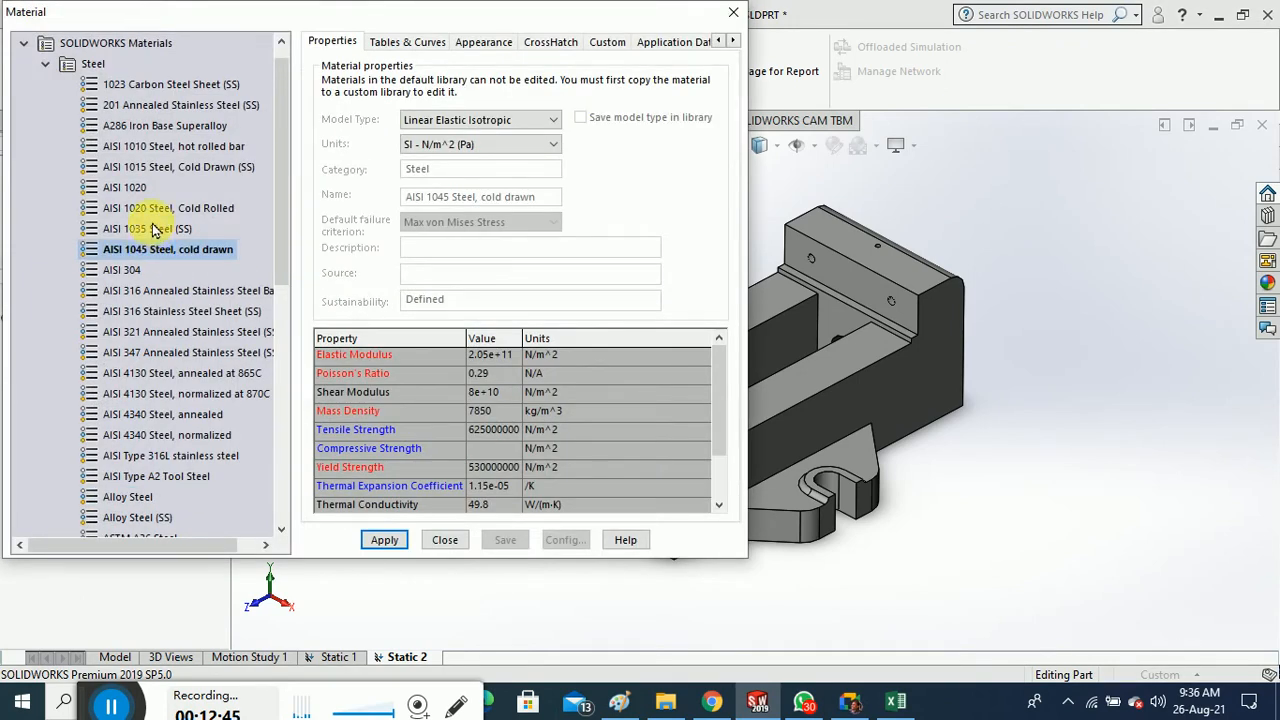
left_click(128, 188)
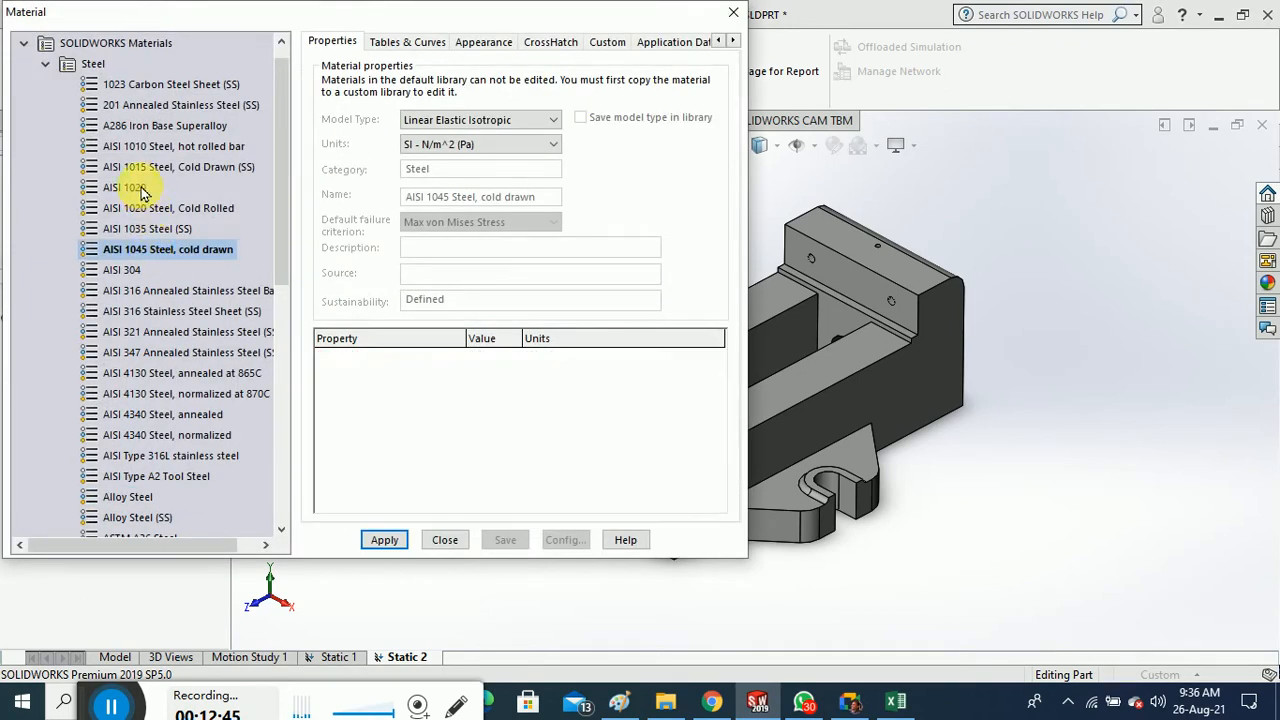
left_click(398, 540)
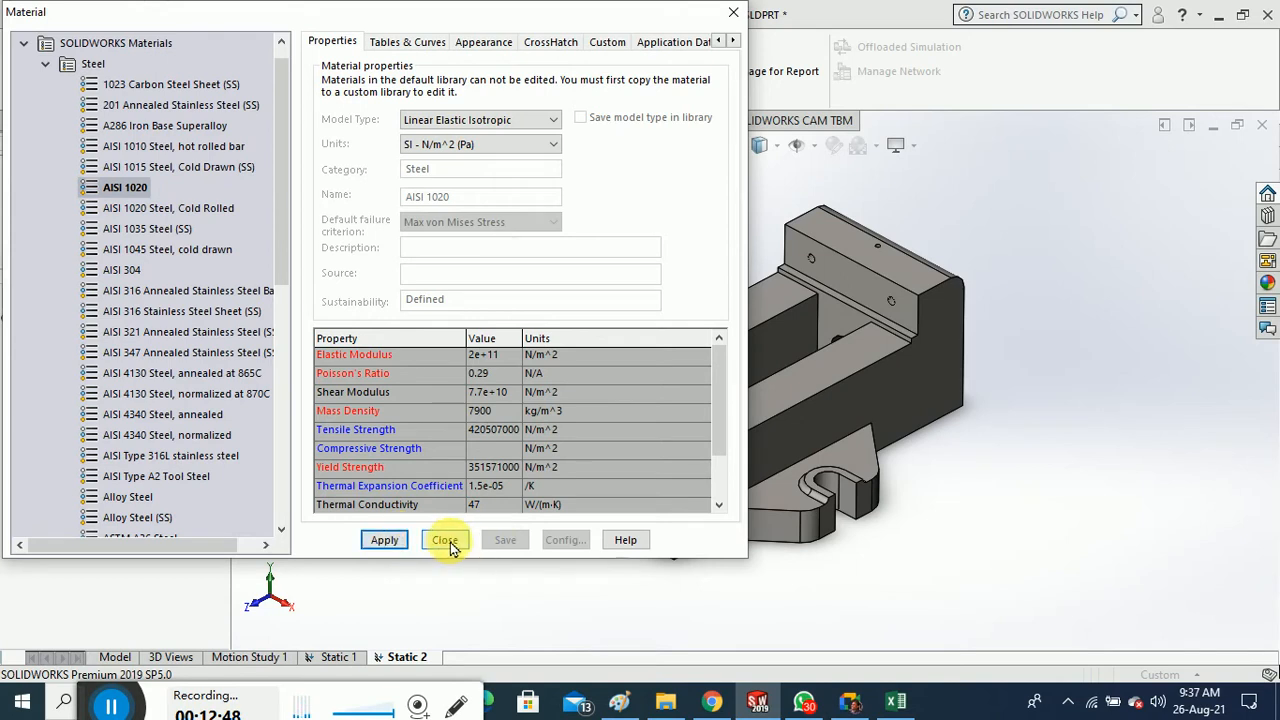
left_click(445, 540)
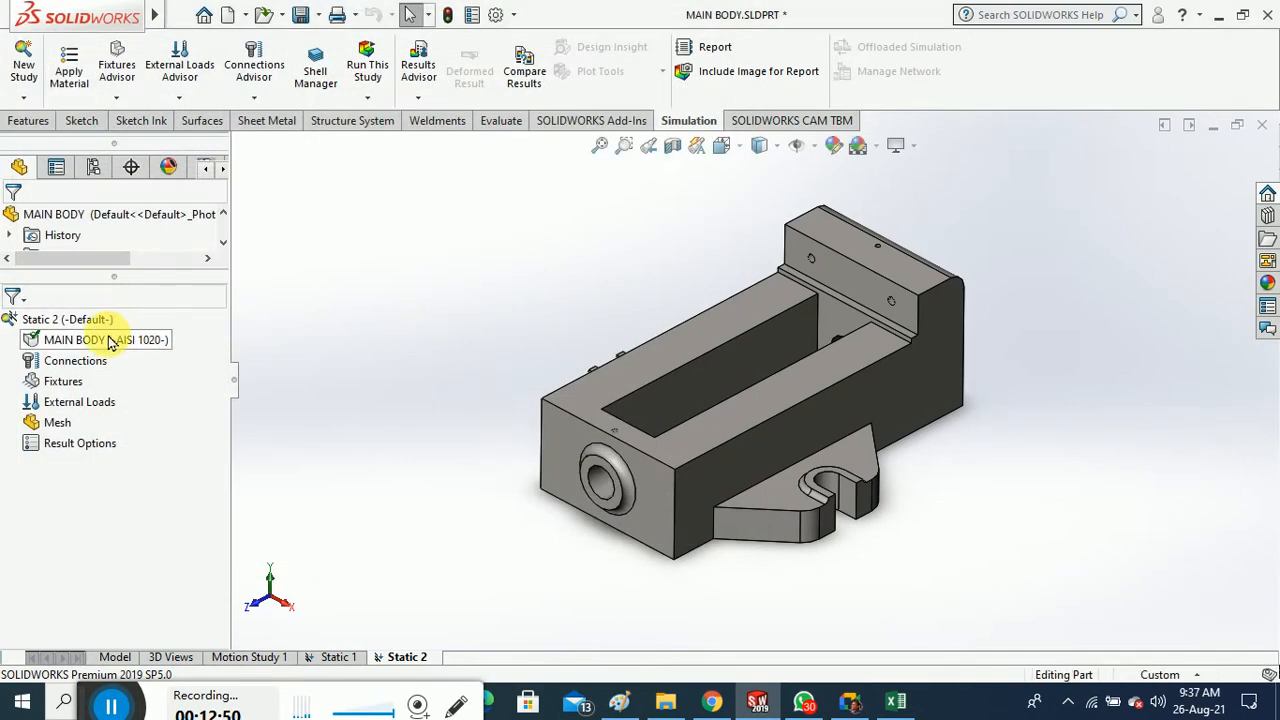
Add a Fixed Geometry restraint (Fixed-1) on the main body's bottom face
left_click(117, 97)
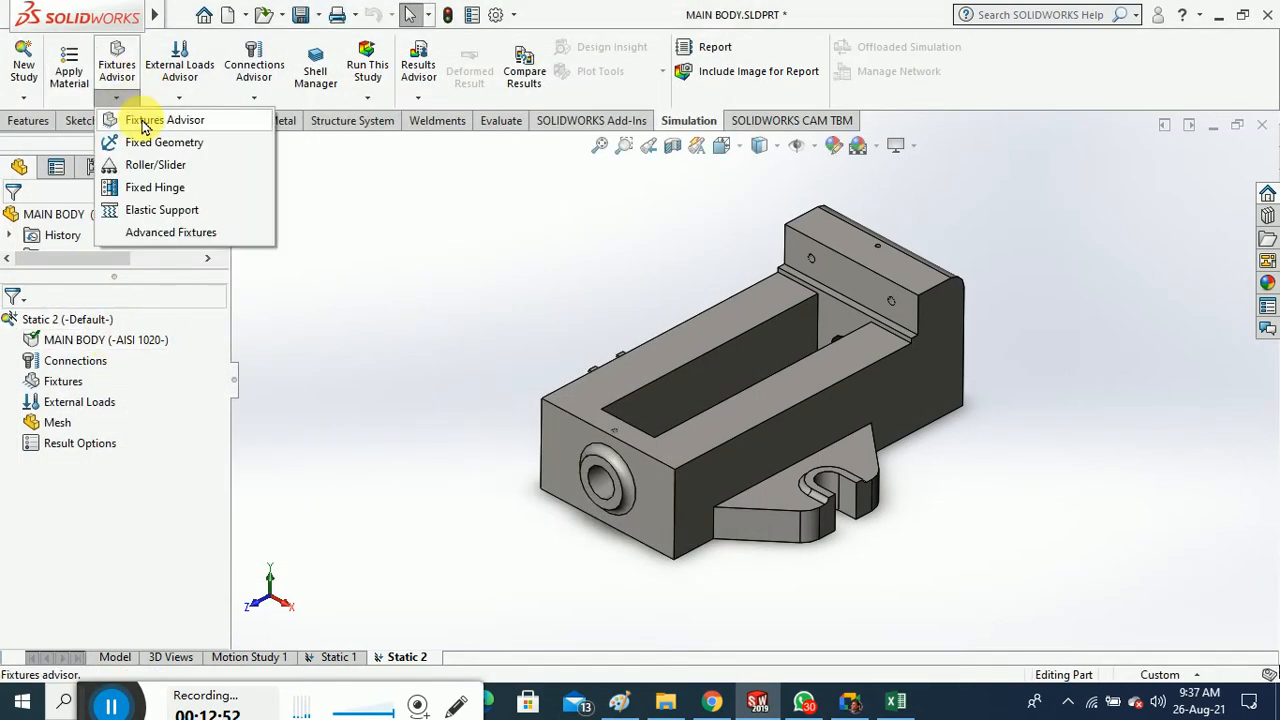
left_click(171, 145)
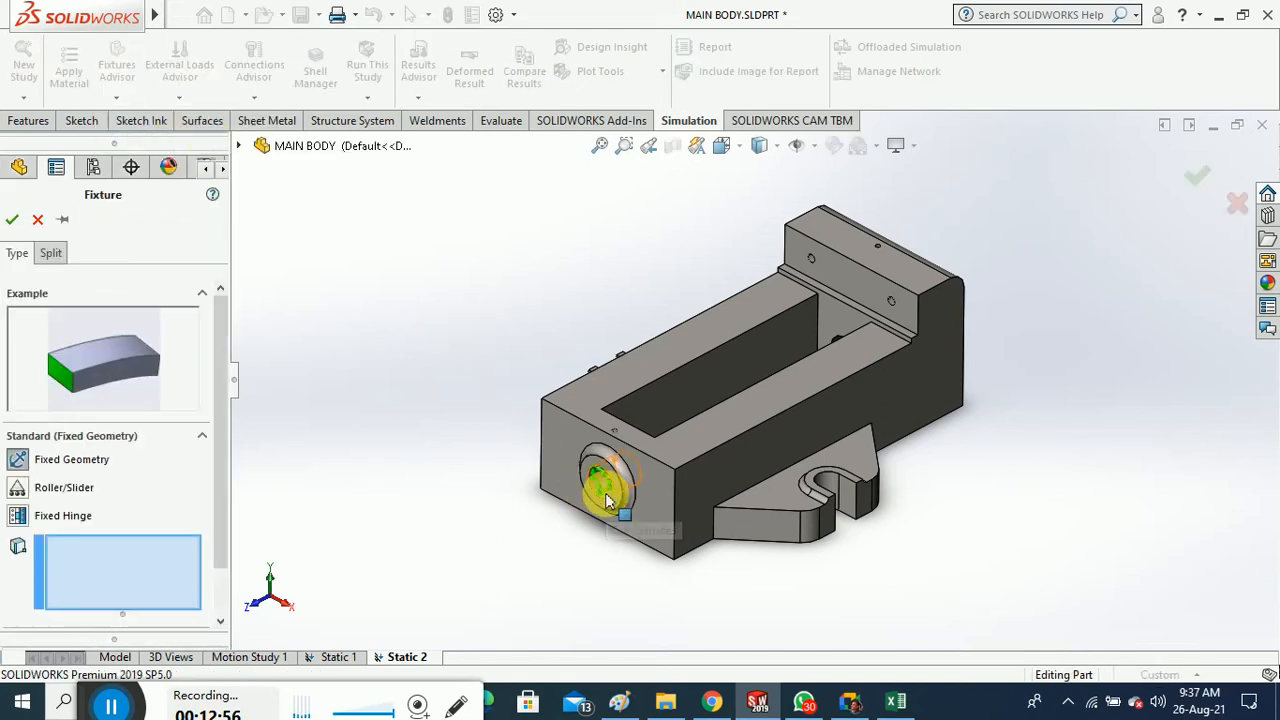
left_click(857, 505)
middle_click_drag(857, 514, 866, 337)
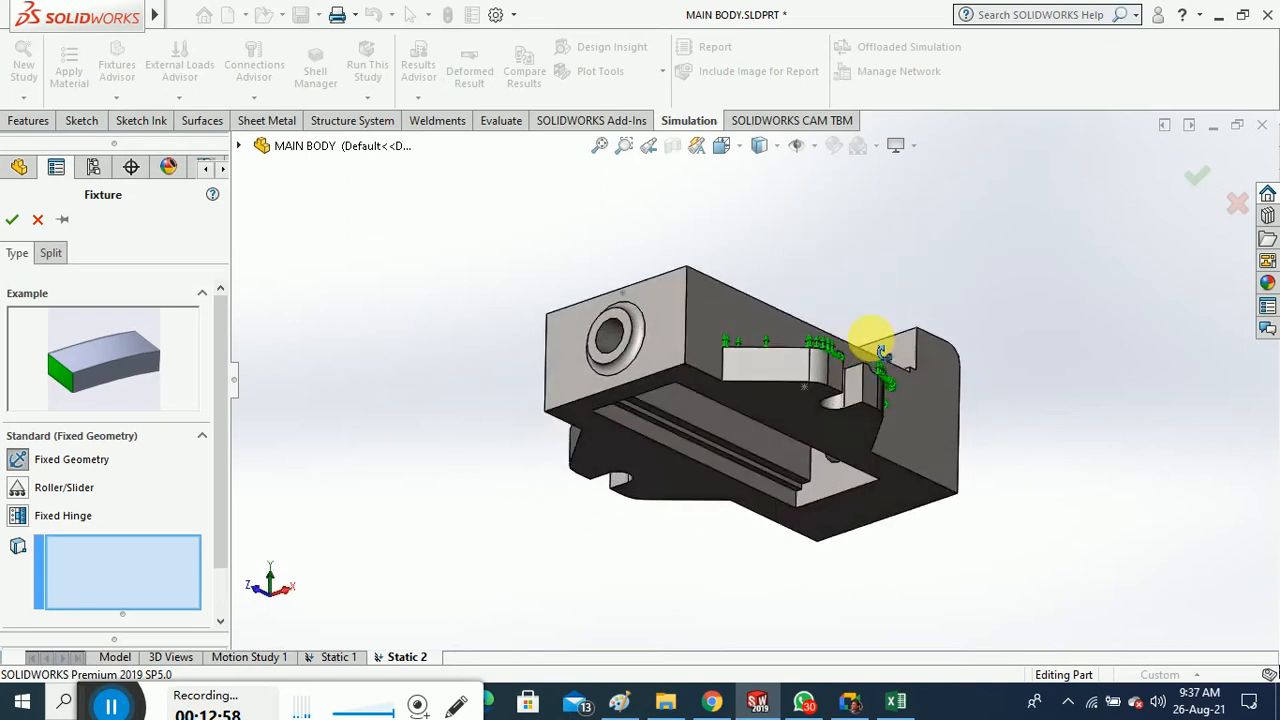
left_click(814, 400)
left_click(12, 219)
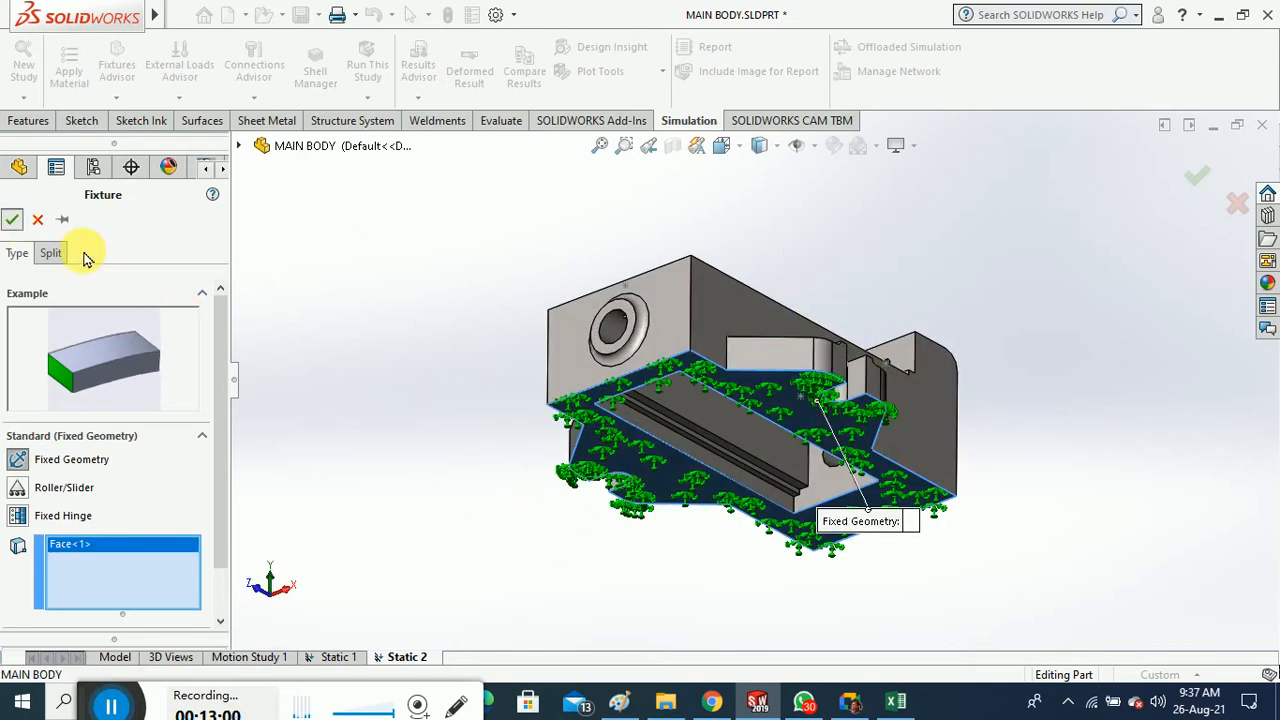
middle_click_drag(421, 366, 429, 437)
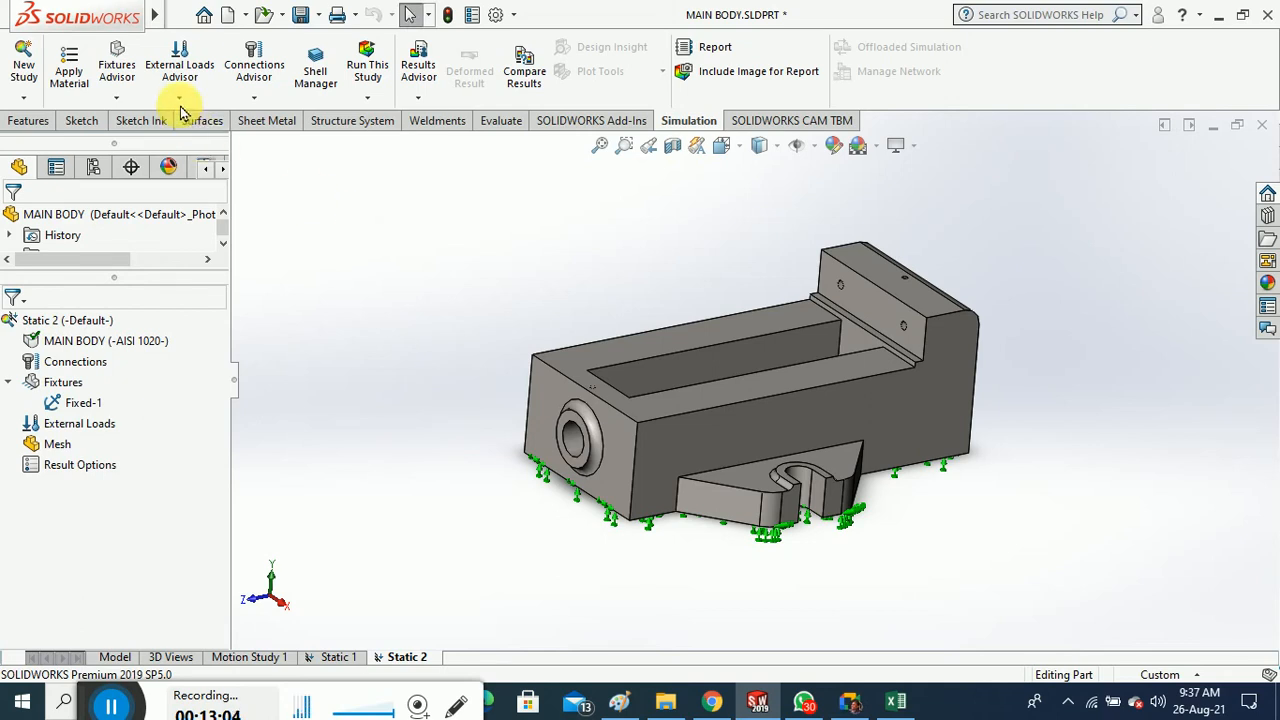
left_click(245, 99)
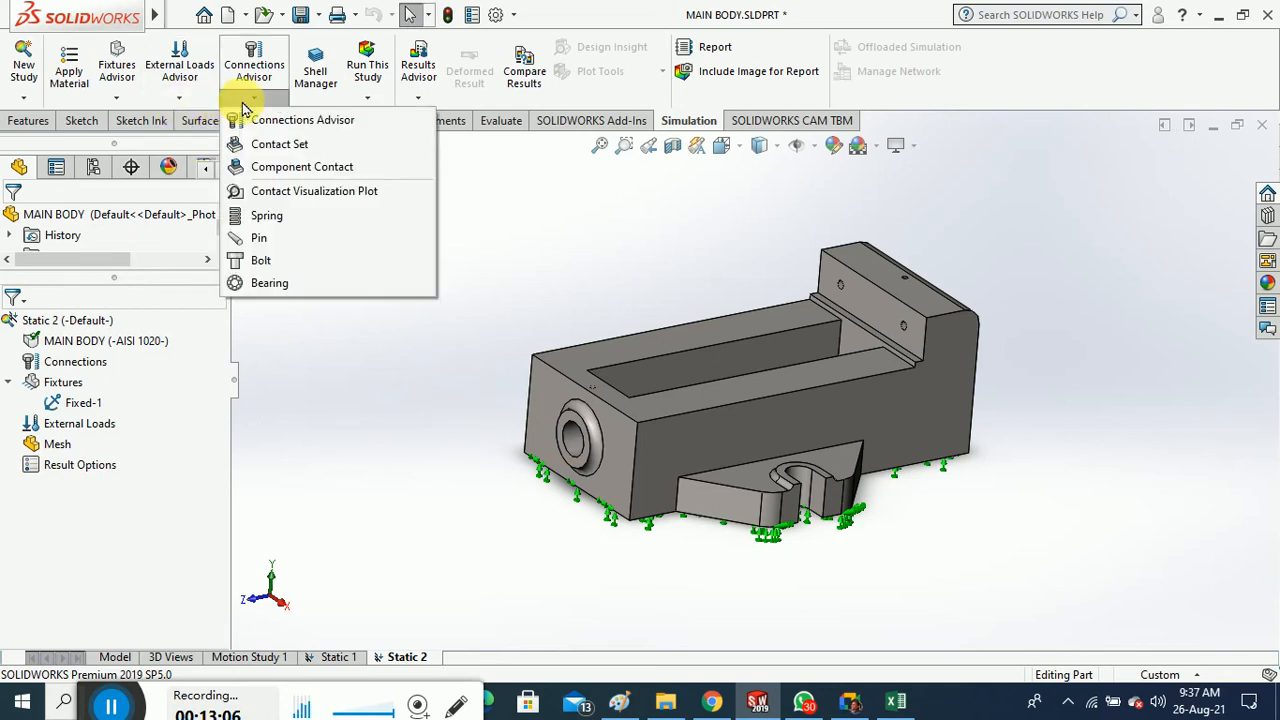
Apply Force-1, a 200 N normal force on the raised end wall's inner face
left_click(180, 97)
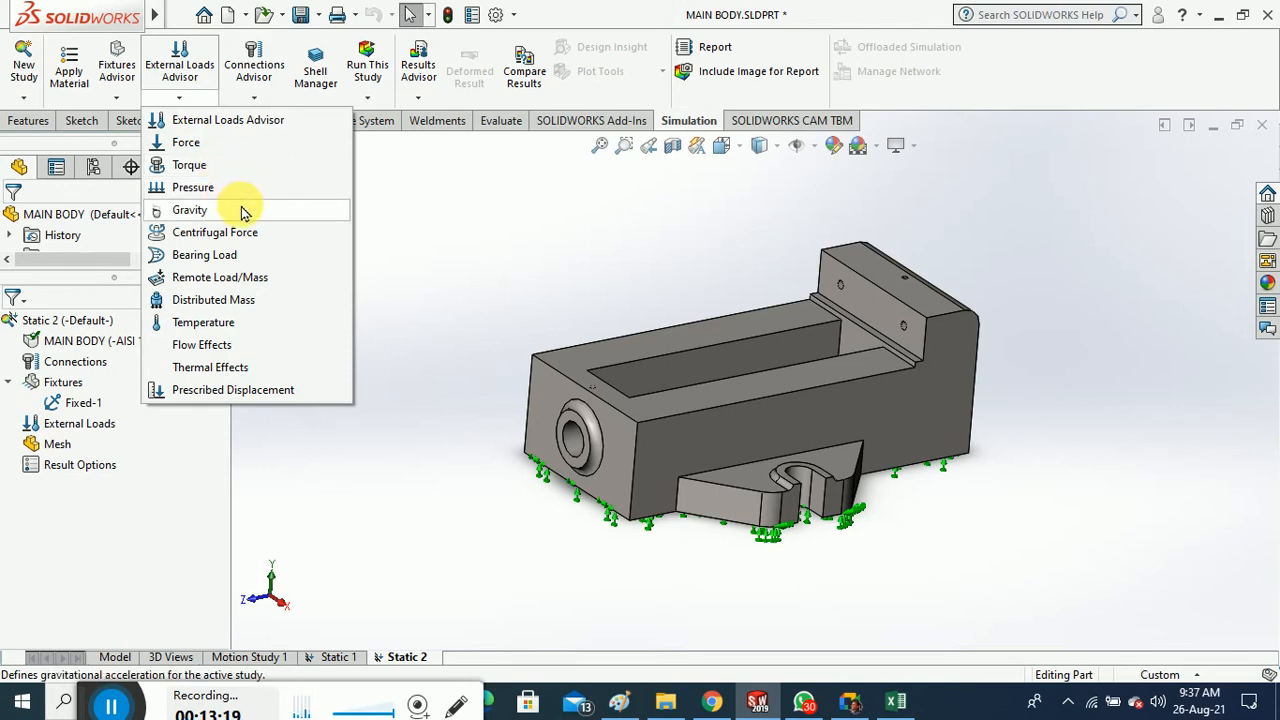
left_click(235, 143)
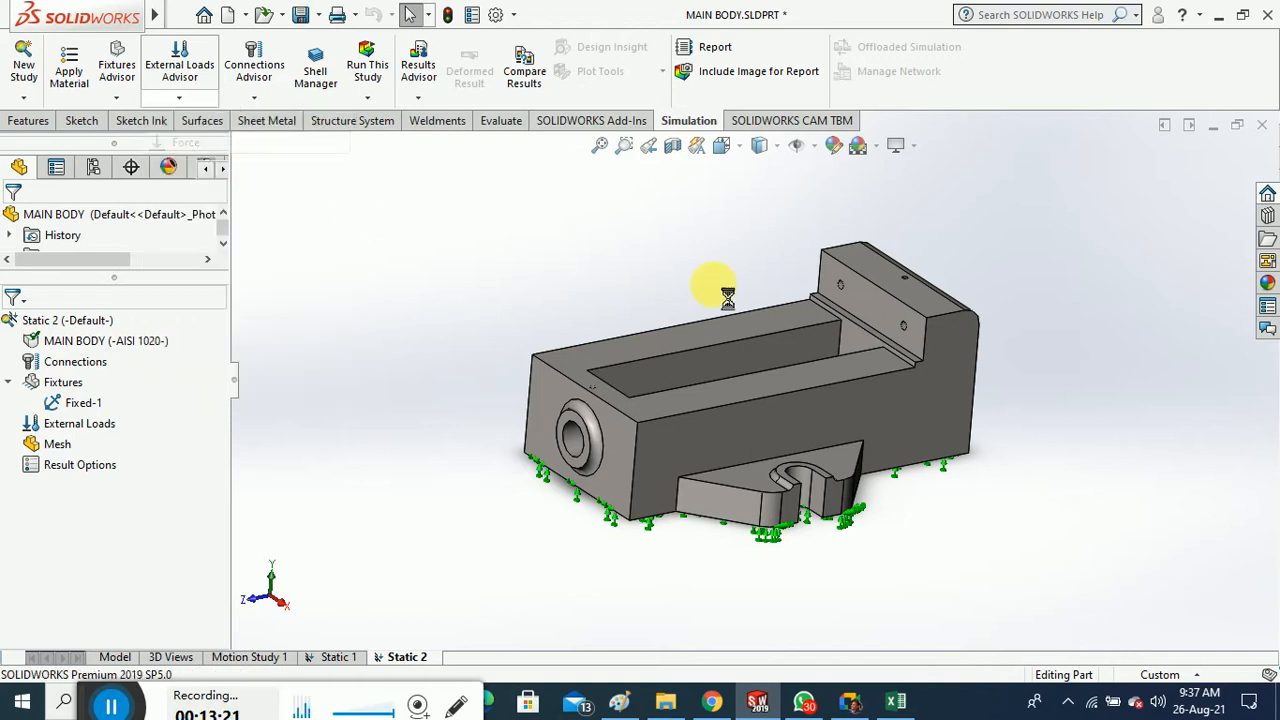
left_click(857, 318)
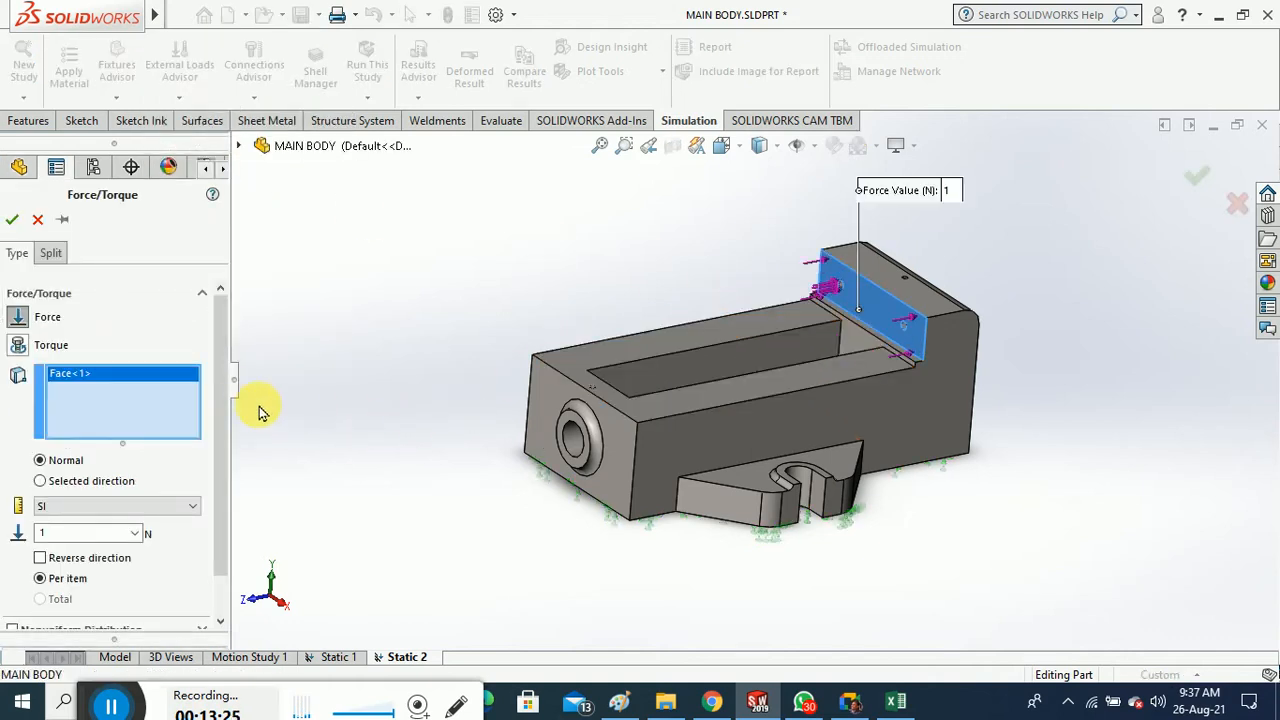
scroll(220, 398, "down", 1)
left_click(100, 493)
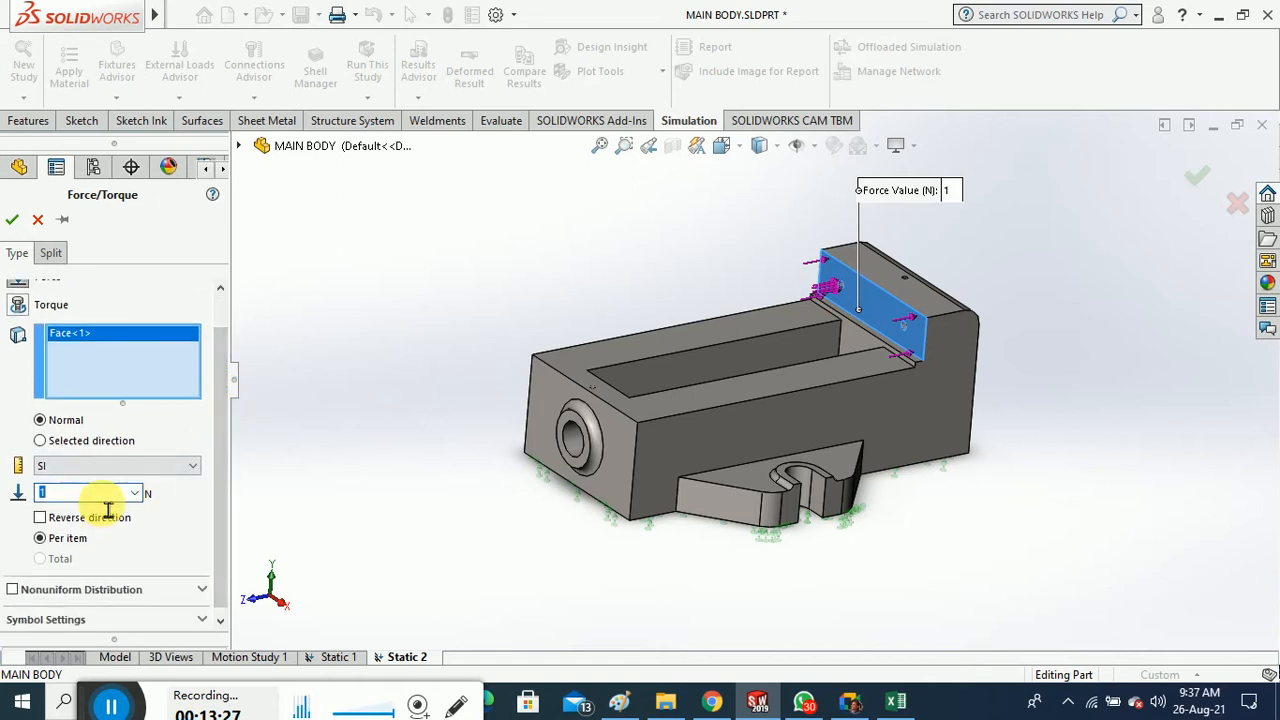
type("200")
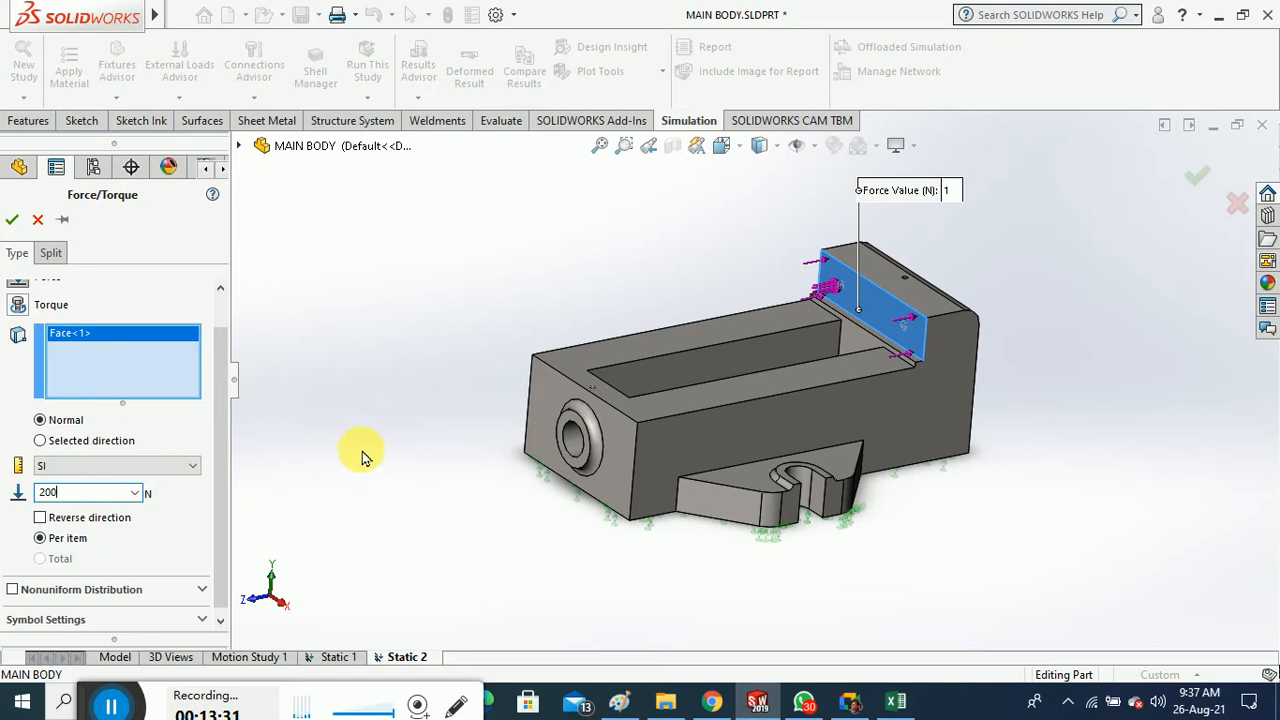
left_click(12, 219)
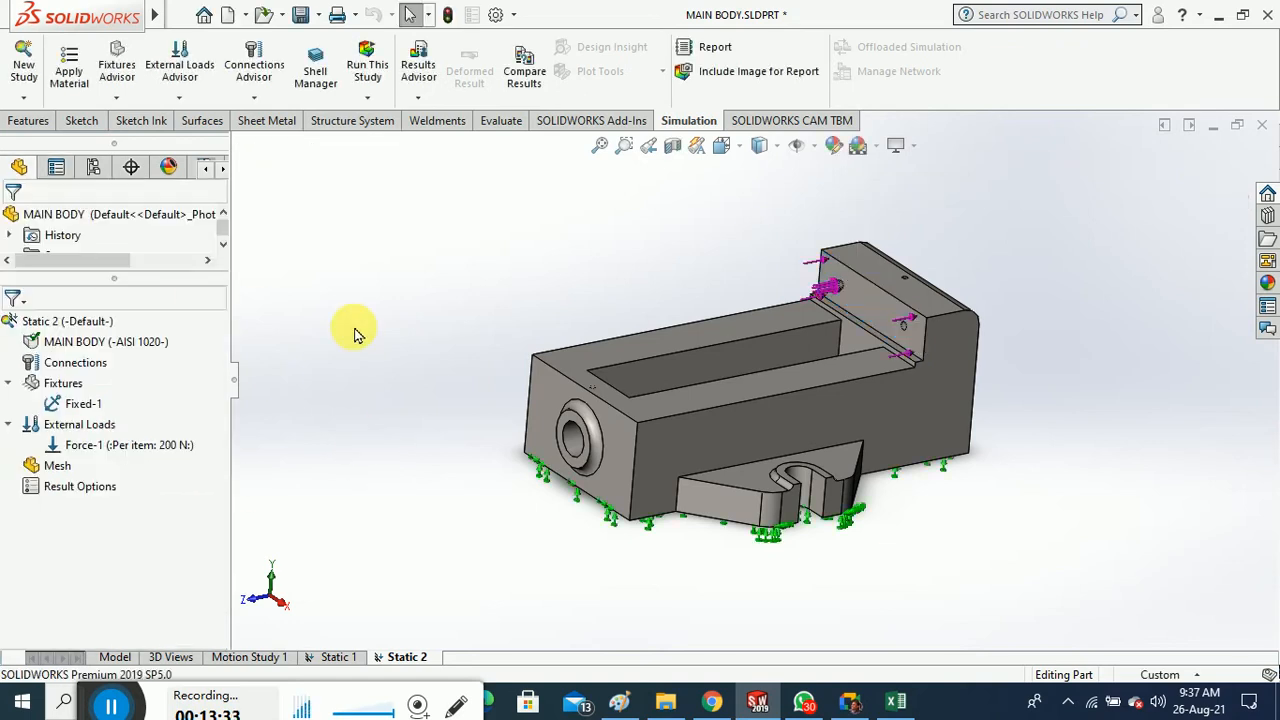
middle_click_drag(396, 330, 400, 338)
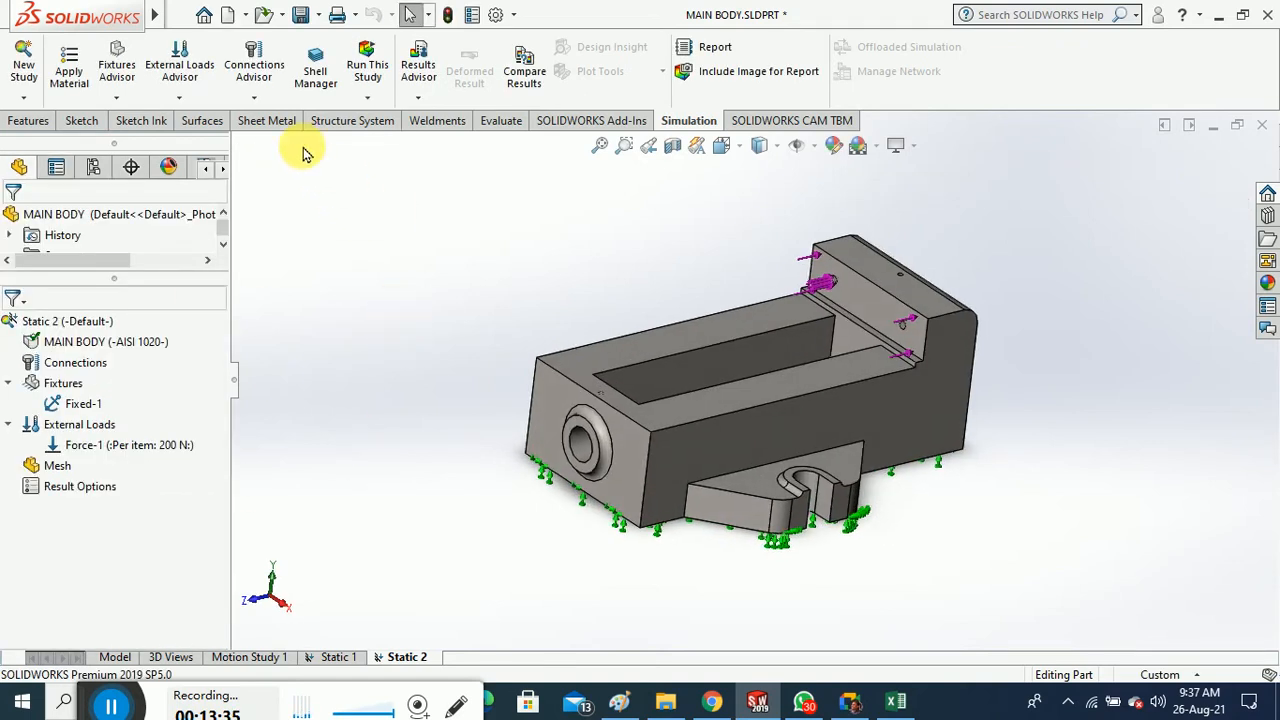
left_click(198, 102)
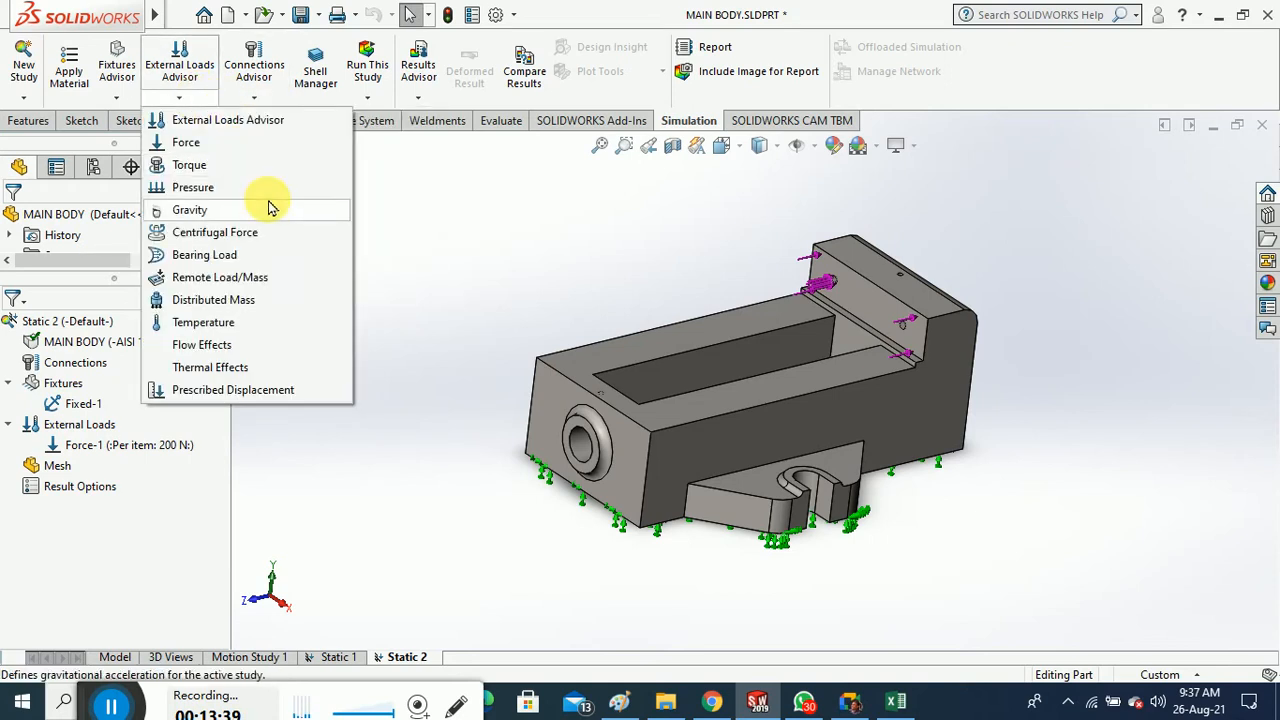
Add Pressure-1 on the top faces, then edit its definition to 10 N/m^2
left_click(261, 195)
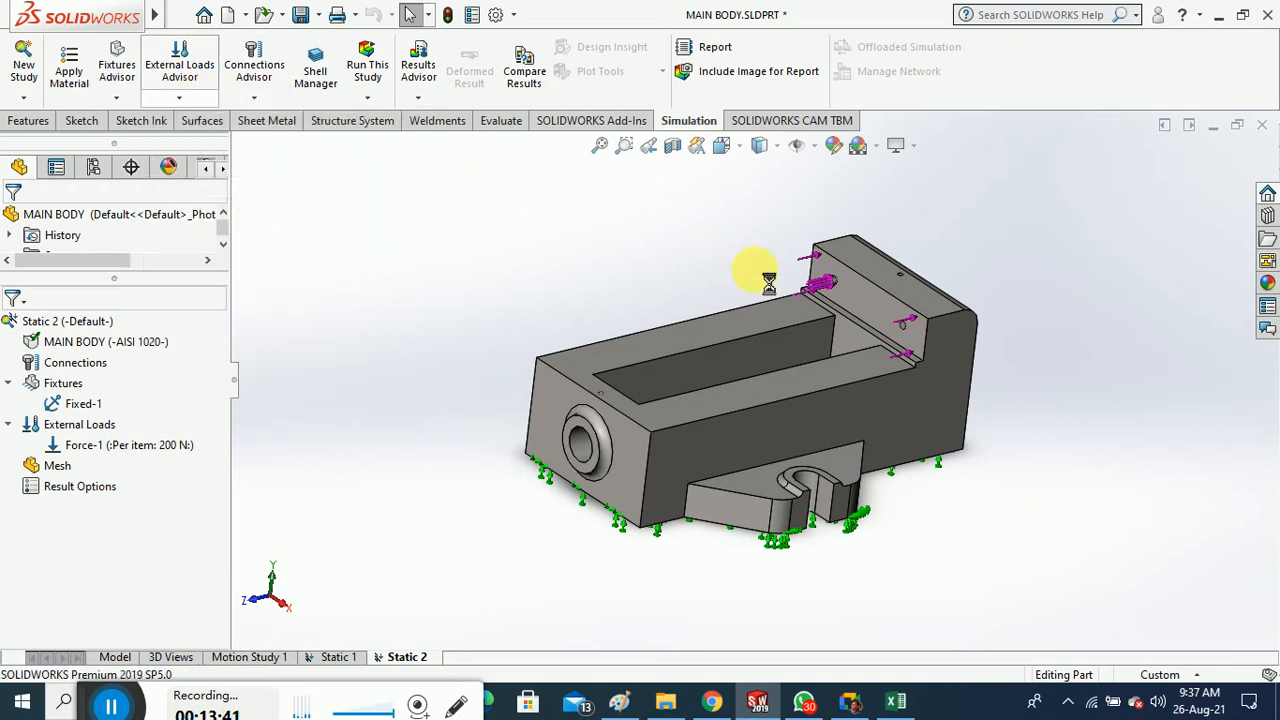
left_click(729, 324)
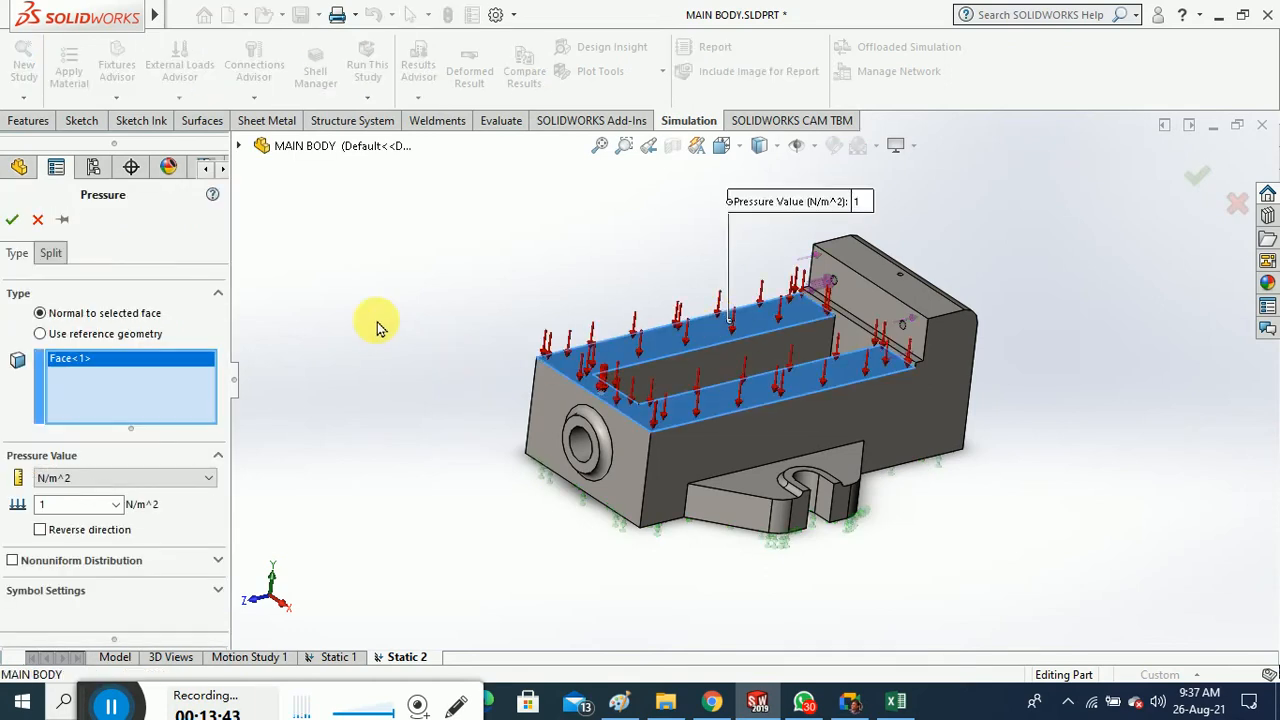
left_click(13, 222)
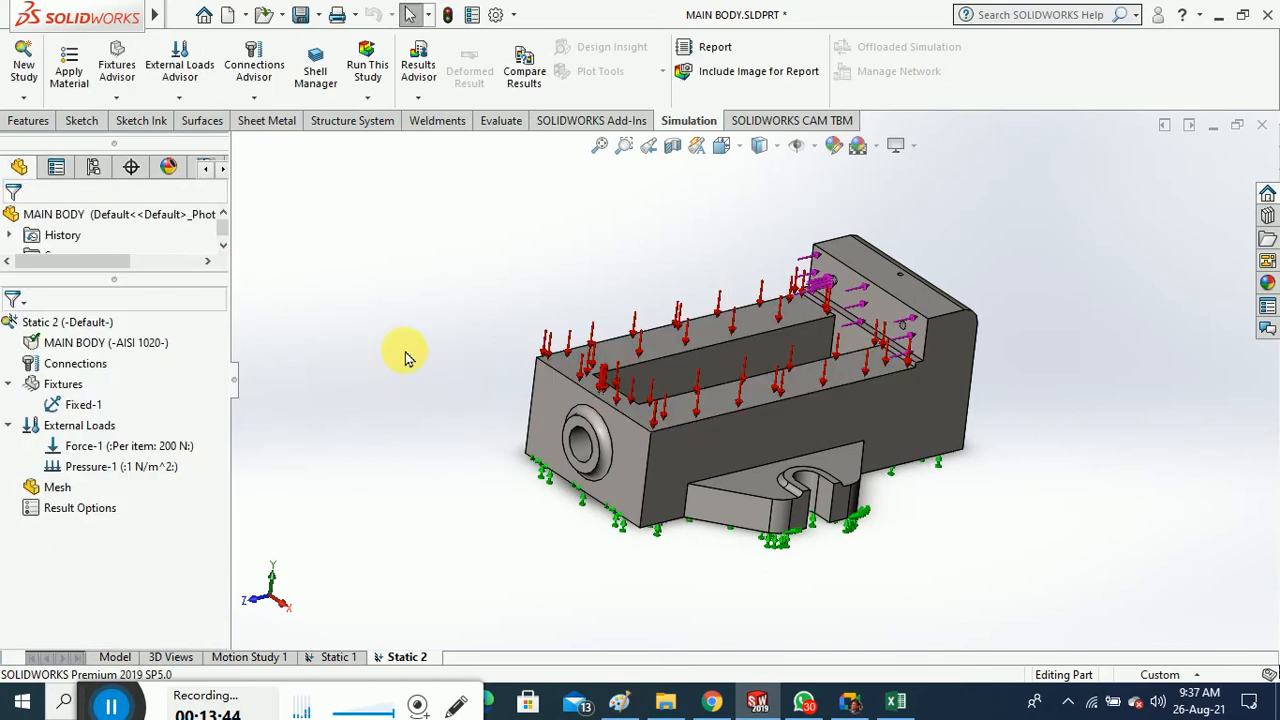
right_click(113, 468)
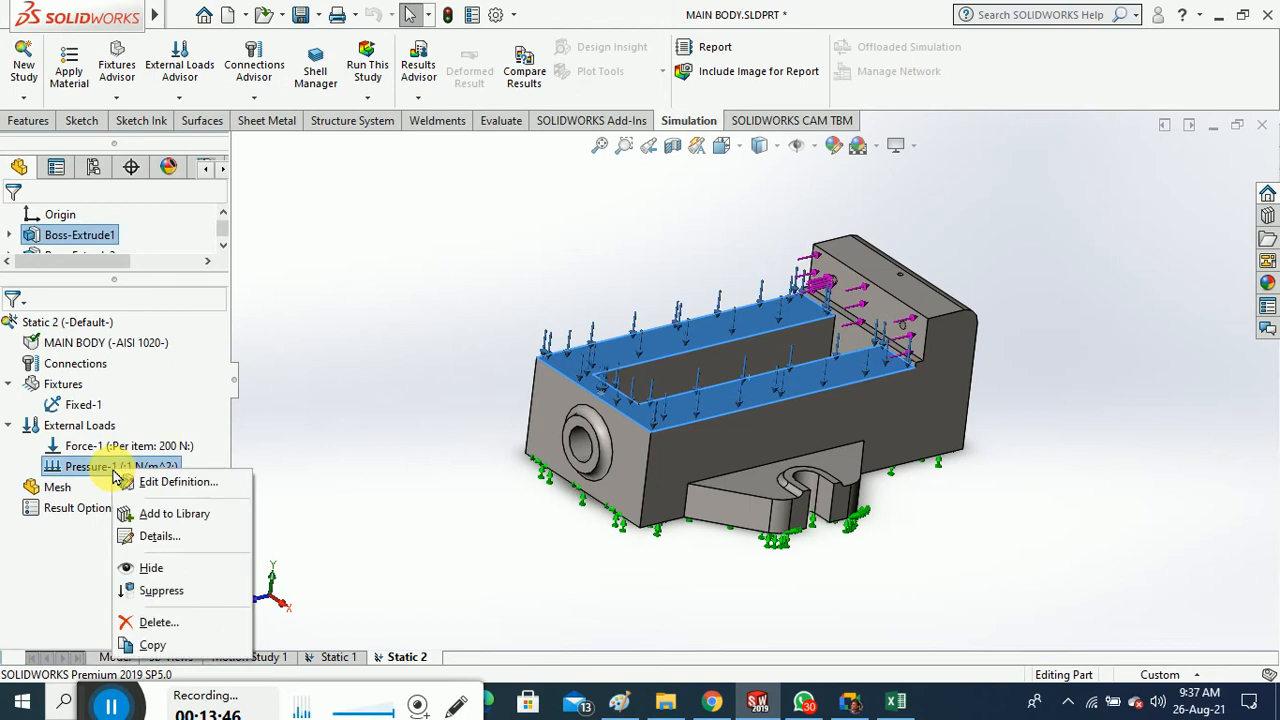
left_click(135, 482)
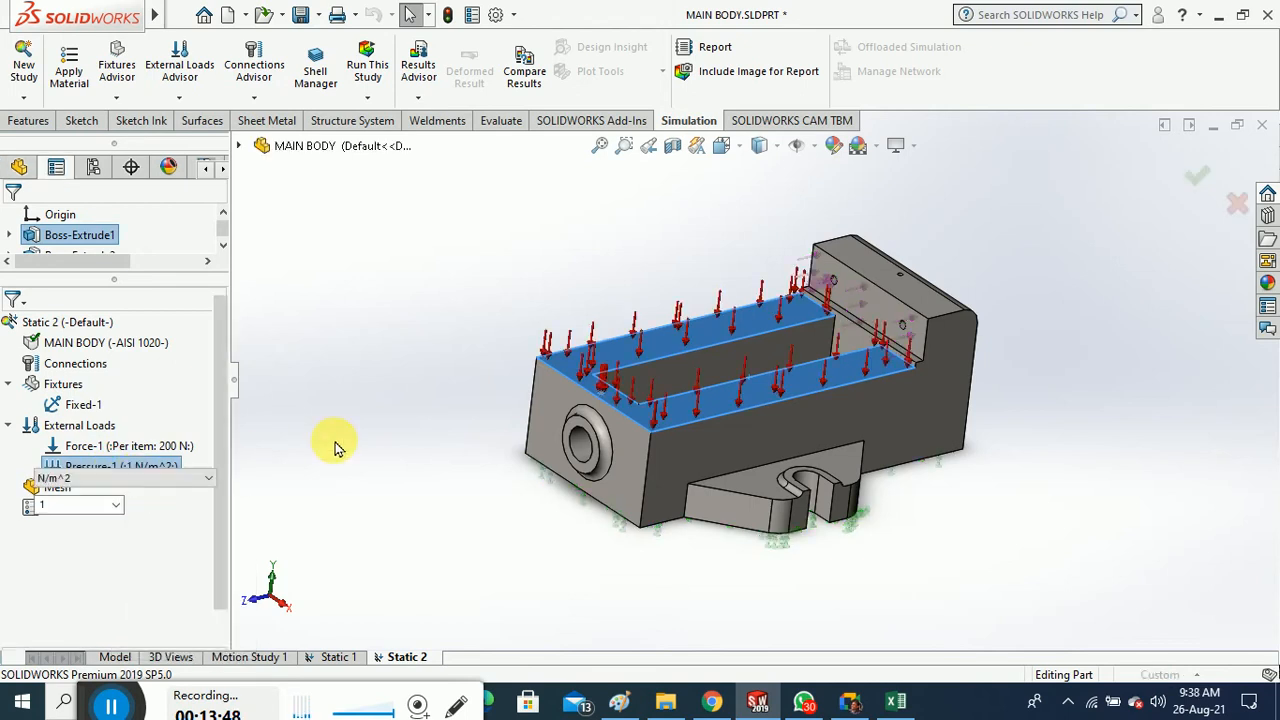
double_click(100, 505)
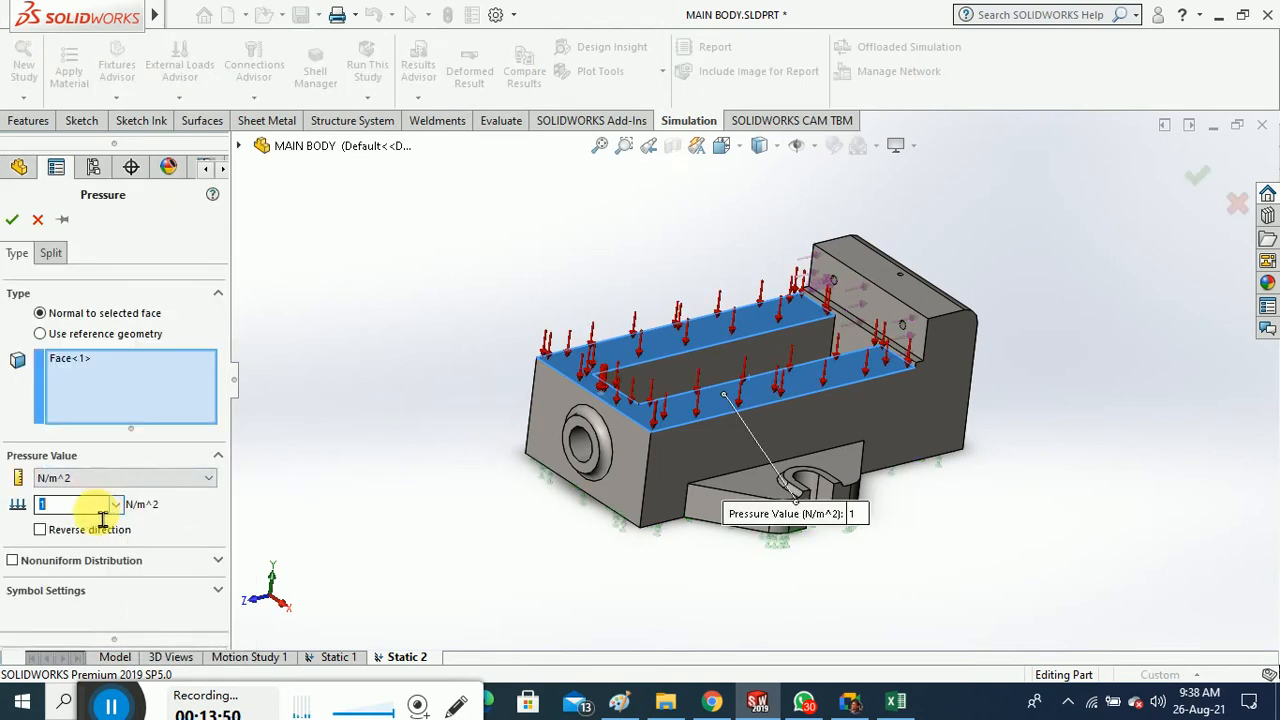
type("10")
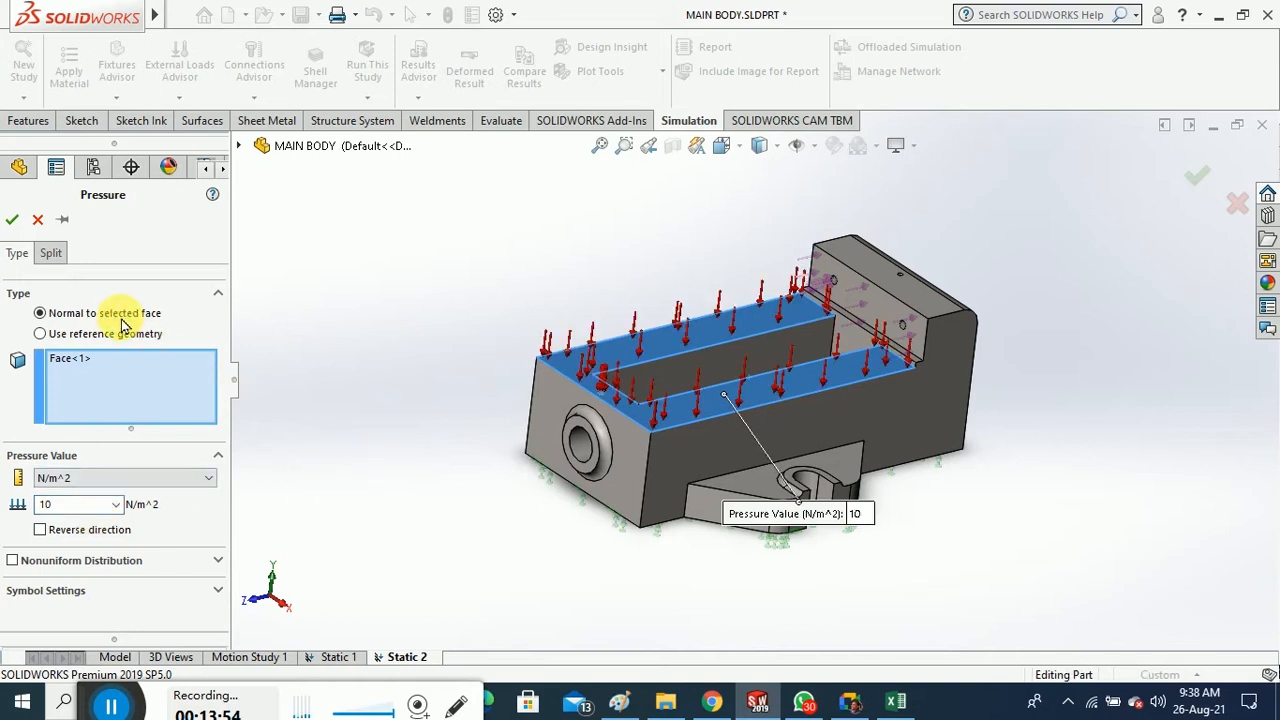
Confirm the 10 N/m^2 pressure and mesh and solve Static 2 from Run This Study
left_click(12, 219)
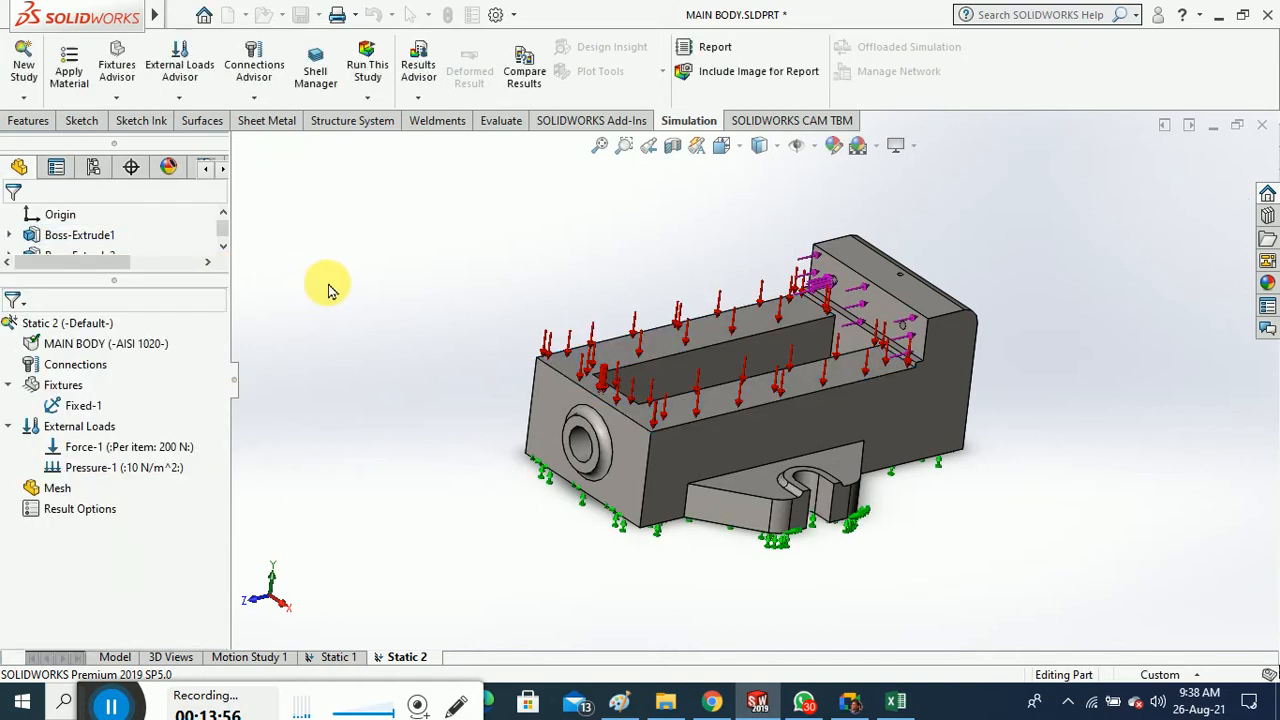
middle_click_drag(398, 345, 418, 250)
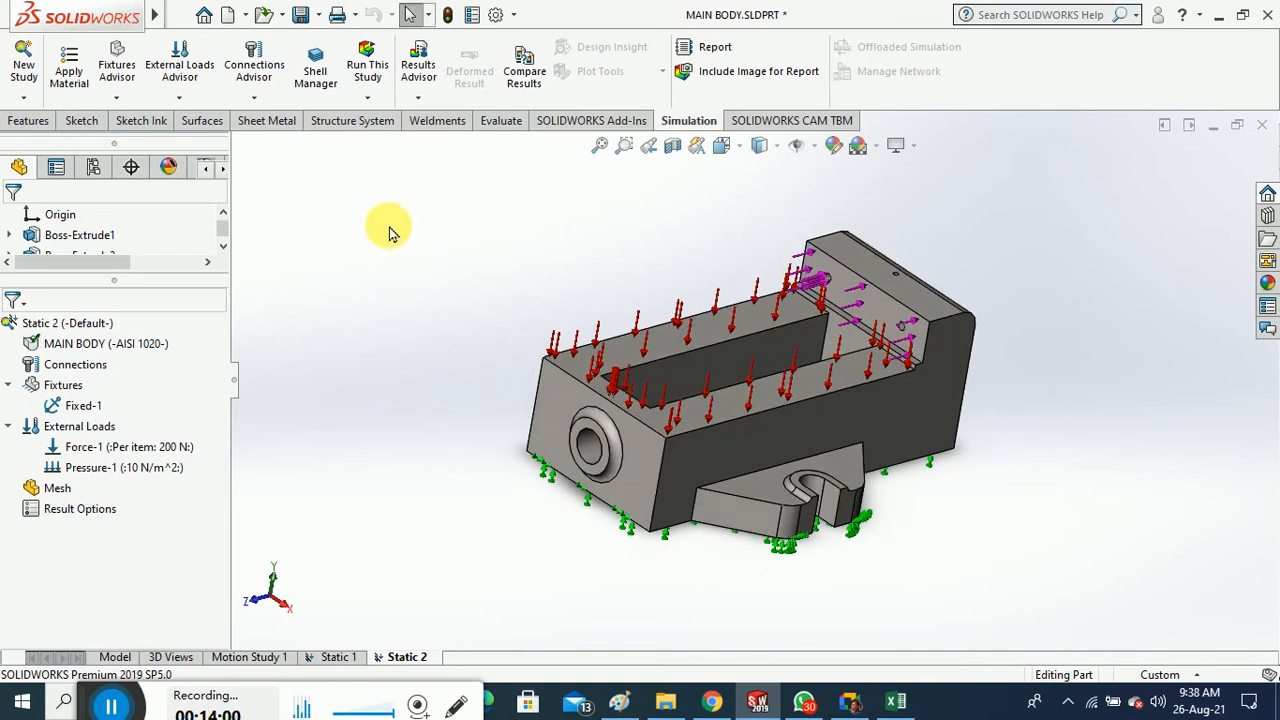
left_click(374, 105)
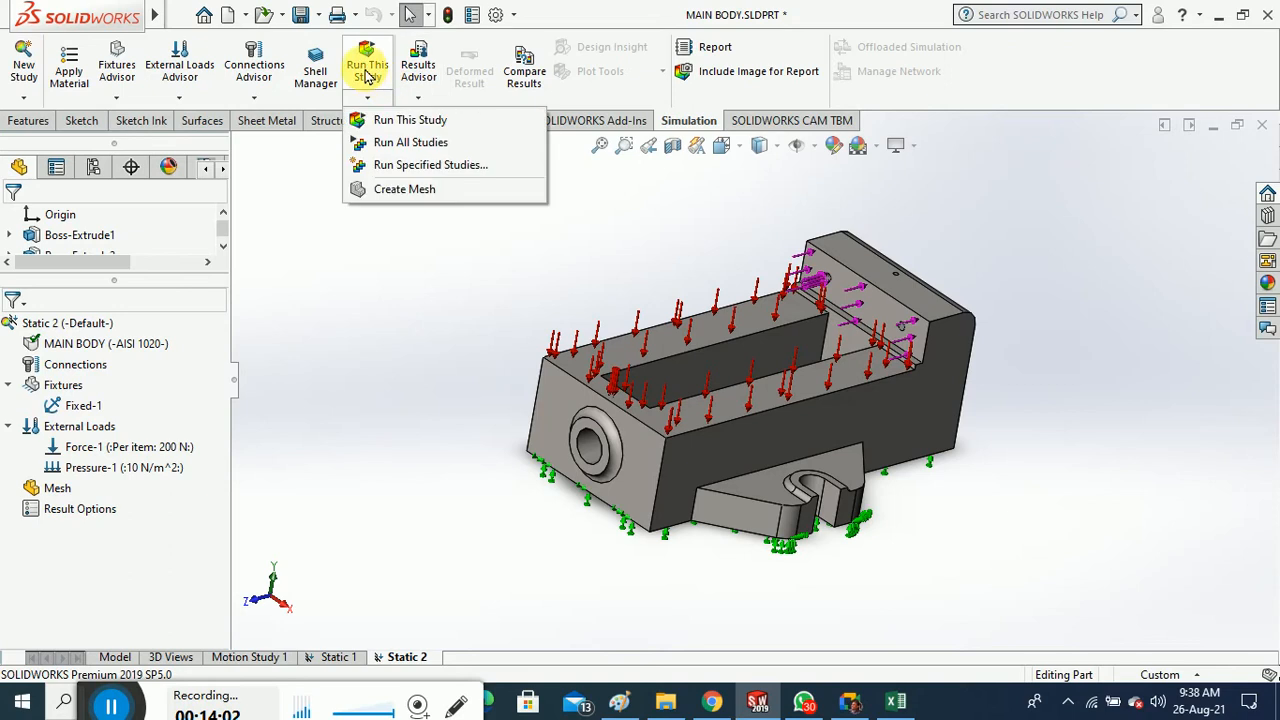
left_click(377, 105)
left_click(377, 104)
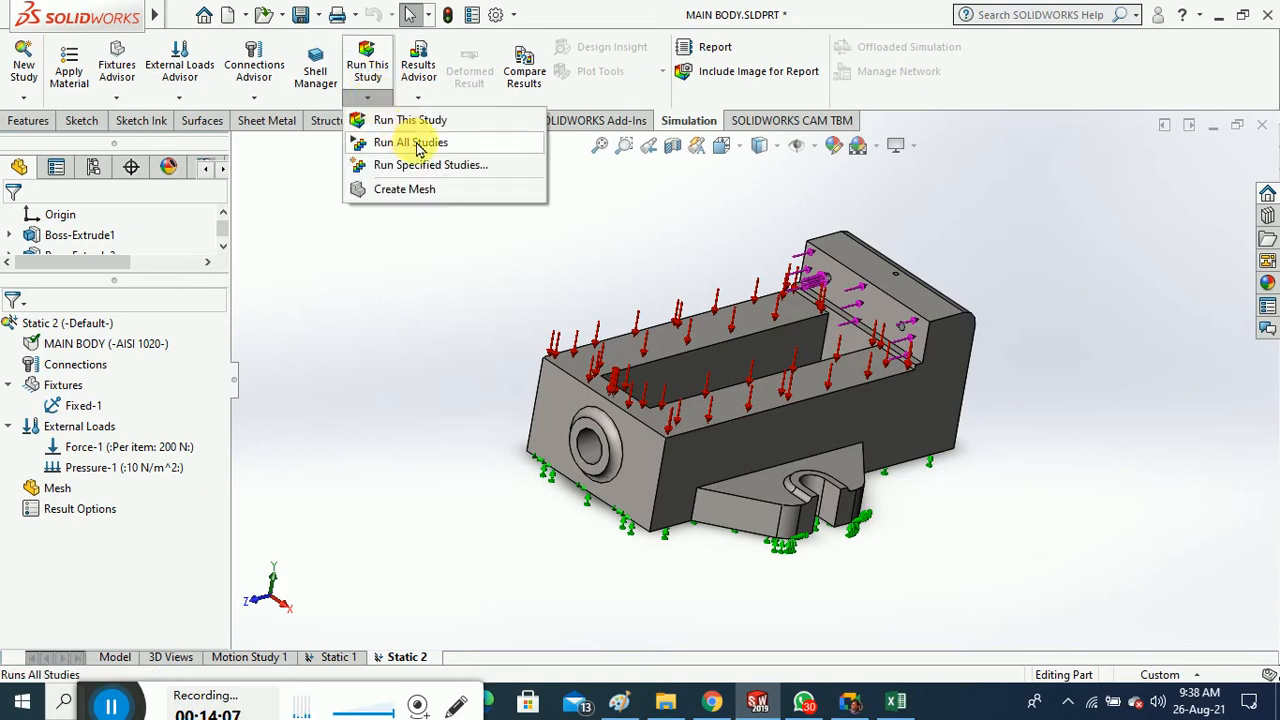
left_click(402, 120)
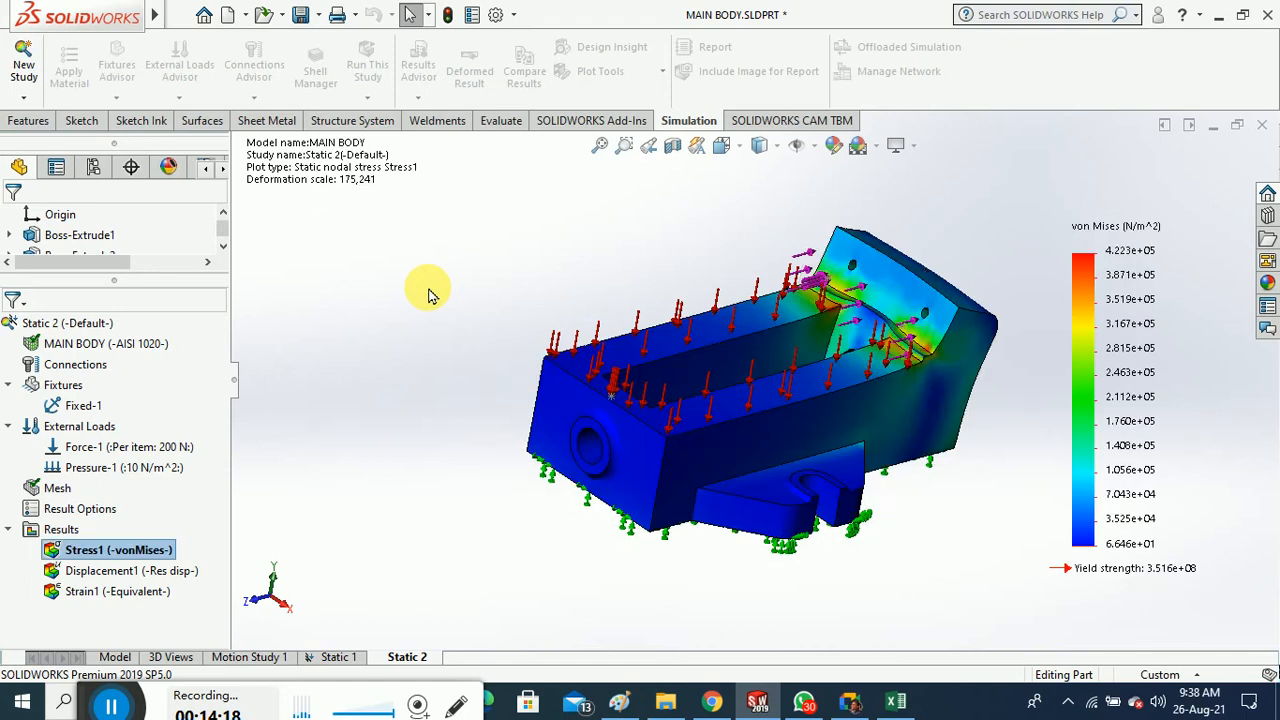
Orbit the von Mises stress plot to side-on and perspective views to inspect the high-stress zone
middle_click_drag(391, 328, 456, 367)
middle_click_drag(758, 408, 694, 374)
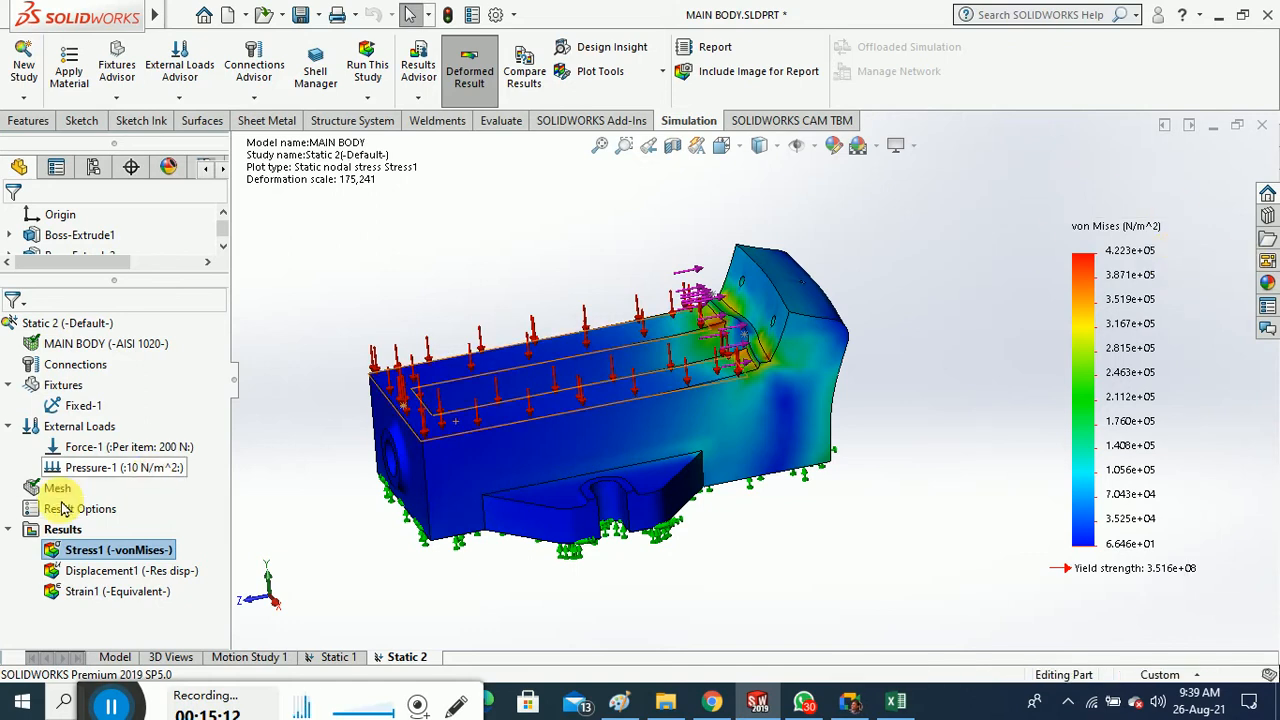
Tilt the stress plot, then bring up the Results Advisor's result commands
middle_click_drag(477, 226, 531, 246)
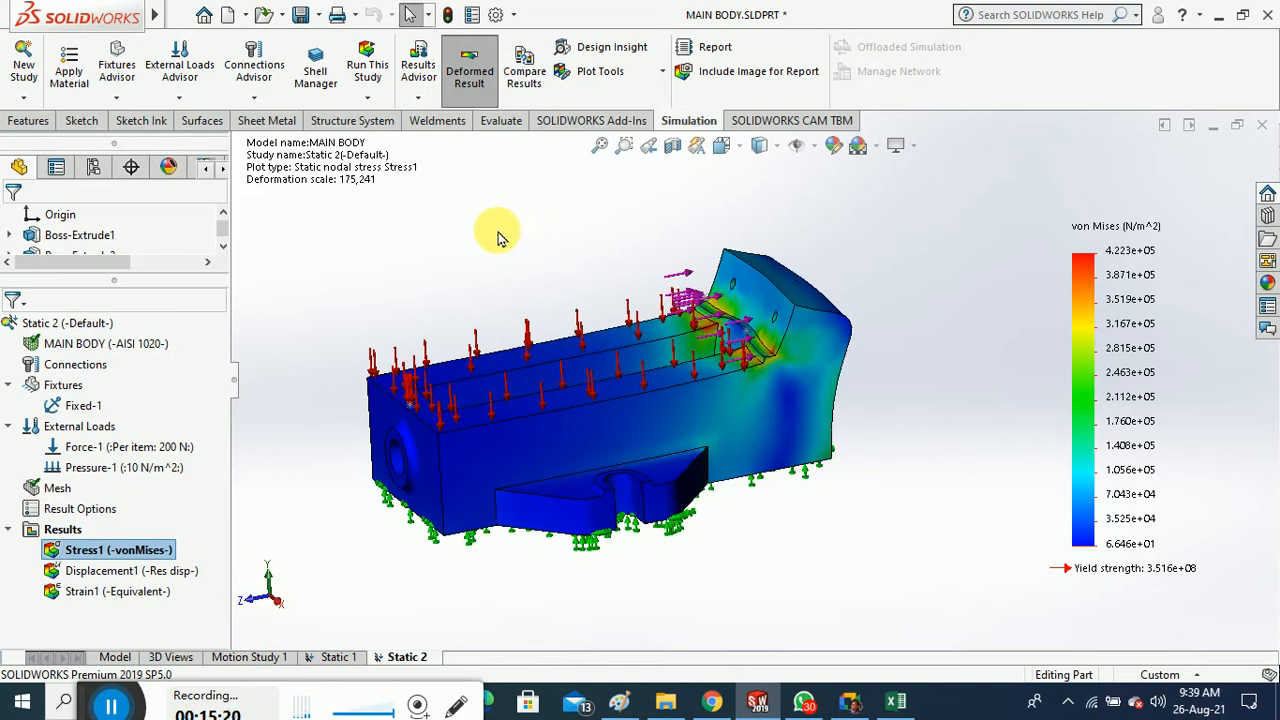
middle_click_drag(497, 229, 509, 263)
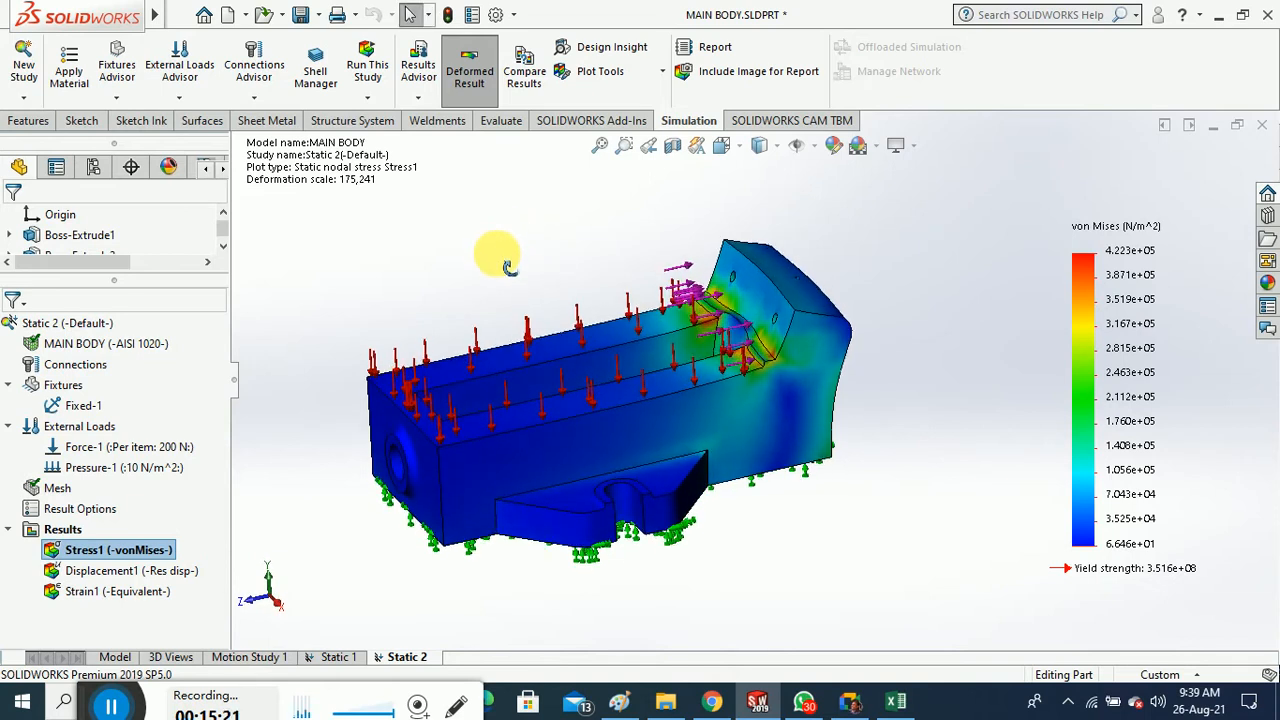
left_click(27, 98)
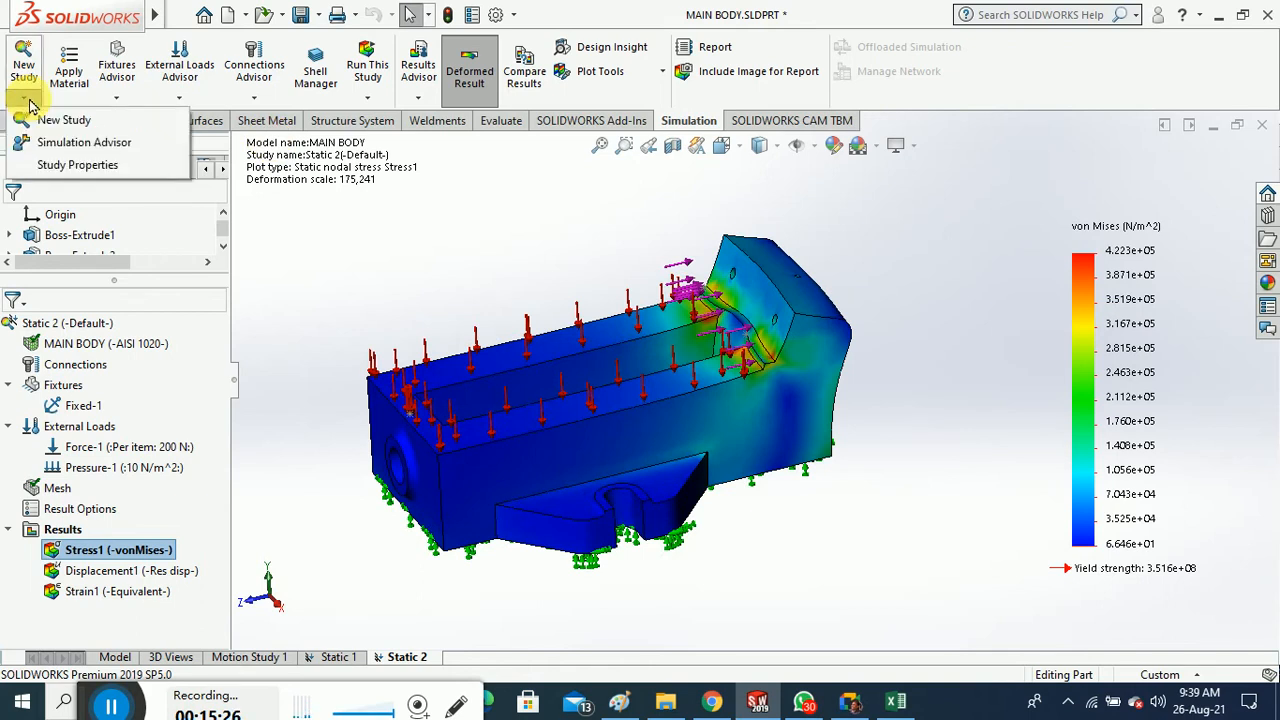
left_click(389, 220)
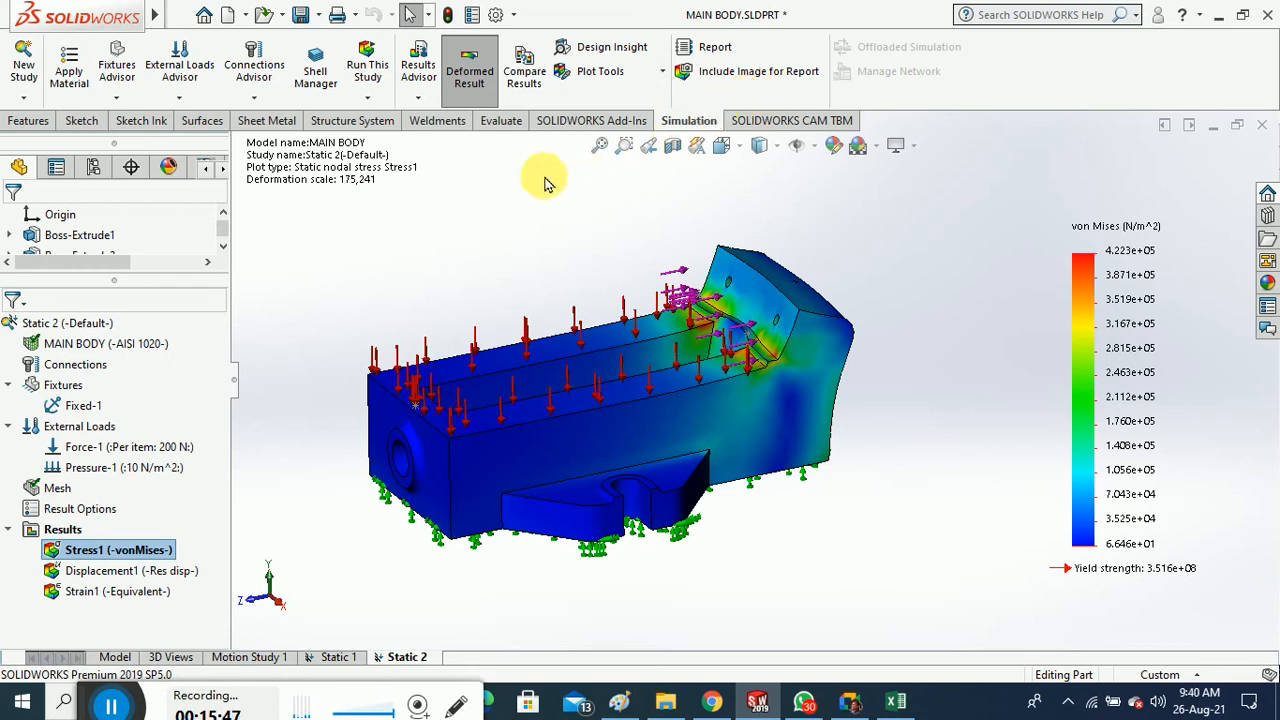
left_click(424, 98)
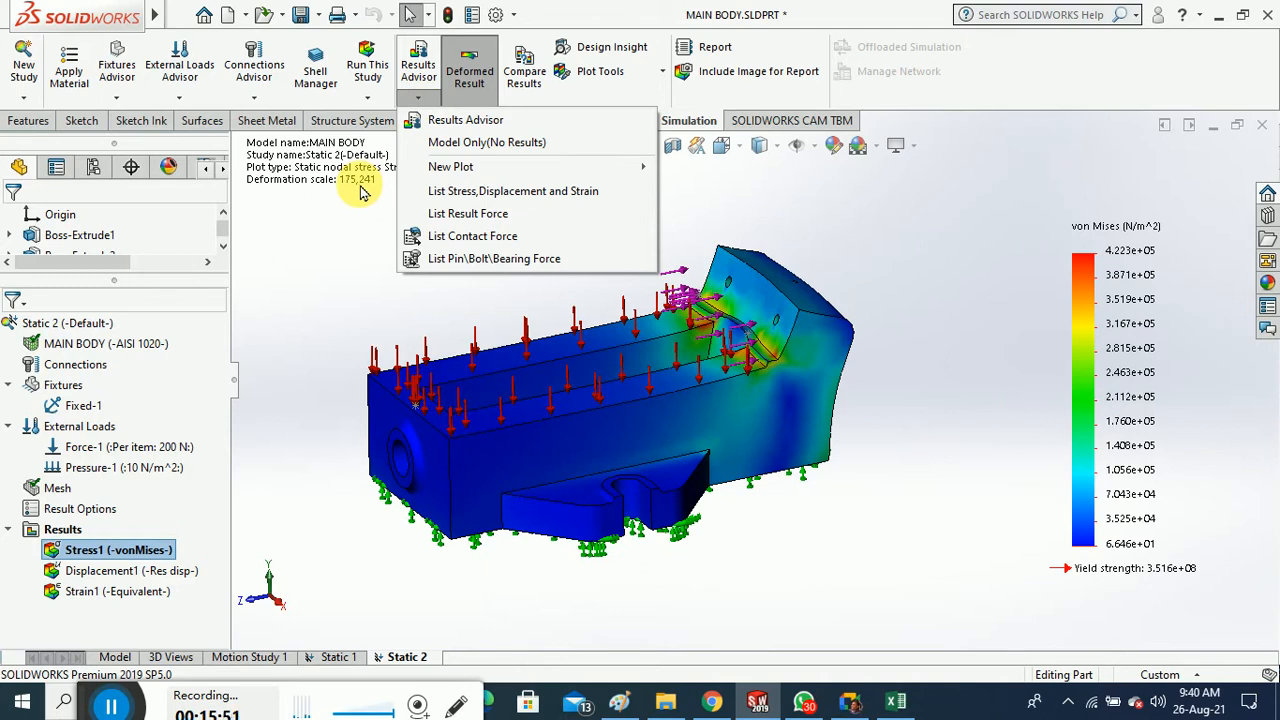
List von Mises stress at nodes and review the highest-stress table
left_click(565, 191)
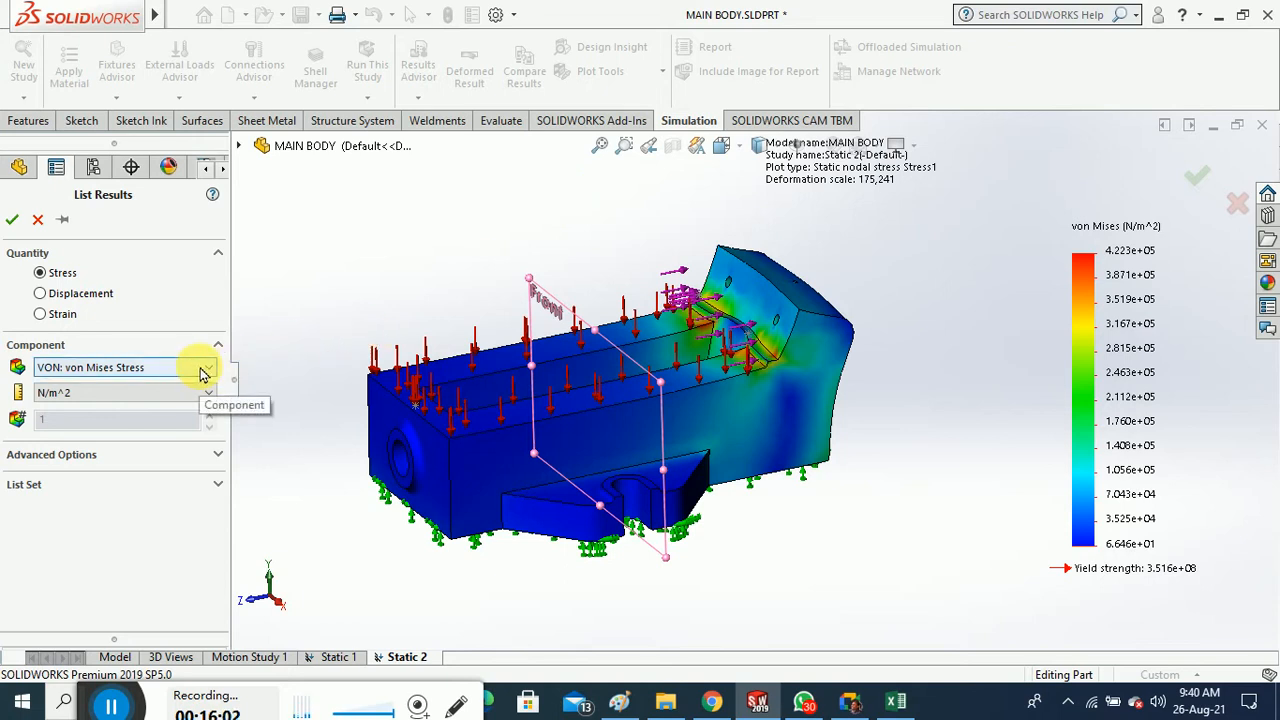
left_click(13, 224)
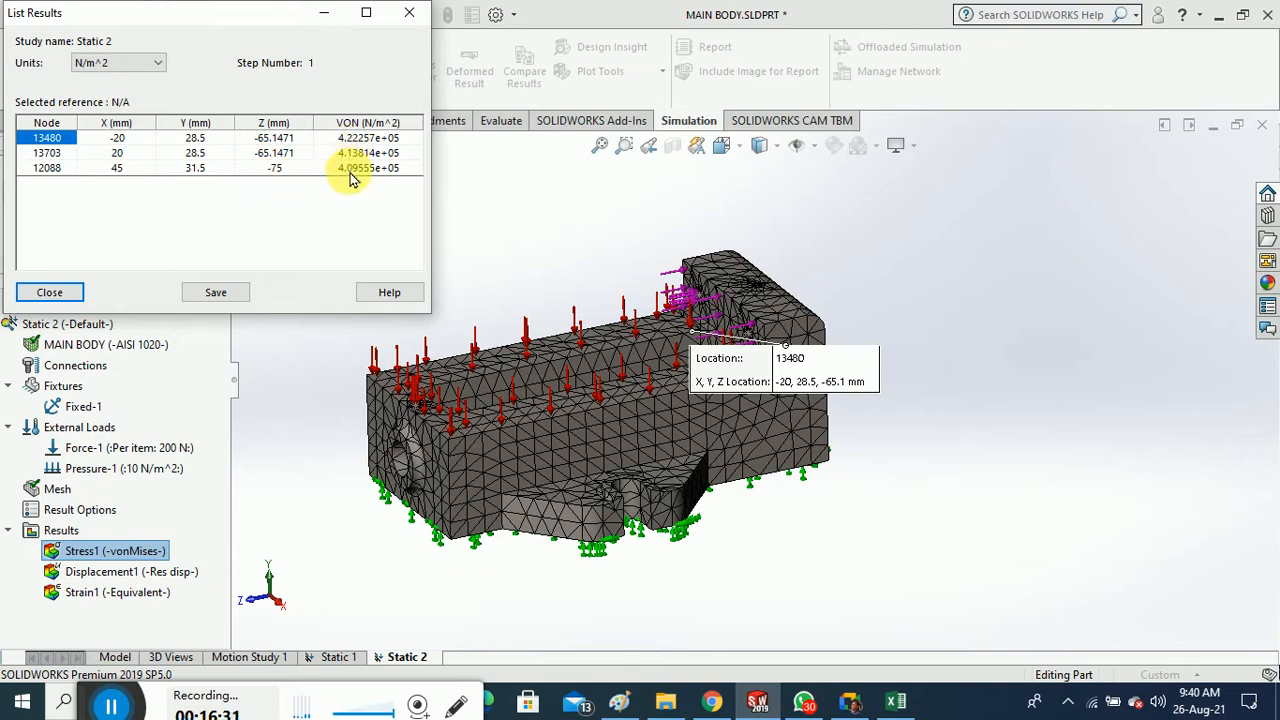
left_click(50, 293)
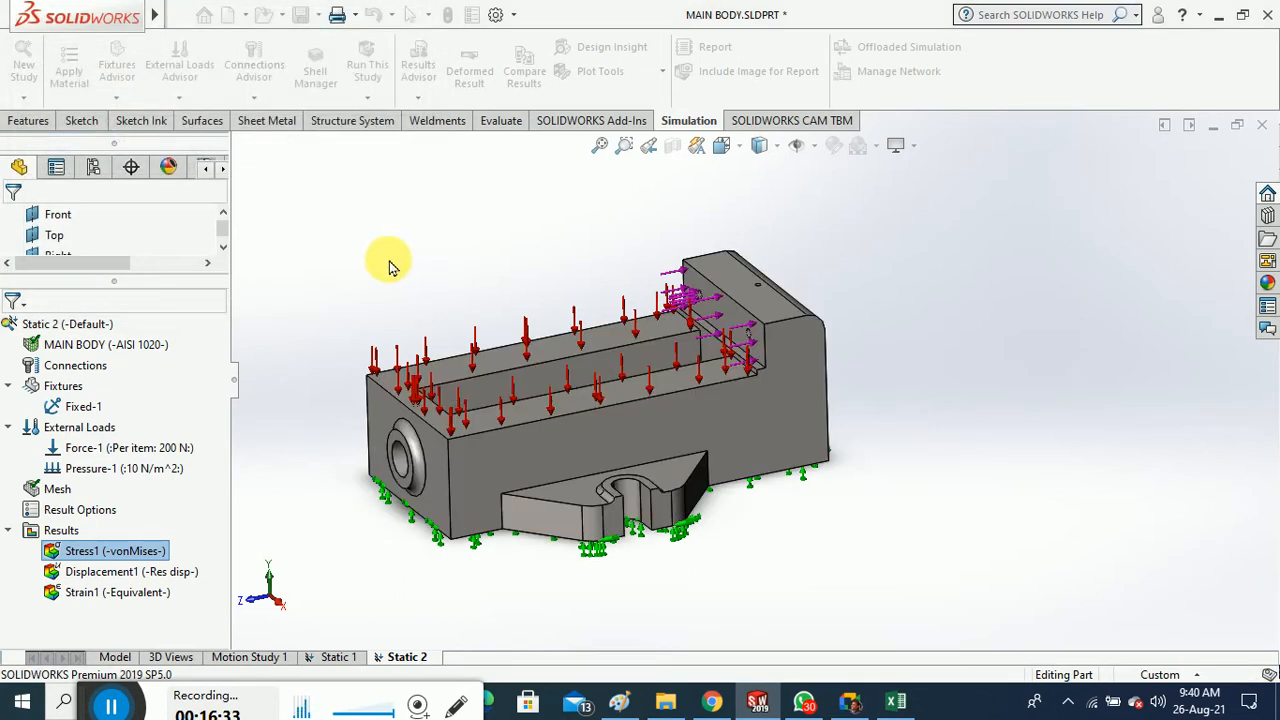
Redisplay the Stress1 von Mises plot from the study tree
double_click(137, 558)
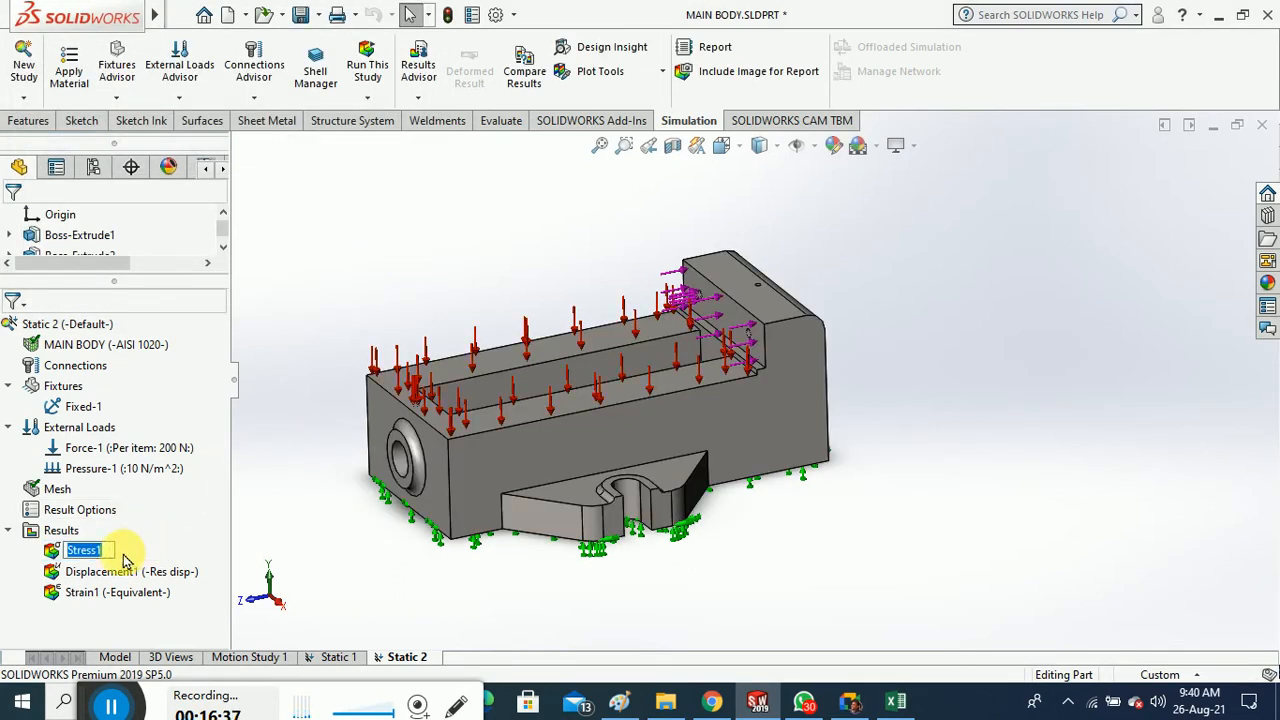
left_click(296, 513)
double_click(105, 553)
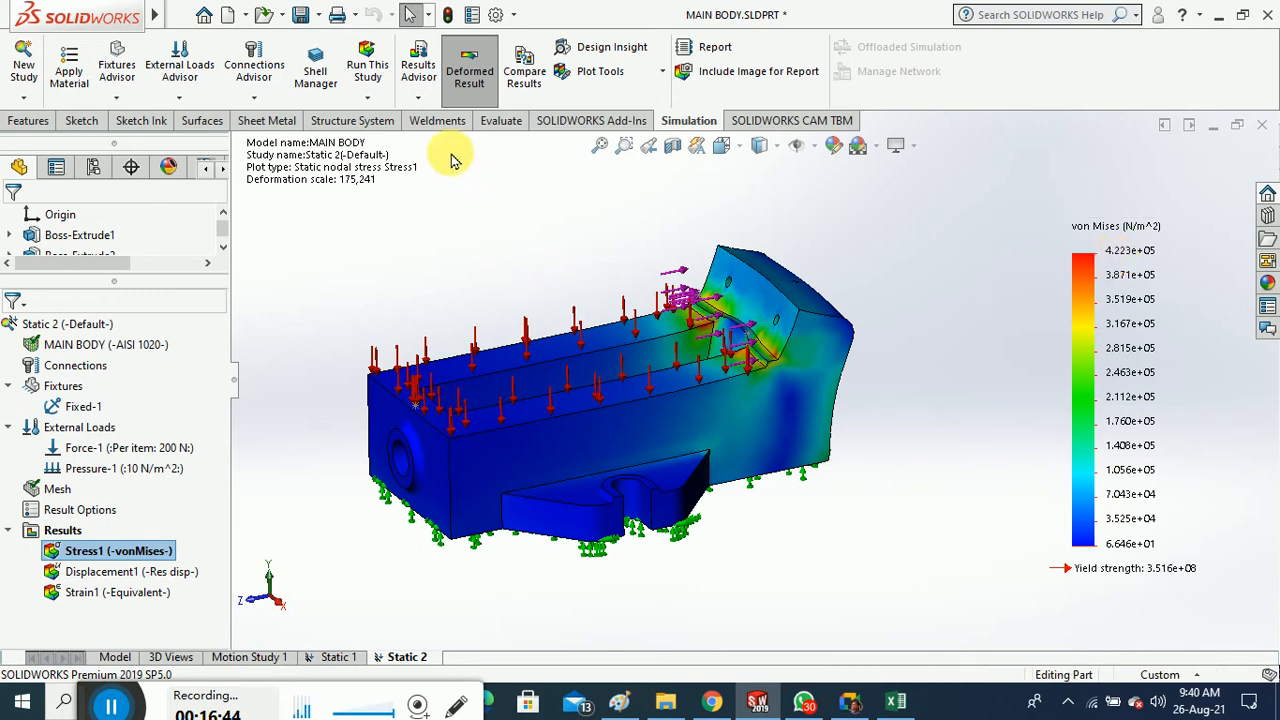
List von Mises (VON) stress at nodes via List Stress, Displacement and Strain
left_click(419, 98)
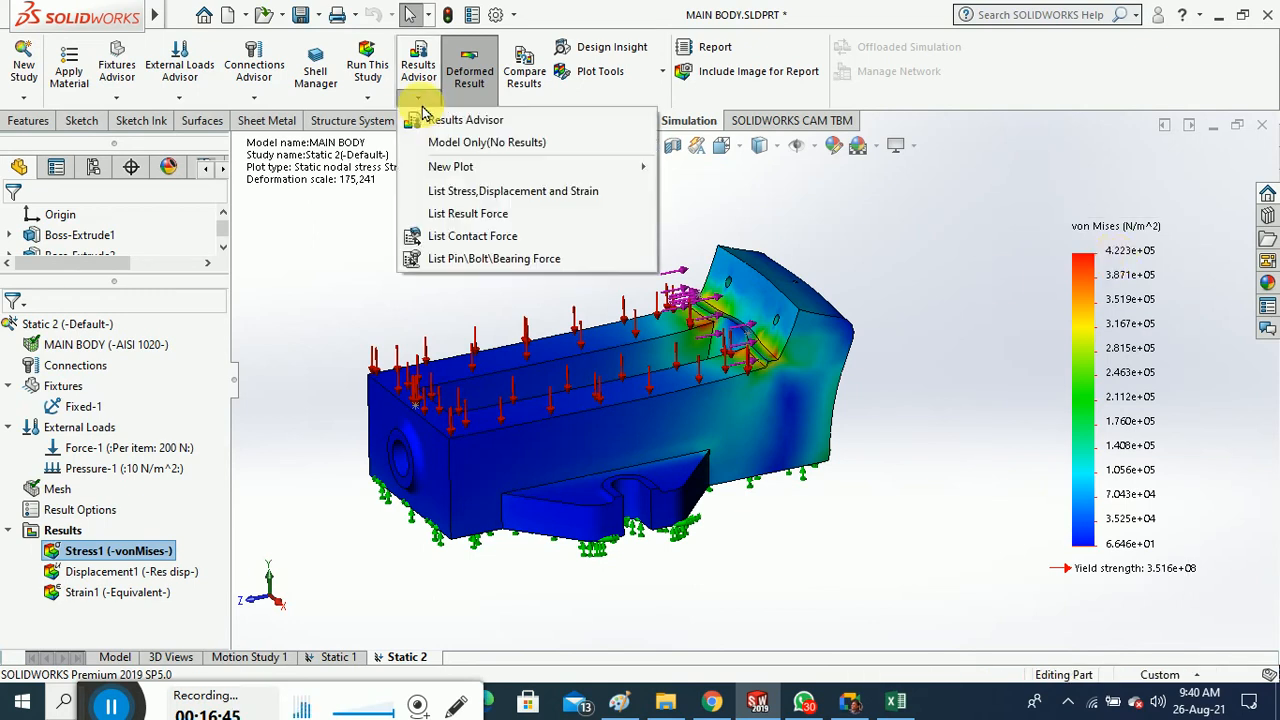
left_click(505, 193)
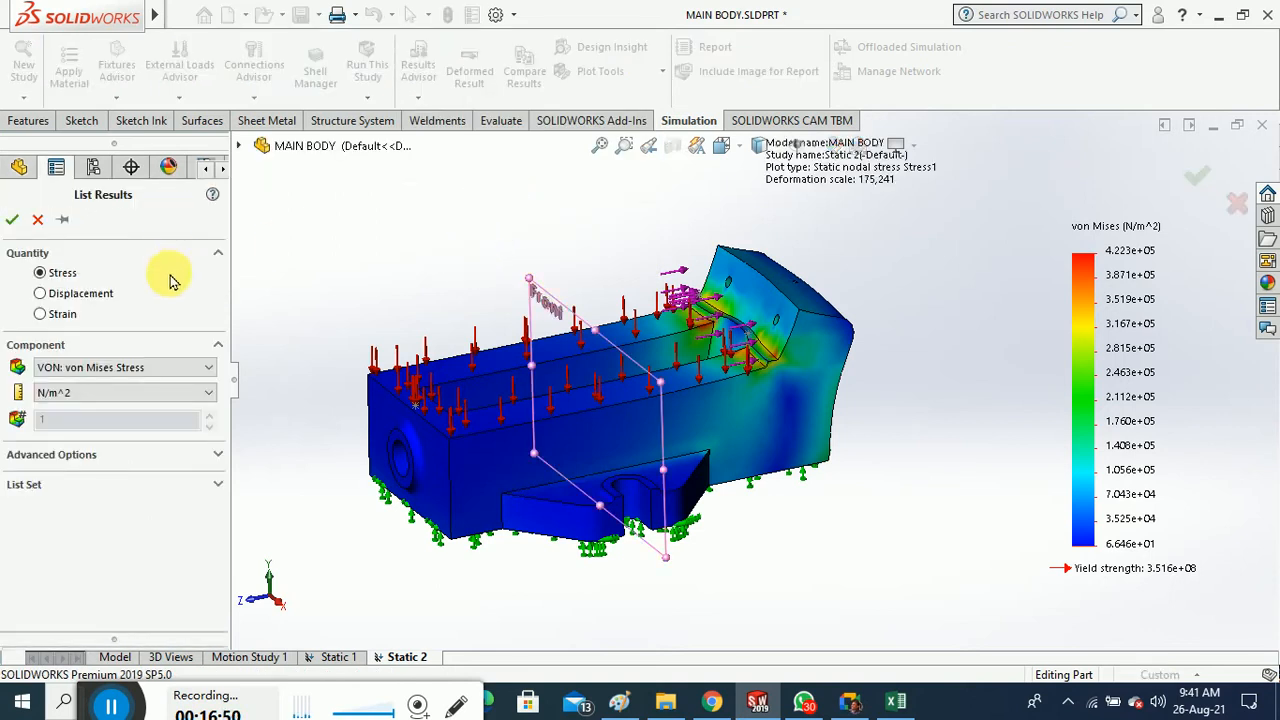
left_click(128, 367)
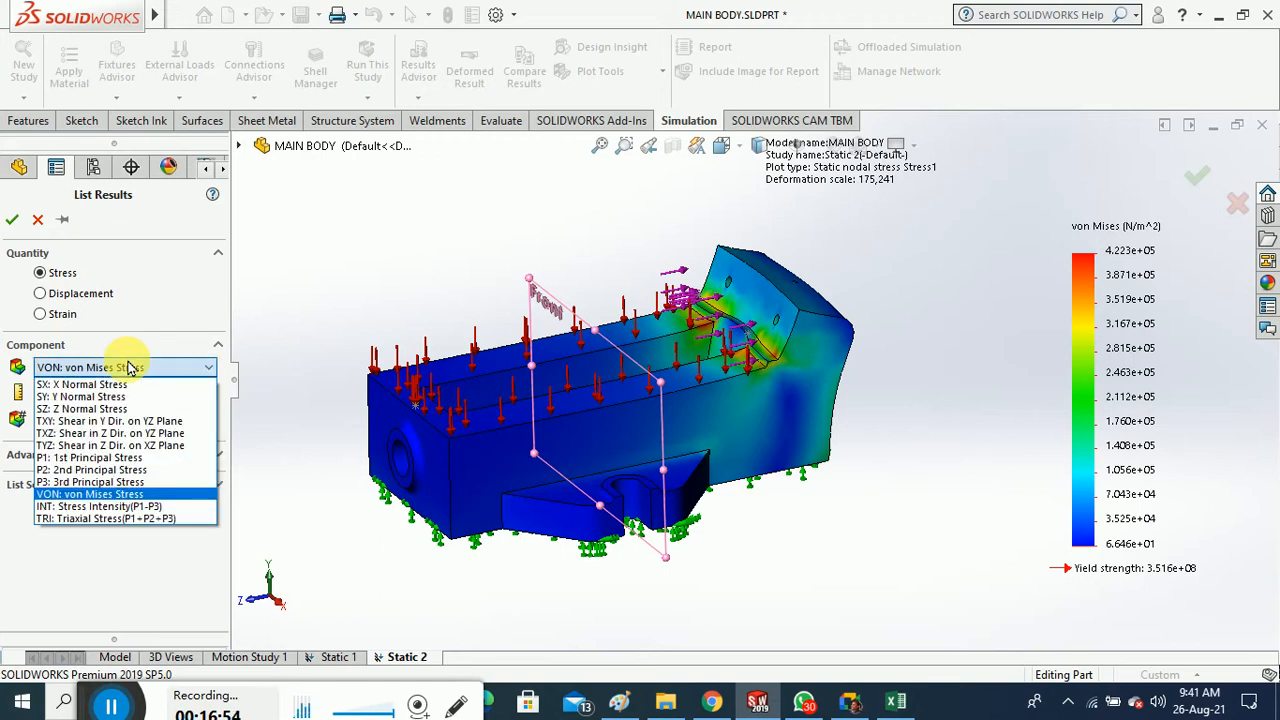
left_click(128, 367)
left_click(128, 367)
left_click(128, 367)
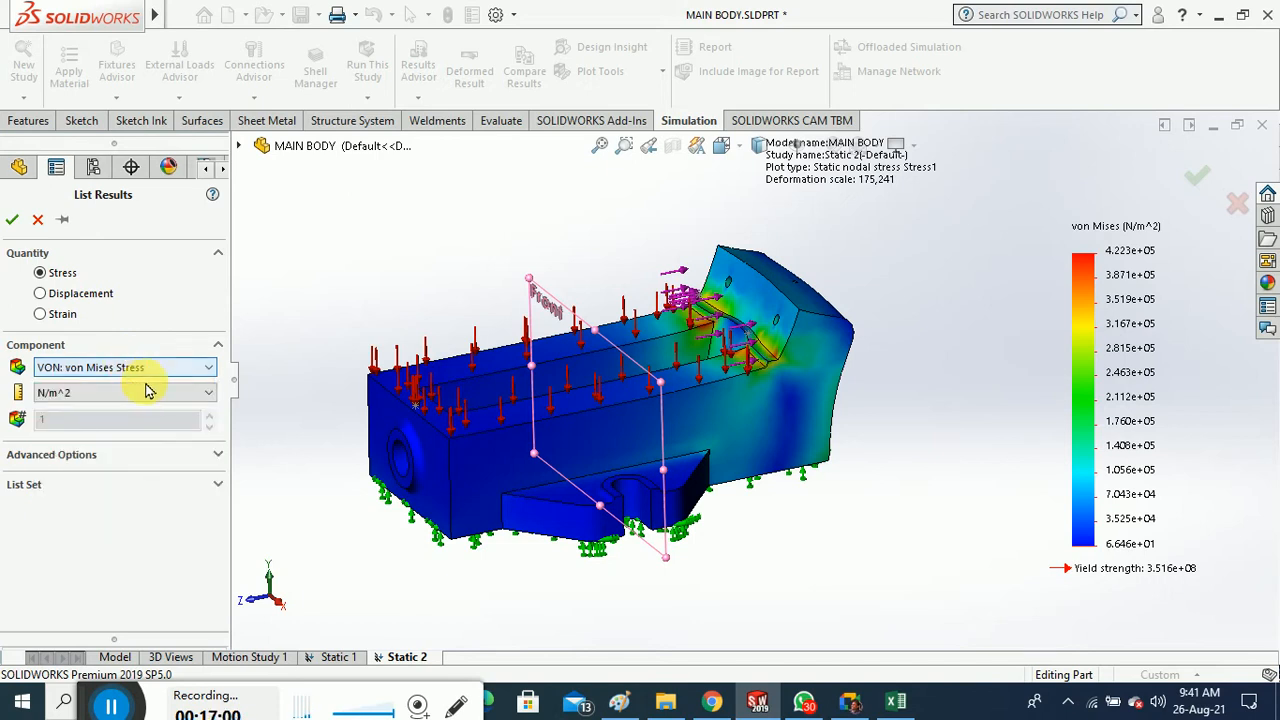
left_click(12, 219)
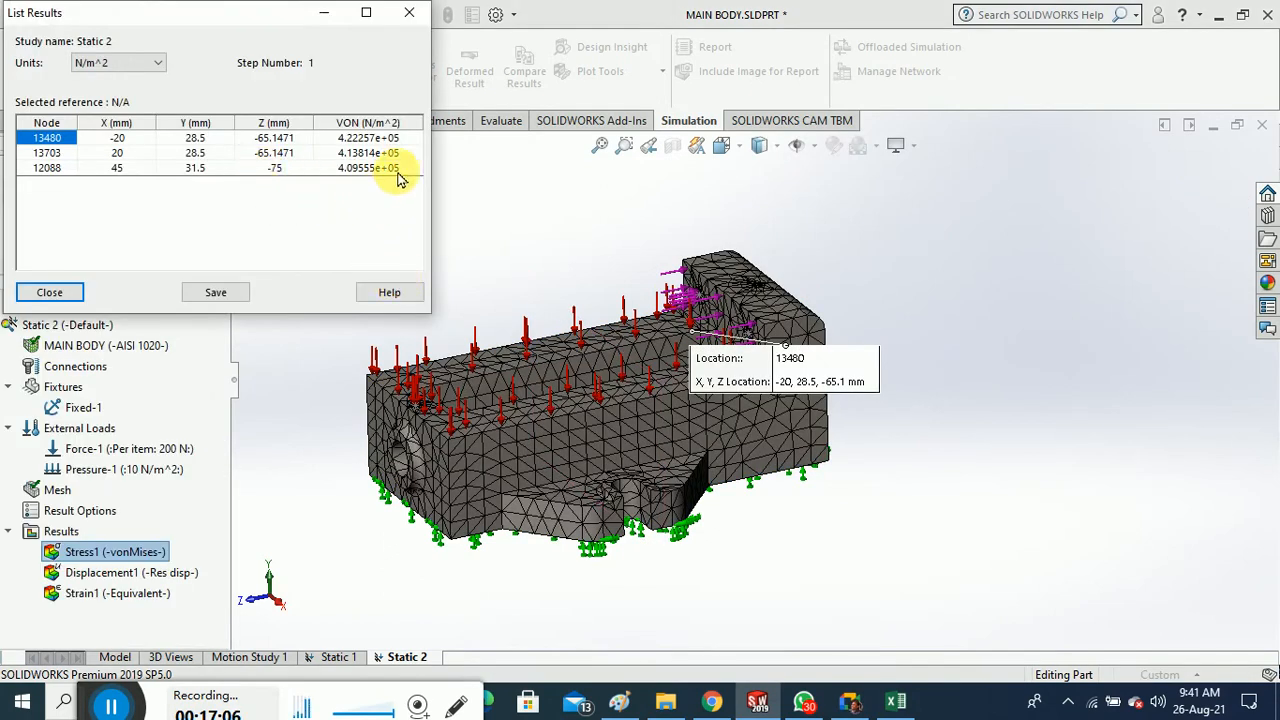
Save the listing as Static 2-1.csv on the Desktop and open it in Excel
left_click(195, 293)
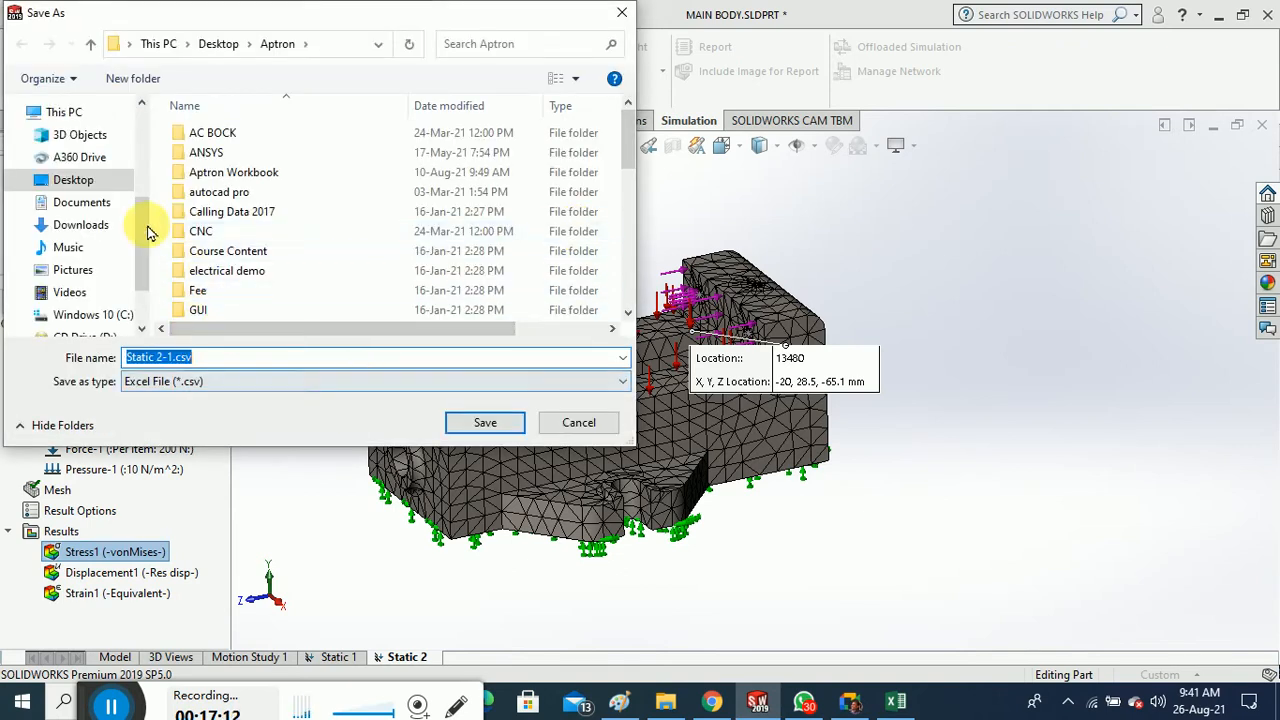
left_click(85, 180)
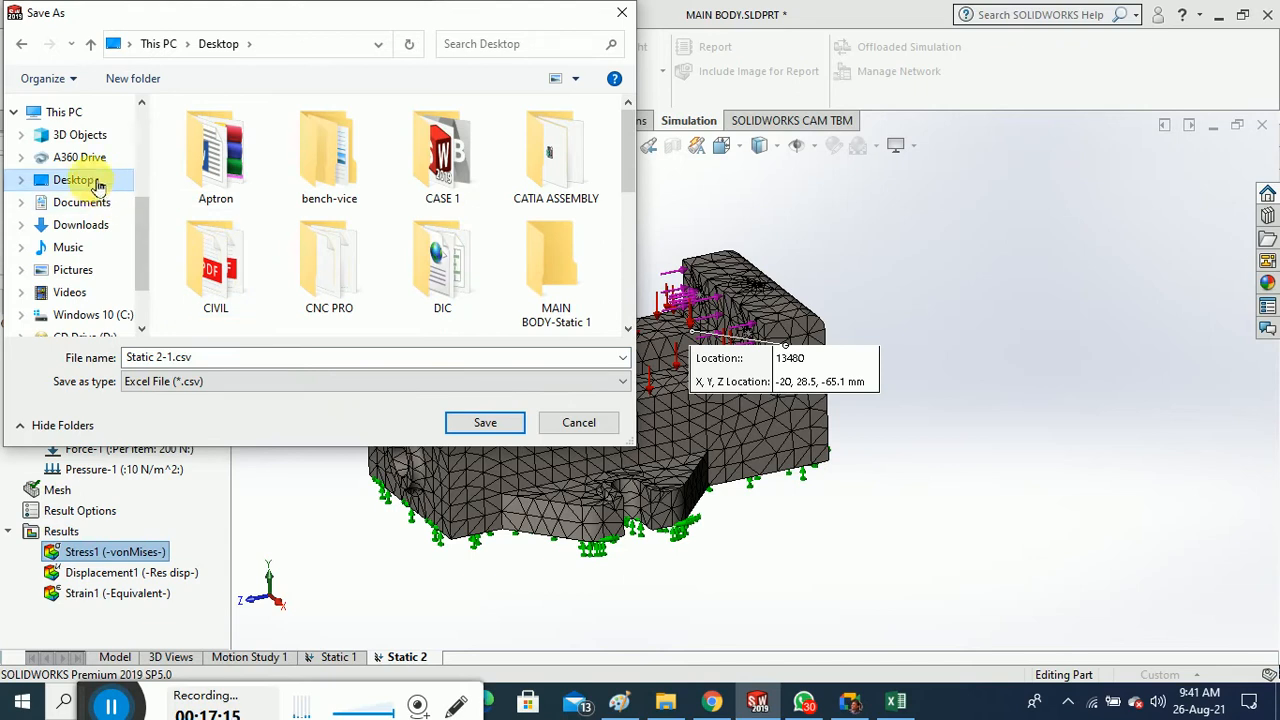
left_click(485, 424)
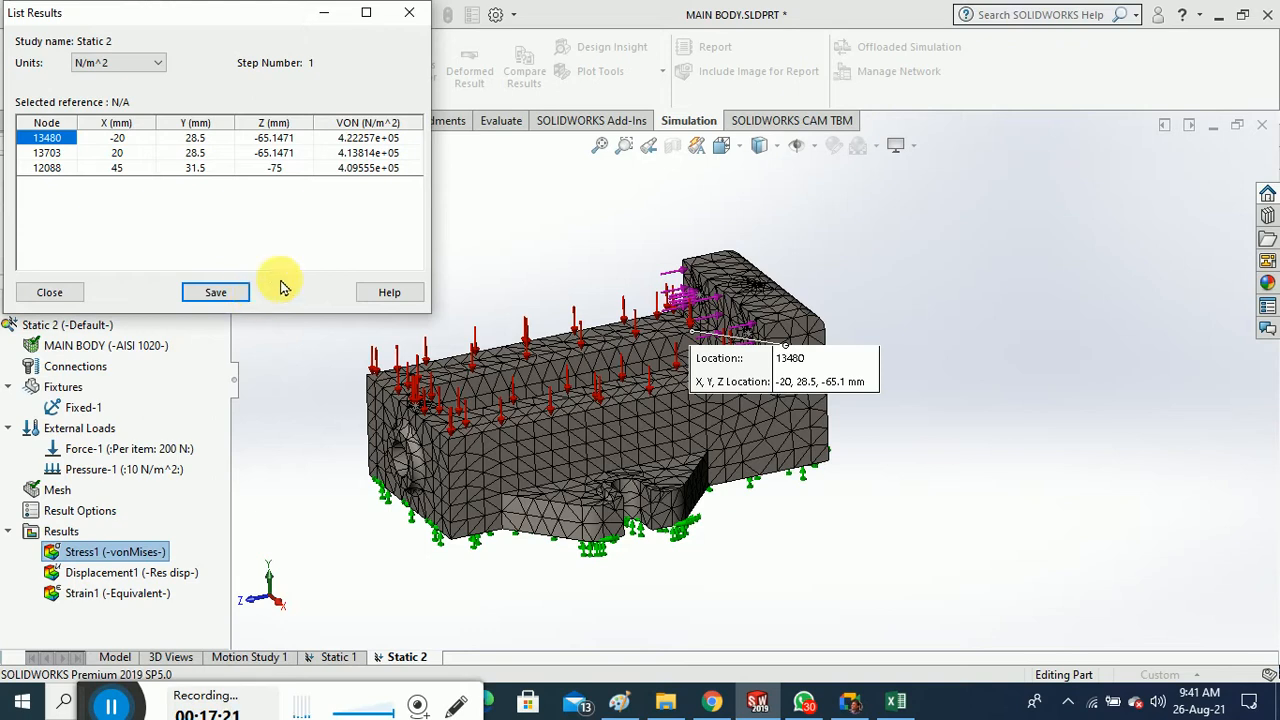
left_click(50, 292)
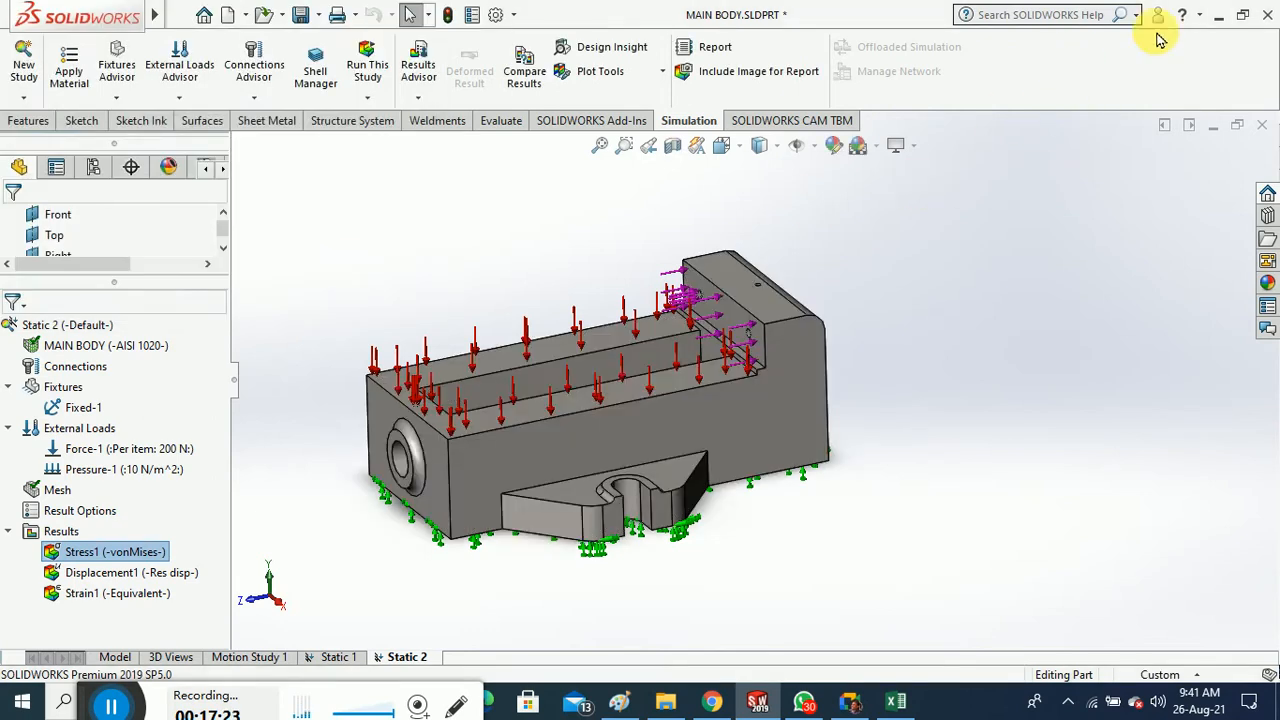
left_click(1218, 15)
double_click(807, 520)
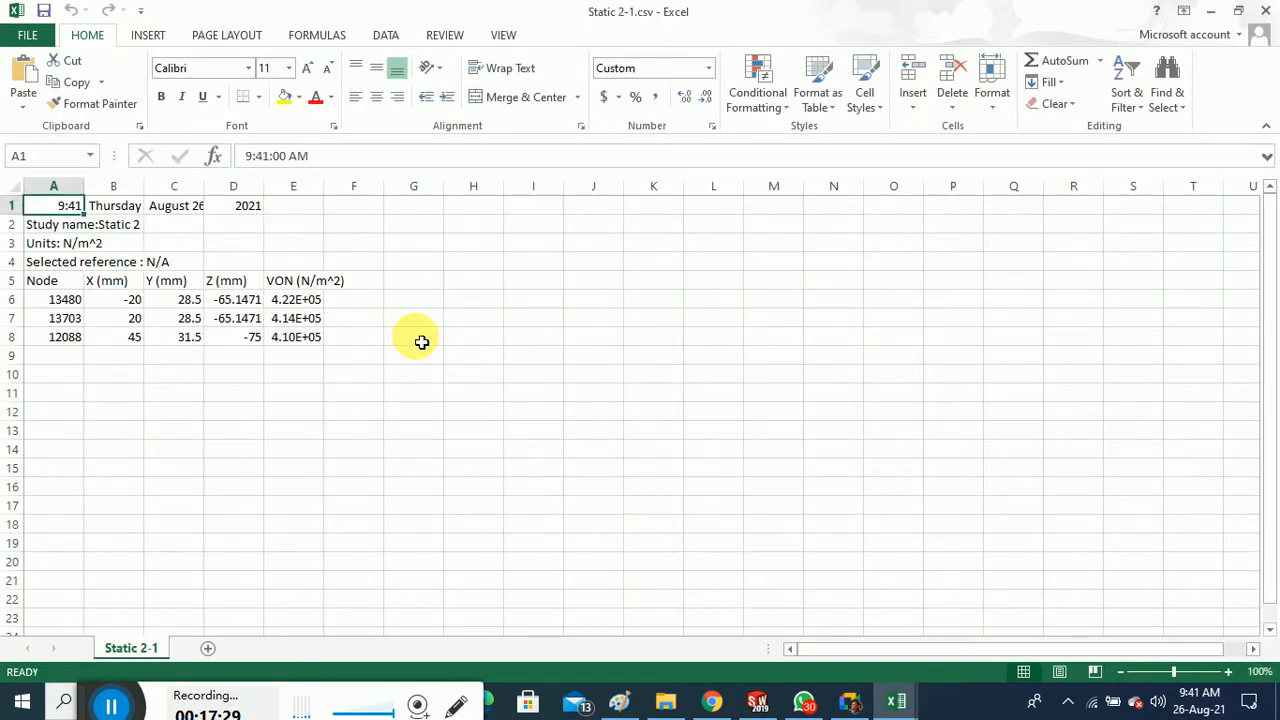
Inspect the exported Static 2-1.csv listing, selecting the units rows and node 13703 in cell A7
left_click(106, 224)
left_click_drag(109, 261, 112, 249)
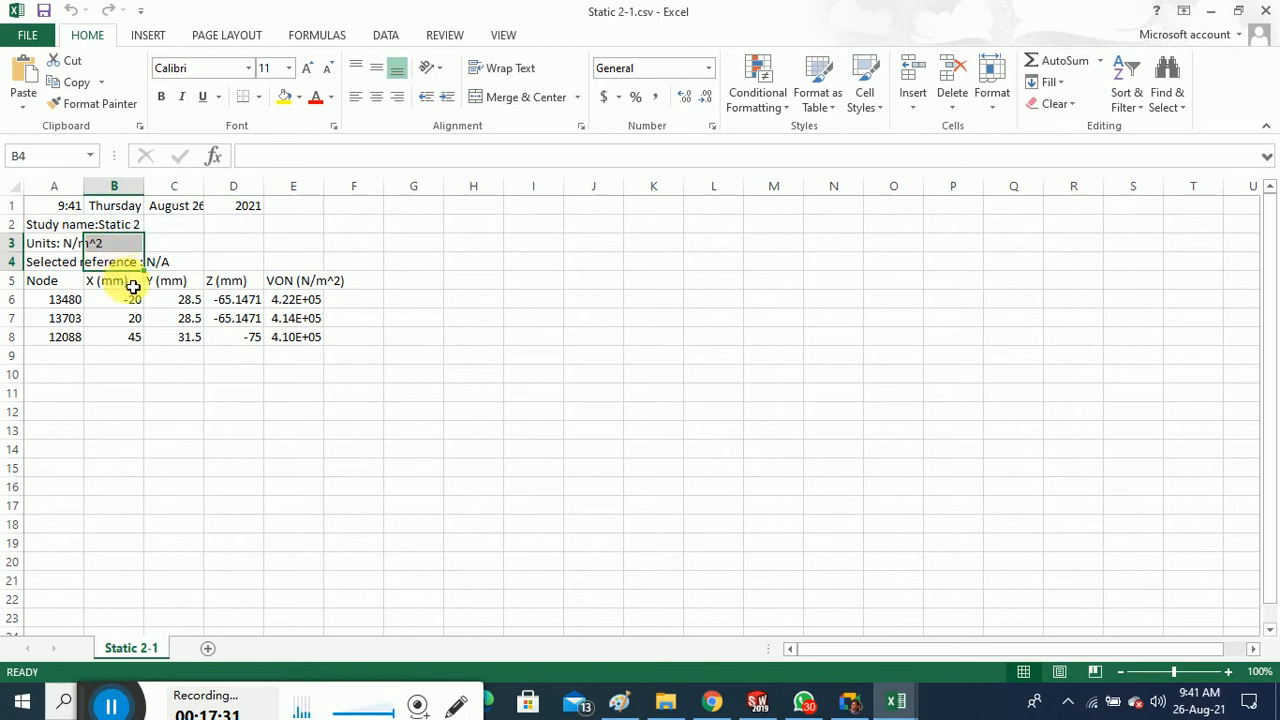
left_click(66, 318)
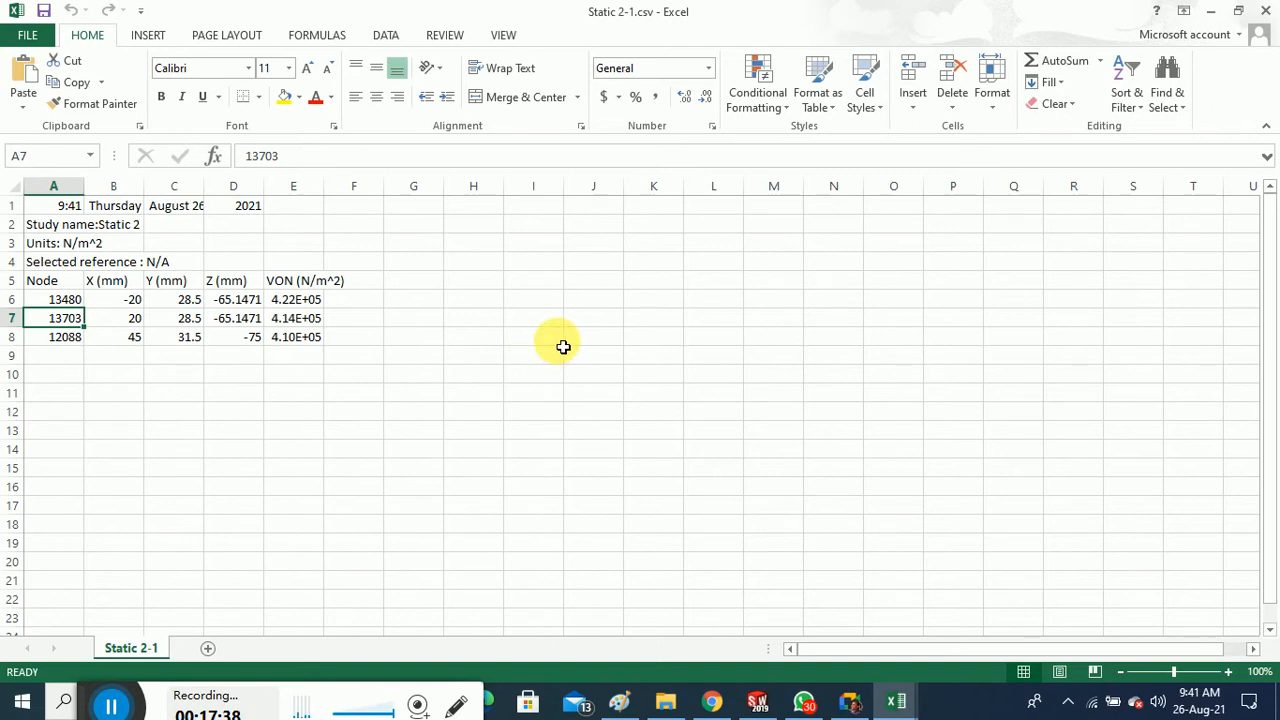
Close Static 2-1.csv and PROJECT.xlsx, then bring SolidWorks back to the front
left_click(1266, 11)
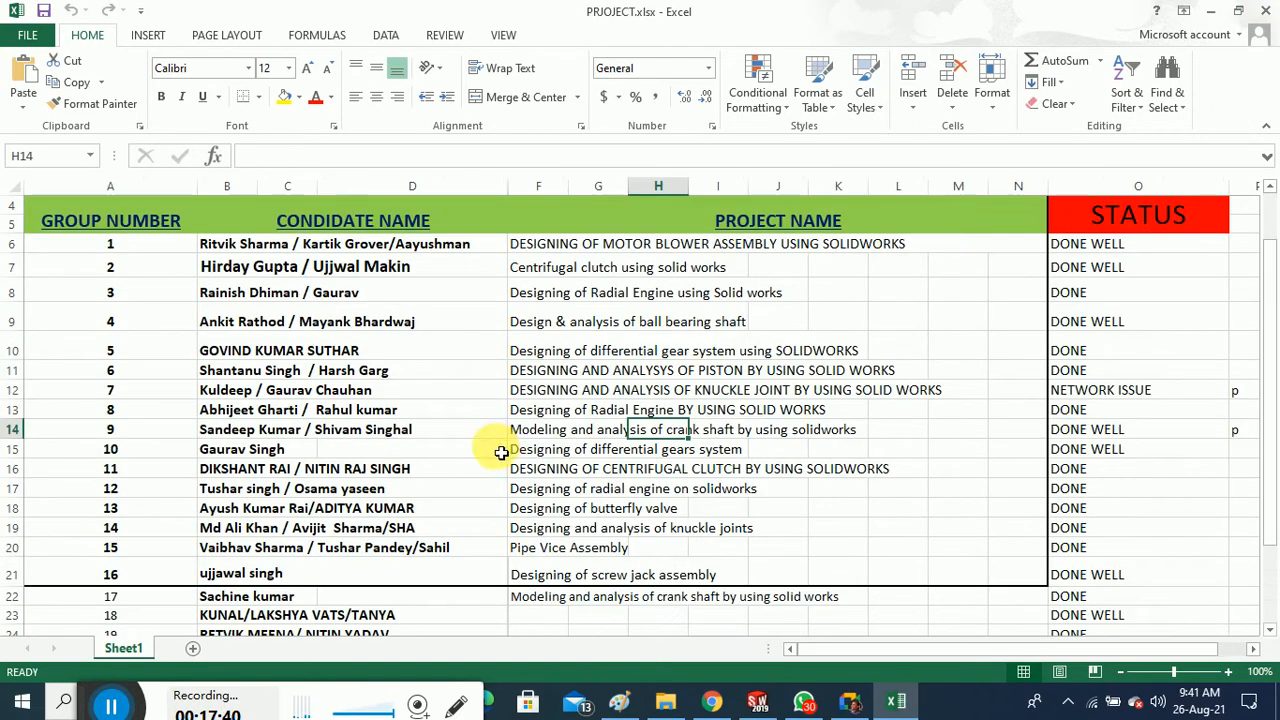
left_click(1266, 11)
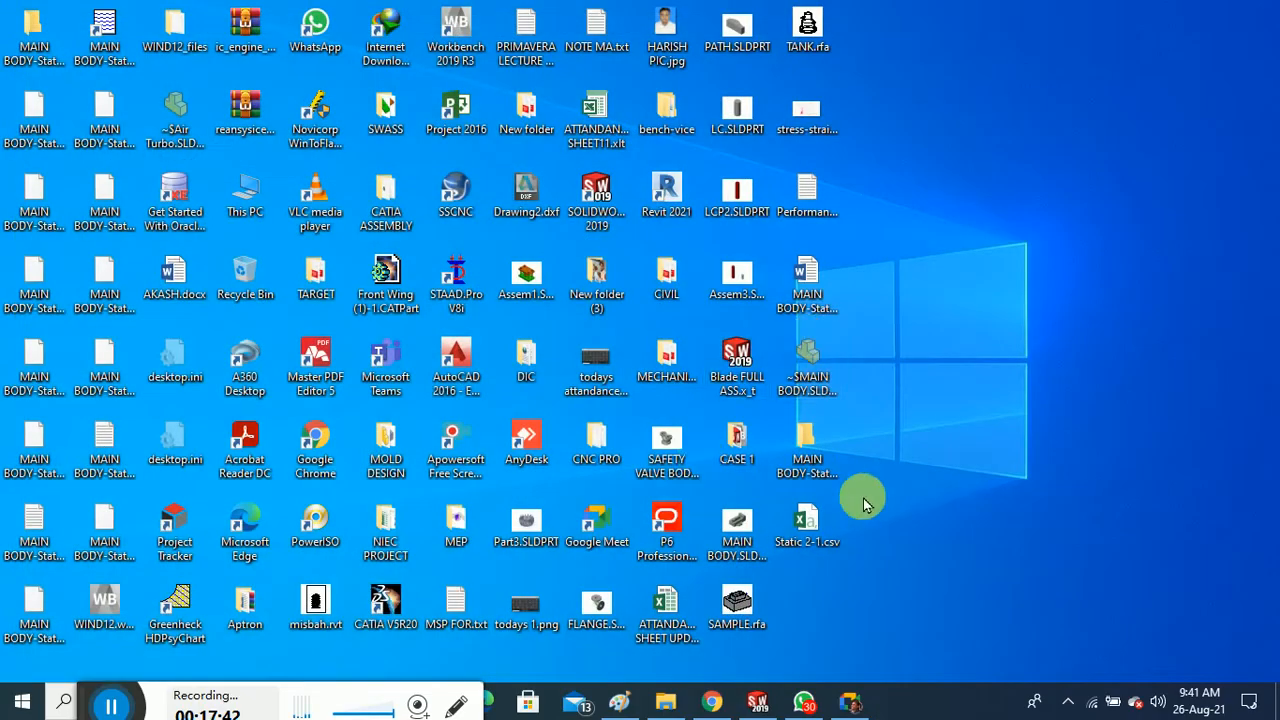
left_click(757, 703)
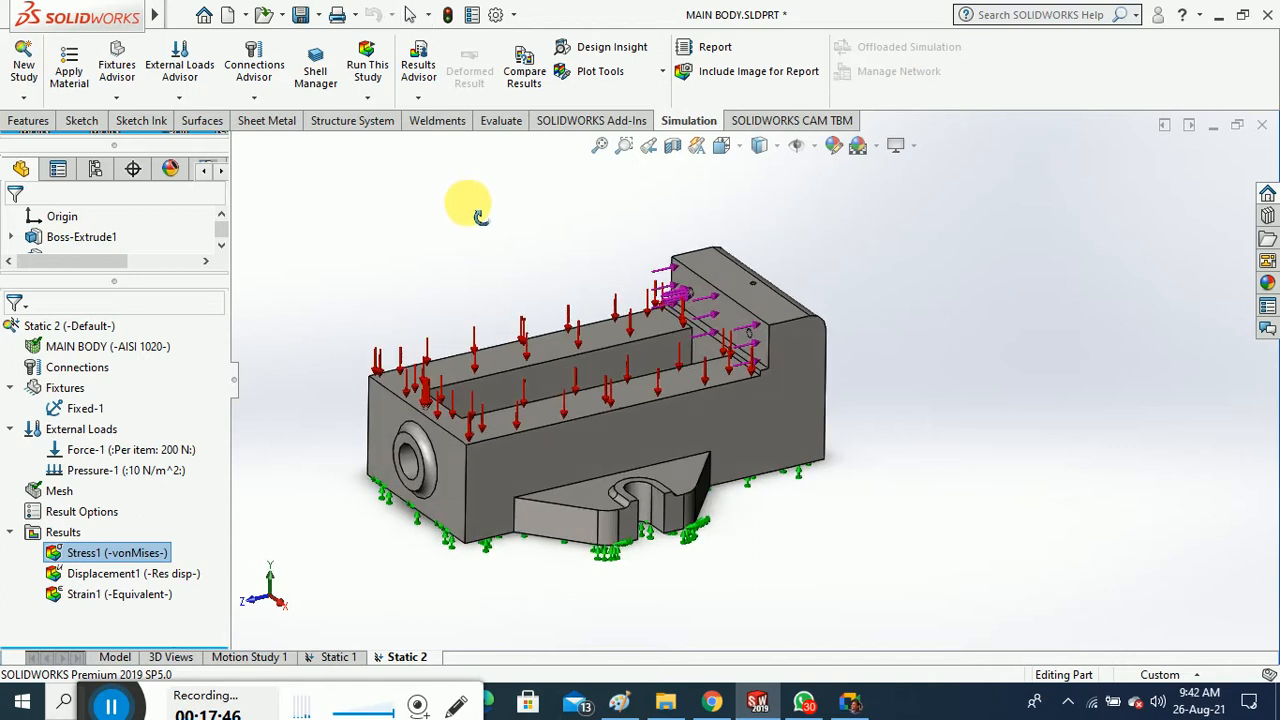
Check the Run This Study and Plot Tools options, then choose Define Factor of Safety Plot under Results
left_click(480, 217)
left_click(367, 97)
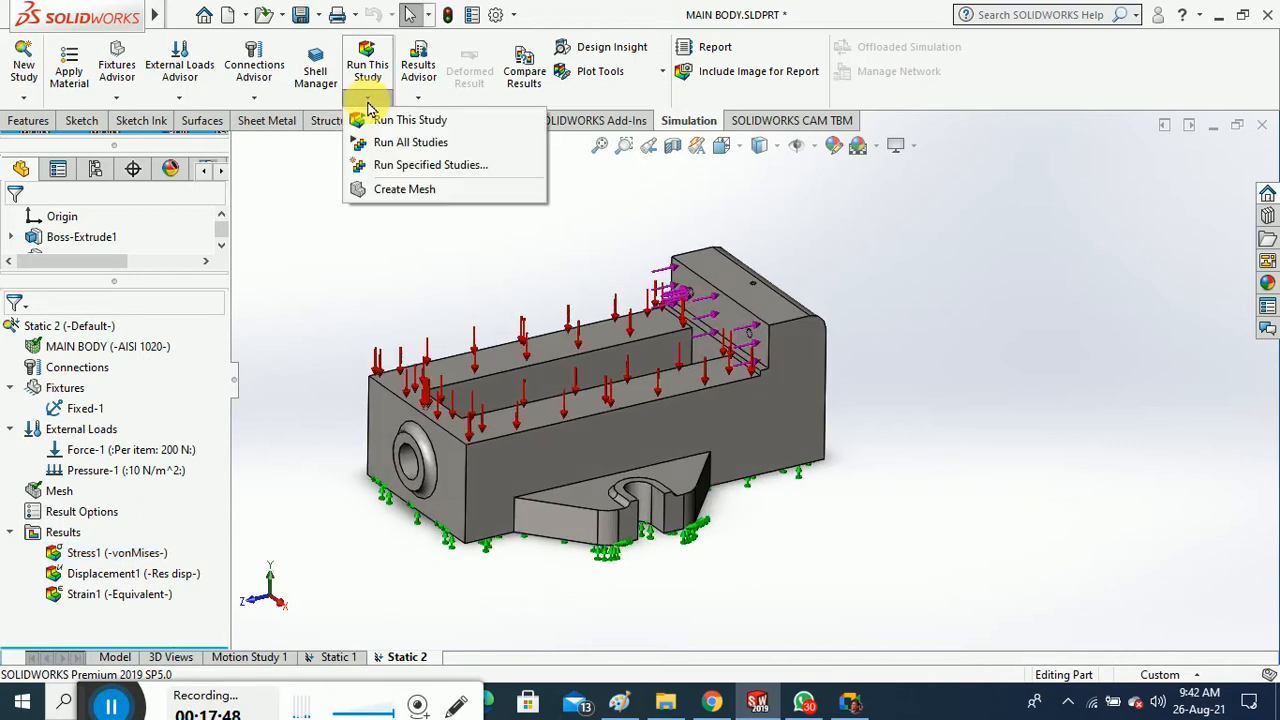
left_click(361, 240)
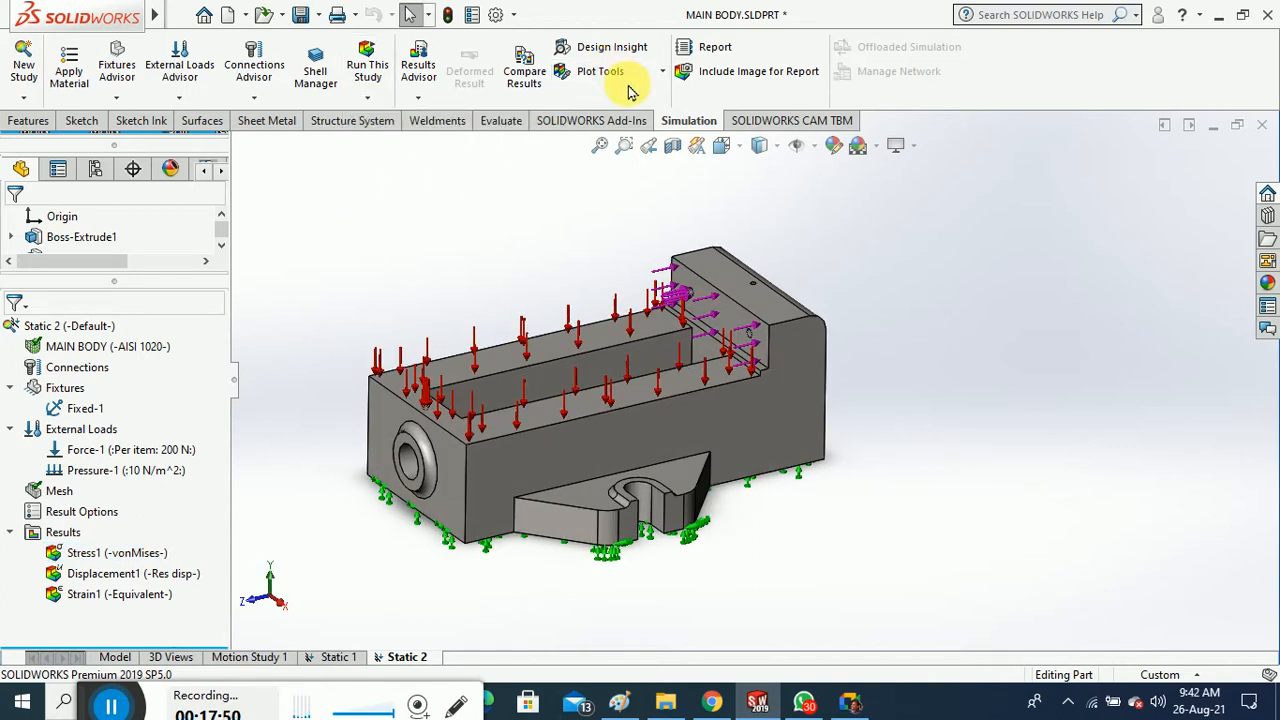
left_click(656, 75)
left_click(477, 215)
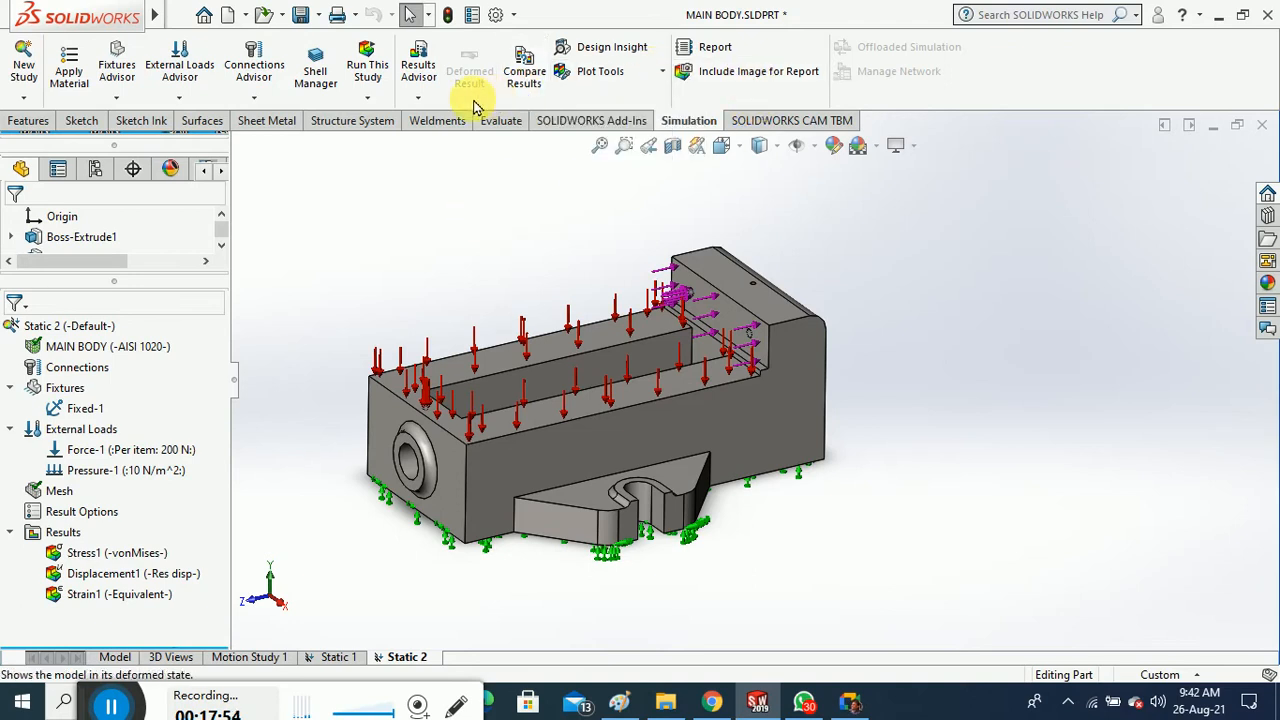
right_click(68, 535)
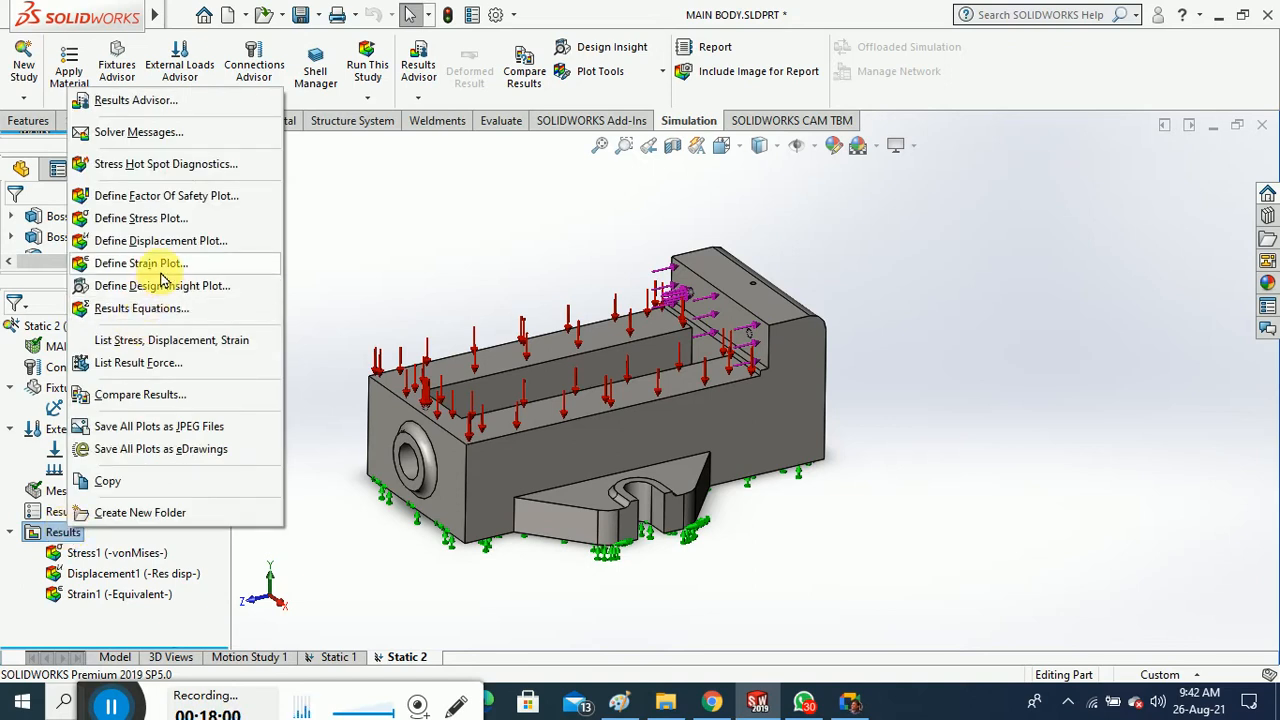
left_click(197, 204)
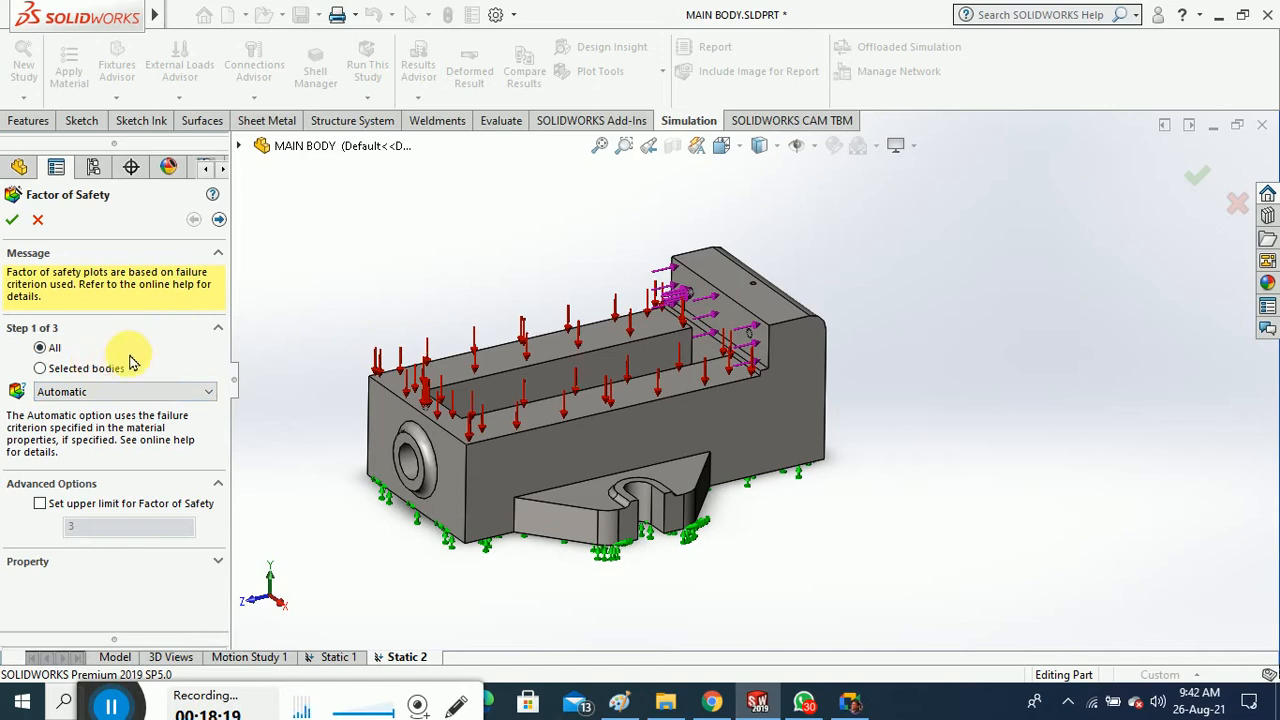
Accept the default settings to create Factor of Safety1, with a minimum FOS of 8.326e+02
left_click(12, 221)
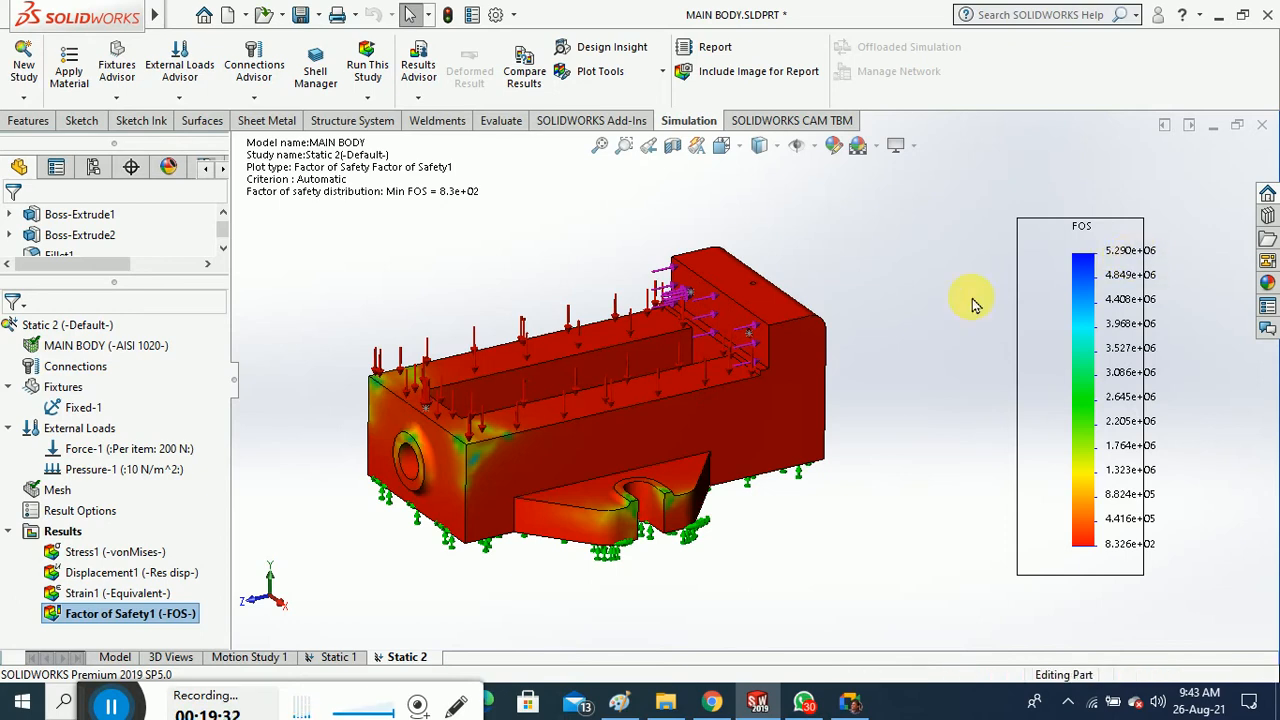
Switch Factor of Safety1 to the Max von Mises Stress criterion with no upper limit, then rotate the view
right_click(158, 616)
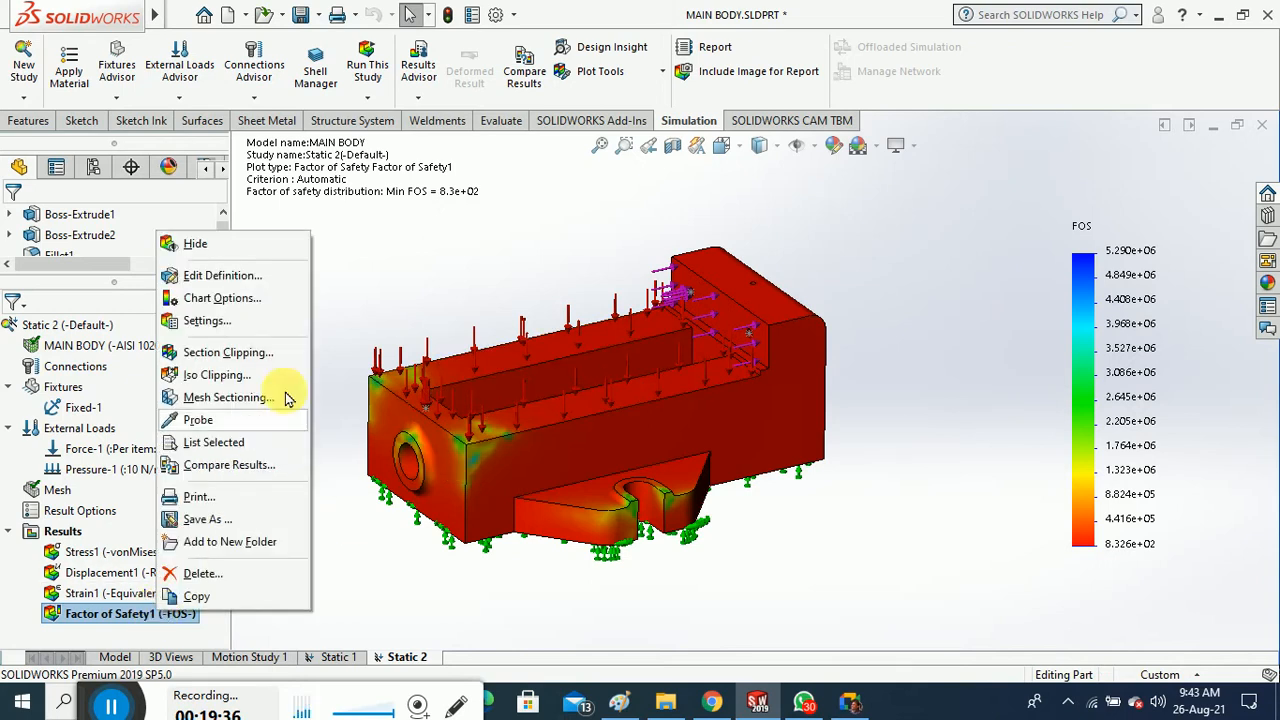
left_click(262, 277)
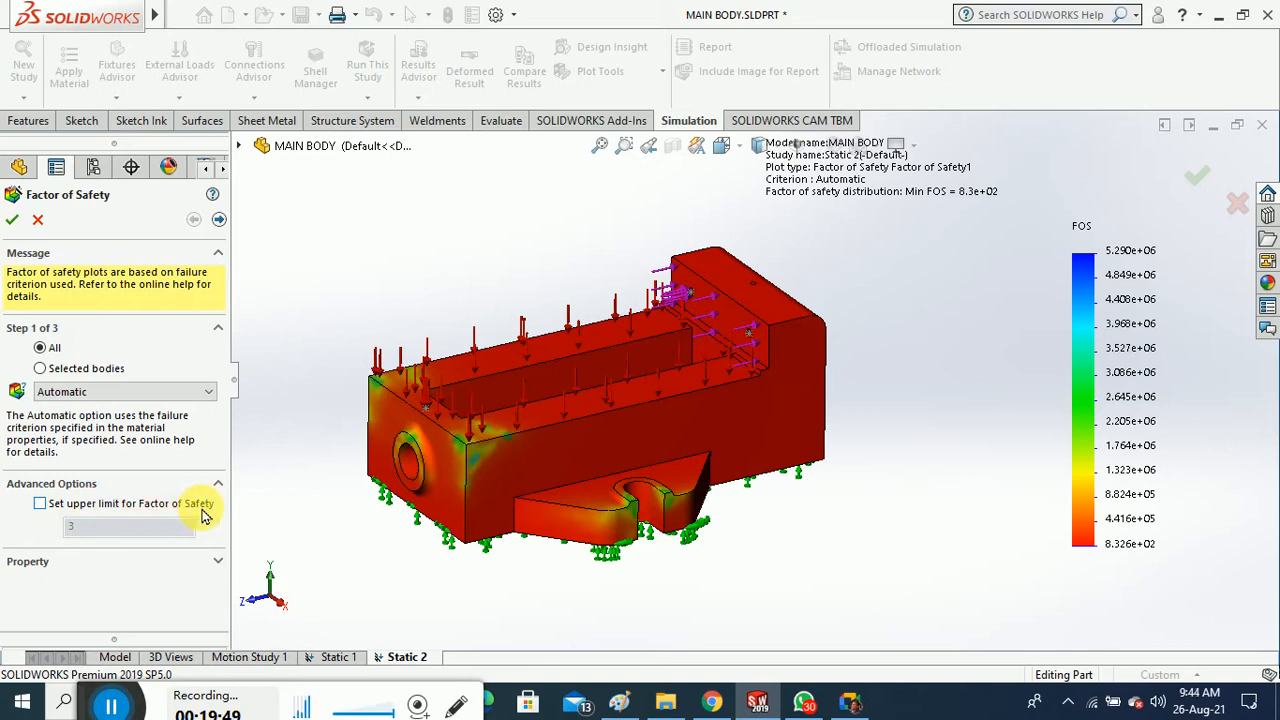
left_click(145, 505)
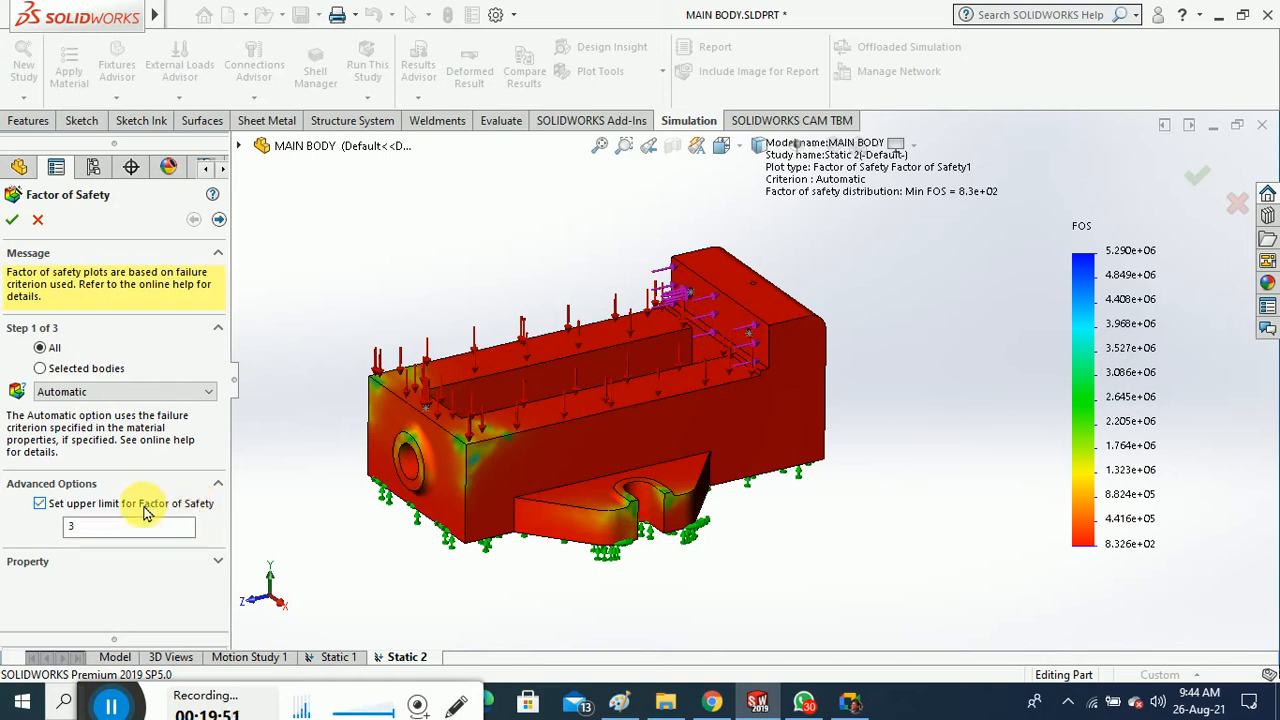
left_click(161, 531)
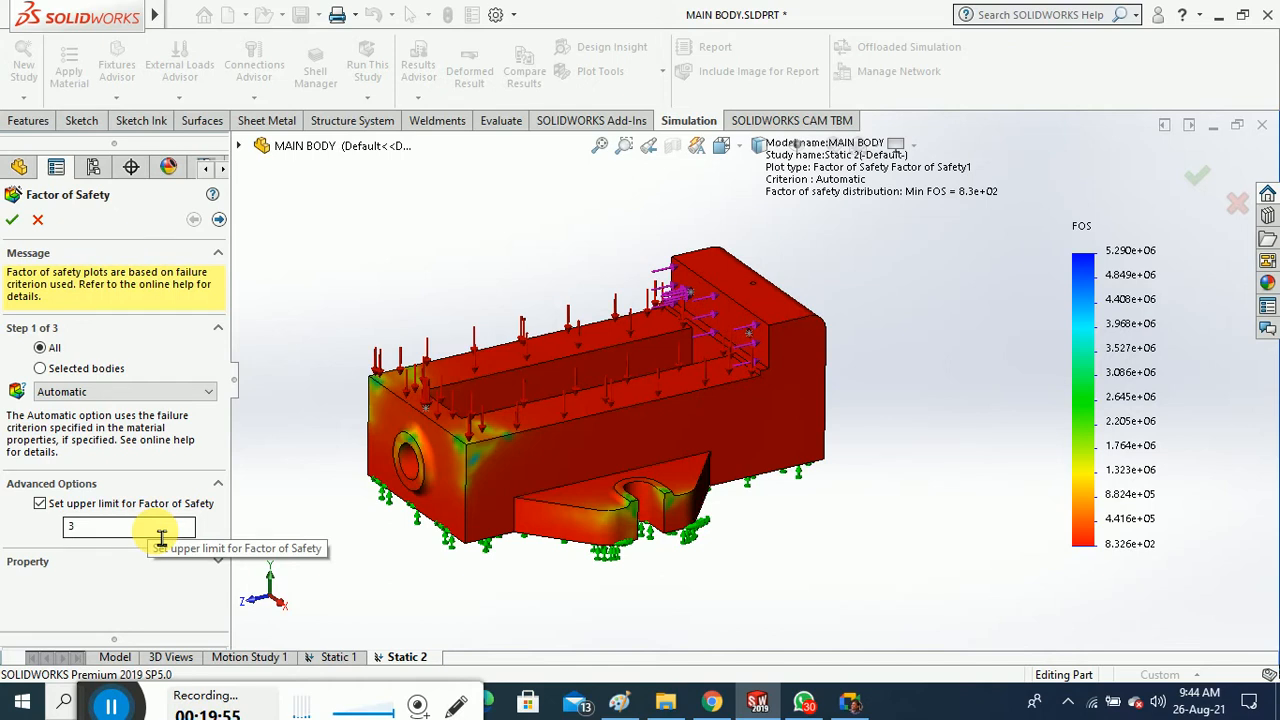
left_click(40, 504)
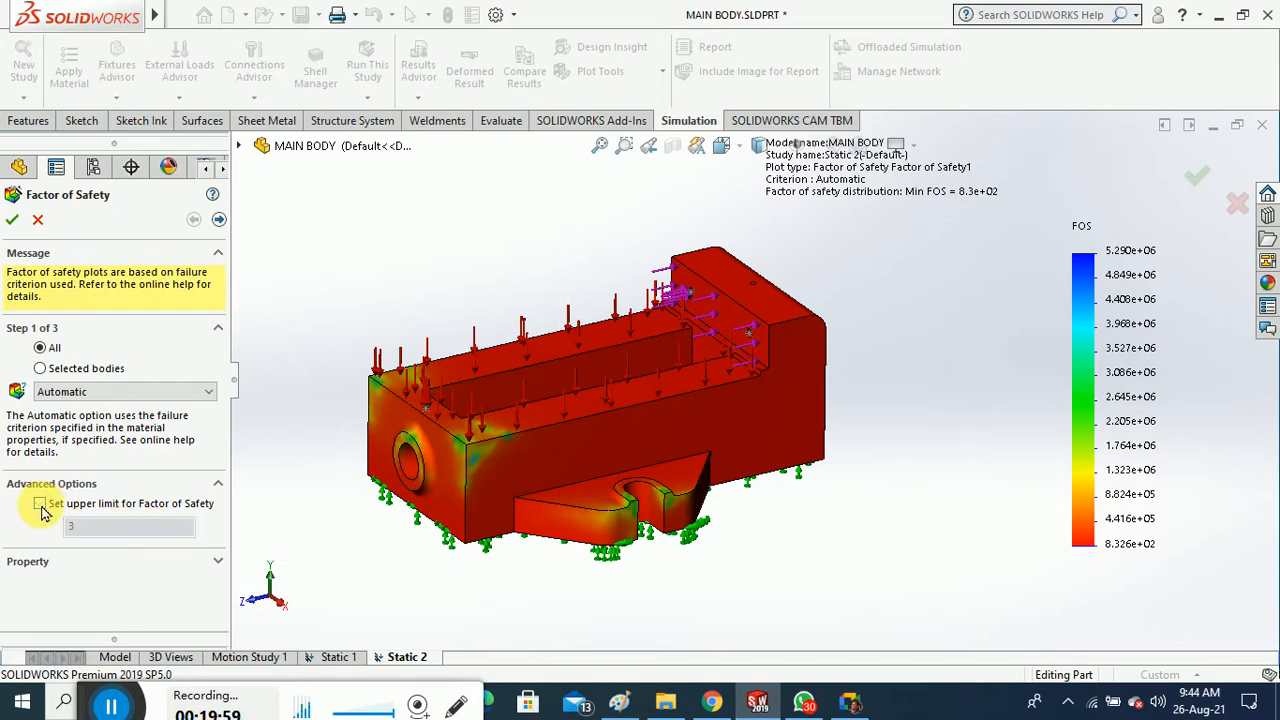
left_click(184, 395)
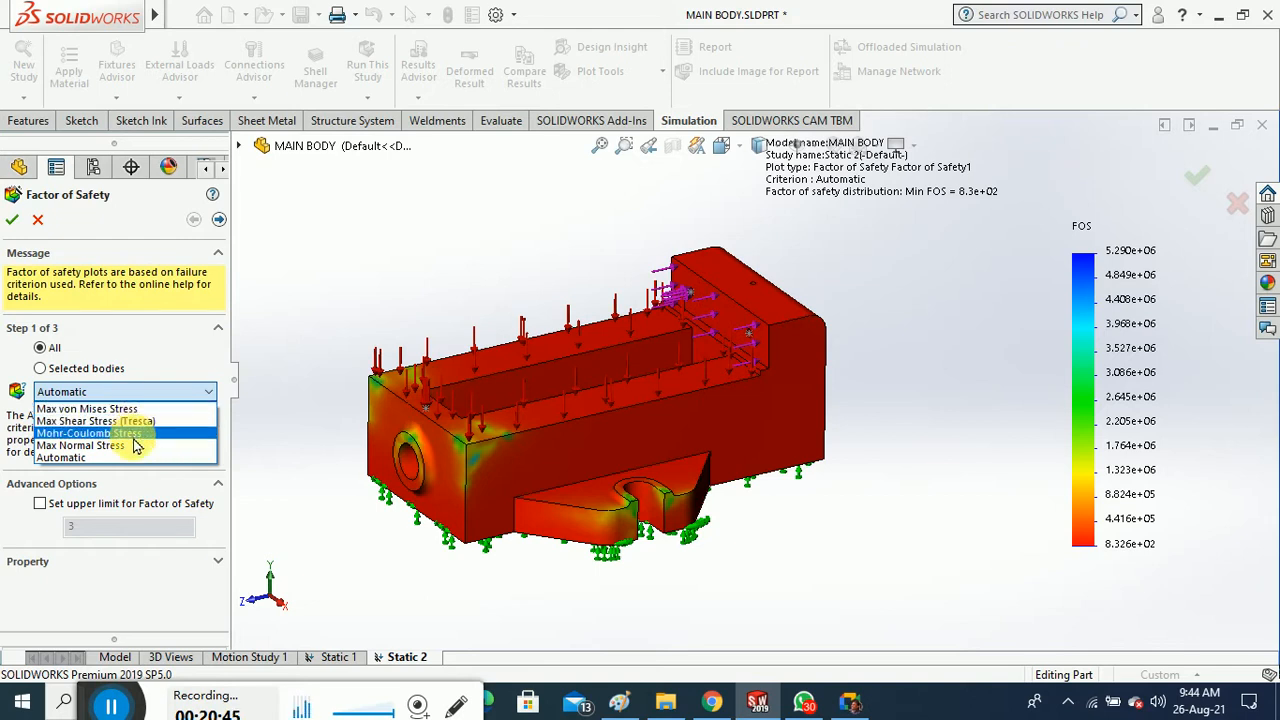
left_click(130, 409)
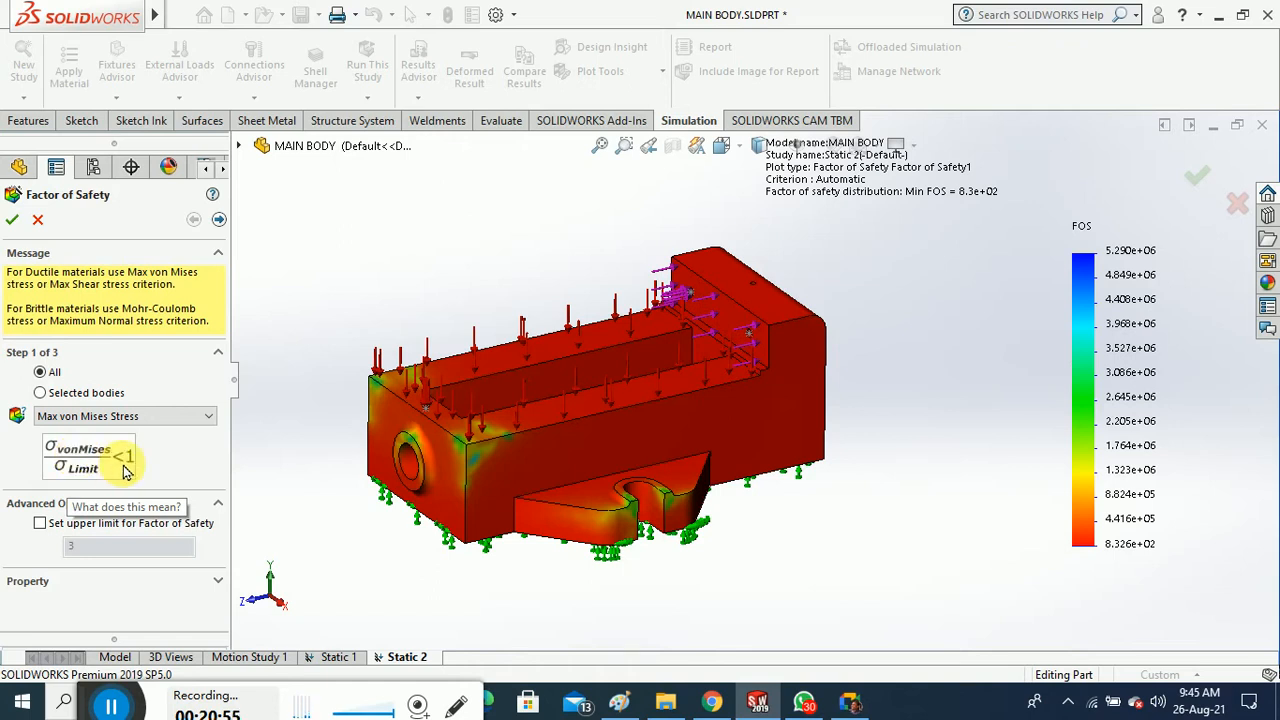
left_click(12, 220)
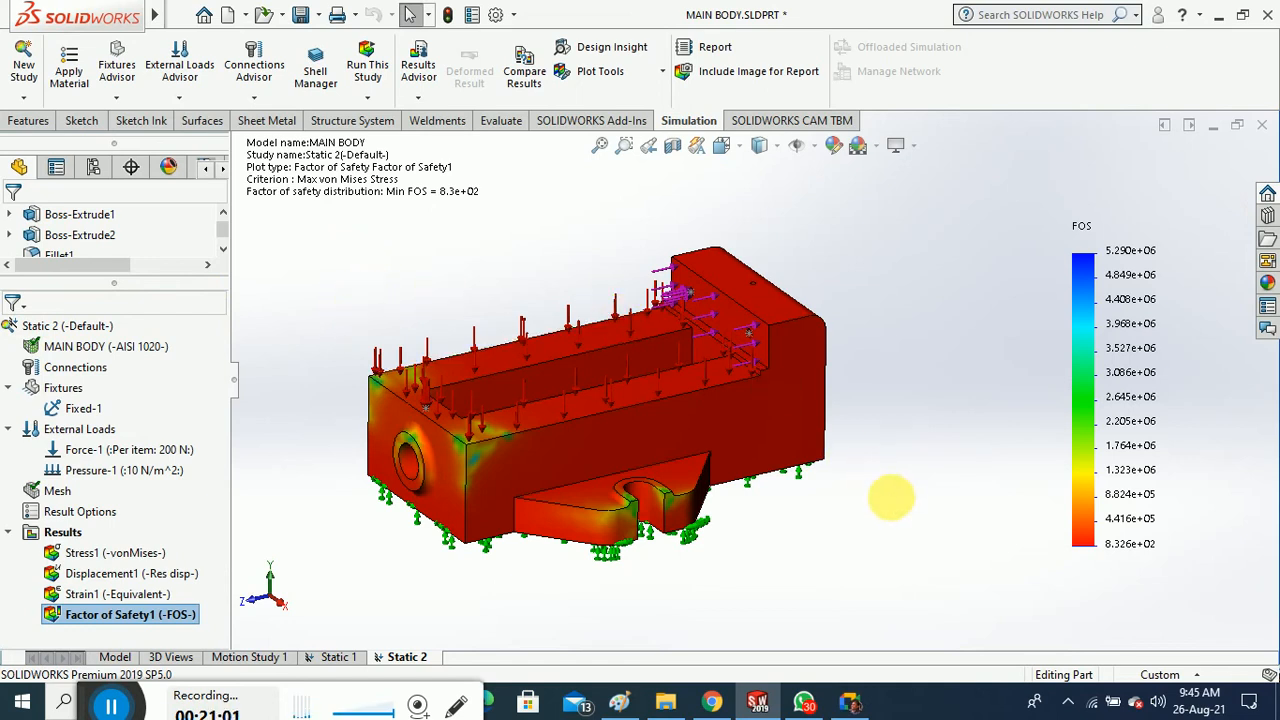
middle_click_drag(891, 497, 930, 510)
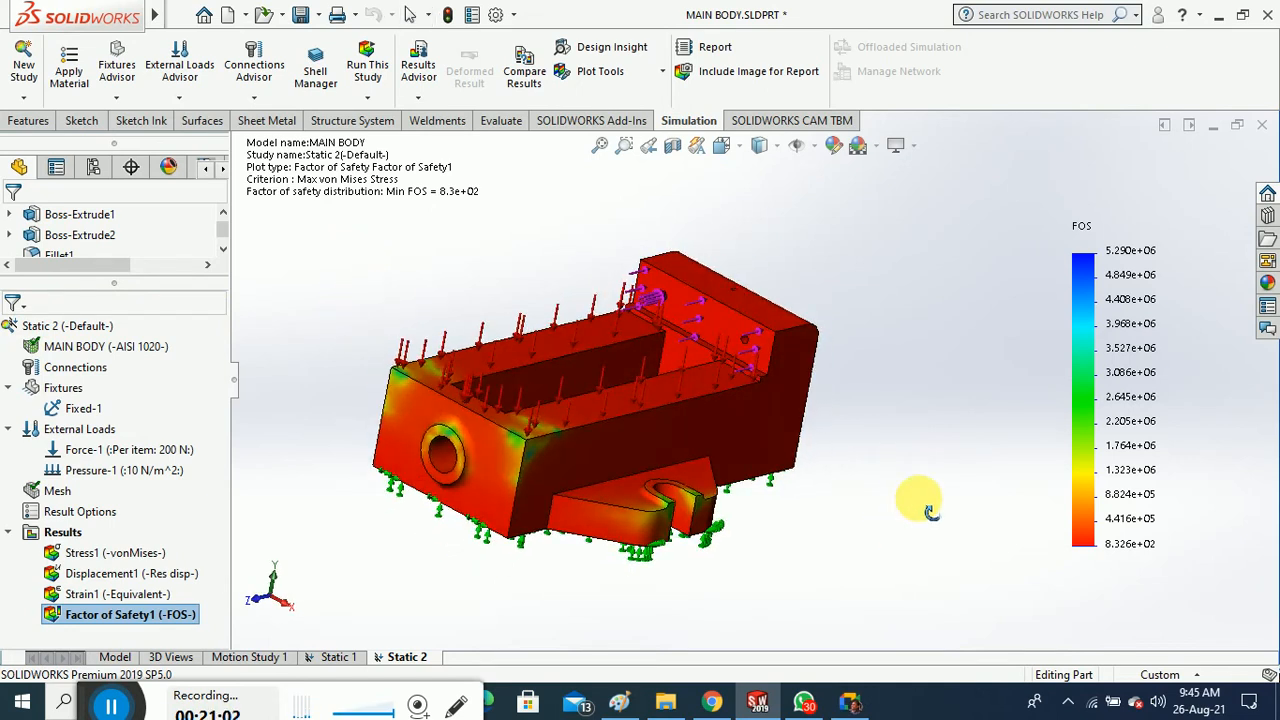
Apply Max Normal Stress to Factor of Safety1, then reopen the definition and confirm it again
right_click(172, 612)
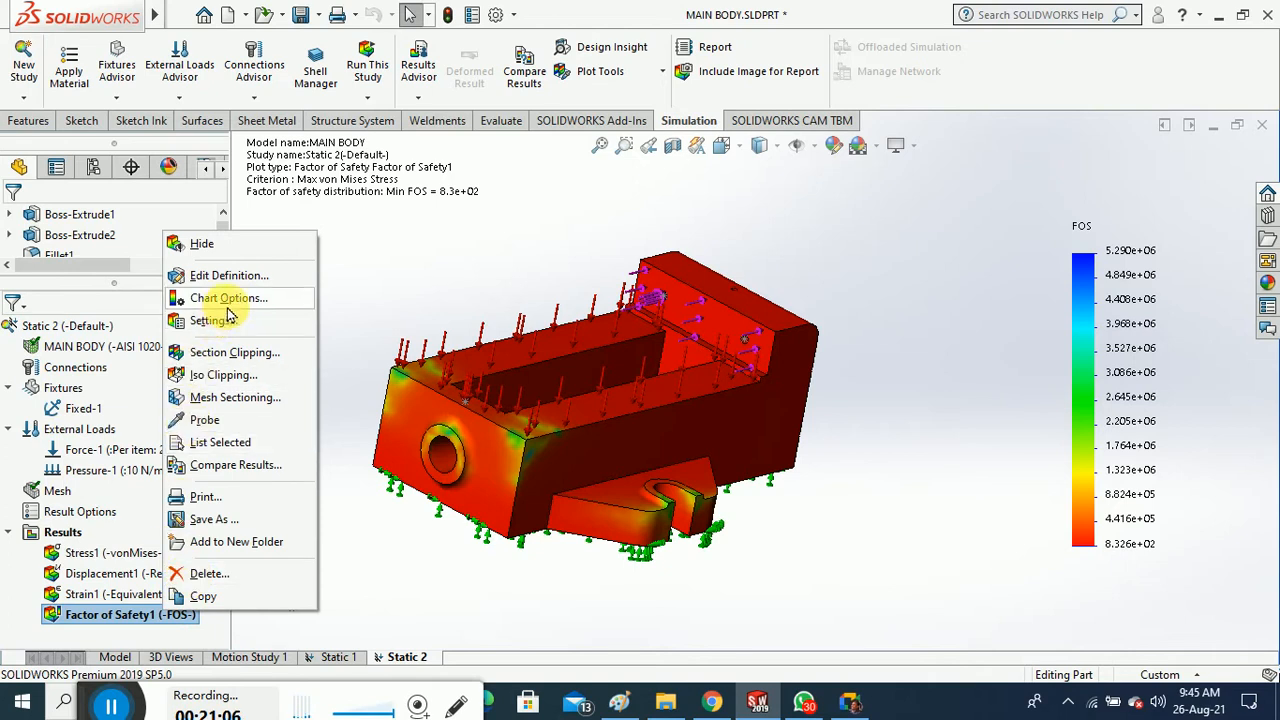
left_click(229, 276)
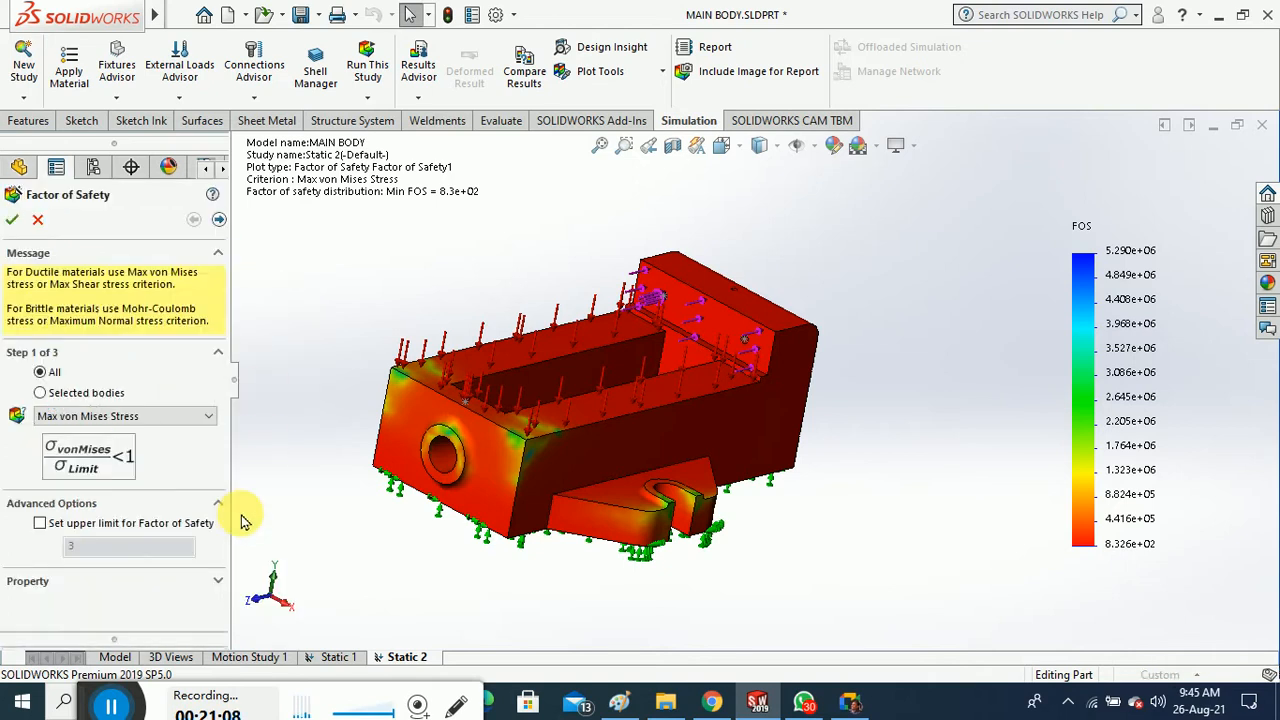
left_click(162, 418)
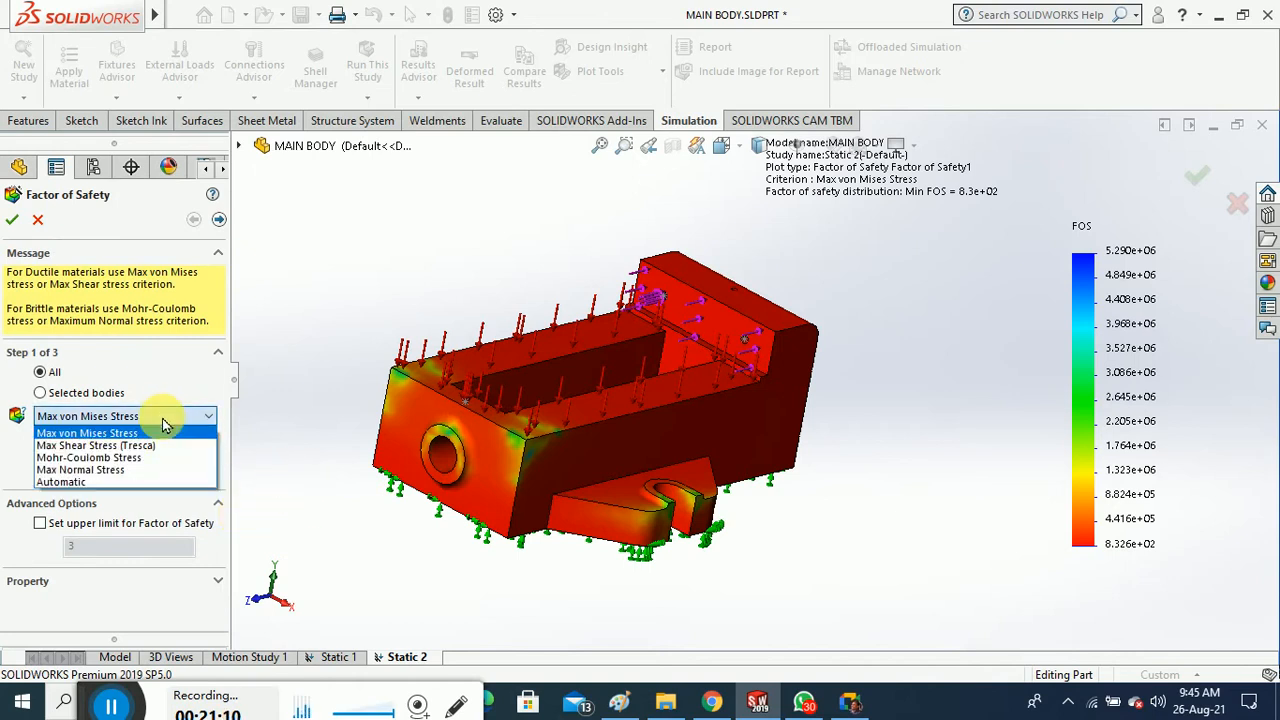
left_click(144, 471)
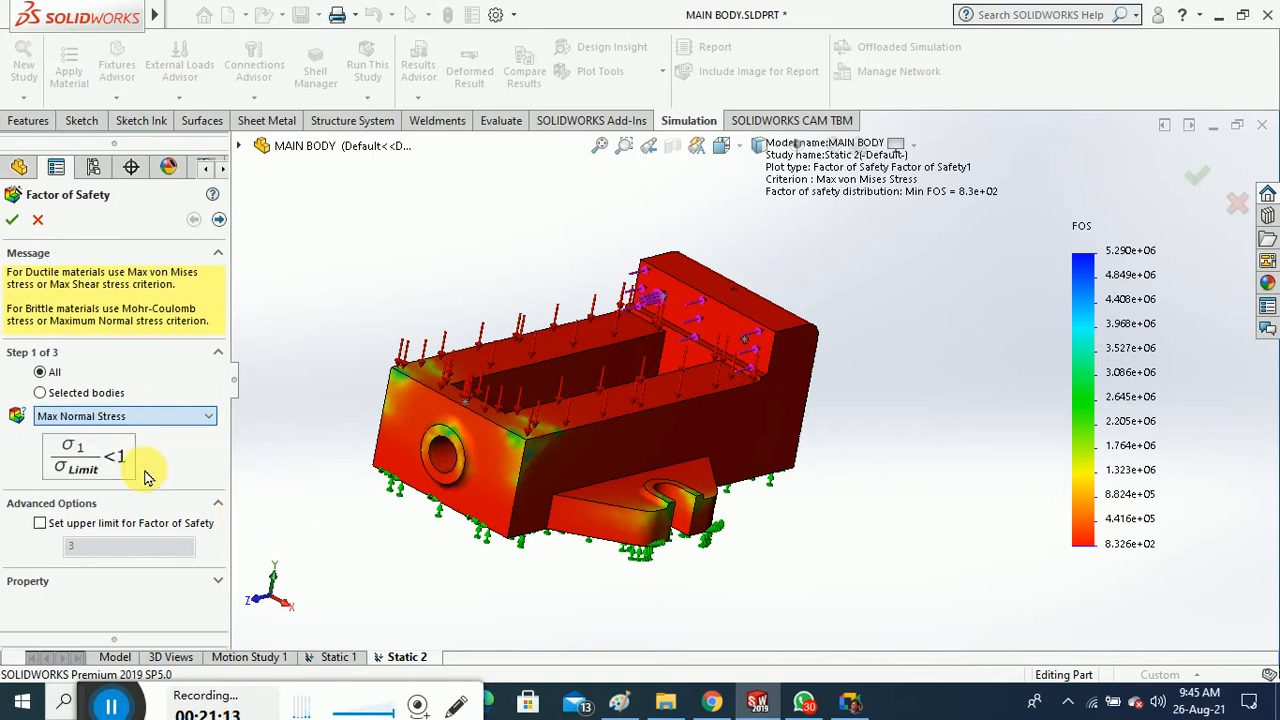
left_click(13, 224)
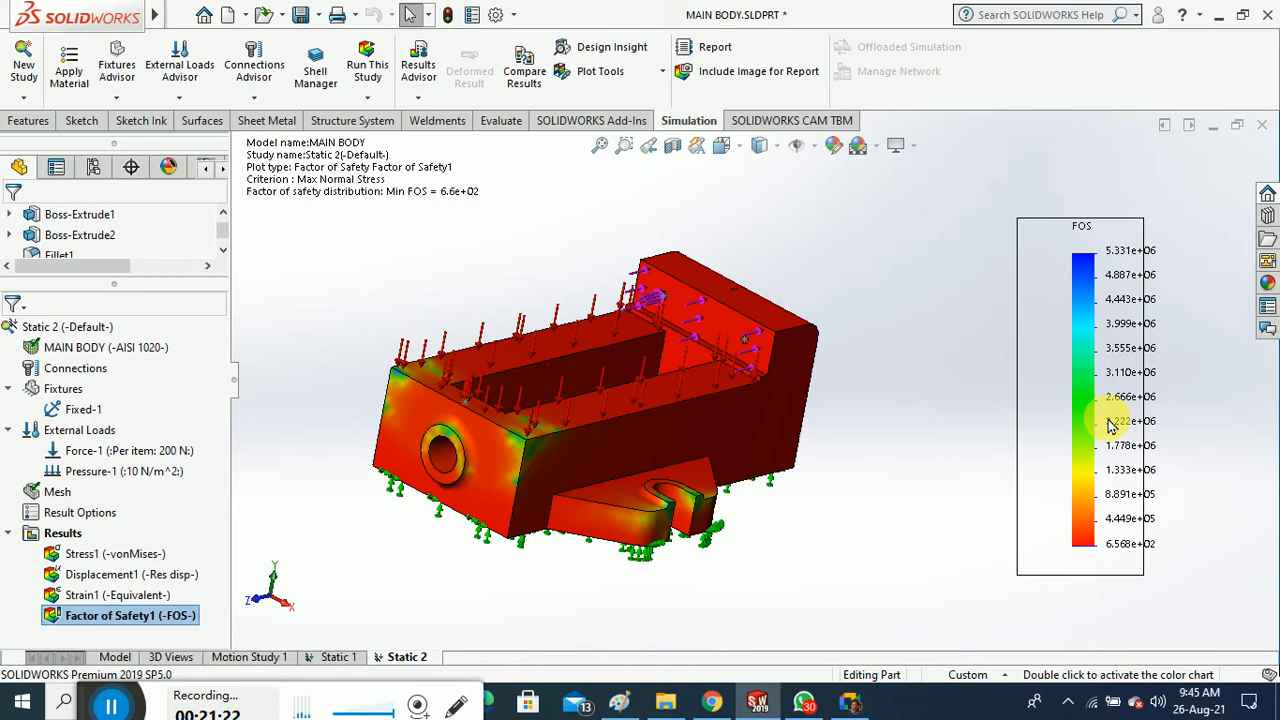
right_click(166, 618)
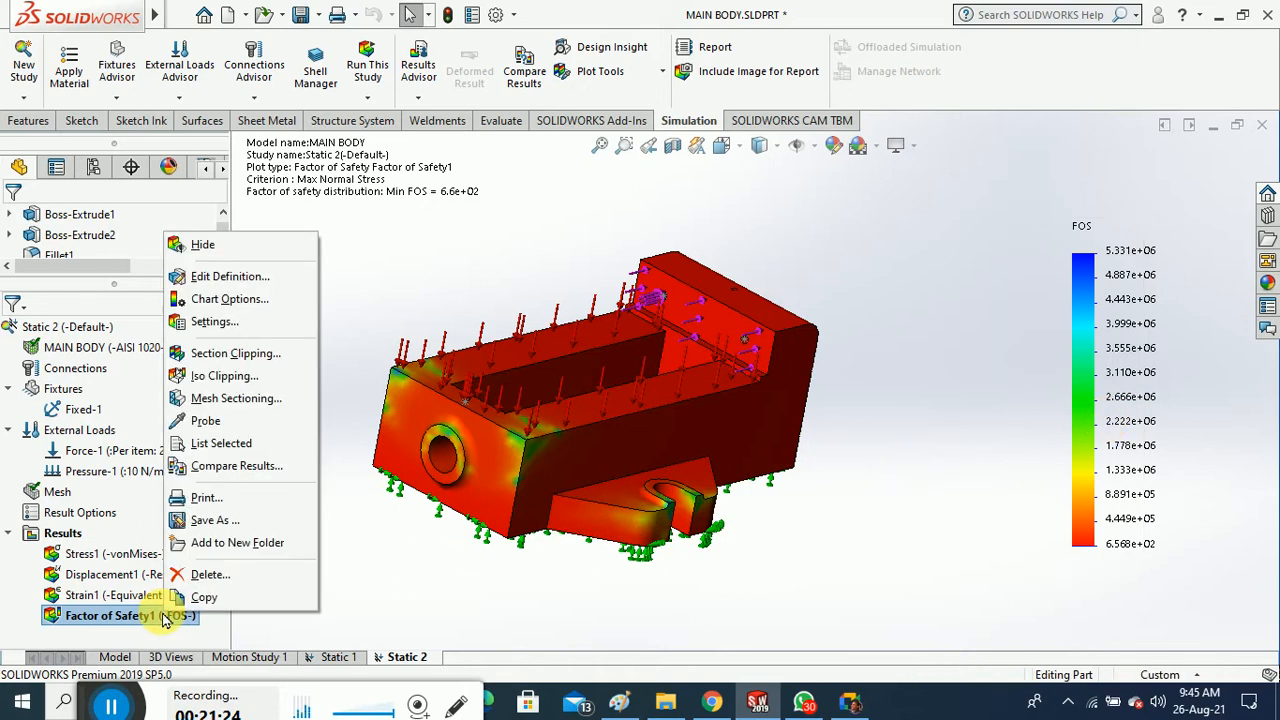
left_click(230, 277)
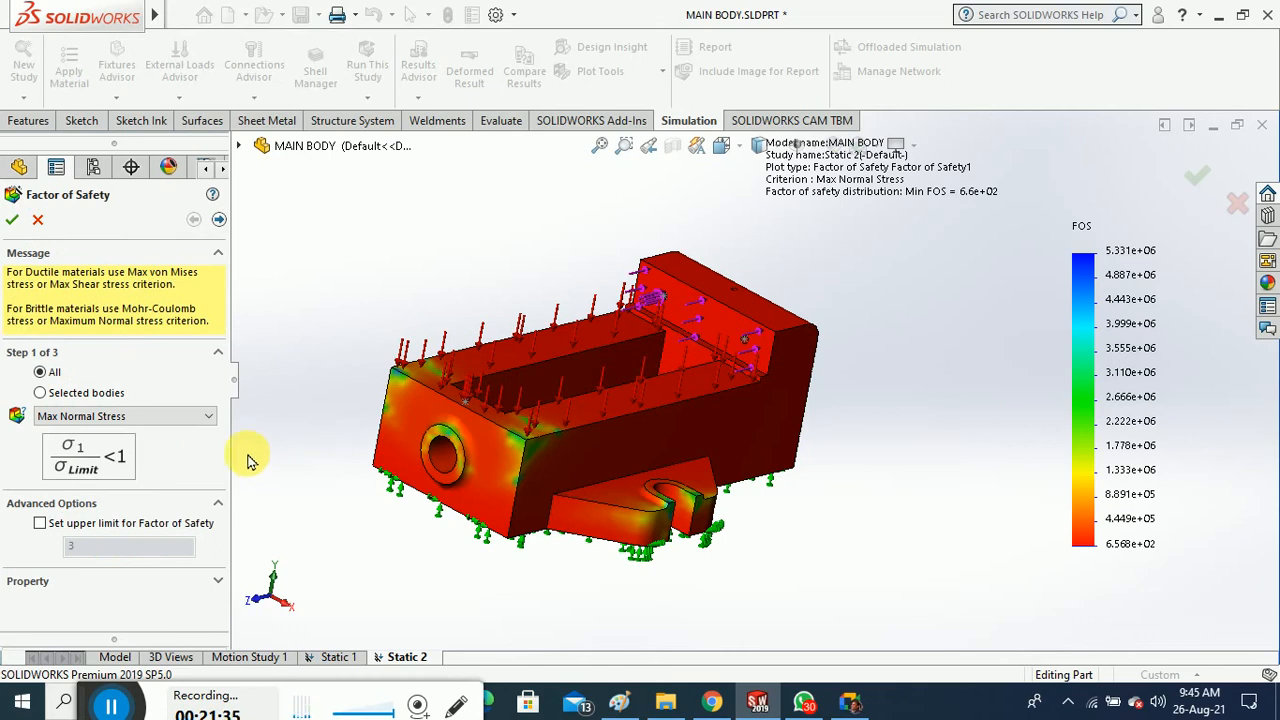
left_click(13, 223)
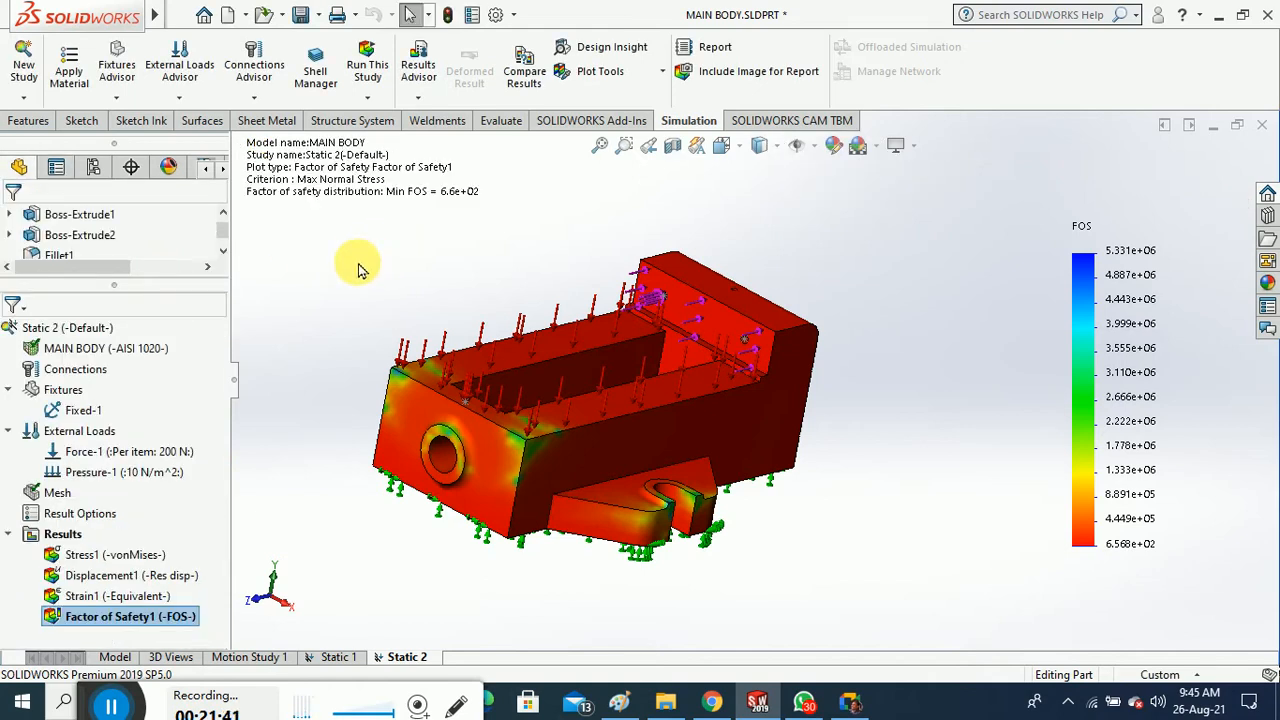
Switch to Paint and discard the old drawing to get a blank canvas
left_click(619, 703)
left_click(26, 32)
left_click(49, 486)
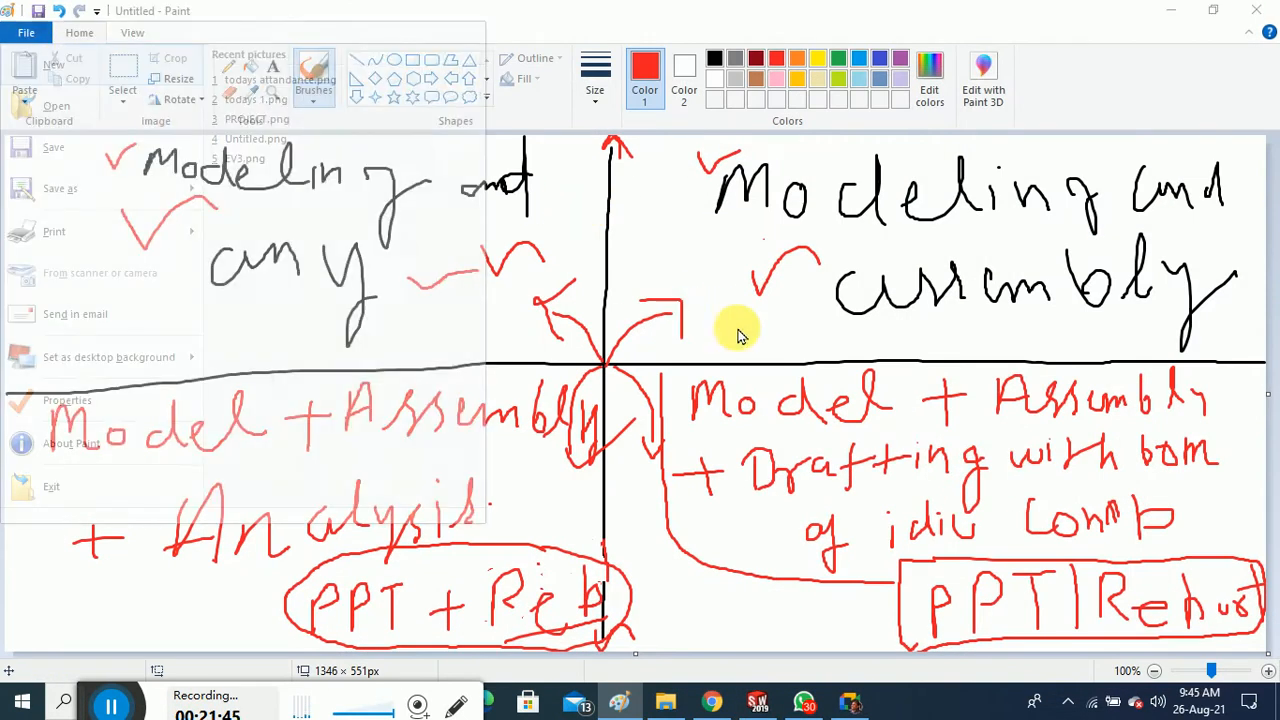
left_click(670, 351)
Sketch a circled 1 with two loops, a rightward arrow, and a < shape
mouse_move(360, 297)
left_mouse_down()
mouse_move(391, 337)
mouse_move(420, 341)
left_mouse_up()
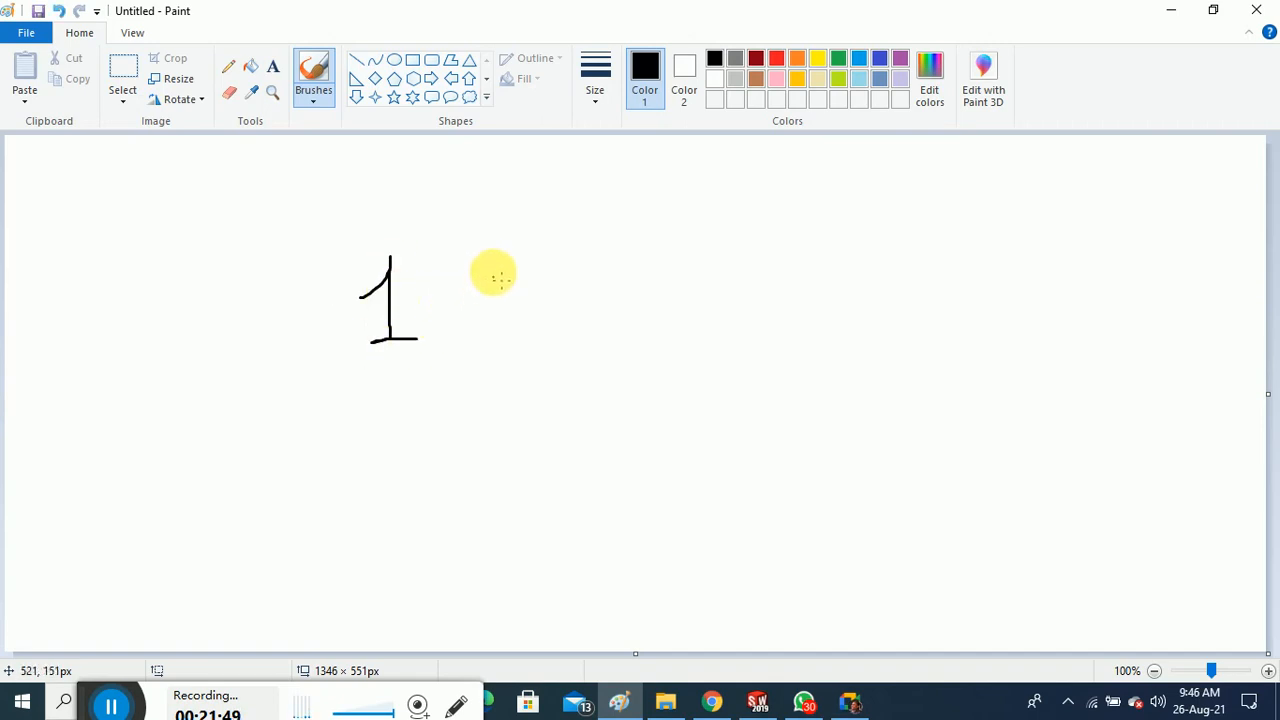
mouse_move(488, 257)
left_mouse_down()
mouse_move(297, 337)
mouse_move(463, 273)
left_mouse_up()
left_click_drag(564, 310, 675, 297)
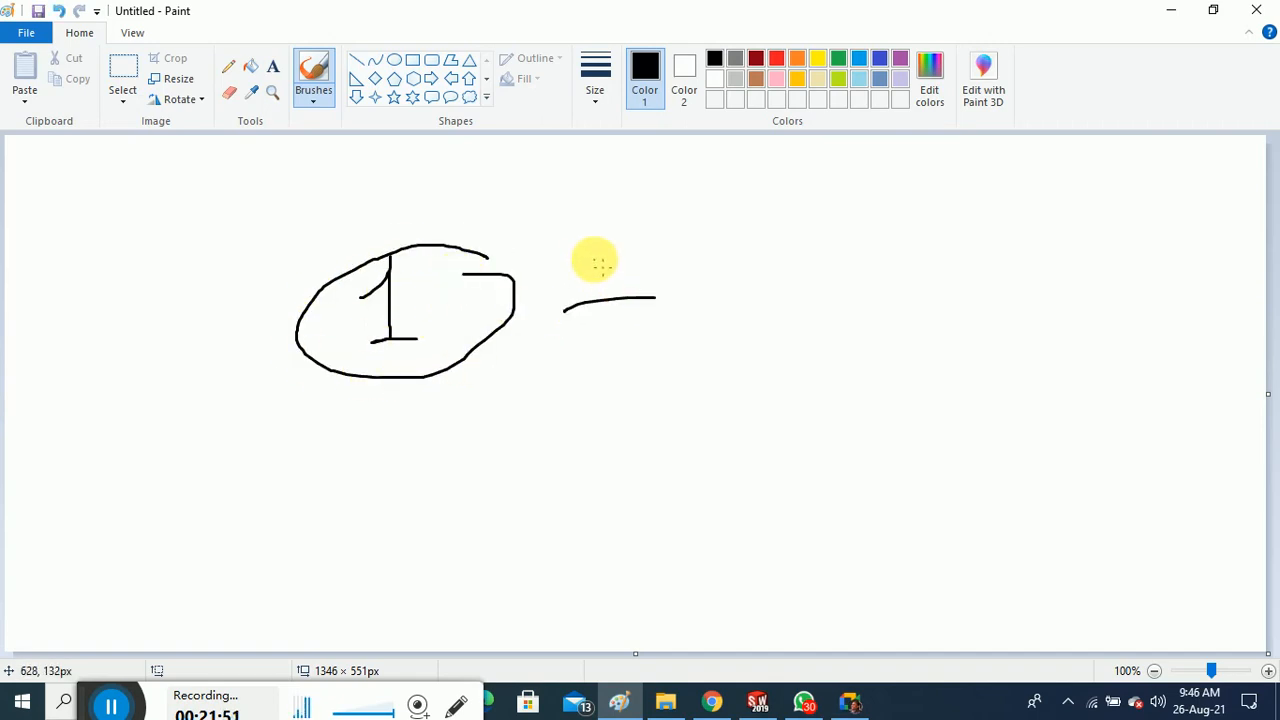
left_click_drag(593, 259, 611, 358)
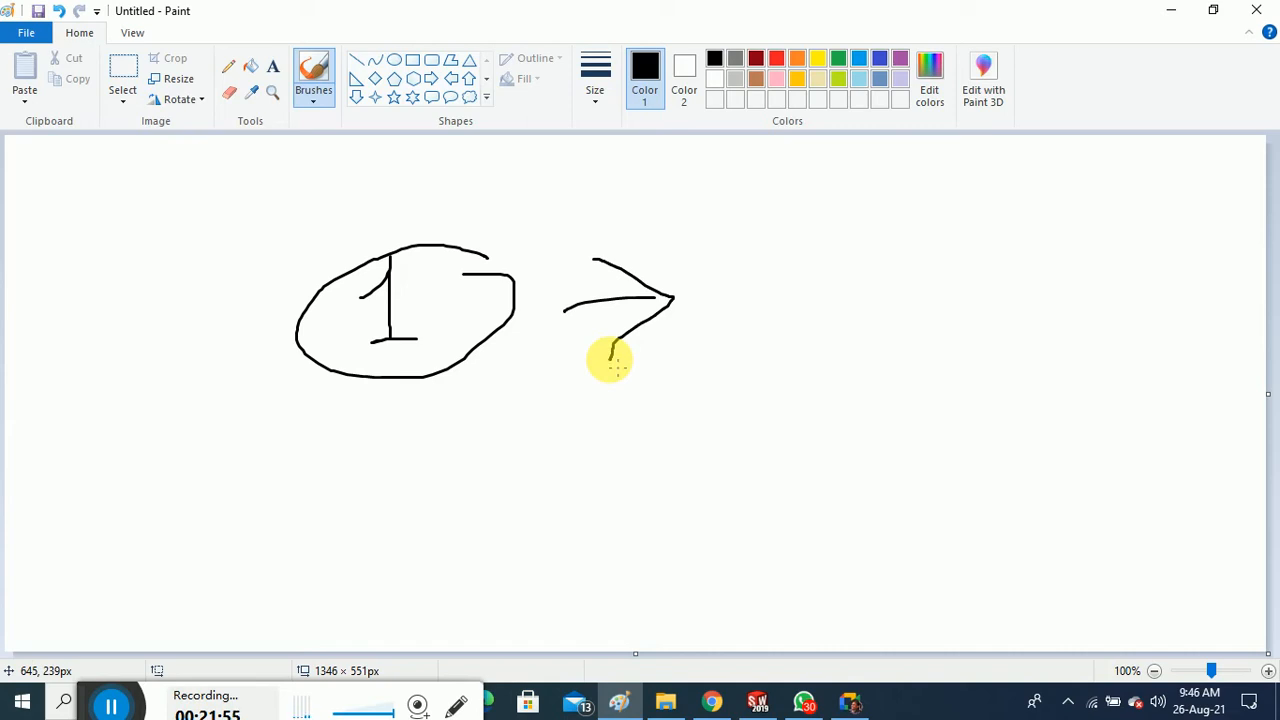
mouse_move(430, 221)
left_mouse_down()
mouse_move(408, 366)
mouse_move(358, 203)
left_mouse_up()
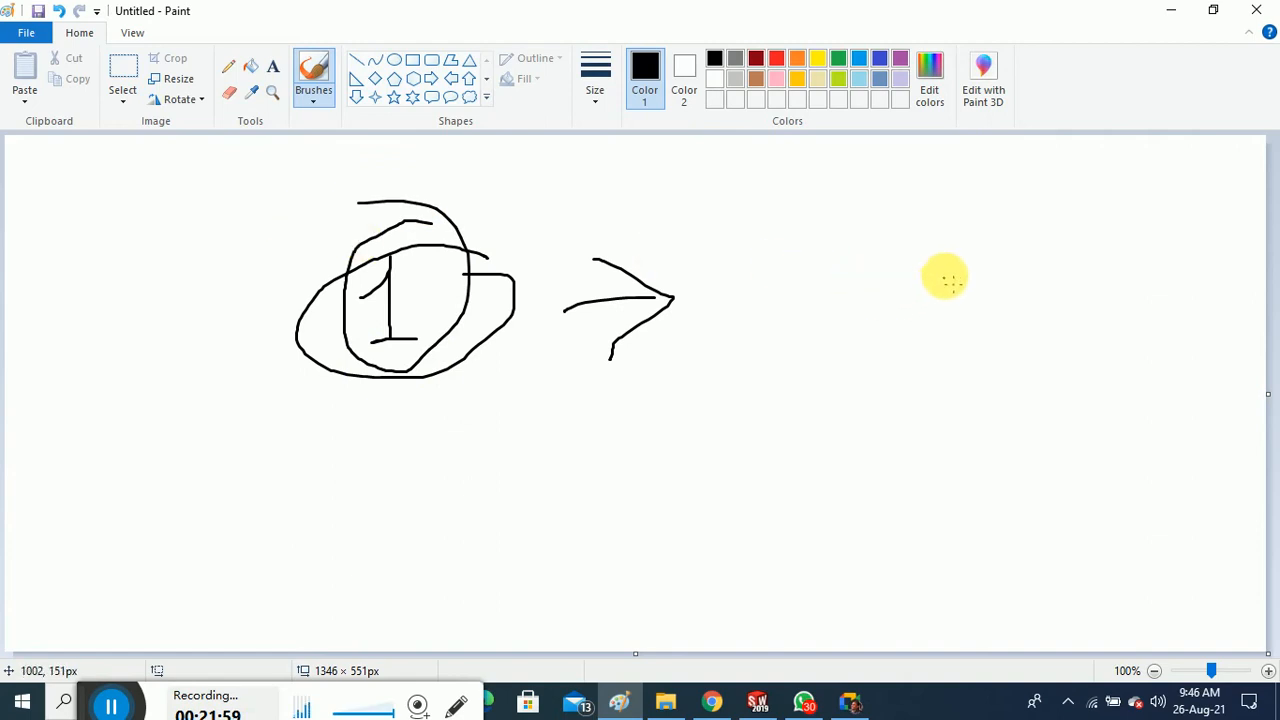
mouse_move(979, 265)
left_mouse_down()
mouse_move(835, 303)
mouse_move(995, 373)
left_mouse_up()
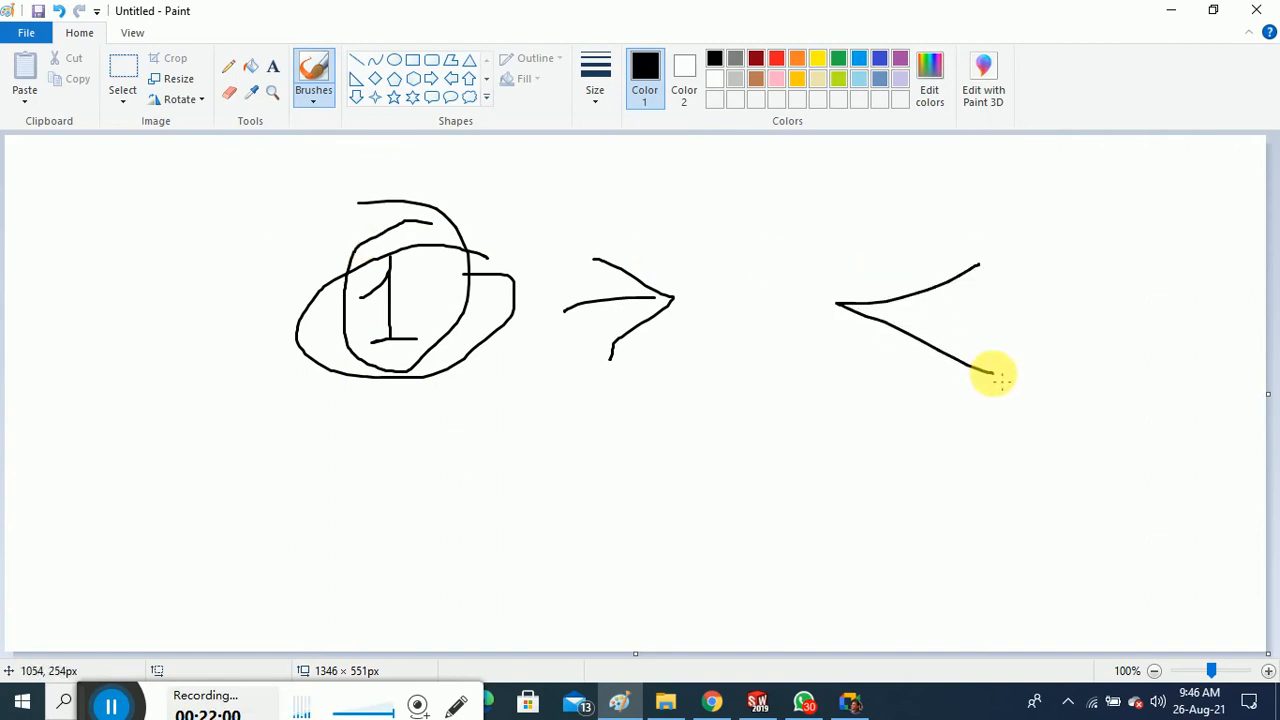
Minimize Paint, then hide and re-show the Factor of Safety1 plot
left_click(1171, 12)
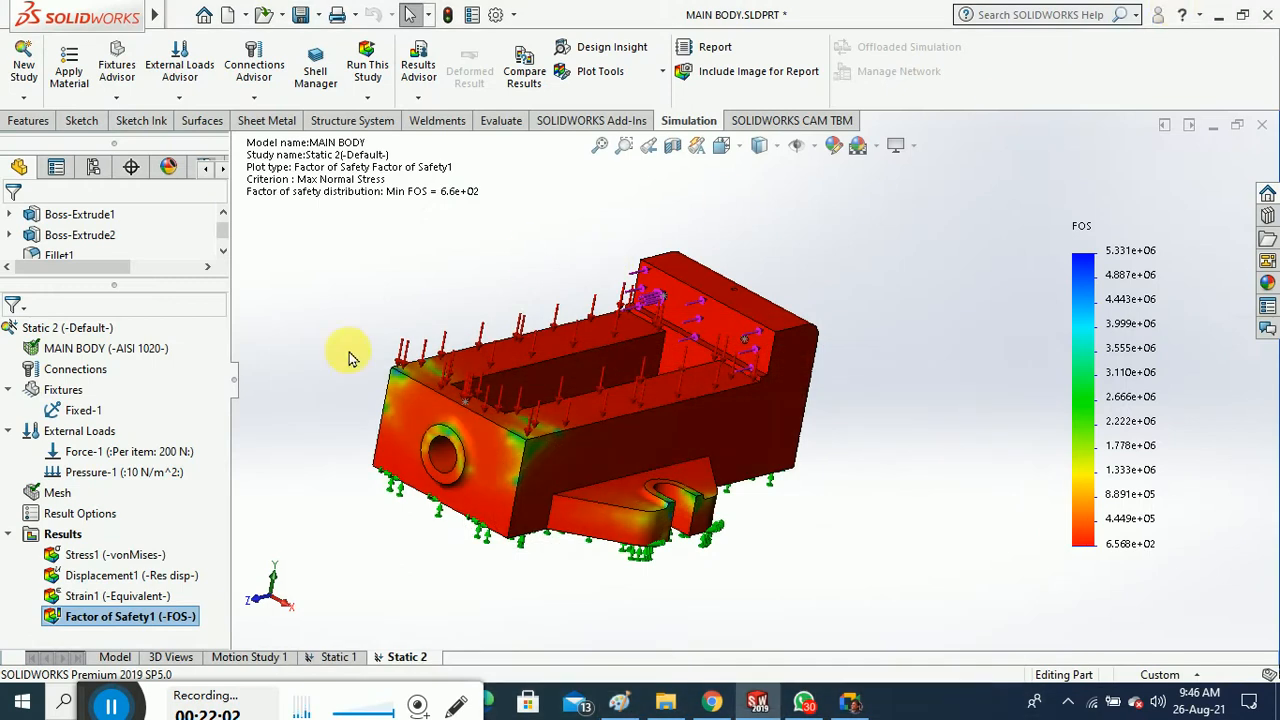
right_click(170, 615)
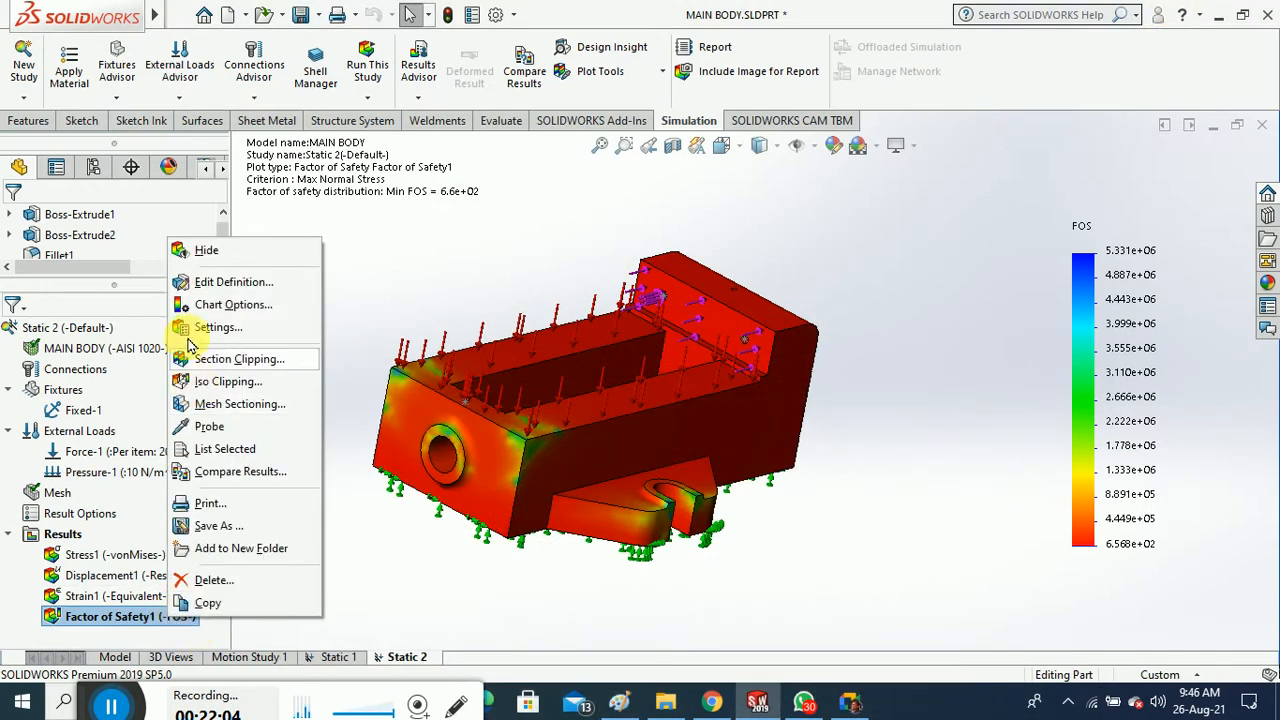
left_click(206, 250)
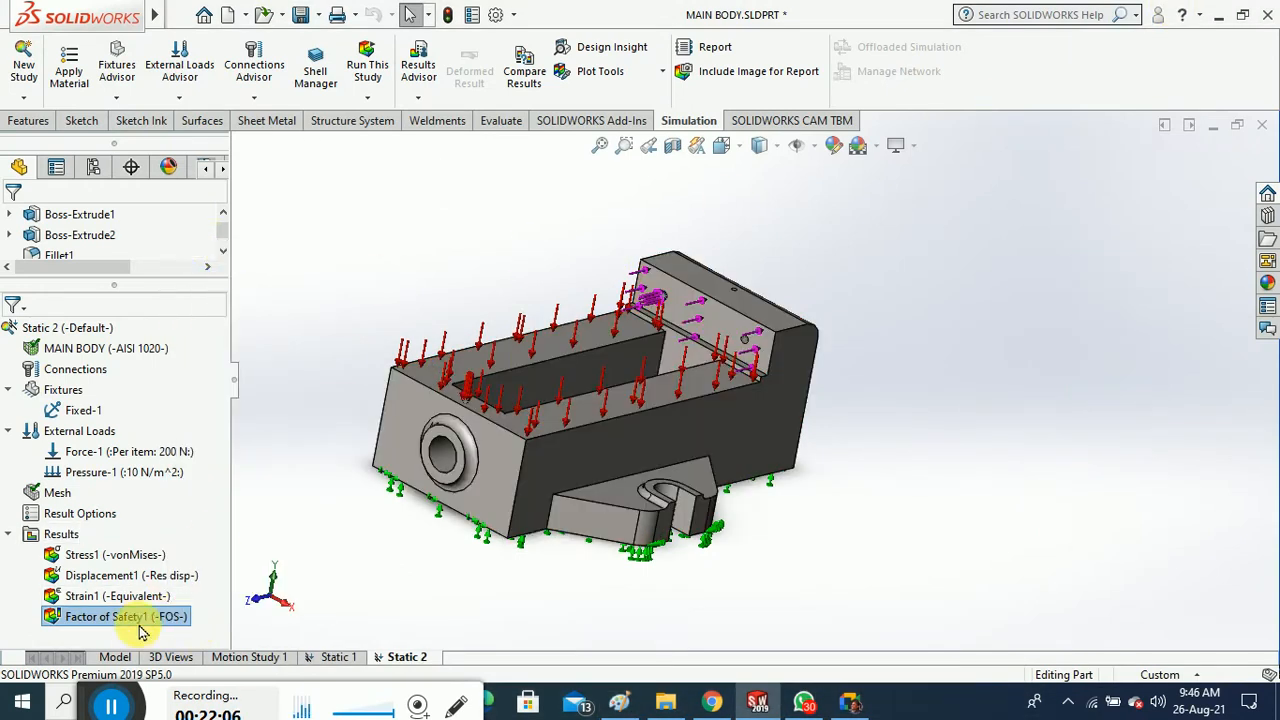
right_click(140, 618)
left_click(200, 472)
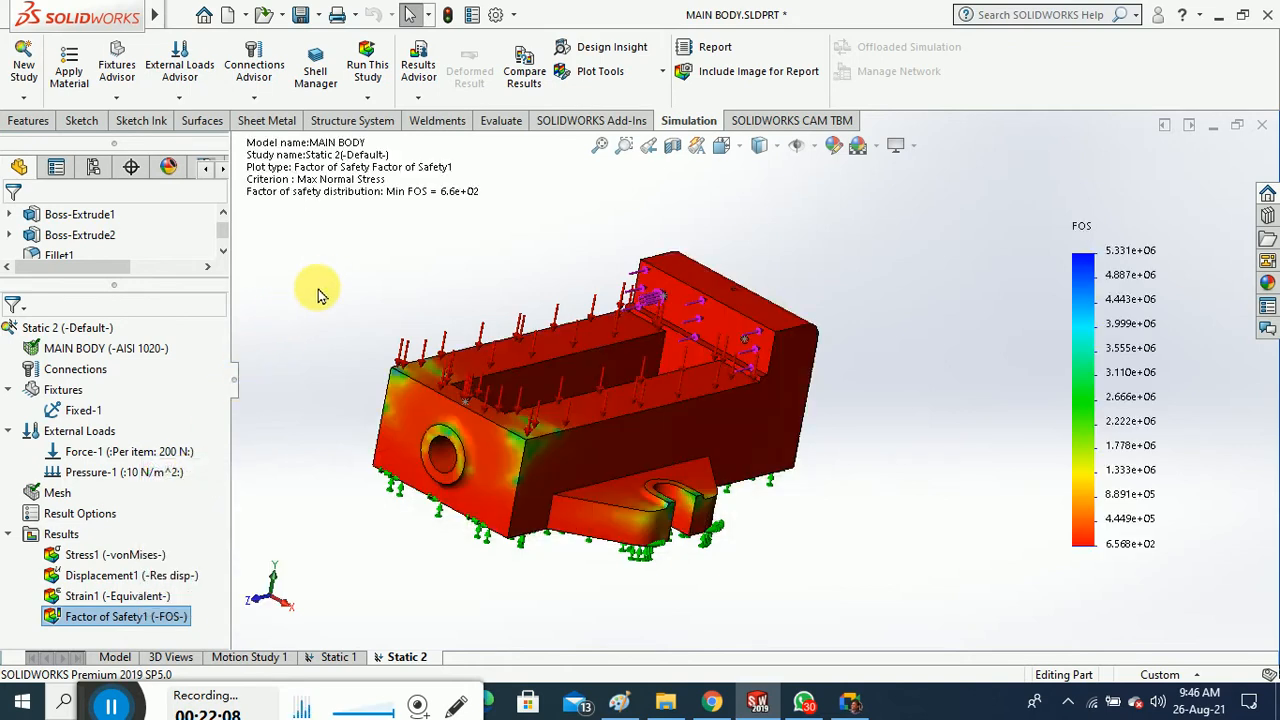
Try the Mohr-Coulomb Stress criterion with an upper limit of 1, dismissing the insufficient stress limits warning
right_click(150, 616)
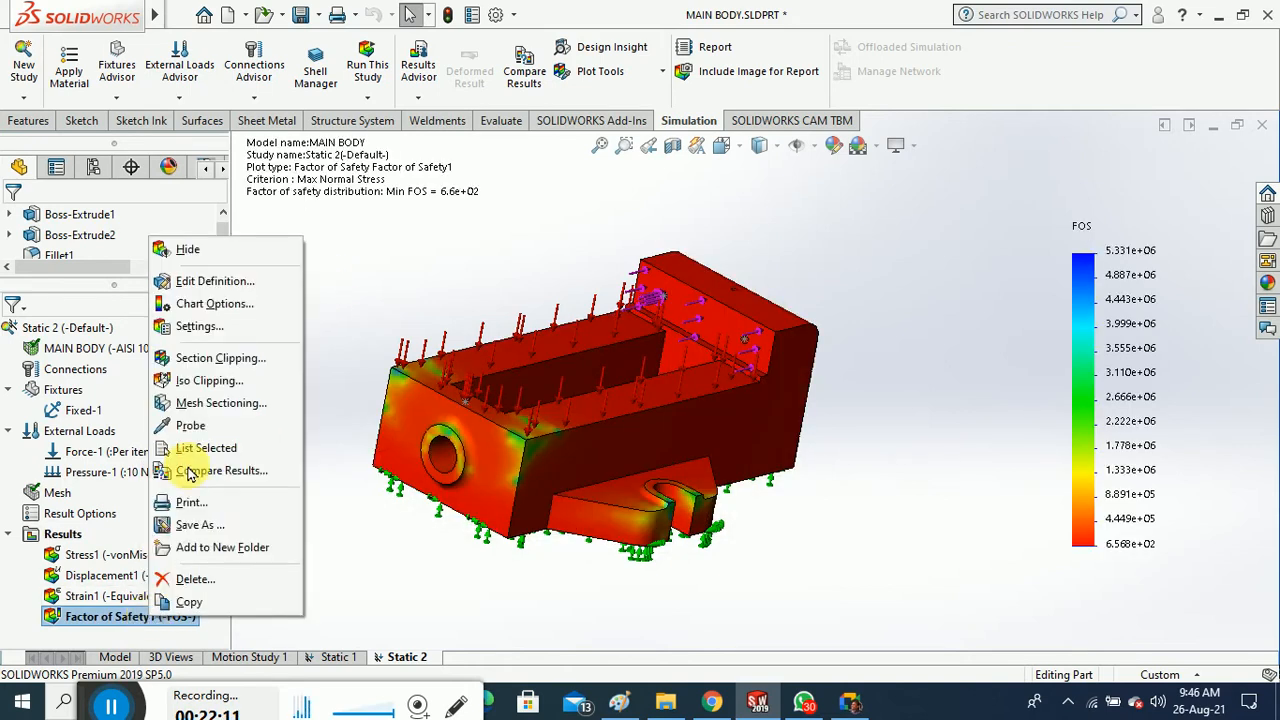
left_click(229, 286)
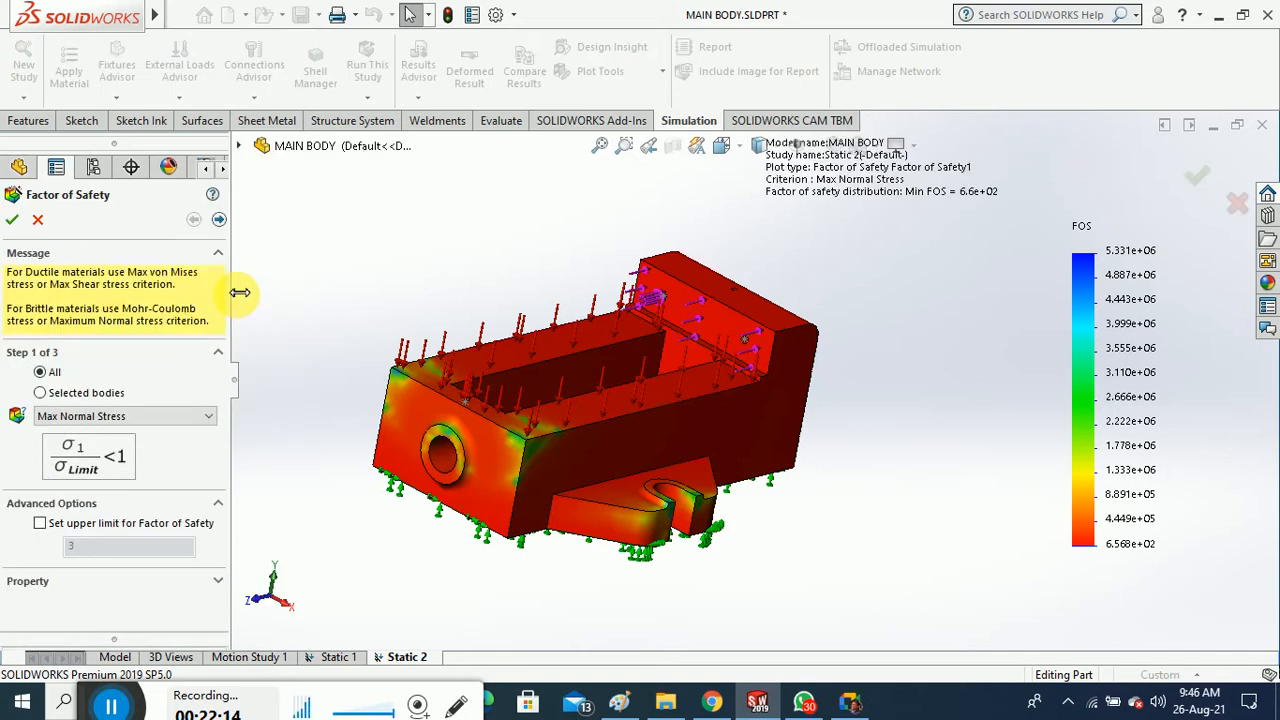
left_click(172, 424)
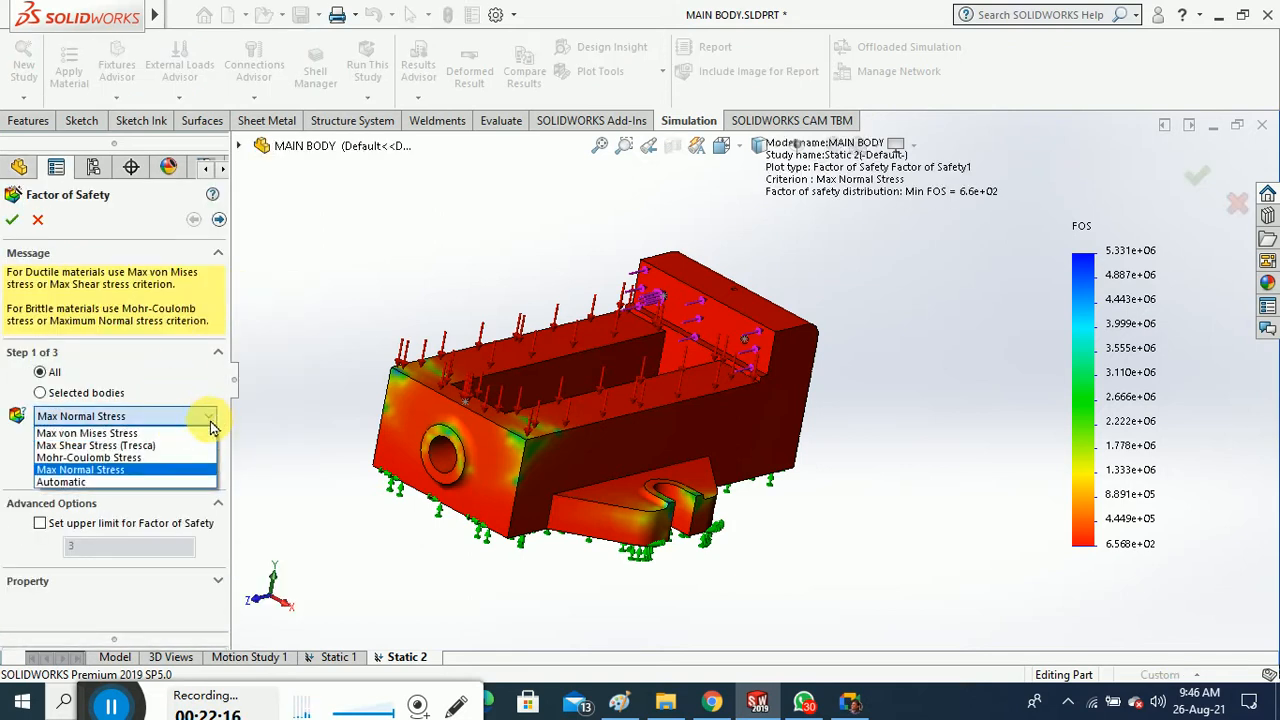
left_click(174, 458)
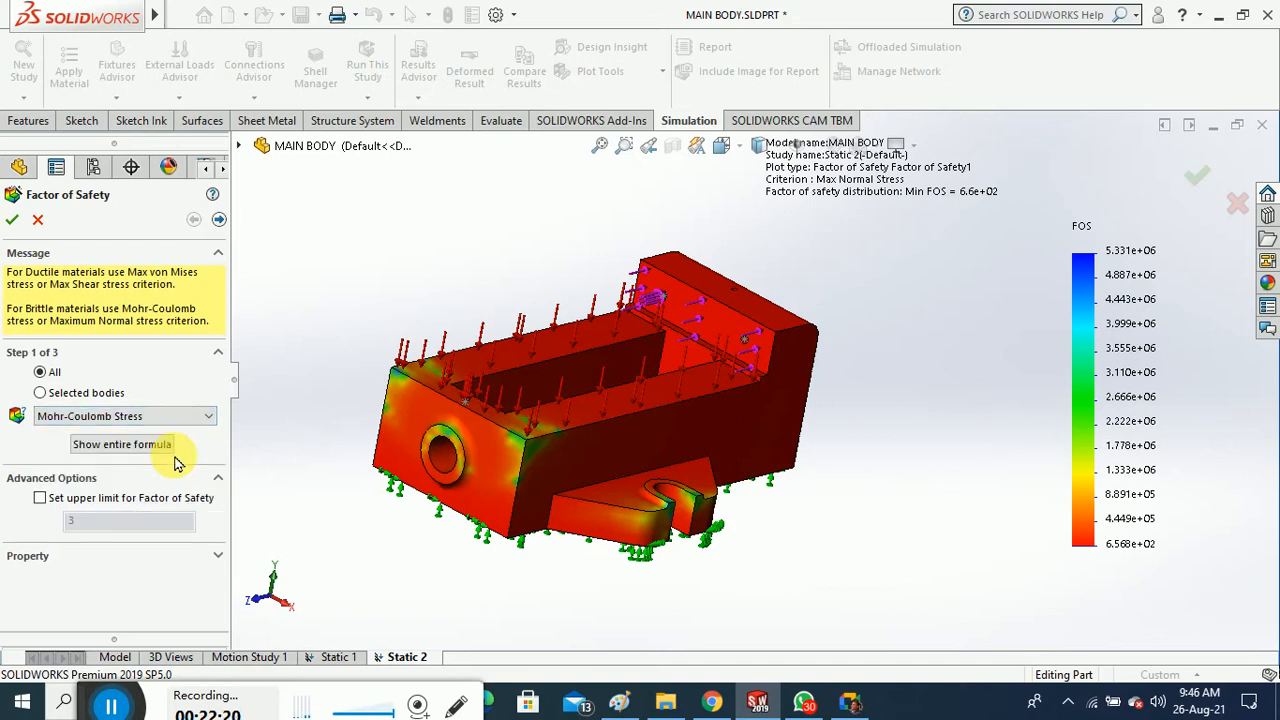
left_click(41, 497)
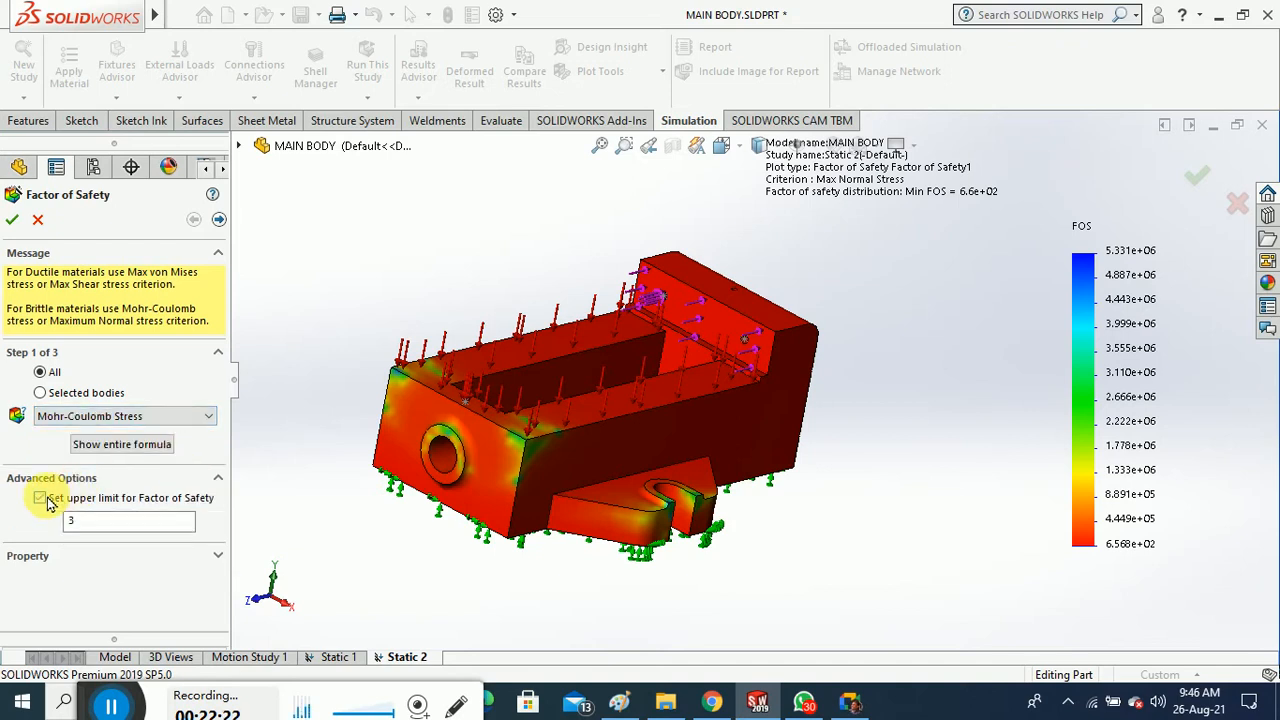
double_click(104, 522)
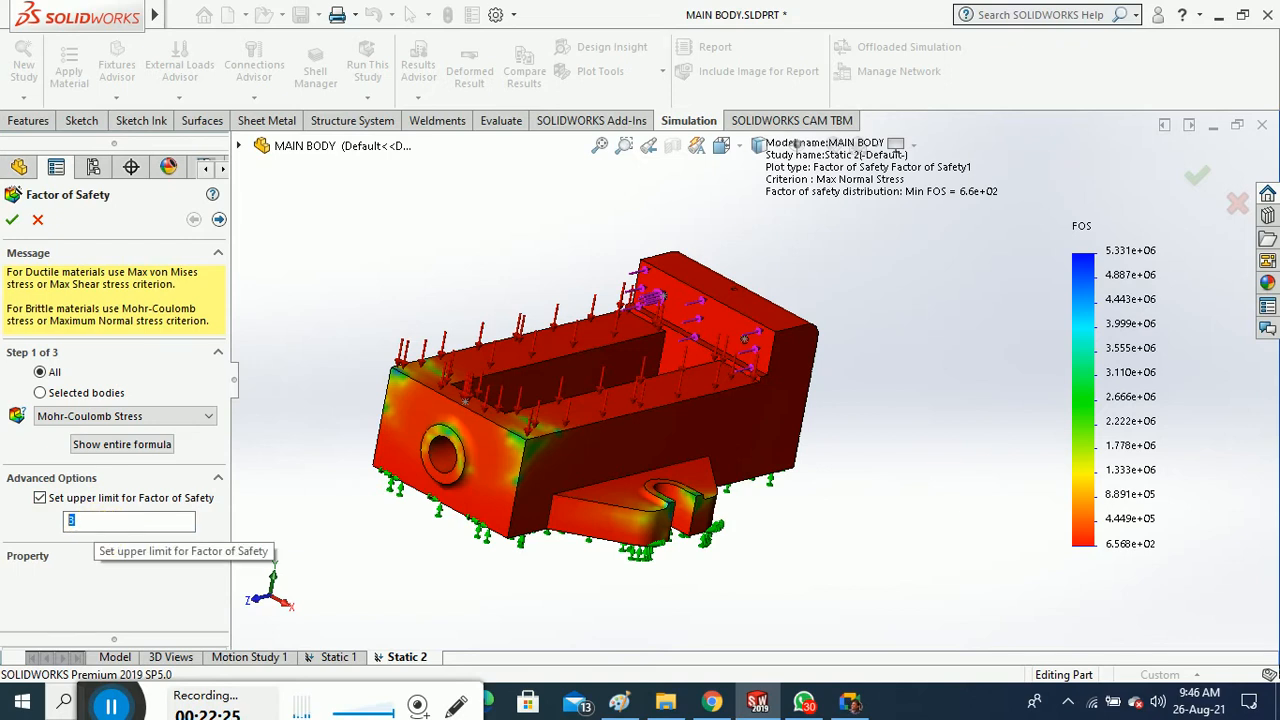
type("1")
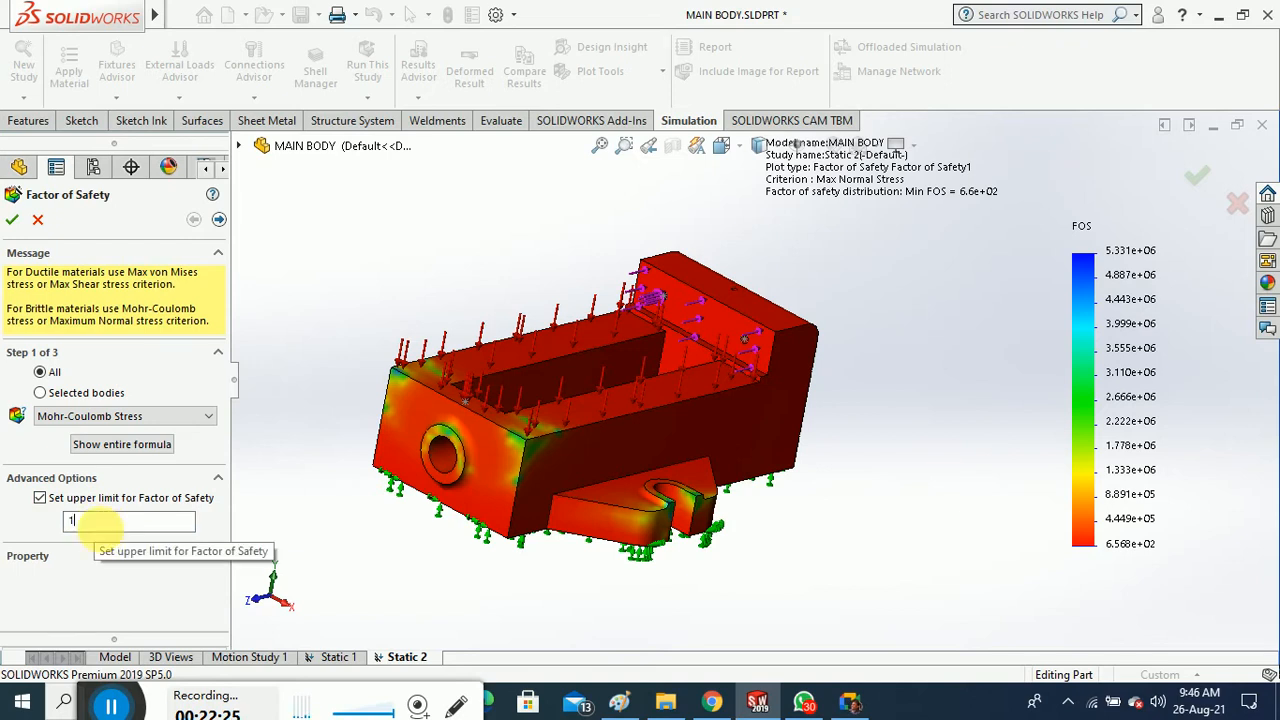
left_click(12, 219)
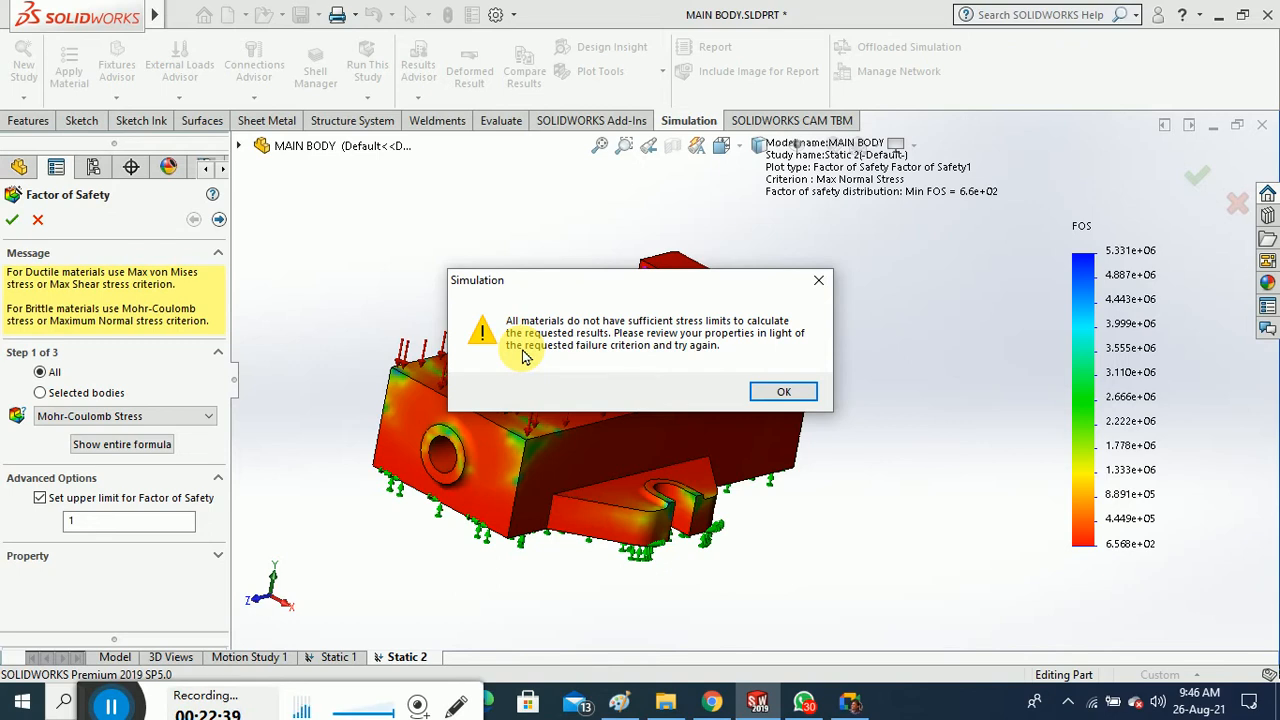
left_click(810, 391)
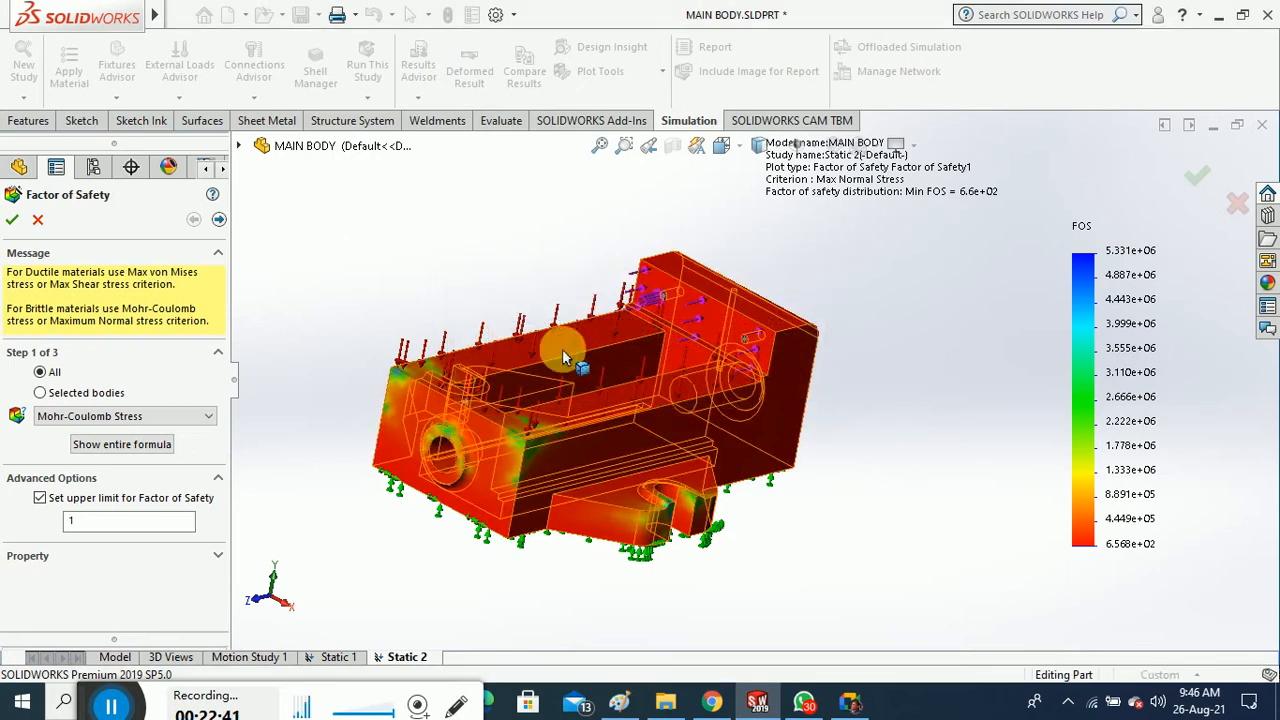
Apply the Automatic criterion instead, keeping the upper limit of 1
left_click(160, 416)
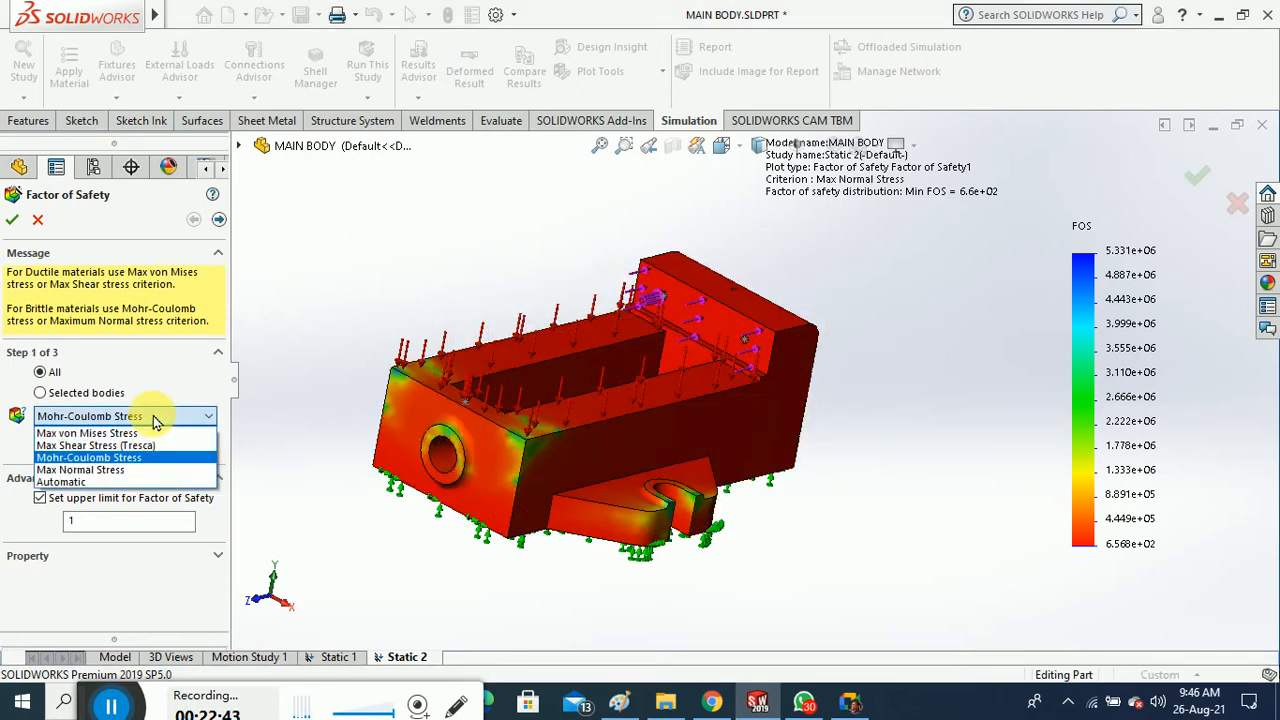
left_click(113, 482)
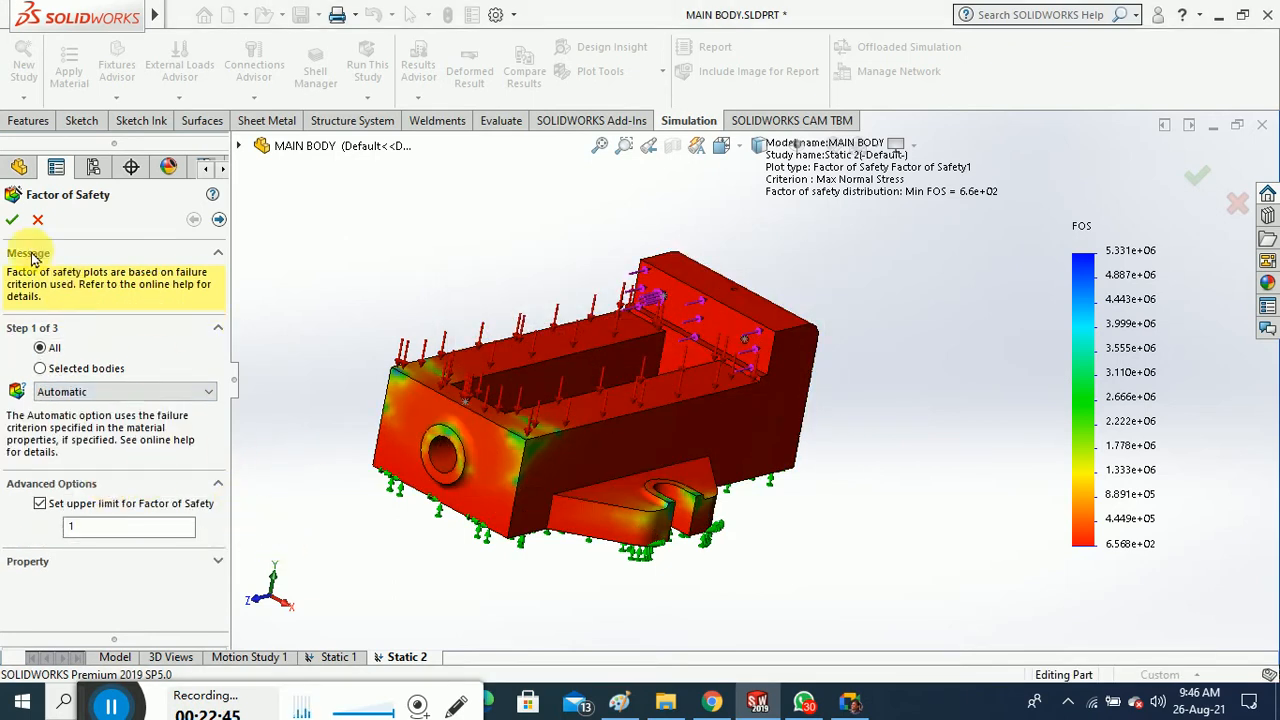
left_click(12, 223)
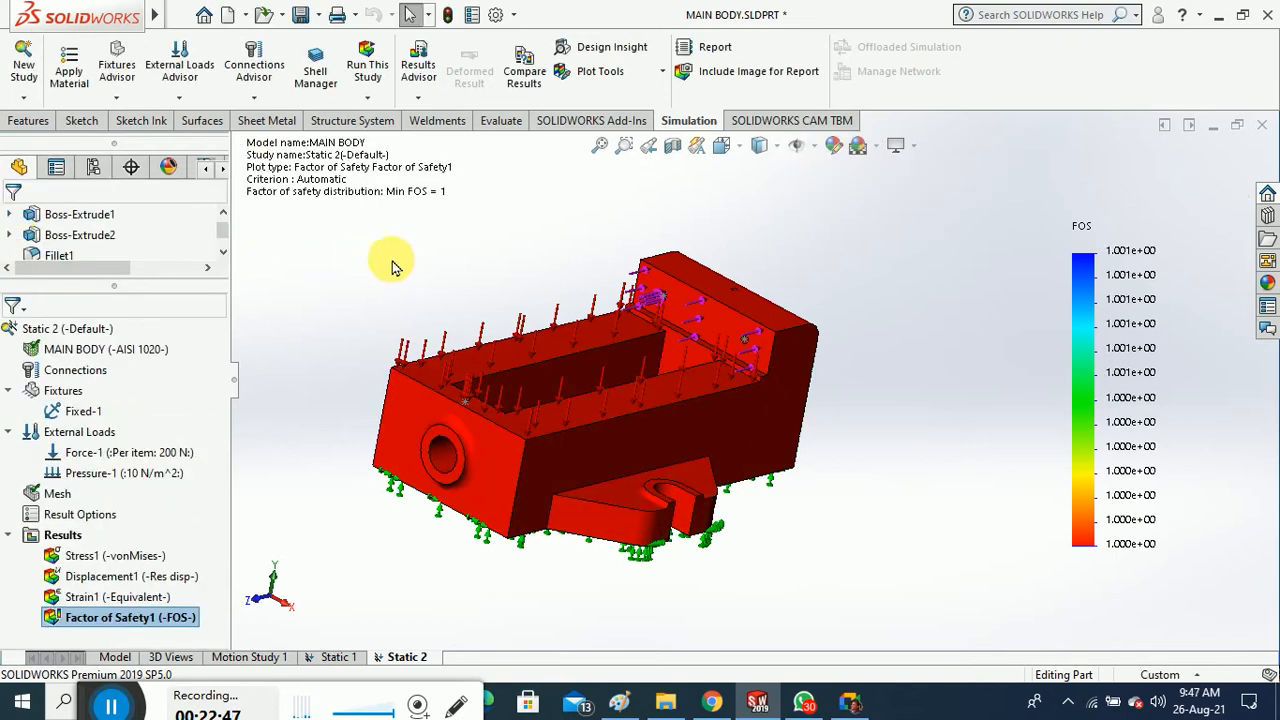
Change the Factor of Safety1 upper limit from 1 to 3, then to 5
mouse_move(312, 340)
middle_mouse_down()
mouse_move(297, 328)
mouse_move(315, 358)
mouse_move(303, 360)
middle_mouse_up()
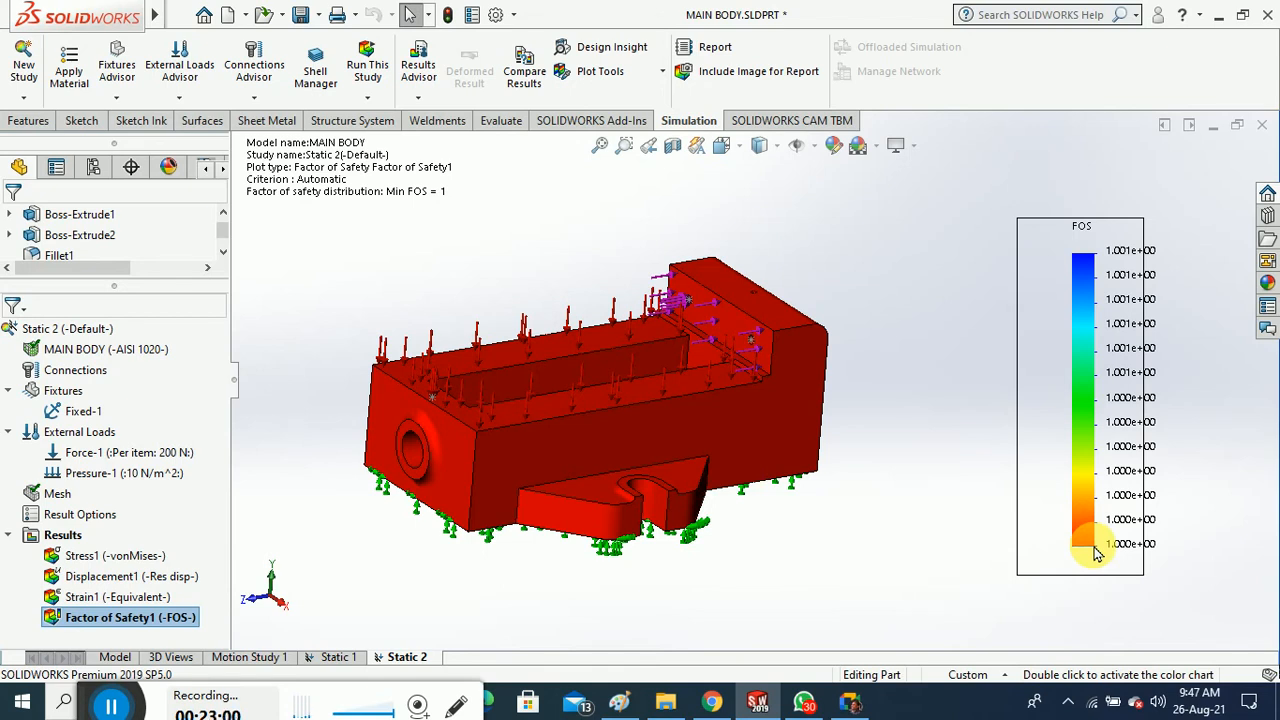
right_click(164, 616)
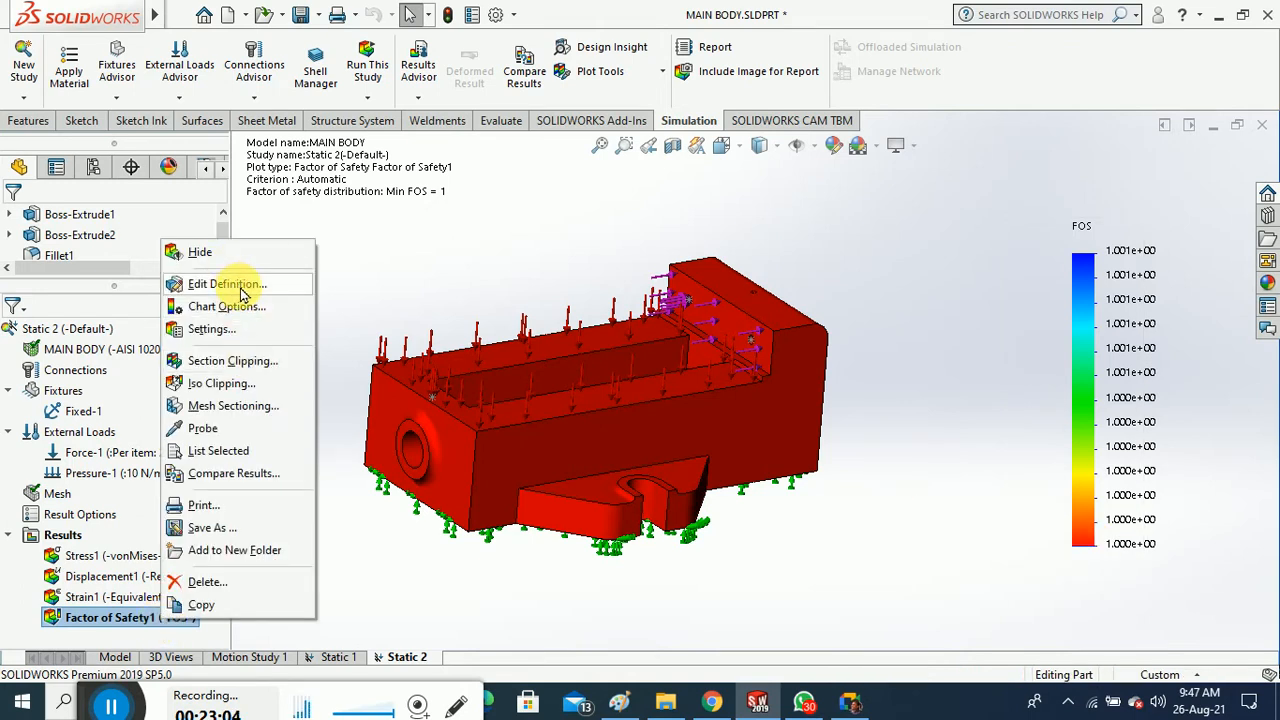
left_click(246, 285)
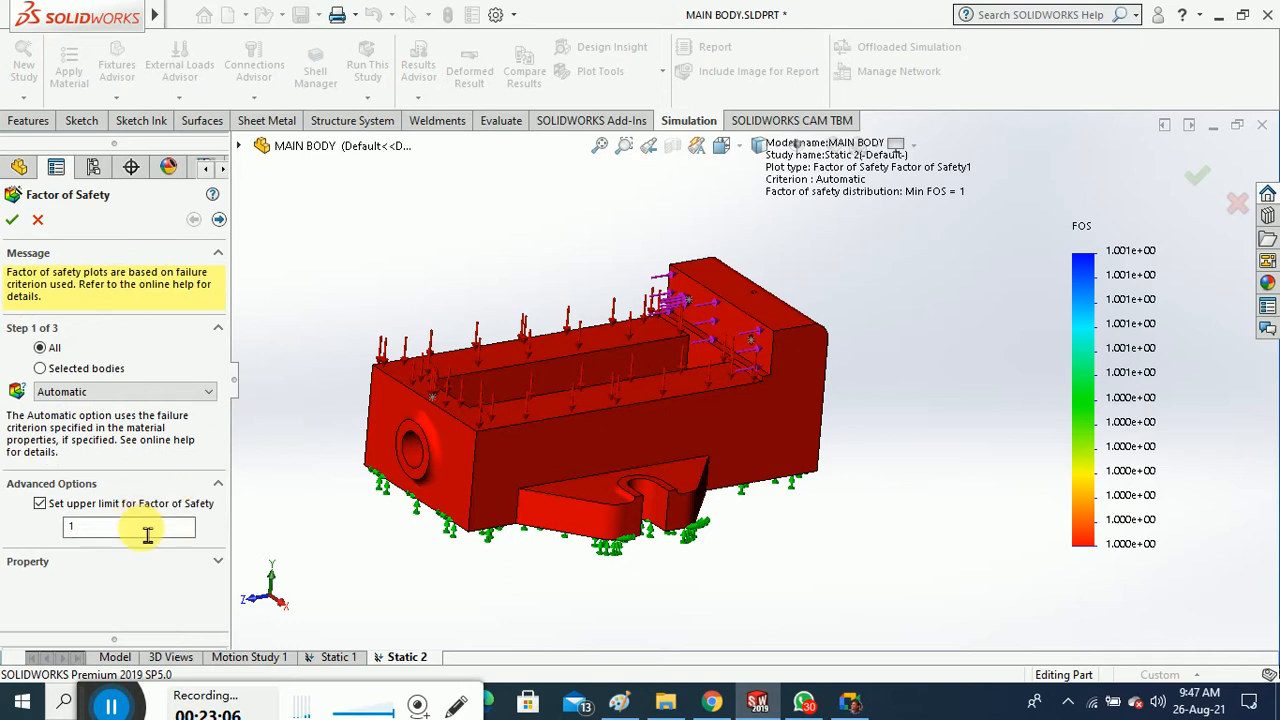
left_click_drag(147, 532, 33, 528)
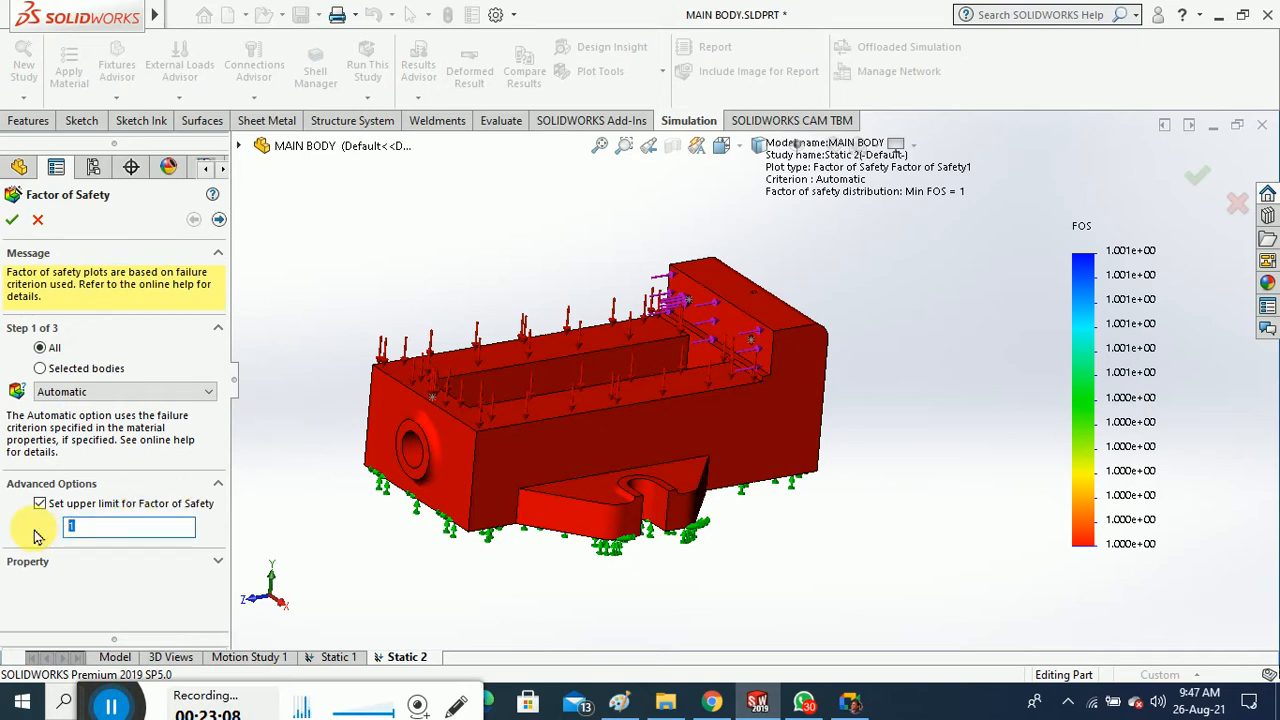
type("3")
left_click_drag(111, 533, 27, 528)
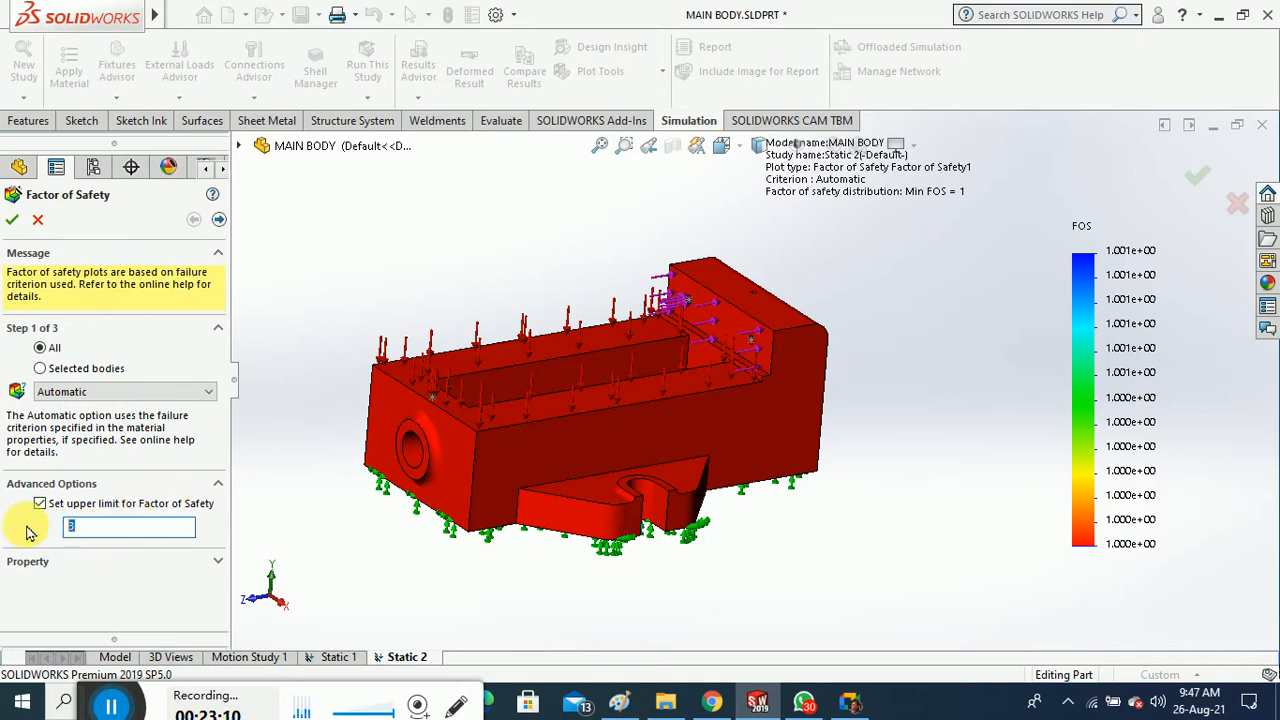
type("5")
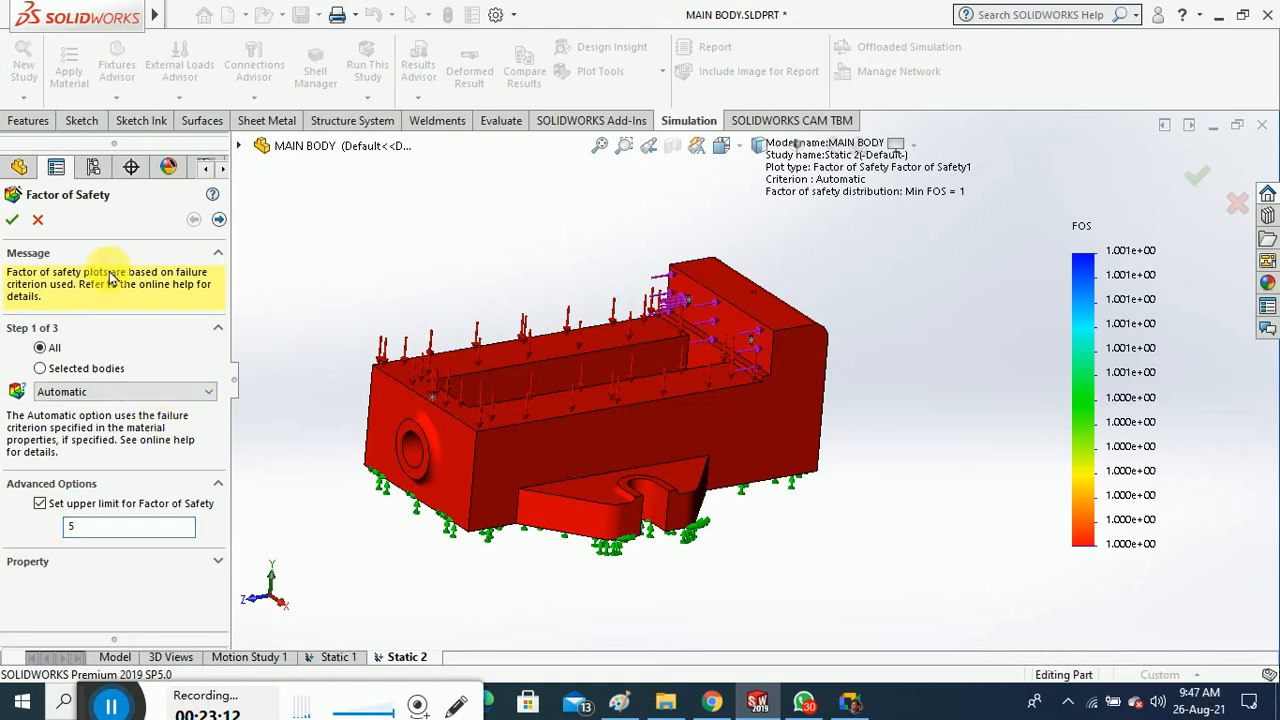
left_click(13, 226)
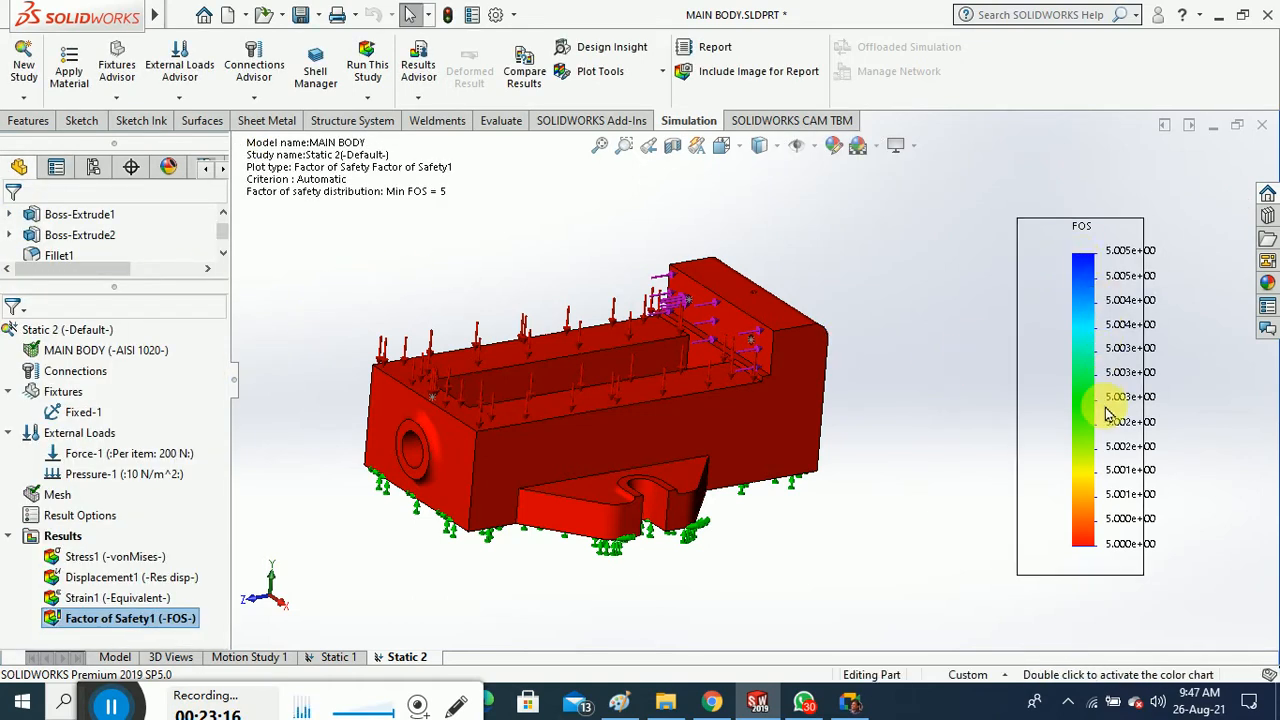
Turn off the upper limit on Factor of Safety1
right_click(177, 611)
left_click(240, 285)
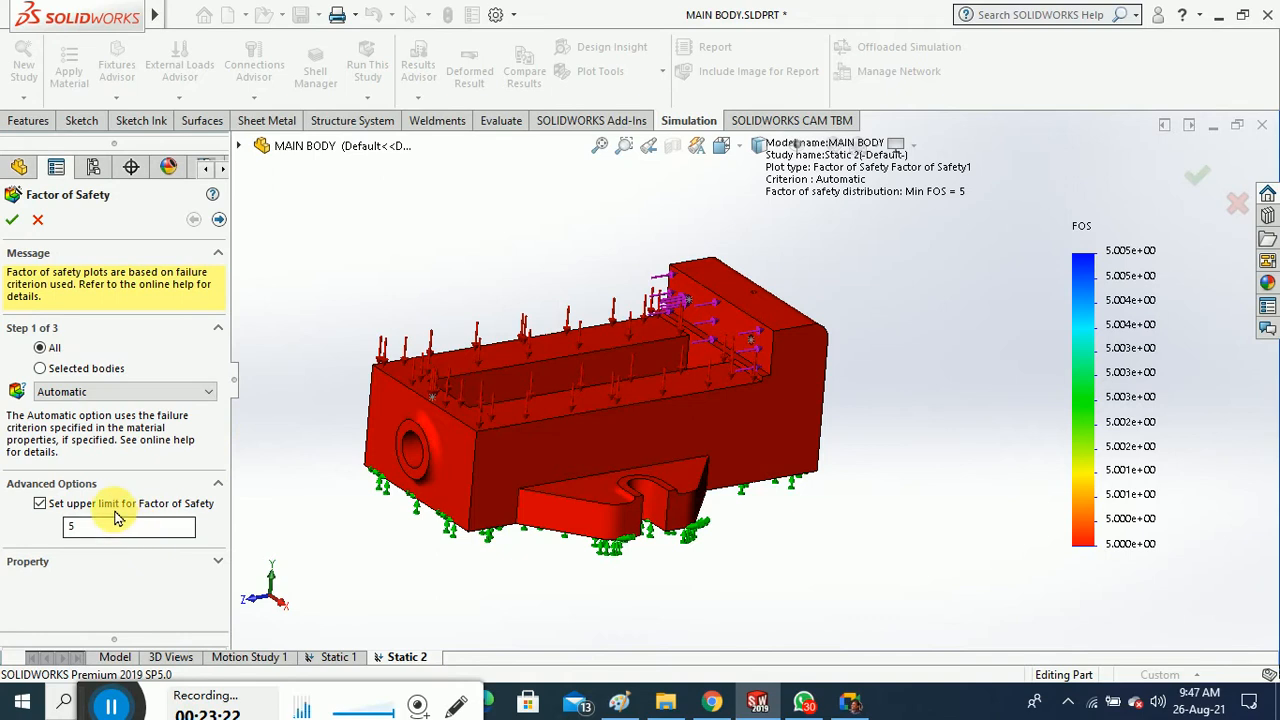
left_click(40, 503)
left_click(12, 219)
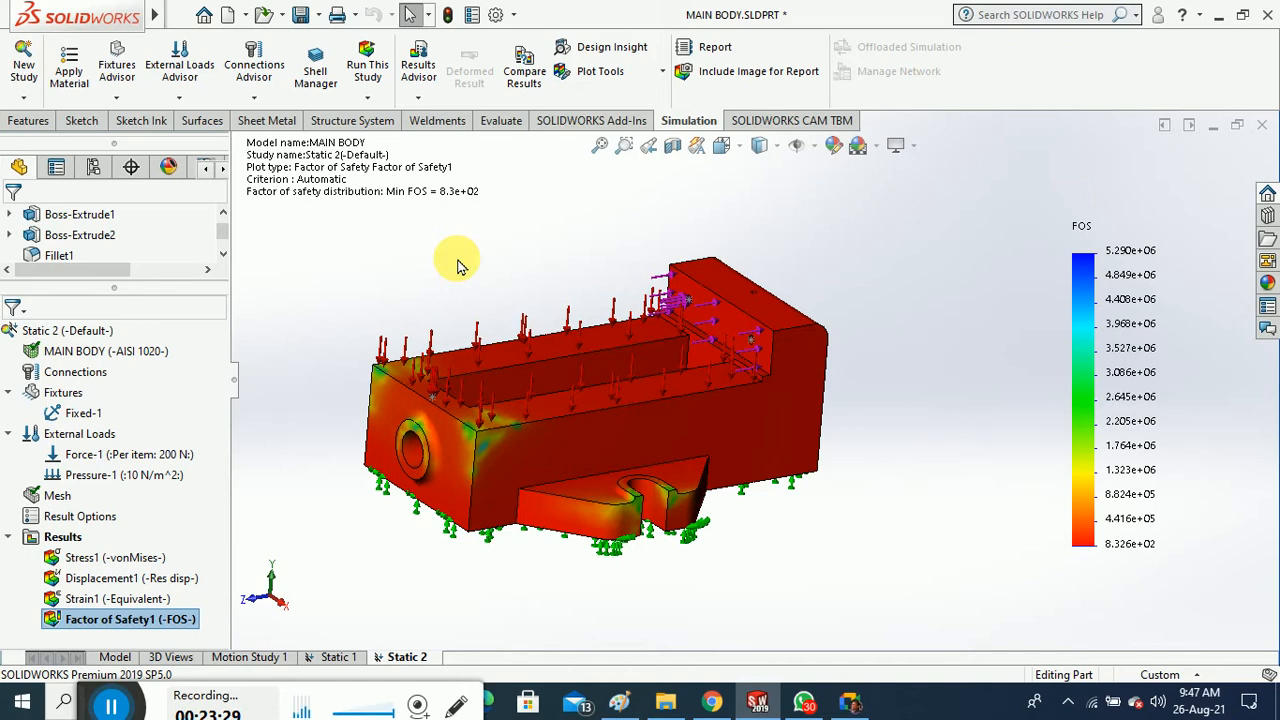
Orbit the model, check the Results folder menu, and close the MAIN BODY part
middle_click_drag(394, 246, 440, 352)
middle_click_drag(431, 318, 391, 278)
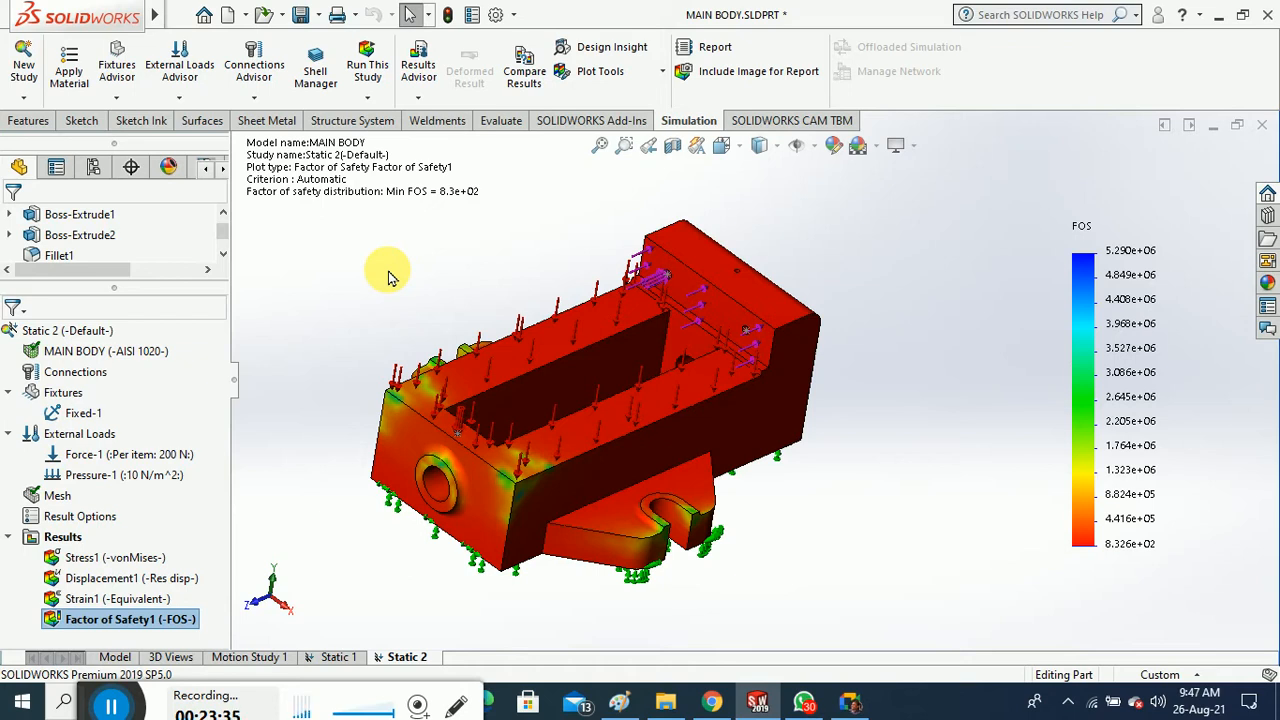
right_click(62, 537)
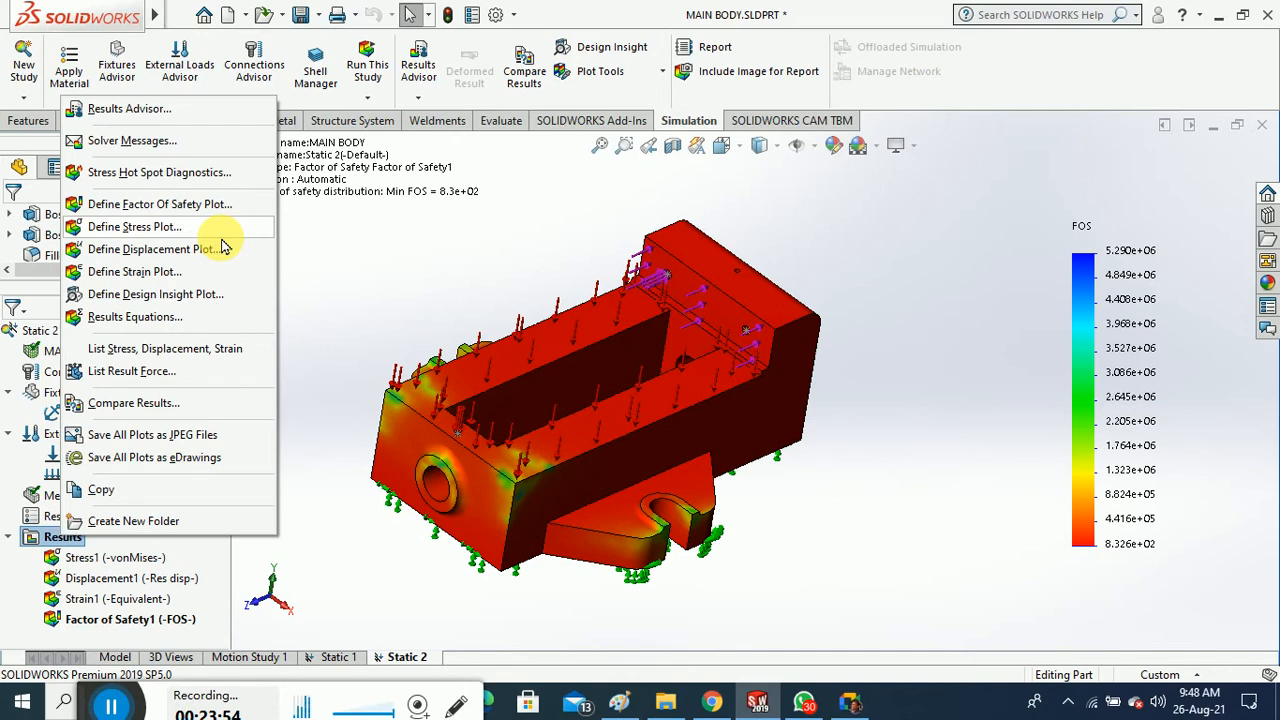
left_click(561, 207)
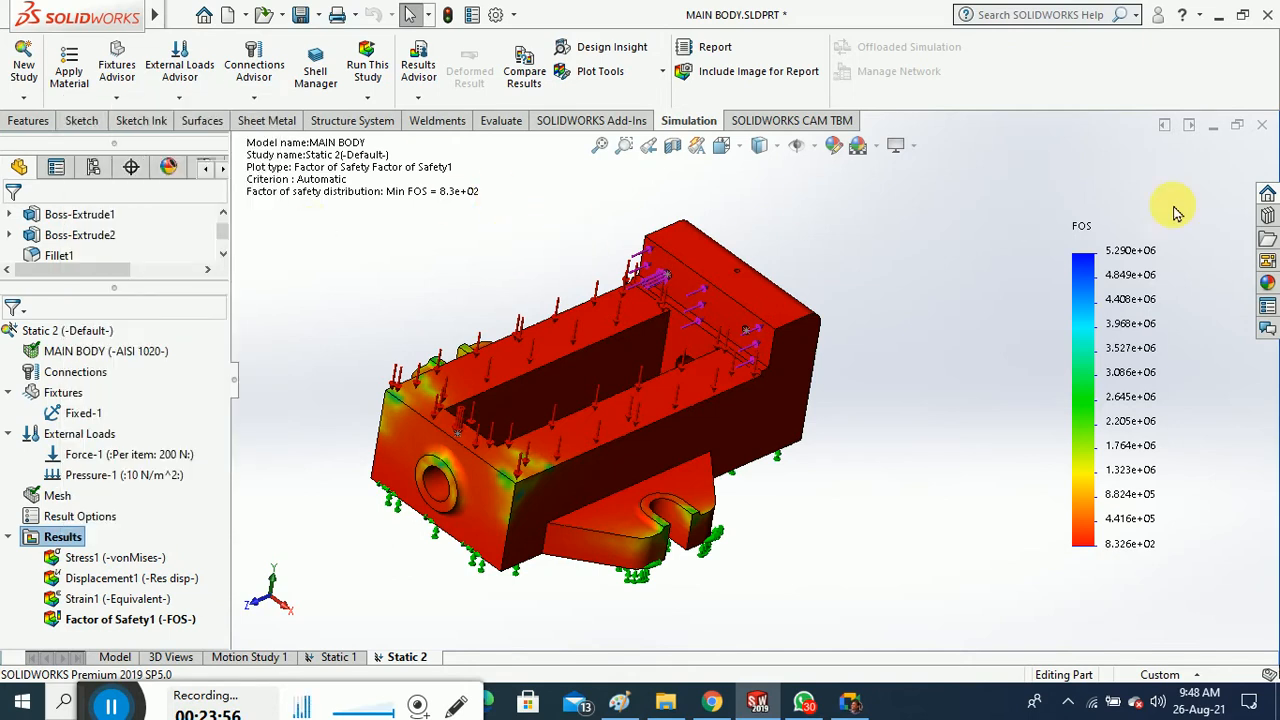
left_click(1262, 126)
Discard MAIN BODY changes, open and rebuild FULL ASSEMBLY from Recent Documents, and expand its Mates
left_click(623, 391)
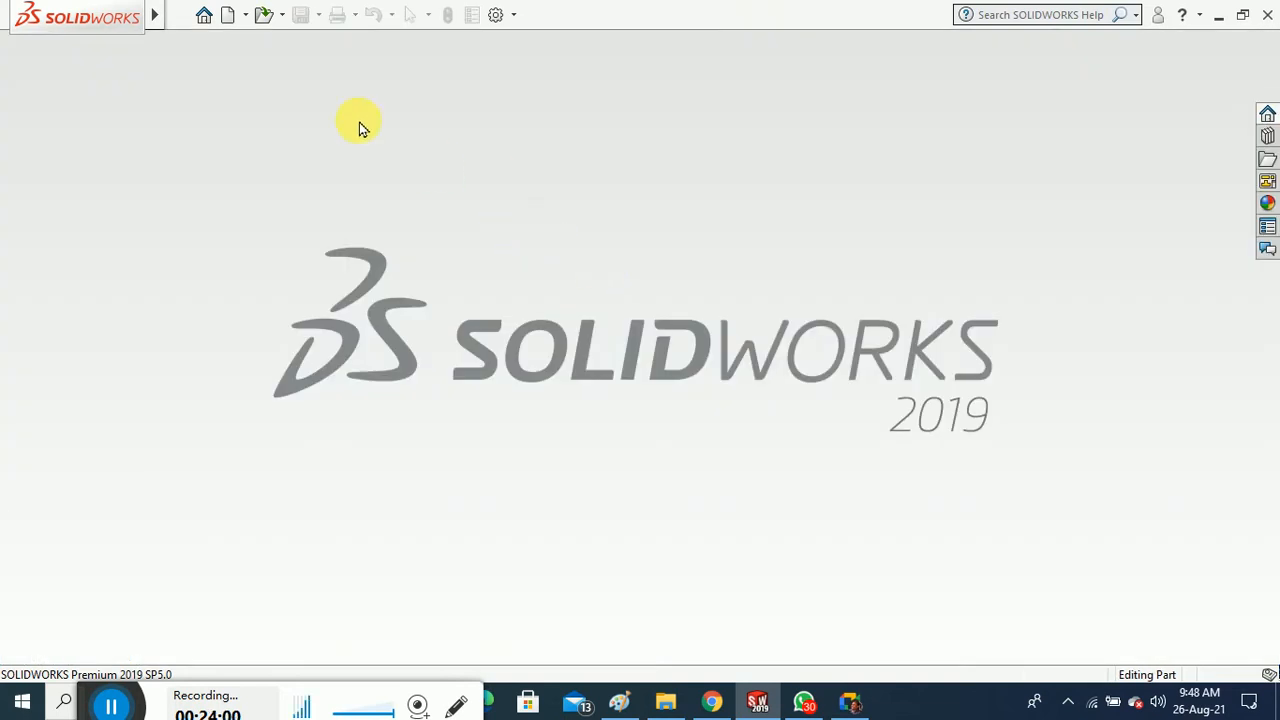
left_click(203, 19)
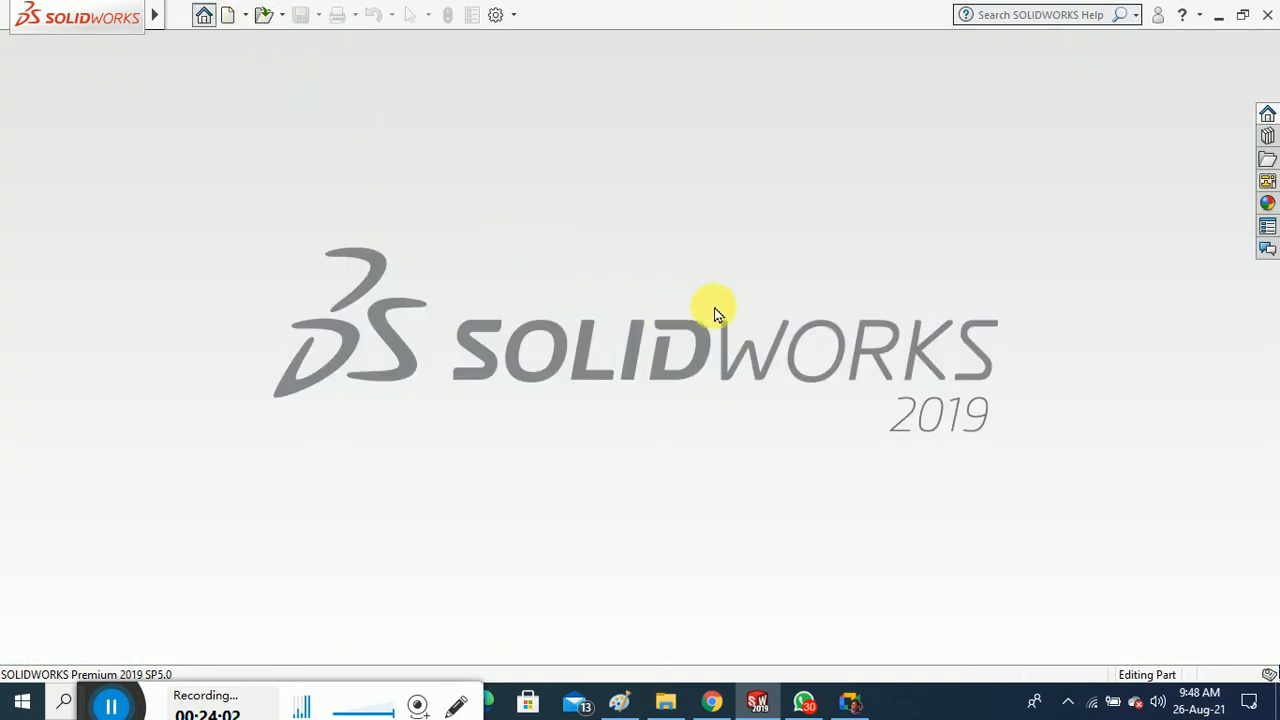
left_click_drag(357, 386, 734, 390)
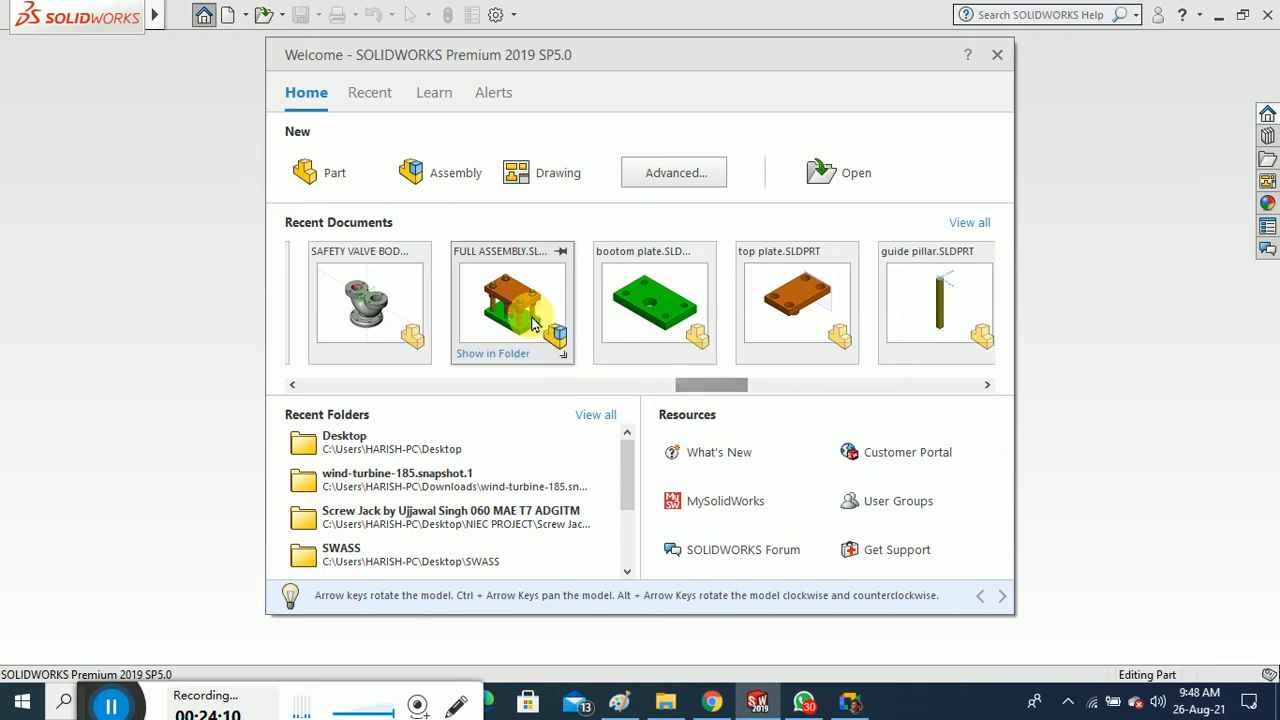
left_click(590, 322)
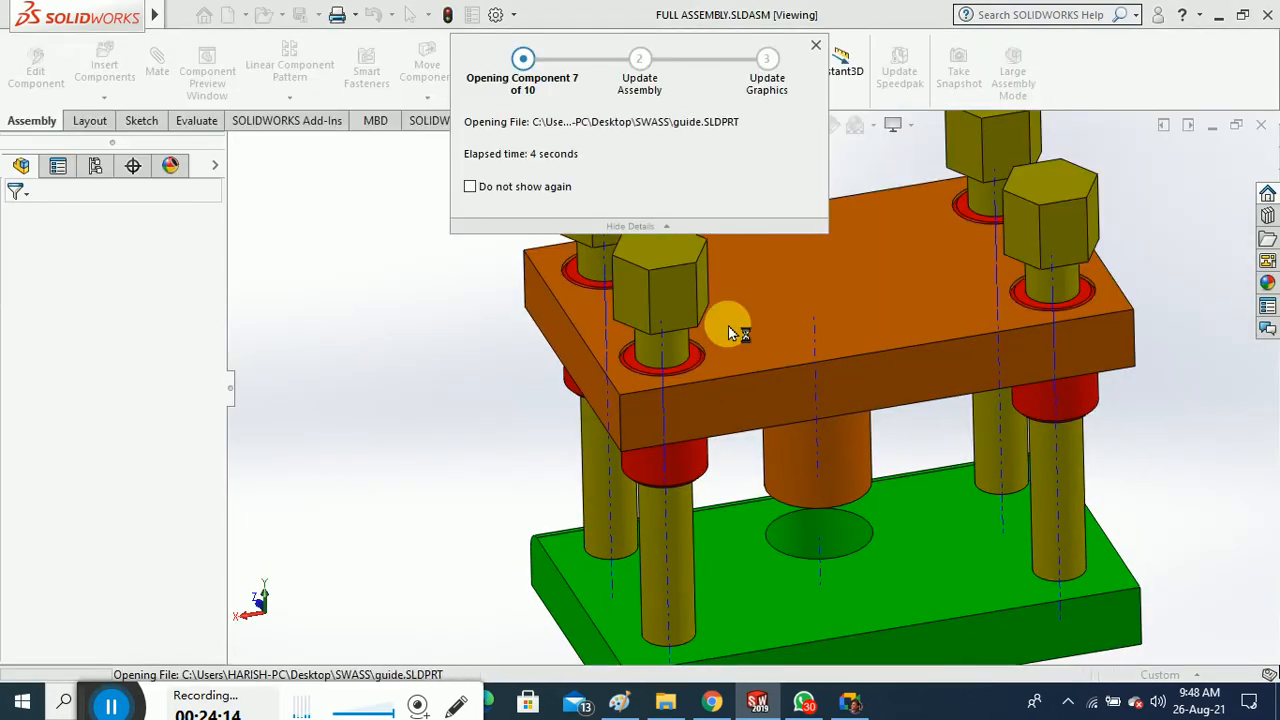
left_click(670, 370)
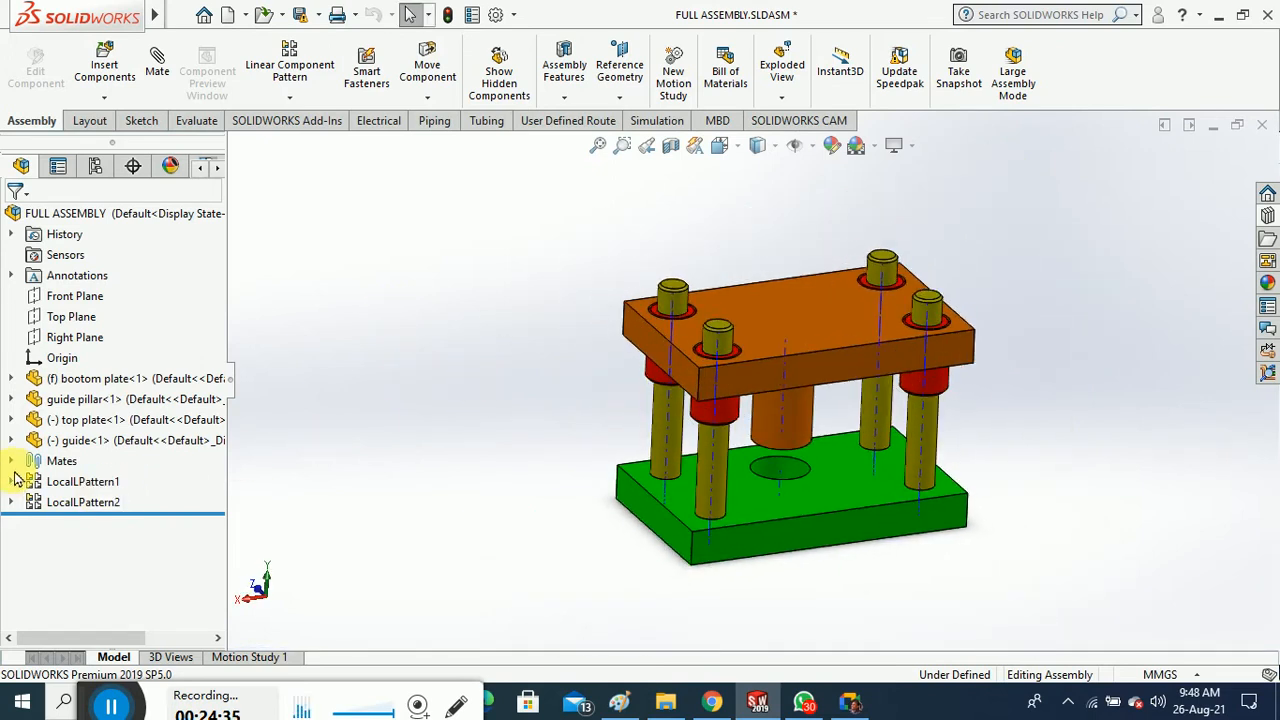
left_click(11, 461)
Collapse the Mates folder and create a Static-type study keeping the default name Static 1
left_click(11, 461)
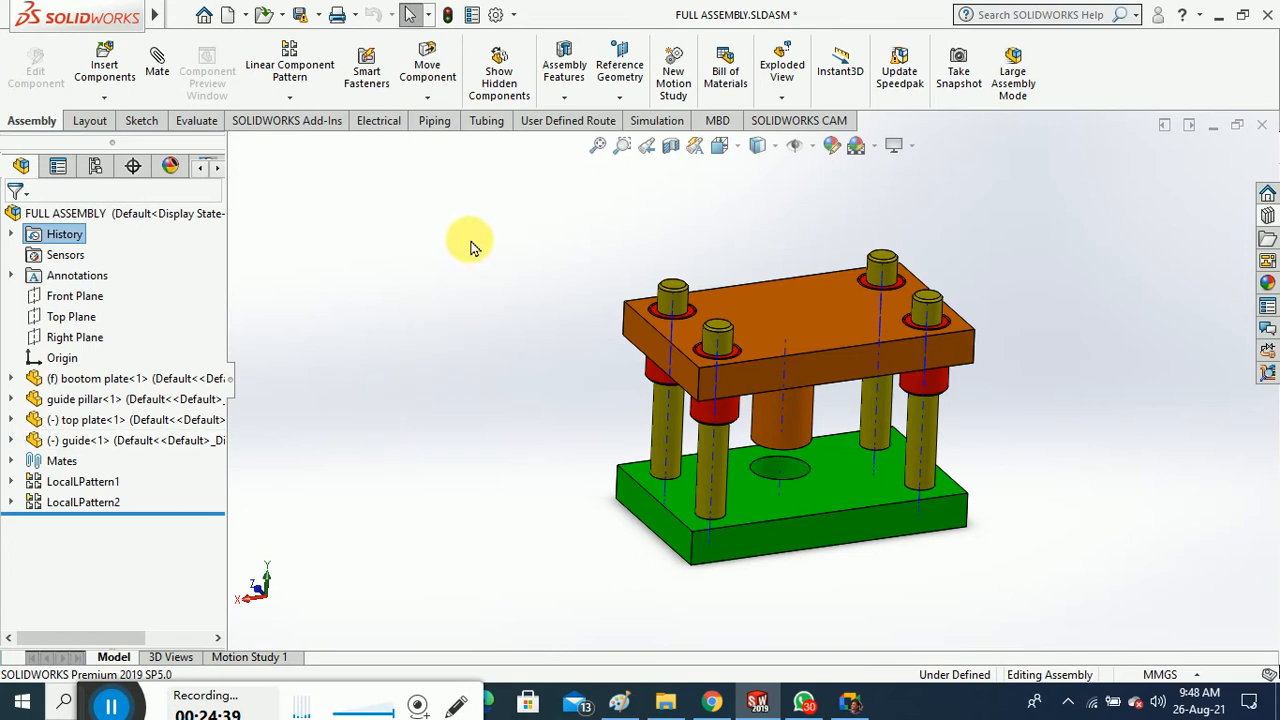
left_click(652, 122)
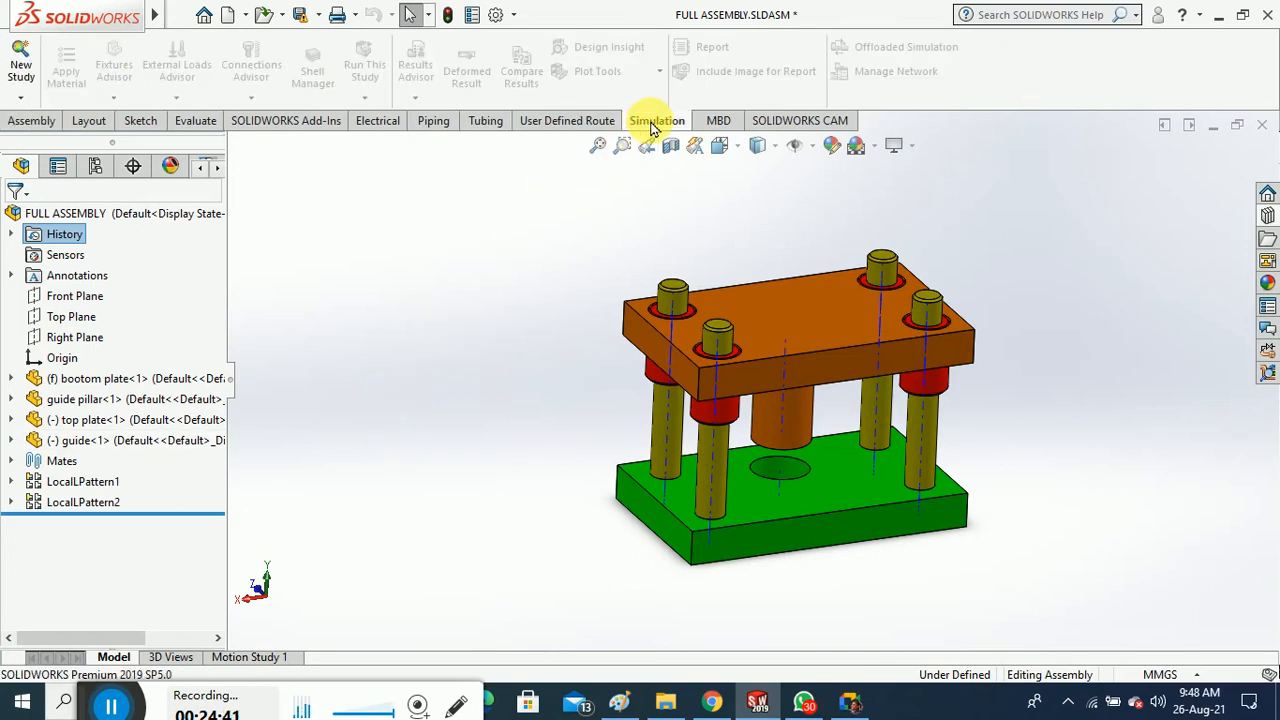
left_click(33, 99)
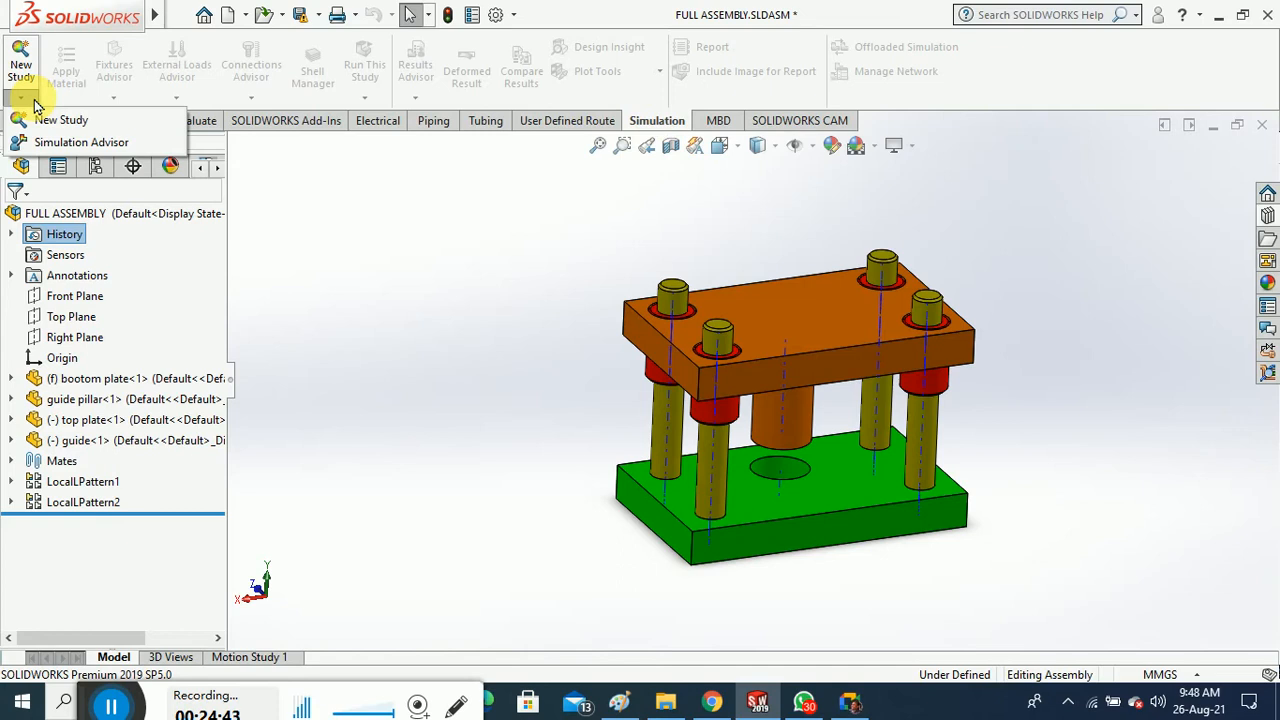
left_click(45, 120)
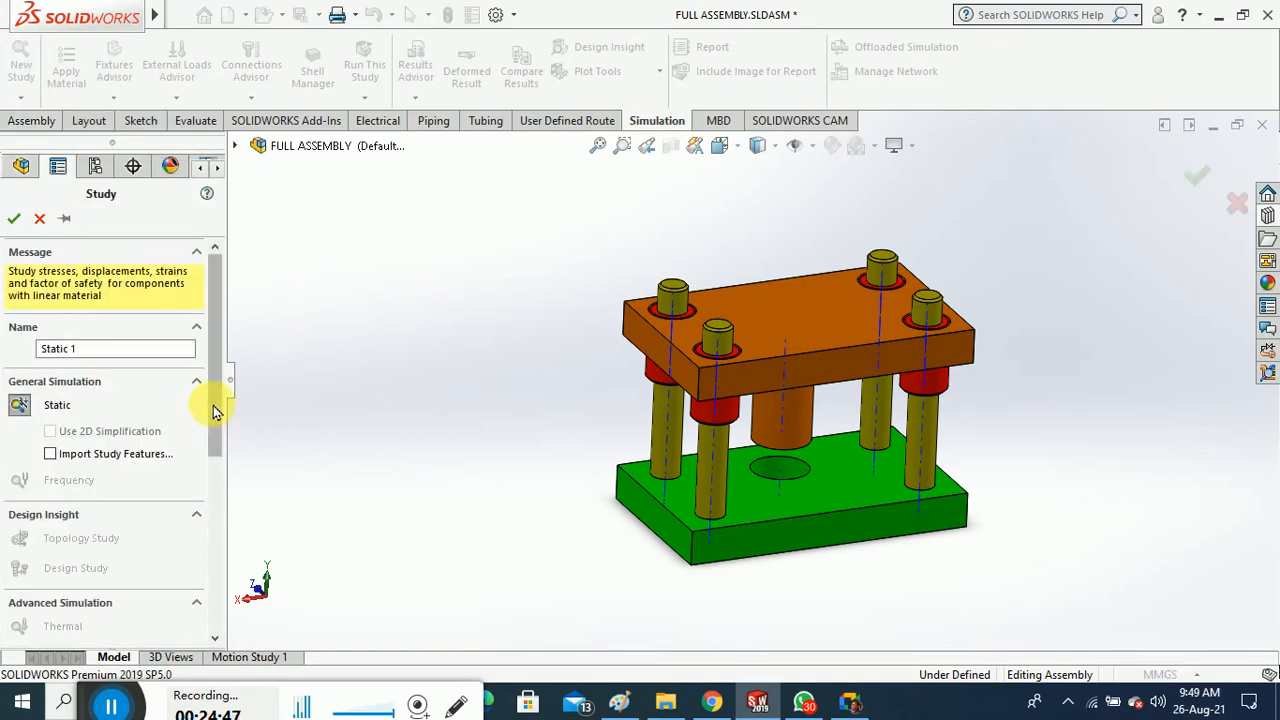
left_click_drag(214, 410, 220, 534)
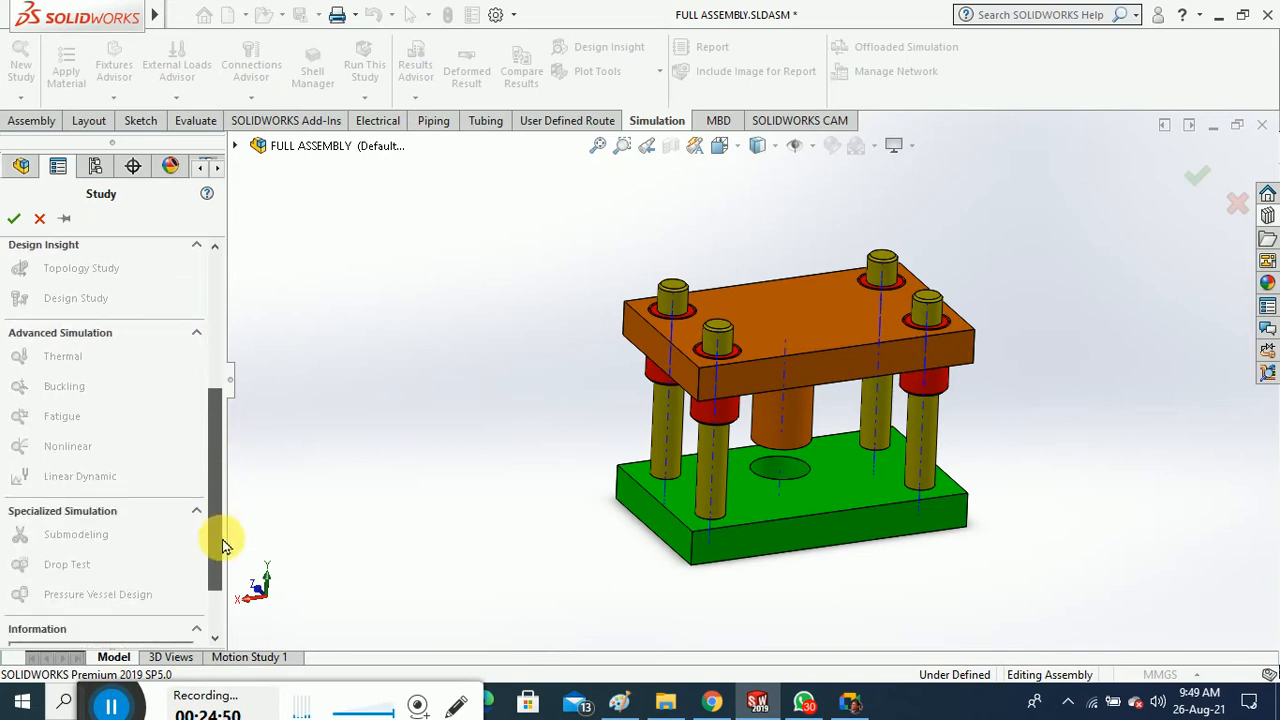
left_click_drag(222, 465, 214, 329)
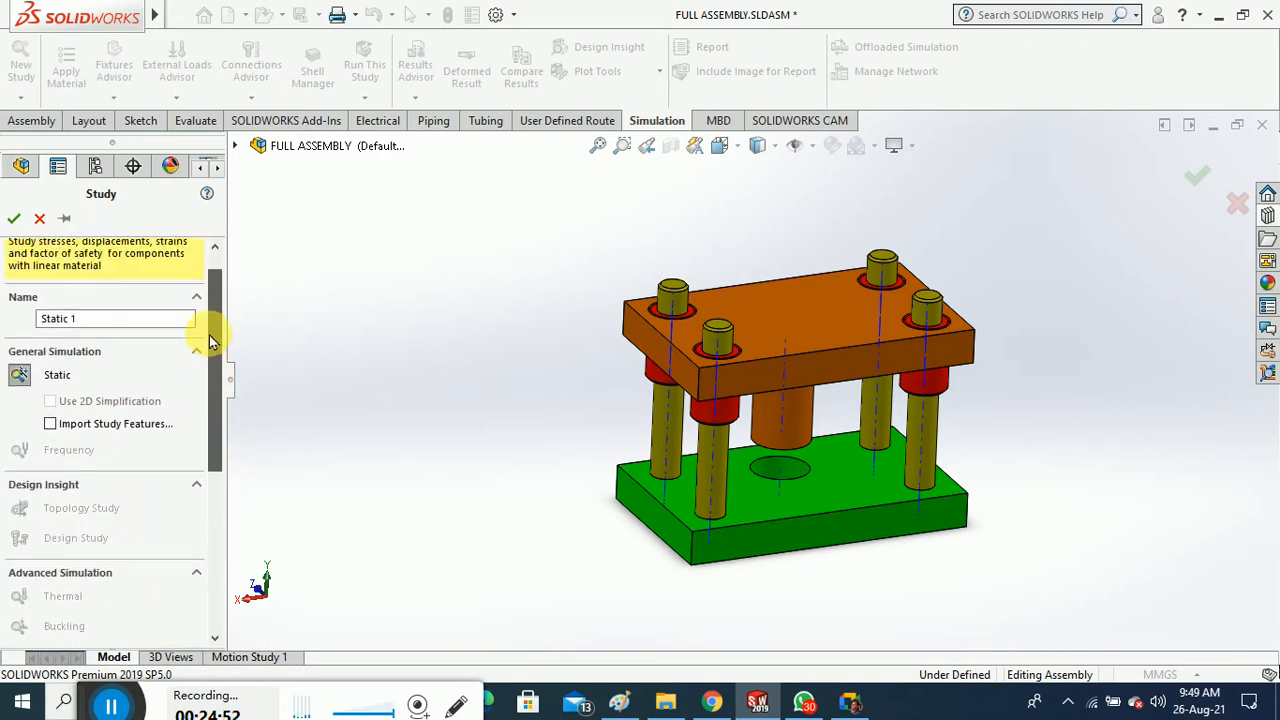
left_click(12, 219)
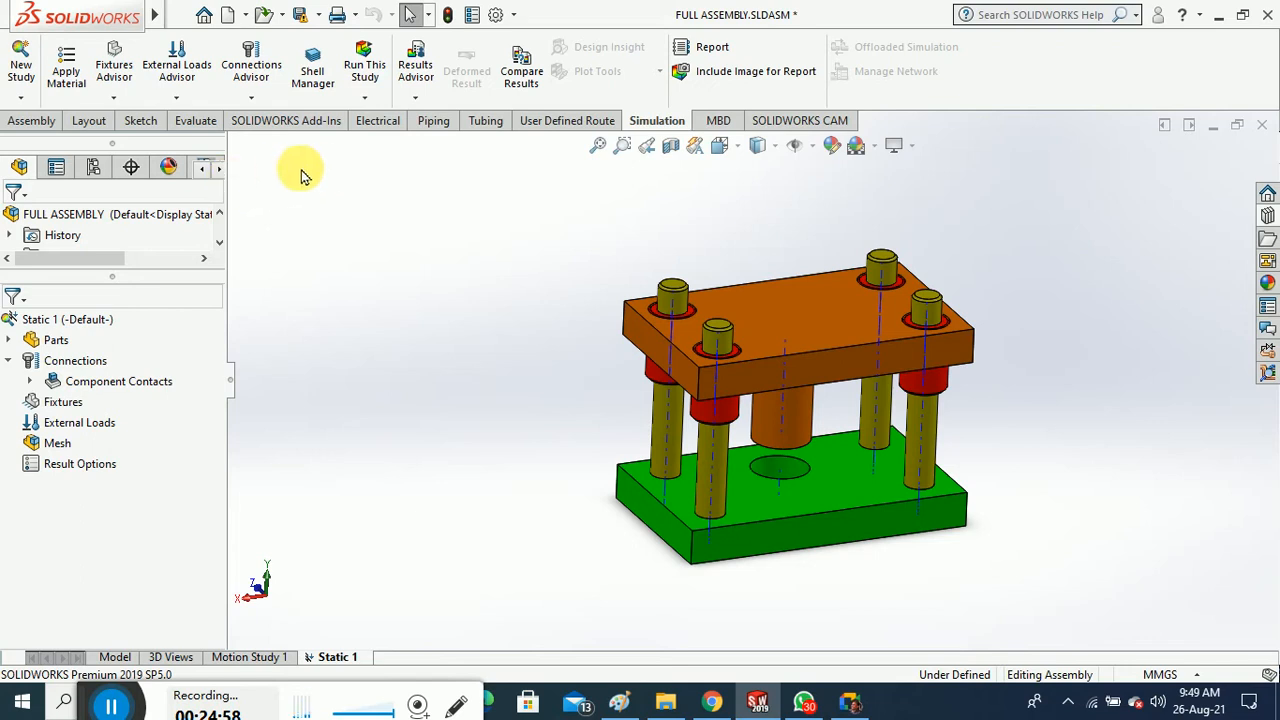
Apply Alloy Steel from the material library to all parts of the assembly
left_click(66, 70)
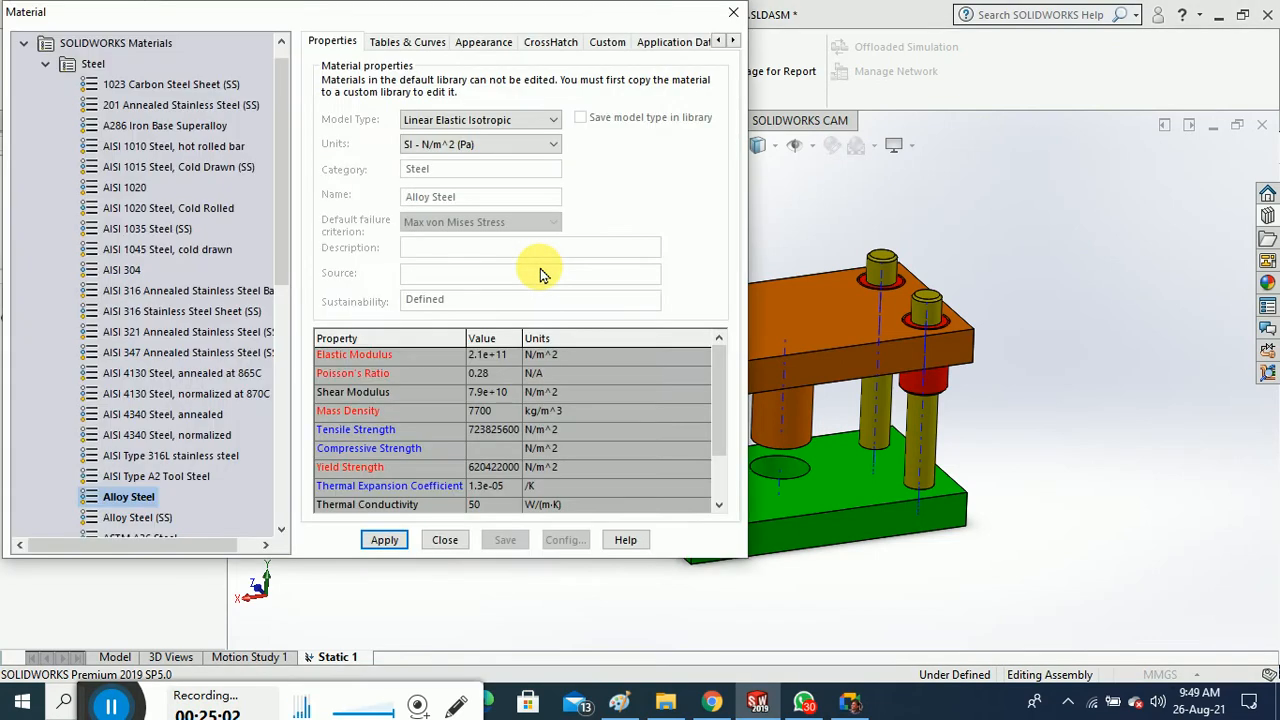
mouse_move(551, 15)
left_mouse_down()
mouse_move(409, 38)
mouse_move(558, 34)
left_mouse_up()
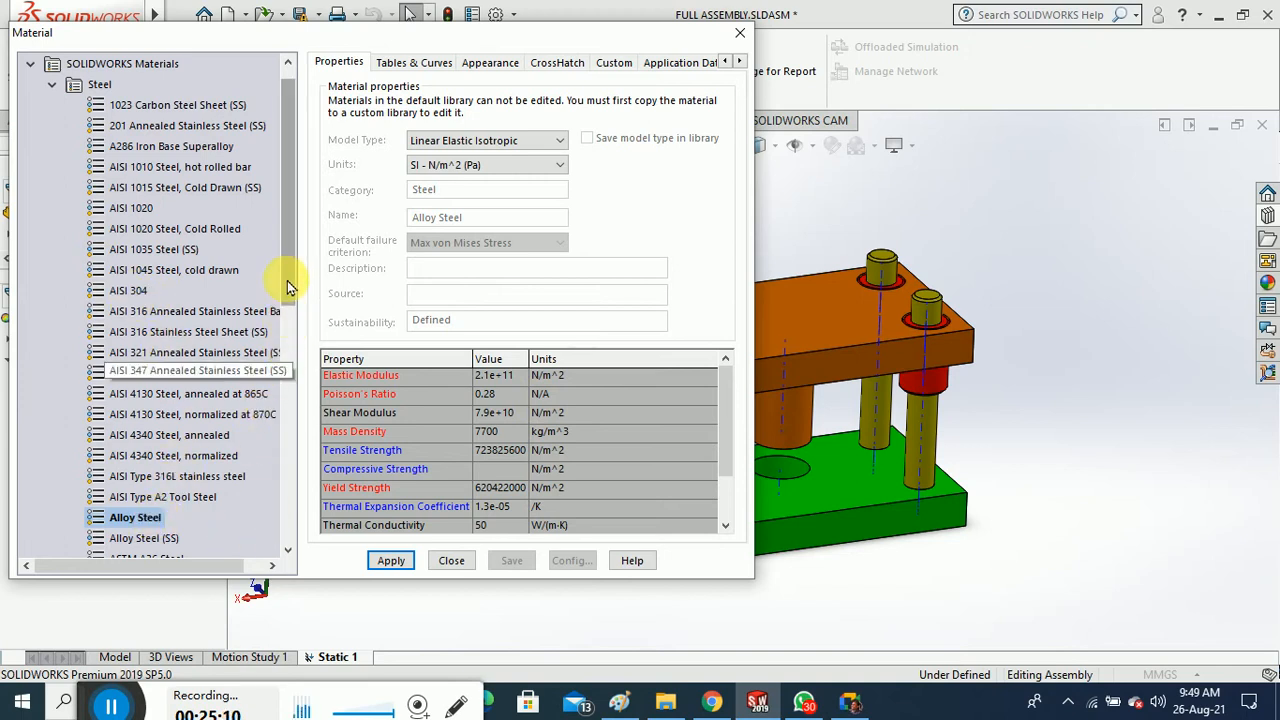
left_click_drag(286, 257, 294, 397)
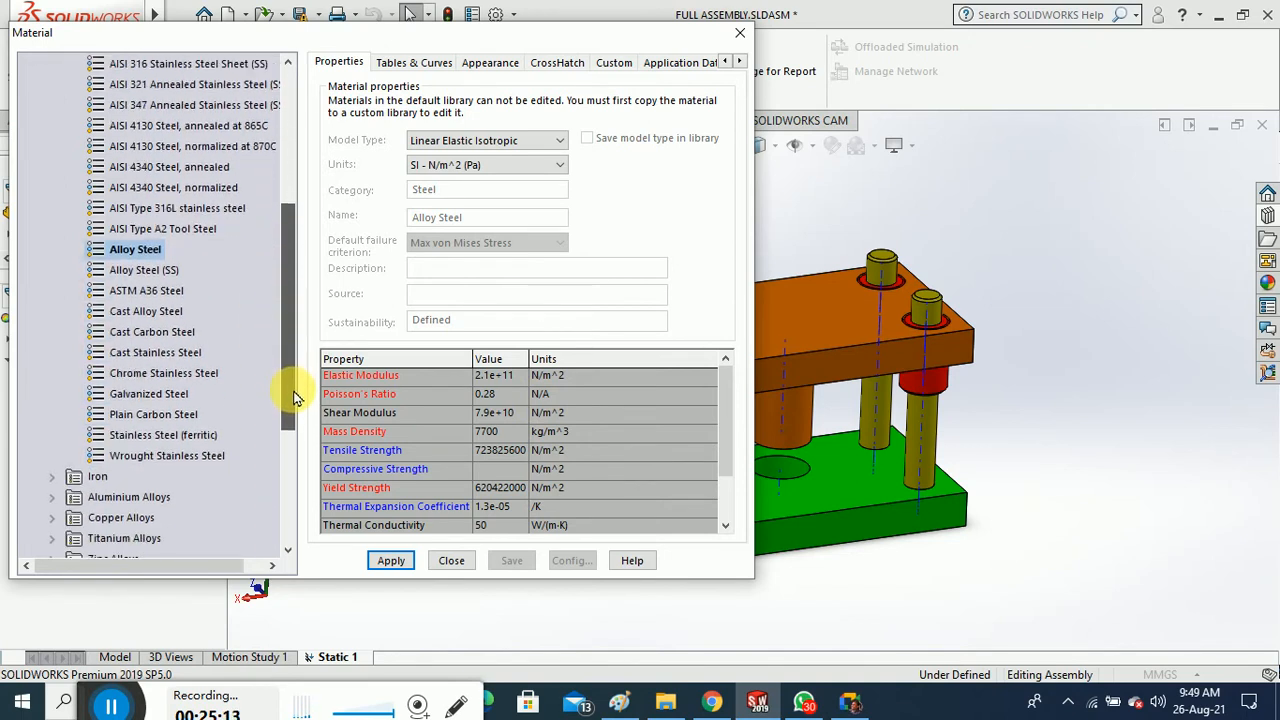
left_click(404, 563)
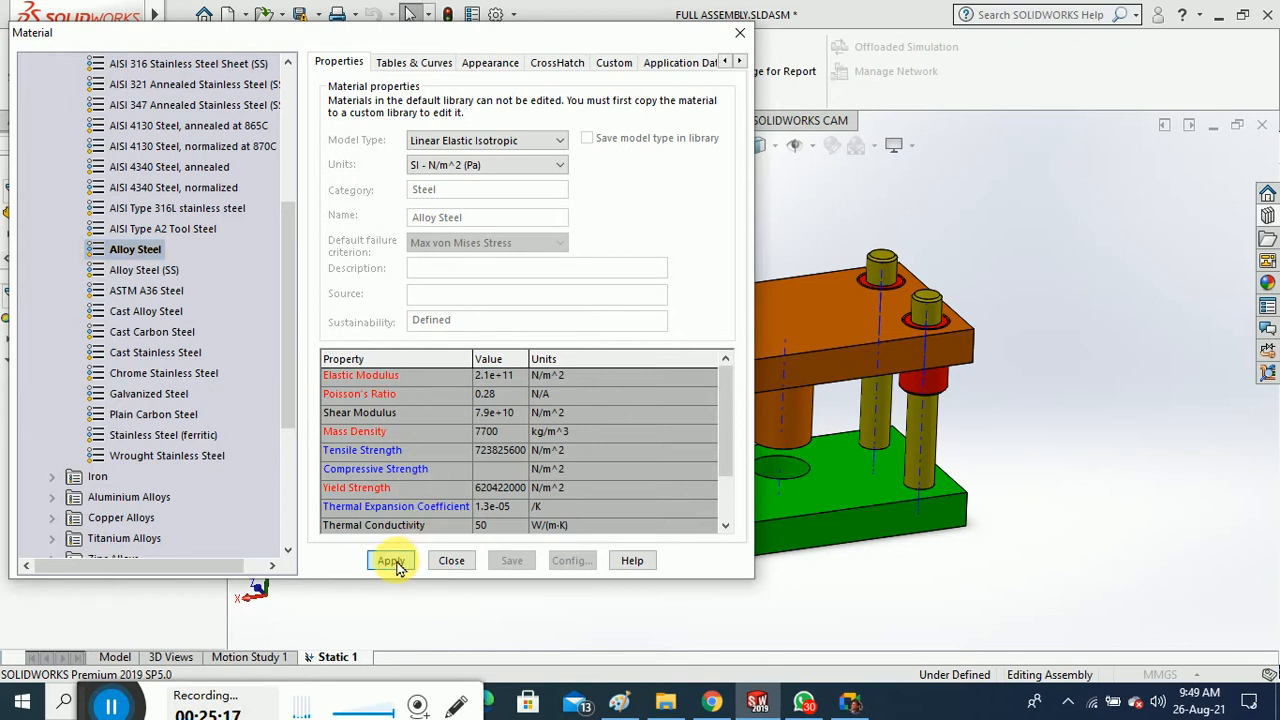
left_click(451, 560)
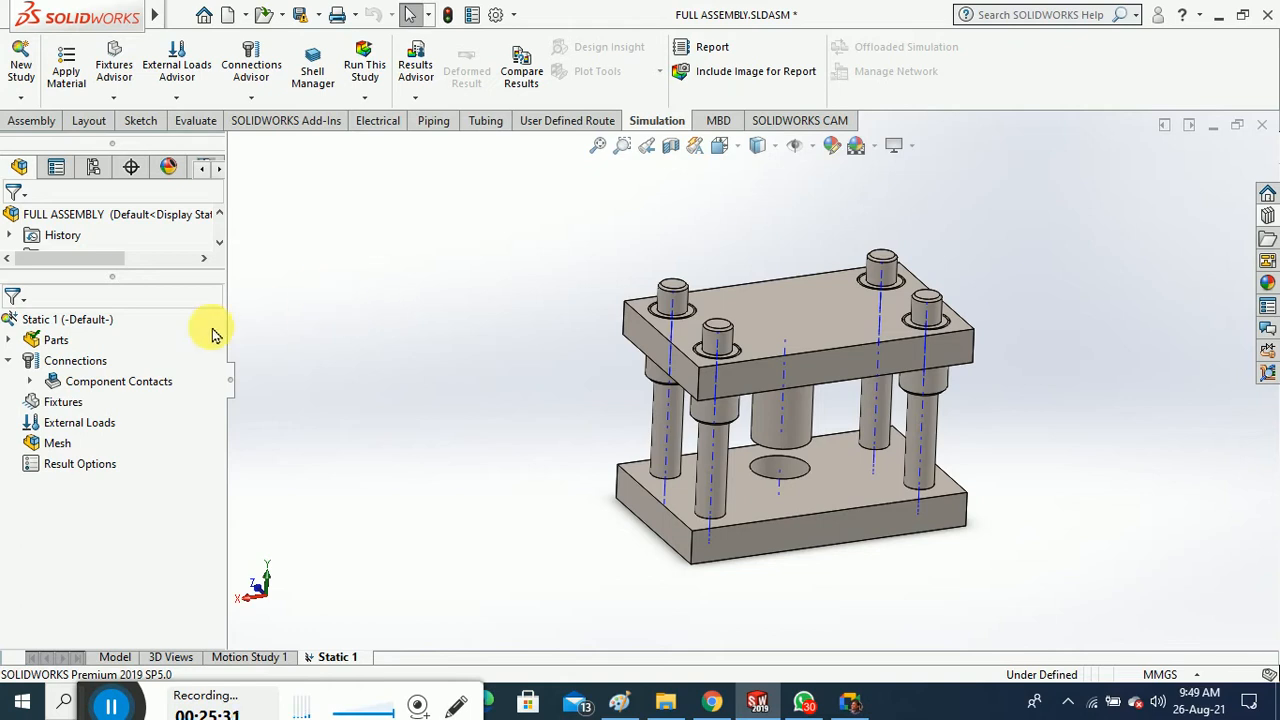
Expand the study's Parts list and open Apply/Edit Material for bootom plate-1
left_click(10, 343)
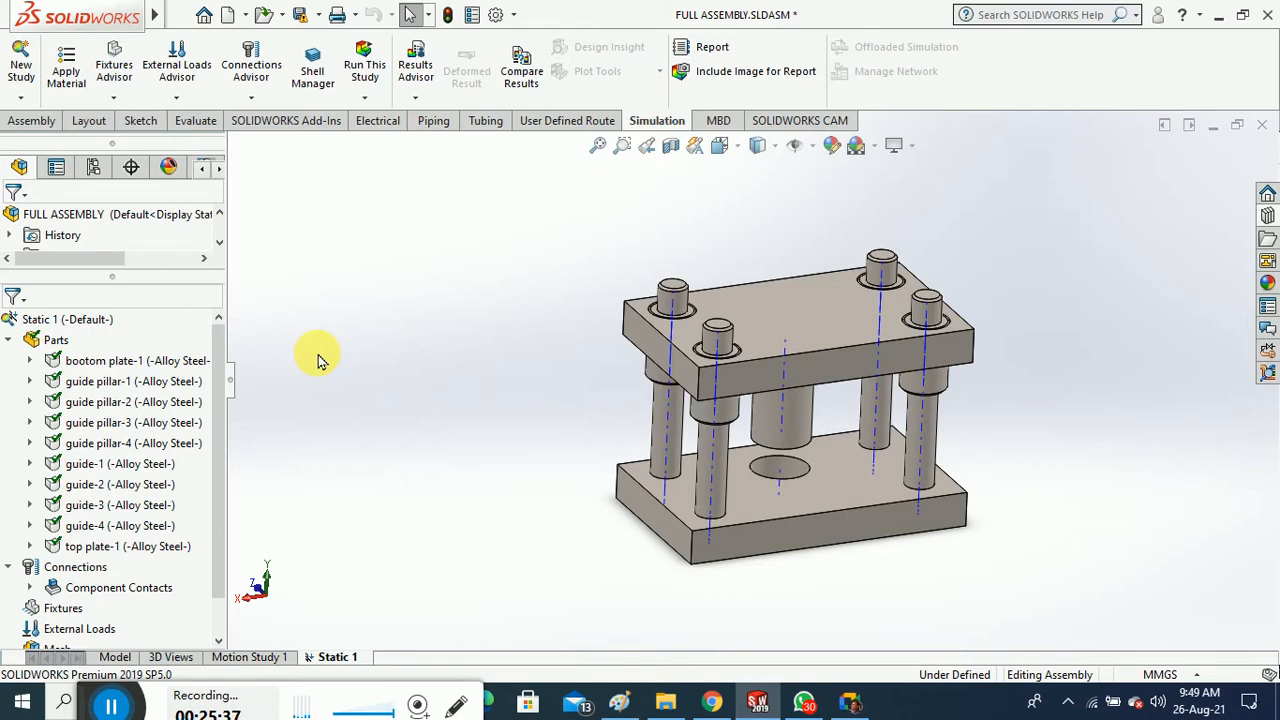
left_click(140, 362)
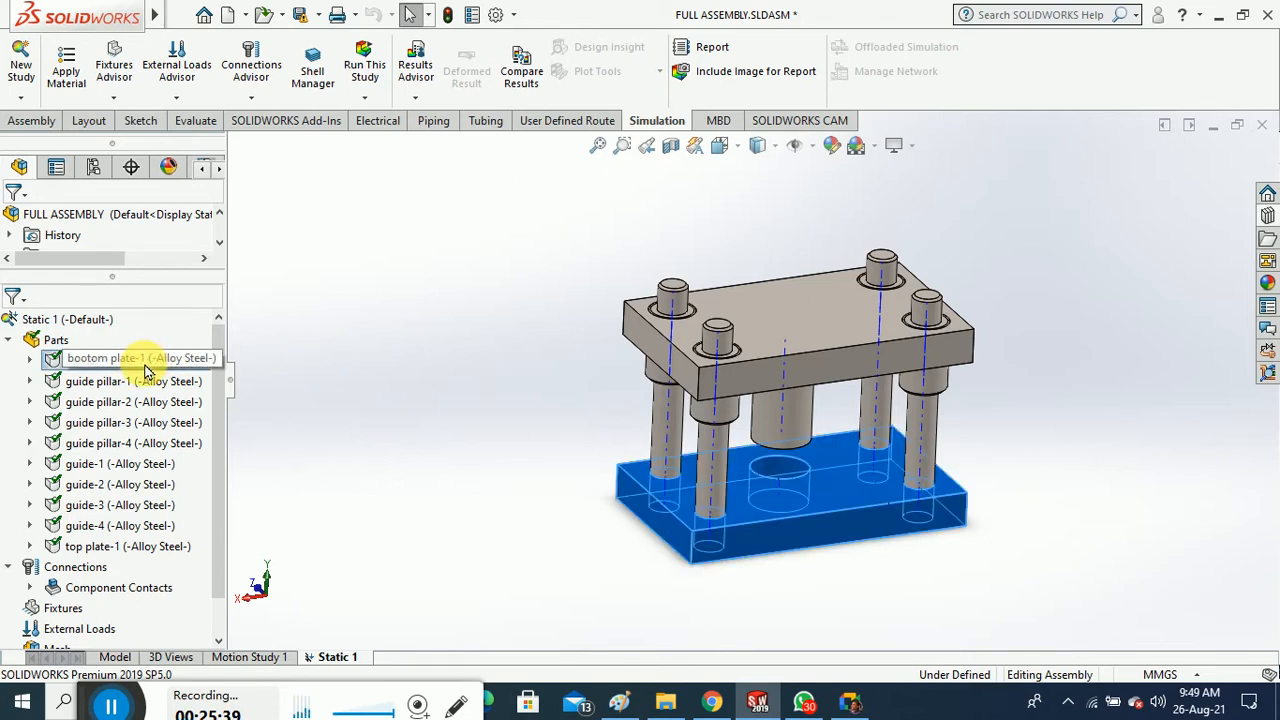
right_click(145, 368)
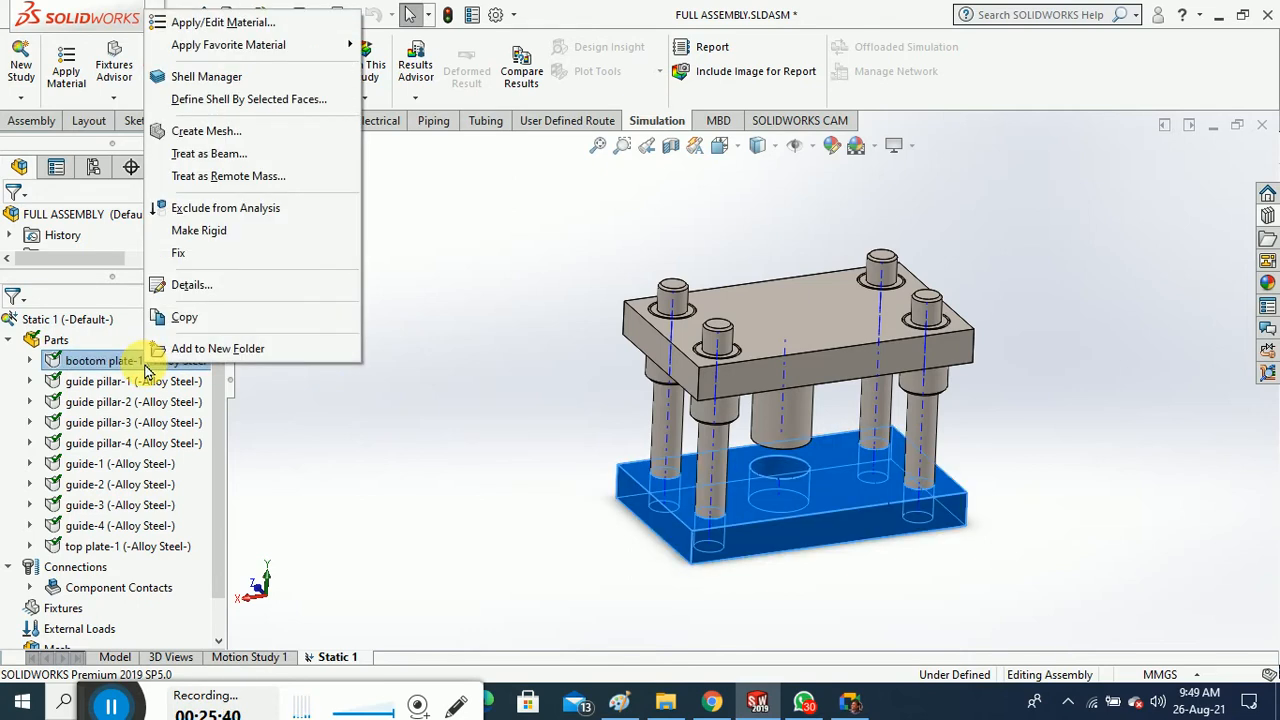
left_click(257, 22)
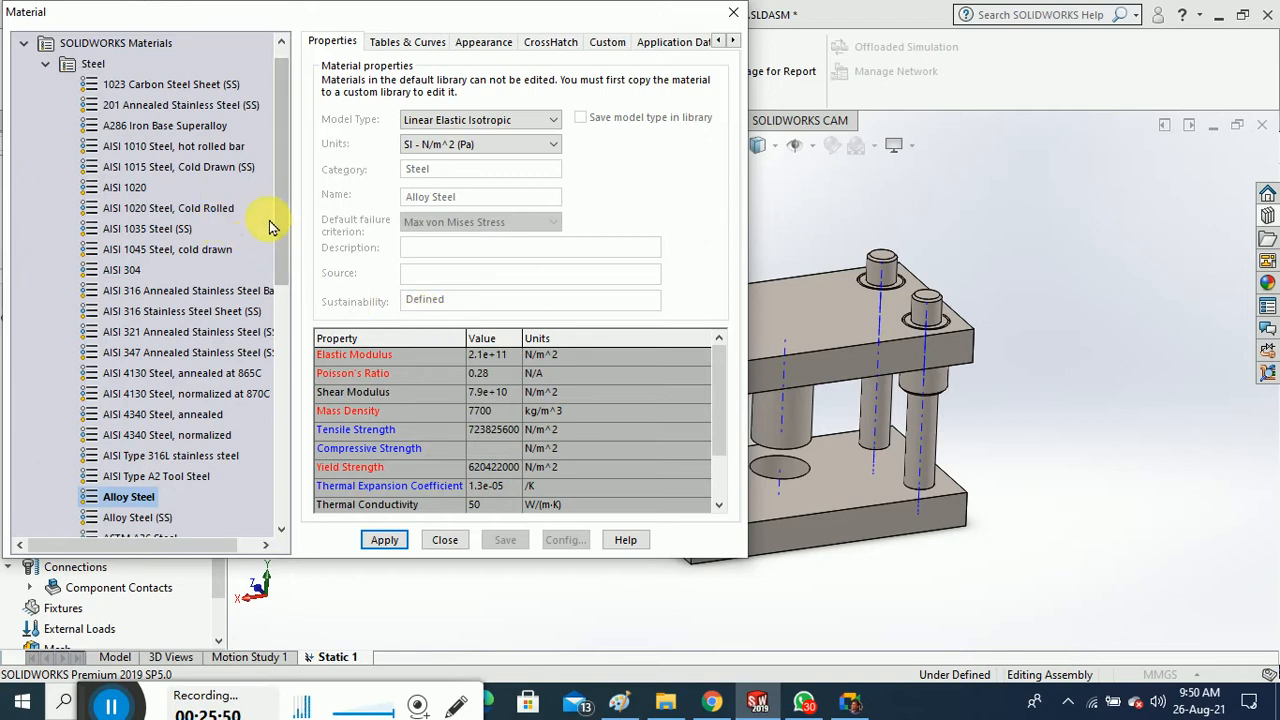
Assign Ductile Iron from the Iron category to the bottom plate
scroll(285, 232, "down", 1)
left_click_drag(285, 232, 295, 377)
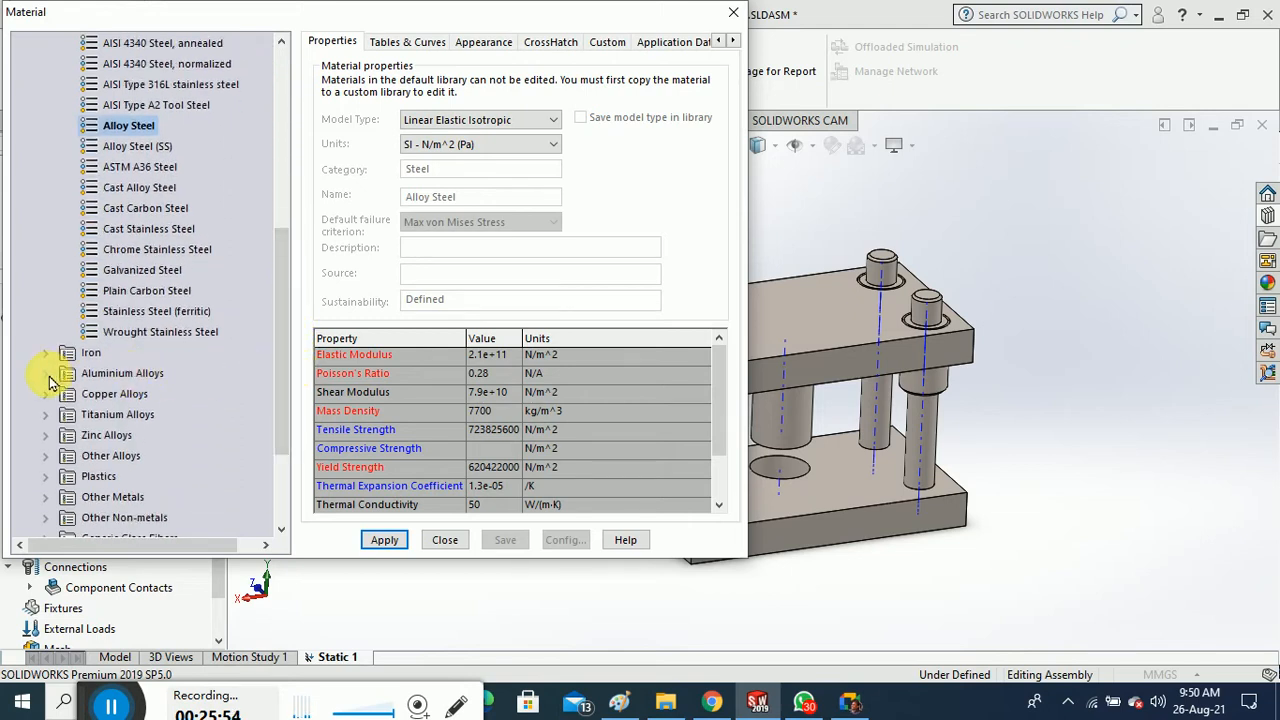
scroll(281, 380, "up", 1)
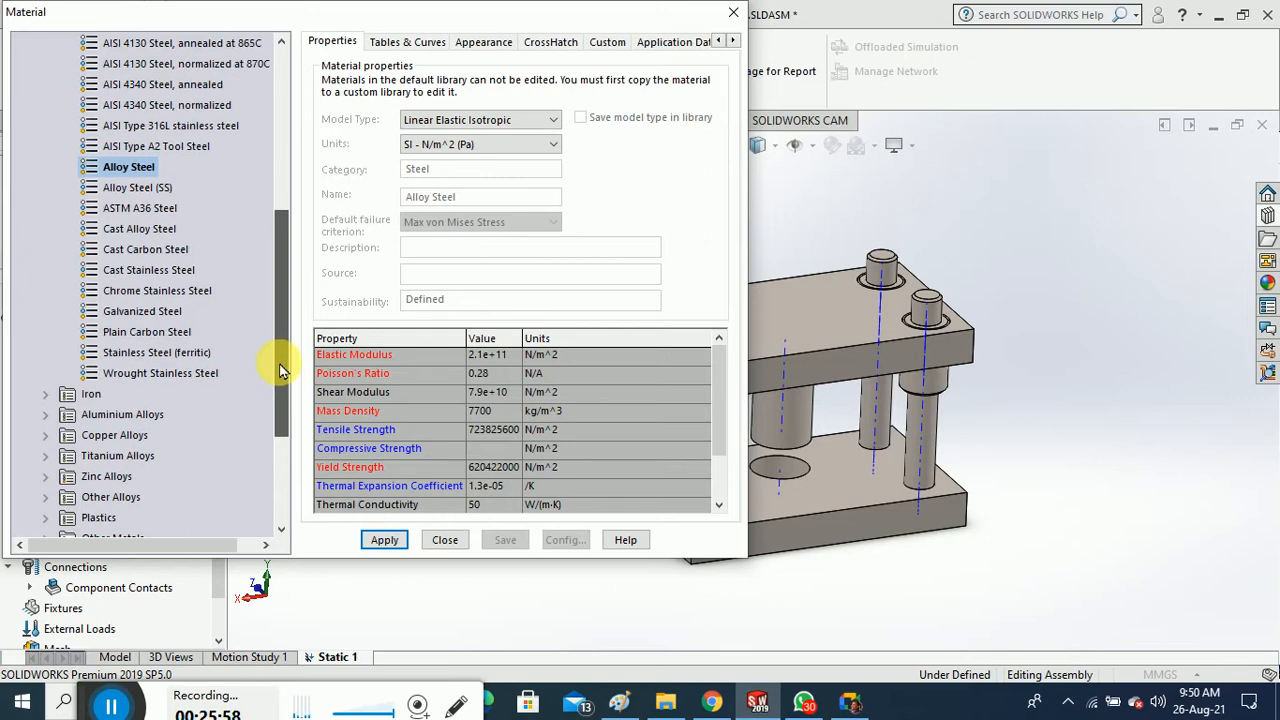
scroll(279, 360, "up", 1)
mouse_move(279, 358)
left_mouse_down()
mouse_move(290, 276)
mouse_move(285, 370)
left_mouse_up()
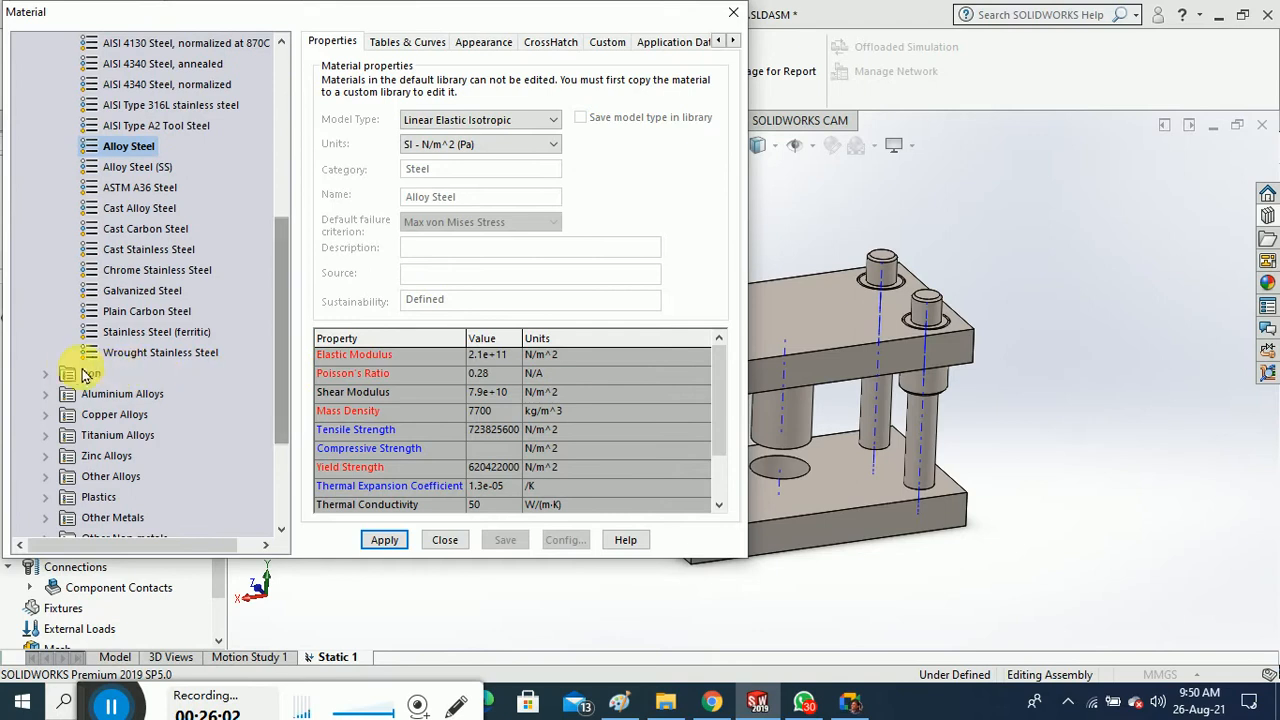
left_click(52, 378)
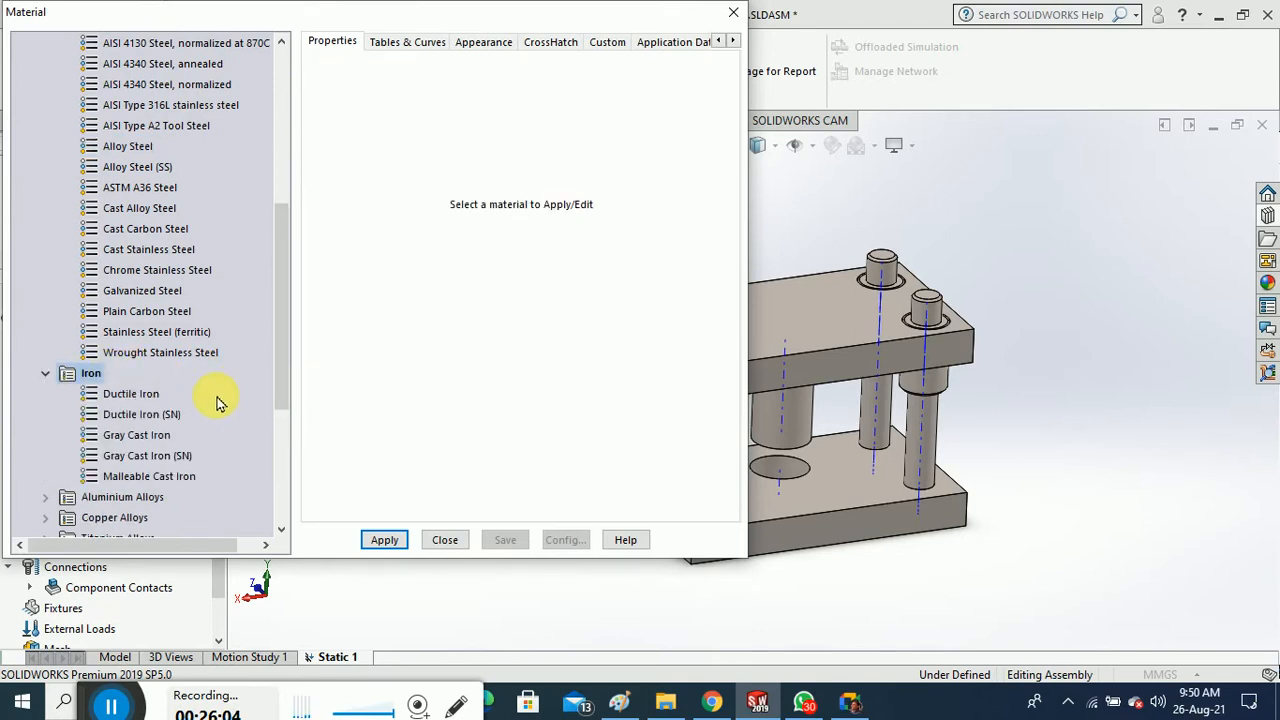
left_click(130, 396)
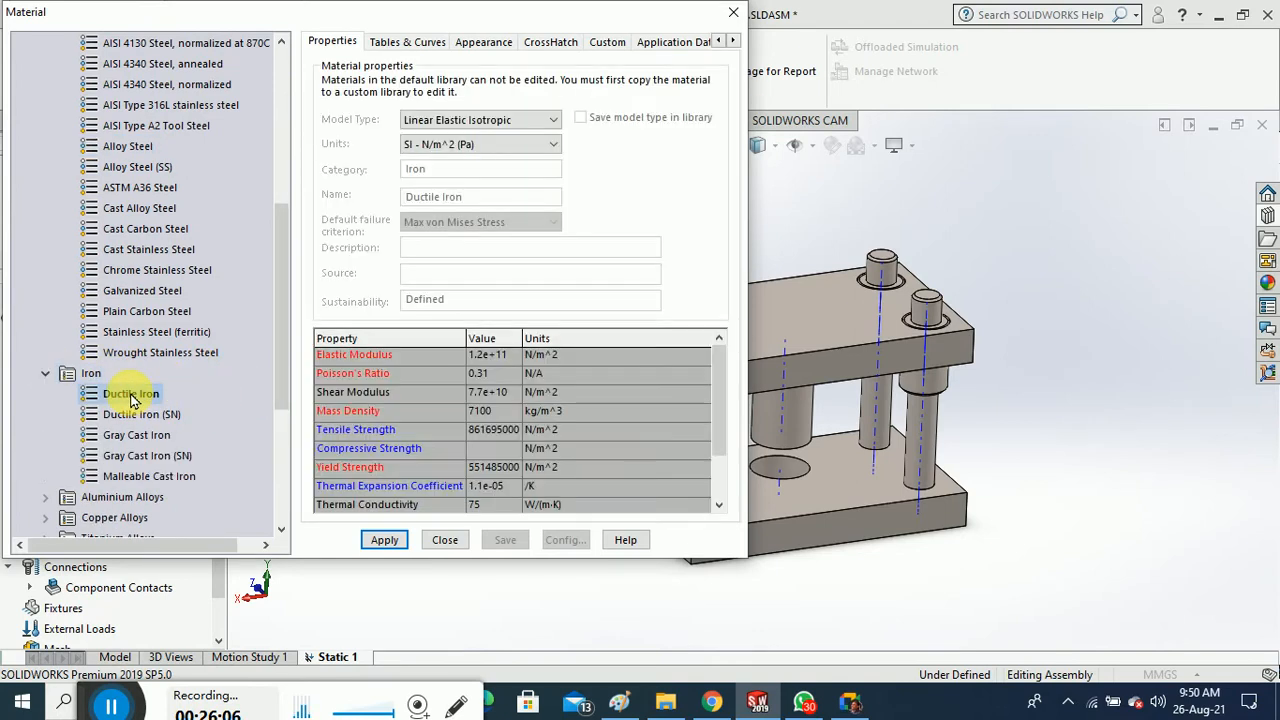
left_click(386, 540)
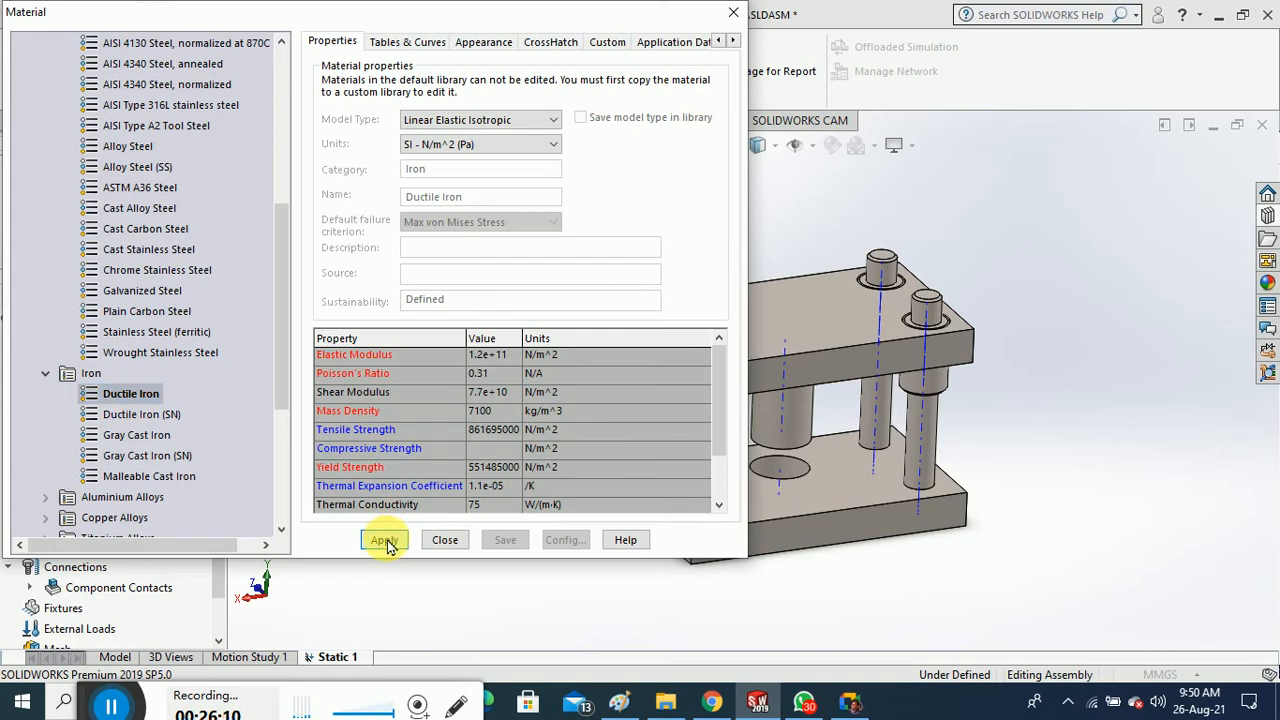
left_click(444, 538)
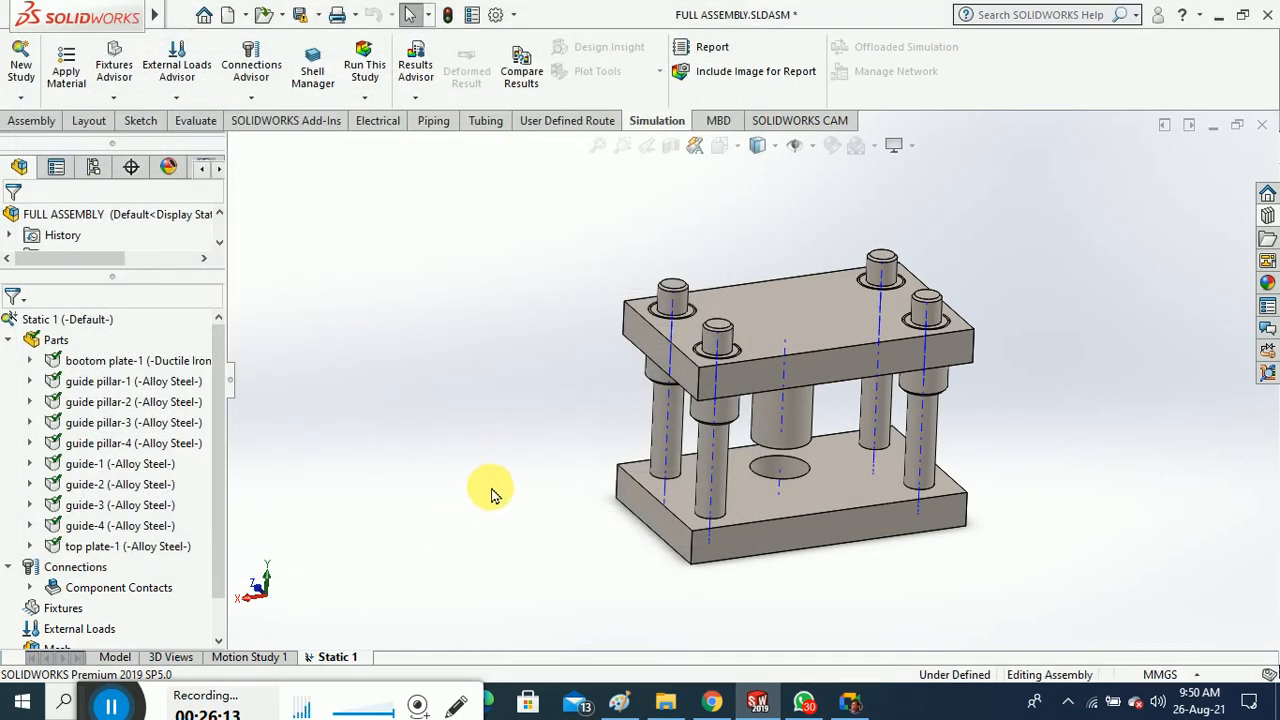
Select guide pillar-1 through -4 and open Apply/Edit Material for them
scroll(535, 492, "up", 1)
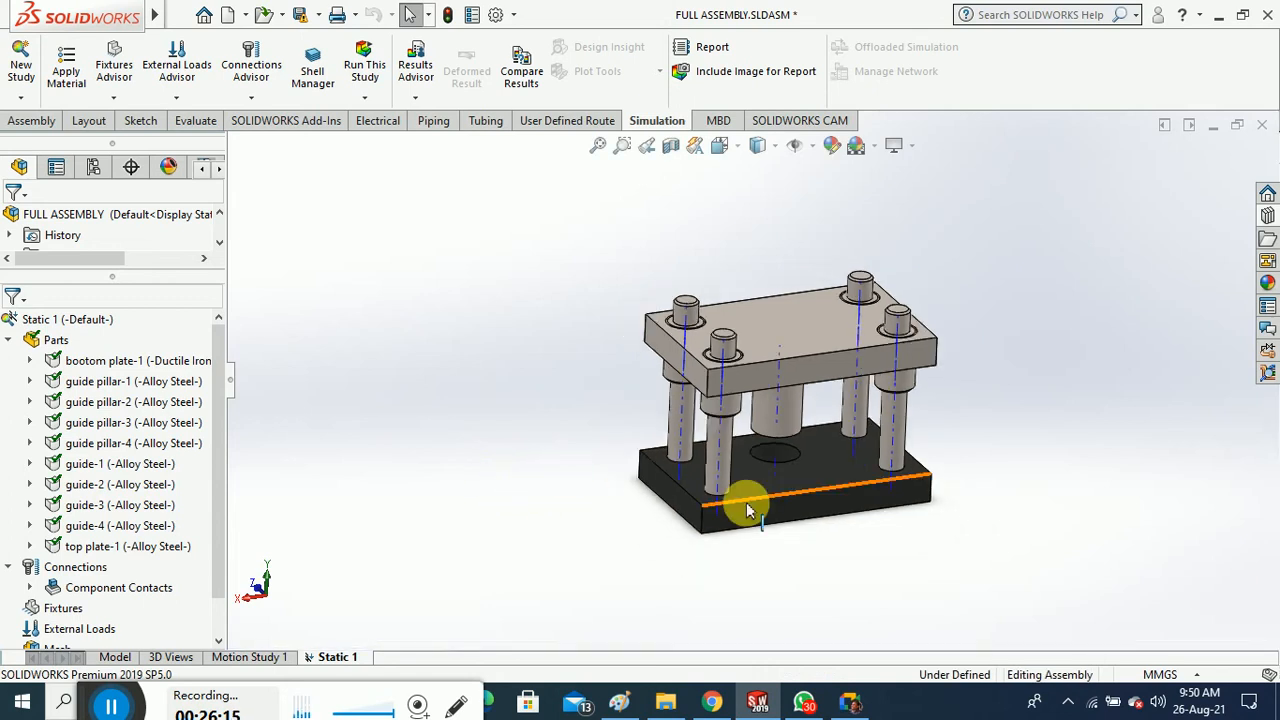
scroll(748, 510, "down", 1)
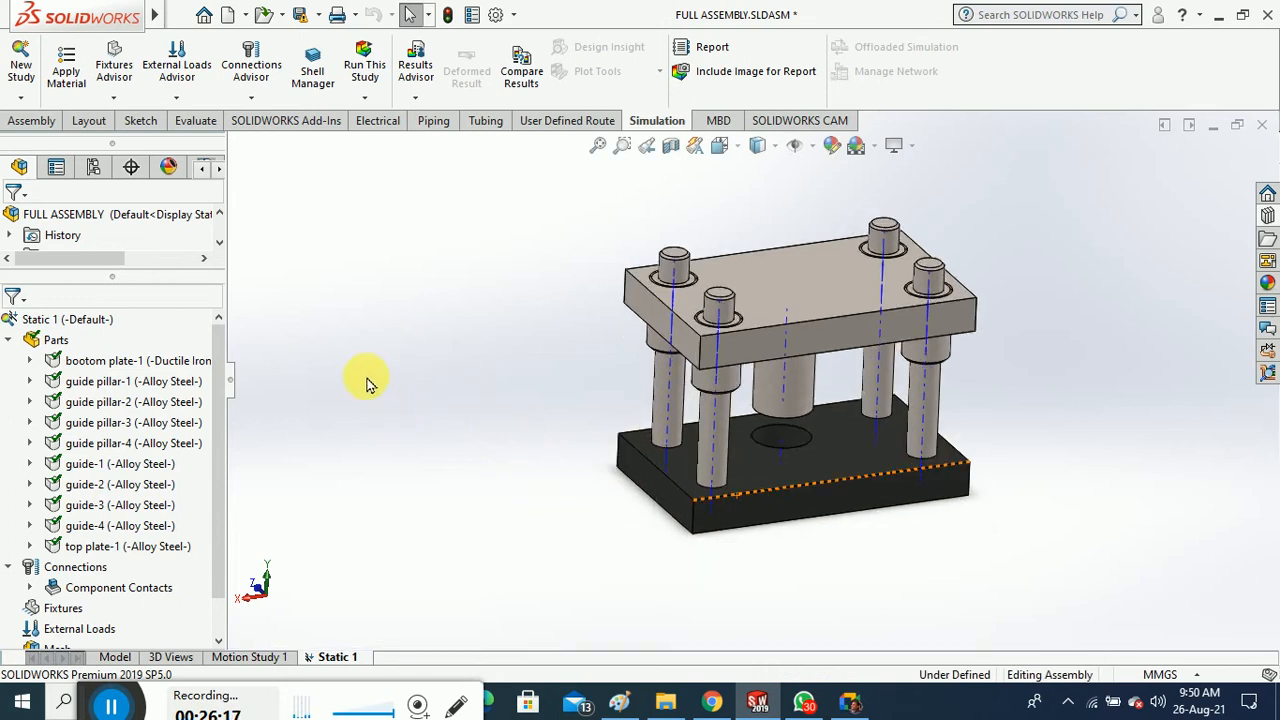
left_click(130, 386)
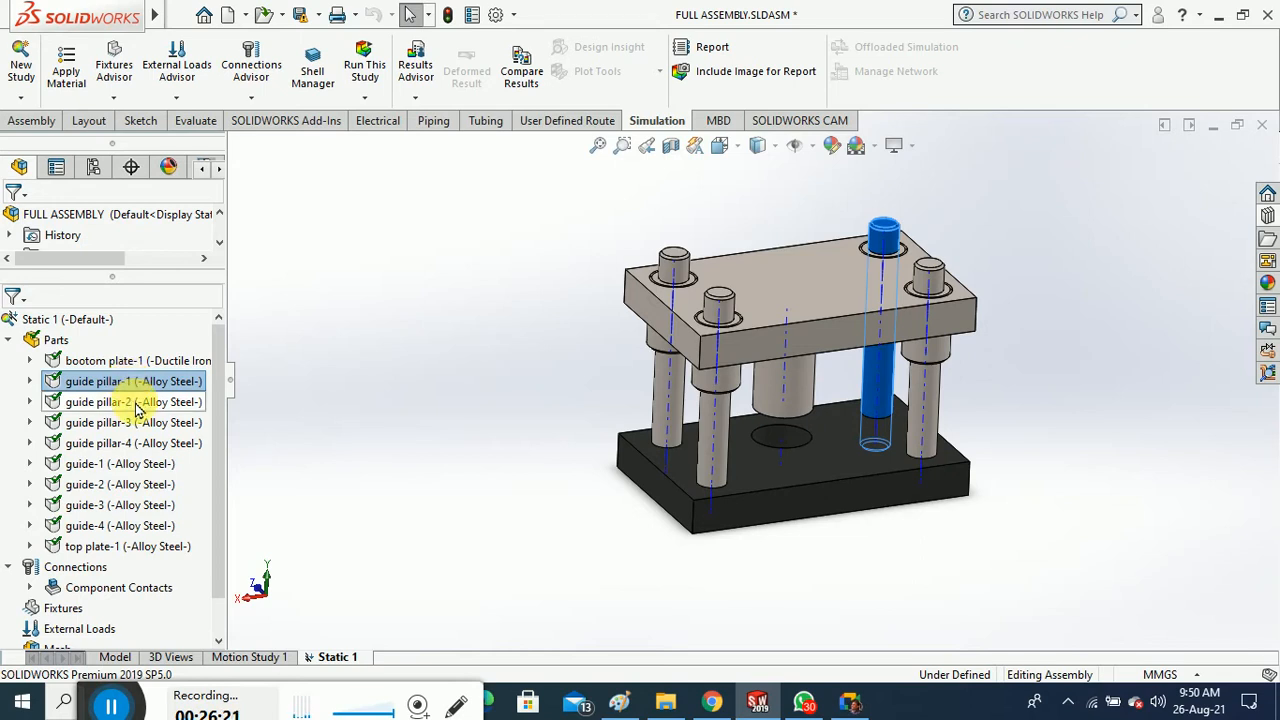
left_click(138, 405, "ctrl")
left_click(140, 424, "ctrl")
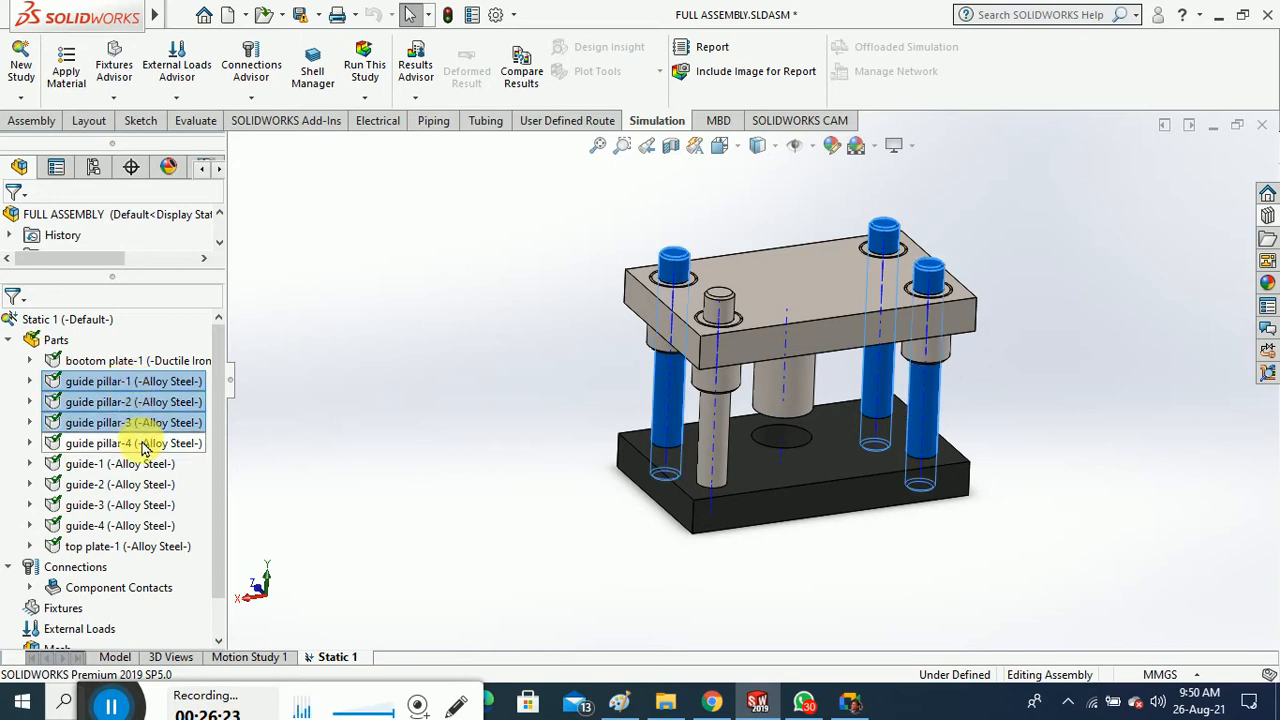
left_click(143, 445, "ctrl")
right_click(143, 447)
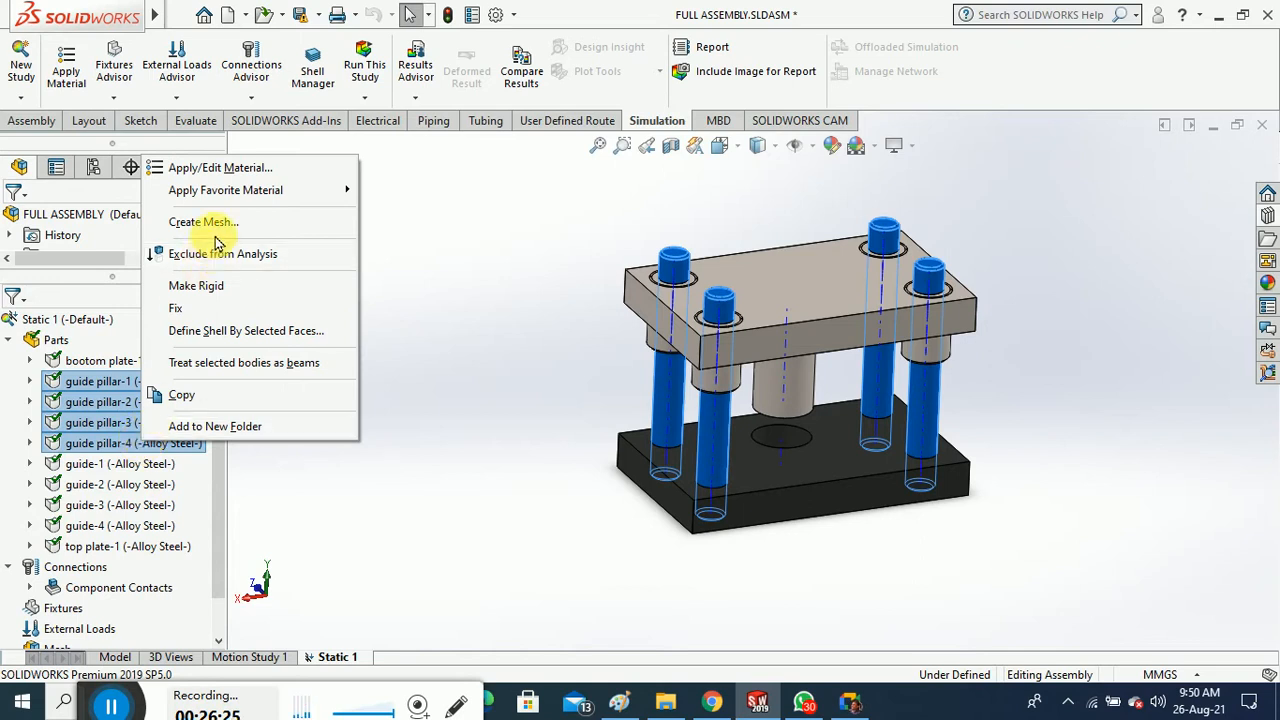
left_click(243, 167)
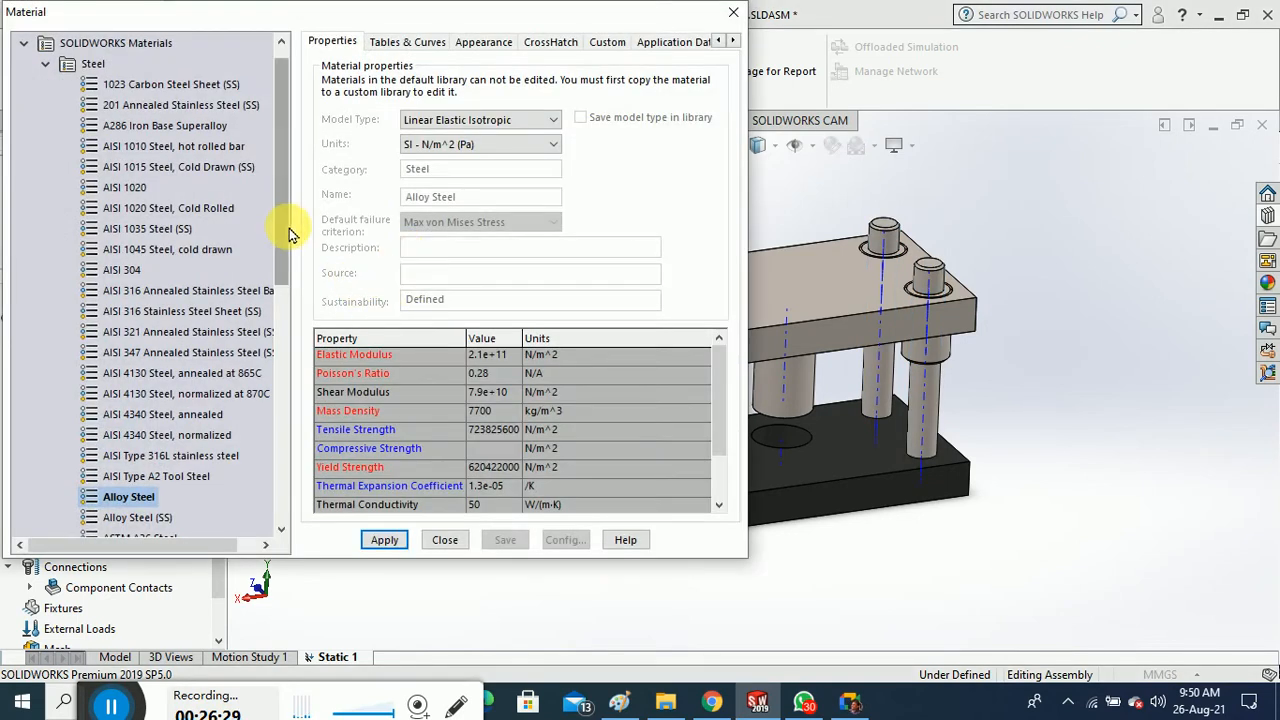
Assign AISI 304 stainless steel to the four guide pillars
mouse_move(287, 233)
left_mouse_down()
mouse_move(289, 318)
mouse_move(289, 224)
left_mouse_up()
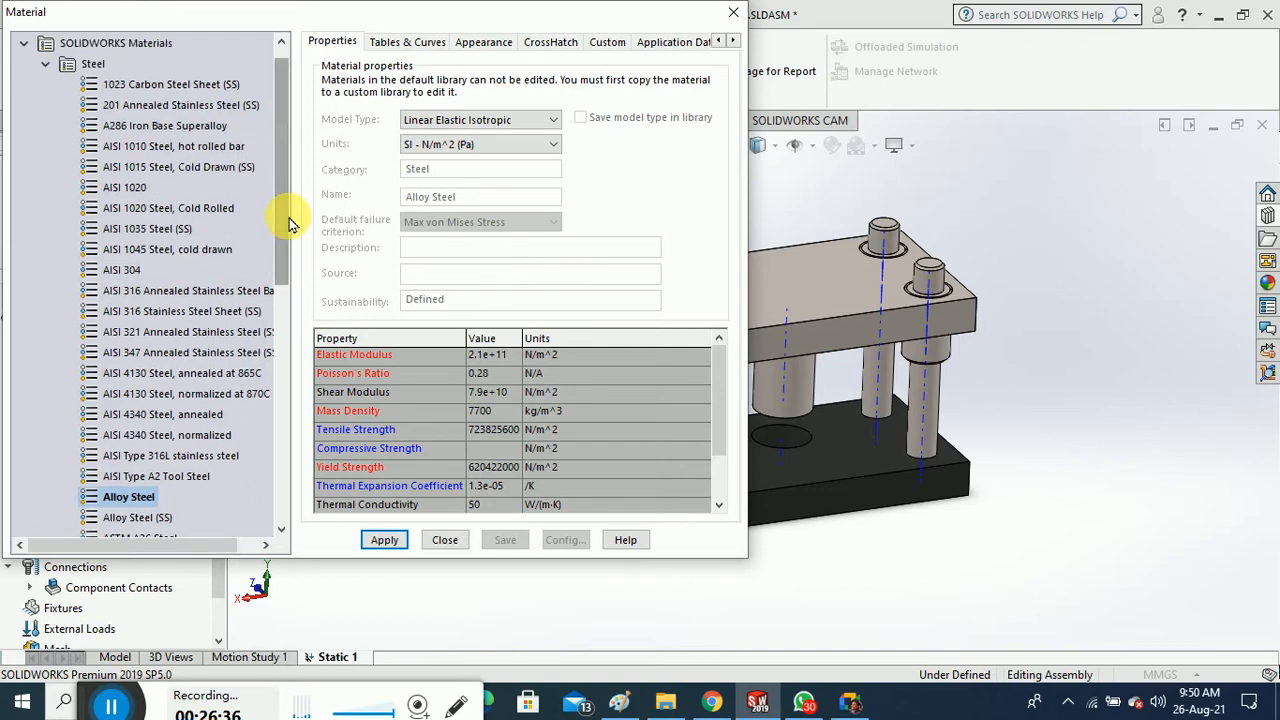
left_click(124, 272)
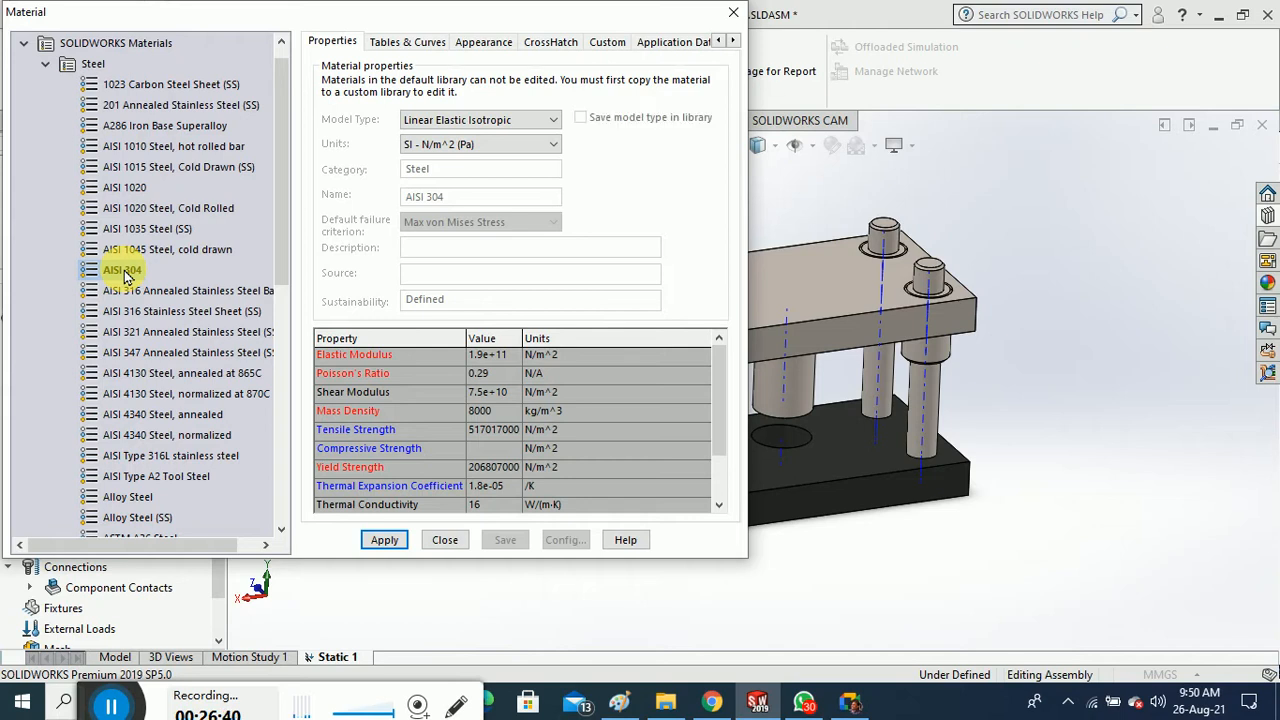
left_click(386, 541)
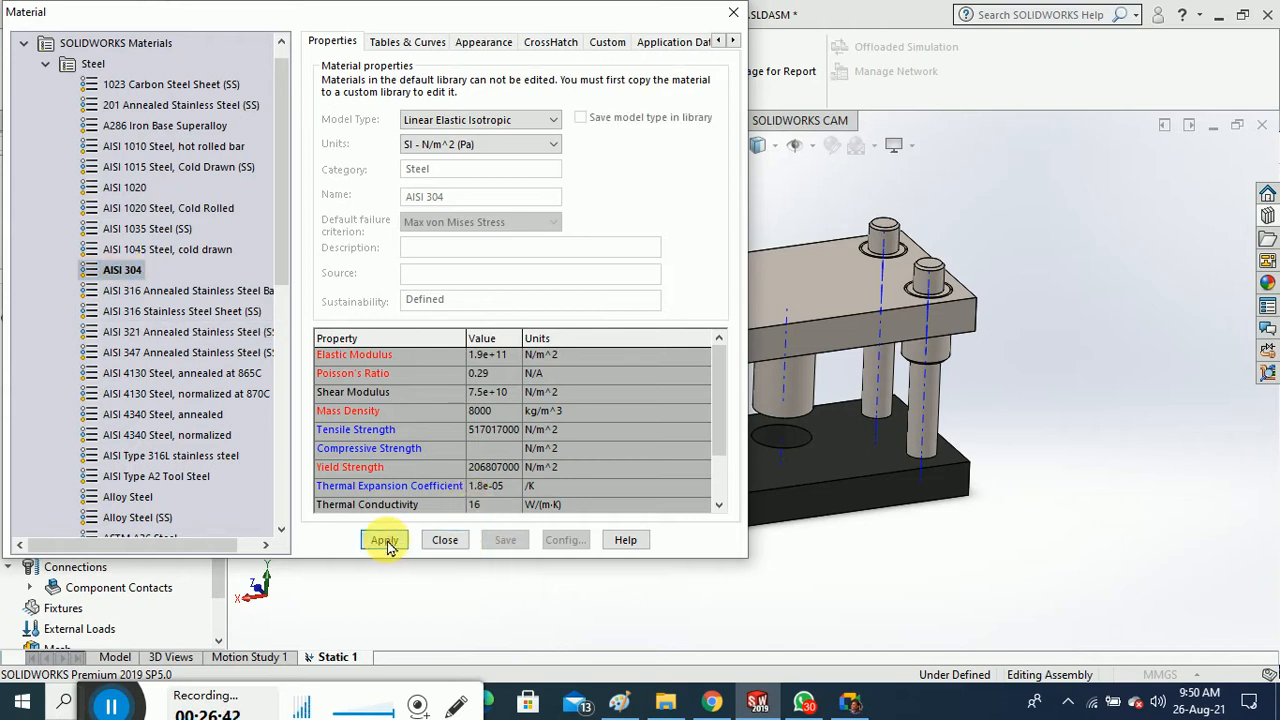
left_click(445, 540)
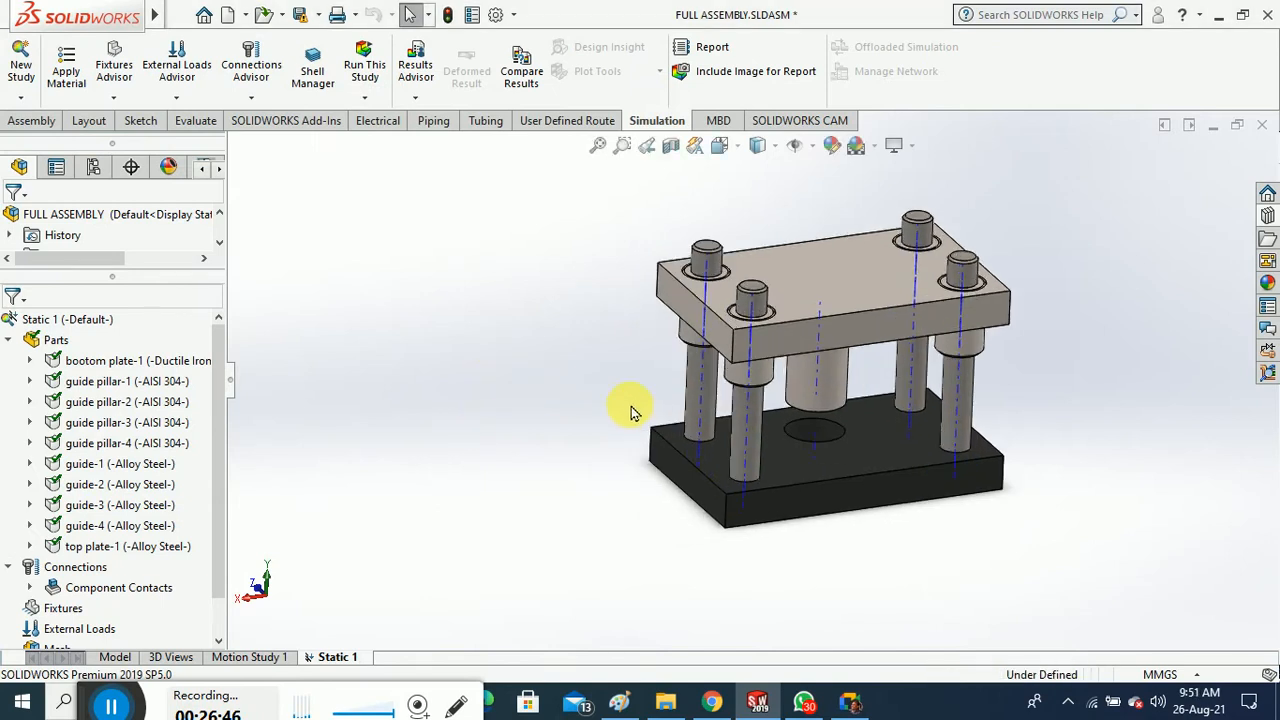
scroll(900, 425, "down", 5)
scroll(890, 425, "up", 5)
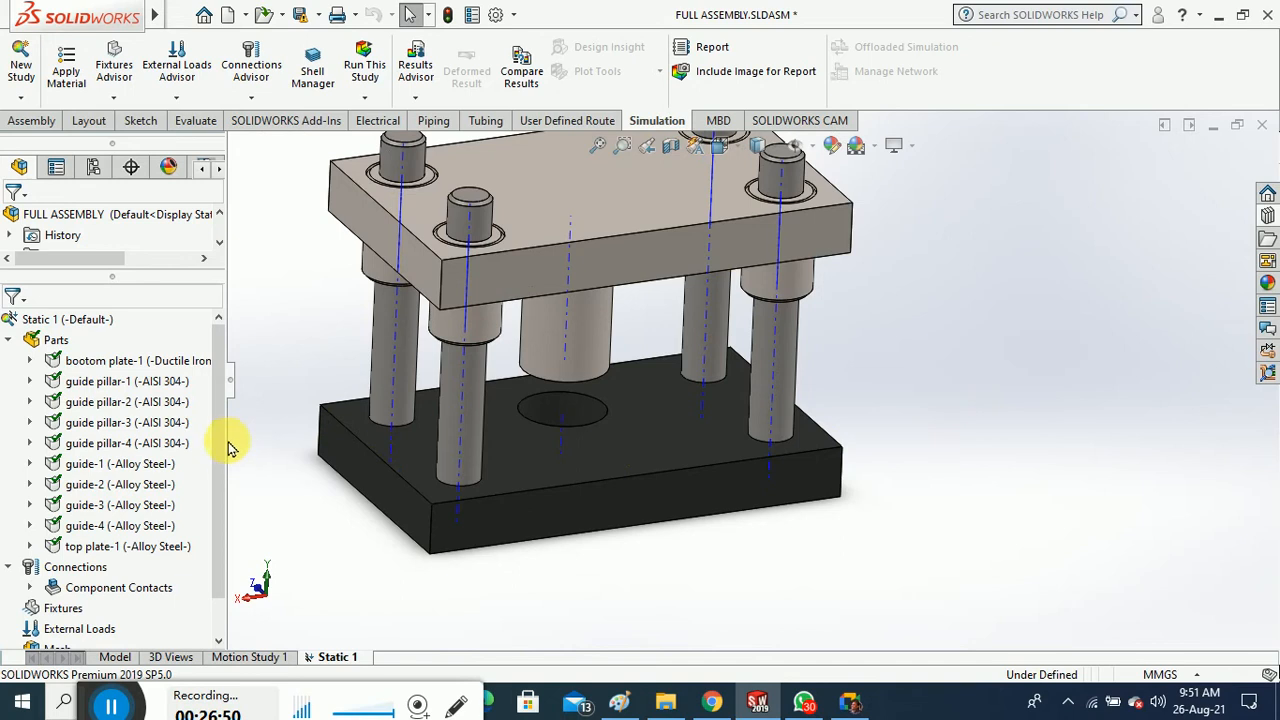
scroll(220, 463, "down", 1)
Select guide-1 through guide-4 and open Apply/Edit Material for them
scroll(220, 463, "up", 1)
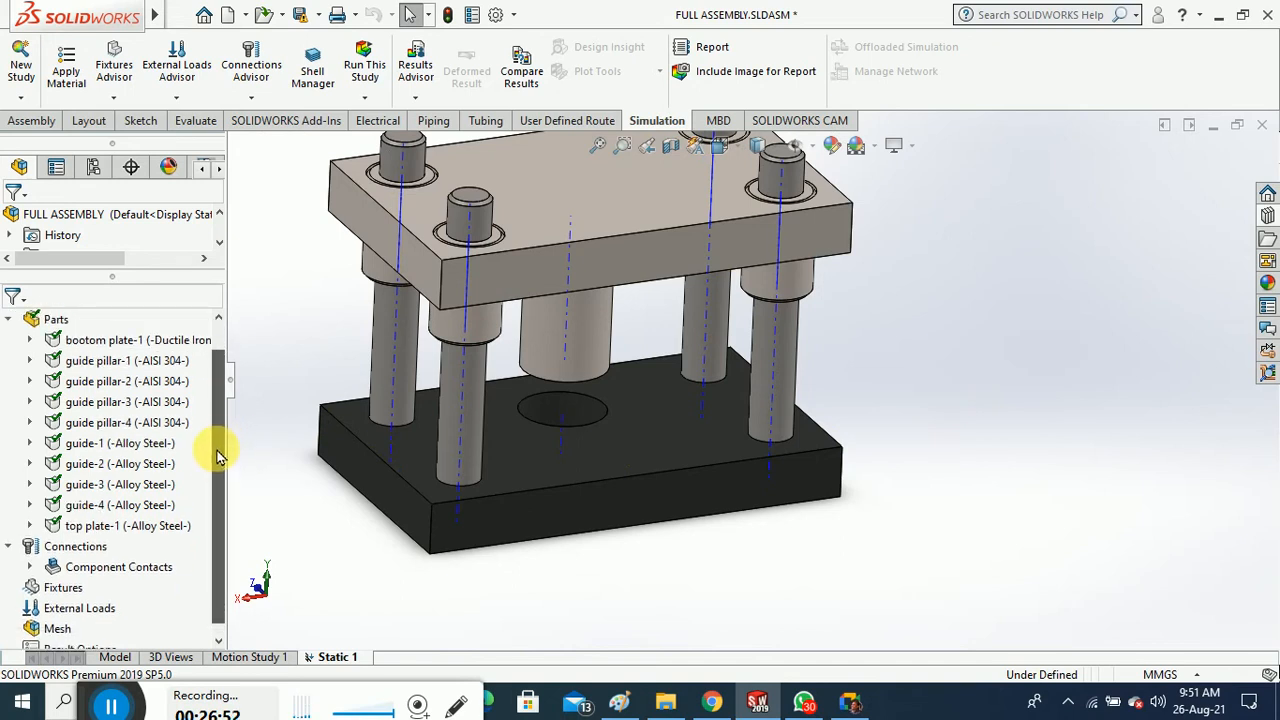
left_click(127, 449)
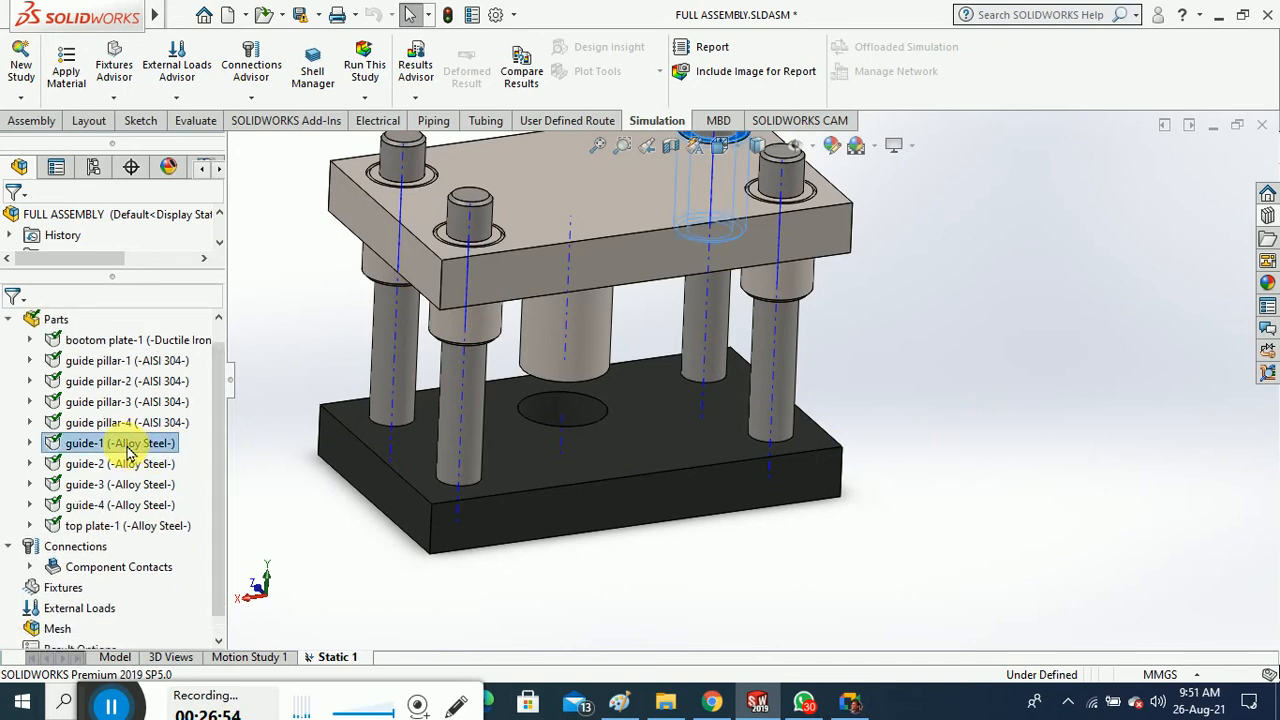
left_click(122, 464, "ctrl")
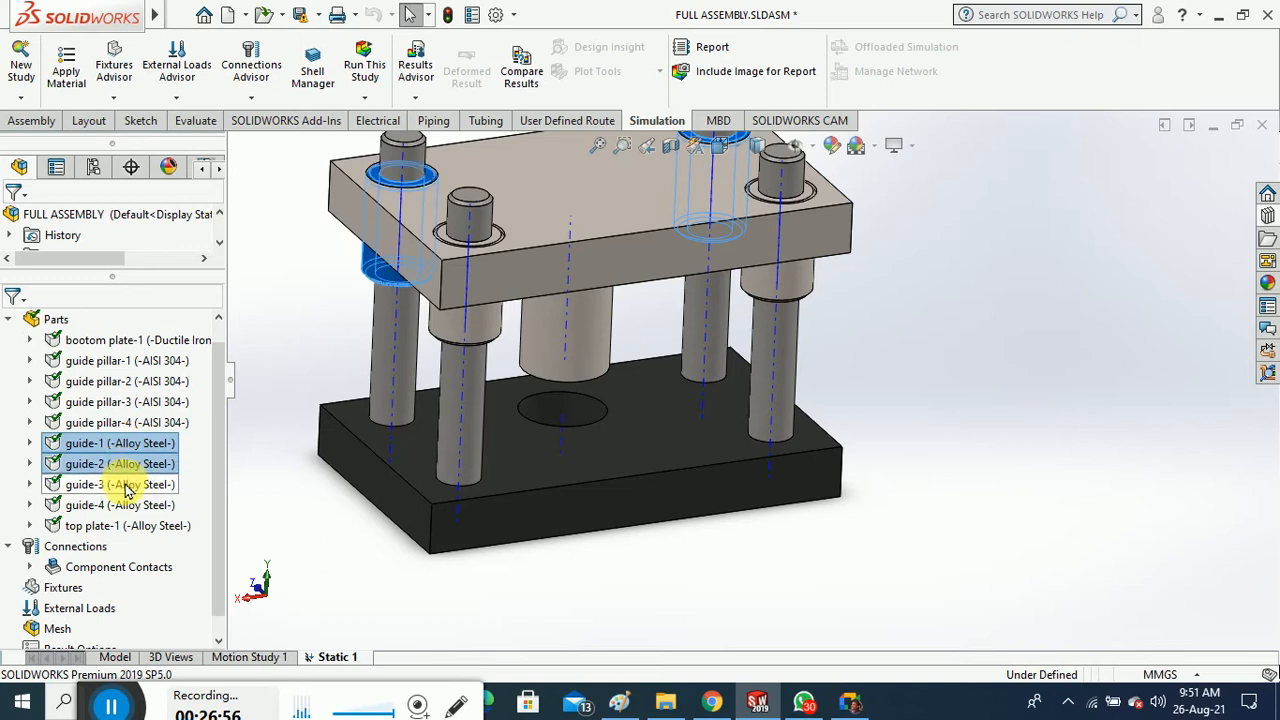
left_click(122, 485, "ctrl")
left_click(124, 505, "ctrl")
right_click(124, 505)
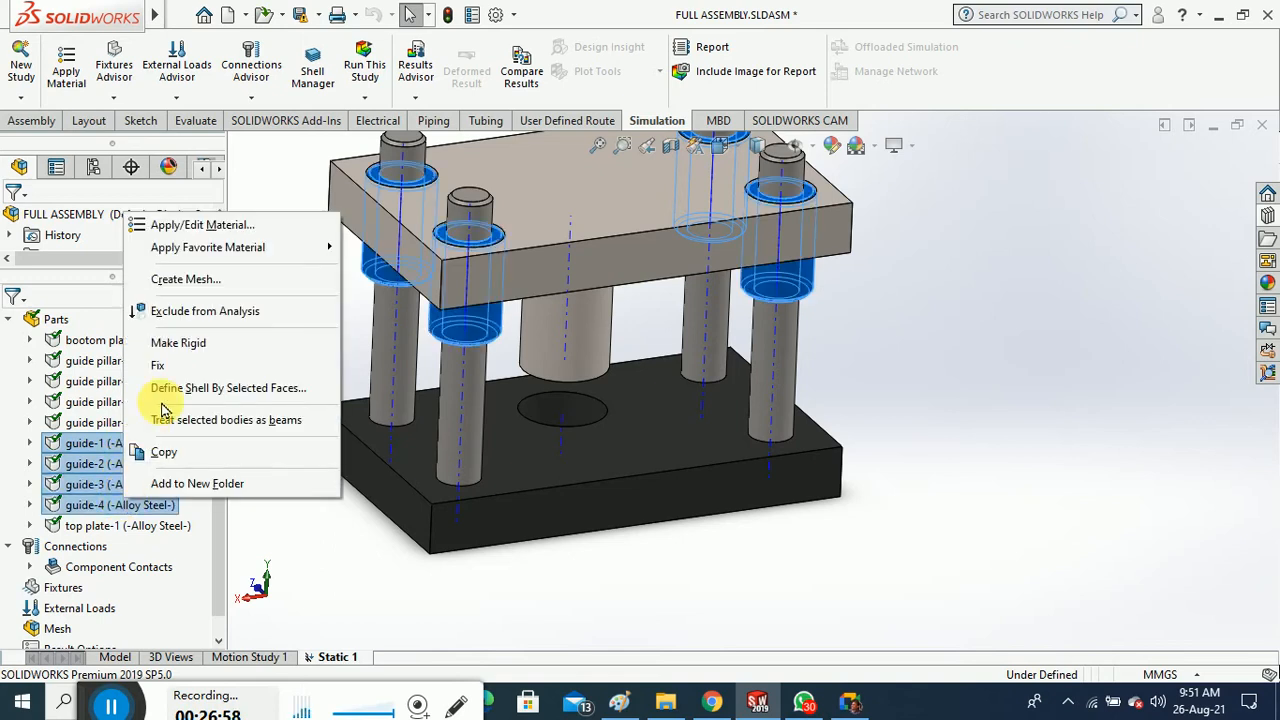
left_click(219, 232)
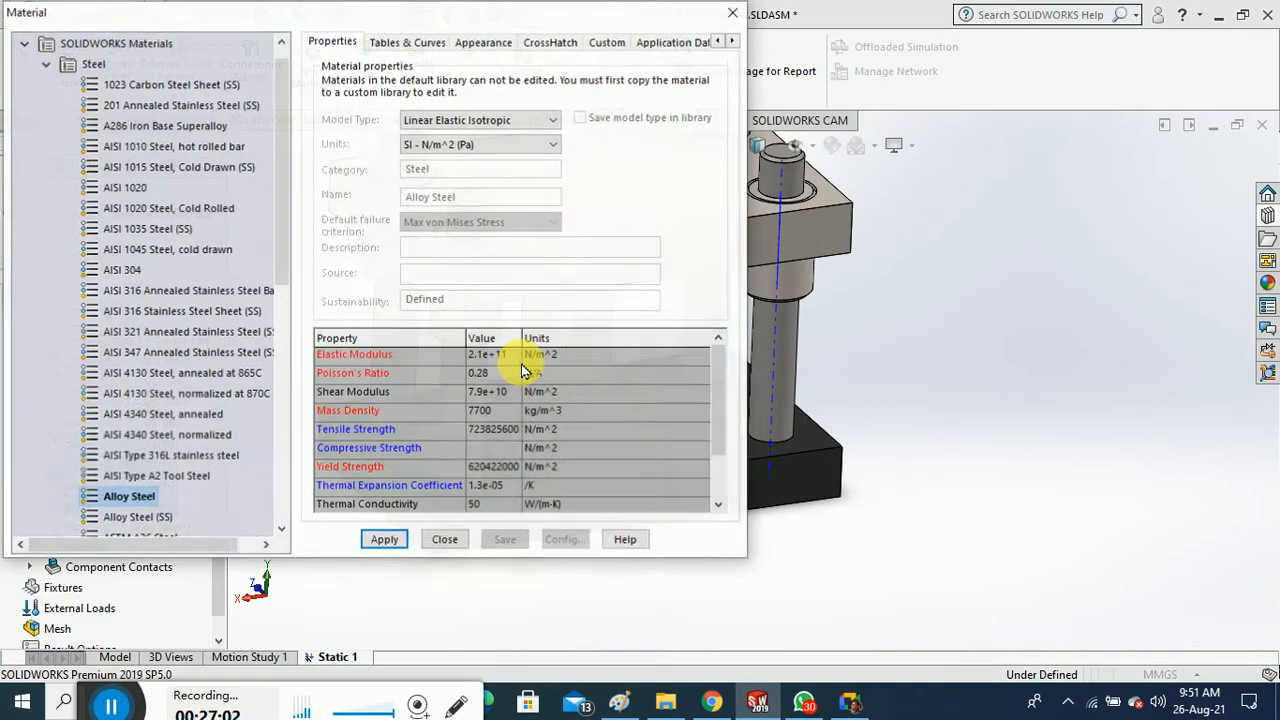
Assign 1060-H18 from Aluminium Alloys to the four guides
left_click_drag(286, 243, 292, 420)
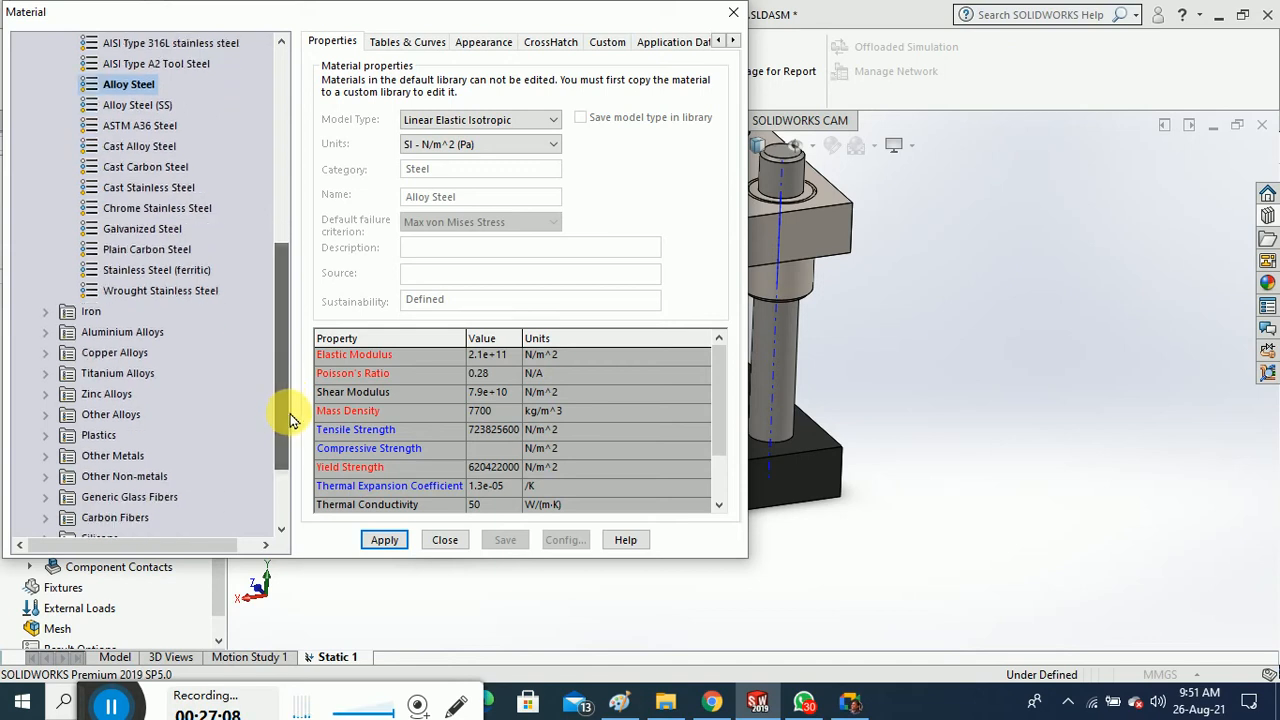
left_click(46, 333)
left_click(135, 168)
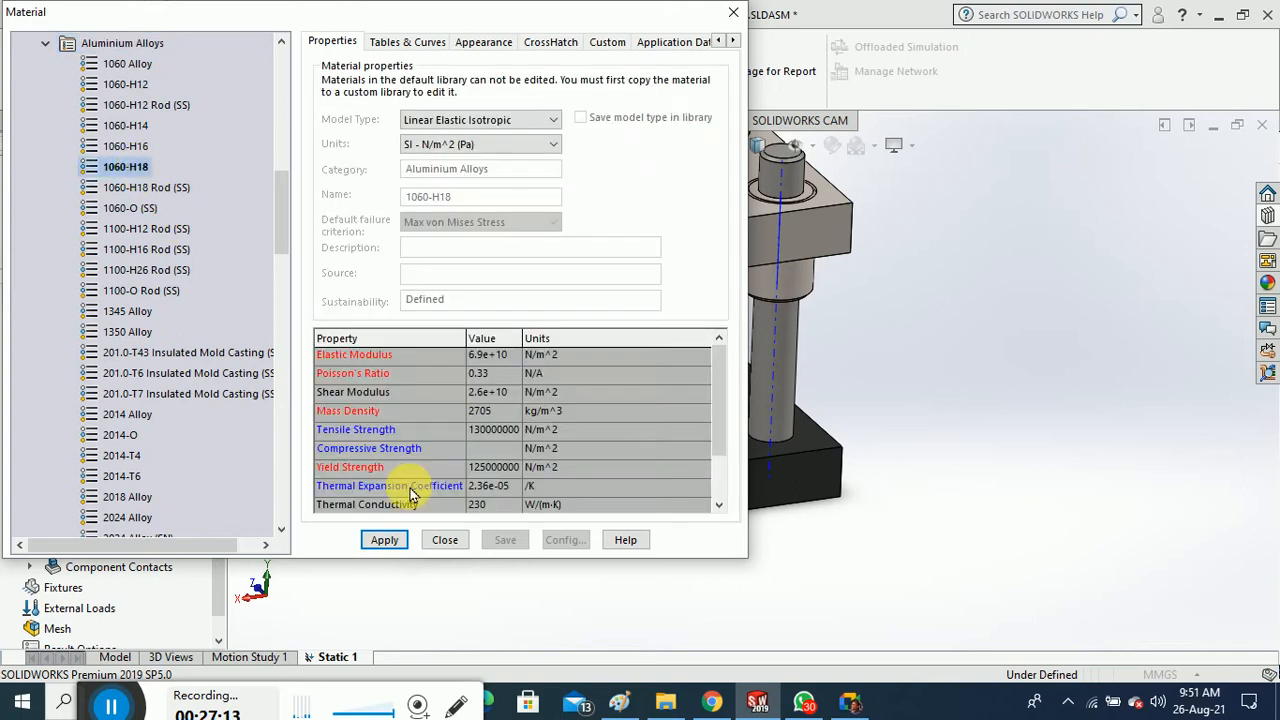
left_click(388, 541)
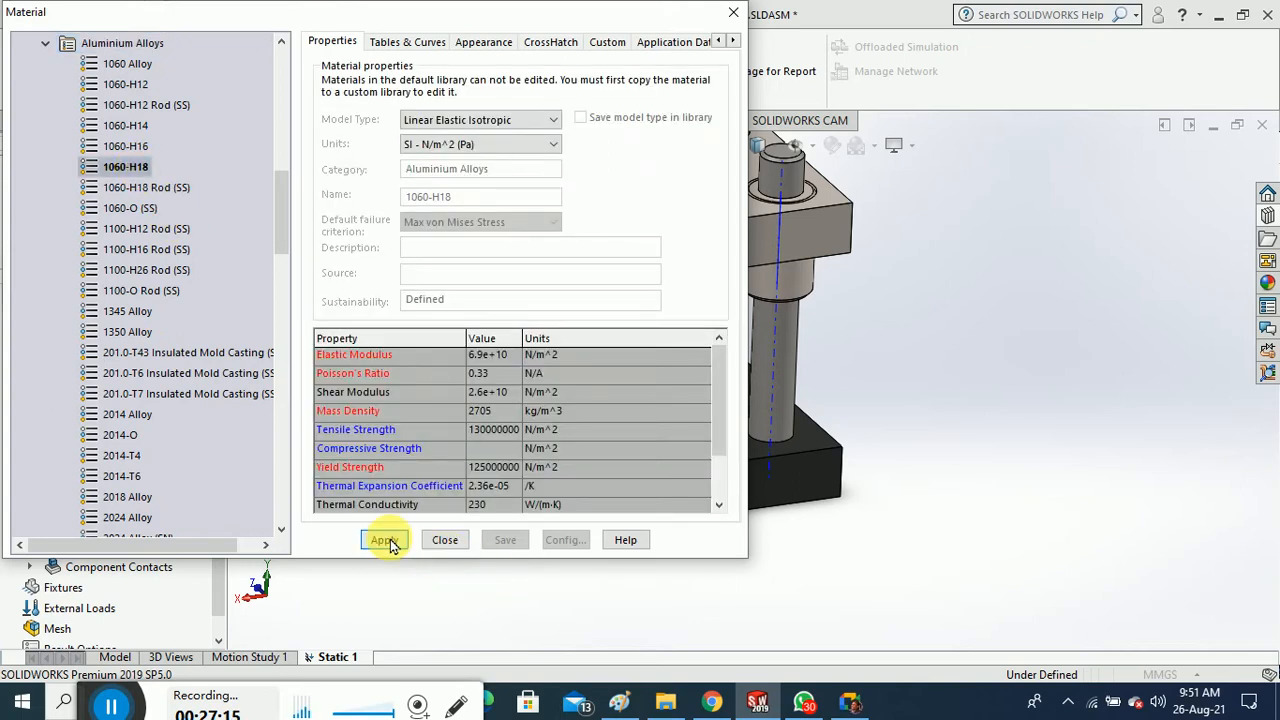
left_click(444, 540)
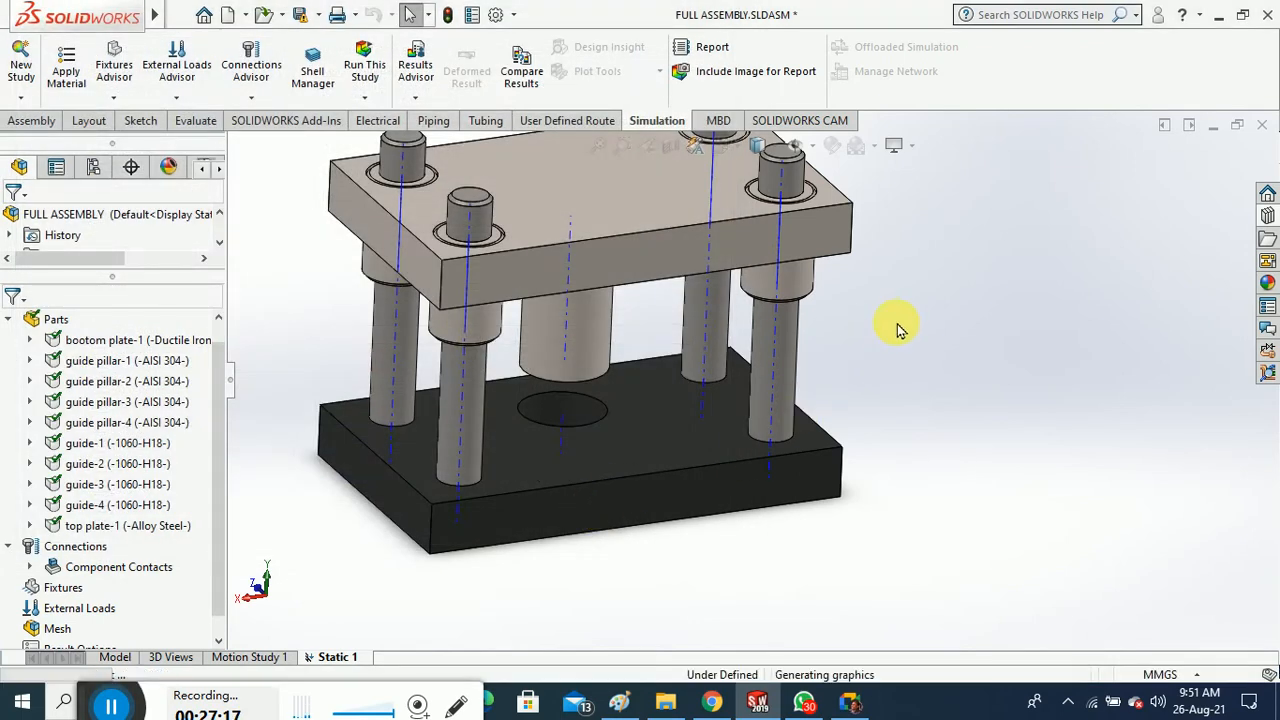
Collapse the Parts list and expand Component Contacts to select Global Contact (-Bonded-)
scroll(926, 369, "up", 1)
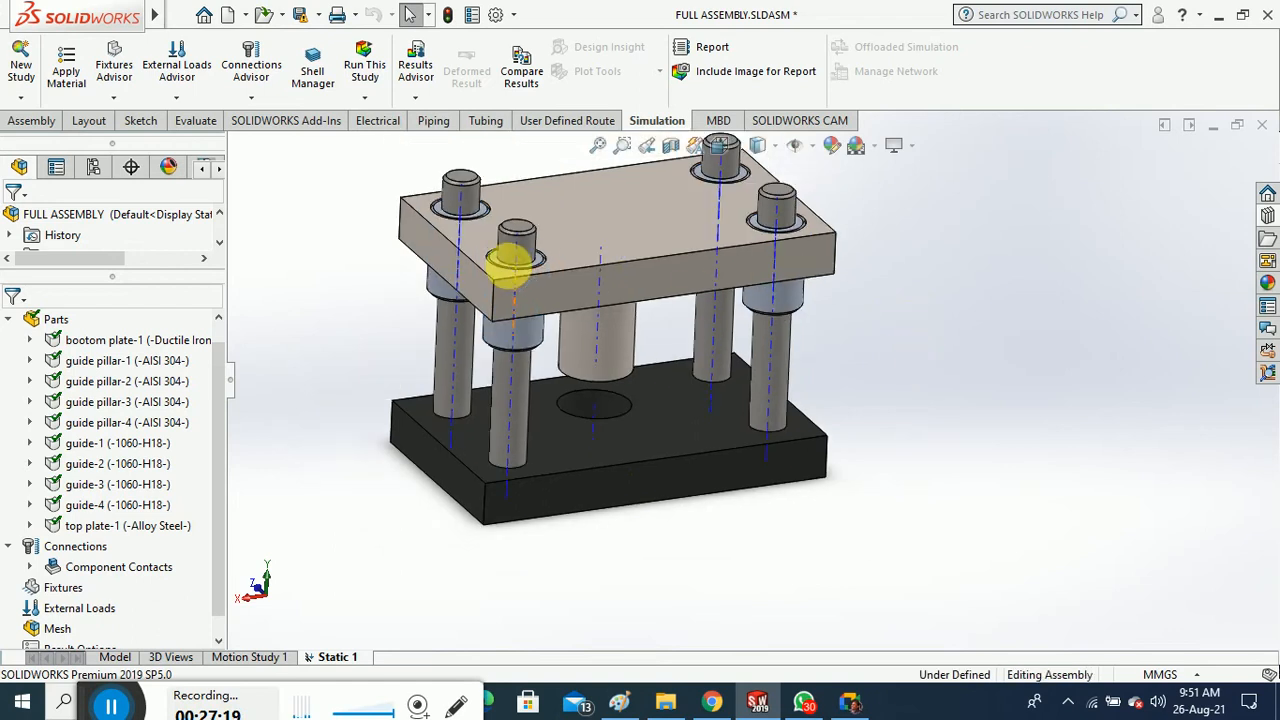
scroll(508, 251, "down", 2)
scroll(645, 316, "up", 1)
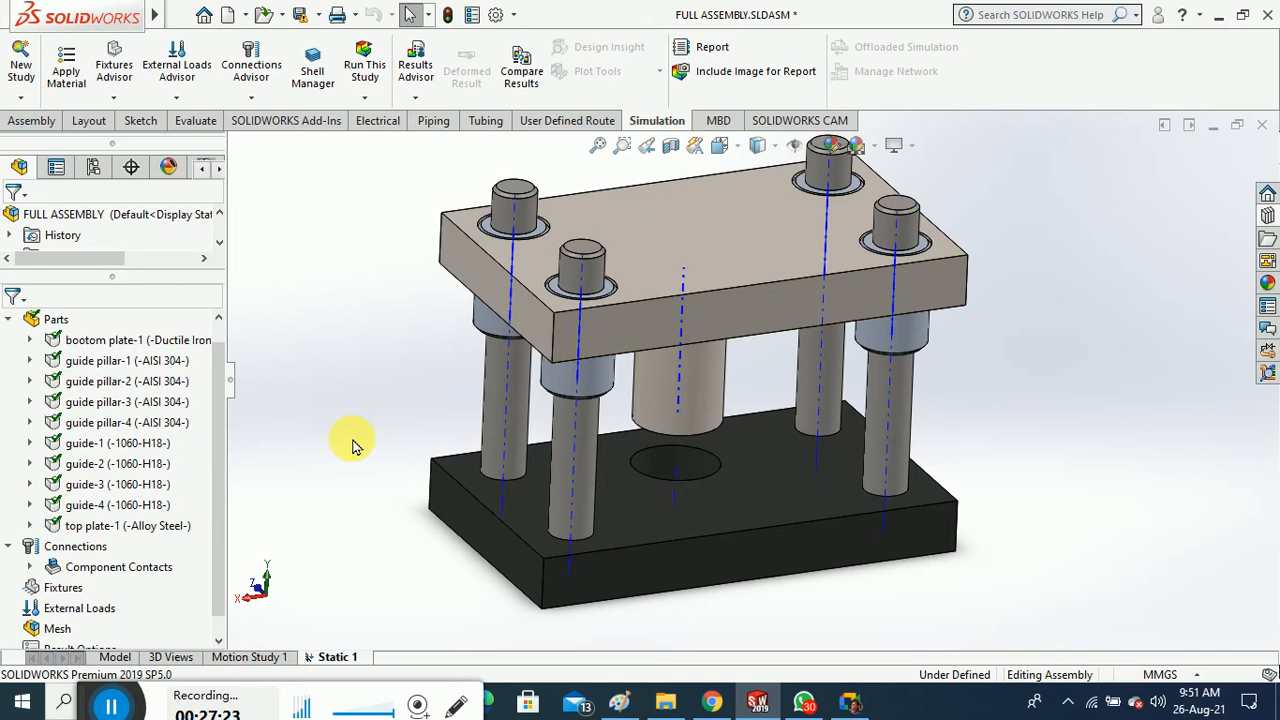
mouse_move(361, 451)
middle_mouse_down()
mouse_move(374, 416)
mouse_move(368, 431)
middle_mouse_up()
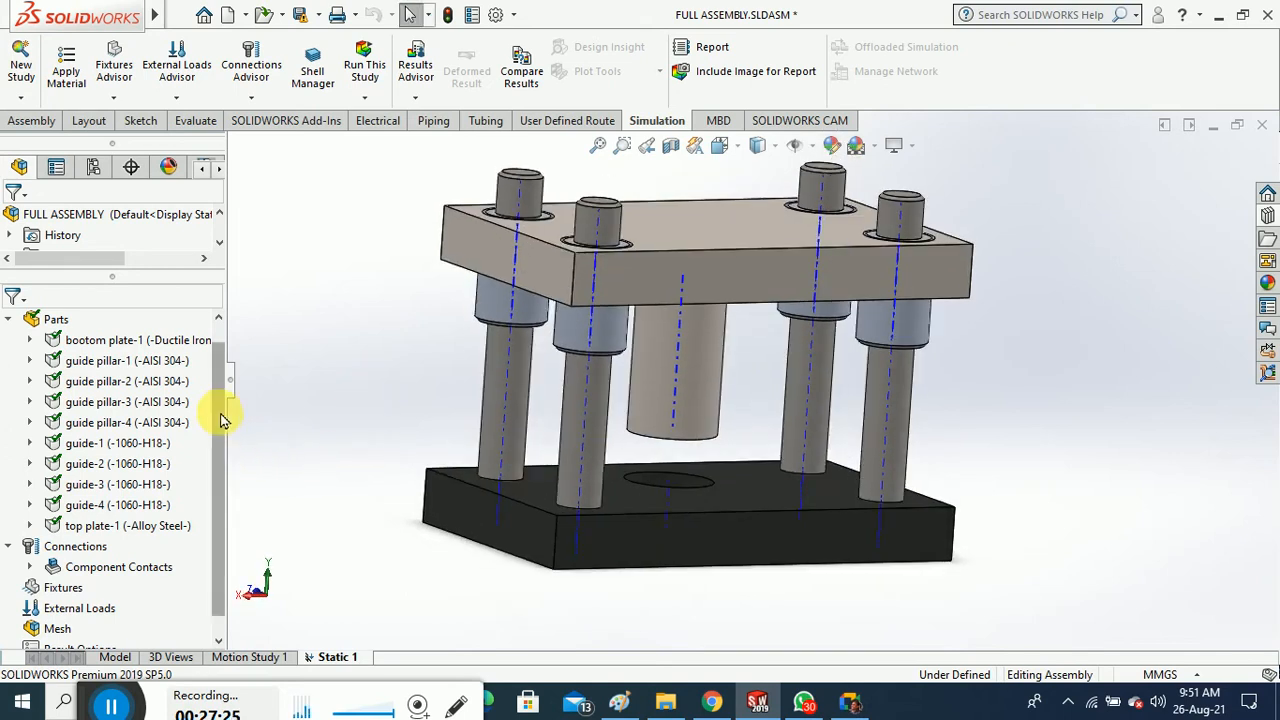
left_click_drag(220, 416, 226, 468)
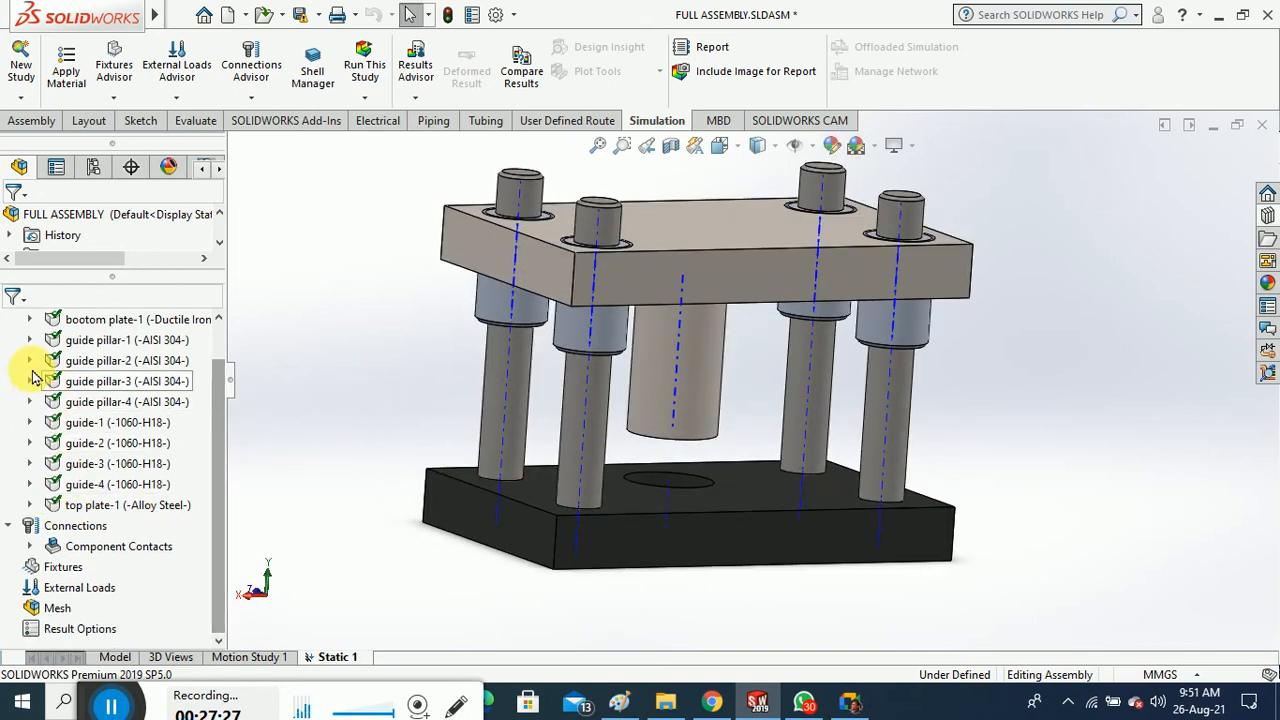
left_click_drag(214, 510, 214, 429)
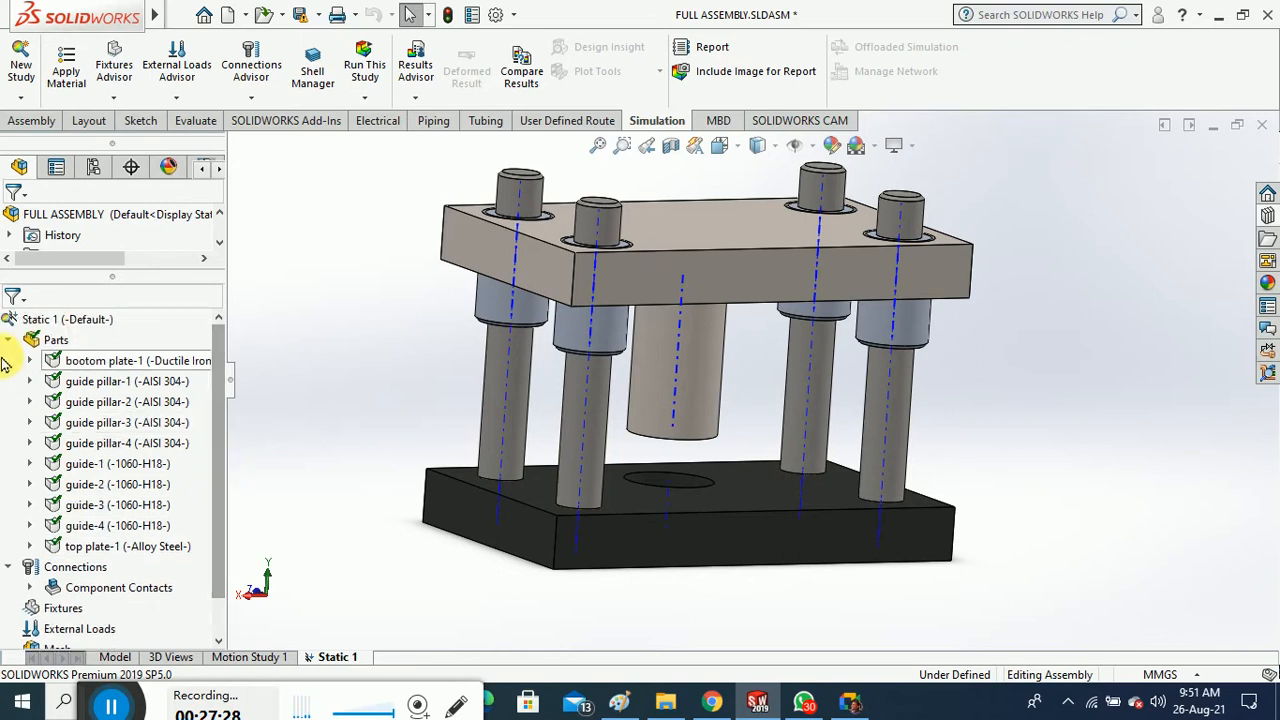
left_click(8, 340)
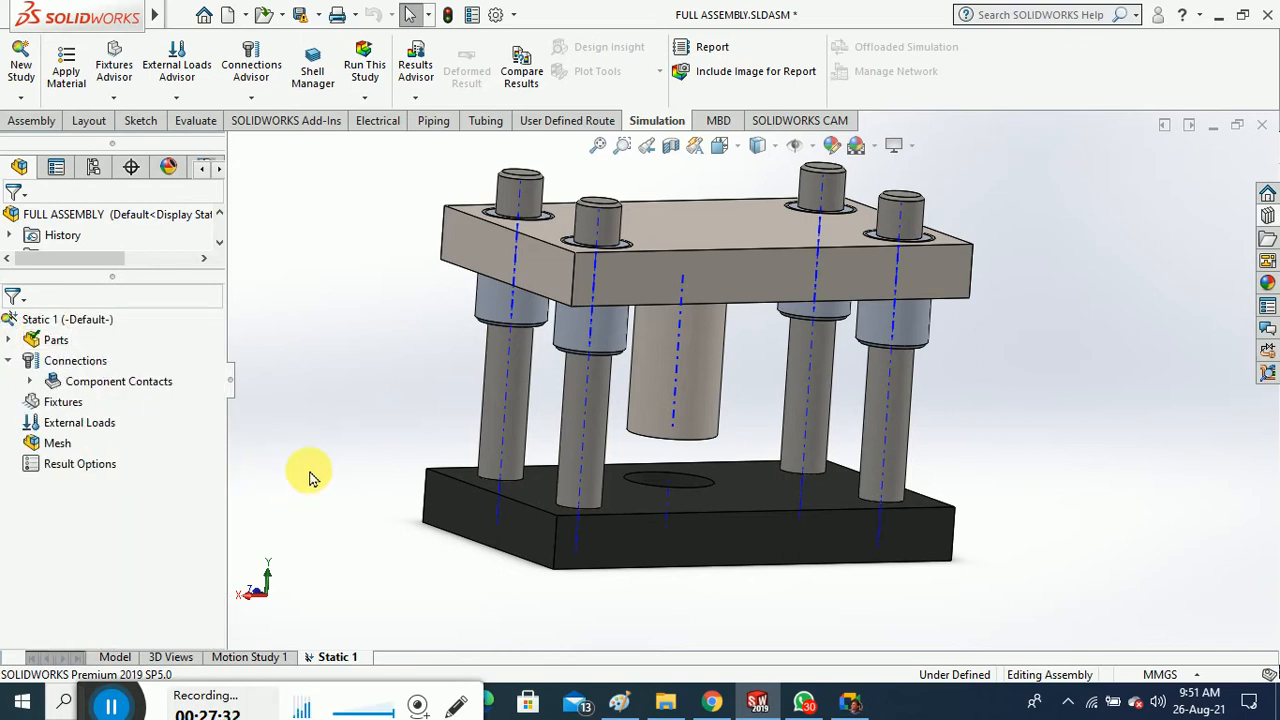
left_click(31, 382)
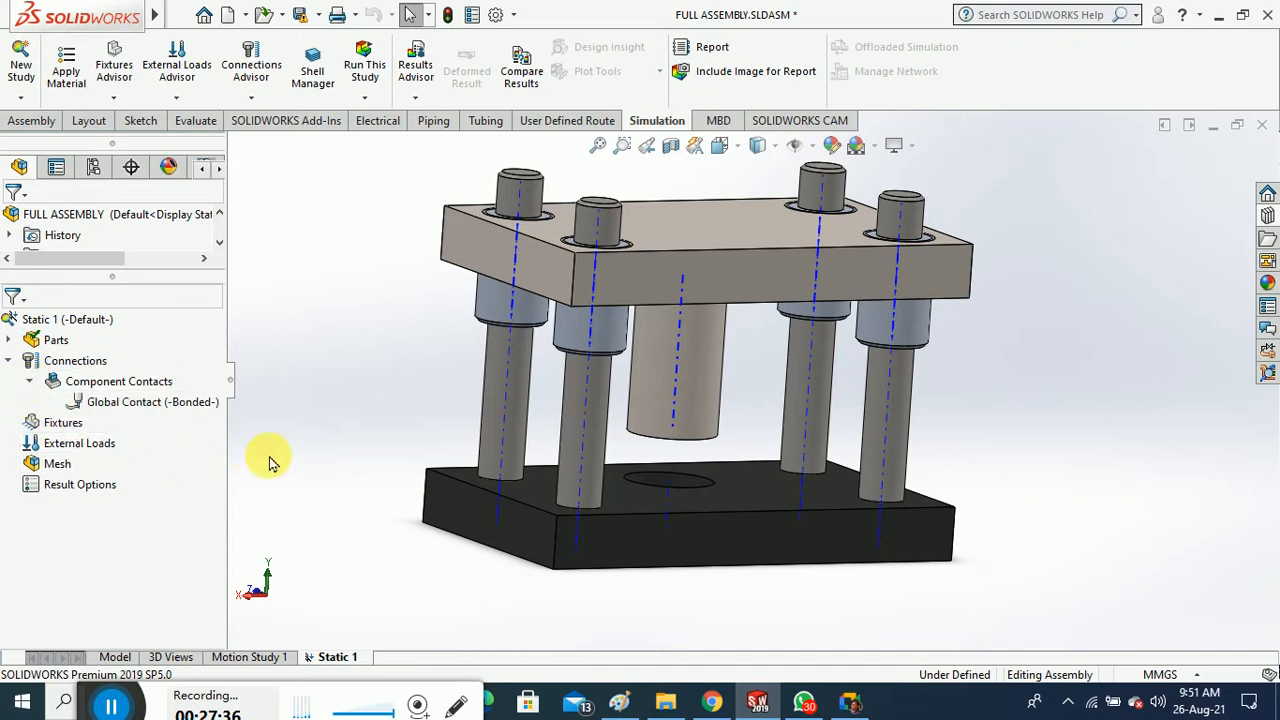
left_click(176, 406)
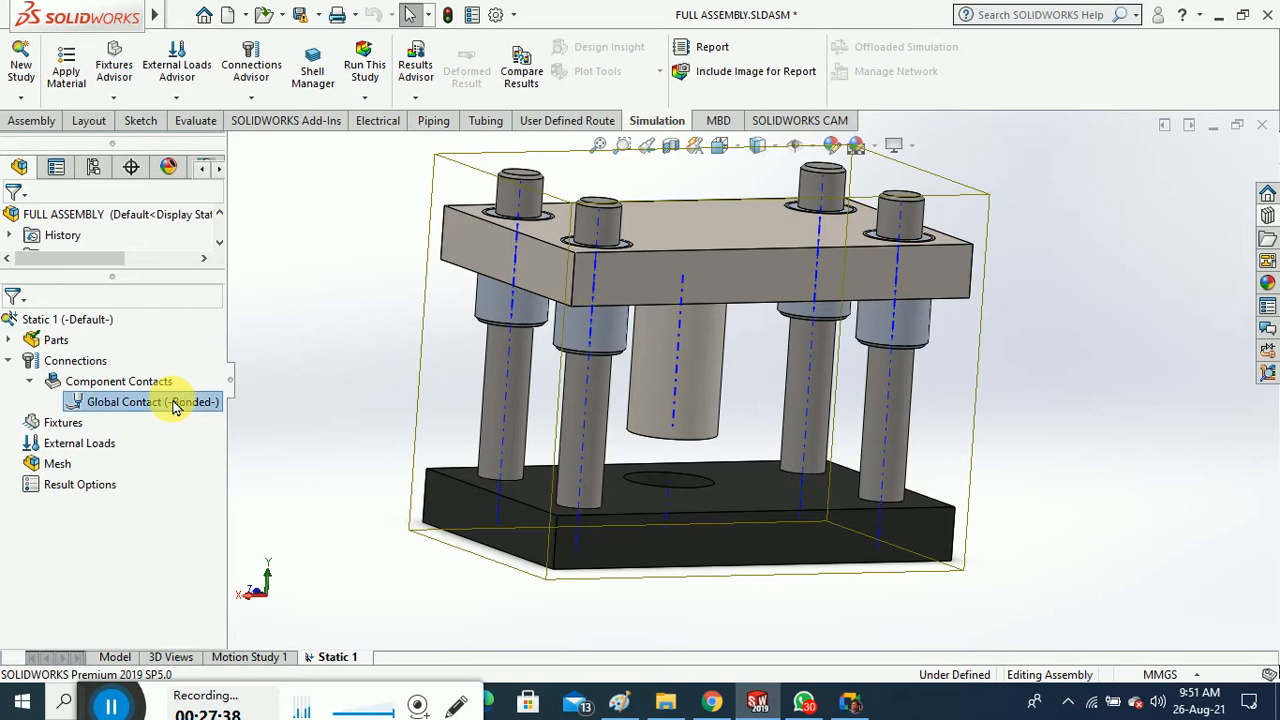
right_click(173, 404)
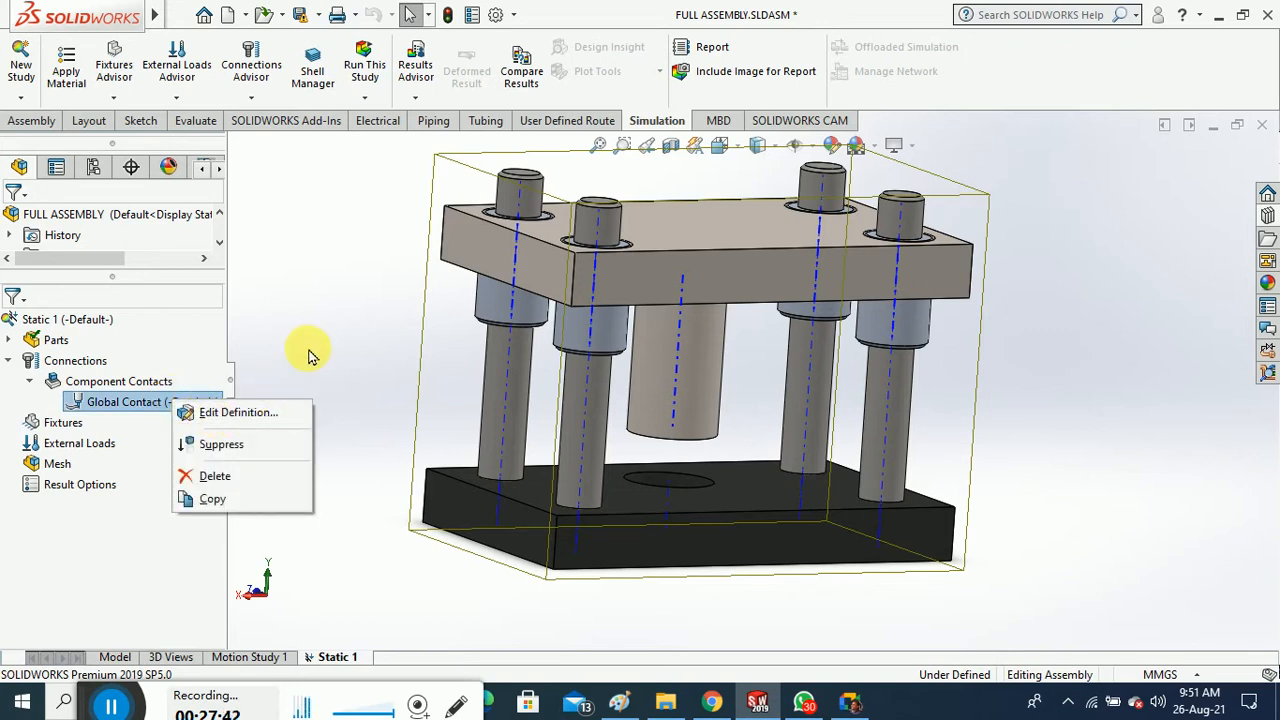
left_click(285, 414)
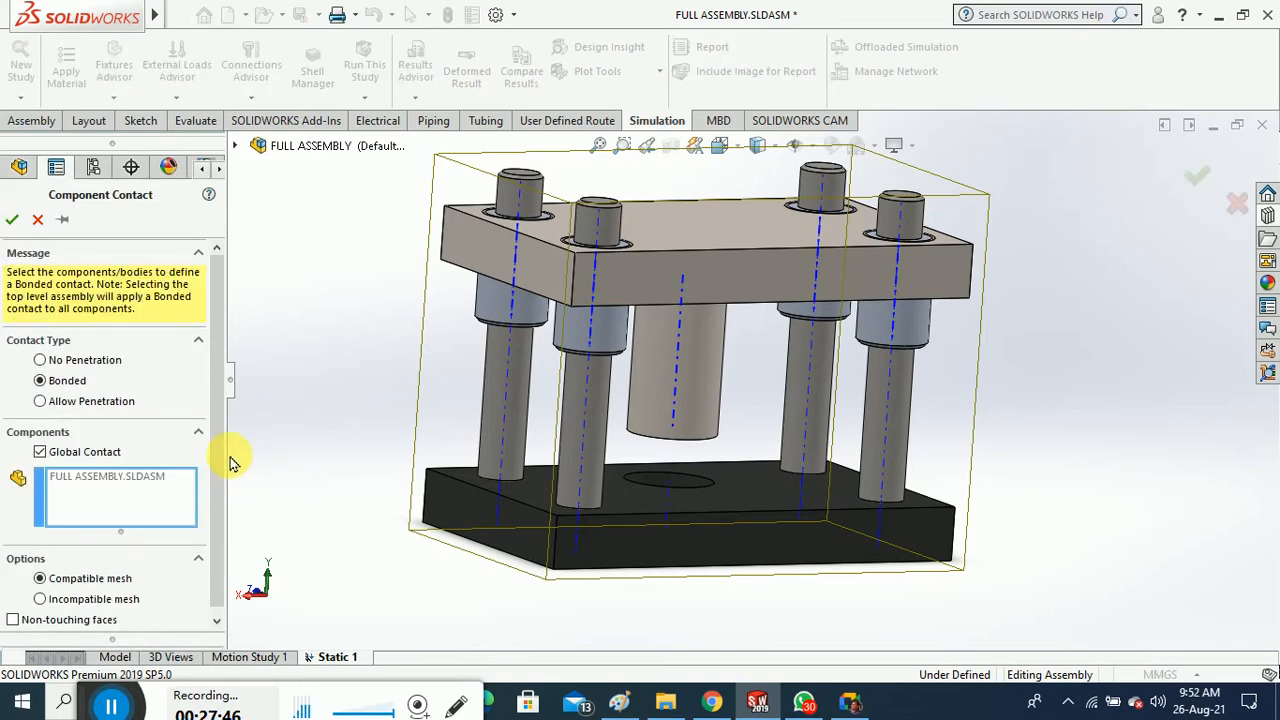
scroll(215, 430, "down", 1)
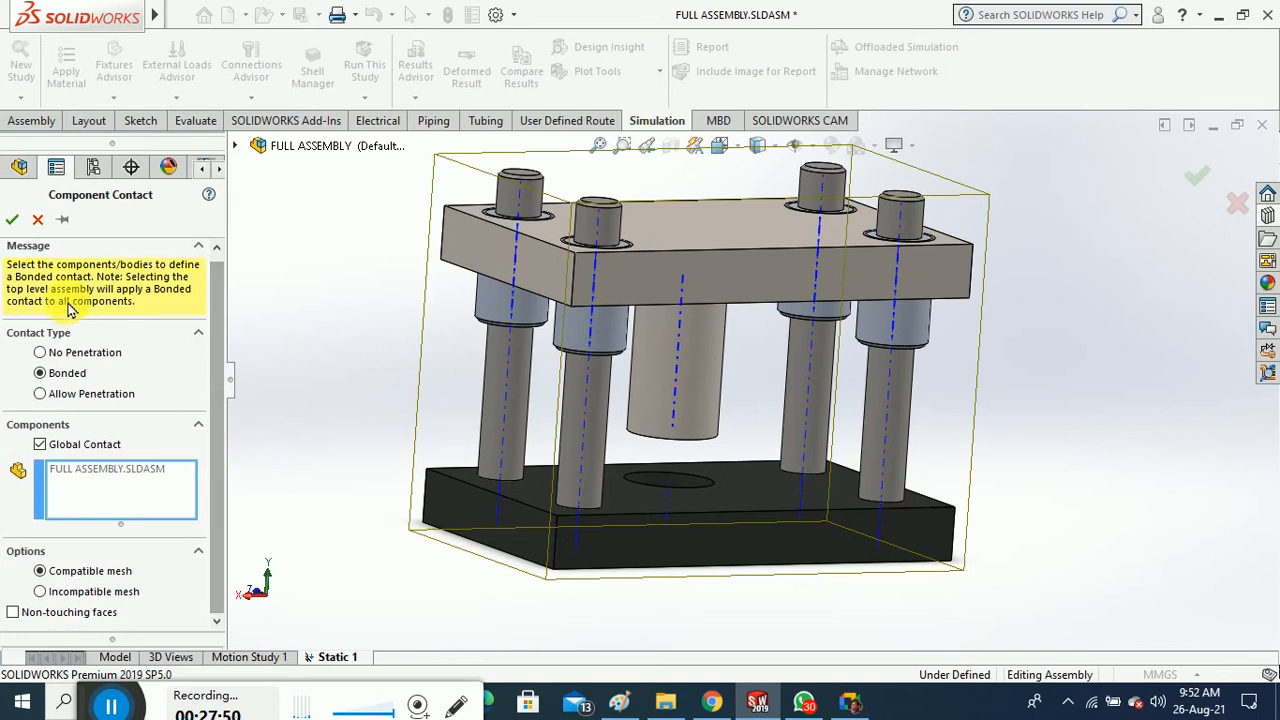
left_click(12, 219)
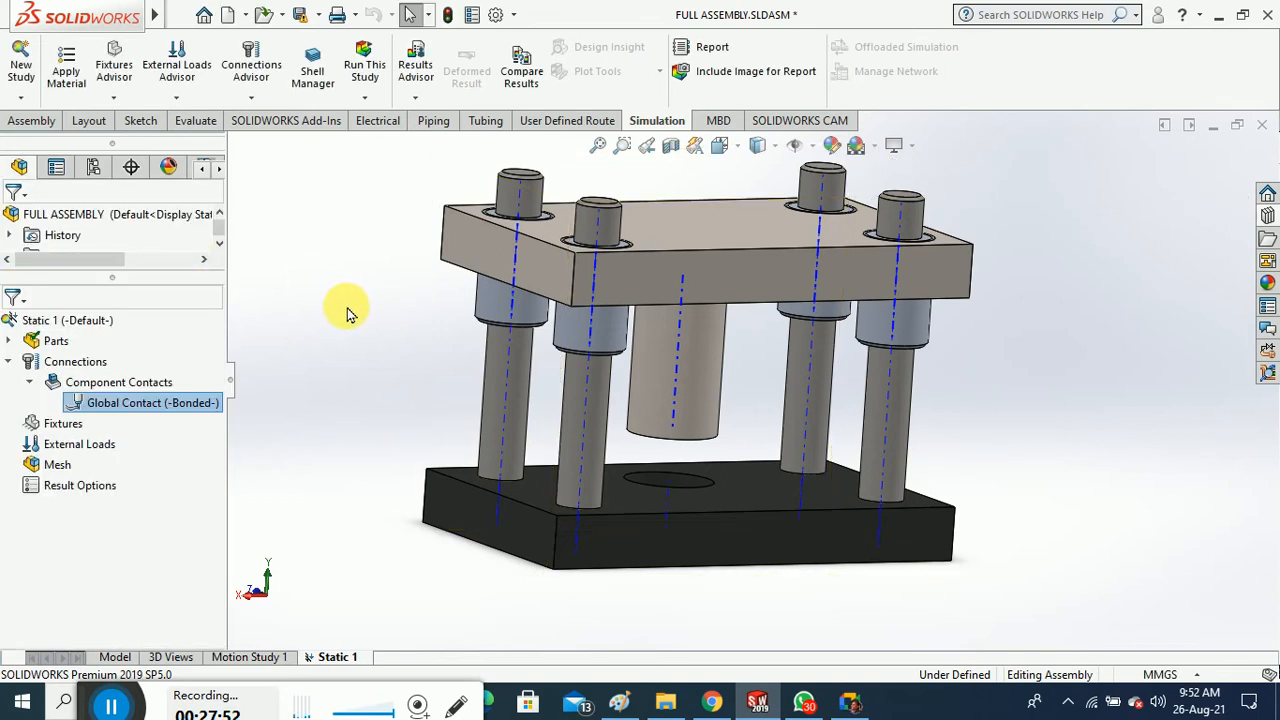
Add a Fixed Geometry fixture on the four side faces of the bottom plate
right_click(73, 428)
left_click(138, 158)
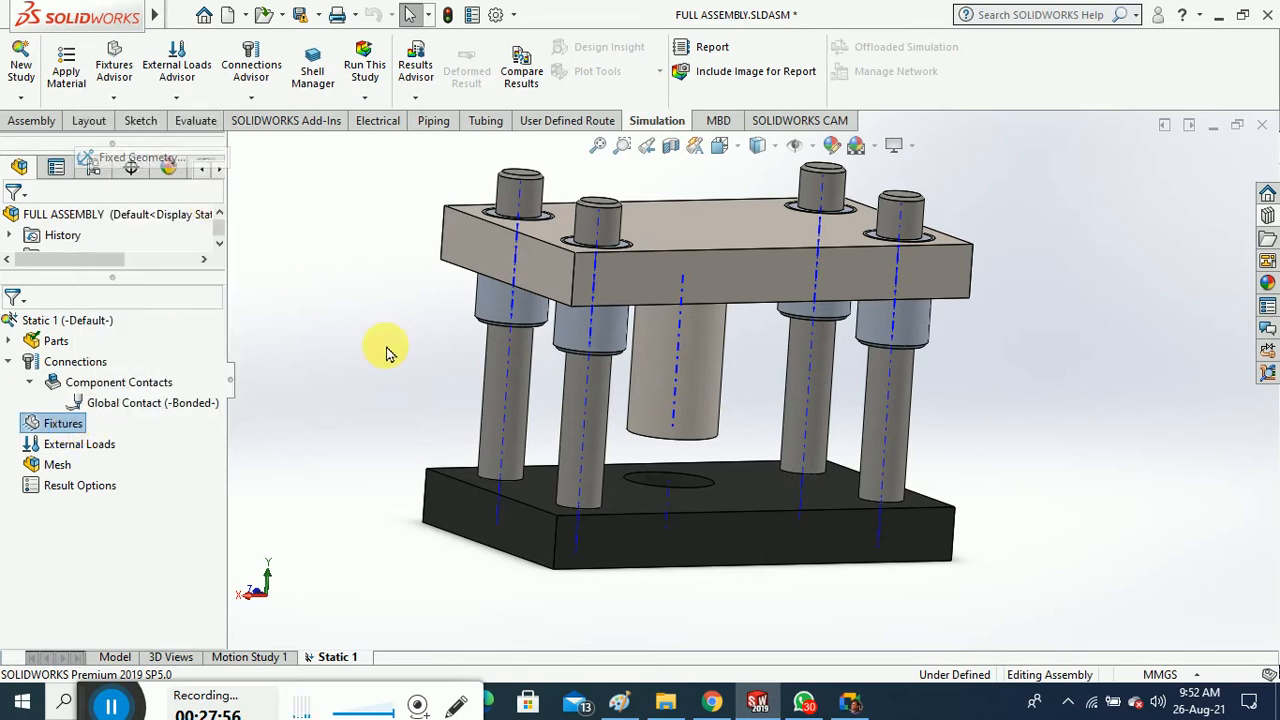
middle_click_drag(360, 508, 351, 414)
left_click(655, 464)
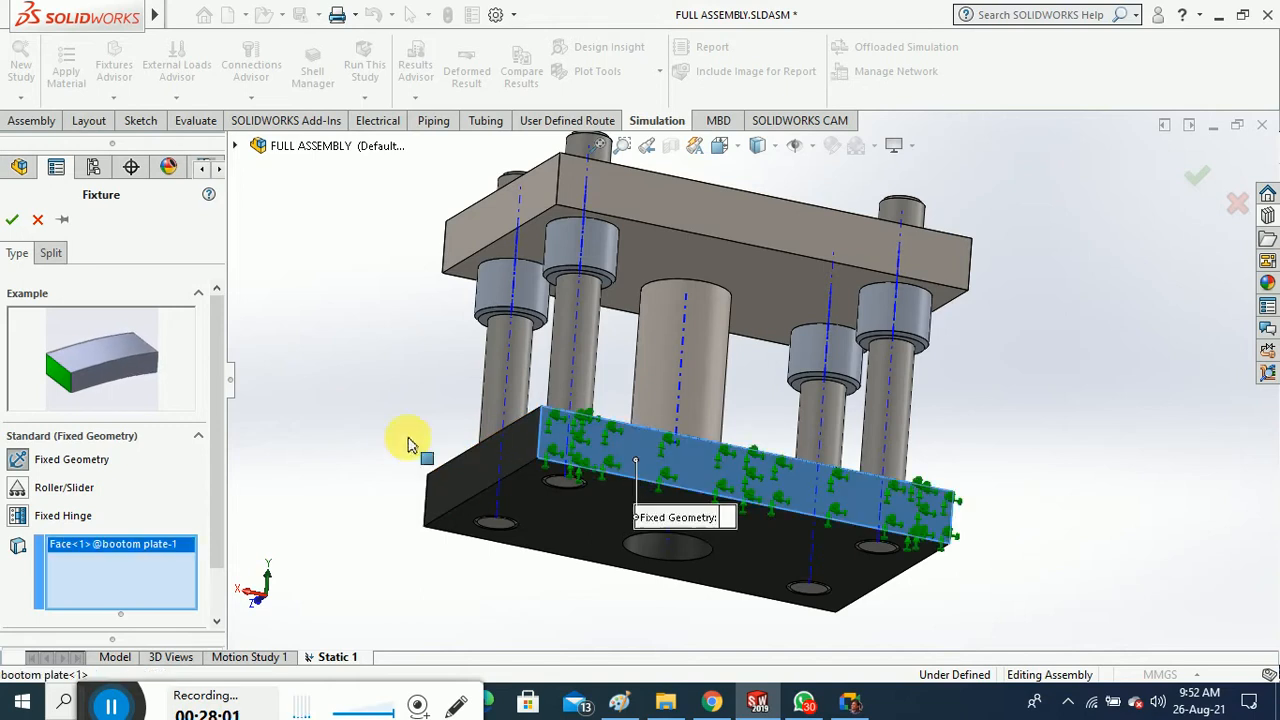
middle_click_drag(417, 449, 555, 540)
left_click(555, 540)
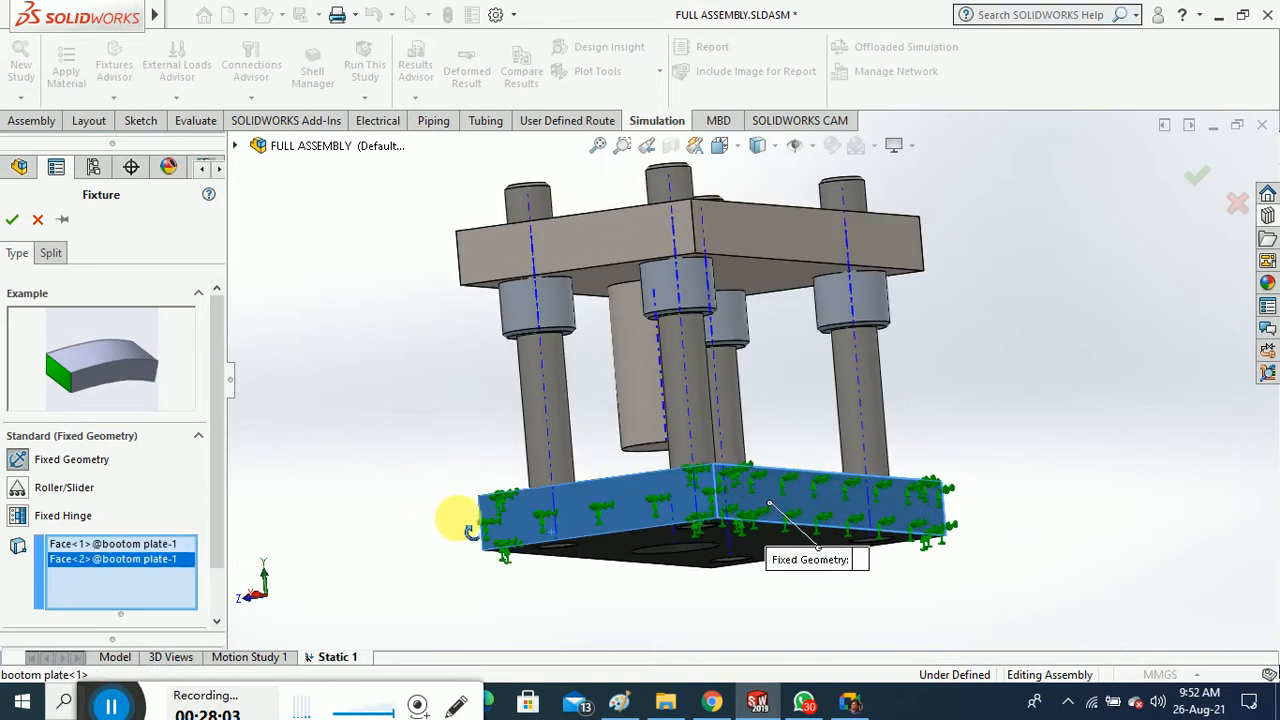
middle_click_drag(465, 524, 603, 537)
left_click(560, 538)
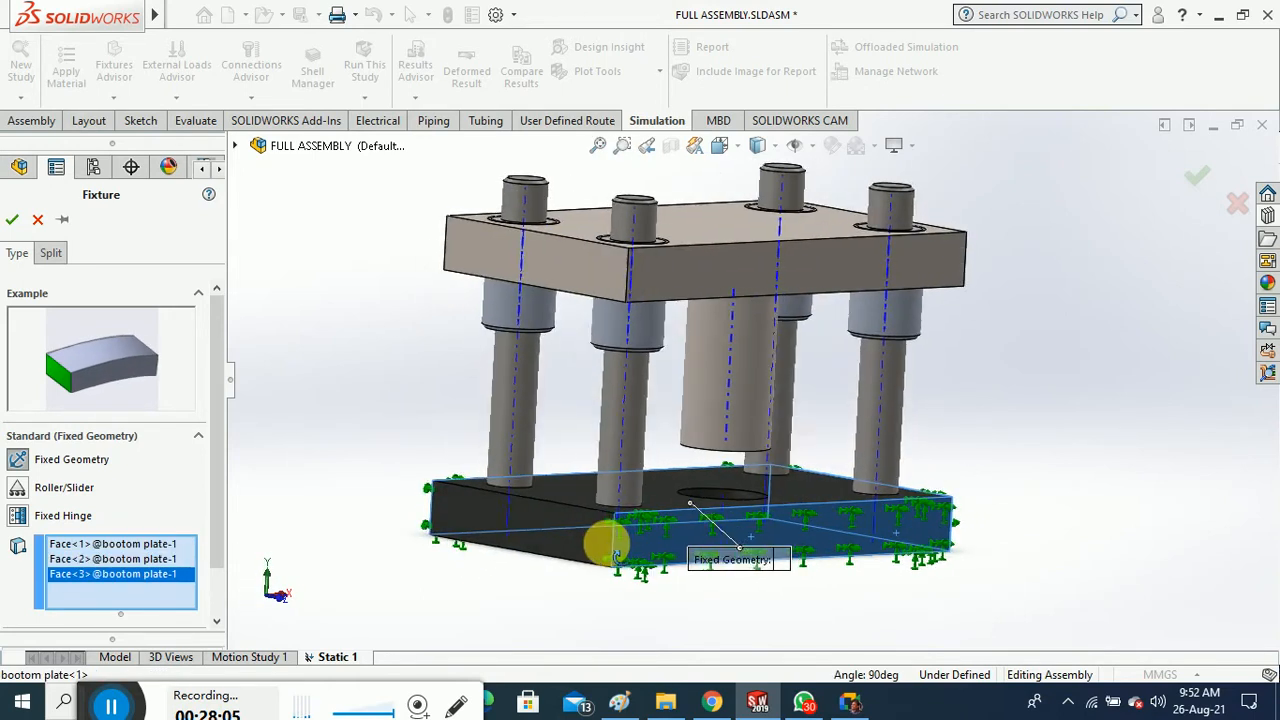
left_click(449, 551)
middle_click_drag(449, 551, 460, 580)
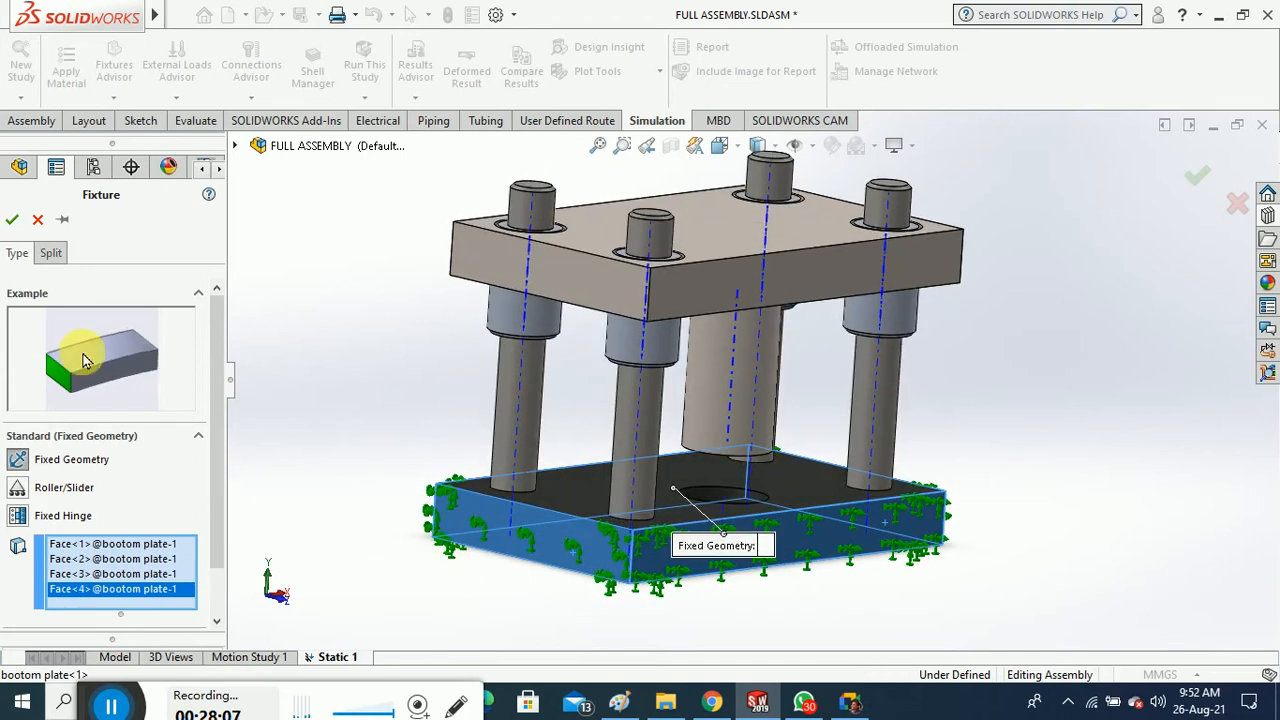
left_click(12, 221)
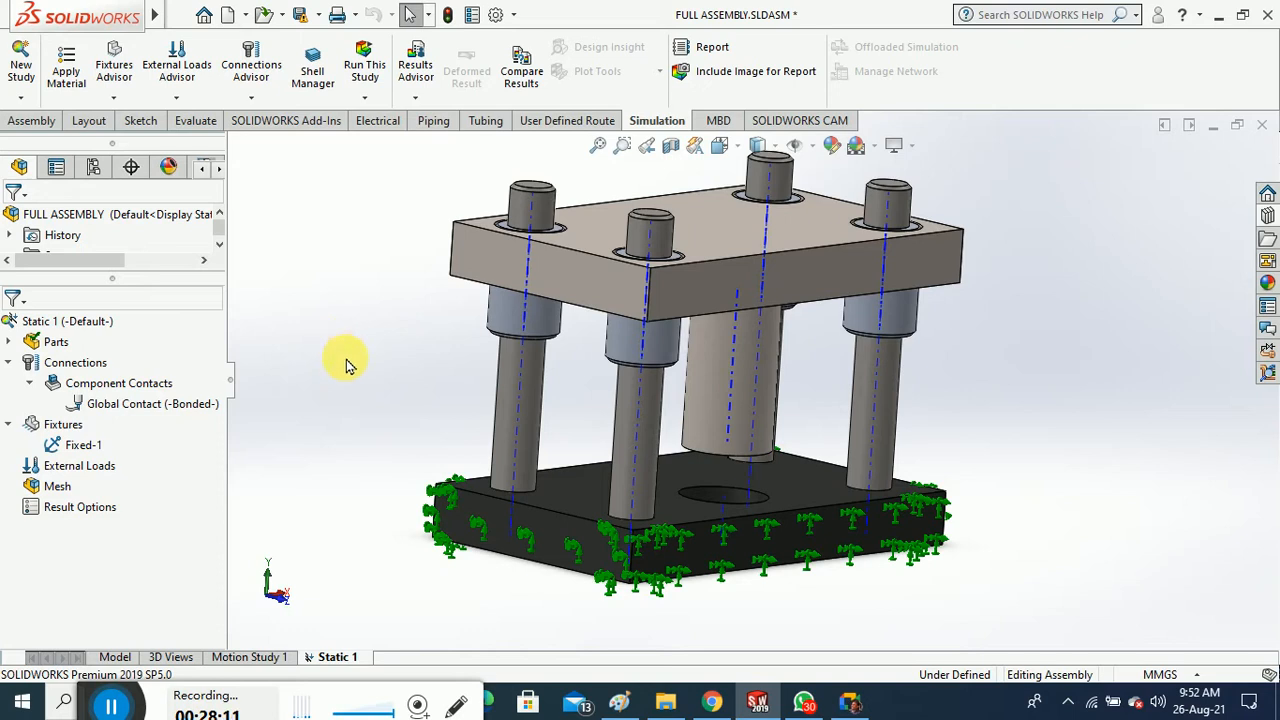
Add a 20 N/m^2 normal pressure load on the top plate's upper face
right_click(75, 465)
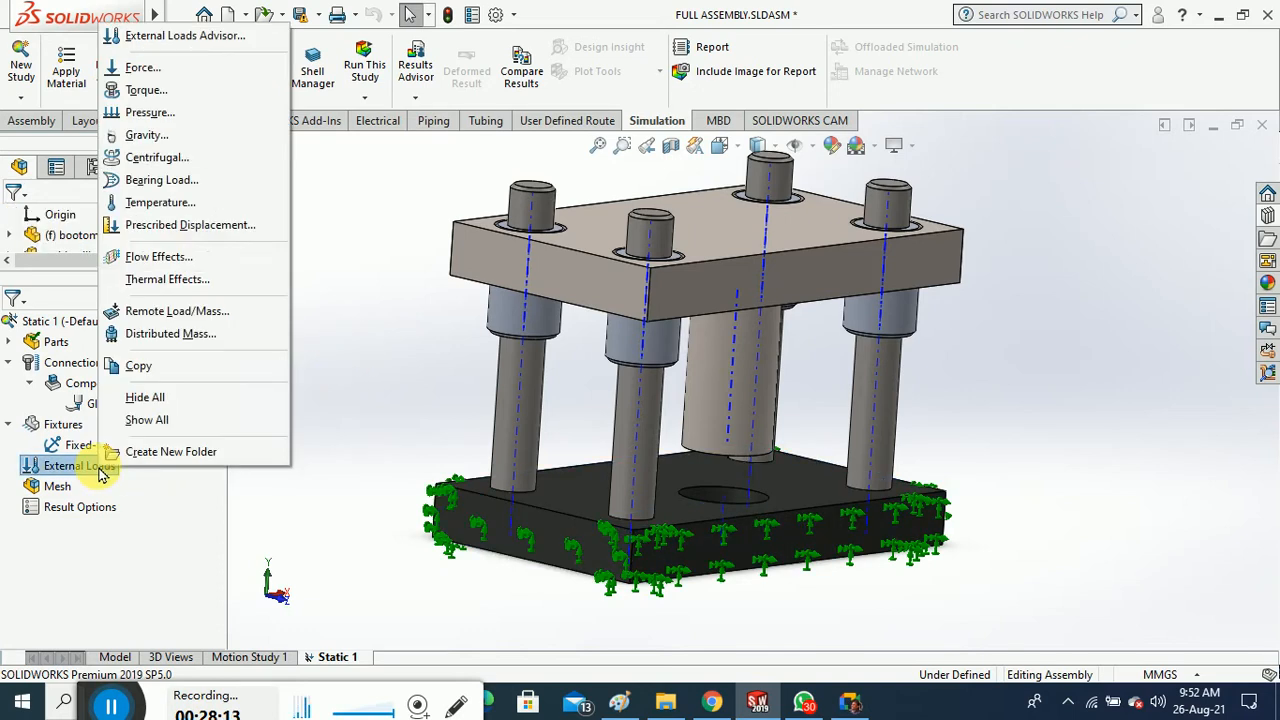
left_click(183, 112)
left_click(740, 240)
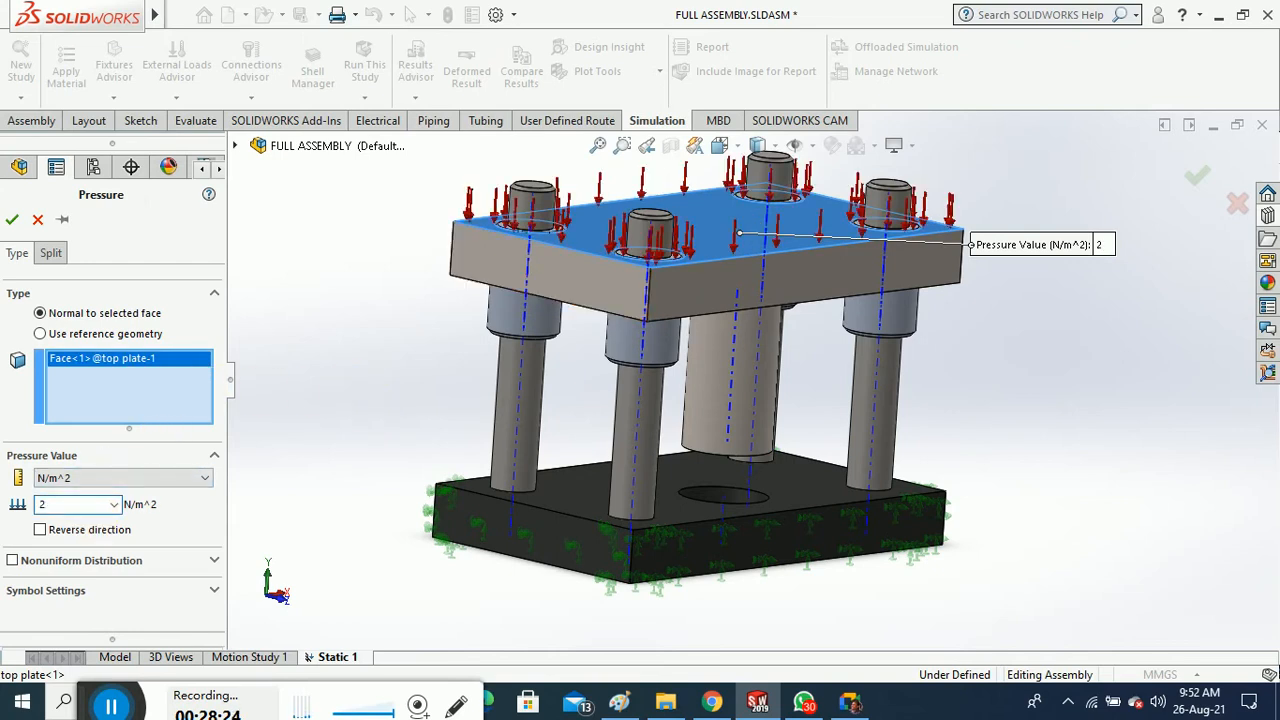
left_click(12, 219)
mouse_move(373, 331)
middle_mouse_down()
mouse_move(377, 346)
mouse_move(383, 332)
middle_mouse_up()
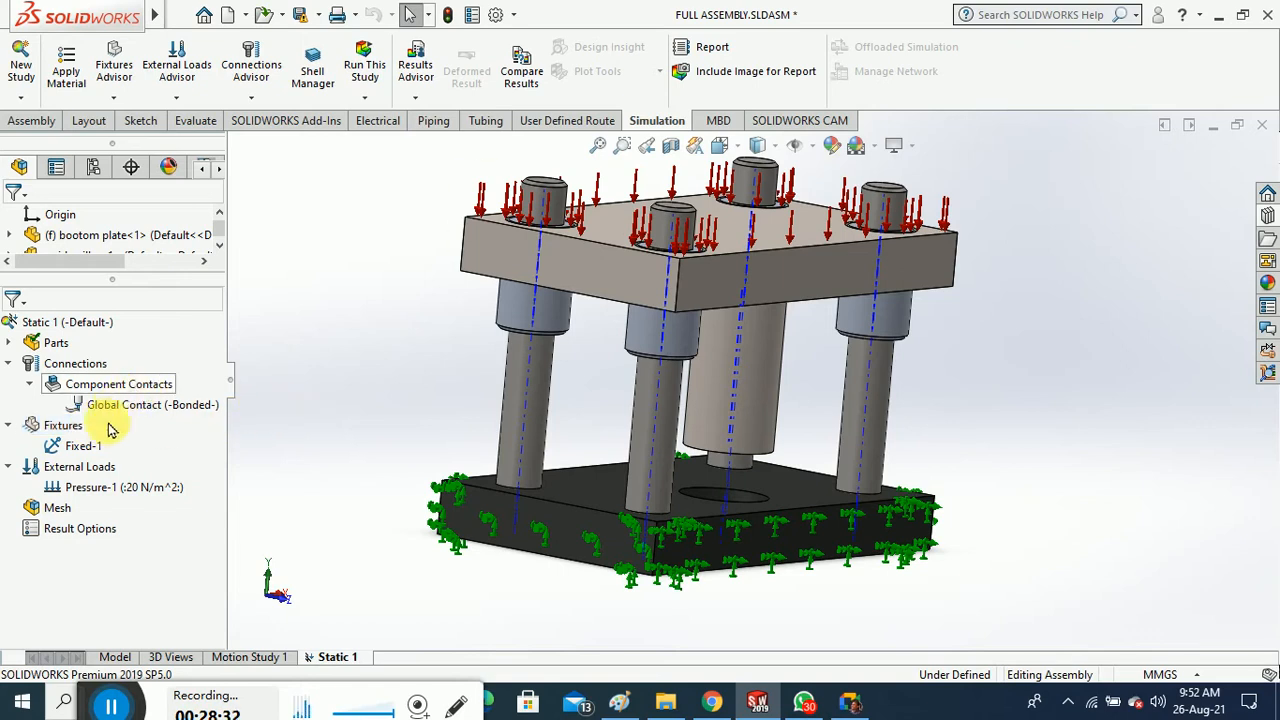
Add a 20 N.m per-item torque on the guide faces about the base plate's hole axis
right_click(90, 476)
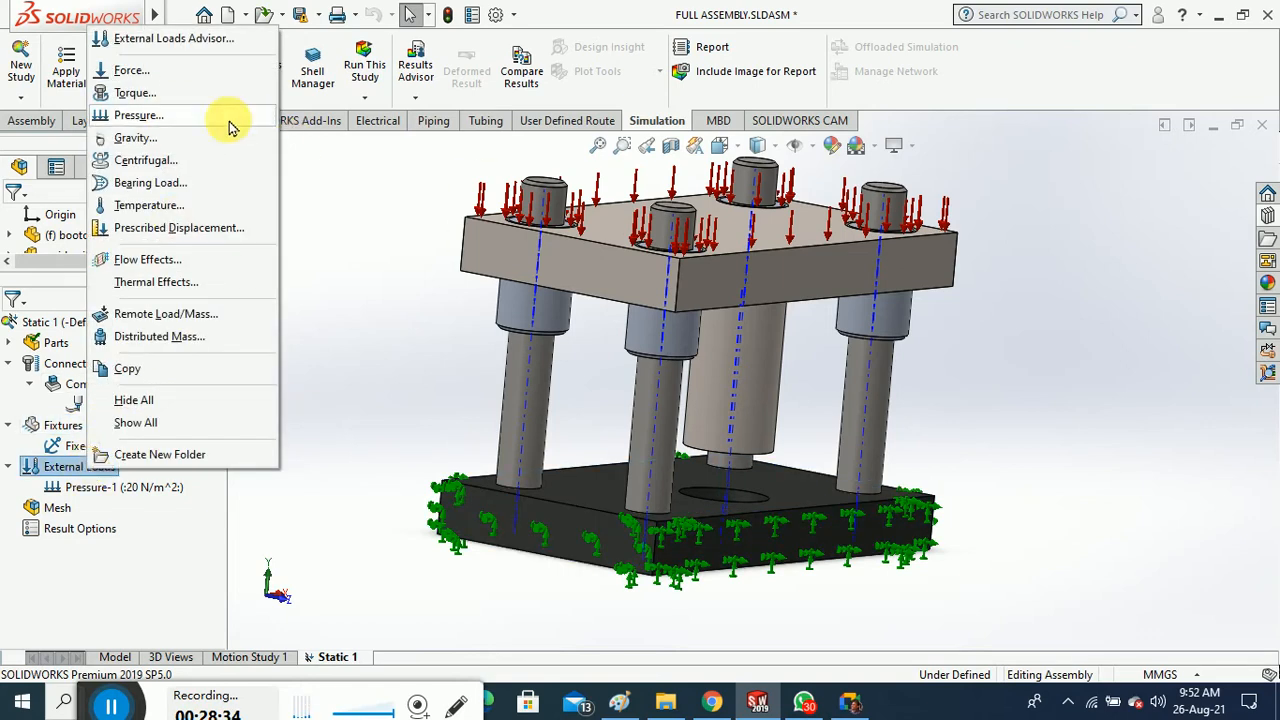
left_click(212, 101)
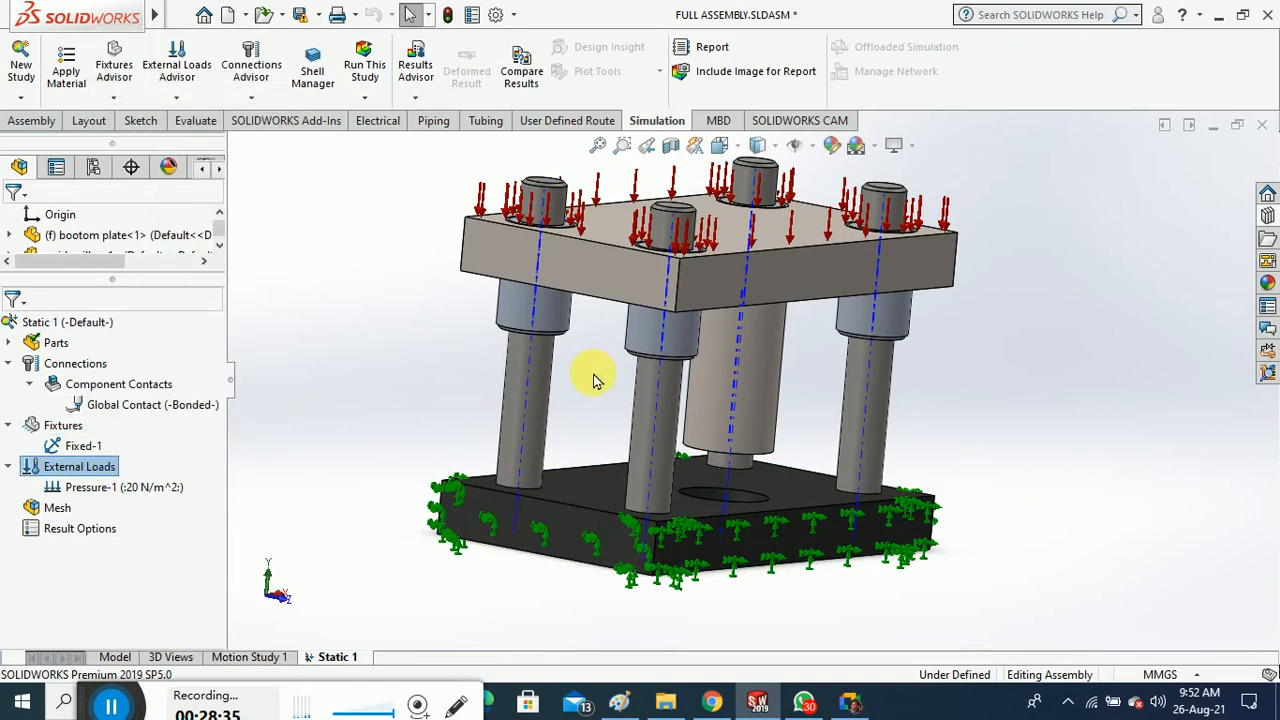
left_click(552, 320)
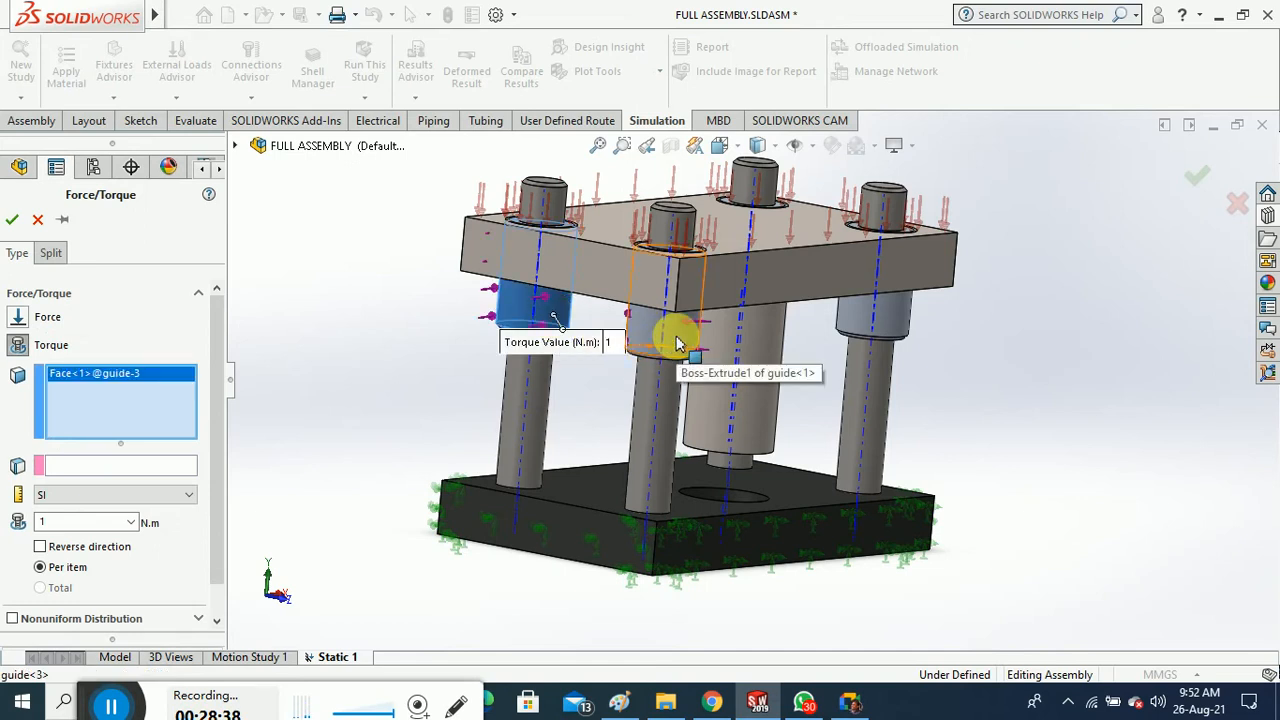
left_click(674, 339)
left_click(890, 323)
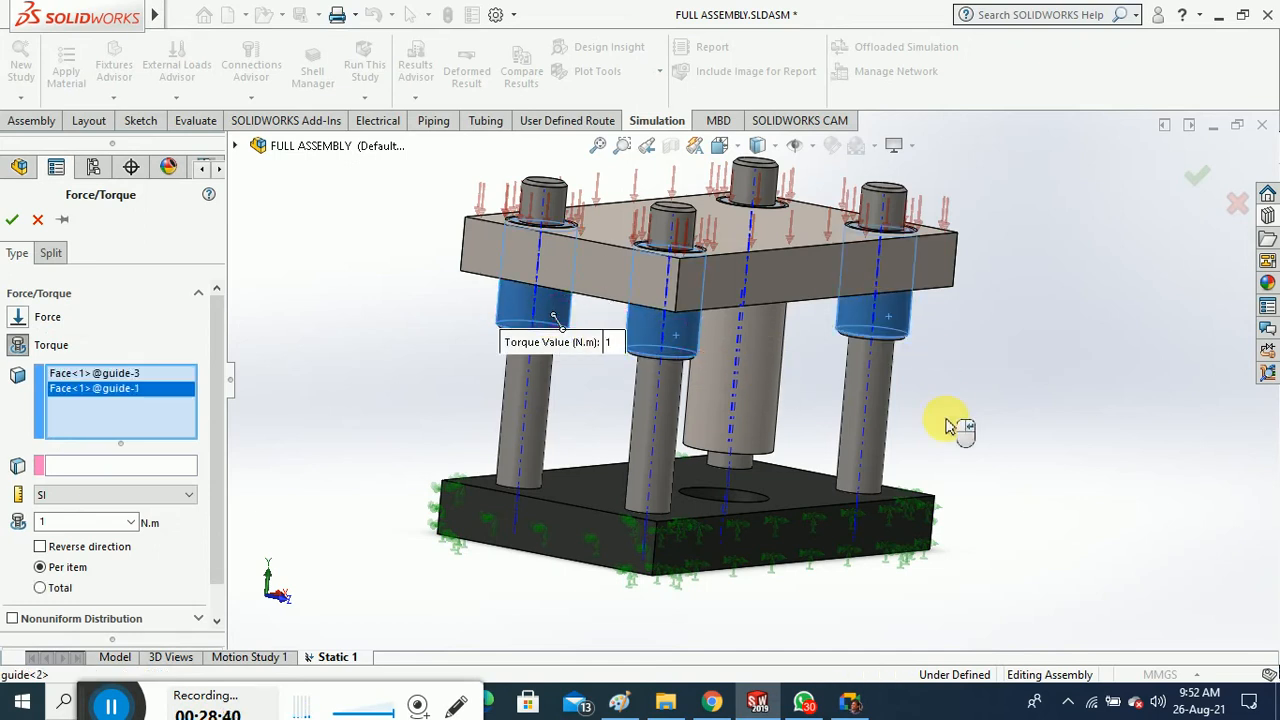
middle_click_drag(957, 423, 992, 387)
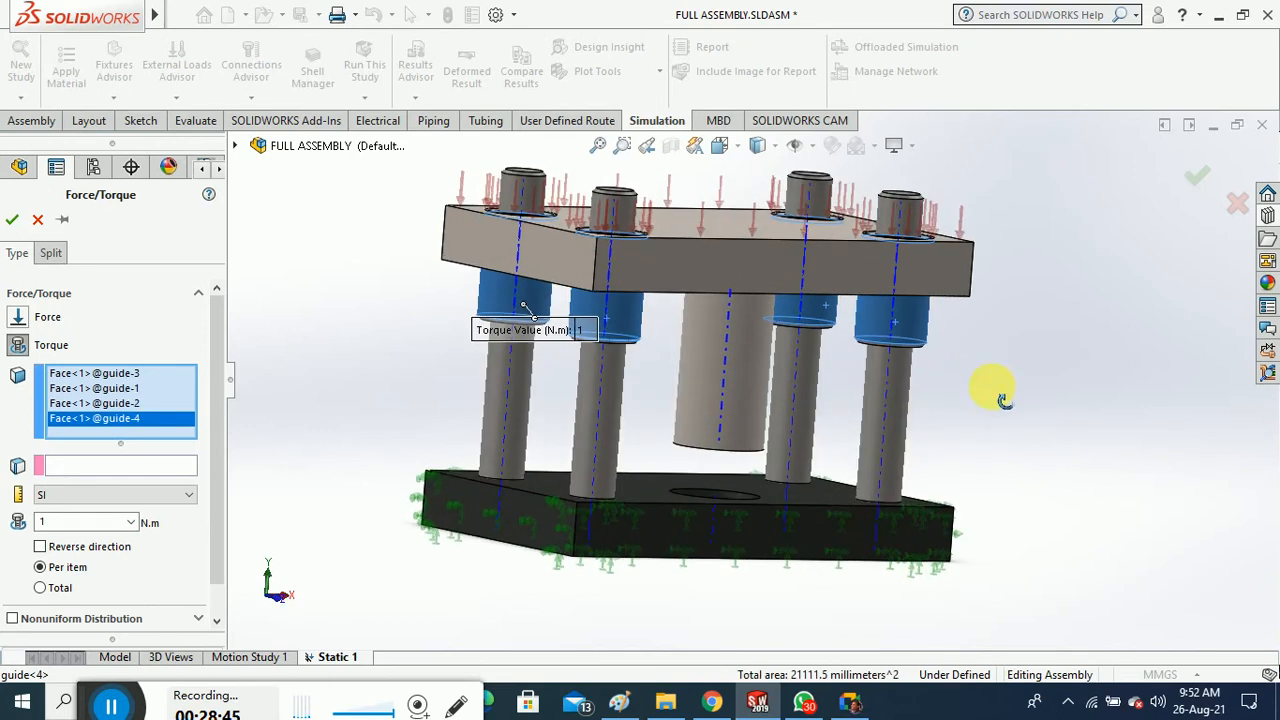
left_click(136, 466)
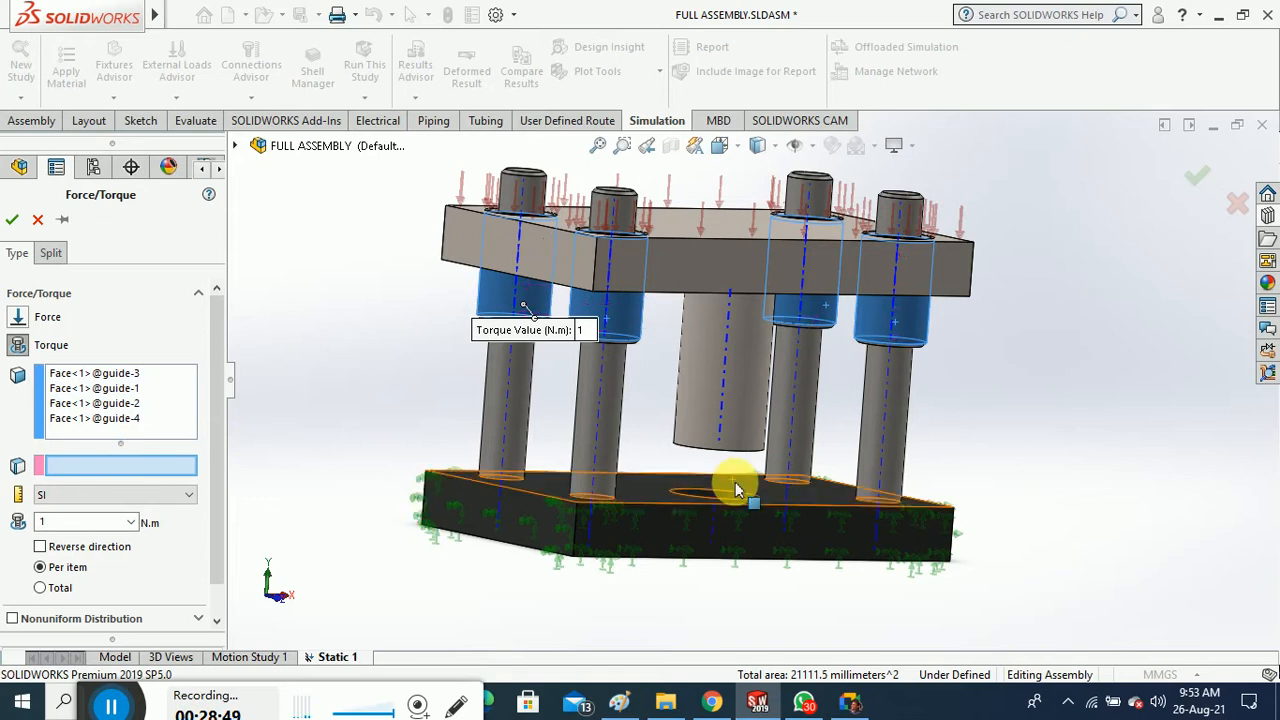
middle_click_drag(735, 490, 723, 509)
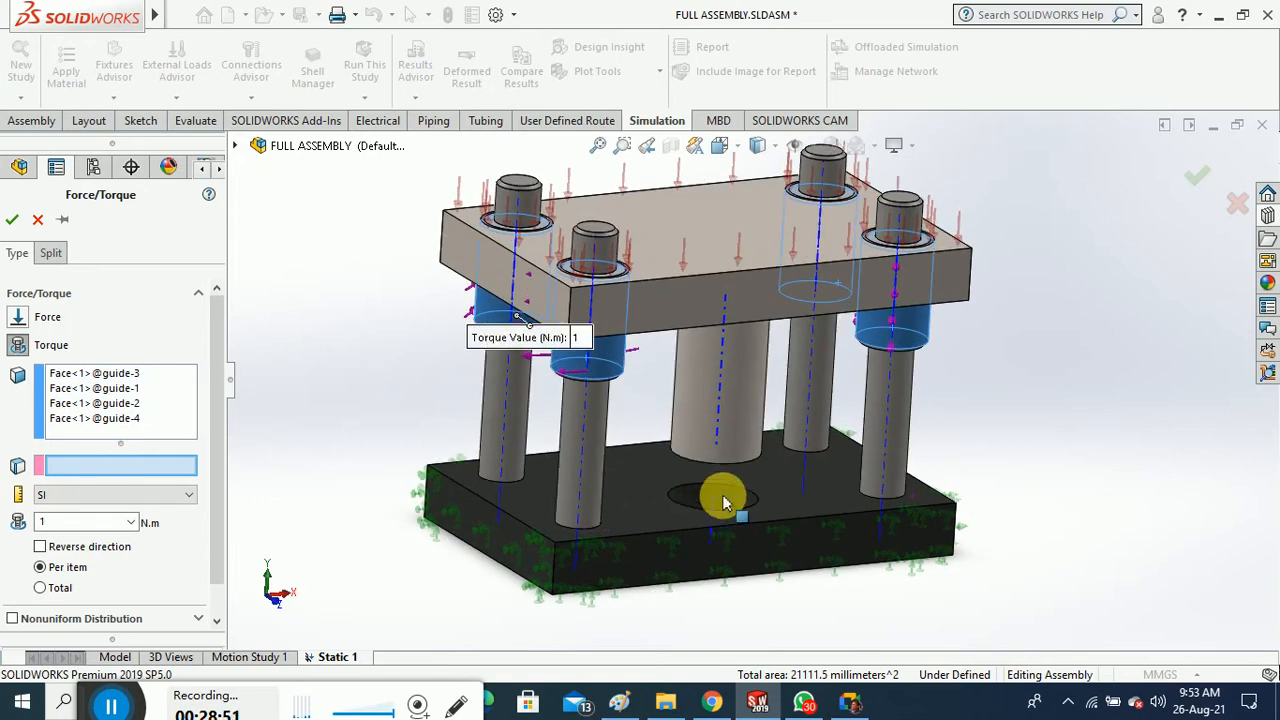
left_click(733, 499)
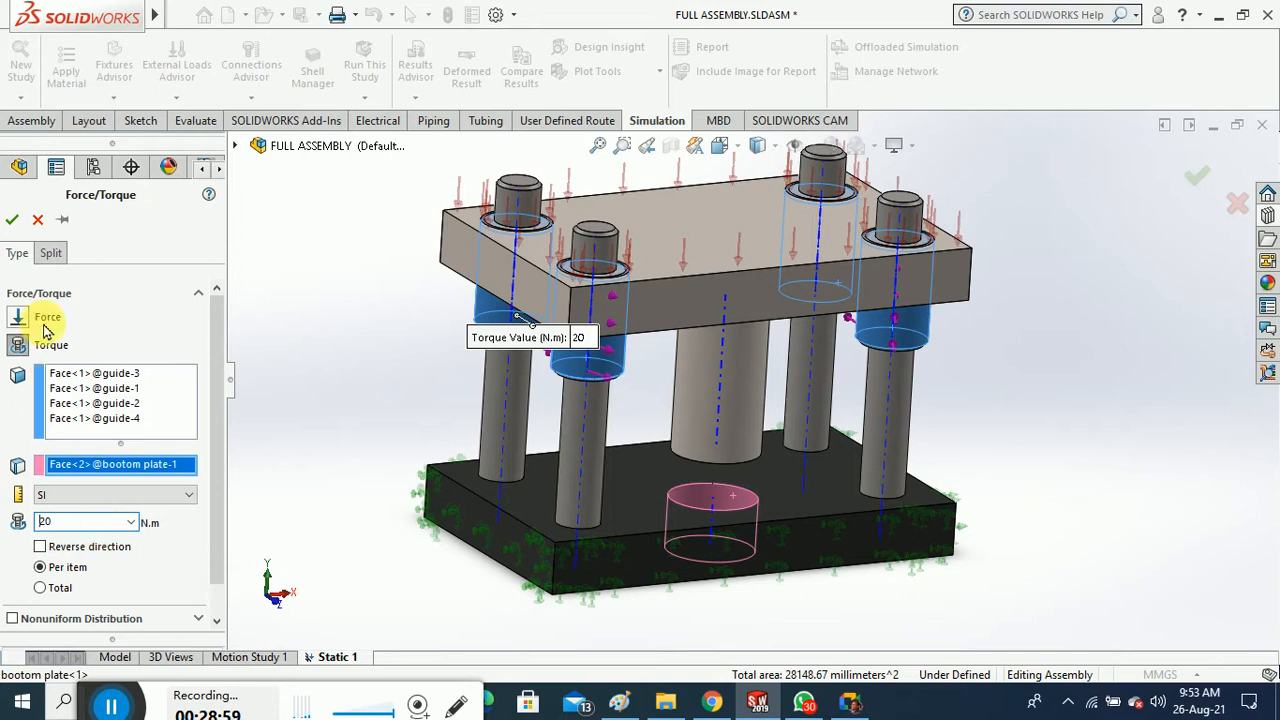
left_click(12, 220)
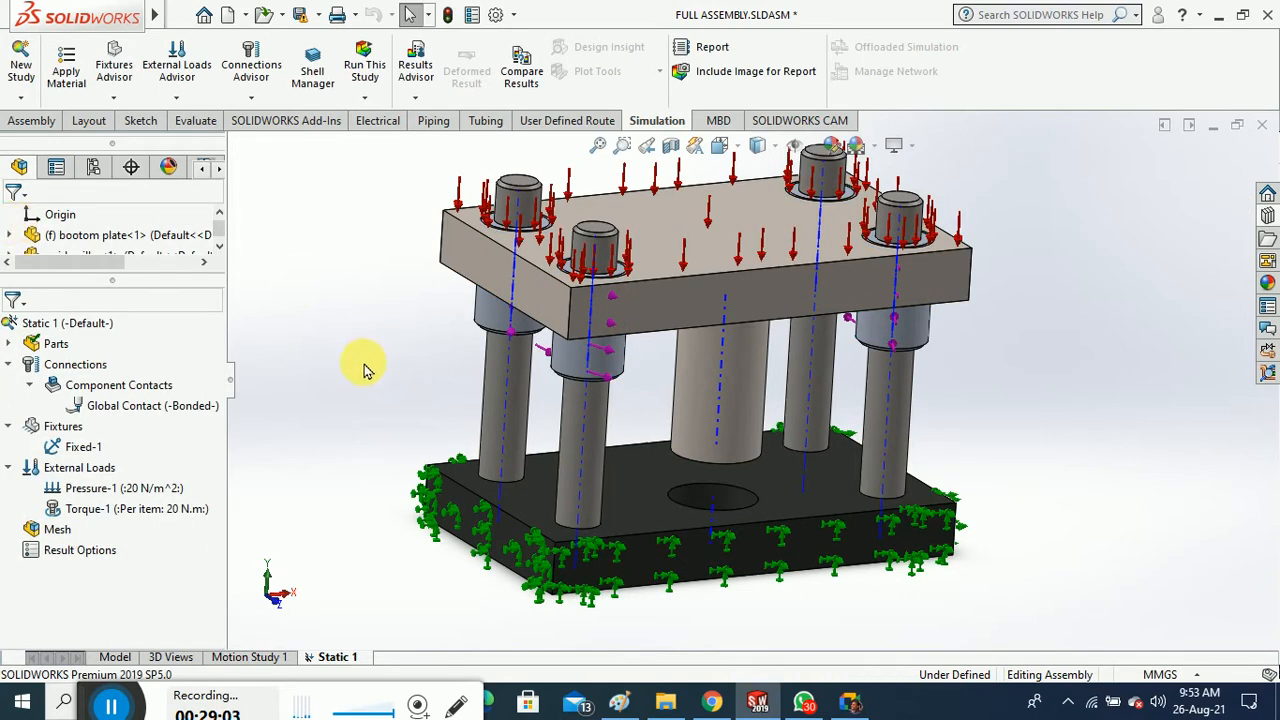
Run Static 1 from the Run This Study dropdown to start meshing
mouse_move(368, 348)
middle_mouse_down()
mouse_move(371, 323)
mouse_move(417, 302)
mouse_move(409, 343)
mouse_move(375, 346)
middle_mouse_up()
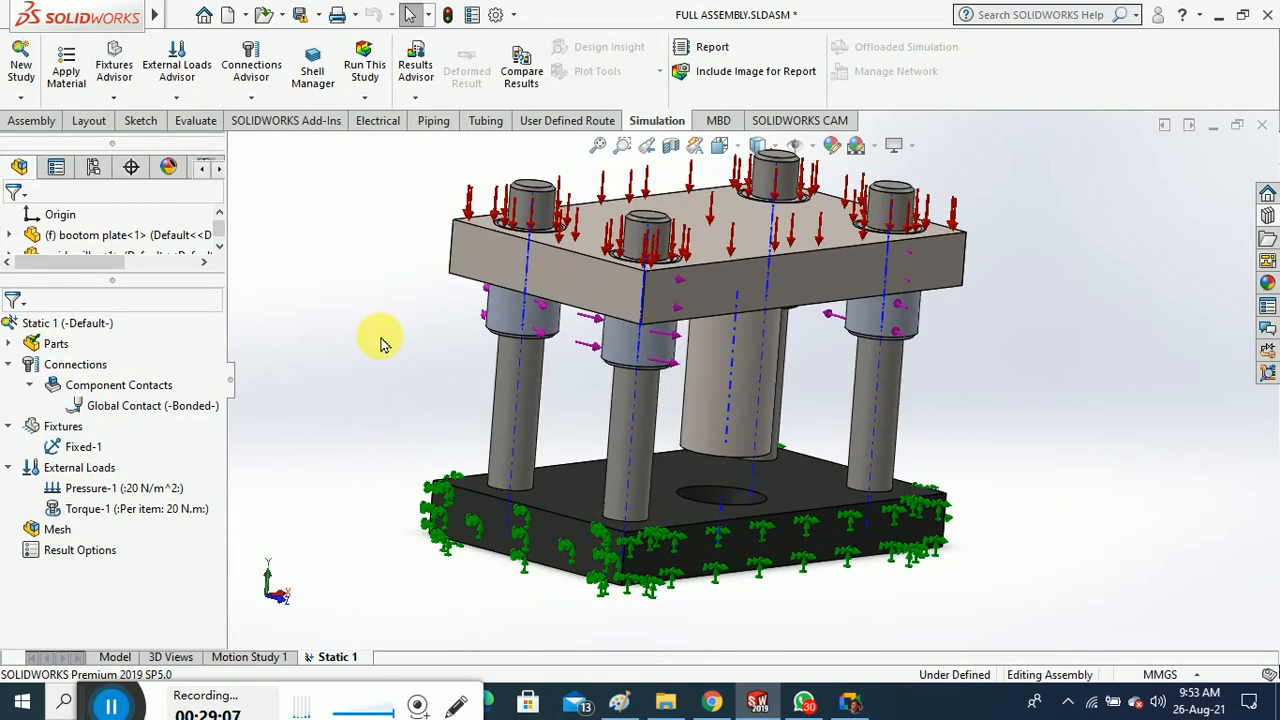
left_click(363, 99)
left_click(400, 133)
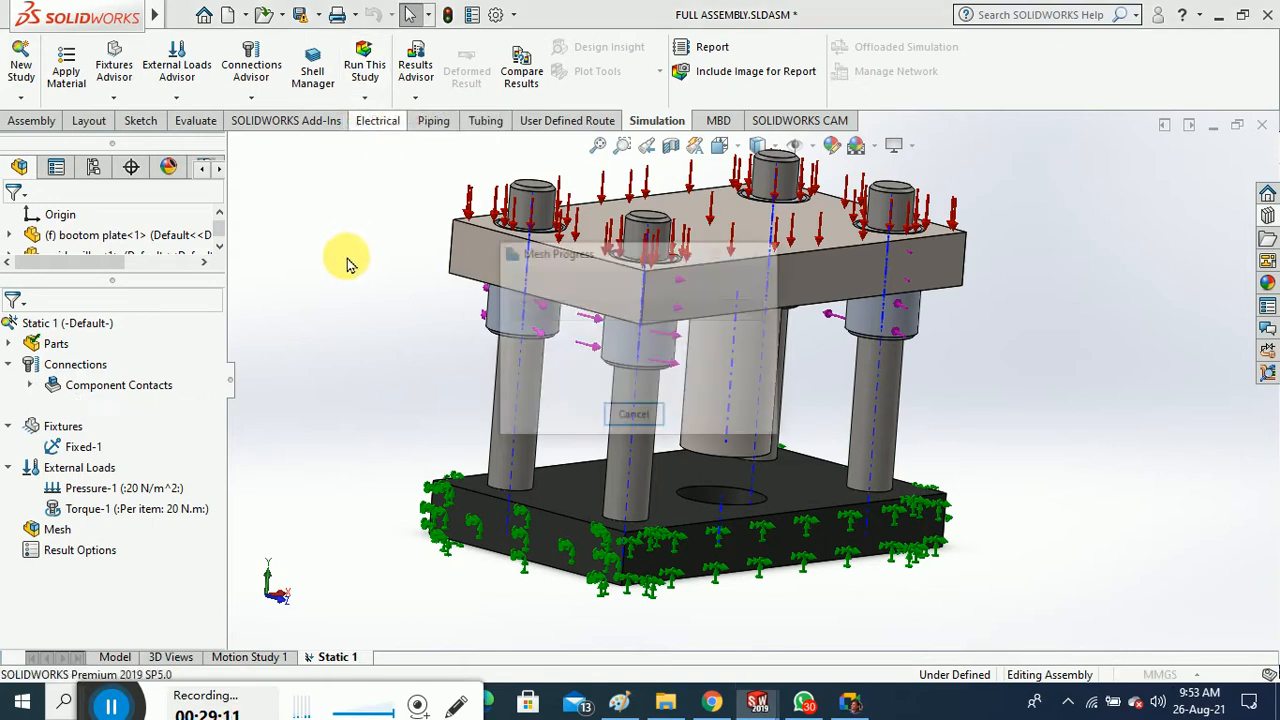
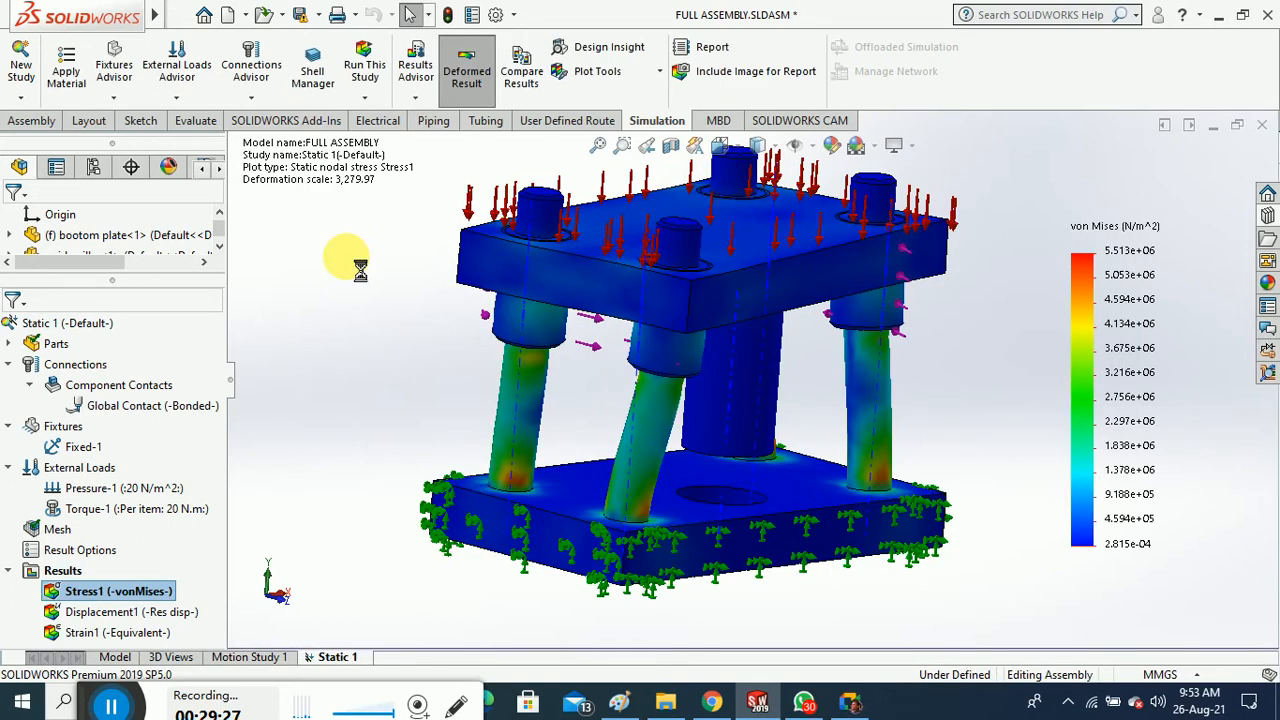
Animate the von Mises stress result at a slower speed while orbiting the model
middle_click_drag(363, 353, 340, 305)
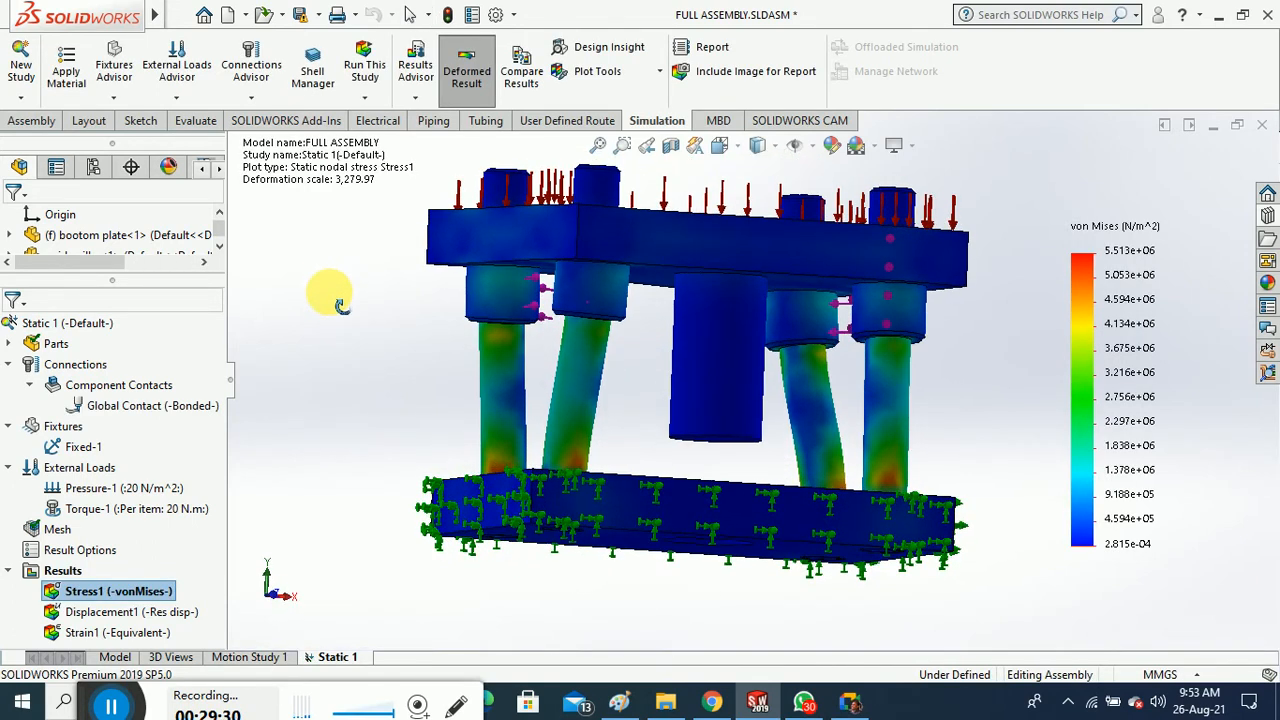
right_click(150, 591)
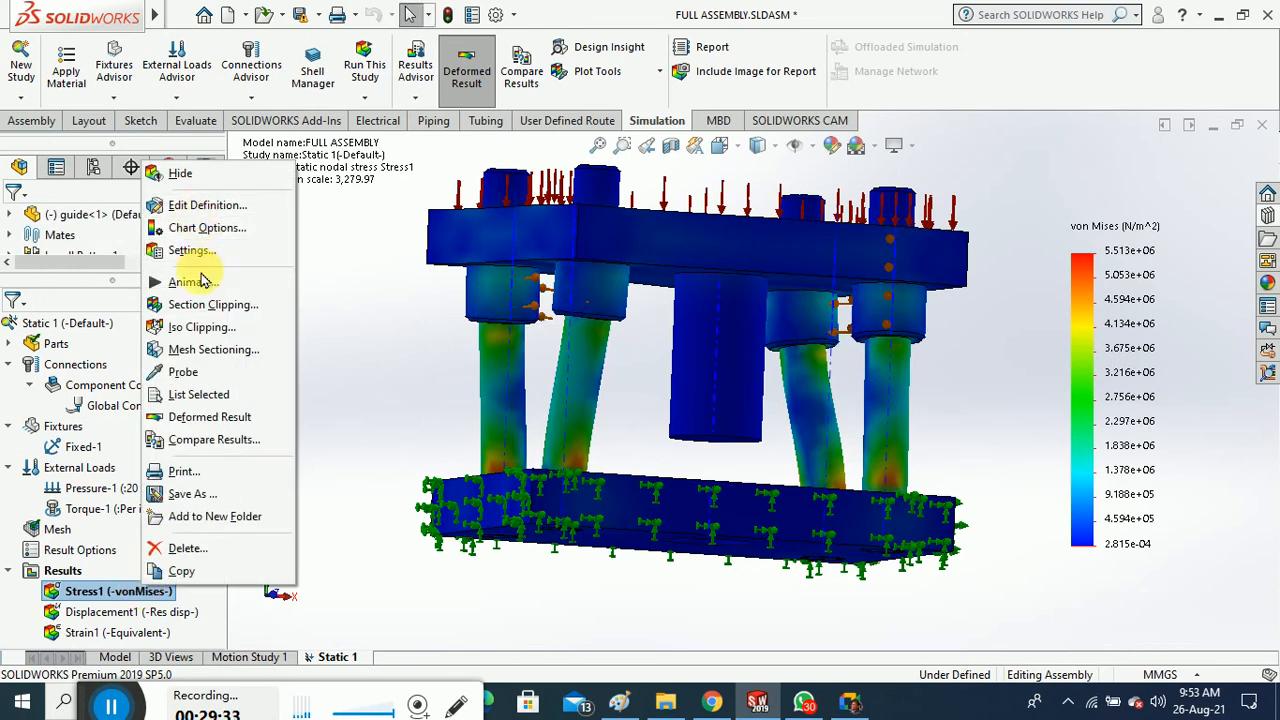
left_click(360, 293)
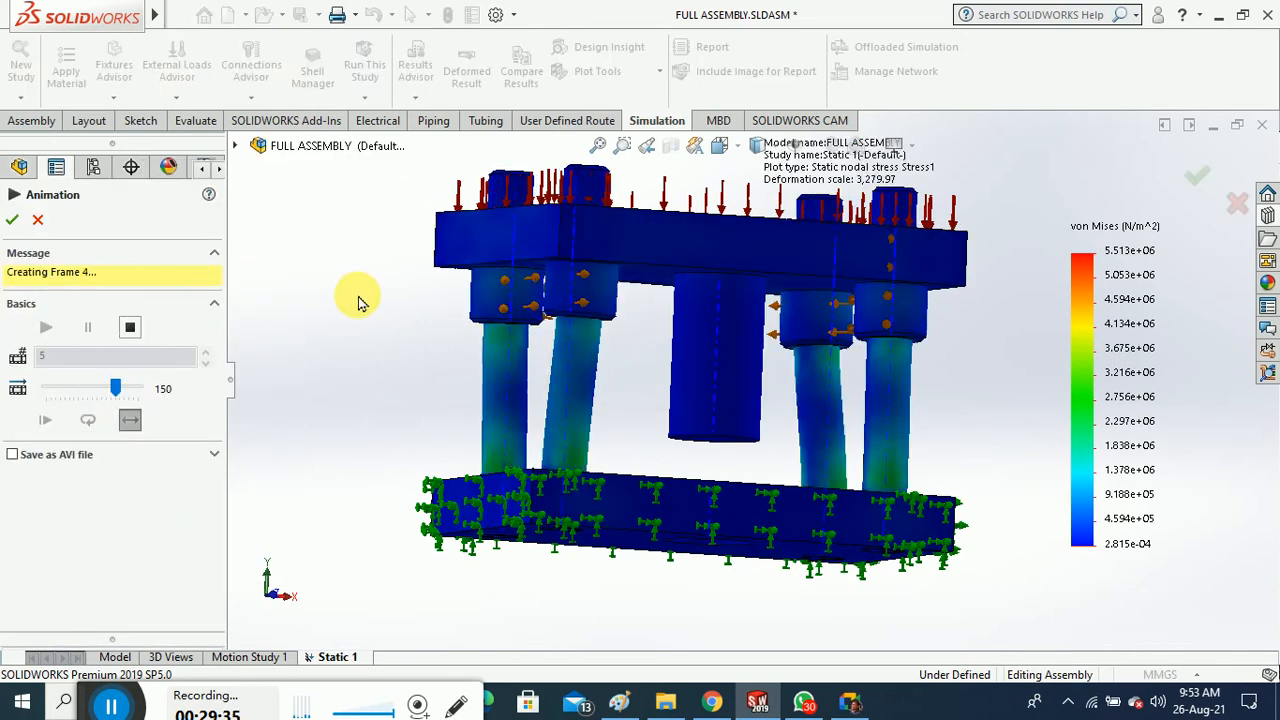
middle_click_drag(451, 300, 448, 379)
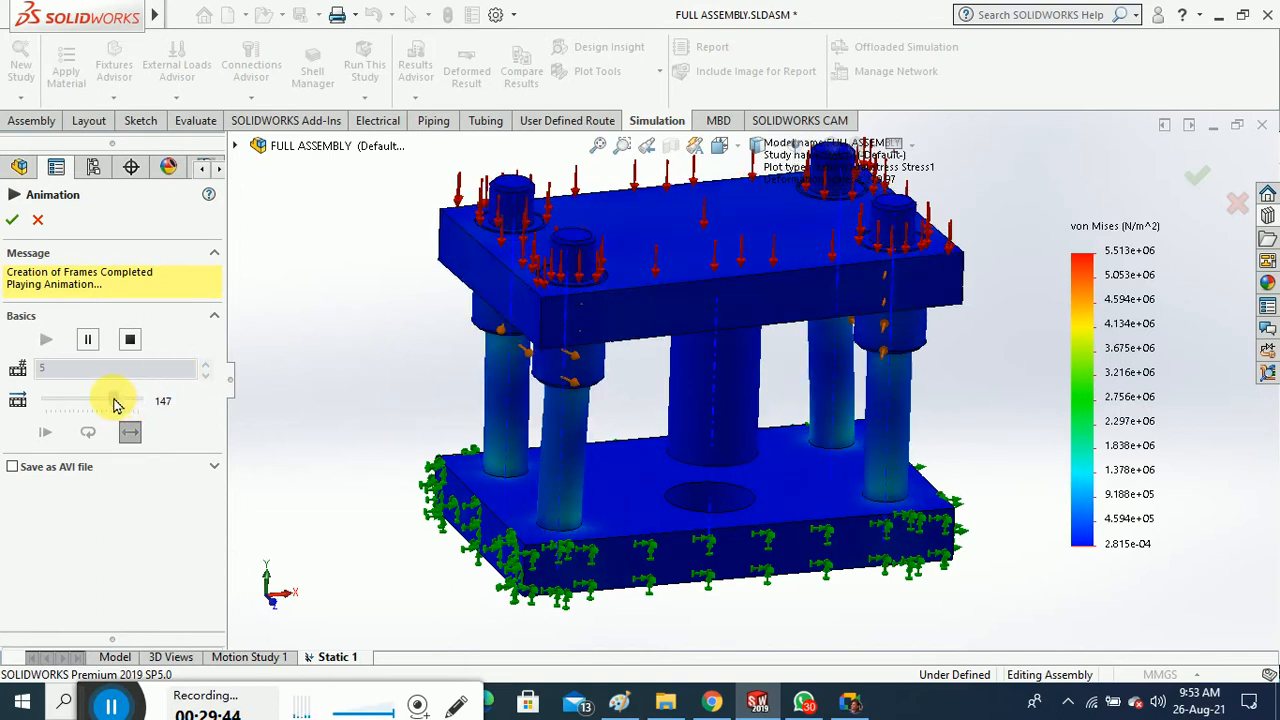
left_click_drag(115, 403, 87, 401)
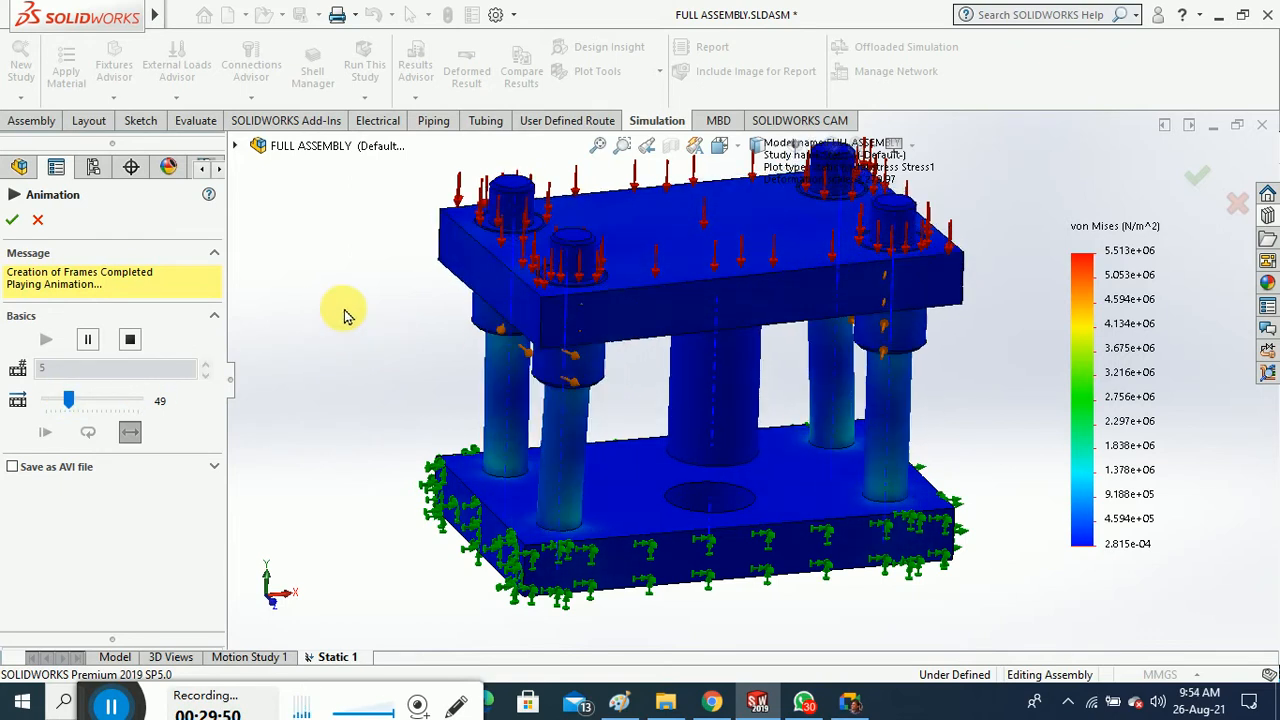
Stop the animation and show the displacement plot, then the equivalent strain (ESTRN) plot
left_click(12, 226)
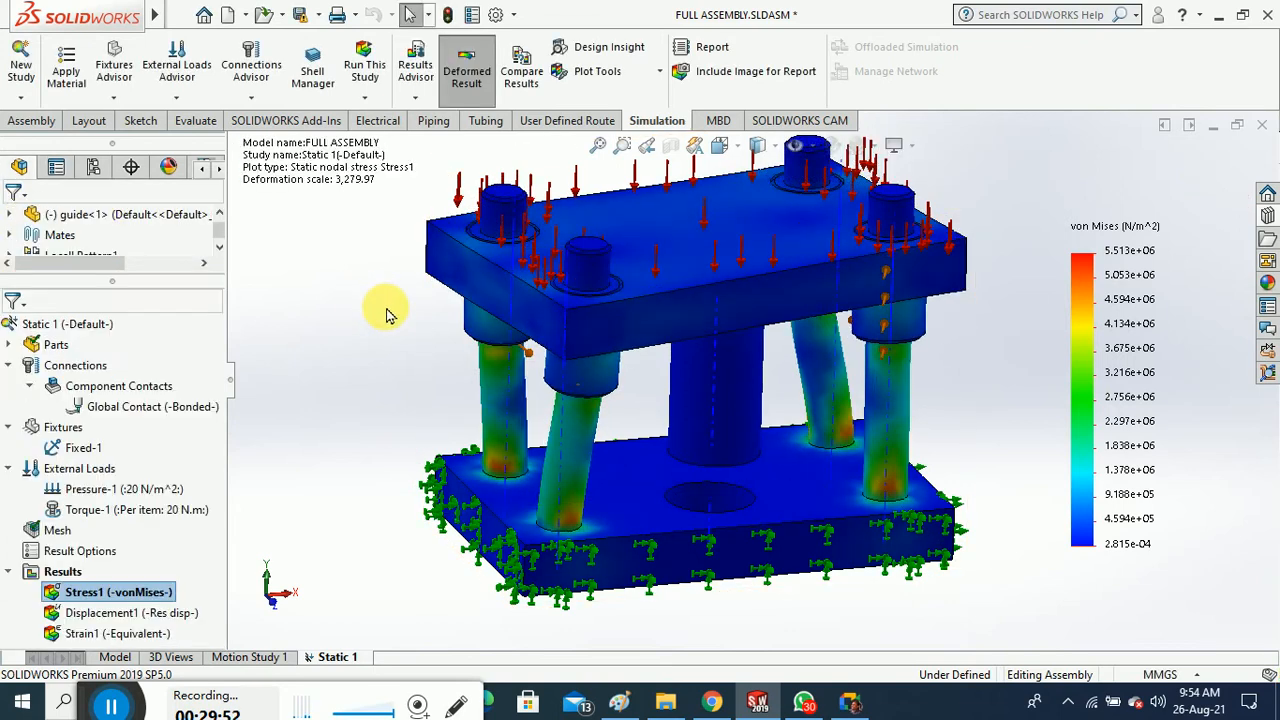
double_click(172, 613)
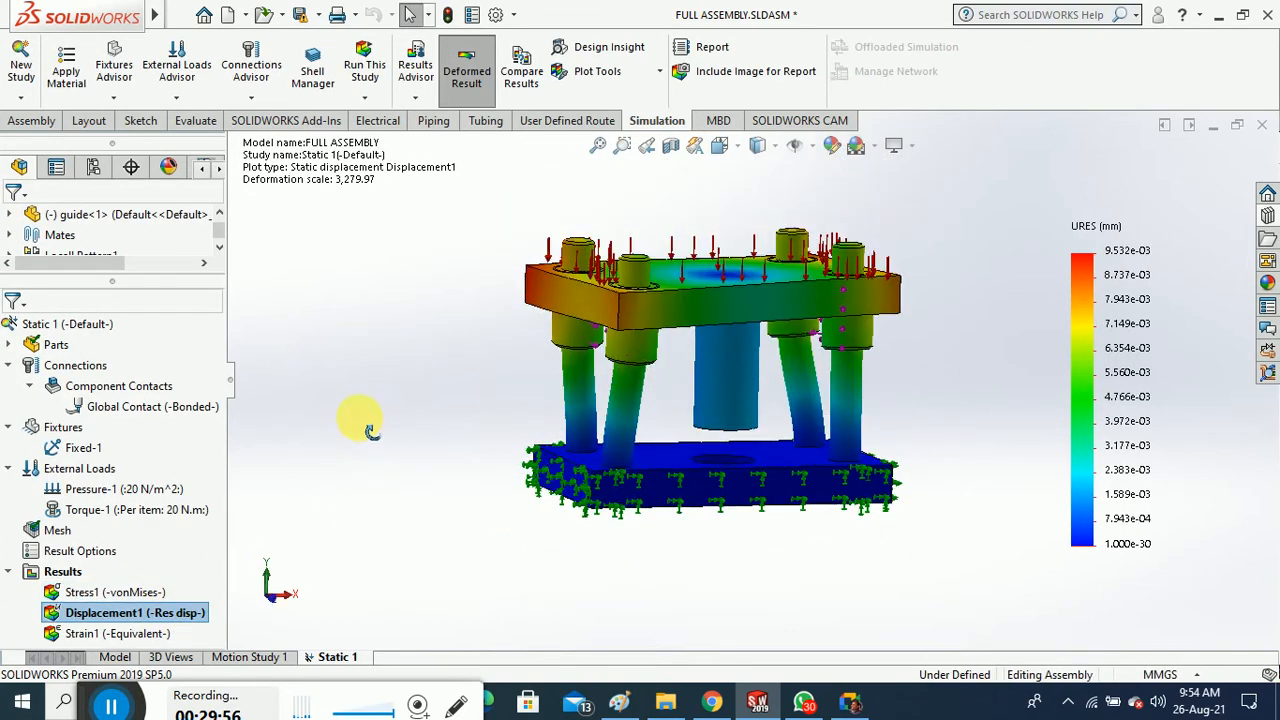
double_click(118, 633)
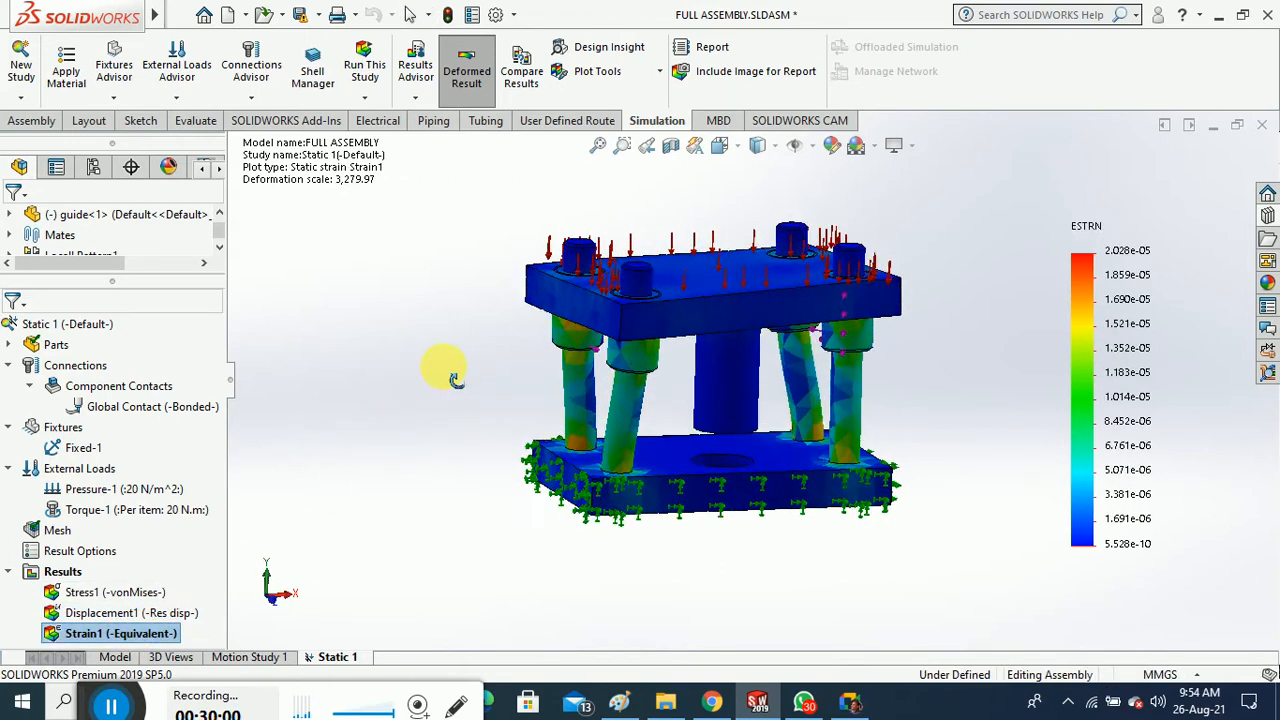
Delete the Torque-1 load so Pressure-1 is the only external load
right_click(160, 509)
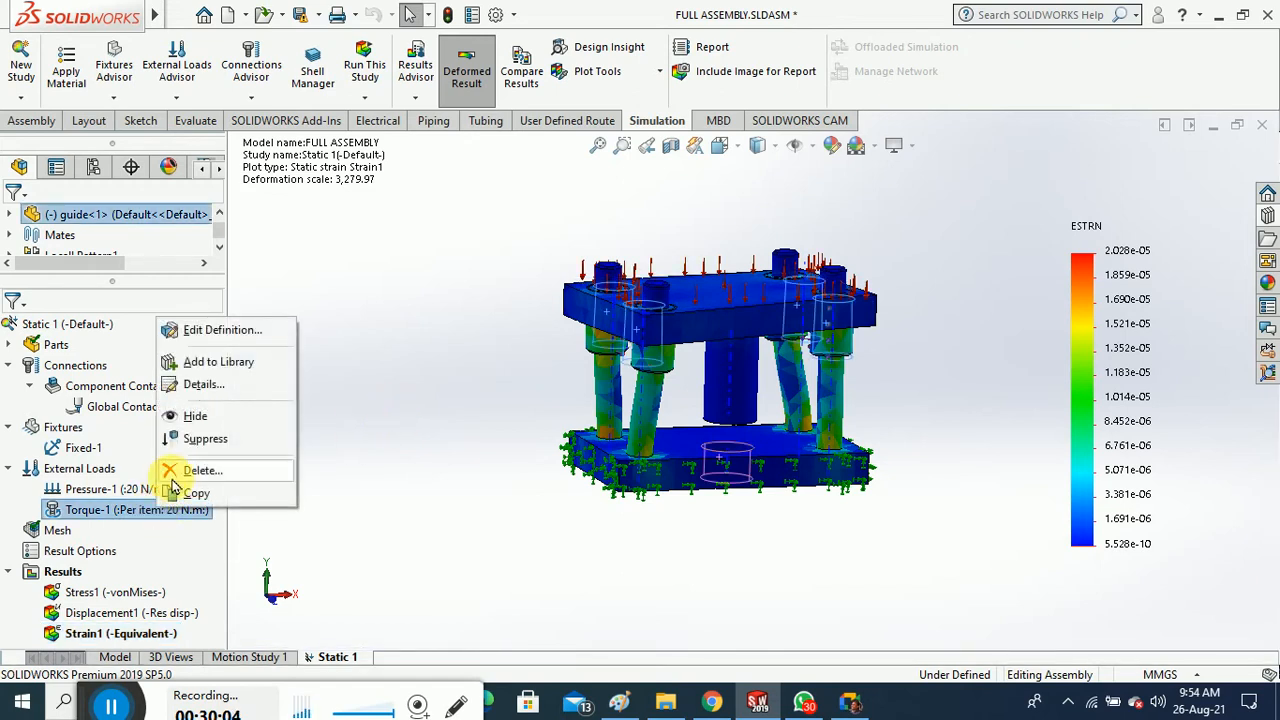
left_click(190, 470)
left_click(729, 327)
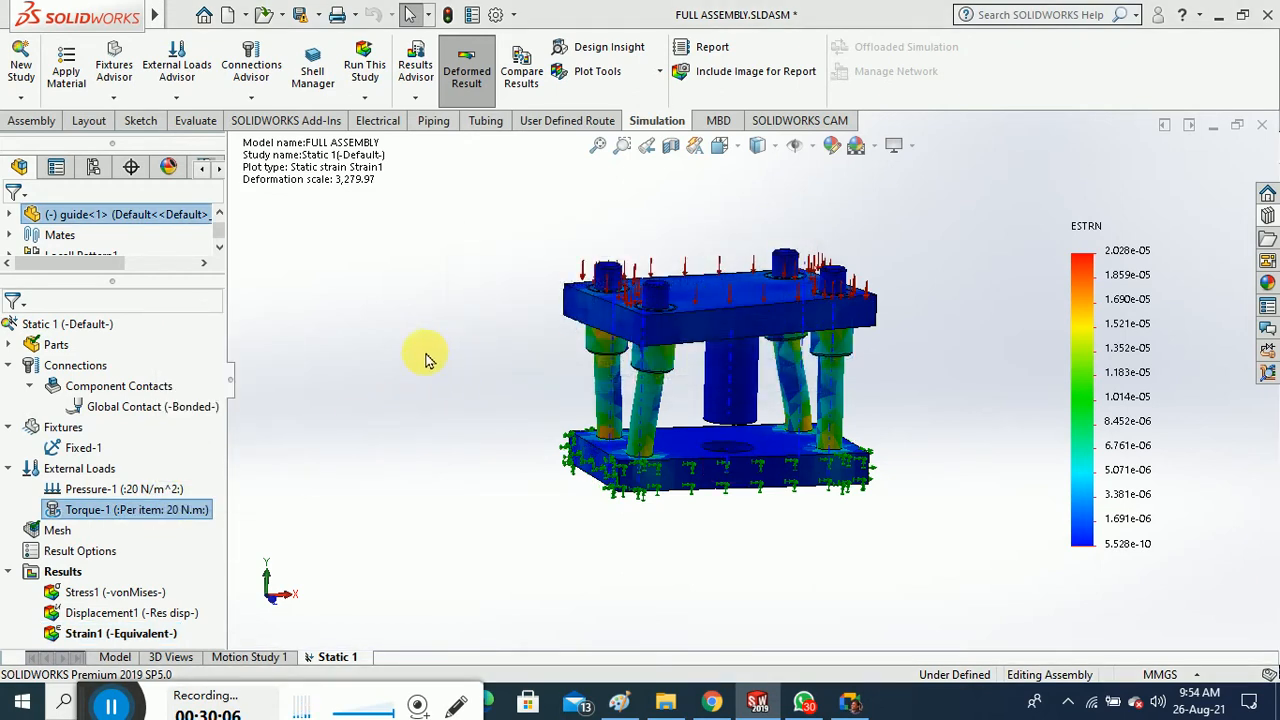
right_click(103, 468)
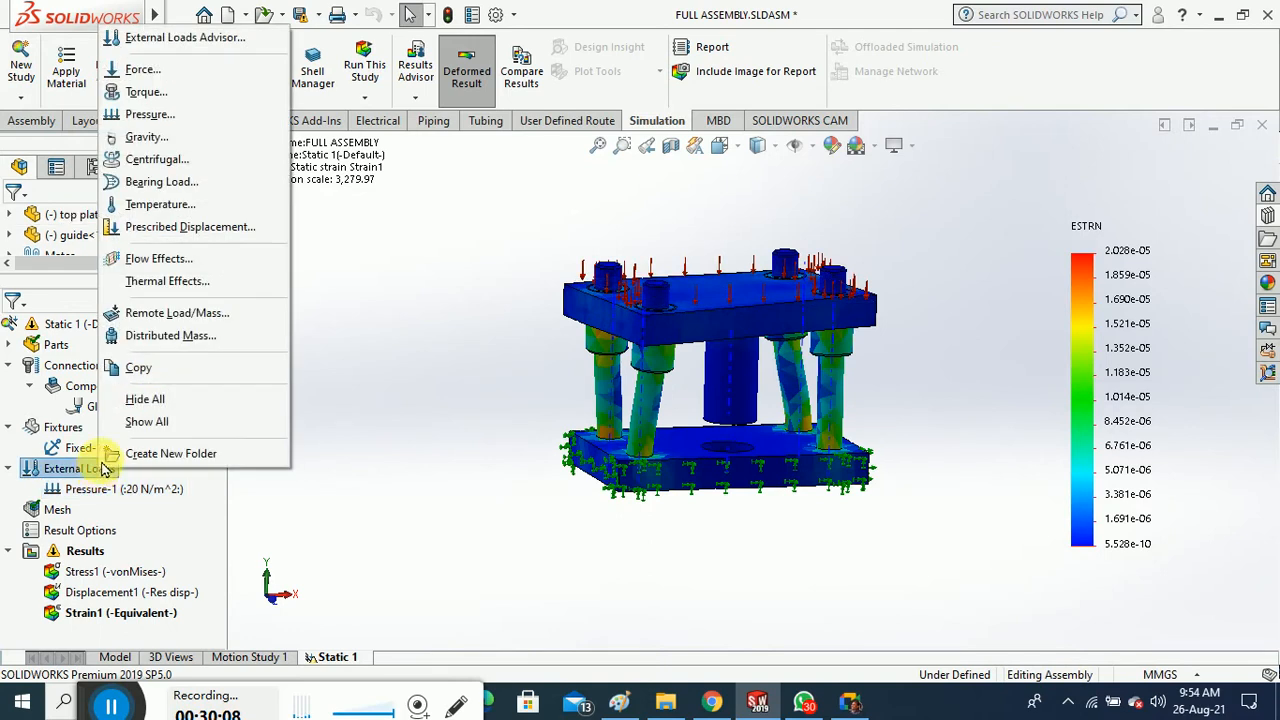
Add a 30 N.m torque on the central cylinder about the bottom plate hole's axis
left_click(740, 405)
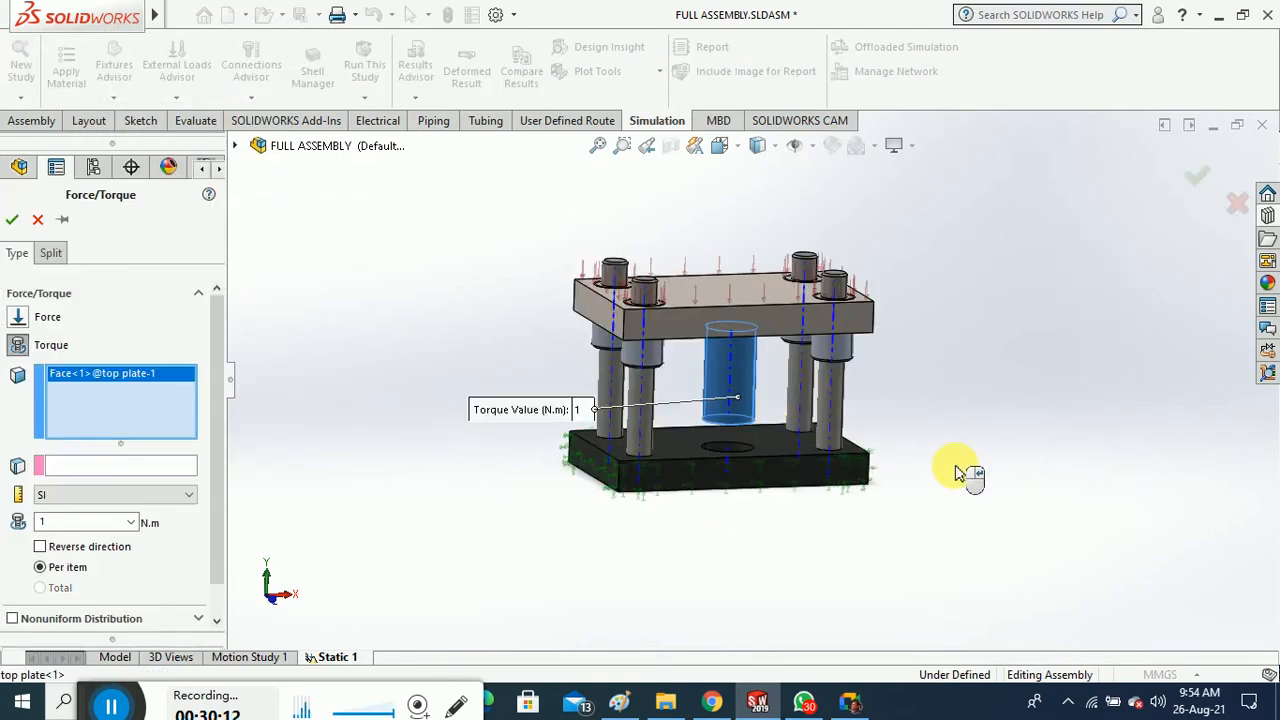
left_click(108, 466)
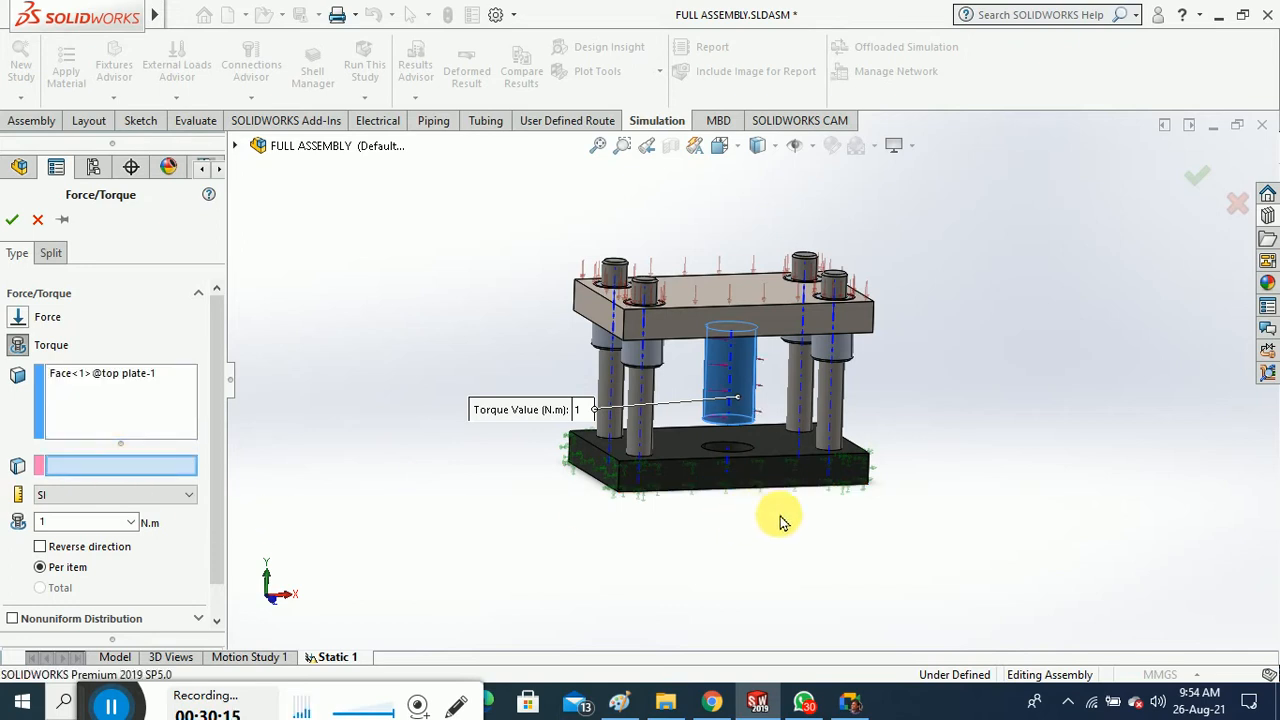
scroll(740, 457, "down", 5)
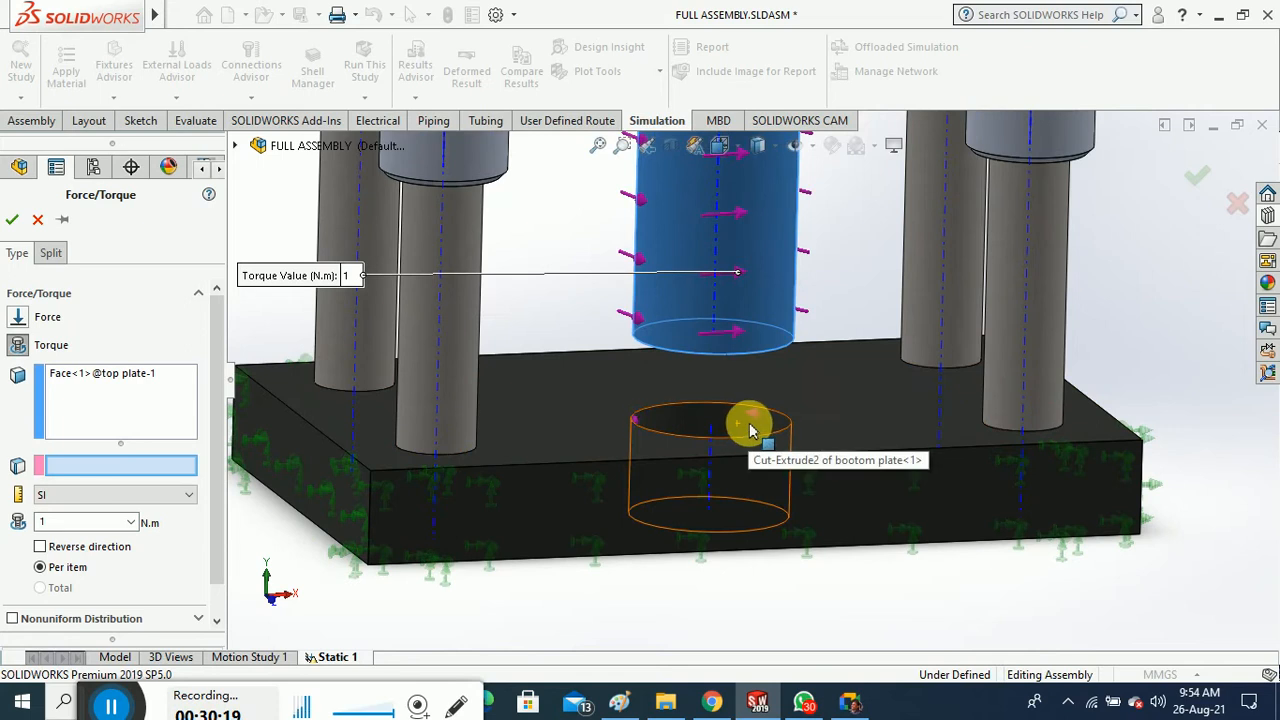
left_click(744, 432)
scroll(744, 432, "up", 4)
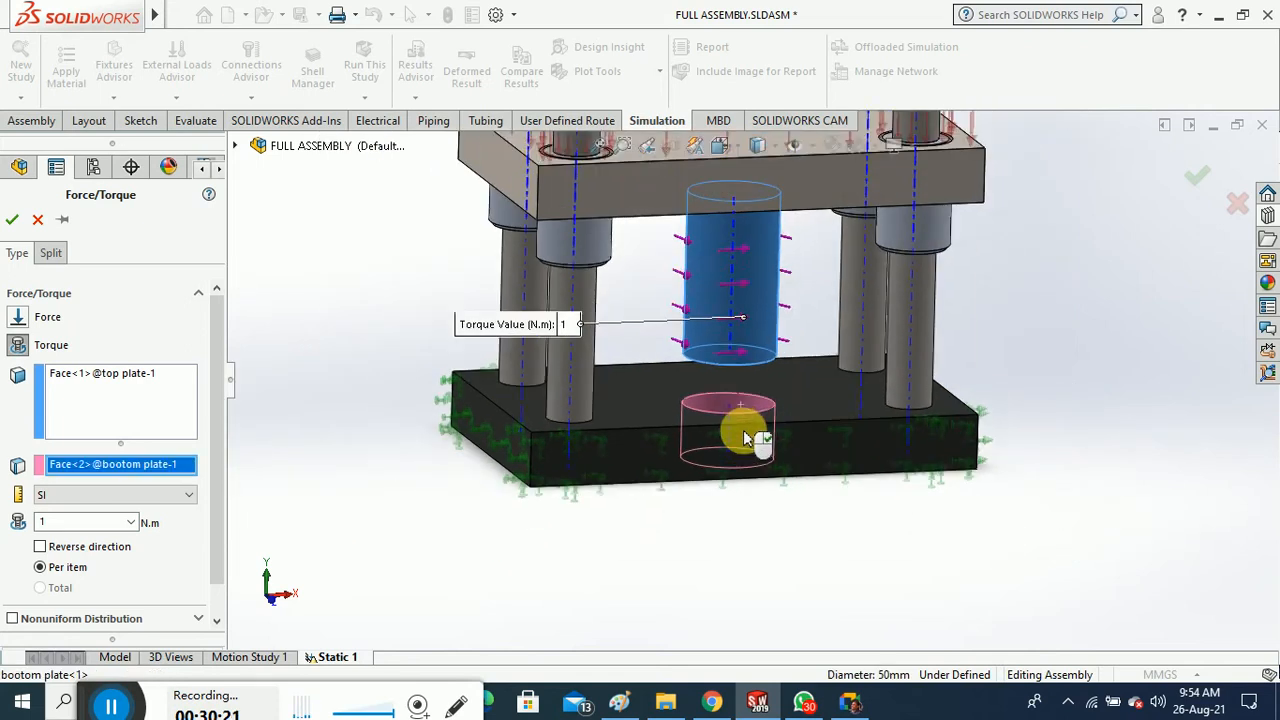
double_click(119, 530)
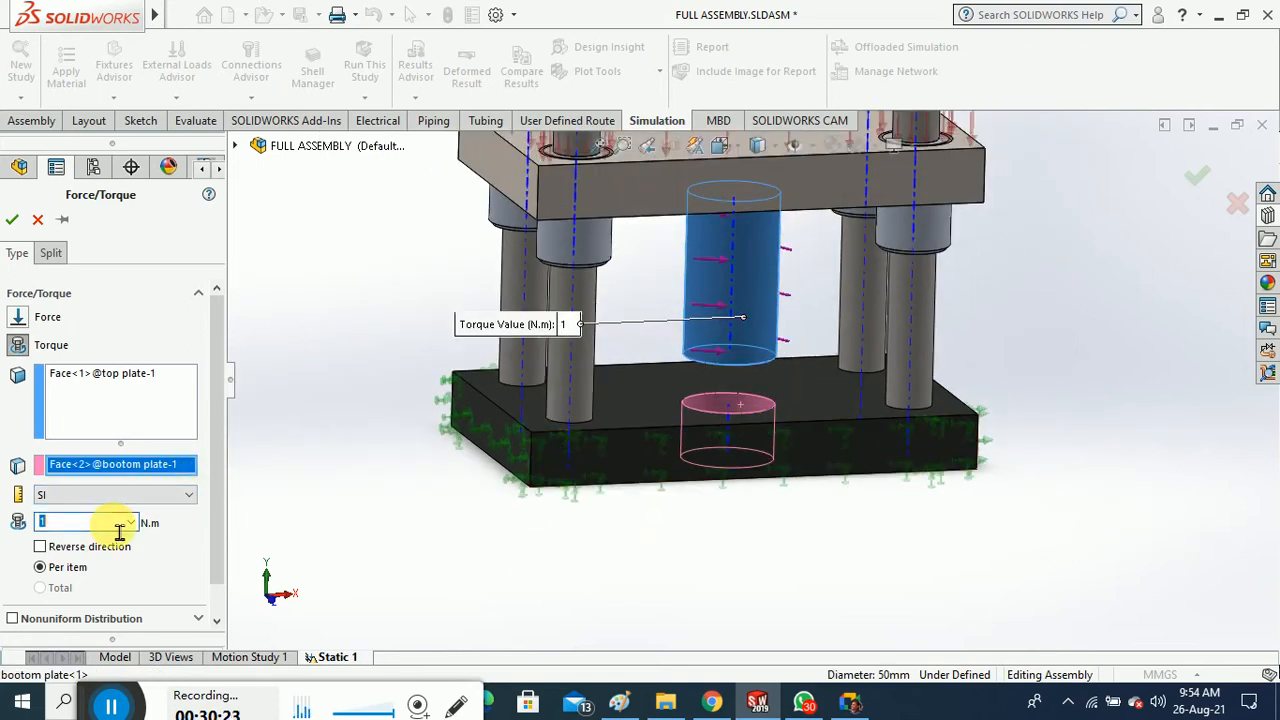
type("30")
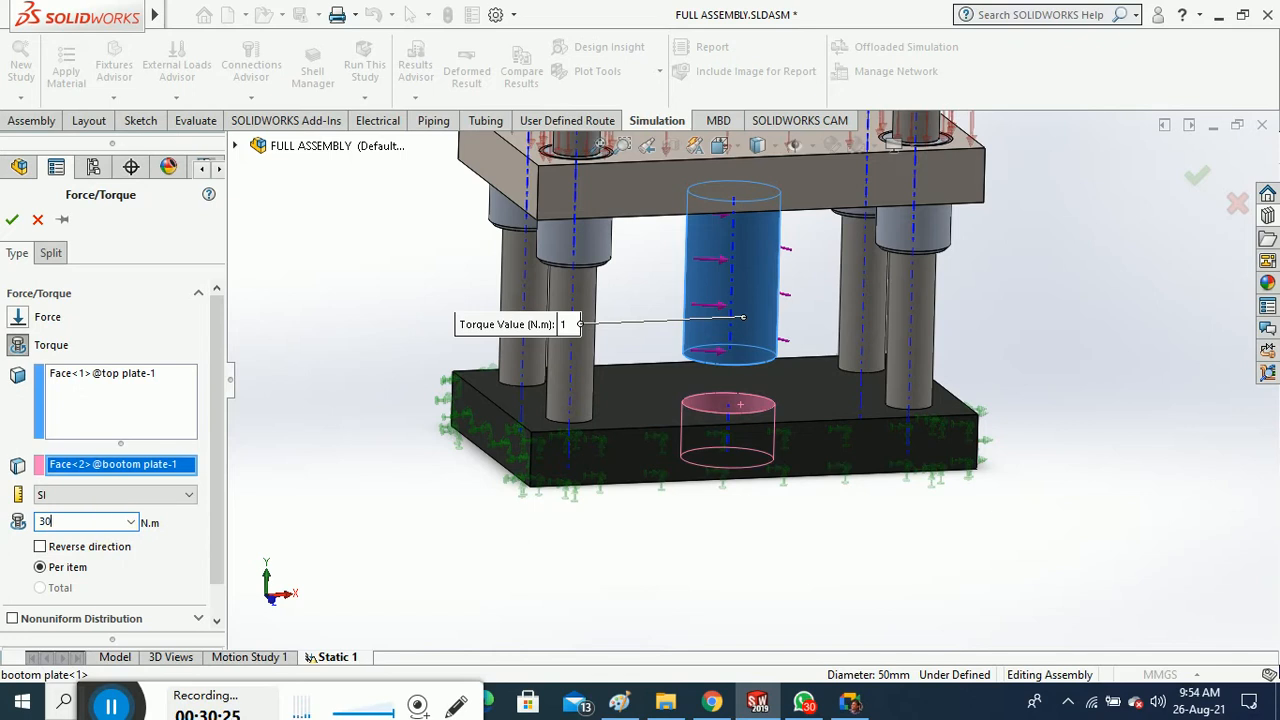
left_click(12, 219)
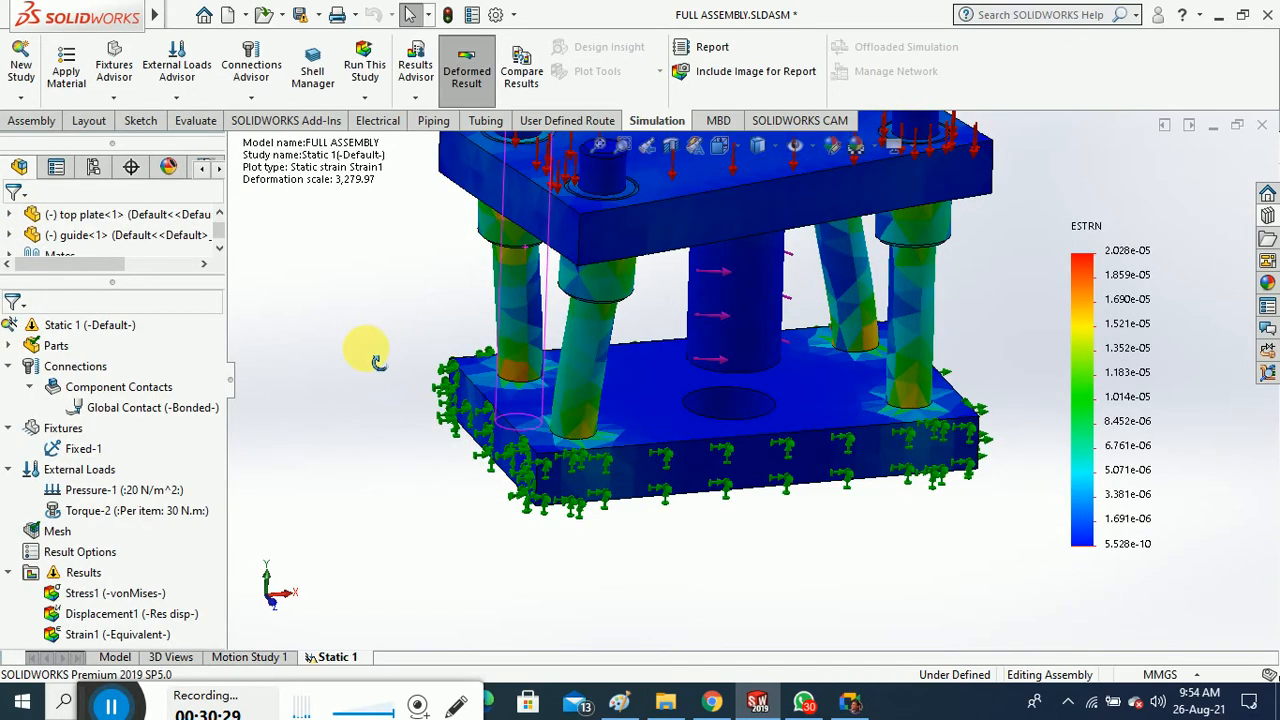
Rerun Static 1 so von Mises stress now peaks at 2.366e+06 N/m^2
right_click(97, 579)
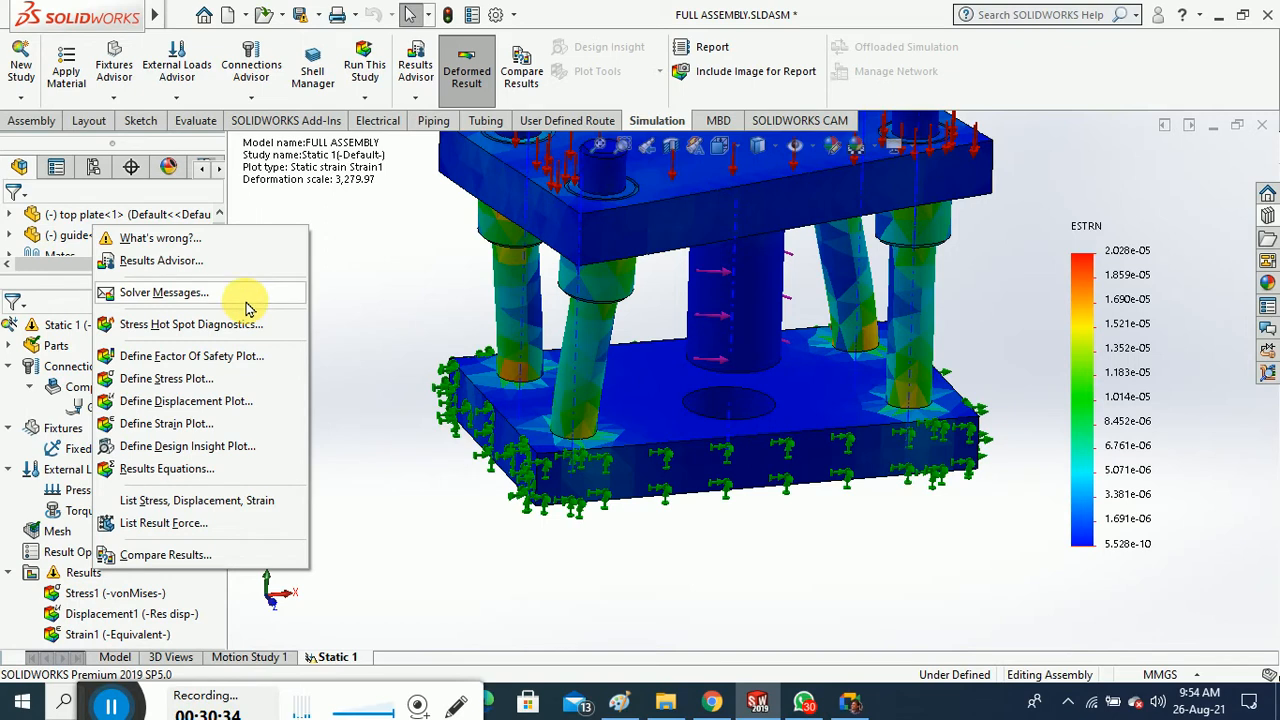
left_click(359, 400)
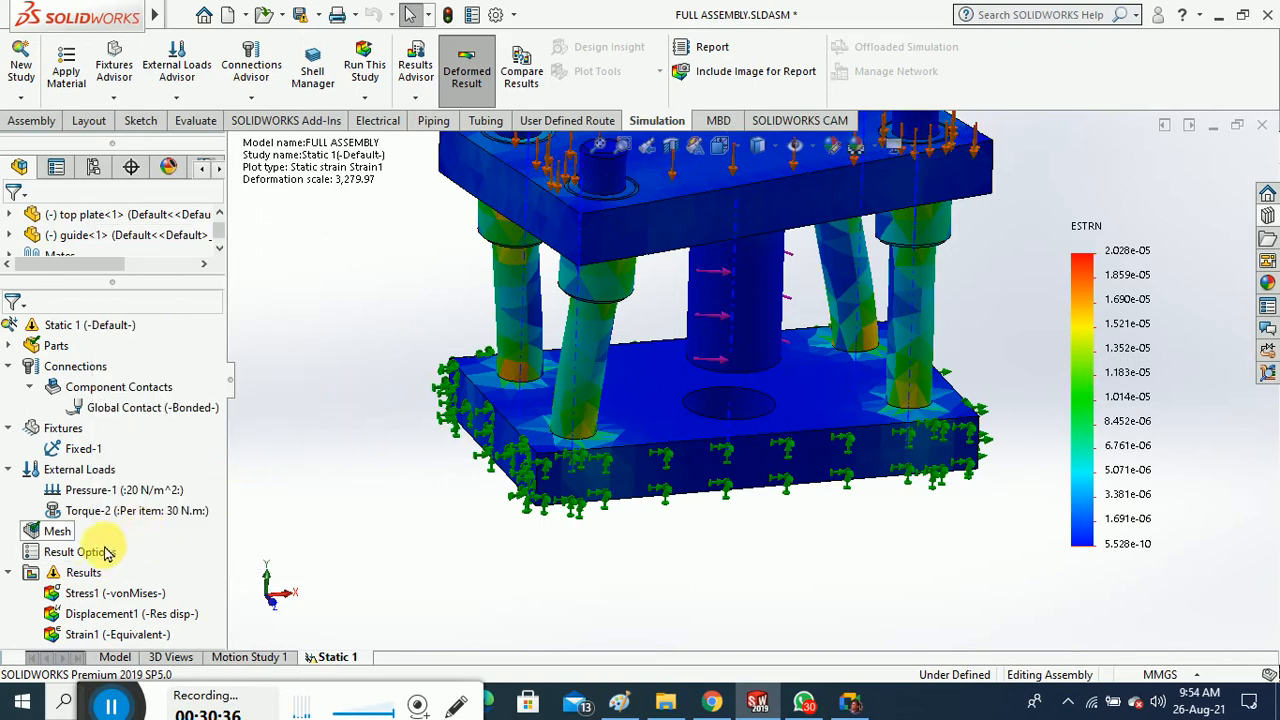
left_click(356, 103)
left_click(378, 121)
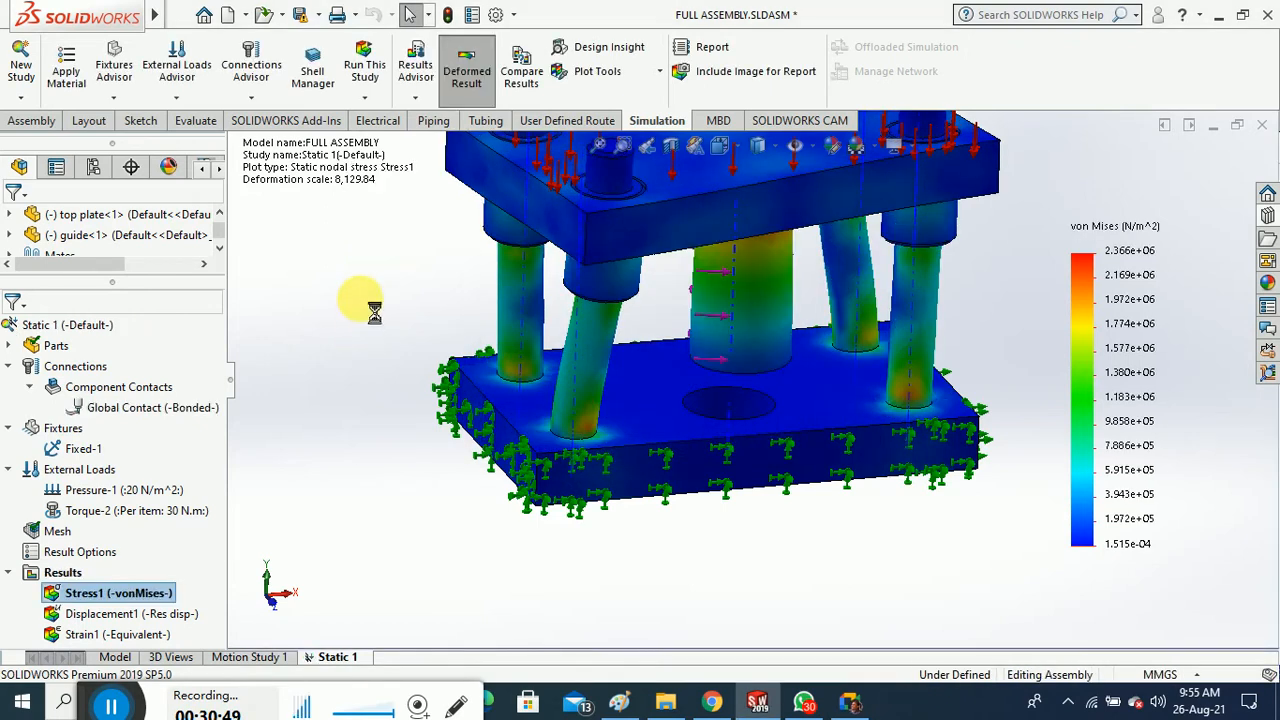
right_click(152, 593)
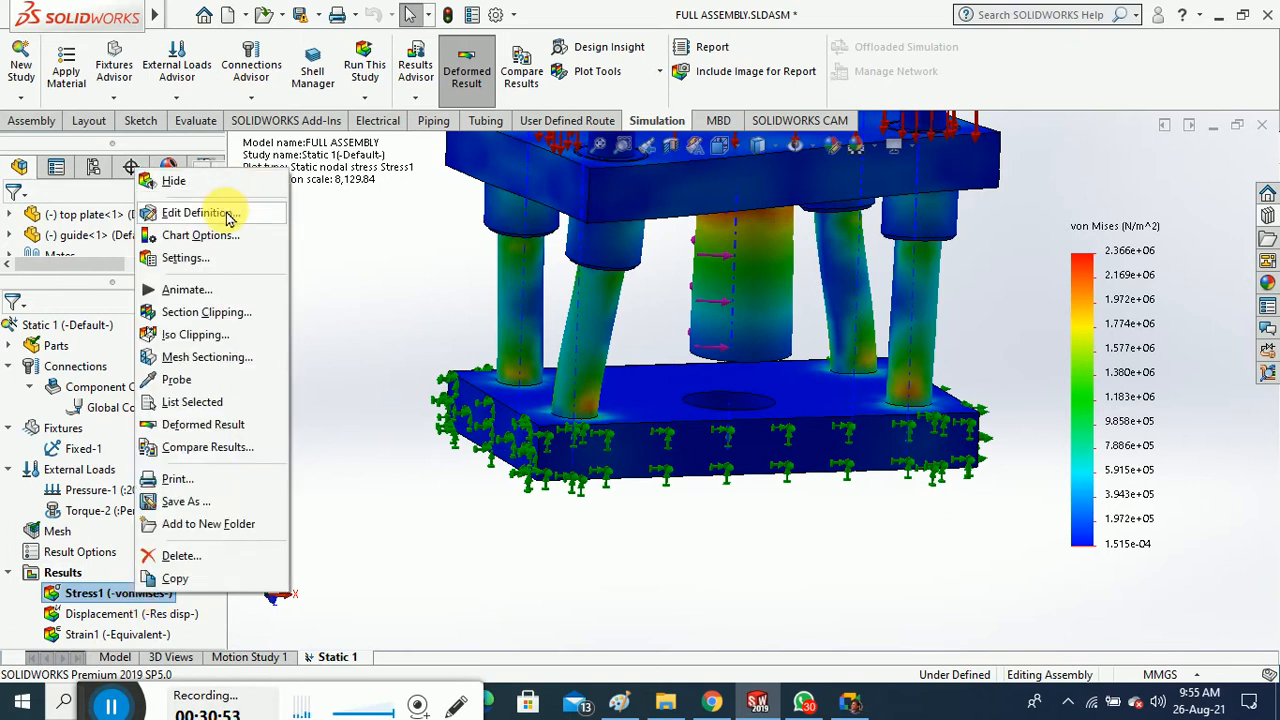
left_click(238, 289)
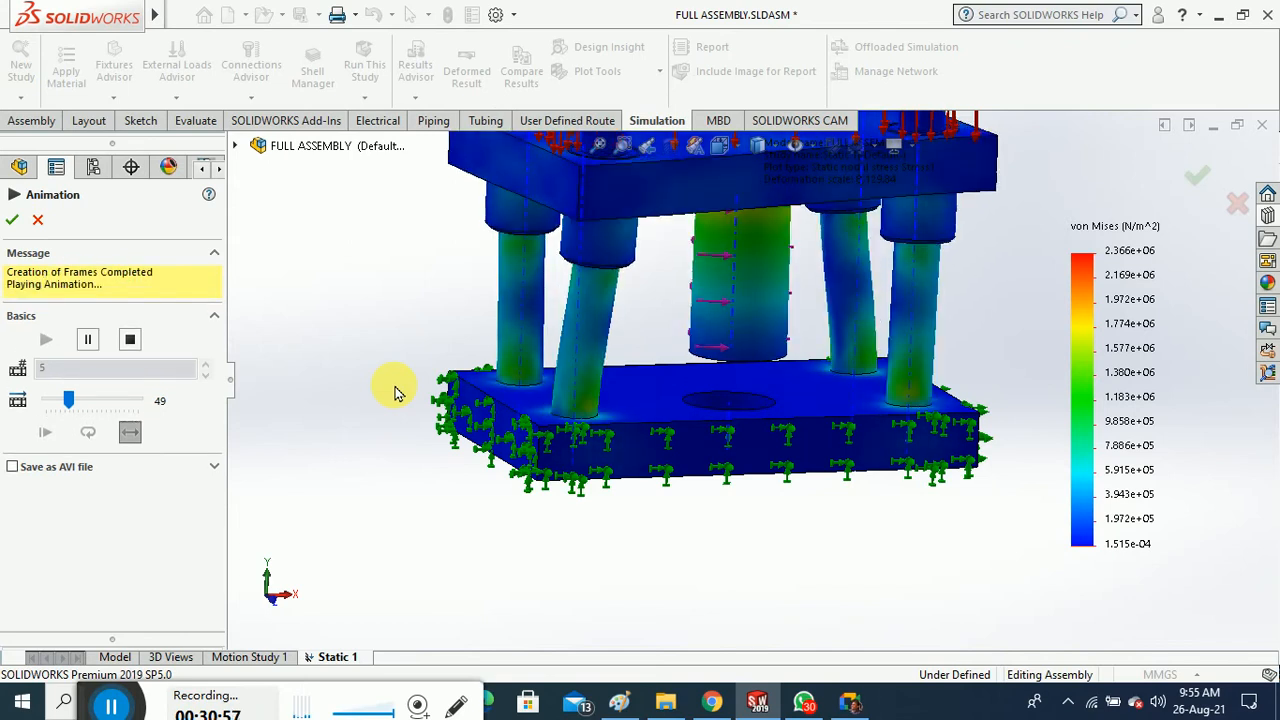
middle_click_drag(374, 357, 371, 500)
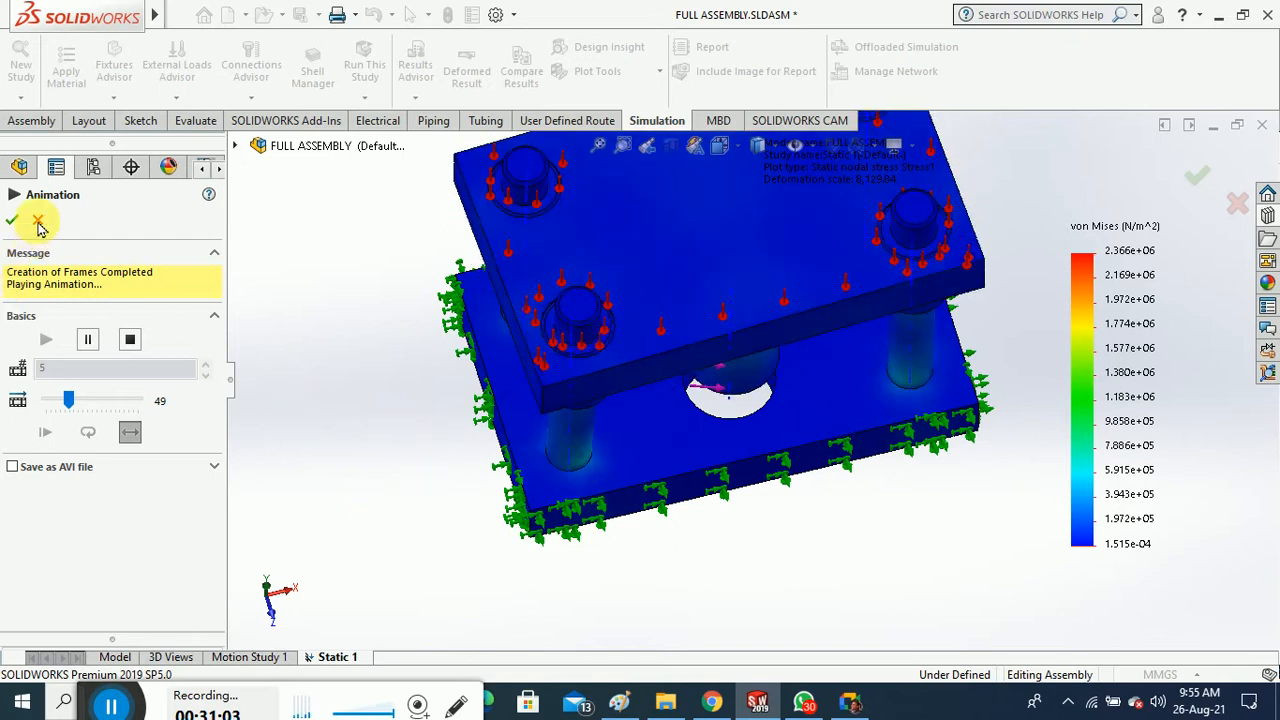
left_click(12, 219)
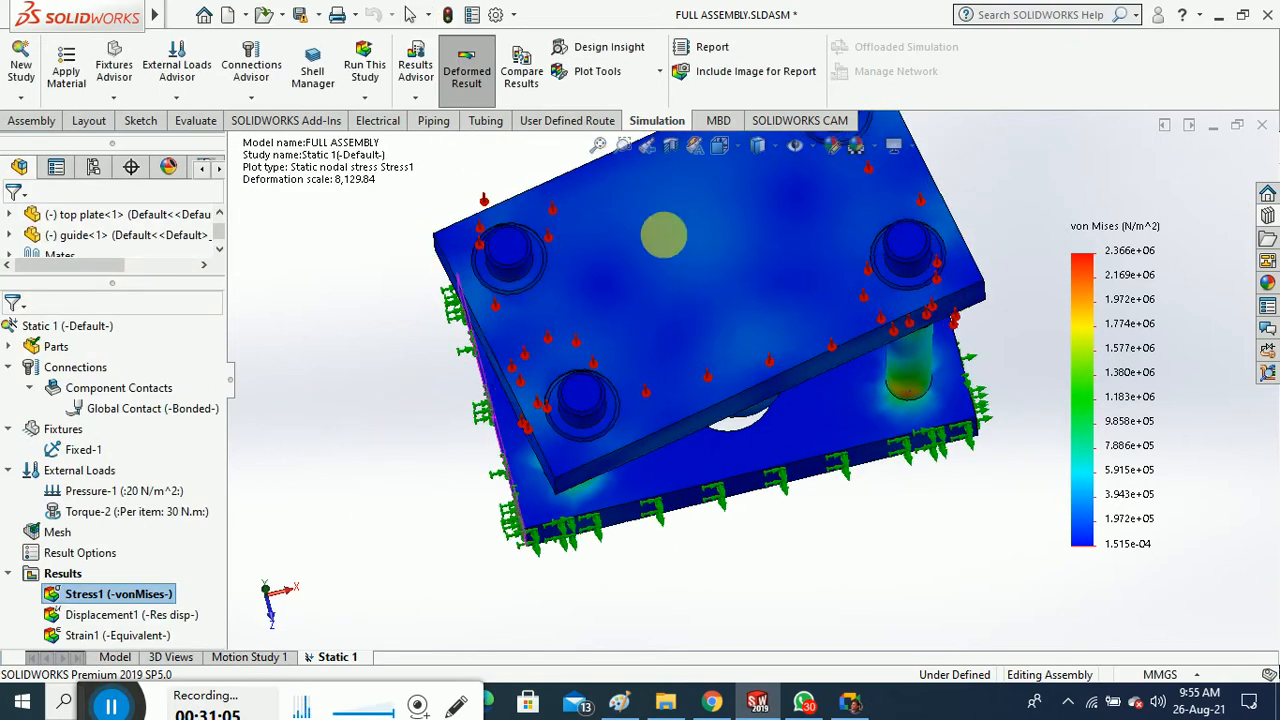
scroll(762, 296, "down", 5)
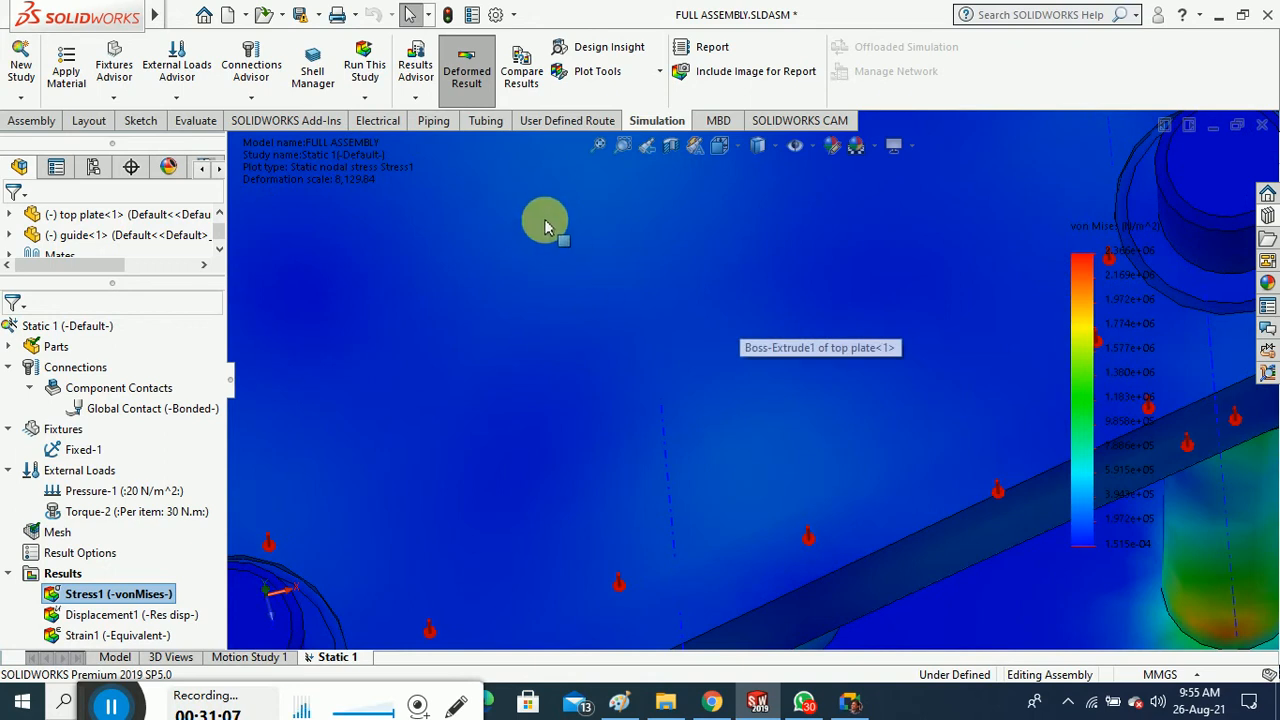
scroll(607, 345, "up", 5)
middle_click_drag(608, 337, 720, 251)
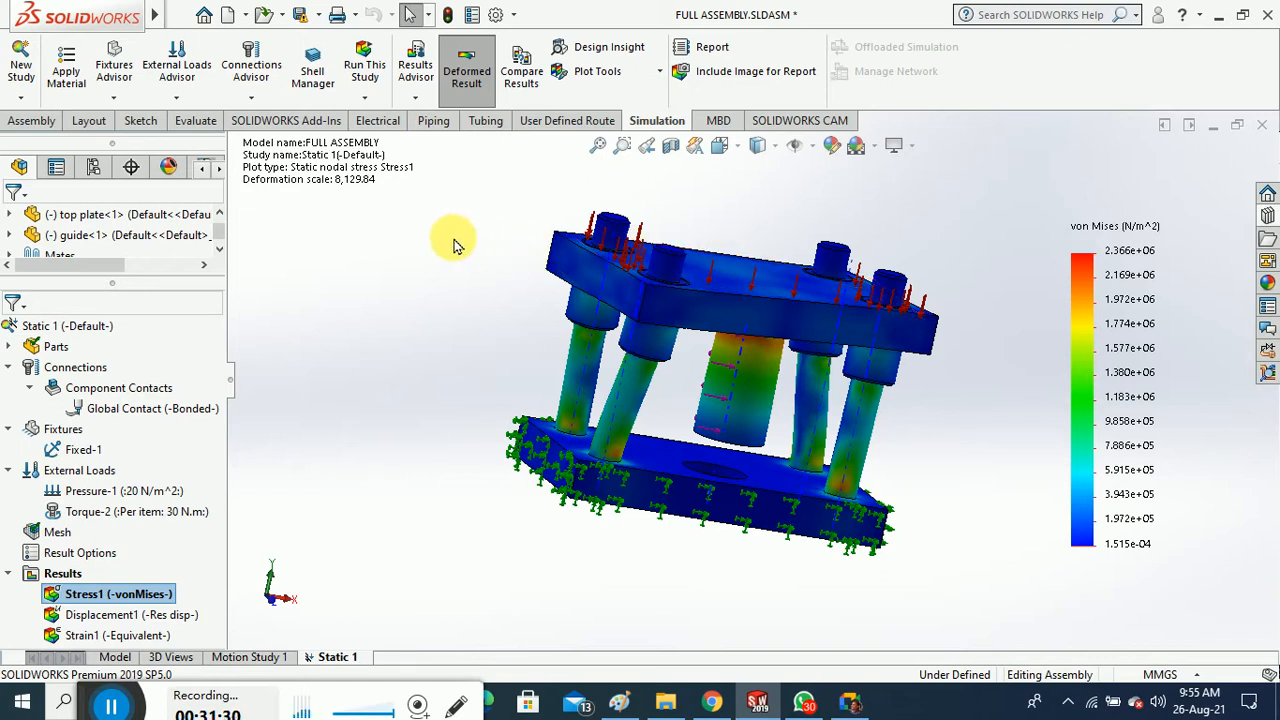
middle_click_drag(445, 270, 623, 303)
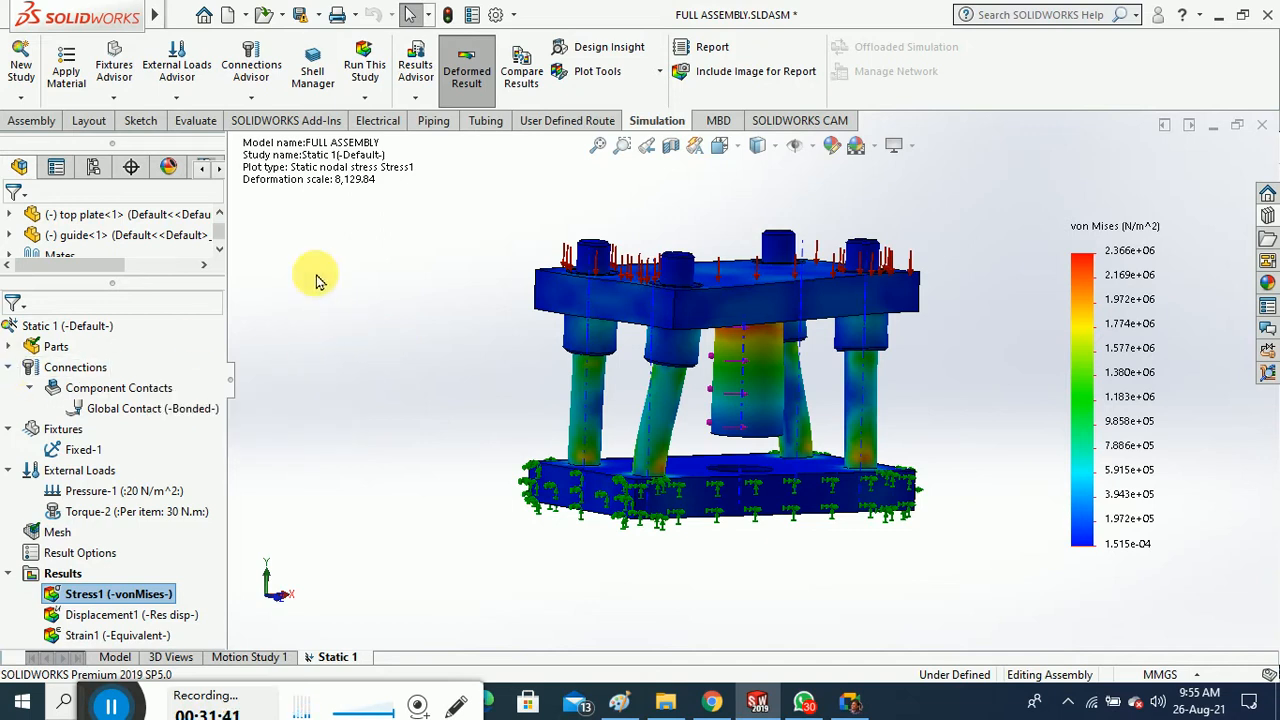
left_click(251, 97)
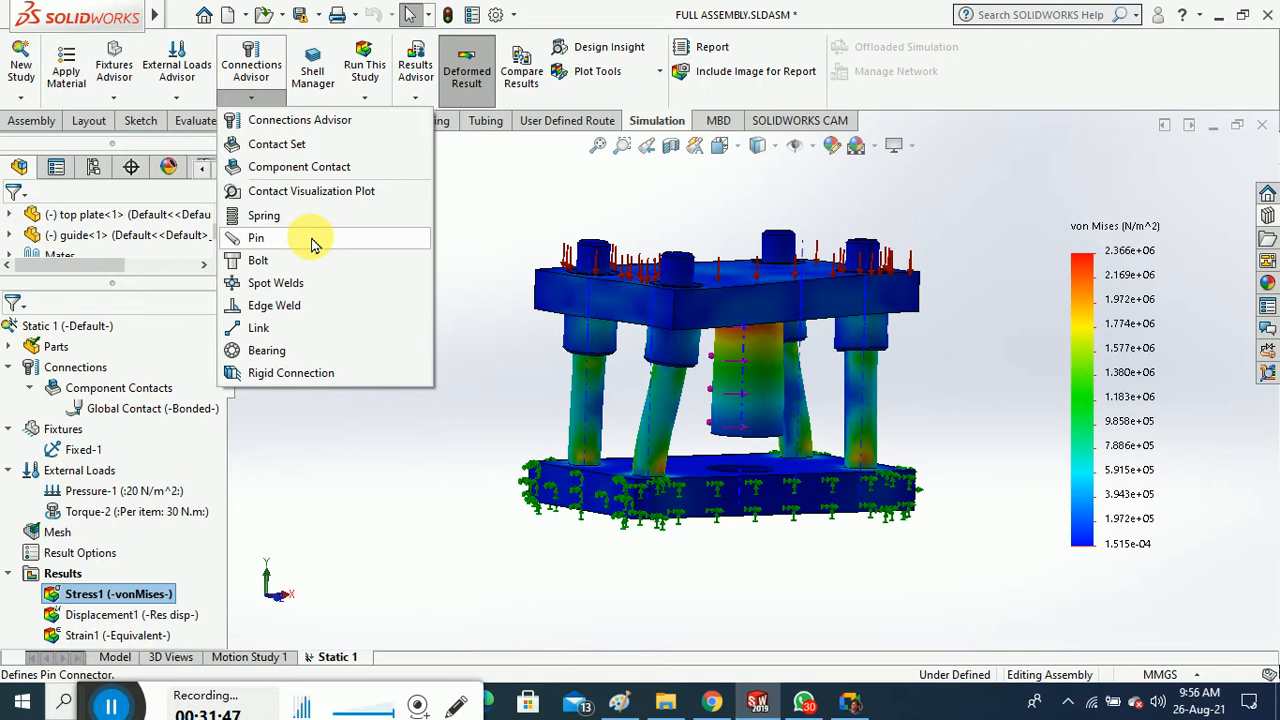
left_click(375, 465)
middle_click_drag(343, 337, 423, 363)
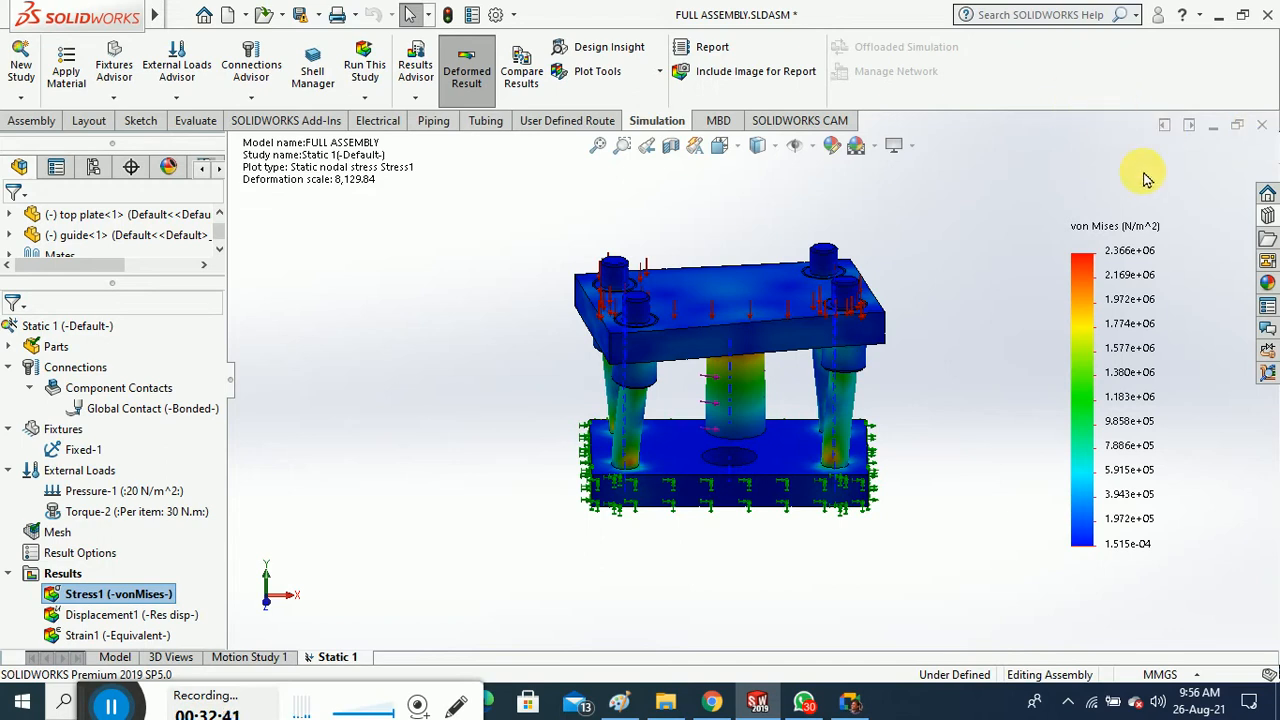
Close FULL ASSEMBLY without saving its changes
mouse_move(970, 284)
middle_mouse_down()
mouse_move(971, 232)
mouse_move(974, 266)
middle_mouse_up()
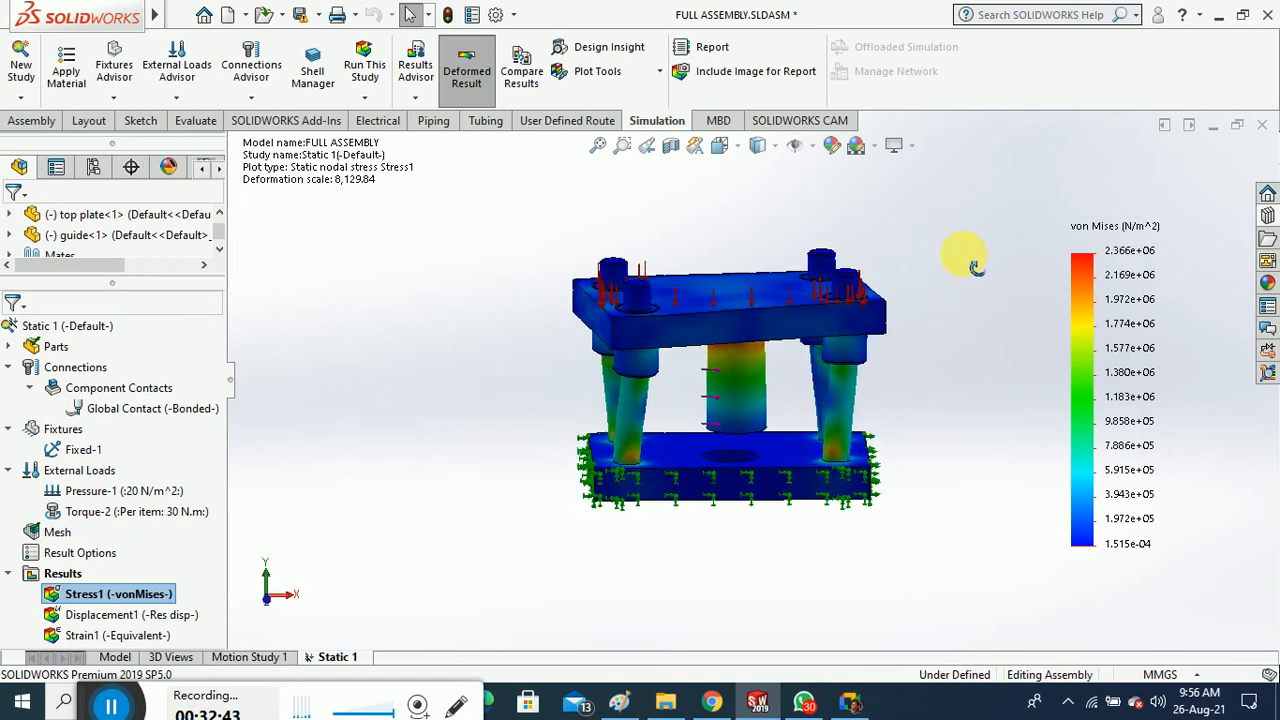
left_click(1262, 125)
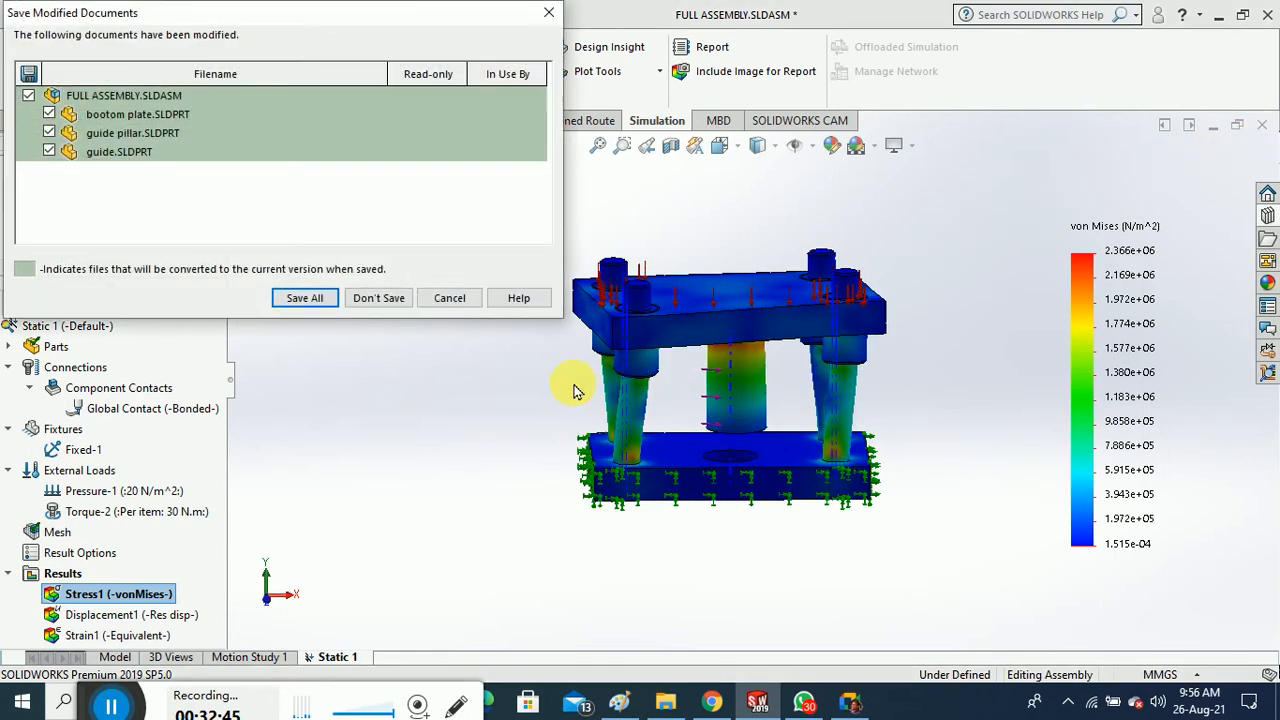
left_click(391, 300)
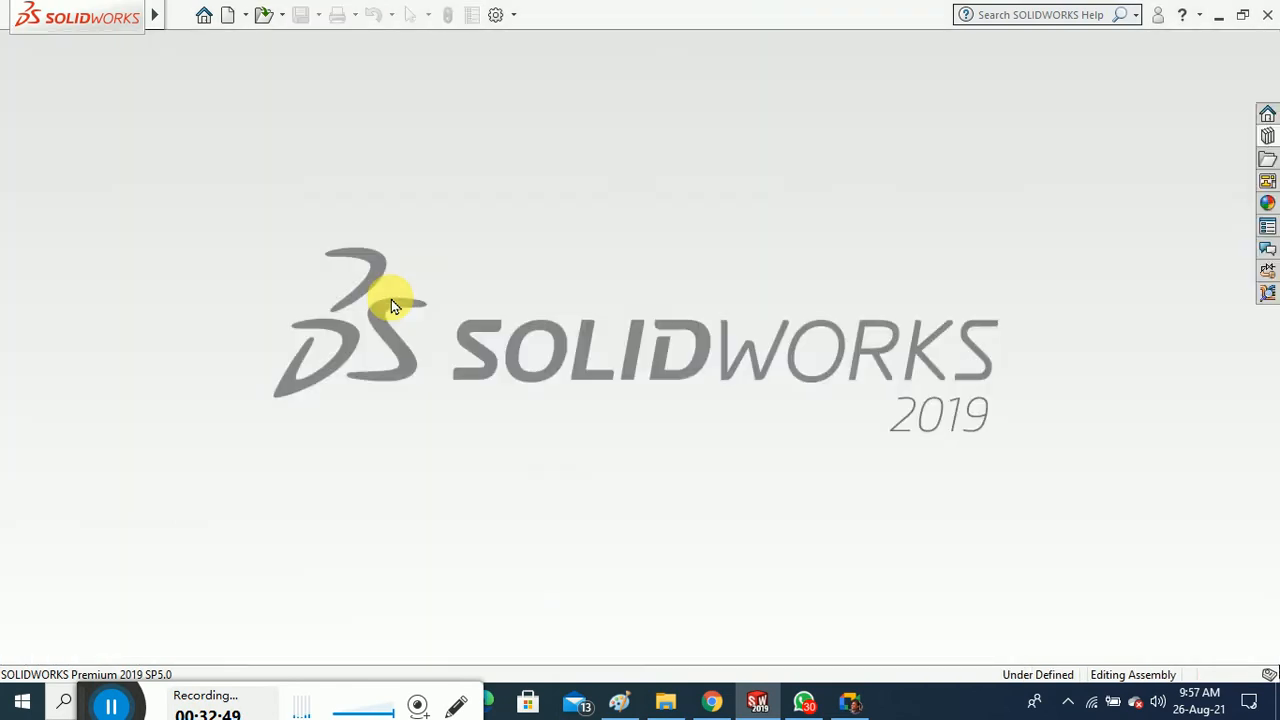
Bring up and dismiss the toolbar list on the empty start screen
right_click(628, 171)
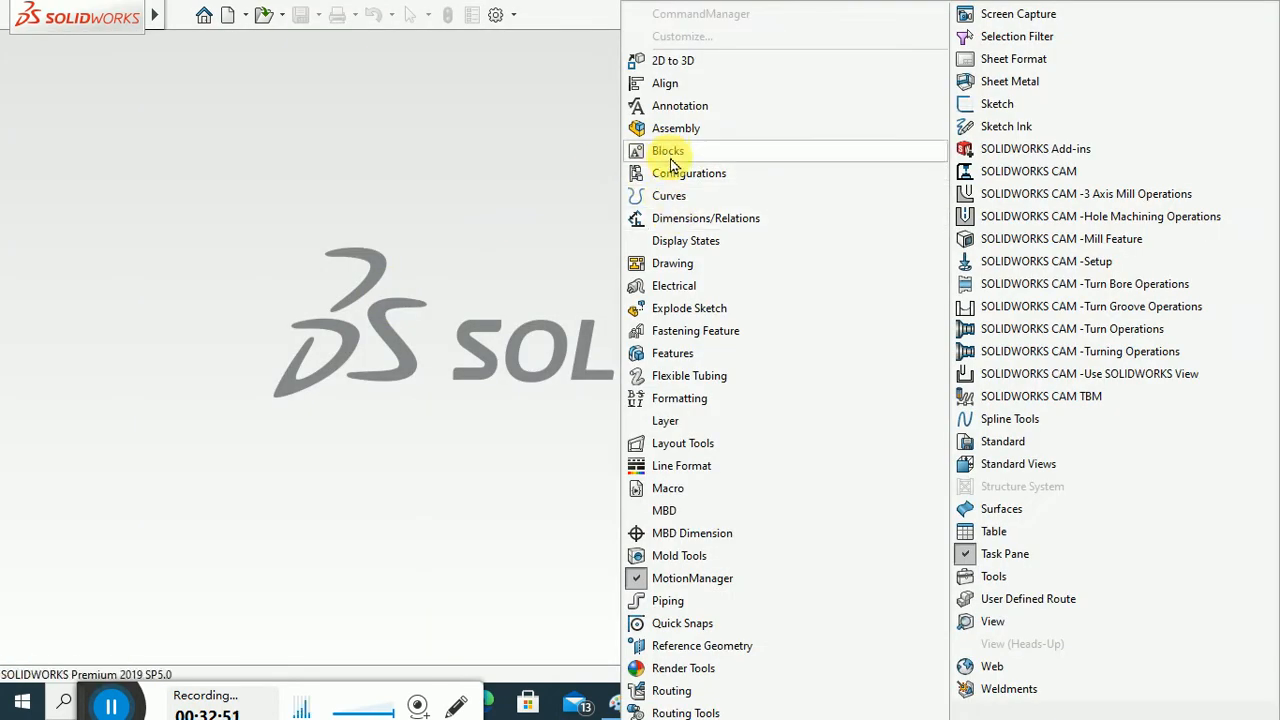
left_click(503, 208)
right_click(477, 193)
left_click(391, 191)
right_click(377, 183)
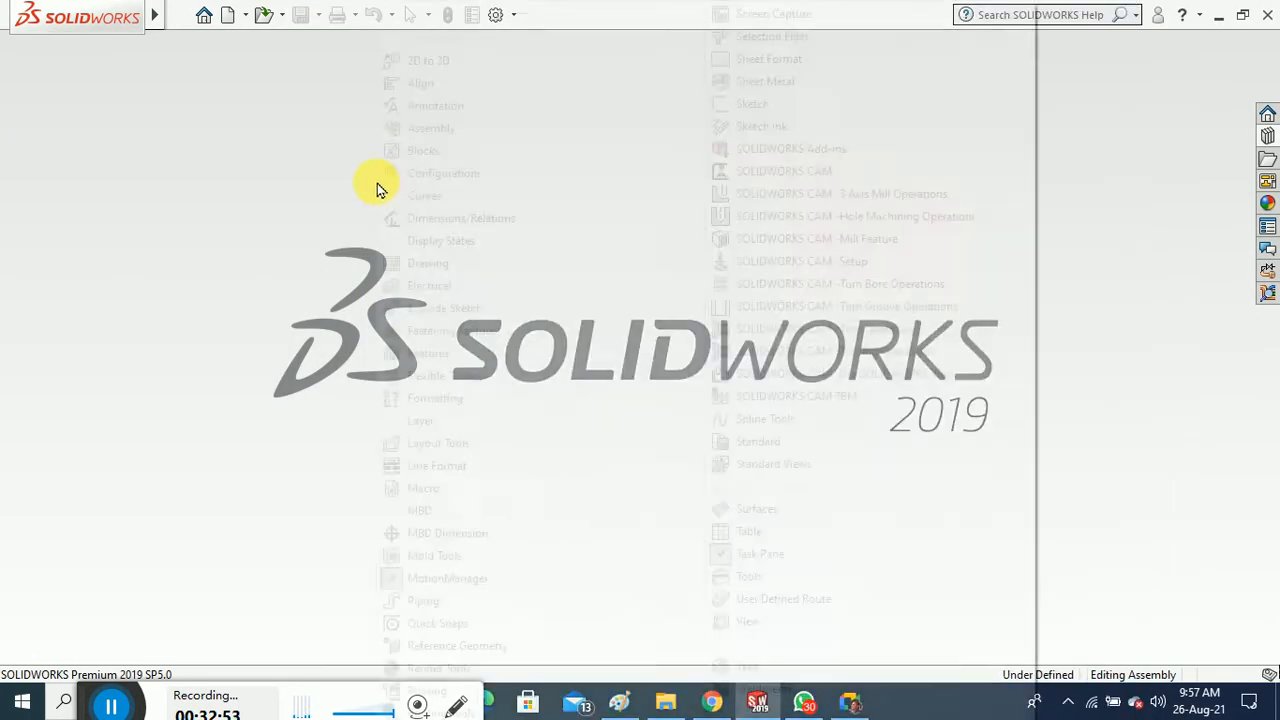
left_click(307, 172)
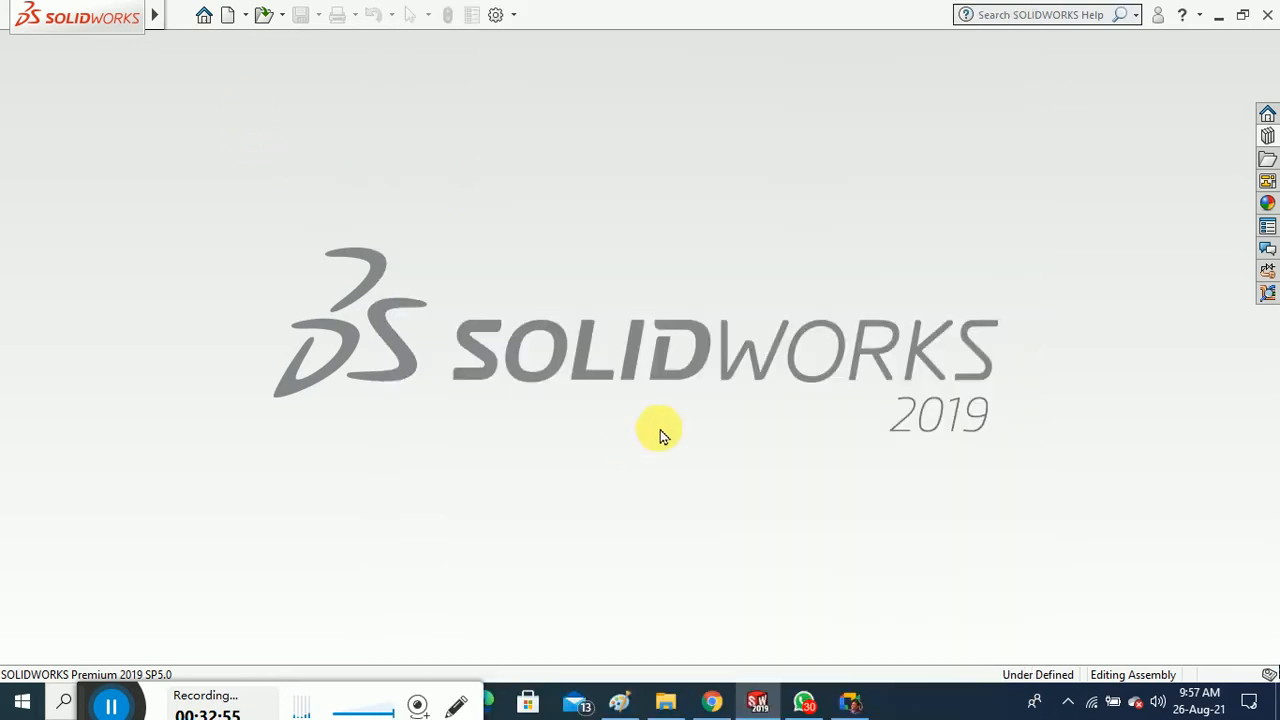
left_click(712, 700)
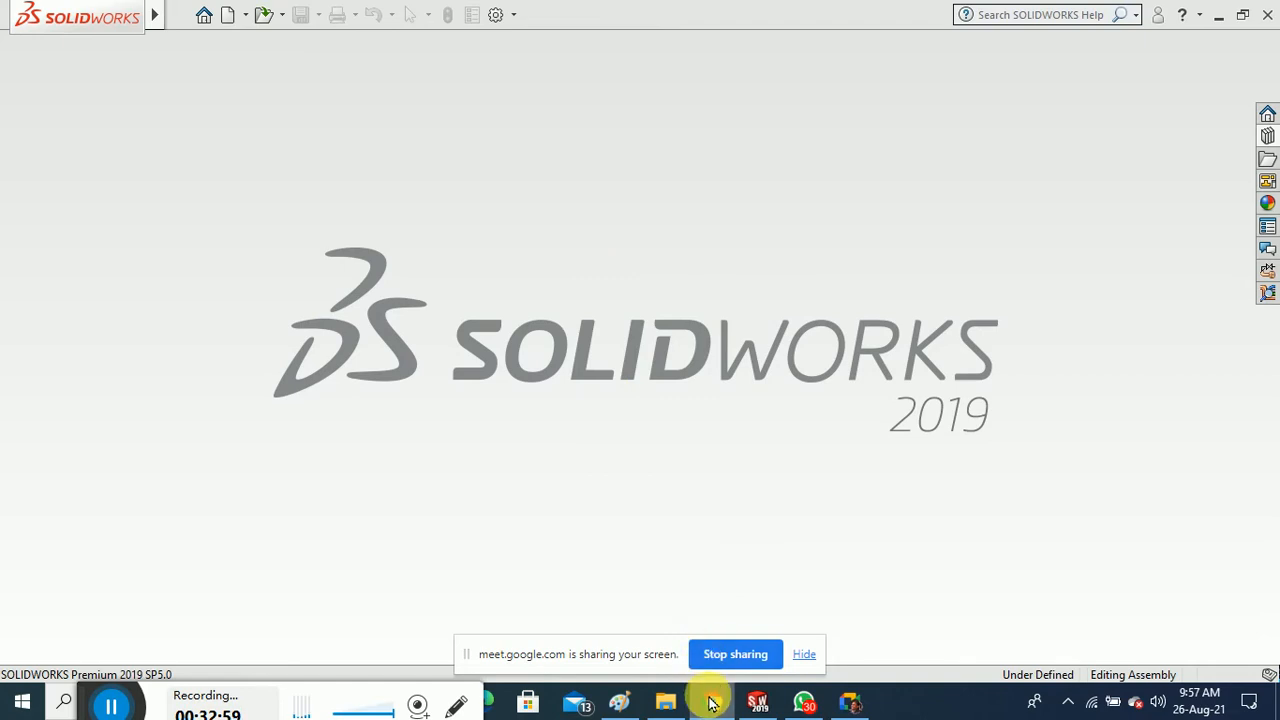
Start a new blank Paint picture, discarding the old sketch unsaved
mouse_move(712, 704)
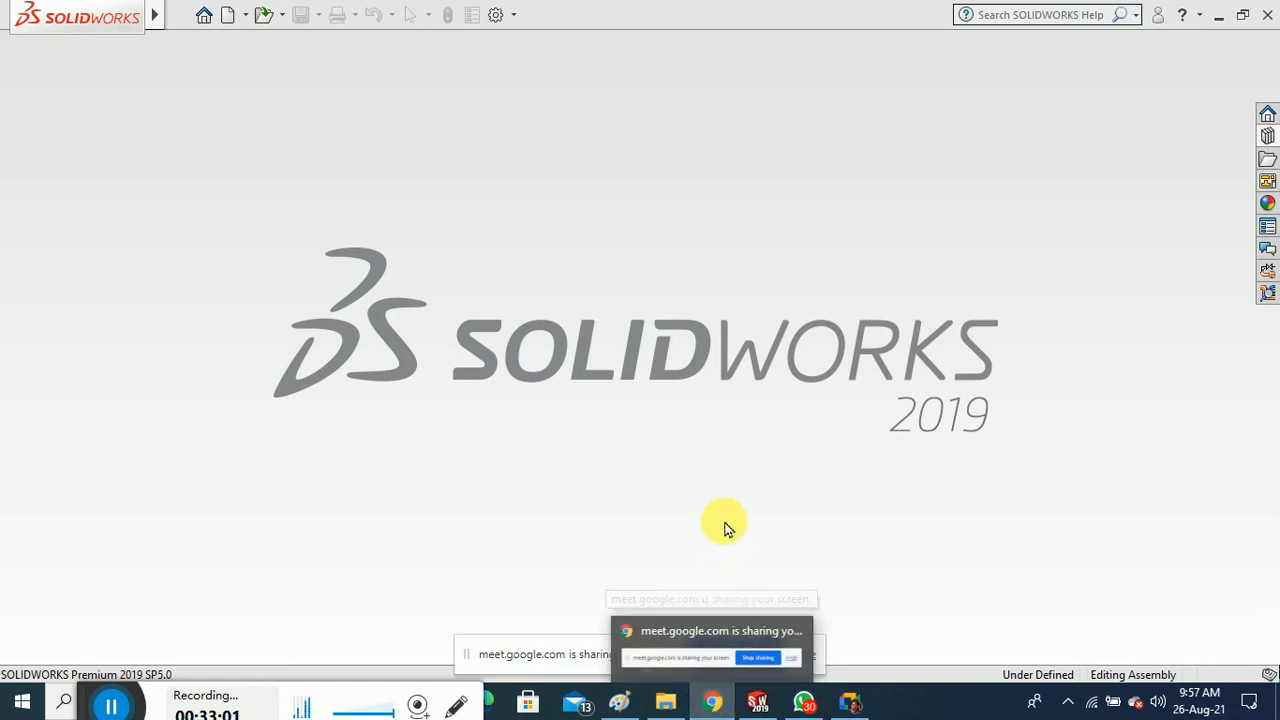
left_click(626, 704)
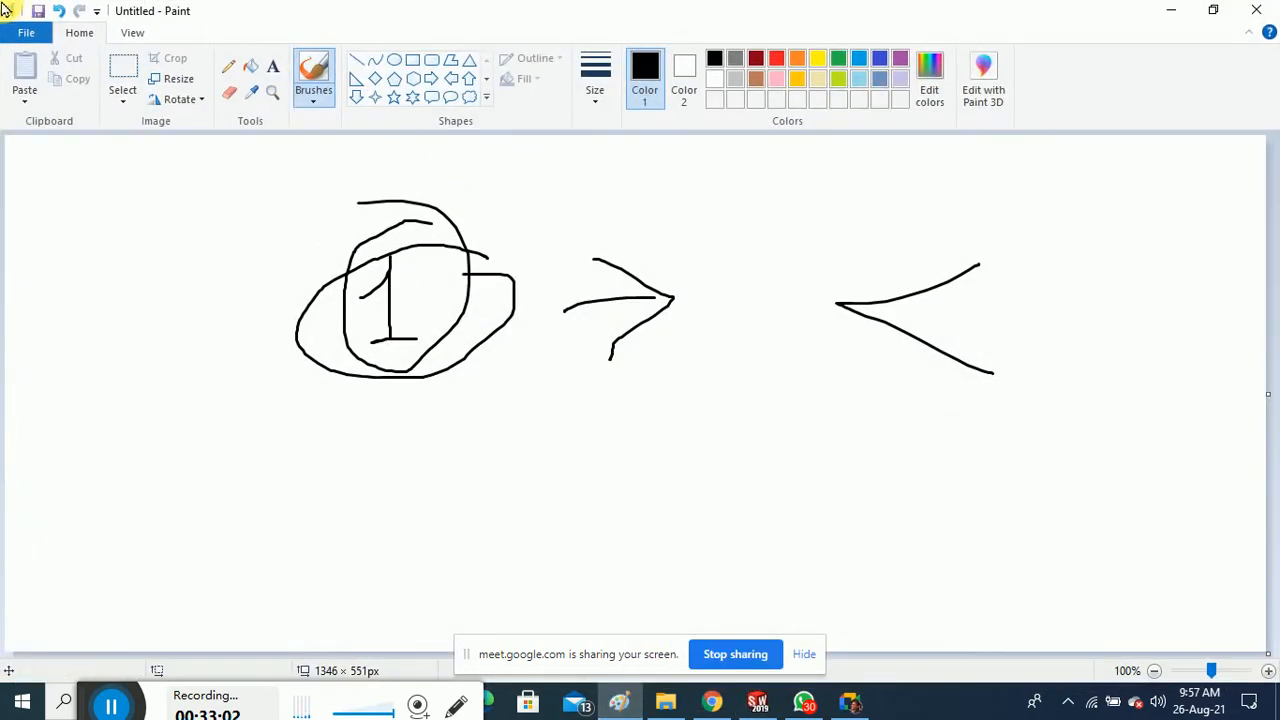
left_click(26, 32)
left_click(147, 78)
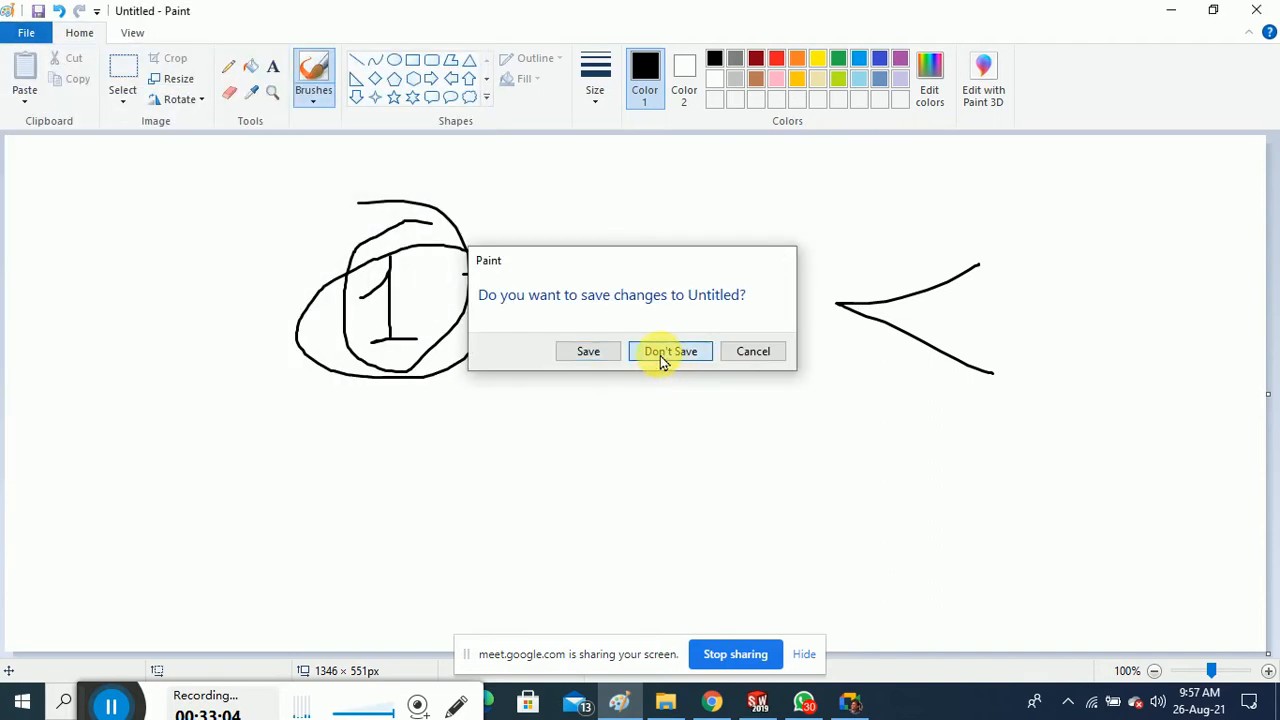
left_click(660, 350)
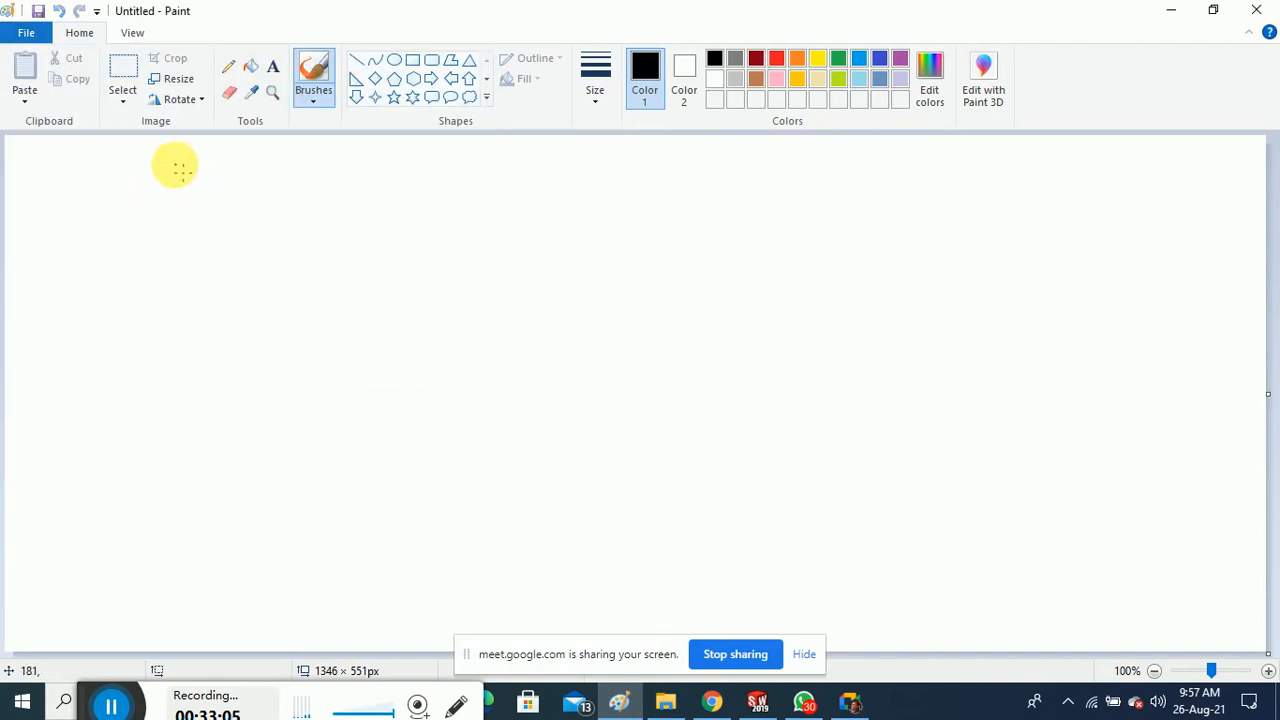
Add the text MOLD near the top centre of the canvas
left_click(273, 66)
left_click_drag(401, 160, 815, 260)
type("MOLD")
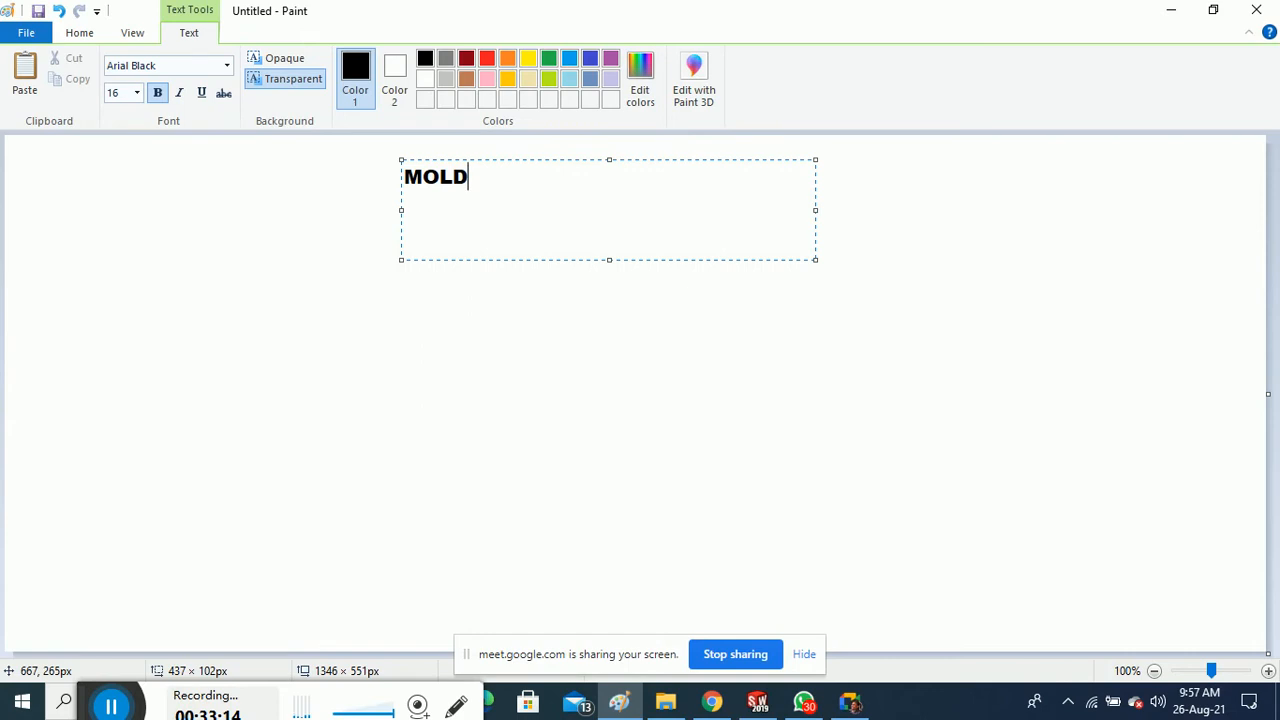
left_click(539, 384)
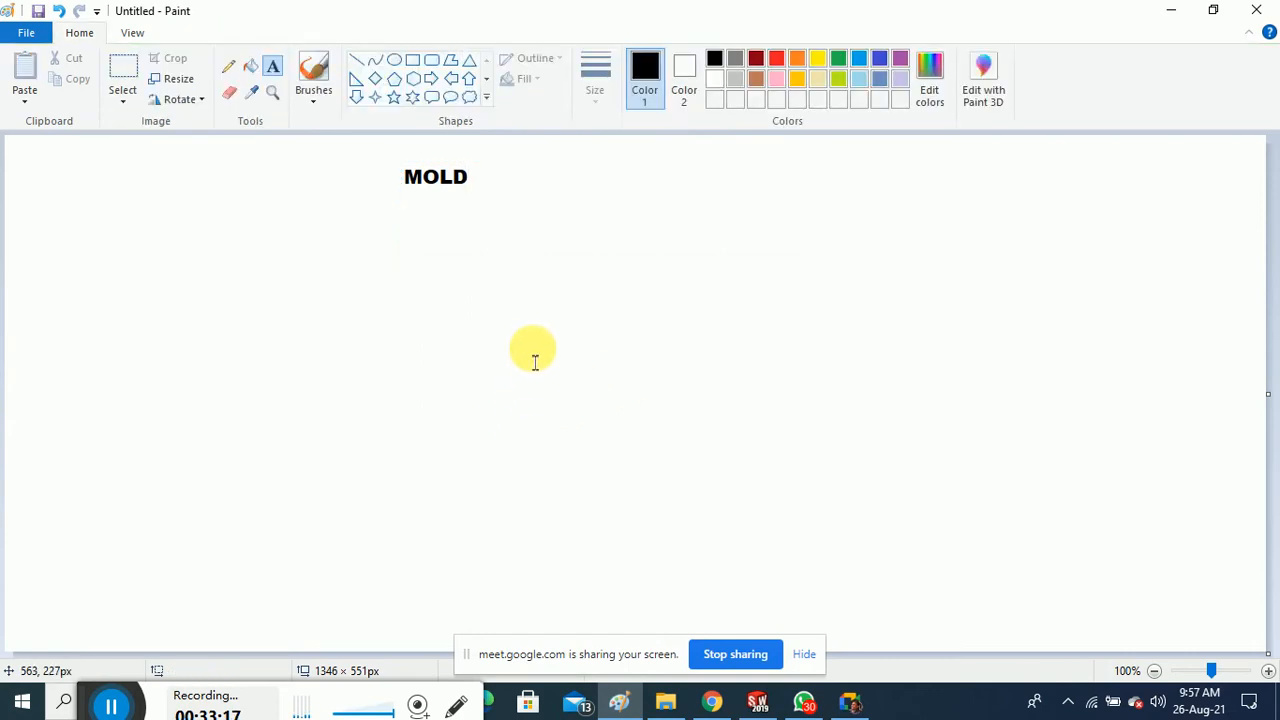
Handwrite Mould with the brush and underline it
left_click(320, 96)
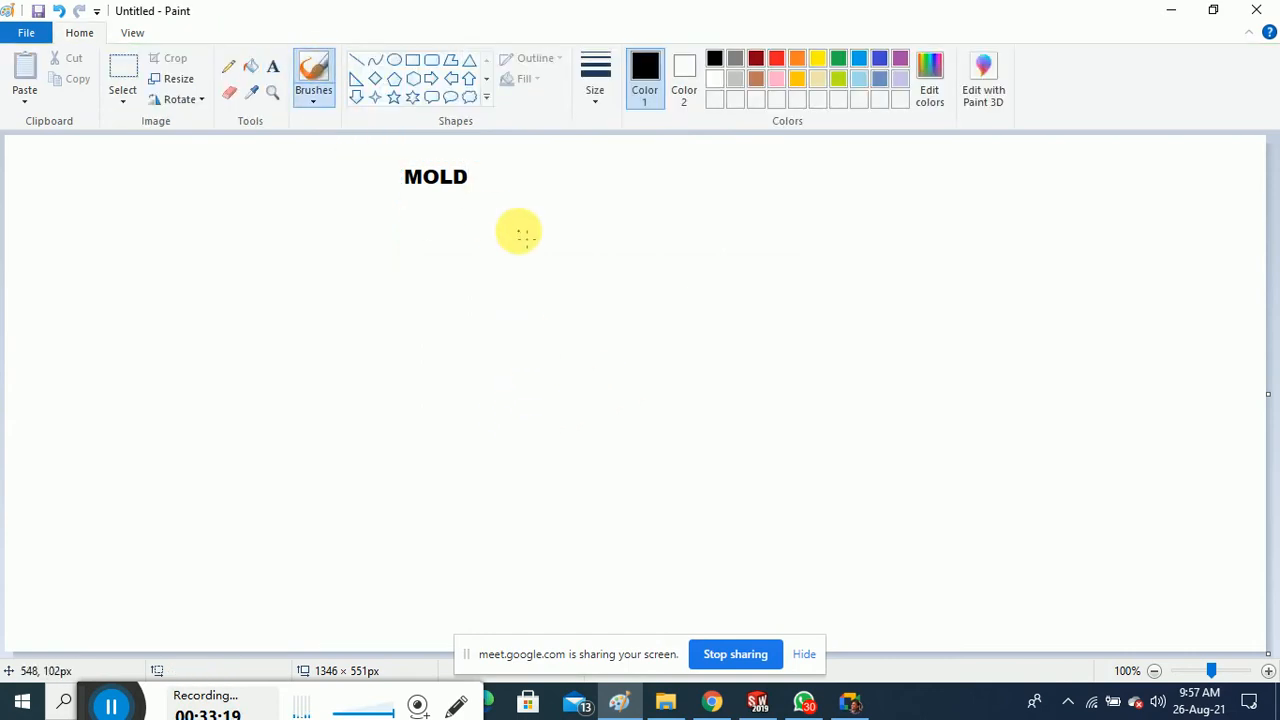
left_click(356, 60)
left_click(318, 66)
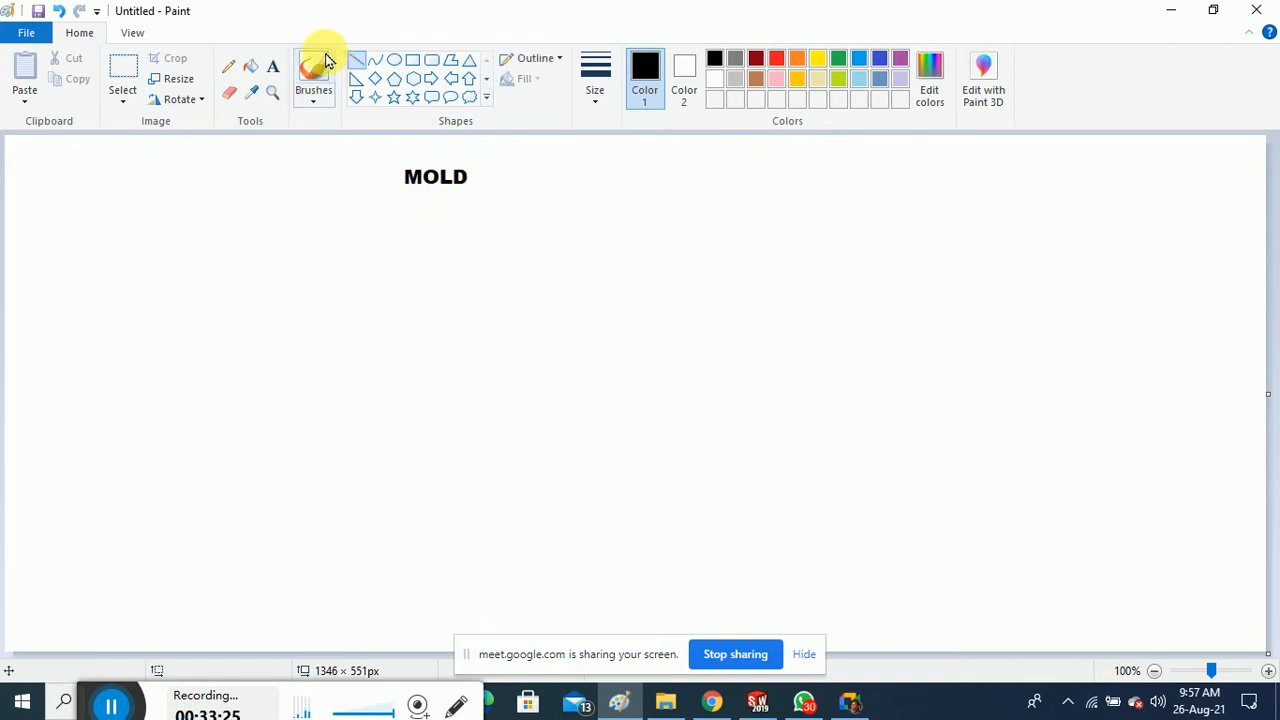
left_click_drag(500, 157, 473, 215)
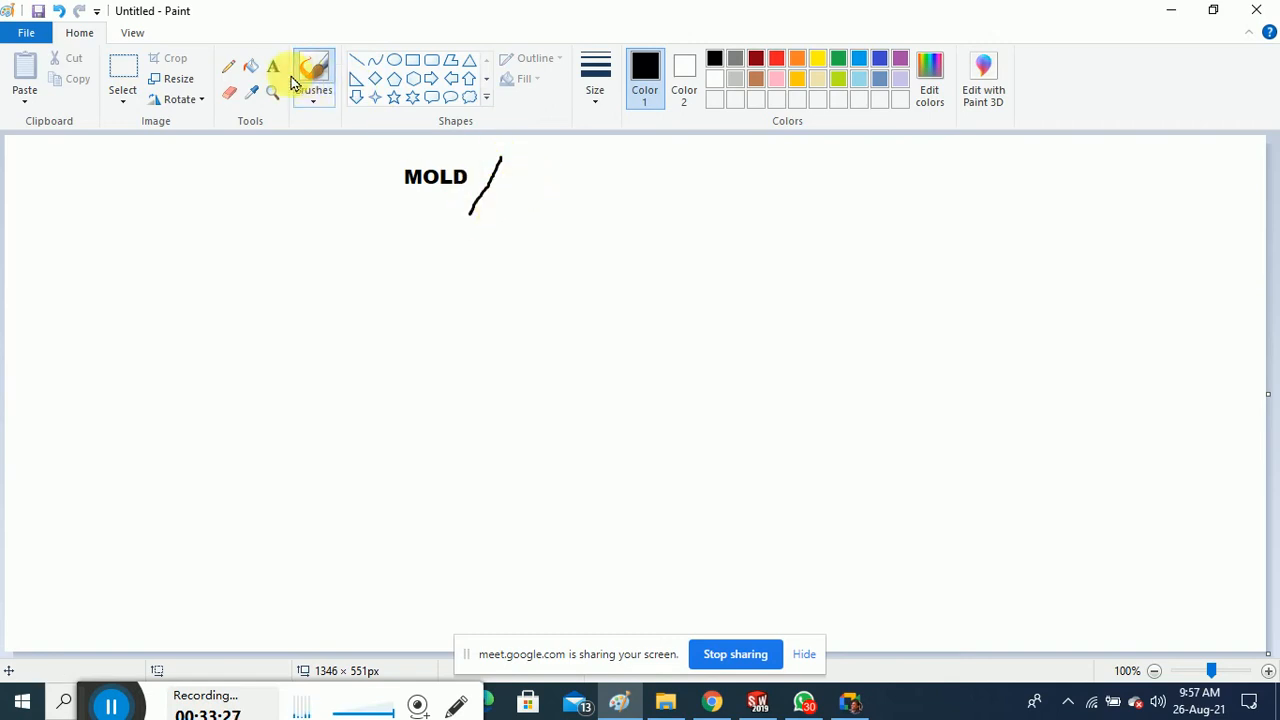
mouse_move(525, 172)
left_mouse_down()
mouse_move(608, 191)
mouse_move(711, 187)
left_mouse_up()
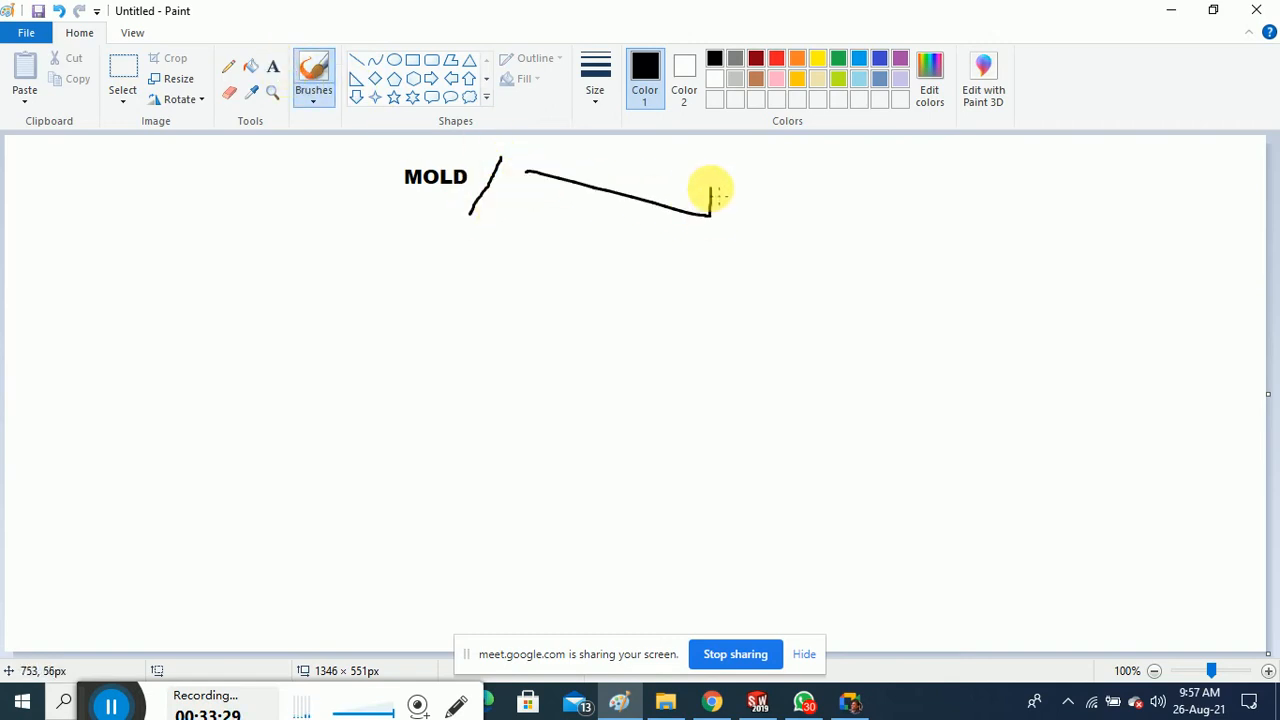
mouse_move(786, 193)
left_mouse_down()
mouse_move(817, 177)
mouse_move(871, 214)
mouse_move(923, 189)
mouse_move(983, 217)
mouse_move(1046, 165)
left_mouse_up()
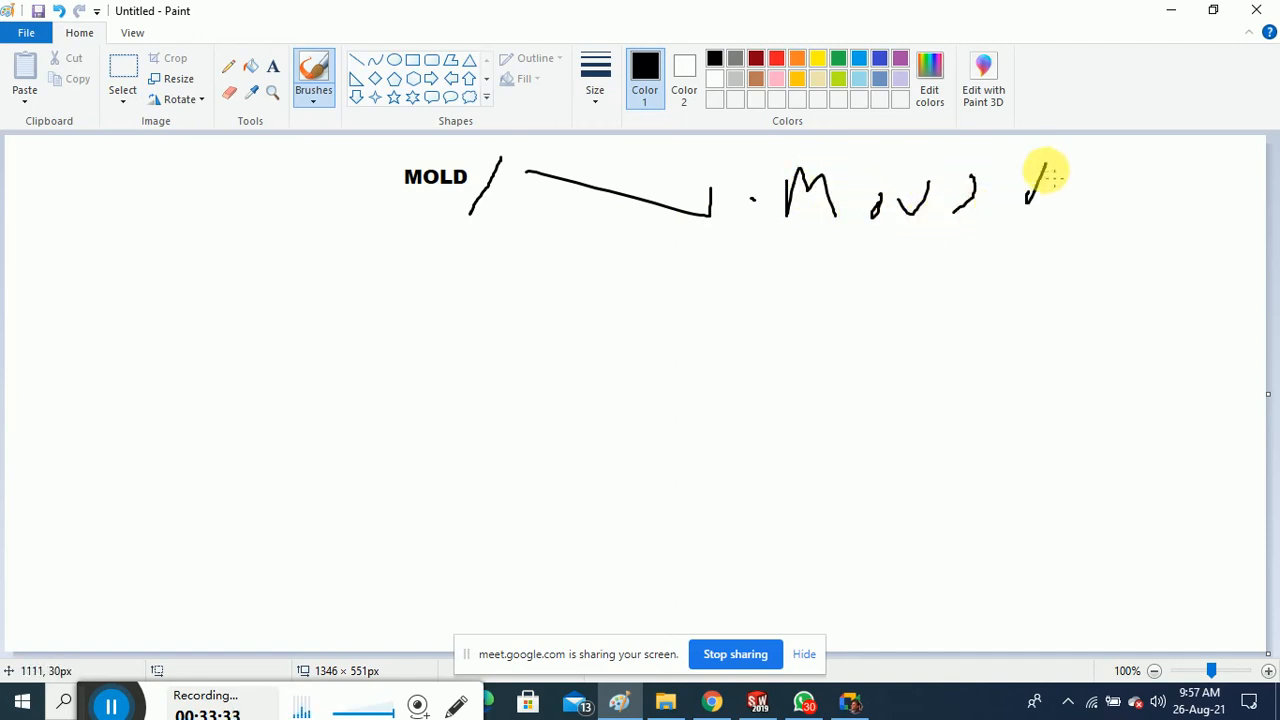
left_click_drag(820, 241, 1188, 227)
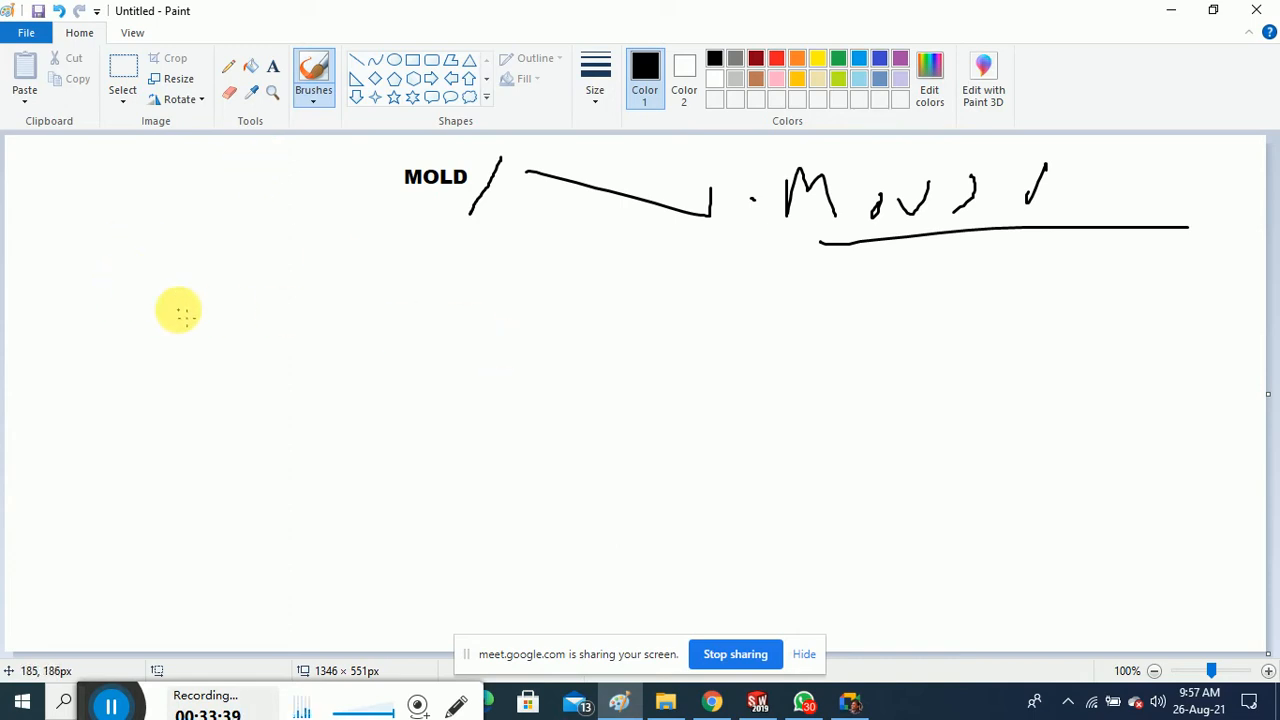
Handwrite Plastic, underline it, and draw a hooked arrow to a word beside it
mouse_move(37, 200)
left_mouse_down()
mouse_move(38, 243)
mouse_move(57, 206)
mouse_move(42, 222)
mouse_move(96, 196)
mouse_move(138, 230)
mouse_move(172, 210)
mouse_move(210, 222)
mouse_move(274, 180)
mouse_move(314, 210)
left_mouse_up()
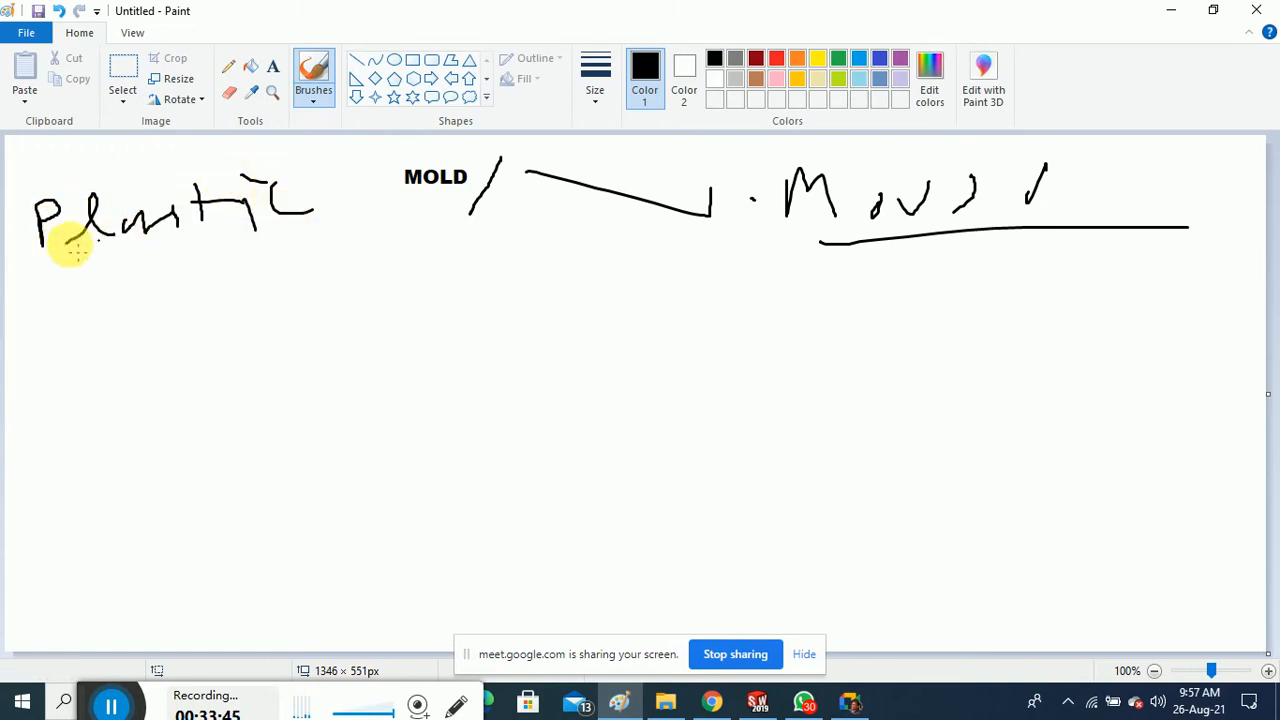
left_click_drag(16, 258, 348, 250)
mouse_move(228, 258)
left_mouse_down()
mouse_move(268, 296)
mouse_move(314, 289)
left_mouse_up()
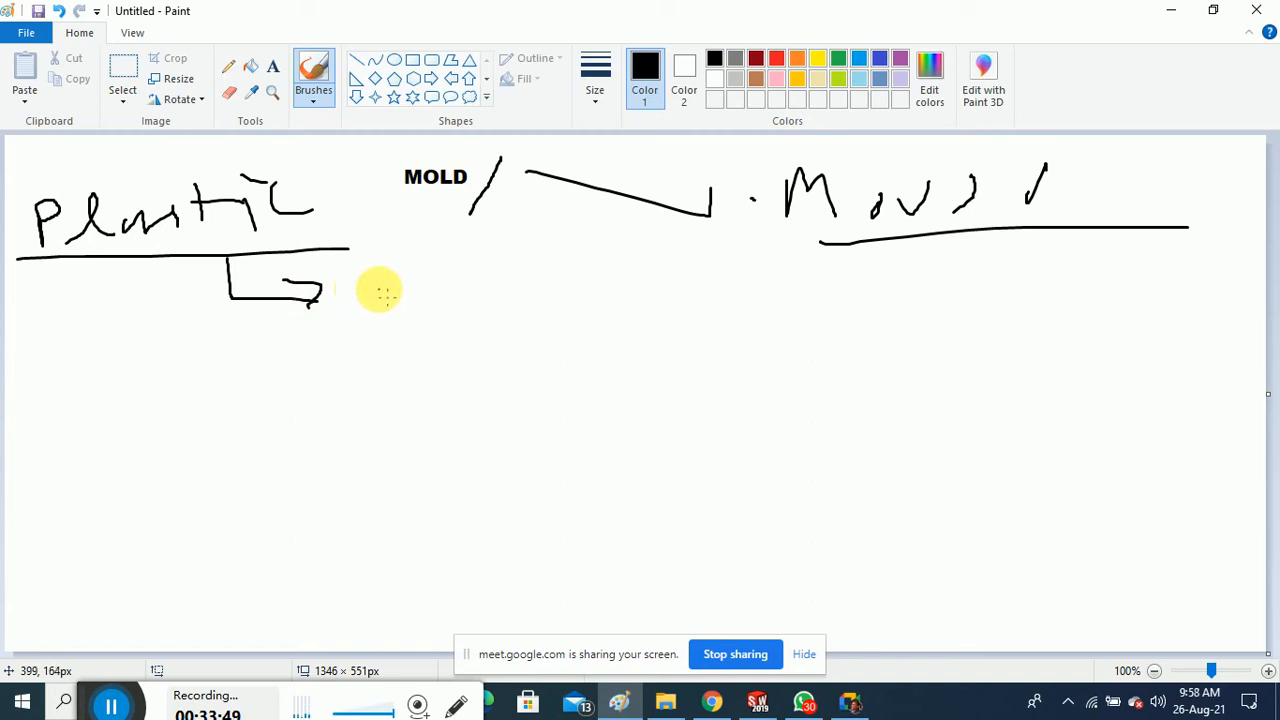
mouse_move(383, 288)
left_mouse_down()
mouse_move(386, 300)
mouse_move(447, 308)
mouse_move(451, 281)
left_mouse_up()
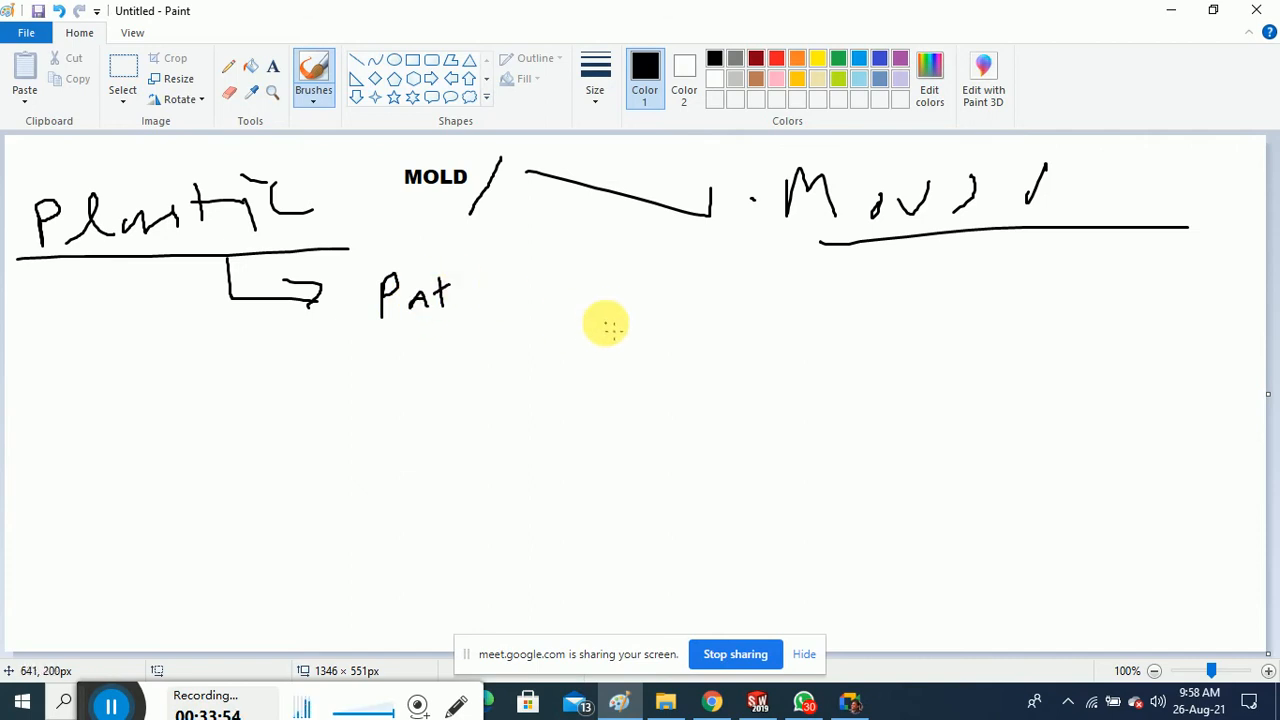
left_click(28, 32)
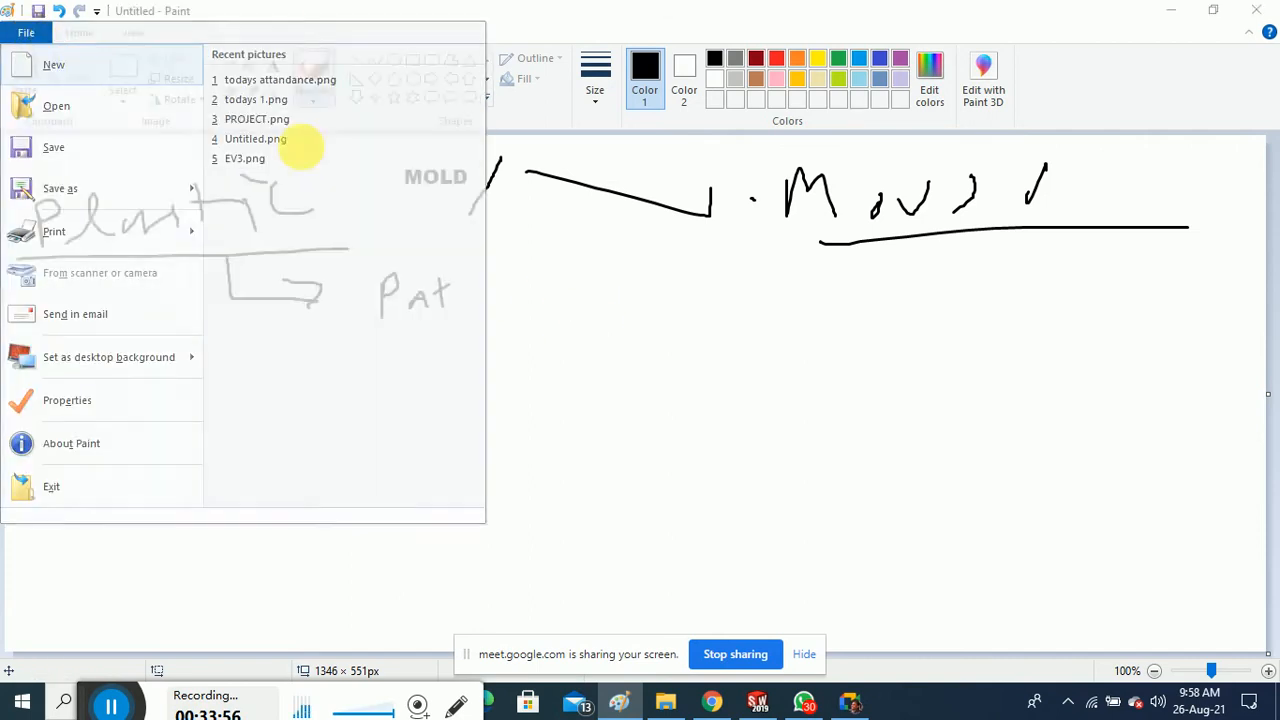
Reopen Untitled.png without saving and sketch a flat-topped profile on a rectangular base
left_click(303, 145)
left_click(657, 352)
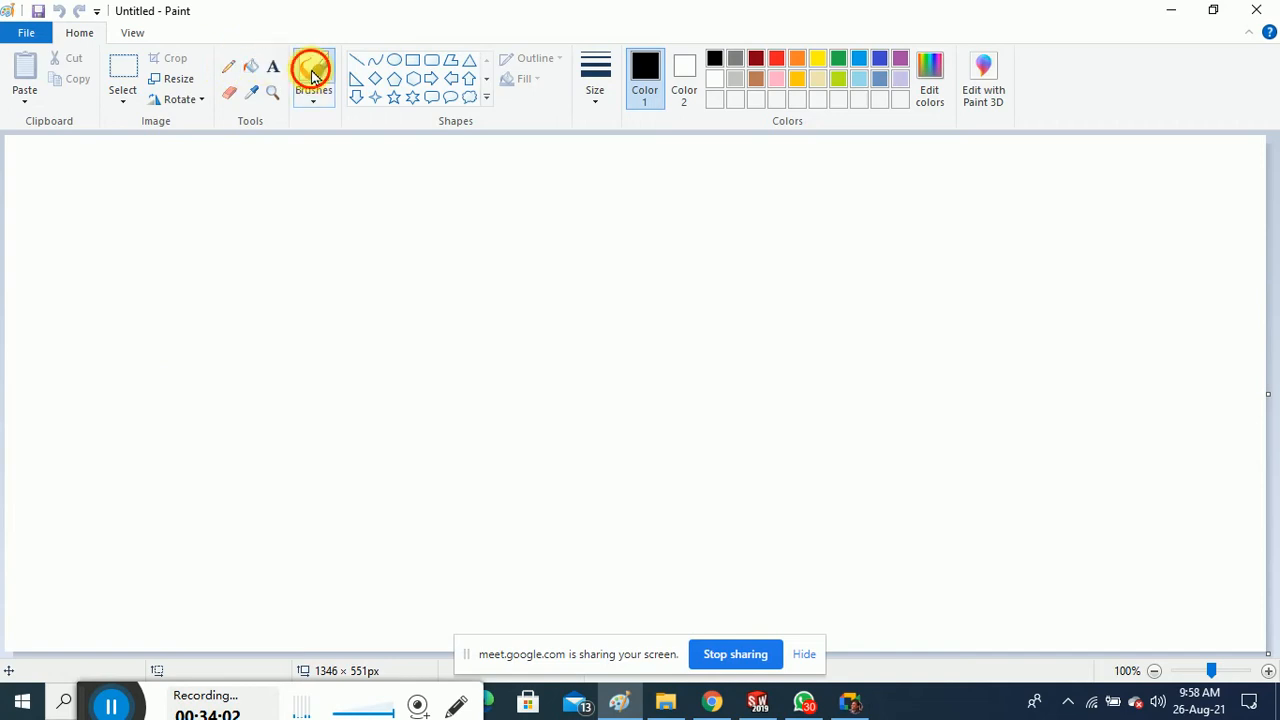
left_click_drag(174, 392, 341, 398)
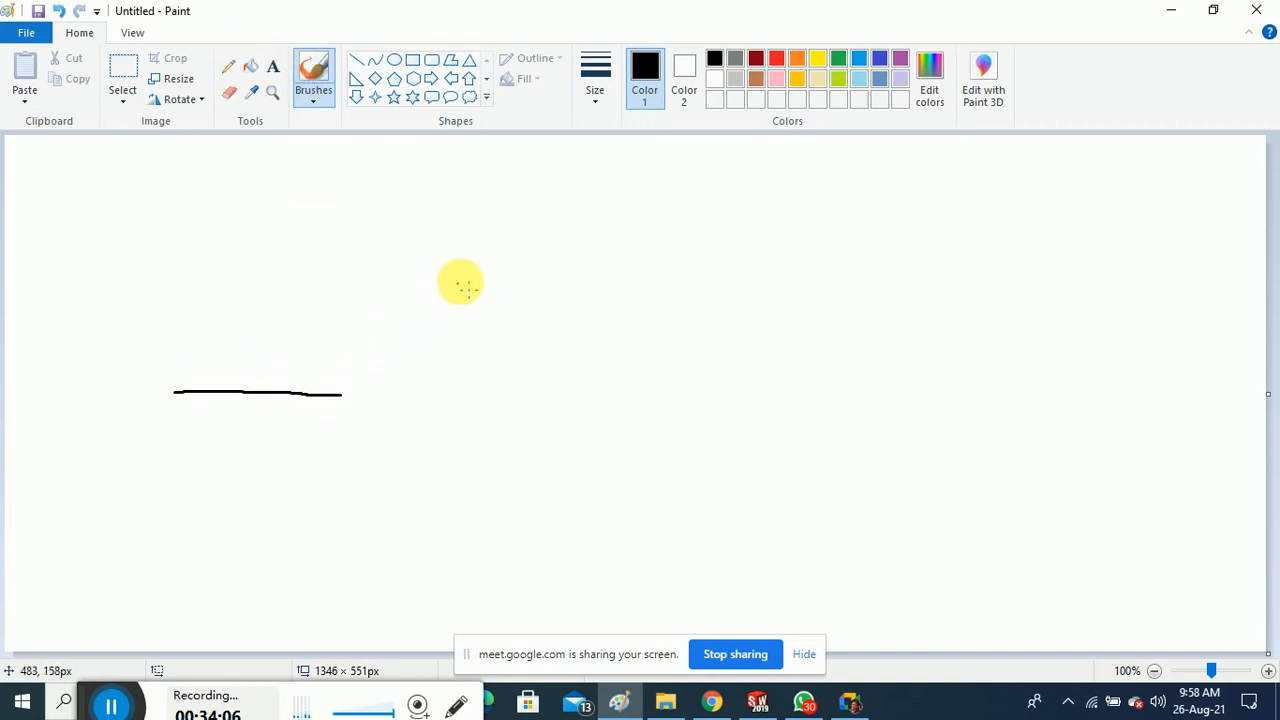
left_click_drag(470, 278, 372, 380)
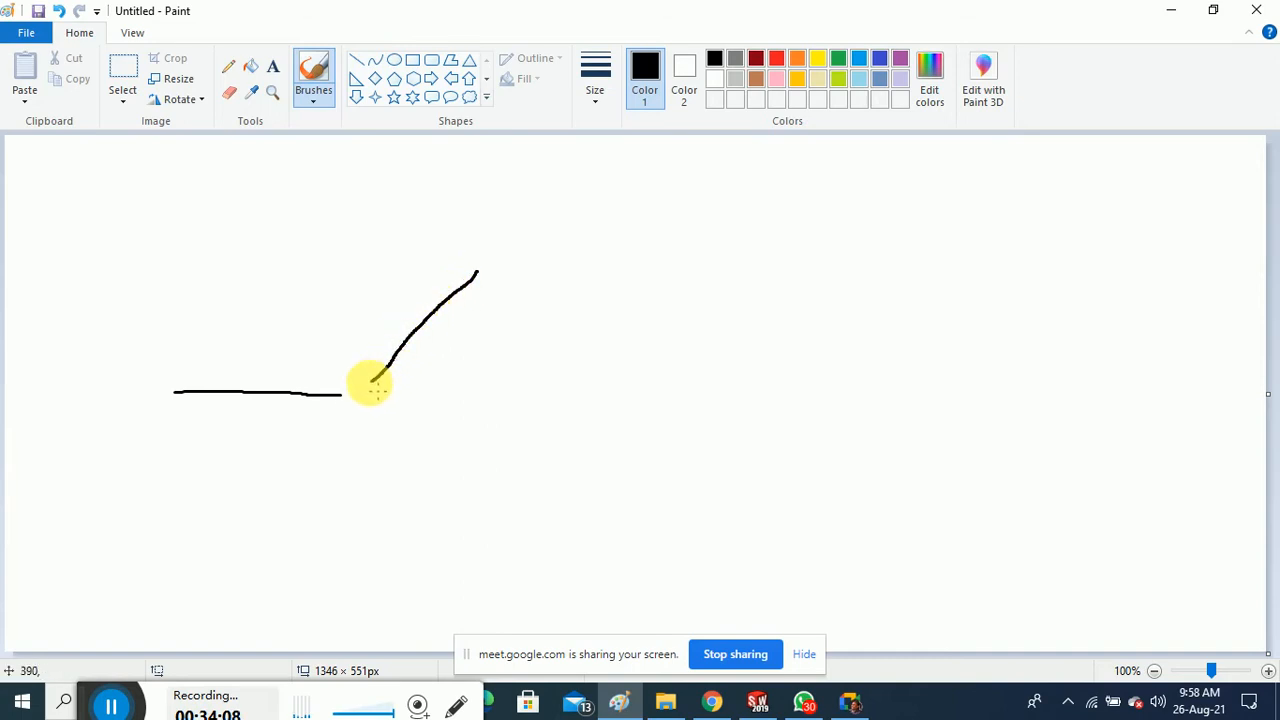
mouse_move(481, 274)
left_mouse_down()
mouse_move(700, 270)
mouse_move(871, 394)
mouse_move(1020, 400)
left_mouse_up()
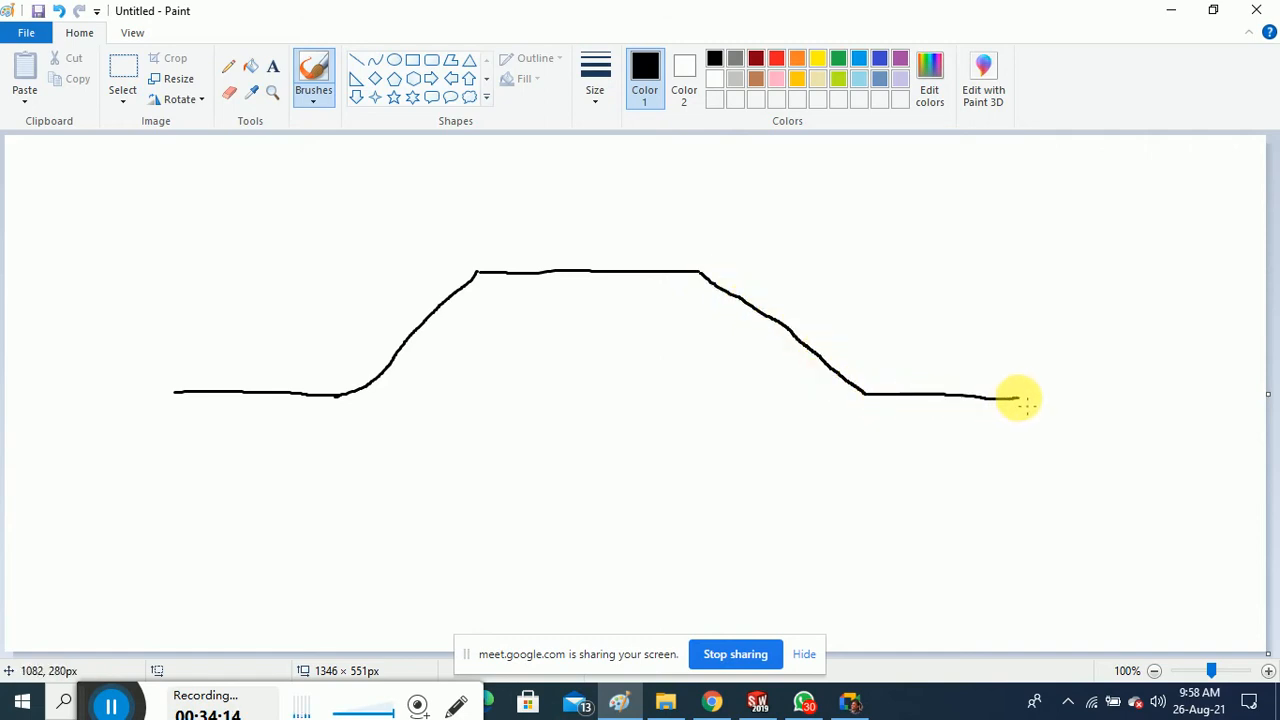
mouse_move(176, 392)
left_mouse_down()
mouse_move(180, 443)
mouse_move(338, 467)
mouse_move(873, 487)
mouse_move(1055, 490)
mouse_move(1061, 422)
left_mouse_up()
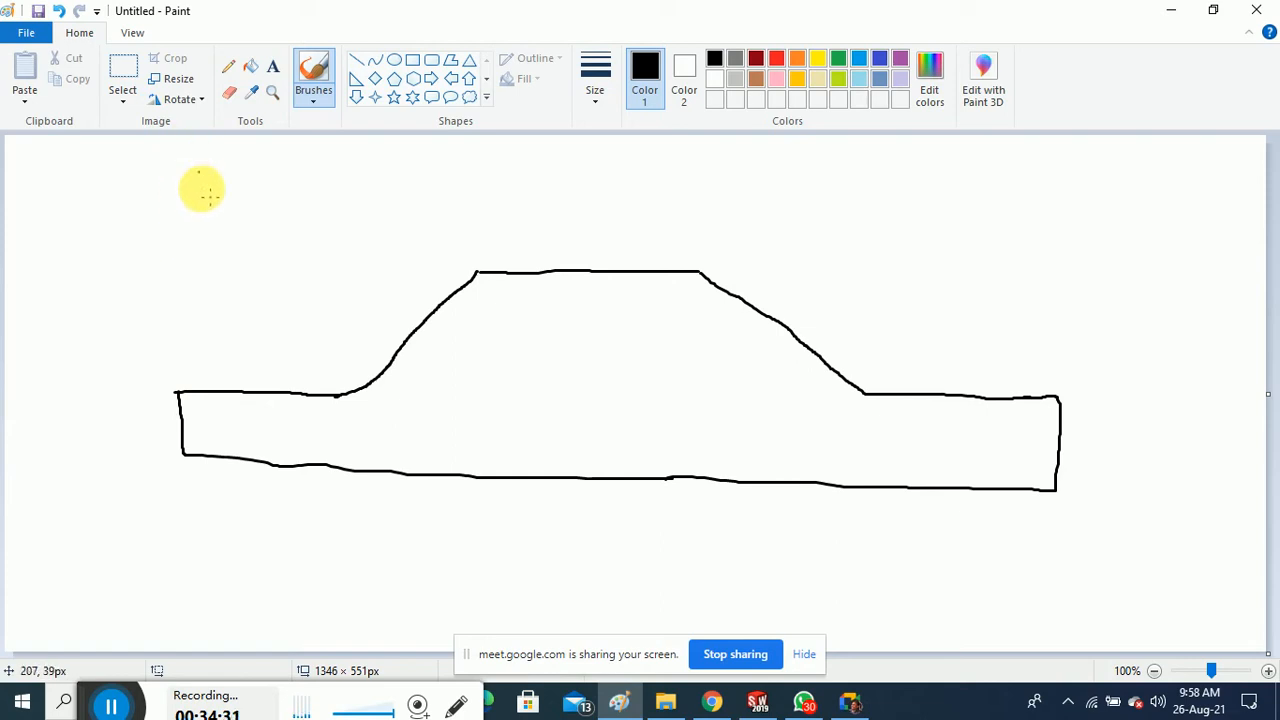
Draw an offset line above the profile, undoing the stray rear-slope stroke
mouse_move(176, 360)
left_mouse_down()
mouse_move(320, 360)
mouse_move(366, 337)
mouse_move(444, 246)
mouse_move(728, 242)
left_mouse_up()
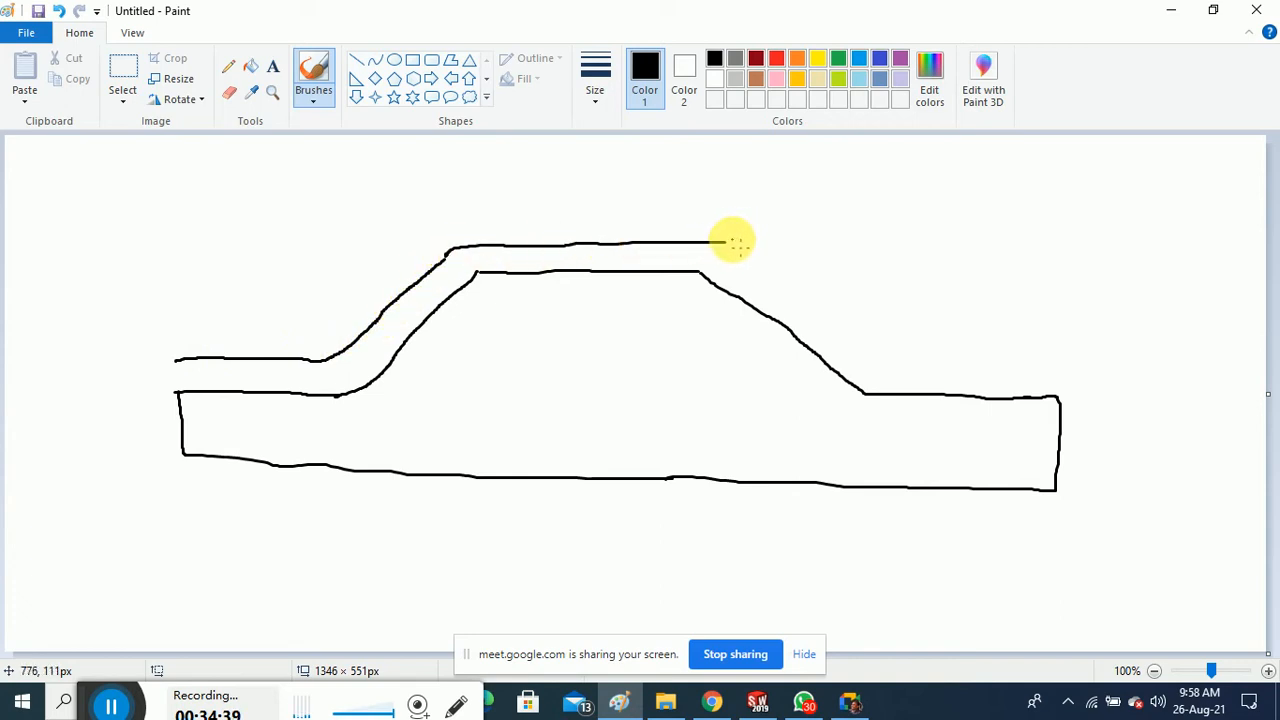
left_click_drag(733, 242, 952, 336)
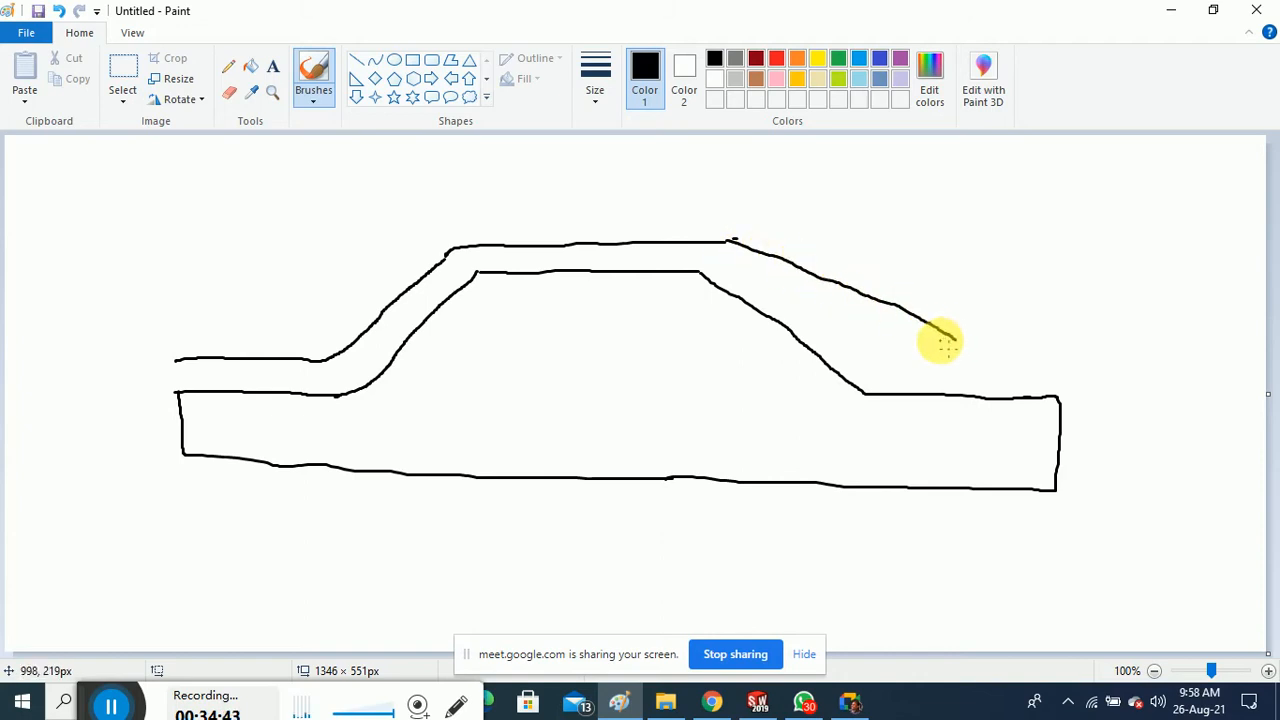
key("ctrl+z")
Redraw the offset line, then sketch the job's thin stepped outline below the blocks
mouse_move(730, 241)
left_mouse_down()
mouse_move(880, 370)
mouse_move(1095, 369)
mouse_move(1089, 191)
mouse_move(1069, 163)
mouse_move(157, 151)
mouse_move(162, 352)
left_mouse_up()
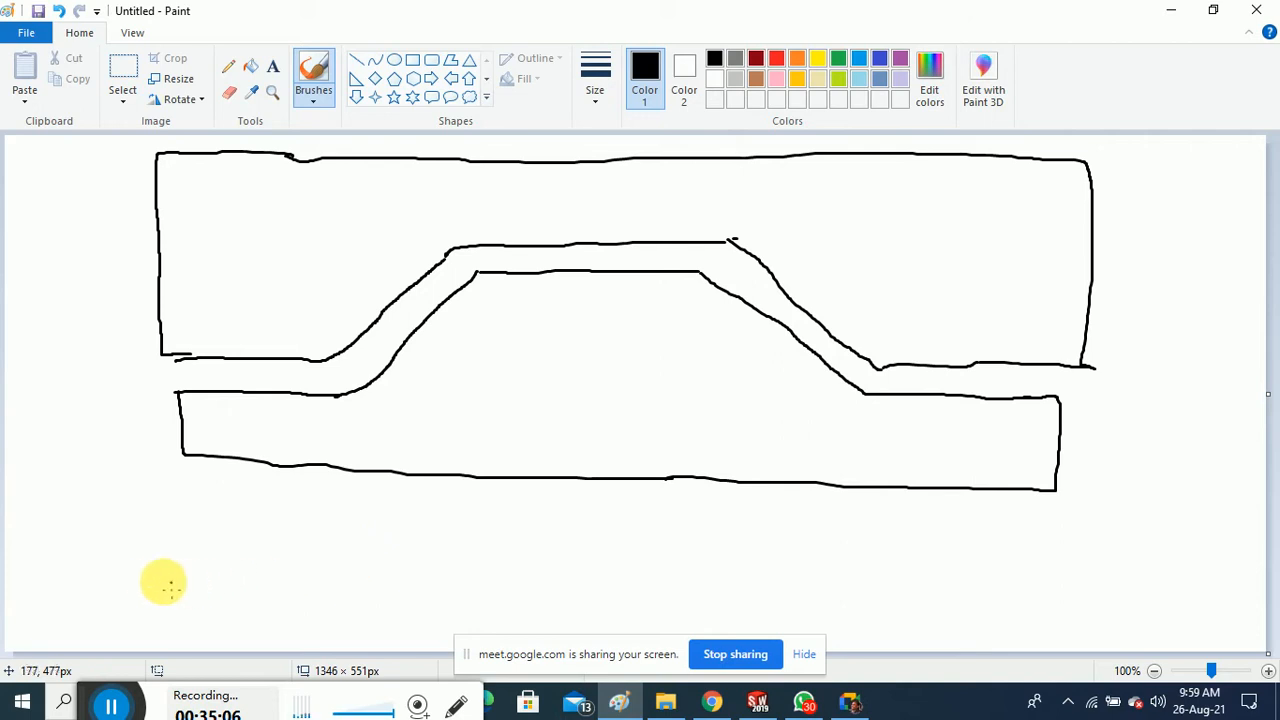
left_click(315, 70)
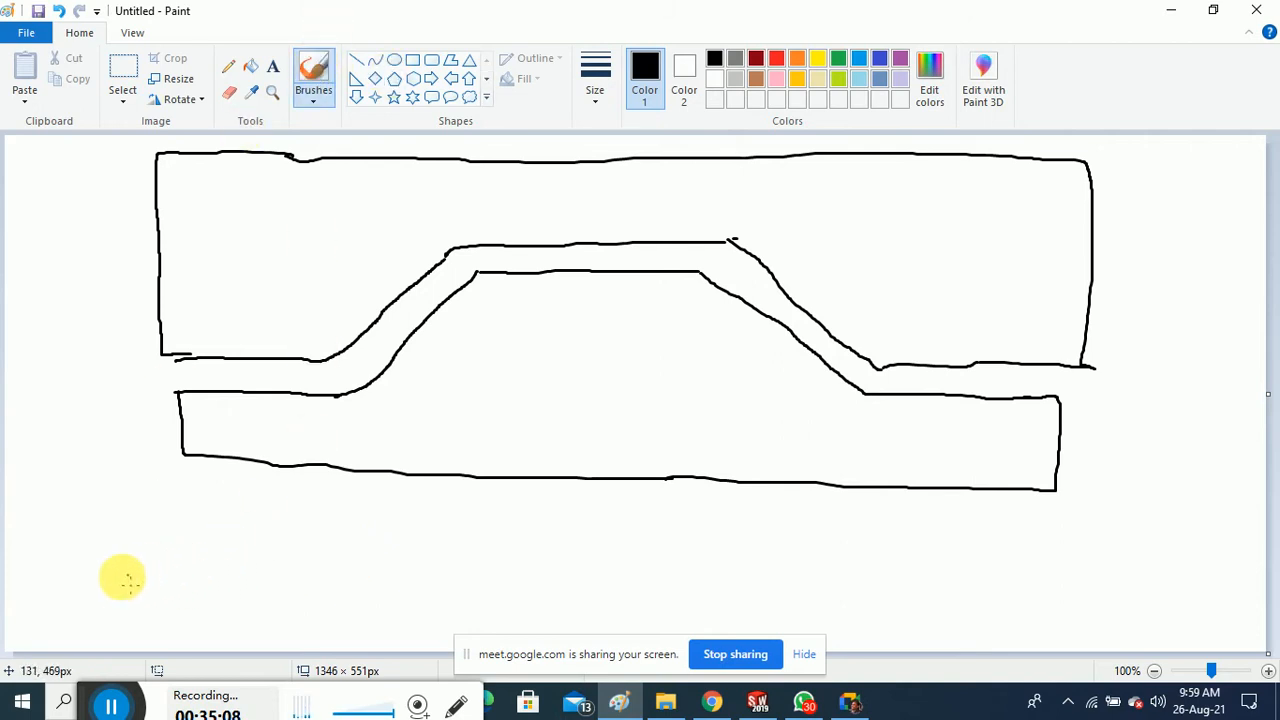
mouse_move(92, 598)
left_mouse_down()
mouse_move(250, 610)
mouse_move(334, 536)
mouse_move(411, 532)
mouse_move(623, 538)
mouse_move(757, 598)
left_mouse_up()
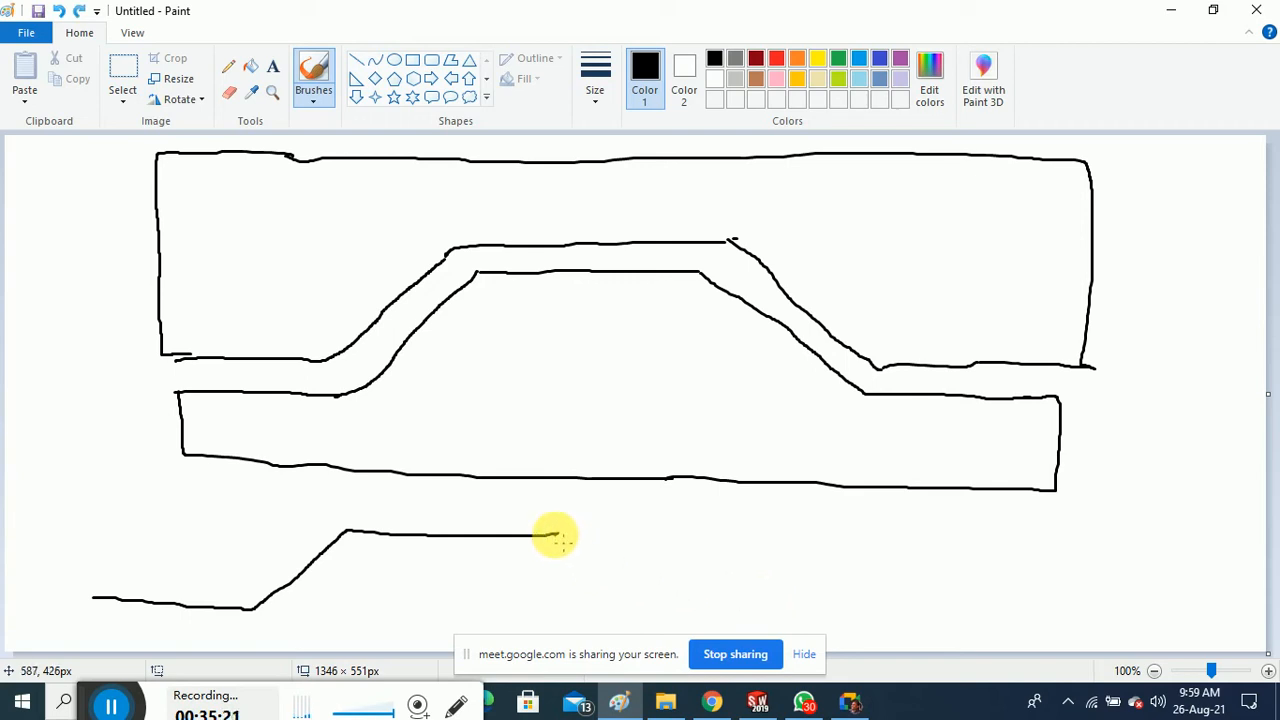
mouse_move(552, 533)
left_mouse_down()
mouse_move(660, 591)
mouse_move(800, 603)
left_mouse_up()
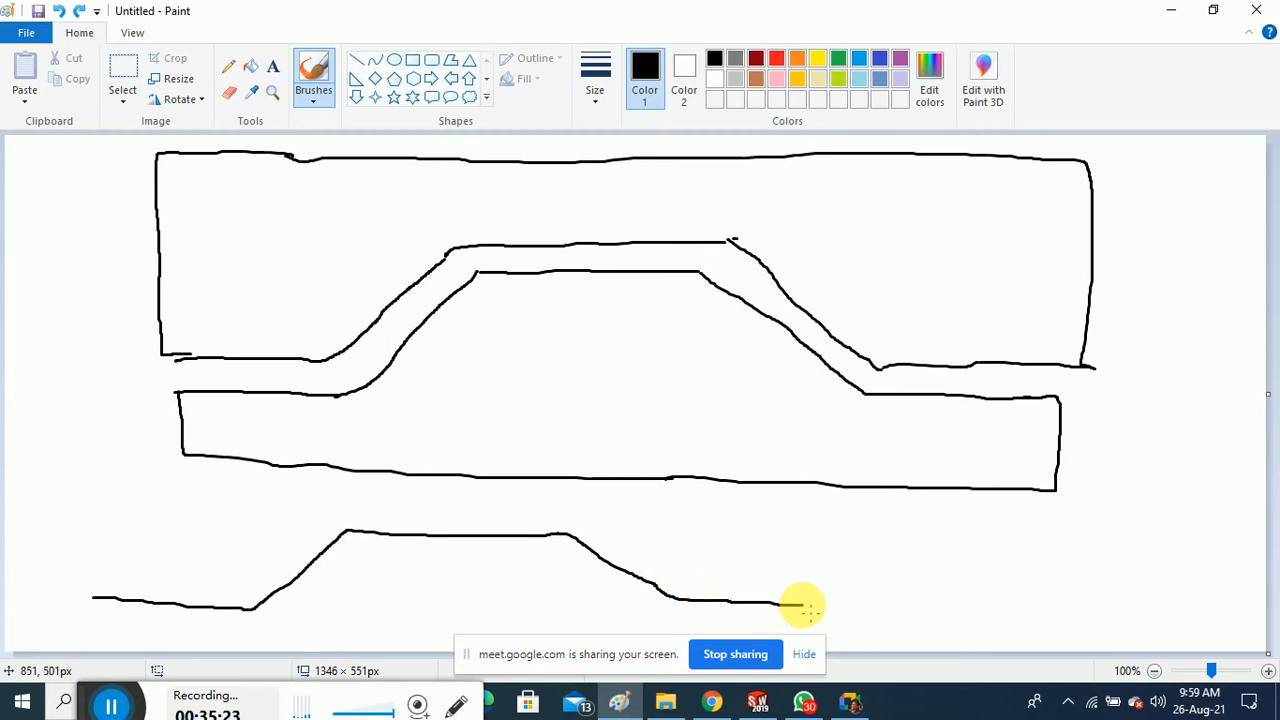
mouse_move(92, 598)
left_mouse_down()
mouse_move(112, 620)
mouse_move(283, 622)
mouse_move(336, 569)
mouse_move(450, 558)
mouse_move(499, 568)
mouse_move(552, 554)
mouse_move(641, 604)
mouse_move(800, 613)
left_mouse_up()
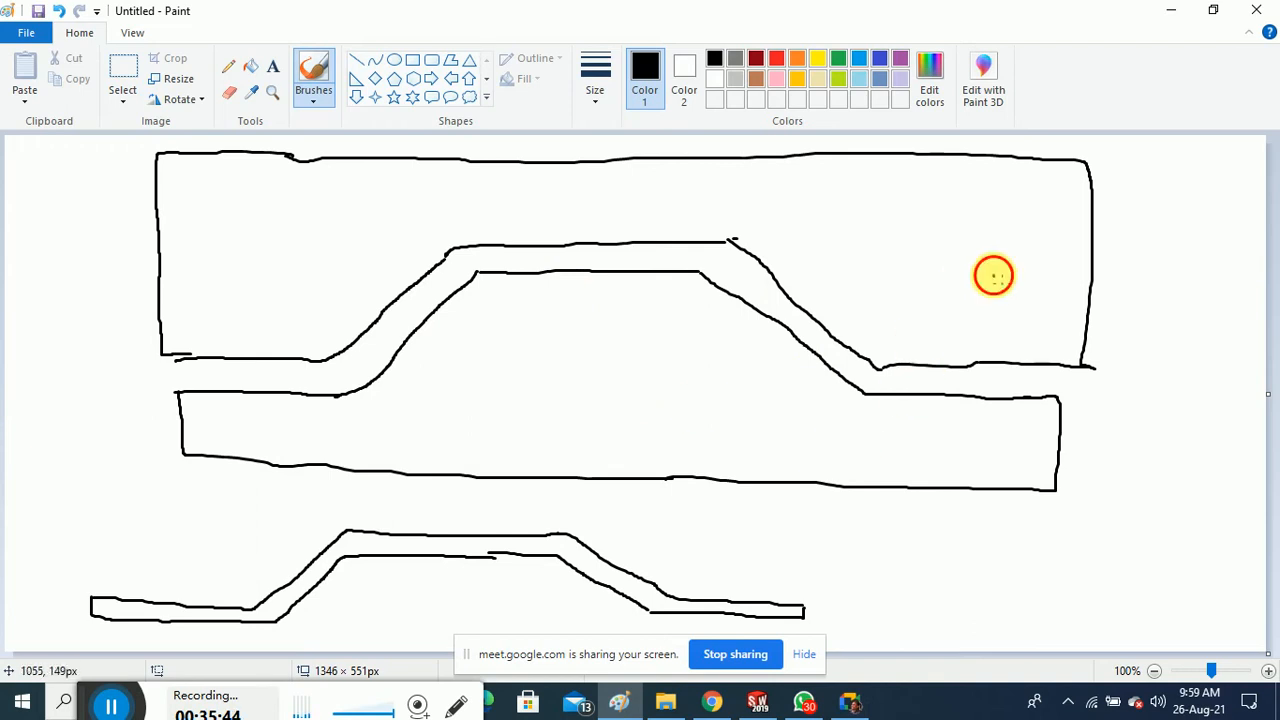
Draw pointer arrows and write the Cavity, Core and Job labels
mouse_move(993, 273)
left_mouse_down()
mouse_move(1123, 246)
mouse_move(1120, 223)
mouse_move(1165, 243)
mouse_move(1151, 258)
left_mouse_up()
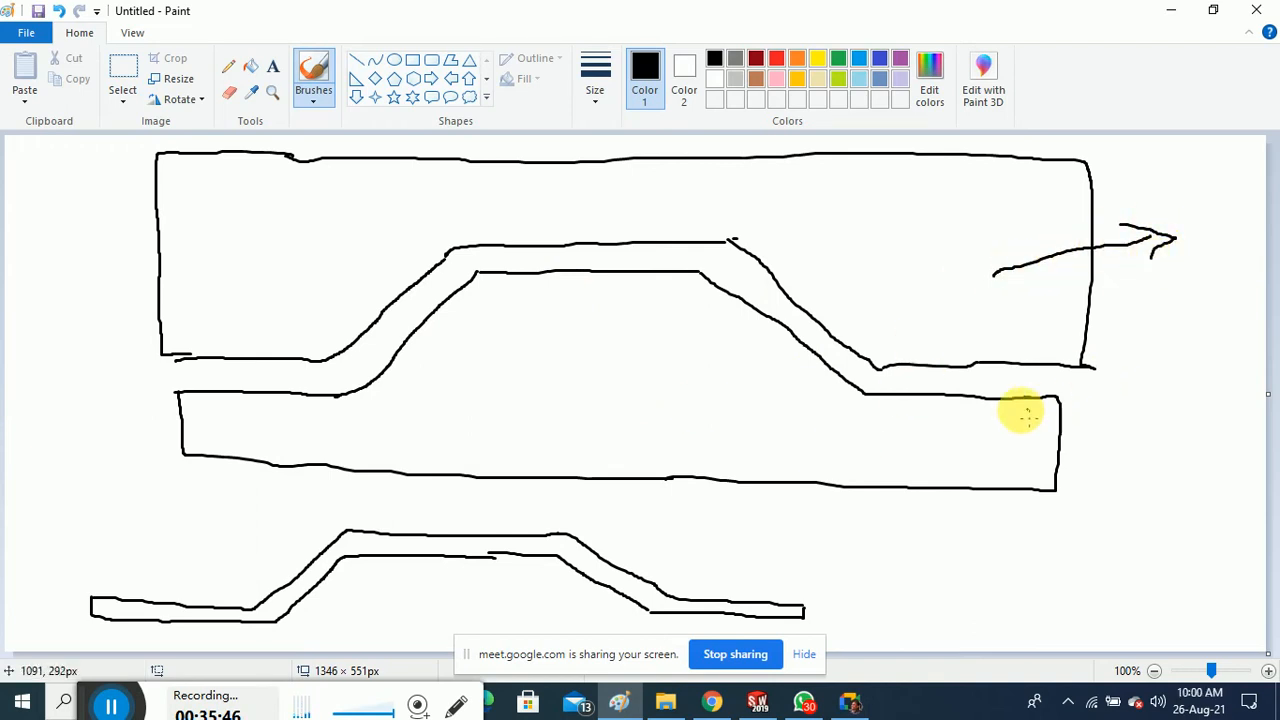
left_click_drag(981, 452, 1121, 514)
mouse_move(893, 563)
left_mouse_down()
mouse_move(805, 585)
mouse_move(819, 593)
left_mouse_up()
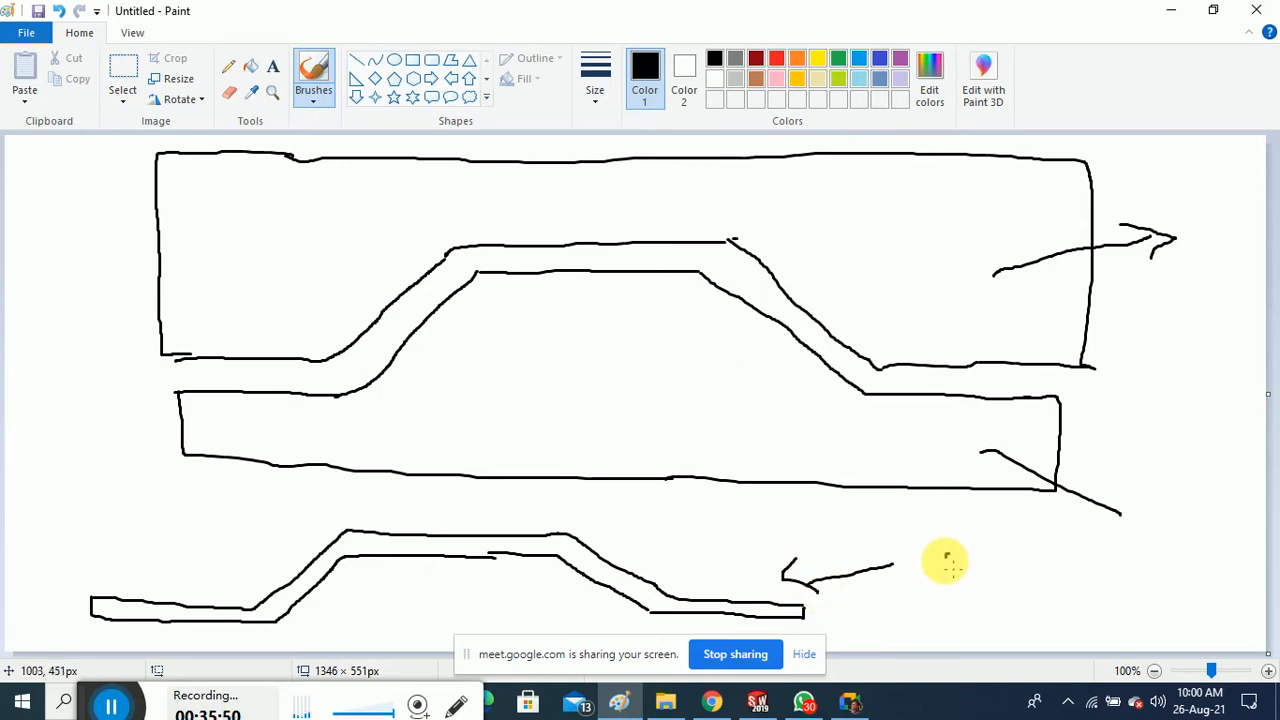
mouse_move(922, 566)
left_mouse_down()
mouse_move(929, 551)
mouse_move(994, 580)
left_mouse_up()
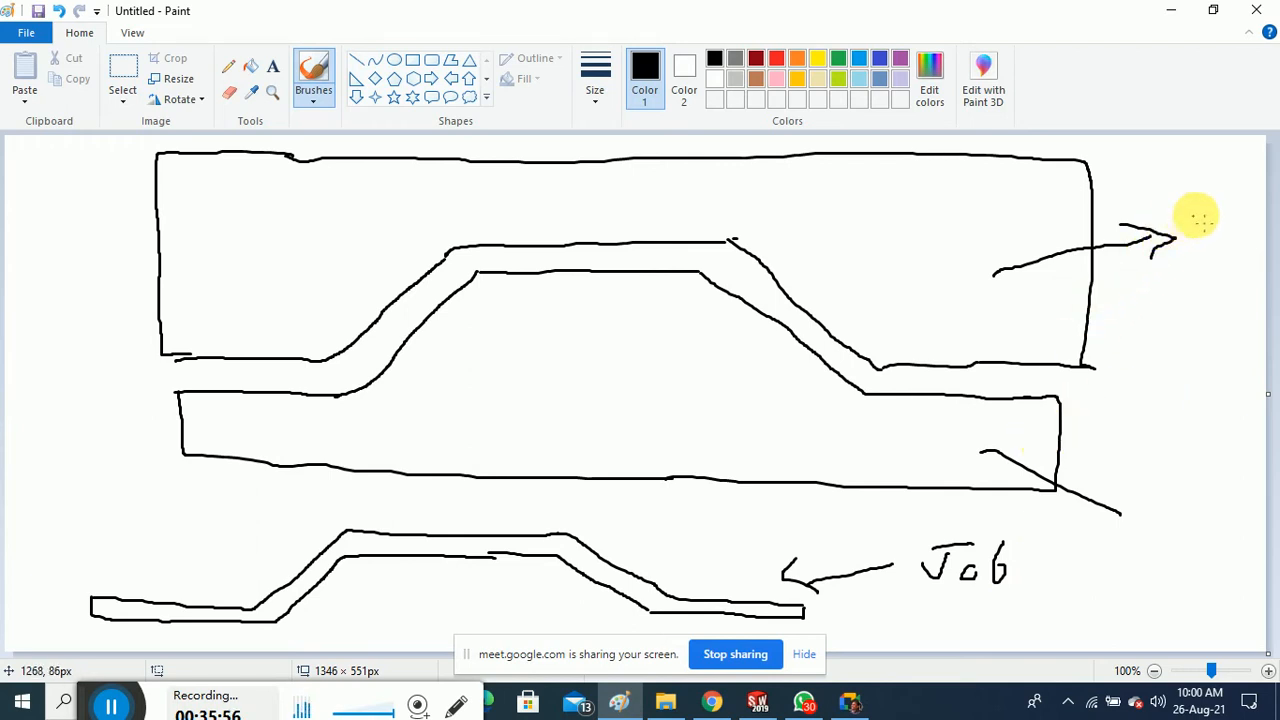
mouse_move(1212, 192)
left_mouse_down()
mouse_move(1180, 194)
mouse_move(1197, 222)
mouse_move(1222, 218)
mouse_move(1210, 260)
mouse_move(1226, 276)
left_mouse_up()
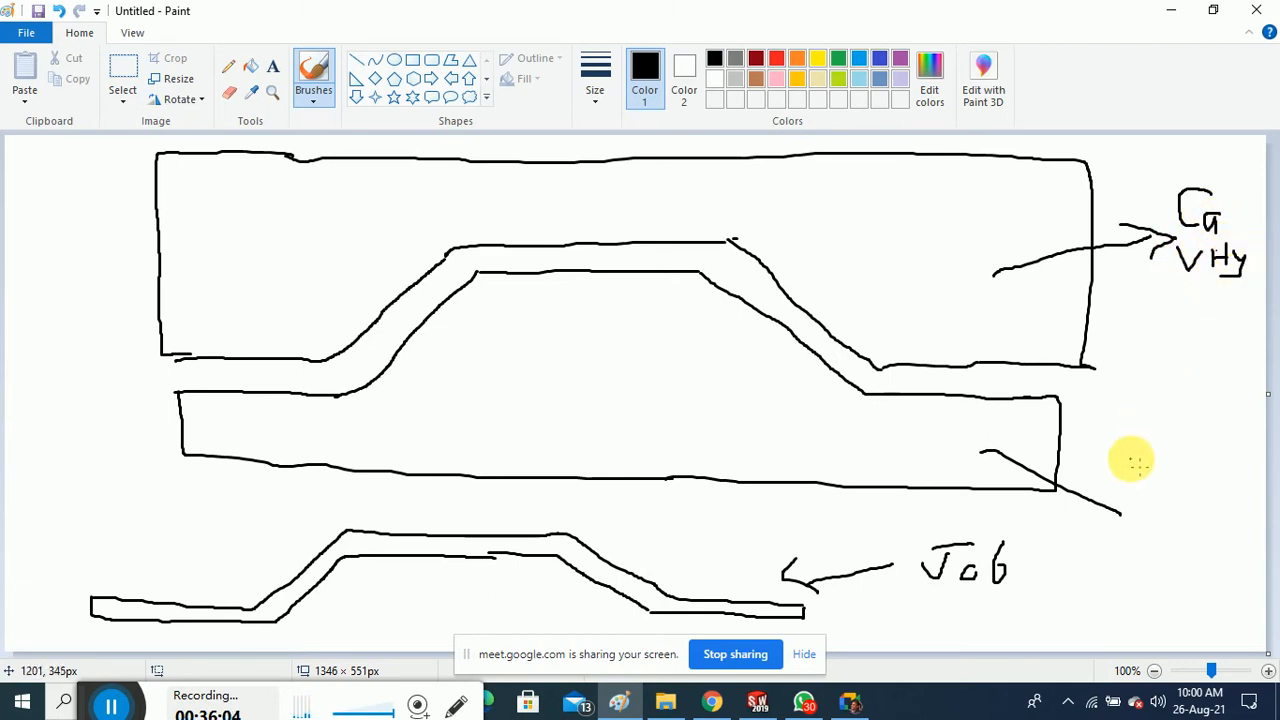
mouse_move(1120, 451)
left_mouse_down()
mouse_move(1122, 482)
mouse_move(1236, 486)
left_mouse_up()
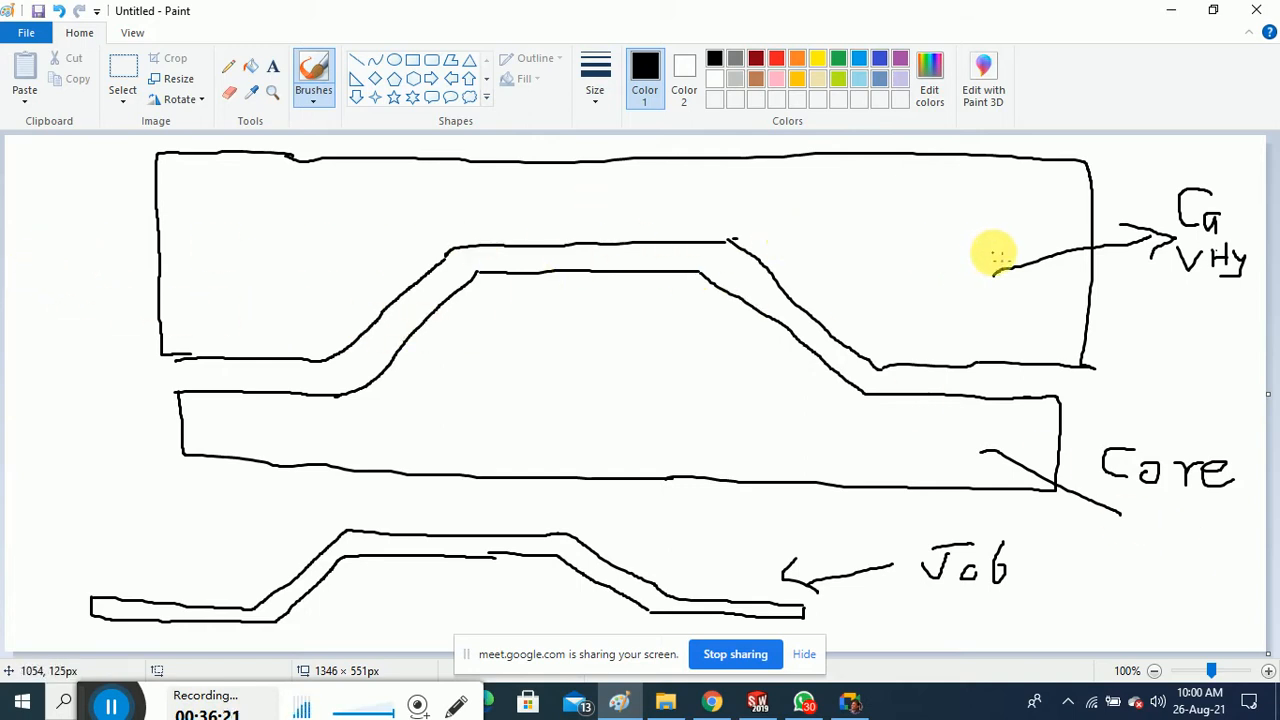
Add downward and left-pointing direction arrows, then minimise Paint
mouse_move(811, 180)
left_mouse_down()
mouse_move(817, 241)
mouse_move(847, 233)
left_mouse_up()
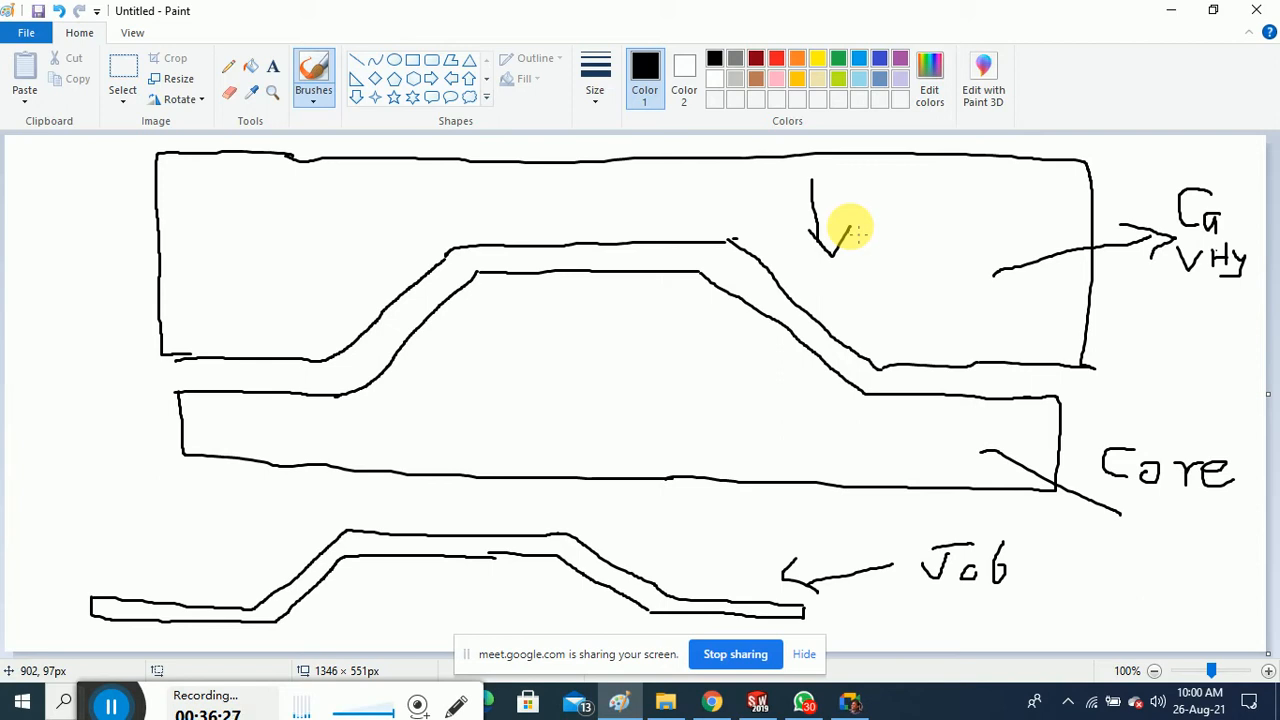
mouse_move(202, 233)
left_mouse_down()
mouse_move(94, 222)
mouse_move(106, 250)
left_mouse_up()
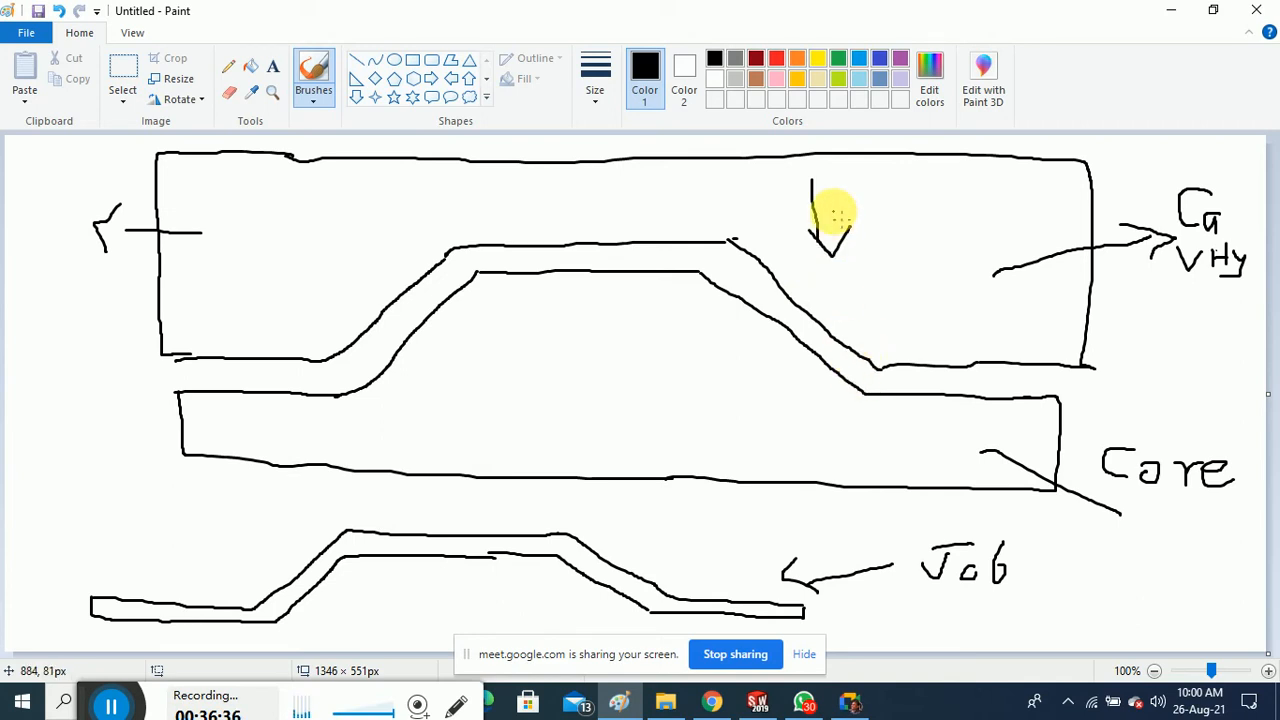
mouse_move(297, 535)
left_mouse_down()
mouse_move(190, 520)
mouse_move(210, 550)
left_mouse_up()
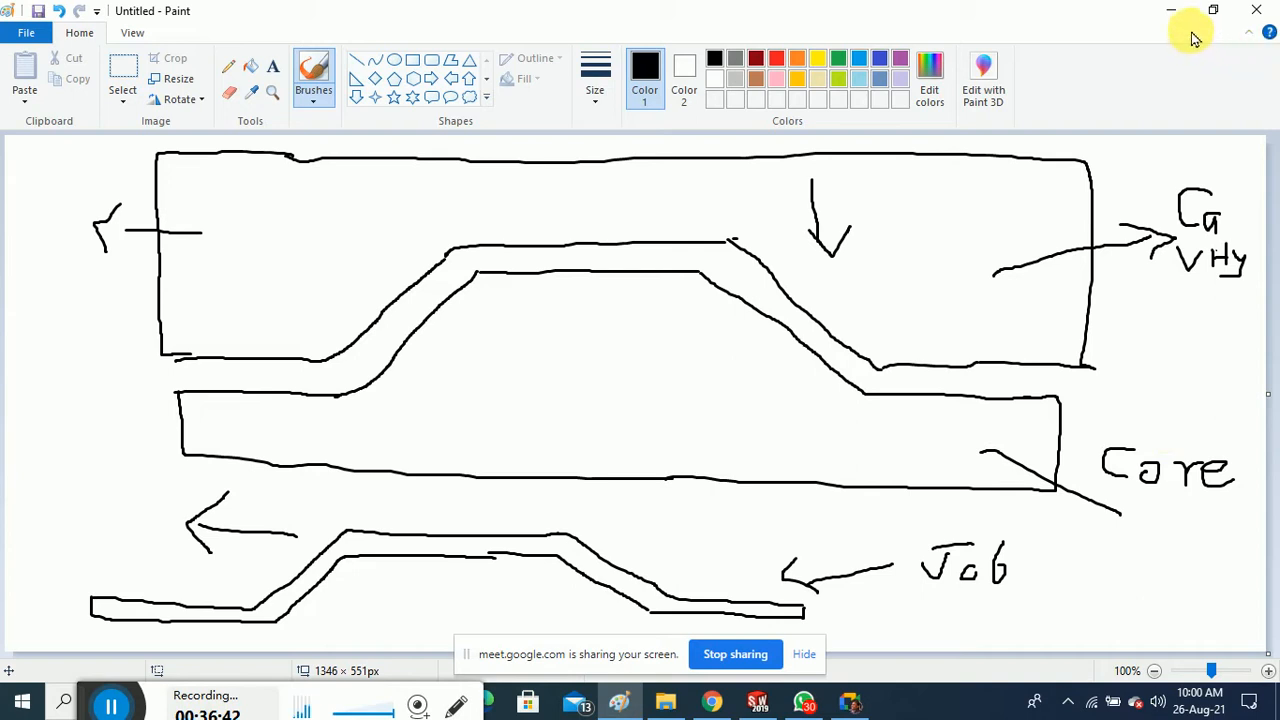
left_click(1170, 12)
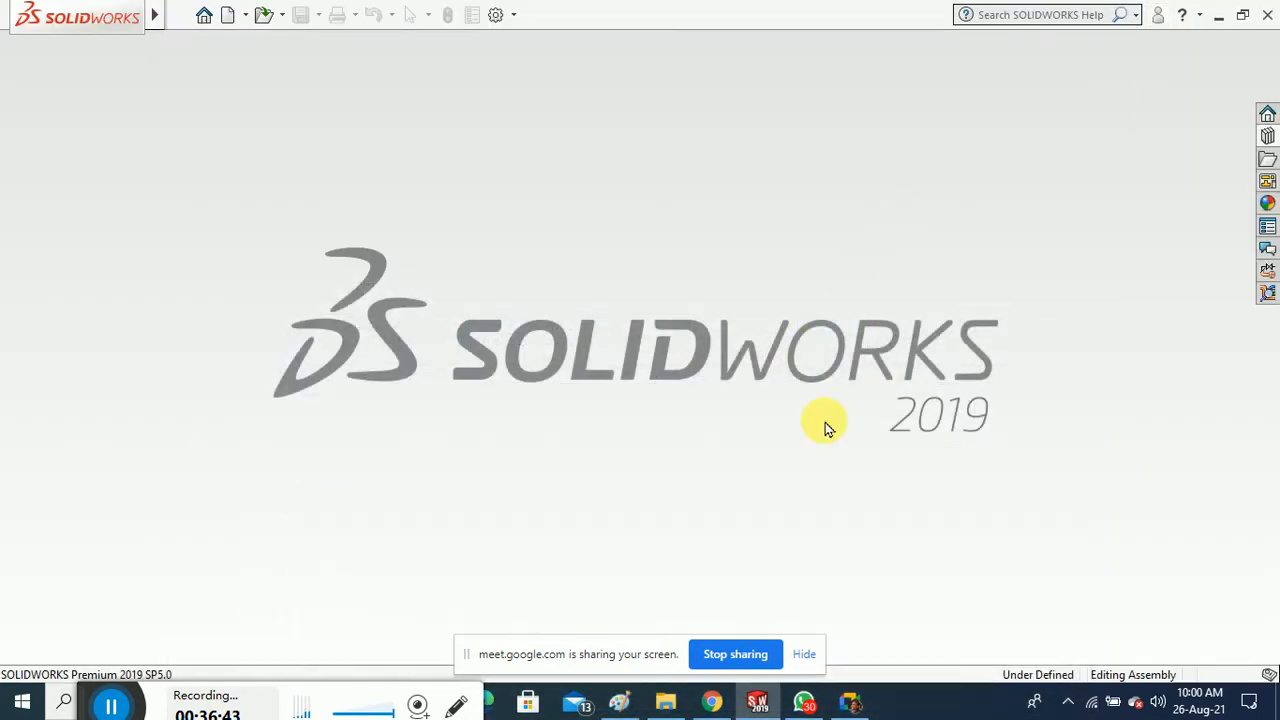
Open a new maximised Chrome window with a chosen profile
right_click(710, 704)
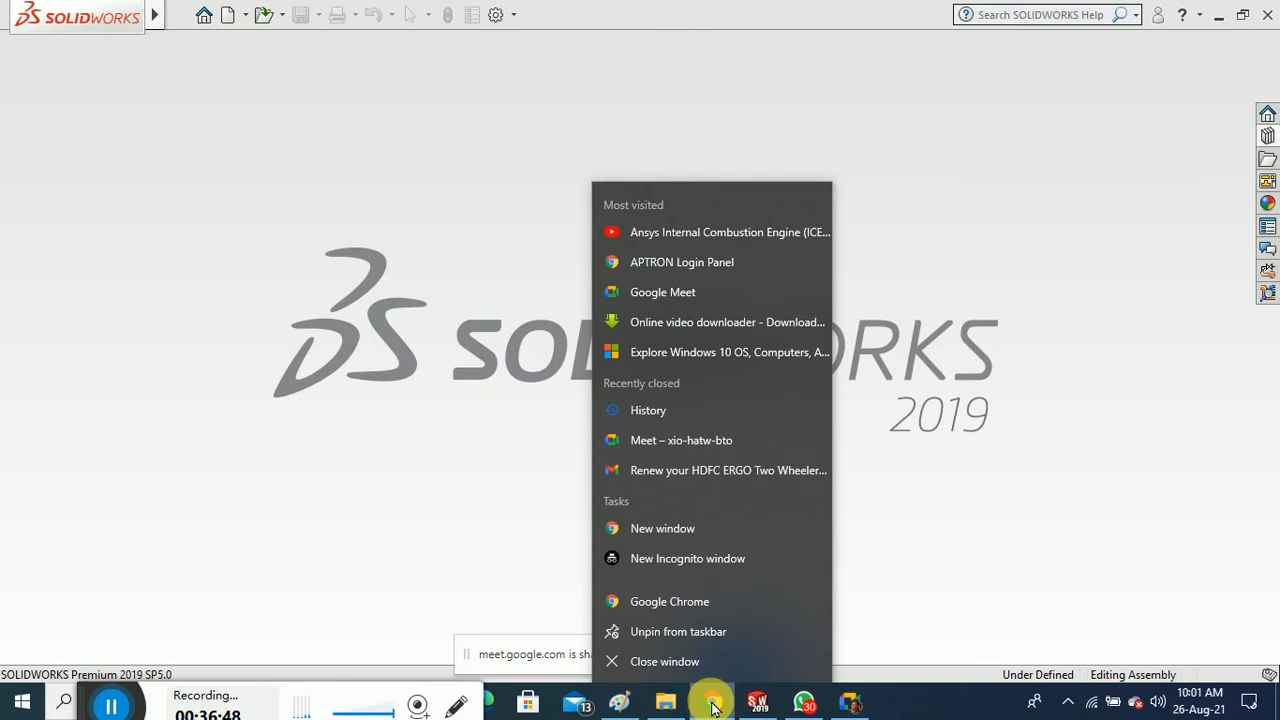
left_click(692, 609)
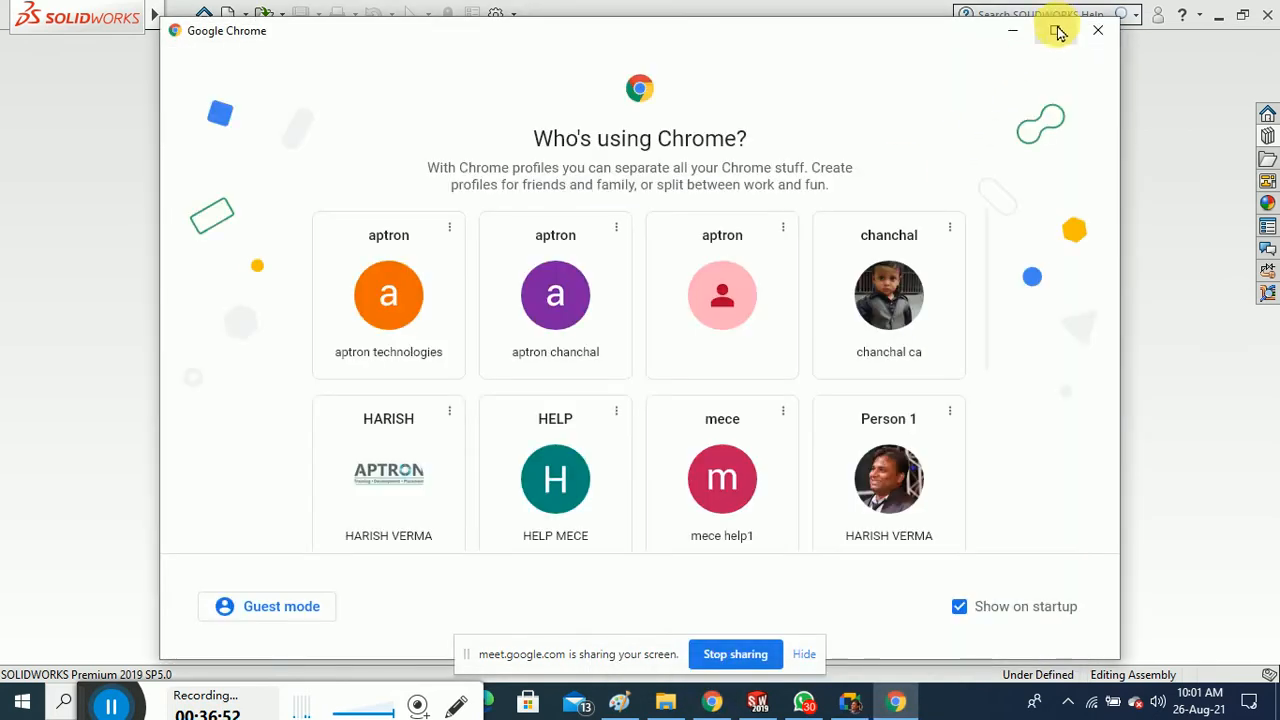
left_click(1055, 30)
left_click(411, 462)
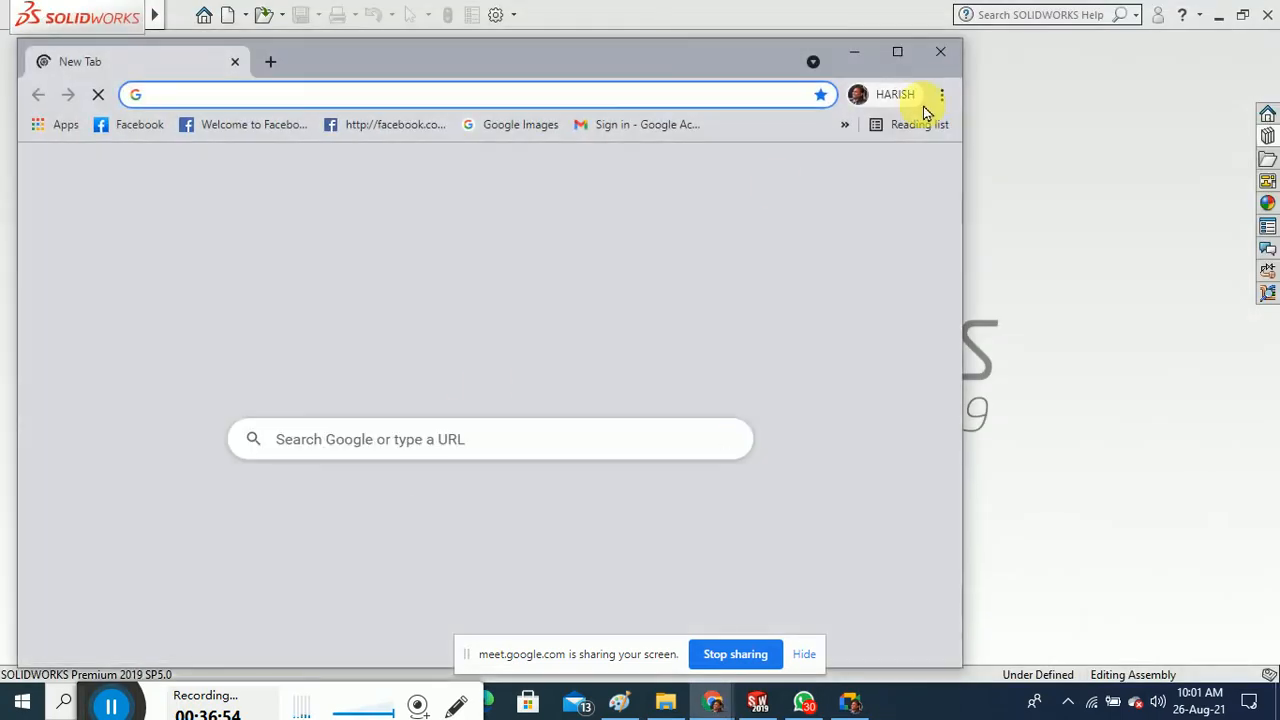
left_click(897, 51)
Search Google for 'mould design' via the suggestion
left_click(560, 391)
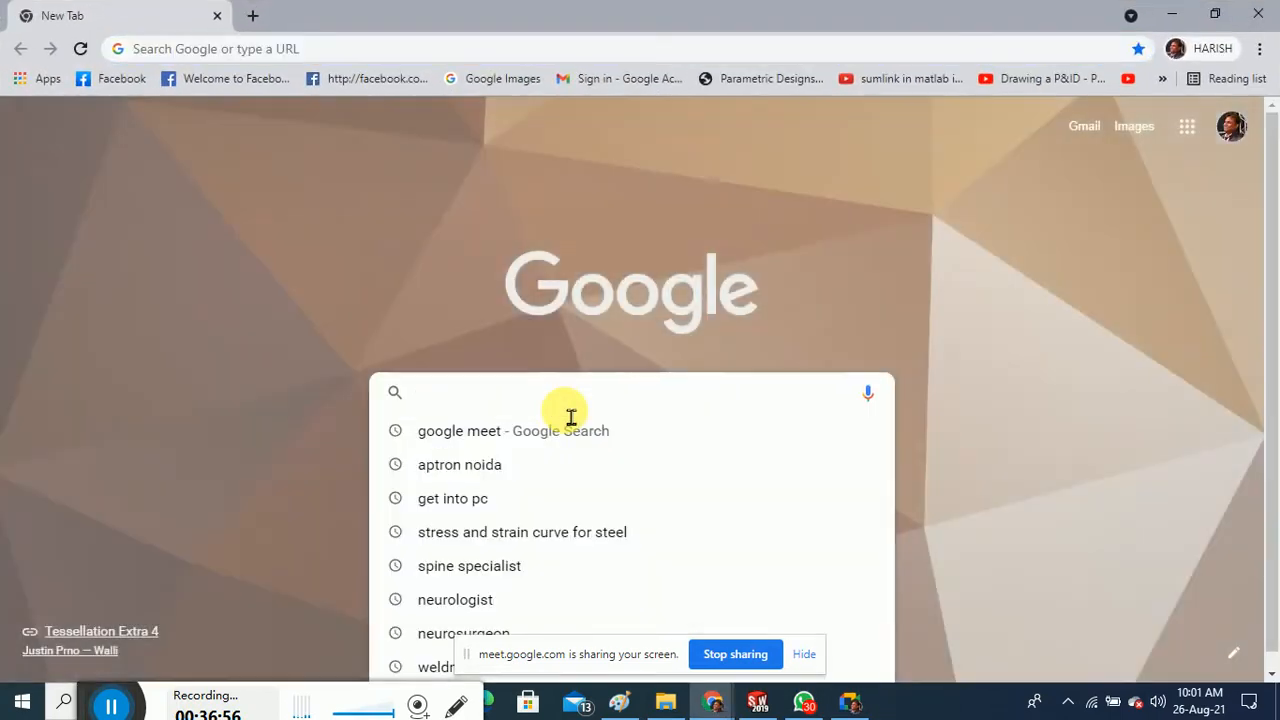
type("MOULD ")
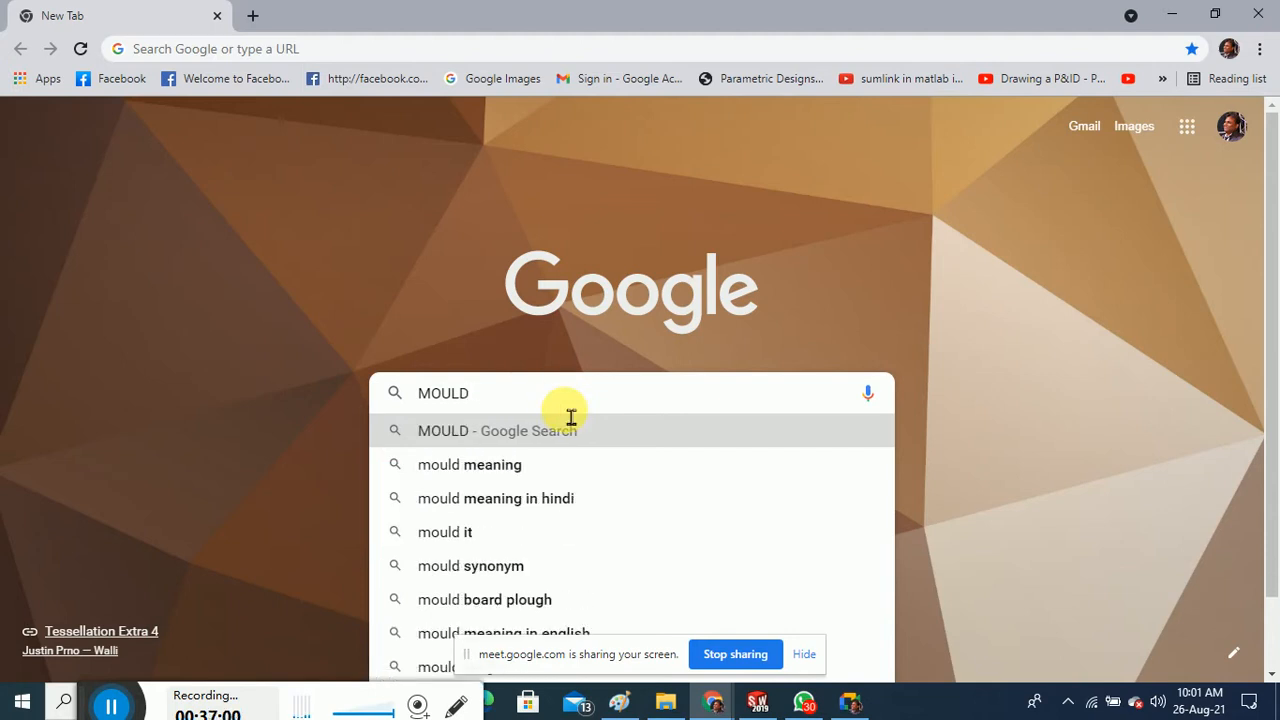
type("DESI")
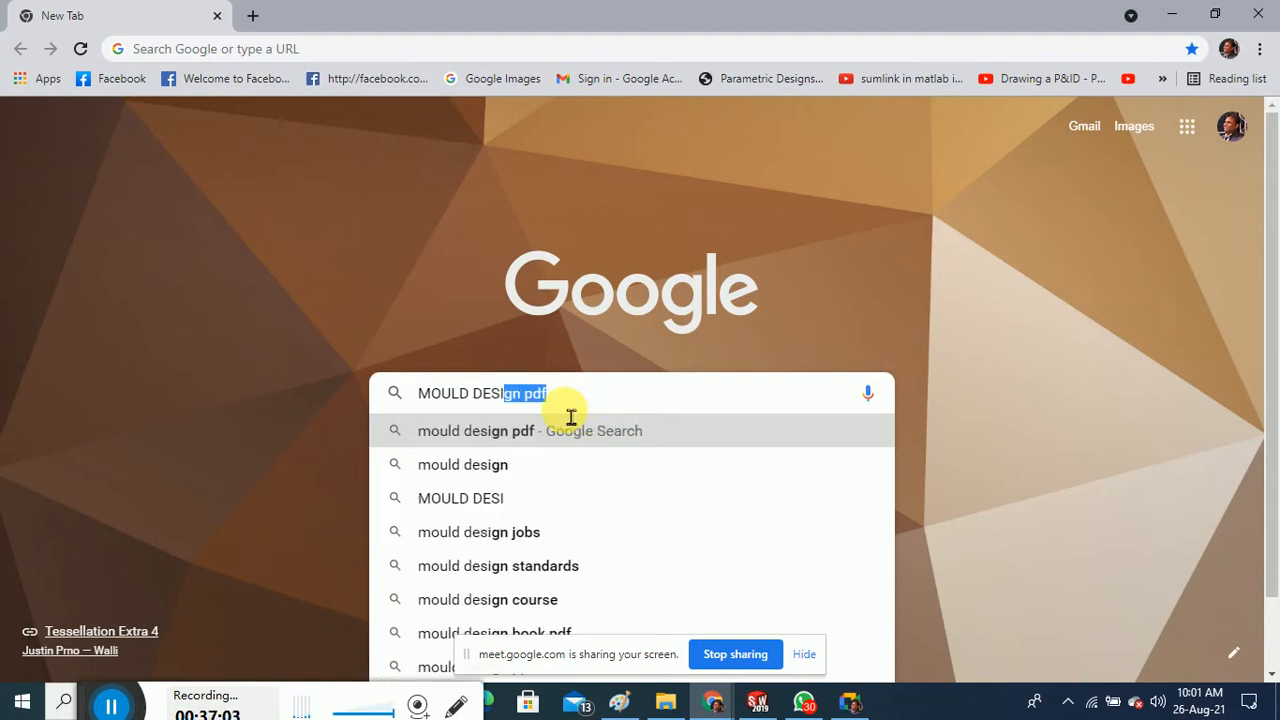
left_click(551, 464)
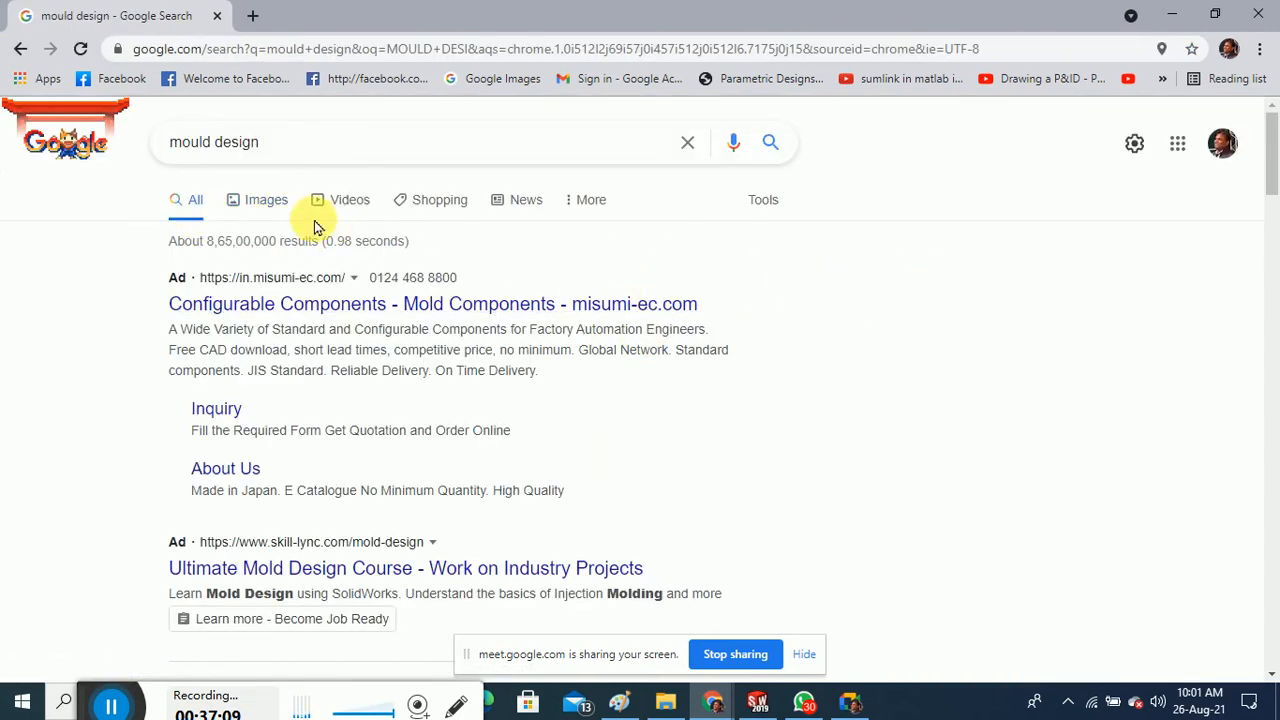
Show mould design image results and preview the SolidWorks tool, injection-molding basics and labelled cross-section images
left_click(284, 203)
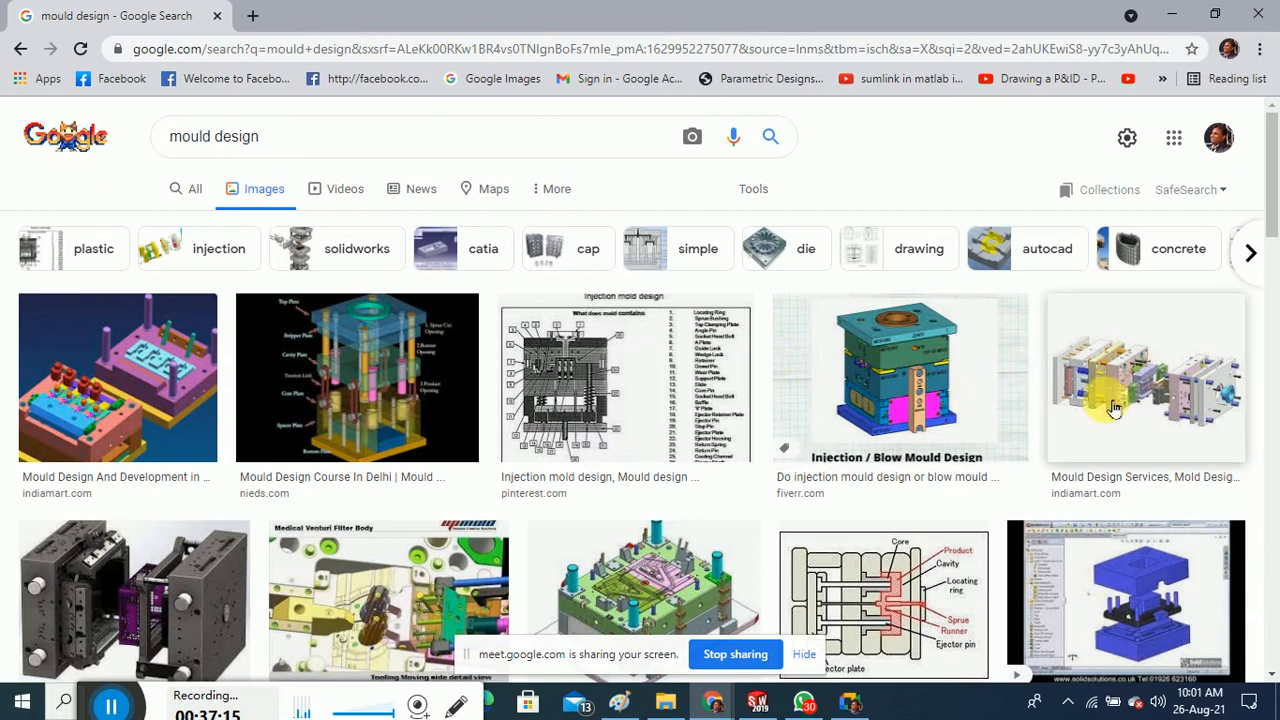
scroll(1114, 394, "down", 1)
left_click(1167, 495)
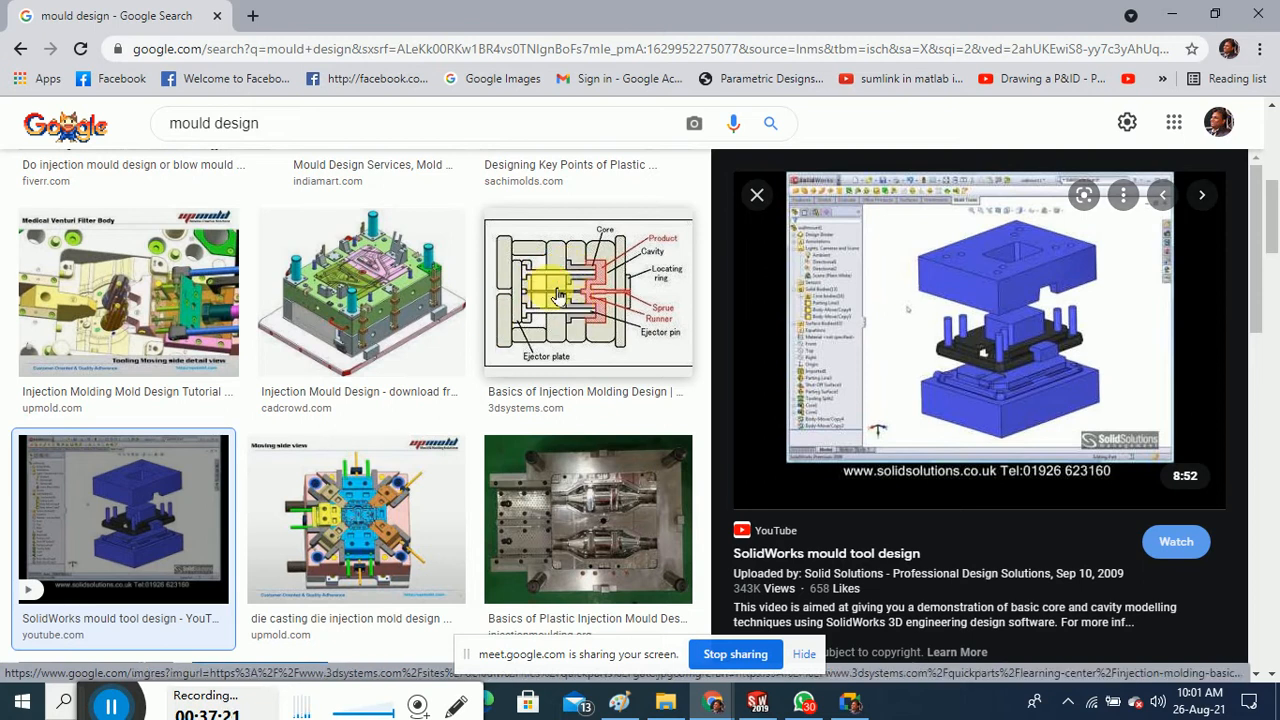
left_click(575, 322)
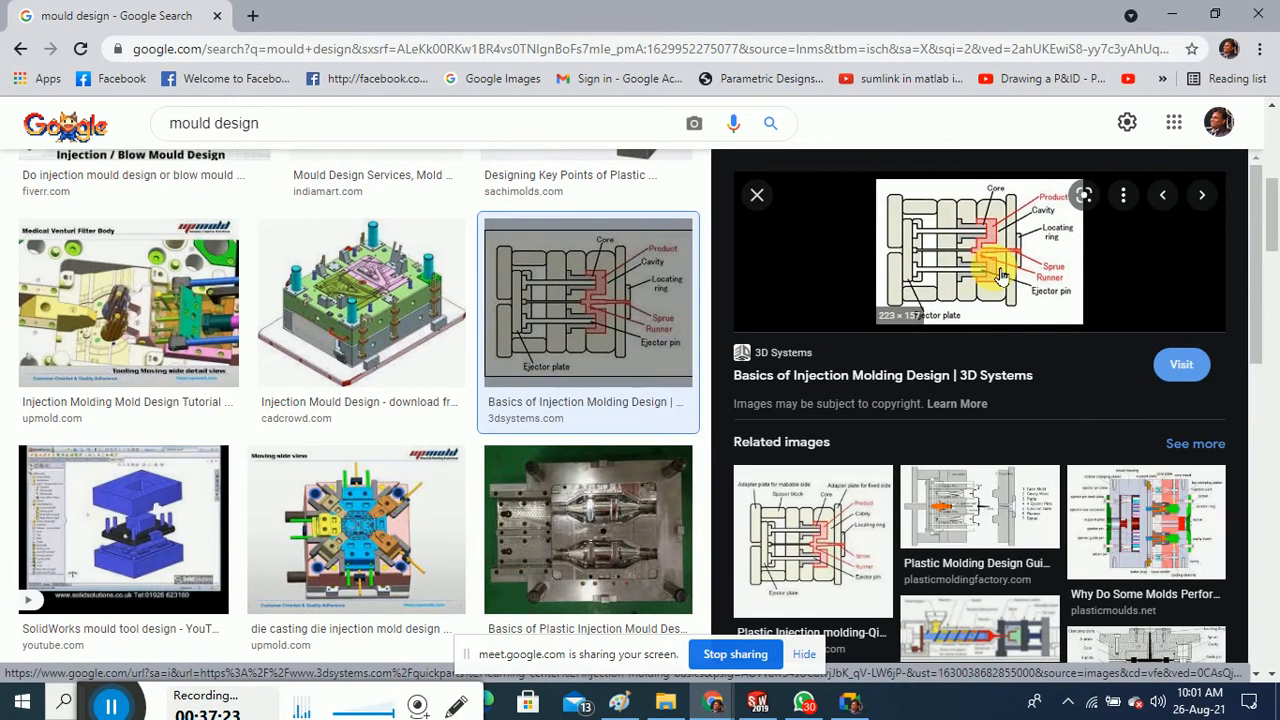
left_click(1144, 515)
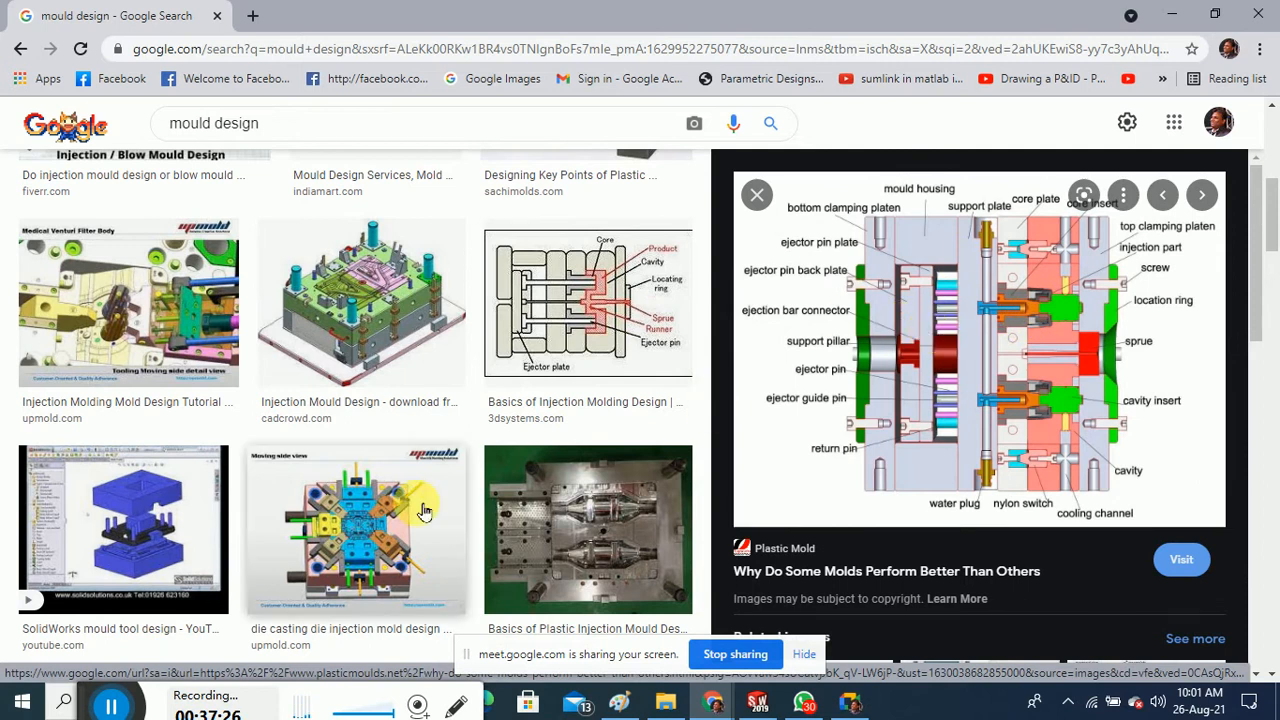
Browse further down the mould design image results with the labelled cross-section still previewed
scroll(366, 506, "down", 2)
scroll(368, 512, "down", 3)
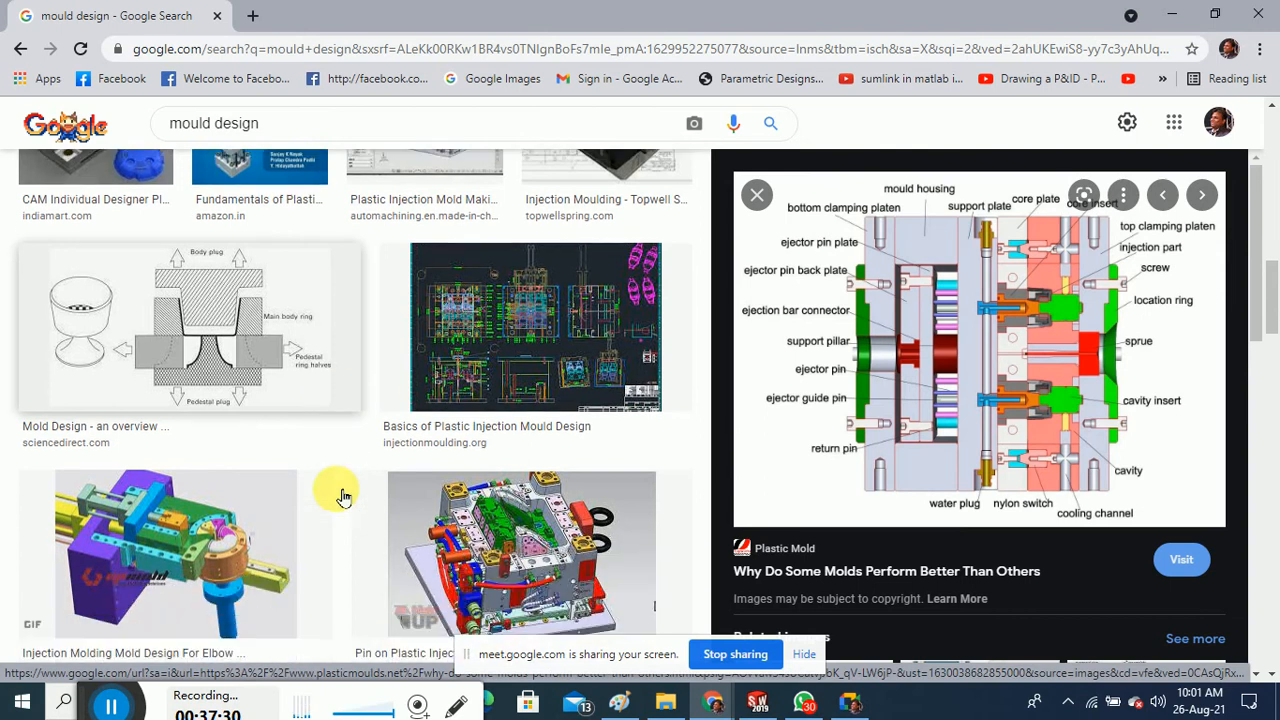
scroll(340, 498, "down", 1)
scroll(345, 488, "down", 6)
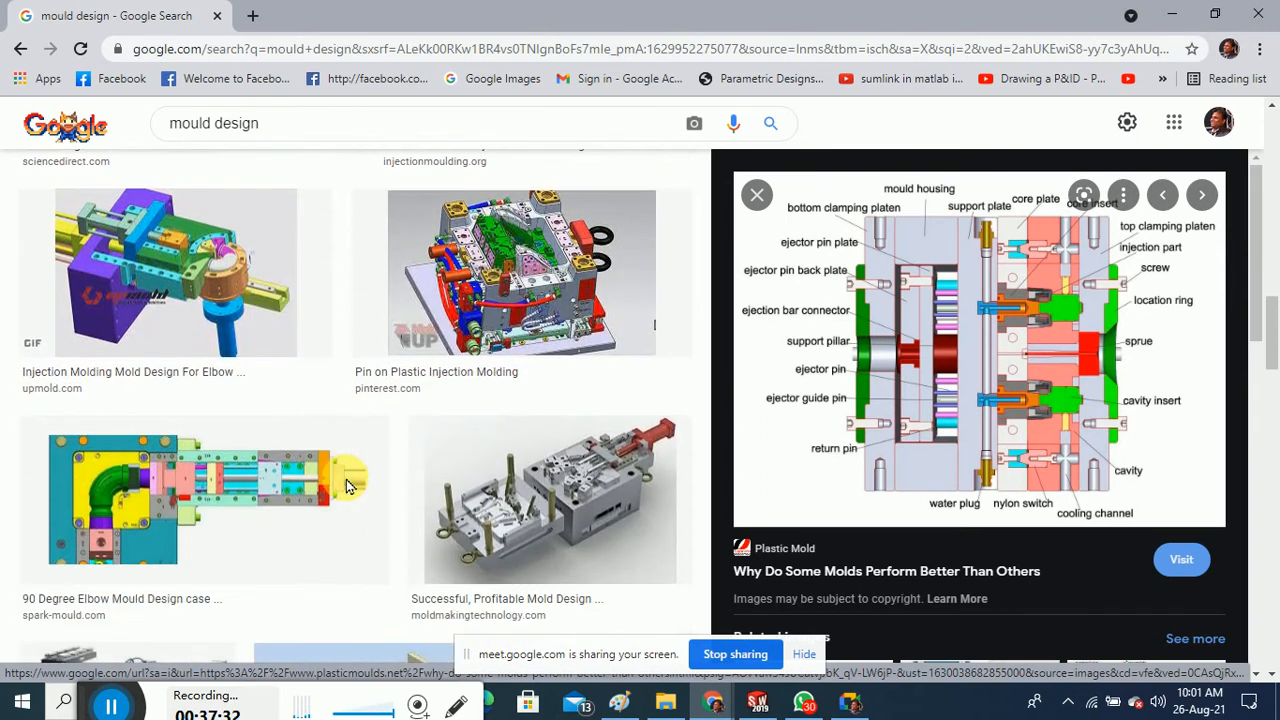
scroll(350, 487, "down", 7)
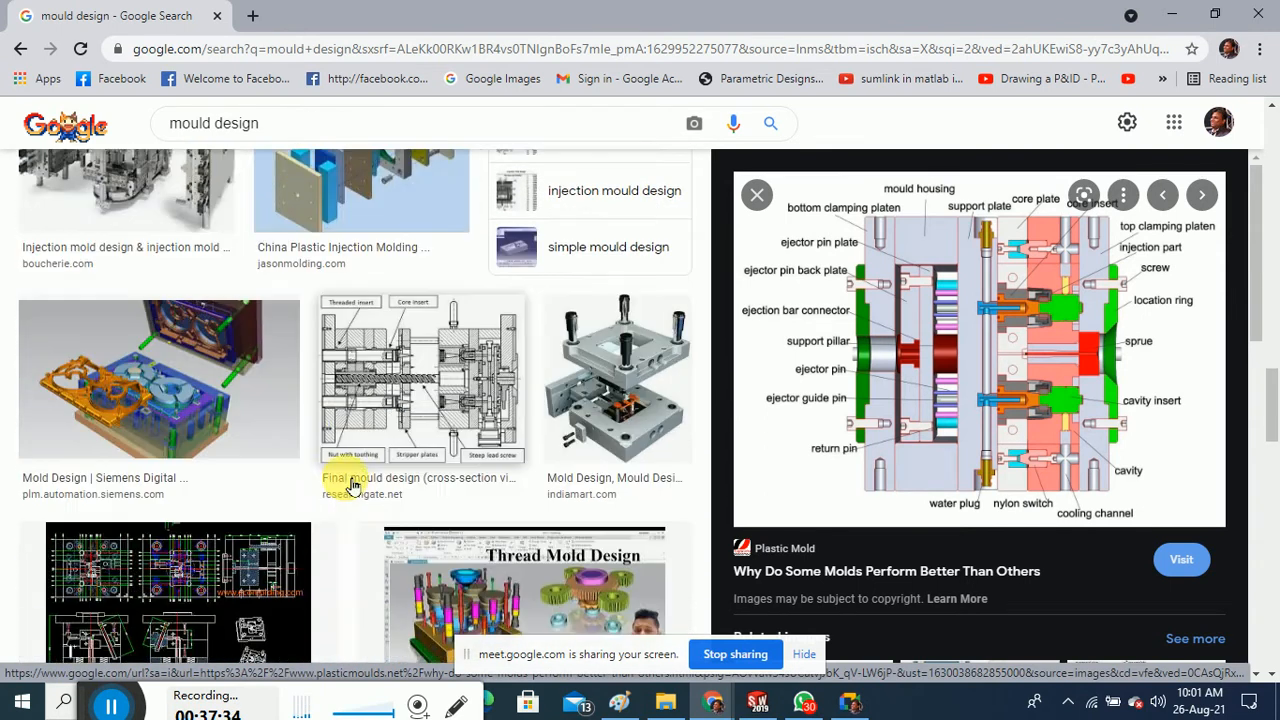
scroll(350, 487, "down", 3)
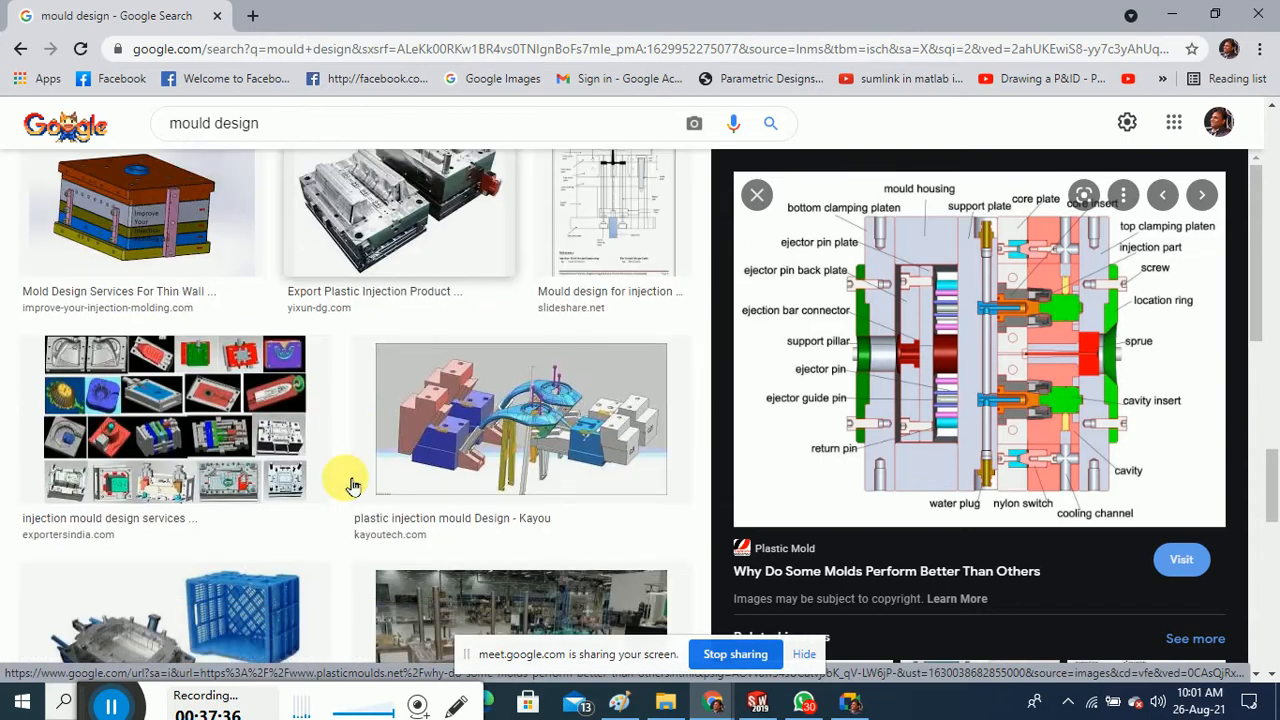
scroll(348, 487, "down", 5)
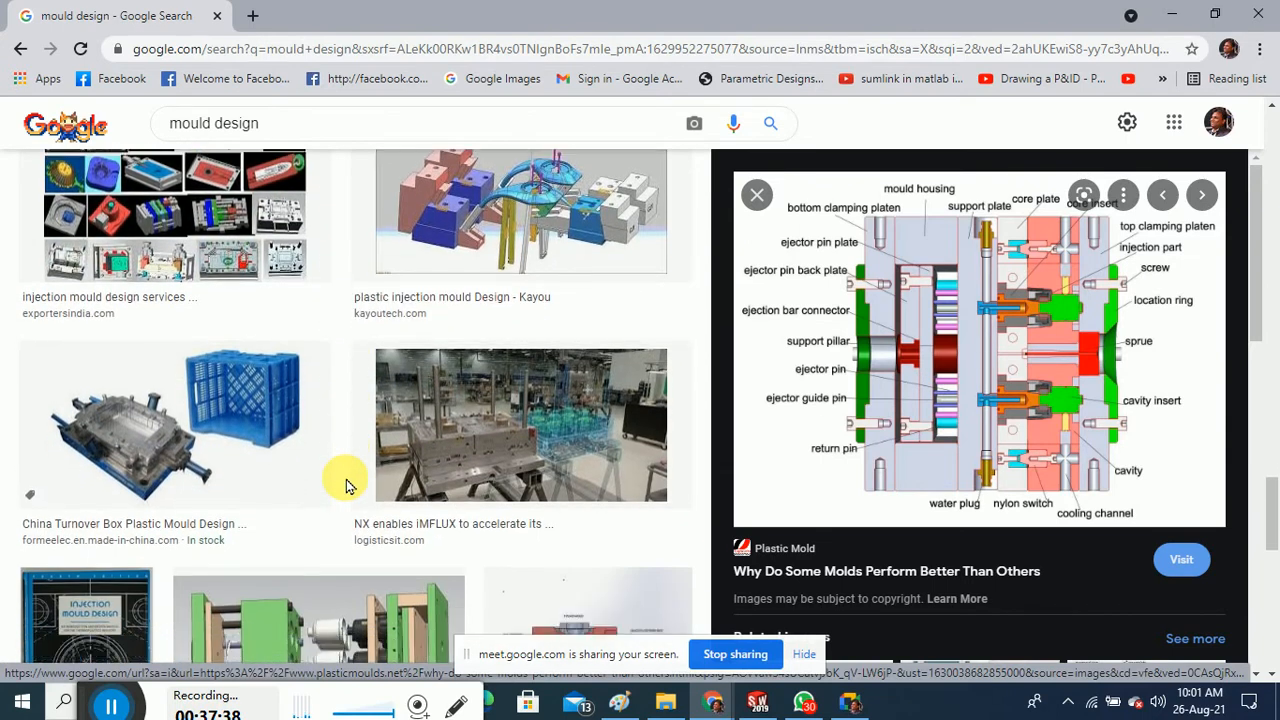
scroll(350, 487, "down", 5)
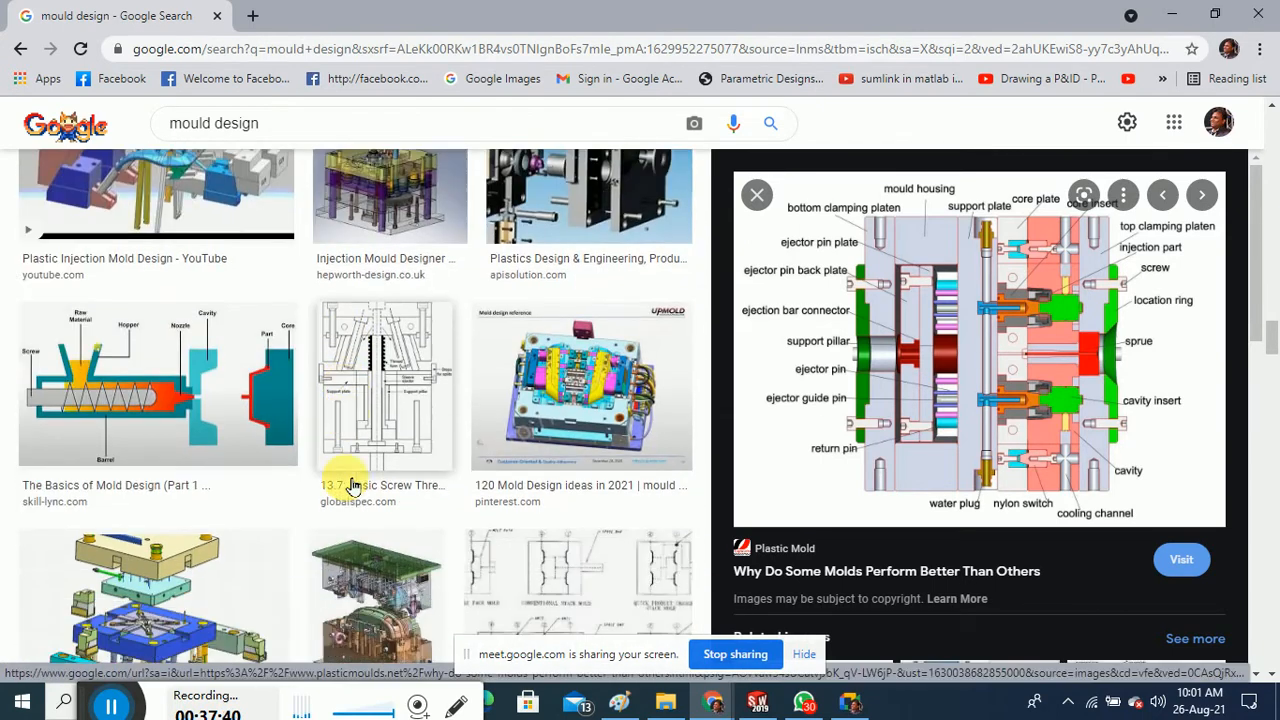
scroll(351, 487, "up", 5)
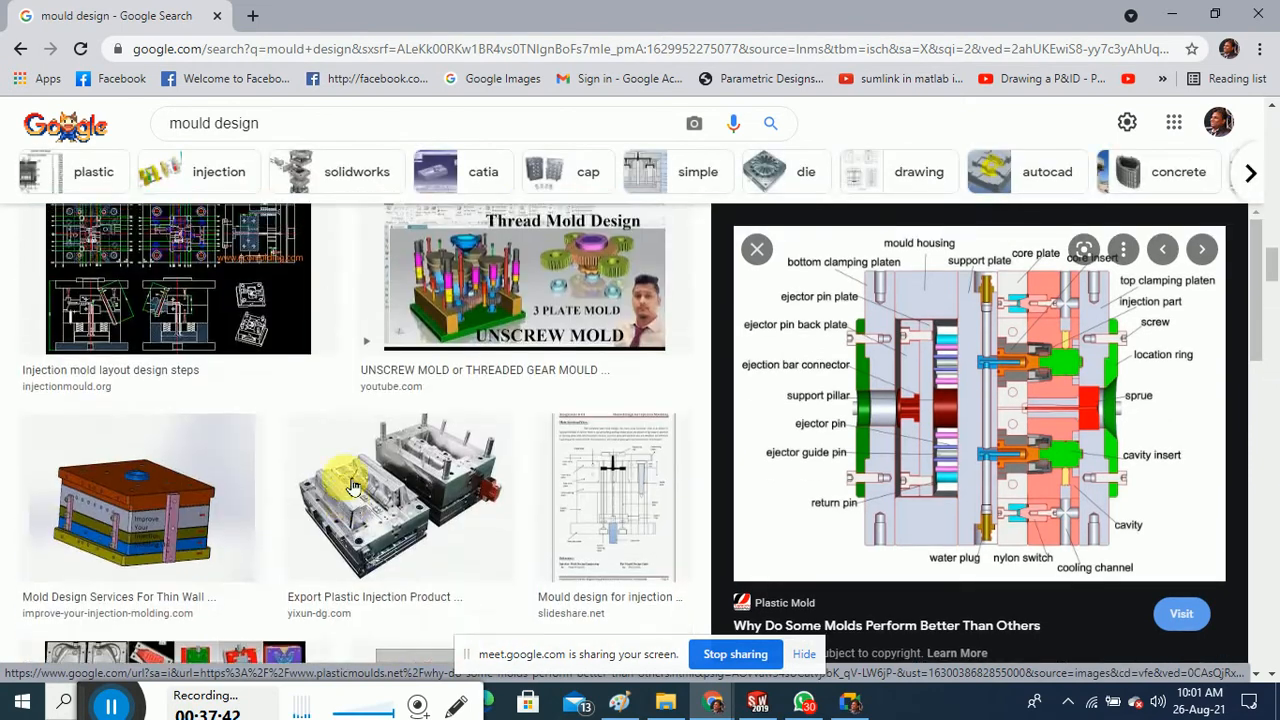
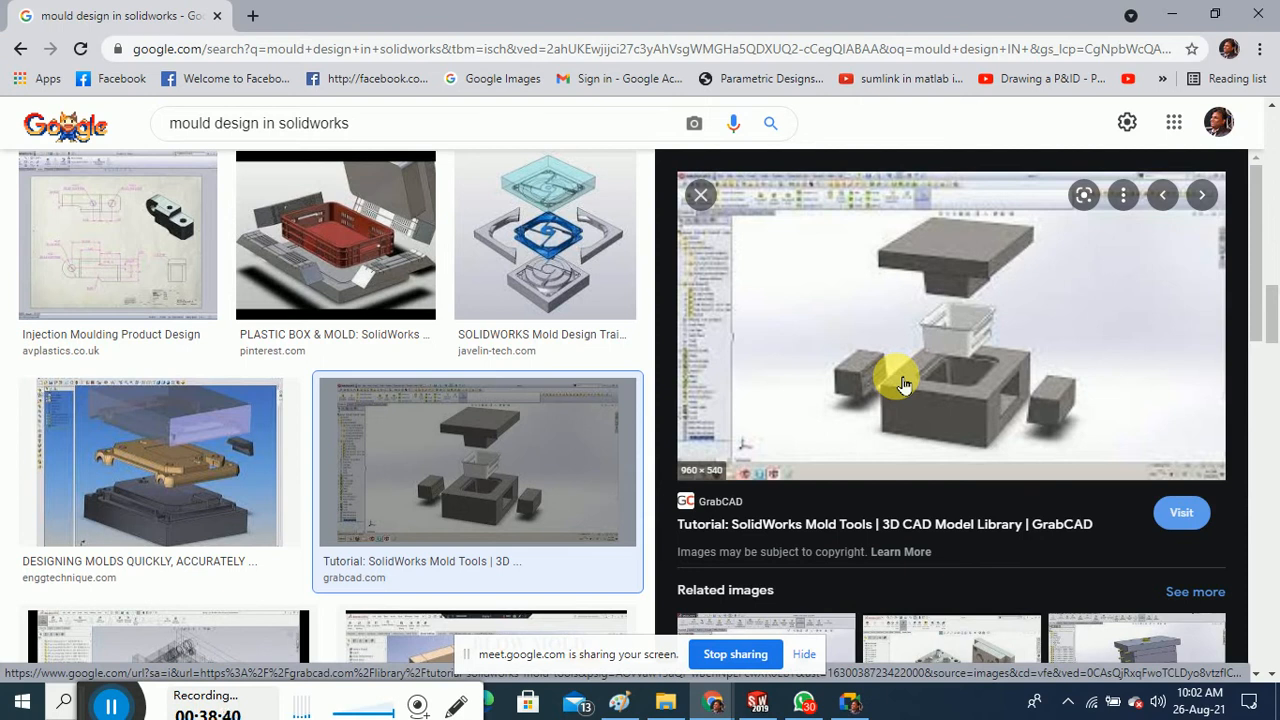
Preview the Blow Mold video result in Google Images, then minimize Chrome to reveal SolidWorks
scroll(470, 450, "down", 3)
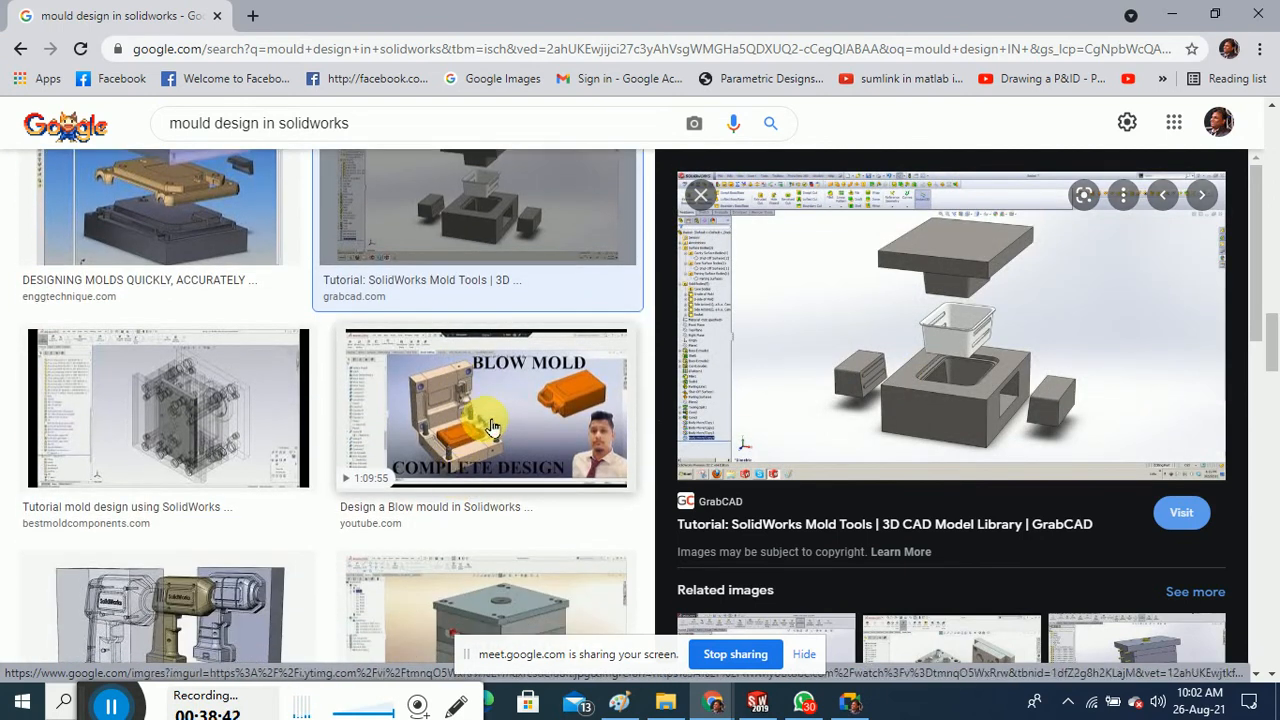
left_click(491, 427)
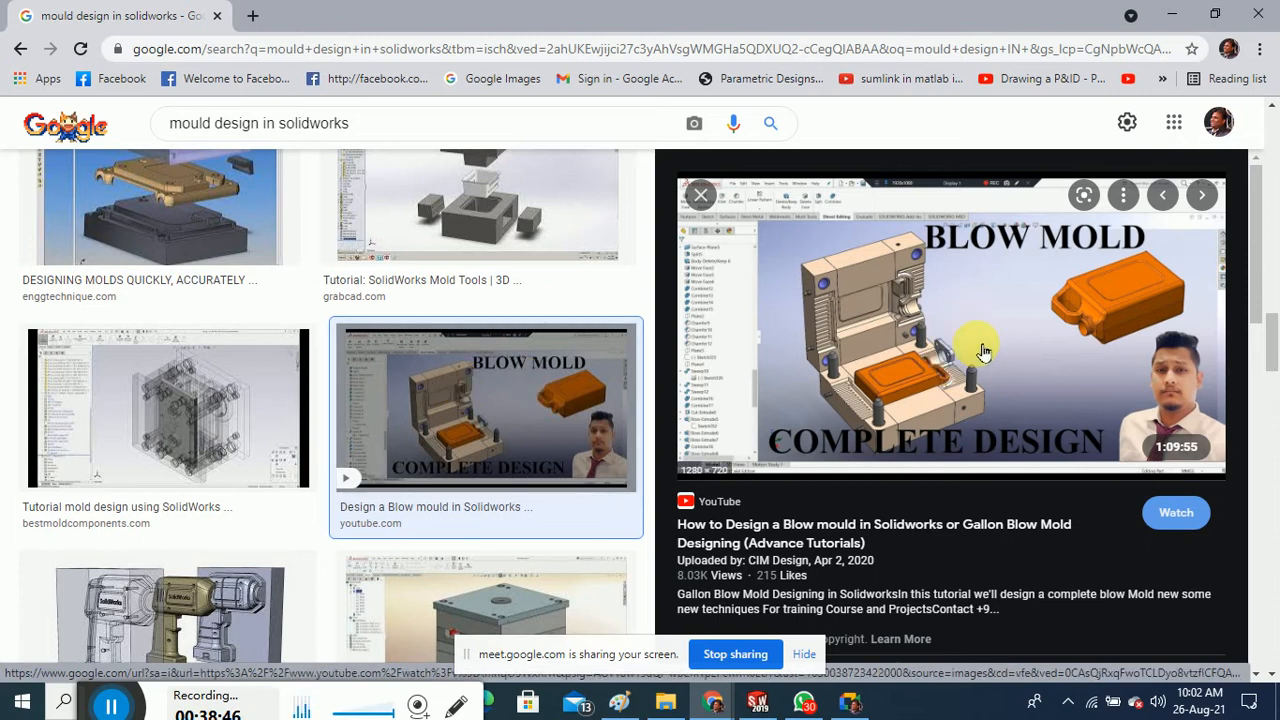
scroll(491, 423, "down", 2)
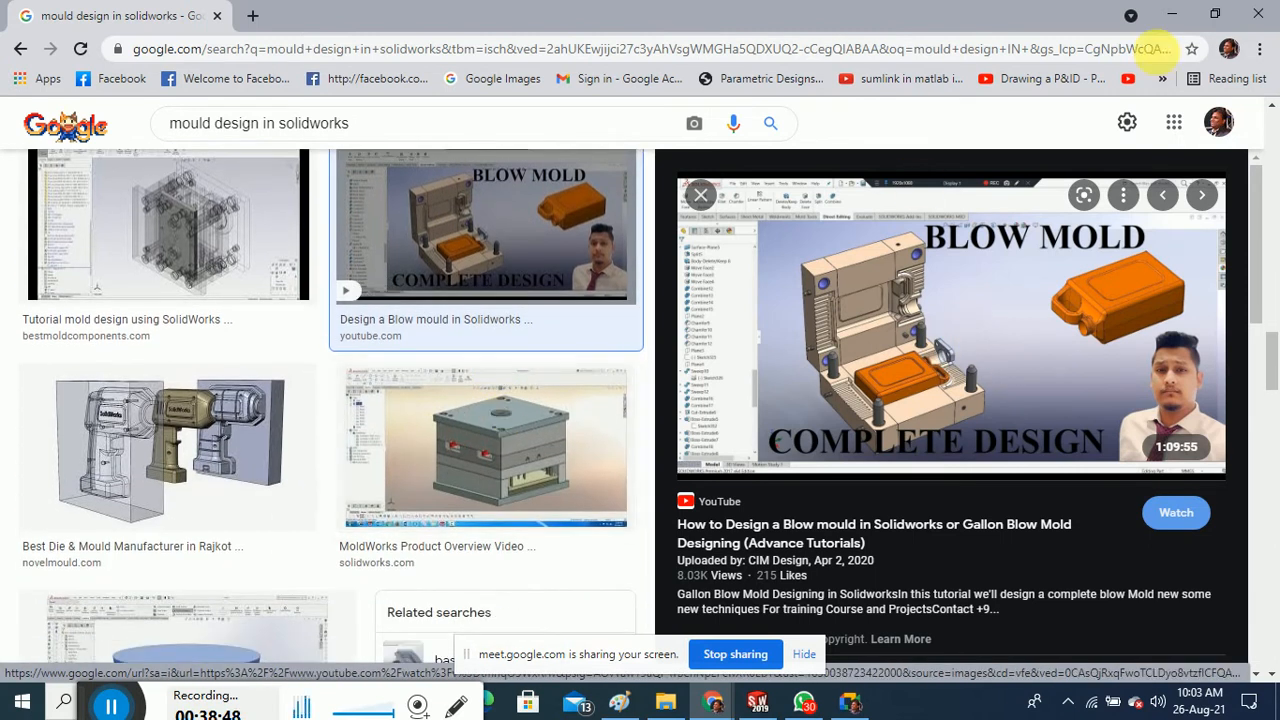
left_click(1174, 18)
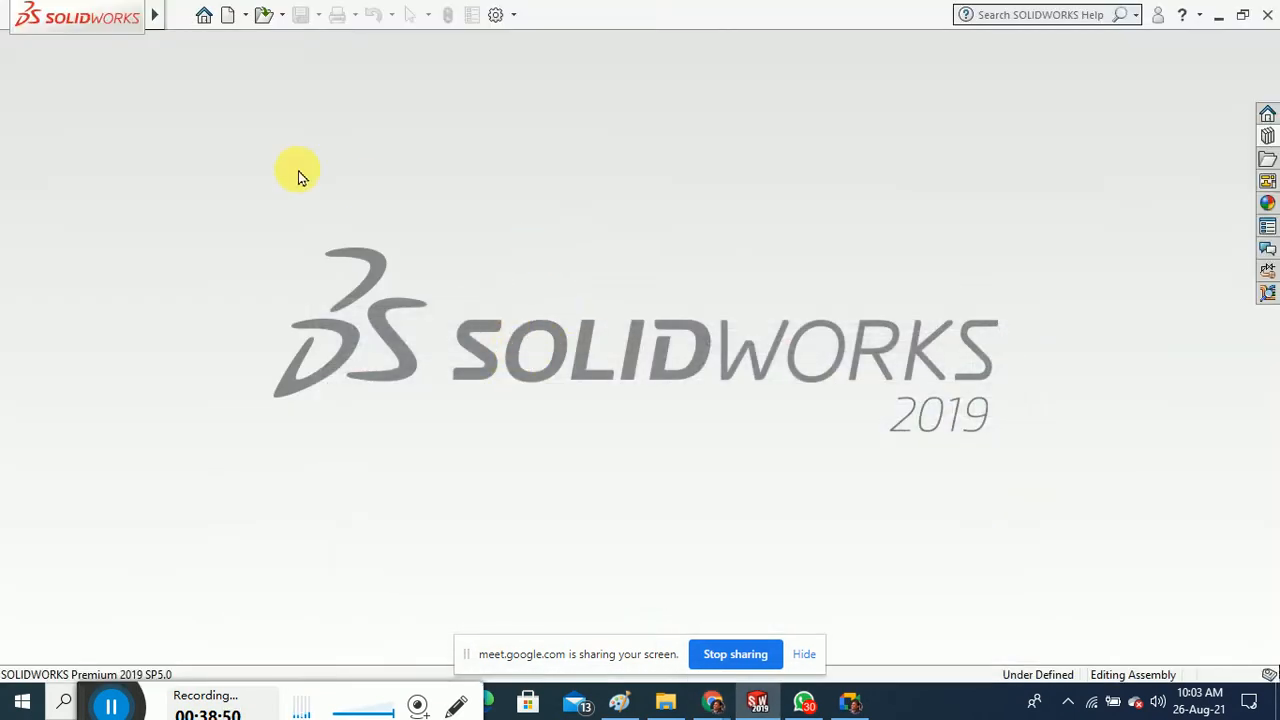
Start a new part and make the Top plane visible in the view
key("ctrl+n")
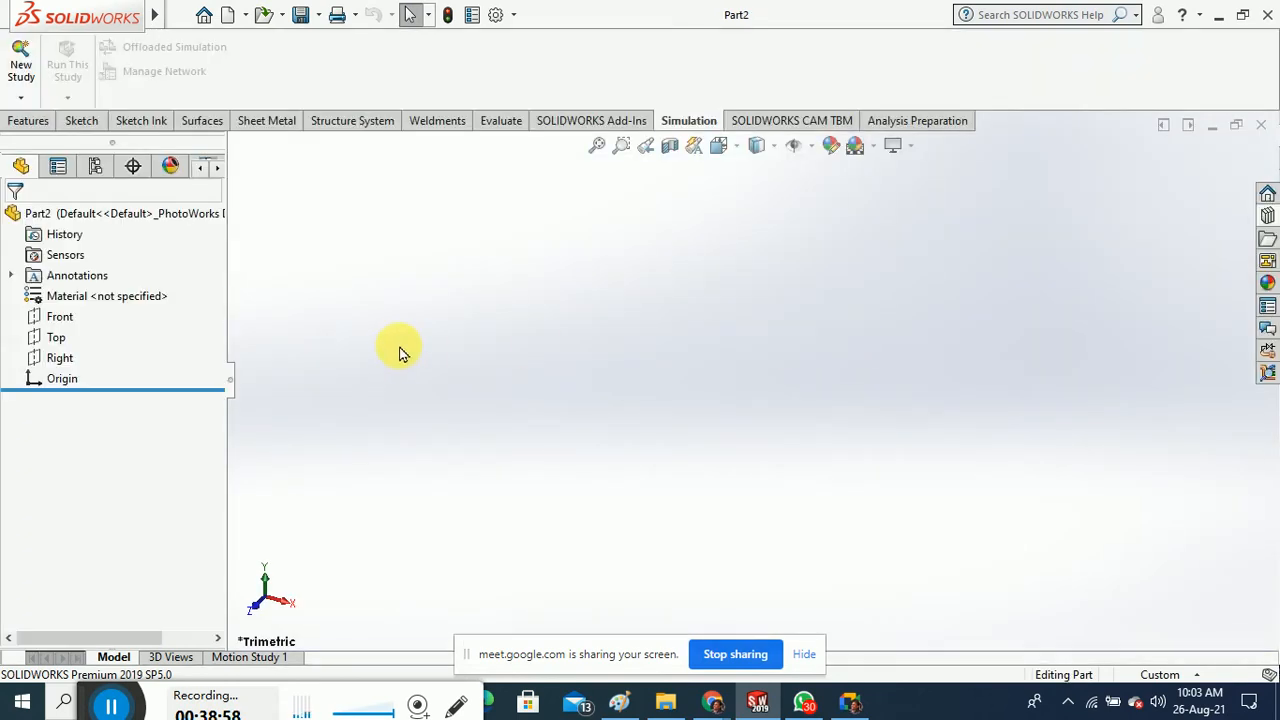
left_click(54, 340)
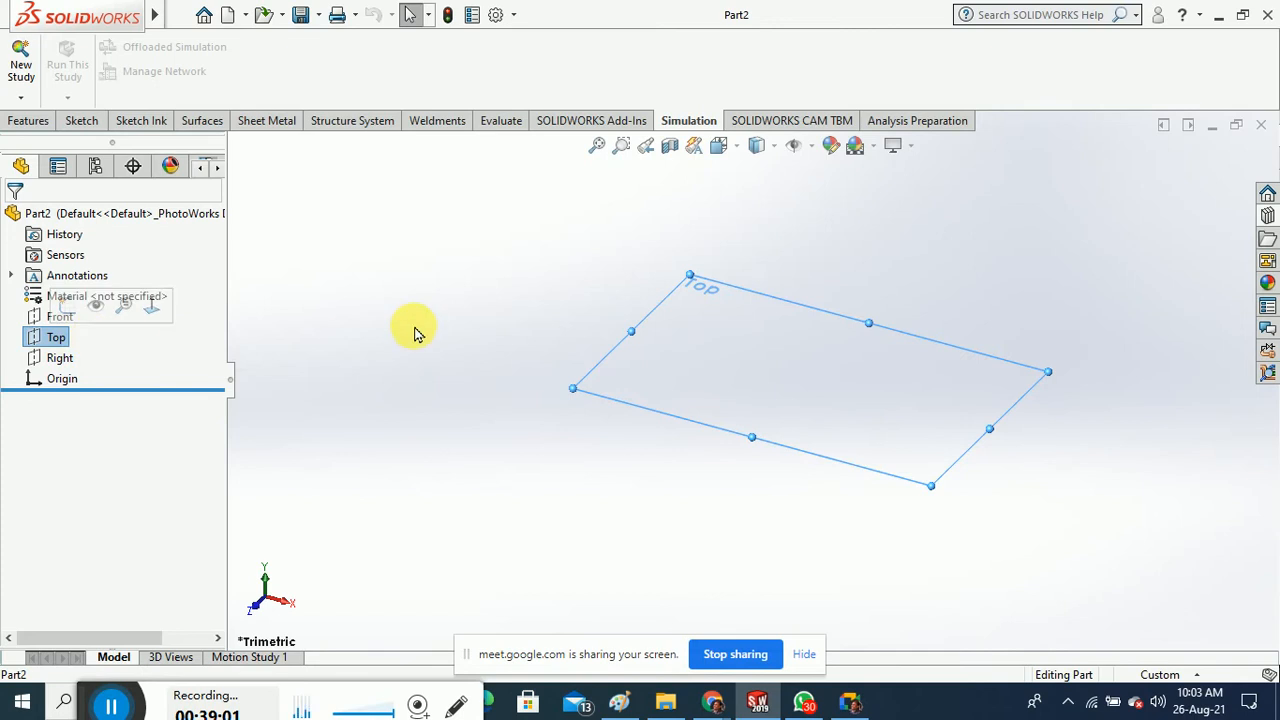
right_click(56, 343)
left_click(97, 312)
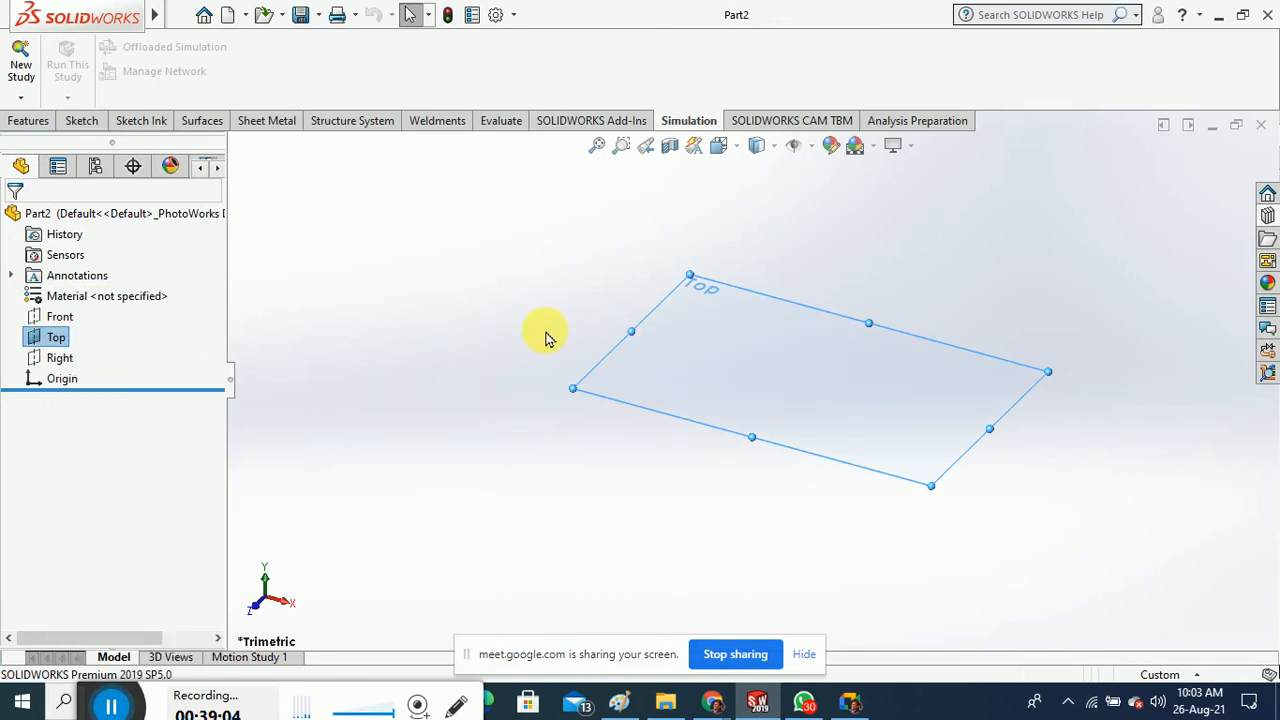
left_click(389, 289)
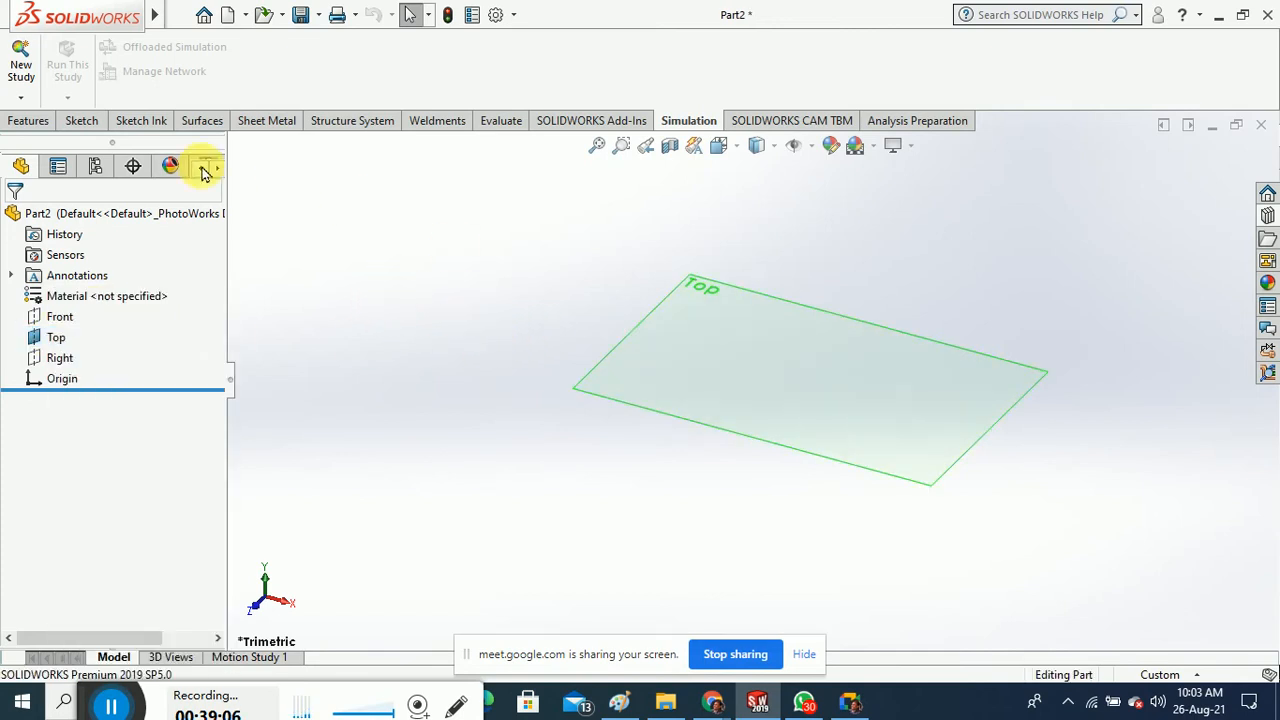
Sketch a centre rectangle on the Top plane, centred on the origin
left_click(84, 121)
left_click(26, 58)
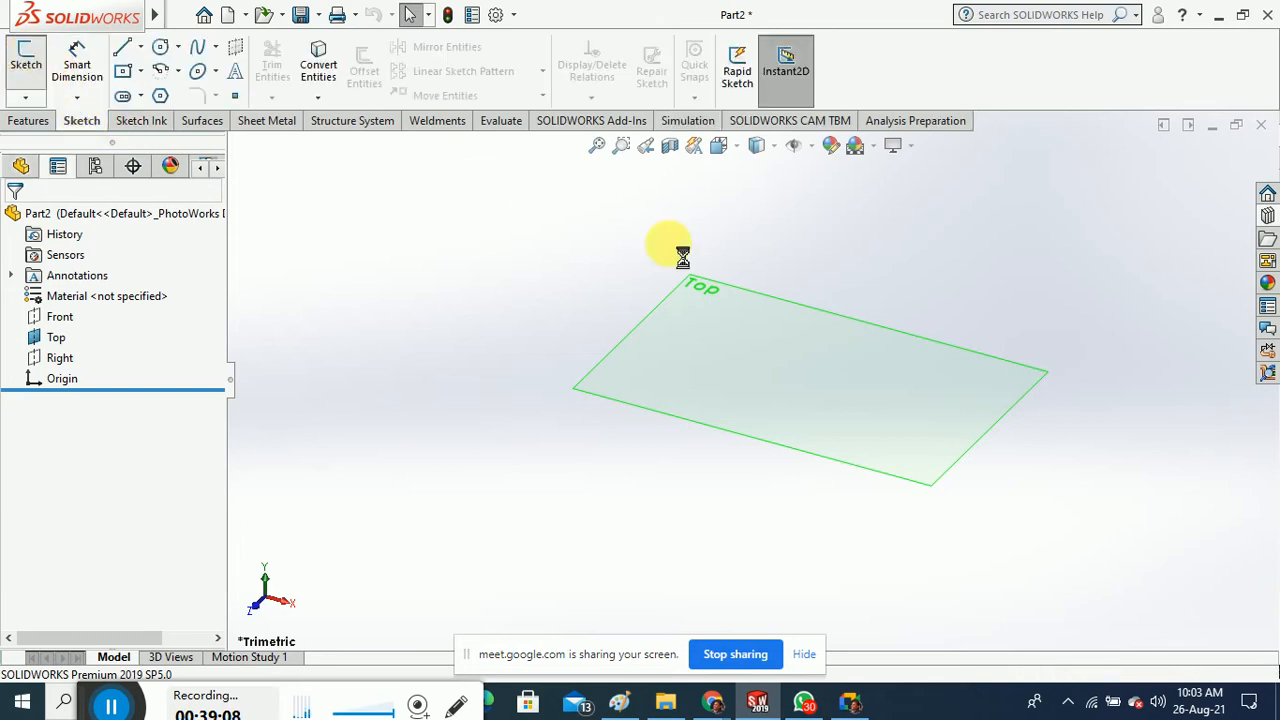
left_click(614, 345)
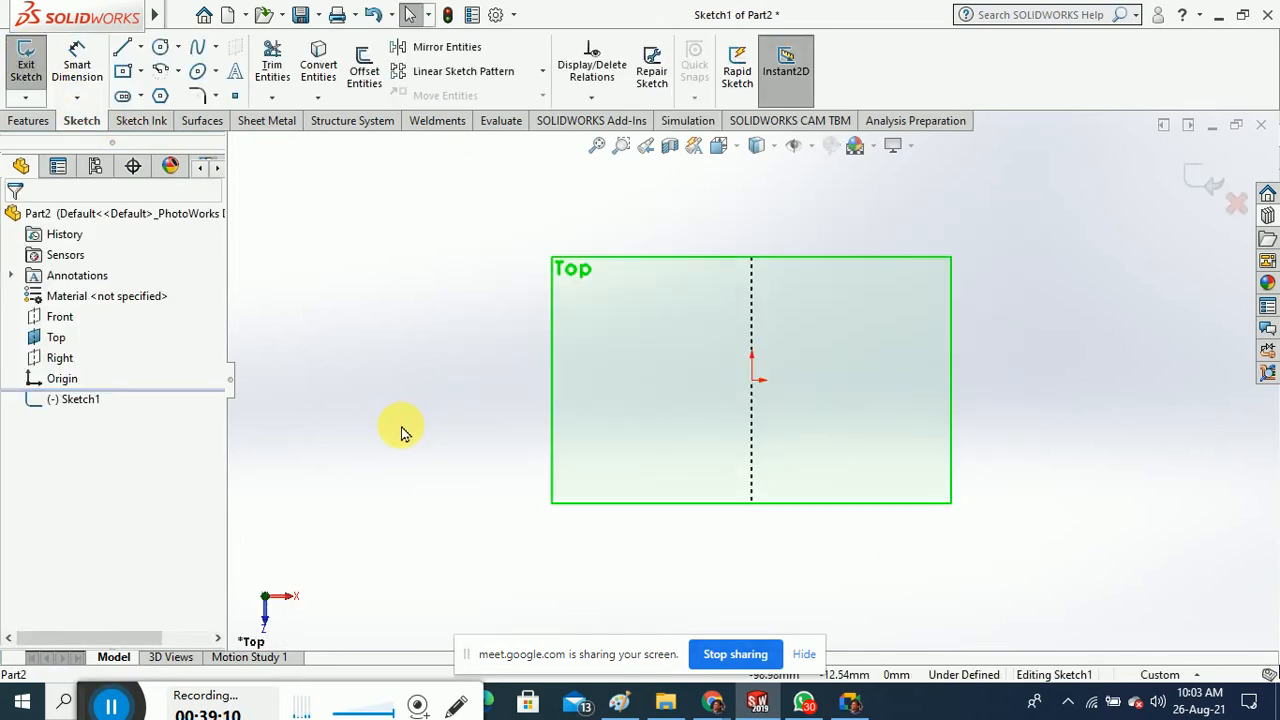
left_click(147, 95)
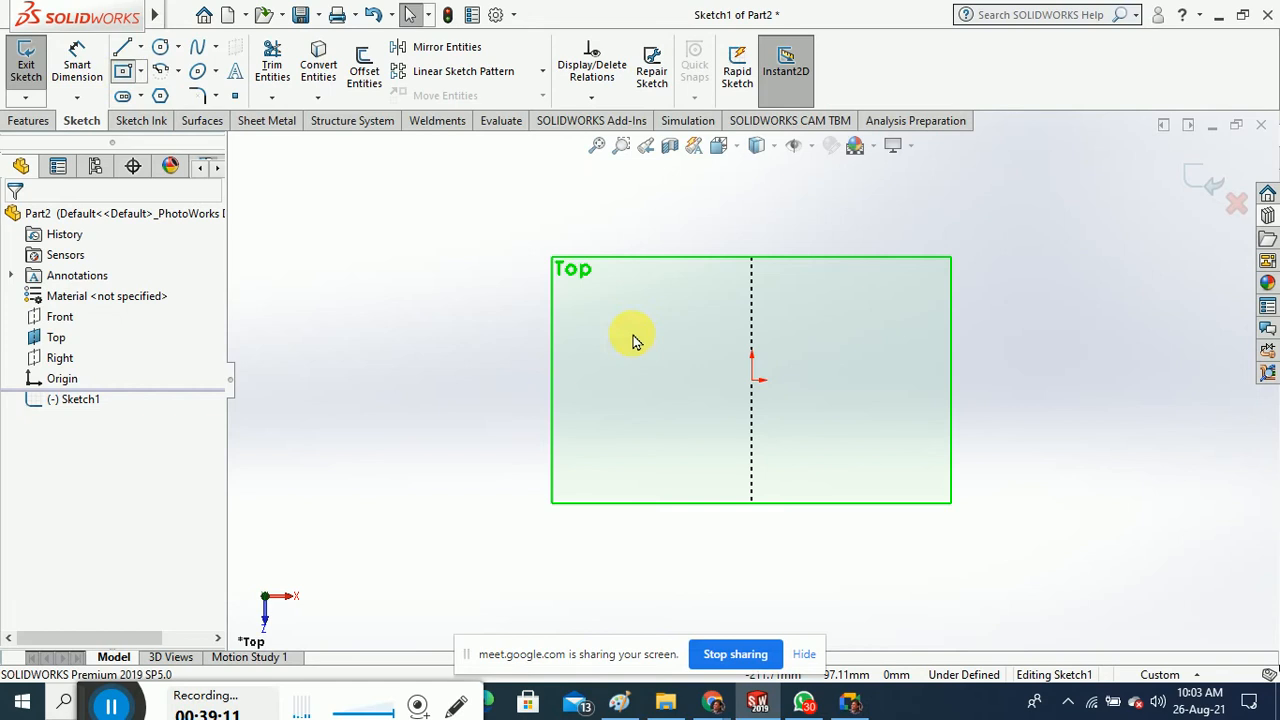
left_click(751, 380)
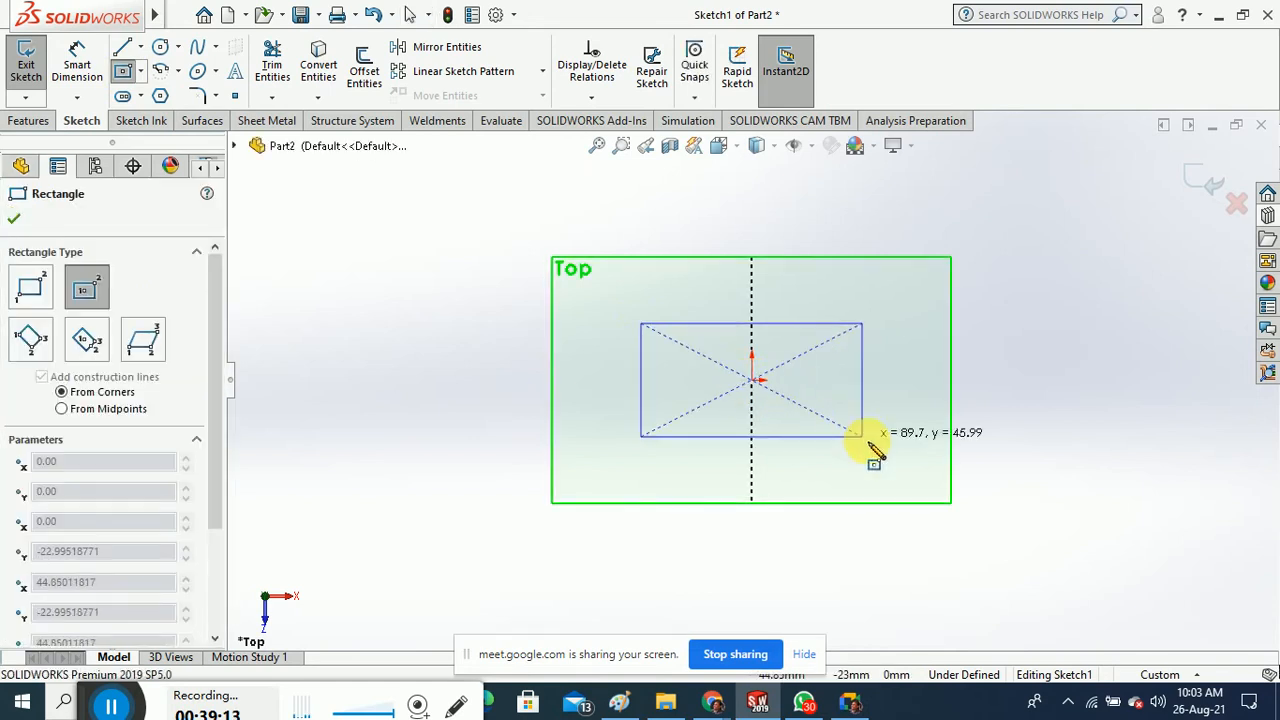
left_click(917, 470)
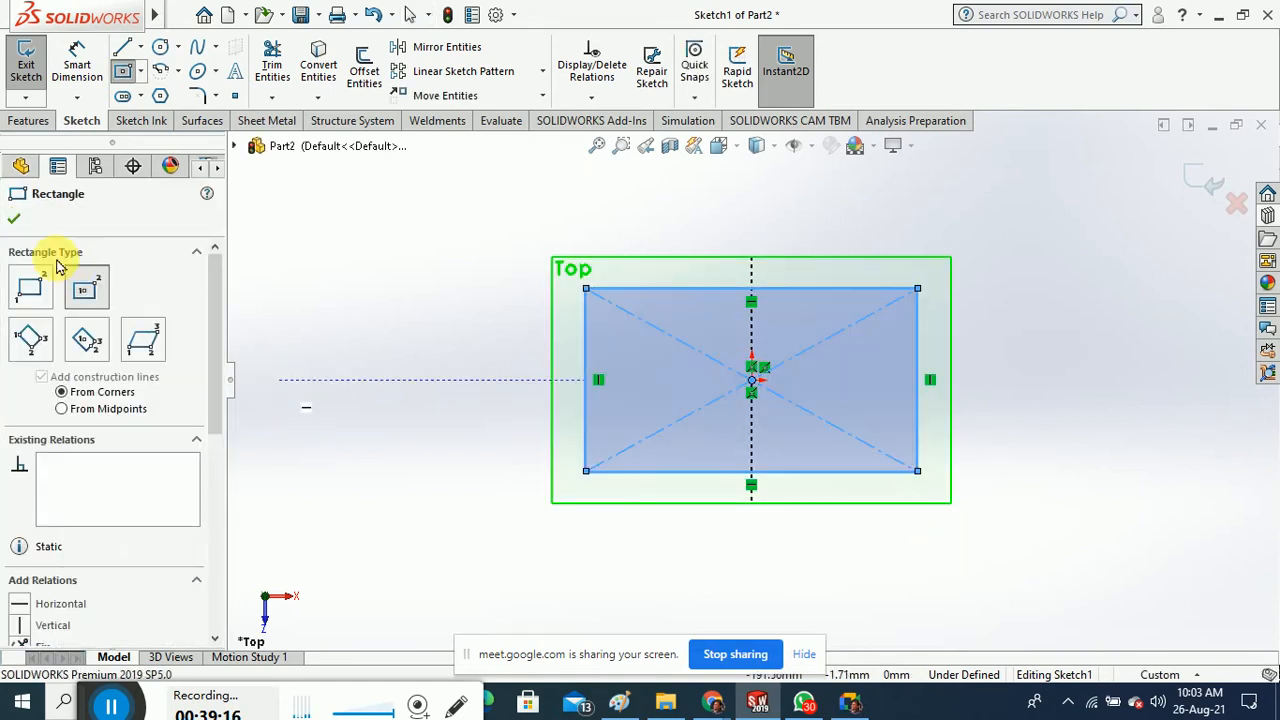
Dimension the rectangle 70 tall and 120 wide, then exit the sketch
left_click(77, 62)
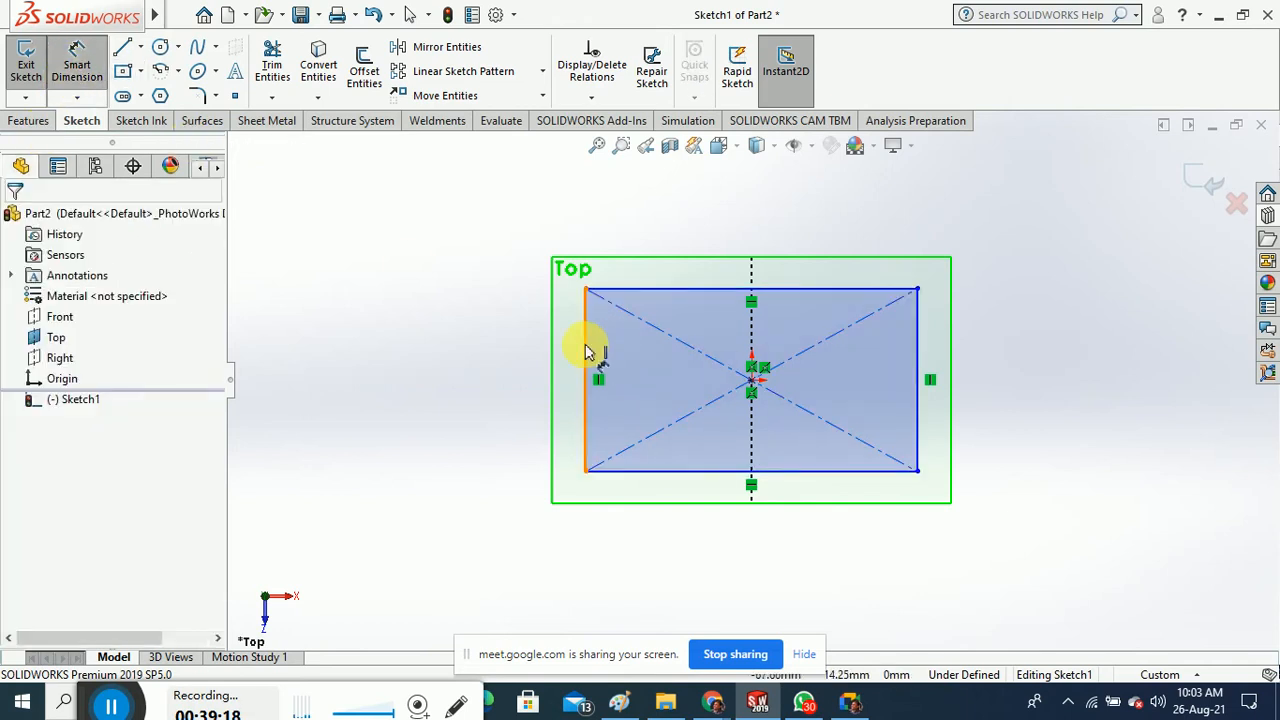
left_click(586, 375)
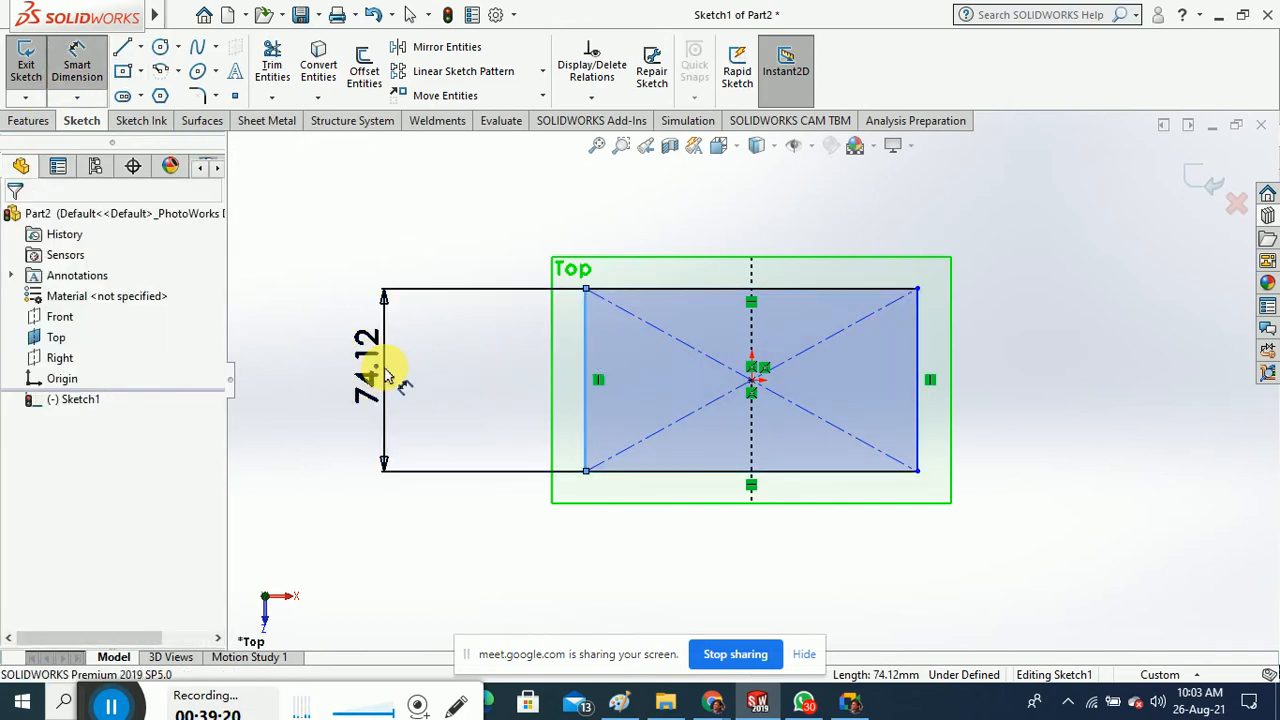
left_click(385, 372)
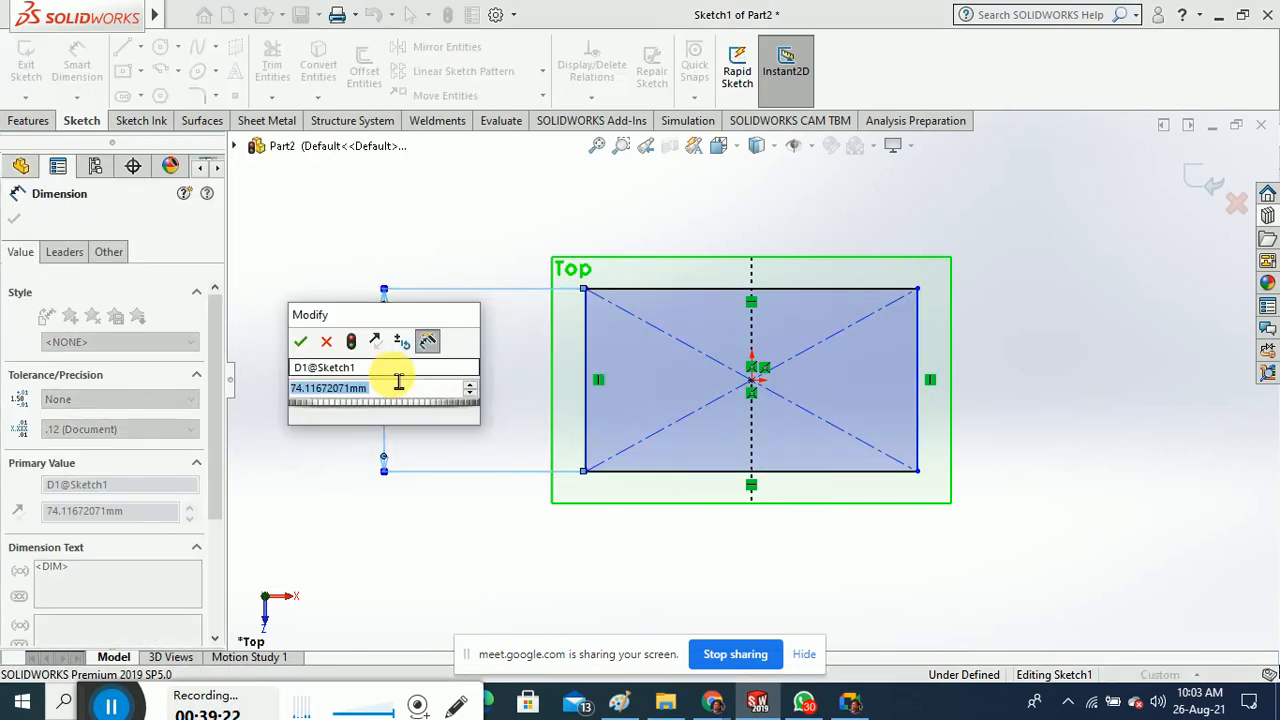
type("70")
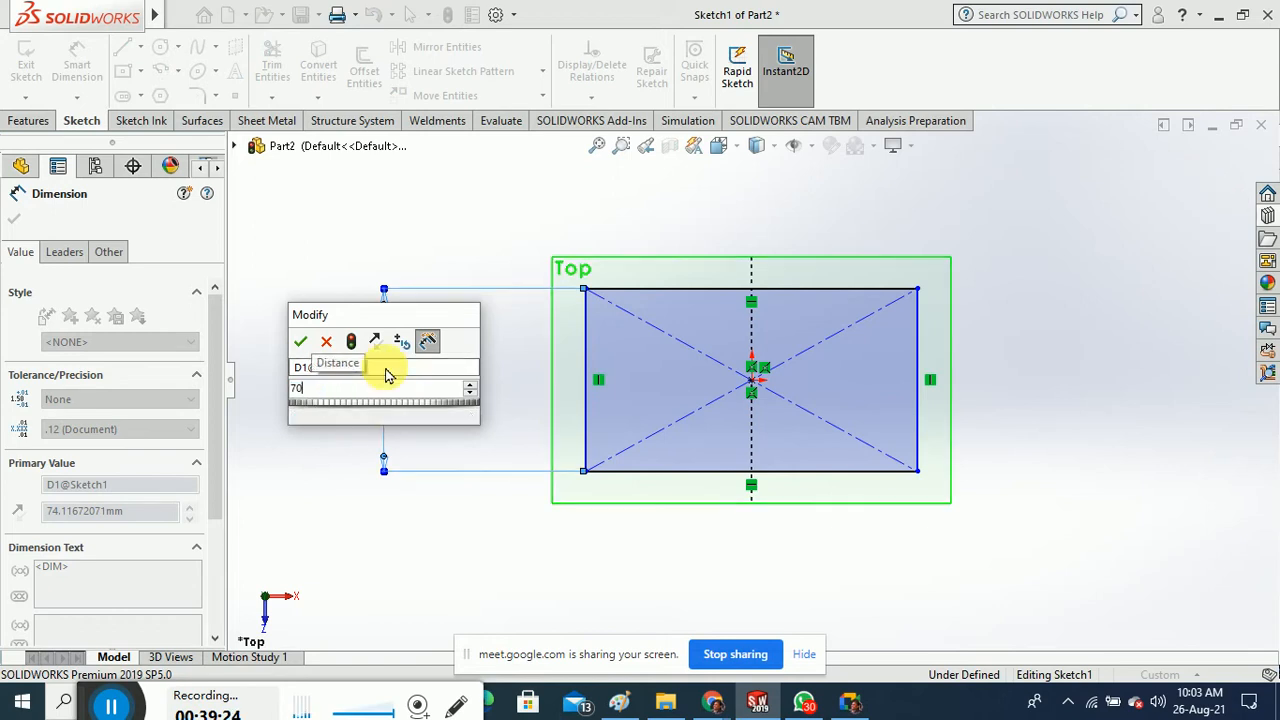
key("Return")
left_click(300, 437)
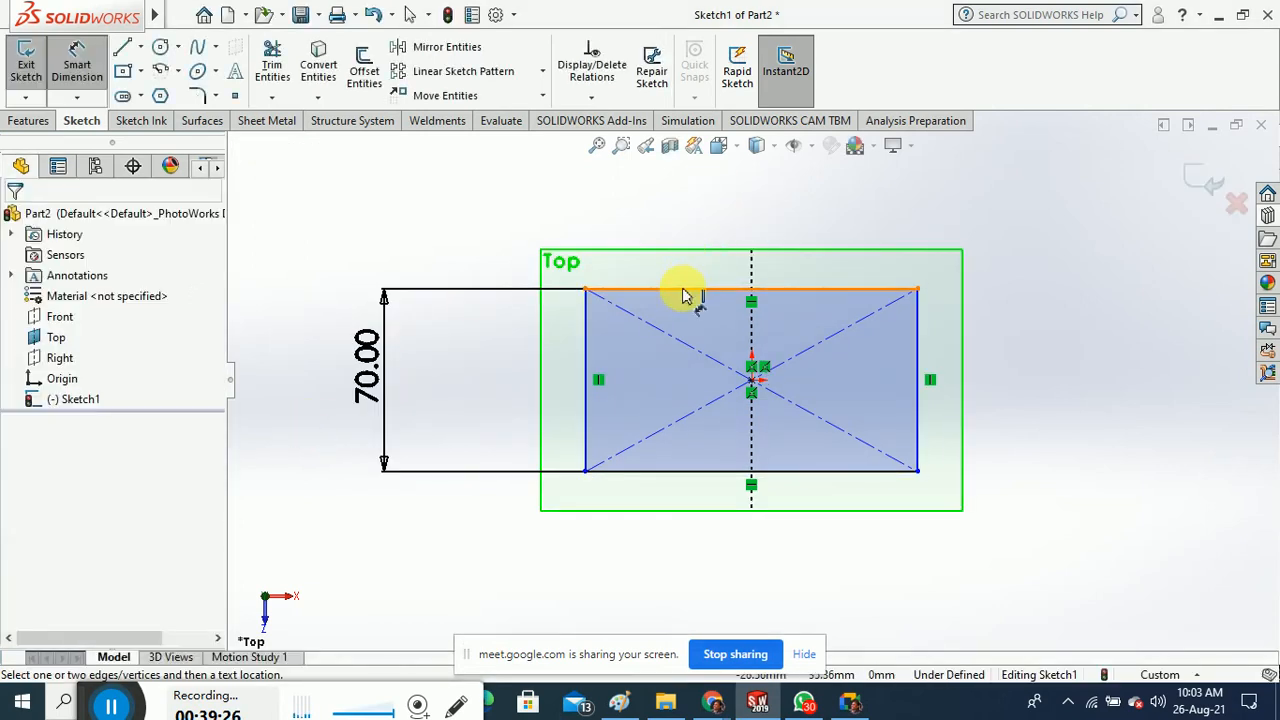
left_click(684, 290)
left_click(686, 222)
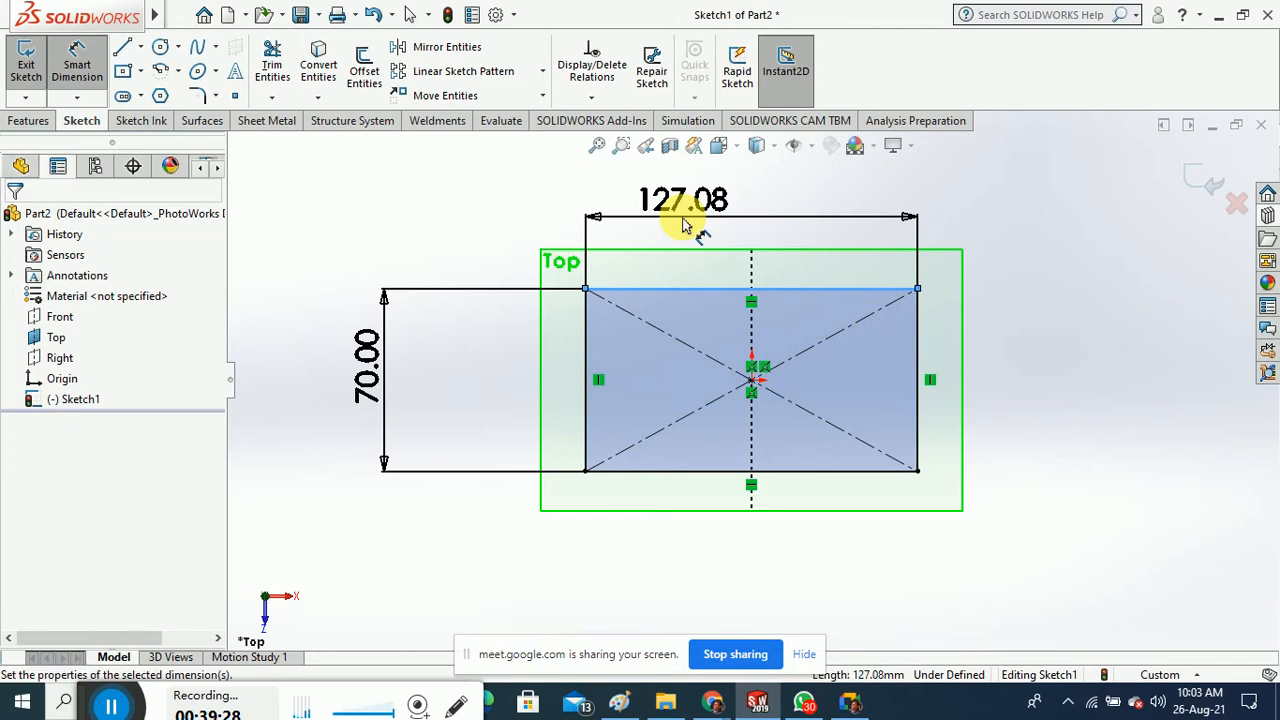
type("120")
key("Return")
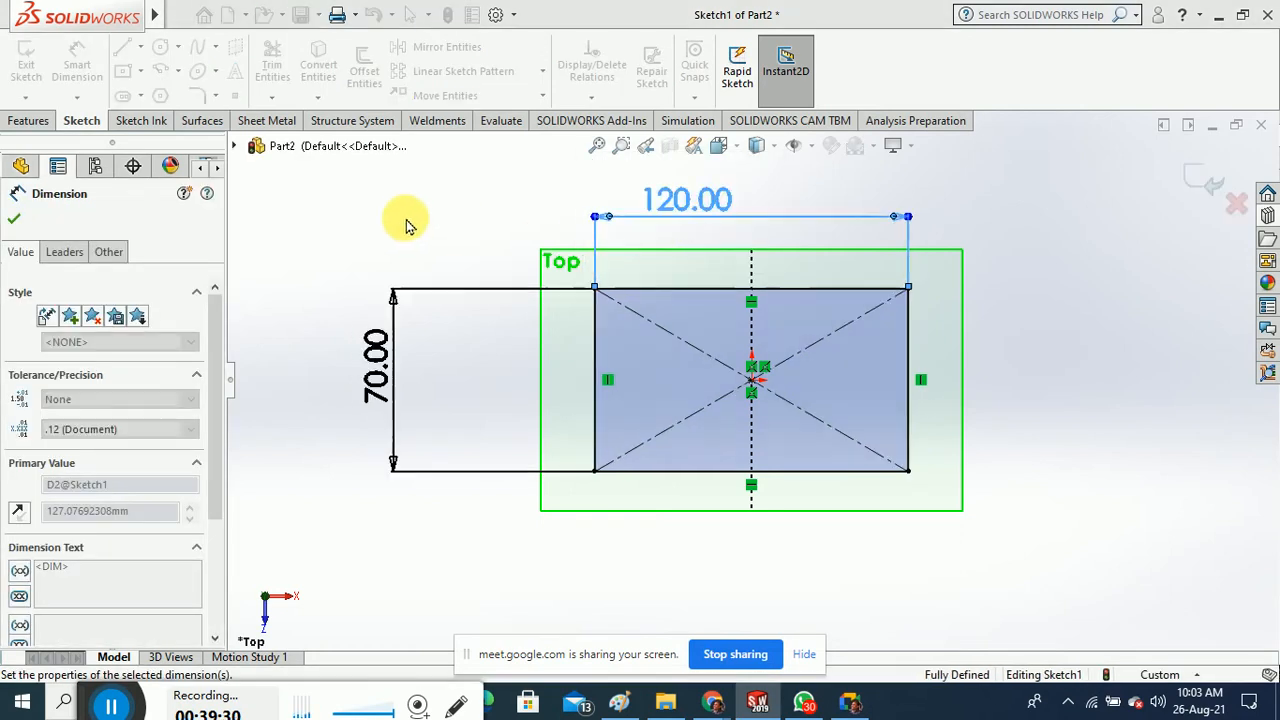
left_click(413, 219)
left_click(29, 70)
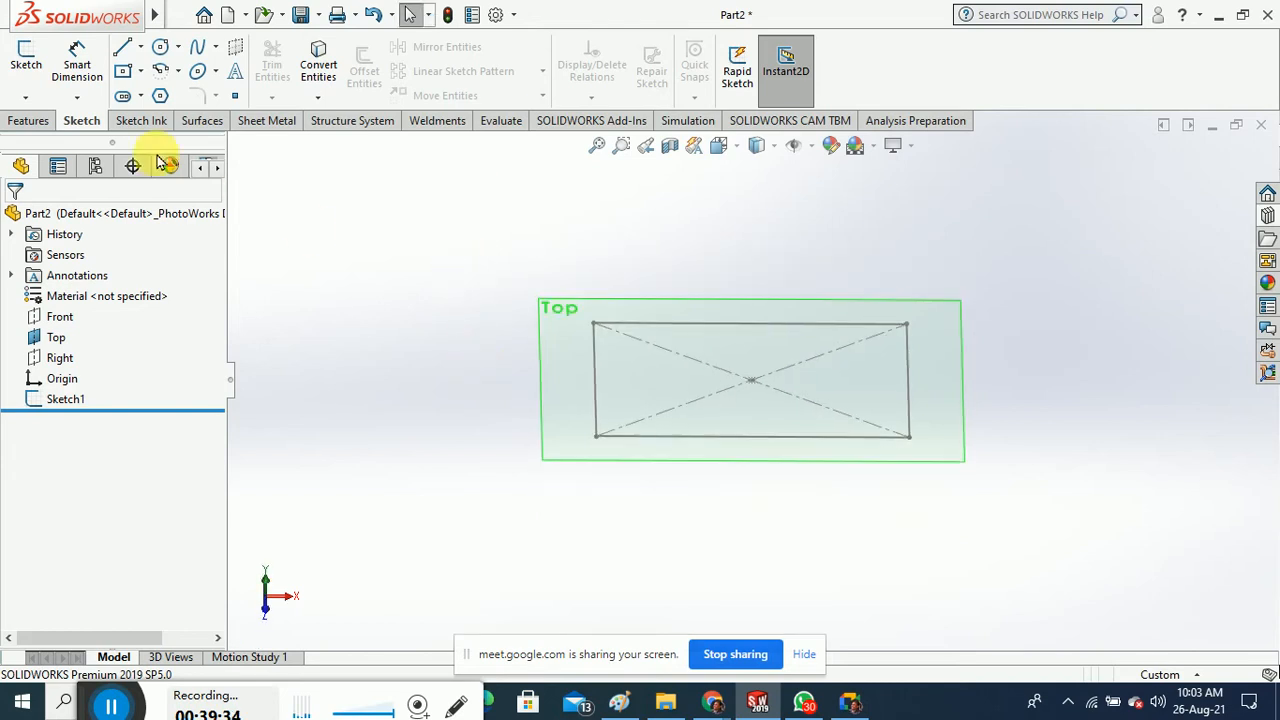
Start a boss extrusion of Sketch1 with a trial depth of 200 mm
left_click(28, 121)
left_click(33, 64)
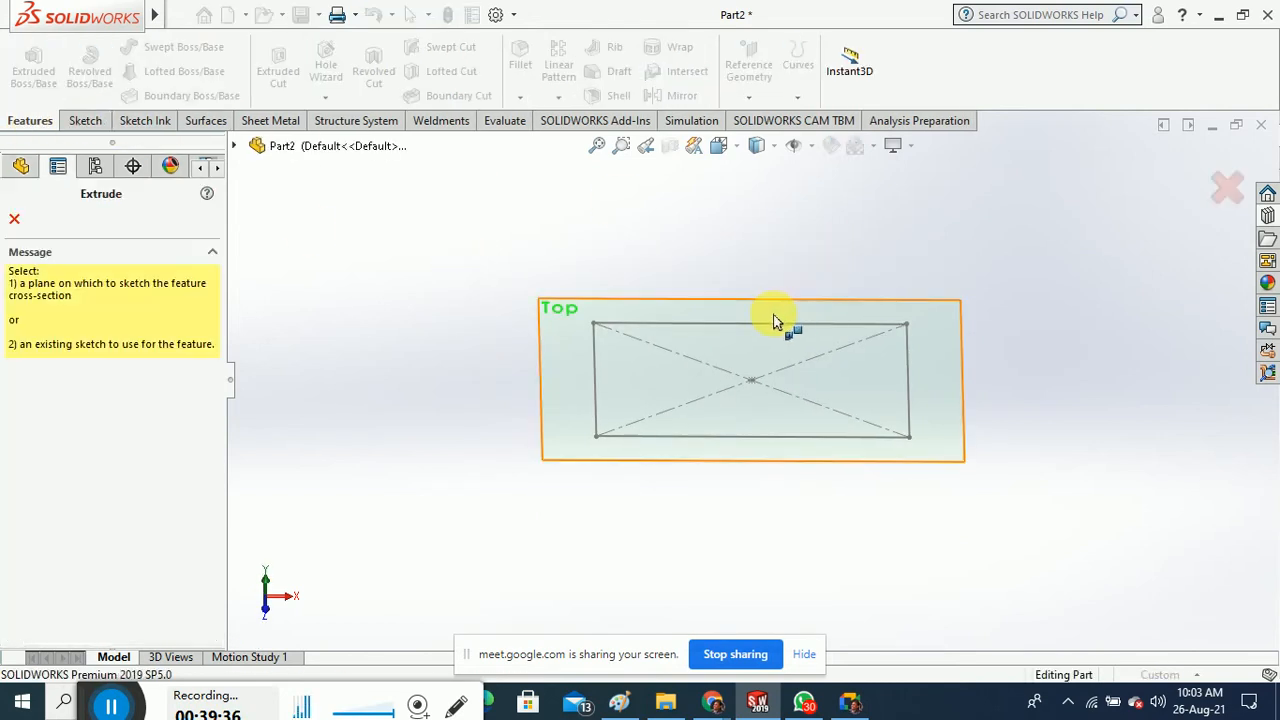
left_click(770, 325)
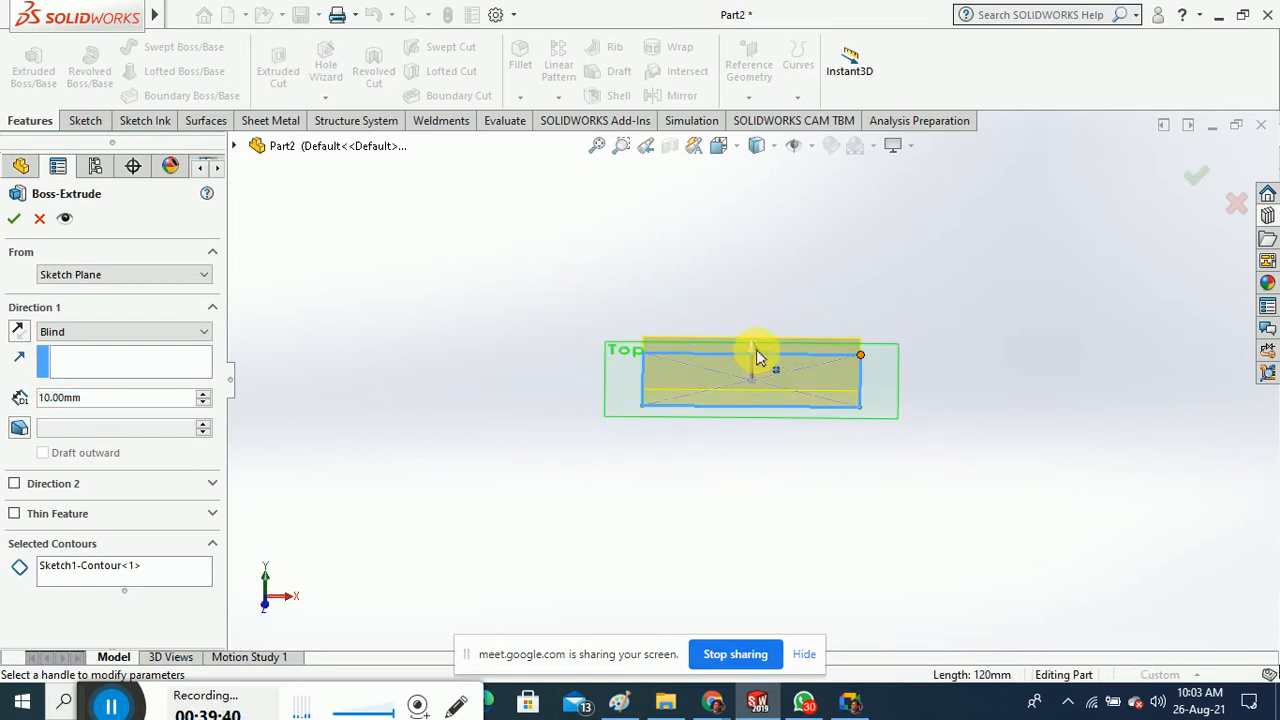
left_click_drag(143, 410, 16, 400)
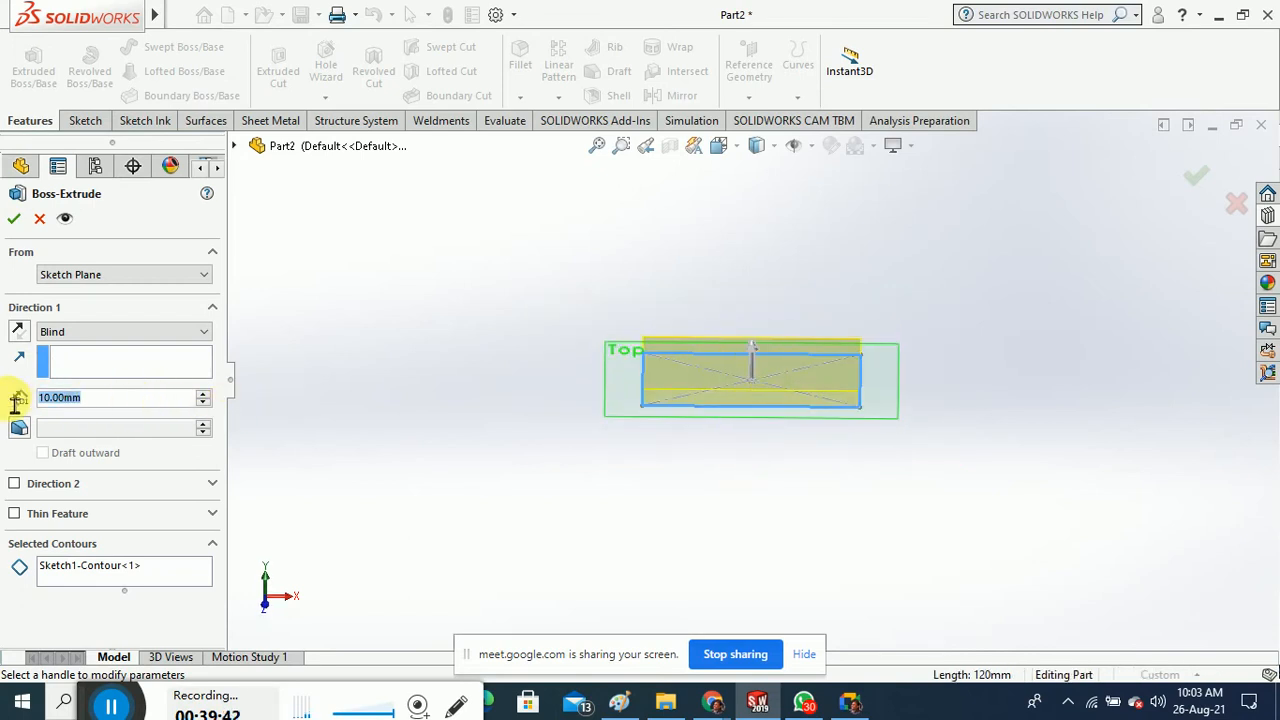
type("200")
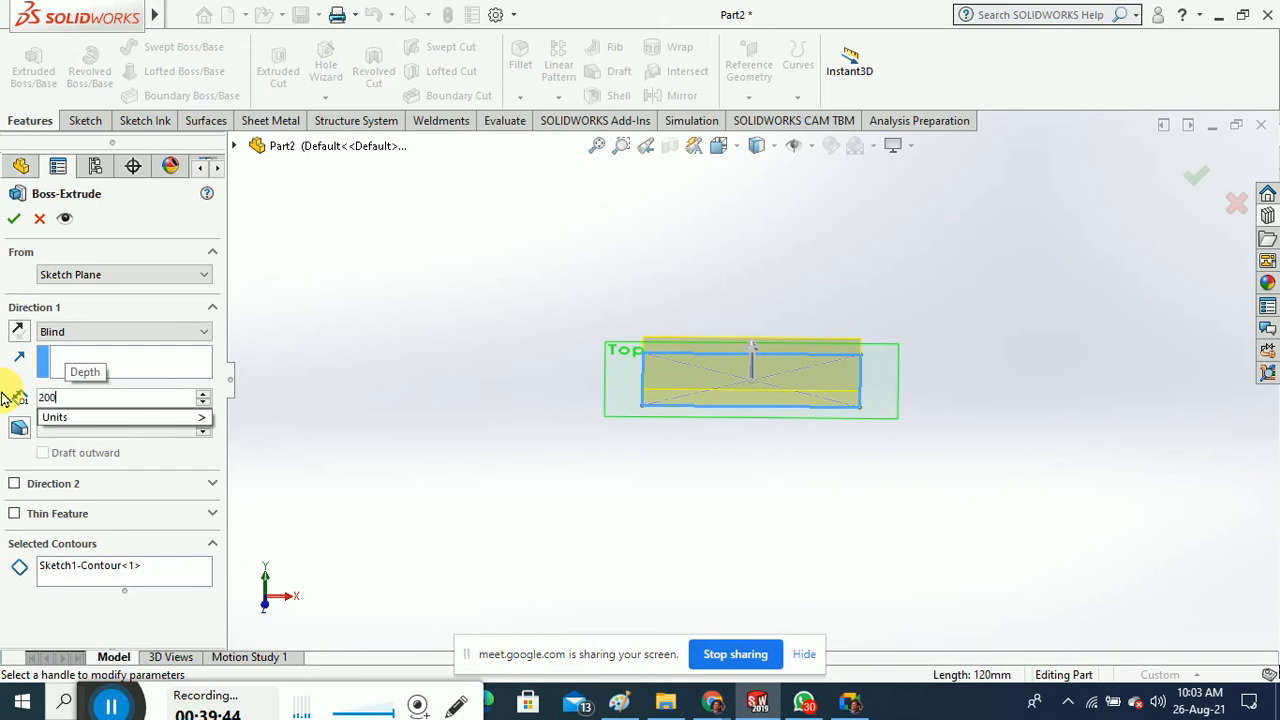
key("Return")
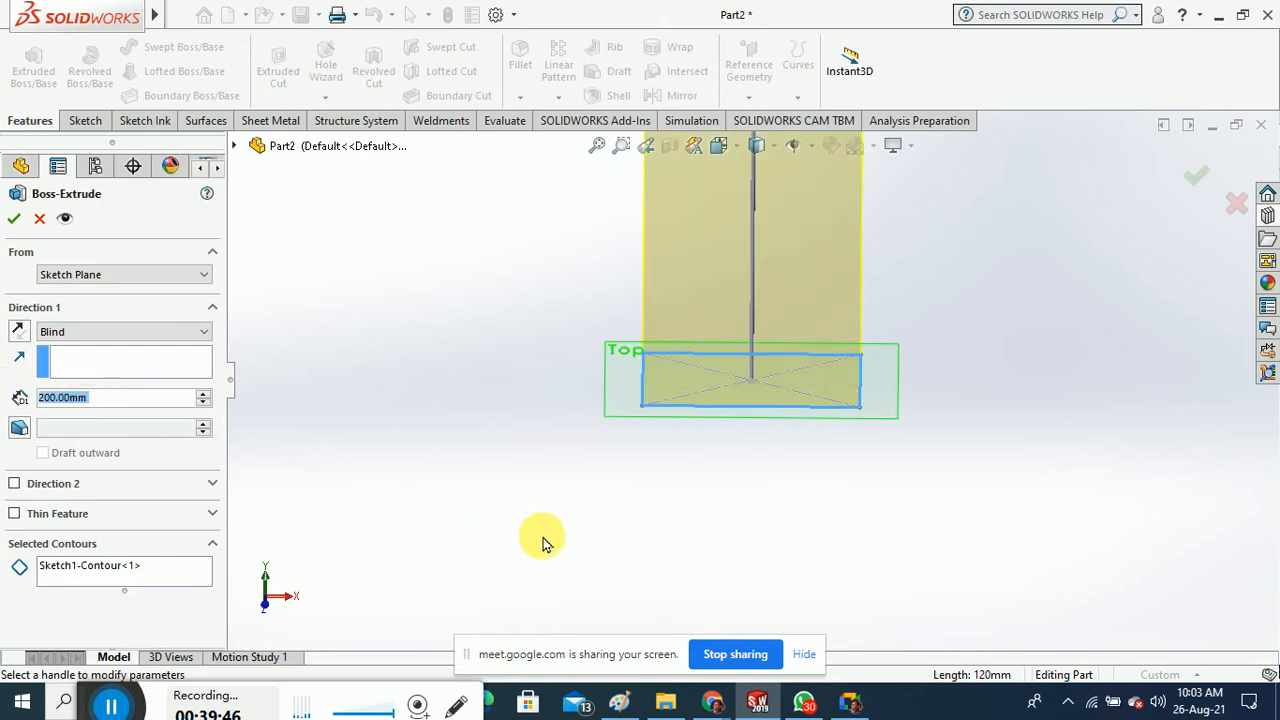
scroll(551, 543, "down", 3)
middle_click_drag(623, 427, 661, 427)
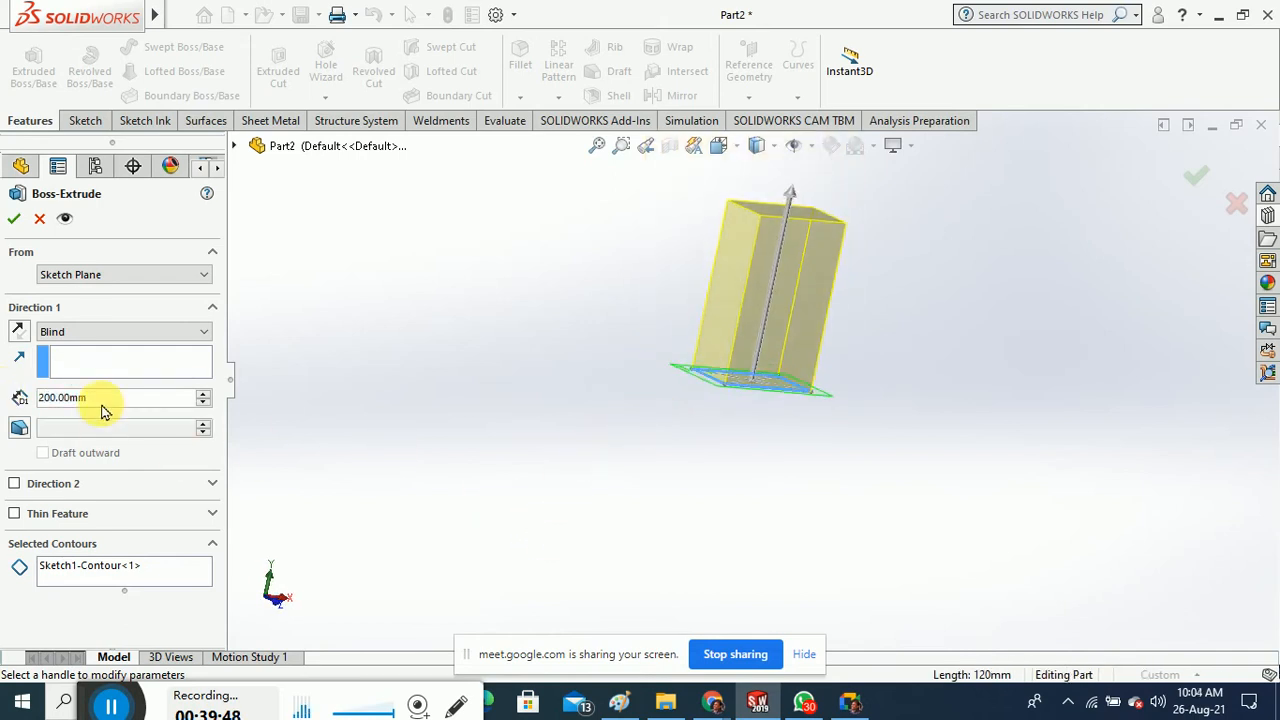
Change the extrusion depth to 60 mm and accept Boss-Extrude1
left_click_drag(119, 408, 30, 410)
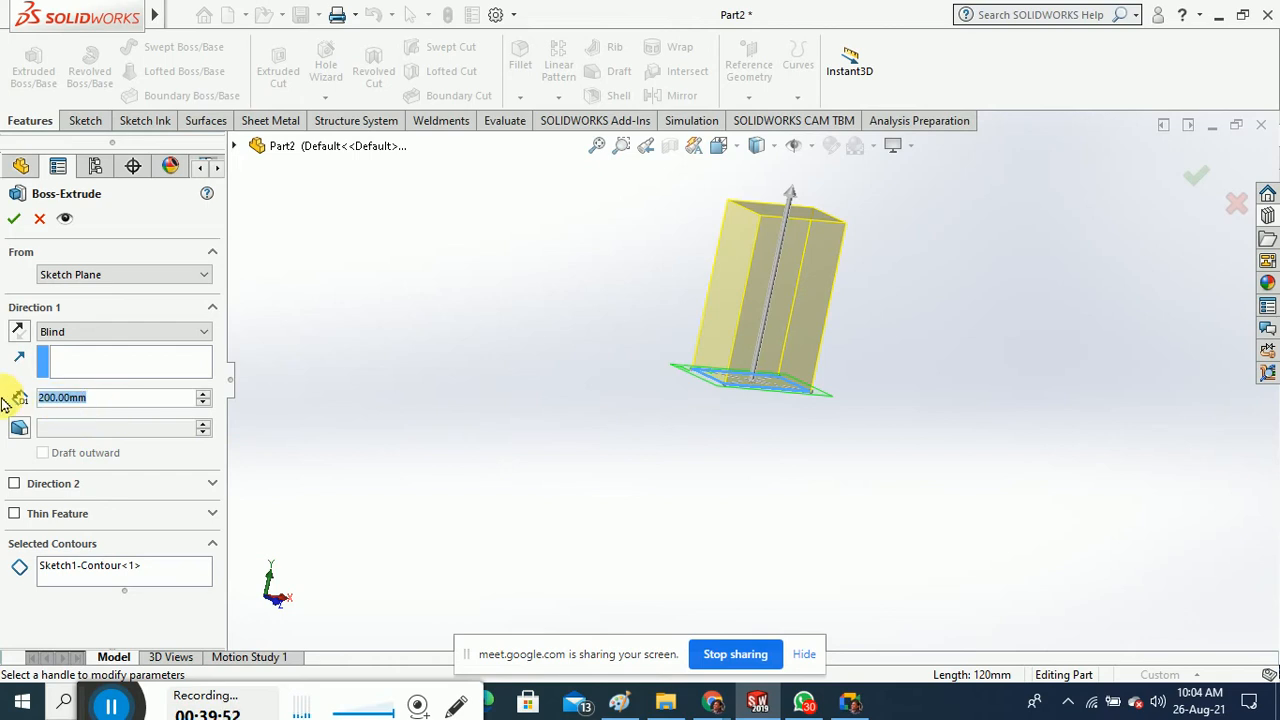
type("60")
key("Return")
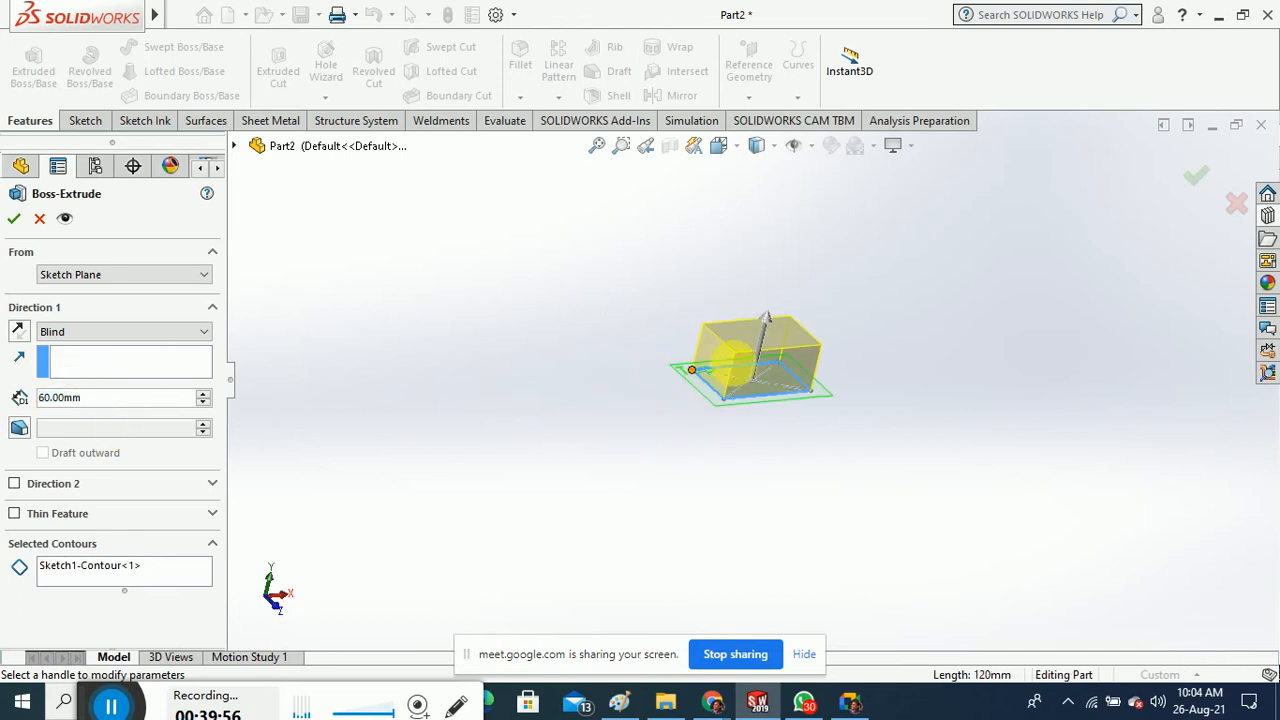
scroll(760, 353, "down", 3)
scroll(737, 366, "down", 2)
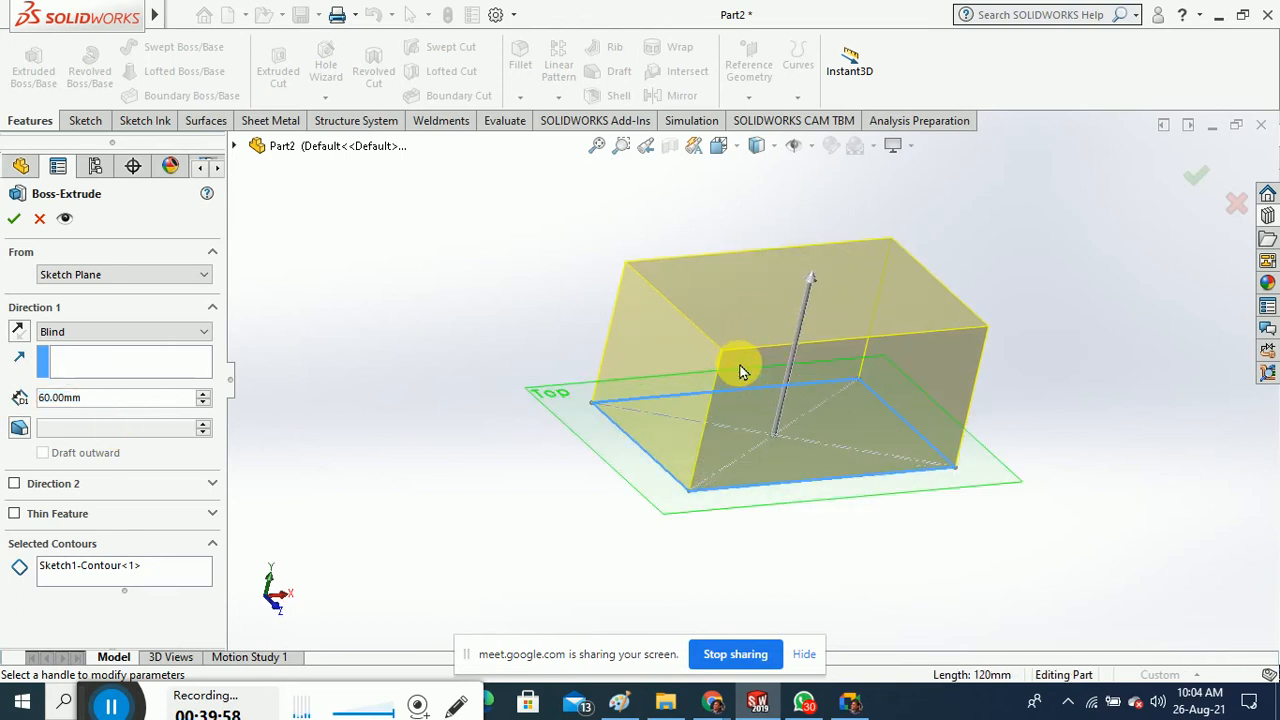
left_click(14, 218)
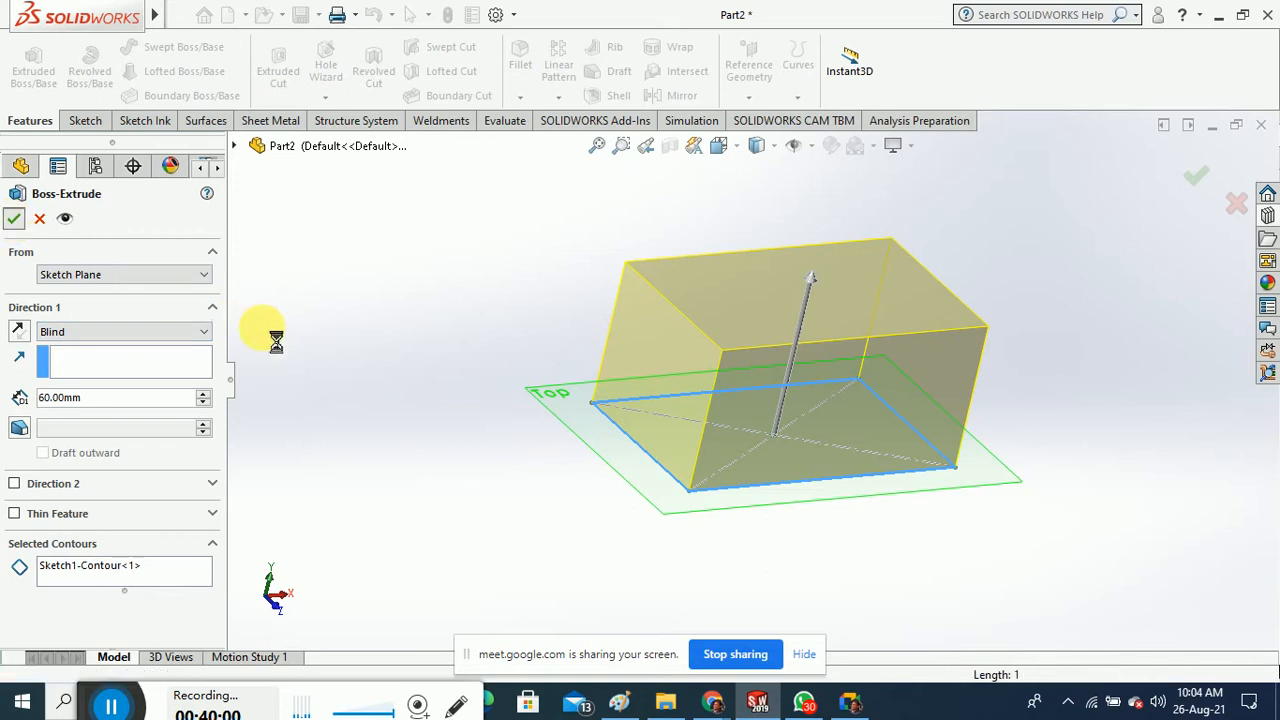
middle_click_drag(432, 408, 430, 377)
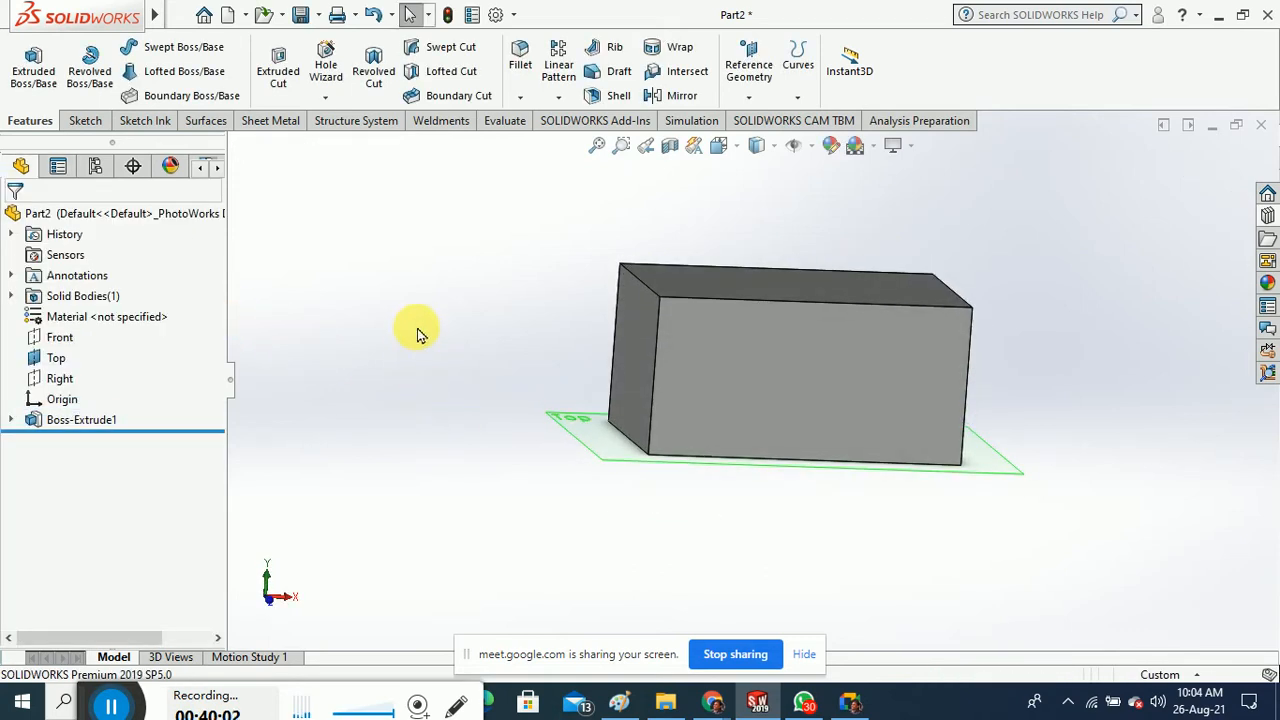
middle_click_drag(418, 334, 460, 309)
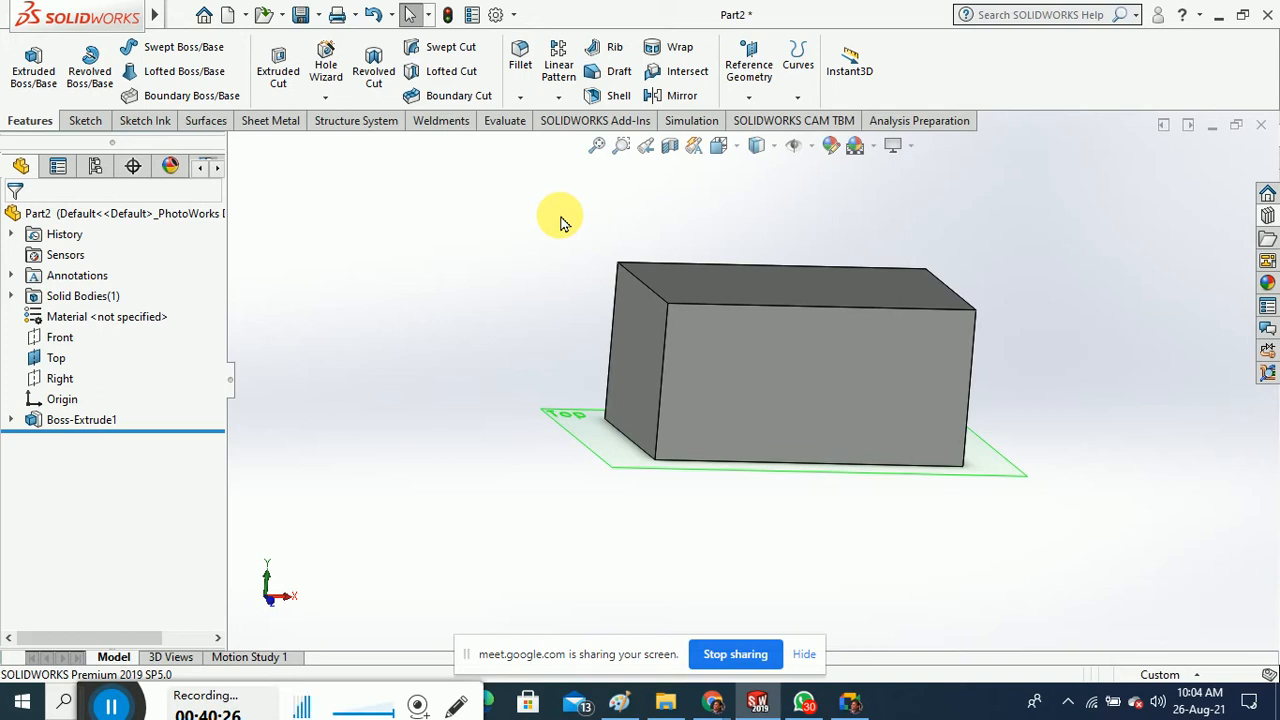
Start a neutral-plane draft using the block's top face as the neutral plane
left_click(617, 78)
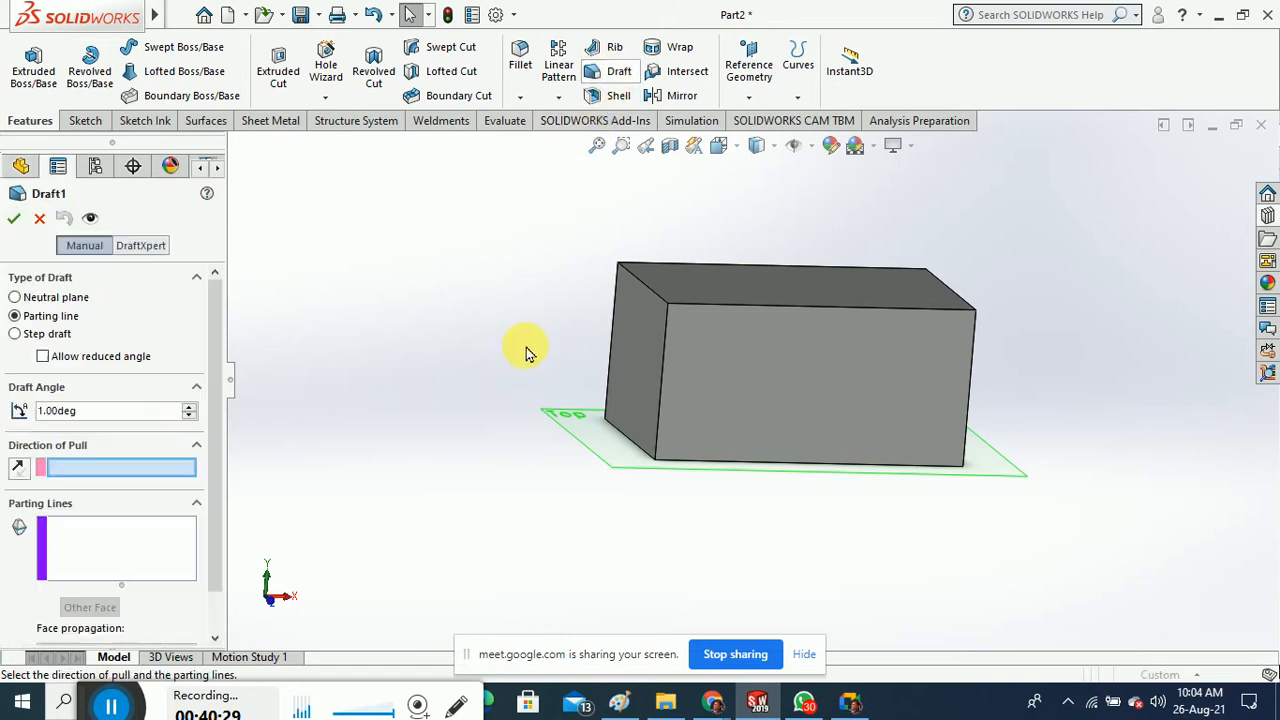
left_click(631, 356)
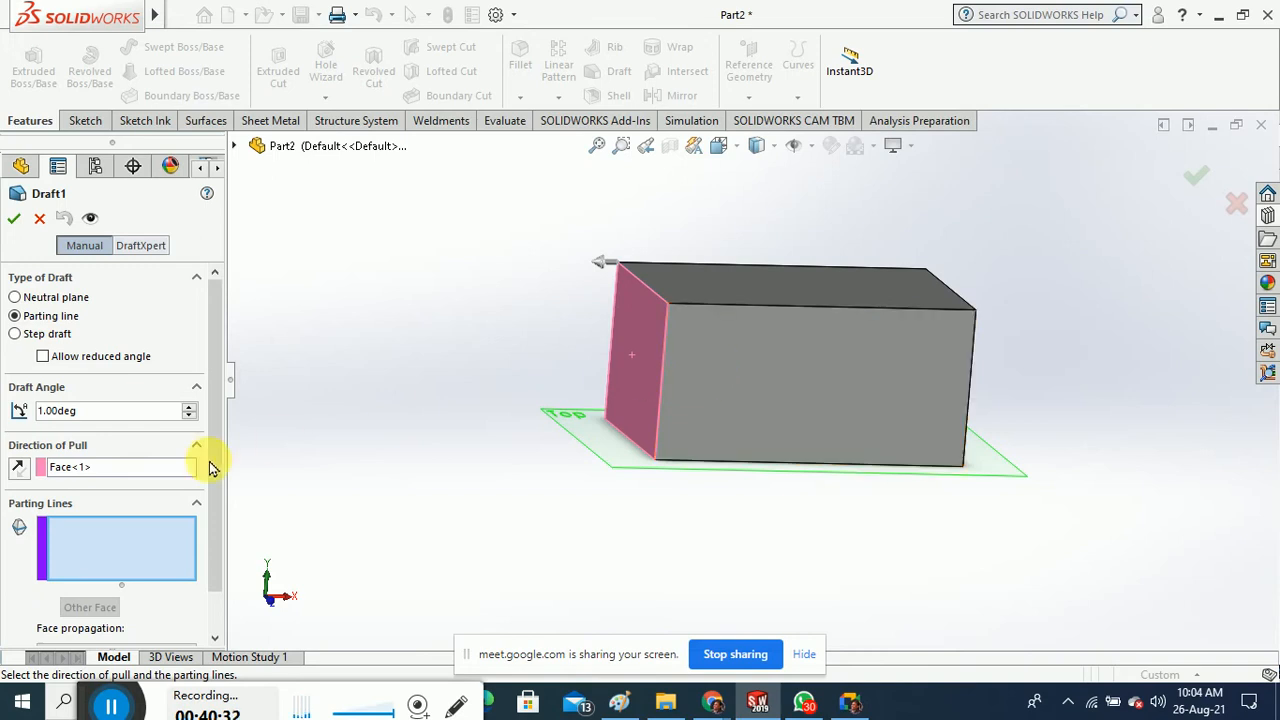
right_click(112, 468)
left_click(115, 479)
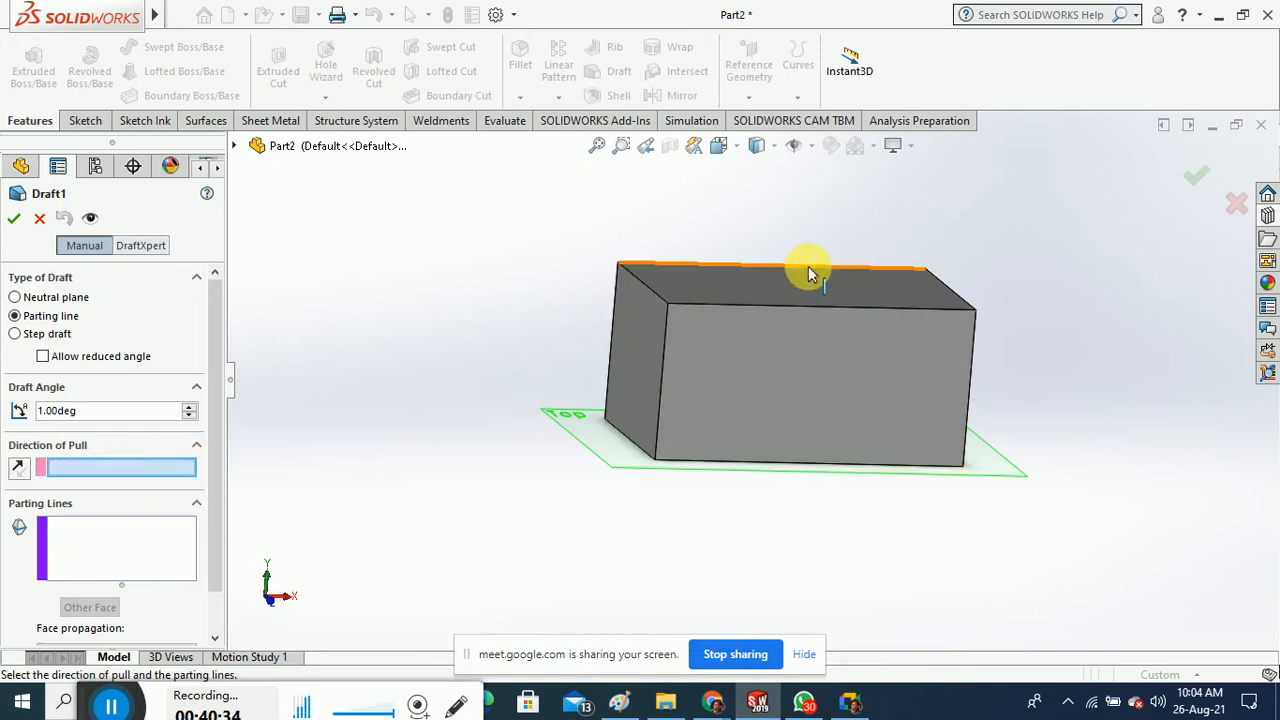
left_click(776, 284)
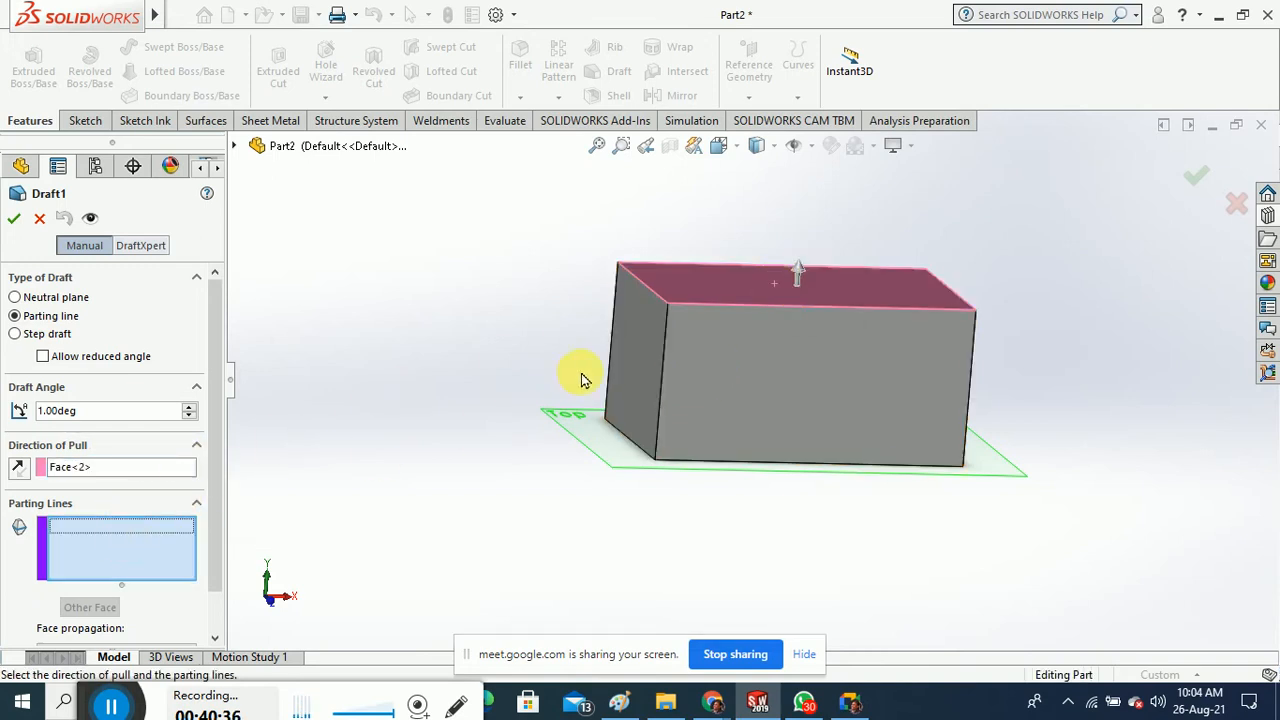
left_click(58, 298)
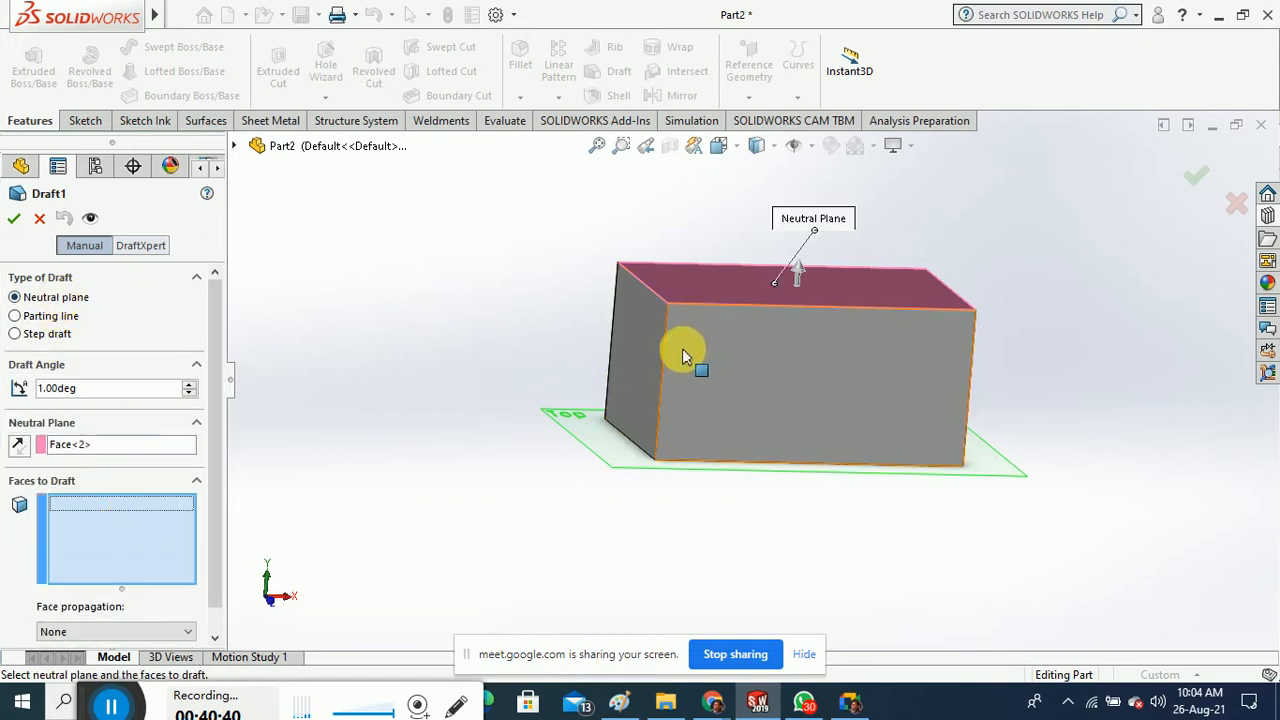
Select the four side faces and apply a 10° draft angle
left_click(628, 352)
left_click(835, 363)
middle_click_drag(770, 515, 700, 509)
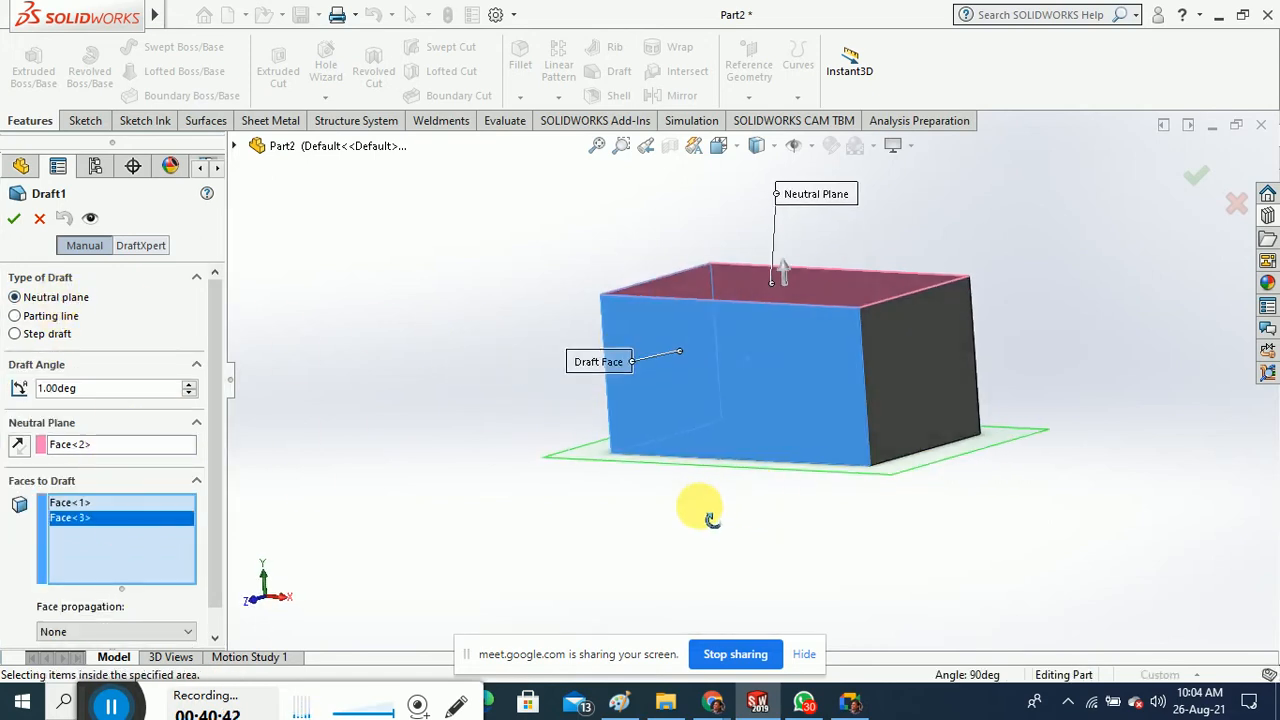
left_click(889, 389)
middle_click_drag(889, 389, 867, 436)
left_click(867, 436)
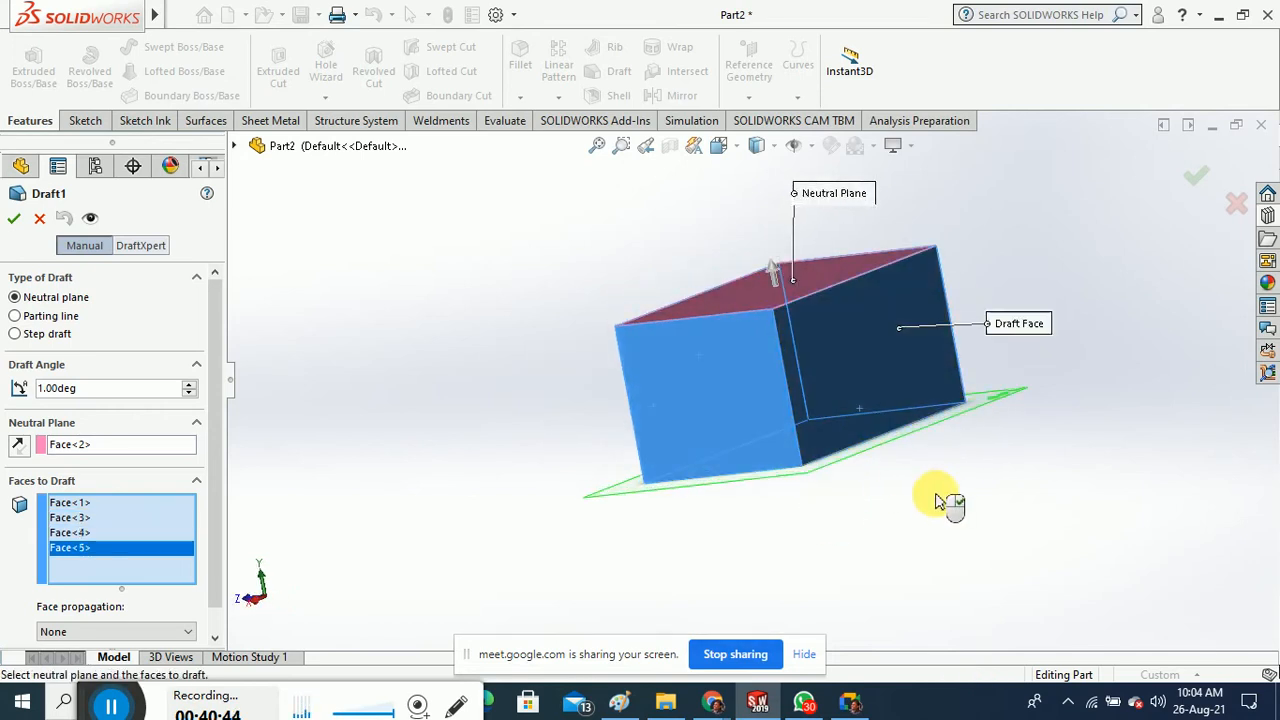
middle_click_drag(943, 500, 457, 500)
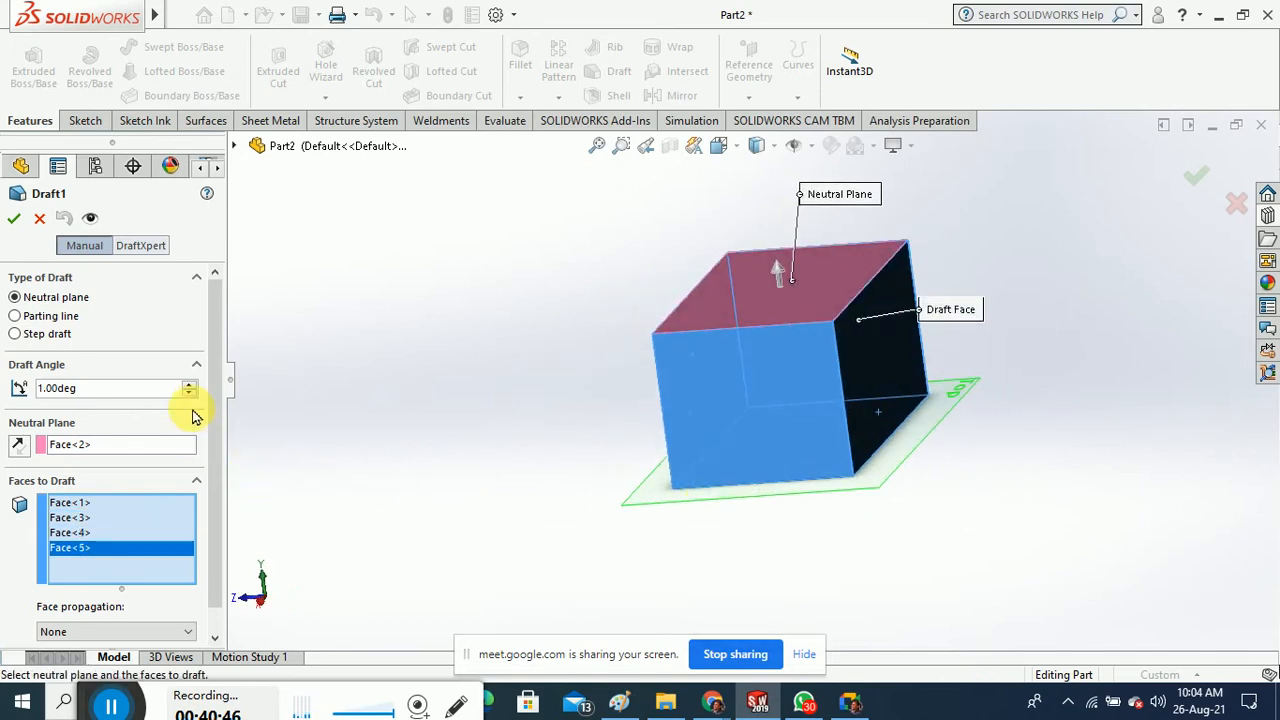
left_click_drag(97, 392, 42, 411)
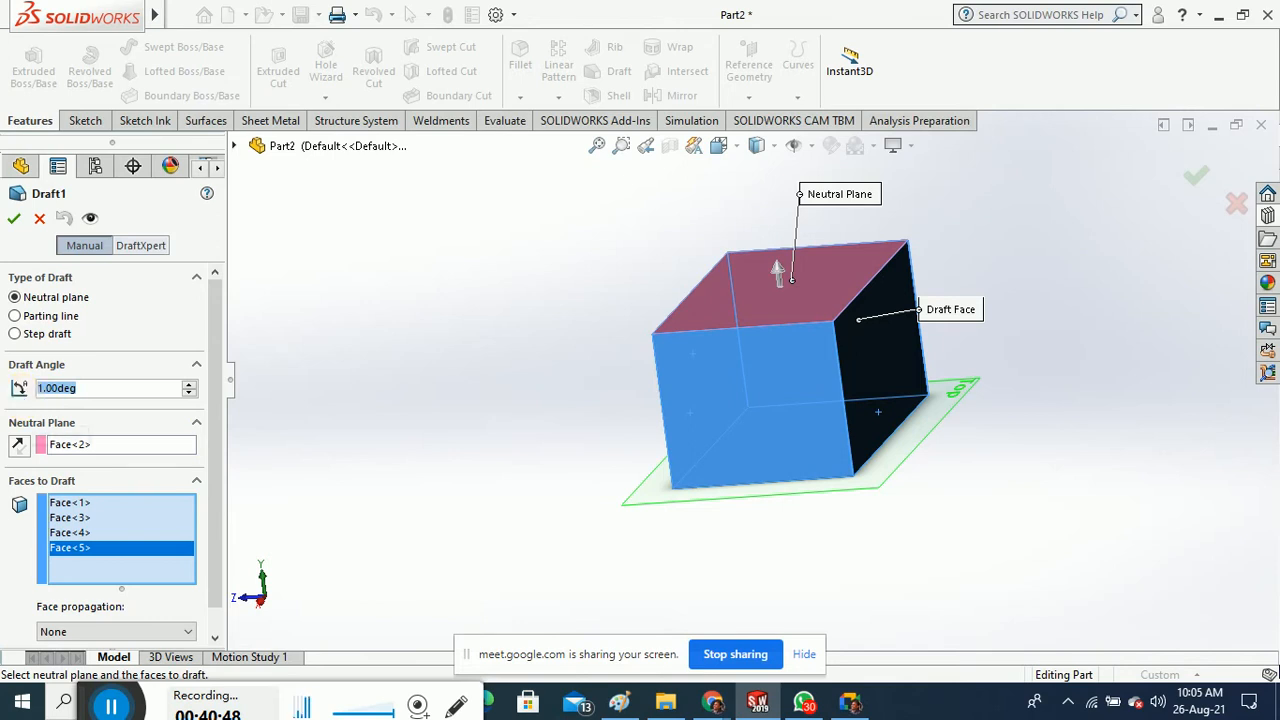
type("10")
key("Return")
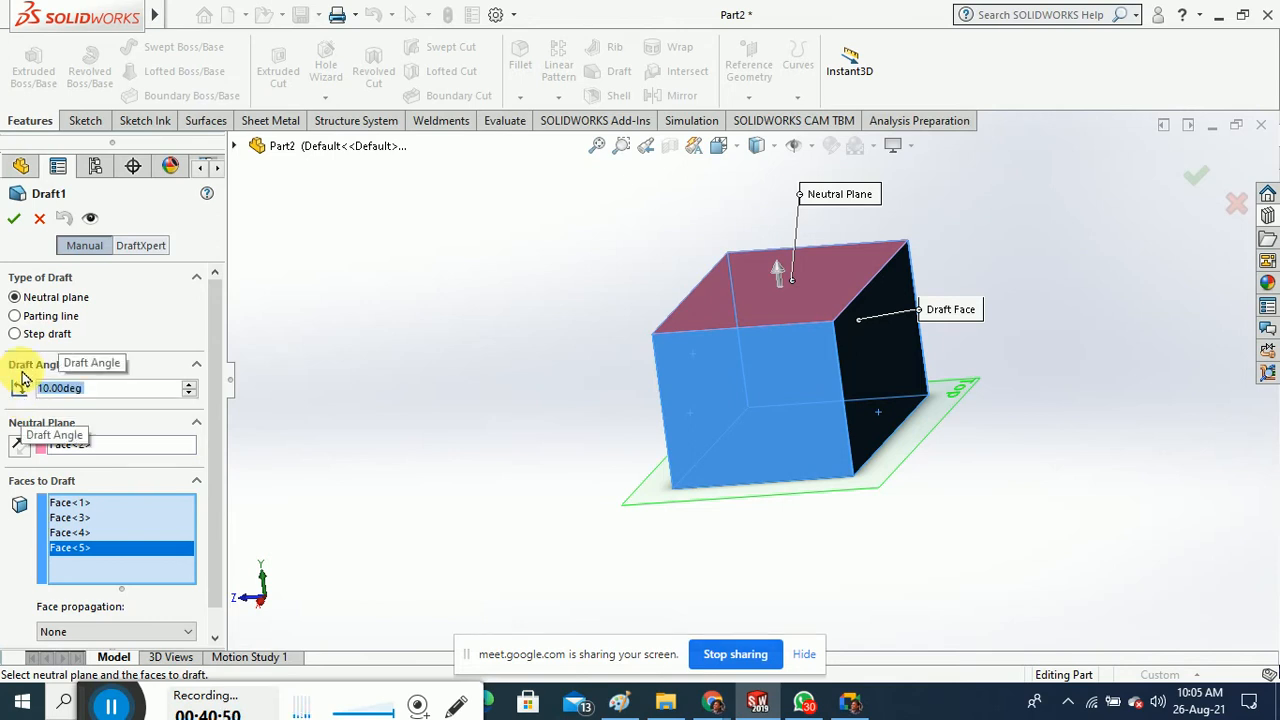
left_click(14, 222)
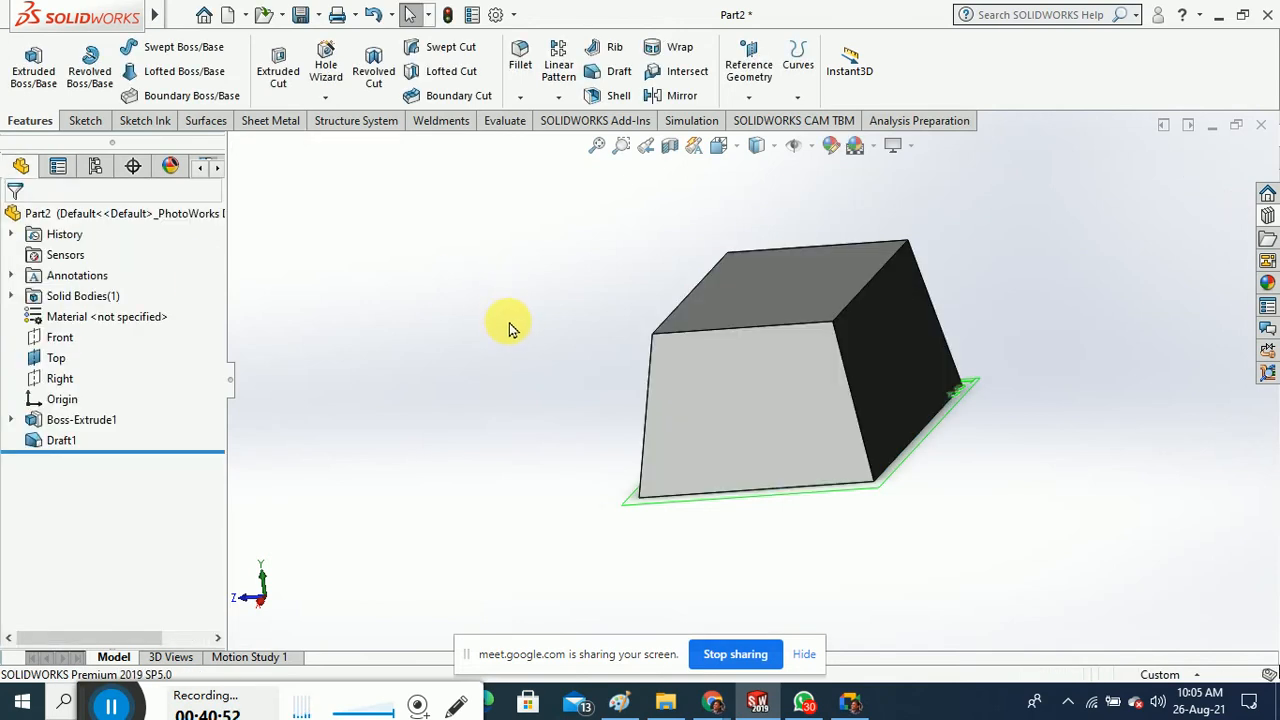
Edit Draft1 and reverse its neutral plane direction so the sides taper toward the base
middle_click_drag(514, 382, 670, 475)
middle_click_drag(547, 434, 561, 482)
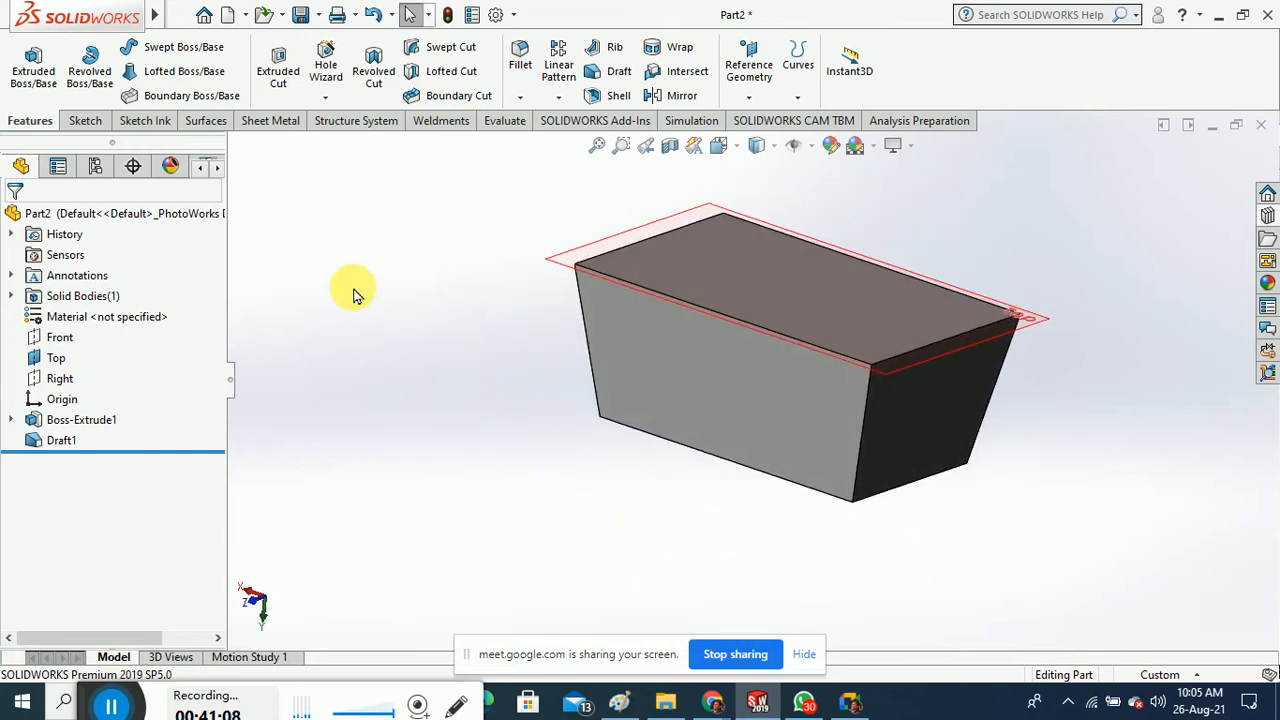
right_click(55, 440)
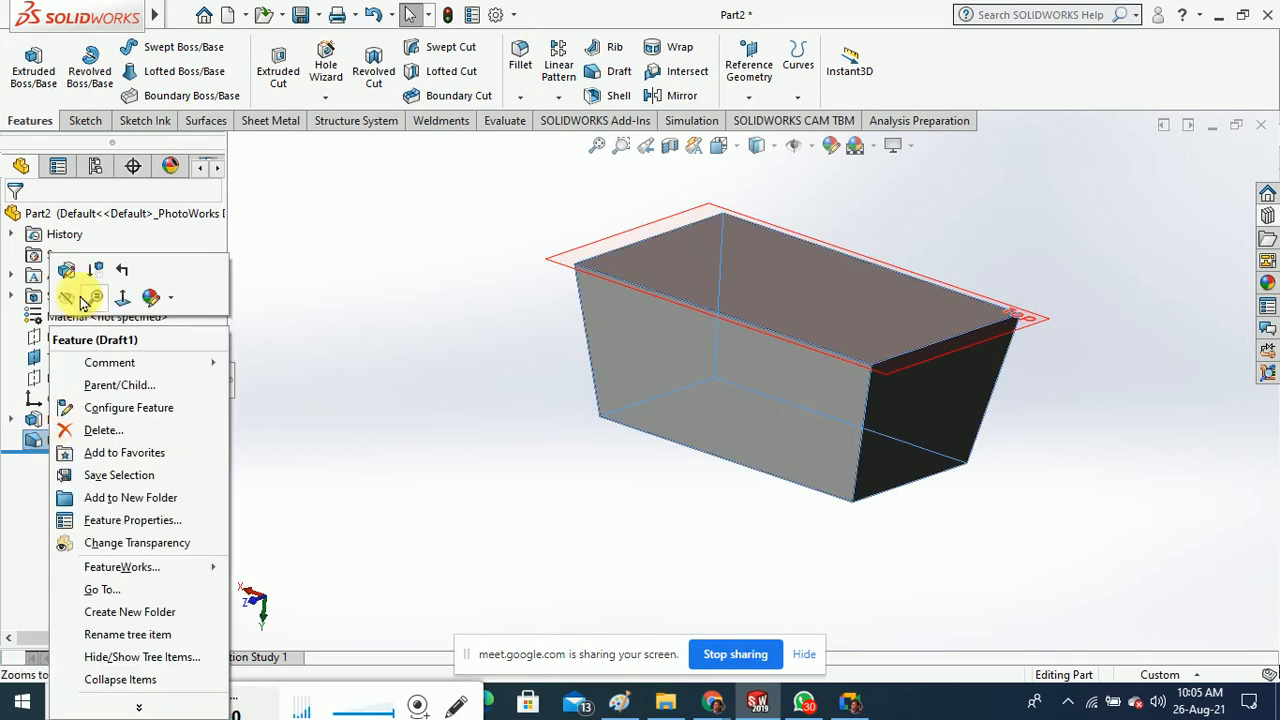
left_click(77, 291)
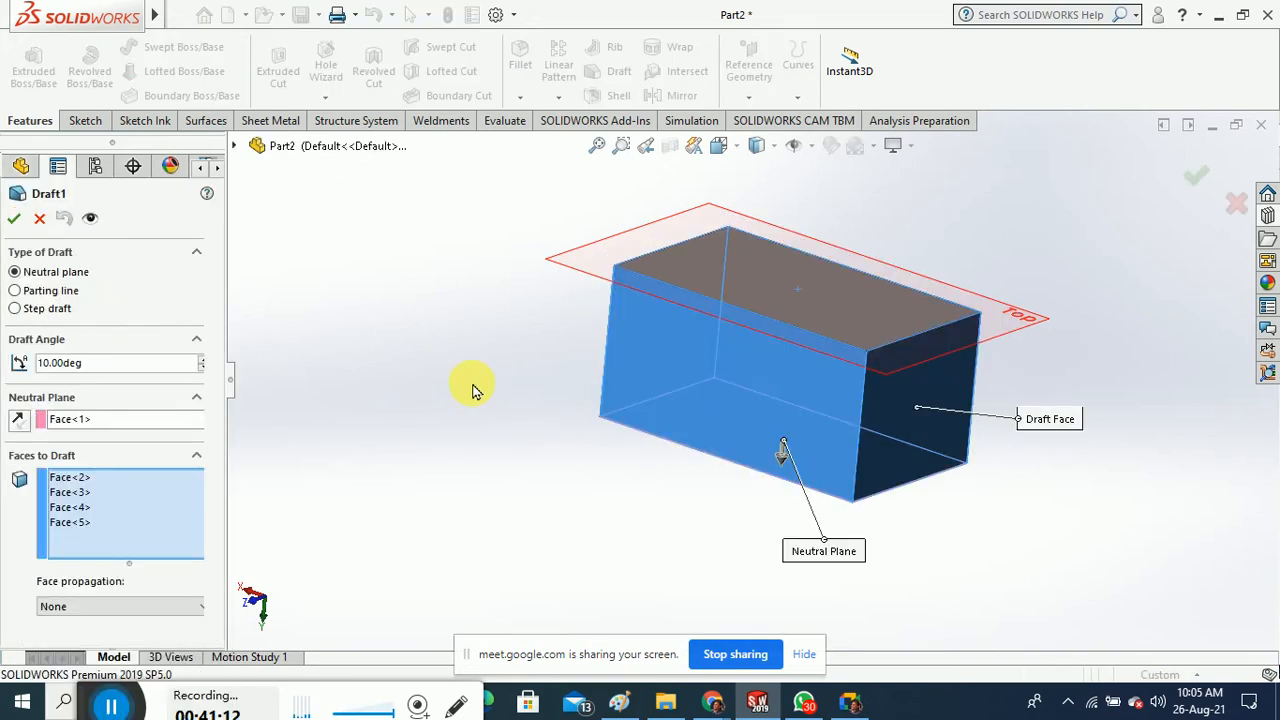
left_click(19, 425)
left_click(15, 219)
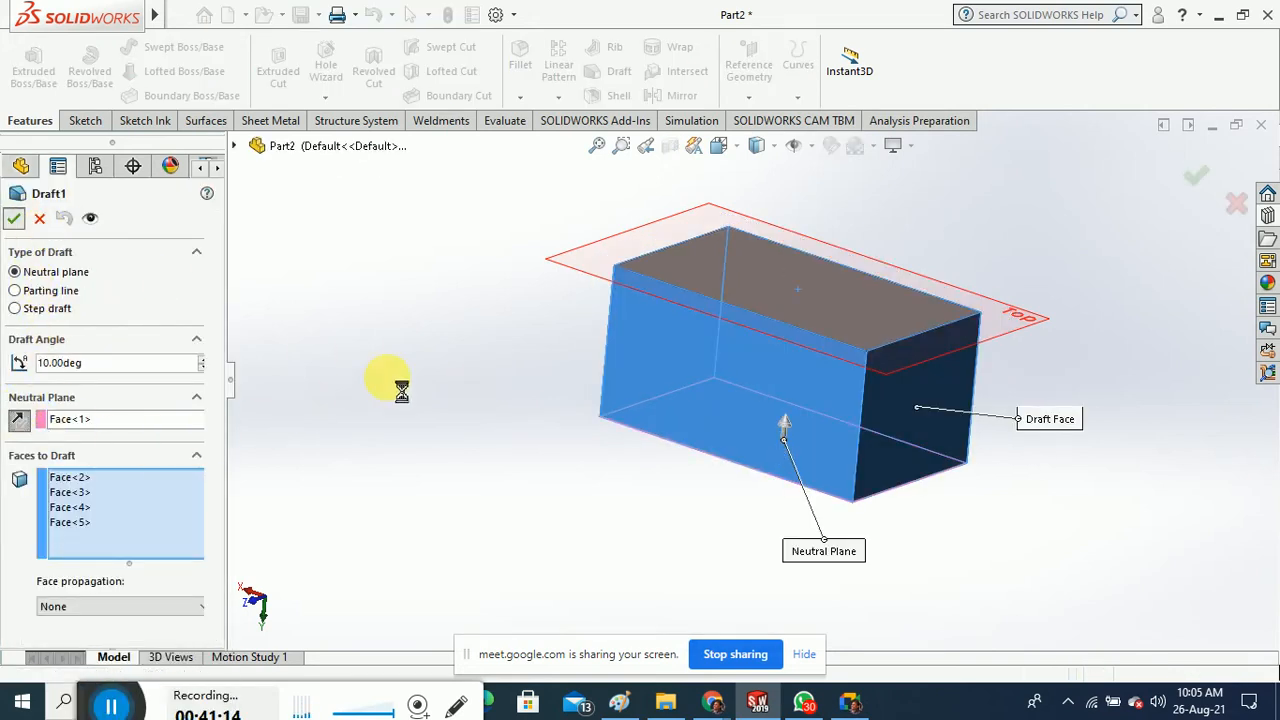
middle_click_drag(545, 388, 543, 299)
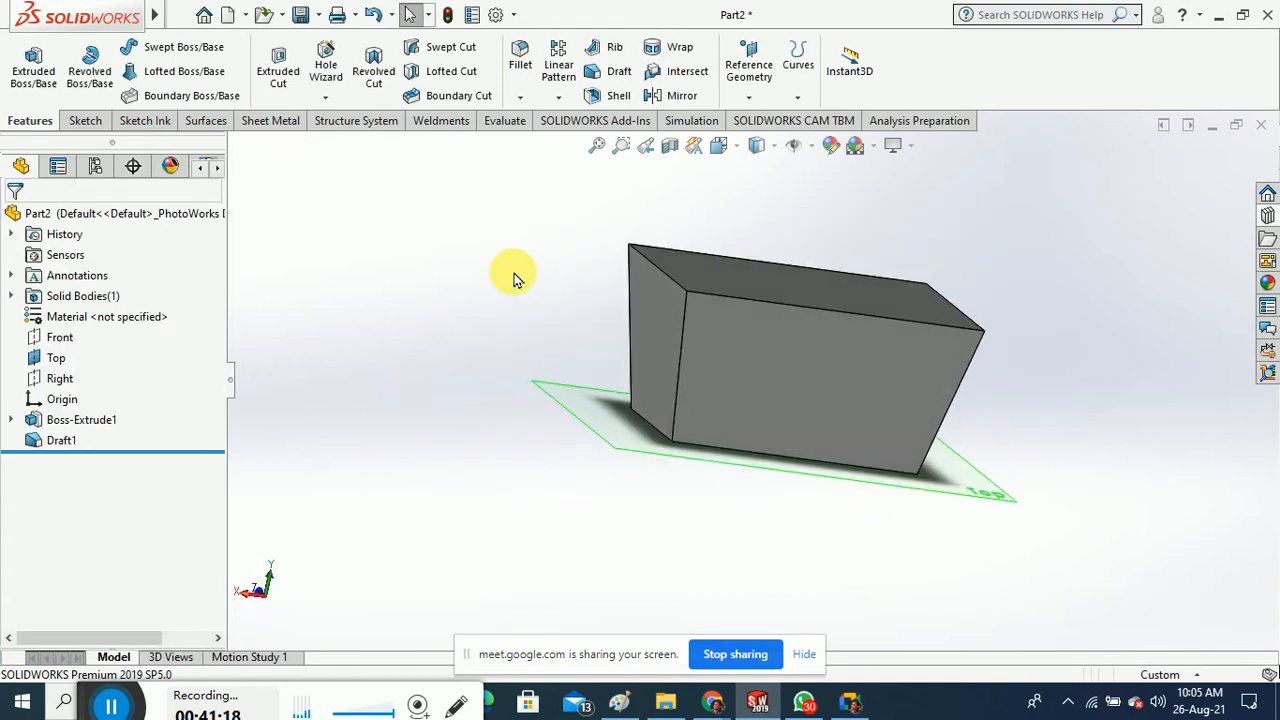
Start a 10 mm fillet on the block's four vertical corner edges
left_click(517, 58)
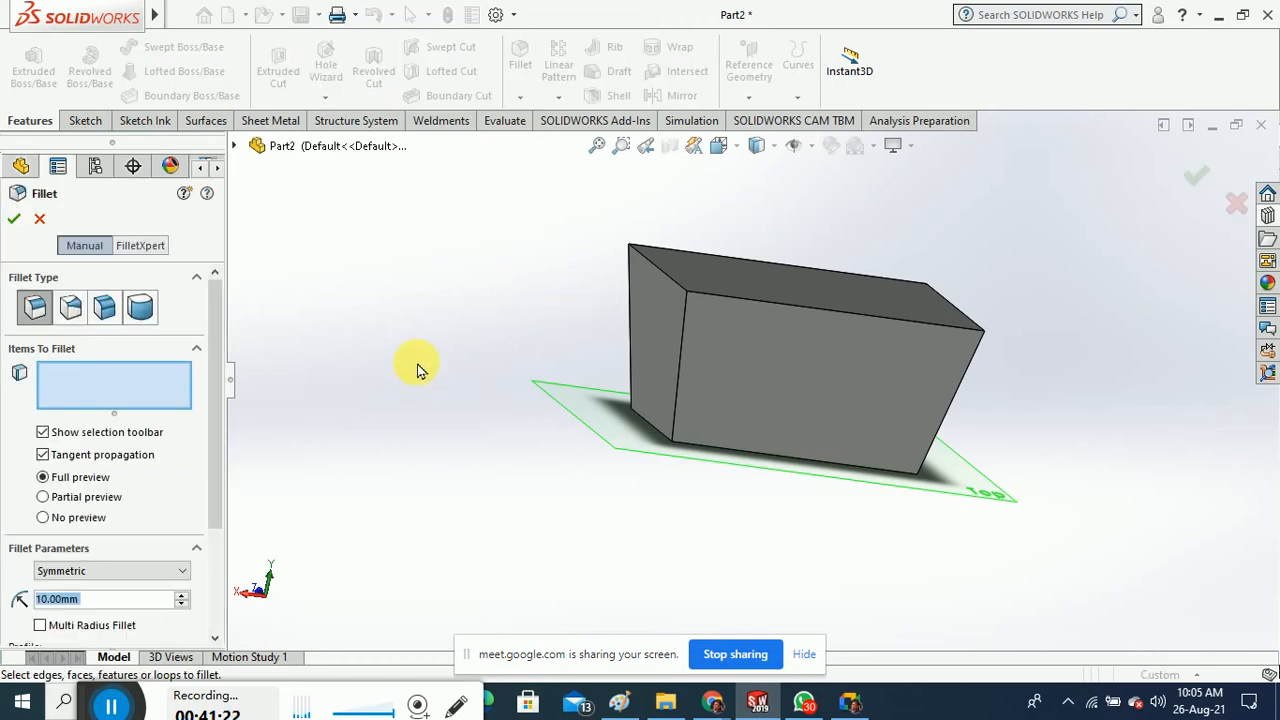
left_click(683, 362)
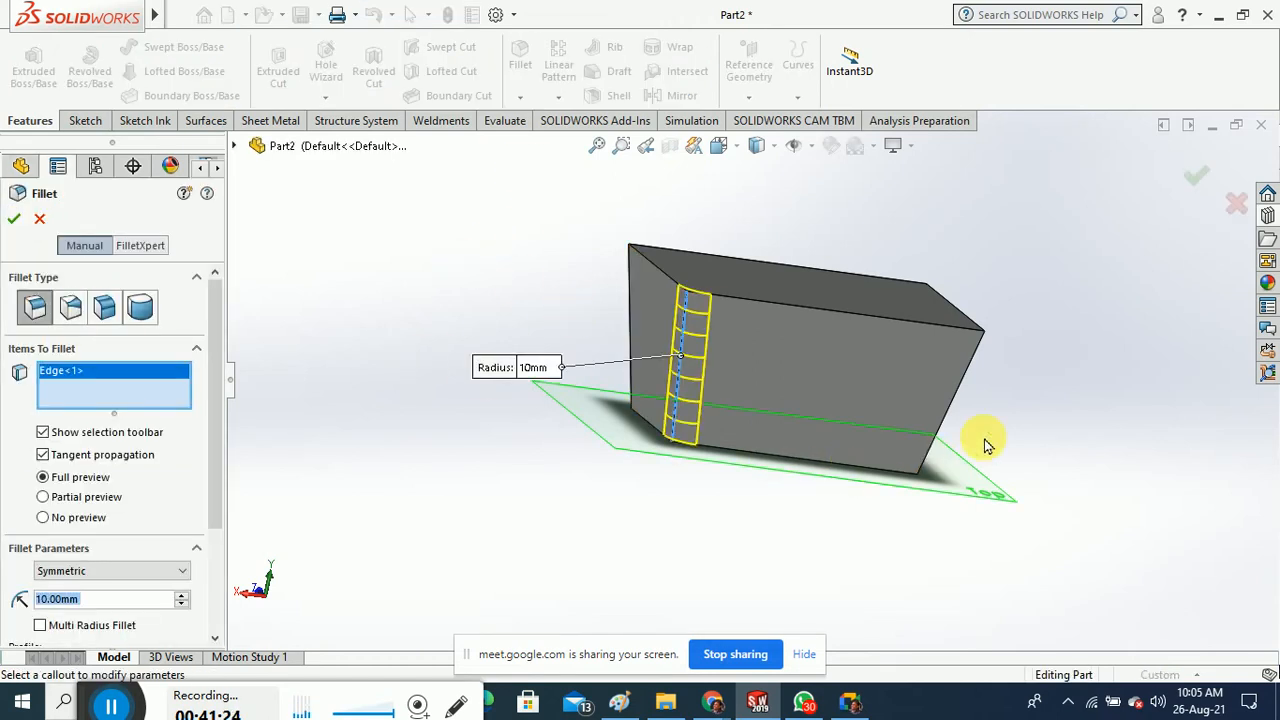
left_click(960, 393)
middle_click_drag(1023, 514, 929, 373)
left_click(920, 370)
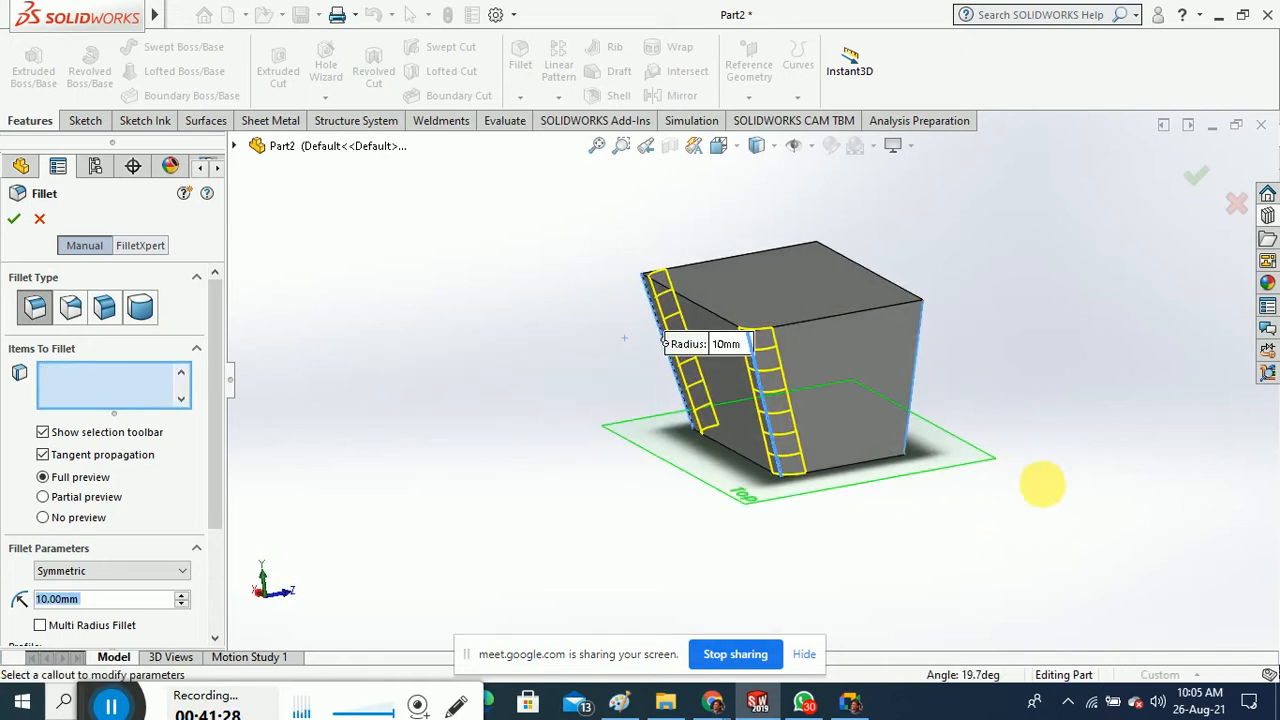
middle_click_drag(1040, 486, 955, 362)
left_click(955, 362)
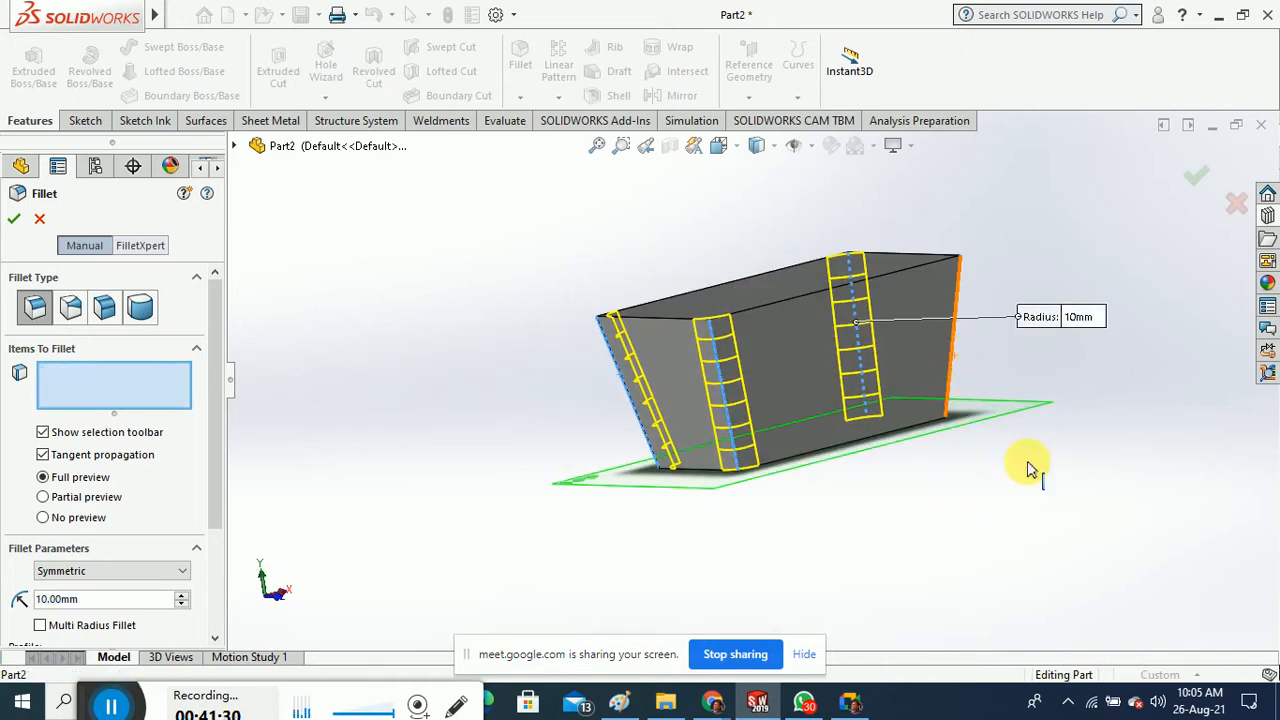
Add the rim edges to the fillet and apply Fillet1
middle_click_drag(1028, 463, 1048, 550)
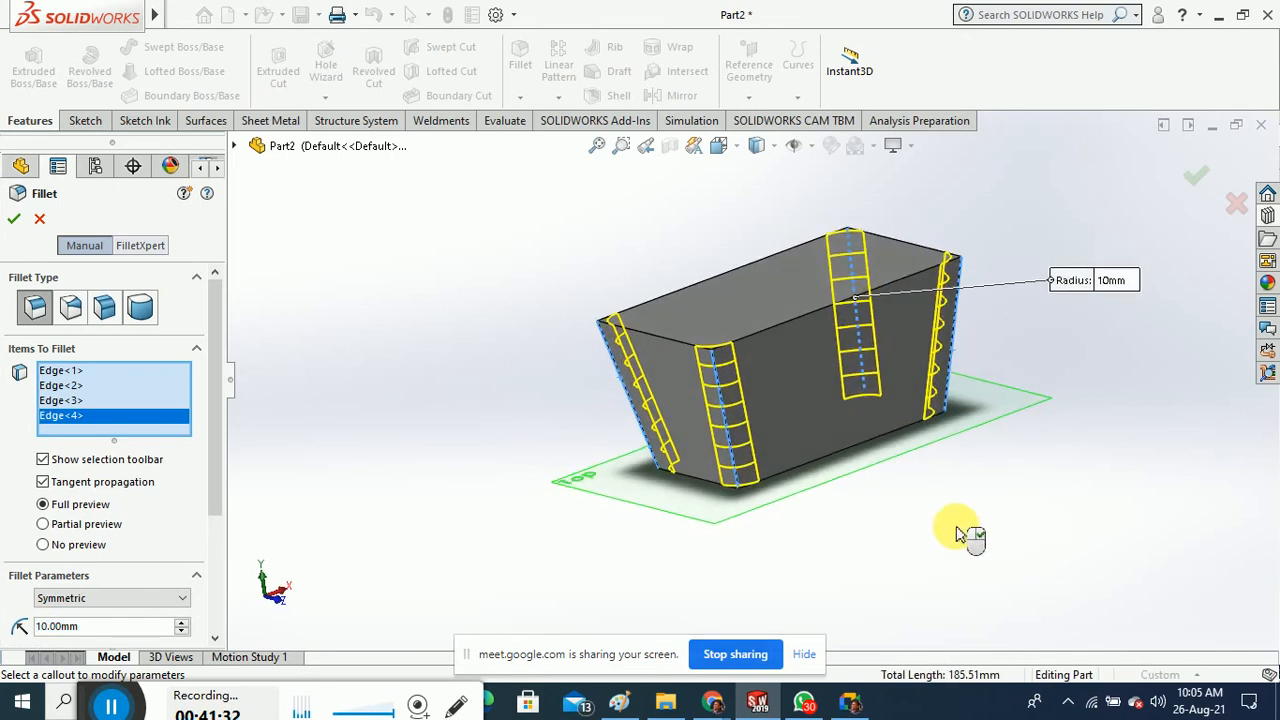
left_click(870, 452)
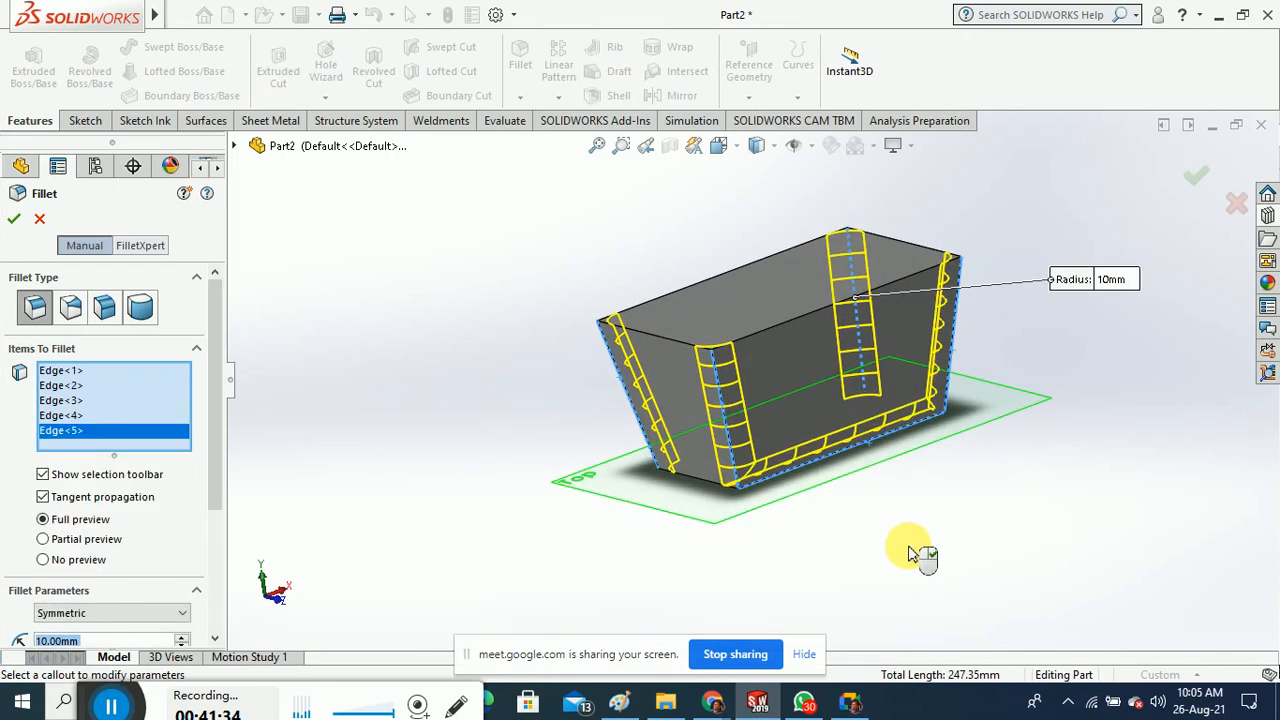
middle_click_drag(917, 554, 843, 230)
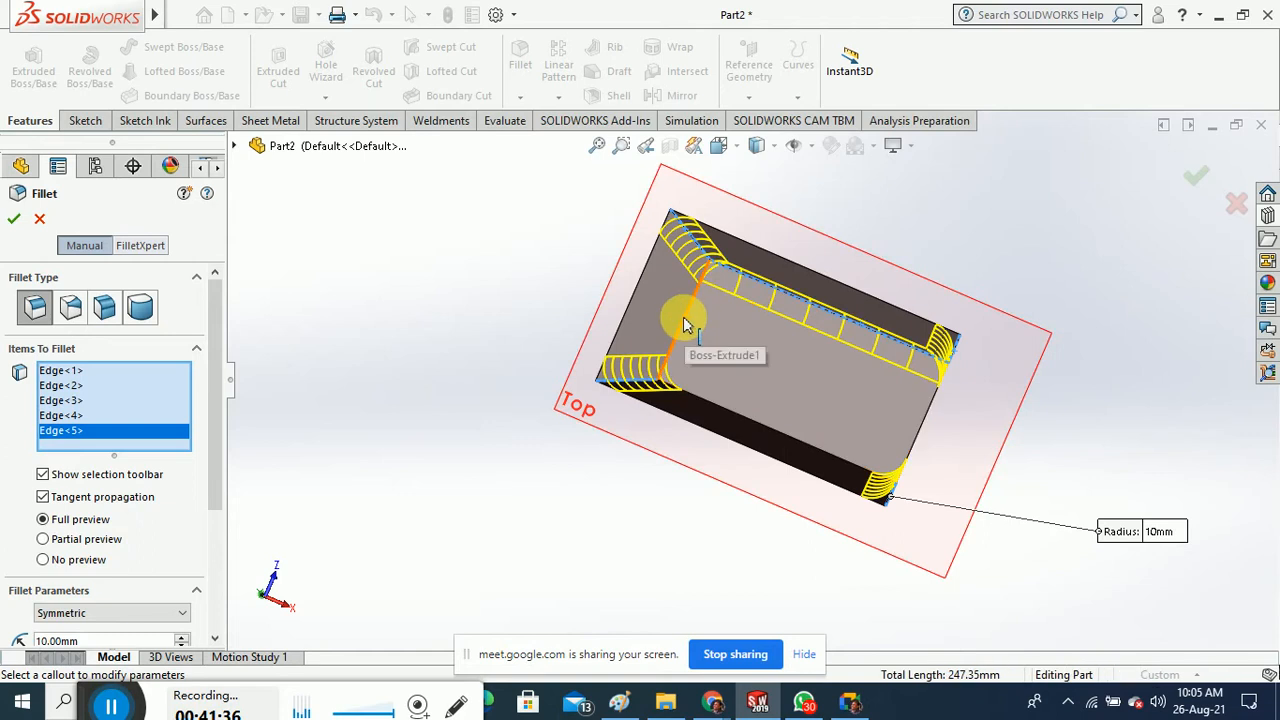
left_click(733, 412)
left_click(735, 412)
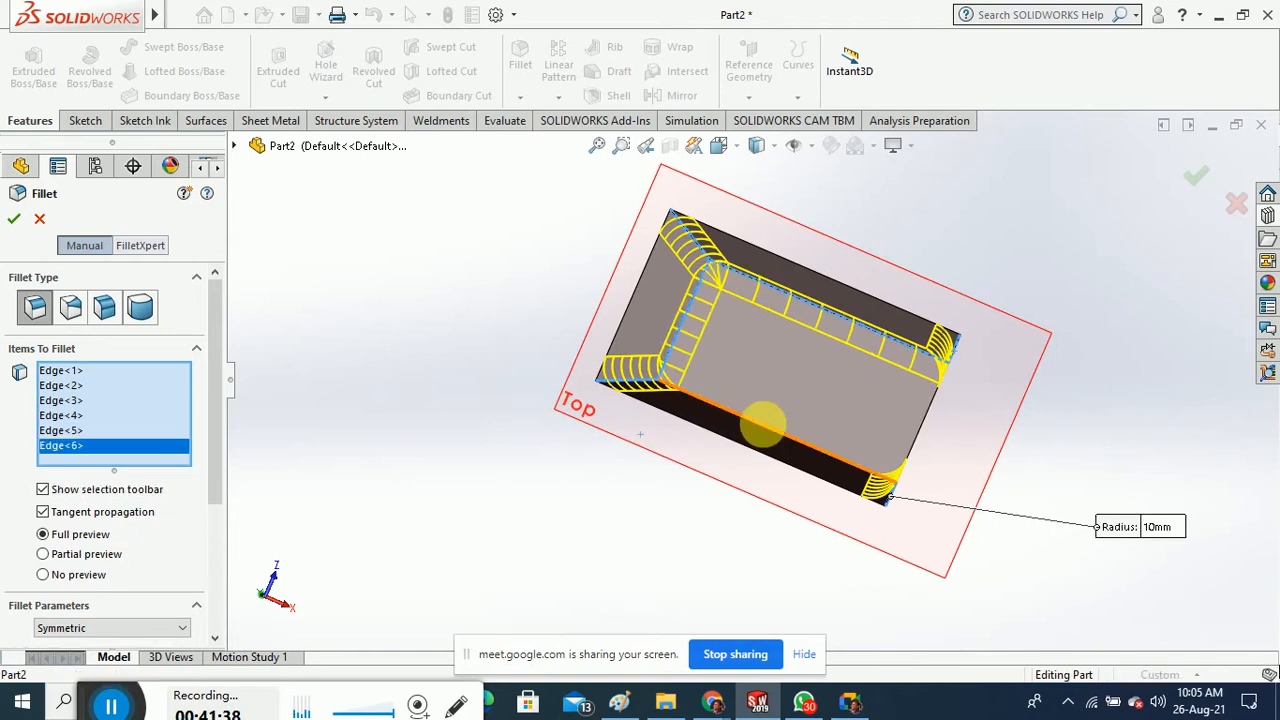
left_click(918, 443)
middle_click_drag(894, 611, 735, 345)
left_click(14, 218)
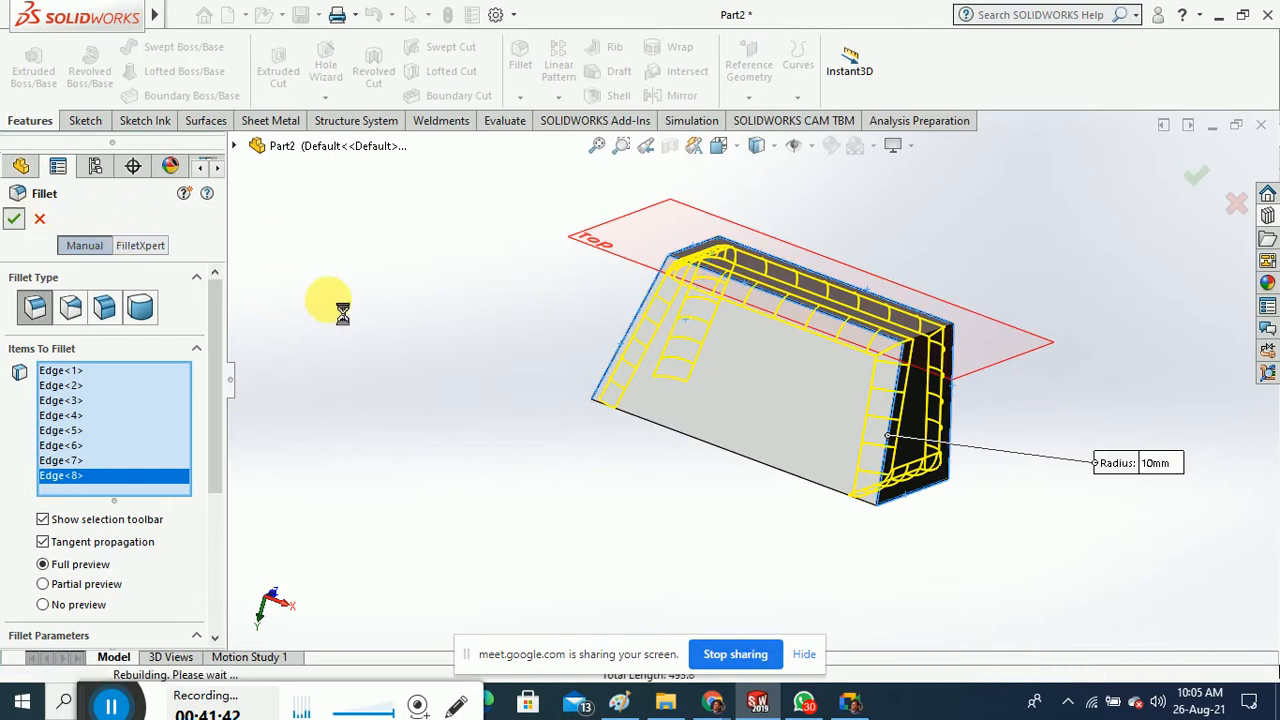
Edit Fillet1 to also include the front top edge
middle_click_drag(428, 363, 445, 408)
right_click(45, 460)
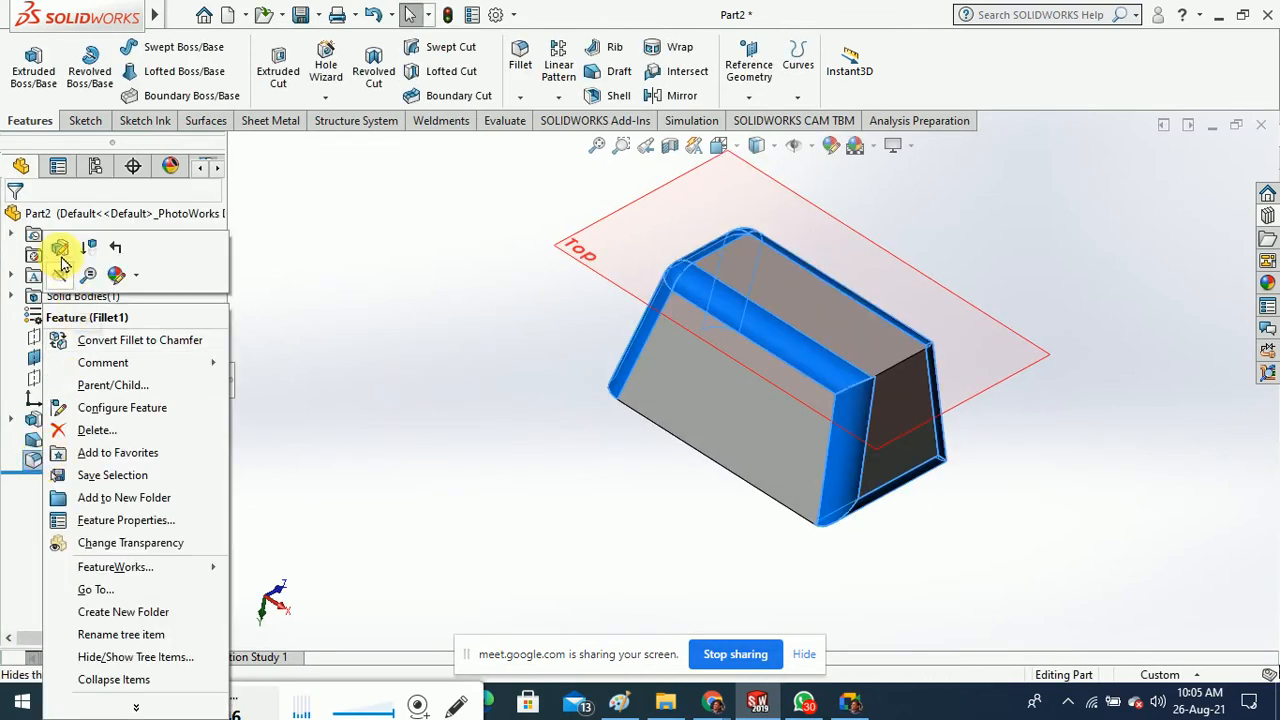
left_click(612, 432)
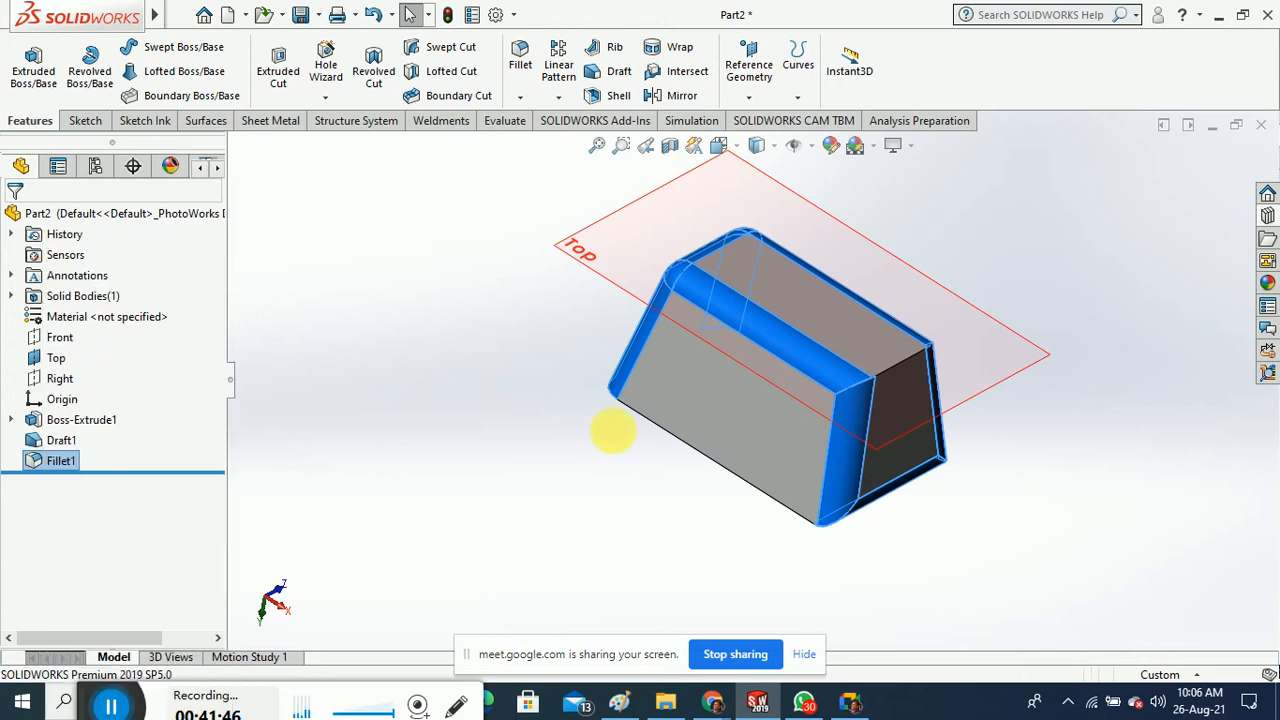
left_click(891, 366)
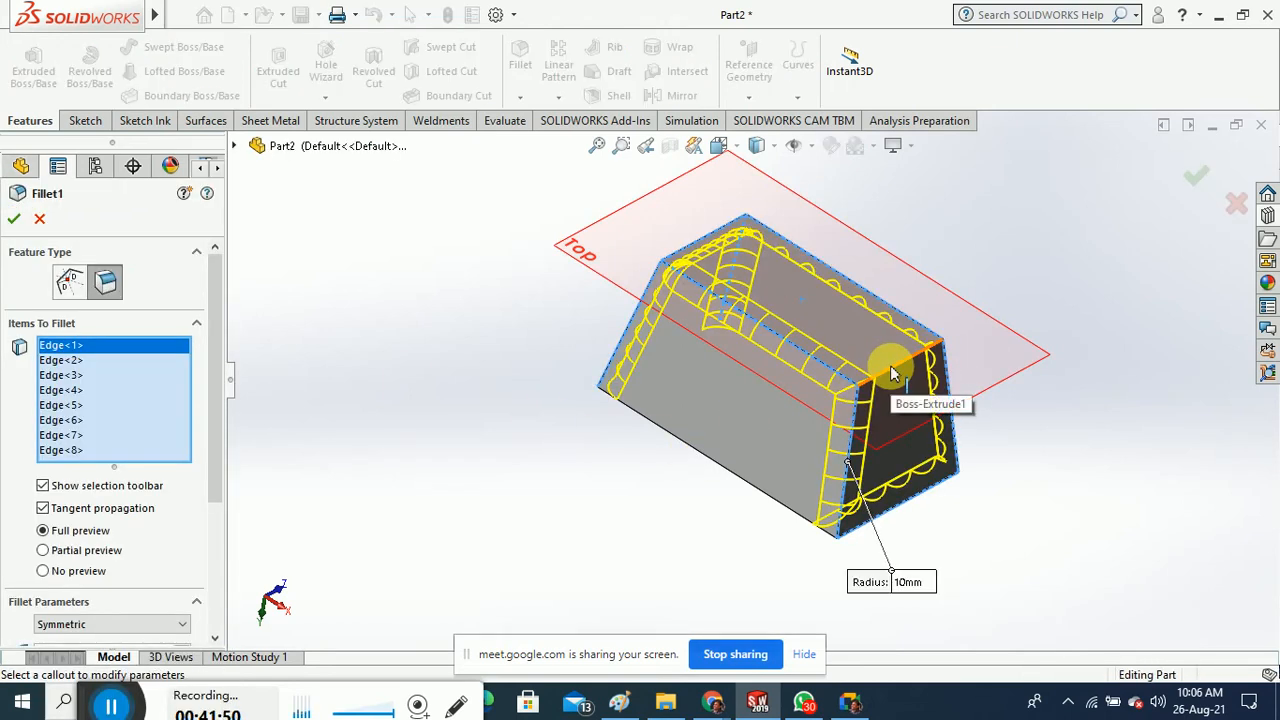
left_click(14, 218)
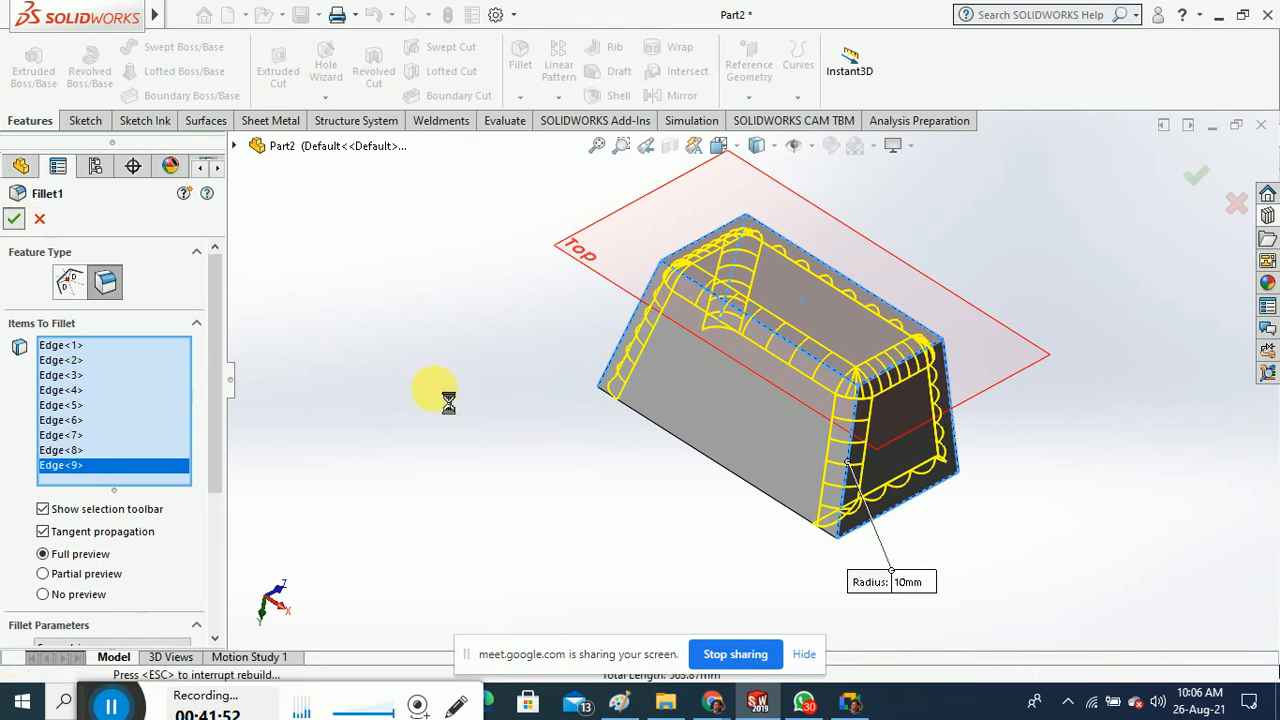
middle_click_drag(529, 486, 530, 200)
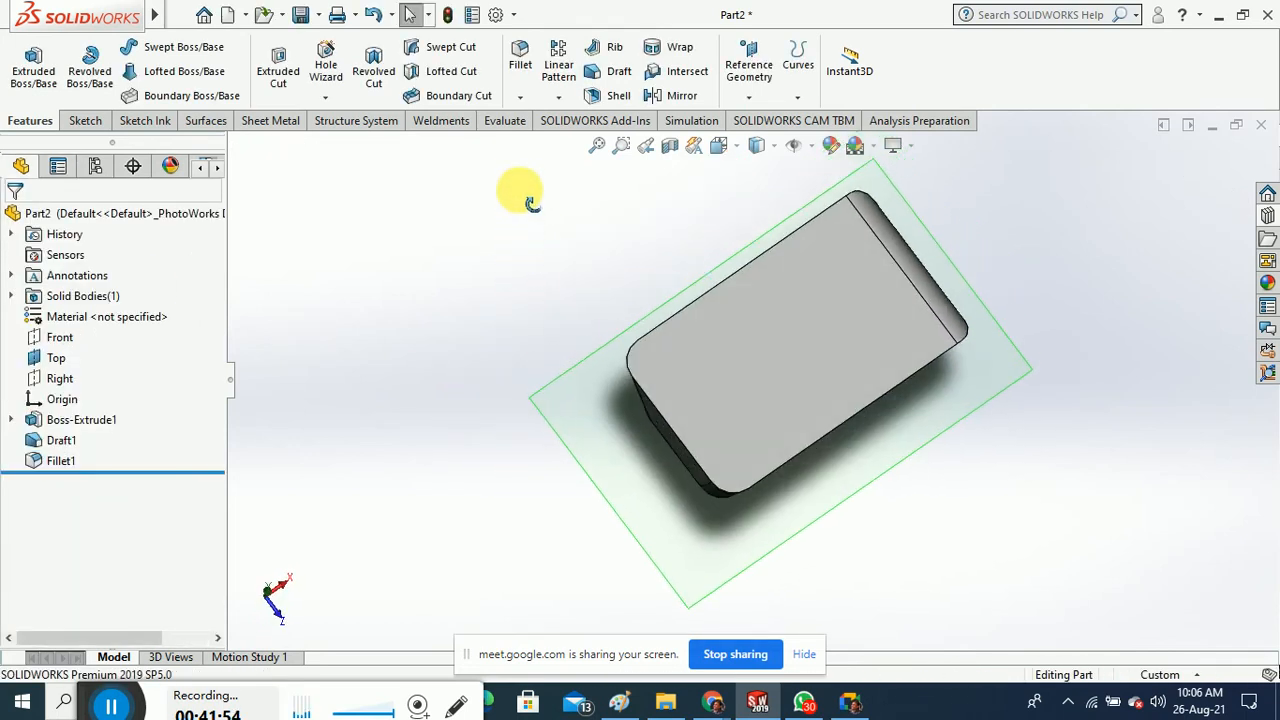
Start a Shell on the top face, then cancel it
left_click(608, 95)
left_click(828, 342)
middle_click_drag(494, 374, 391, 285)
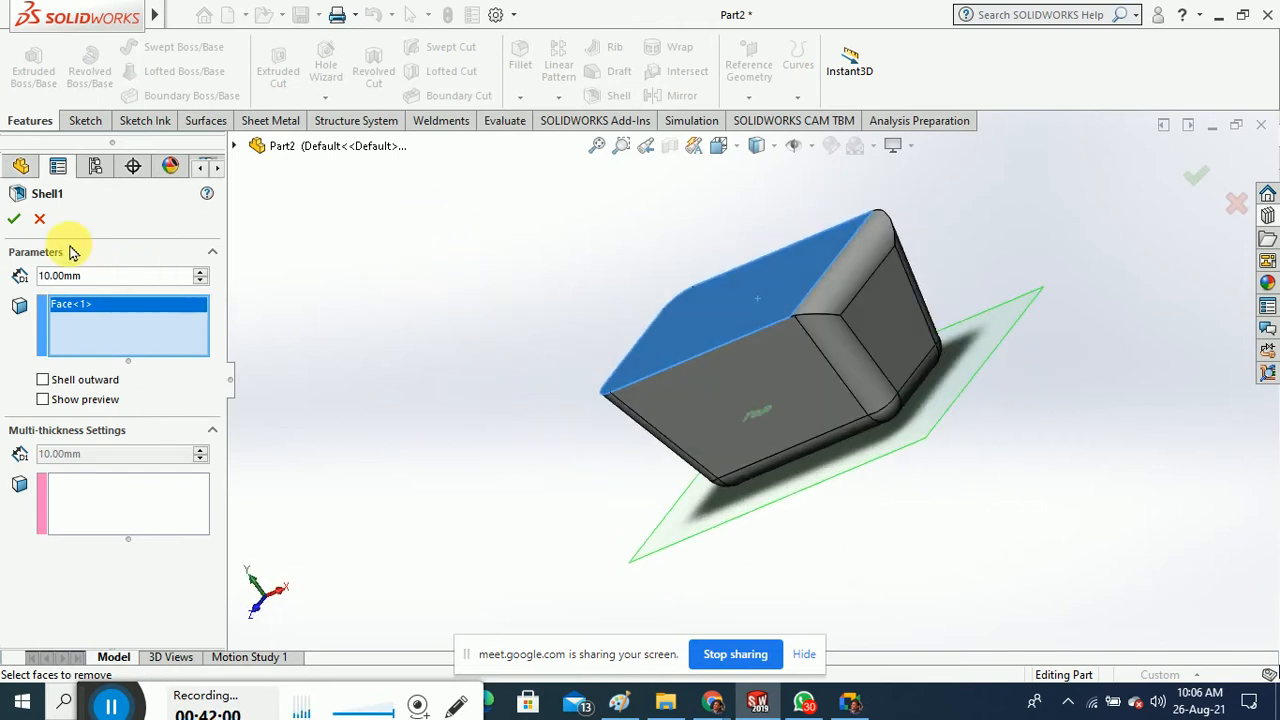
left_click(39, 218)
Edit Fillet1 and deselect the top edge from its edge list
right_click(63, 466)
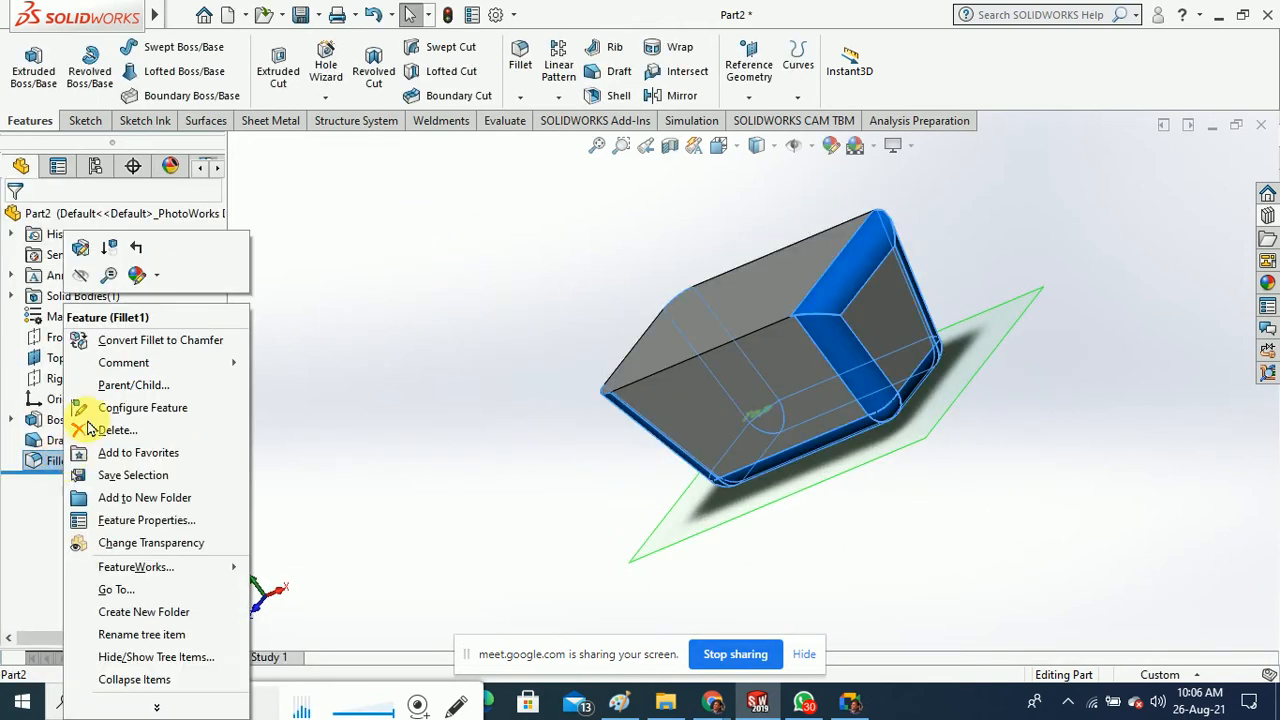
left_click(77, 262)
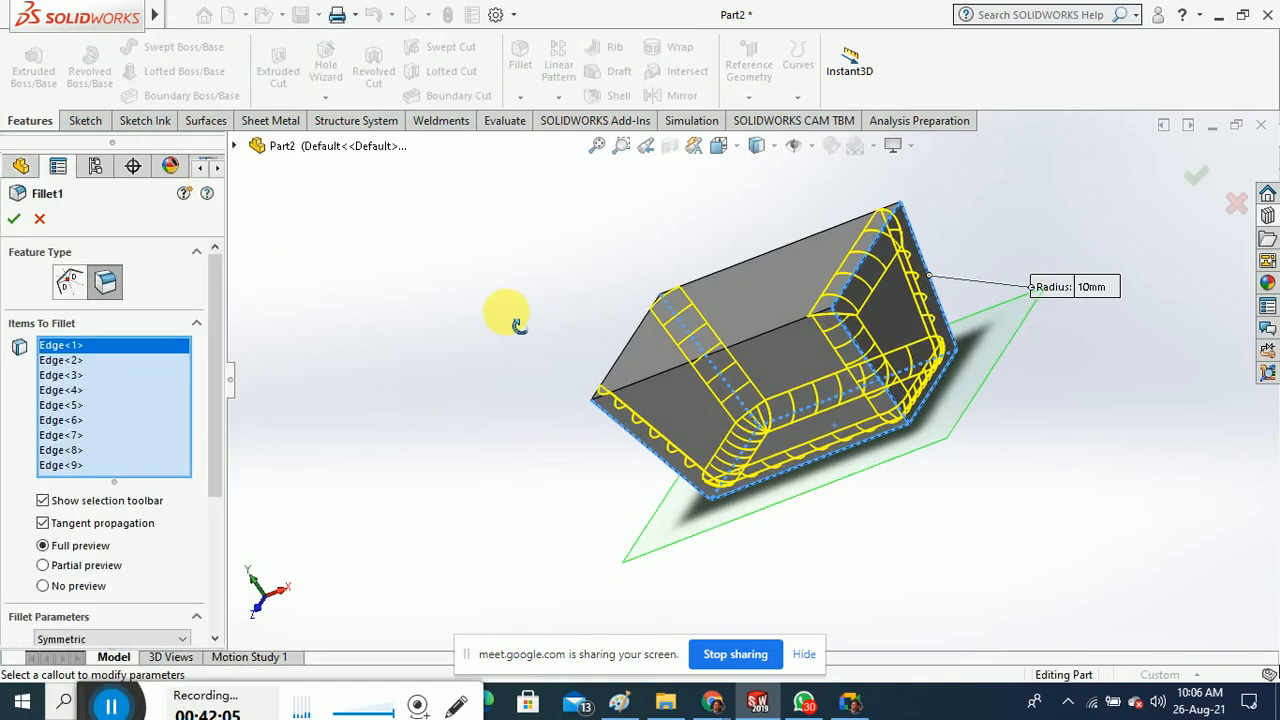
left_click(62, 435)
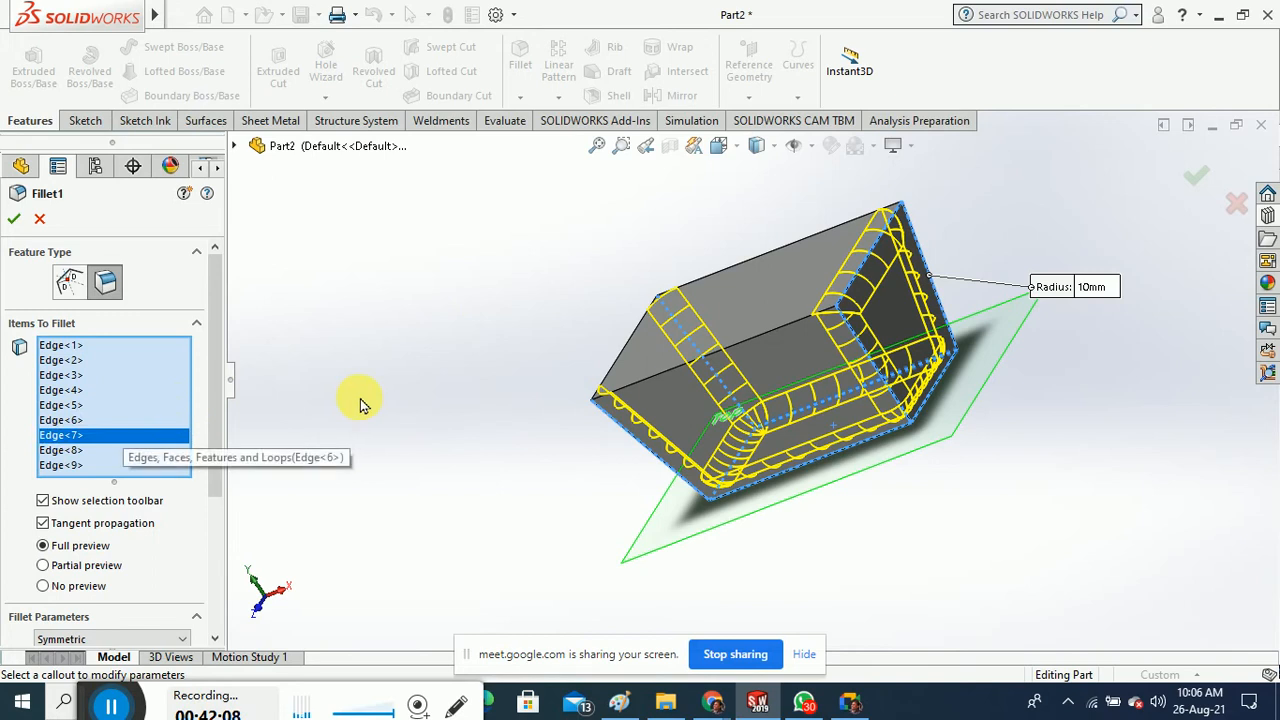
left_click(856, 286)
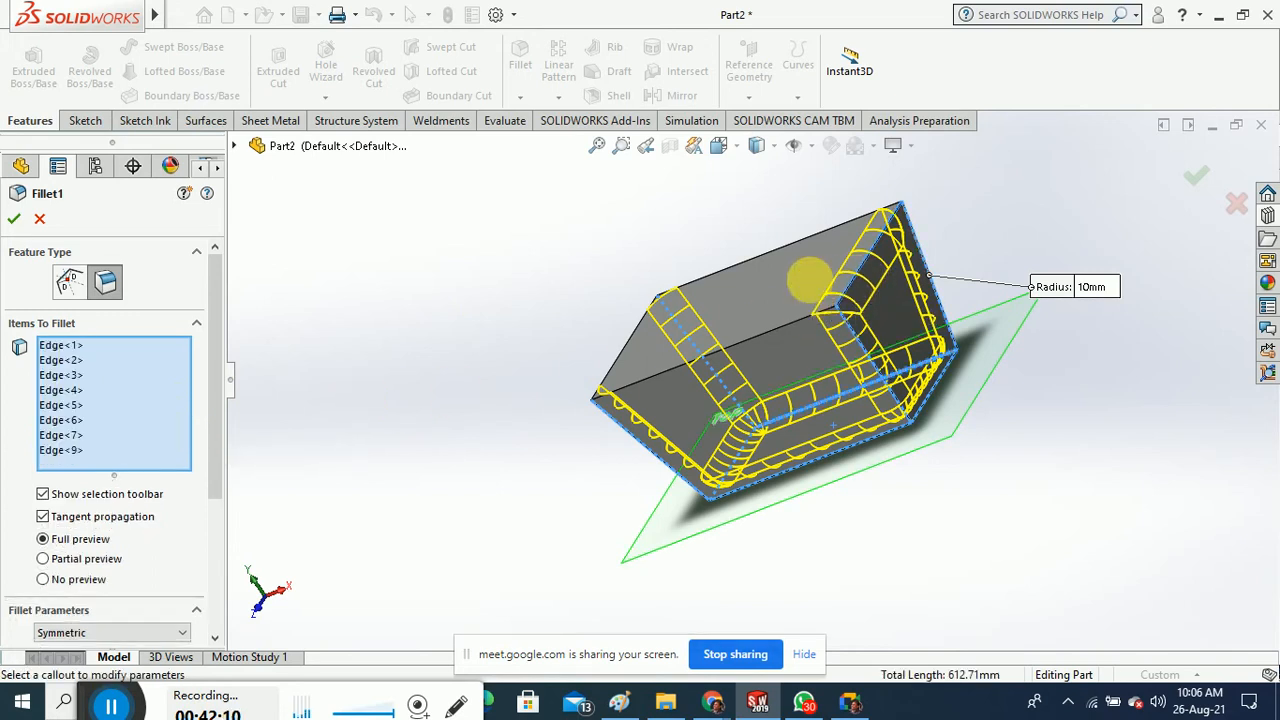
left_click(14, 218)
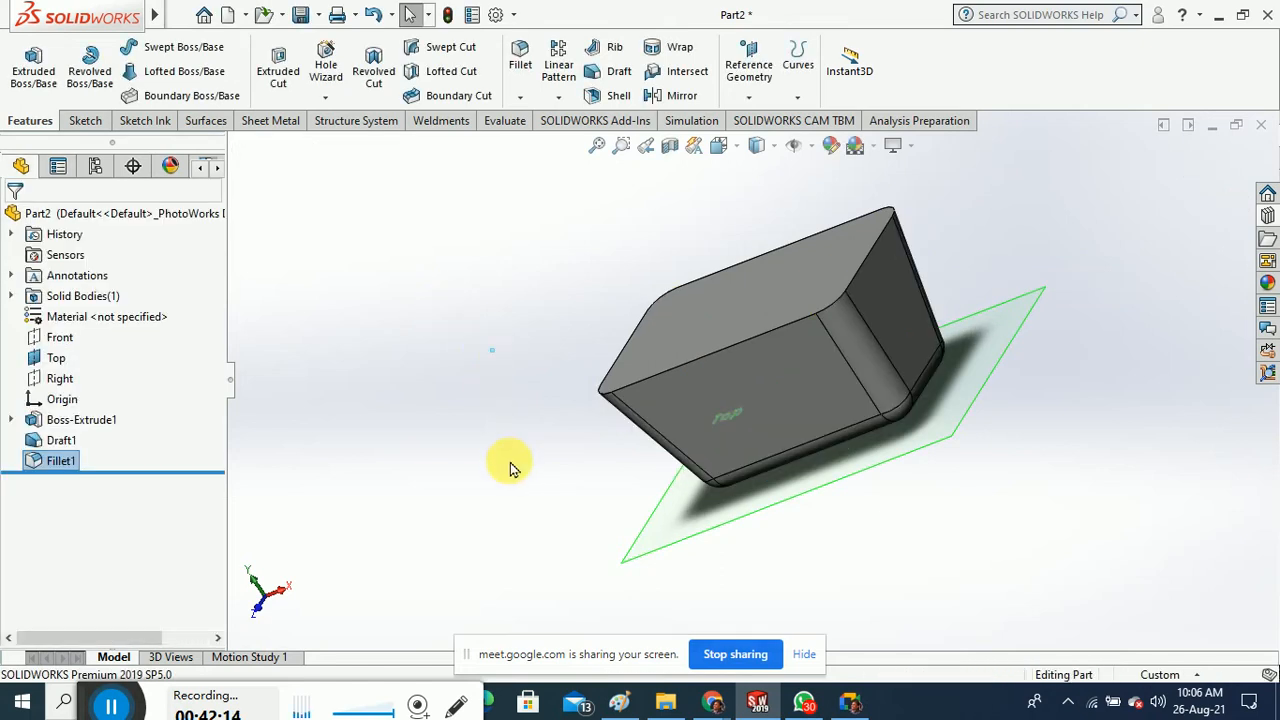
middle_click_drag(509, 466, 663, 409)
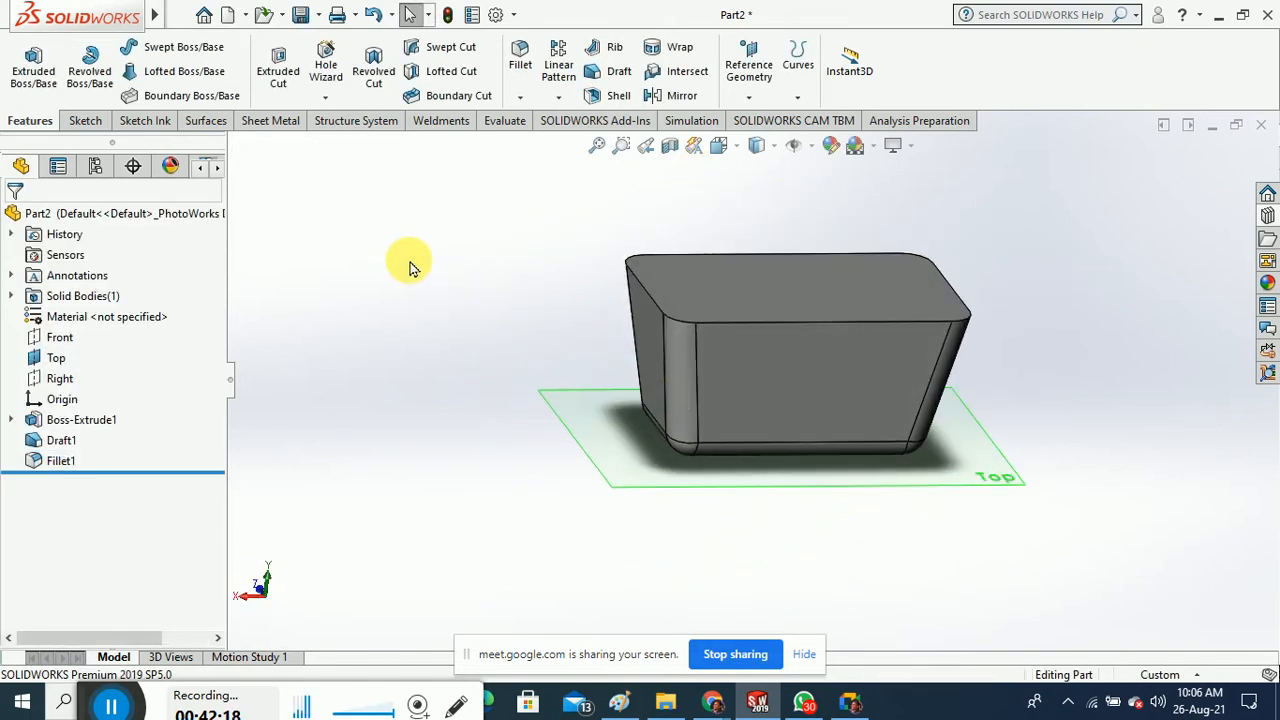
Shell the block 5 mm thick with its top face removed, then inspect the tray
left_click(618, 95)
left_click(767, 272)
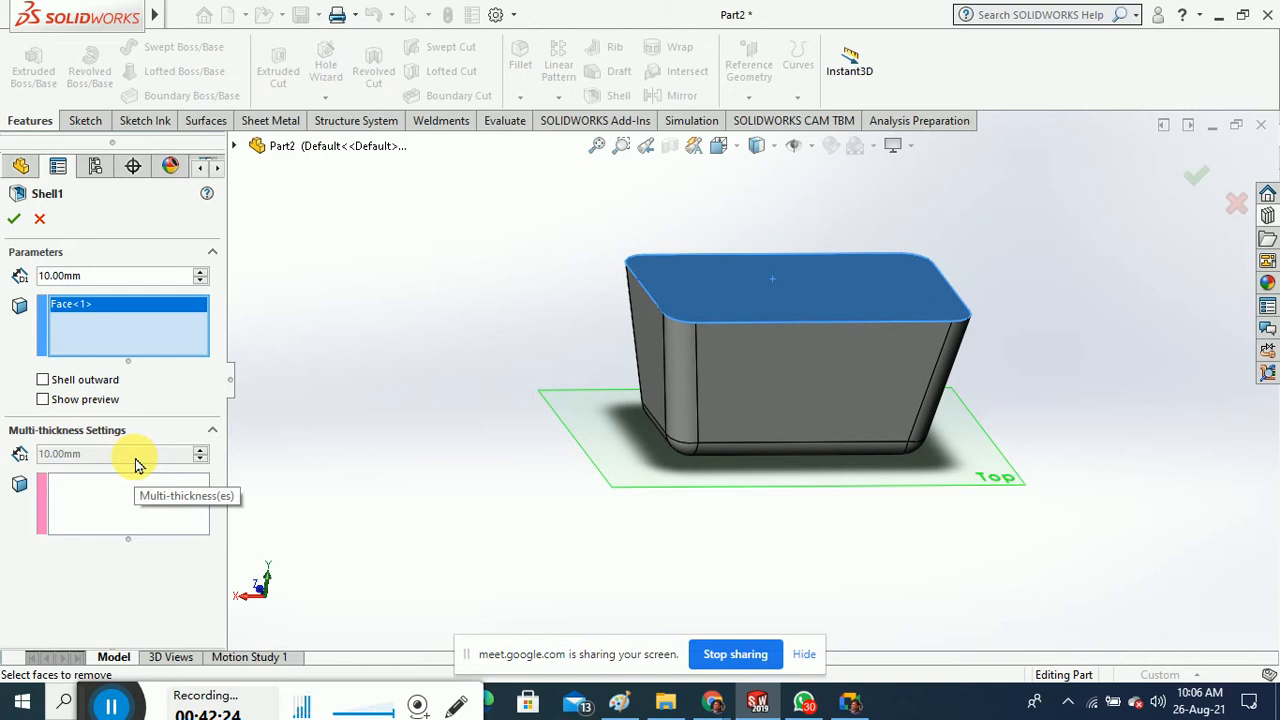
left_click(80, 277)
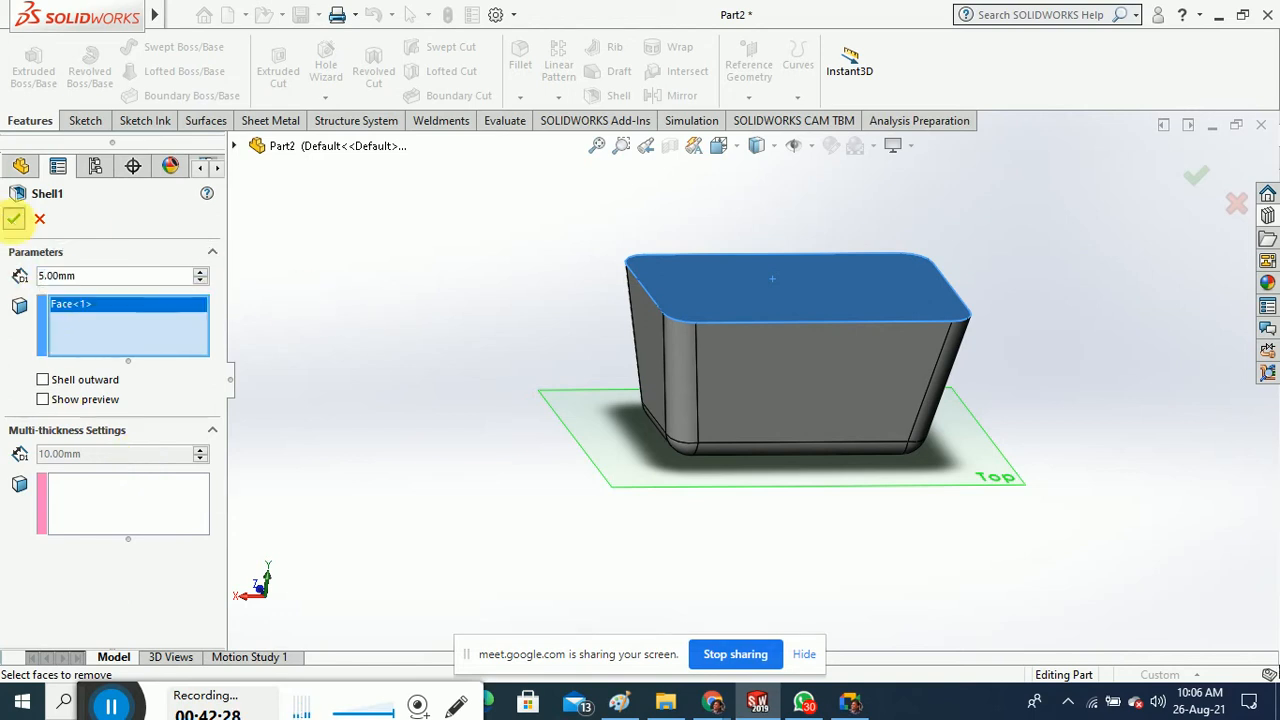
left_click(14, 218)
middle_click_drag(457, 243, 548, 349)
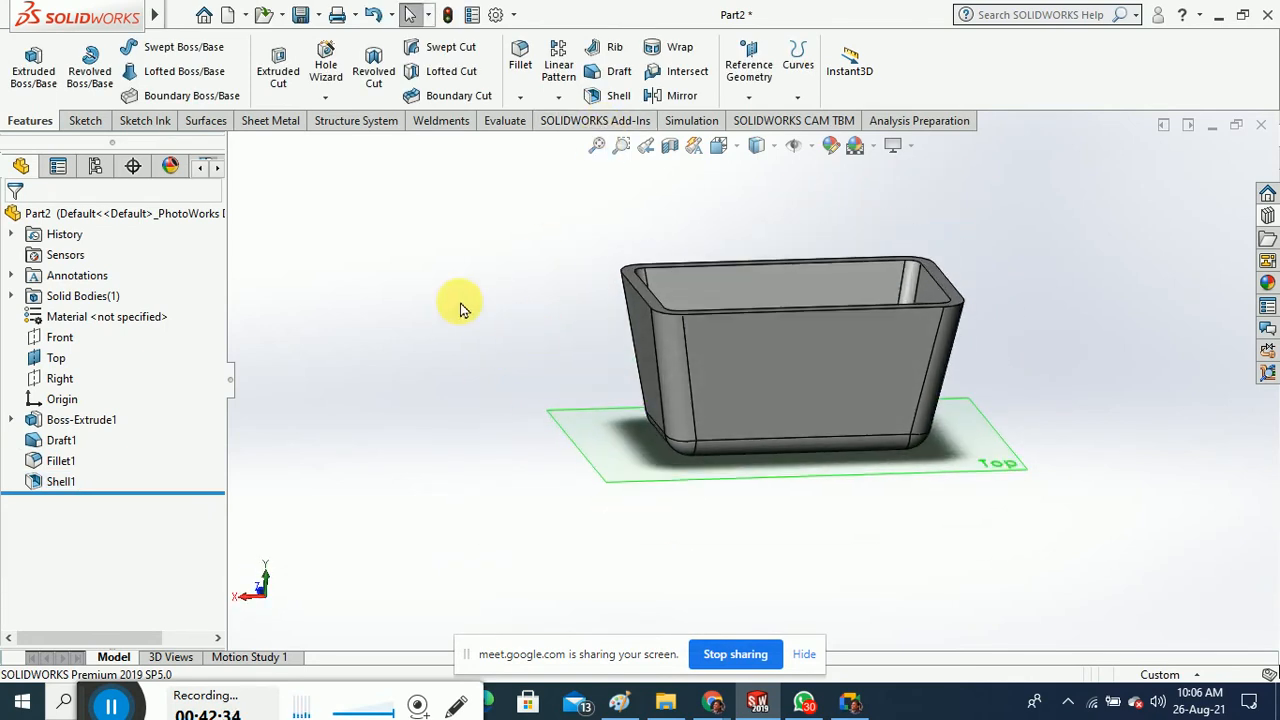
middle_click_drag(460, 308, 520, 352)
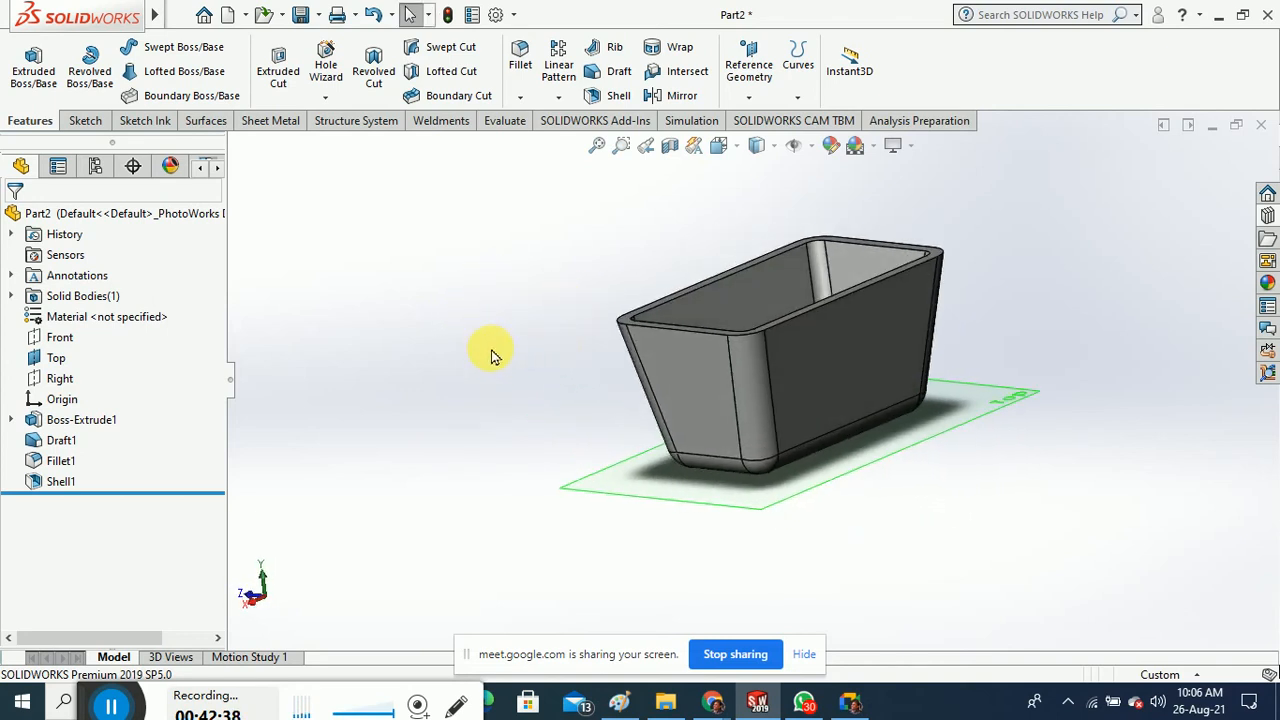
Enable the Mold Tools tab from the CommandManager tab menu and switch to it
middle_click_drag(500, 354, 491, 366)
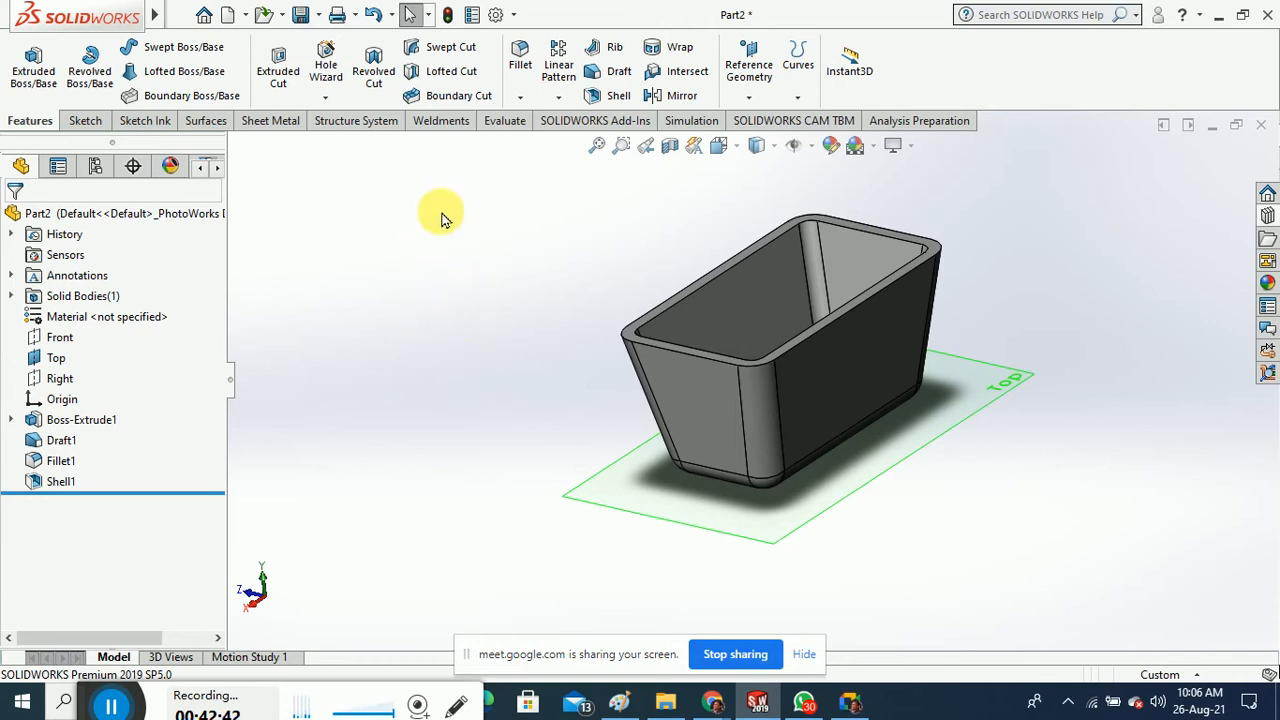
right_click(435, 128)
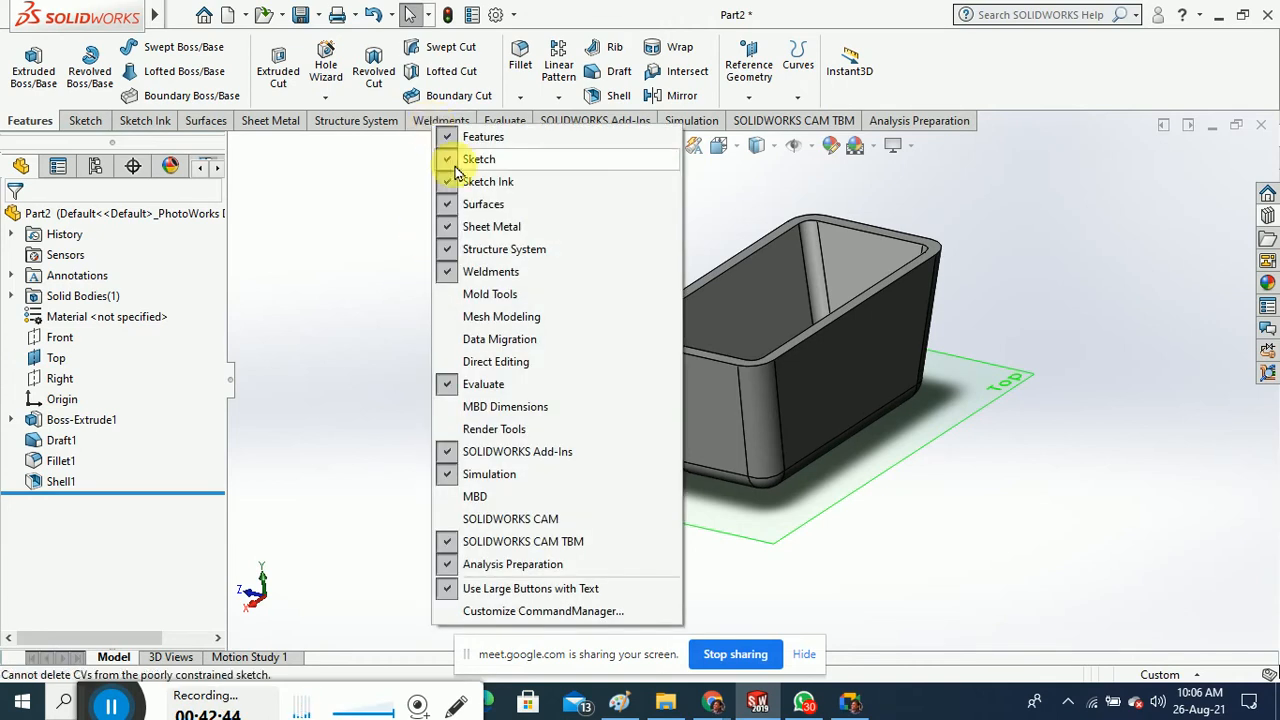
left_click(508, 300)
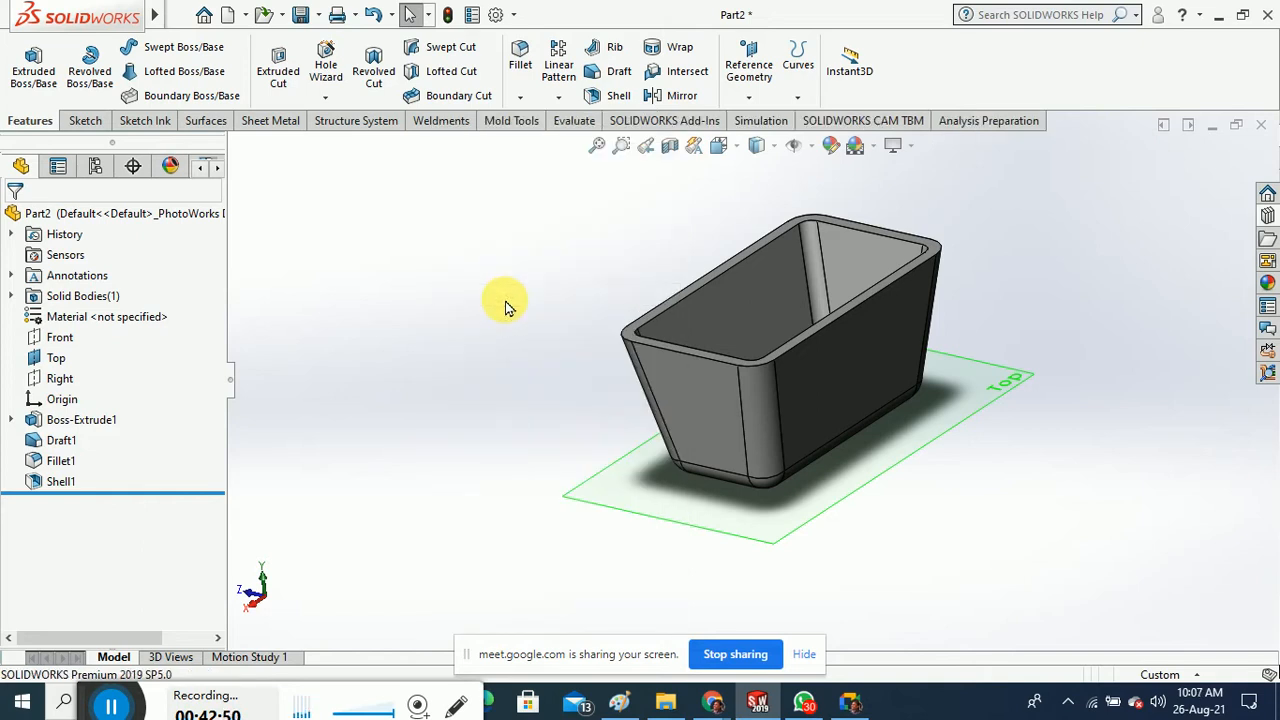
left_click(512, 121)
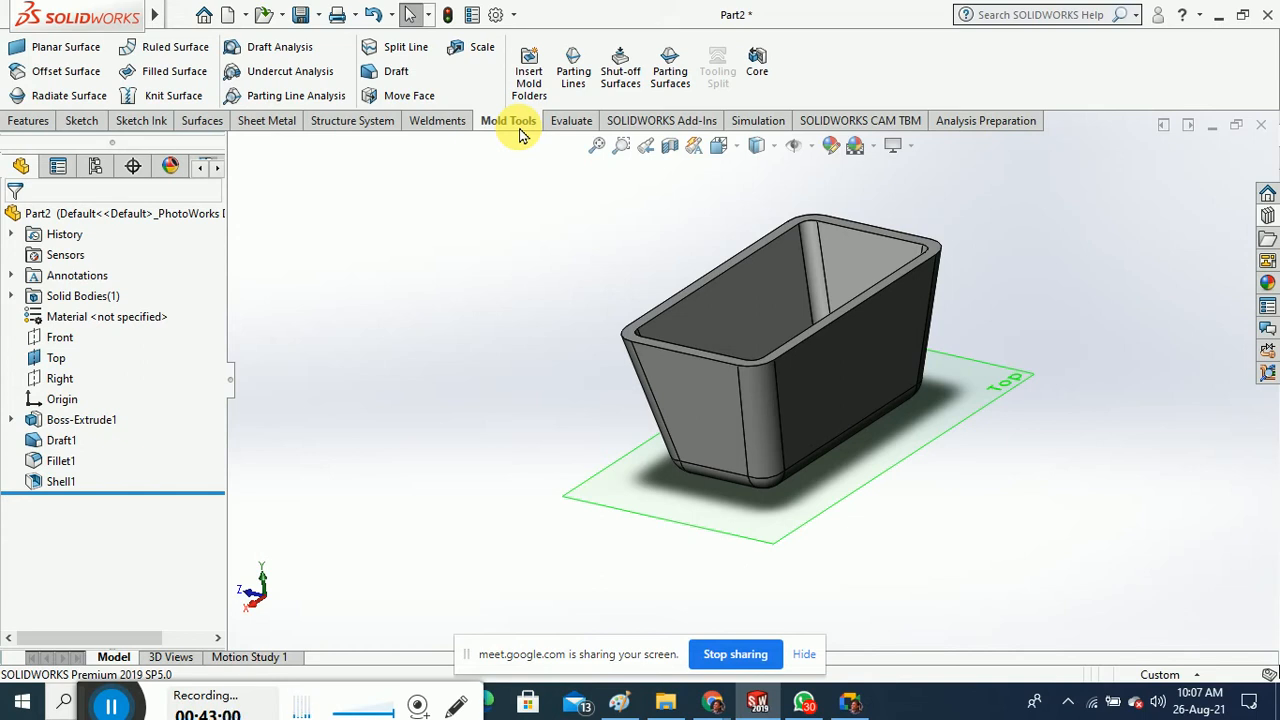
middle_click_drag(514, 266, 530, 318)
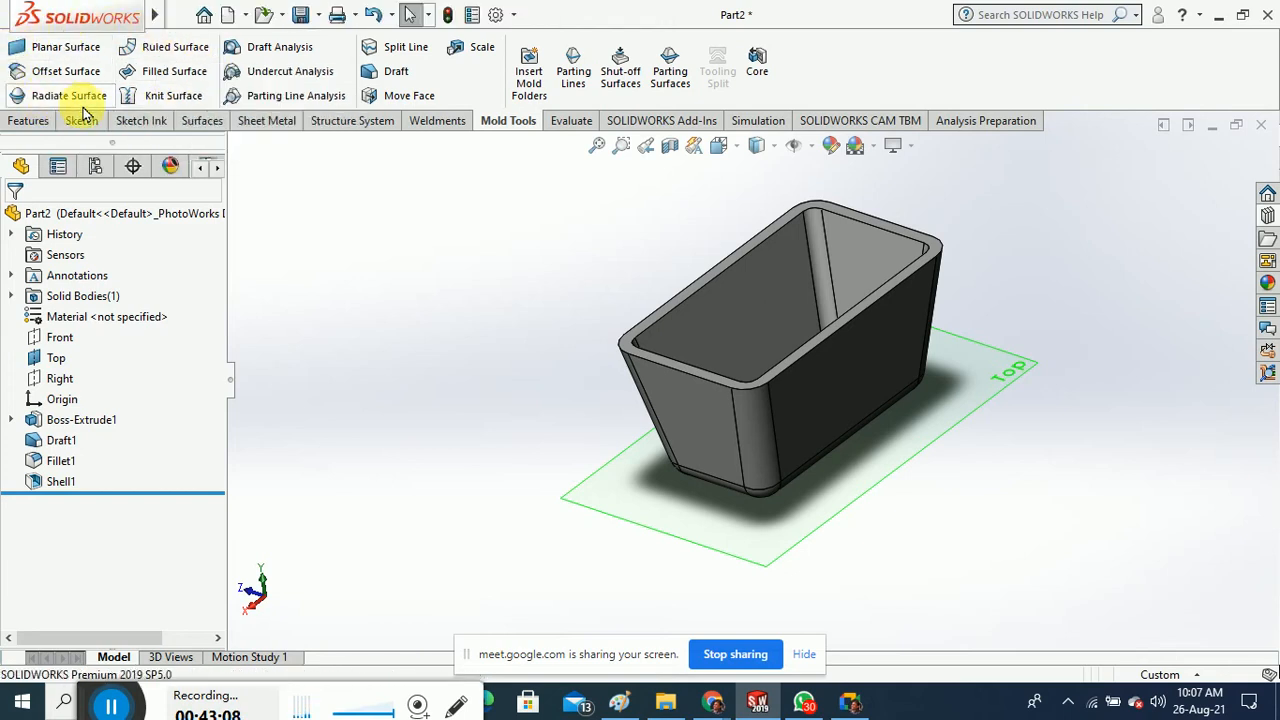
Start a Draft Analysis and pick a tray face as the pull direction
left_click(292, 47)
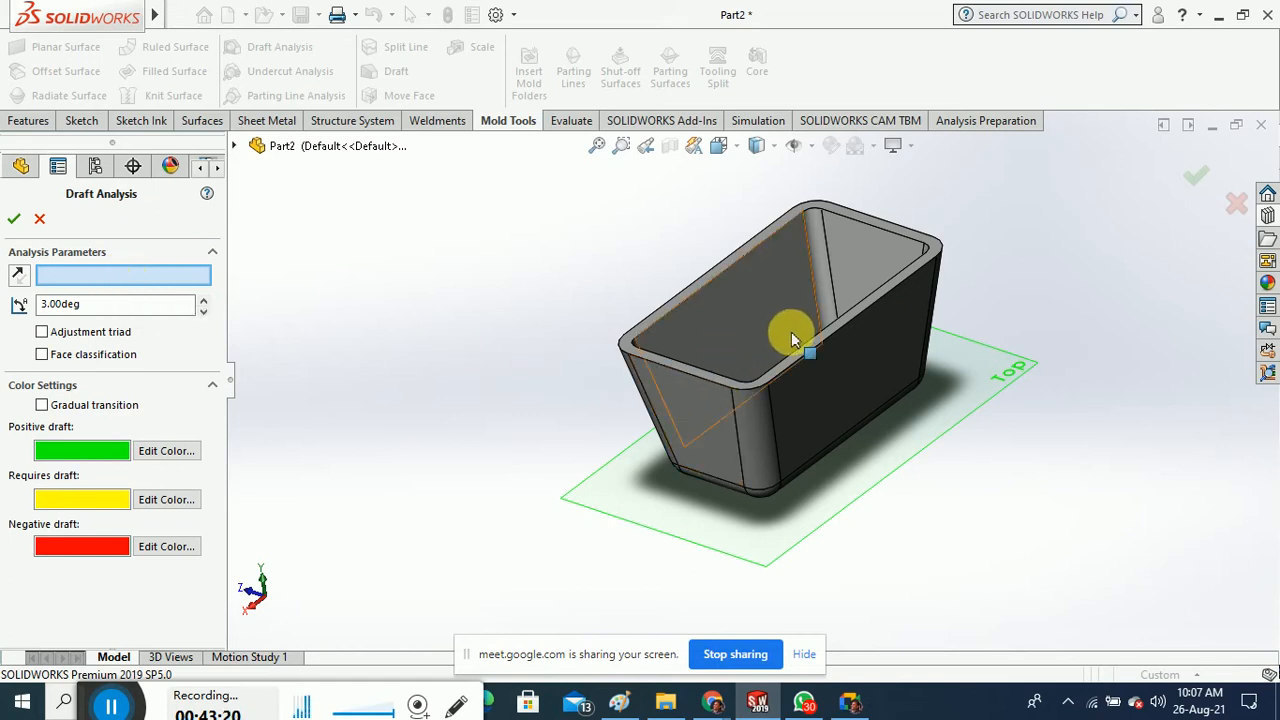
mouse_move(791, 333)
middle_mouse_down()
mouse_move(784, 371)
mouse_move(794, 345)
middle_mouse_up()
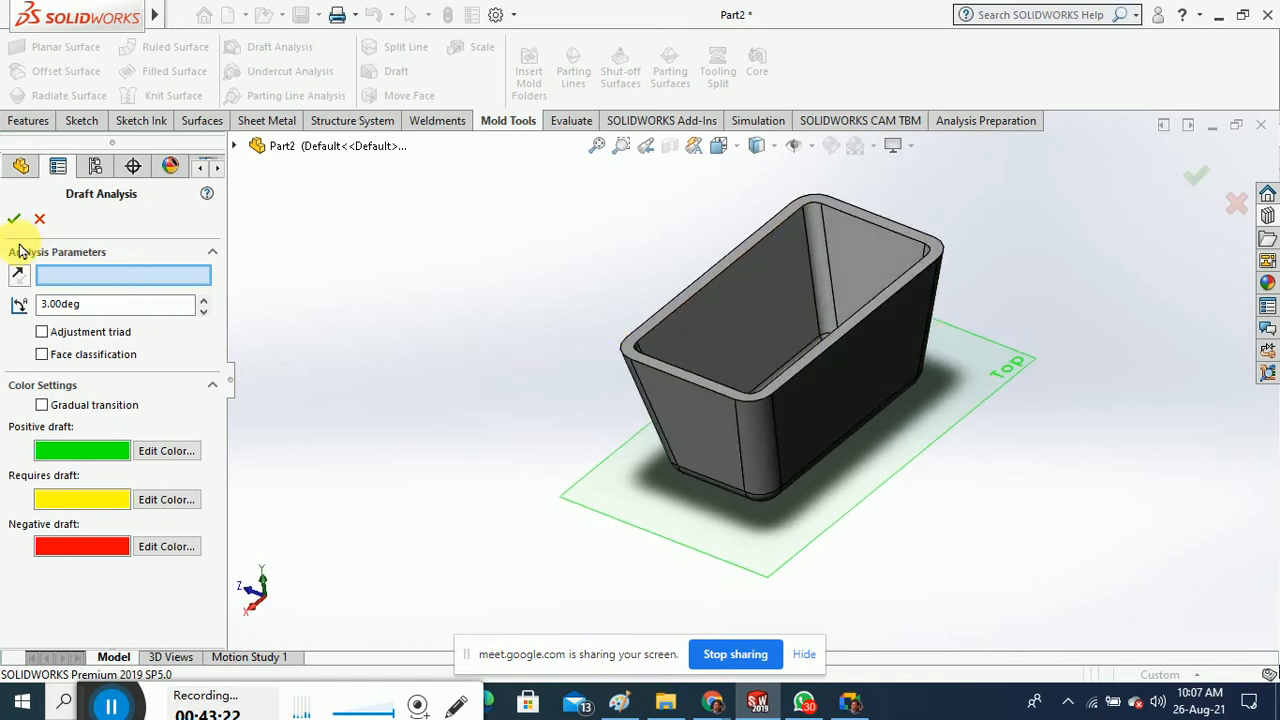
middle_click_drag(848, 491, 841, 455)
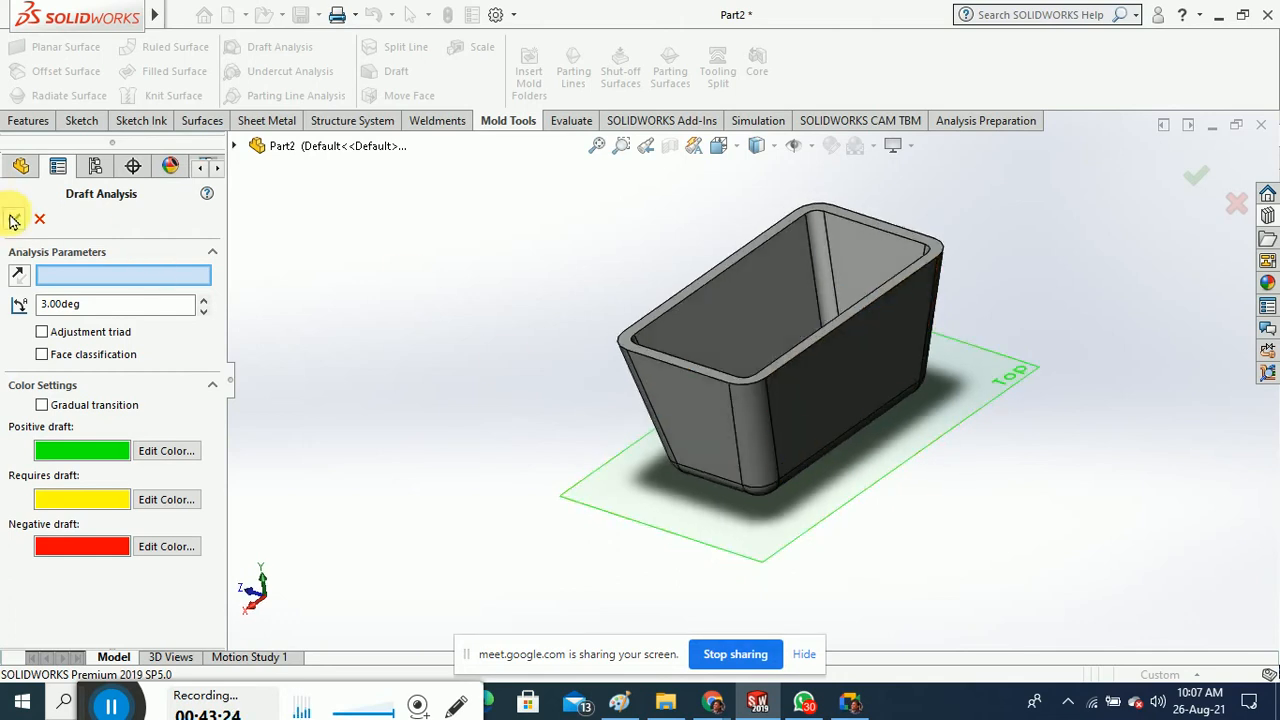
left_click(13, 220)
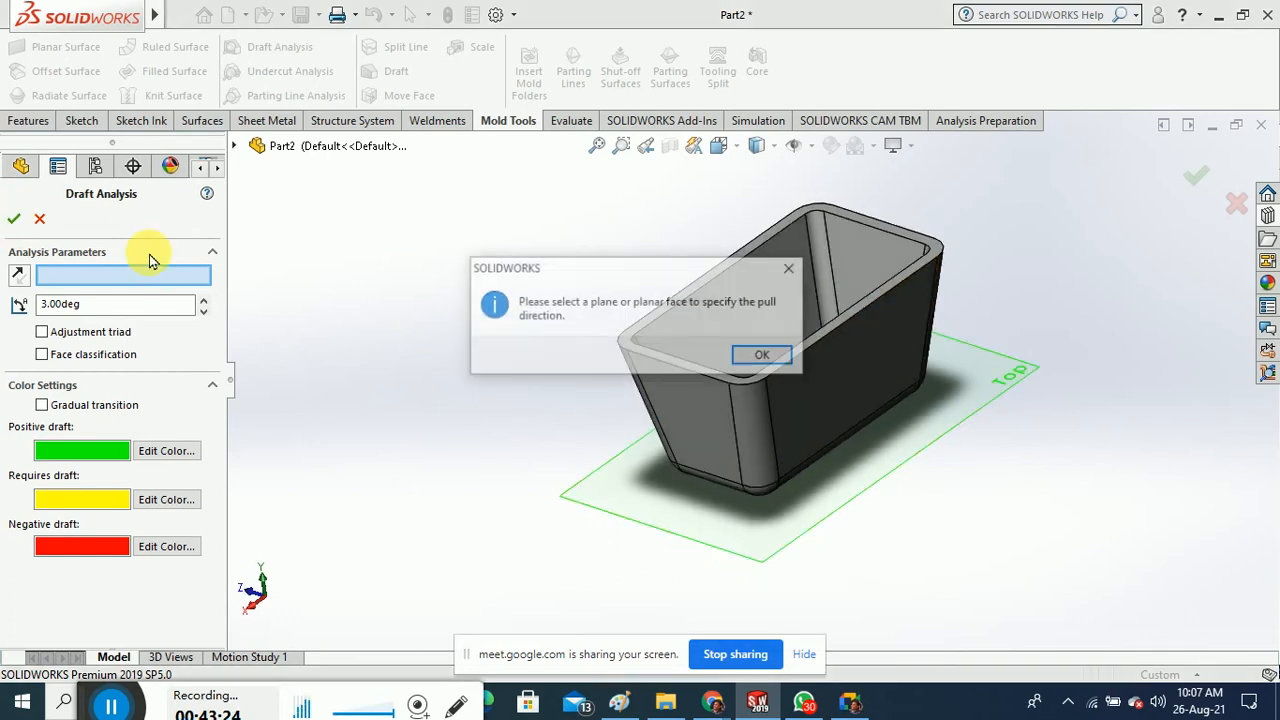
left_click(766, 357)
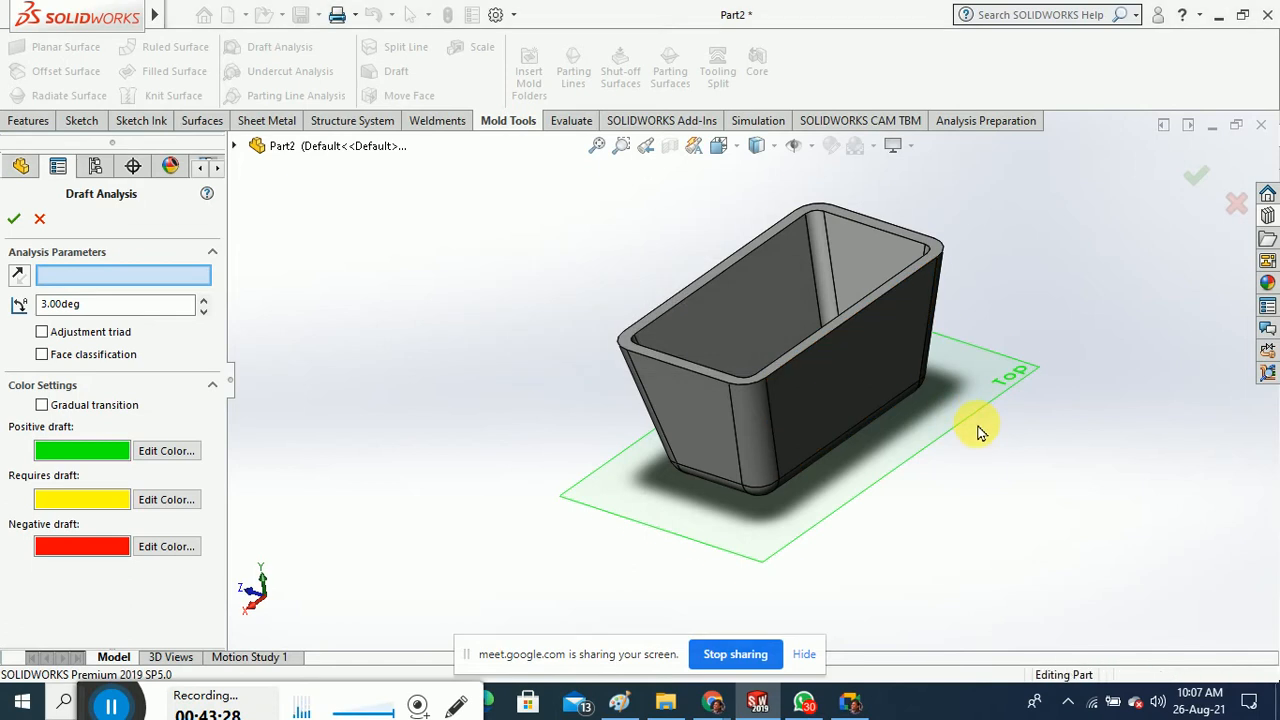
middle_click_drag(980, 432, 986, 443)
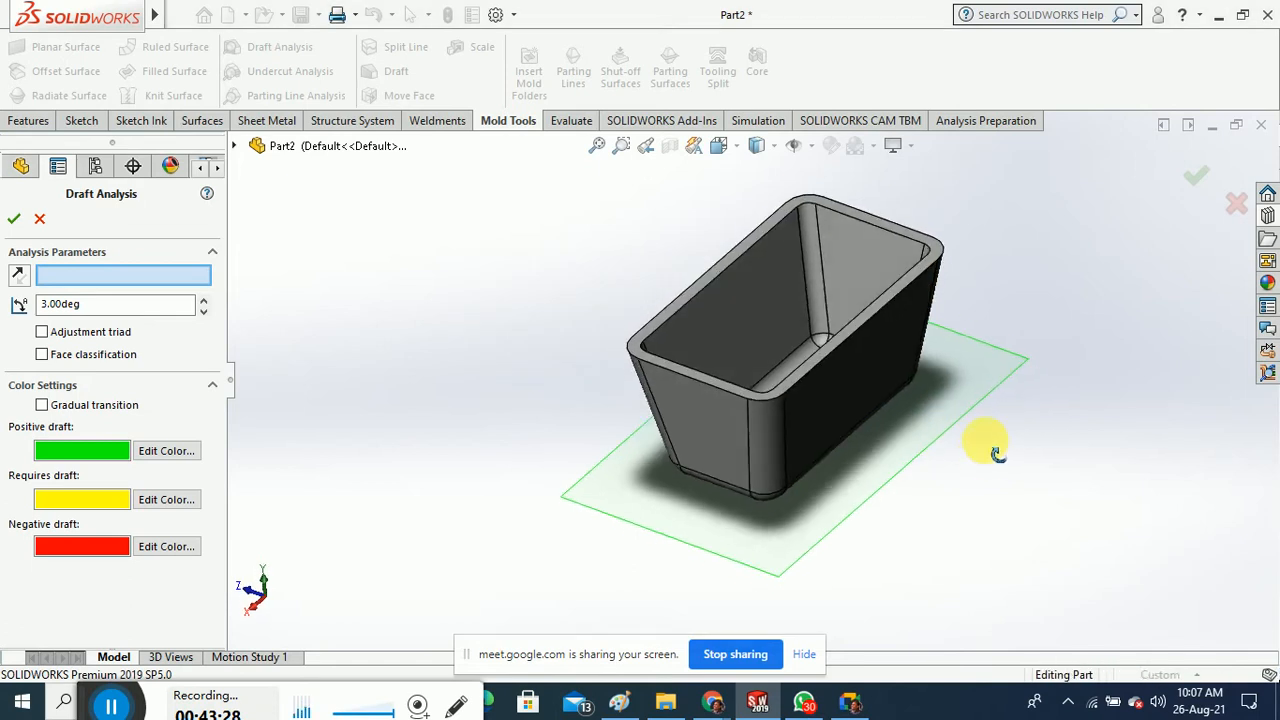
left_click(796, 379)
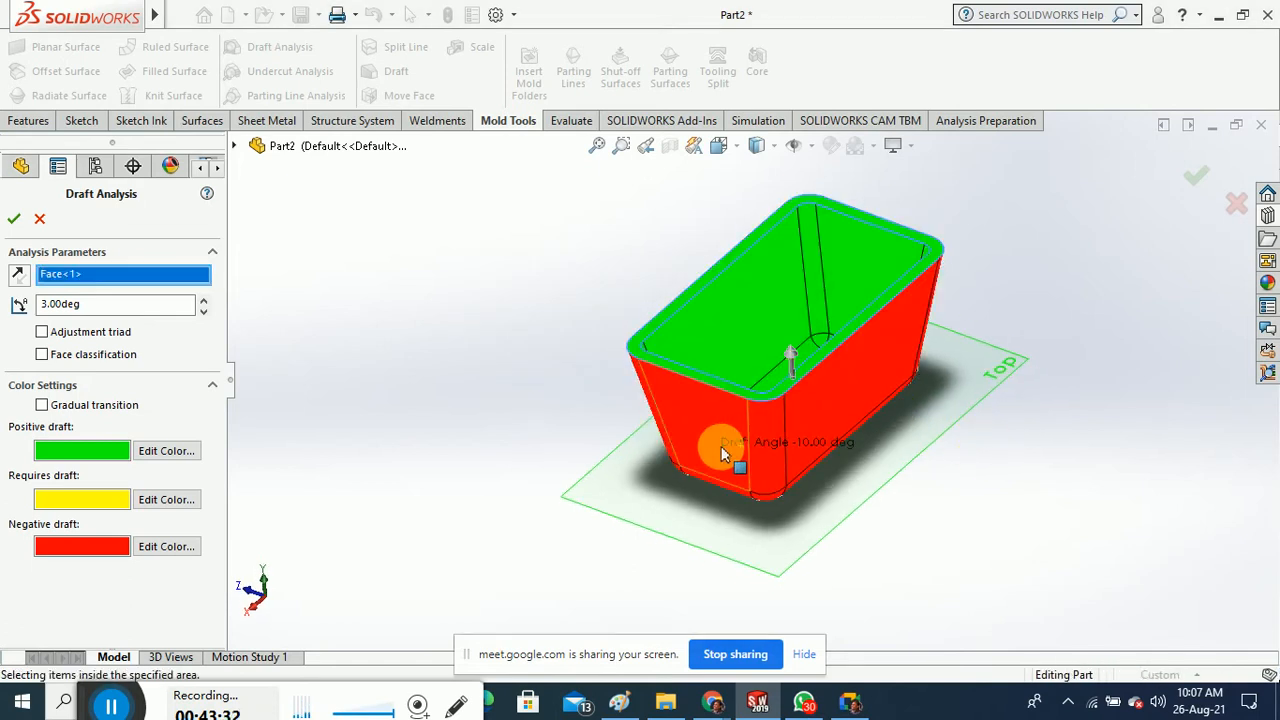
mouse_move(721, 446)
middle_mouse_down()
mouse_move(777, 517)
mouse_move(706, 529)
mouse_move(666, 251)
mouse_move(778, 435)
mouse_move(777, 406)
mouse_move(789, 498)
mouse_move(820, 477)
mouse_move(834, 526)
mouse_move(840, 480)
mouse_move(716, 470)
middle_mouse_up()
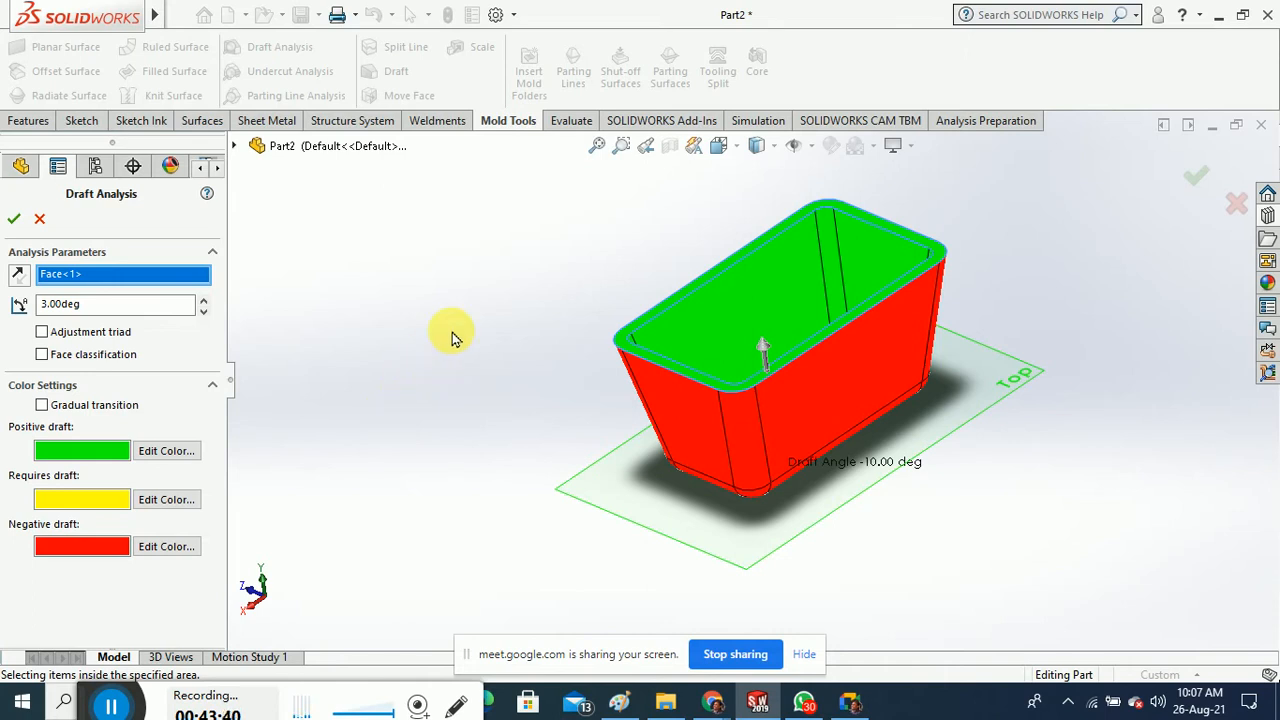
Reverse the pull direction until the outer walls show green, then accept the analysis
mouse_move(486, 346)
middle_mouse_down()
mouse_move(517, 500)
mouse_move(514, 425)
mouse_move(491, 365)
middle_mouse_up()
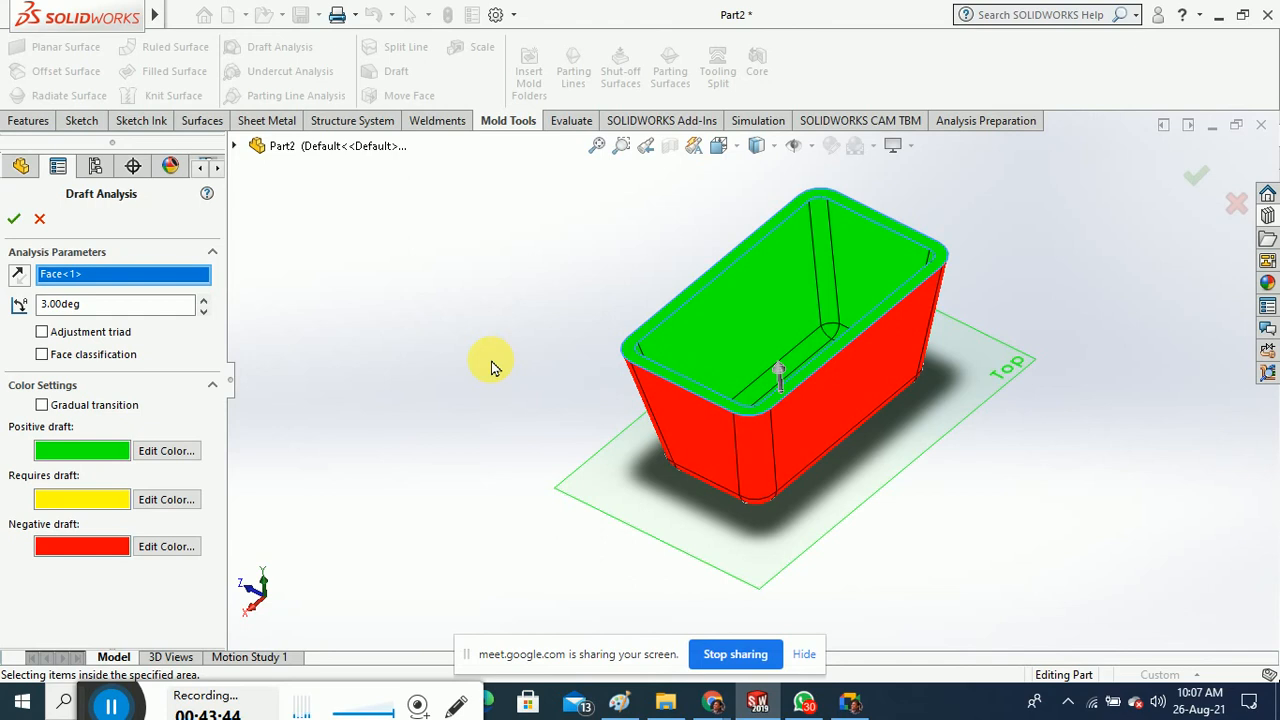
left_click(19, 277)
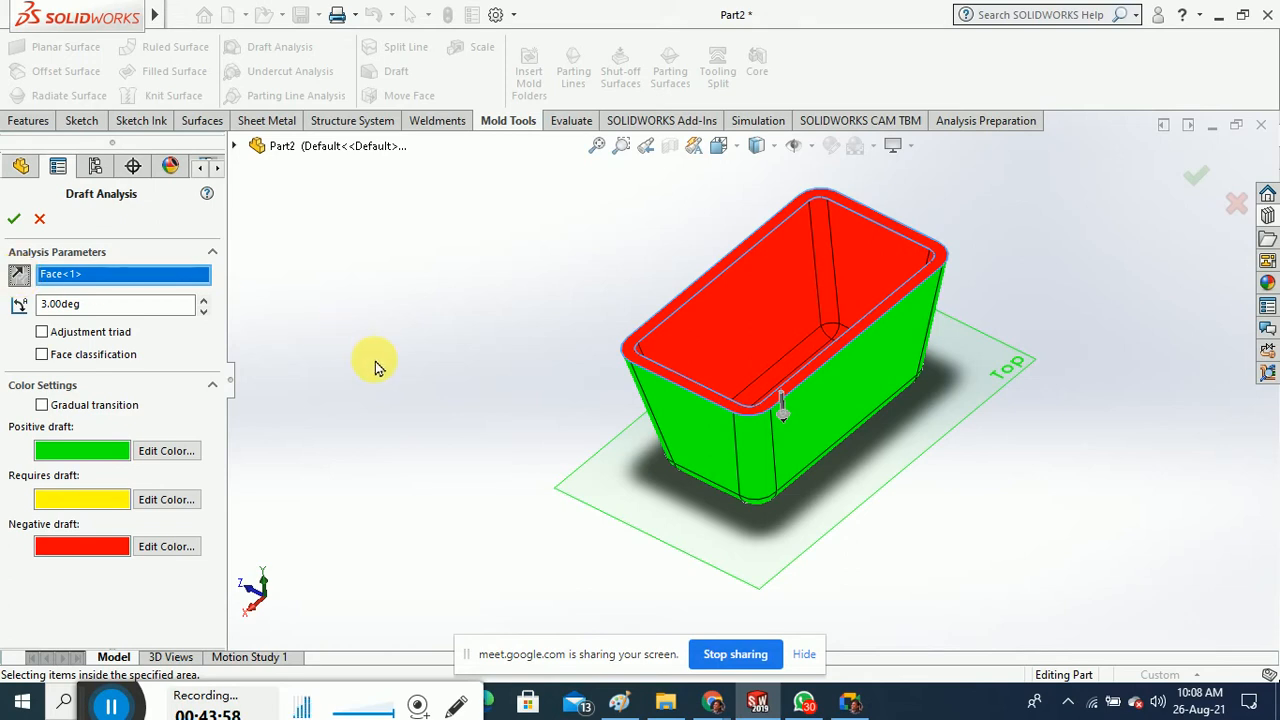
mouse_move(523, 354)
middle_mouse_down()
mouse_move(540, 457)
mouse_move(529, 343)
middle_mouse_up()
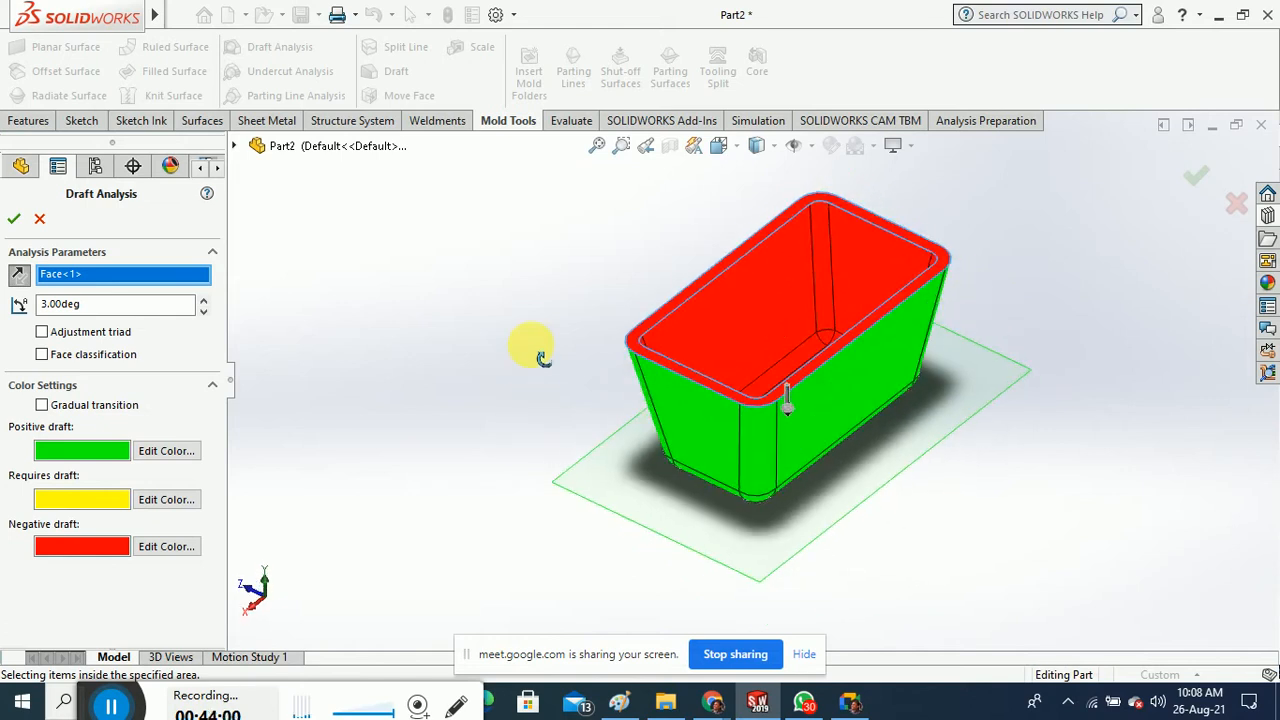
left_click(18, 276)
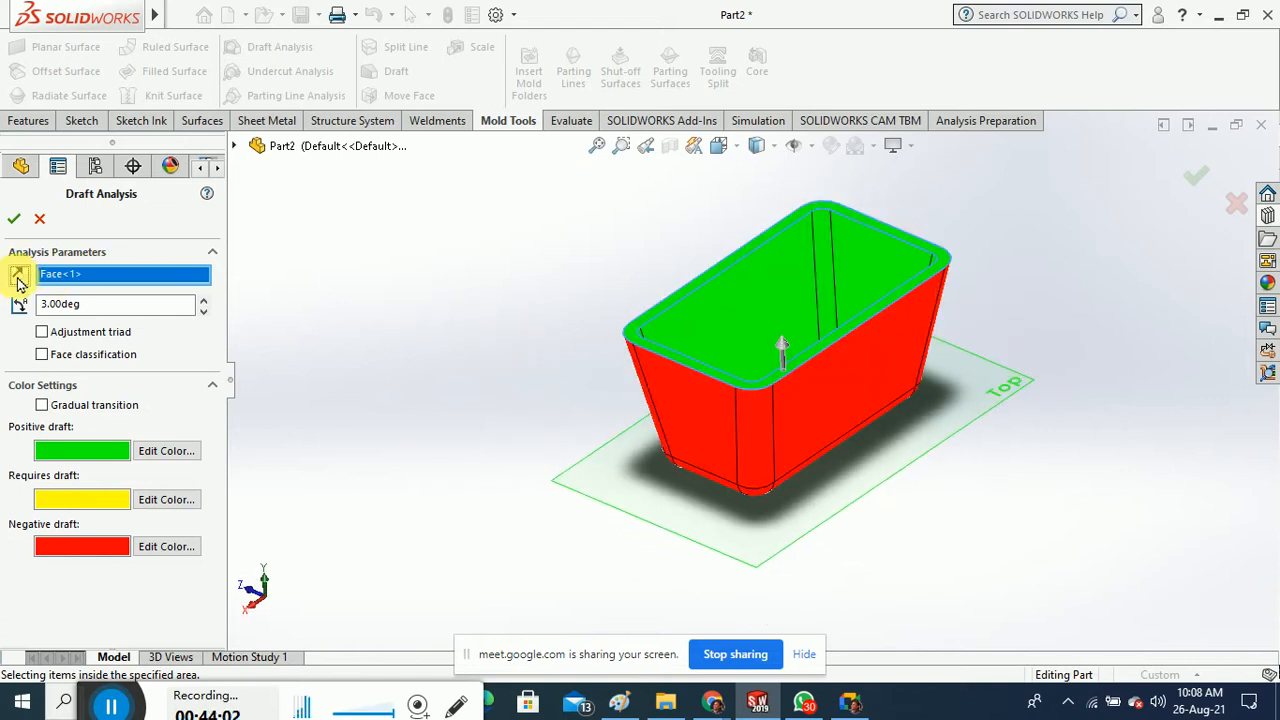
left_click(18, 276)
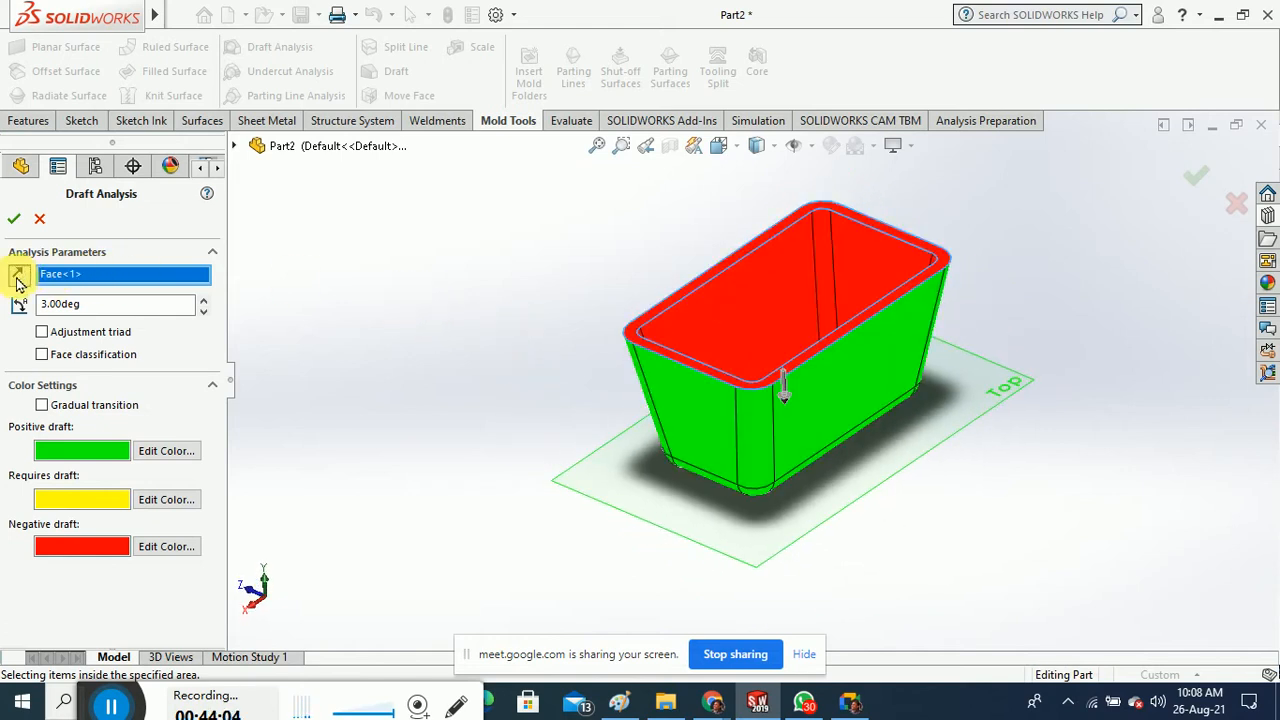
left_click(14, 218)
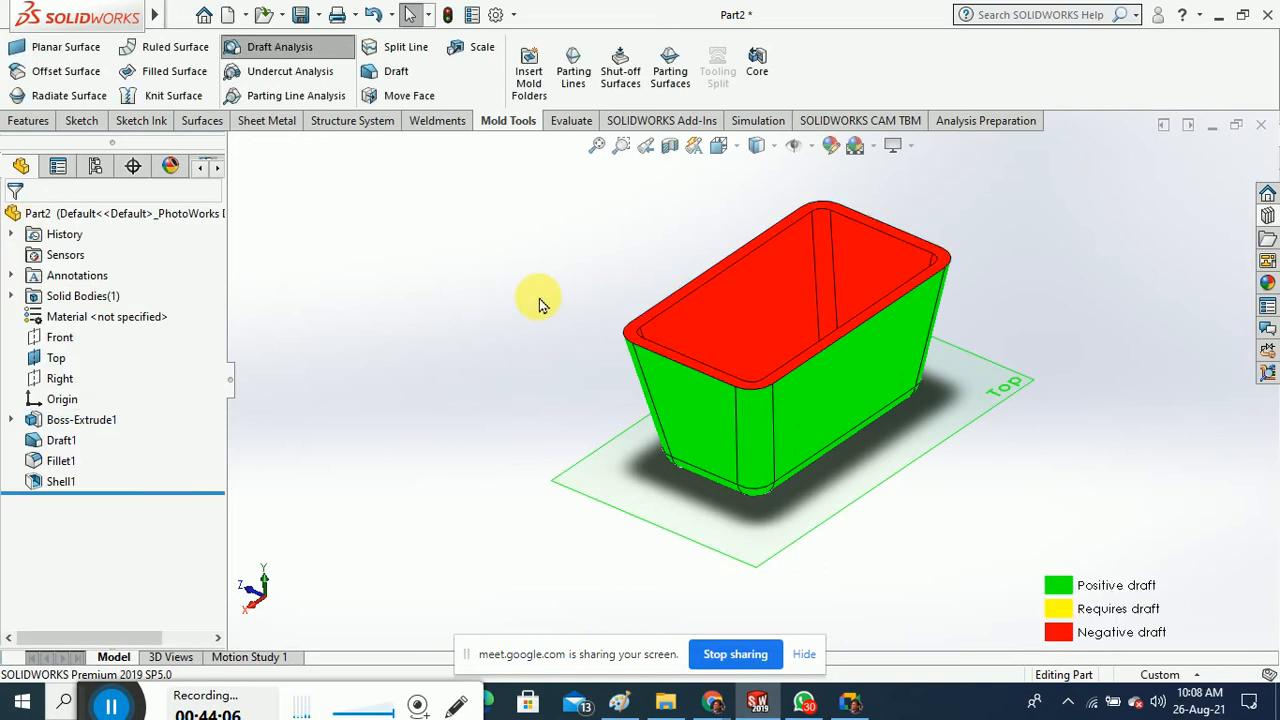
middle_click_drag(575, 242, 520, 314)
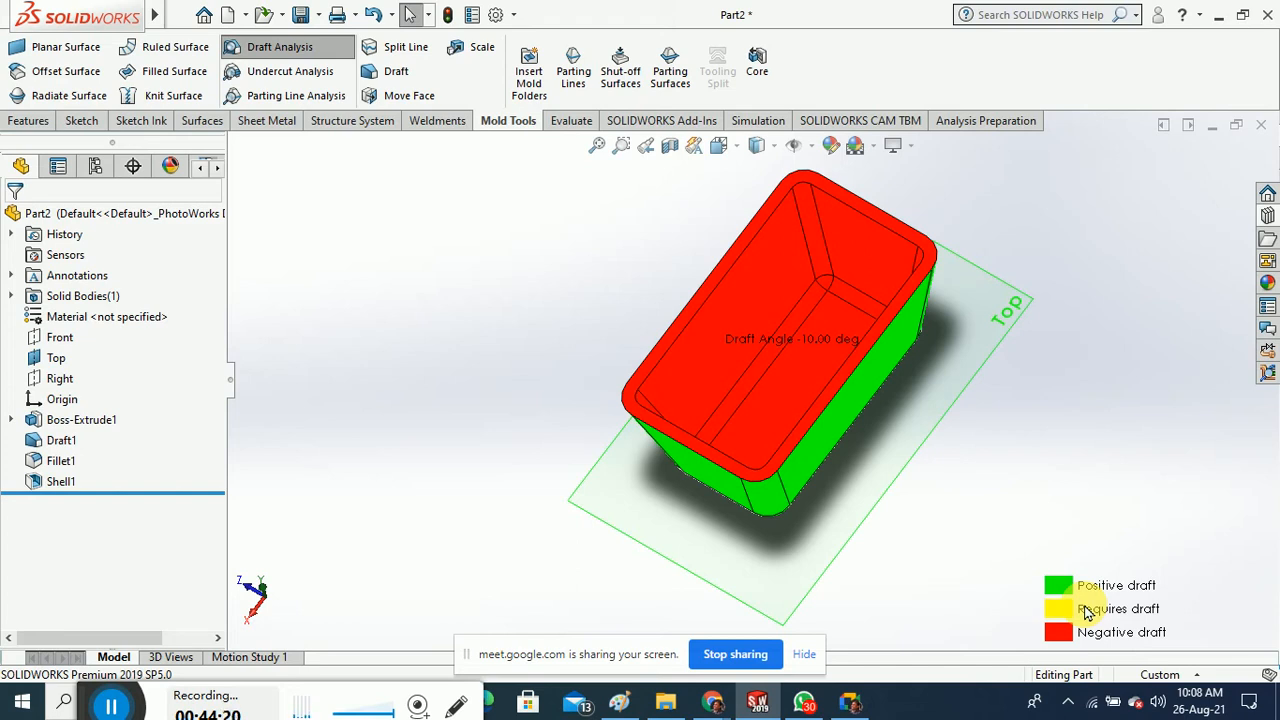
middle_click_drag(903, 366, 966, 371)
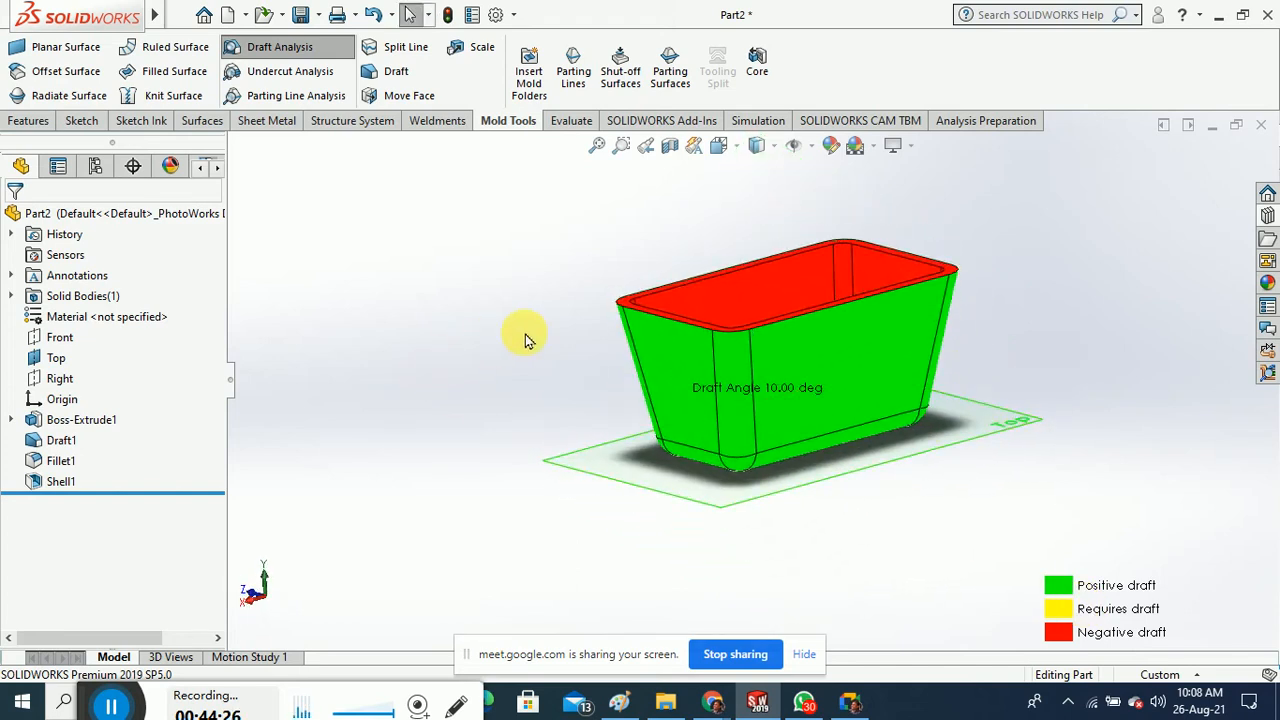
middle_click_drag(523, 337, 548, 382)
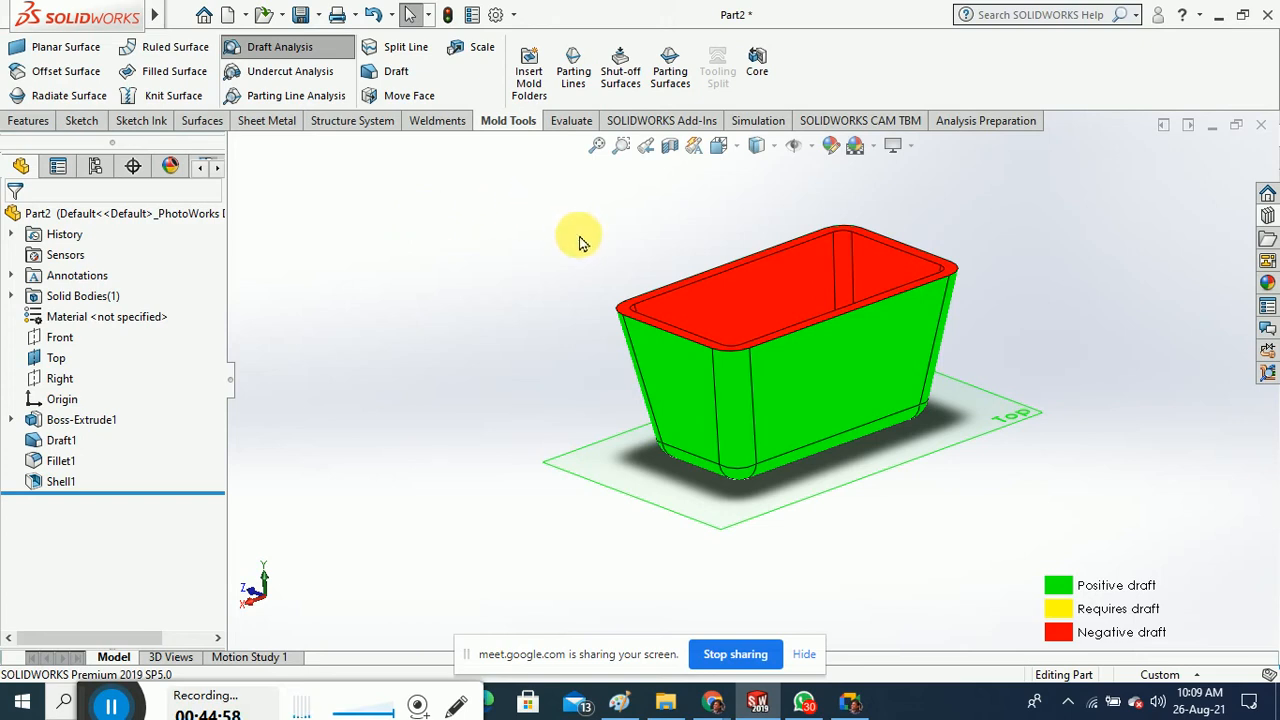
middle_click_drag(580, 234, 588, 283)
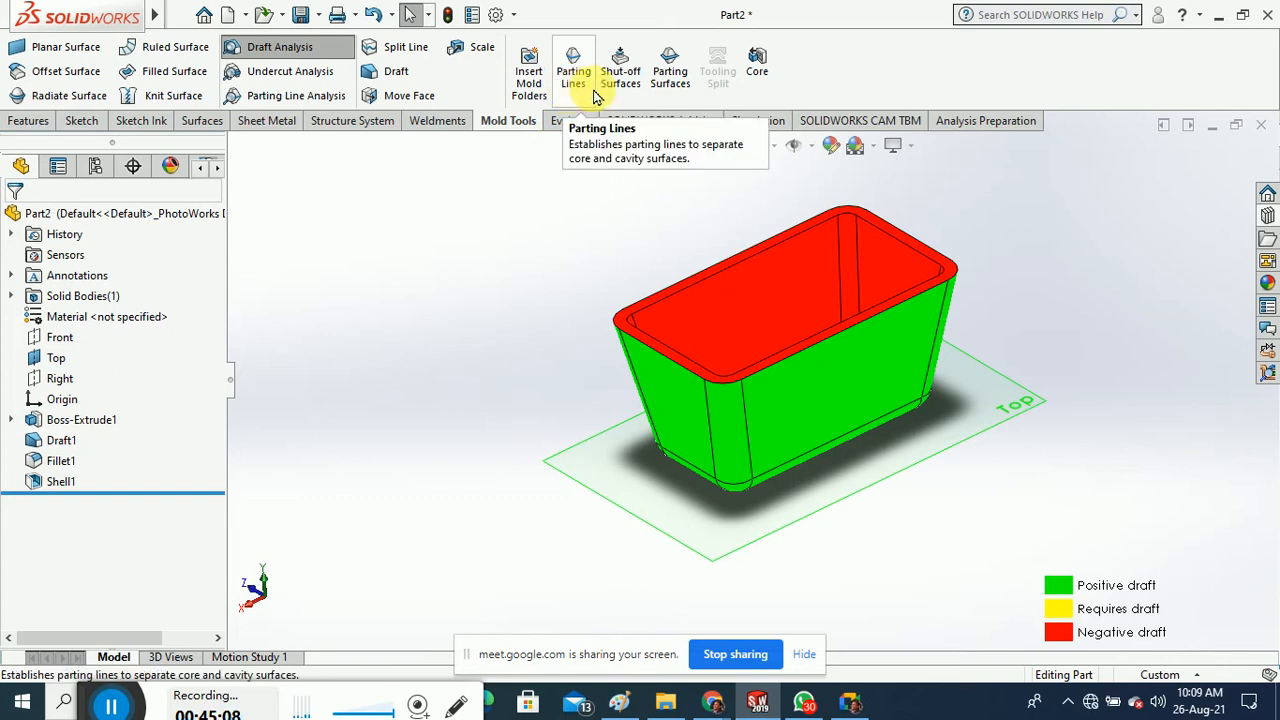
Cancel the new parting surface and bring the Paint mould drawing to the front
left_click(680, 95)
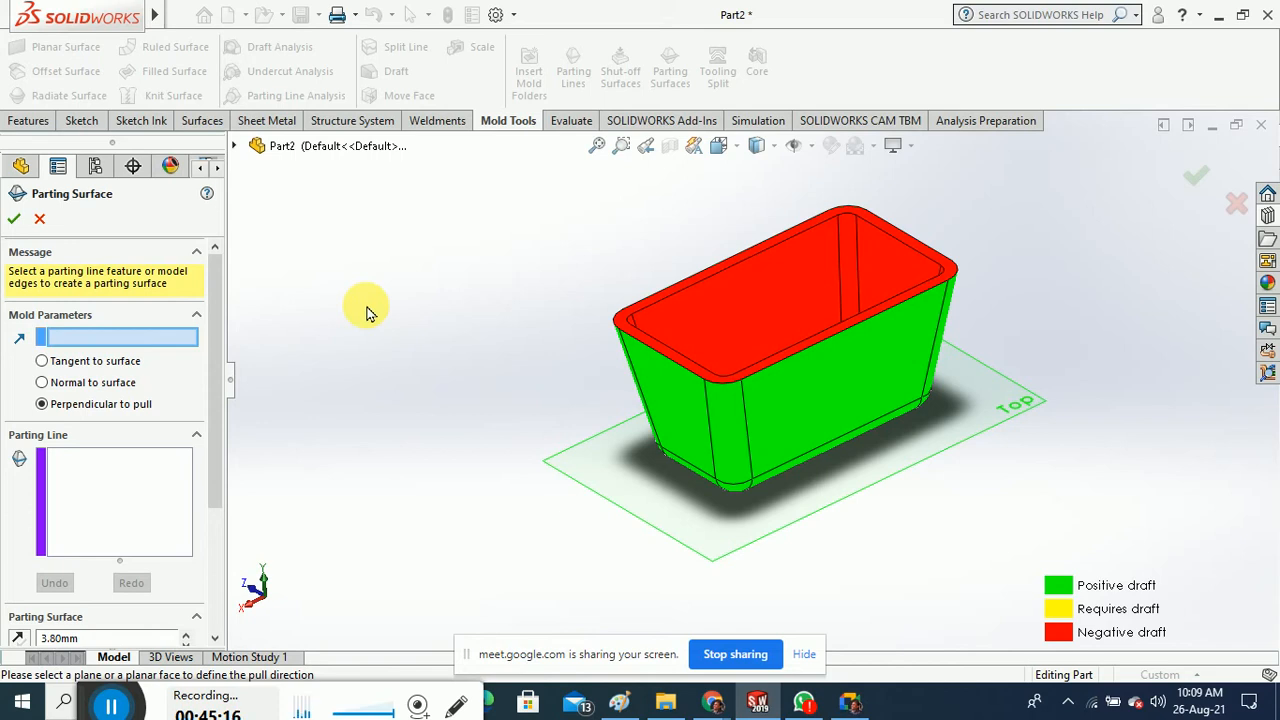
left_click(40, 218)
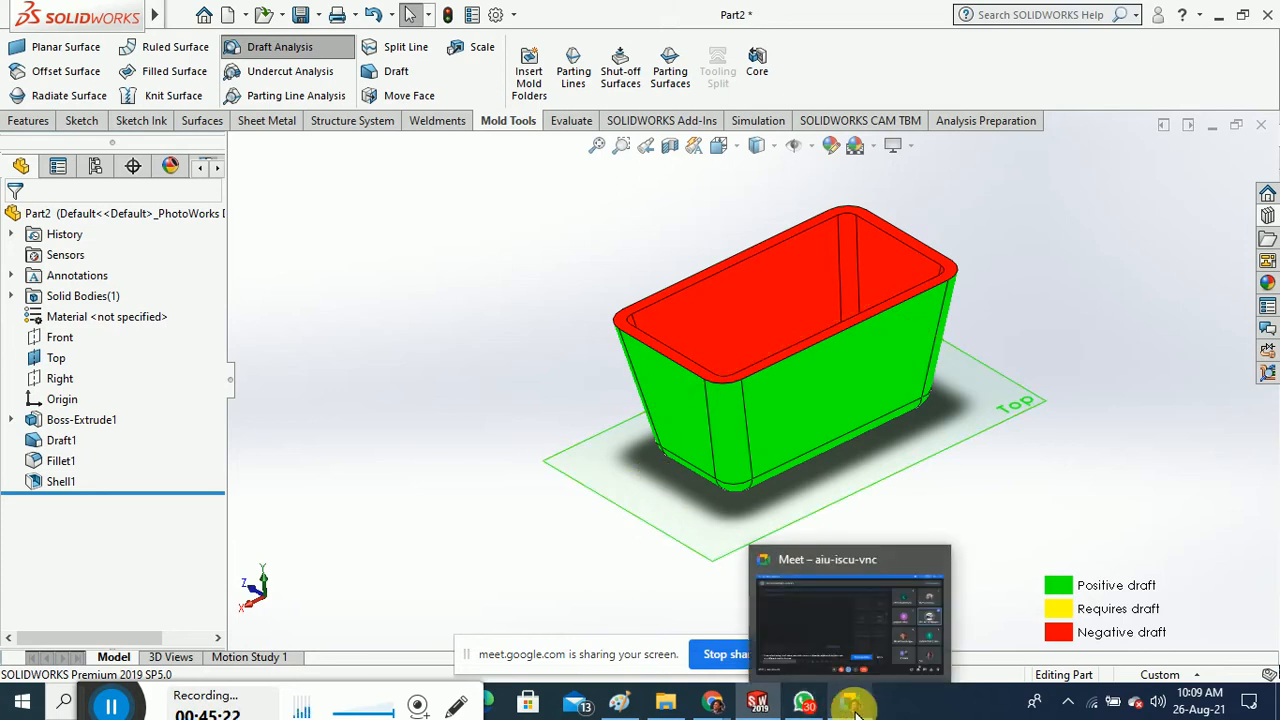
mouse_move(822, 710)
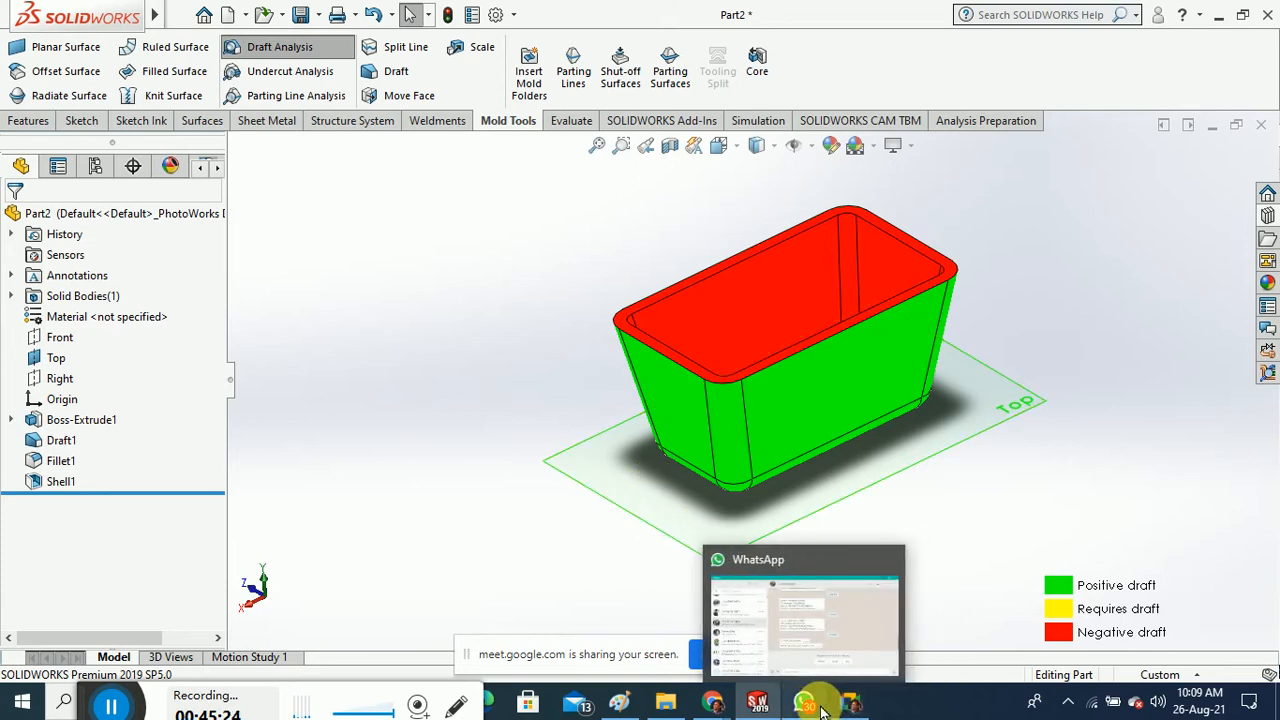
left_click(619, 703)
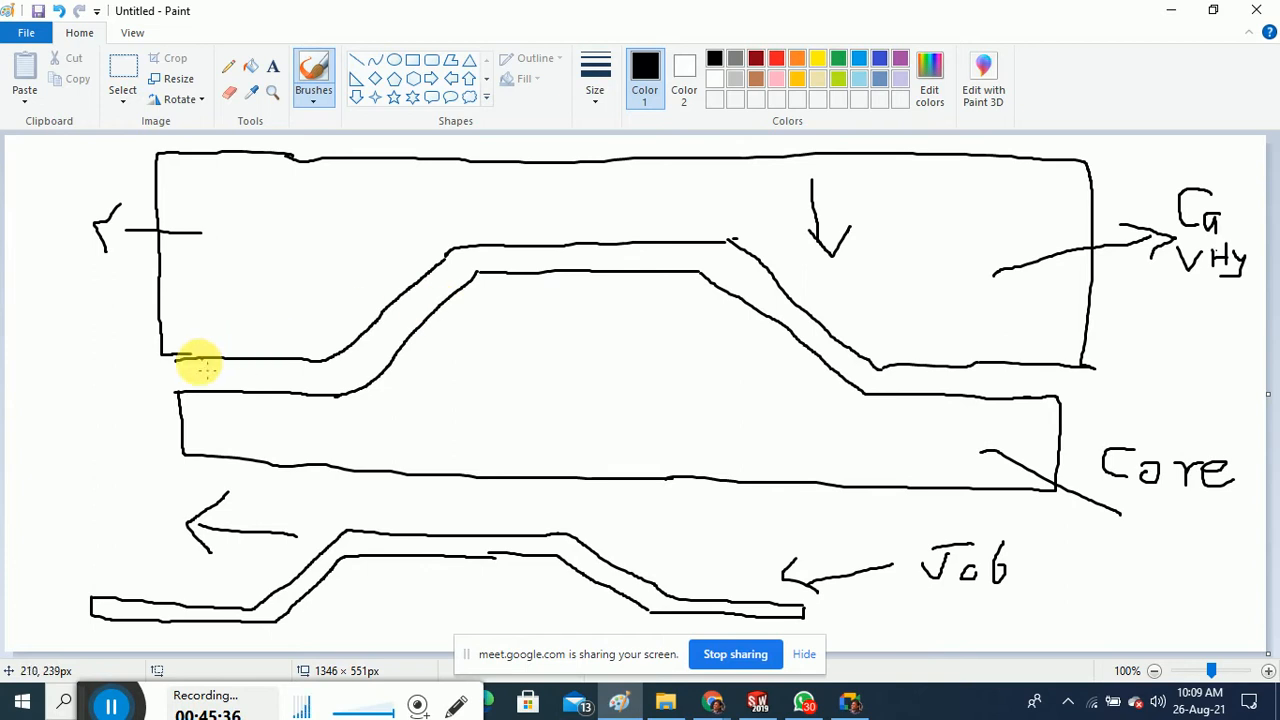
Draw a horizontal parting line across the Paint mould sketch, then minimise Paint
mouse_move(176, 390)
left_mouse_down()
mouse_move(352, 383)
mouse_move(437, 289)
mouse_move(497, 271)
mouse_move(637, 265)
mouse_move(780, 292)
mouse_move(898, 372)
mouse_move(1155, 386)
left_mouse_up()
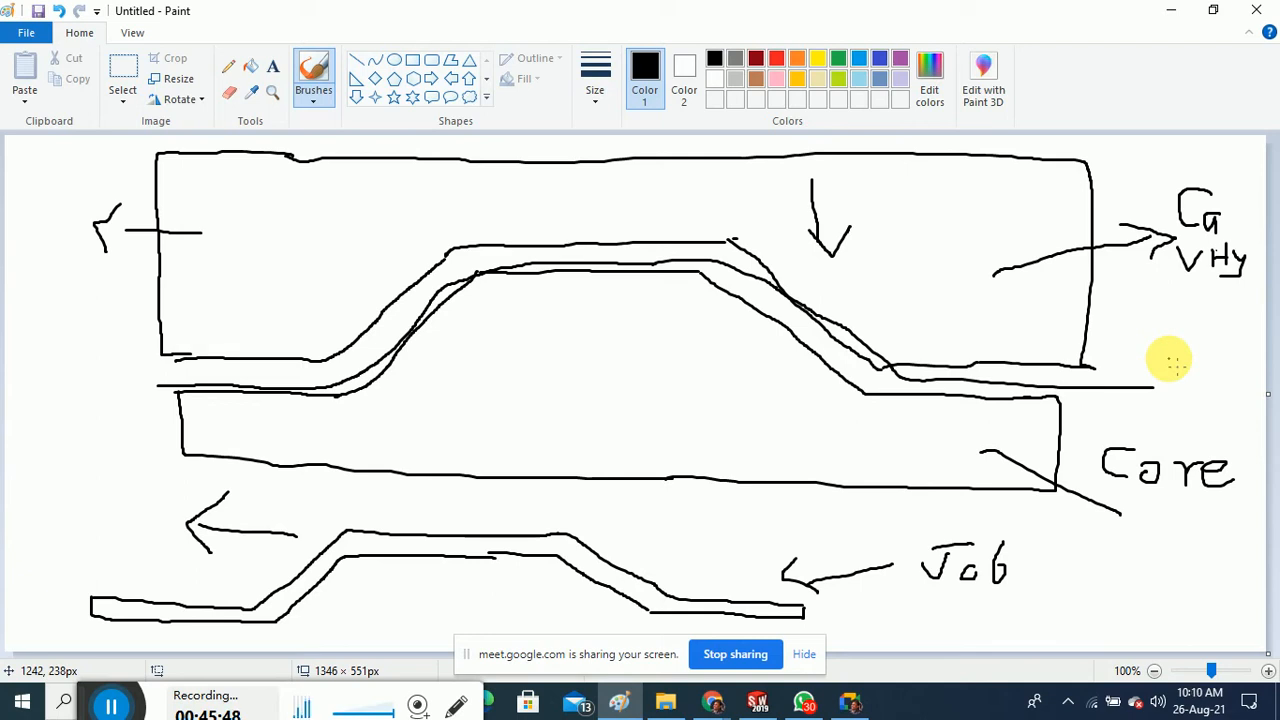
left_click(1171, 10)
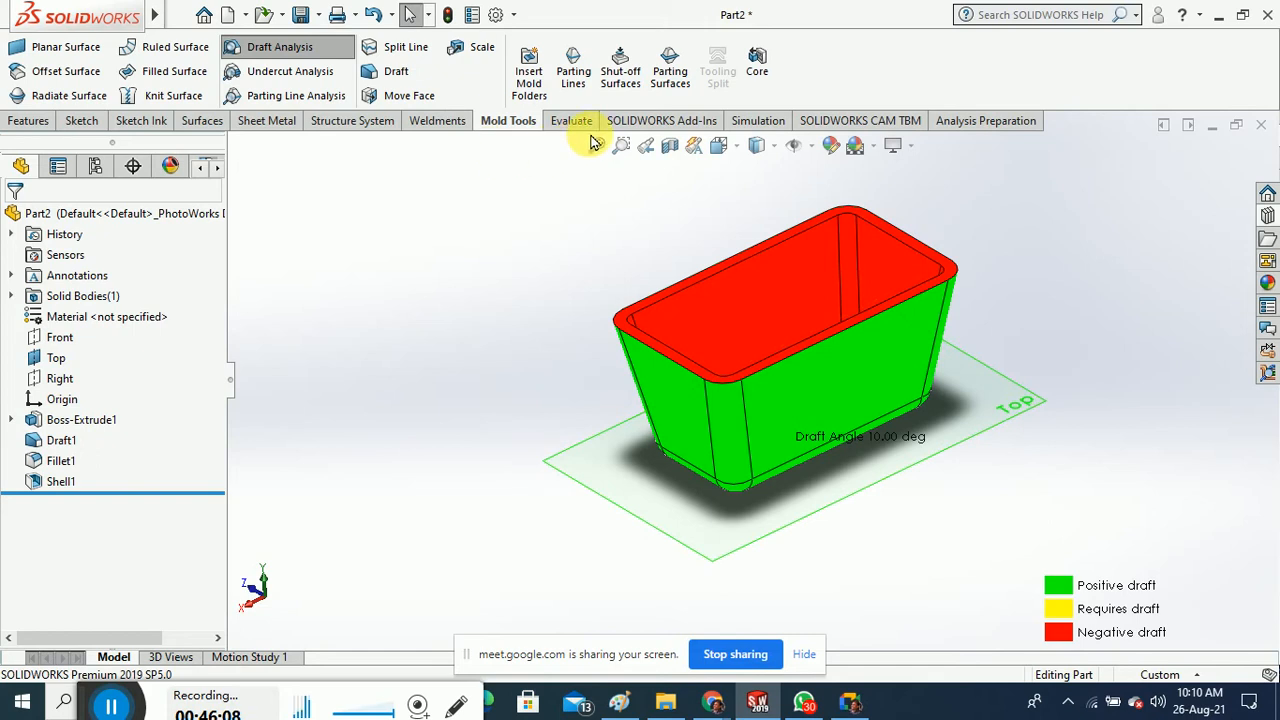
Cancel Parting Surfaces and switch the draft-analysis colouring off
left_click(668, 92)
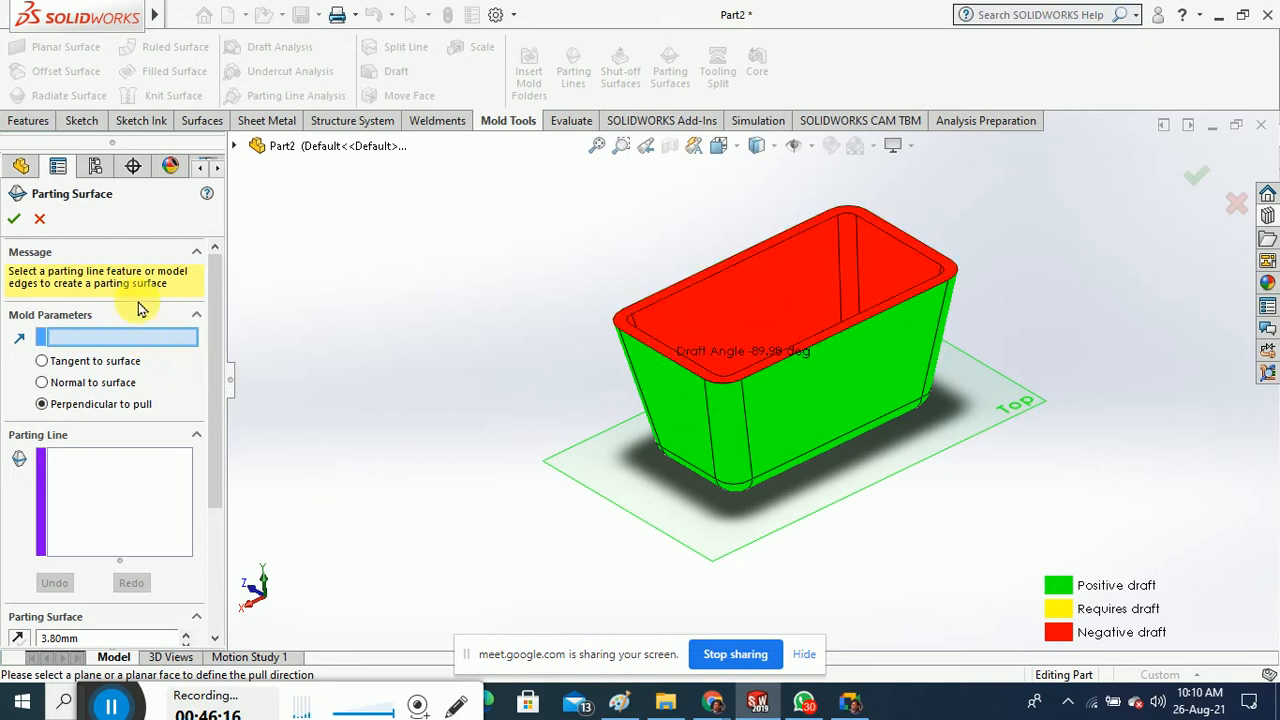
left_click(39, 218)
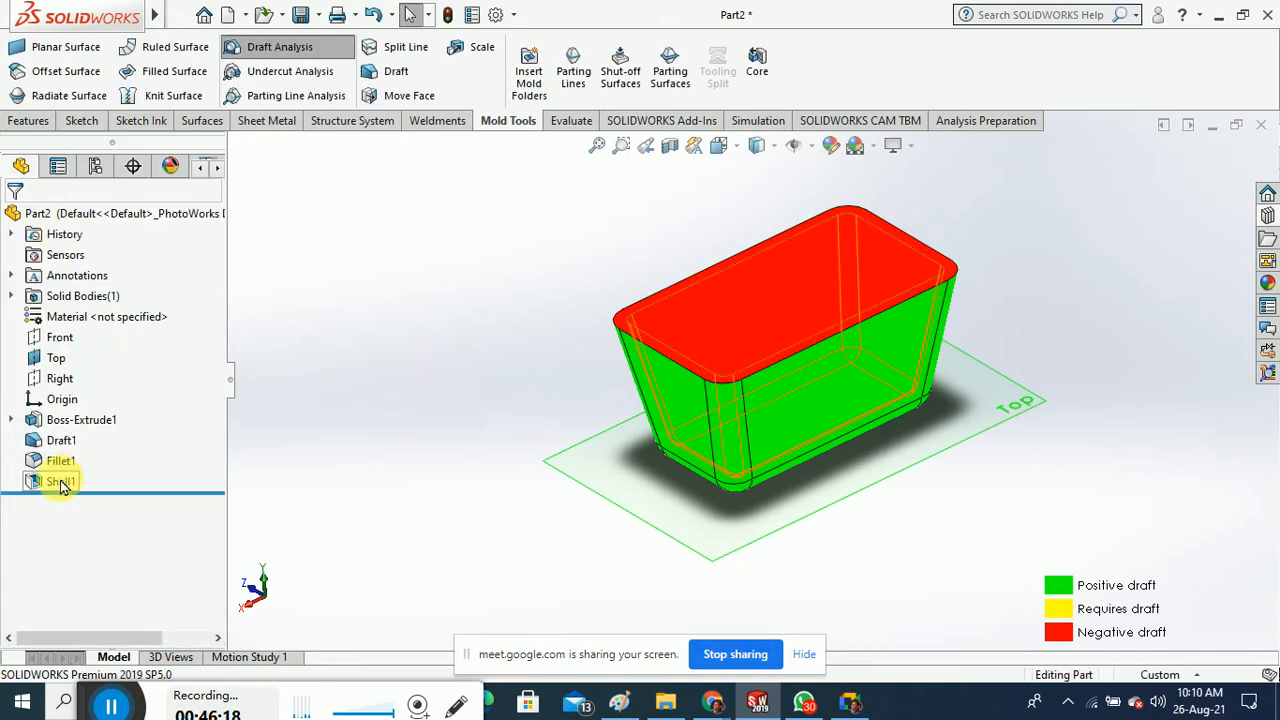
left_click(295, 50)
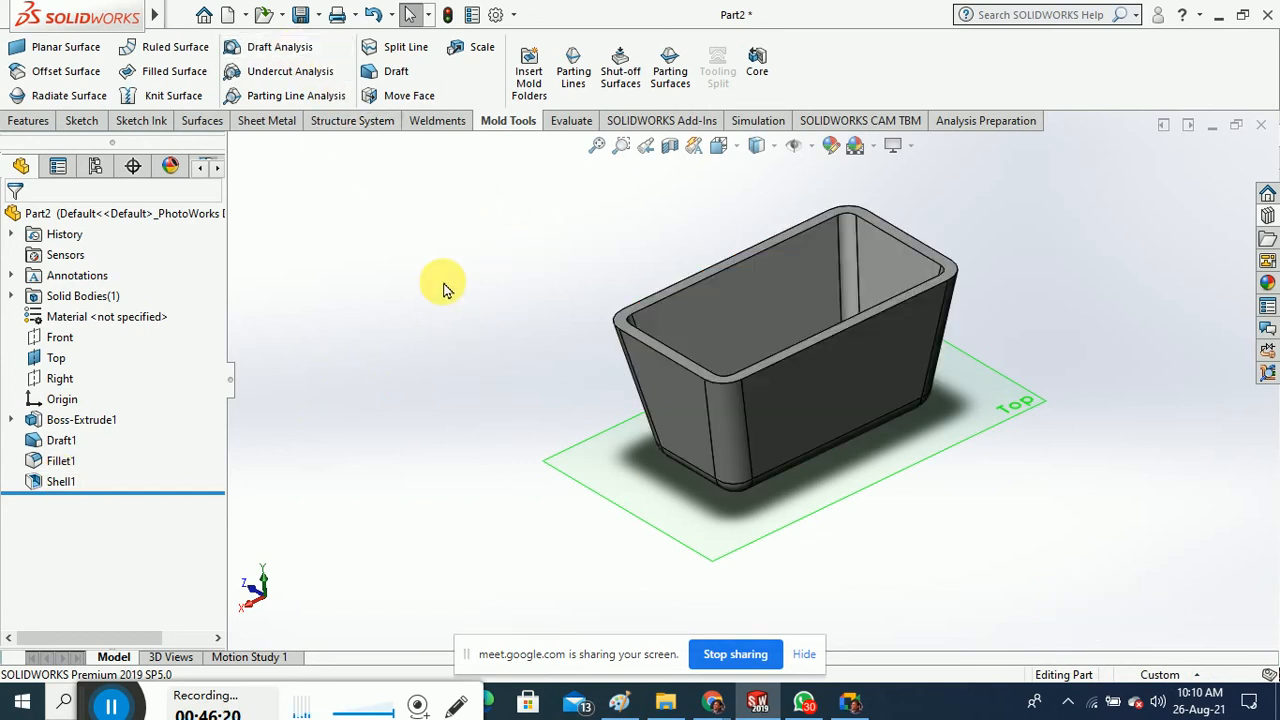
middle_click_drag(471, 330, 469, 322)
Rerun Draft Analysis with the tray's top face as pull direction, then cancel it
left_click(283, 50)
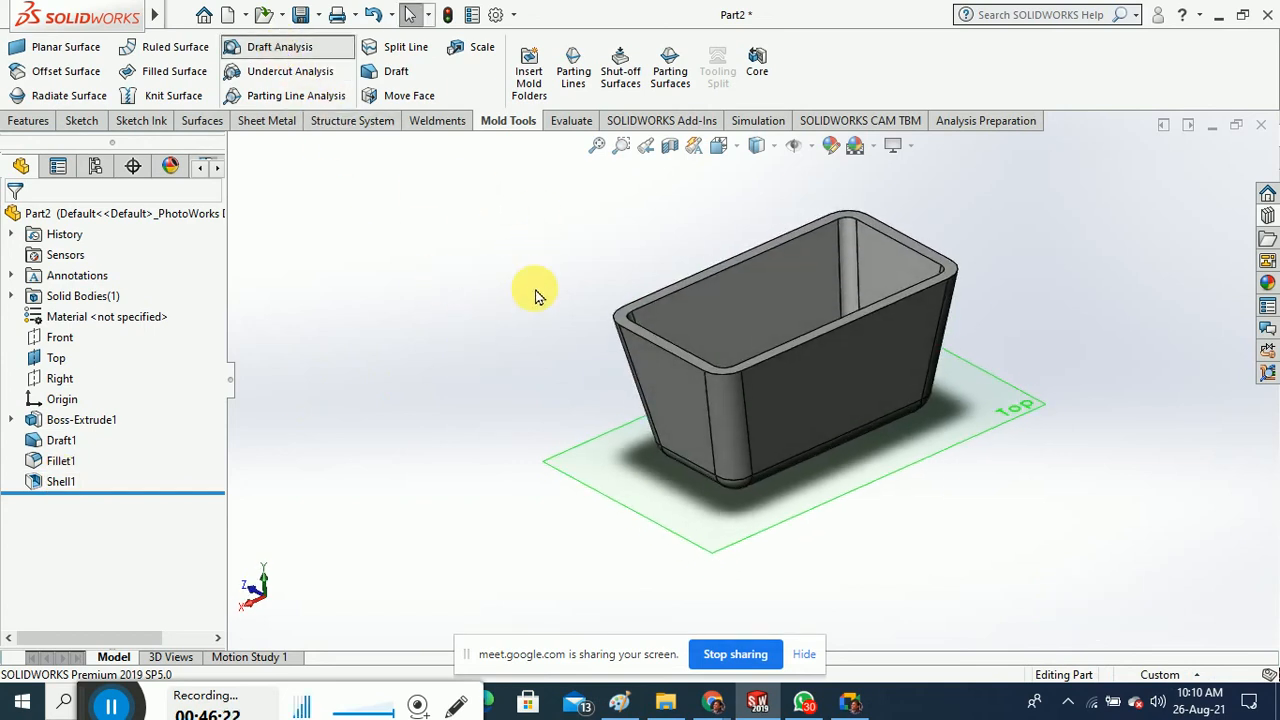
left_click(624, 308)
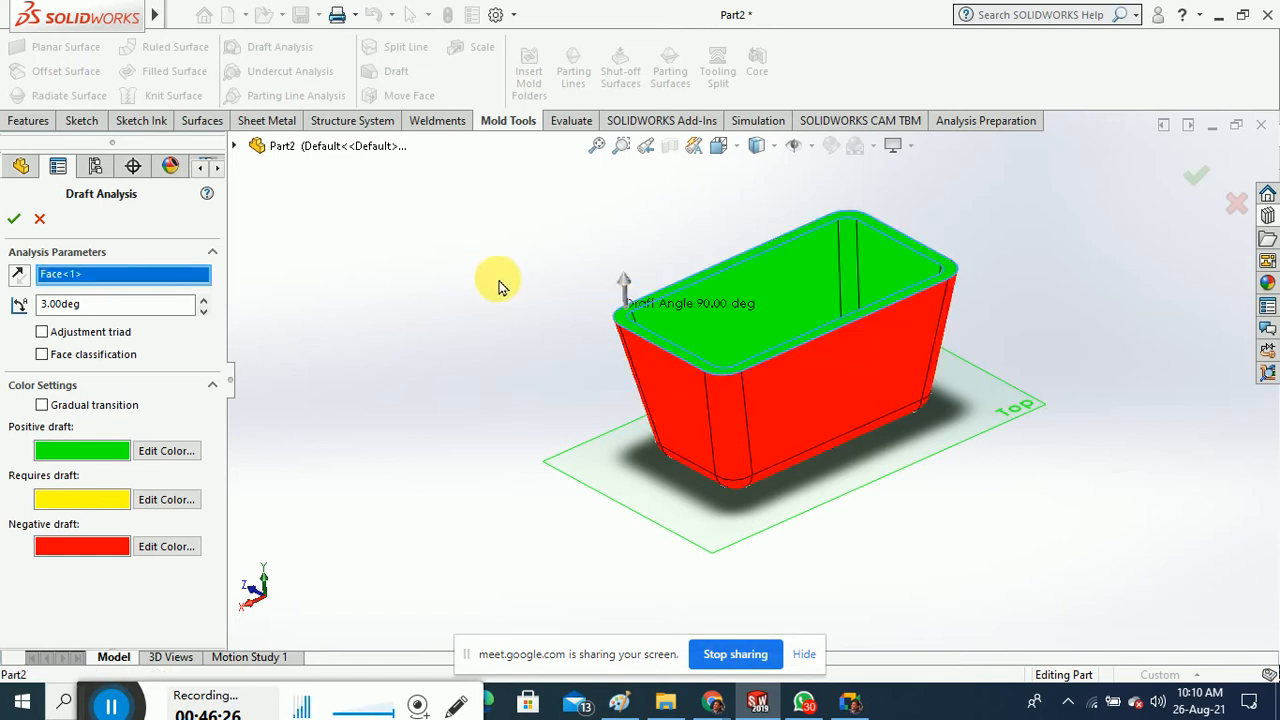
middle_click_drag(500, 287, 514, 320)
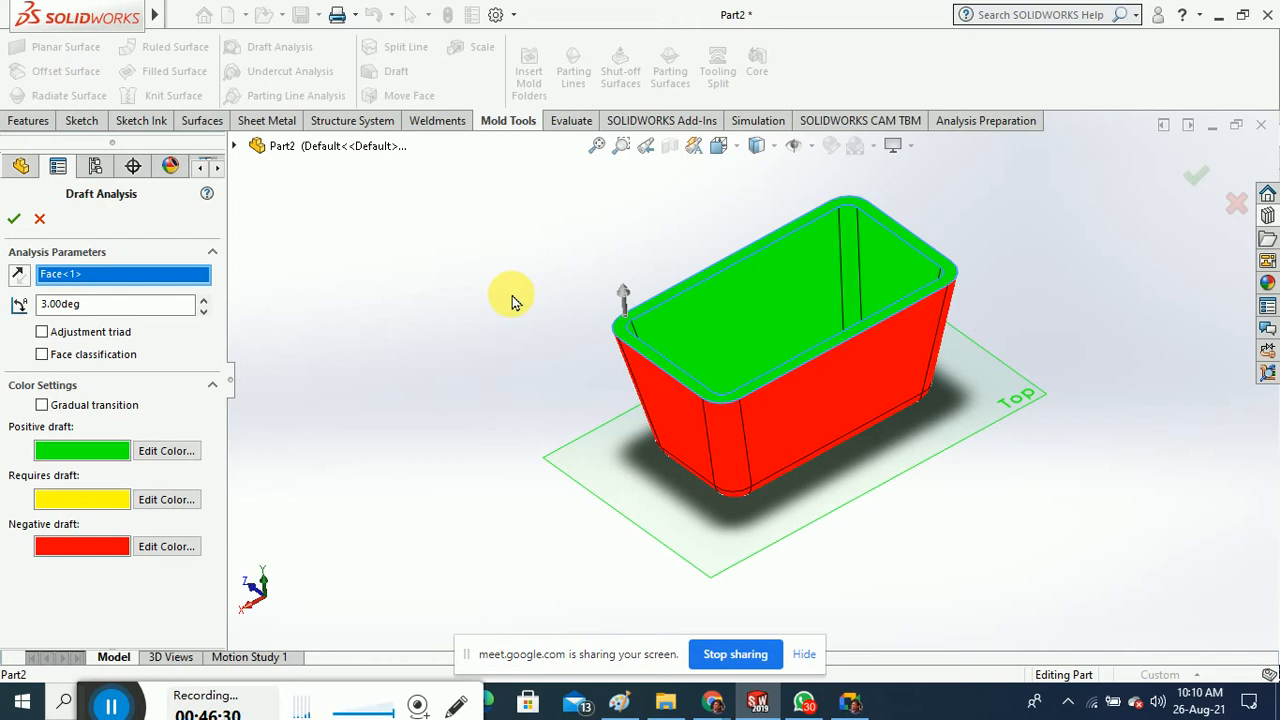
left_click(40, 218)
mouse_move(543, 251)
middle_mouse_down()
mouse_move(555, 285)
mouse_move(546, 251)
middle_mouse_up()
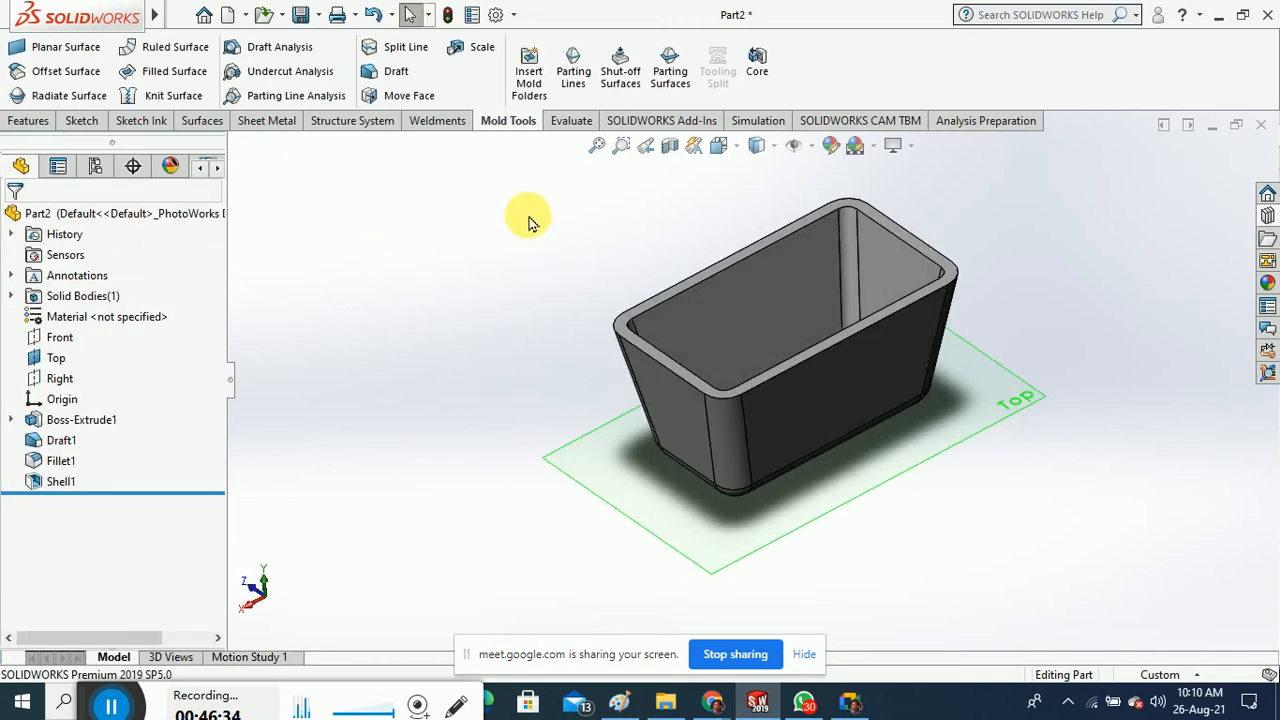
Start a parting surface, using a vertical tray edge as the pull direction
left_click(672, 75)
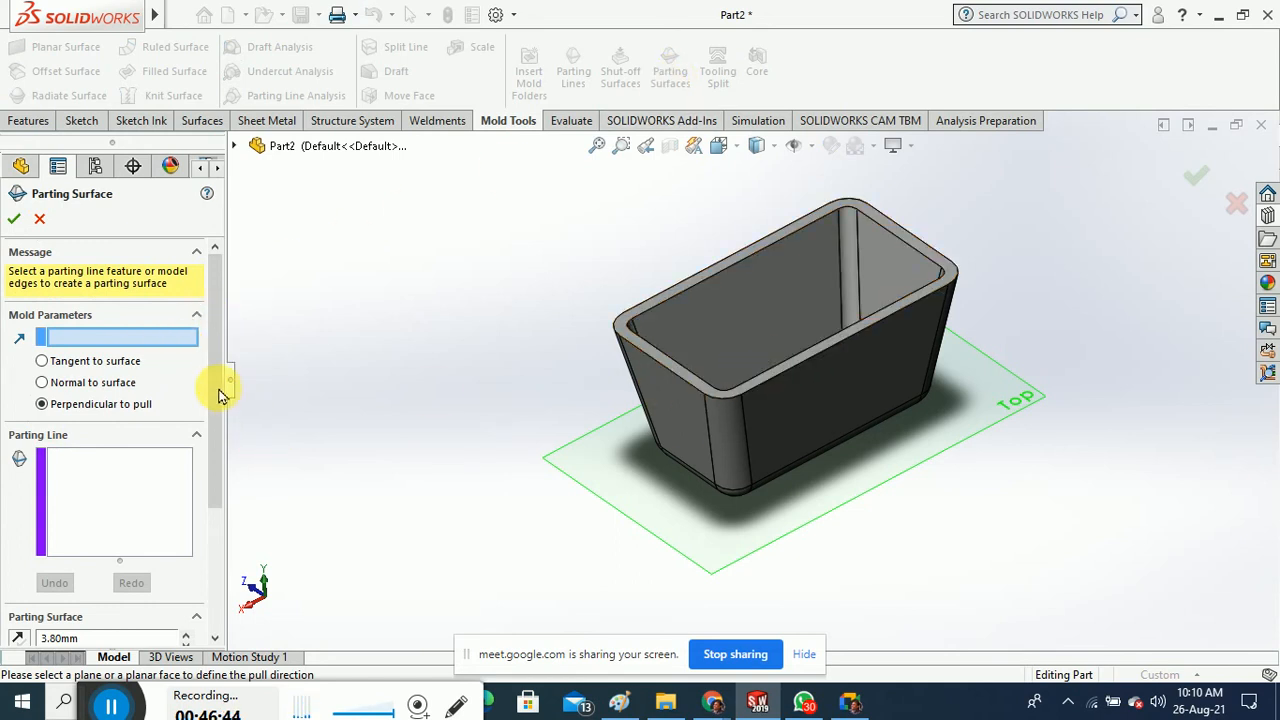
scroll(216, 405, "down", 3)
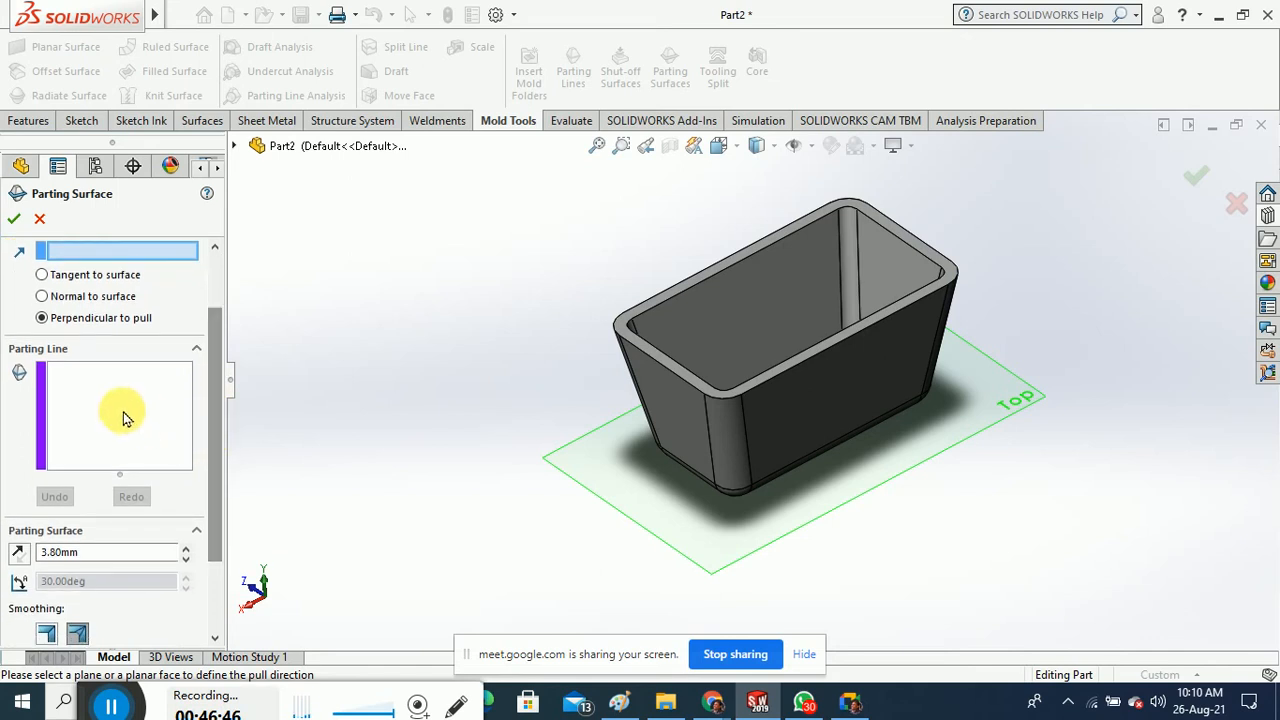
scroll(206, 428, "up", 3)
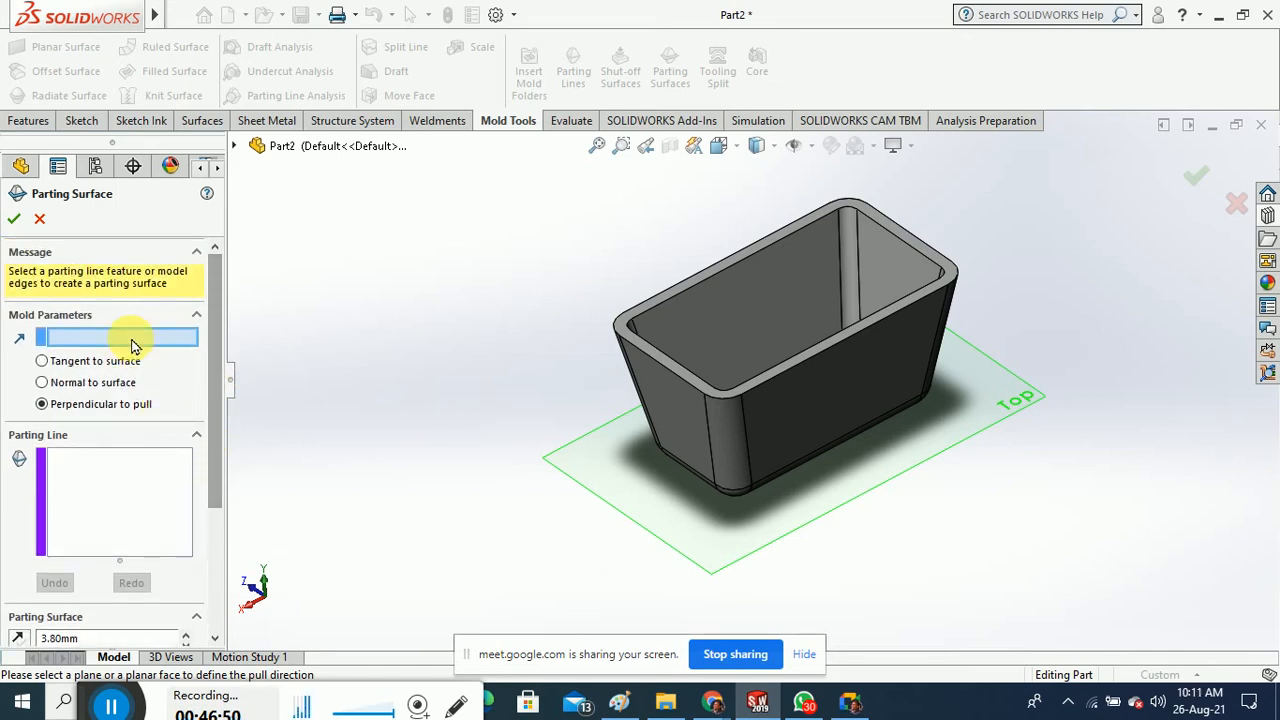
left_click(749, 457)
mouse_move(857, 571)
middle_mouse_down()
mouse_move(943, 543)
mouse_move(862, 558)
middle_mouse_up()
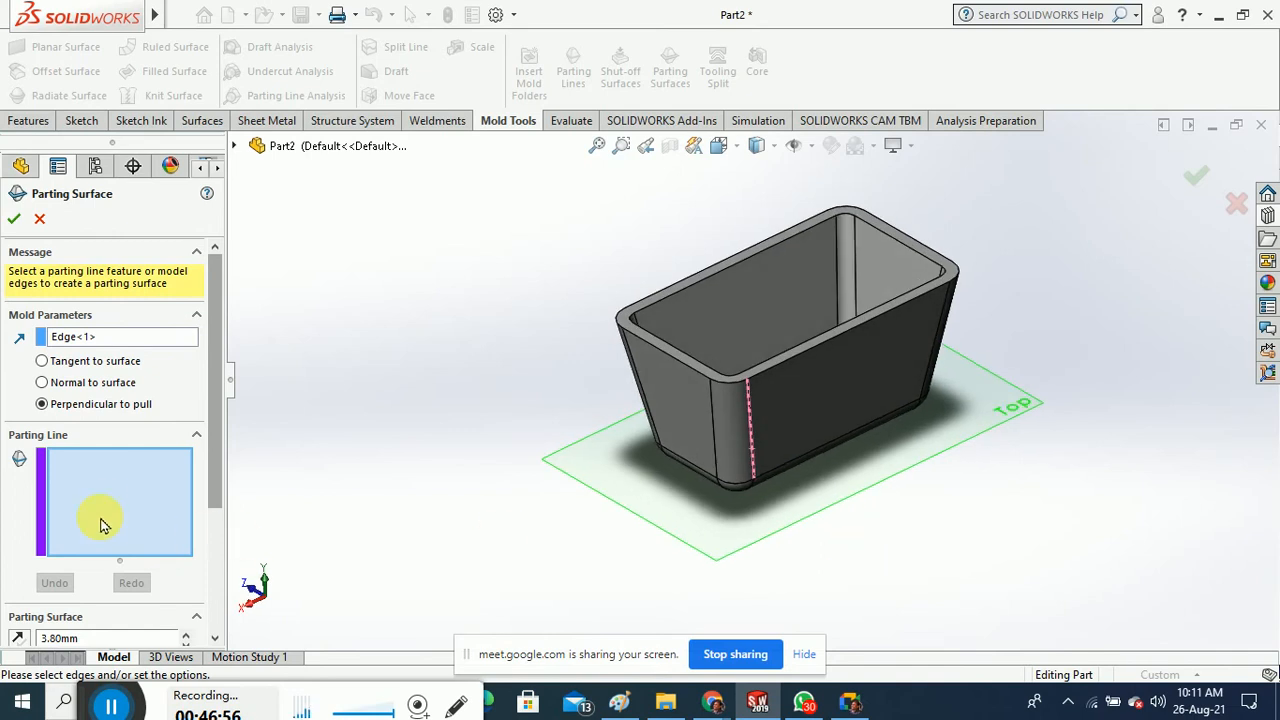
Add the first top-rim edges and corner arcs to the parting line
left_click(817, 352)
scroll(754, 387, "down", 5)
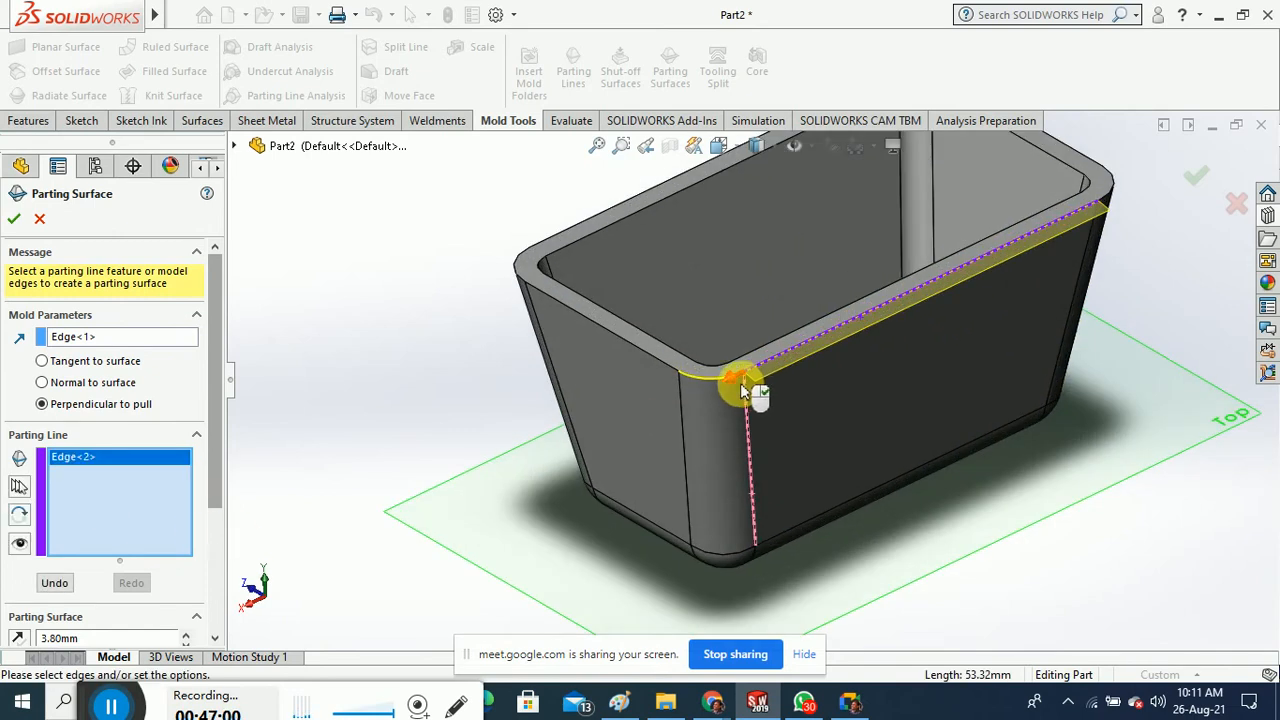
left_click(689, 370)
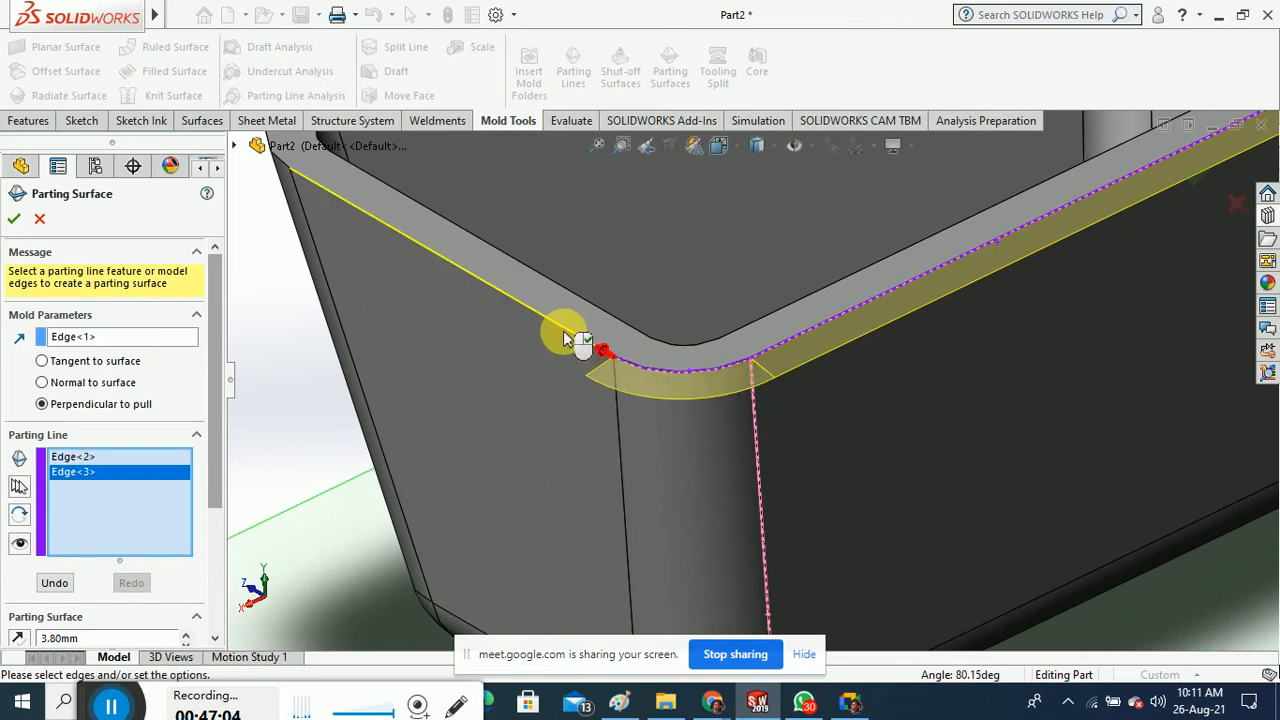
scroll(574, 354, "up", 2)
scroll(585, 350, "down", 2)
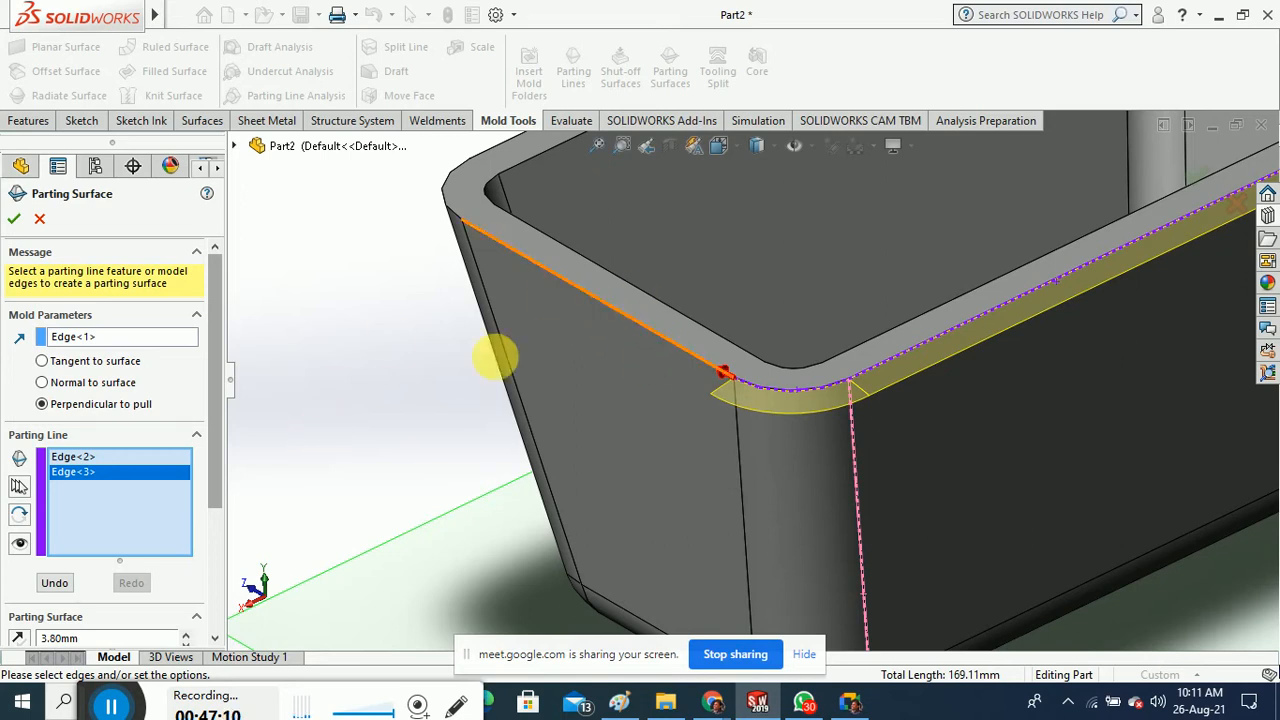
left_click(563, 287)
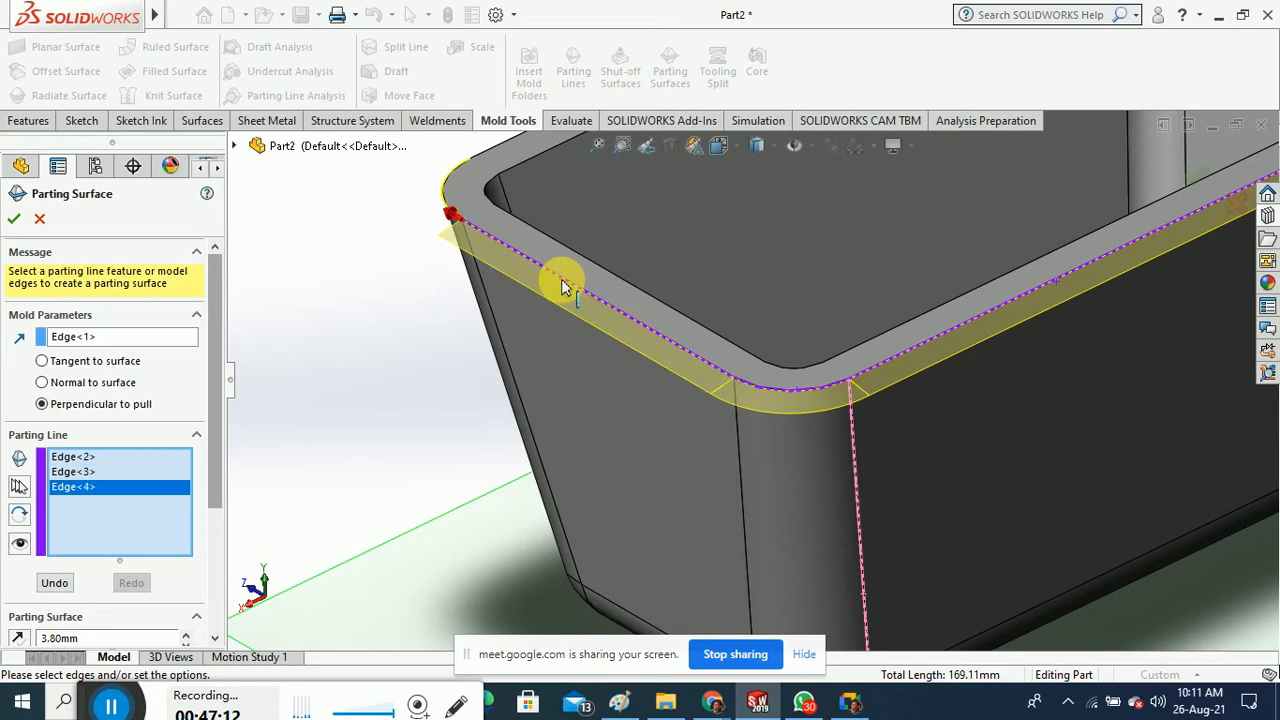
middle_click_drag(566, 286, 557, 343)
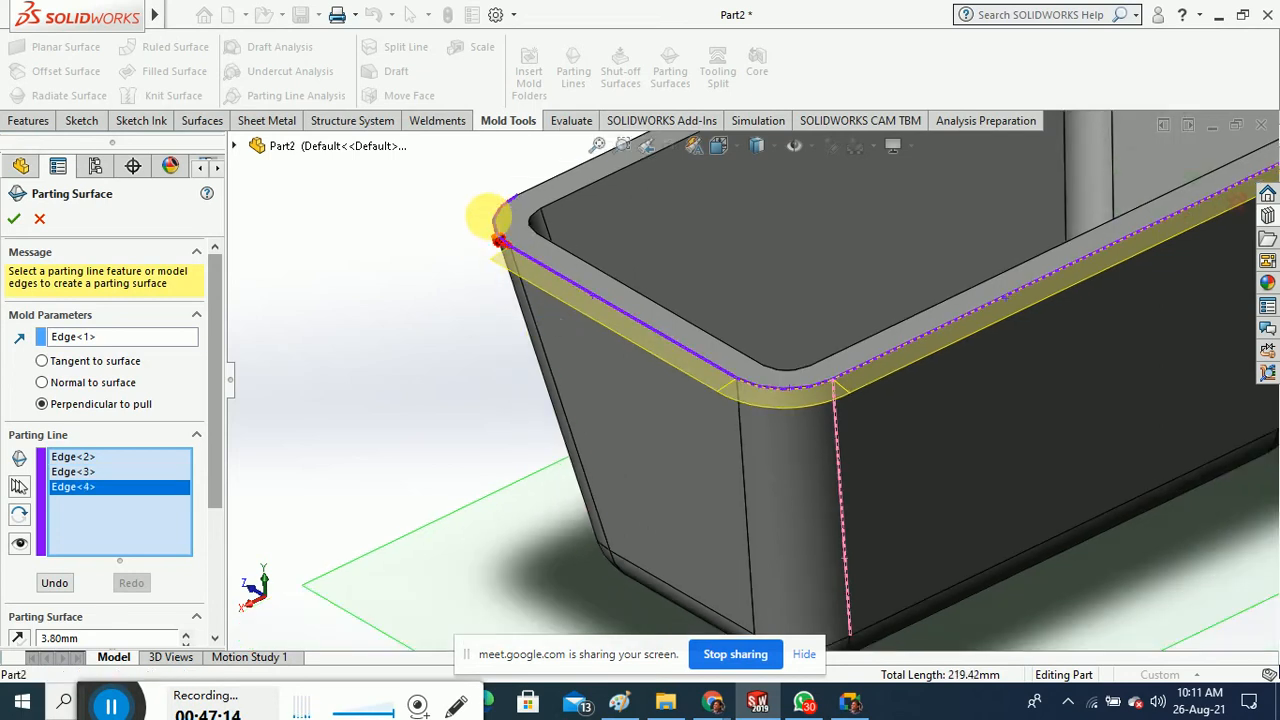
left_click(500, 224)
Add the remaining rim edges and corners, closing the 401.01 mm loop Edge<2>–Edge<9>
middle_click_drag(449, 286, 851, 337)
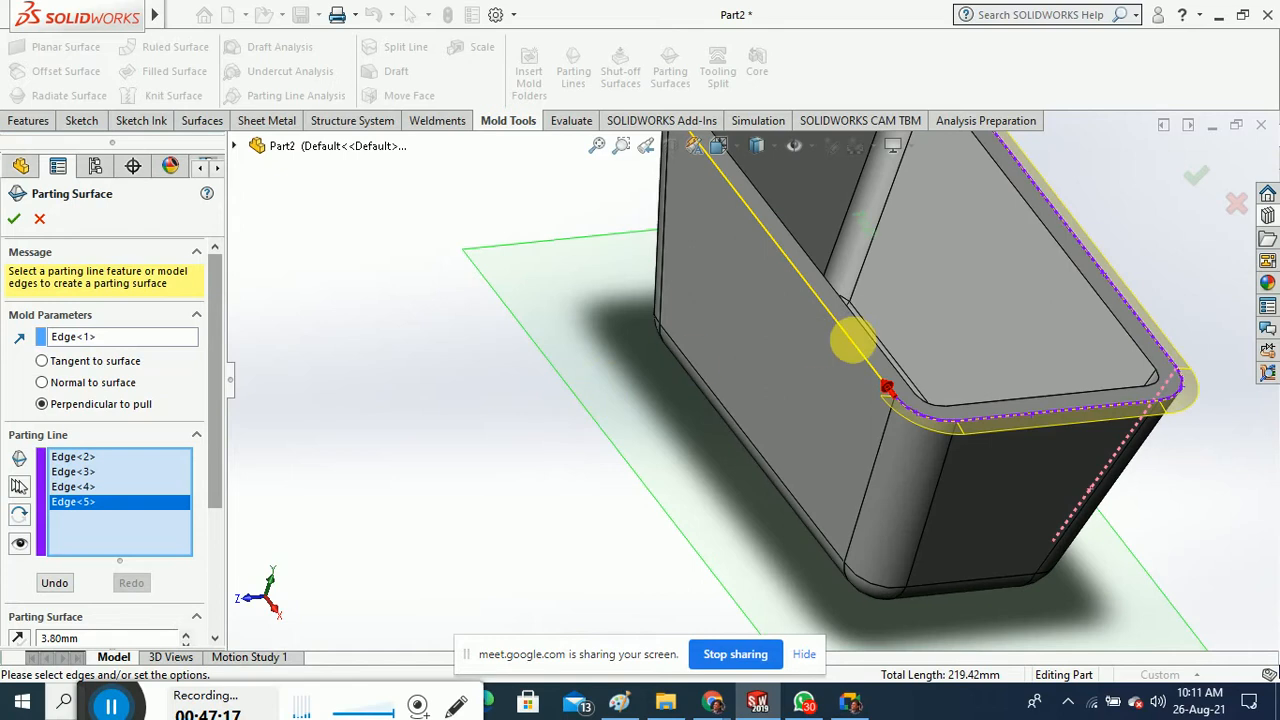
left_click(829, 323)
scroll(700, 440, "up", 4)
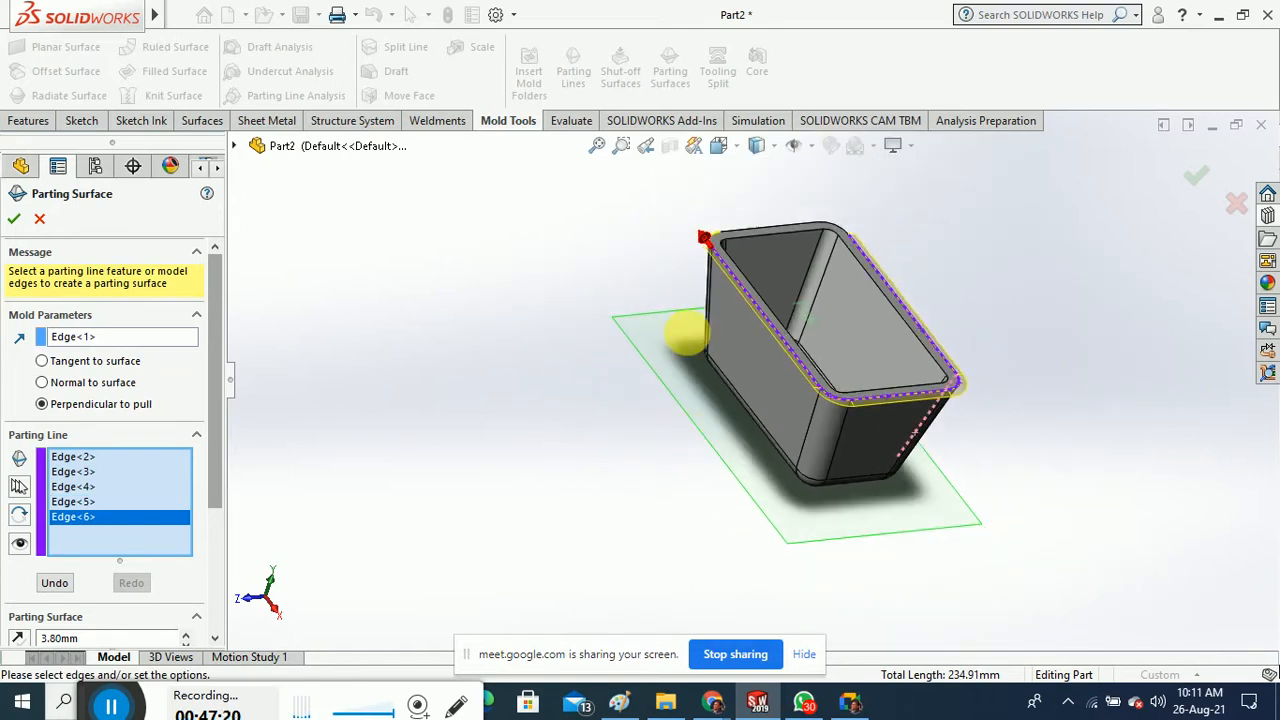
scroll(742, 245, "down", 6)
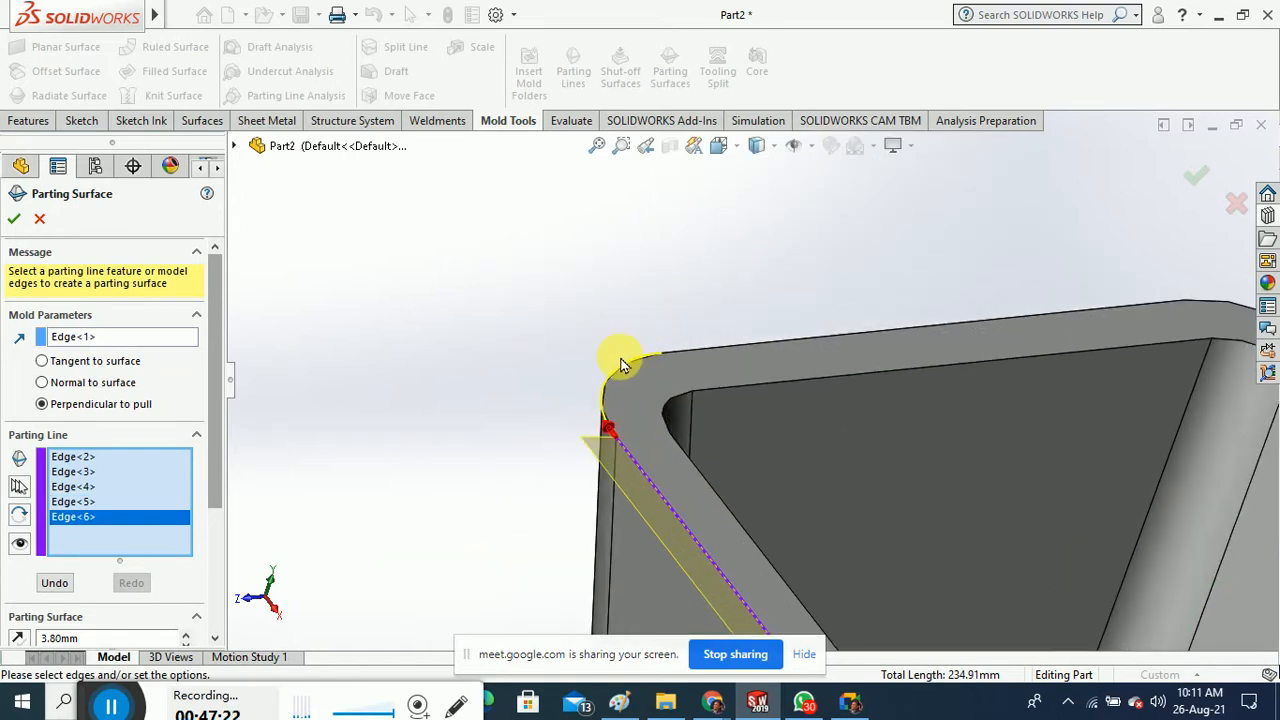
left_click(624, 370)
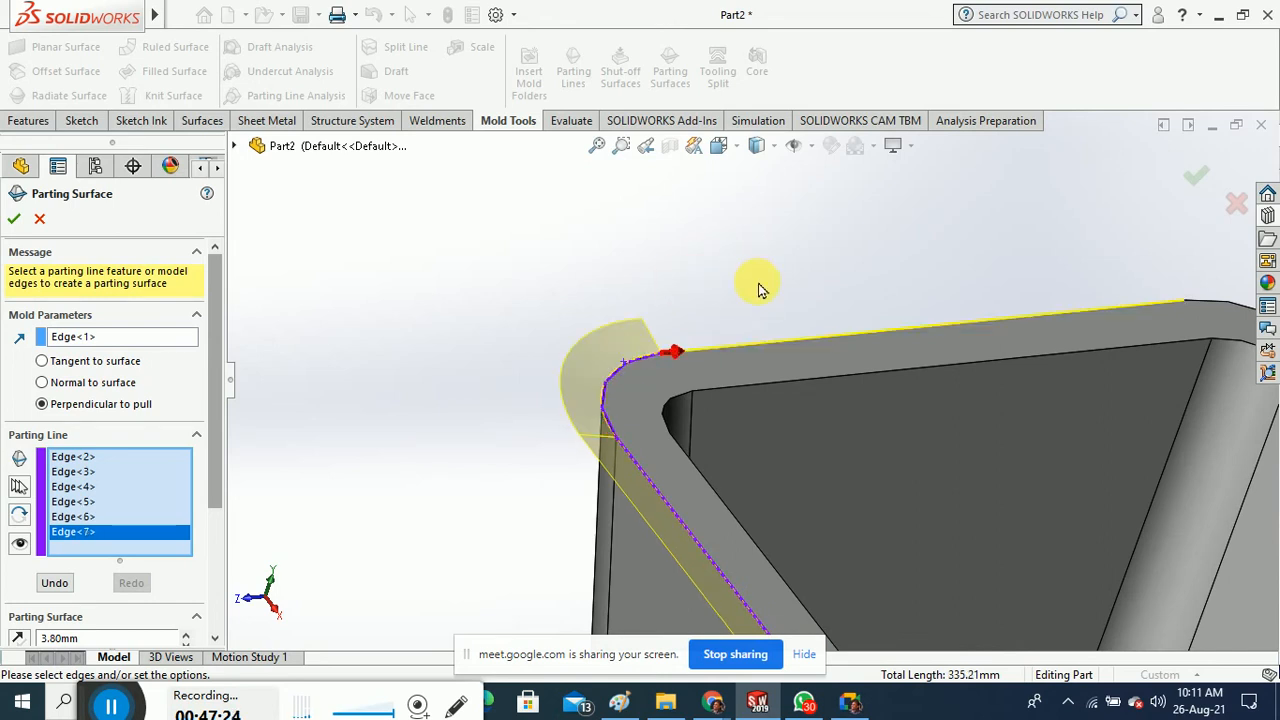
left_click(782, 340)
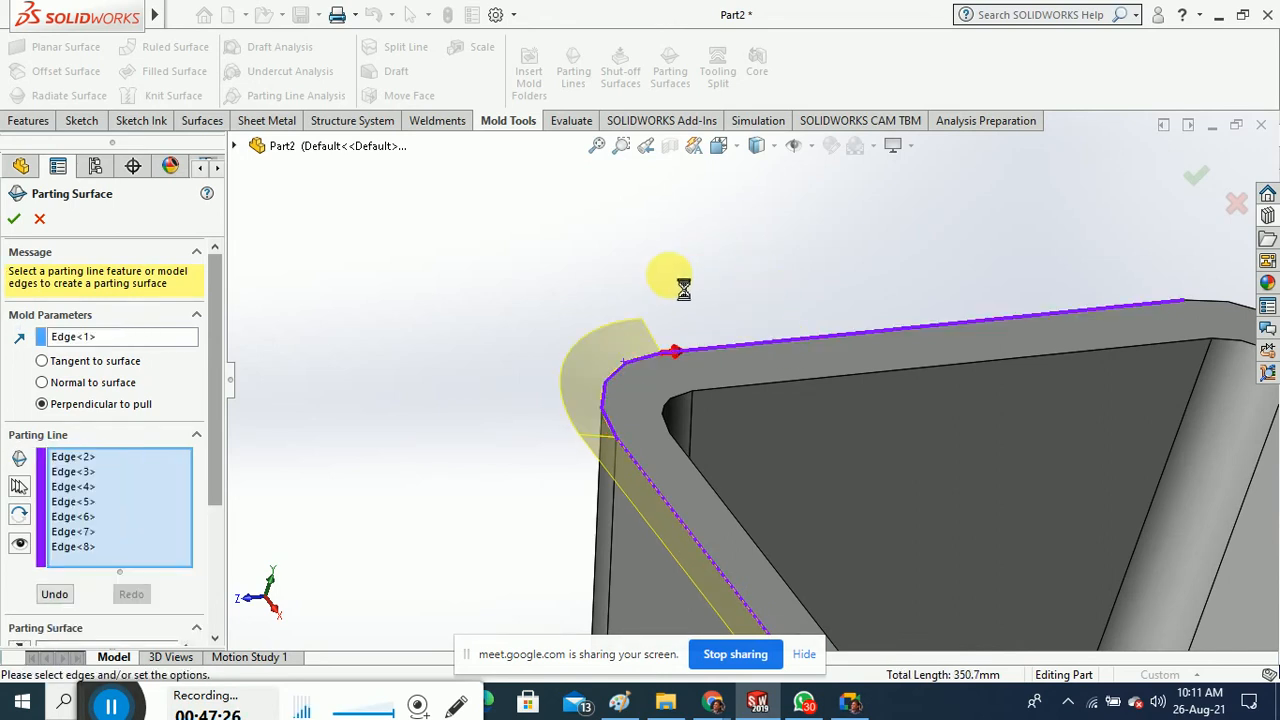
middle_click_drag(658, 275, 1133, 292)
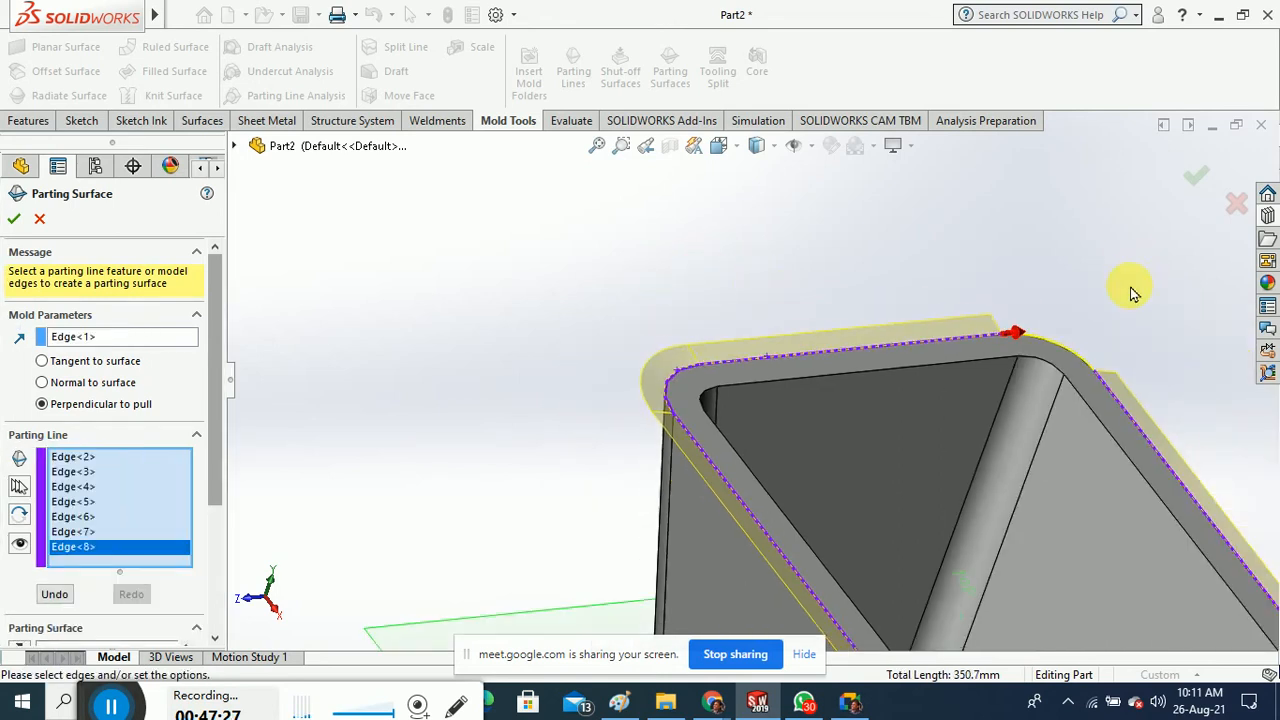
left_click(1063, 352)
scroll(792, 277, "up", 4)
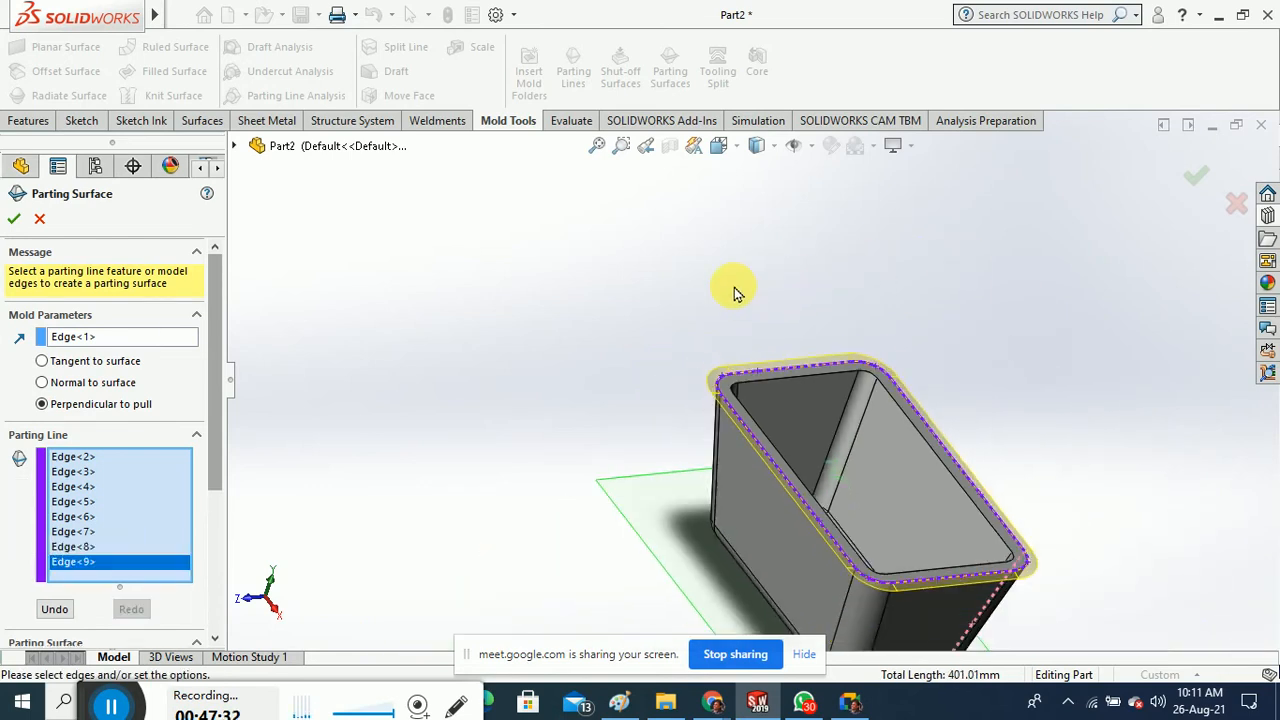
Create the parting surface perpendicular to pull, with its distance raised to 33.80 mm
scroll(795, 551, "down", 2)
scroll(795, 551, "down", 2)
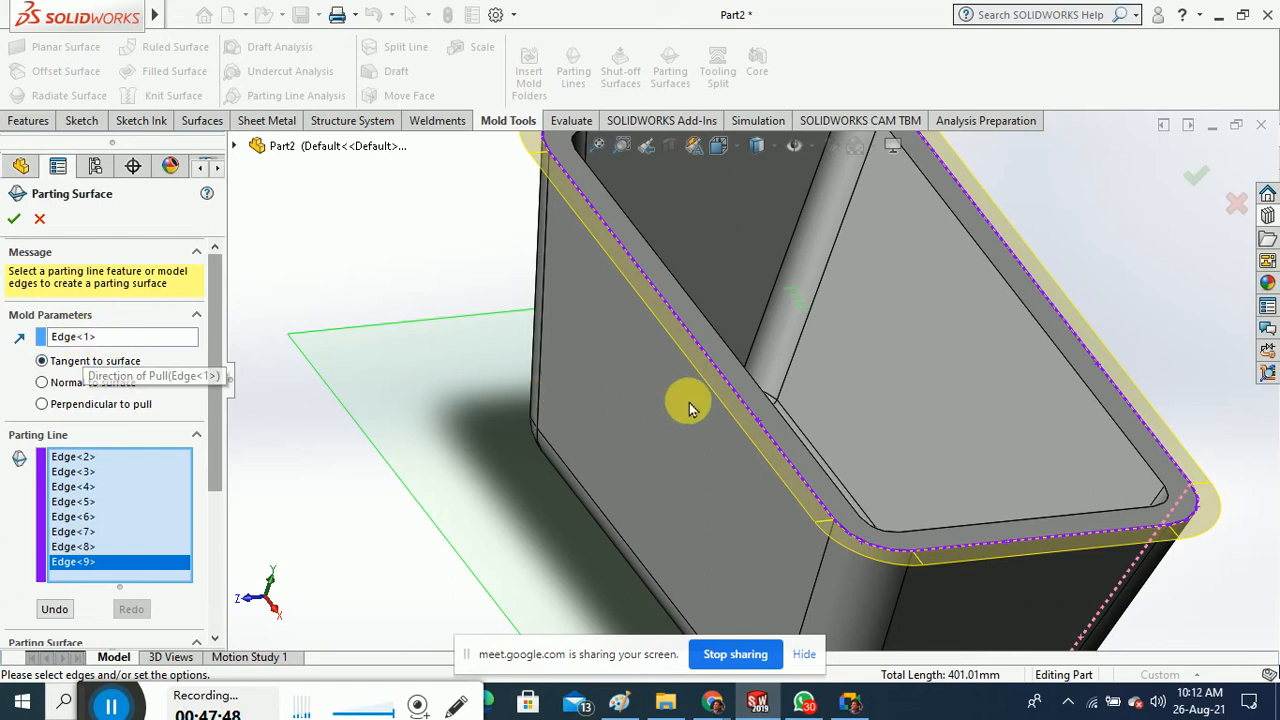
left_click(104, 406)
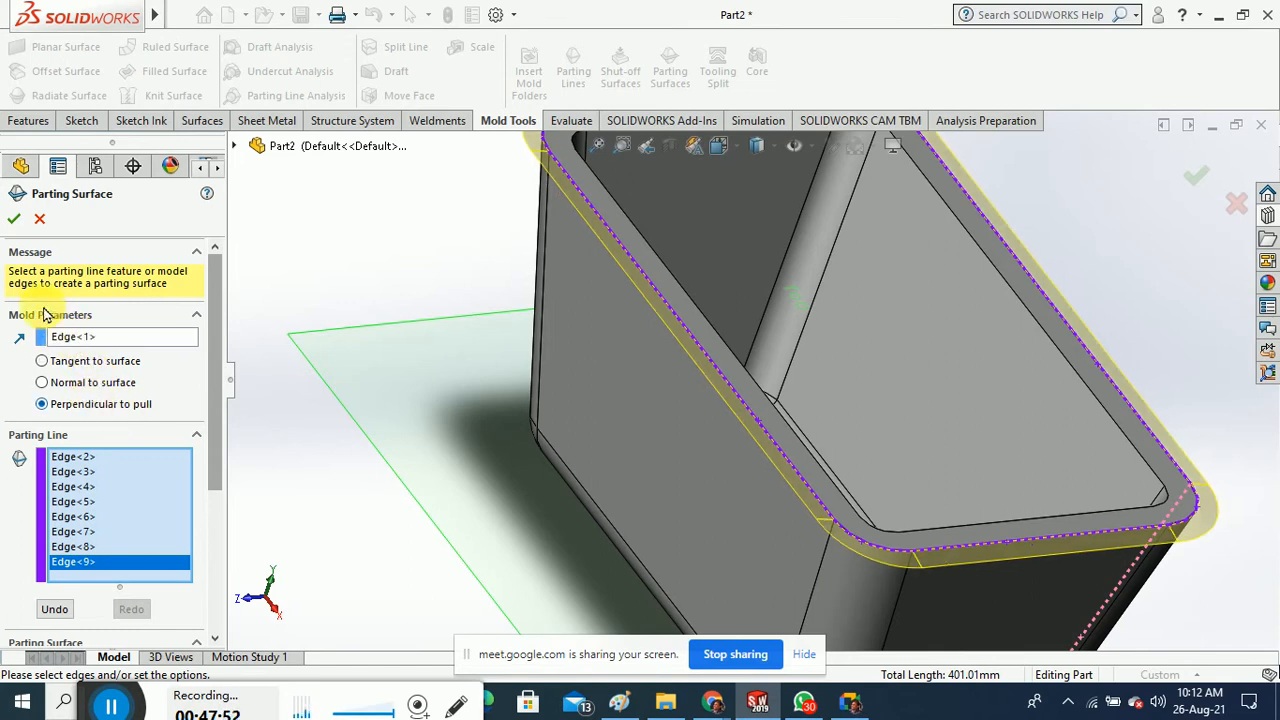
left_click_drag(209, 435, 215, 520)
left_click(186, 499)
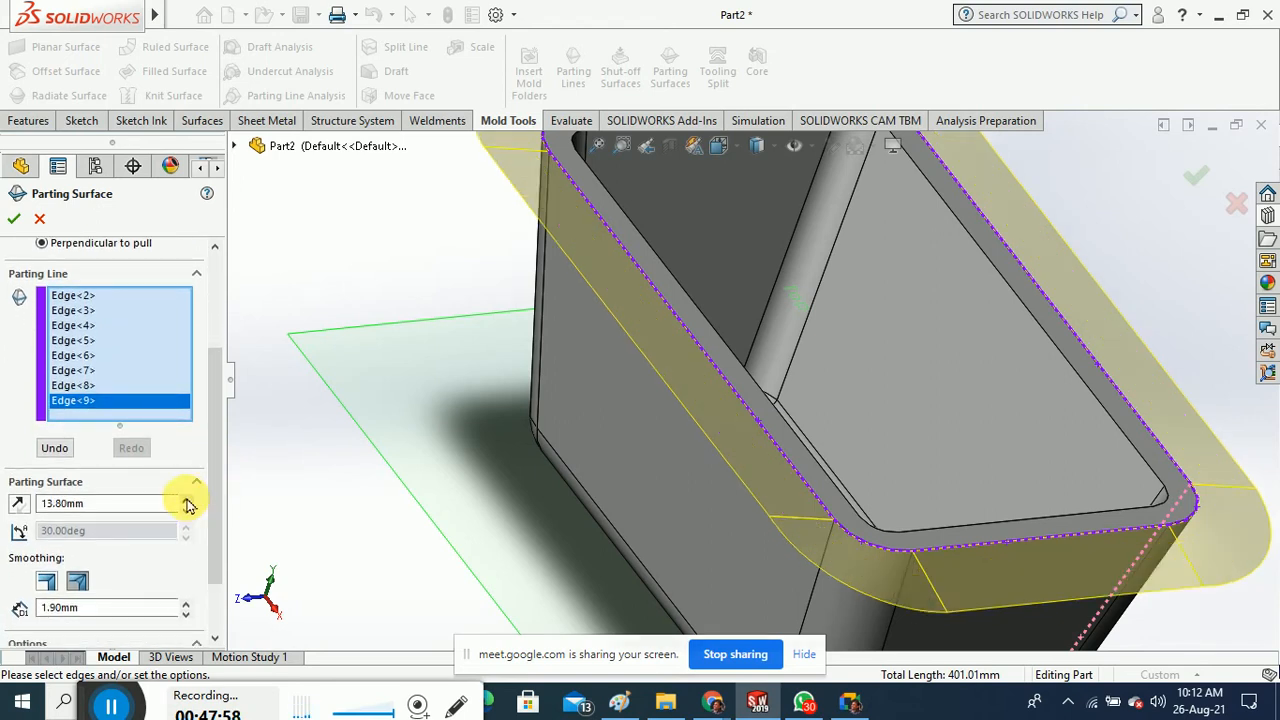
left_click(186, 499)
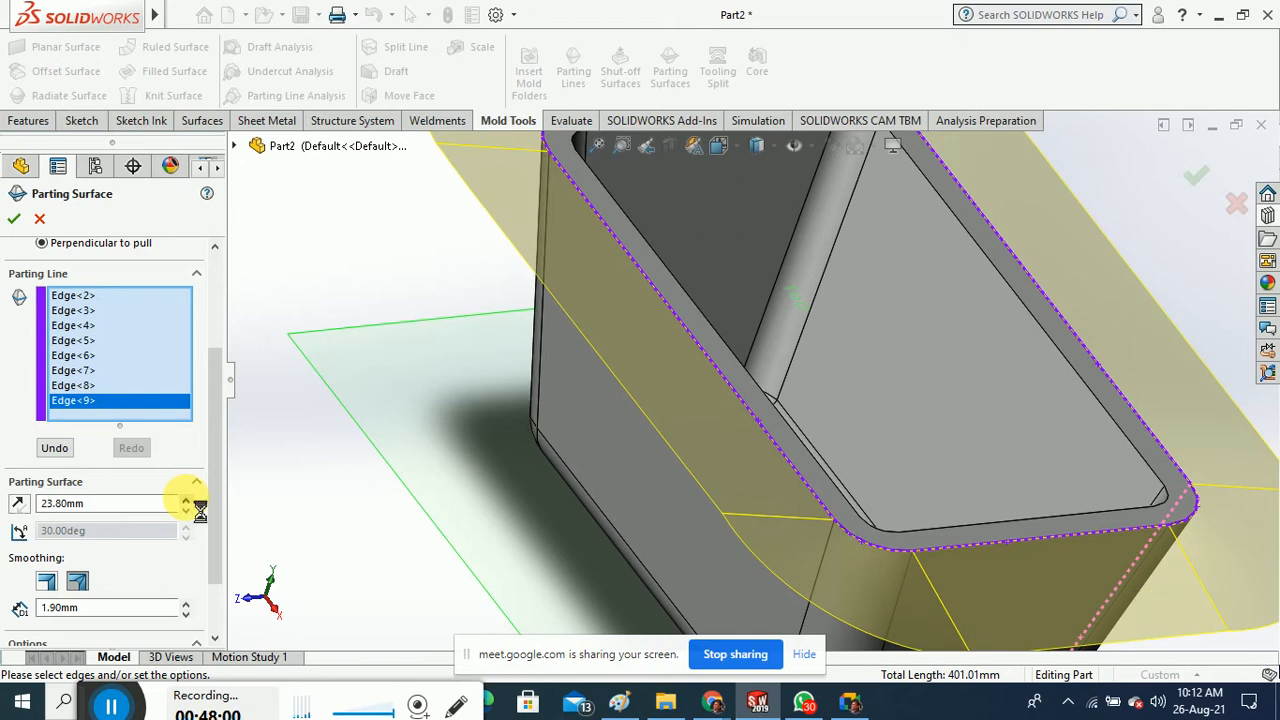
left_click(186, 499)
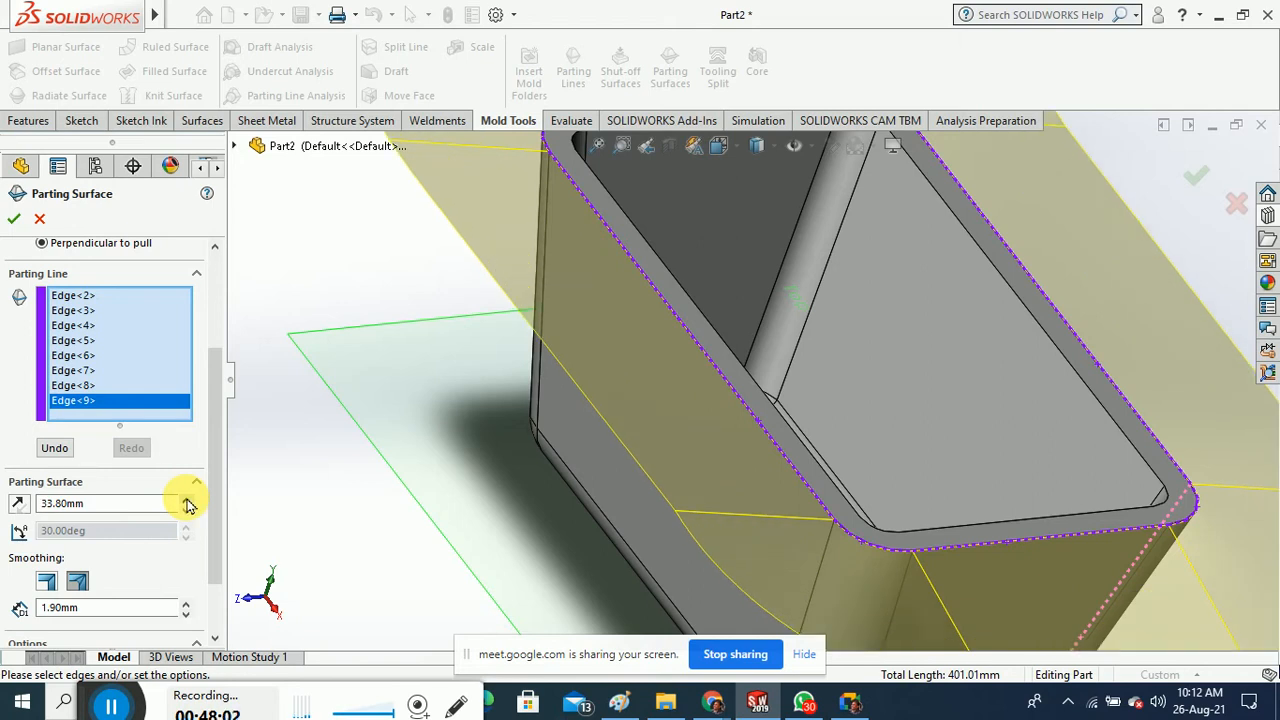
scroll(213, 510, "down", 1)
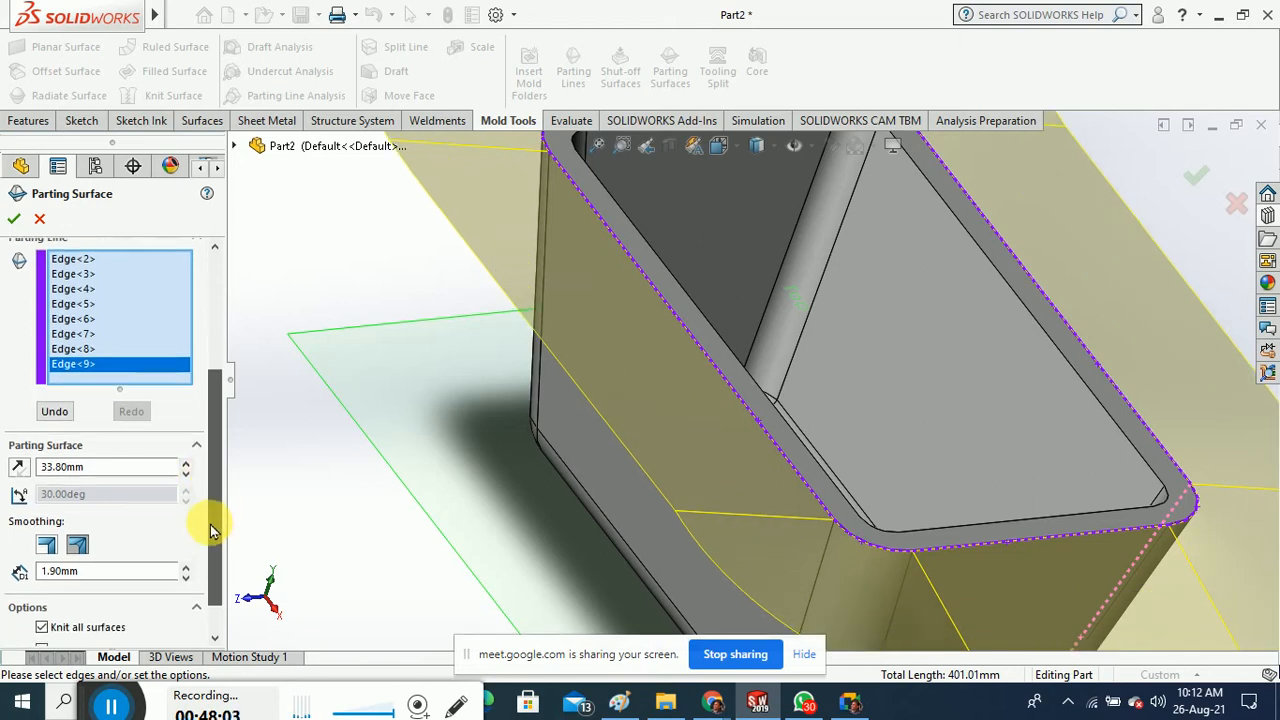
left_click(14, 219)
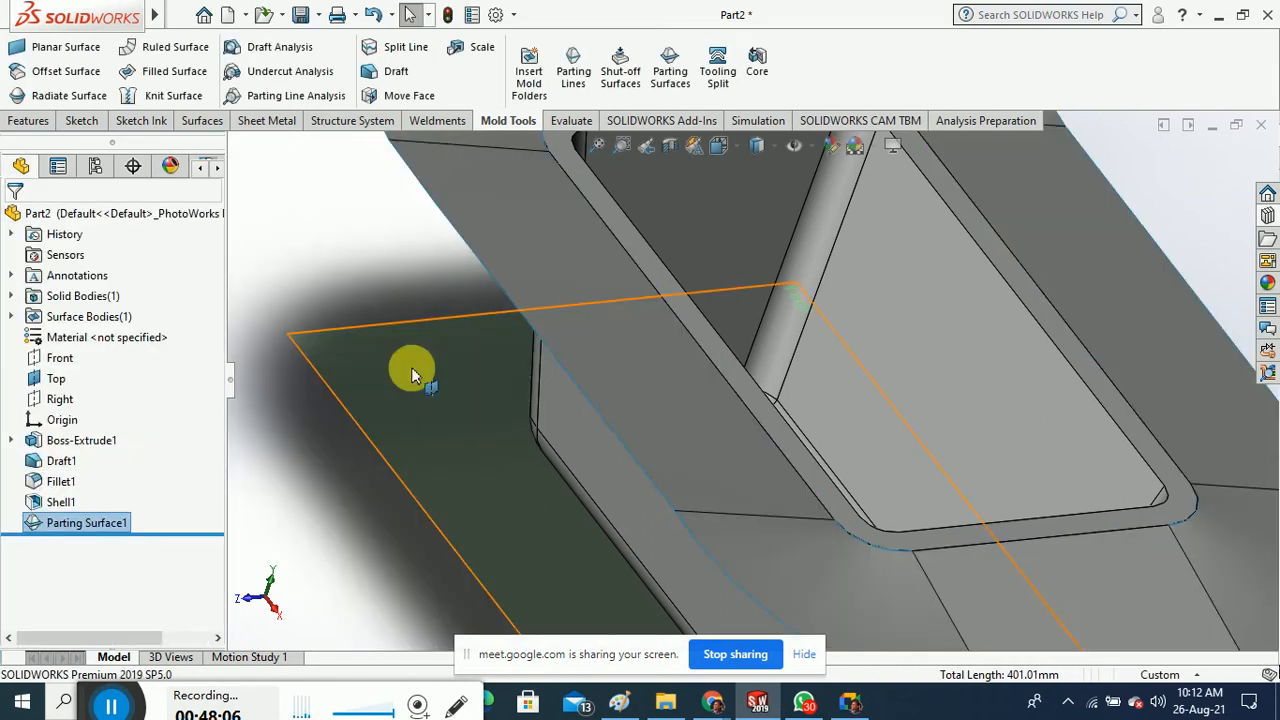
Orbit to inspect the model's underside and select Parting Surface1 in the tree
scroll(417, 384, "up", 5)
middle_click_drag(421, 377, 373, 354)
middle_click_drag(463, 353, 448, 325)
left_click(100, 522)
Switch Parting Surface1 to Tangent to surface and orbit to check the flange from several angles
right_click(100, 522)
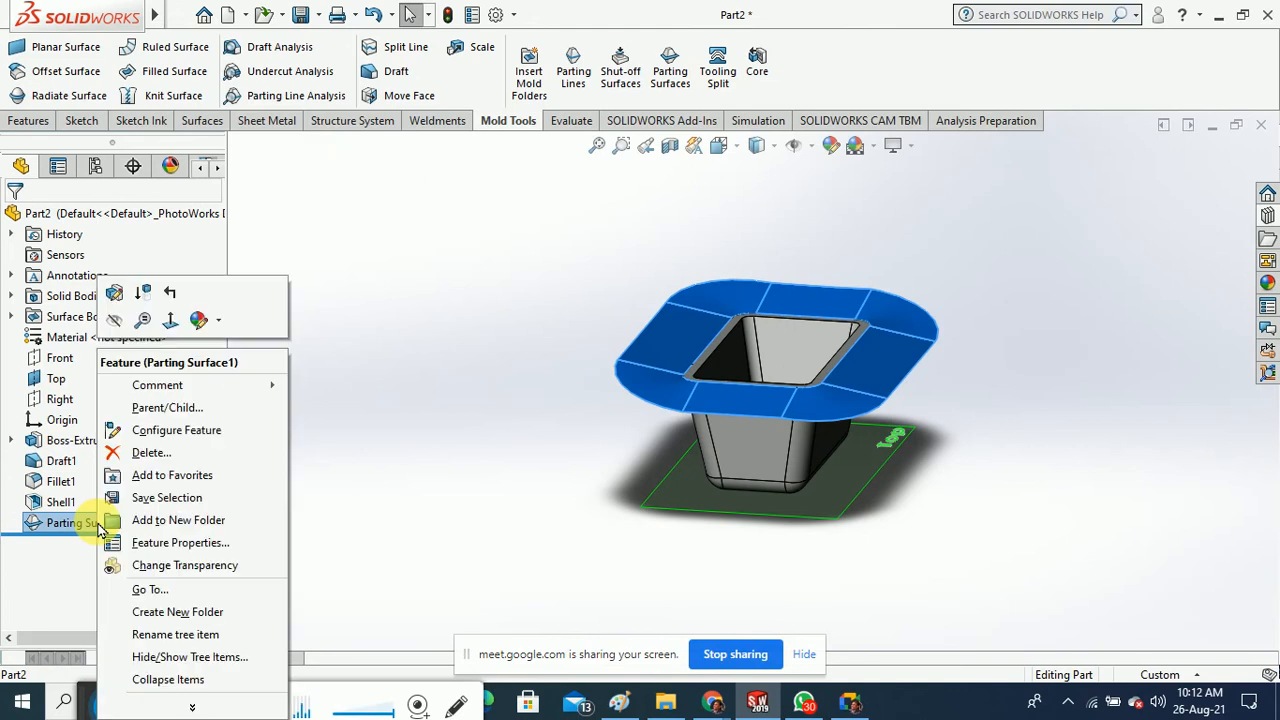
left_click(114, 296)
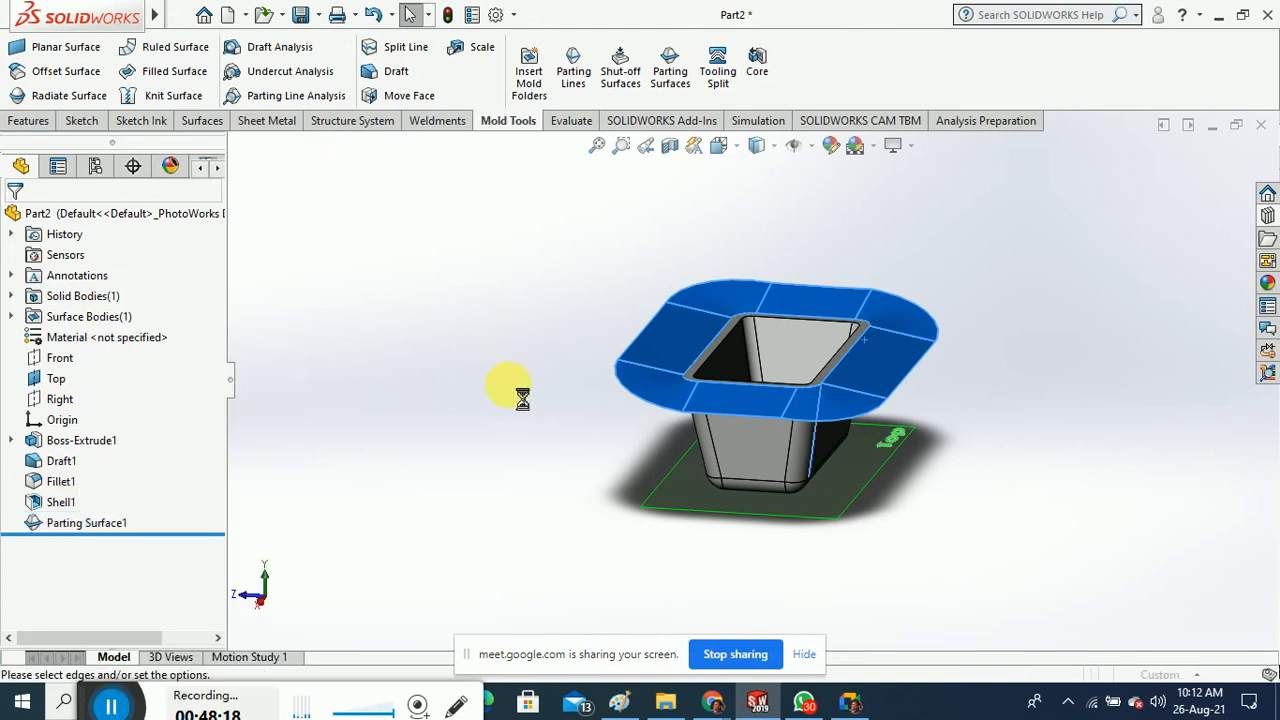
middle_click_drag(522, 398, 526, 363)
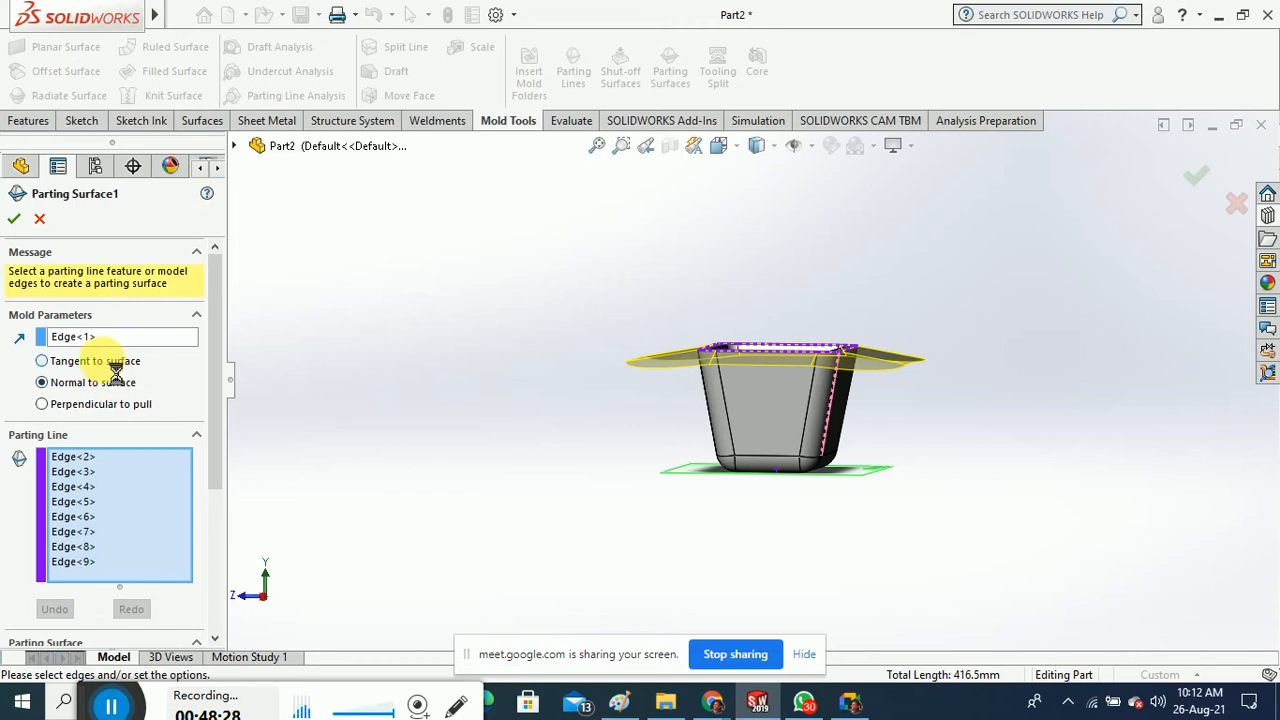
left_click(104, 364)
mouse_move(515, 385)
middle_mouse_down()
mouse_move(514, 449)
mouse_move(531, 432)
mouse_move(534, 381)
middle_mouse_up()
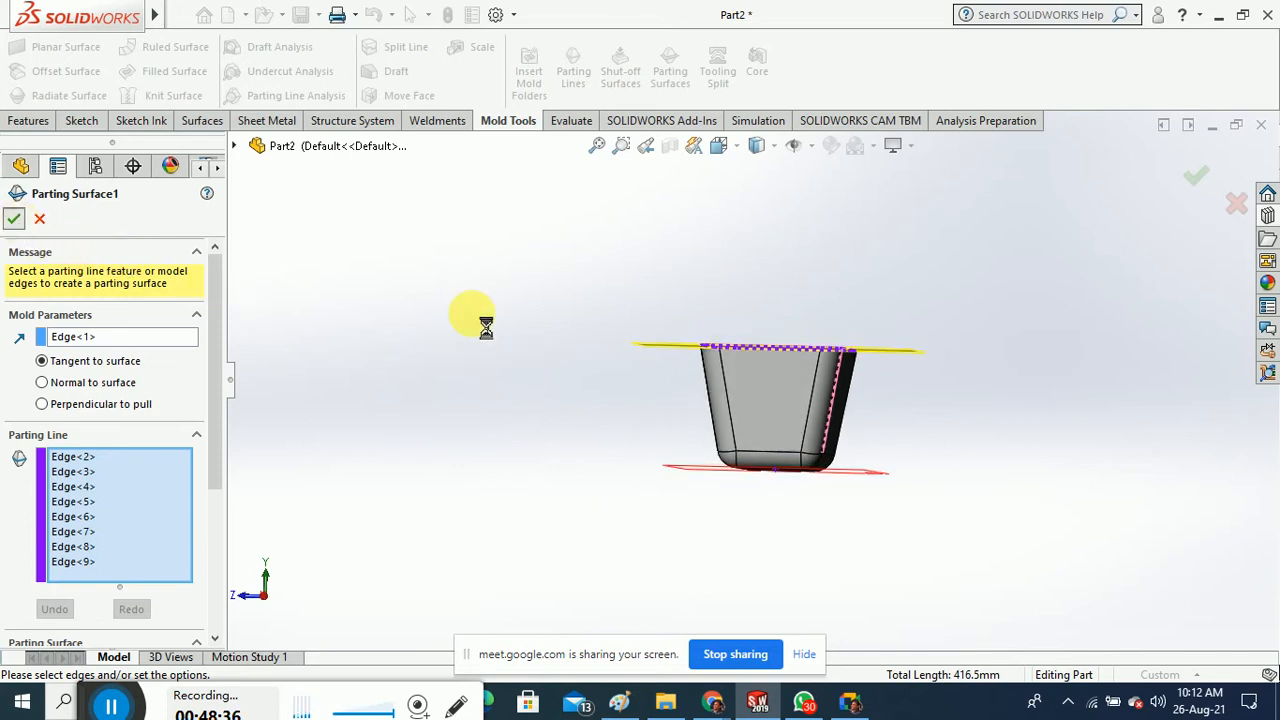
middle_click_drag(503, 289, 518, 352)
middle_click_drag(528, 380, 530, 323)
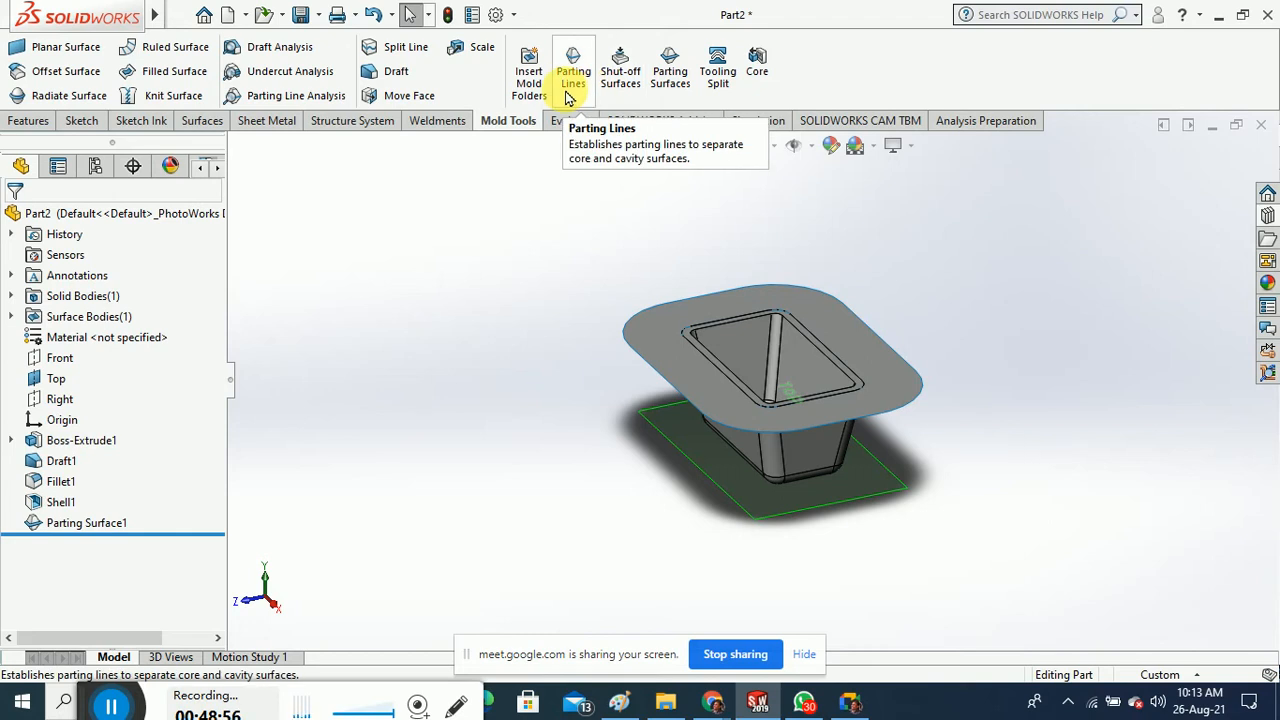
Start the Core tool with a sketch on the parting surface, viewed straight down
middle_click_drag(631, 273, 657, 286)
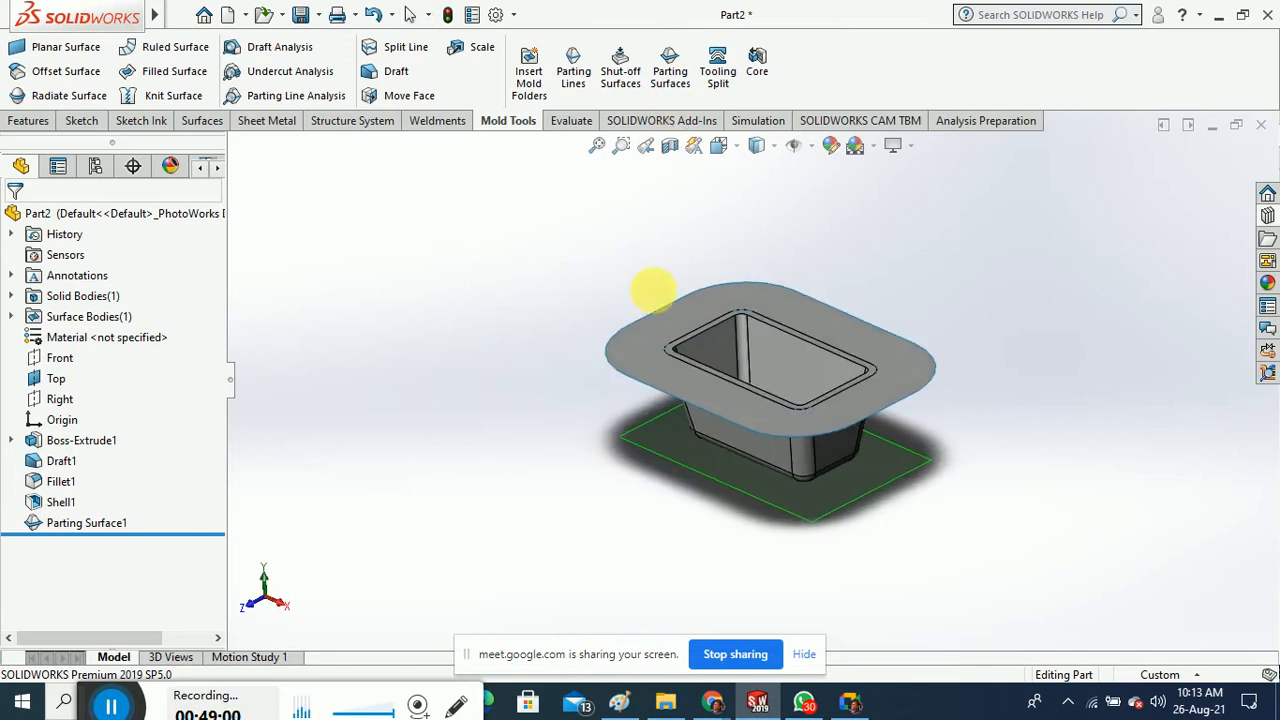
left_click(757, 72)
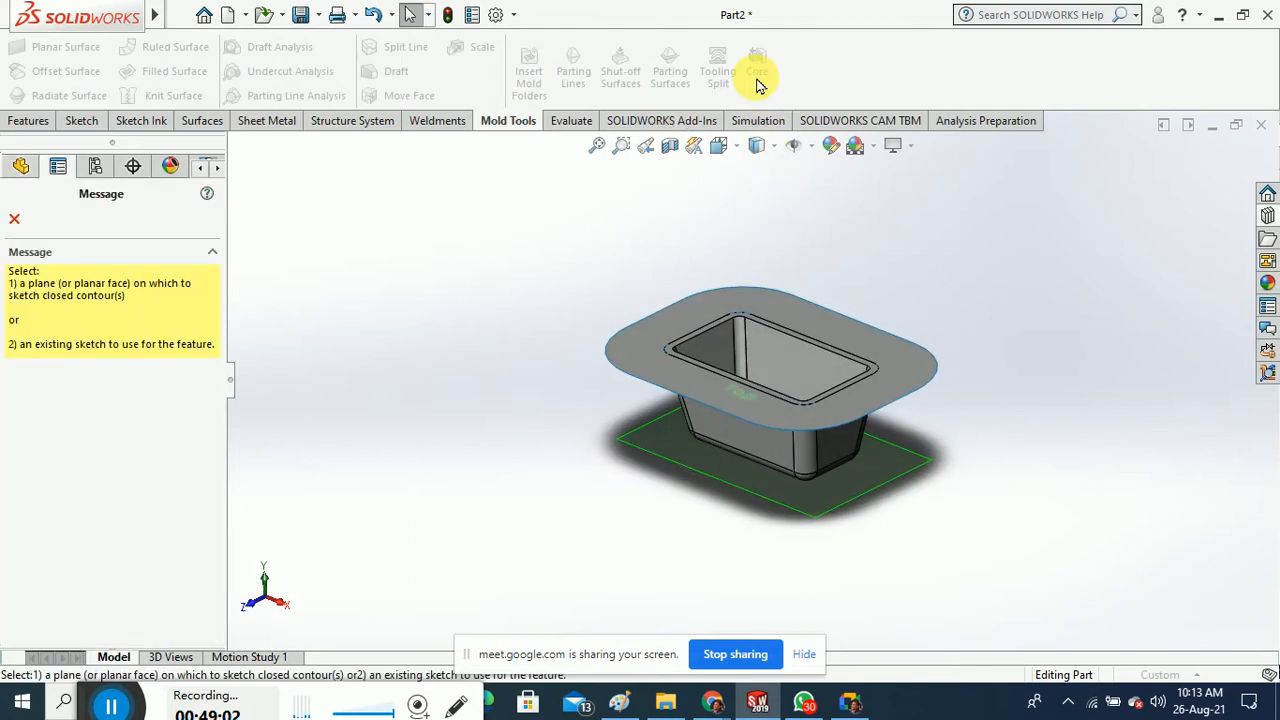
left_click(782, 317)
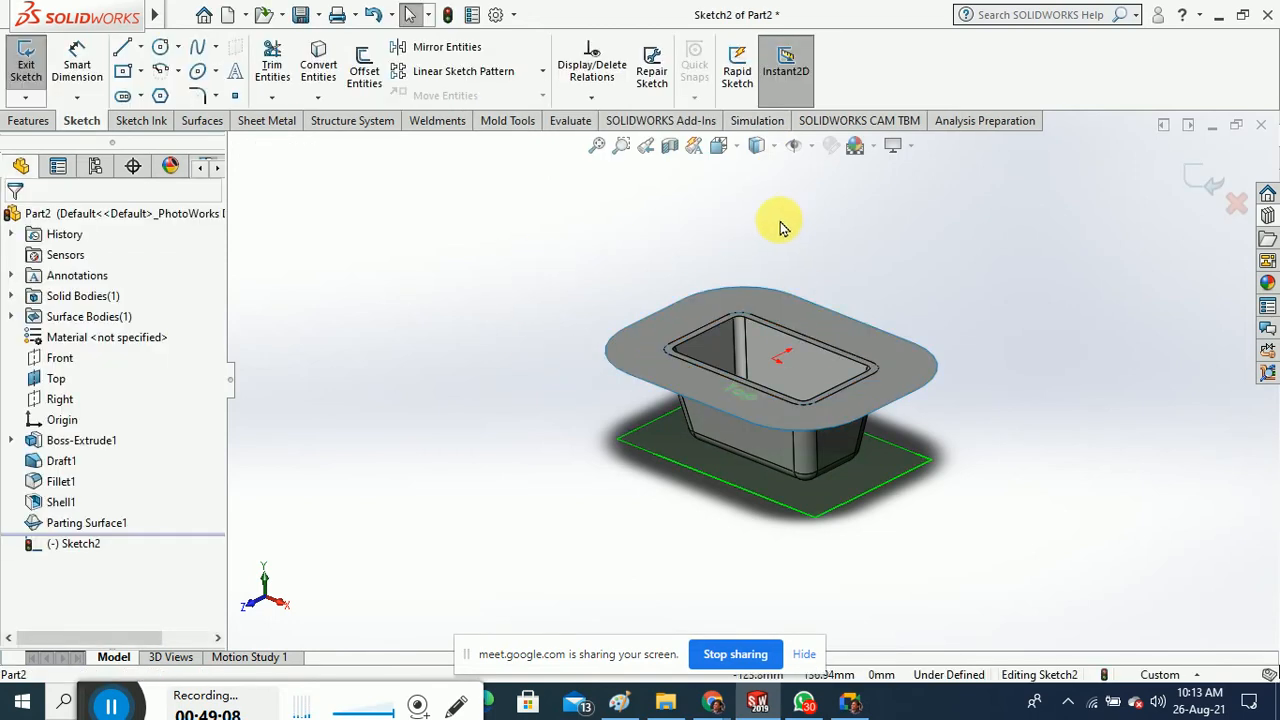
left_click(720, 145)
left_click(826, 251)
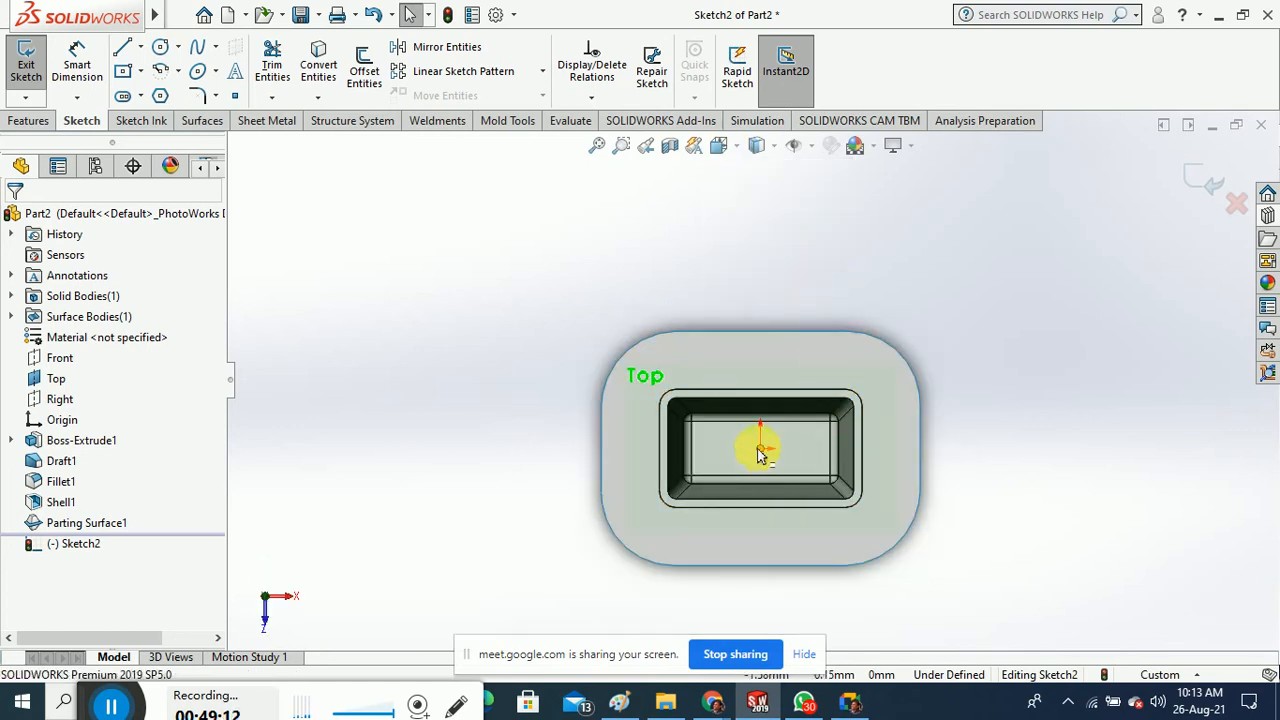
scroll(755, 465, "down", 1)
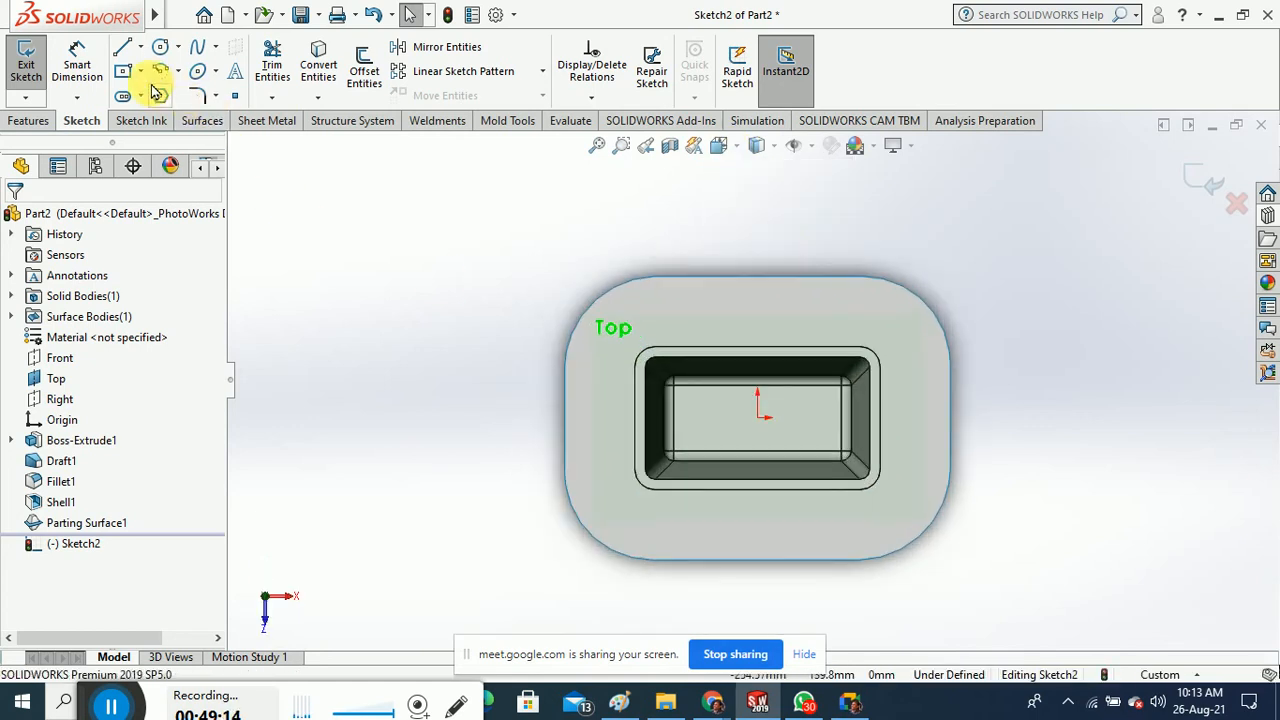
Draw a rectangle around the sketch origin framing the tray opening
left_click(121, 70)
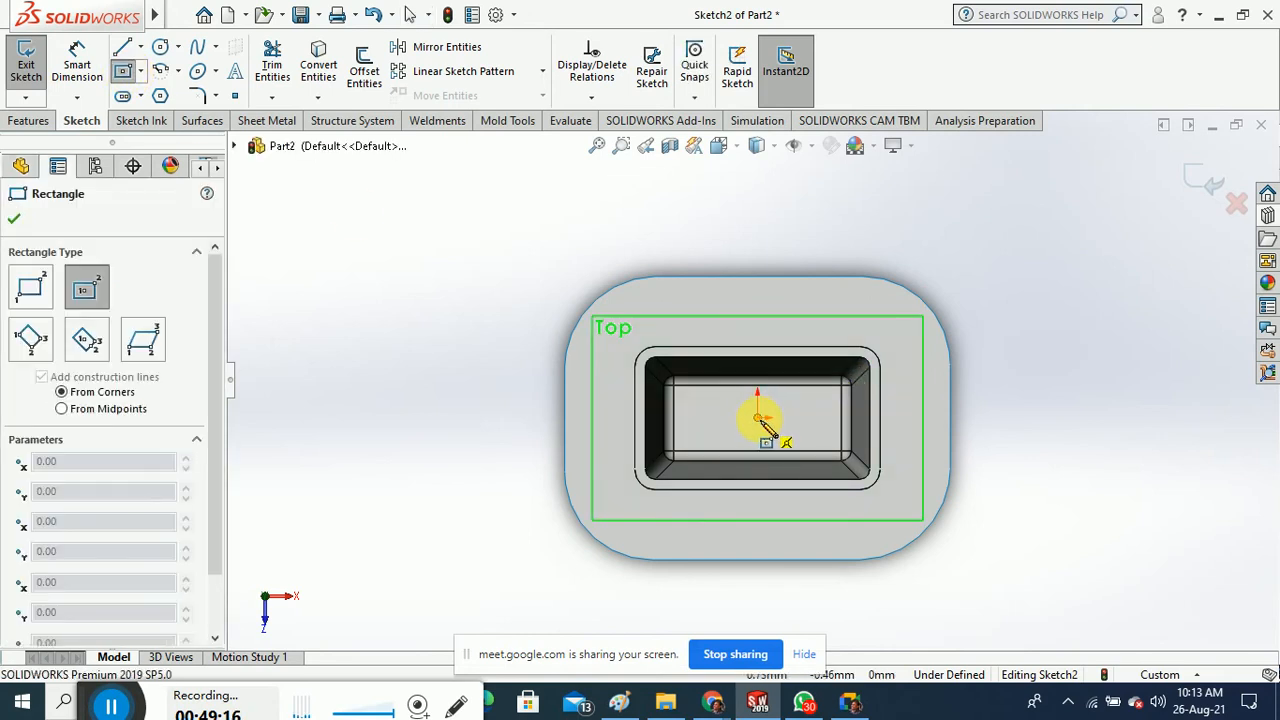
left_click(760, 418)
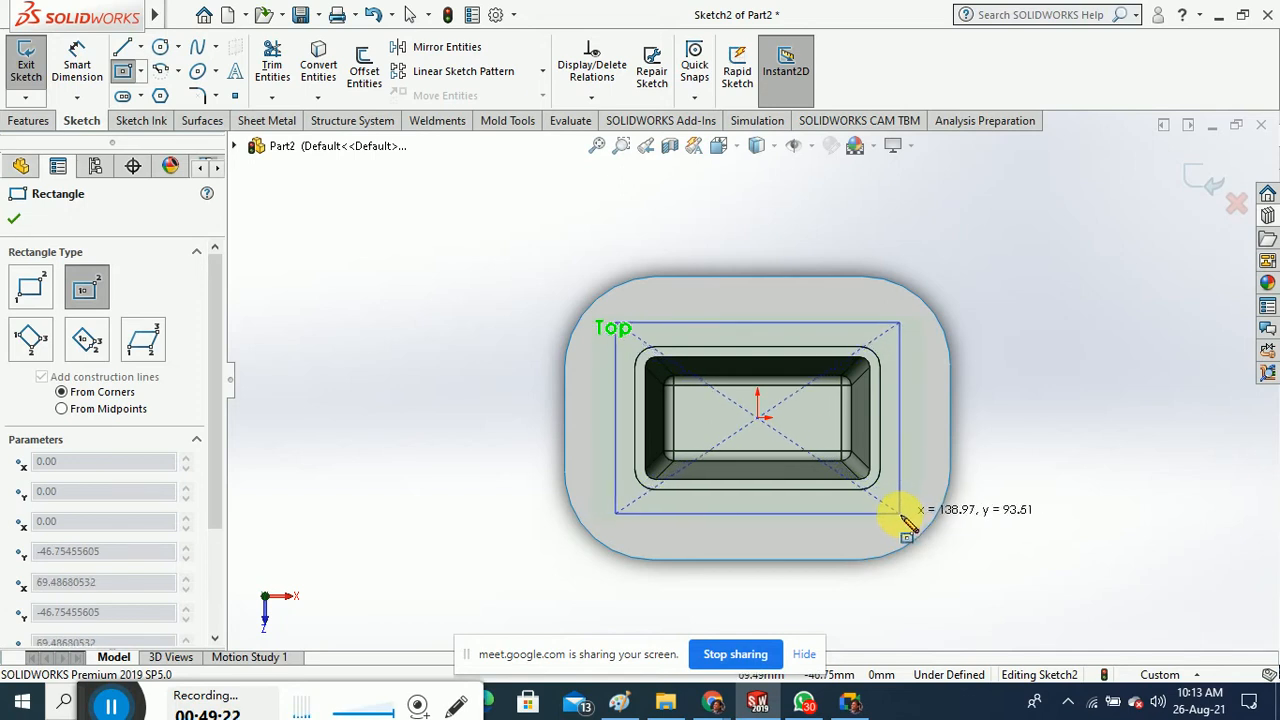
left_click(900, 515)
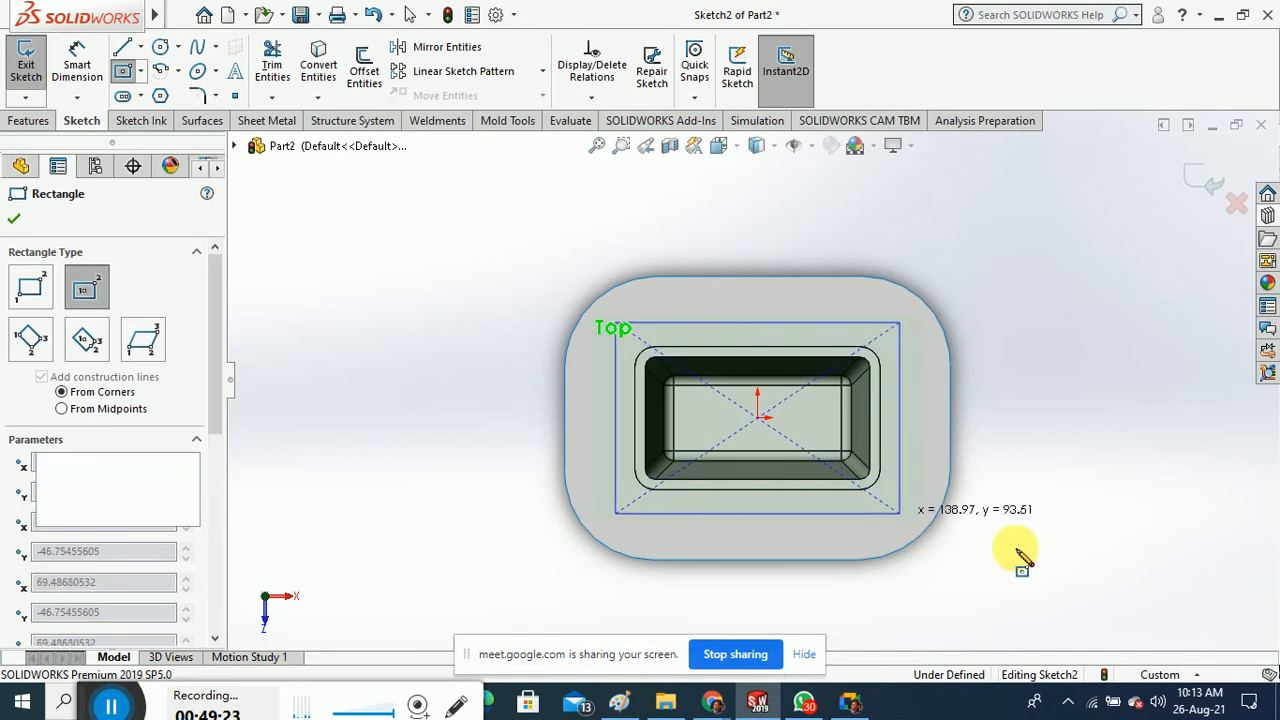
left_click(15, 228)
middle_click_drag(451, 277, 545, 303)
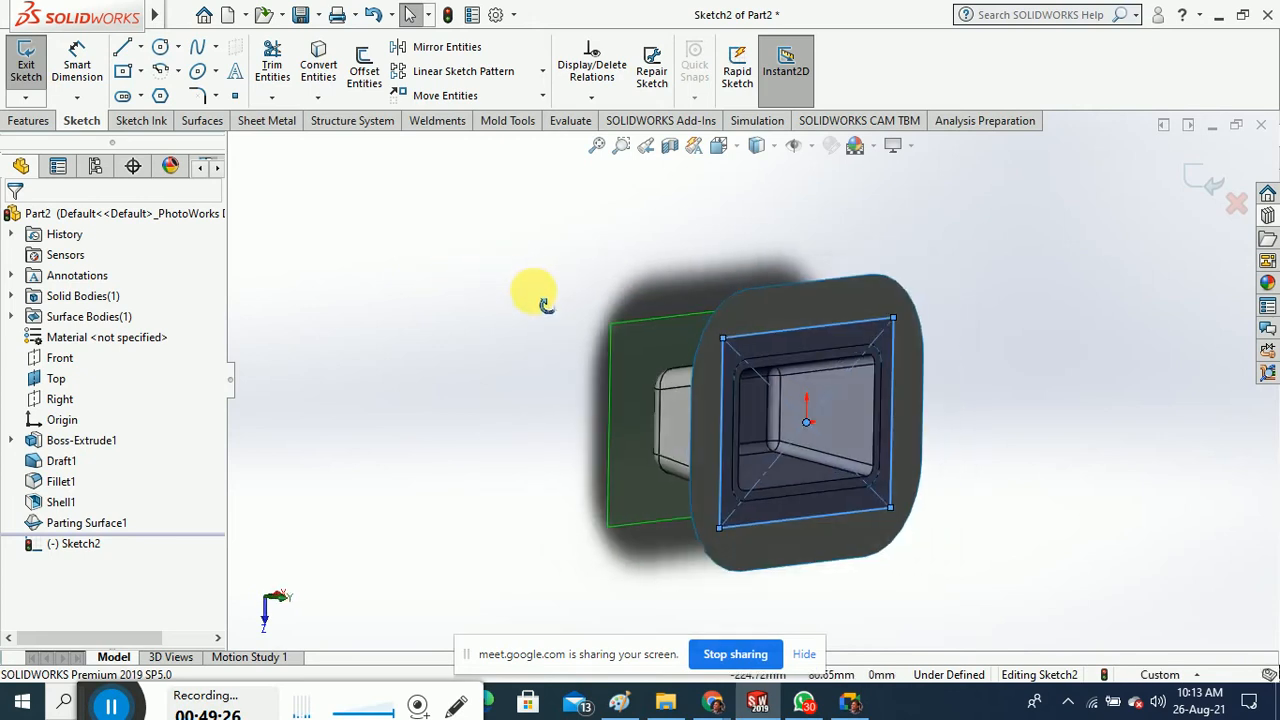
Exit Sketch2 and build Core1 from the Shell1 body with 29 mm and 79 mm depths
left_click(32, 79)
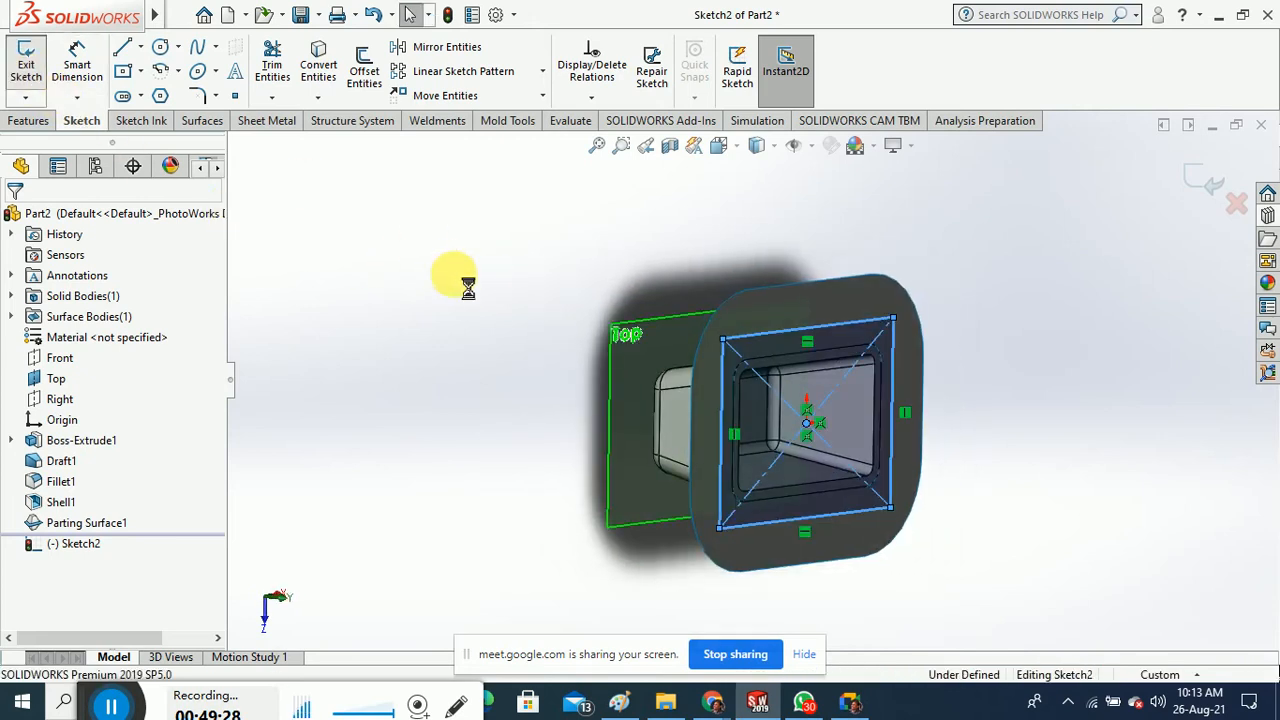
middle_click_drag(474, 334, 514, 354)
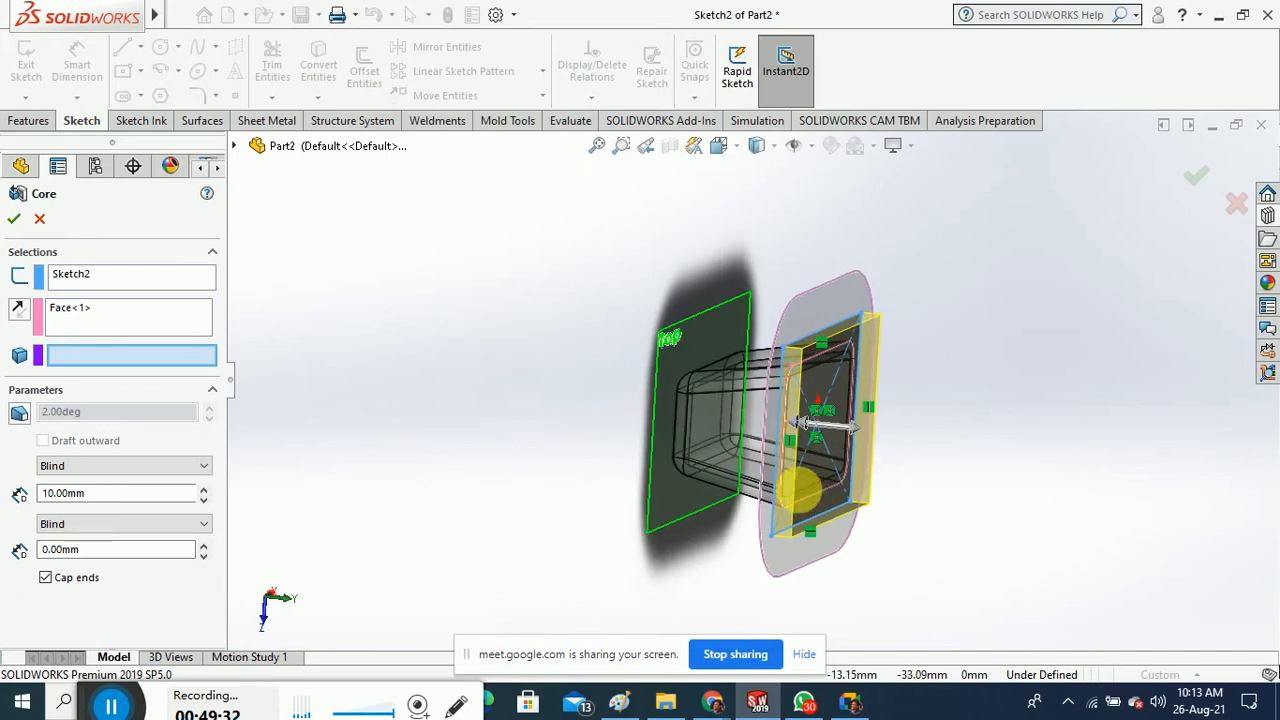
left_click_drag(790, 430, 640, 408)
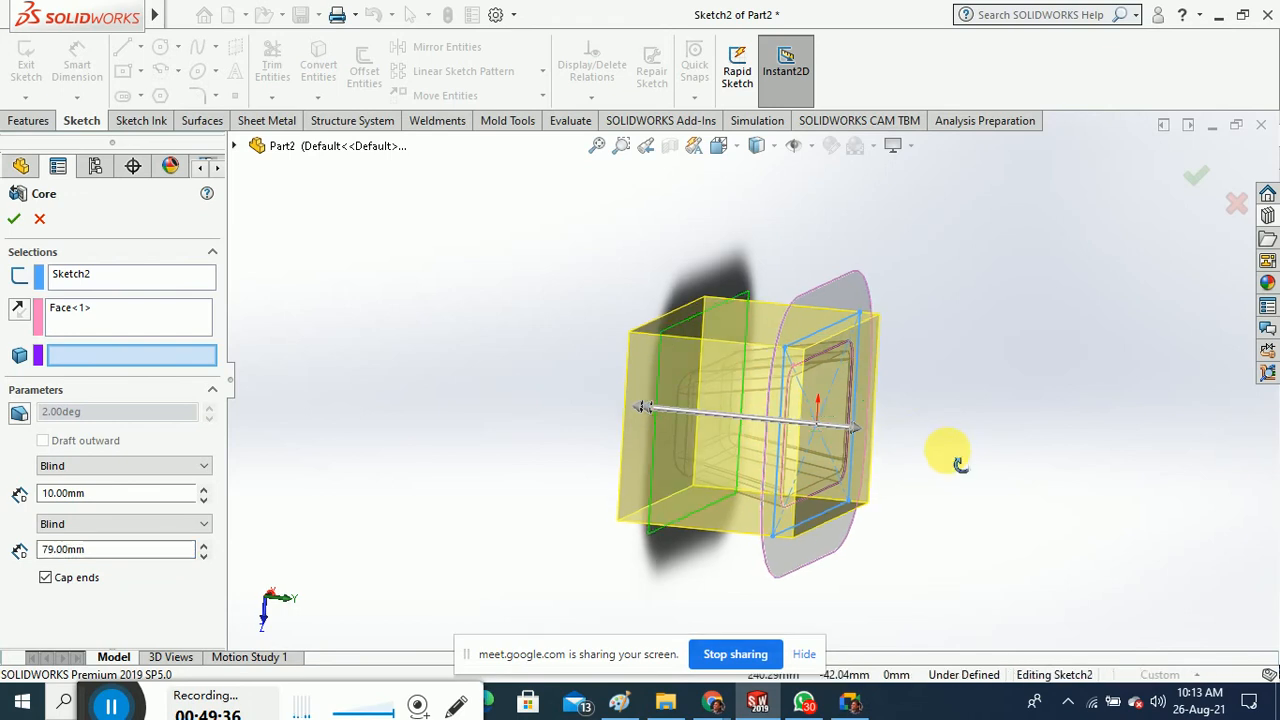
left_click_drag(852, 430, 878, 437)
middle_click_drag(878, 437, 874, 223)
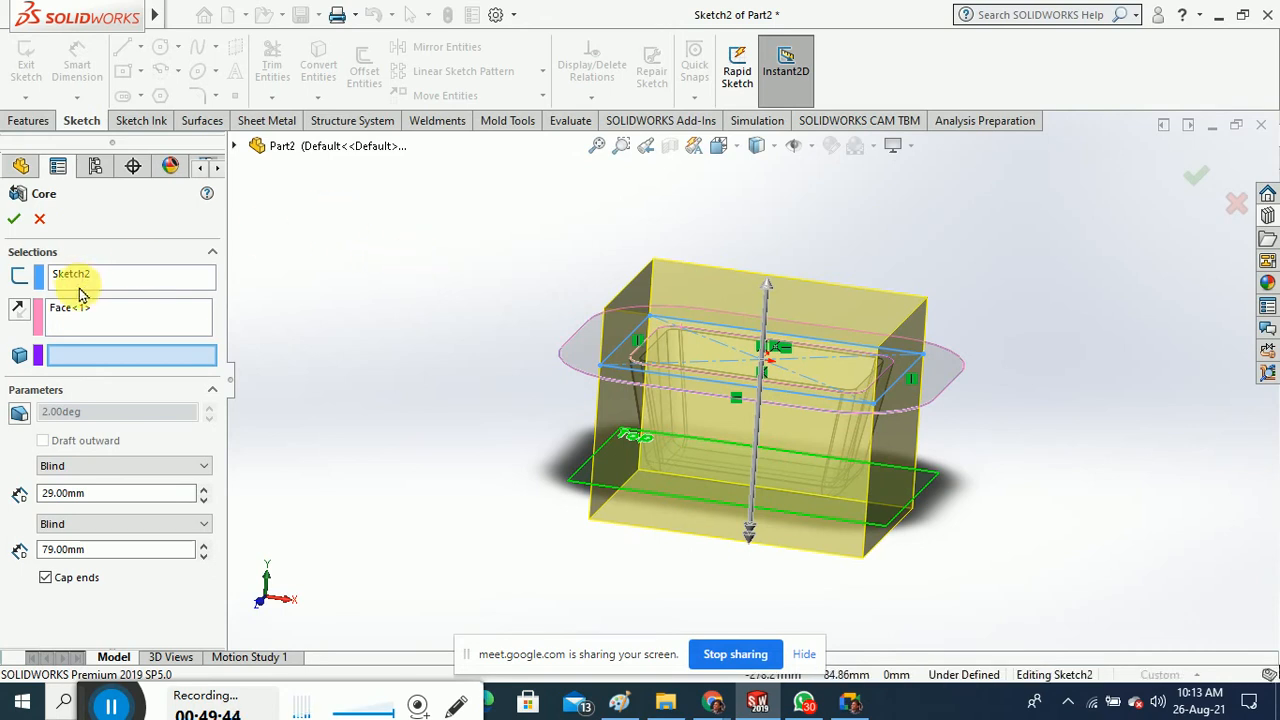
left_click(88, 316)
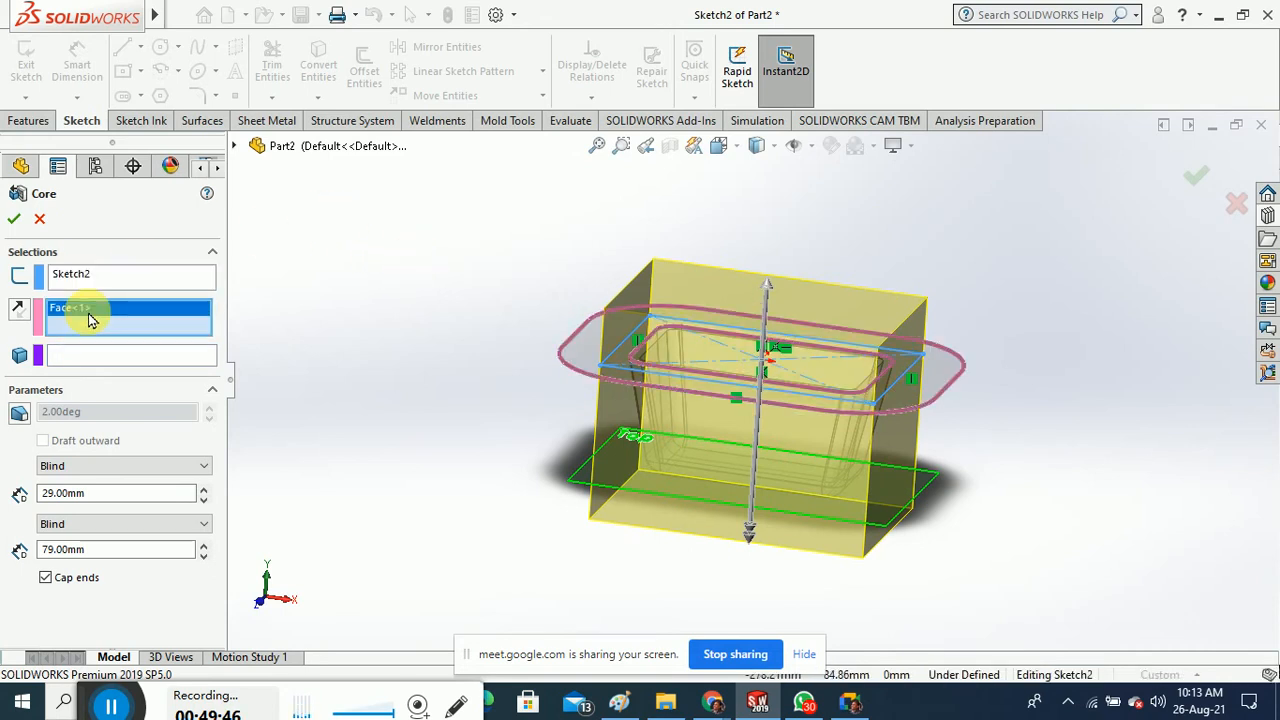
left_click(88, 356)
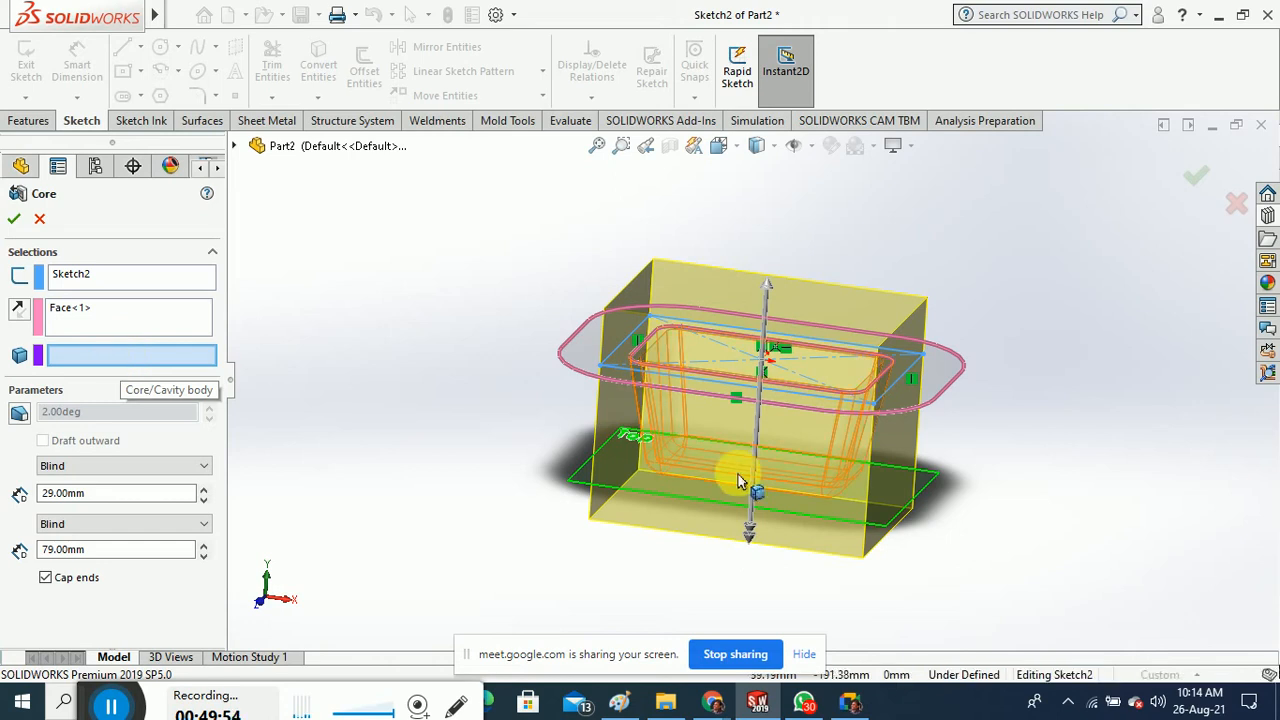
left_click(799, 458)
mouse_move(566, 471)
middle_mouse_down()
mouse_move(565, 492)
mouse_move(551, 486)
mouse_move(551, 457)
mouse_move(560, 488)
middle_mouse_up()
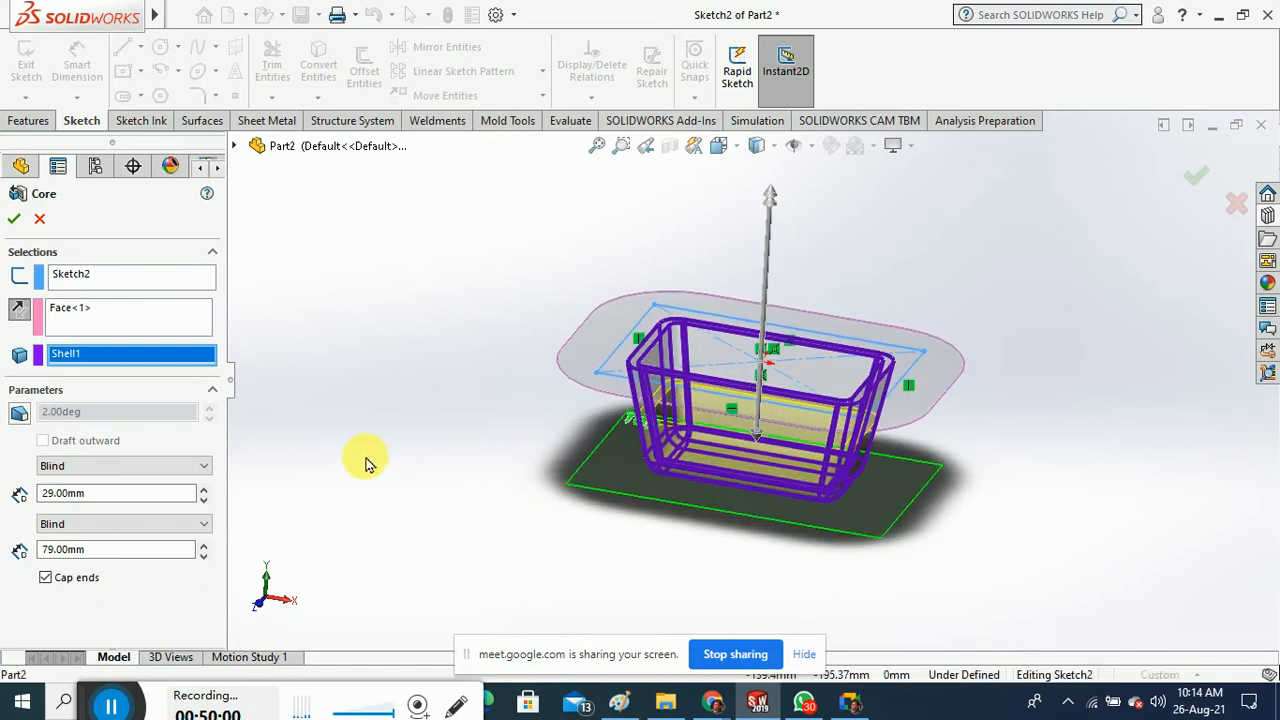
left_click(14, 221)
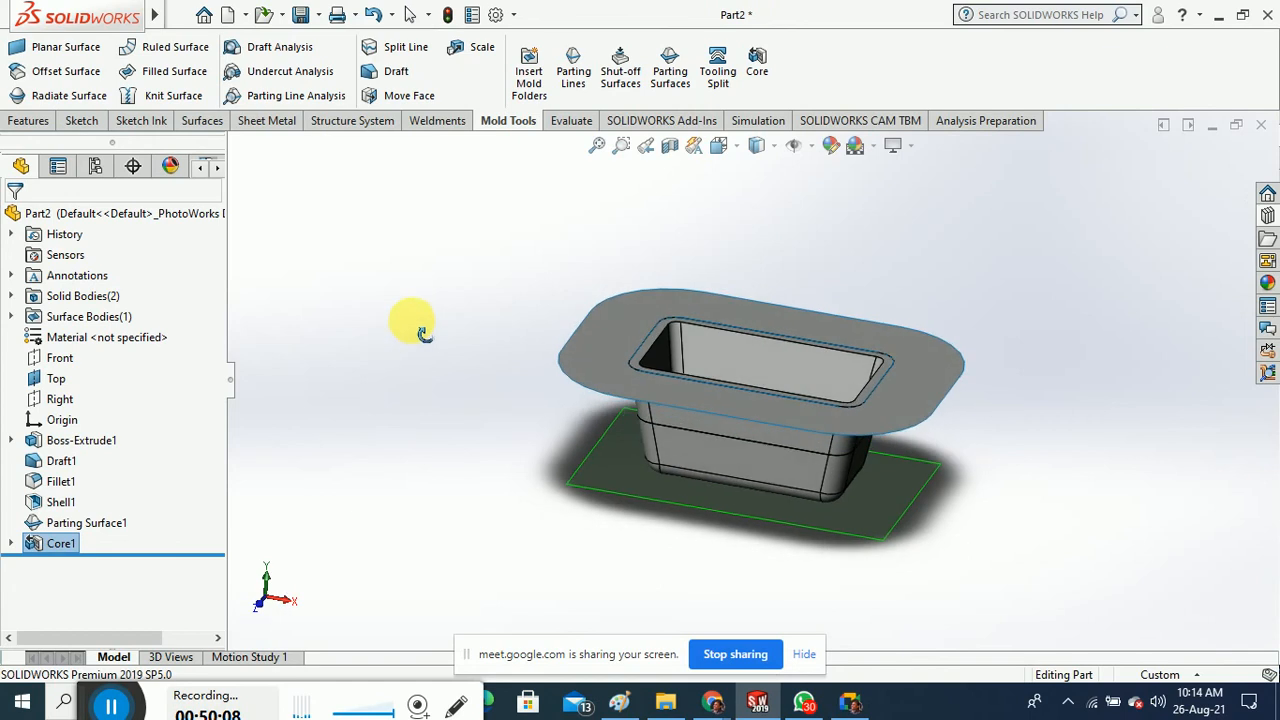
Delete the Core1 feature from the FeatureManager tree, keeping Sketch2
left_click(11, 544)
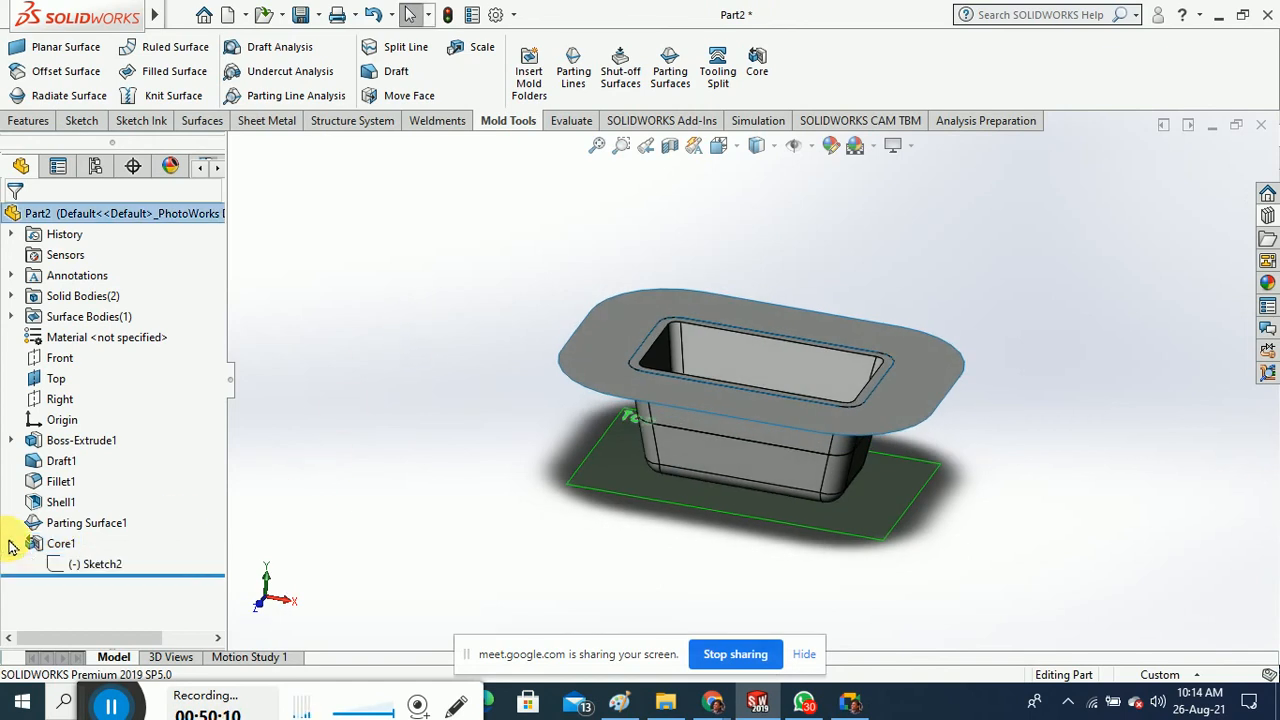
left_click(55, 546)
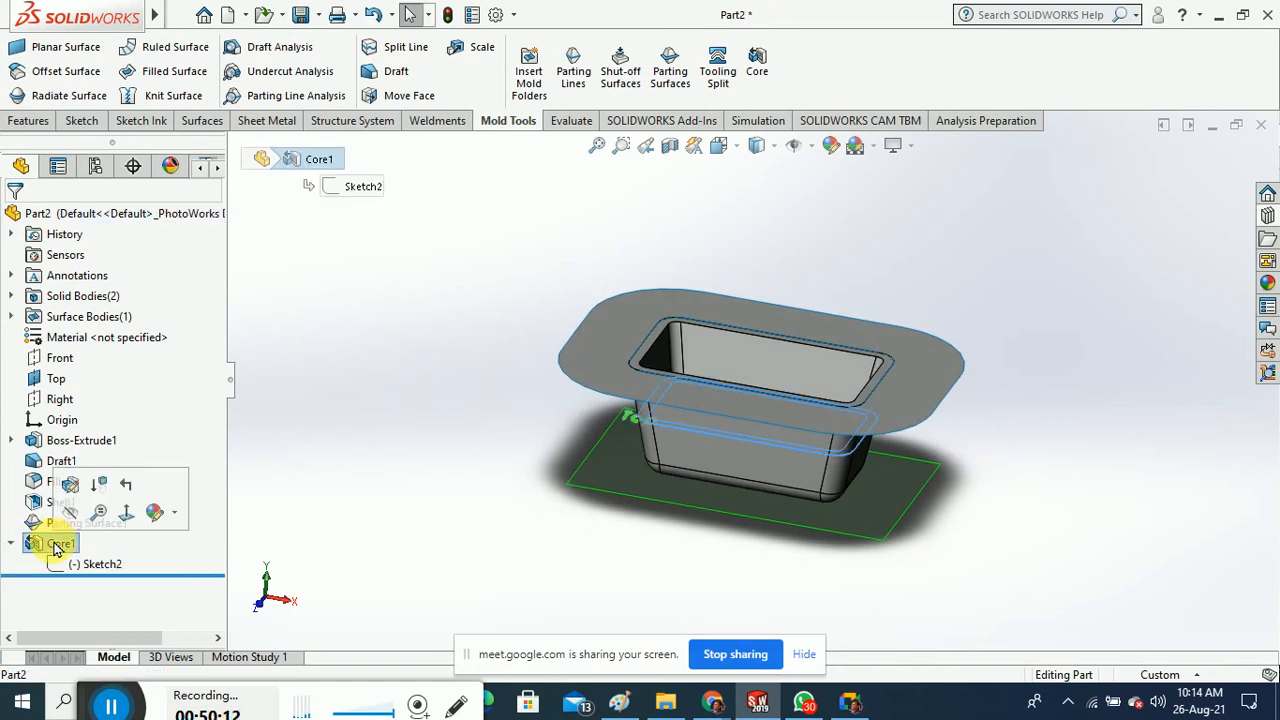
middle_click_drag(428, 466, 148, 563)
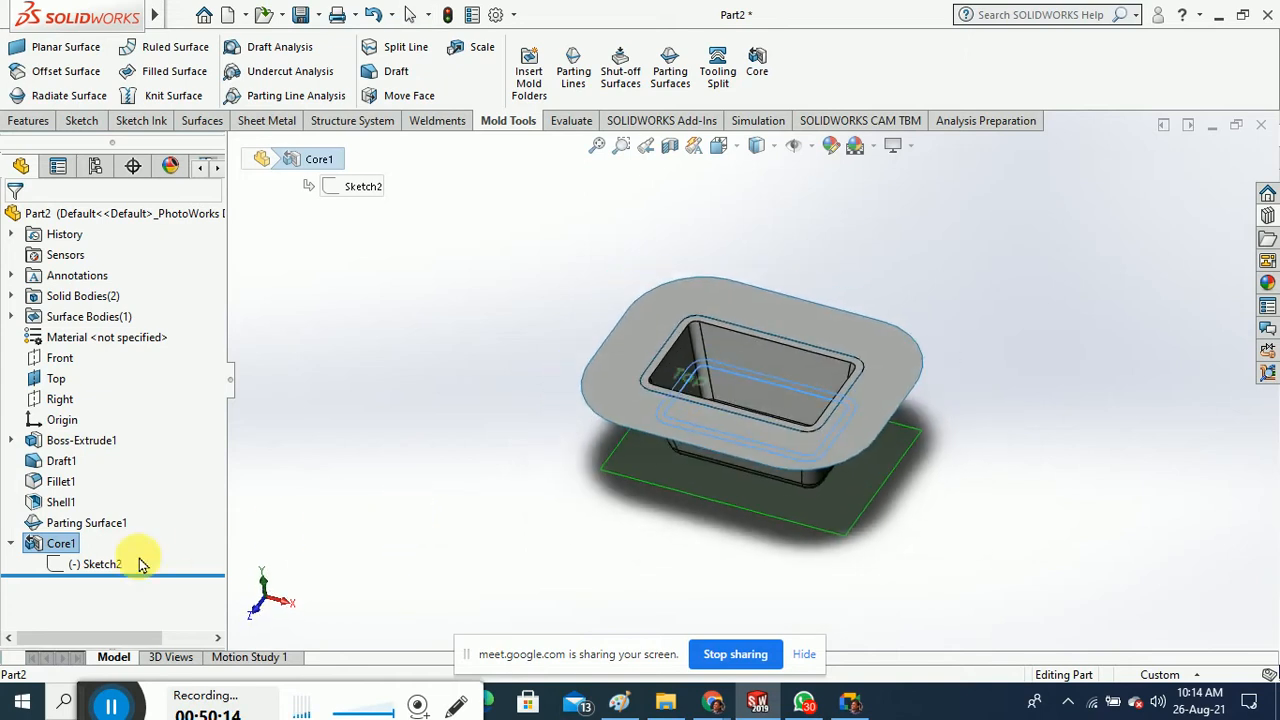
right_click(55, 546)
left_click(97, 405)
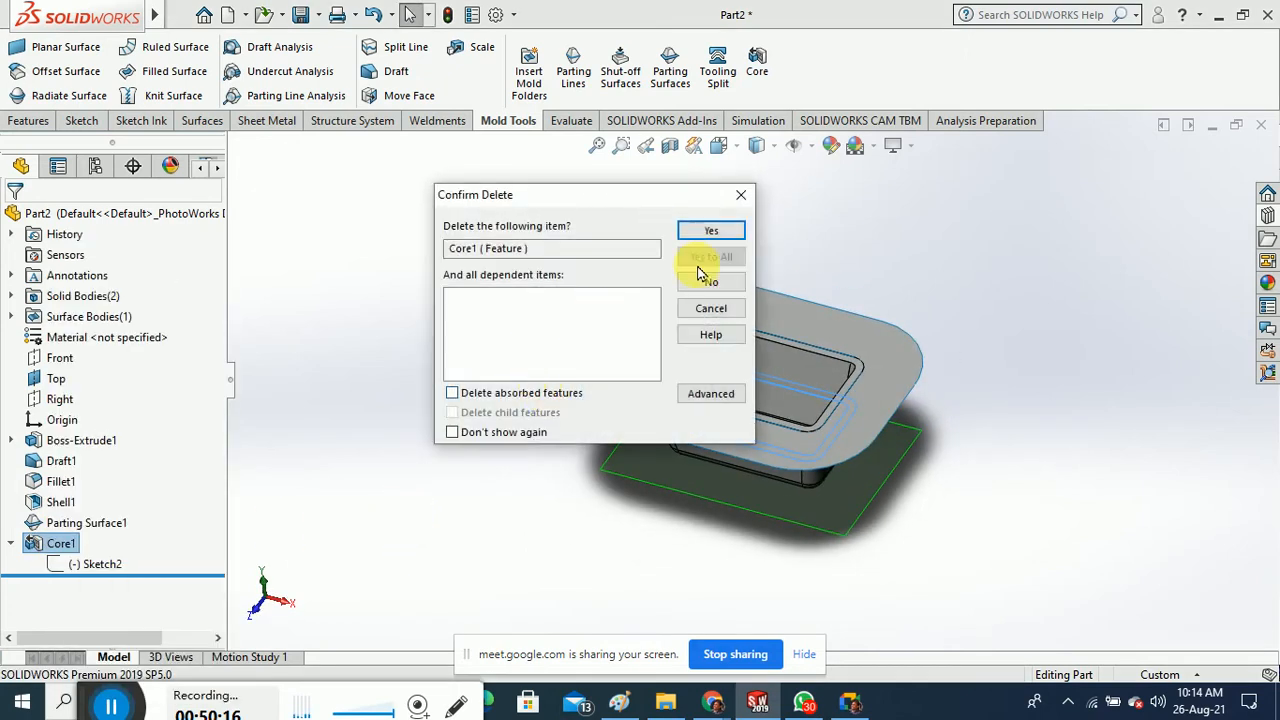
left_click(710, 232)
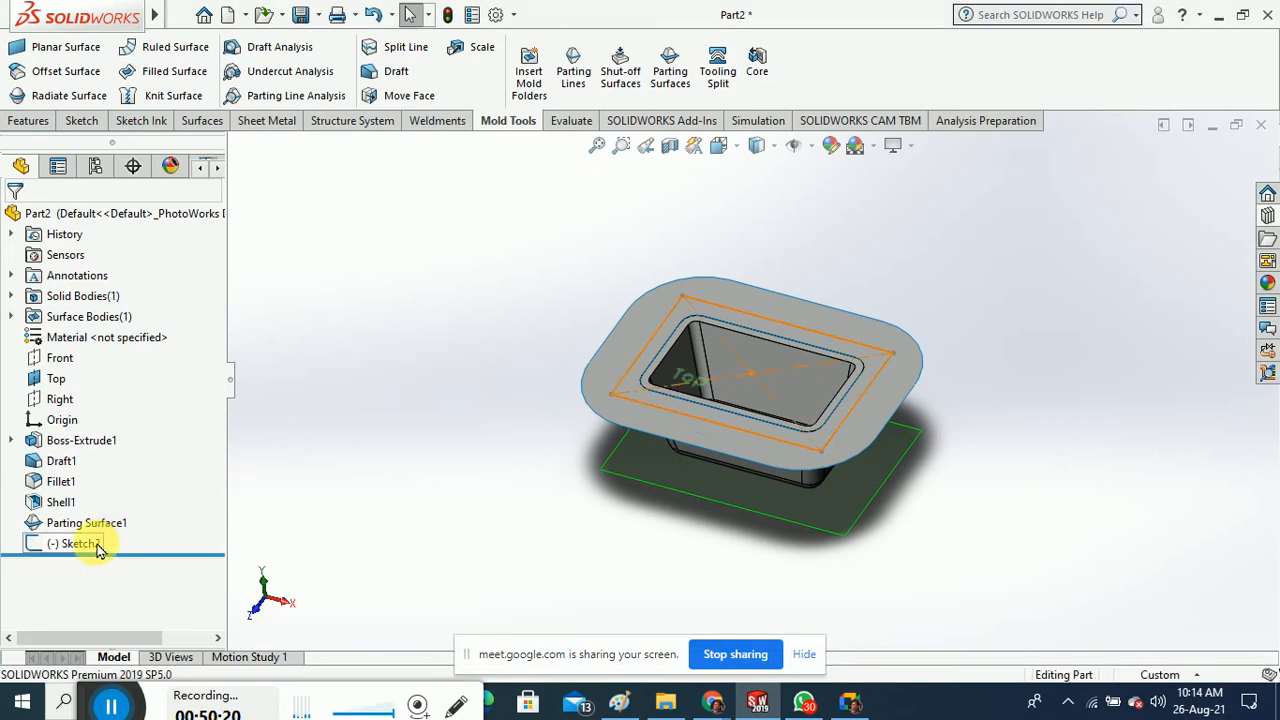
right_click(97, 545)
left_click(277, 177)
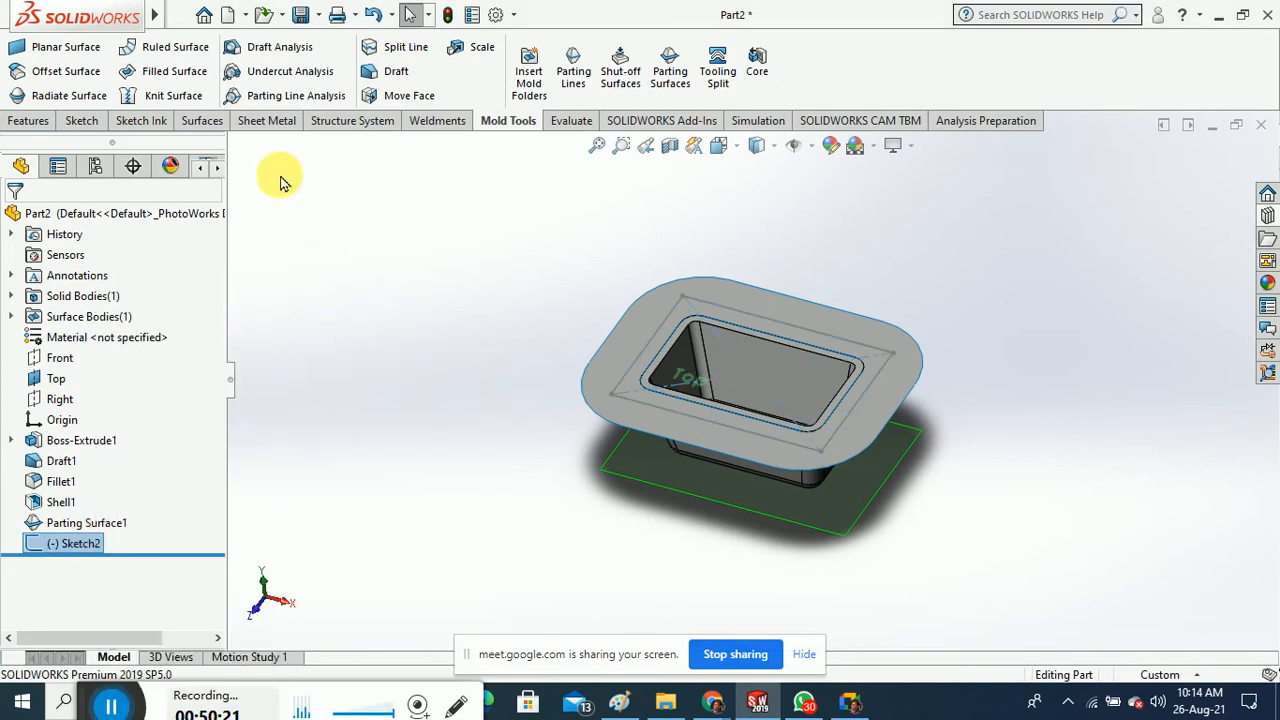
Start an Extruded Boss on the rectangle sketch as a separate, unmerged body
left_click(29, 121)
left_click(35, 70)
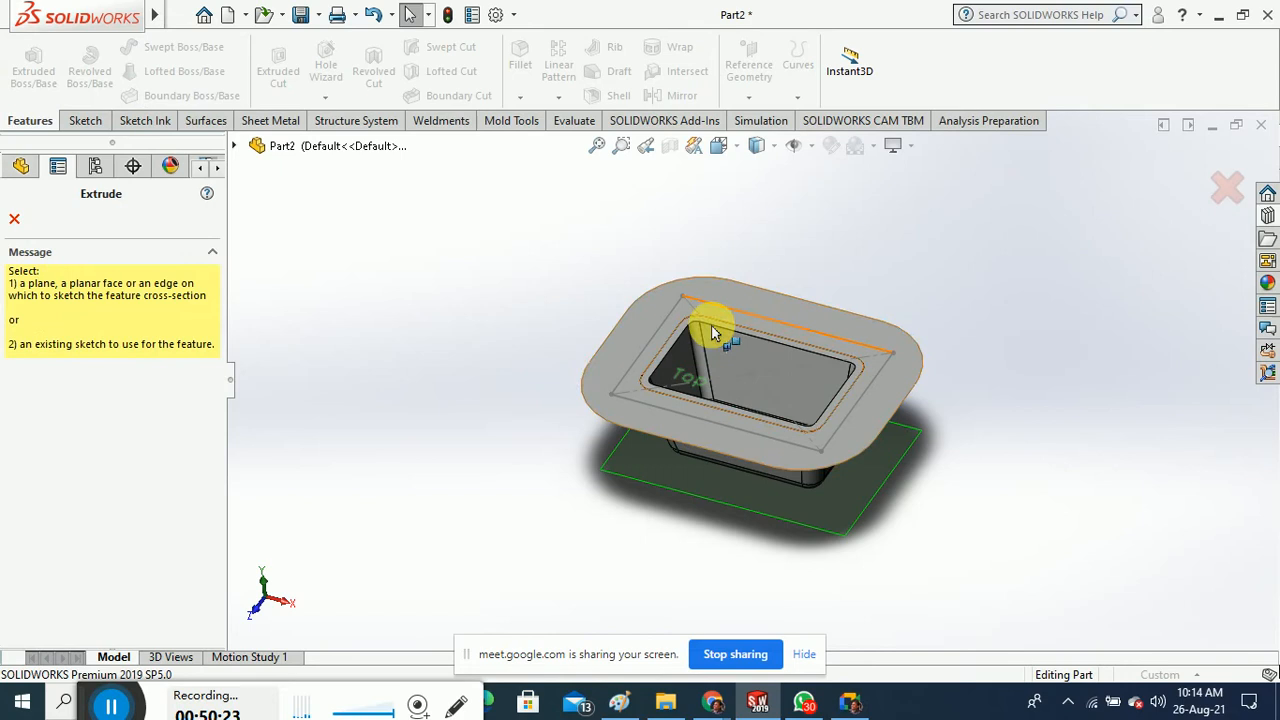
left_click(657, 347)
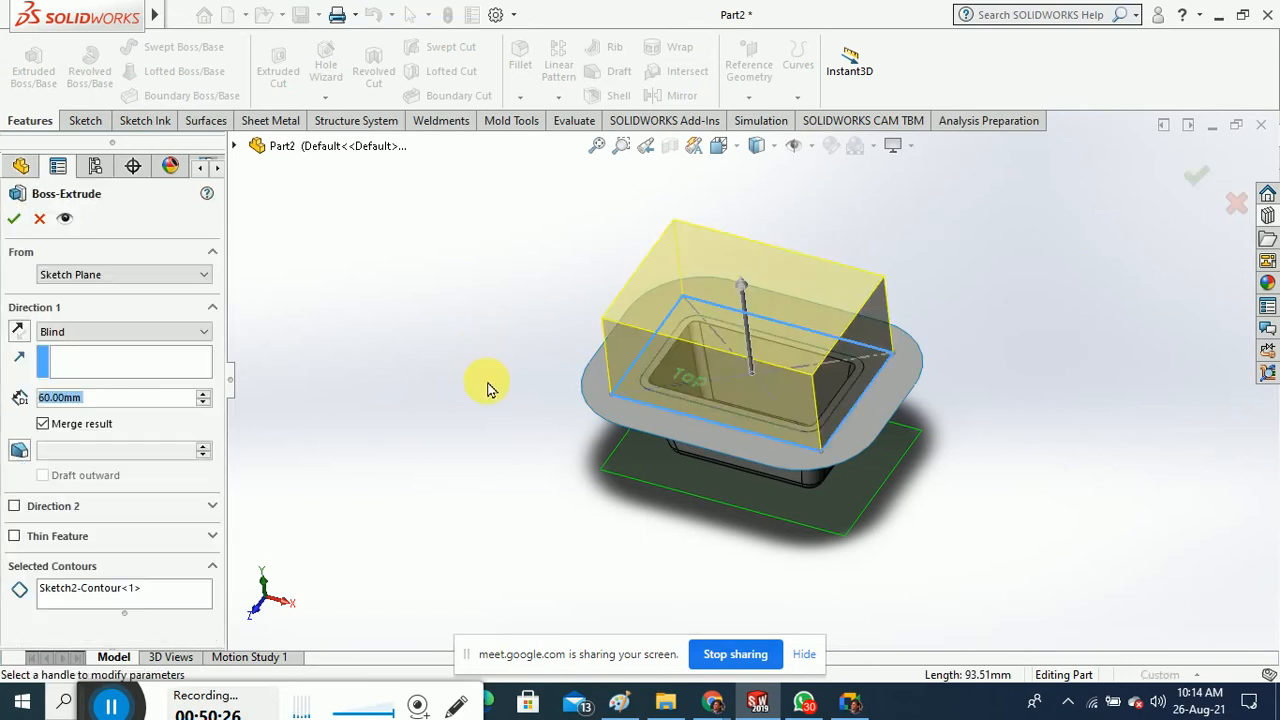
middle_click_drag(487, 388, 493, 310)
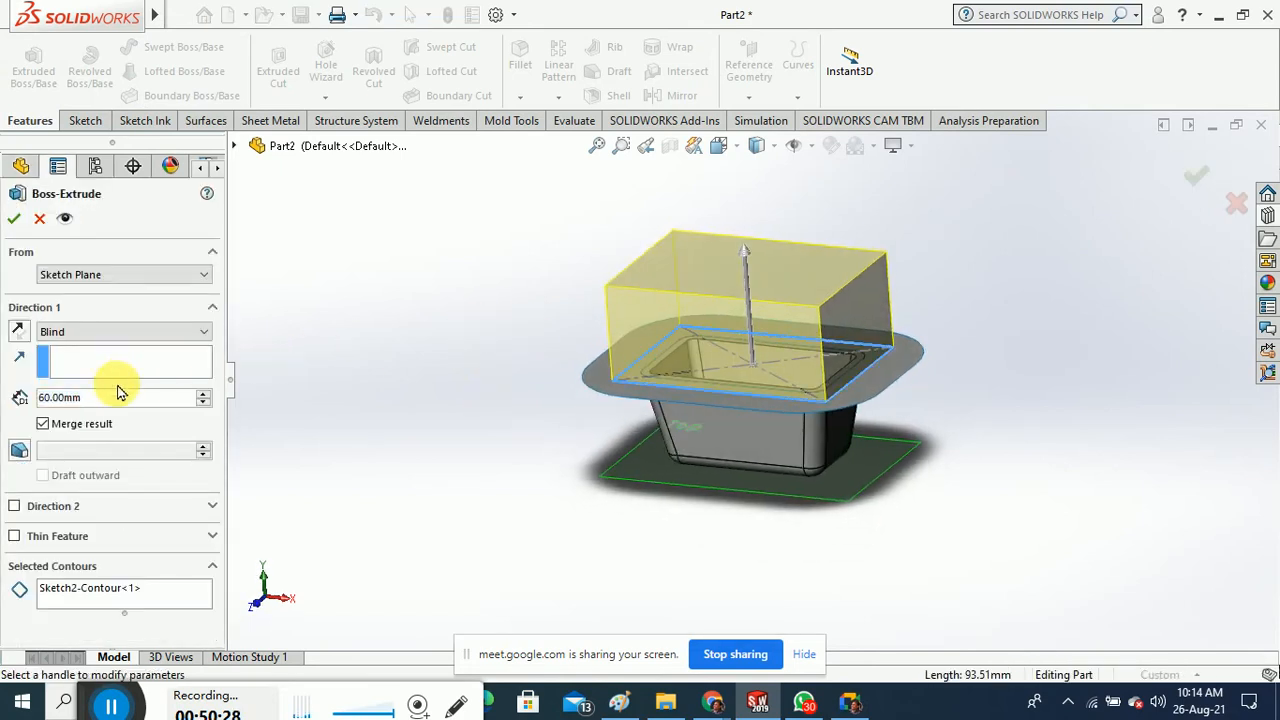
left_click(85, 424)
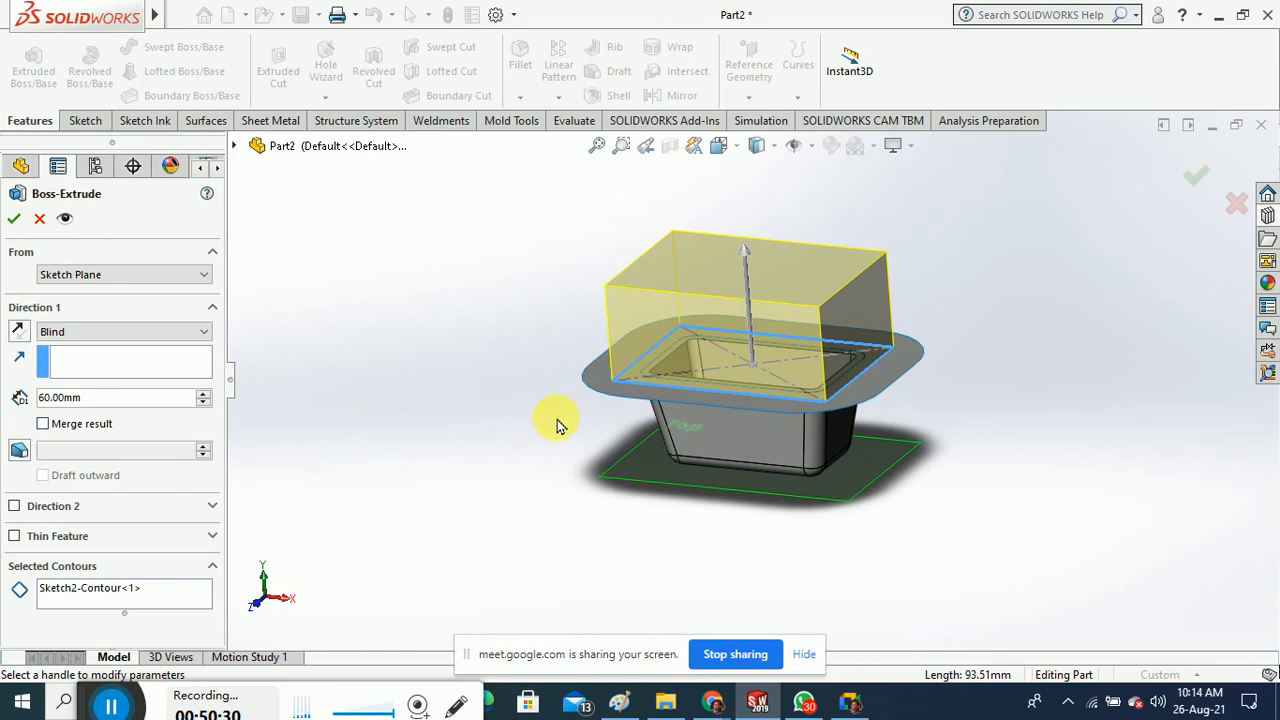
Try a Mid Plane end condition at 60–70 mm, then revert to Blind
left_click(128, 334)
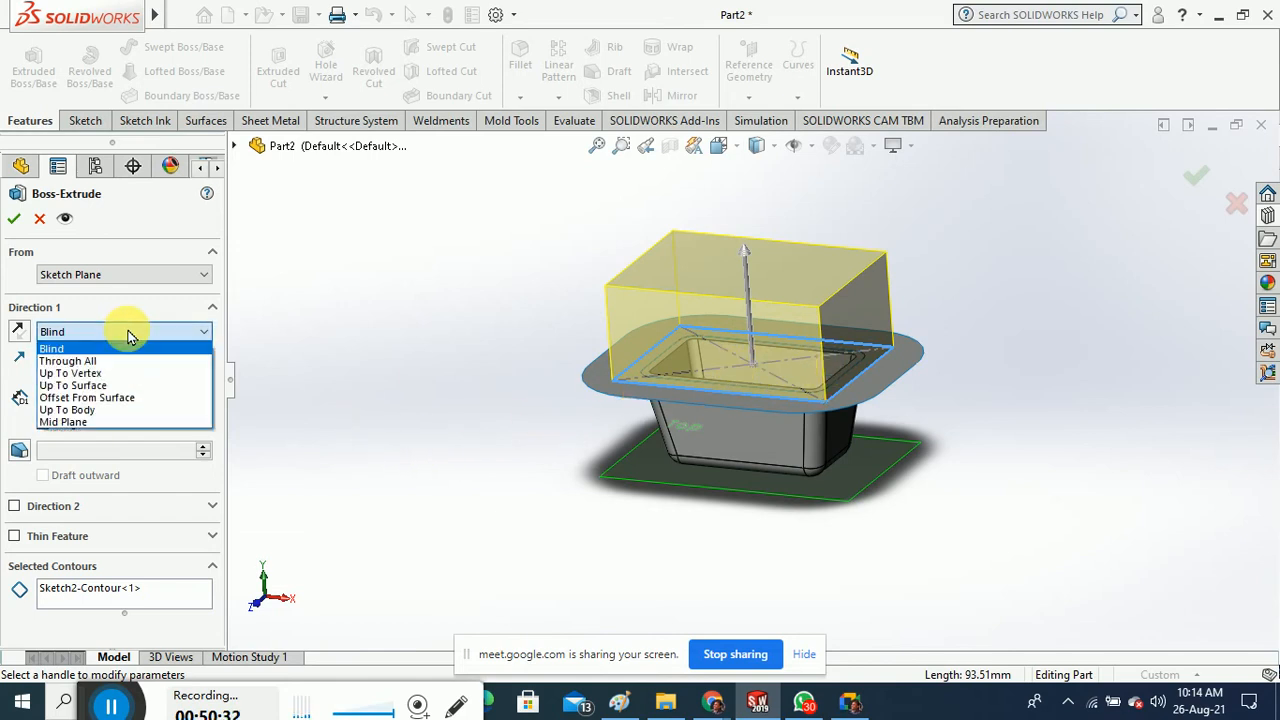
left_click(128, 334)
left_click(128, 334)
left_click(128, 334)
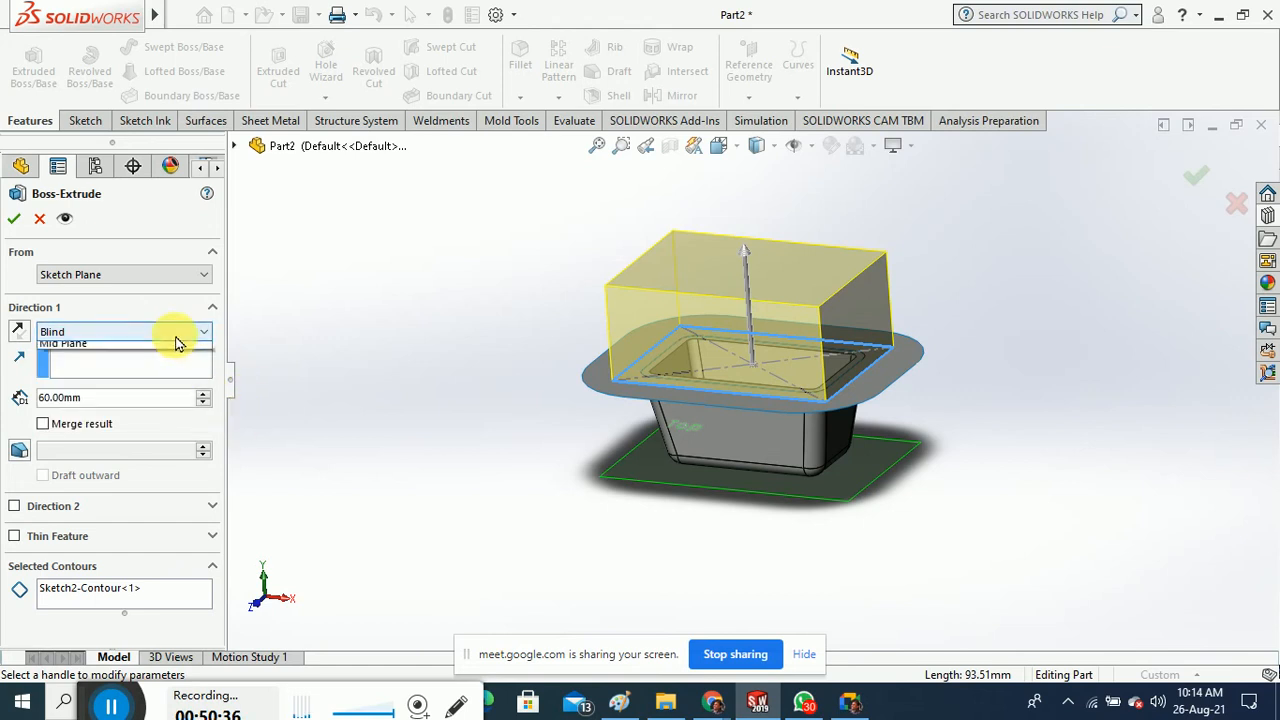
left_click(170, 334)
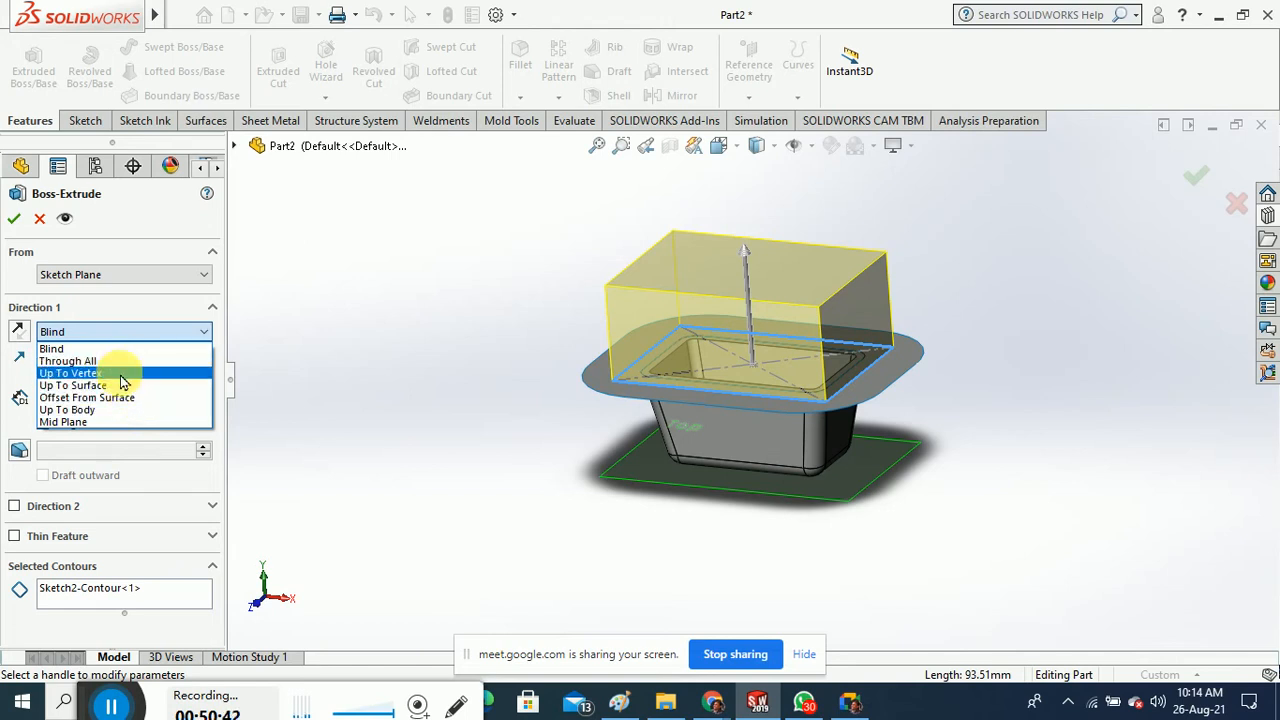
left_click(120, 422)
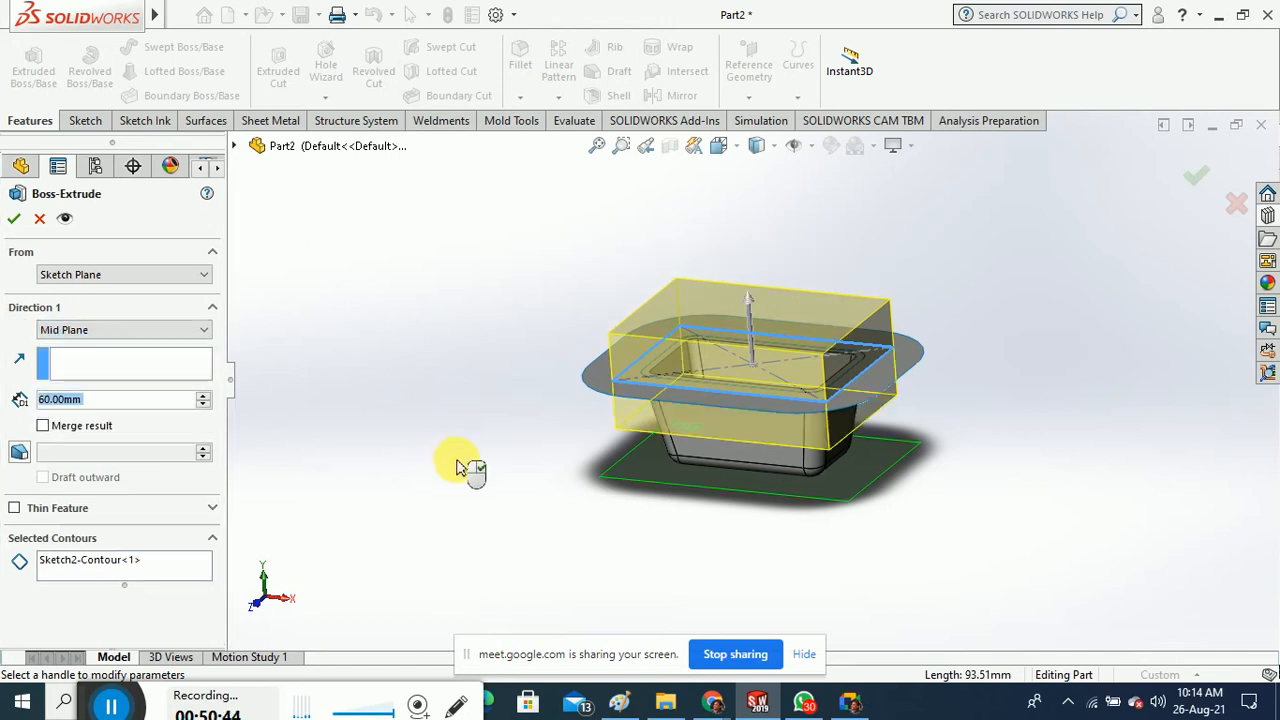
left_click(203, 396)
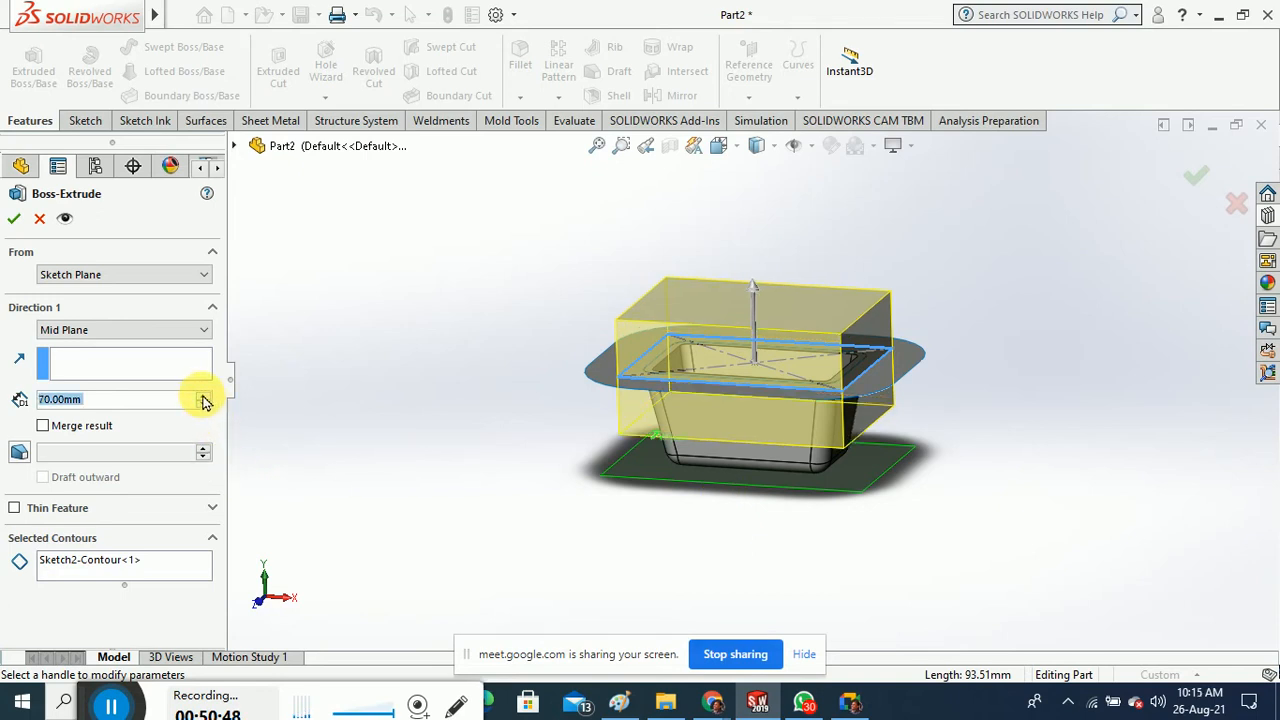
left_click(202, 405)
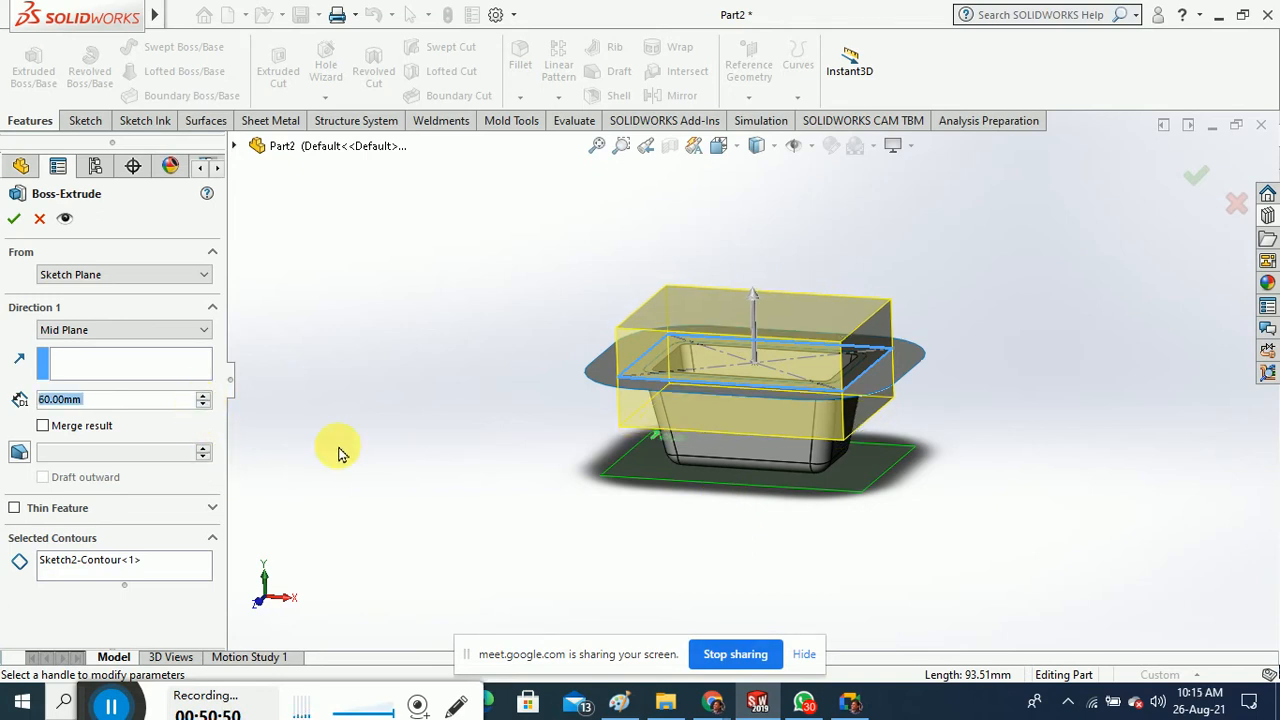
left_click(138, 331)
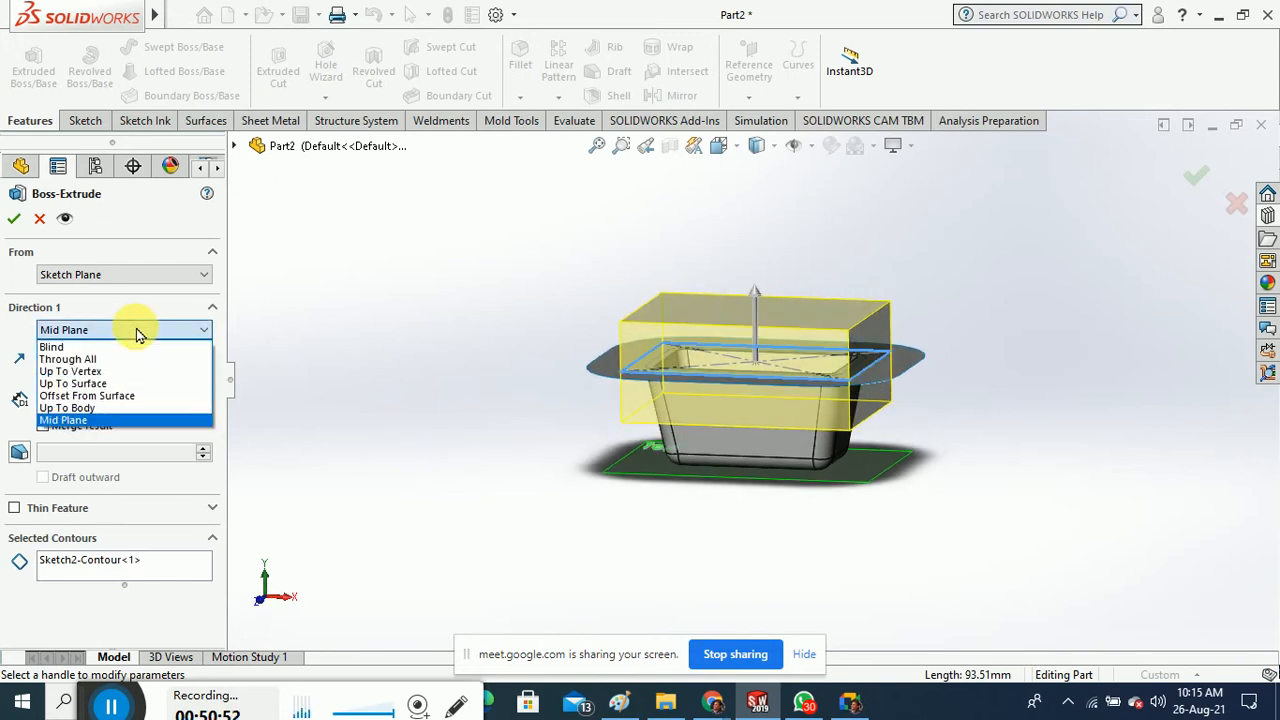
left_click(100, 347)
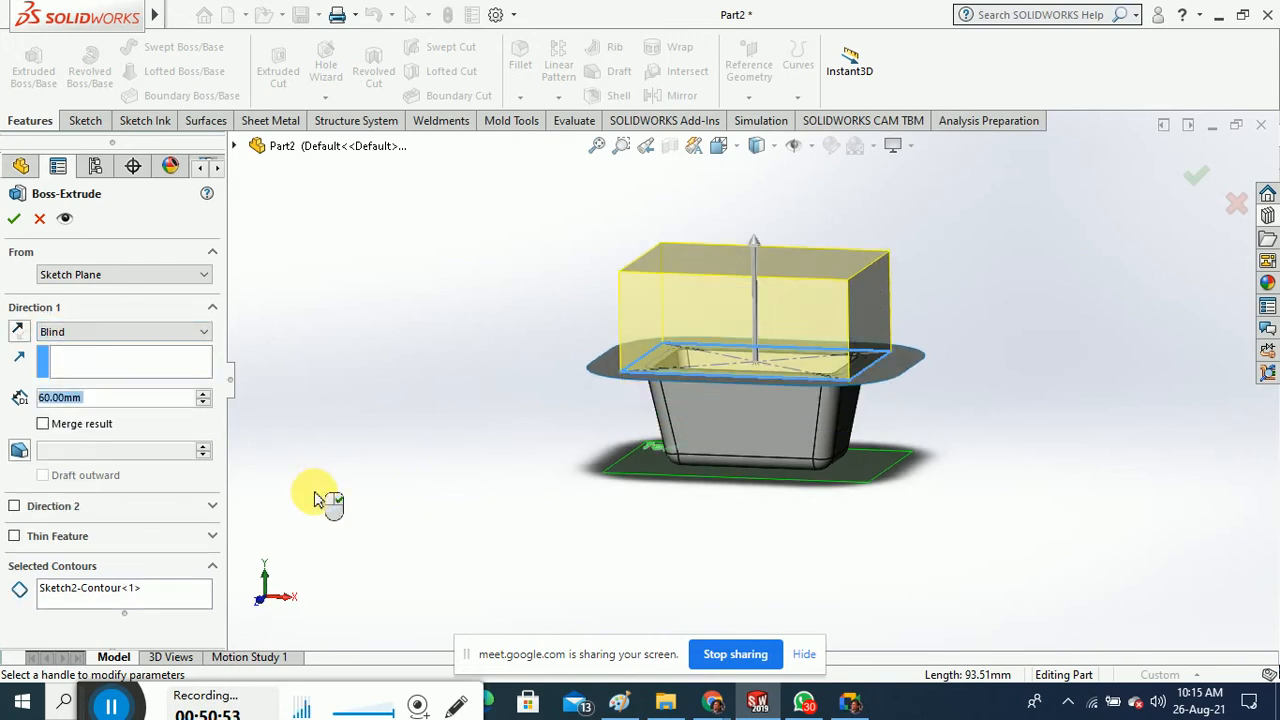
Add a second direction and extrude 15 mm up and about 82 mm down
left_click(52, 510)
middle_click_drag(614, 529, 711, 557)
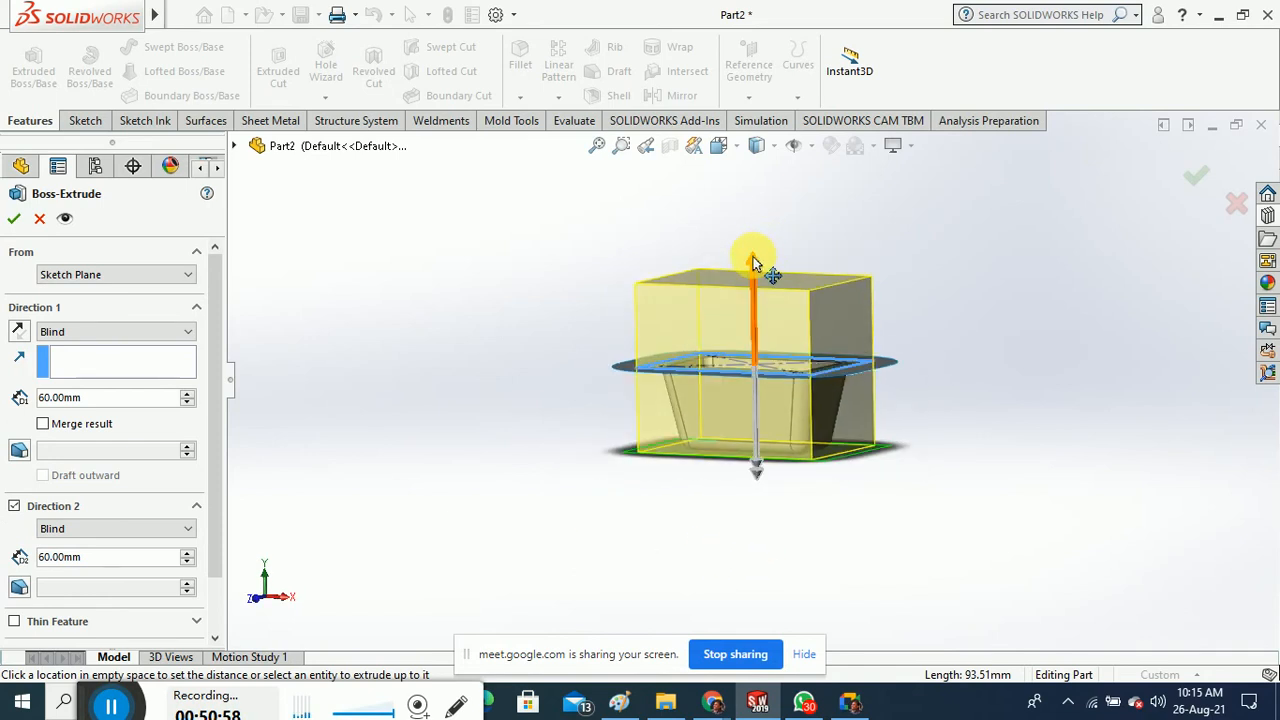
left_click_drag(754, 263, 758, 338)
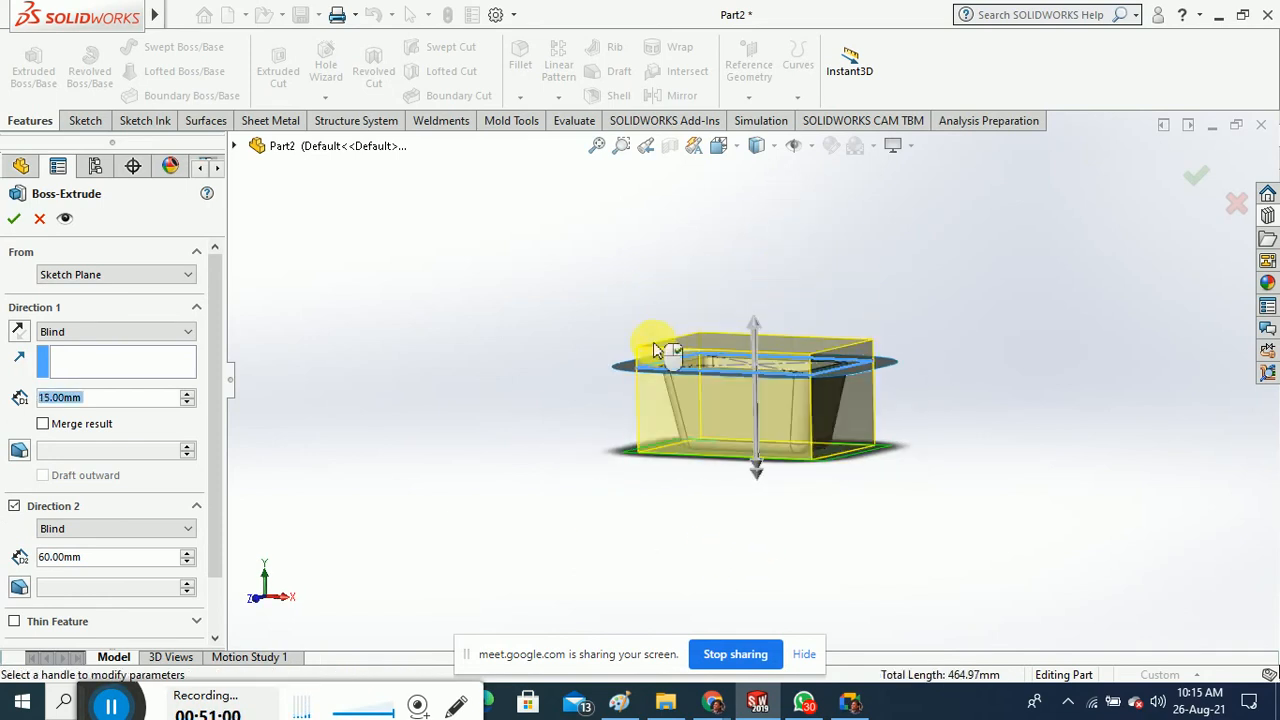
scroll(786, 406, "down", 3)
left_click_drag(757, 509, 741, 526)
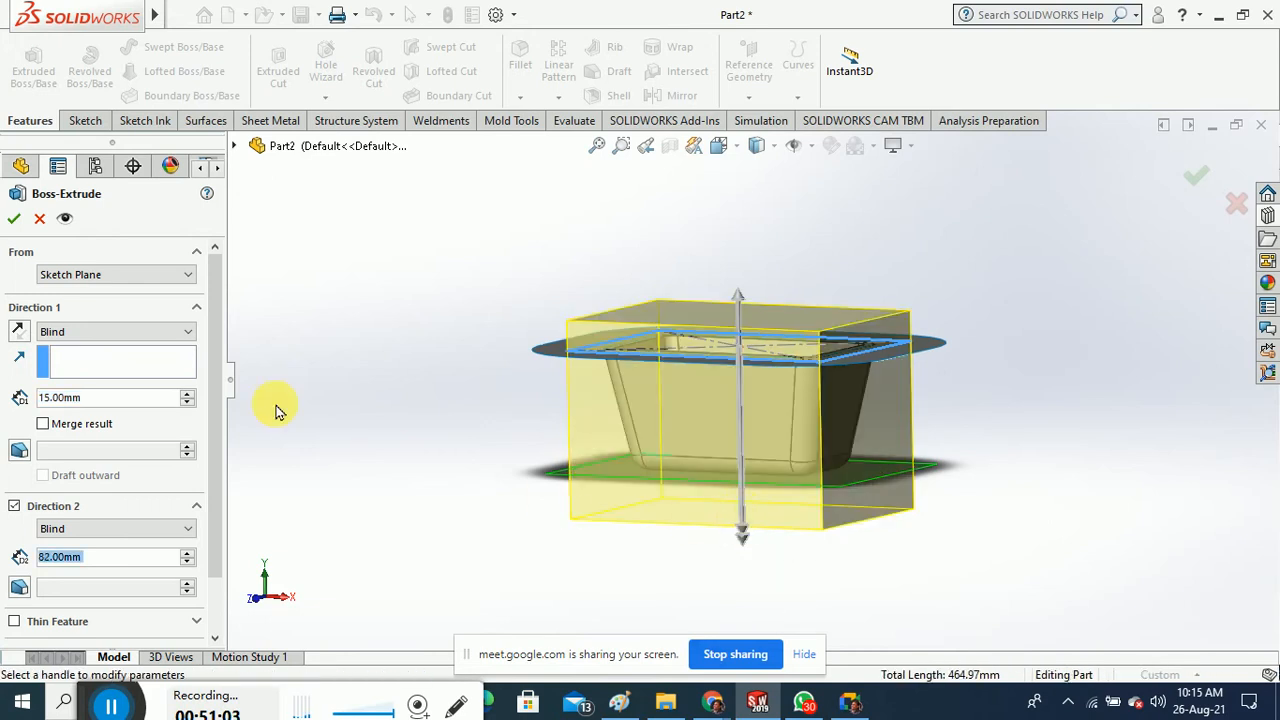
left_click(14, 218)
middle_click_drag(471, 420, 443, 333)
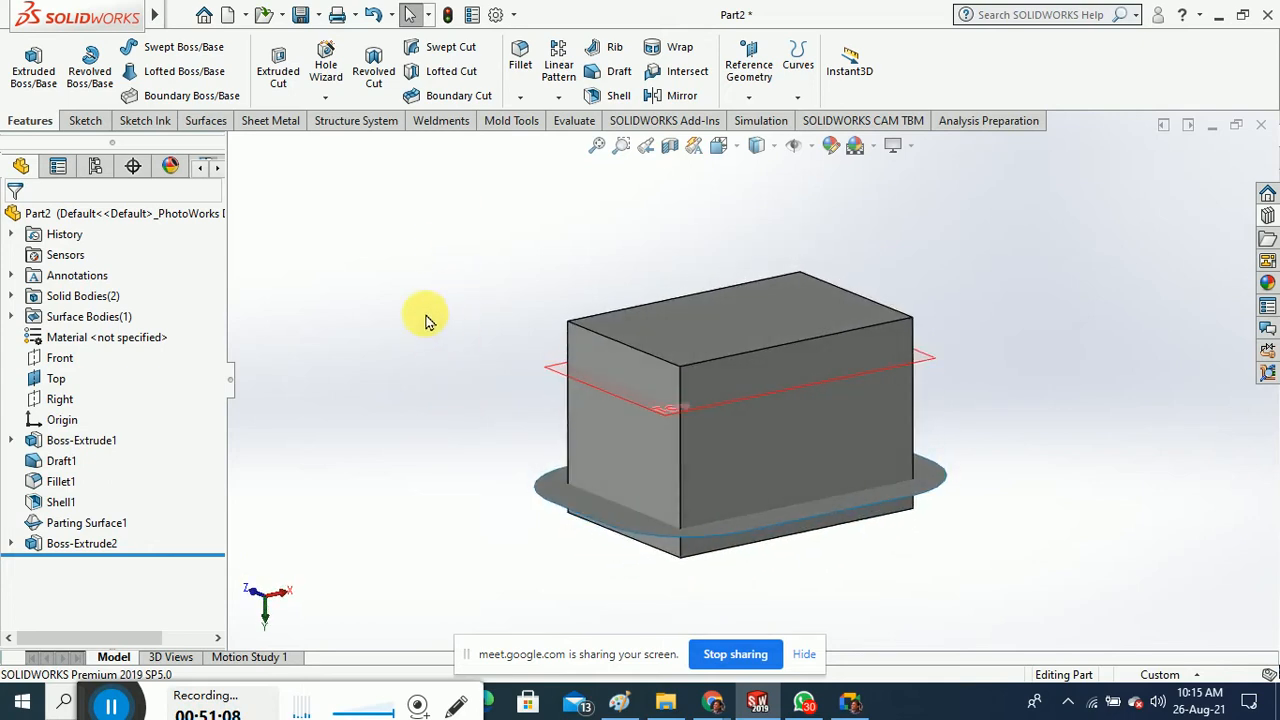
Start a Tooling Split on the parting surface plane, exit the empty sketch, and cancel it
left_click(505, 121)
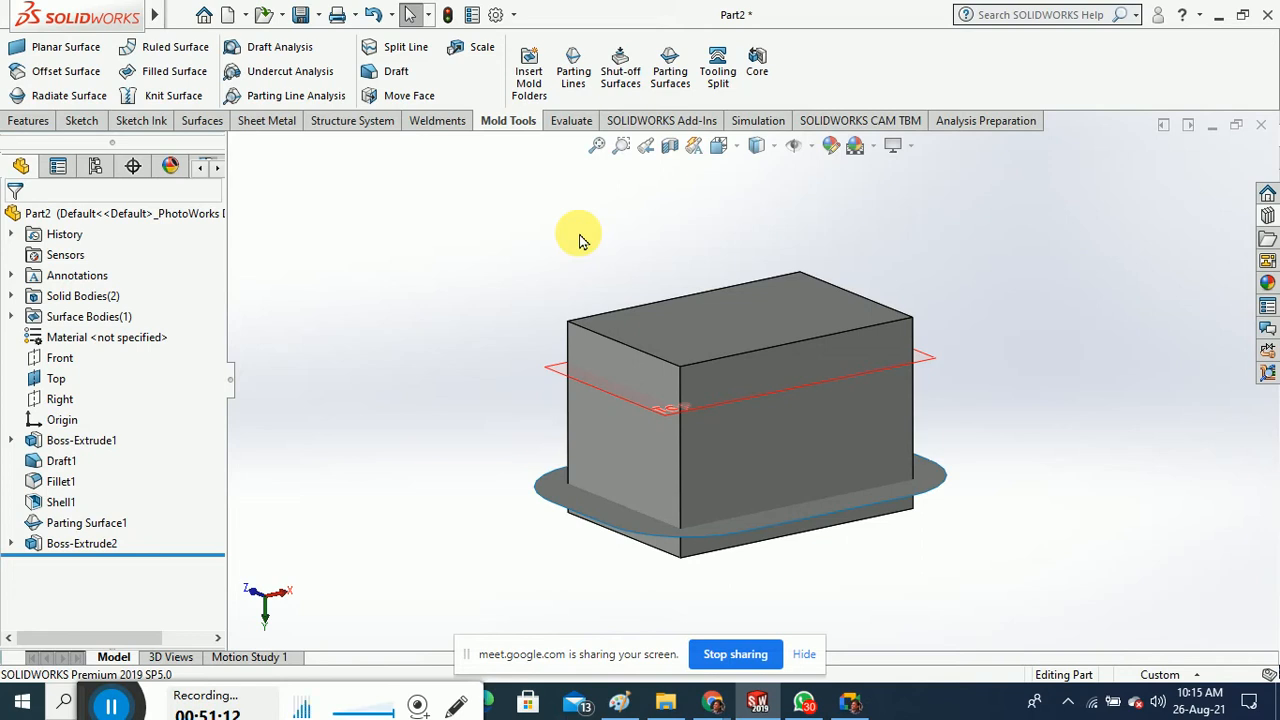
left_click(716, 68)
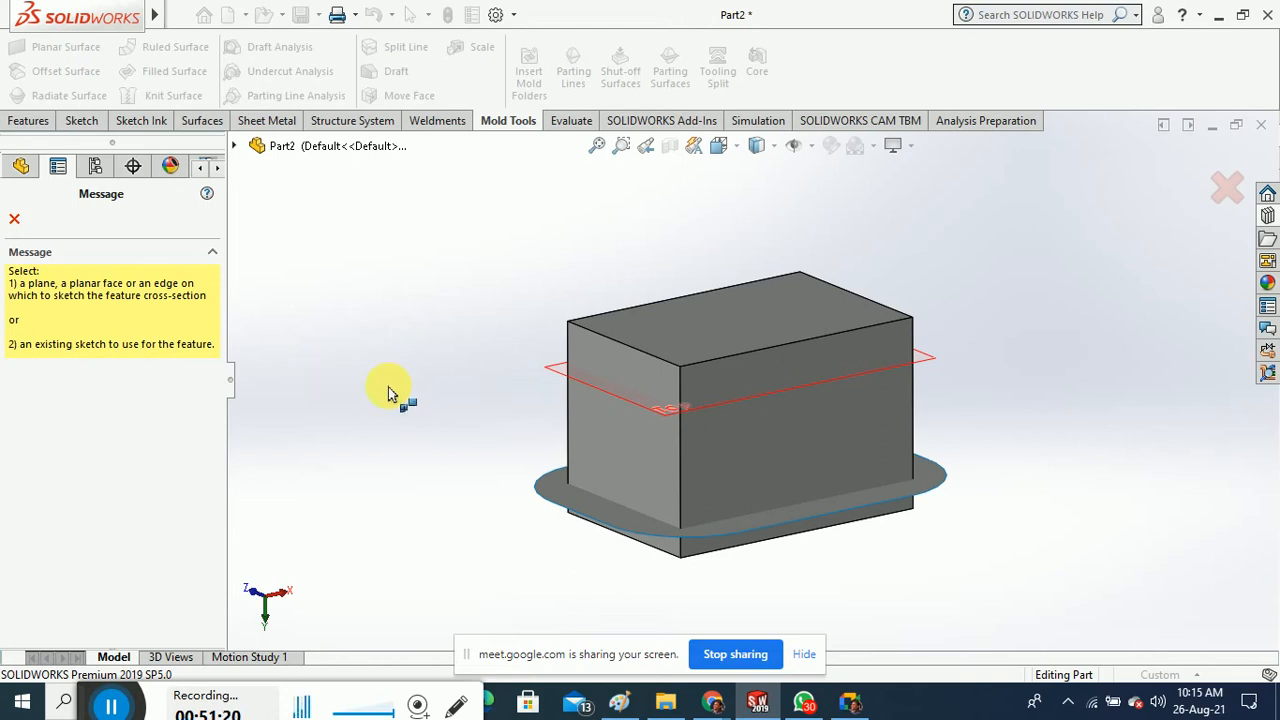
middle_click_drag(510, 518, 518, 565)
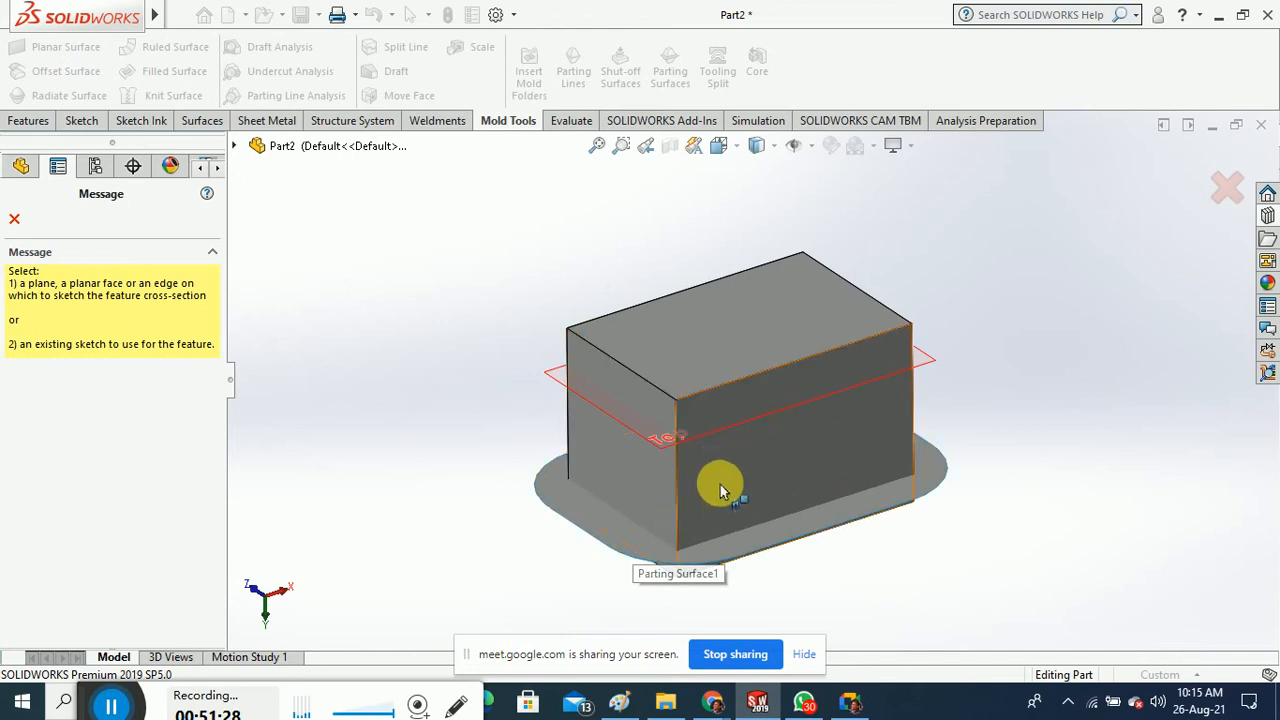
left_click(642, 556)
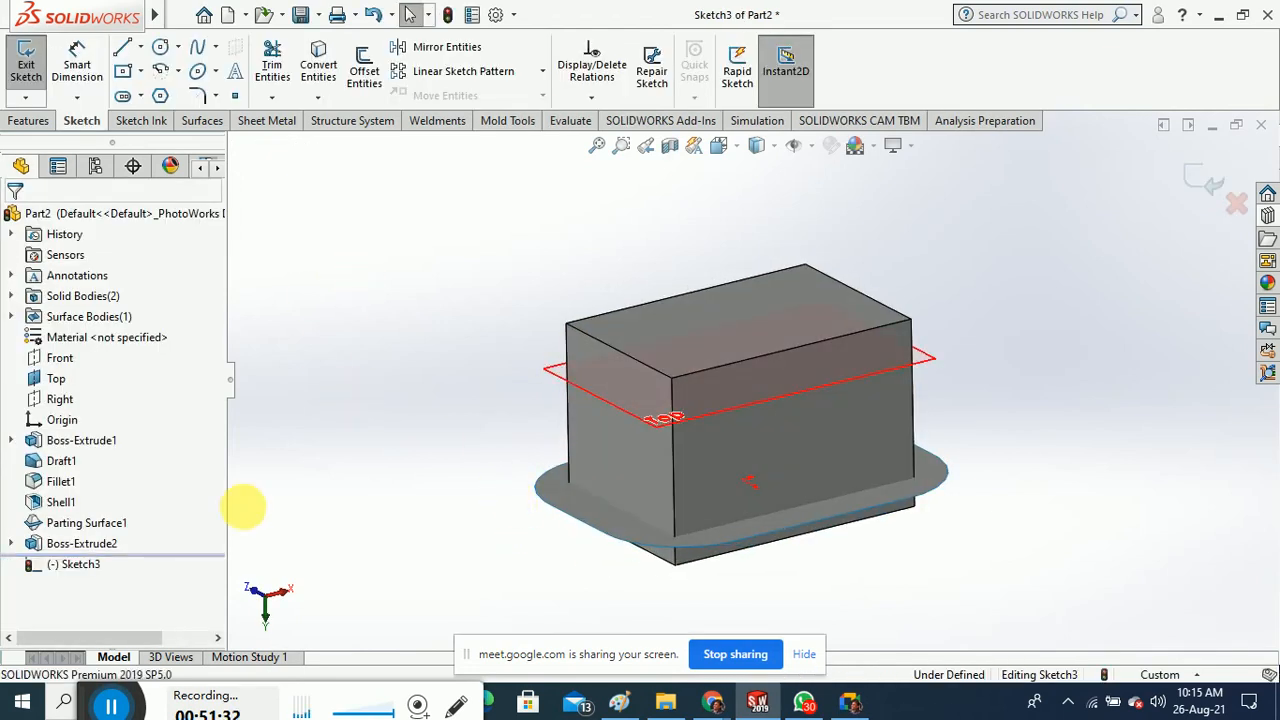
left_click(26, 62)
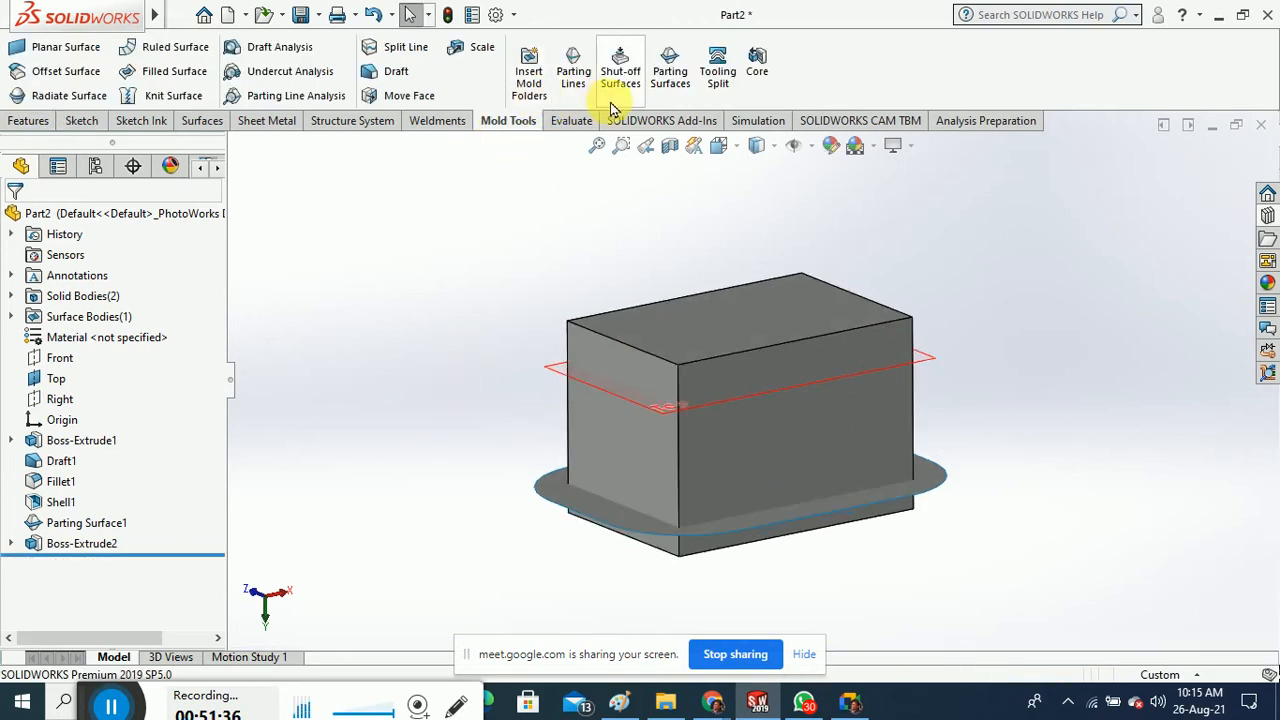
left_click(717, 72)
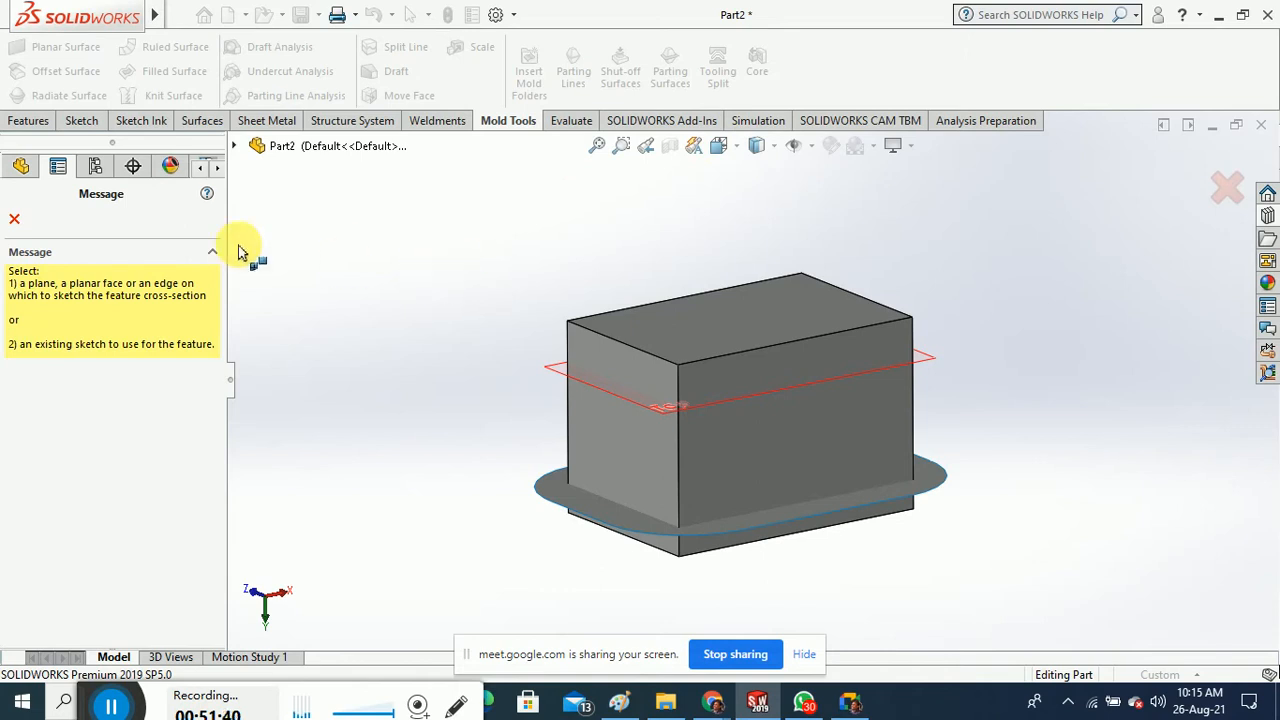
left_click(14, 218)
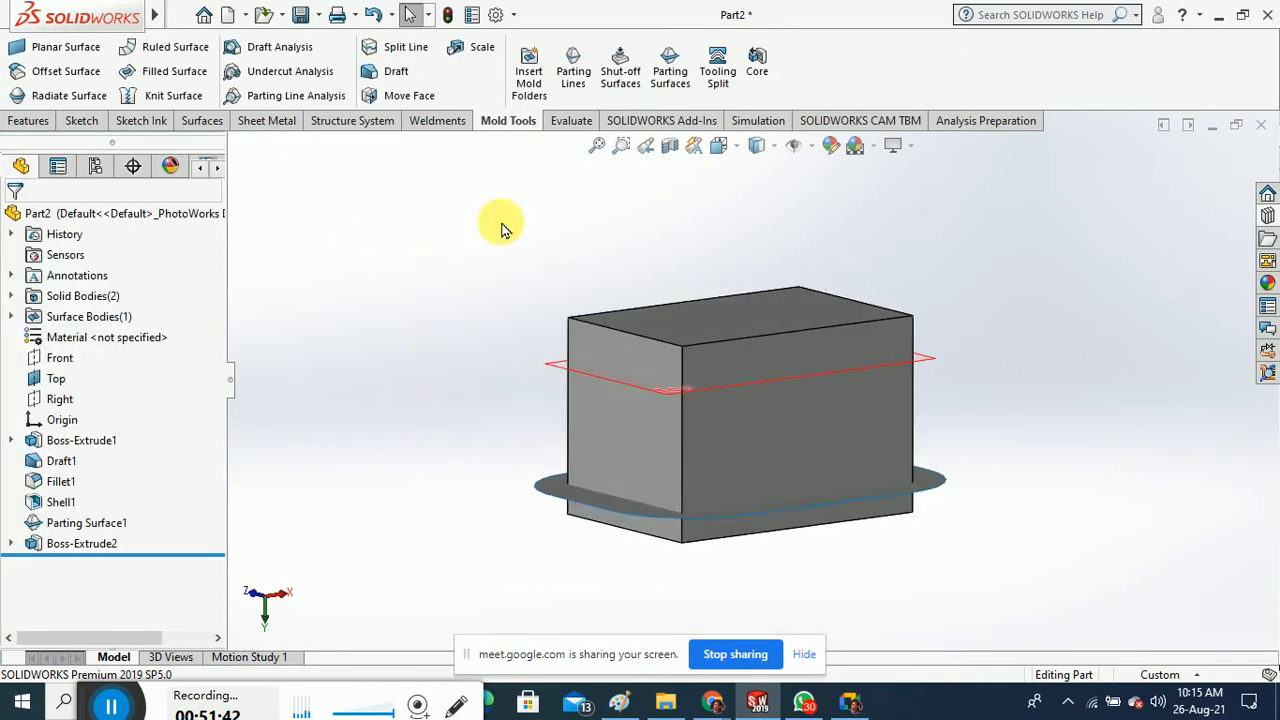
Restart Tooling Split, inspect the solid and surface body folders including Boss-Extrude2, then cancel
left_click(717, 72)
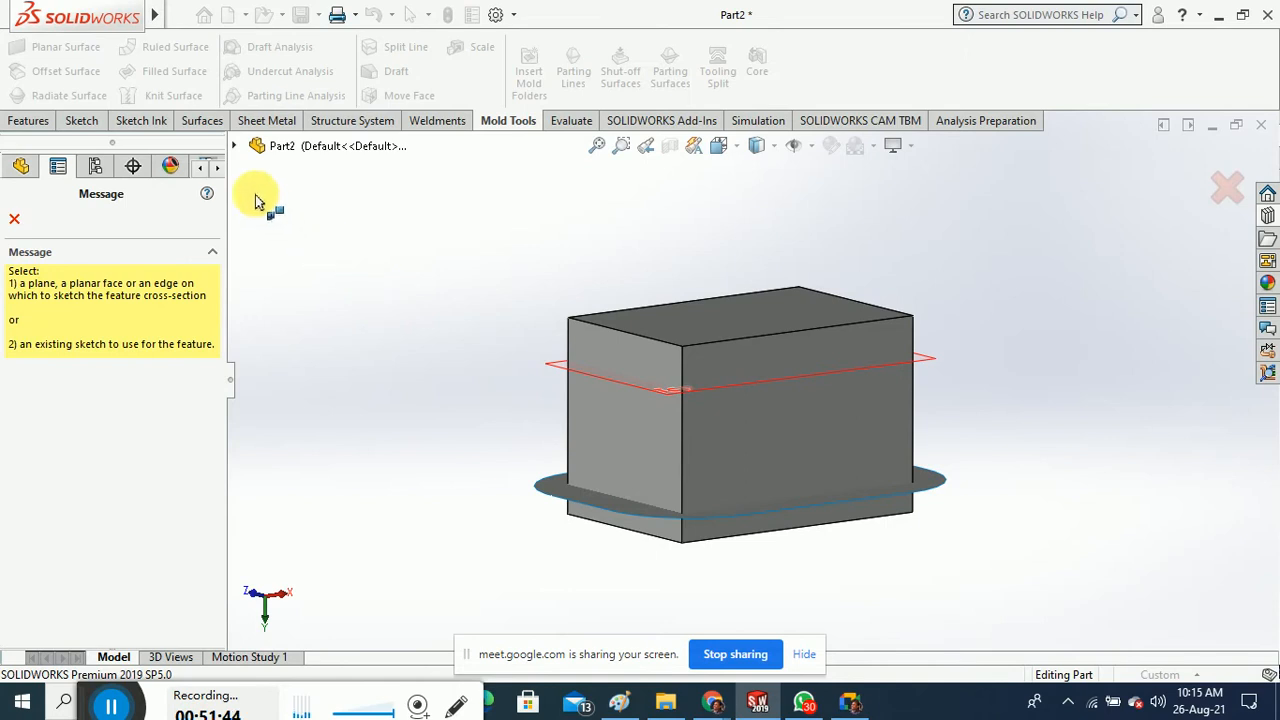
left_click(233, 145)
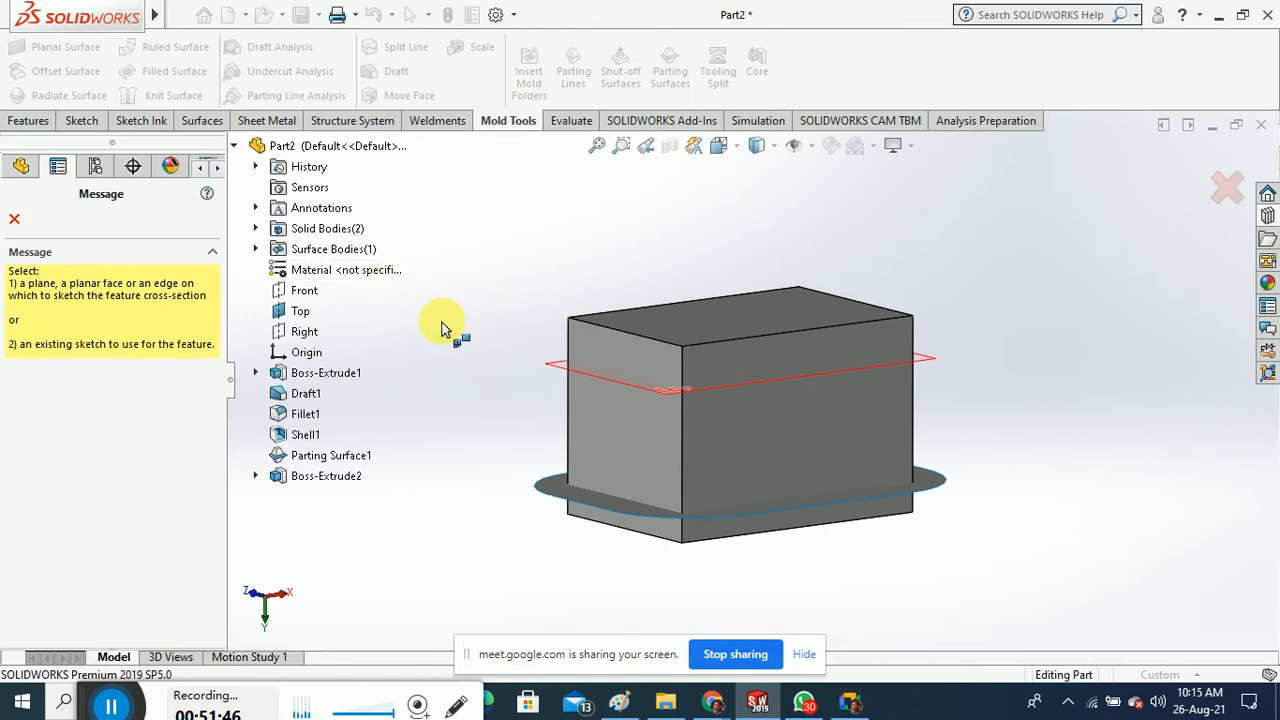
left_click(256, 229)
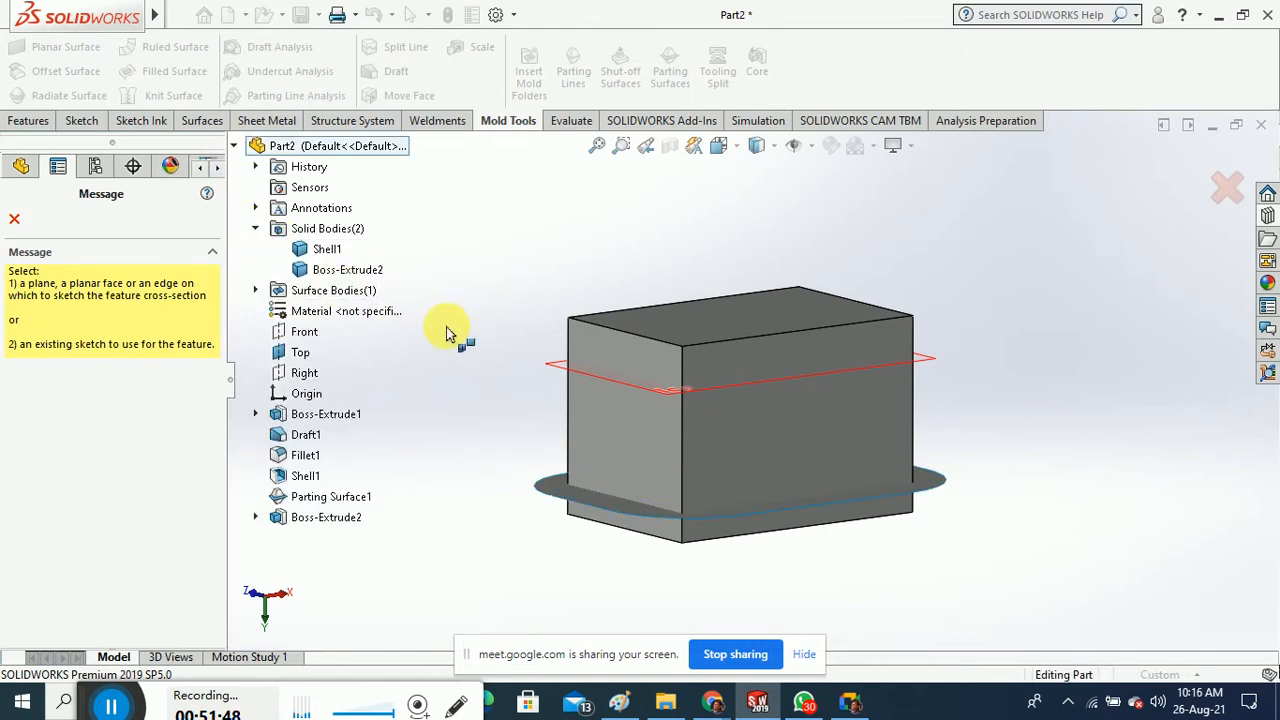
left_click(365, 272)
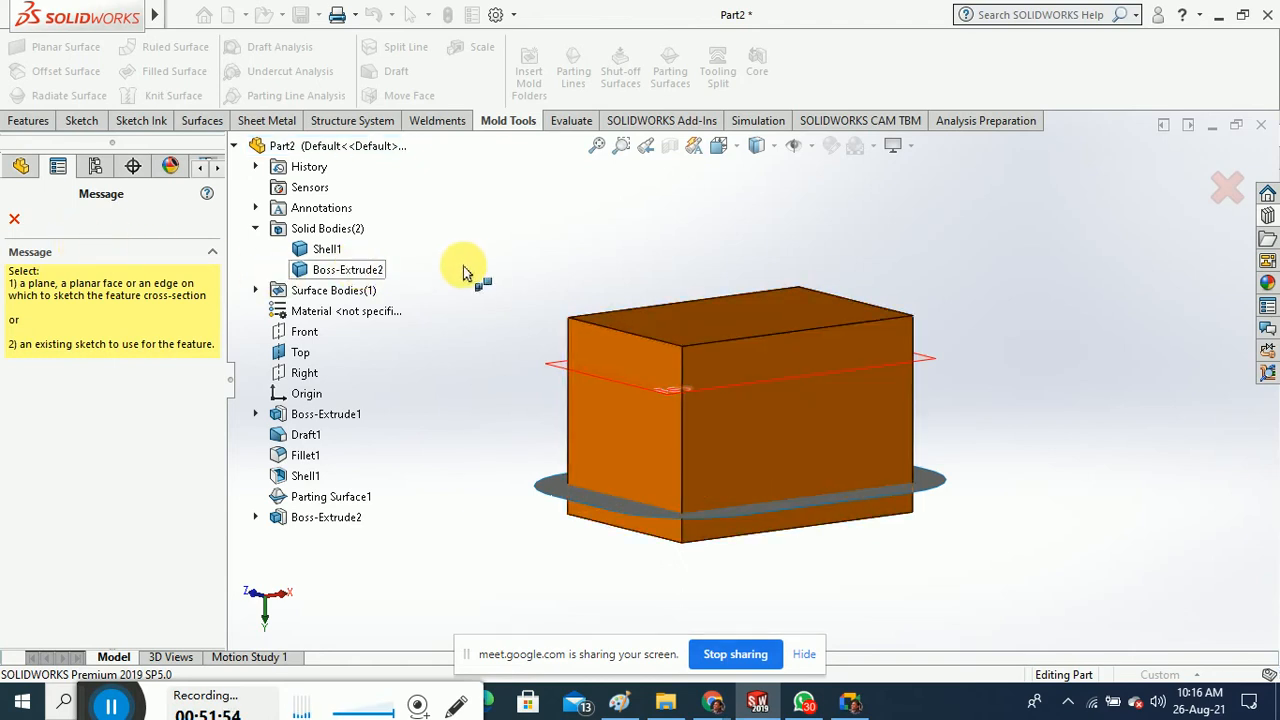
left_click(256, 290)
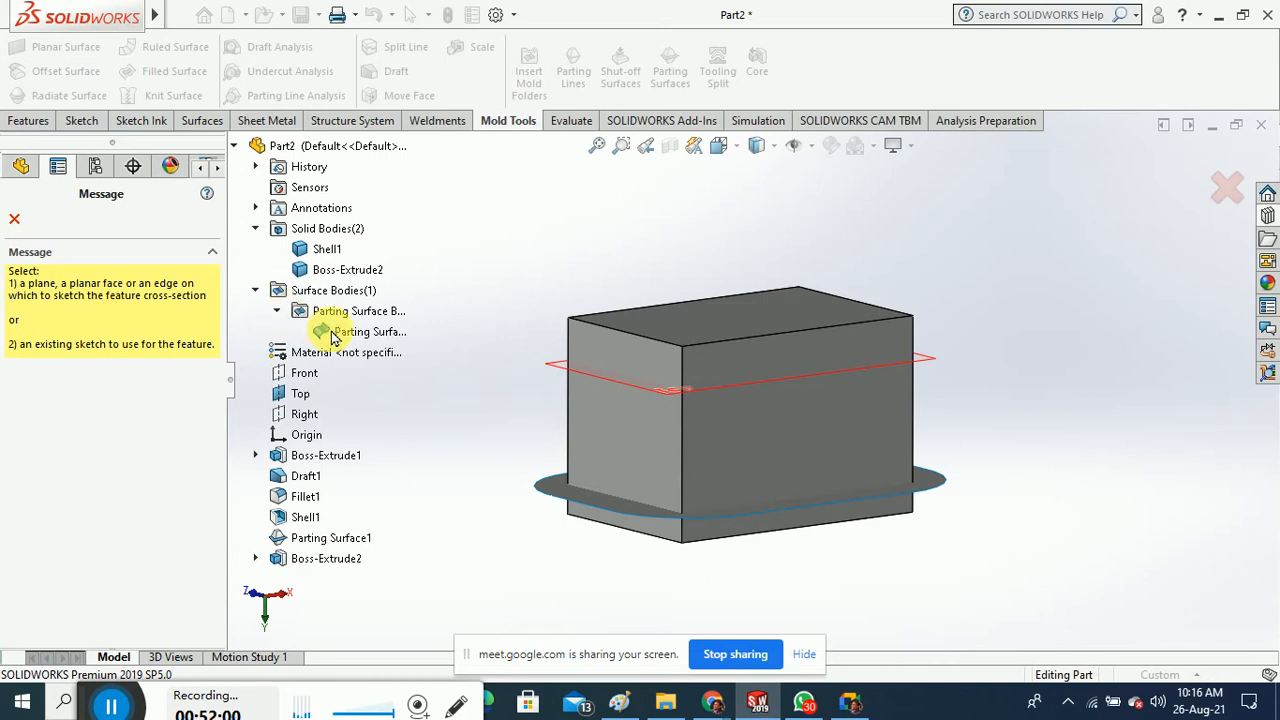
left_click(14, 218)
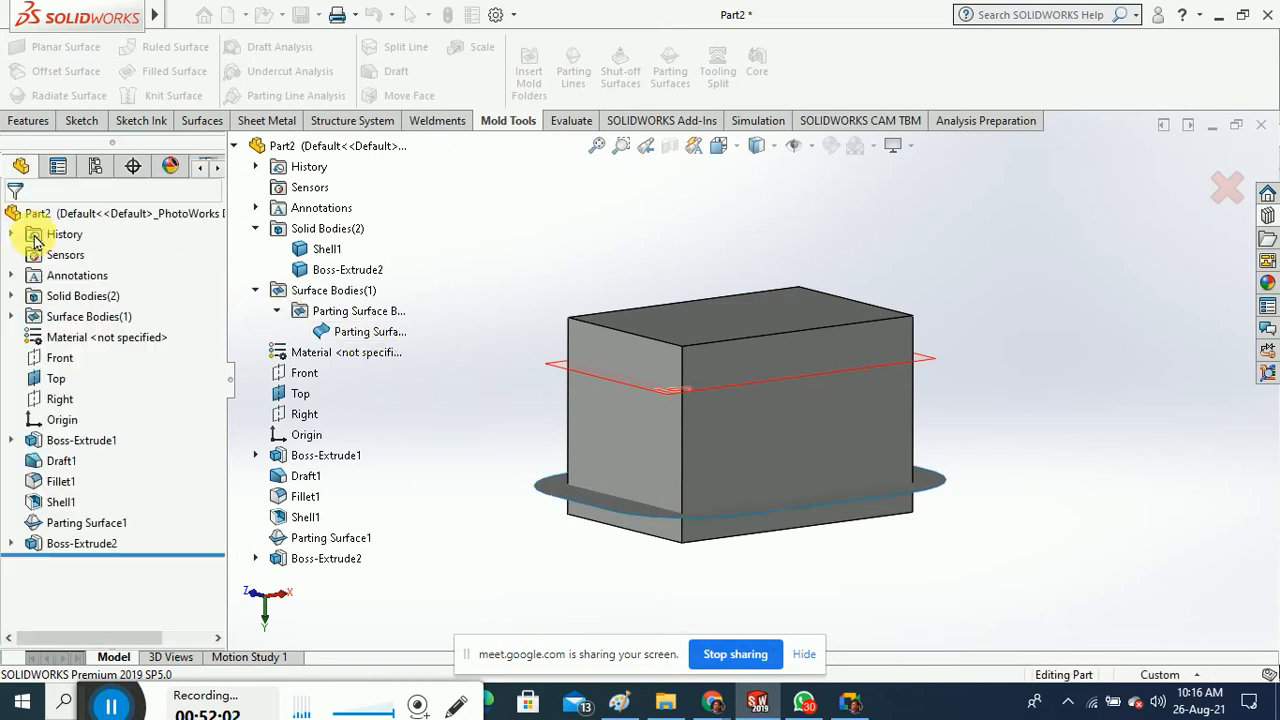
Delete the Boss-Extrude2 block feature
right_click(95, 545)
left_click(145, 430)
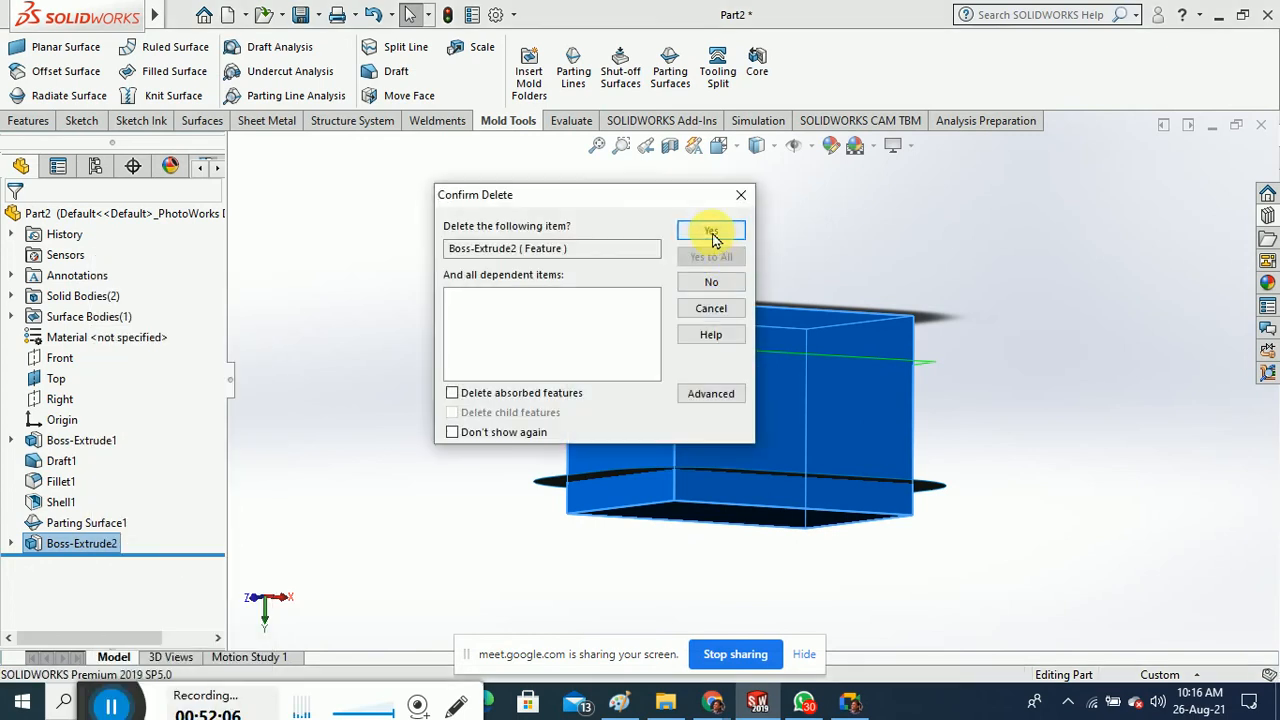
left_click(714, 240)
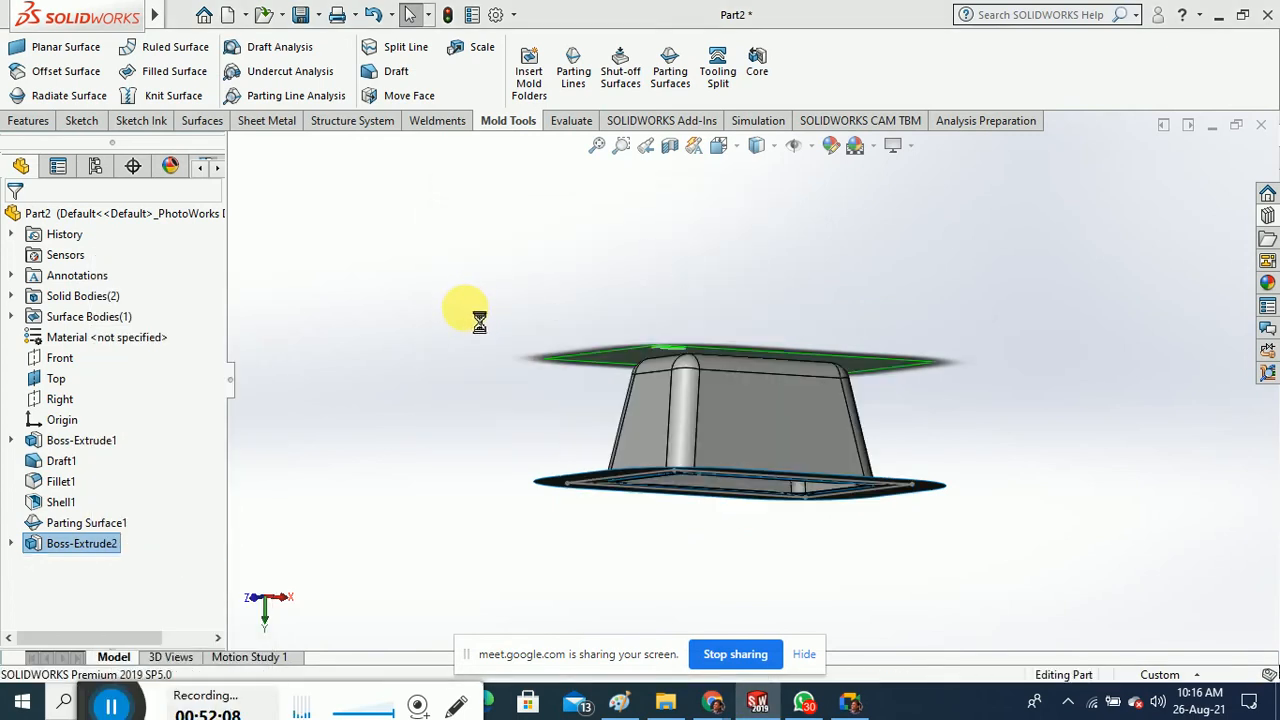
middle_click_drag(464, 316, 470, 366)
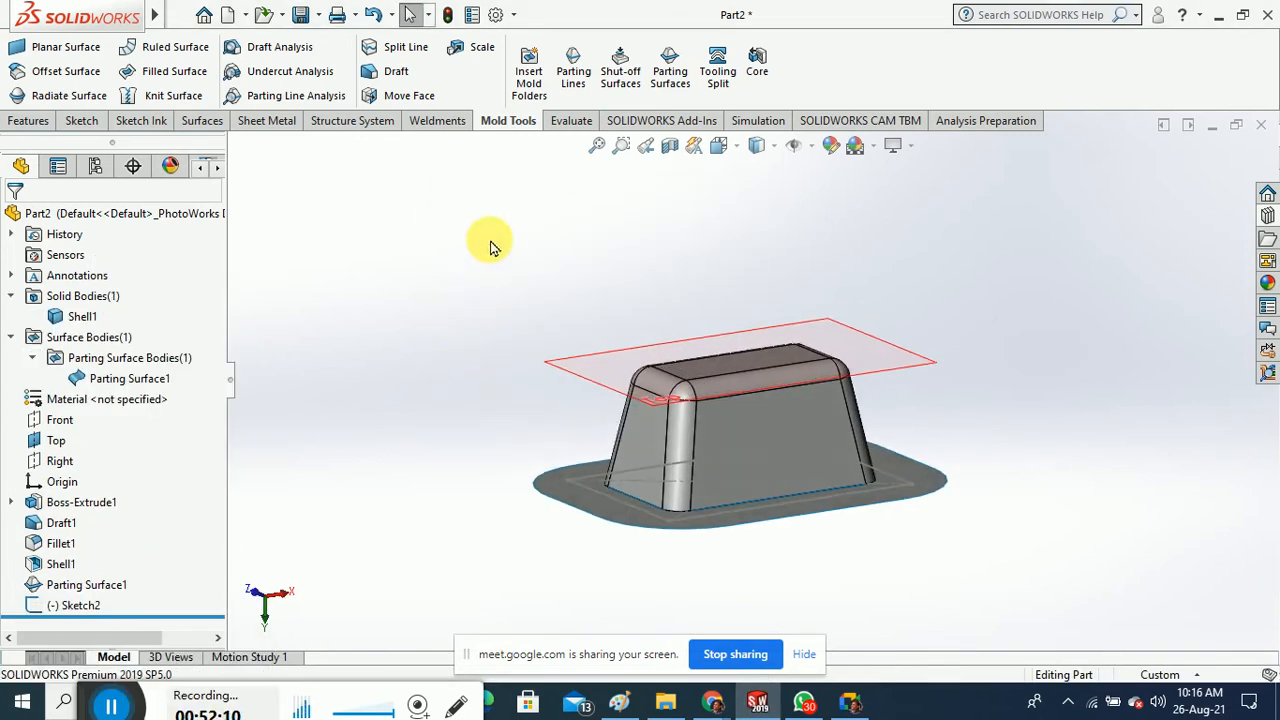
Start a Tooling Split sketch on the parting plane, viewed Normal To
left_click(706, 80)
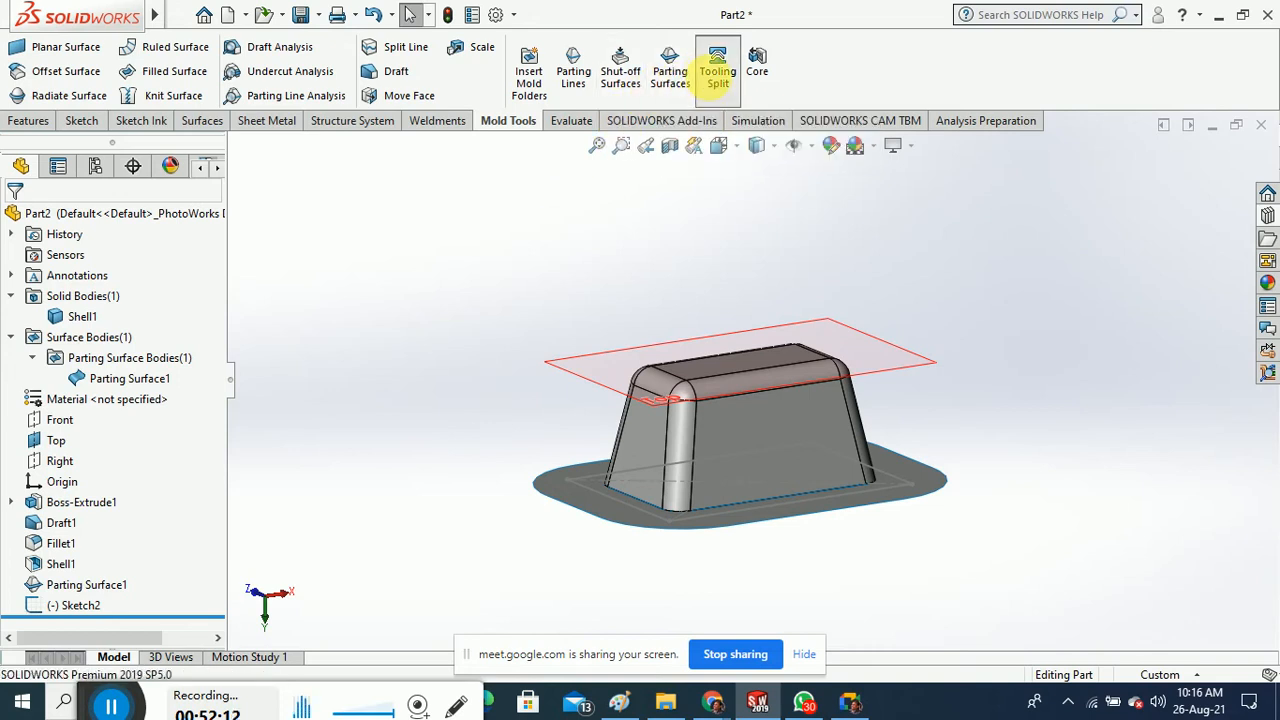
left_click(588, 373)
left_click(732, 145)
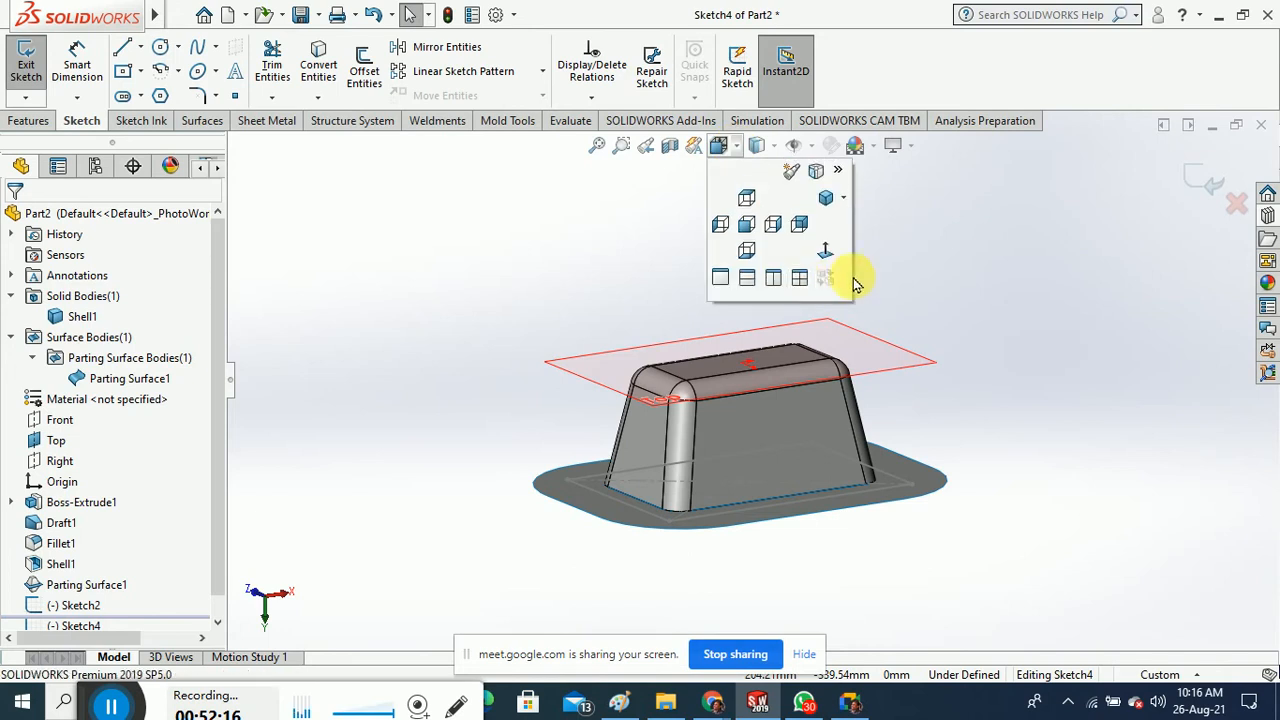
left_click(825, 252)
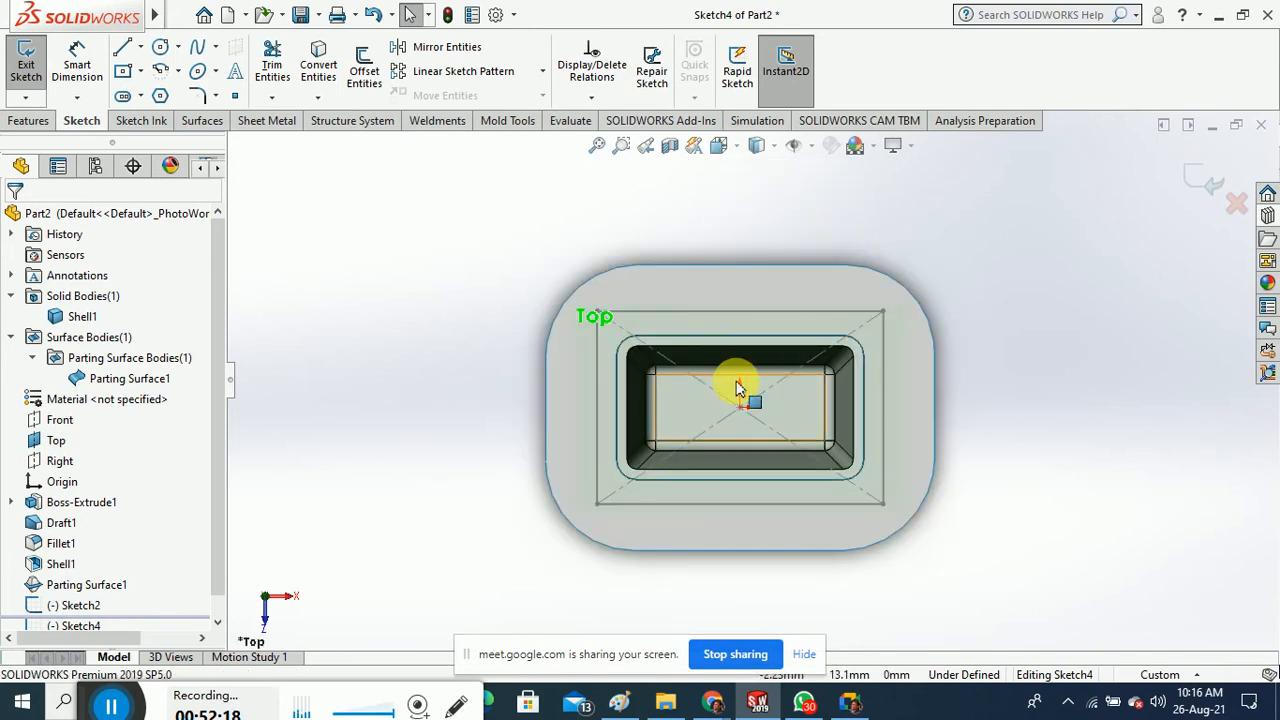
Draw a centre rectangle from the origin framing the tray, then exit the sketch
left_click(135, 74)
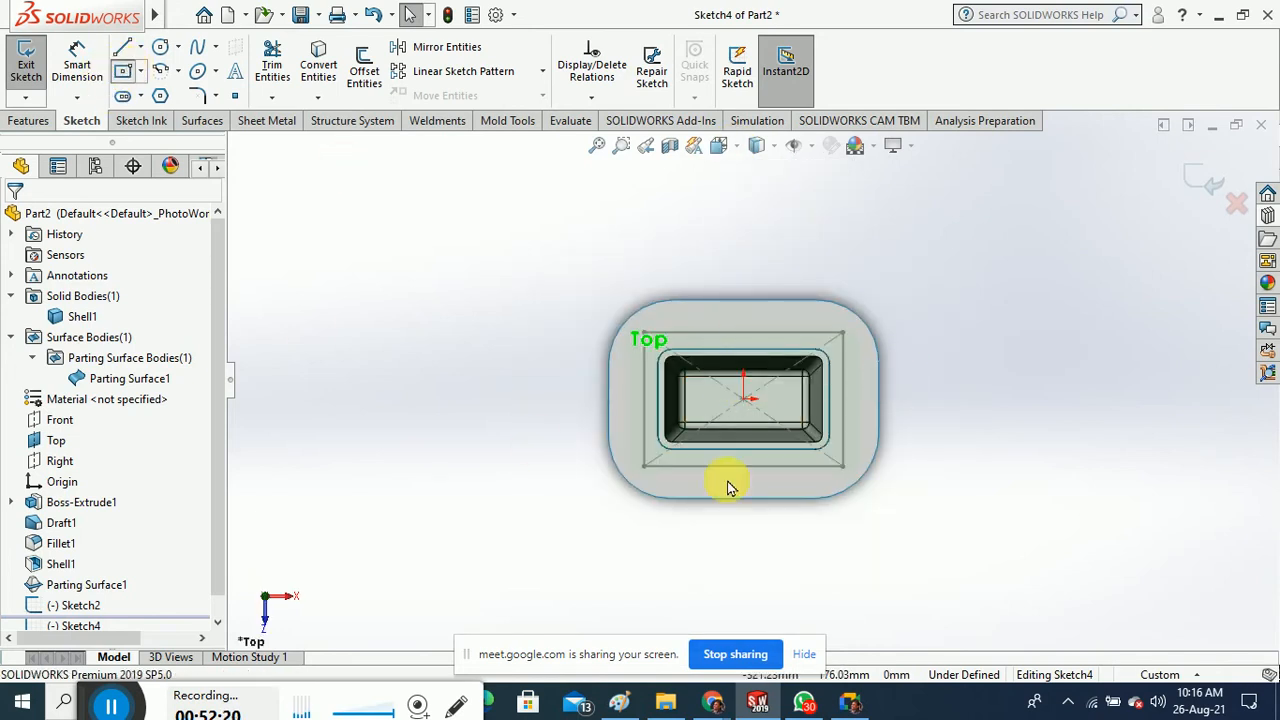
left_click(743, 398)
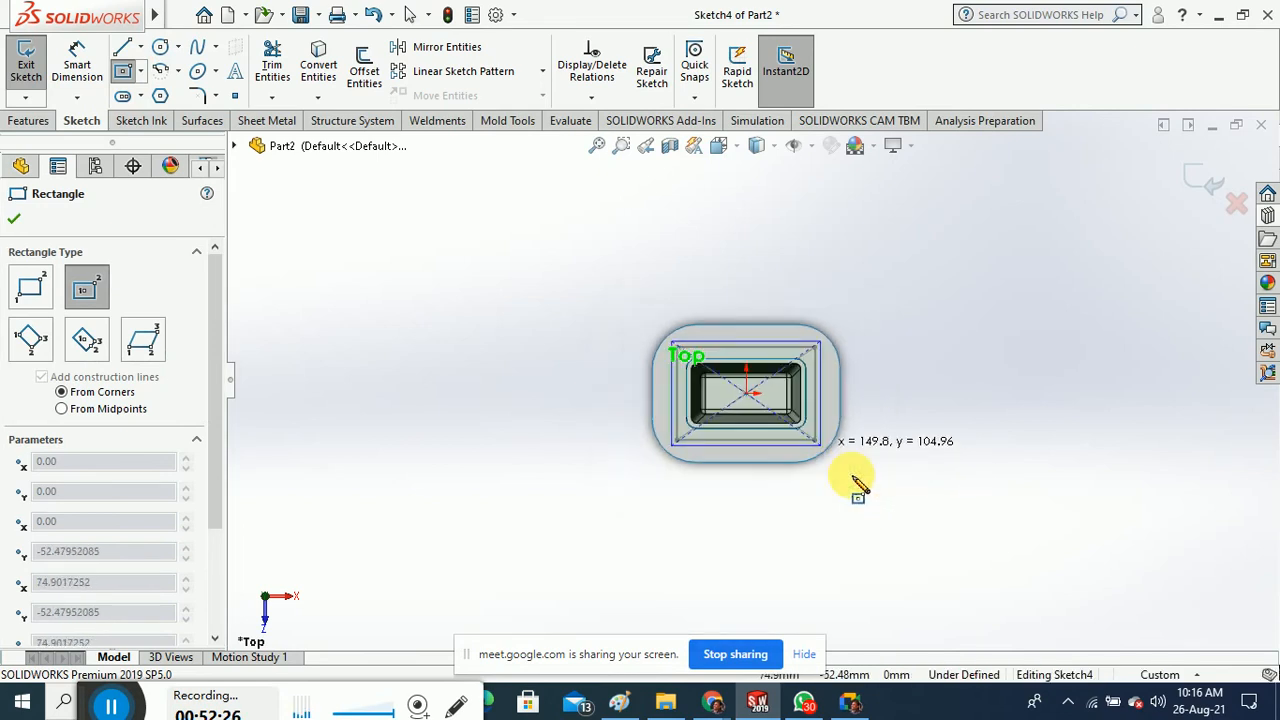
scroll(850, 480, "down", 3)
scroll(792, 432, "down", 3)
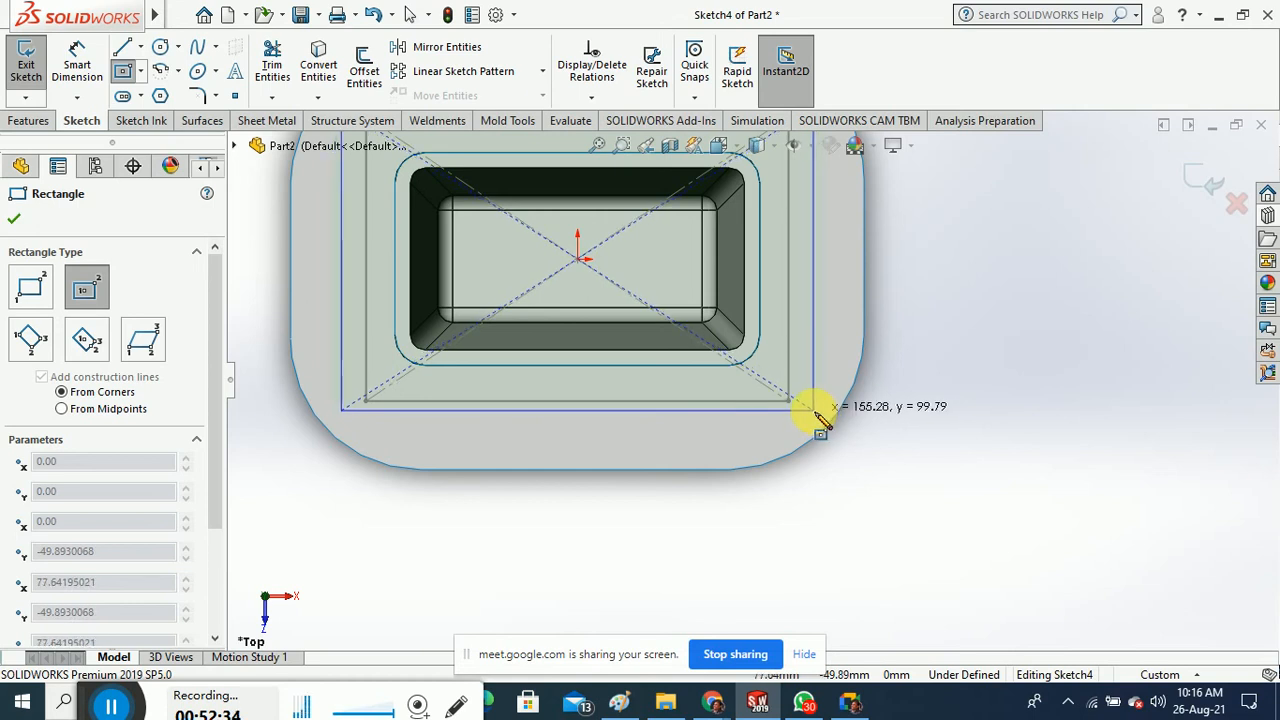
left_click(815, 410)
scroll(860, 528, "up", 2)
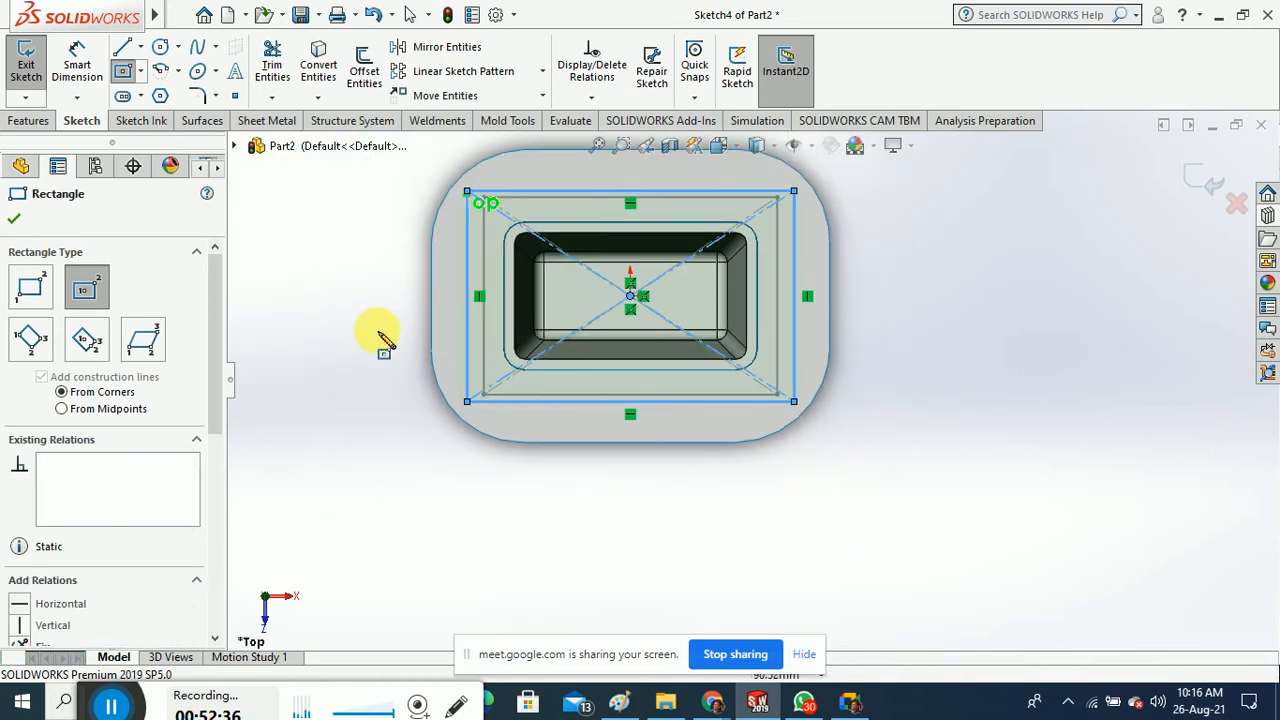
left_click(20, 55)
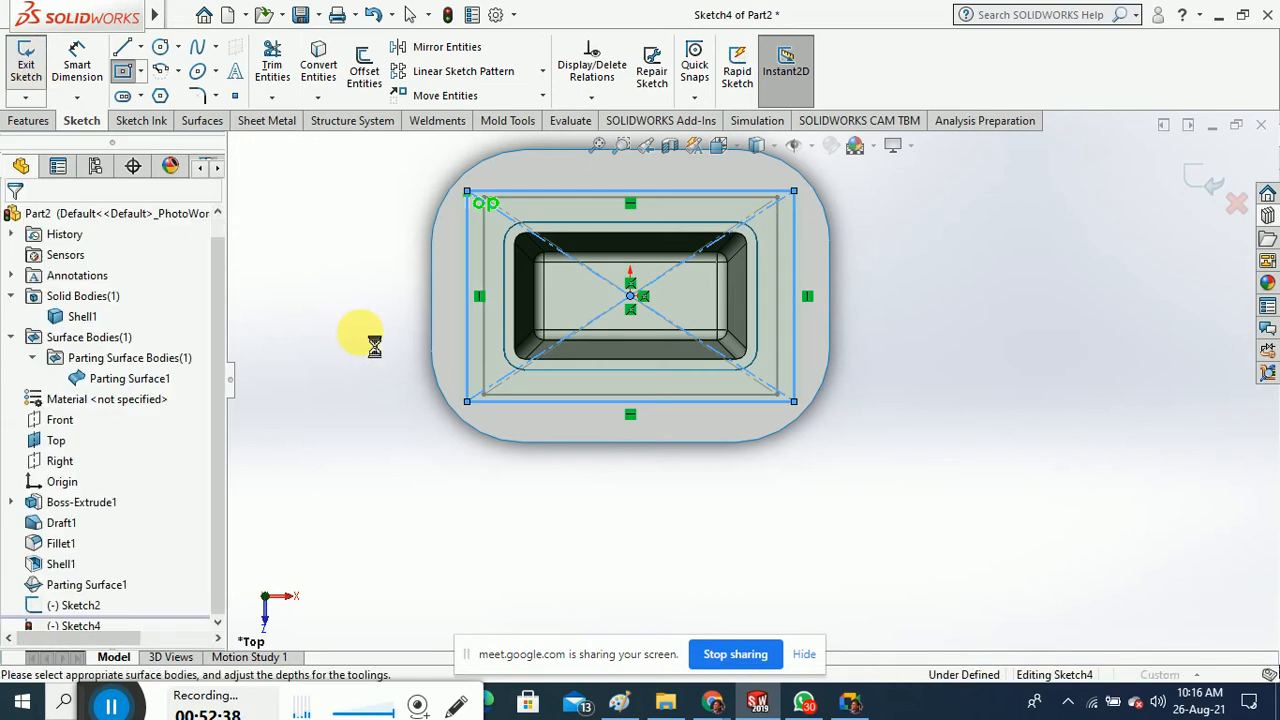
Inspect the split preview, switch between cavity and core bodies, and accept the Tooling Split
mouse_move(329, 320)
middle_mouse_down()
mouse_move(337, 286)
mouse_move(334, 349)
mouse_move(420, 423)
mouse_move(437, 256)
middle_mouse_up()
mouse_move(461, 358)
middle_mouse_down()
mouse_move(460, 423)
mouse_move(474, 371)
mouse_move(483, 388)
middle_mouse_up()
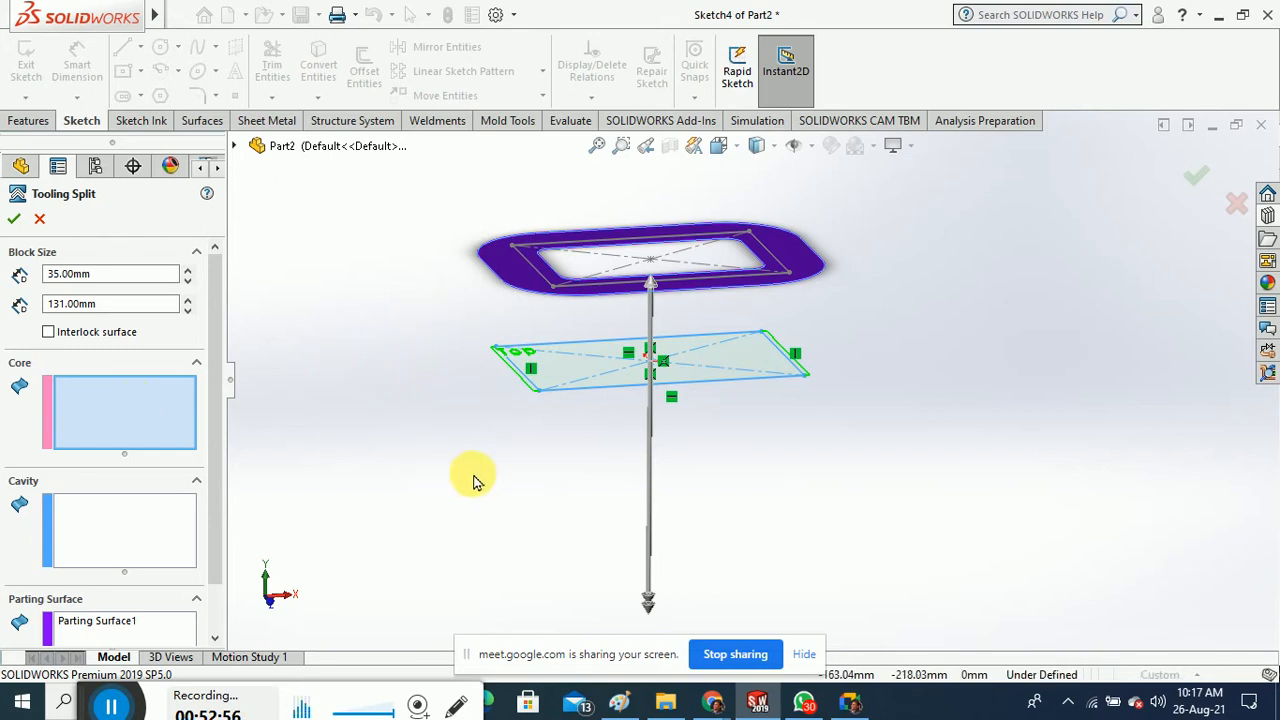
mouse_move(474, 477)
middle_mouse_down()
mouse_move(491, 494)
mouse_move(485, 480)
middle_mouse_up()
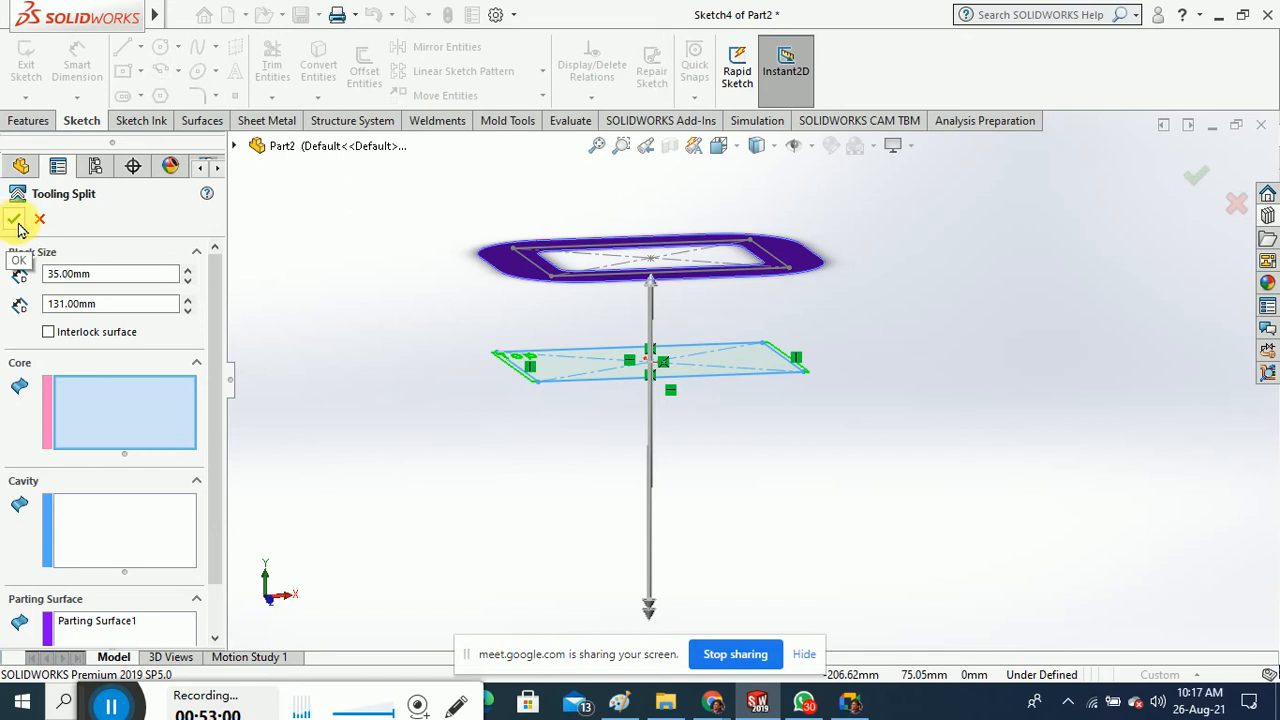
left_click(166, 540)
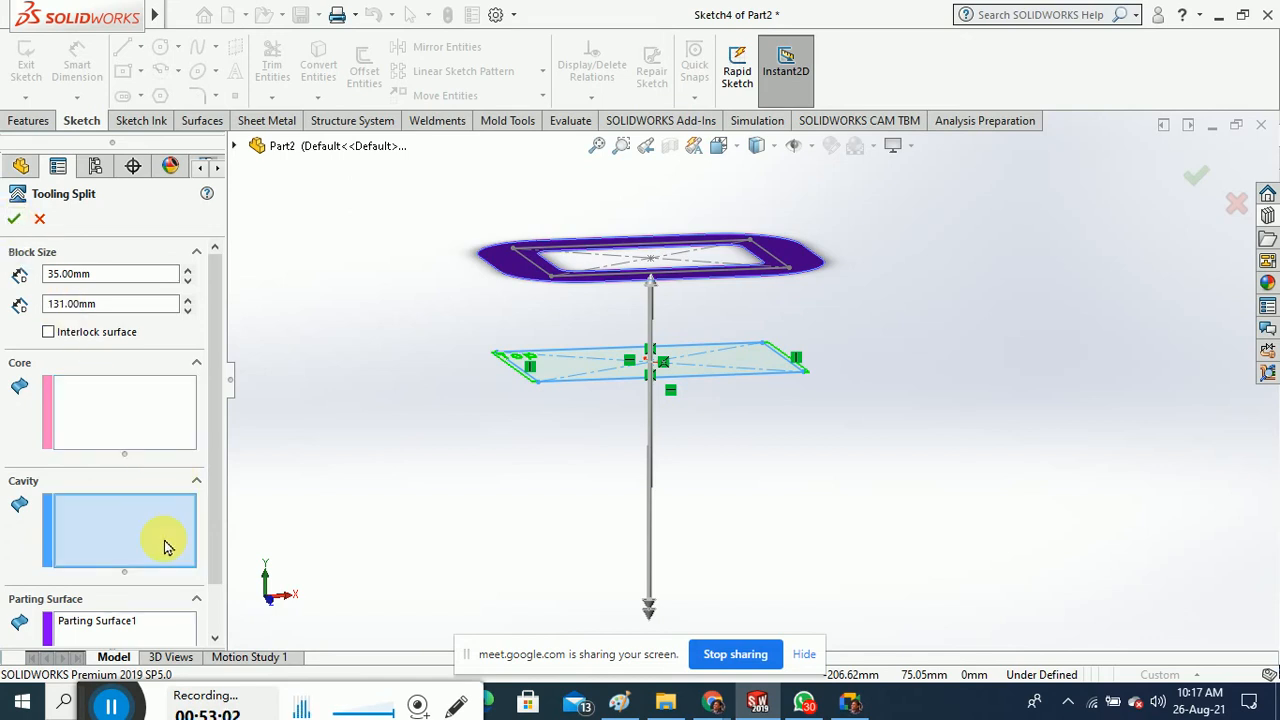
mouse_move(214, 470)
left_mouse_down()
mouse_move(210, 512)
mouse_move(210, 452)
left_mouse_up()
left_click(126, 419)
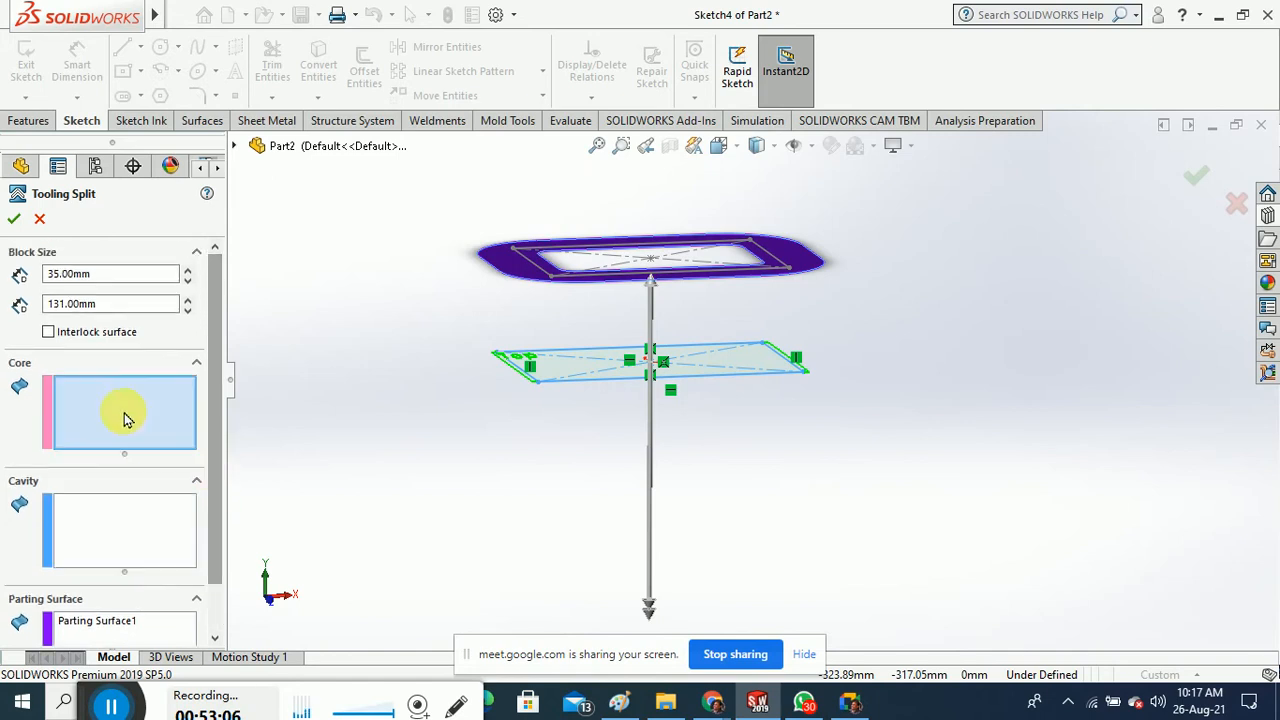
left_click(14, 218)
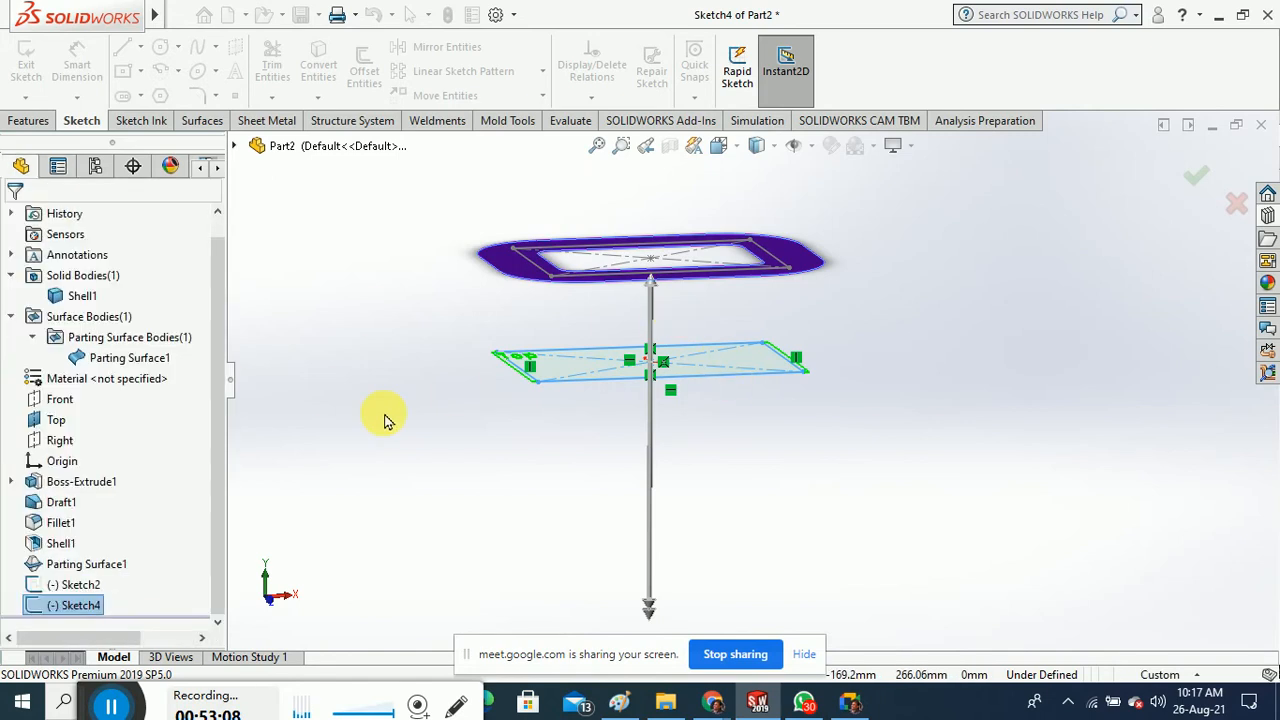
Orbit the tray to a lower angle and exit the rectangle sketch
mouse_move(425, 400)
middle_mouse_down()
mouse_move(428, 457)
mouse_move(433, 435)
middle_mouse_up()
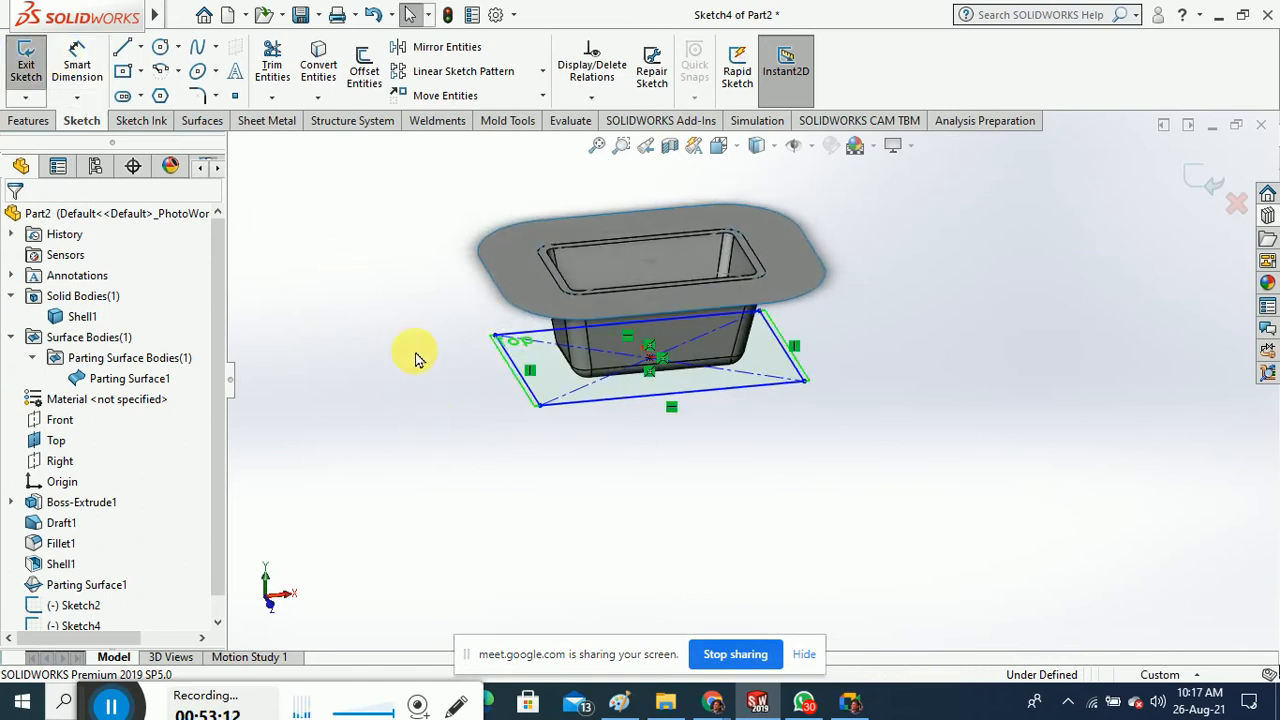
middle_click_drag(420, 357, 460, 392)
left_click(33, 75)
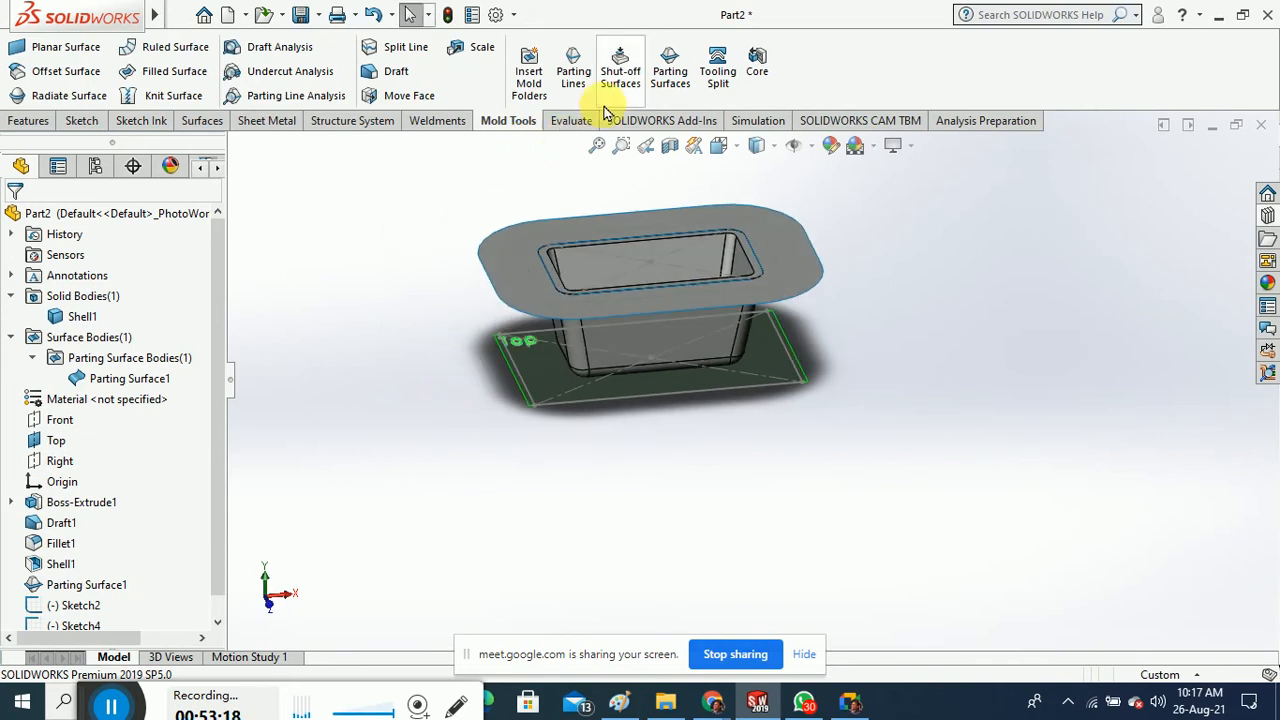
left_click(670, 100)
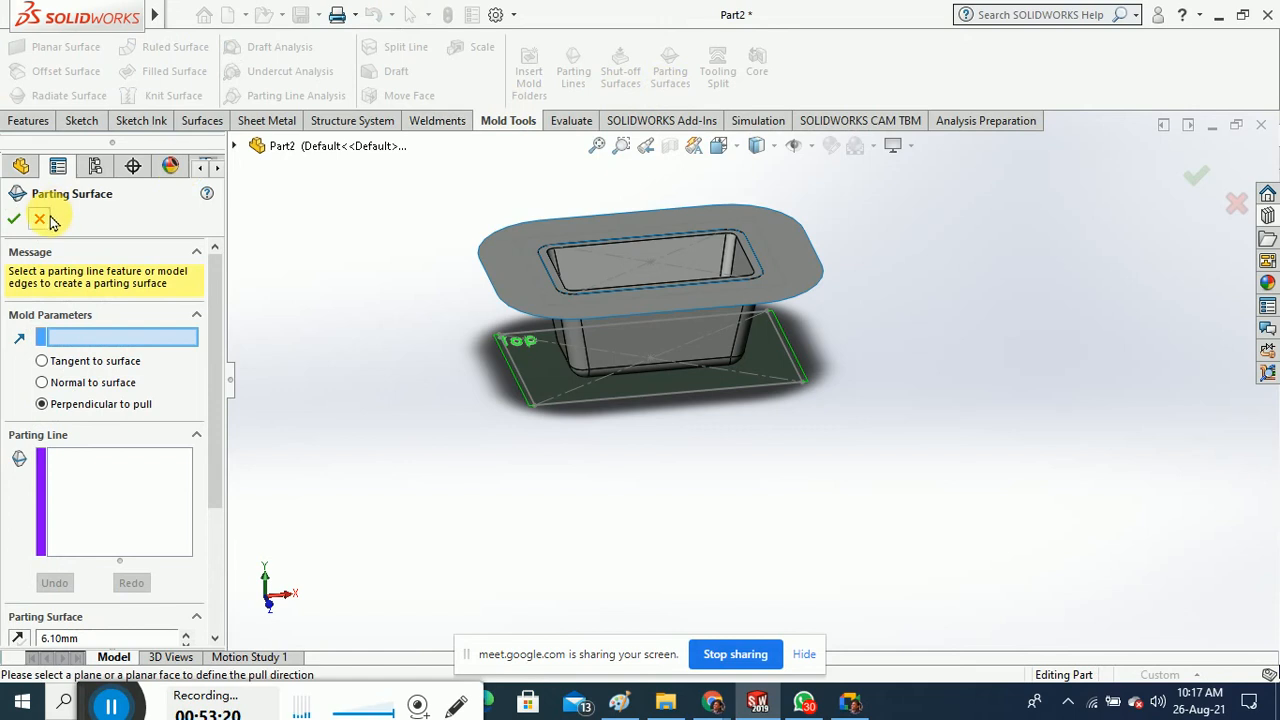
left_click(45, 219)
left_click(718, 78)
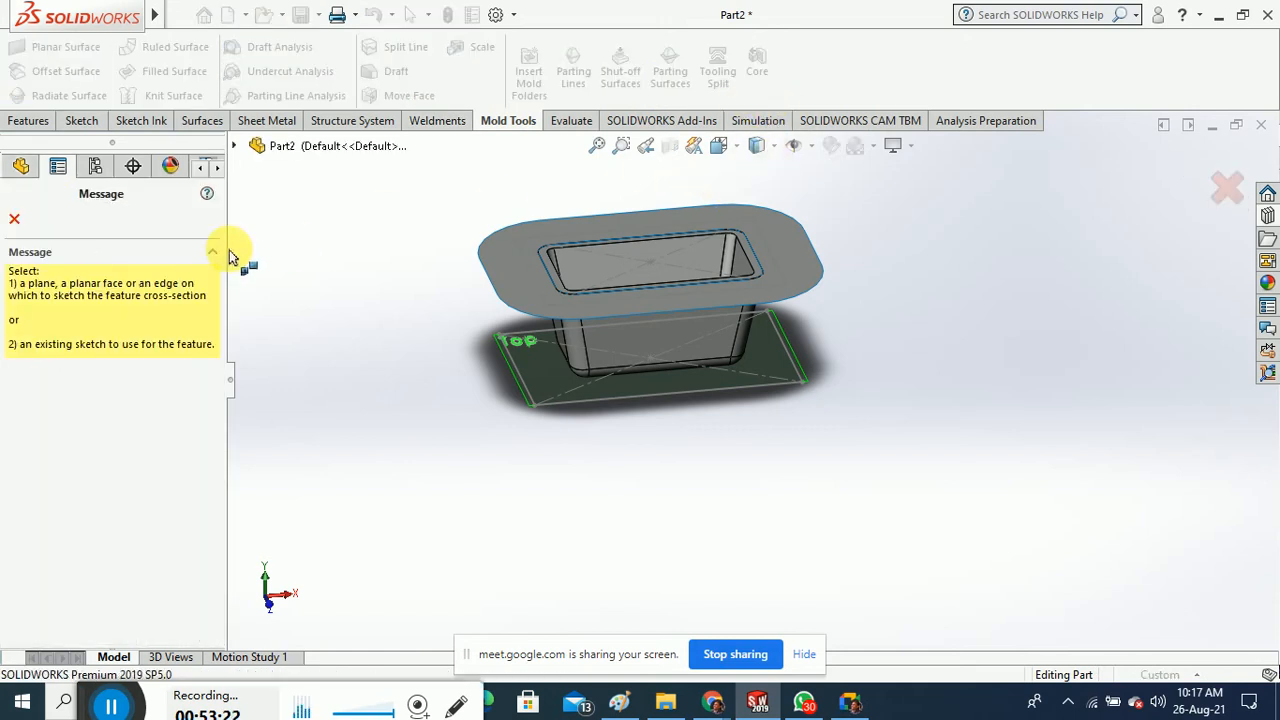
left_click(563, 405)
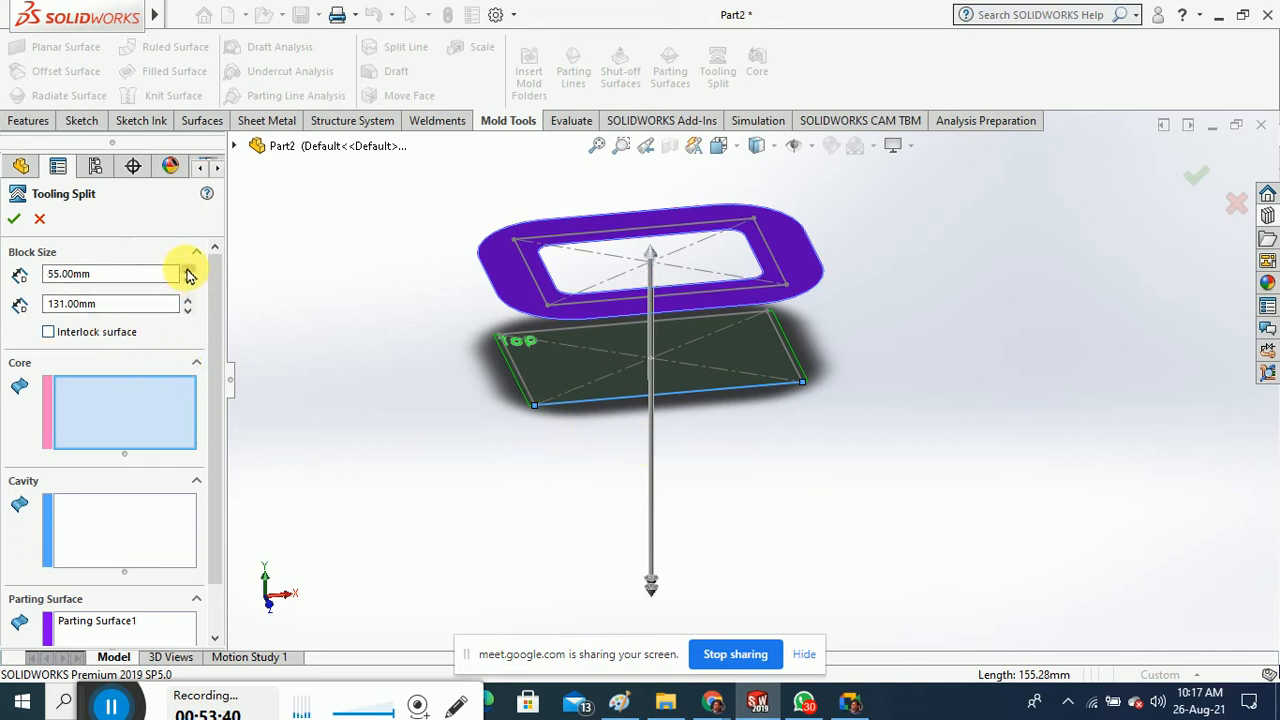
left_click(128, 334)
left_click(128, 334)
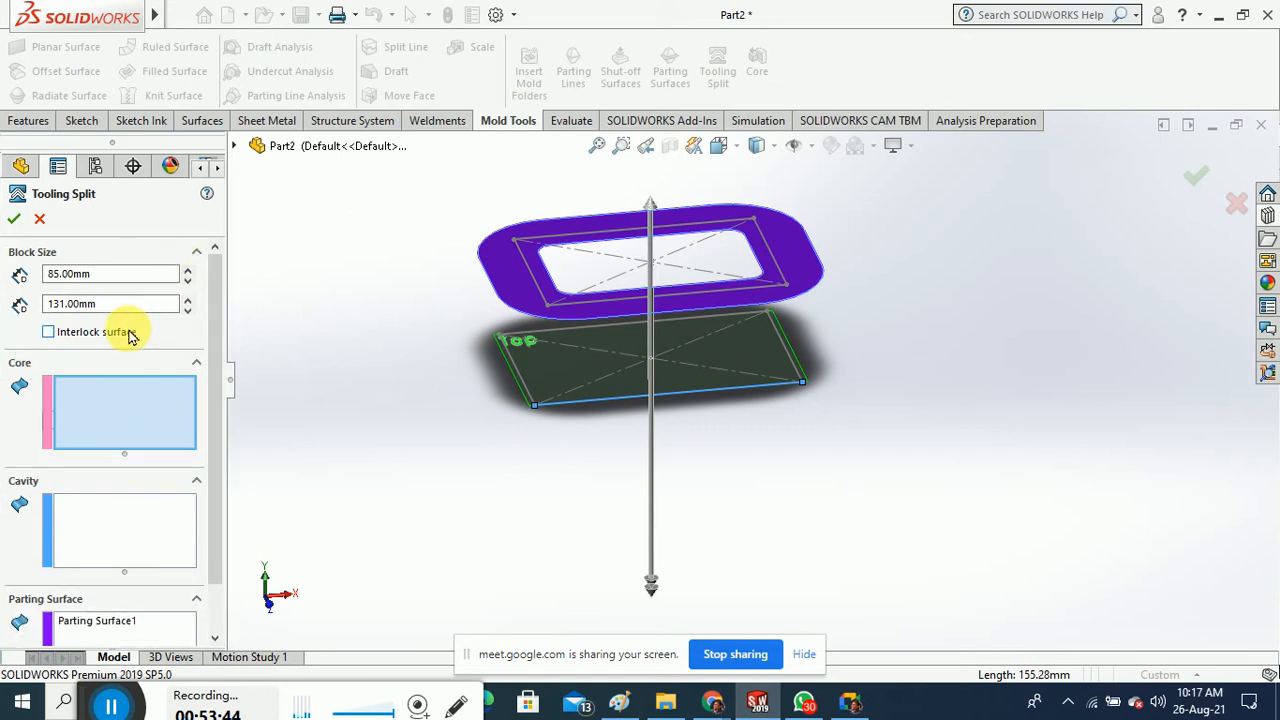
left_click(16, 221)
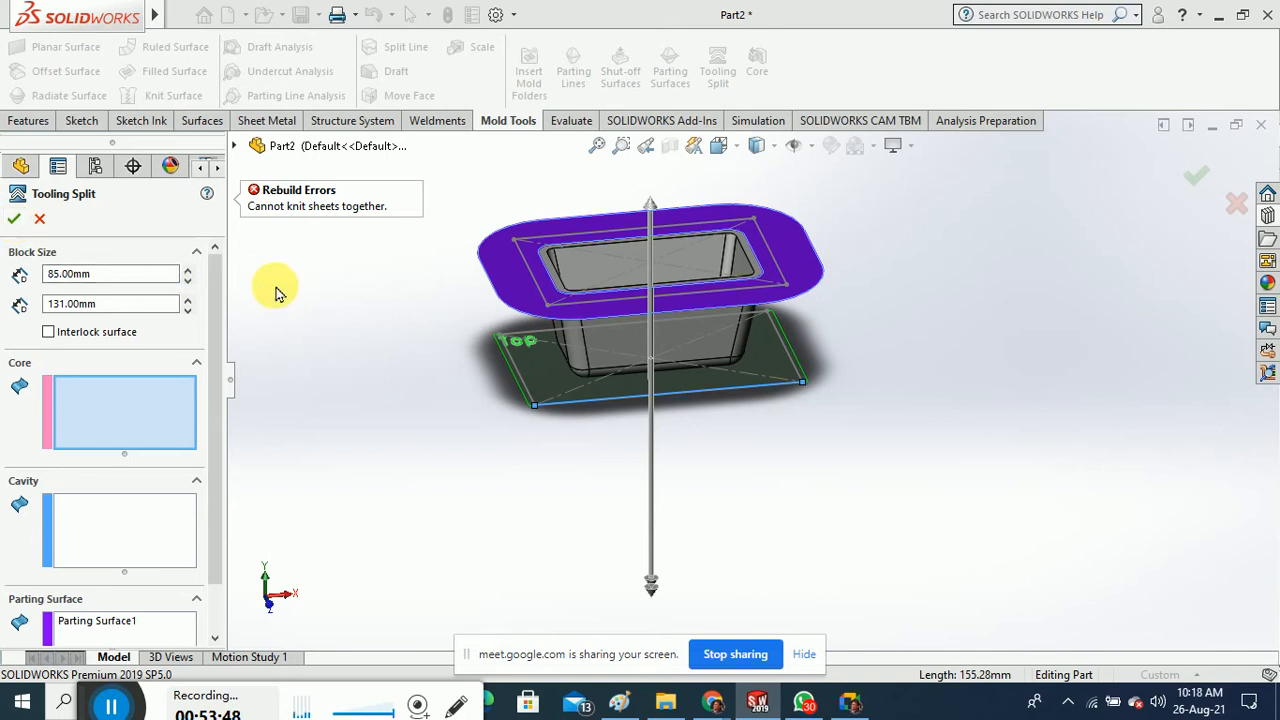
left_click(40, 220)
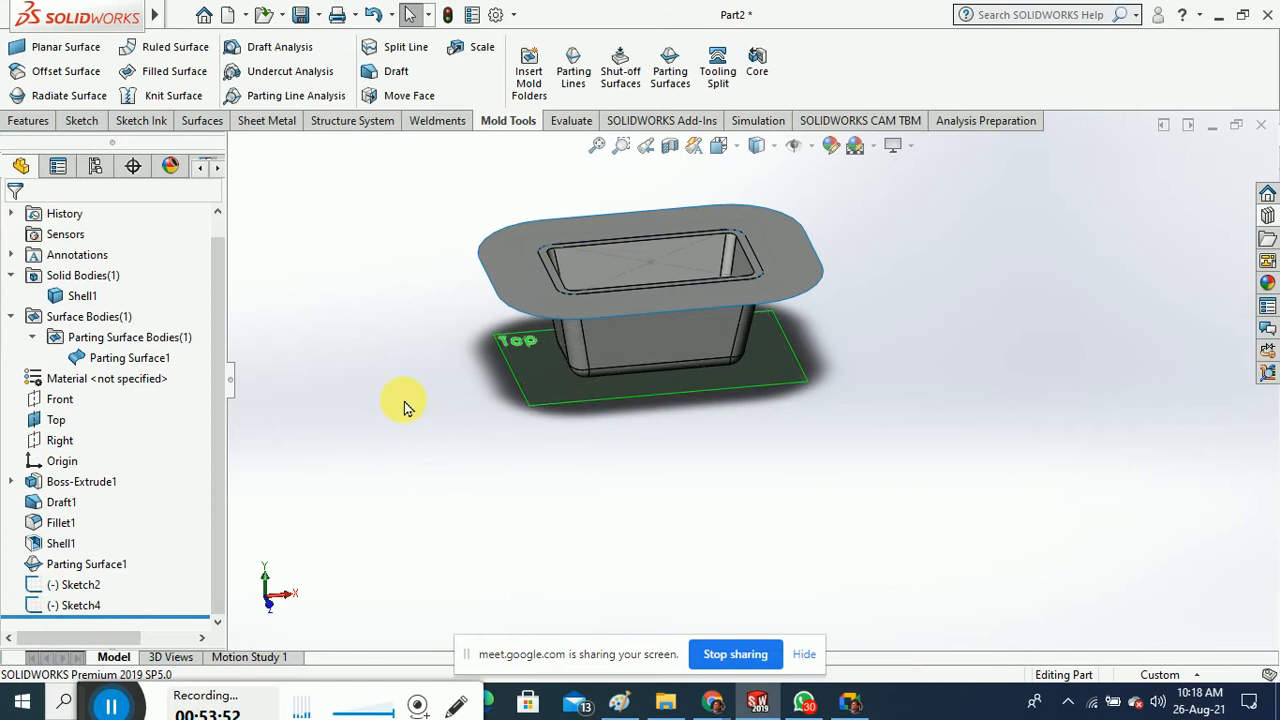
Delete Sketch4 and Parting Surface1 together, dismissing the rebuild warning
left_click(80, 606)
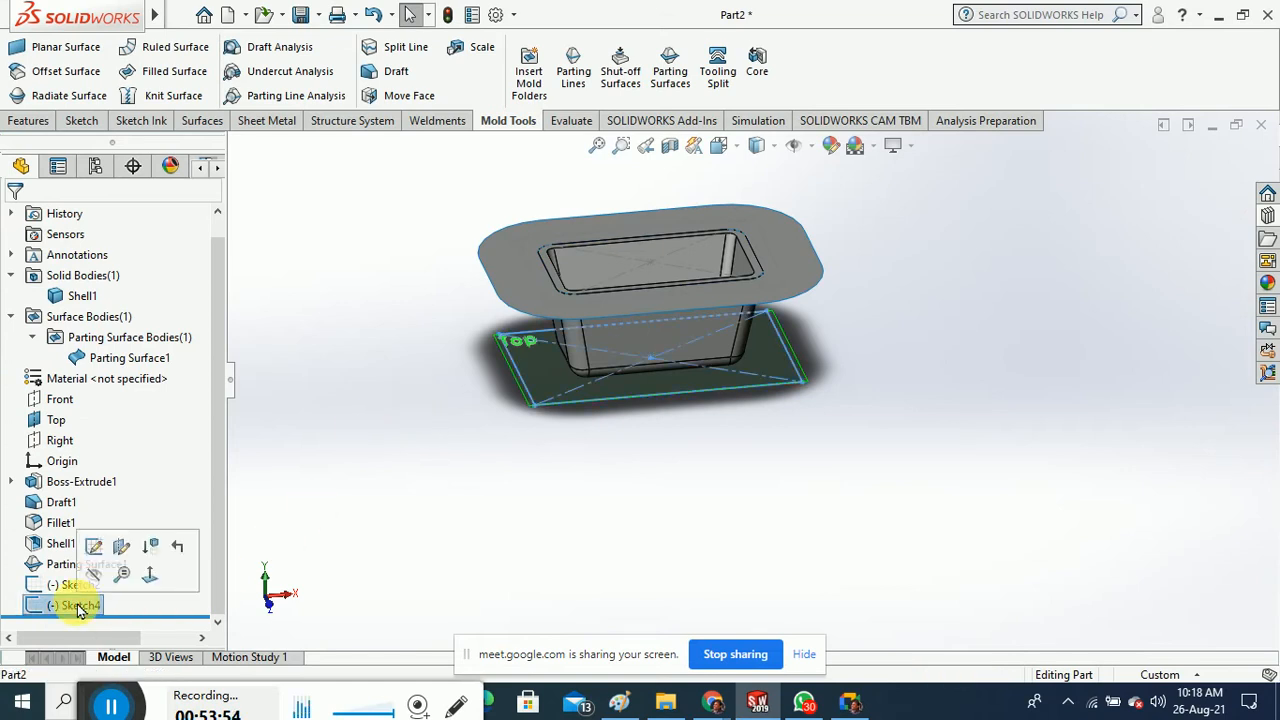
left_click(80, 568, "shift")
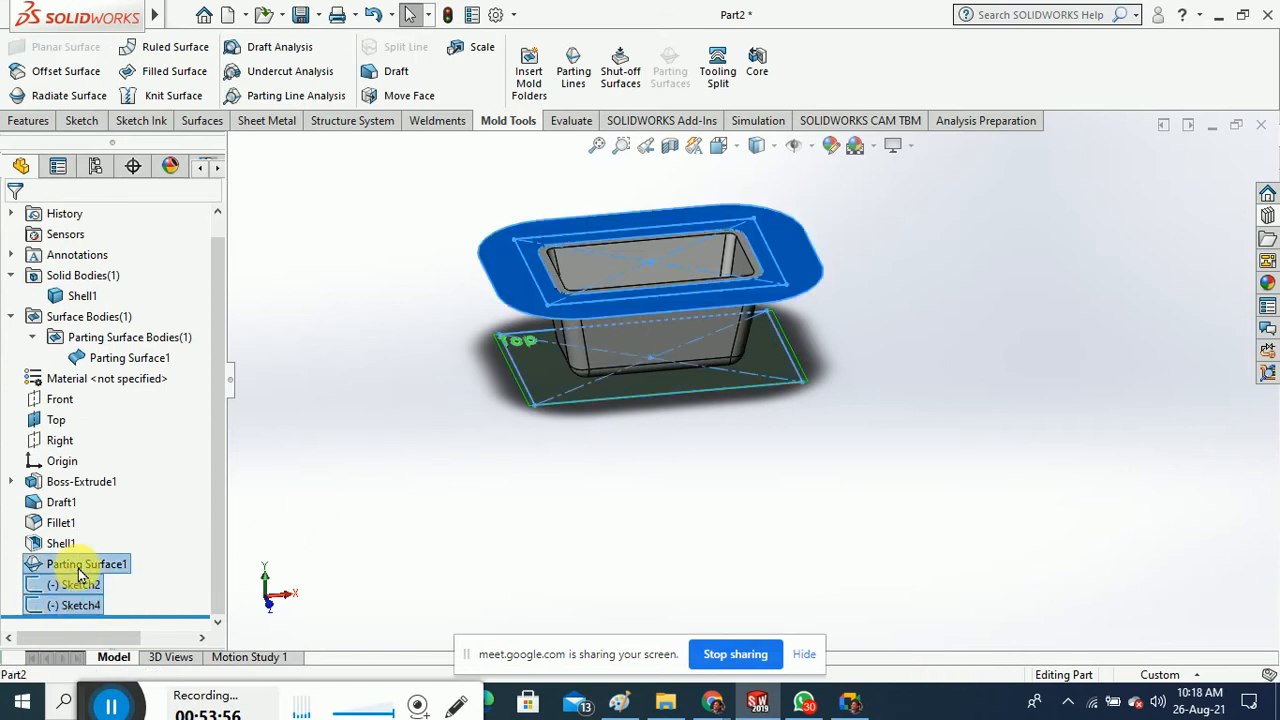
right_click(80, 572)
left_click(125, 409)
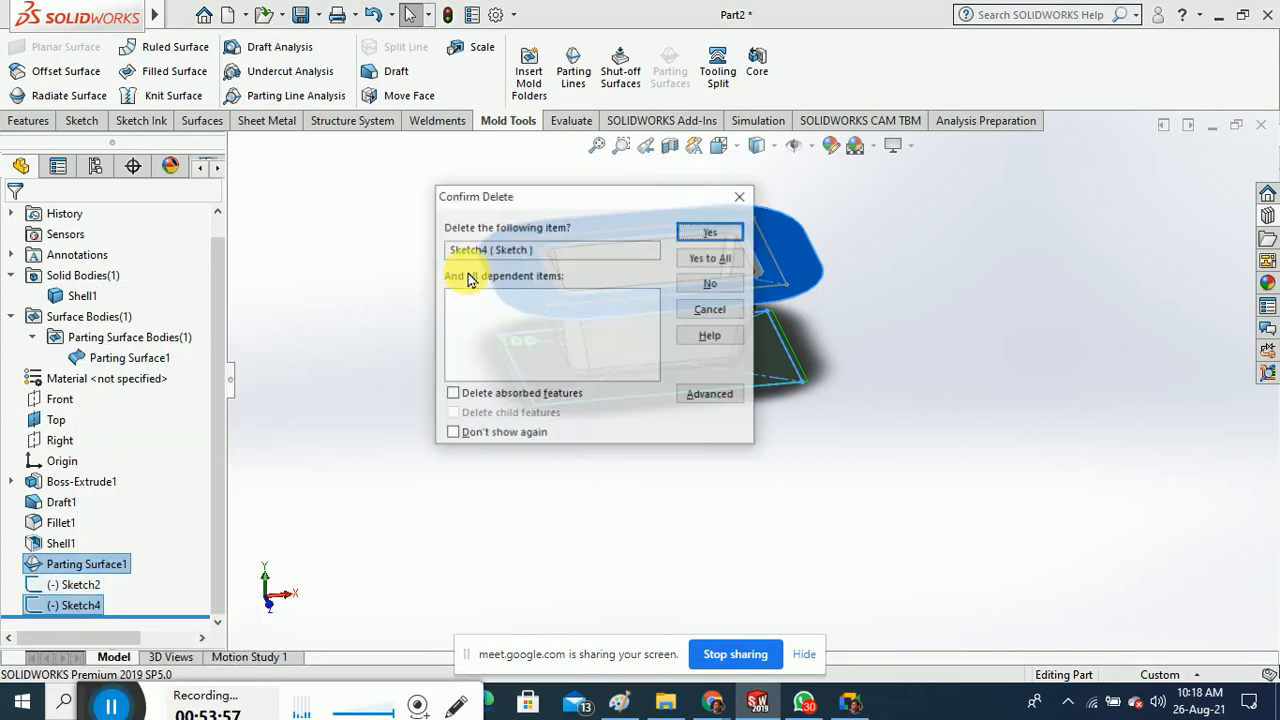
left_click(704, 229)
left_click(732, 232)
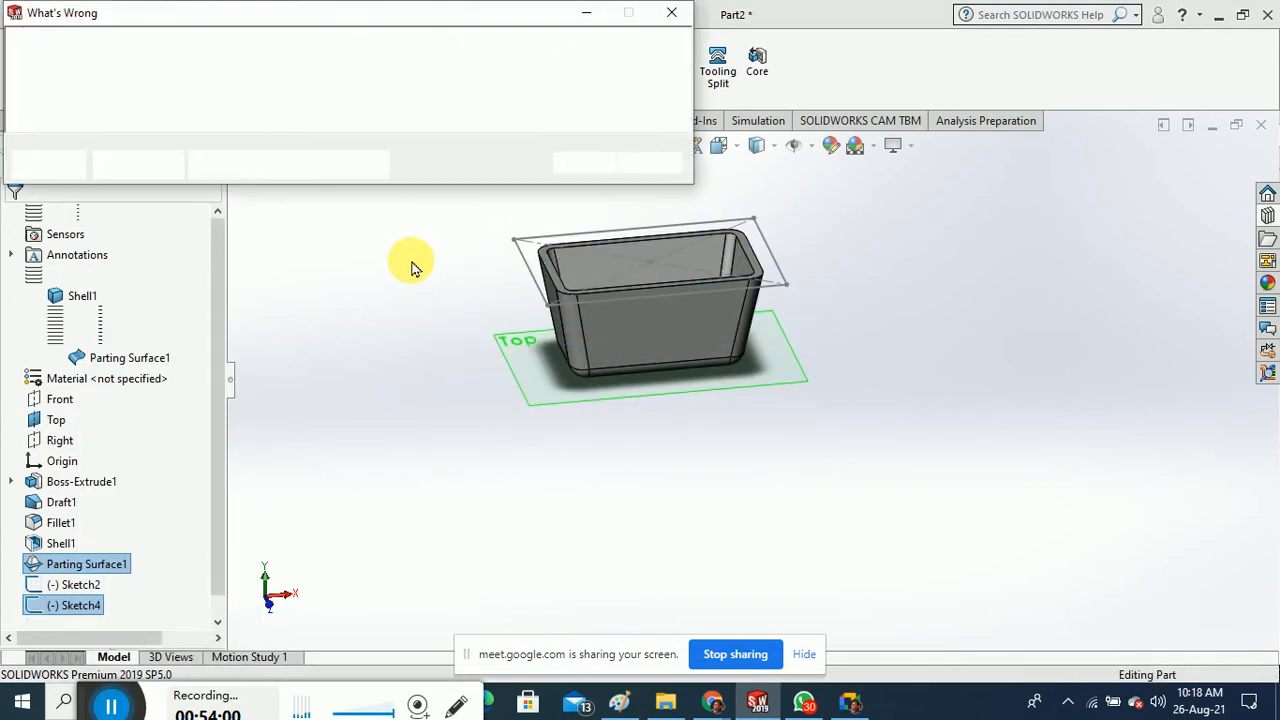
left_click(584, 163)
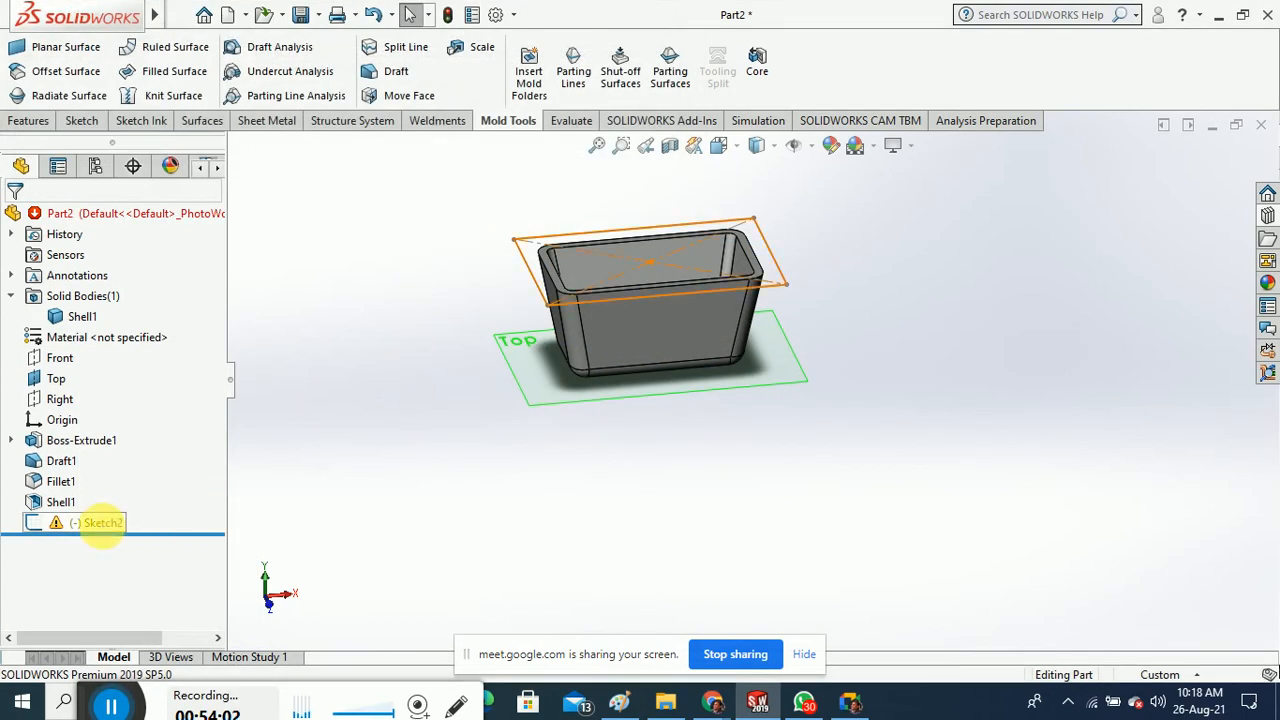
Delete Sketch2 from the feature tree
left_click(105, 525)
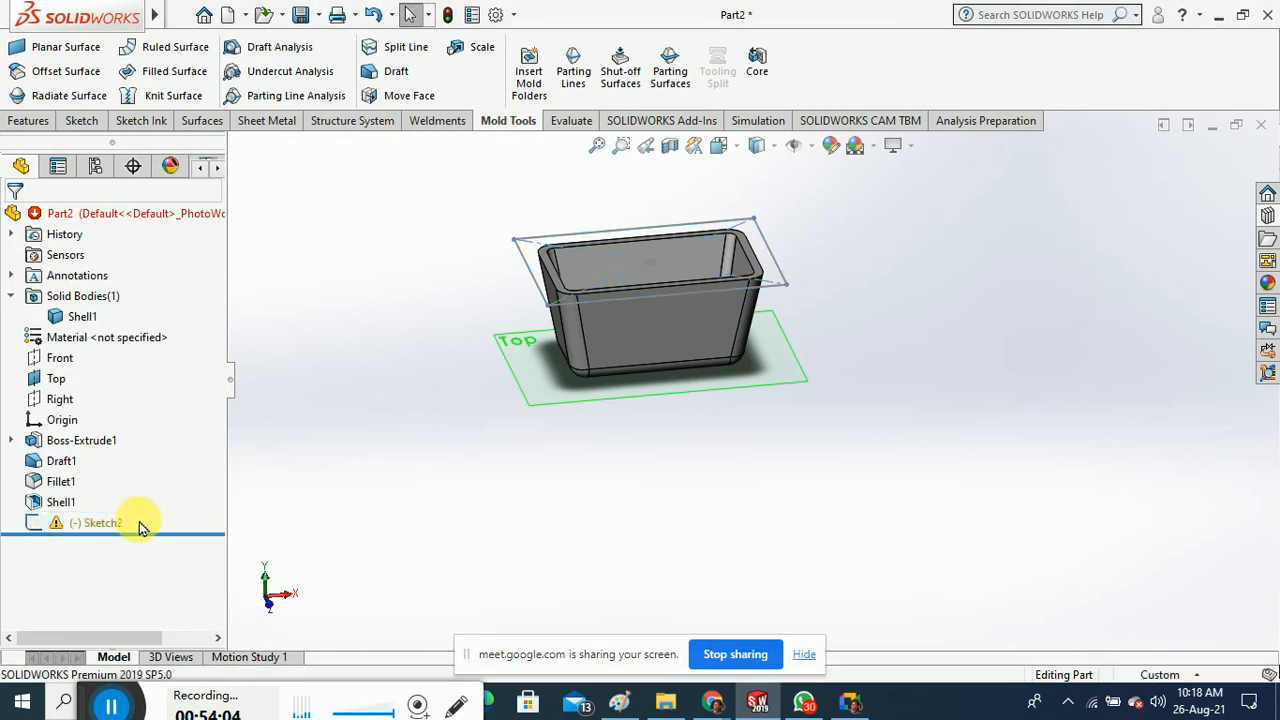
right_click(100, 523)
left_click(143, 455)
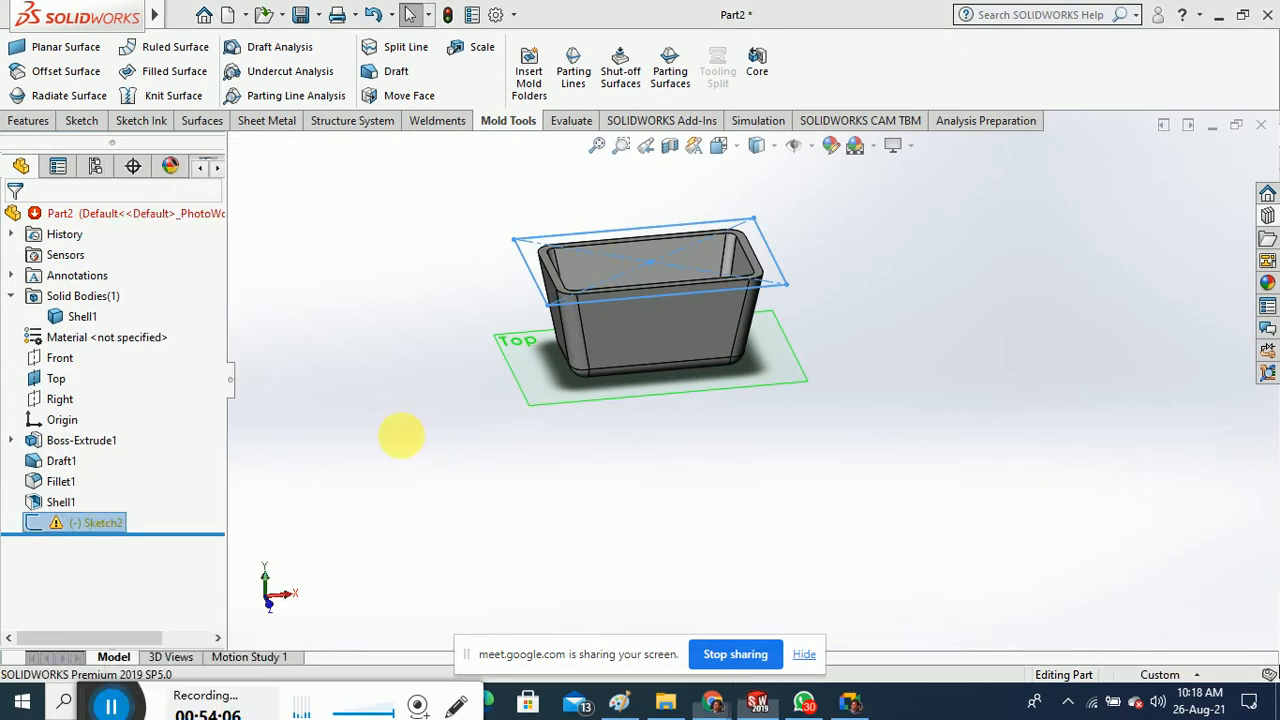
left_click(708, 221)
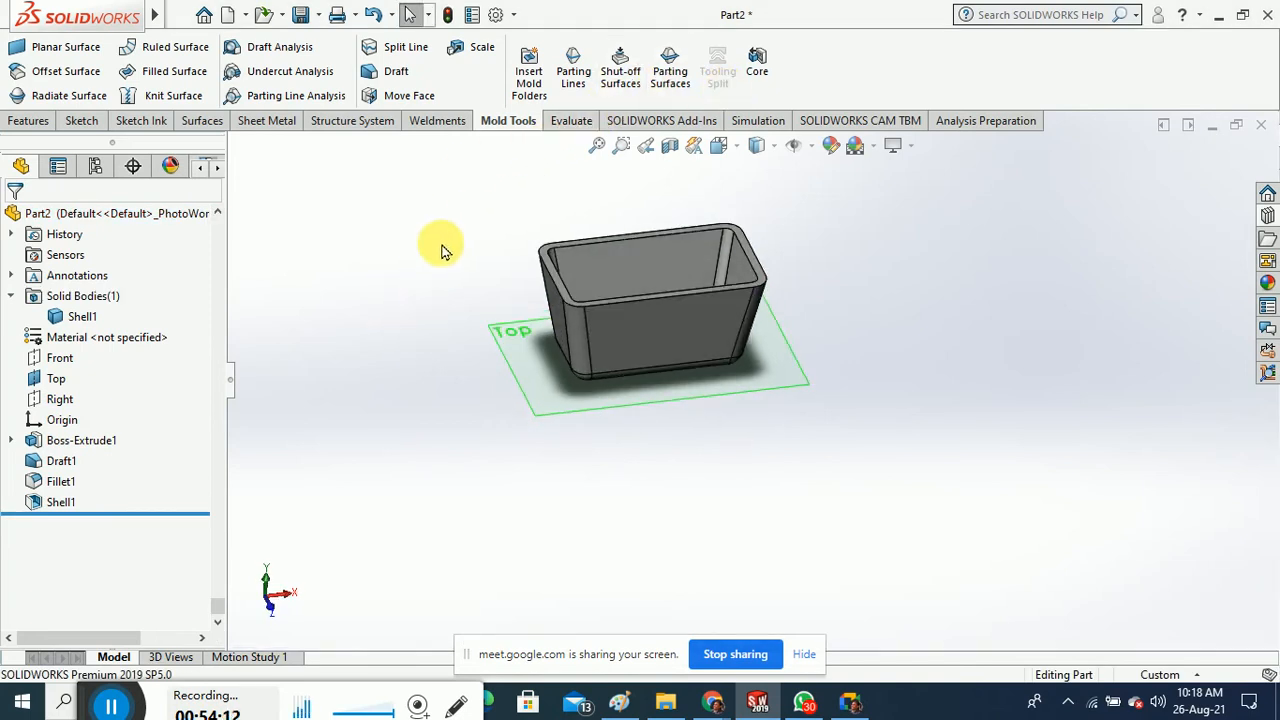
Select Sketch4 and Sketch2 together and delete both with Yes to All
scroll(480, 302, "up", 1)
mouse_move(480, 302)
middle_mouse_down()
mouse_move(482, 281)
mouse_move(486, 301)
middle_mouse_up()
scroll(619, 301, "down", 1)
scroll(617, 301, "down", 2)
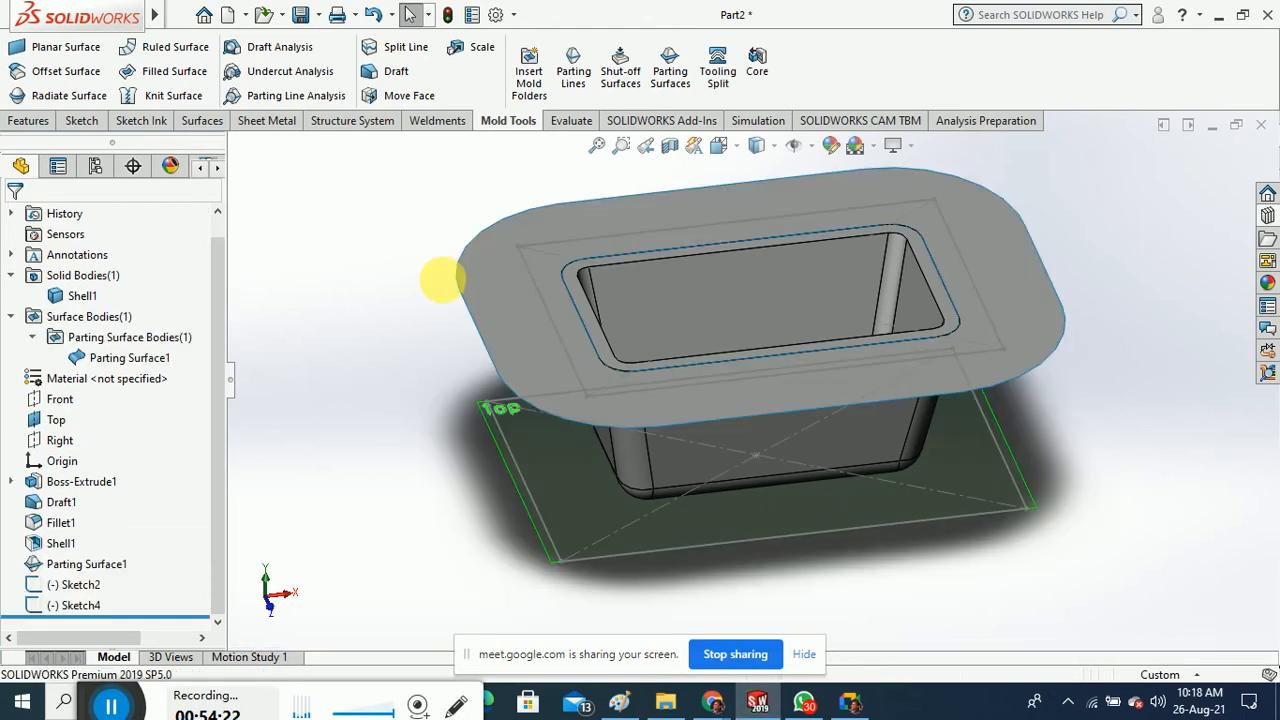
left_click(80, 604)
left_click(80, 585, "ctrl")
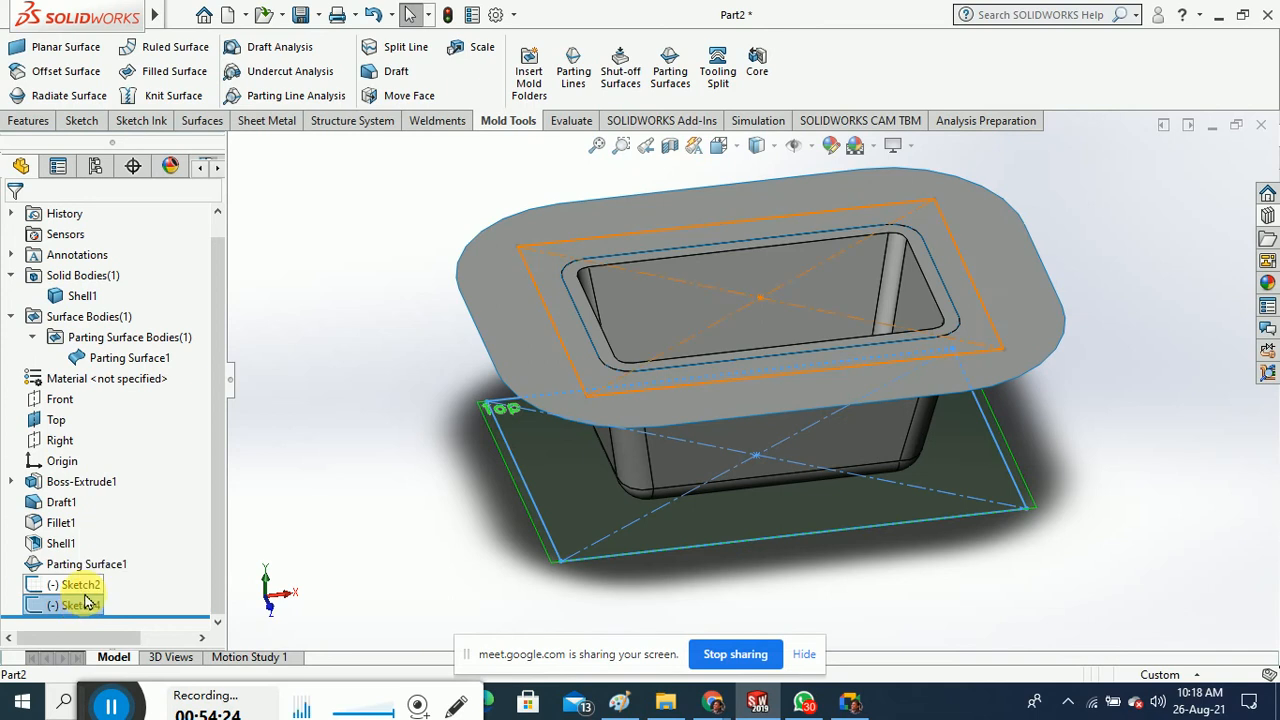
right_click(83, 598)
left_click(114, 451)
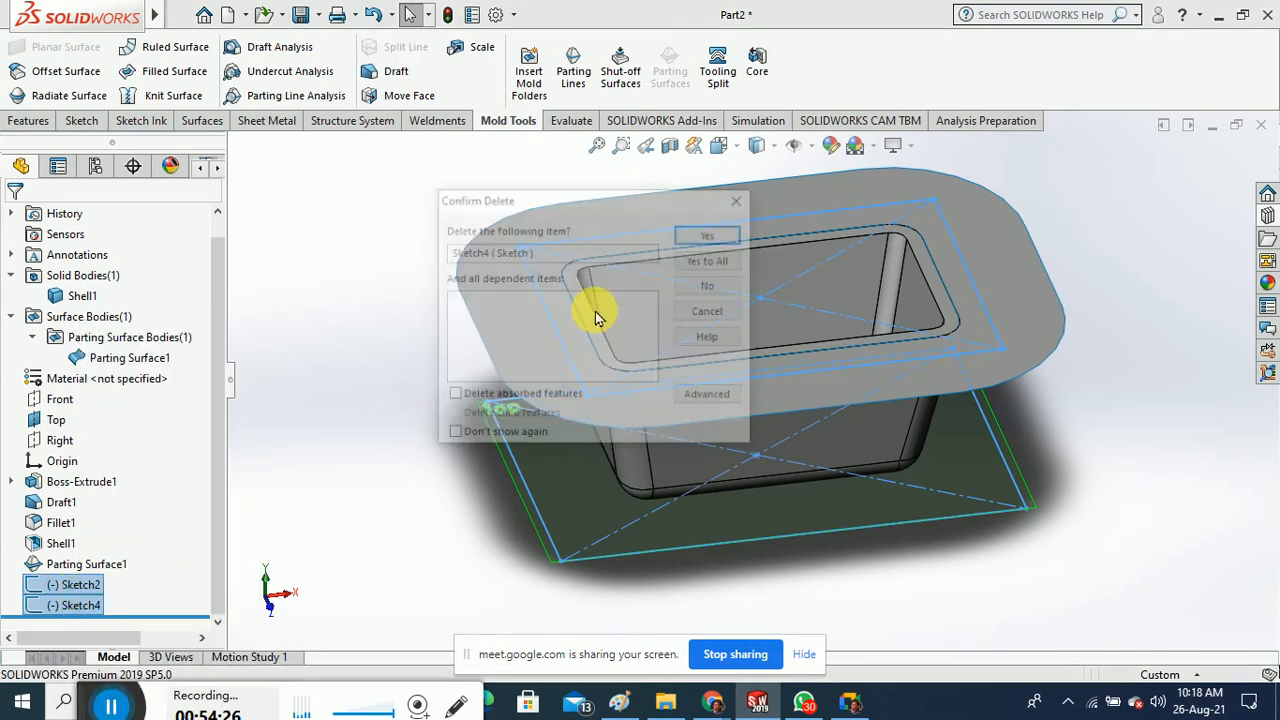
left_click(710, 257)
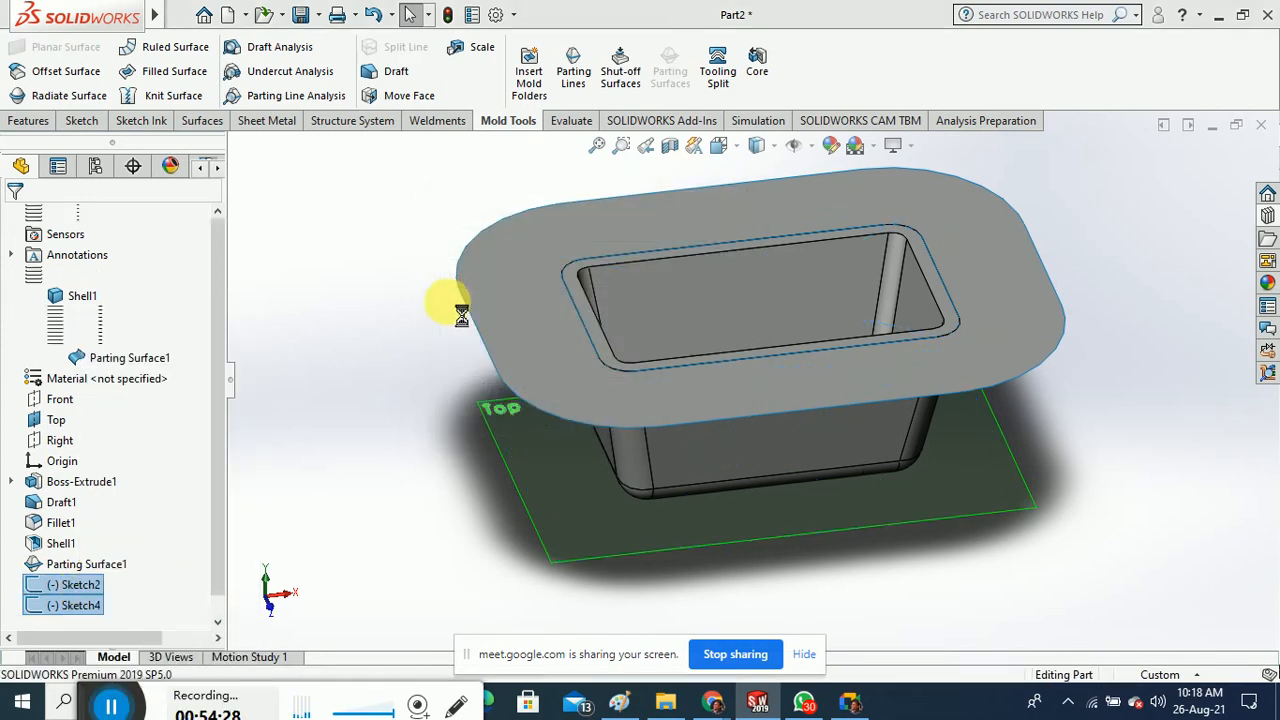
mouse_move(400, 378)
middle_mouse_down()
mouse_move(386, 371)
mouse_move(409, 380)
middle_mouse_up()
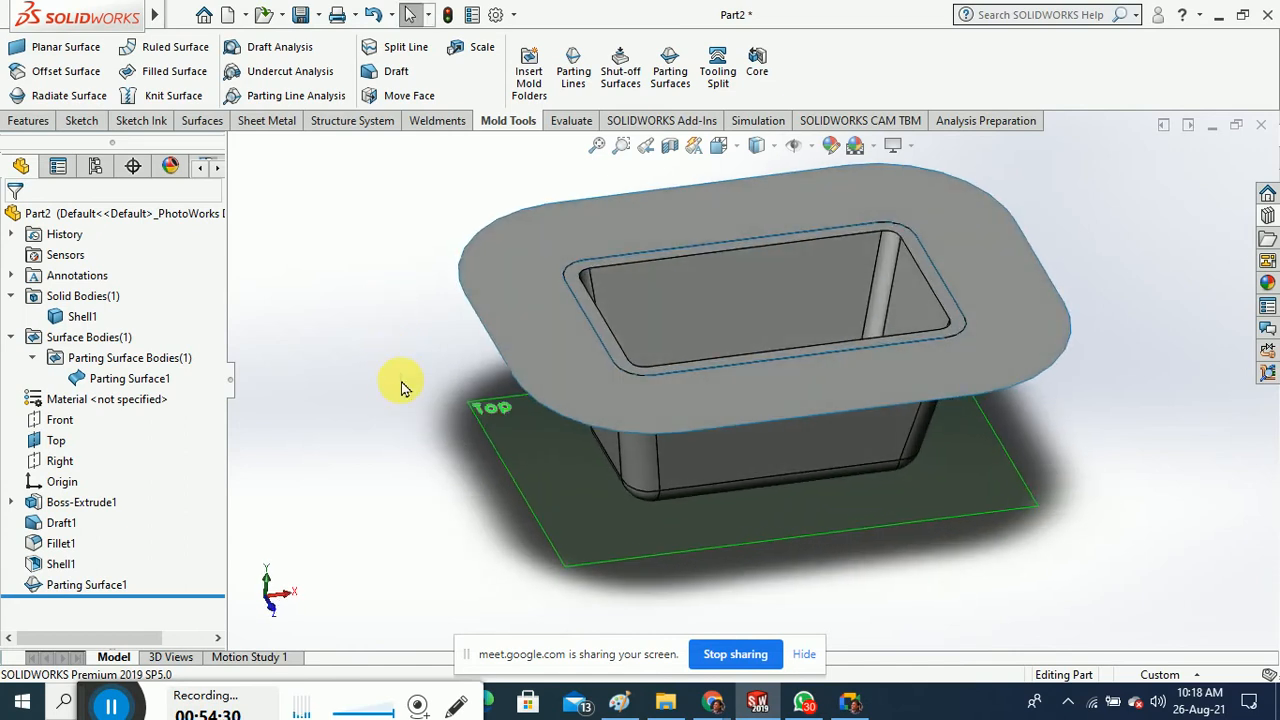
Sketch a centre rectangle from the origin around the tray on the parting plane for Tooling Split
left_click(717, 76)
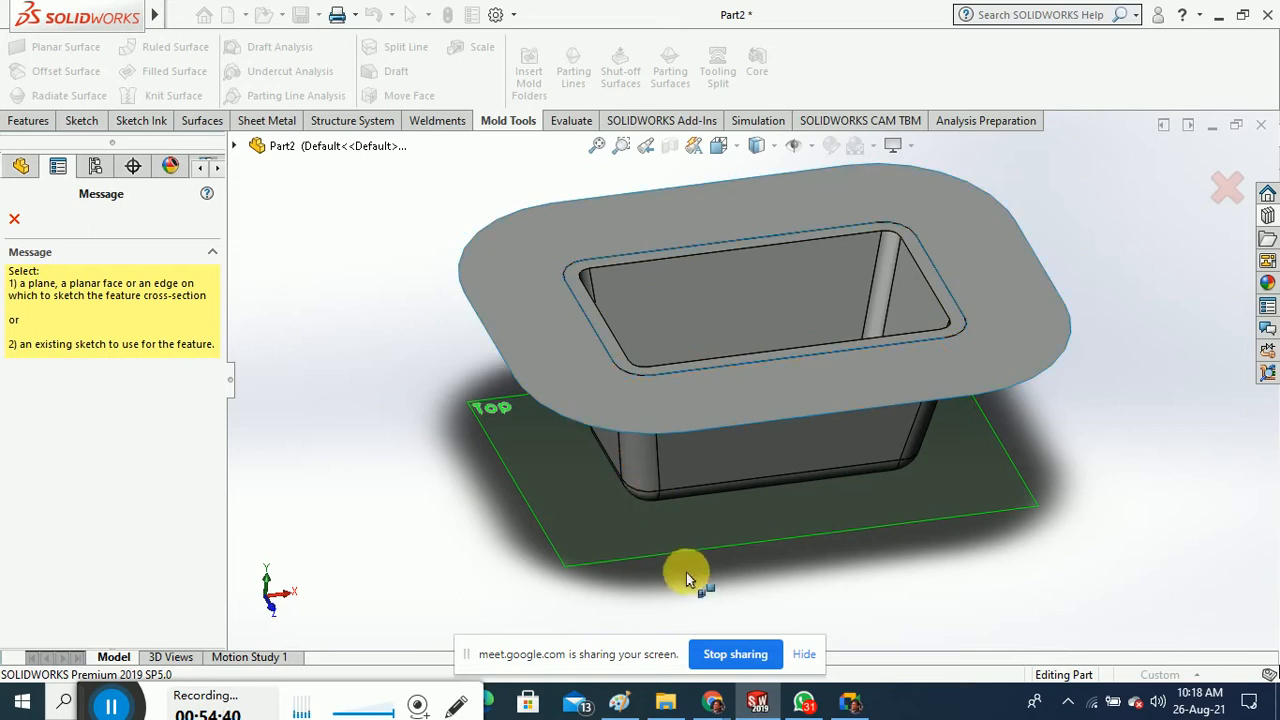
left_click(528, 341)
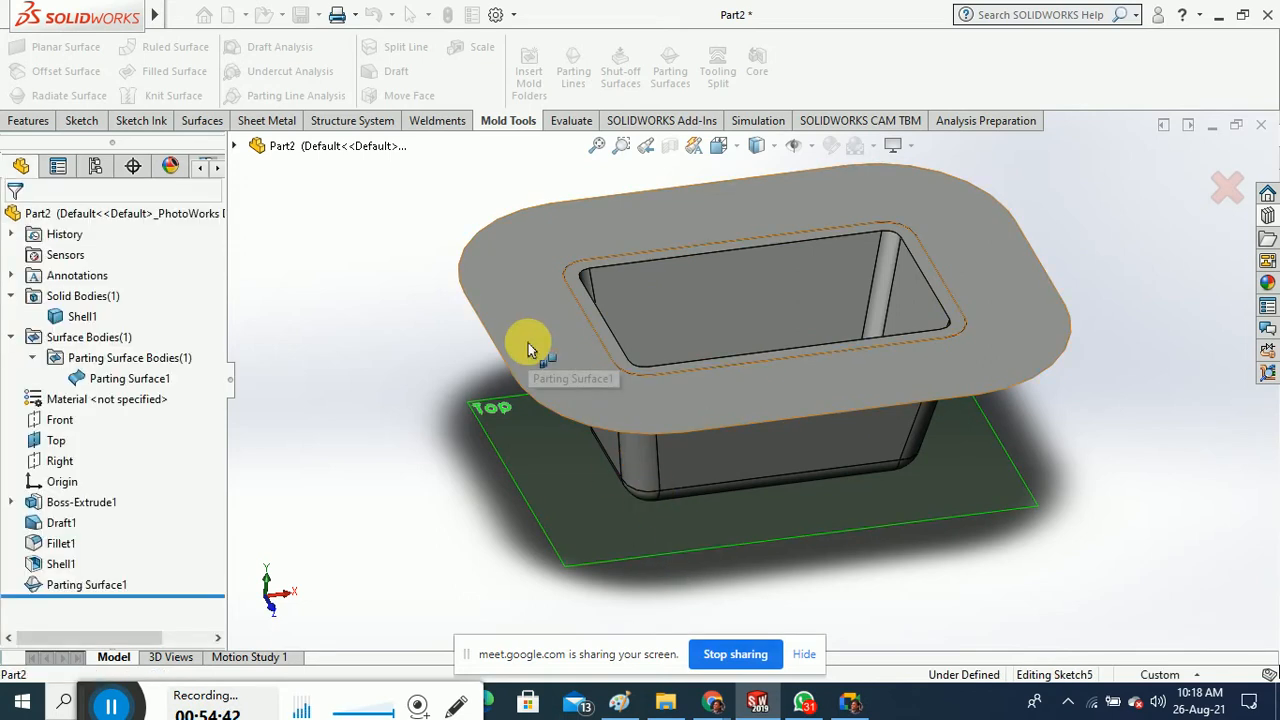
left_click(719, 145)
left_click(825, 250)
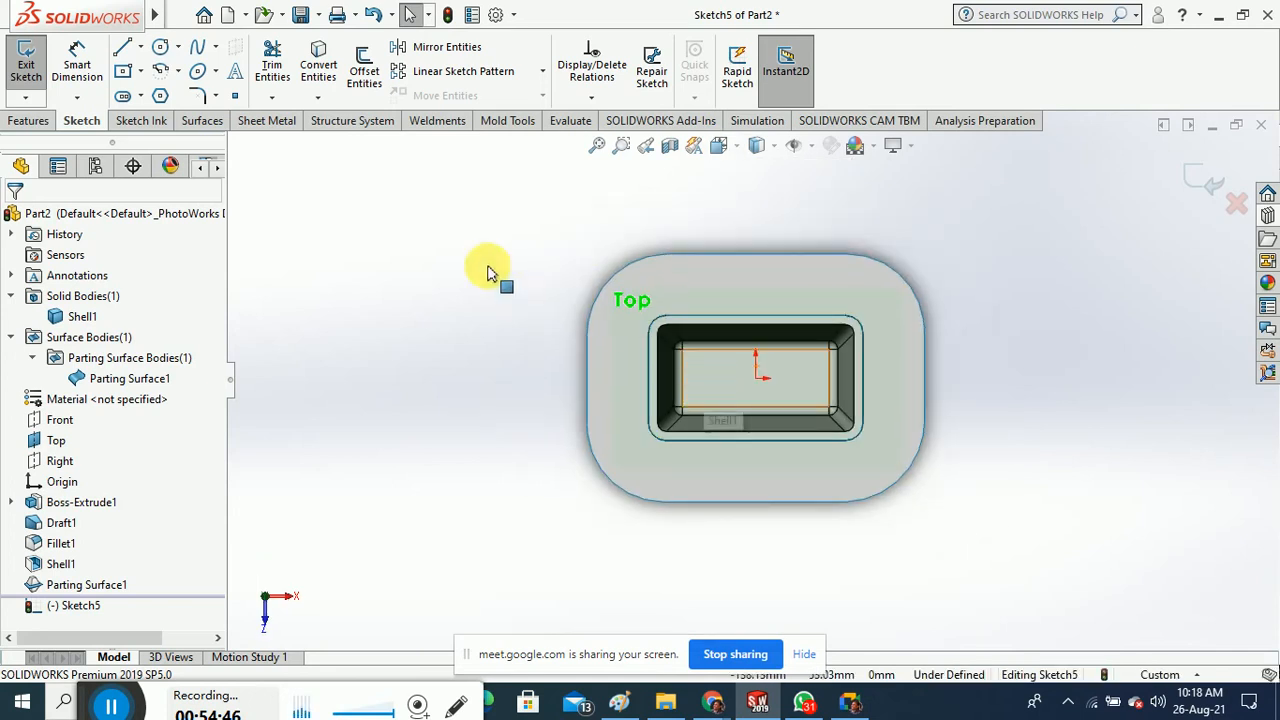
left_click(126, 73)
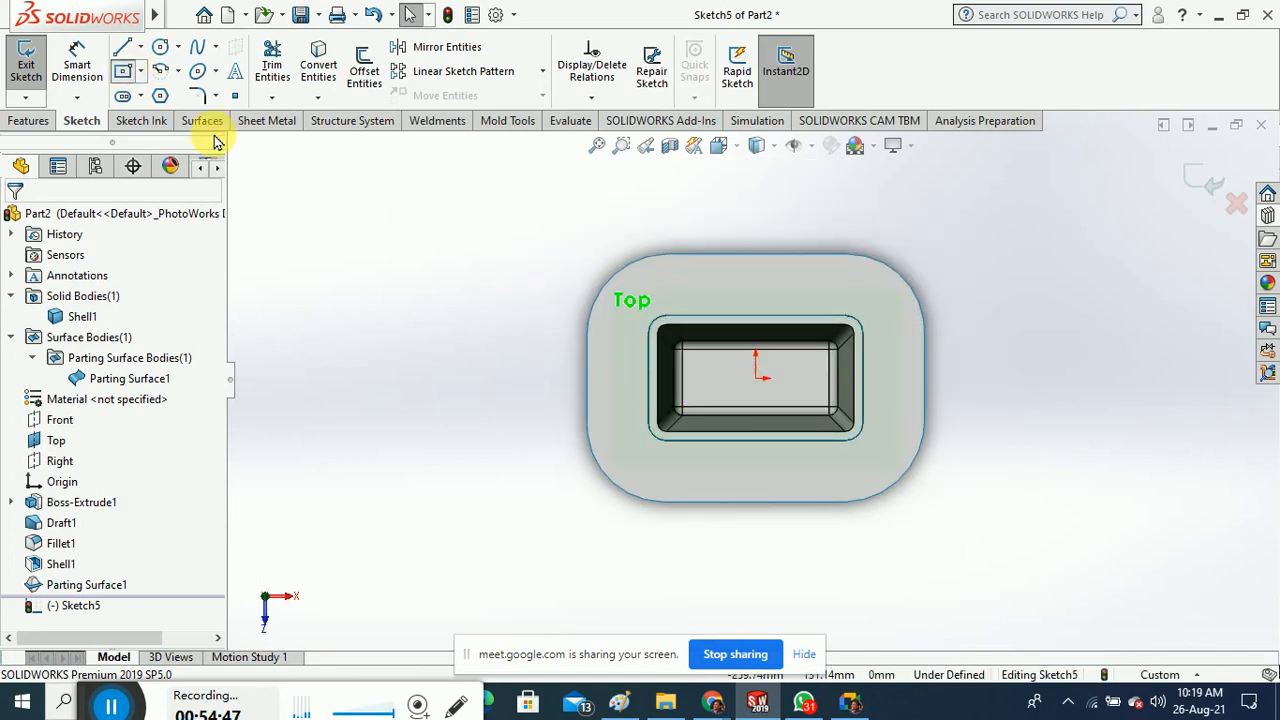
left_click(756, 378)
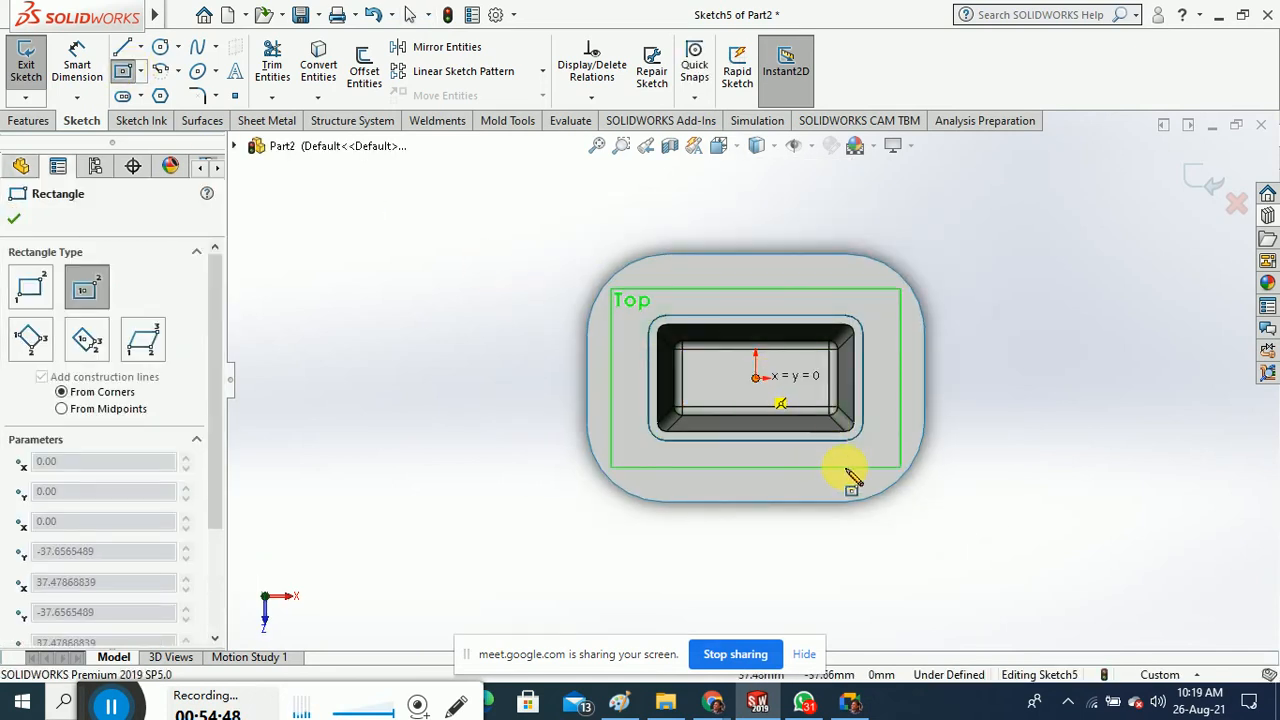
left_click(895, 463)
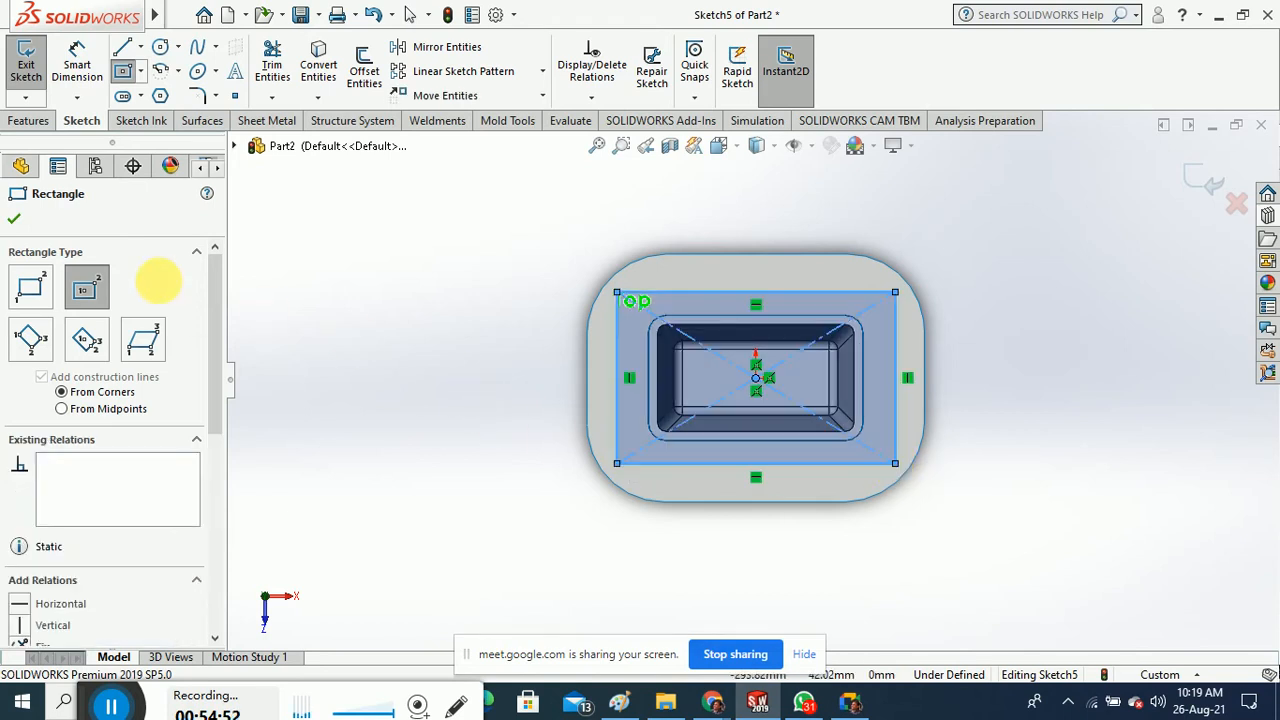
left_click(13, 223)
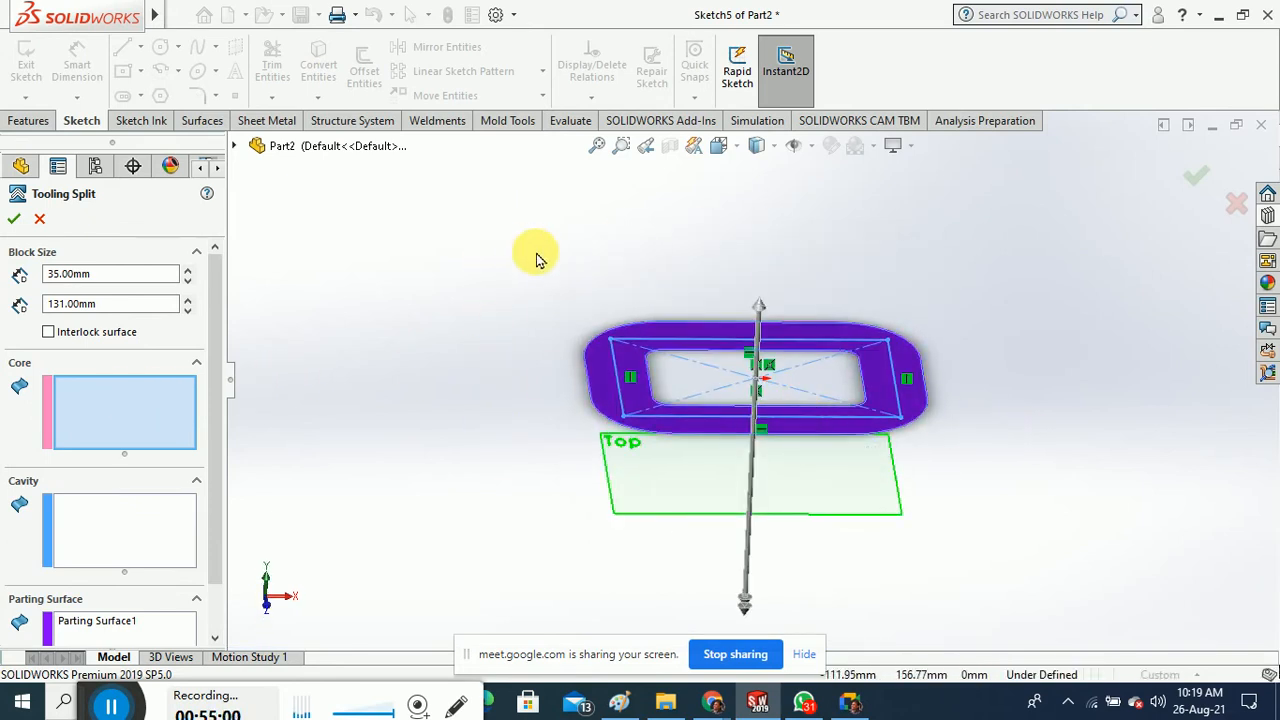
Cancel the Tooling Split and exit Sketch5 without creating a split body
left_click(234, 145)
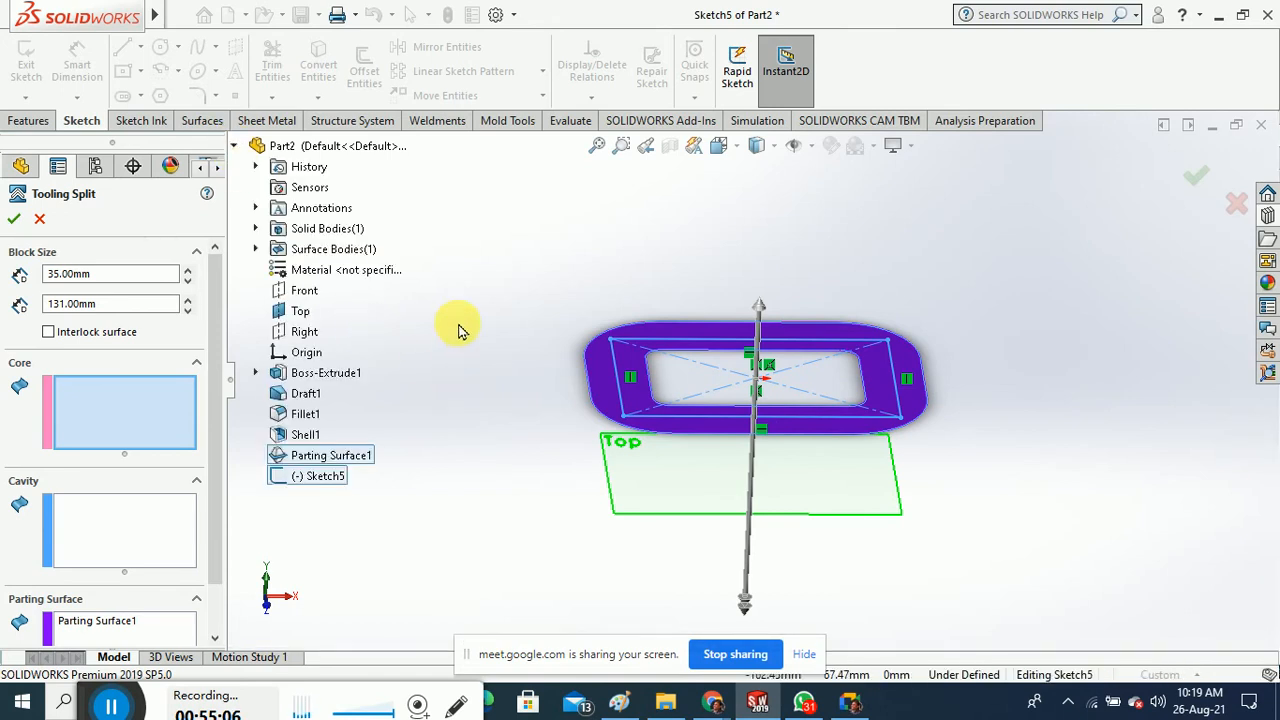
left_click(39, 220)
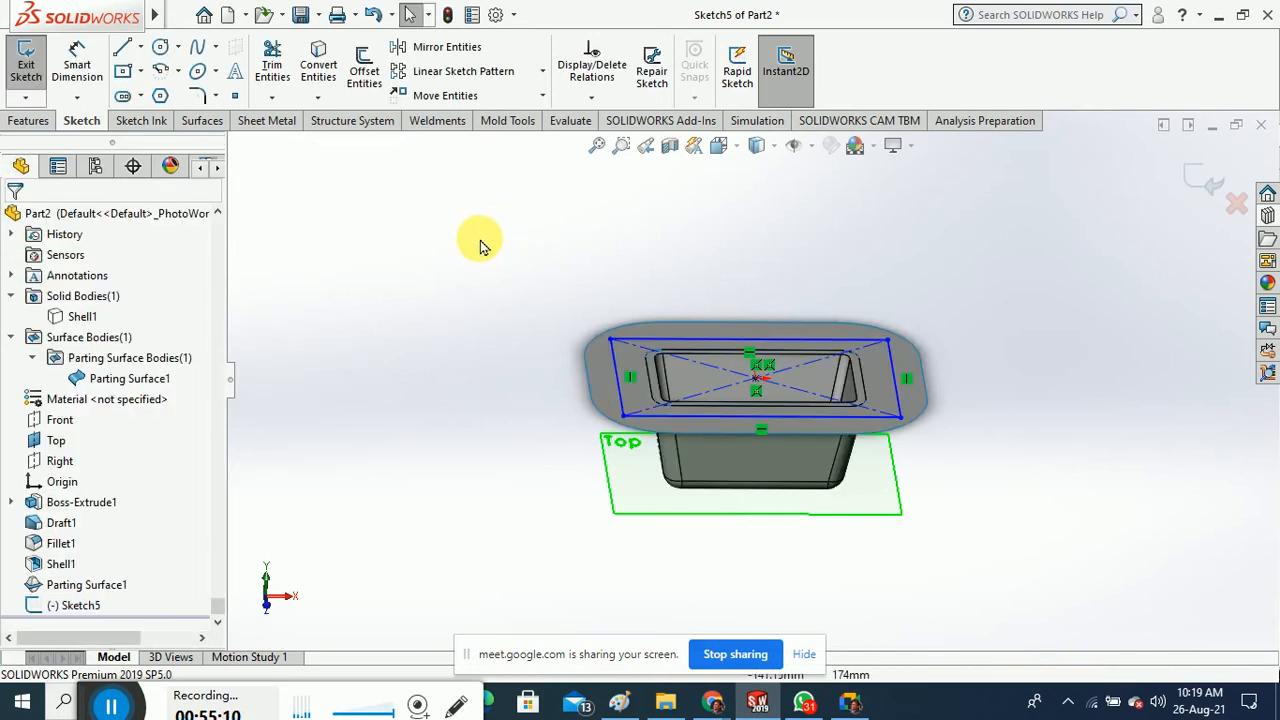
left_click(26, 65)
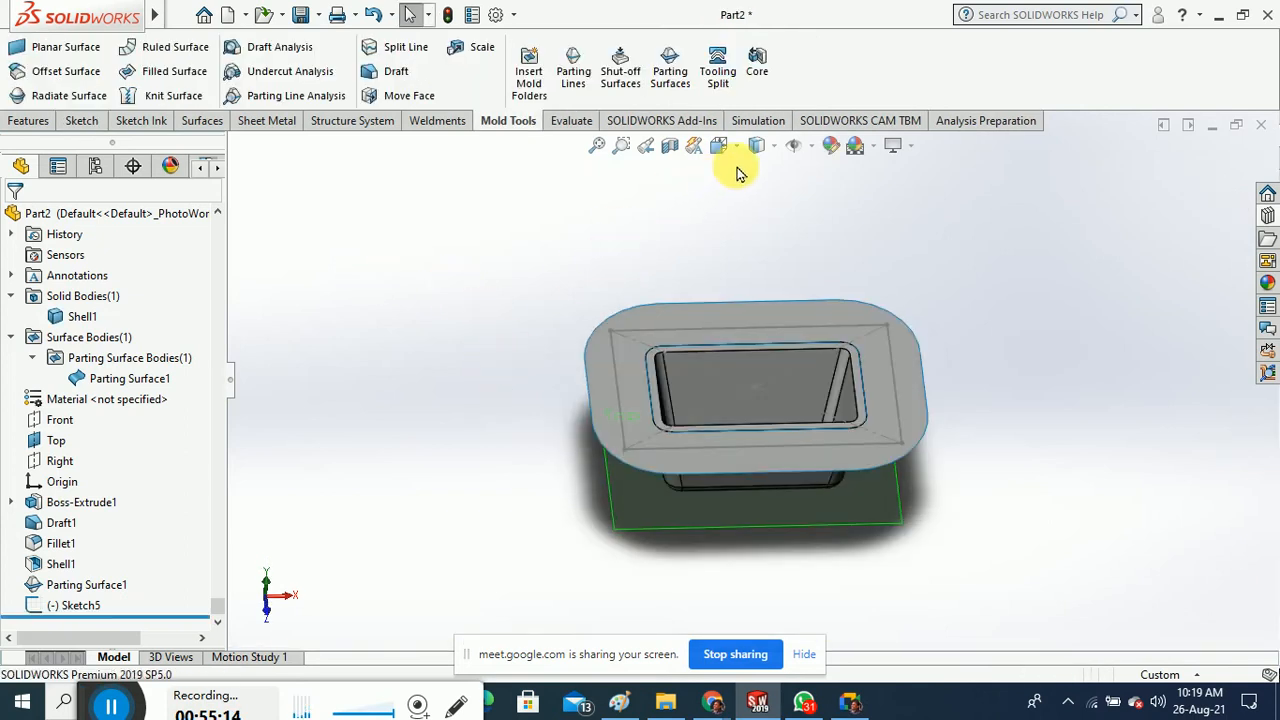
Create the Core3 feature from Sketch5, choosing the Shell1 body as the core source
left_click(757, 88)
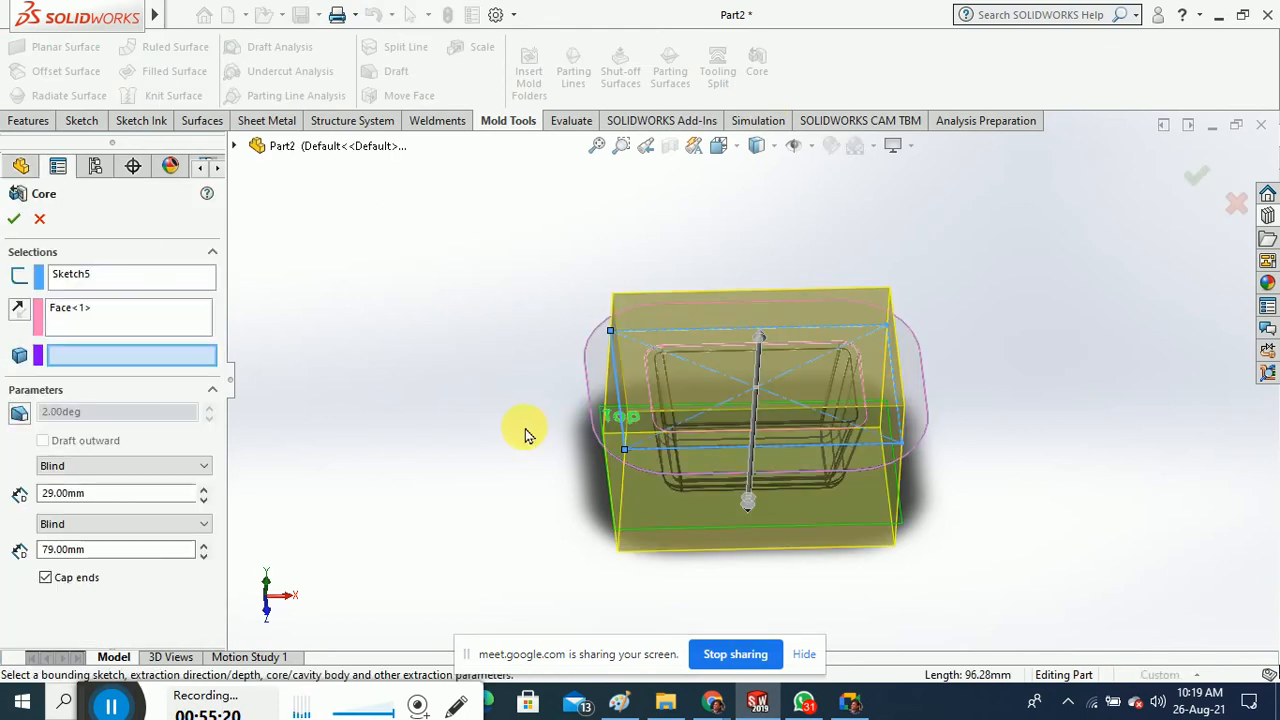
middle_click_drag(515, 407, 514, 357)
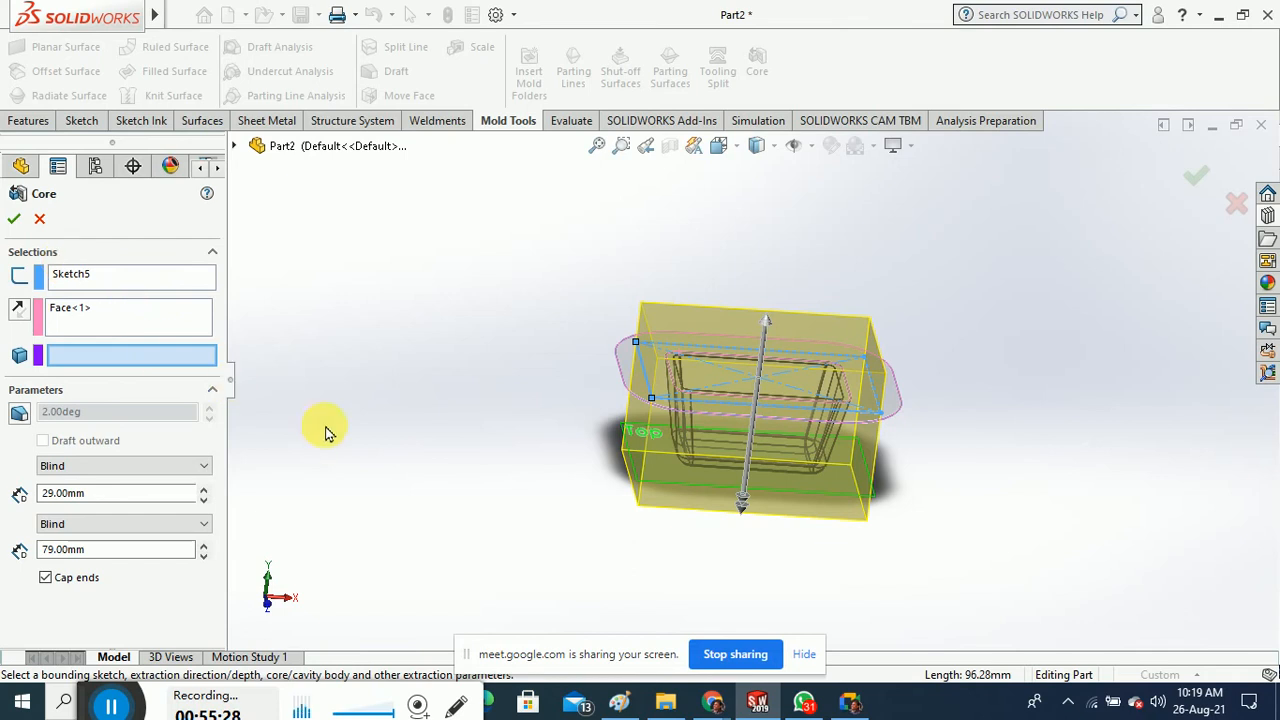
left_click(14, 222)
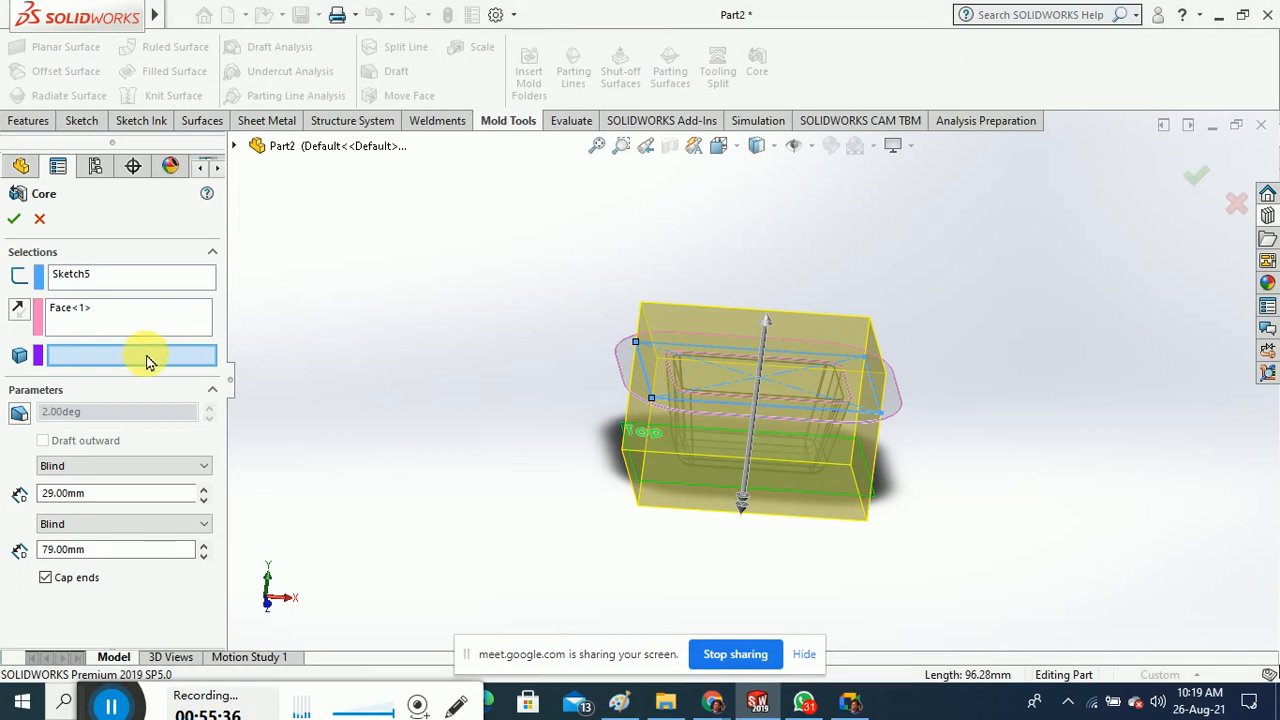
left_click(233, 145)
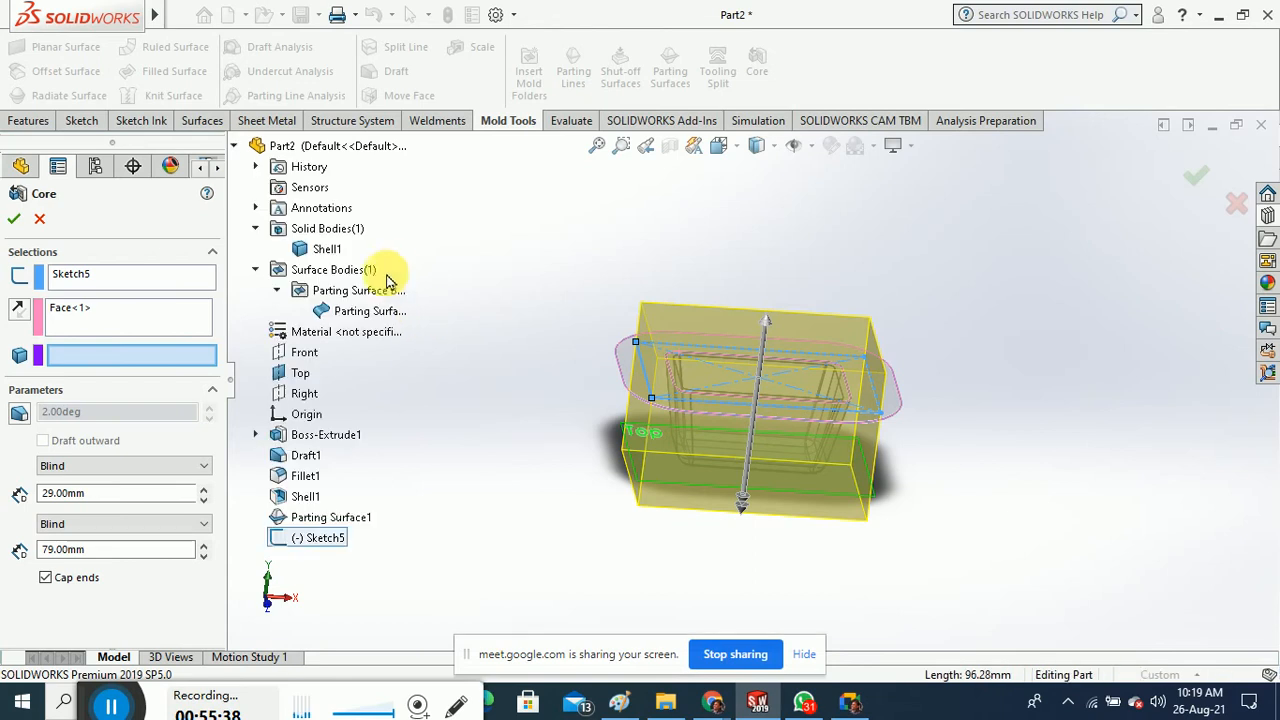
left_click(330, 252)
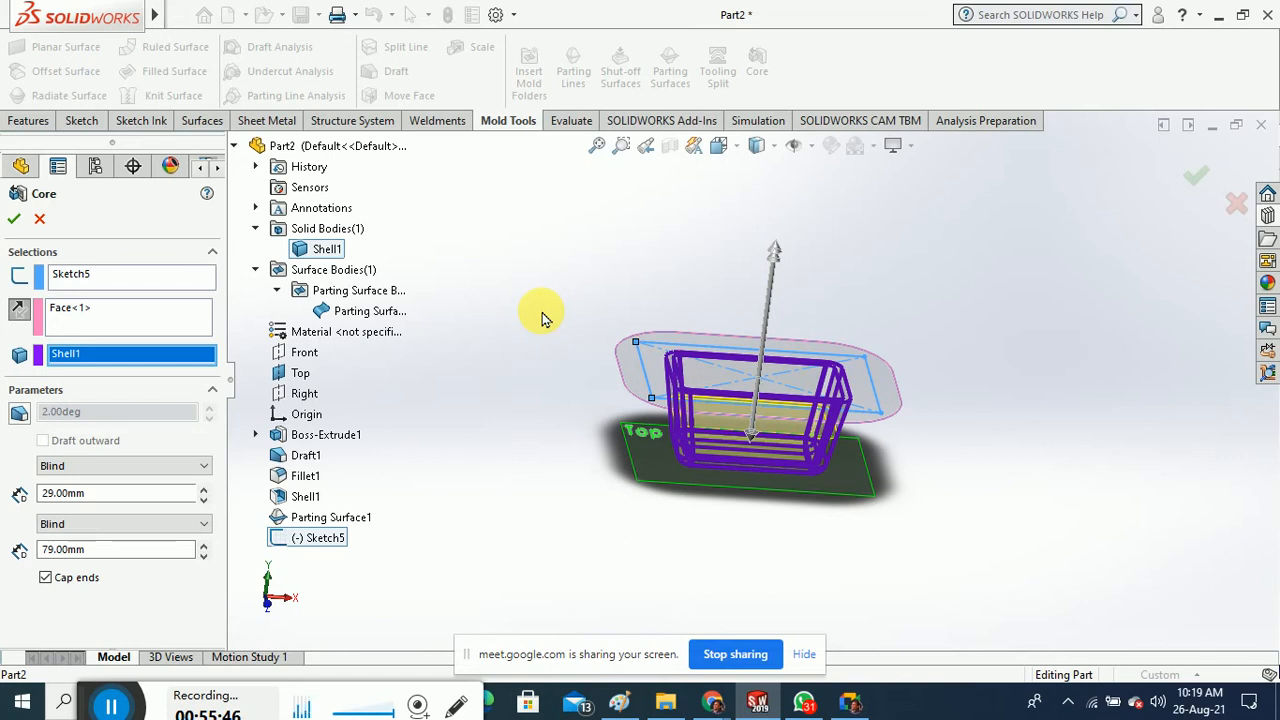
left_click(14, 218)
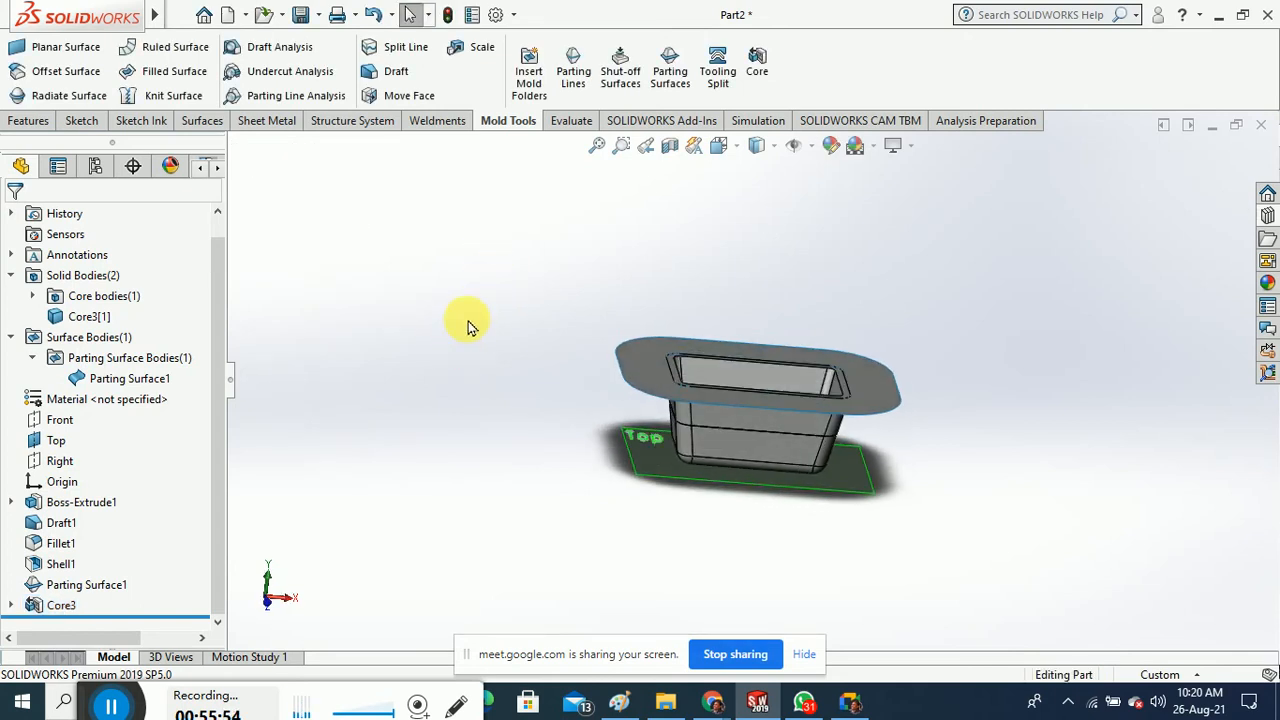
Expand the Core bodies folder and view Core3[2] and Core3[1] in turn
left_click(32, 296)
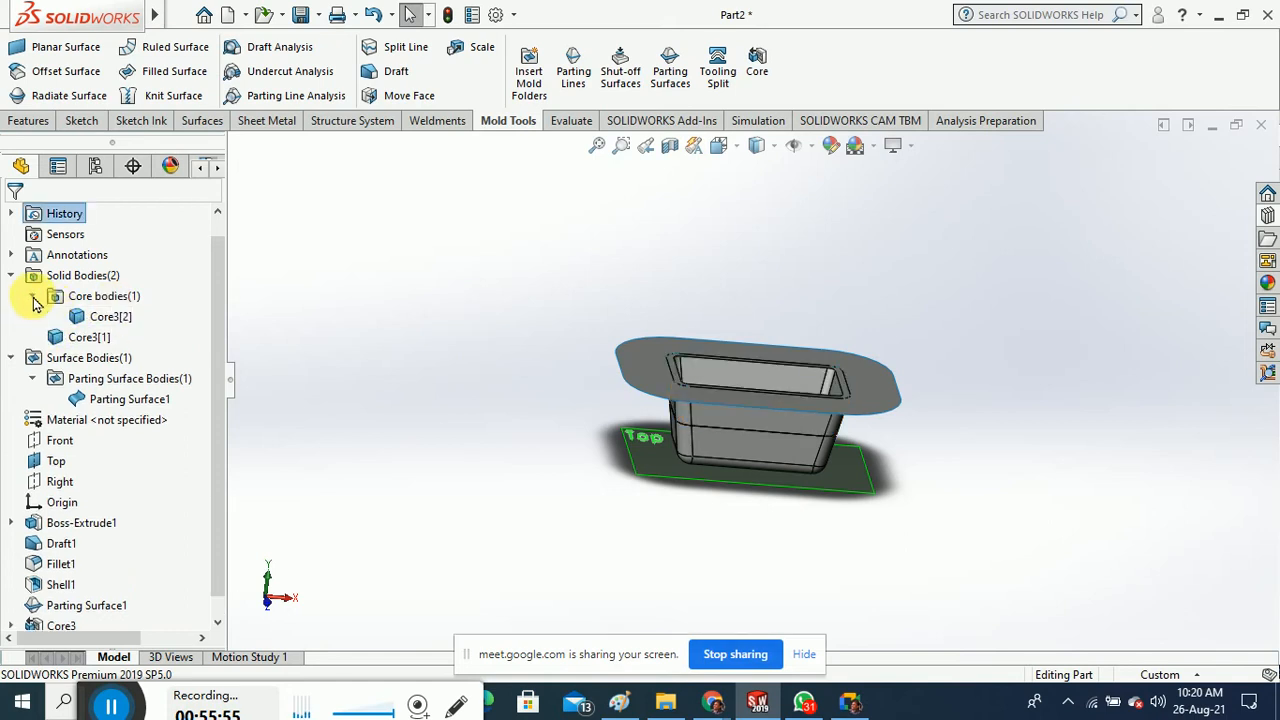
left_click(110, 318)
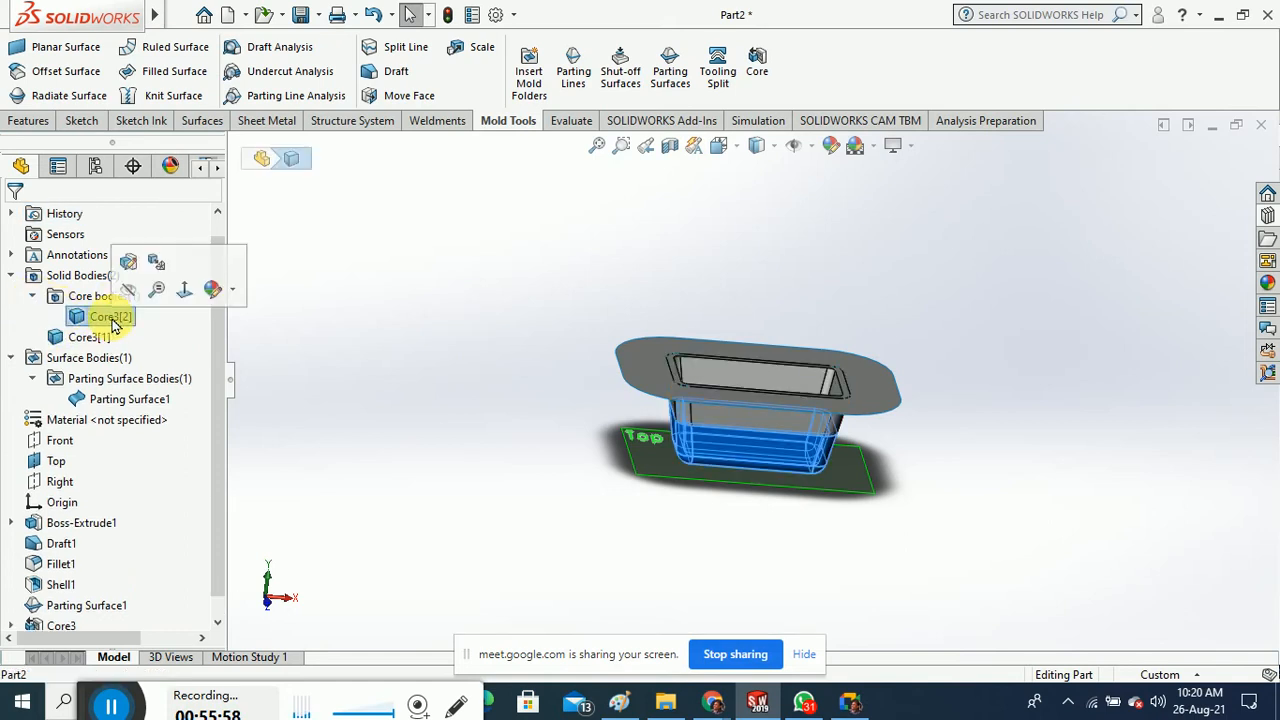
left_click(95, 340)
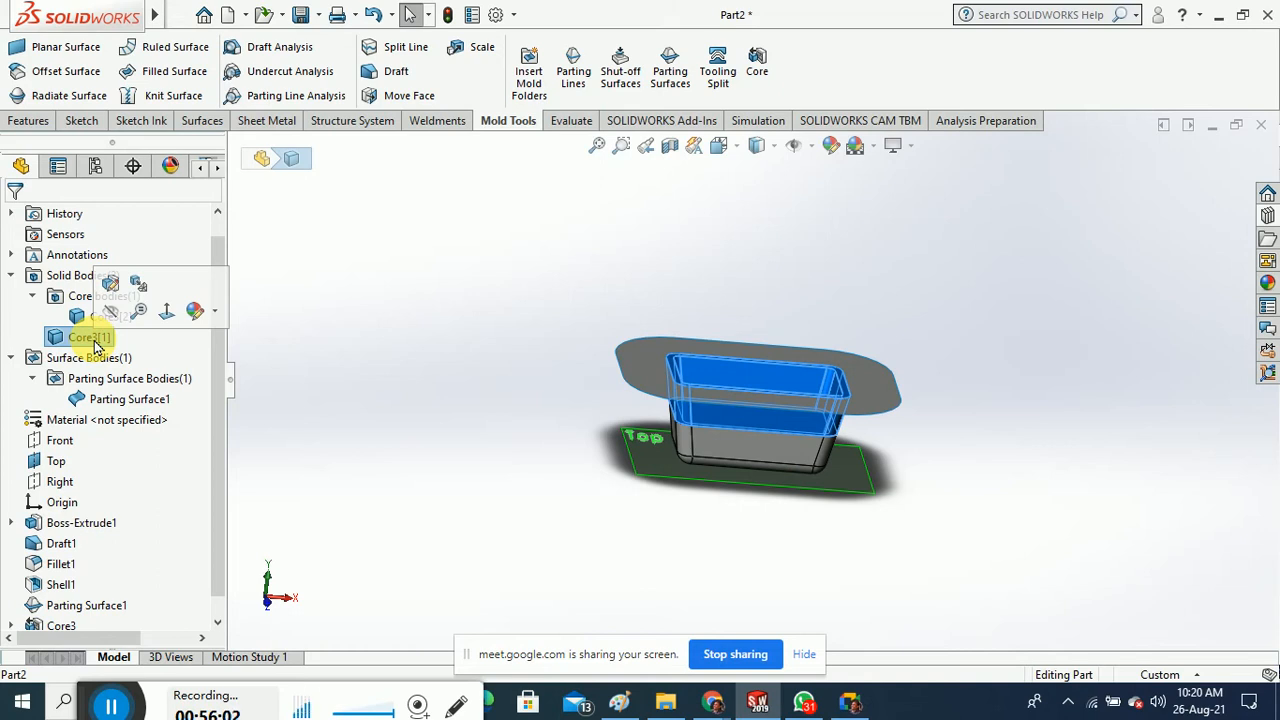
left_click(443, 300)
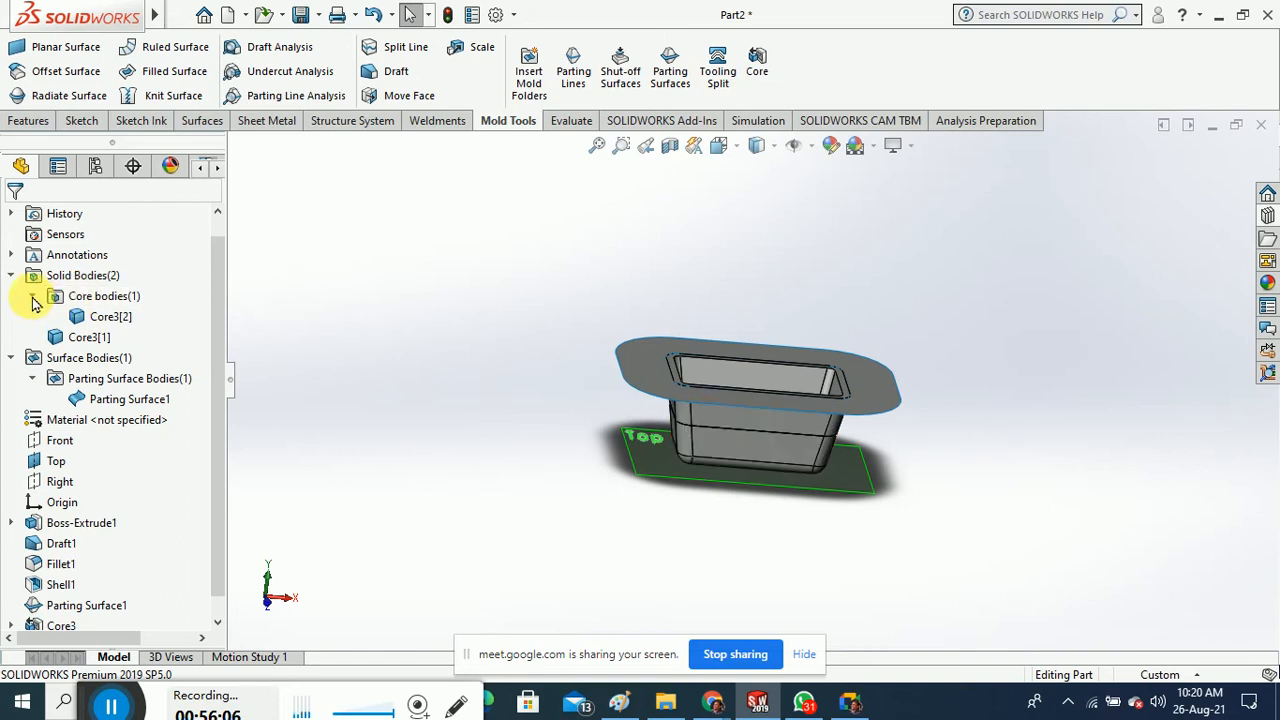
Open Sketch5 under Core3 for editing and exit it unchanged
scroll(209, 506, "down", 3)
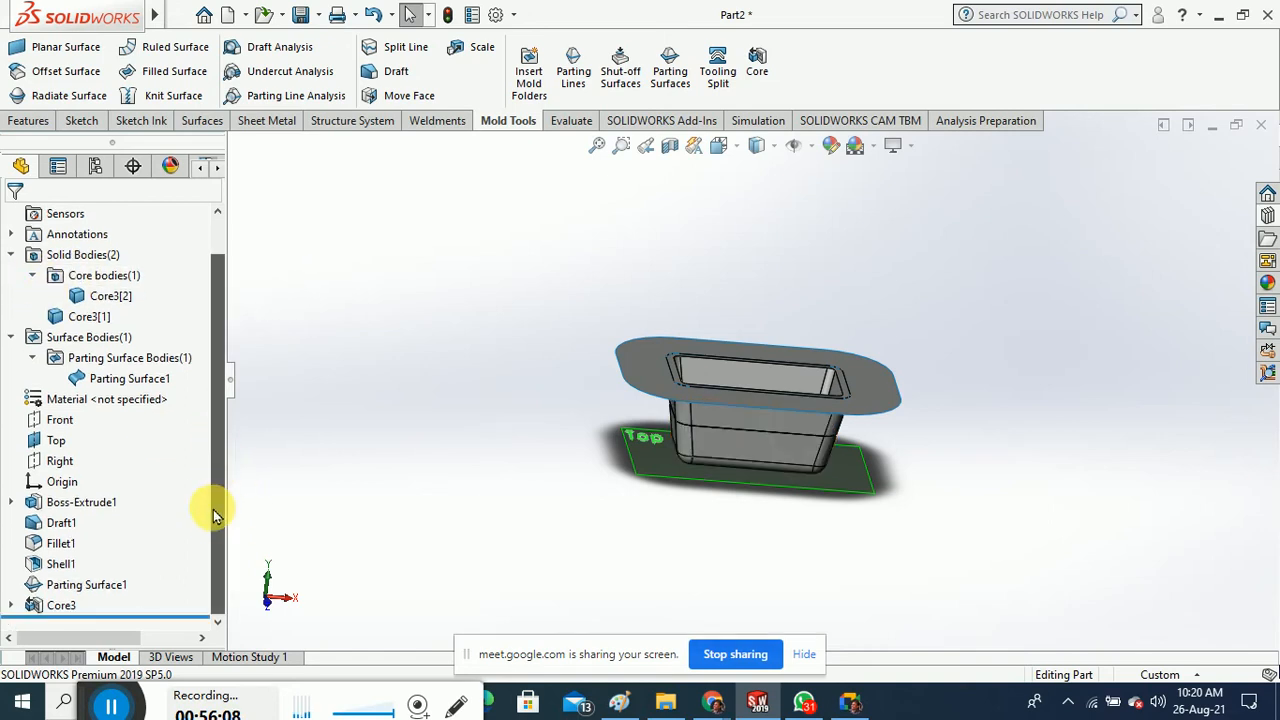
left_click(11, 605)
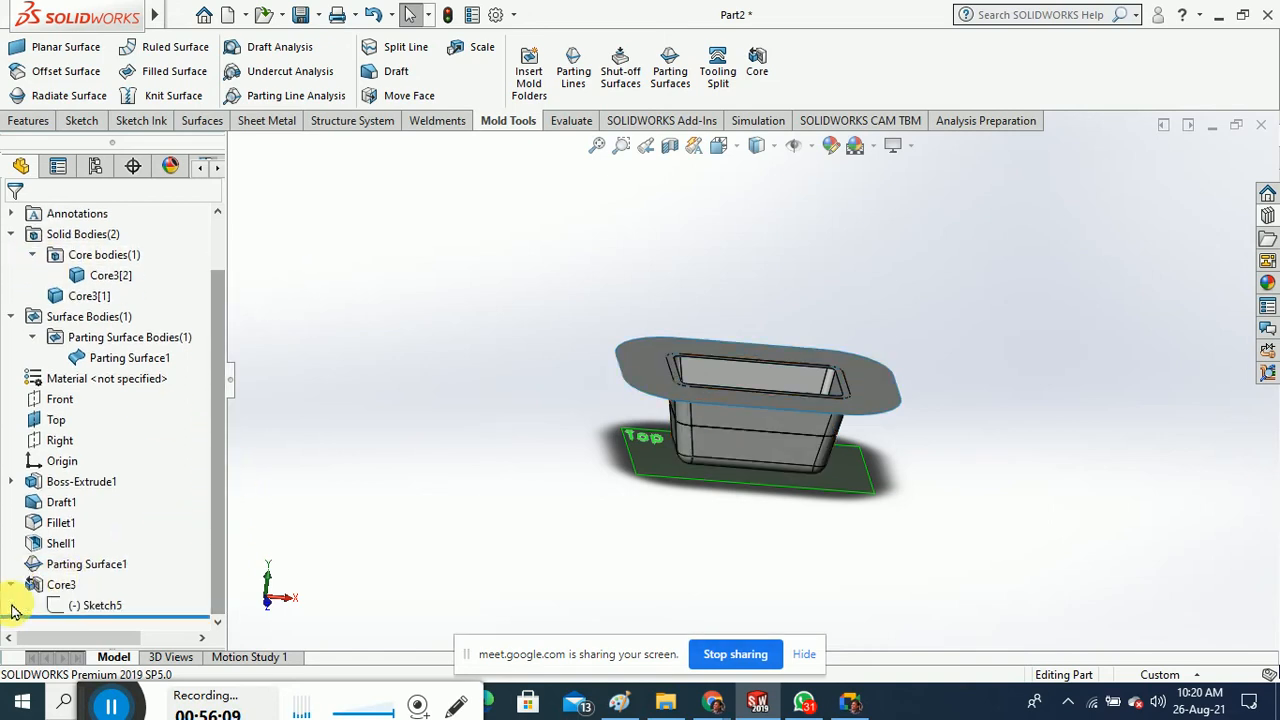
left_click(95, 606)
right_click(95, 606)
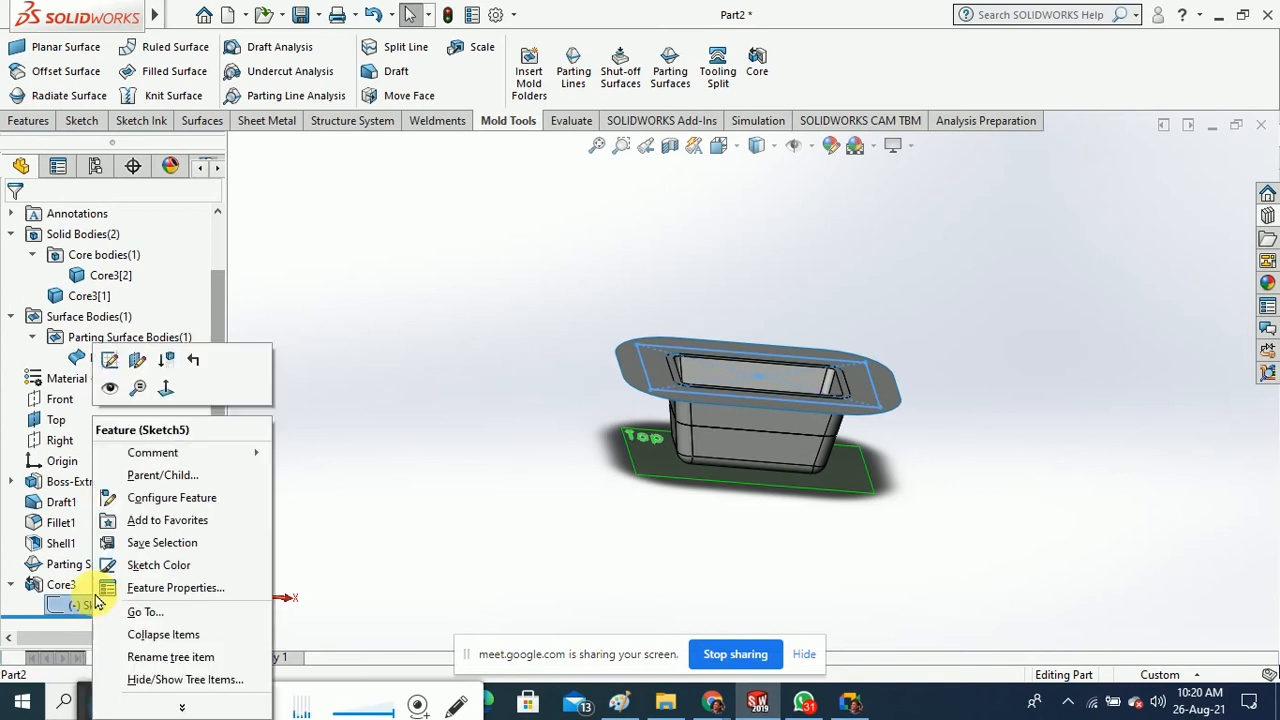
left_click(106, 358)
mouse_move(460, 429)
middle_mouse_down()
mouse_move(477, 403)
mouse_move(475, 427)
middle_mouse_up()
left_click(26, 62)
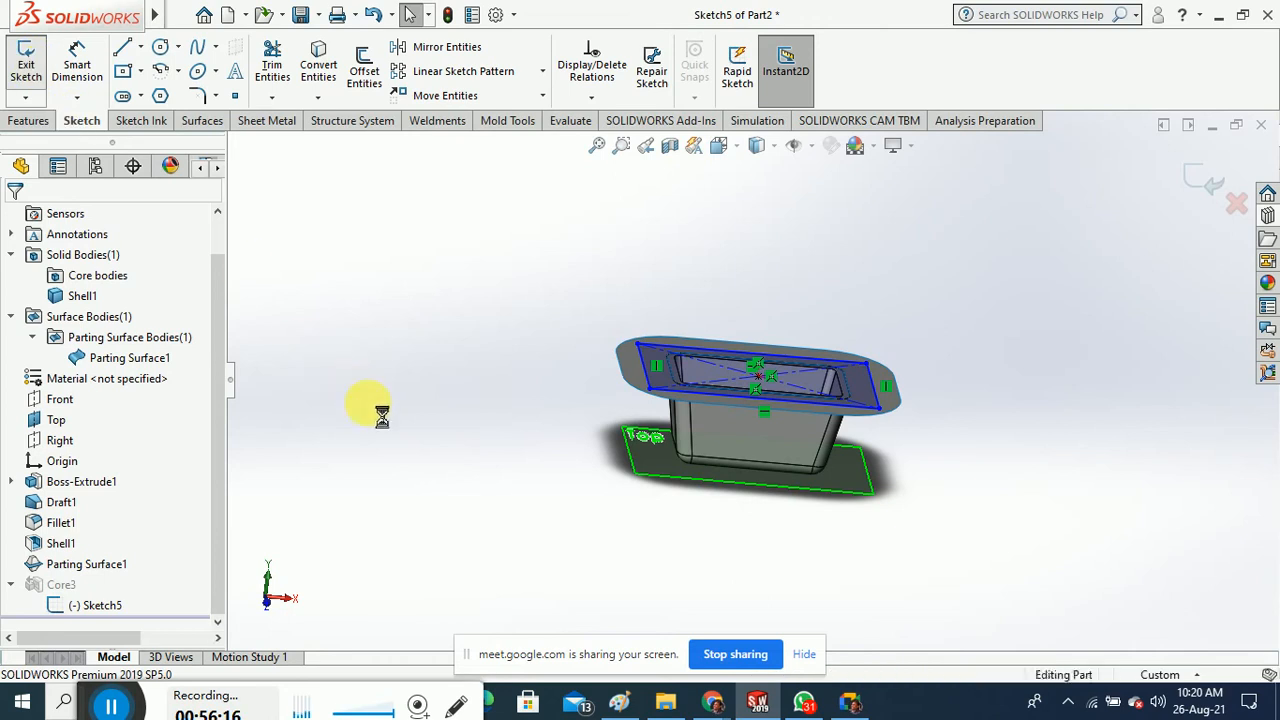
Reopen the Core3 feature's definition with Edit Feature
left_click(58, 585)
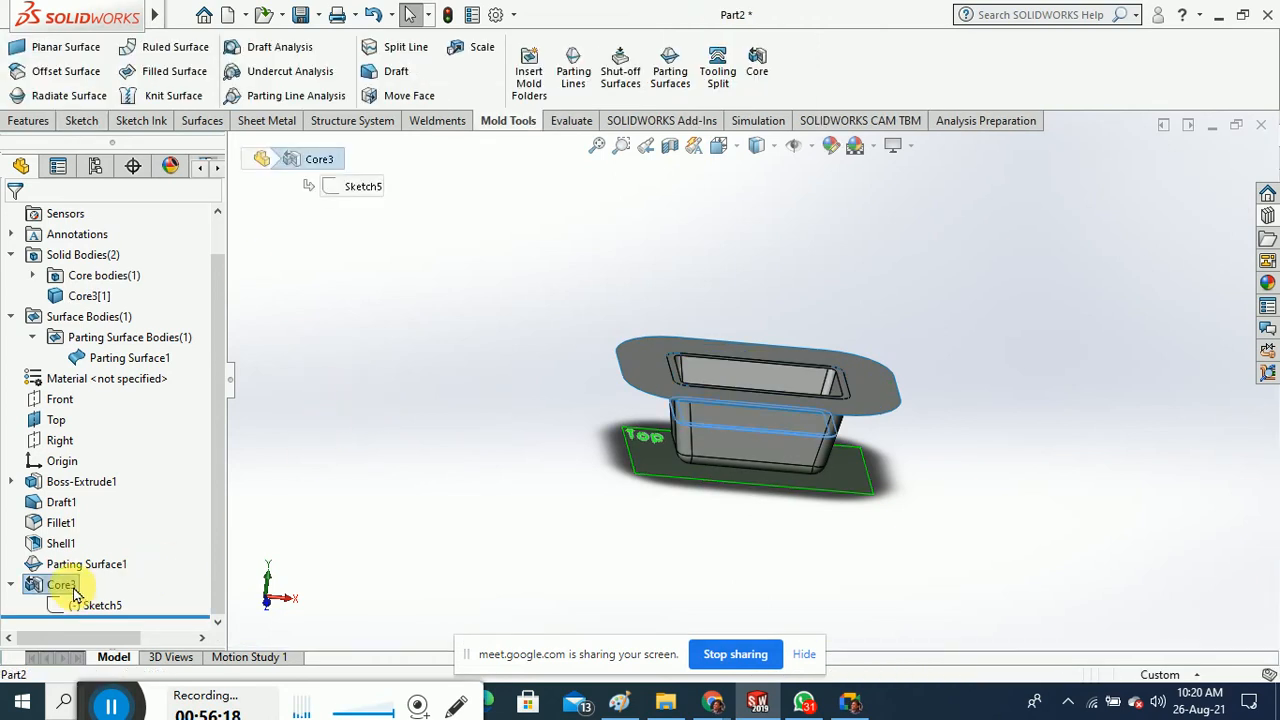
right_click(60, 586)
left_click(90, 251)
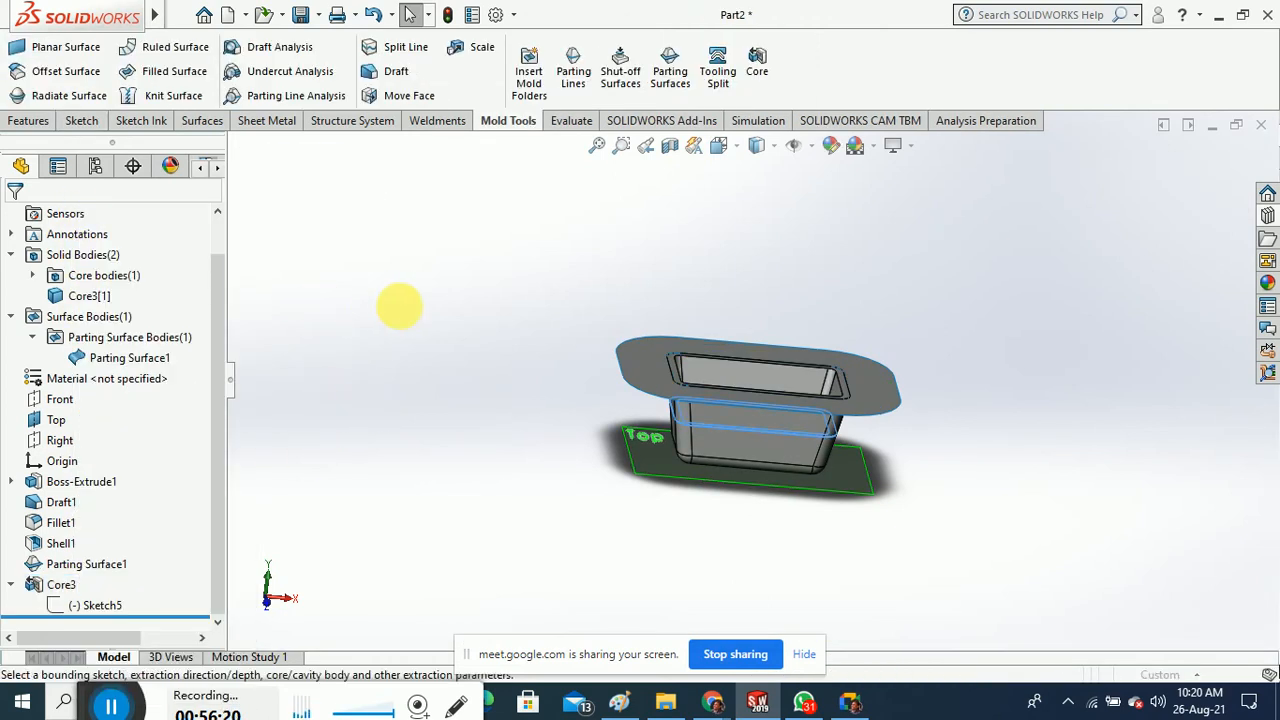
Clear Shell1 from Core3's body selection, set the first depth to 69.00mm, and accept
left_click(94, 354)
right_click(94, 356)
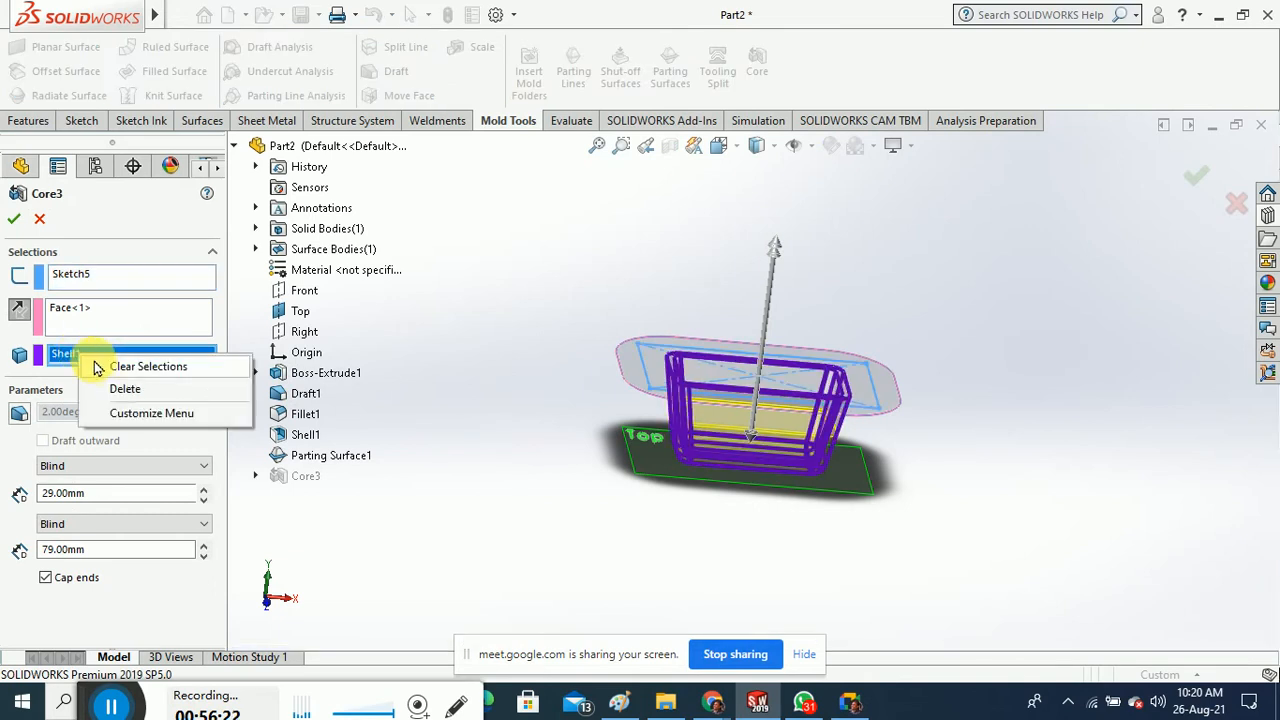
left_click(104, 366)
left_click(84, 312)
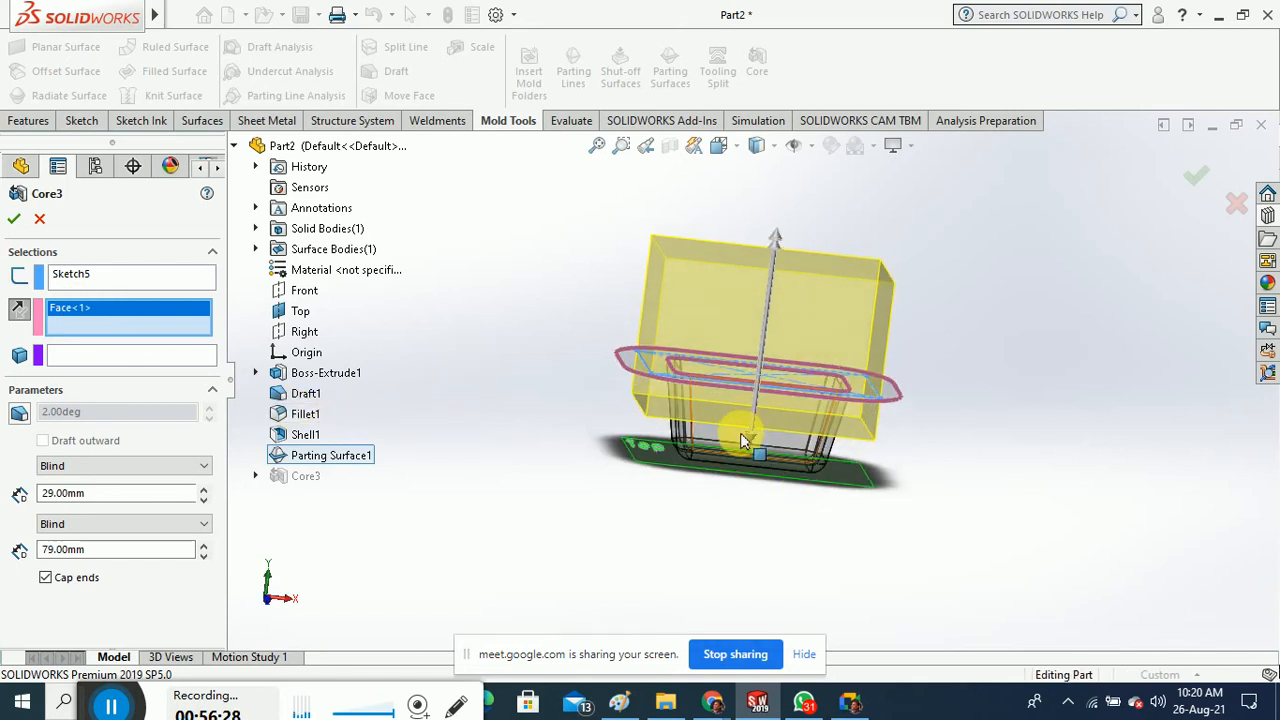
left_click_drag(751, 448, 640, 512)
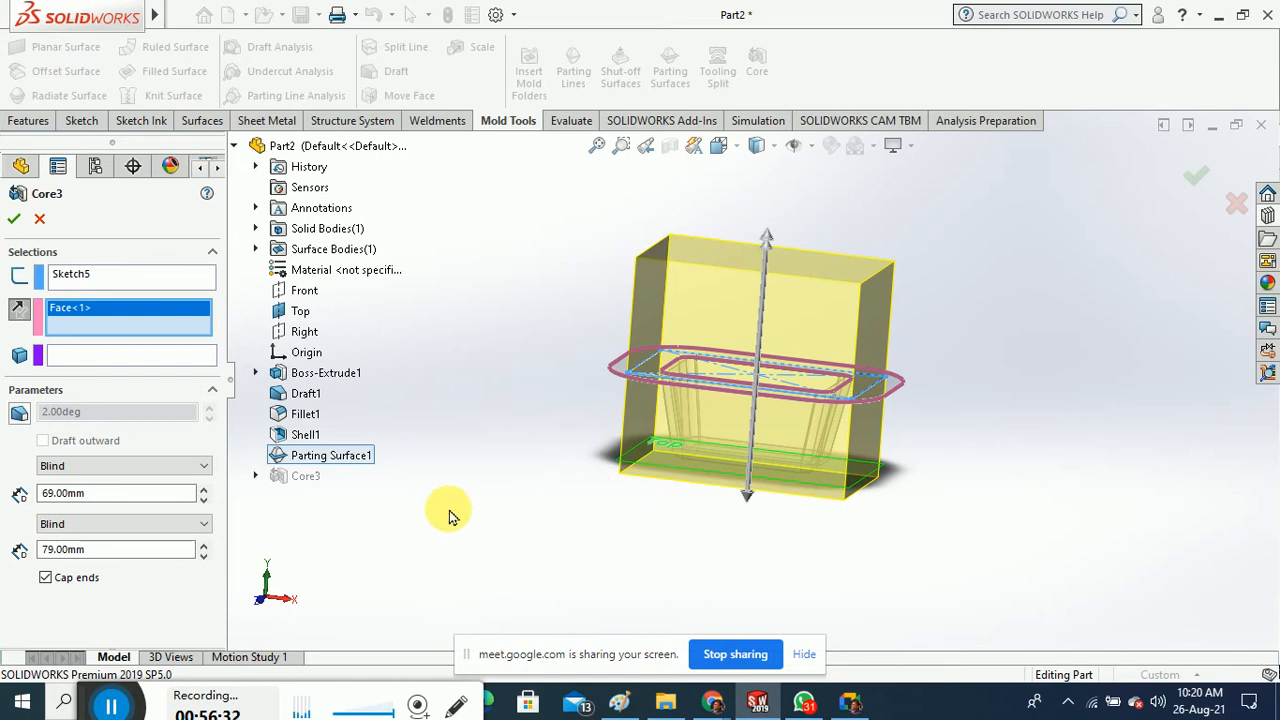
left_click(13, 221)
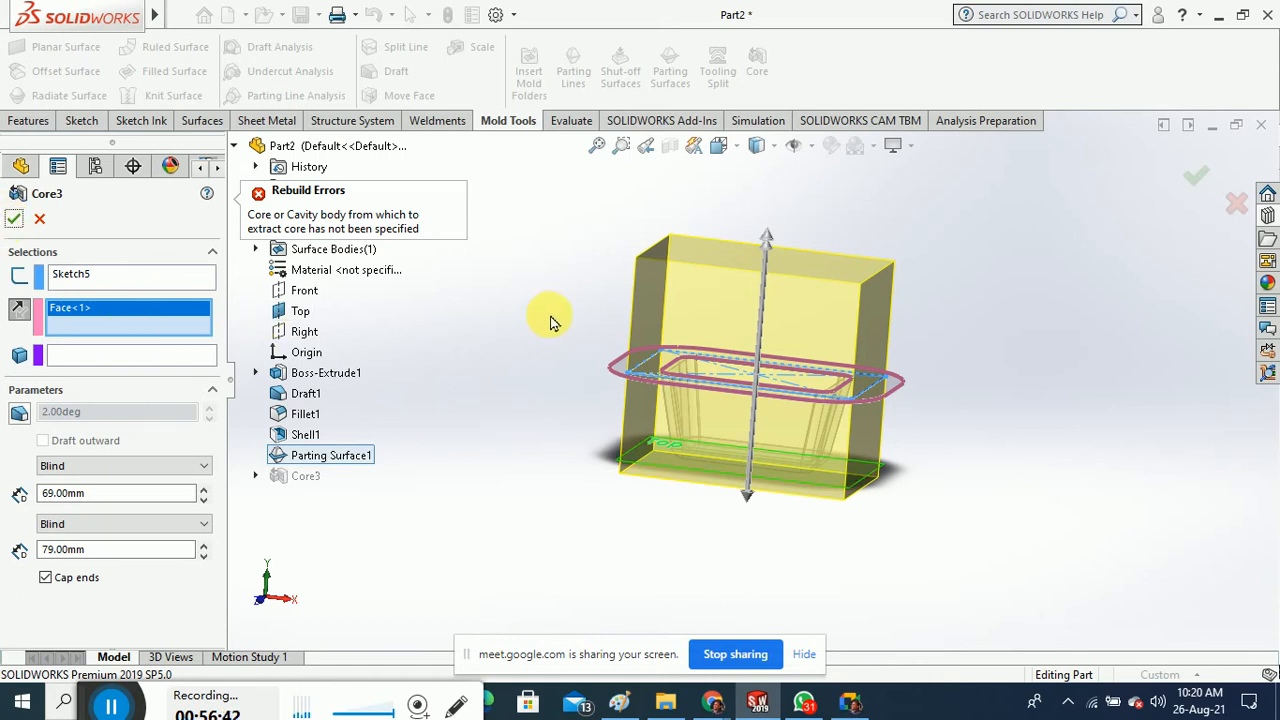
scroll(523, 384, "down", 2)
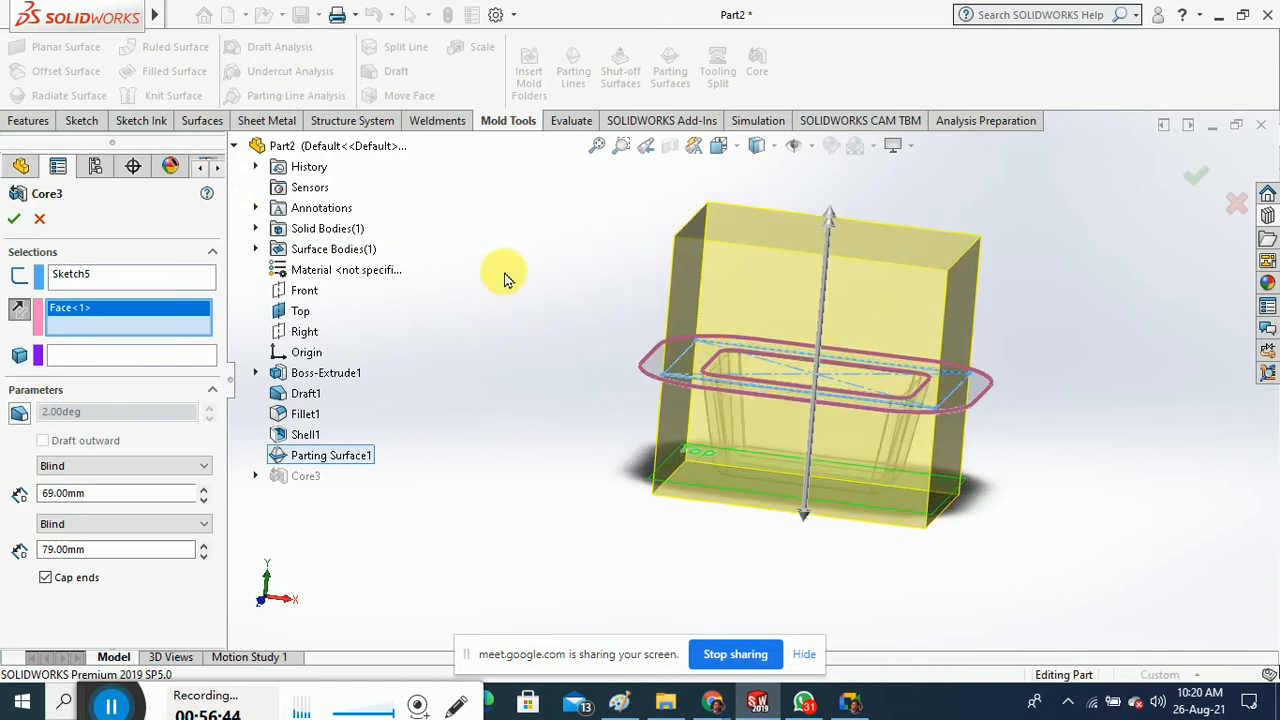
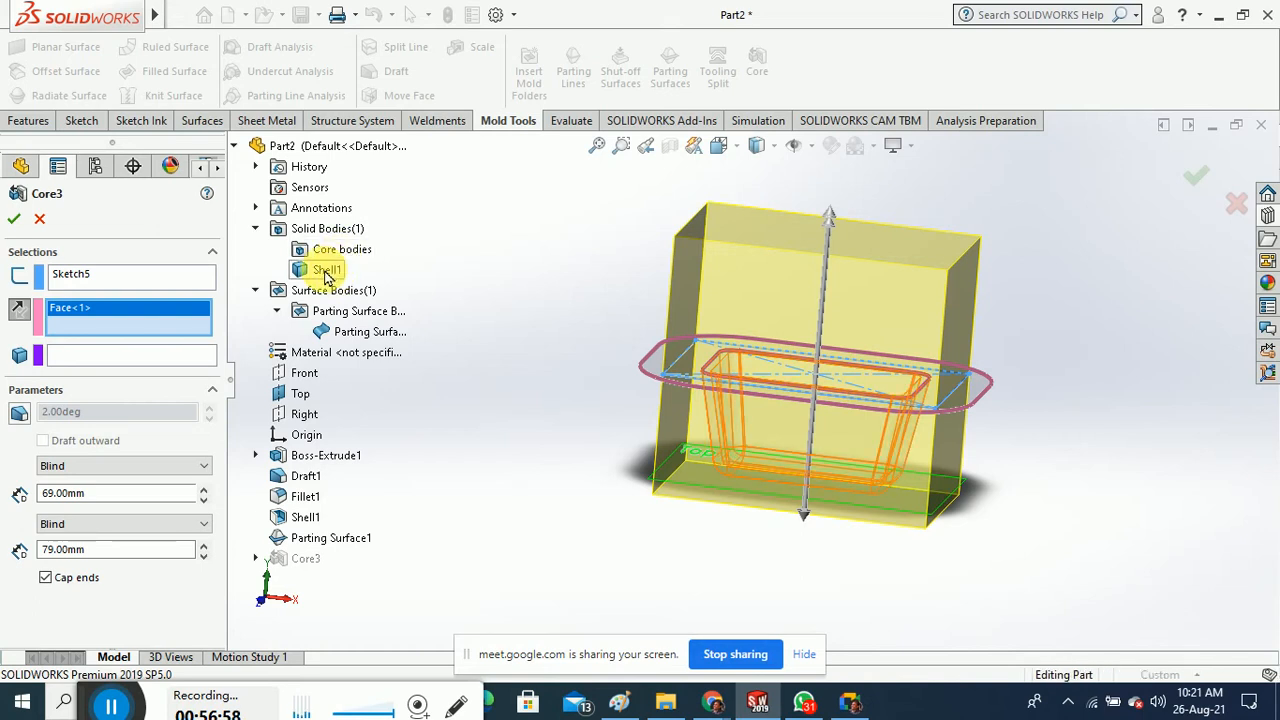
Pick Shell1 as Core3's body, then remove it again and retry accepting Core3
left_click(143, 356)
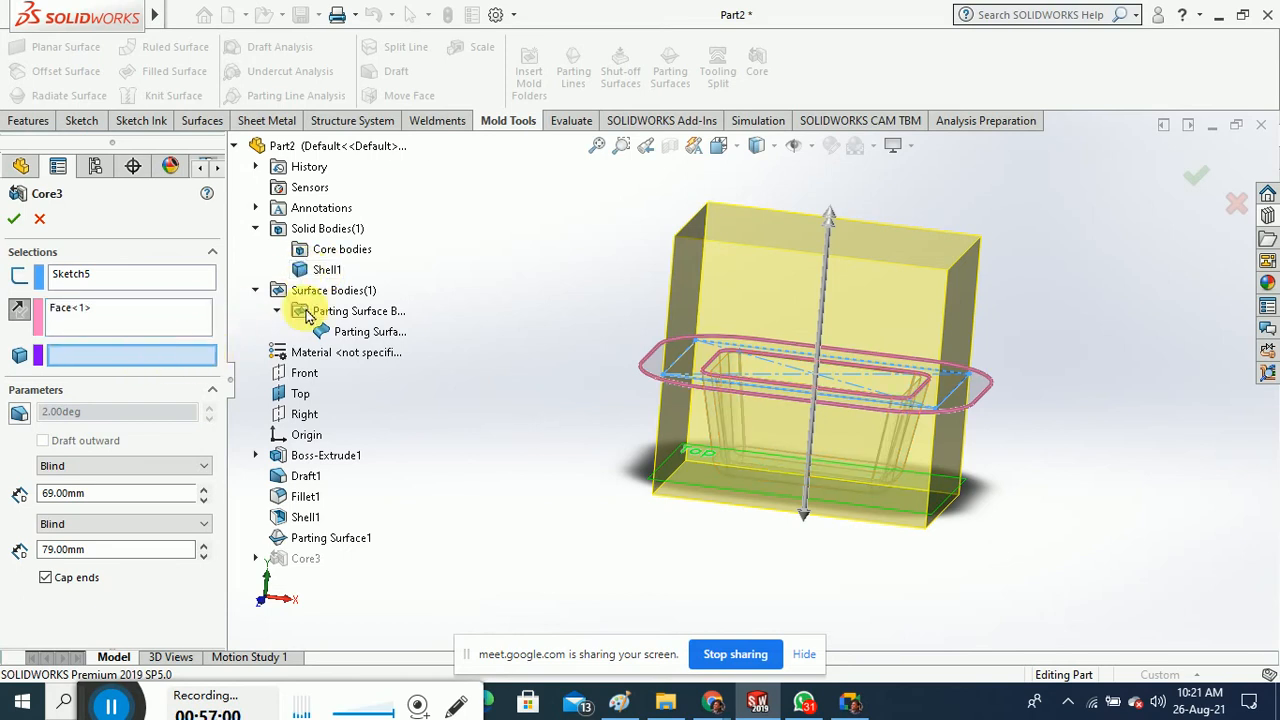
left_click(325, 271)
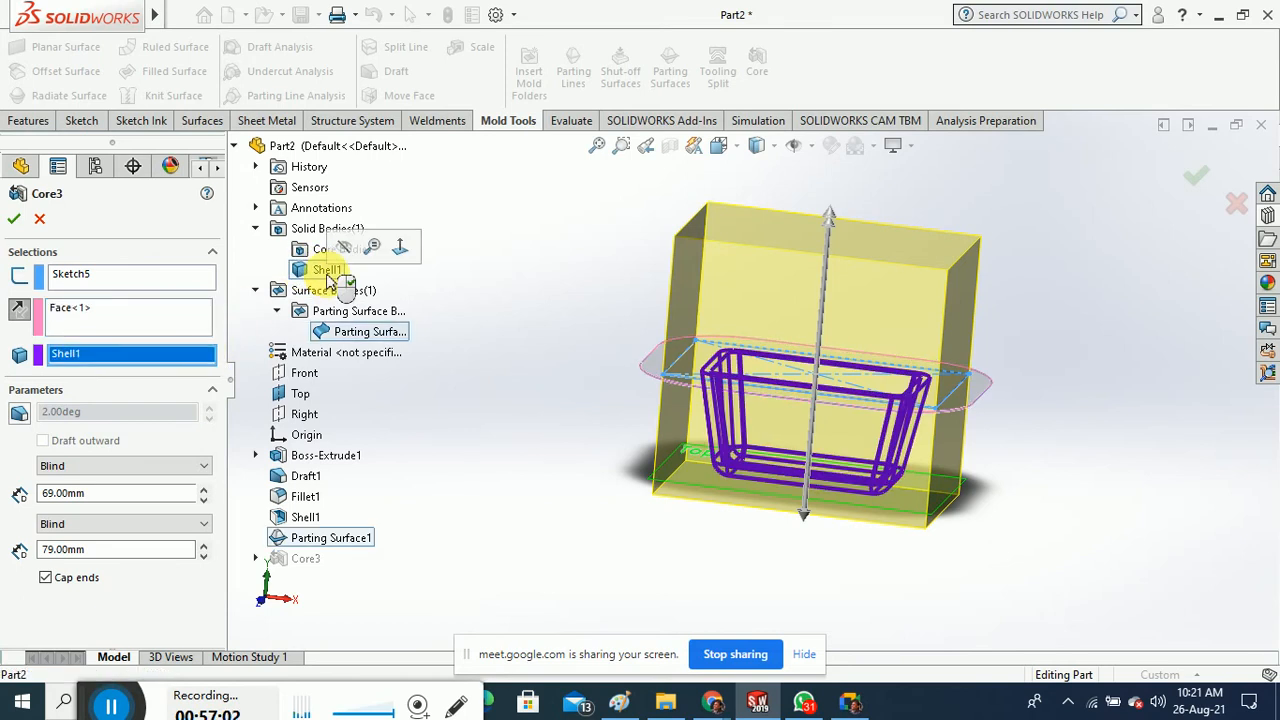
middle_click_drag(552, 290, 537, 324)
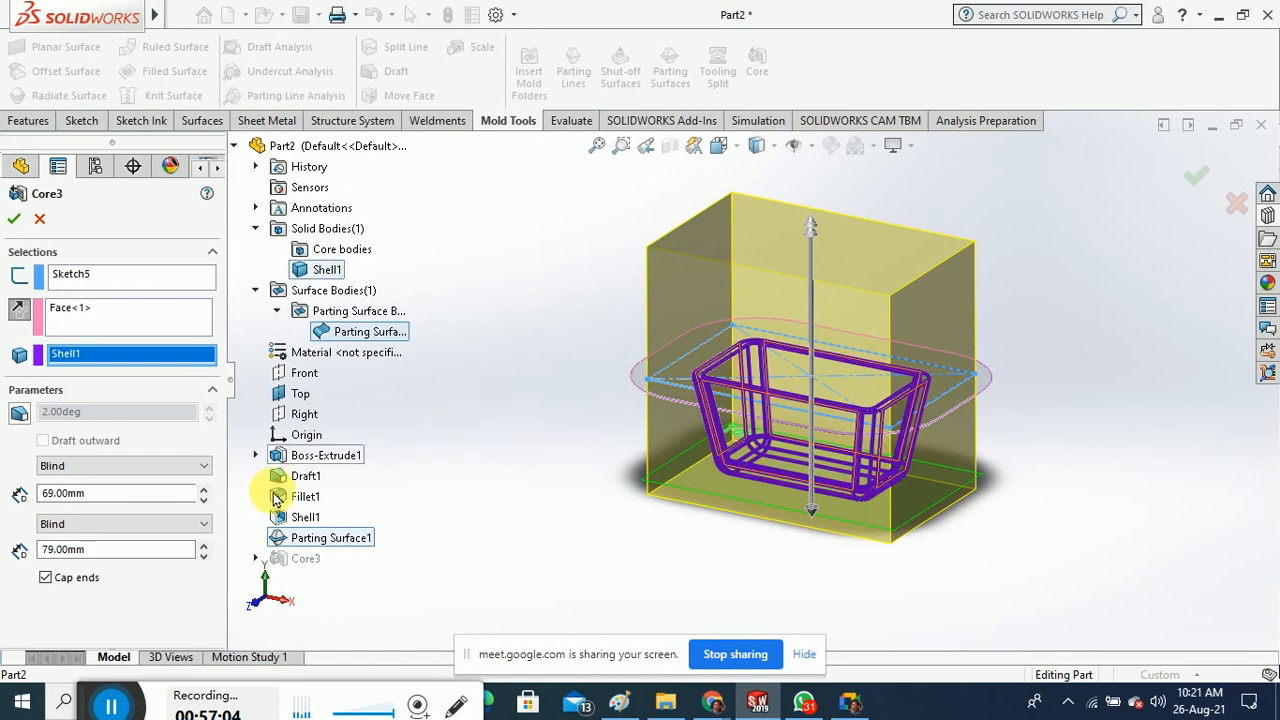
left_click(15, 221)
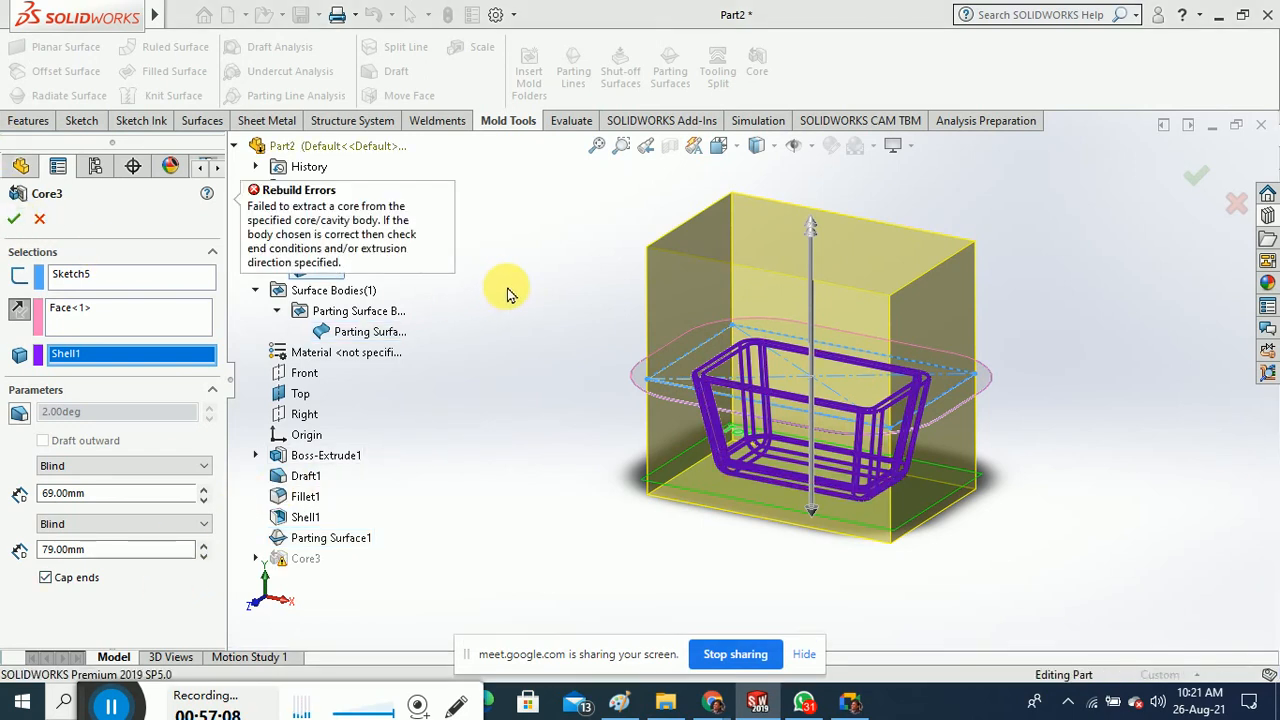
right_click(85, 352)
left_click(114, 364)
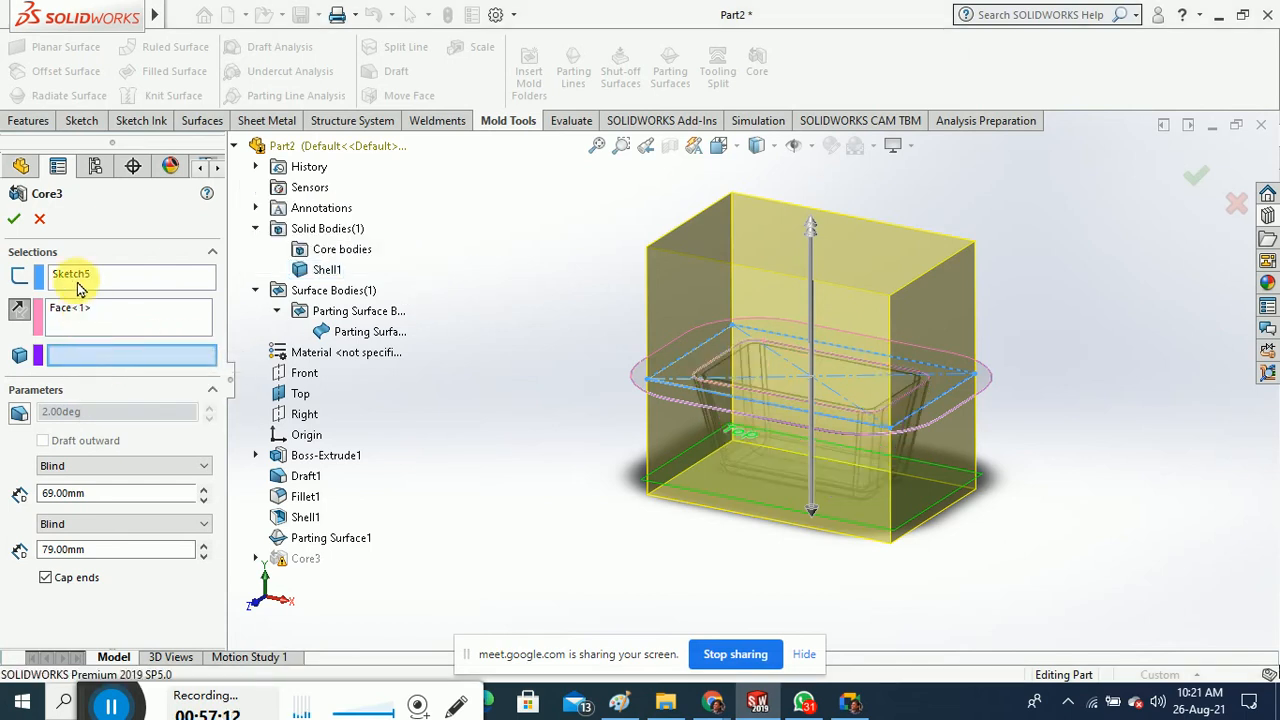
left_click(14, 224)
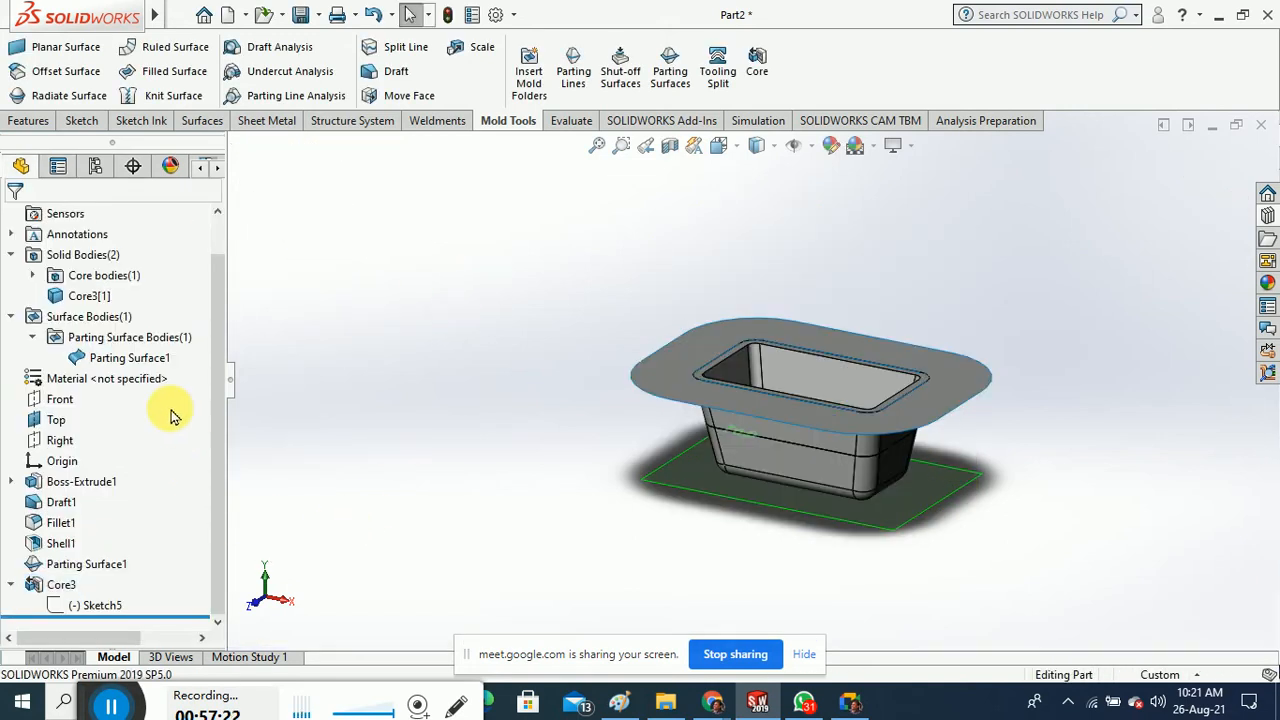
Delete the failed Core3 feature from the FeatureManager tree, confirming with Yes
right_click(95, 296)
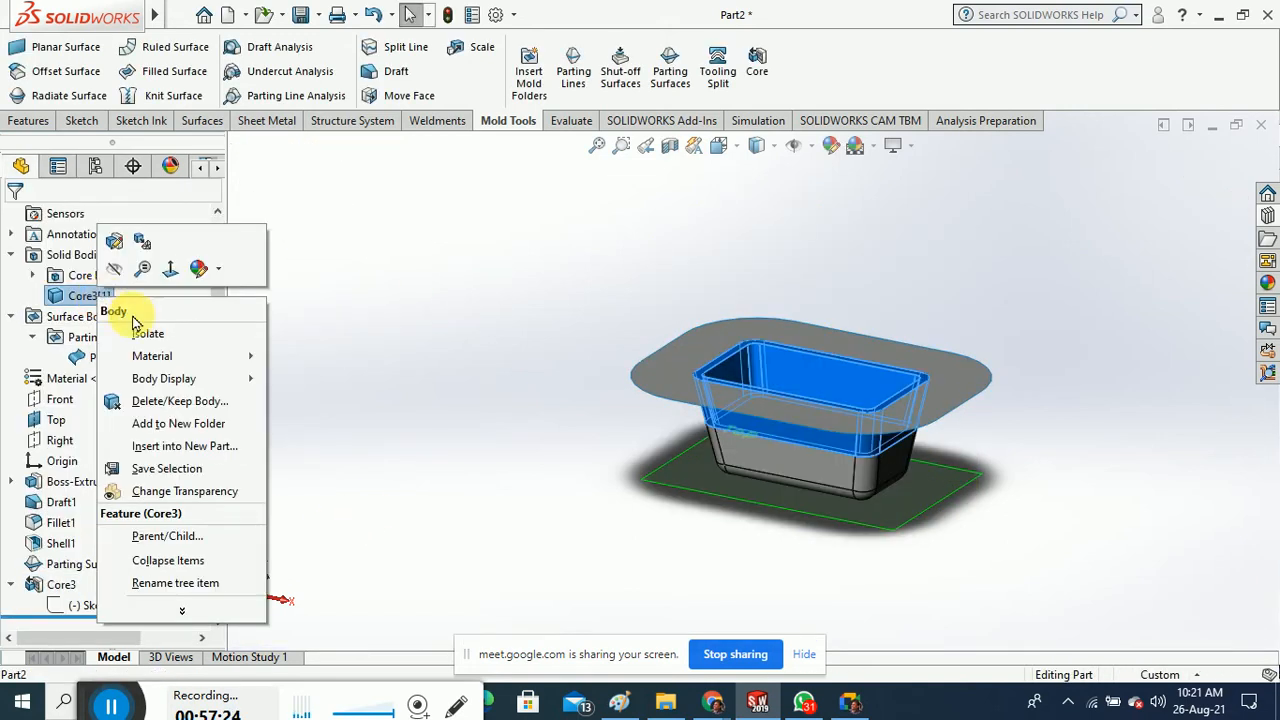
left_click(356, 364)
left_click(356, 370)
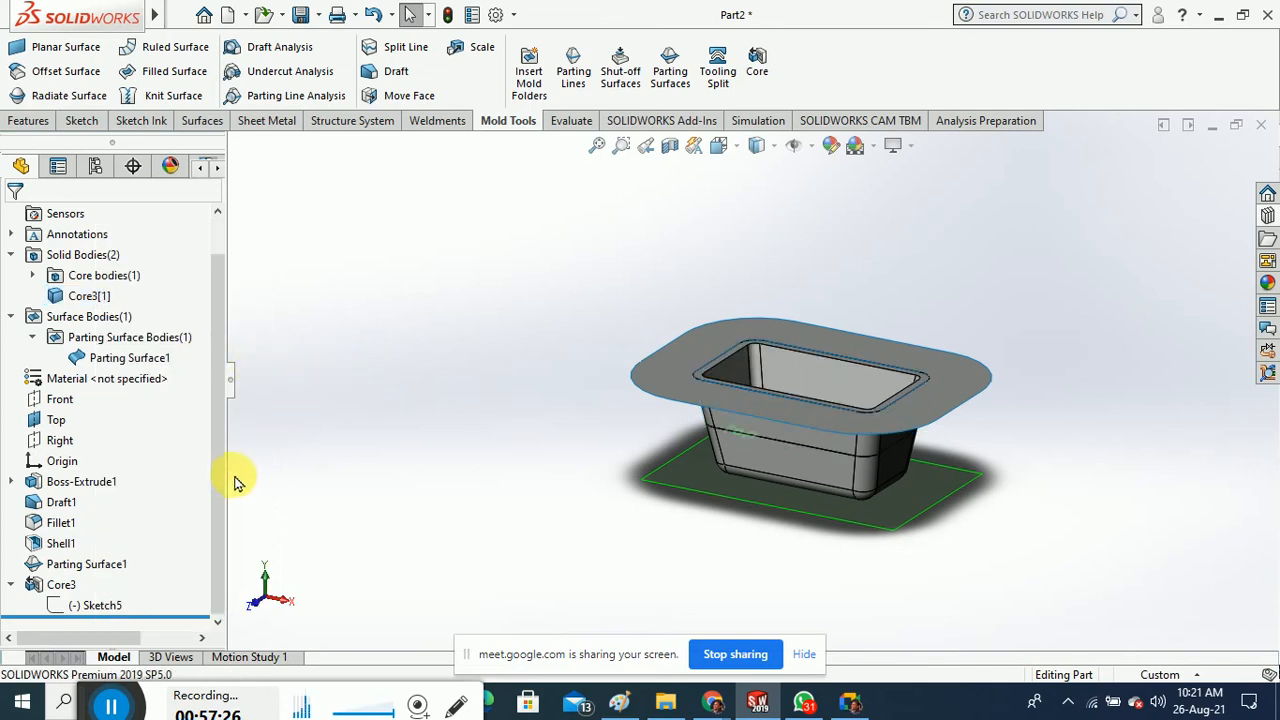
right_click(65, 588)
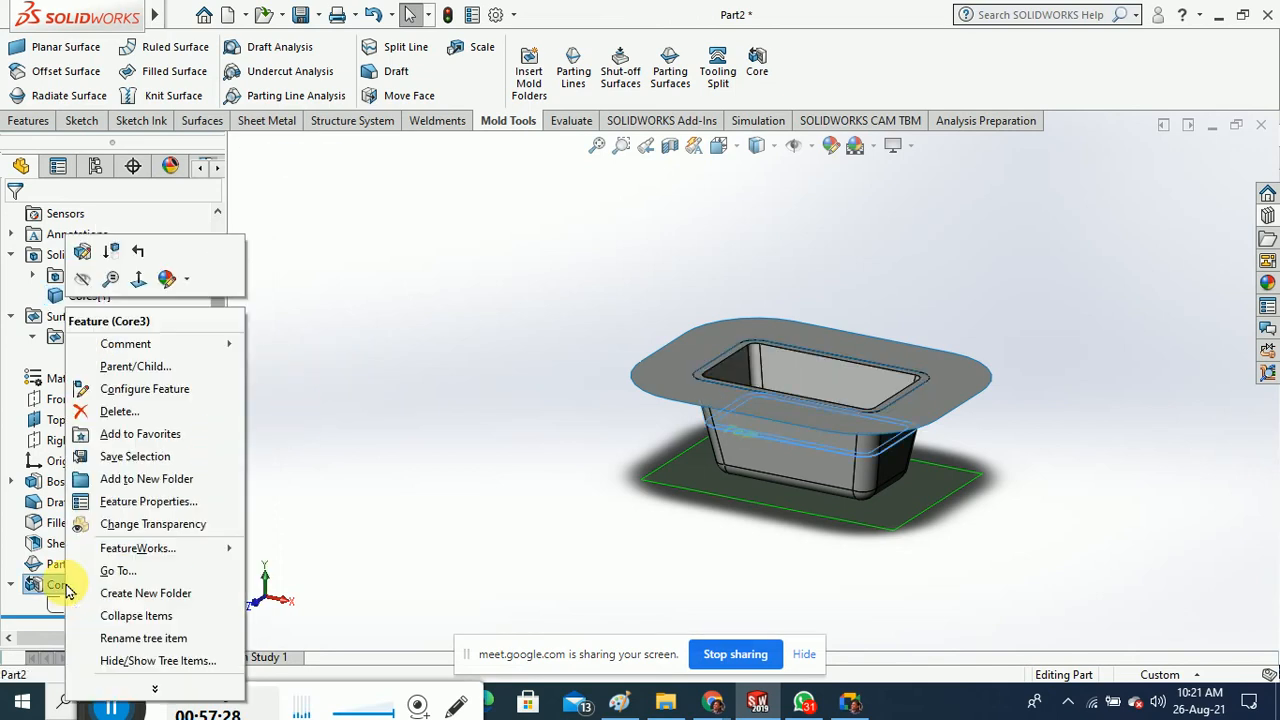
left_click(112, 409)
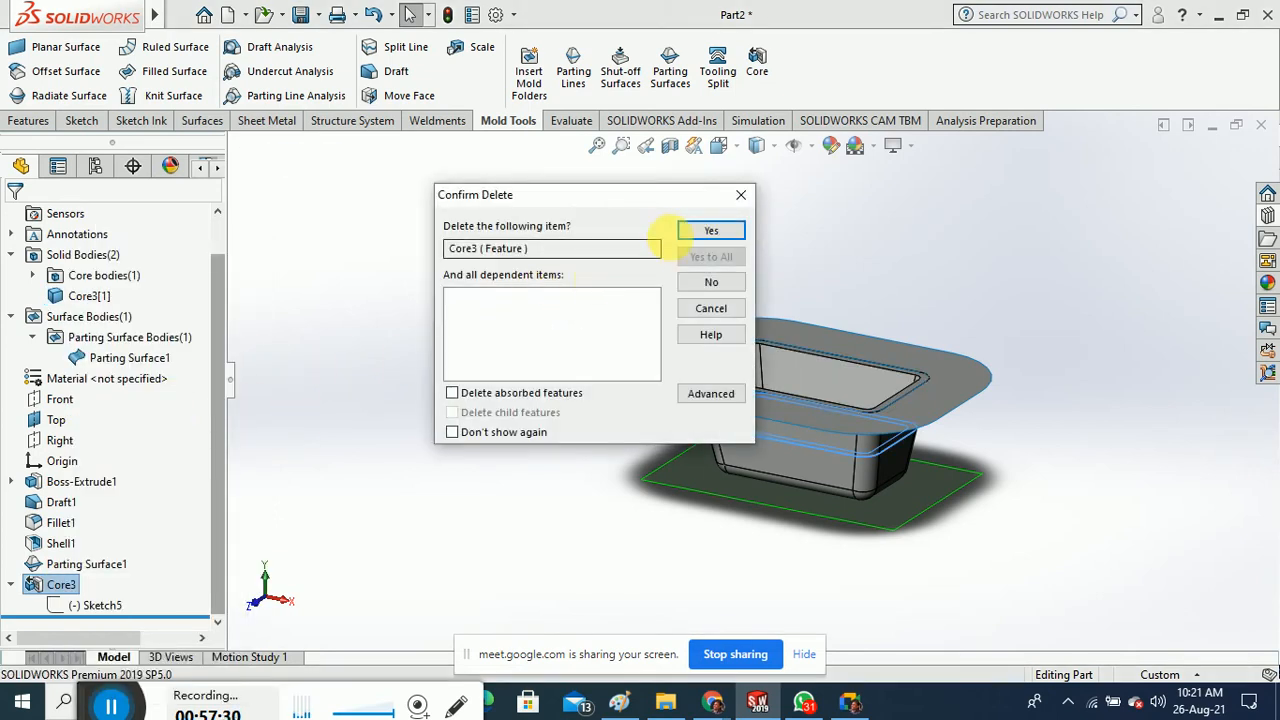
left_click(688, 236)
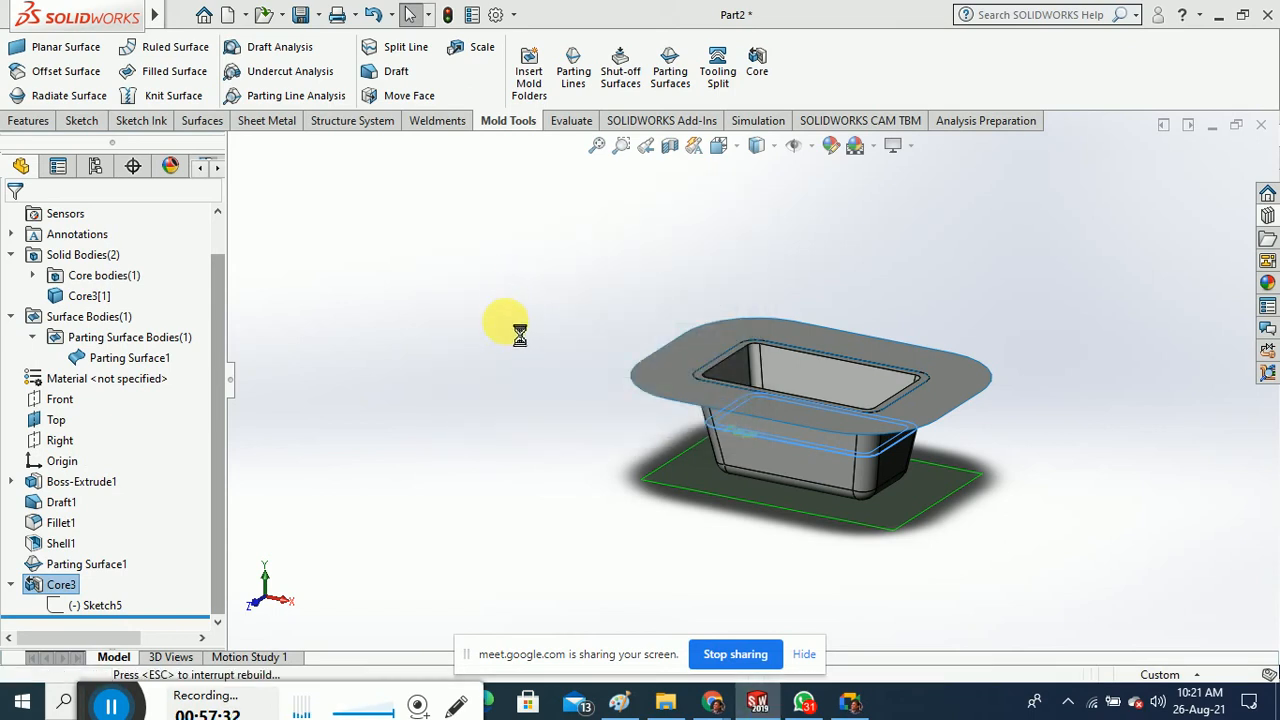
middle_click_drag(508, 322, 509, 391)
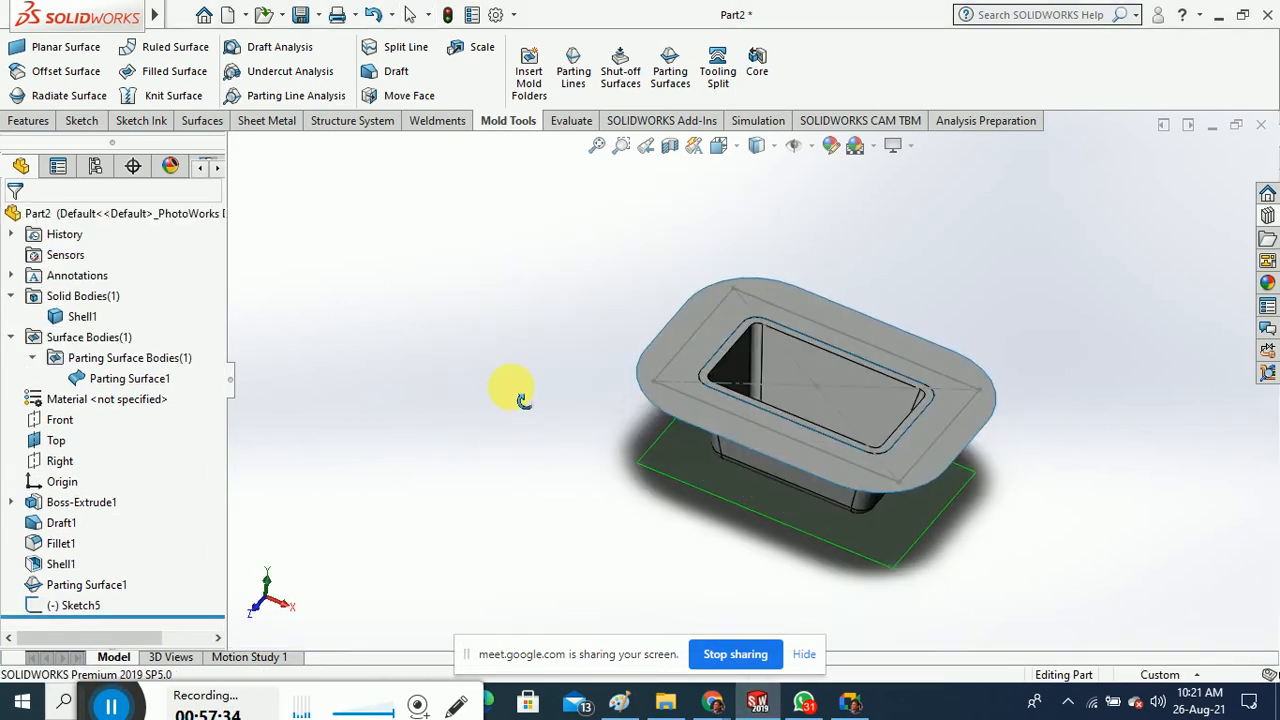
Start a new core bounded by Sketch5 and try to accept it
left_click(755, 70)
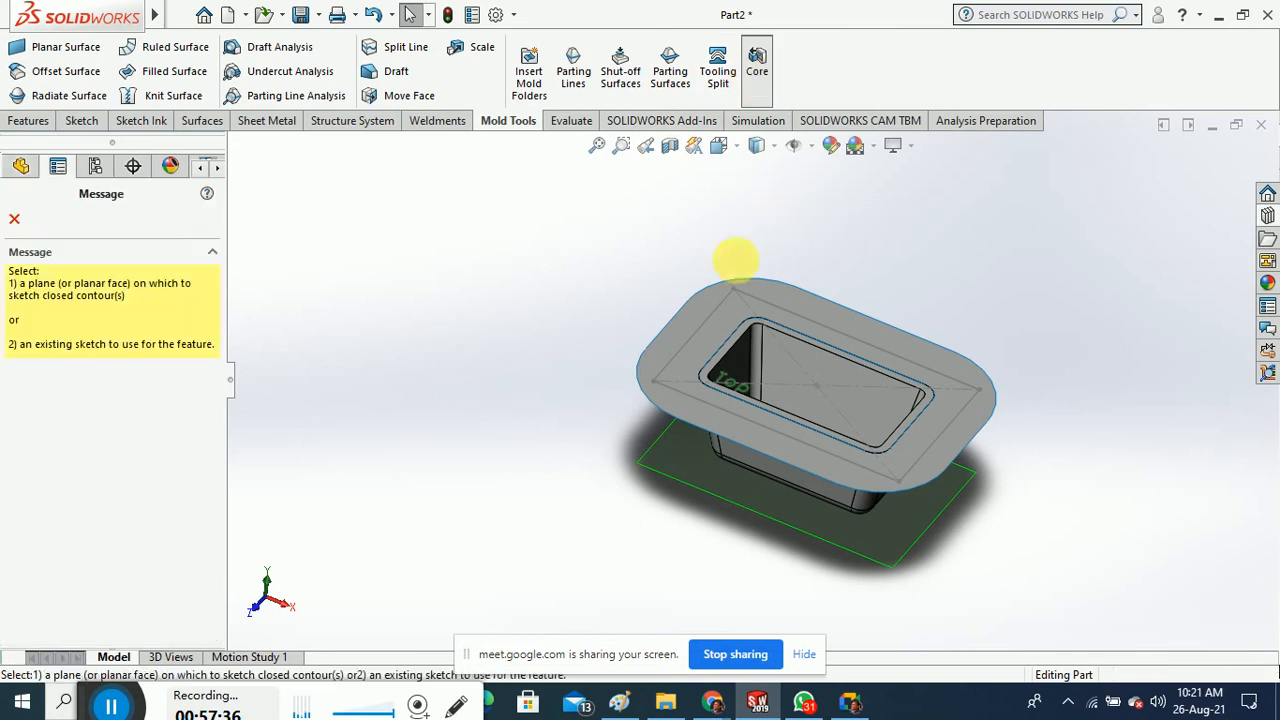
left_click(712, 318)
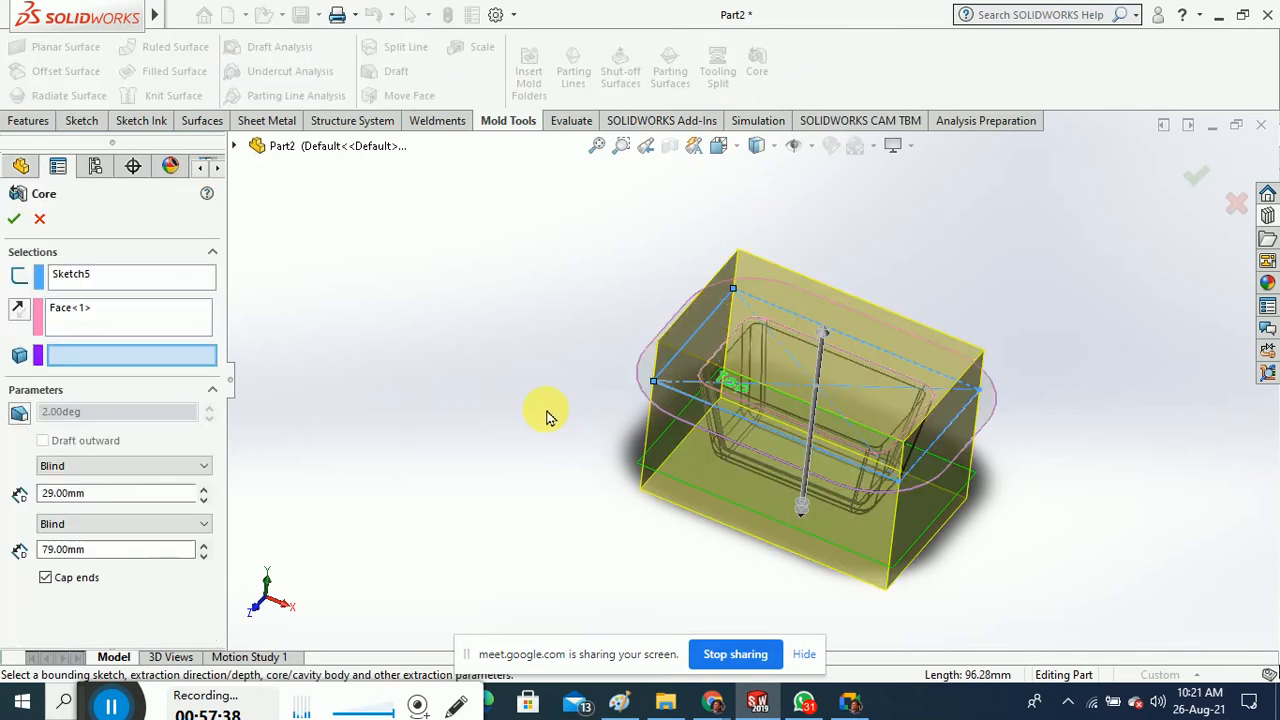
middle_click_drag(548, 416, 573, 303)
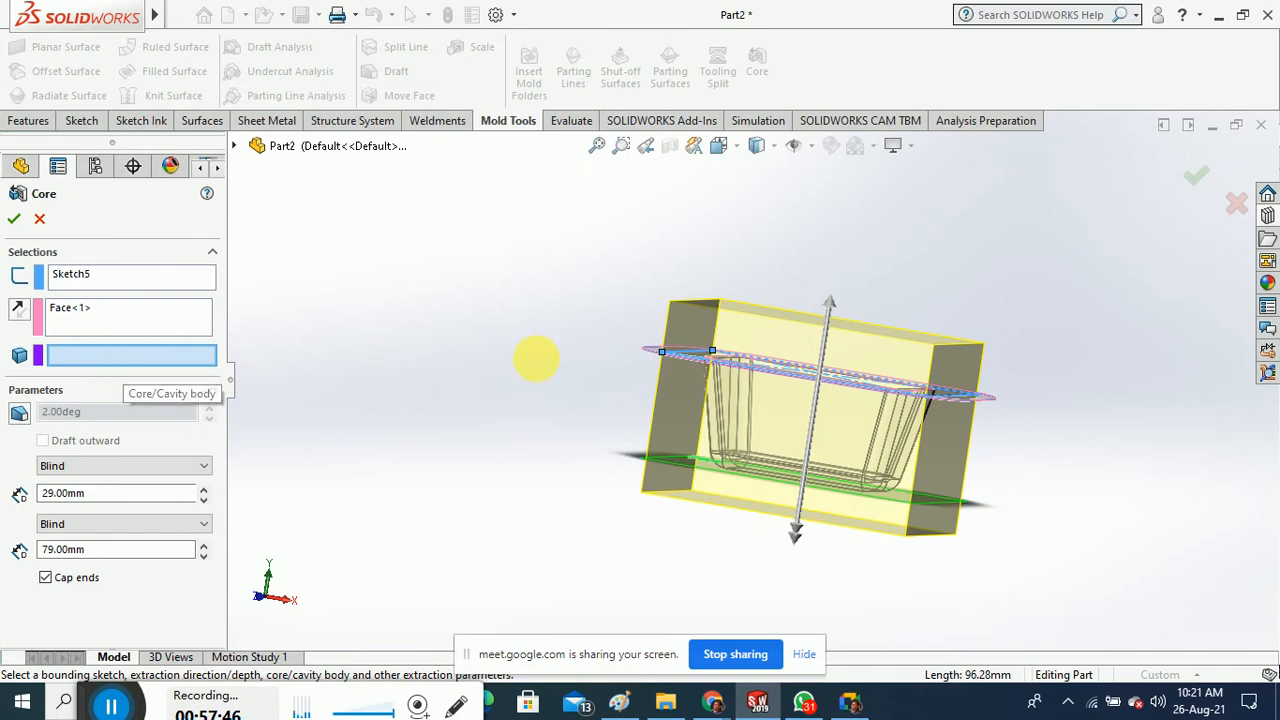
middle_click_drag(537, 358, 540, 422)
scroll(706, 409, "down", 4)
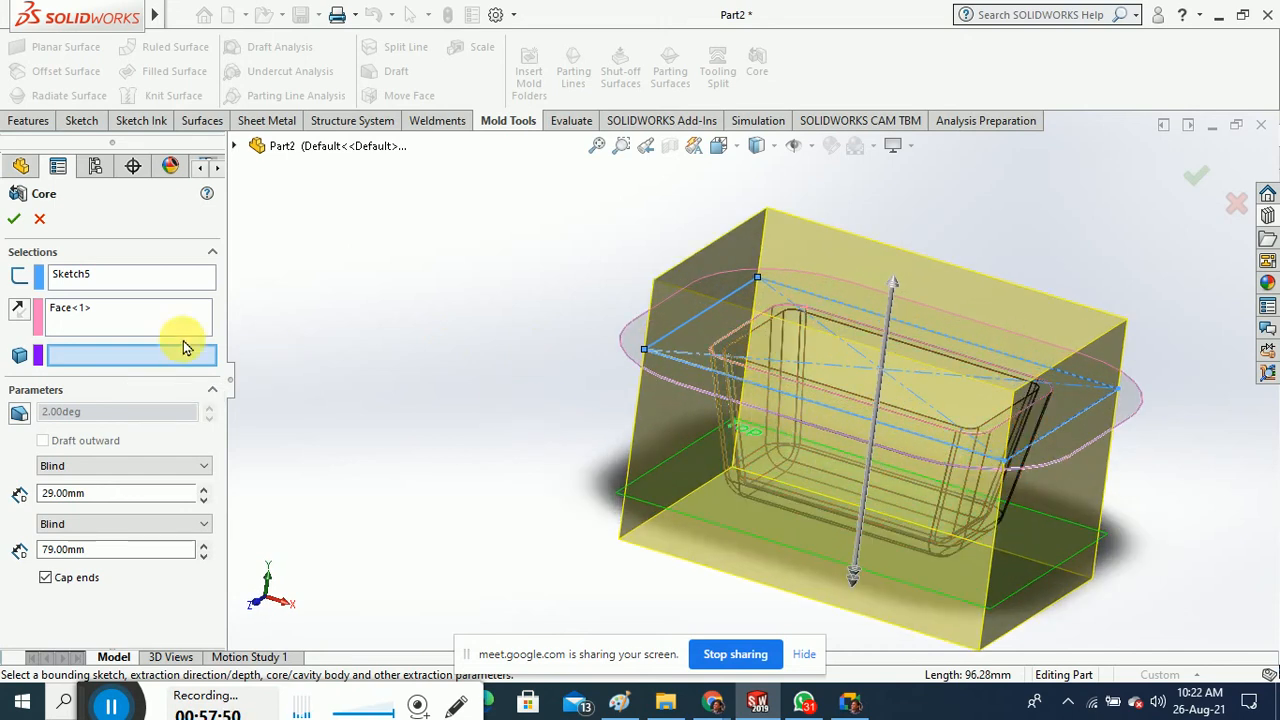
left_click(15, 219)
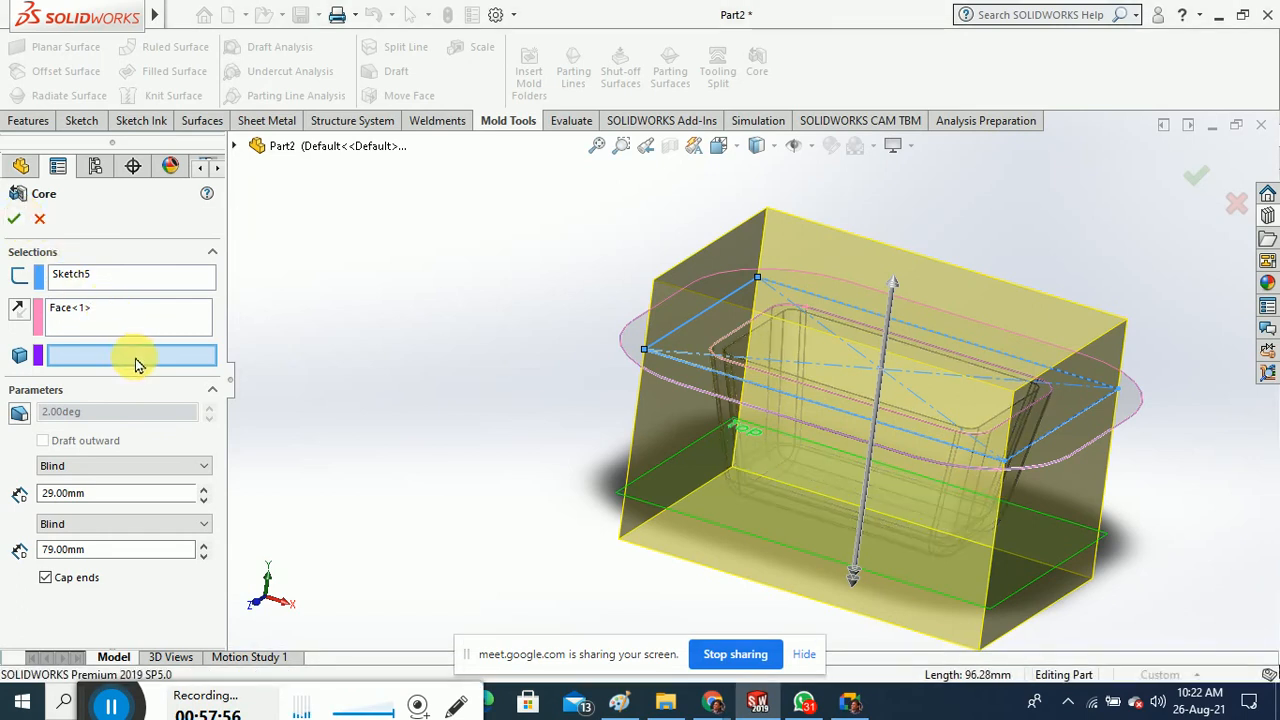
Choose Shell1 as the core body, set depths to 62 mm and 23 mm, and retry
left_click(774, 382)
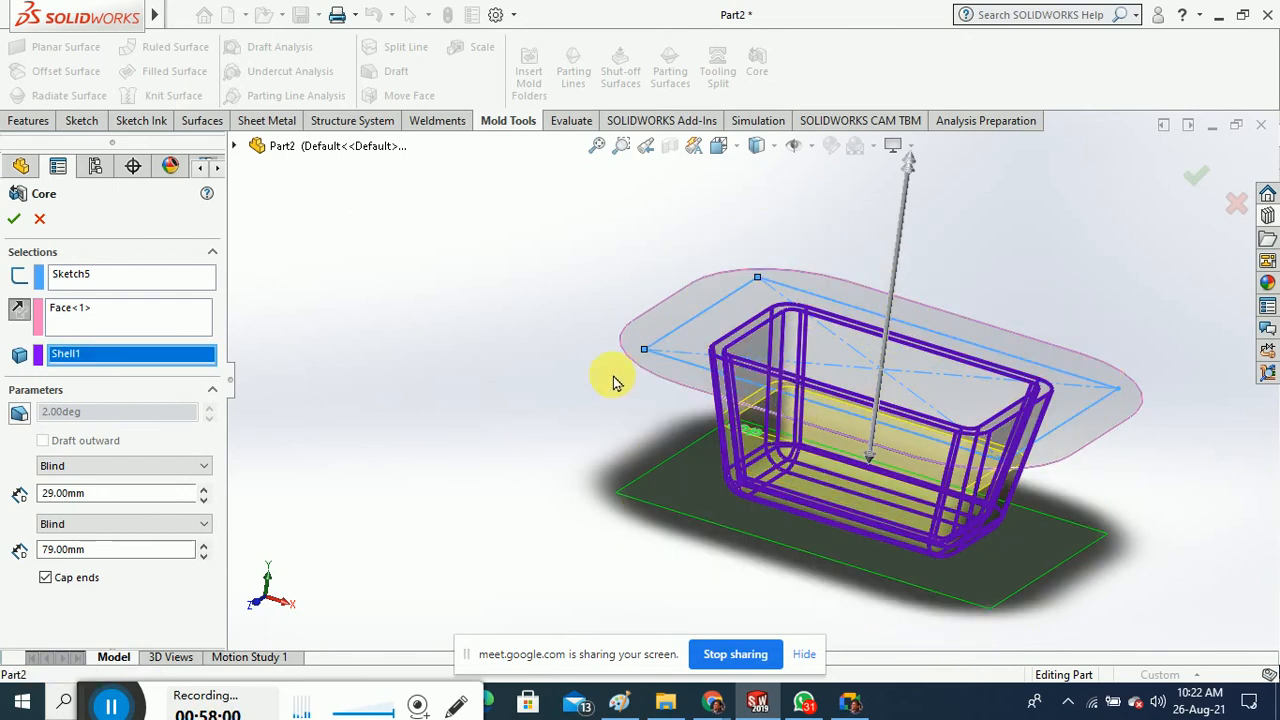
mouse_move(609, 377)
middle_mouse_down()
mouse_move(606, 399)
mouse_move(617, 361)
middle_mouse_up()
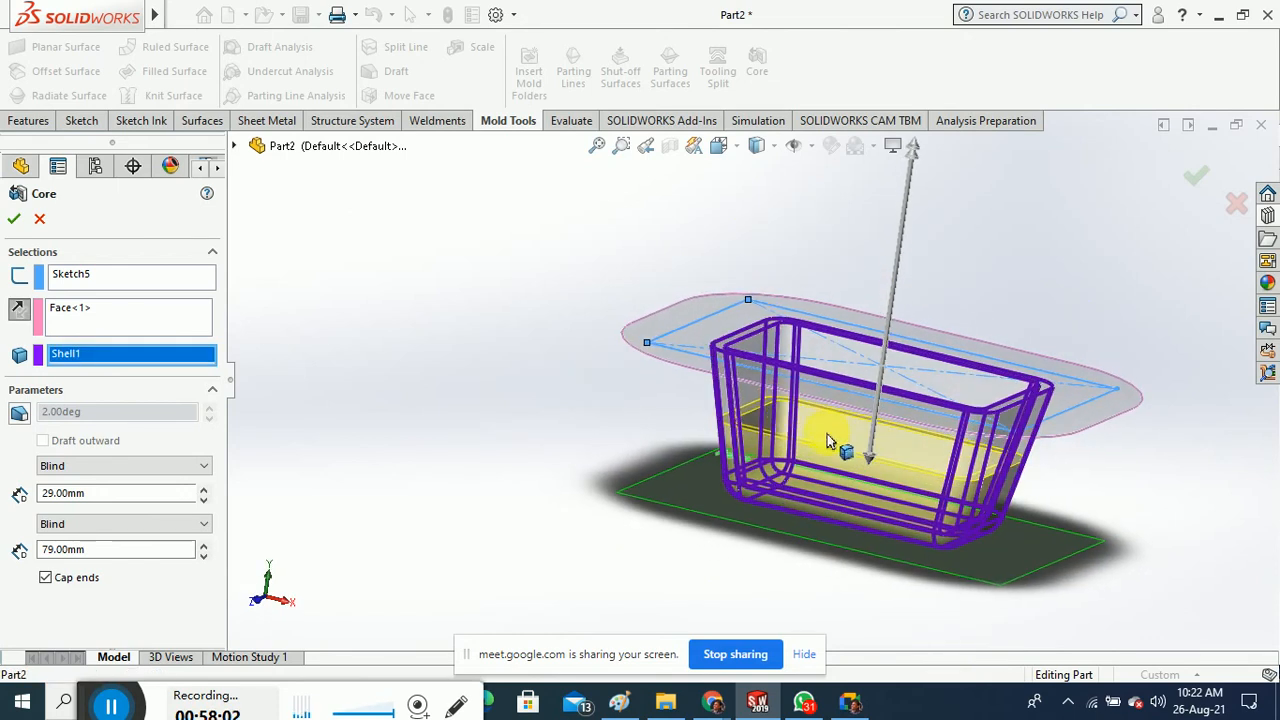
left_click_drag(862, 457, 857, 538)
middle_click_drag(470, 388, 495, 397)
scroll(704, 371, "up", 2)
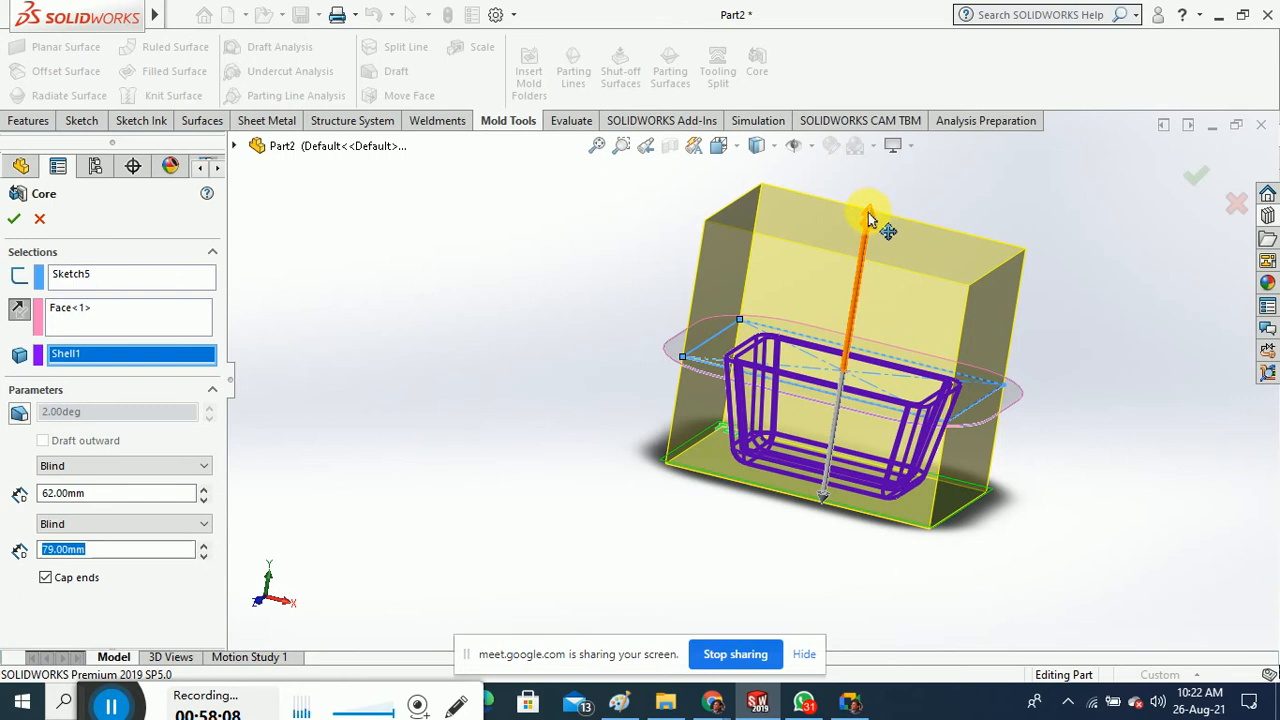
left_click_drag(868, 212, 843, 343)
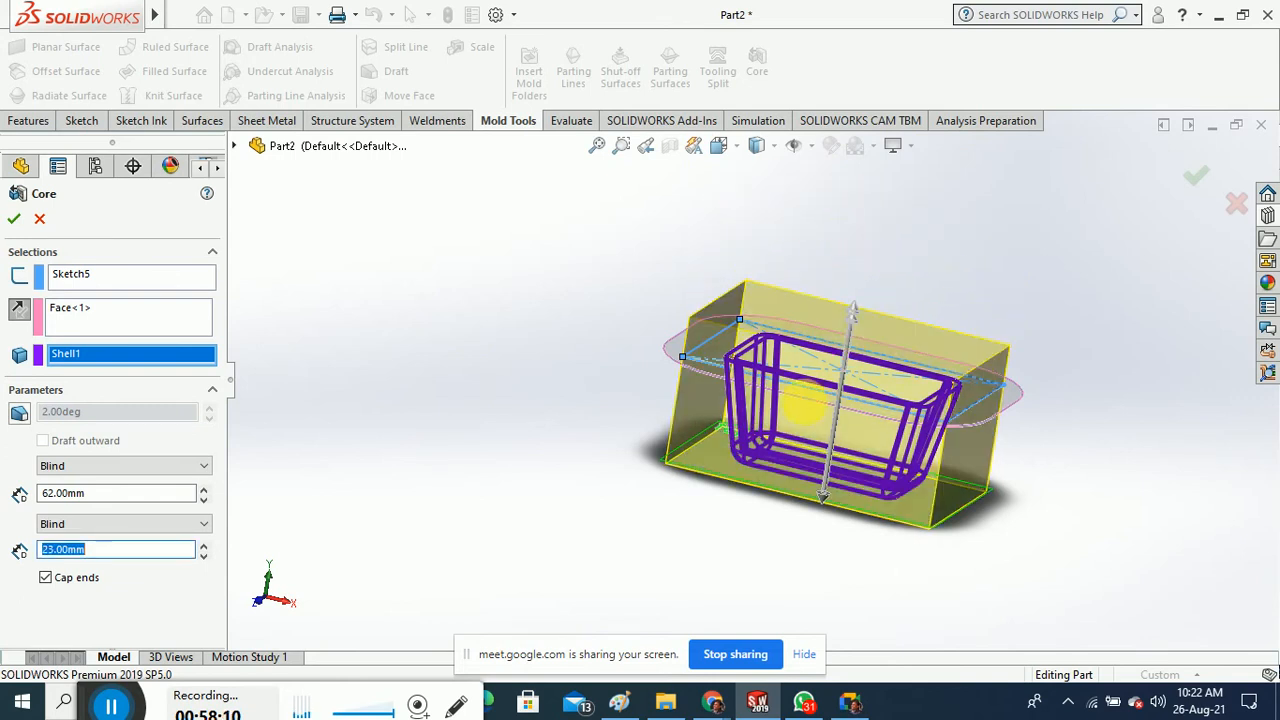
scroll(808, 414, "down", 2)
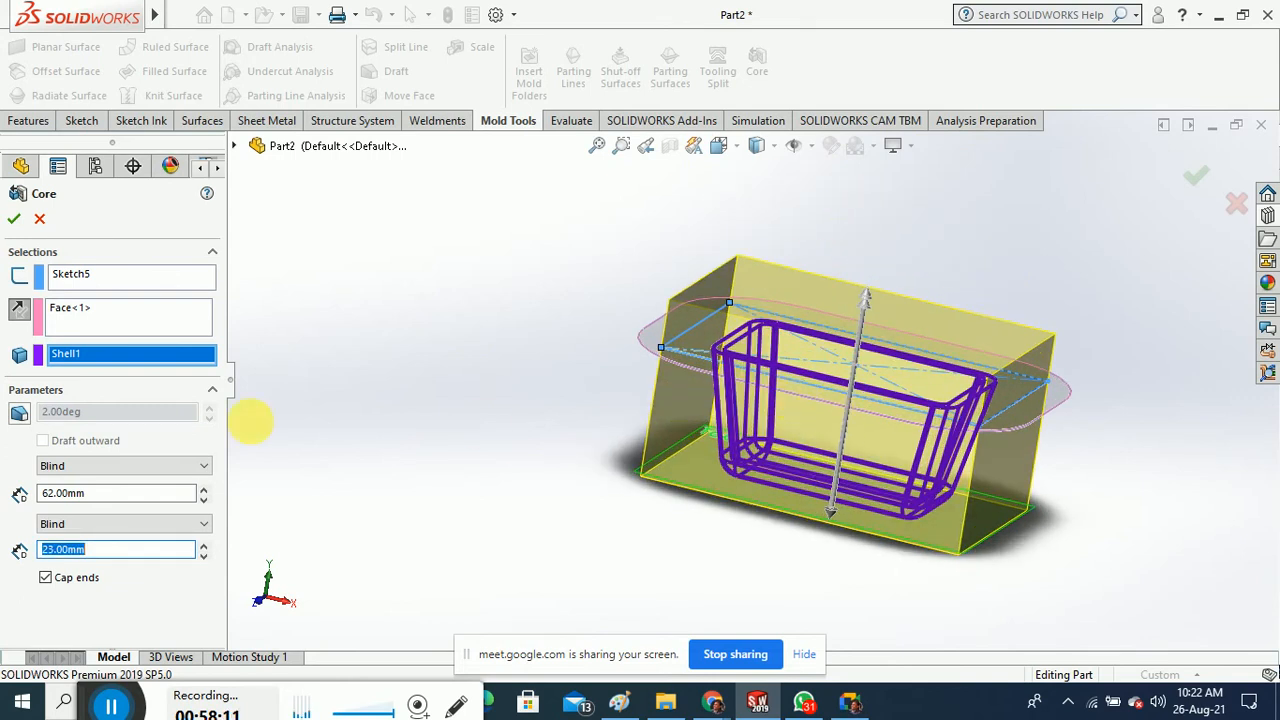
left_click(14, 219)
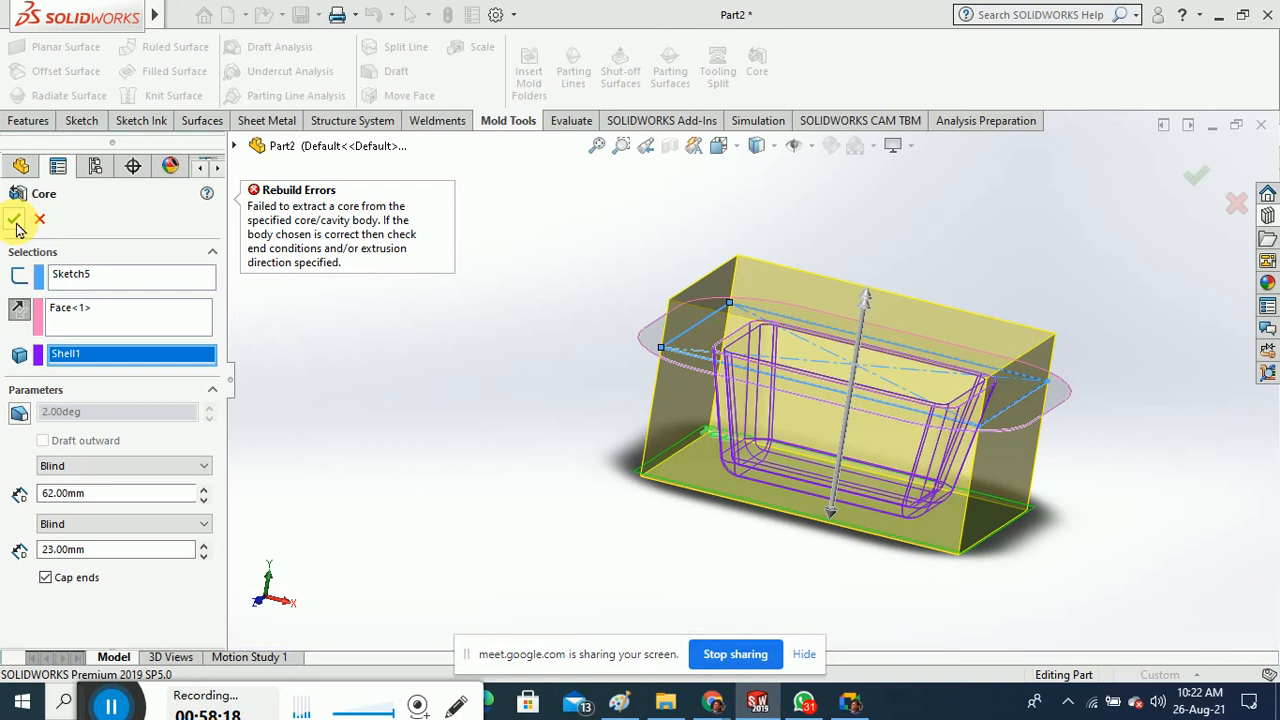
Uncheck Cap ends, retry the core, then cancel the failed feature
mouse_move(503, 417)
middle_mouse_down()
mouse_move(527, 362)
mouse_move(486, 434)
mouse_move(457, 436)
mouse_move(503, 422)
mouse_move(490, 410)
middle_mouse_up()
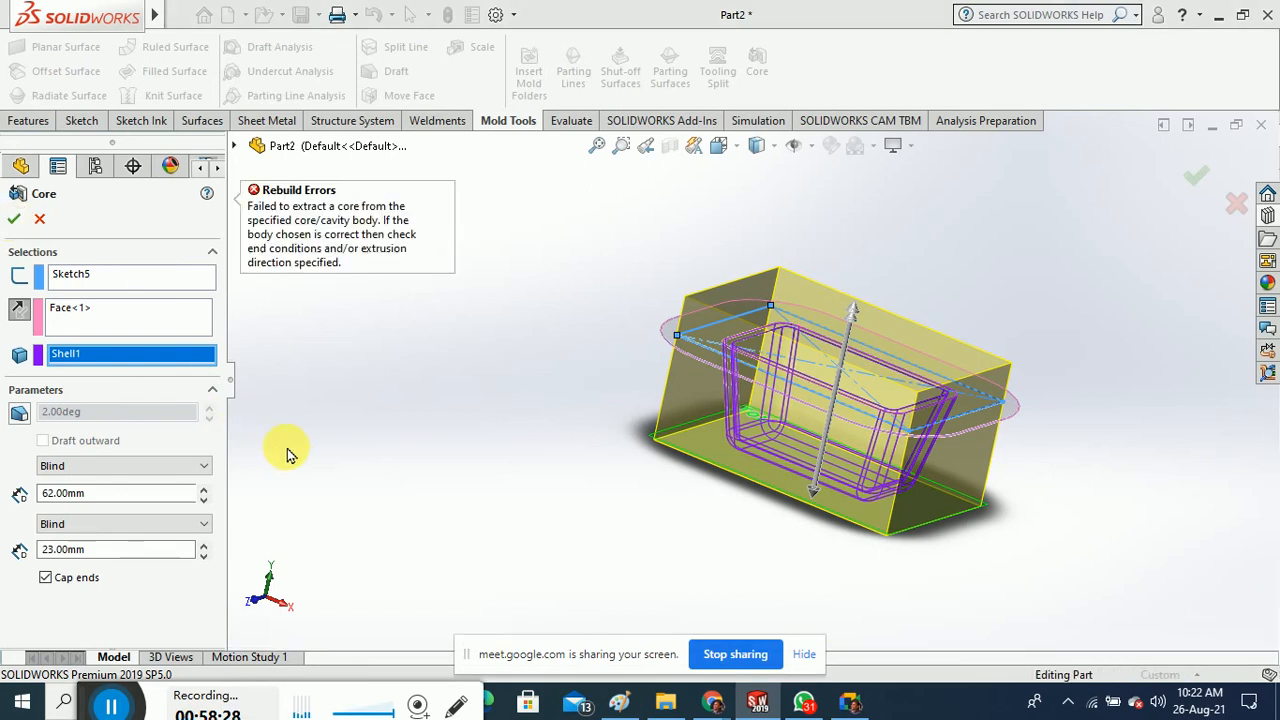
left_click(45, 577)
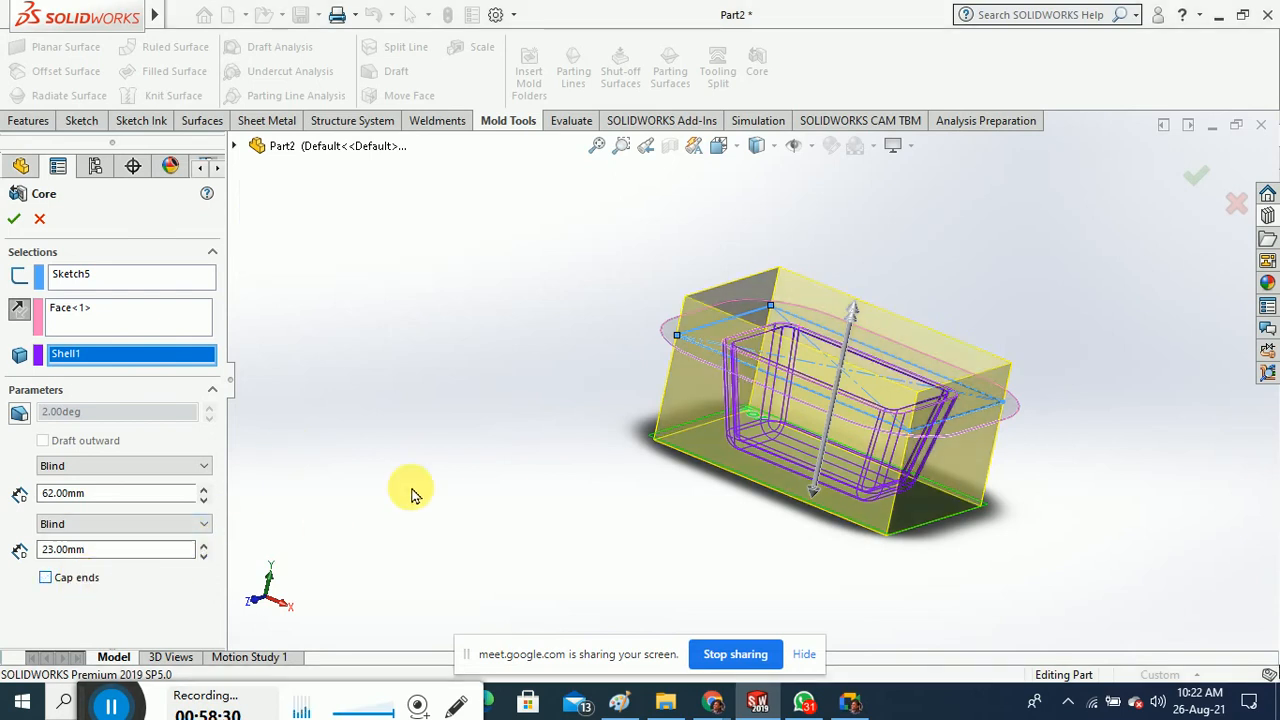
left_click(14, 224)
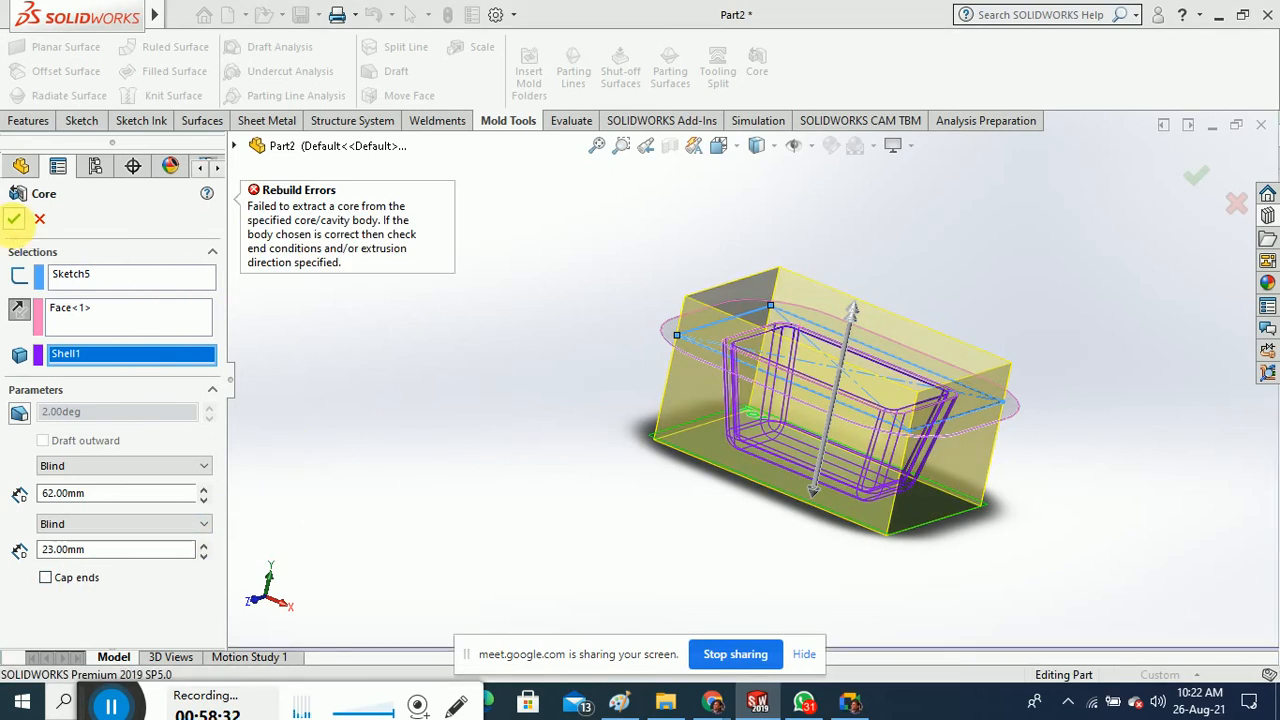
middle_click_drag(474, 425, 486, 514)
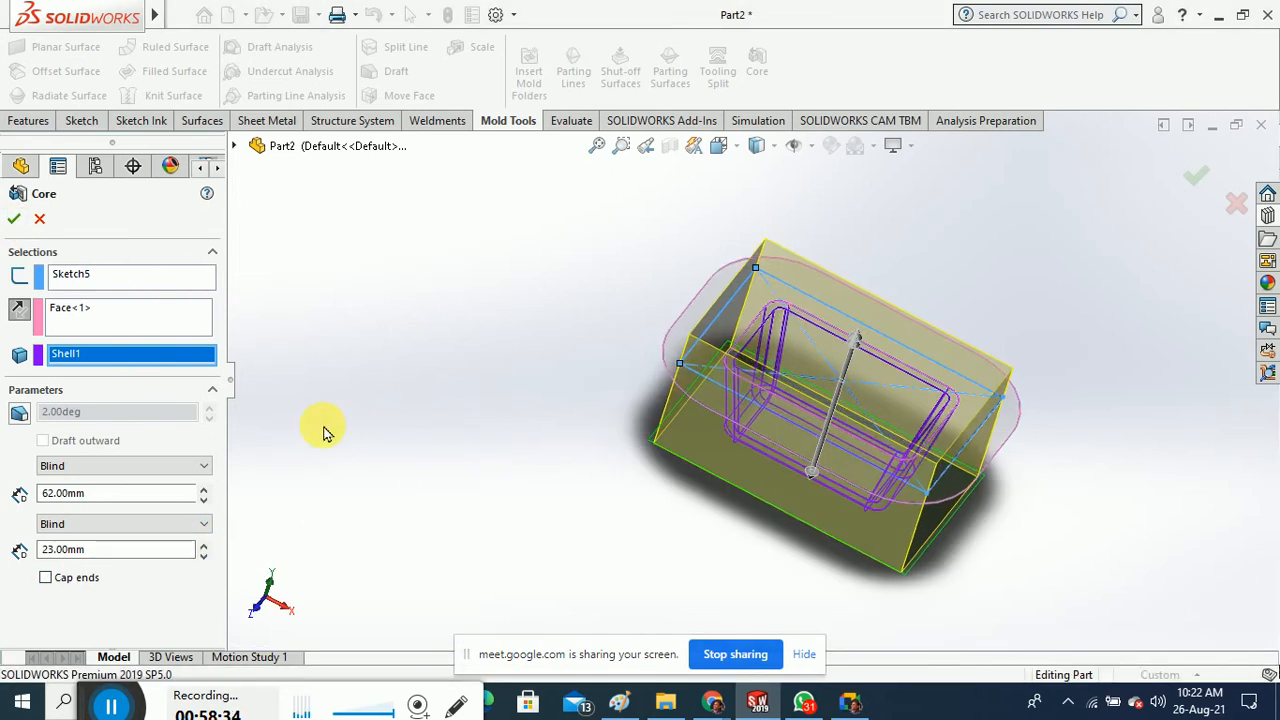
left_click(40, 219)
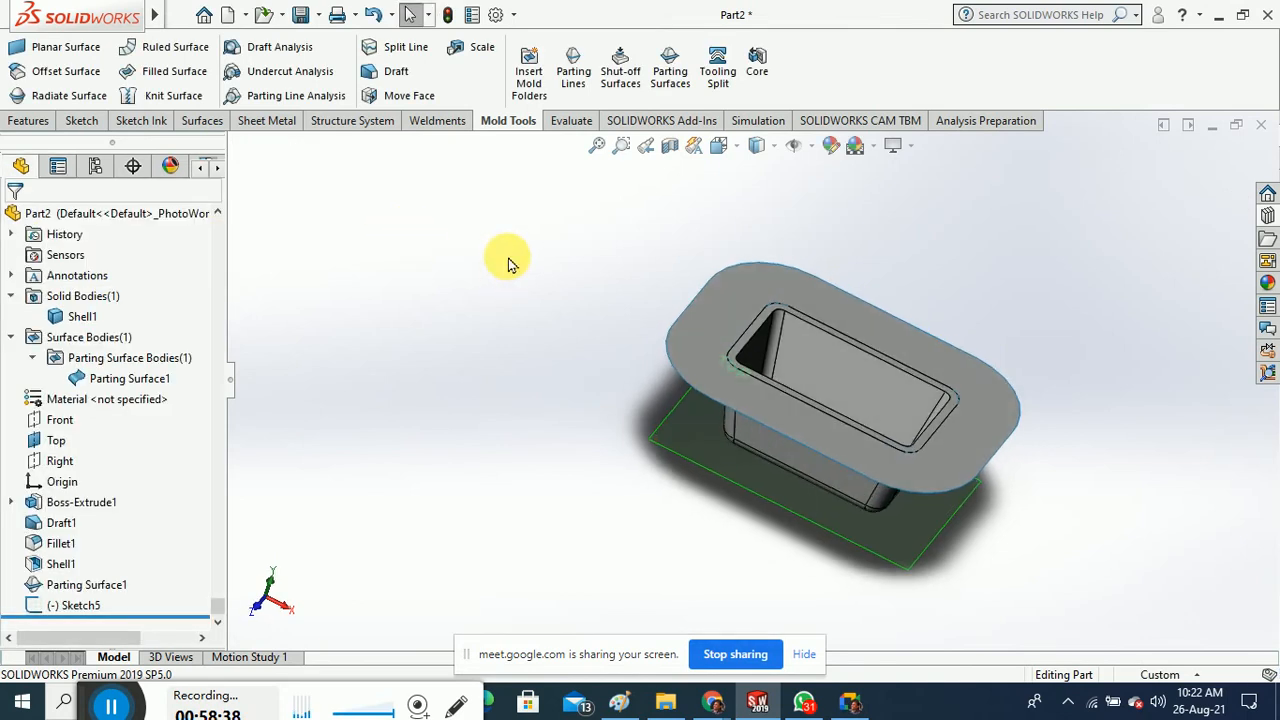
Add core and cavity surface body folders, then start a core on the parting surface using Shell1
left_click(530, 80)
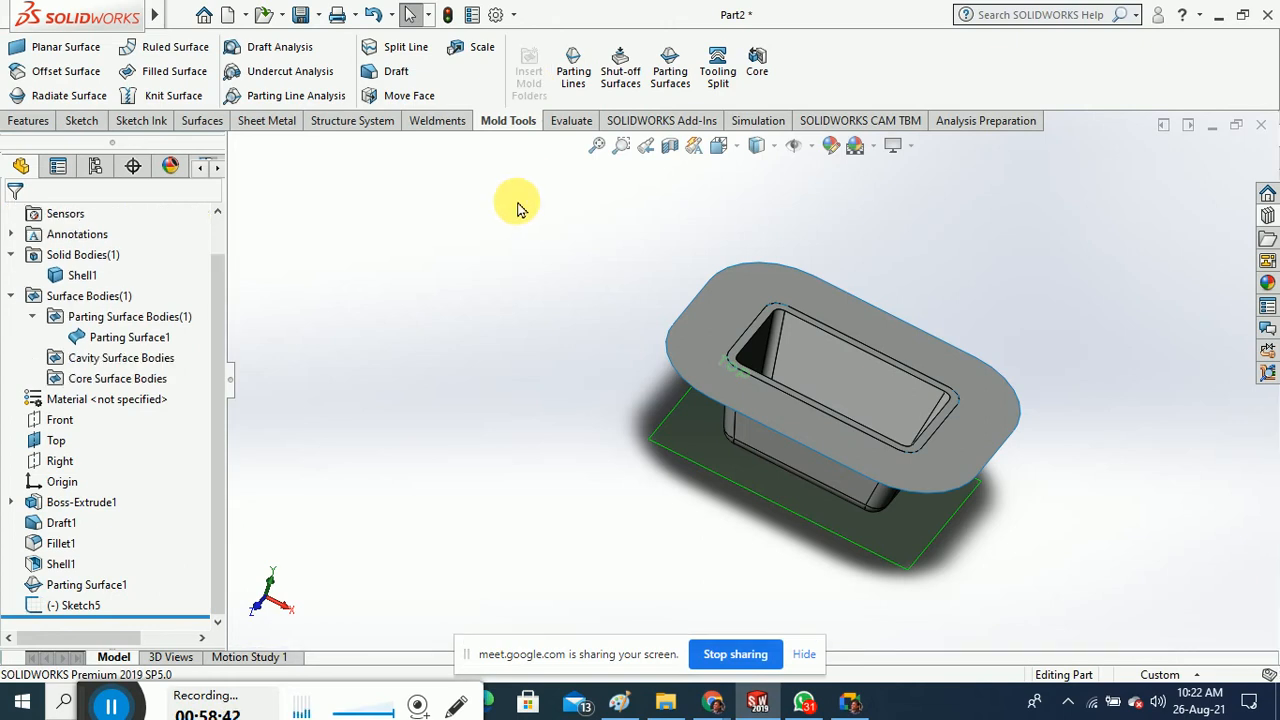
left_click(714, 75)
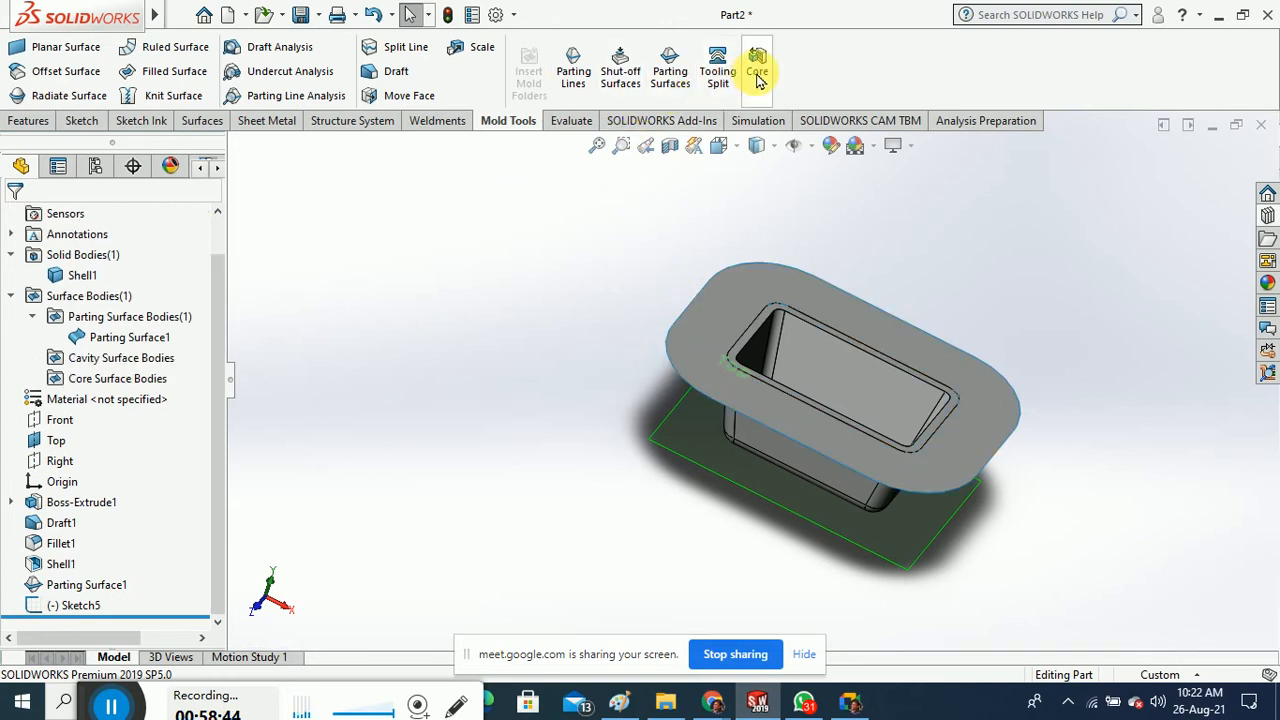
left_click(733, 303)
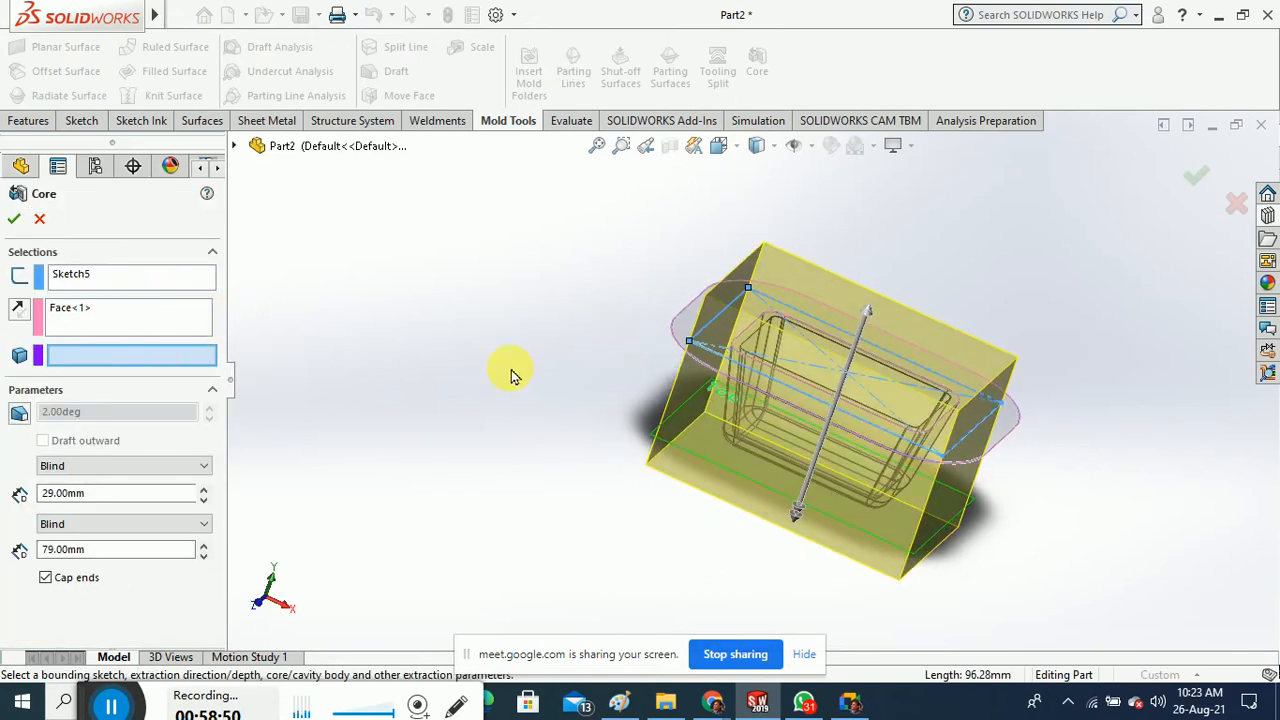
left_click(749, 362)
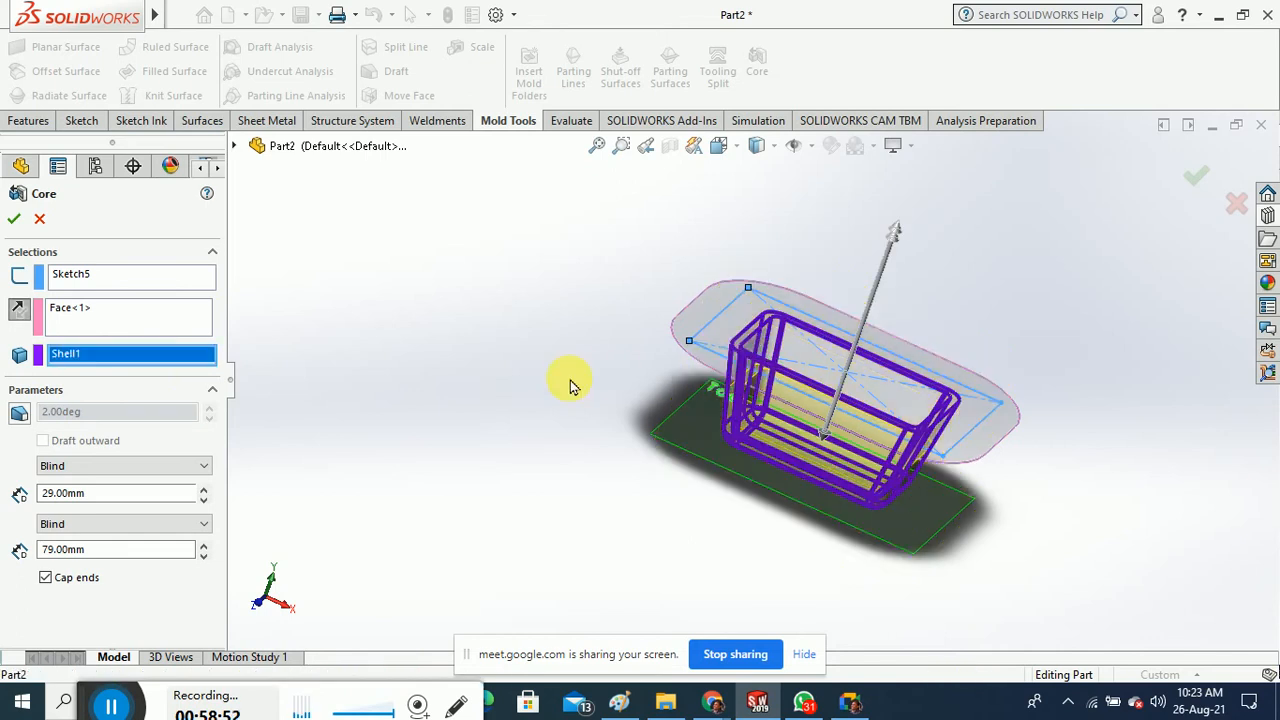
Set the core depths to 62mm and 25mm, try OK, then cancel after the rebuild error
left_click_drag(820, 436, 804, 486)
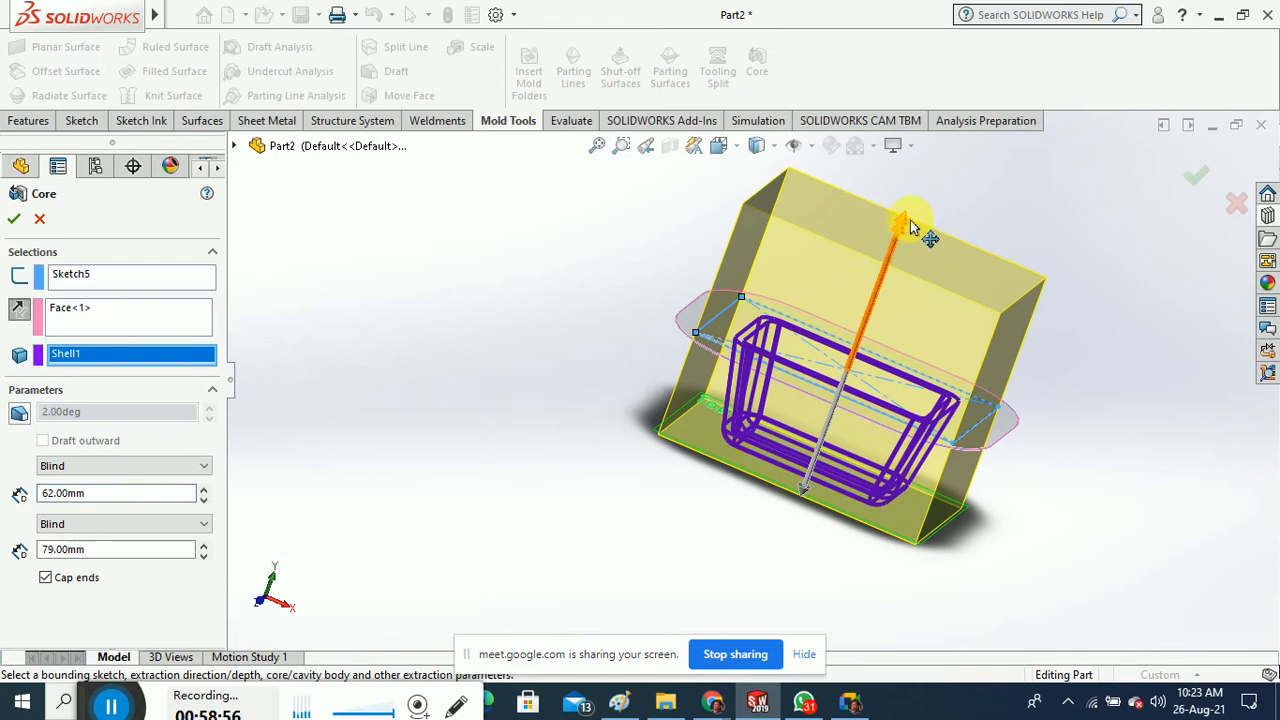
left_click_drag(905, 222, 857, 340)
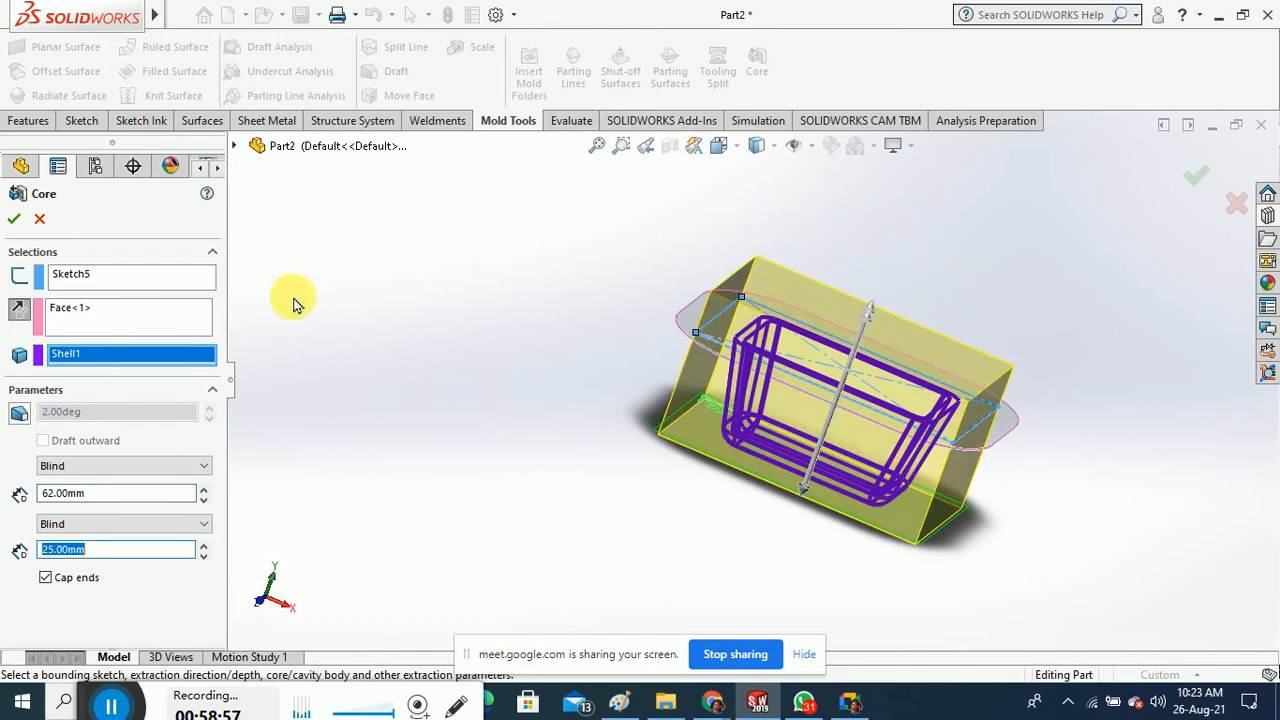
left_click(14, 219)
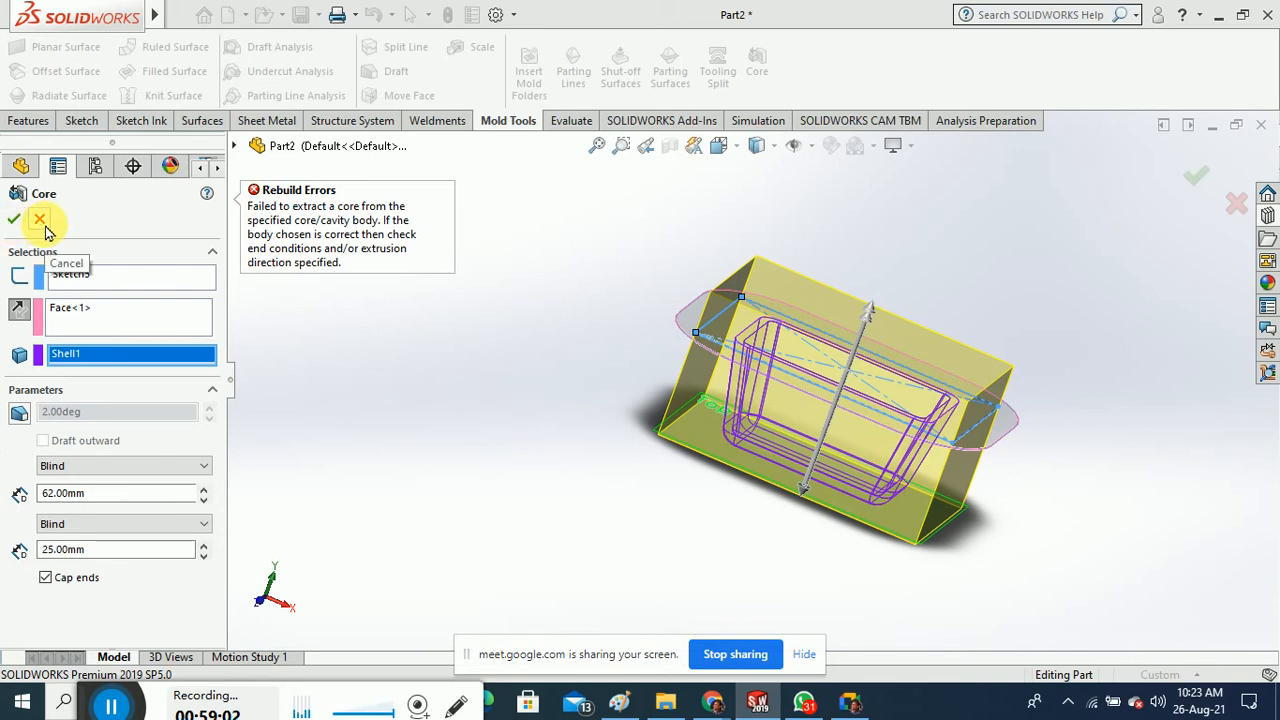
left_click(39, 219)
middle_click_drag(486, 280, 533, 348)
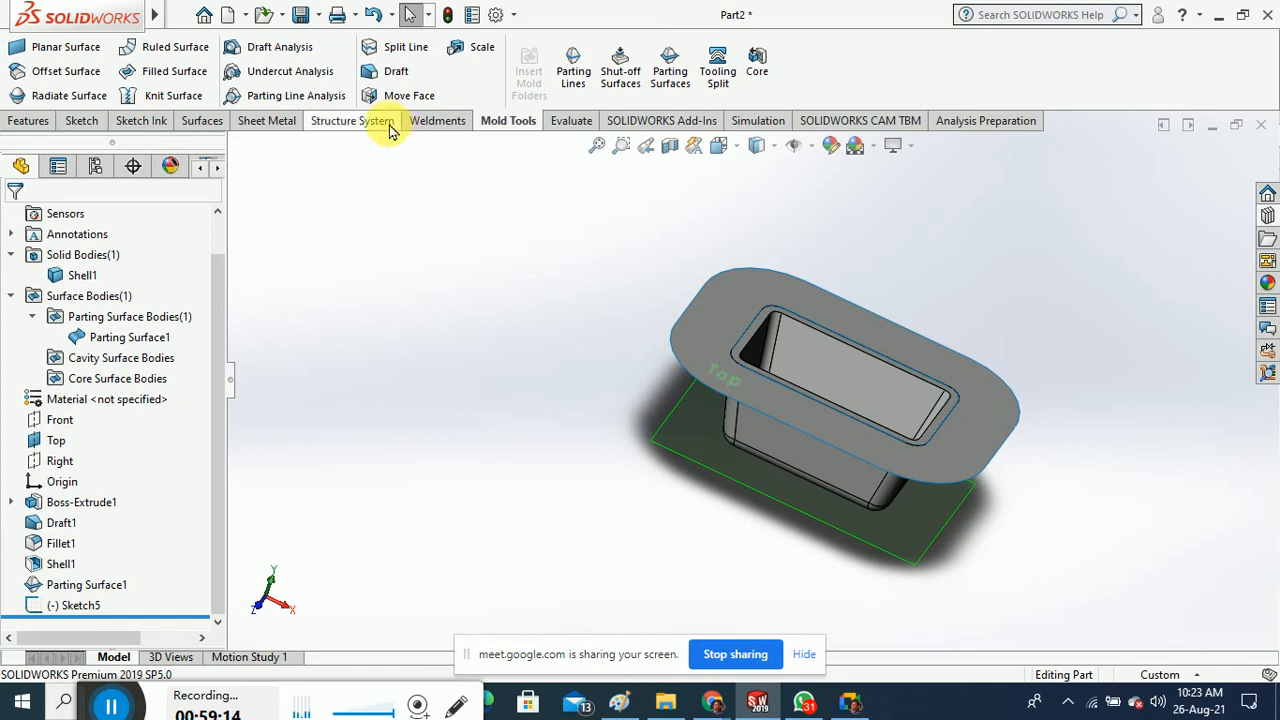
Run a Parting Line Analysis on Parting Surface1, then cancel it after the pull-direction warning
left_click(318, 95)
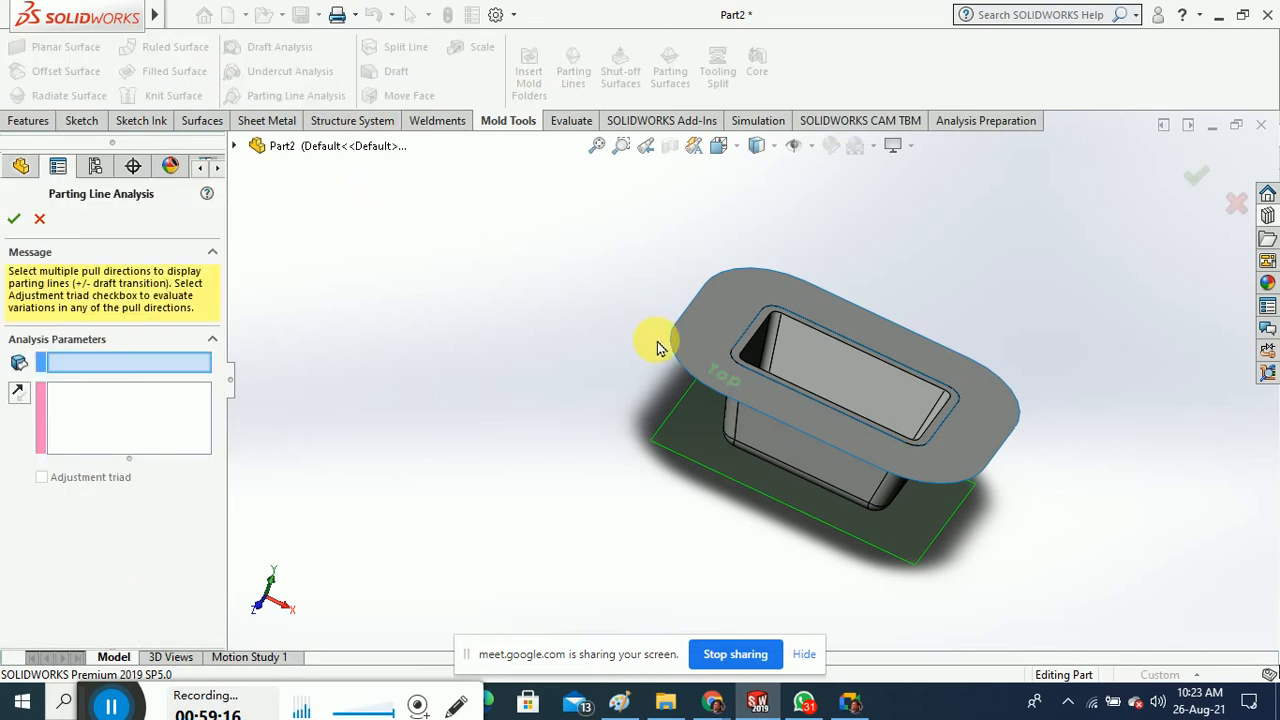
left_click(689, 354)
left_click(81, 425)
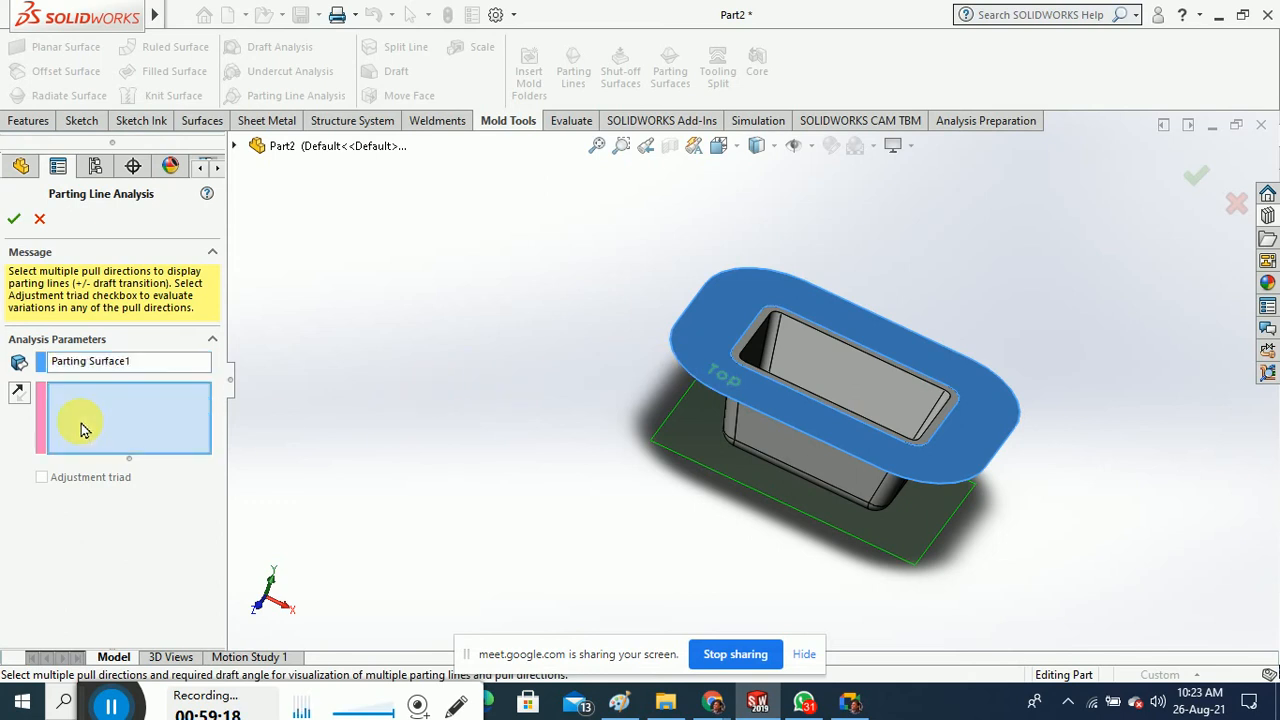
left_click(14, 219)
left_click(760, 352)
left_click(40, 219)
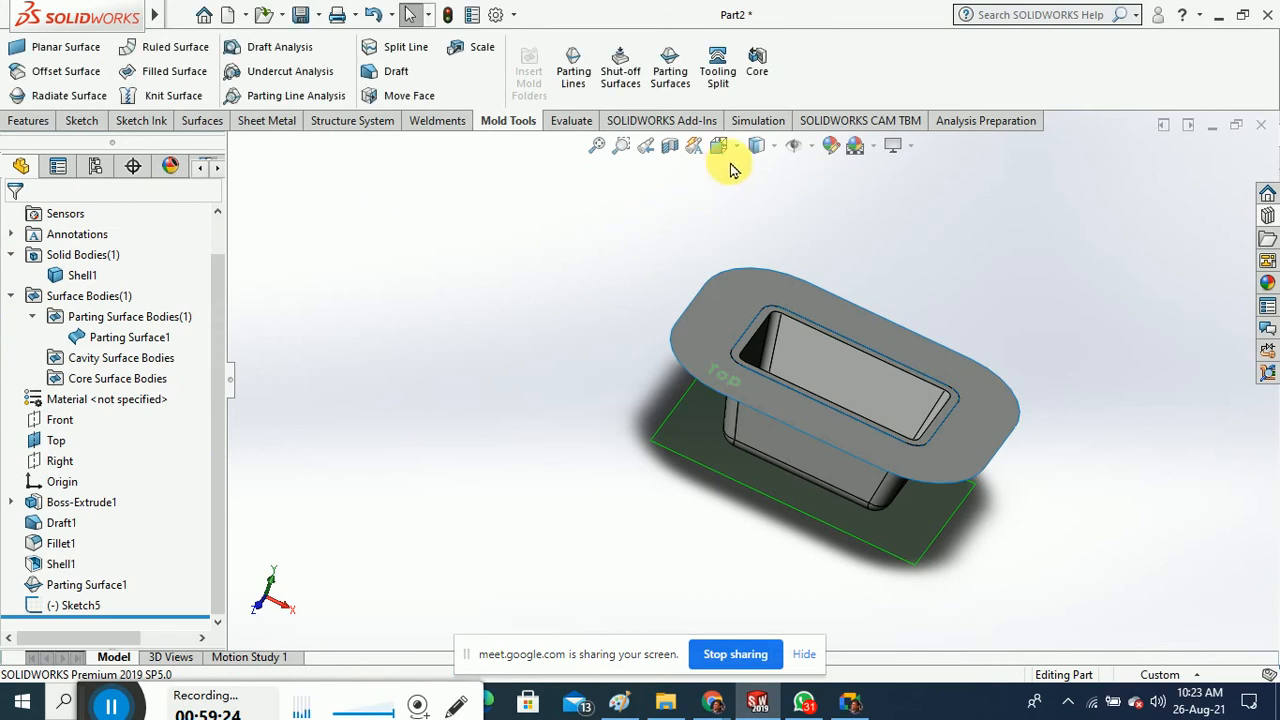
Start a Tooling Split and cancel it without changes
left_click(717, 68)
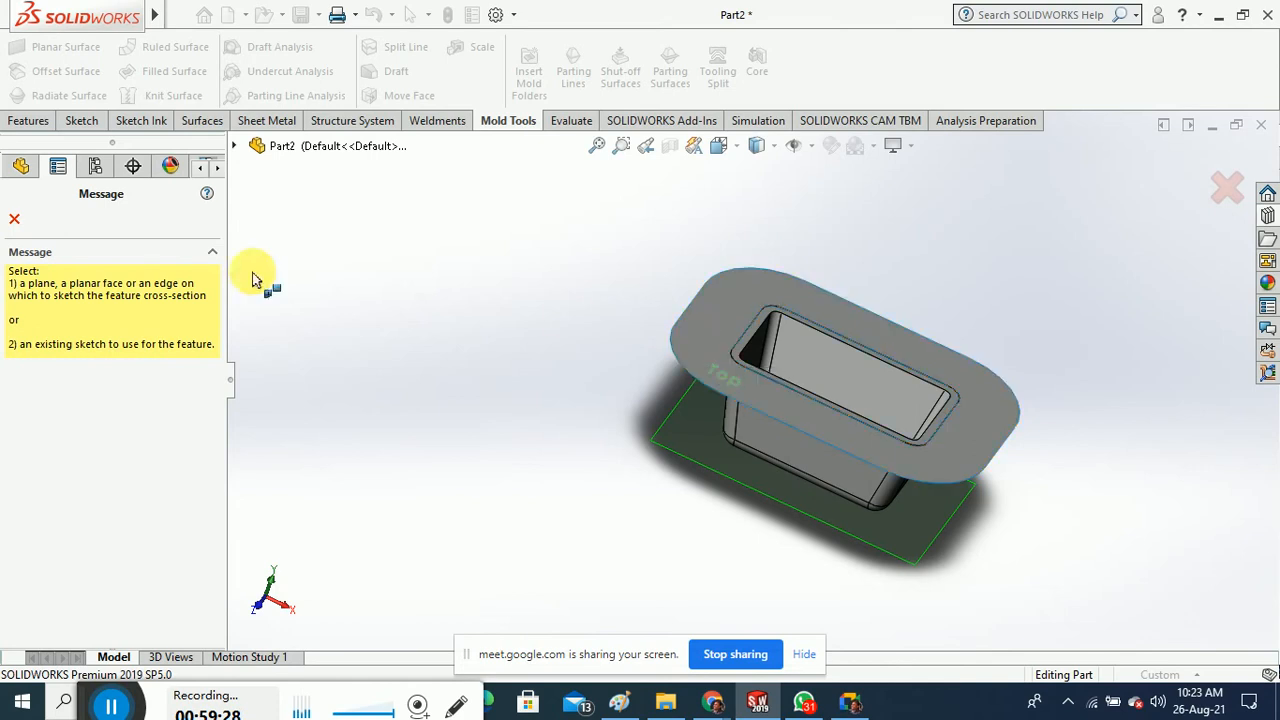
left_click(14, 218)
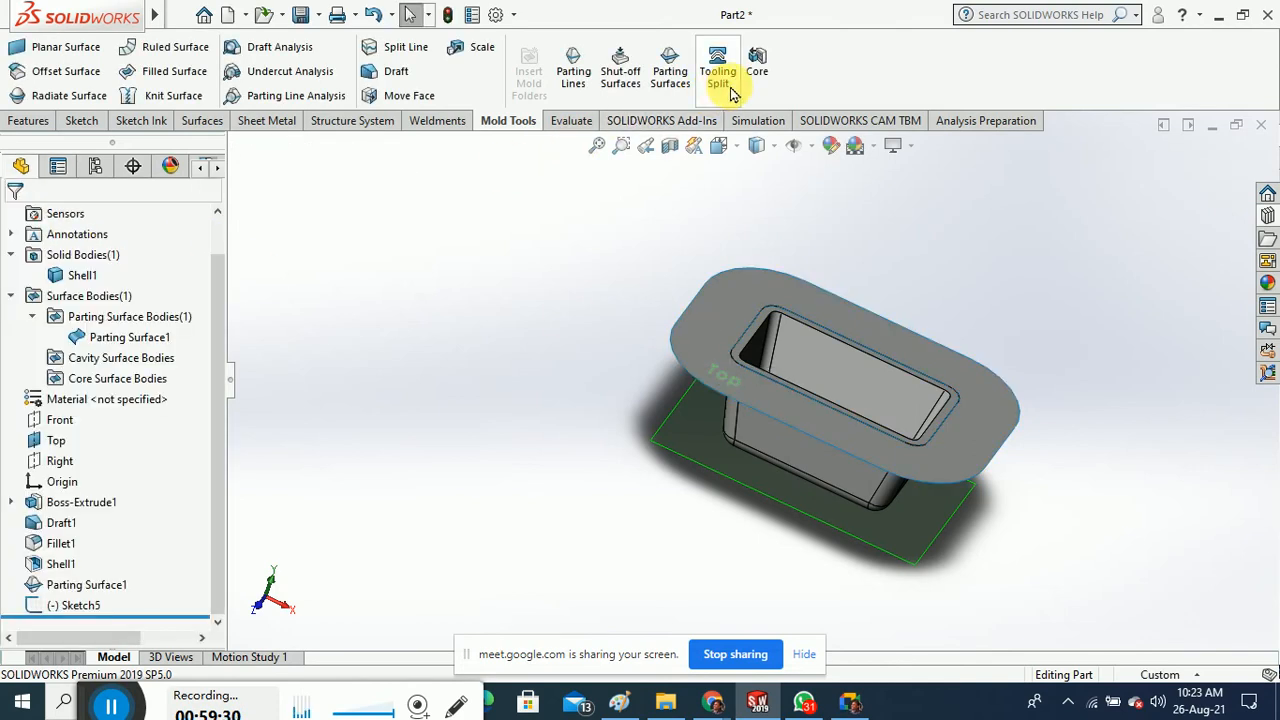
middle_click_drag(451, 229, 453, 261)
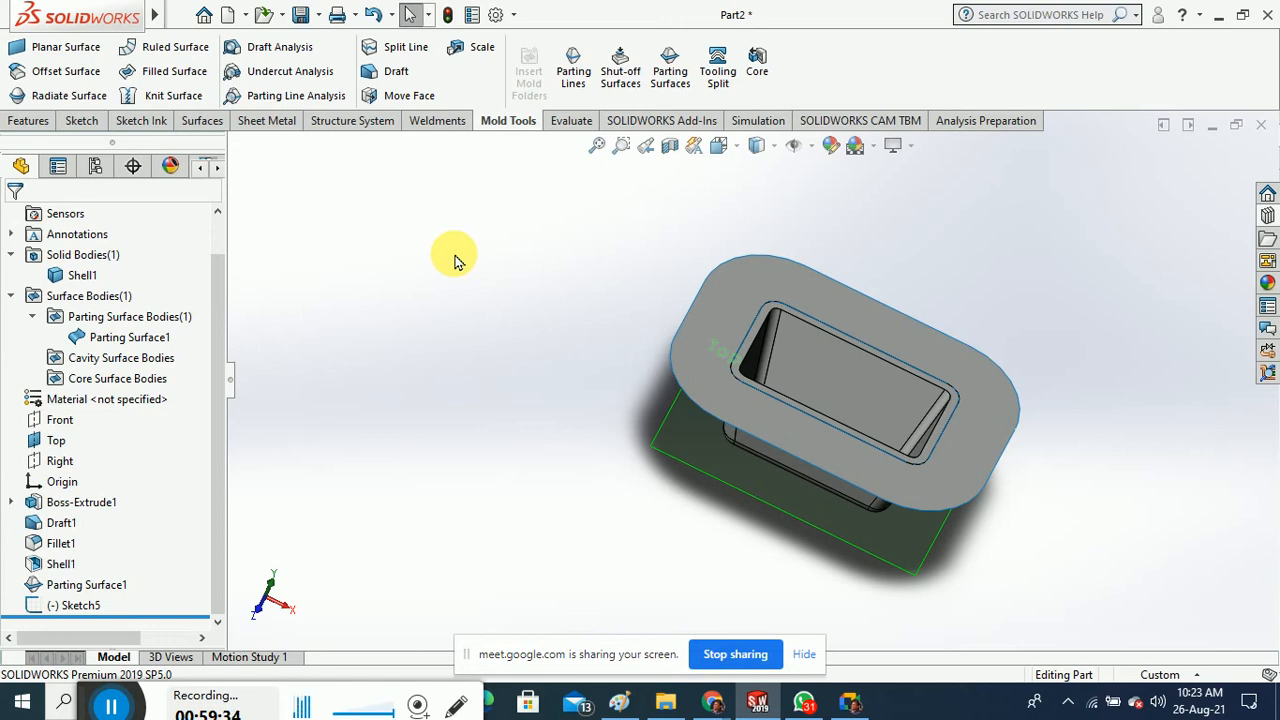
middle_click_drag(645, 235, 587, 468)
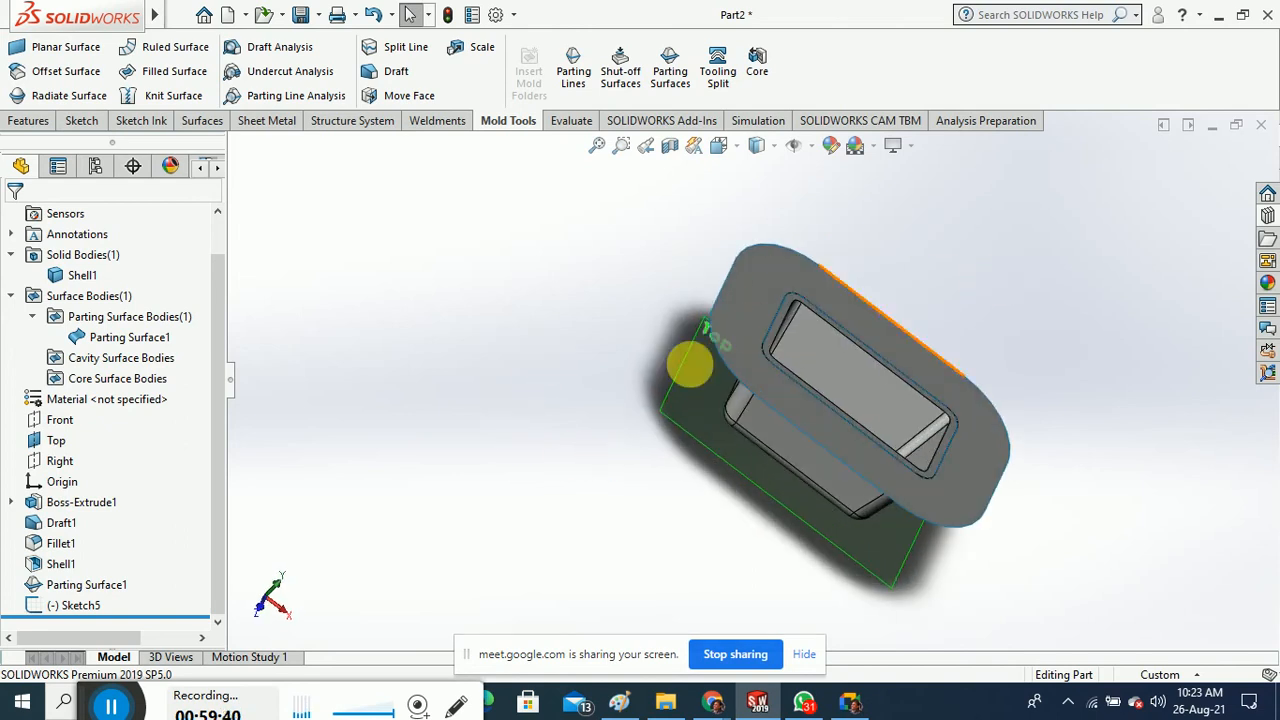
Delete Sketch5 from the feature tree and confirm with Yes
left_click(108, 586)
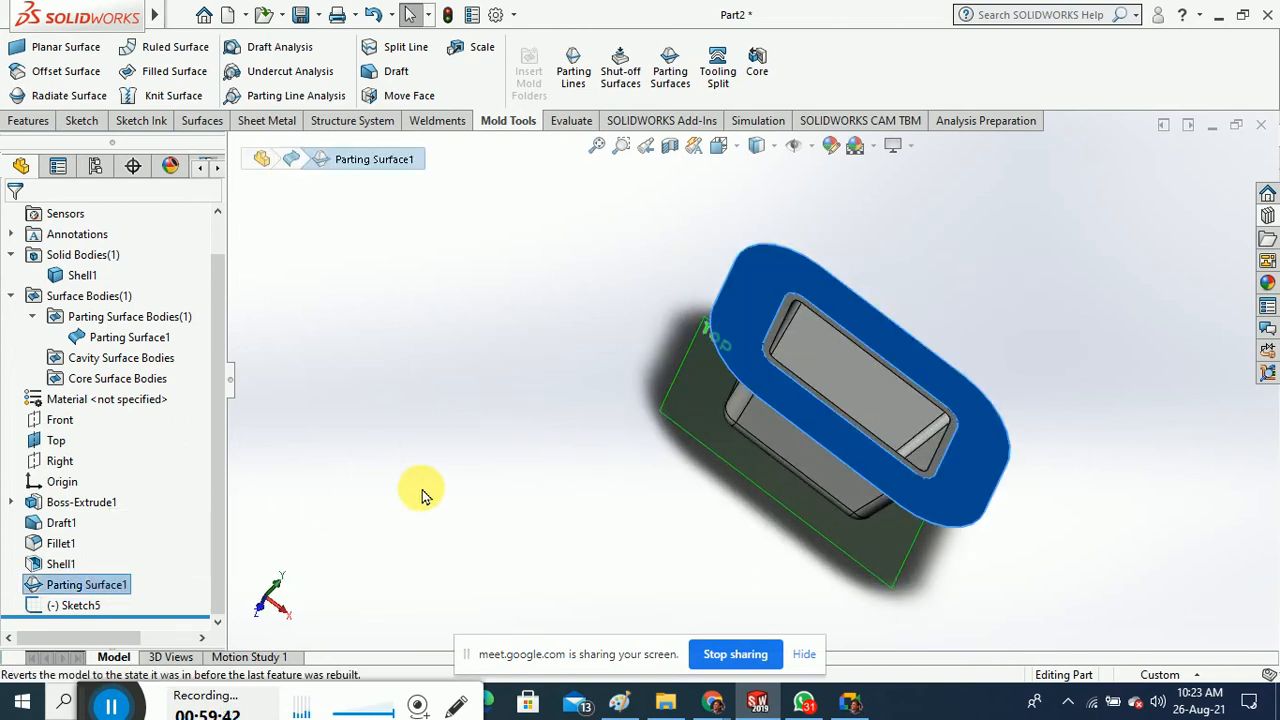
left_click(84, 607)
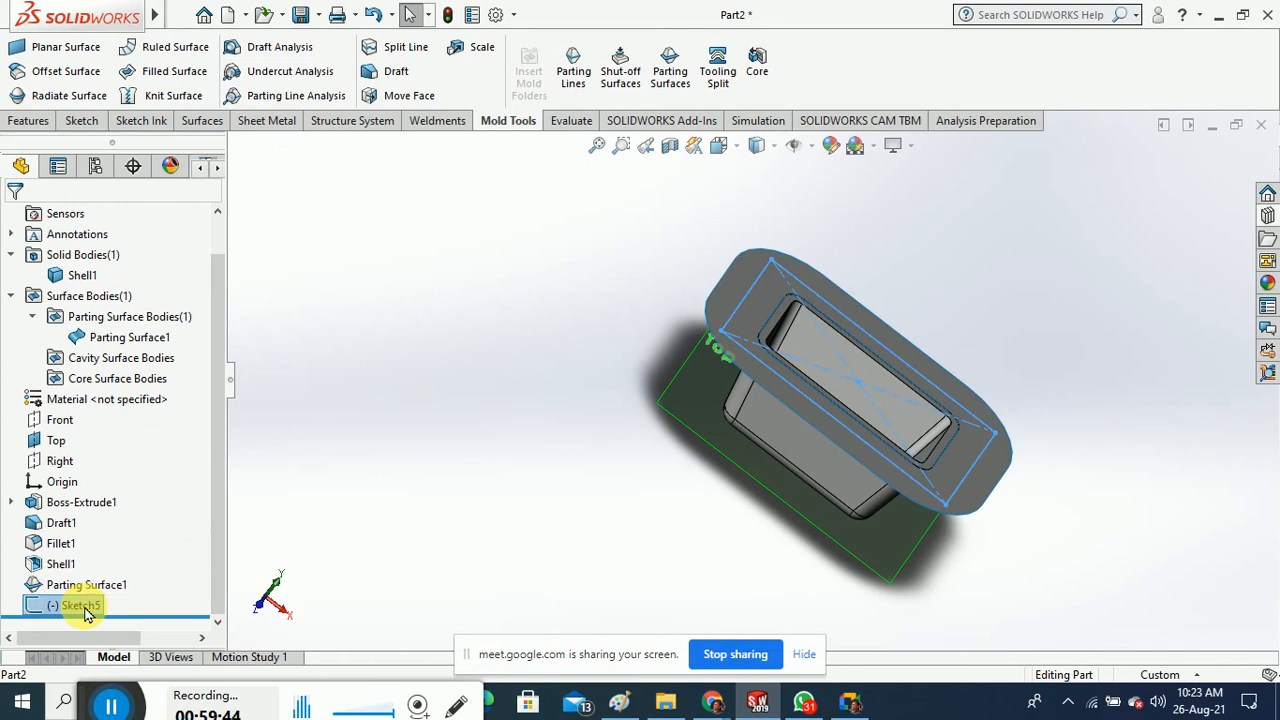
right_click(82, 606)
left_click(608, 342)
key("Delete")
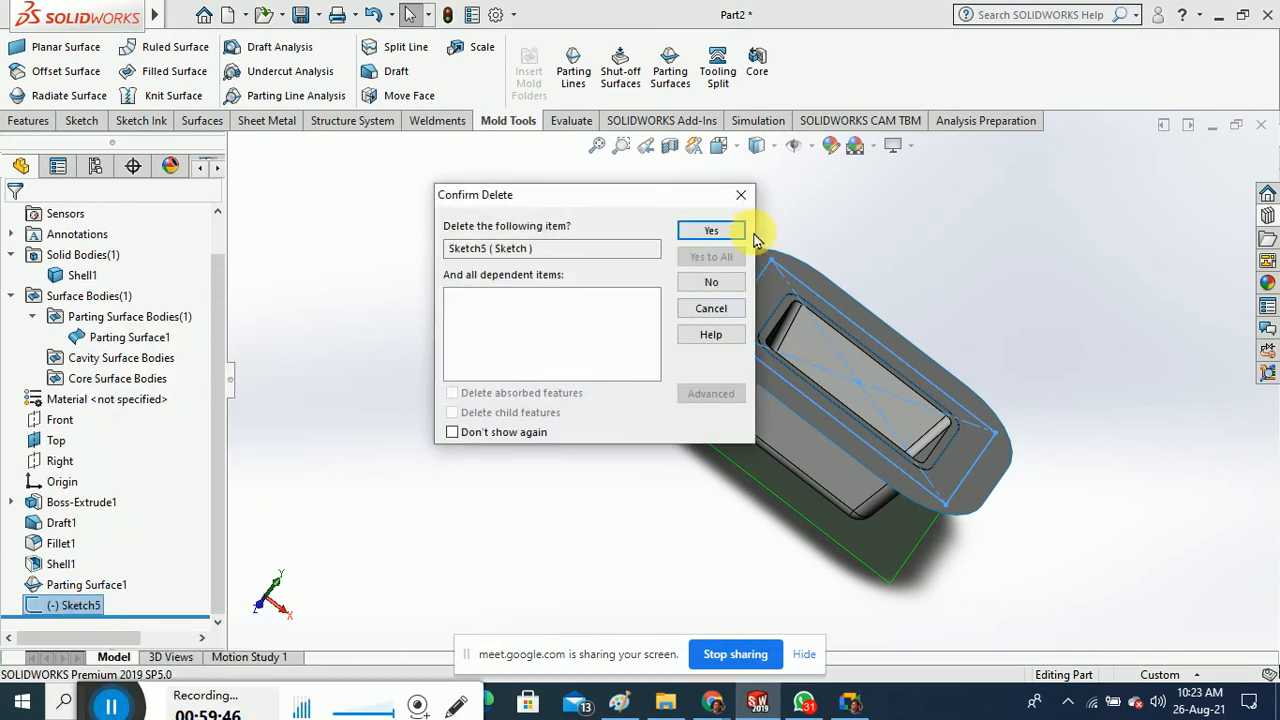
left_click(709, 238)
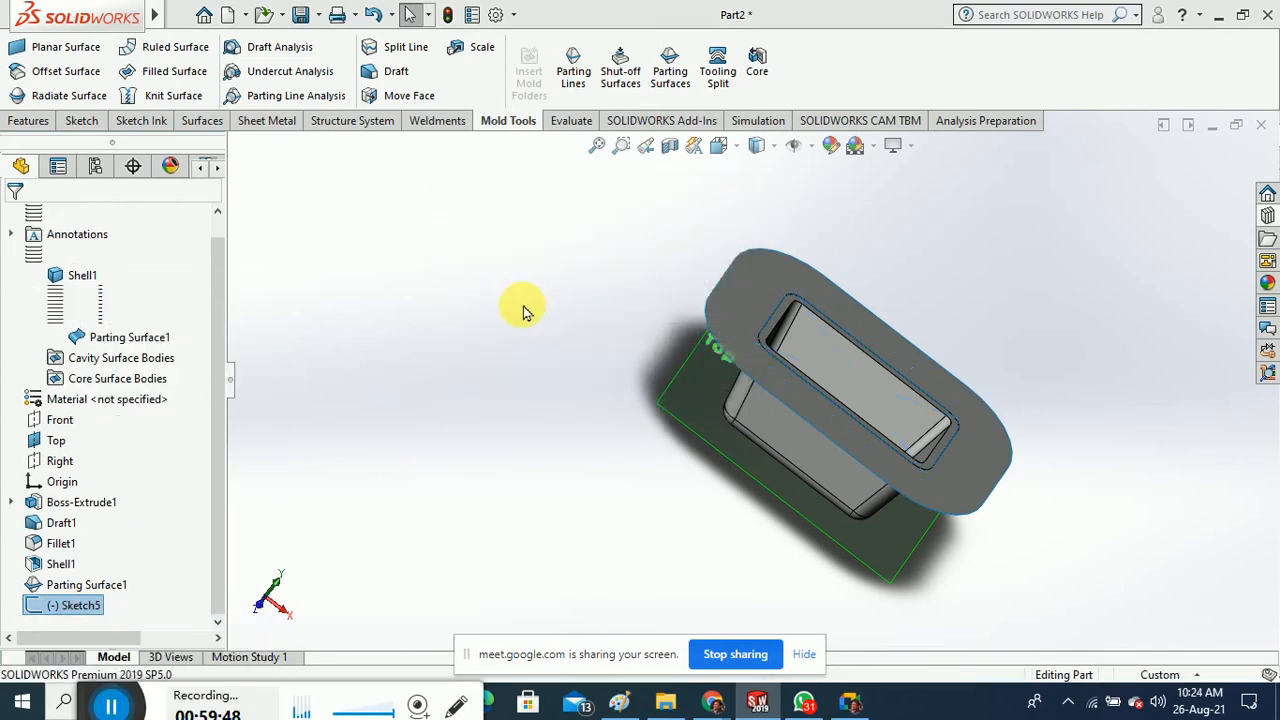
Start a Core on the tray's top face and sketch a centre rectangle from the origin in Top view
left_click(757, 62)
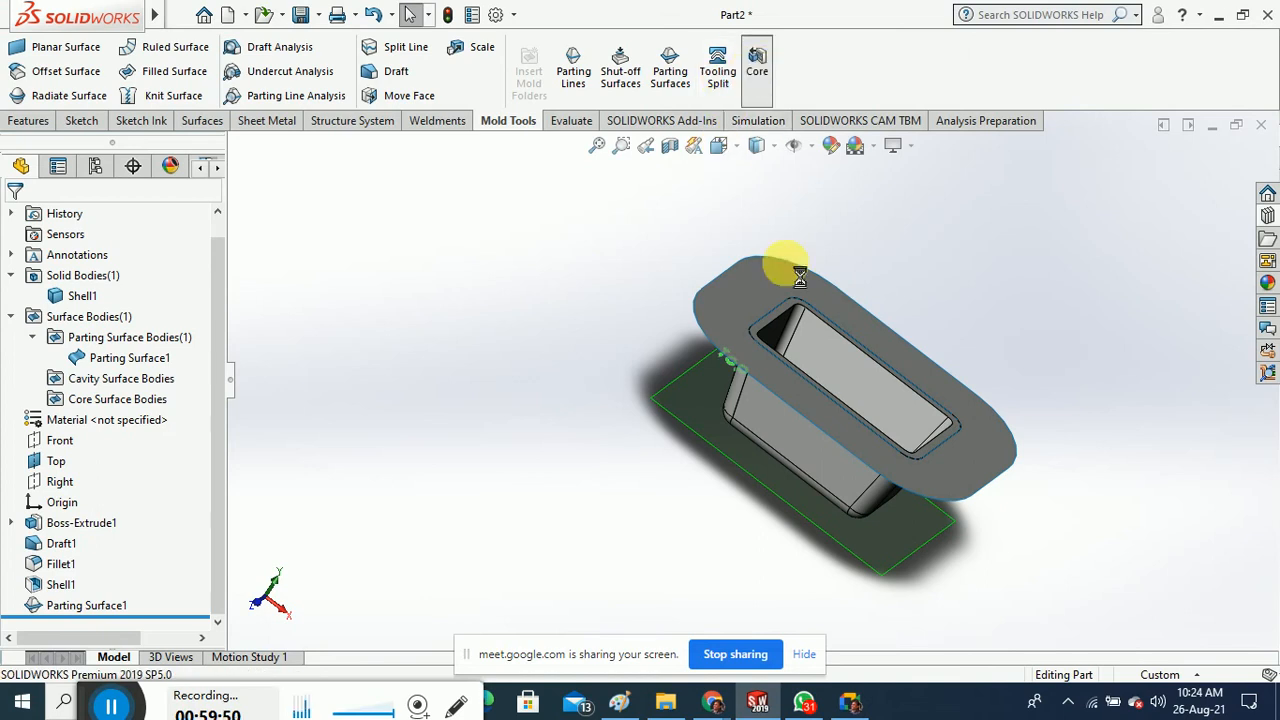
left_click(731, 323)
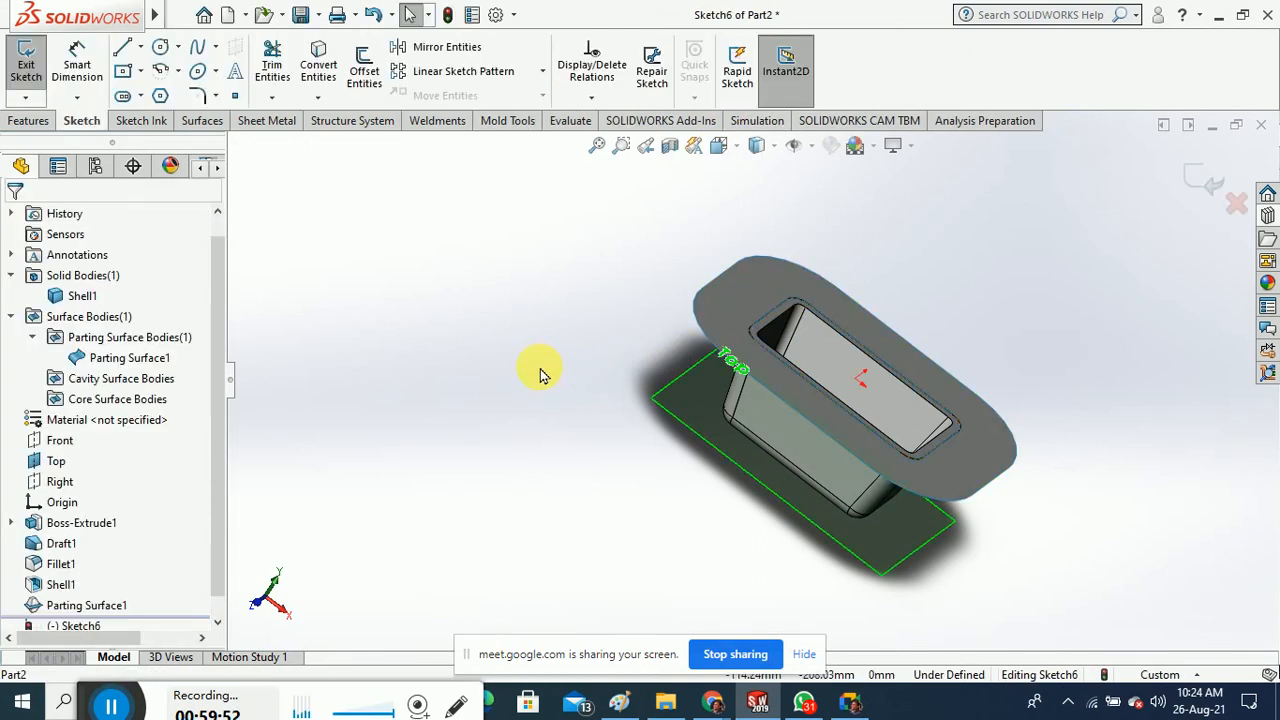
left_click(718, 145)
left_click(826, 251)
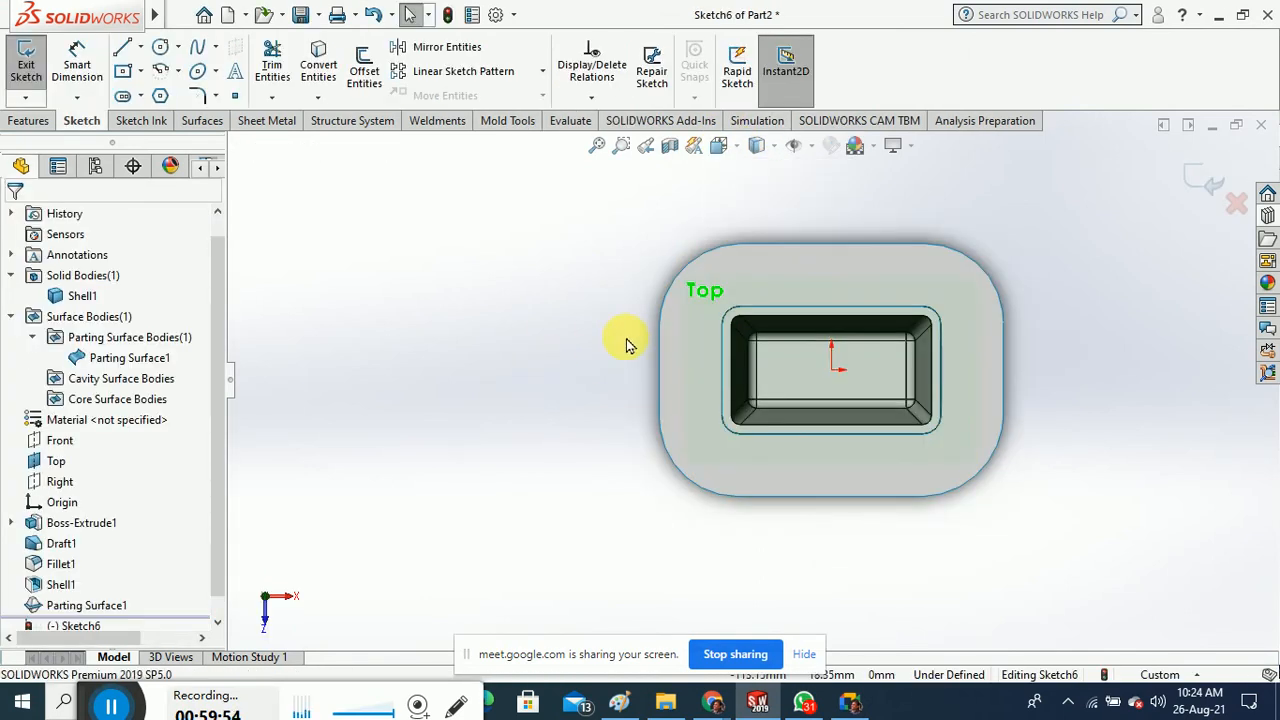
left_click(122, 71)
left_click(829, 388)
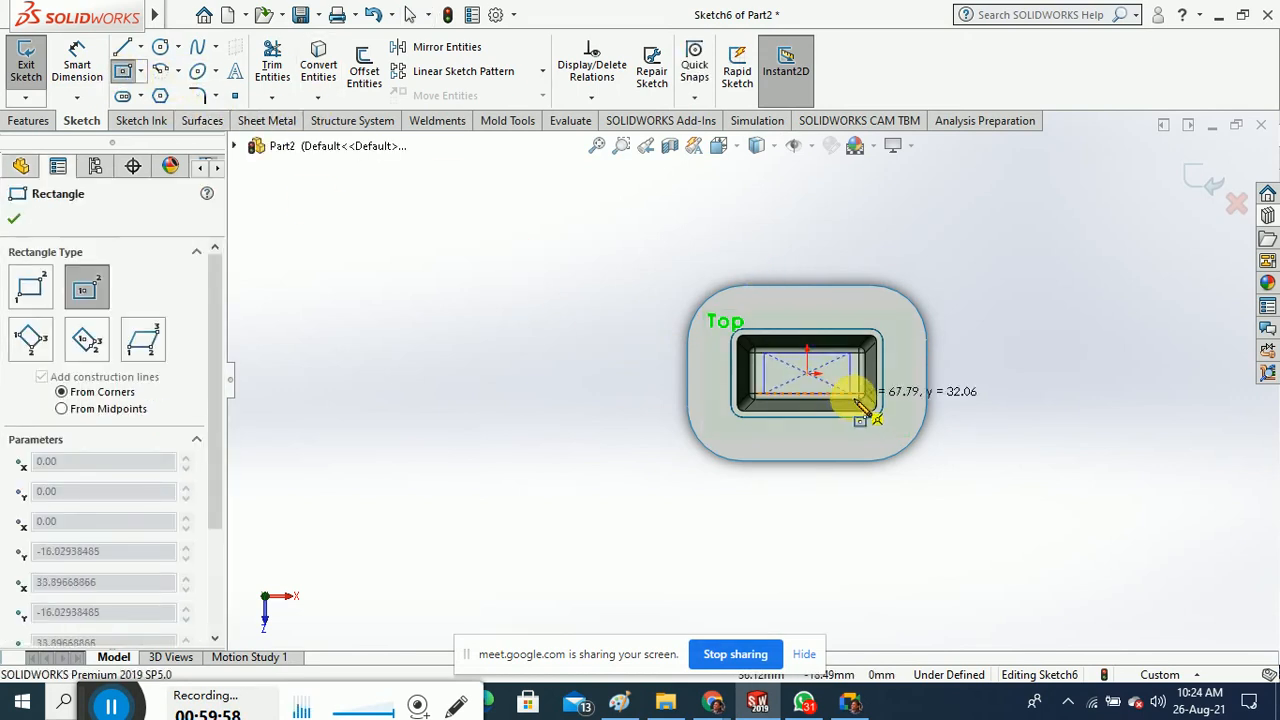
left_click(891, 423)
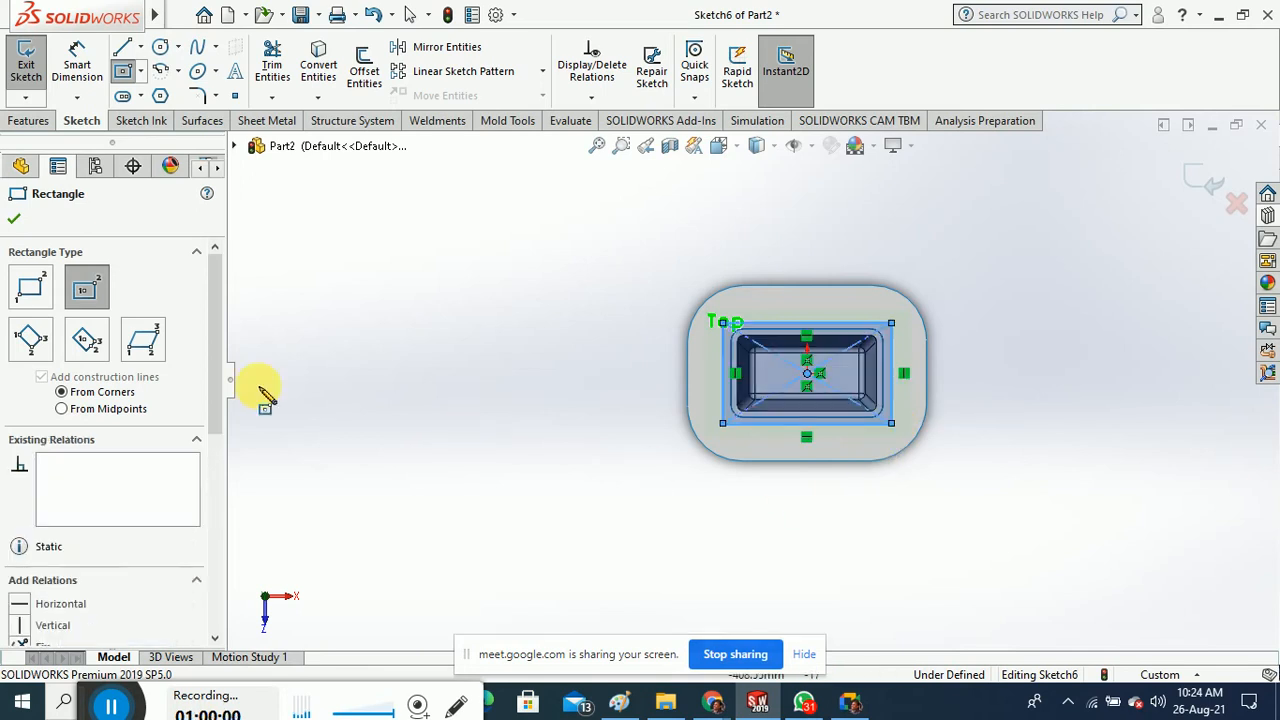
left_click(14, 220)
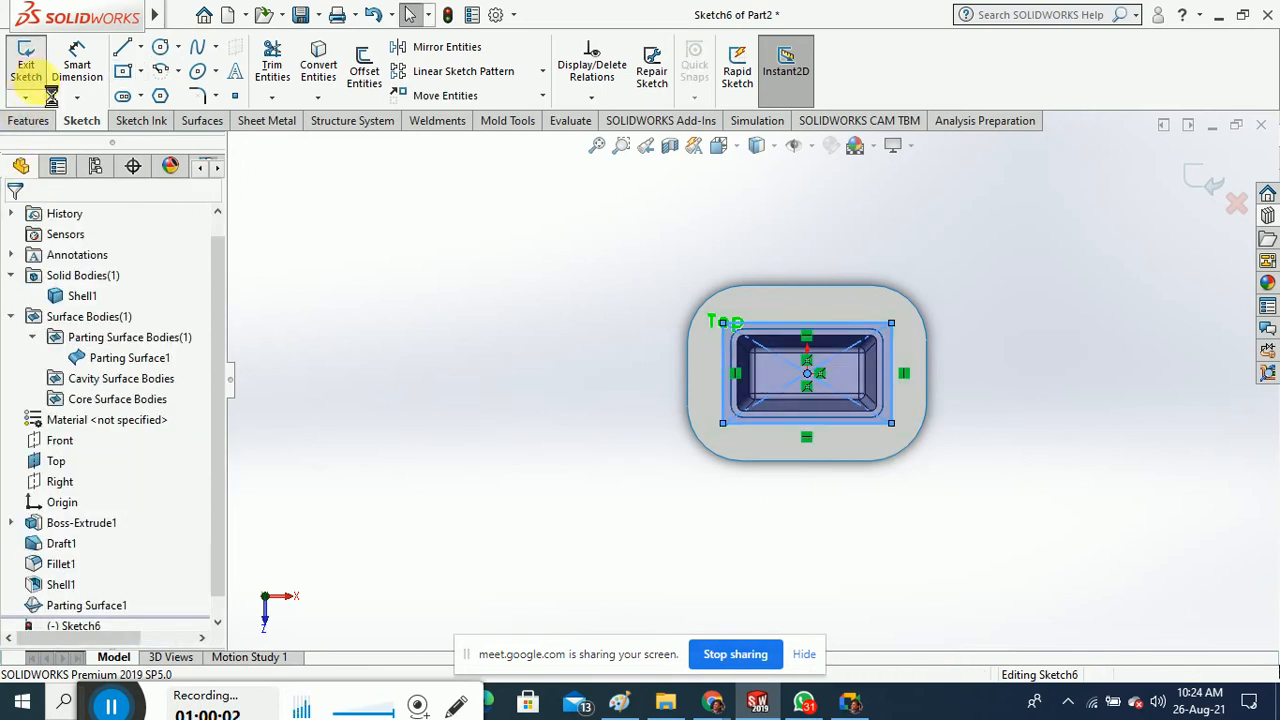
left_click(26, 65)
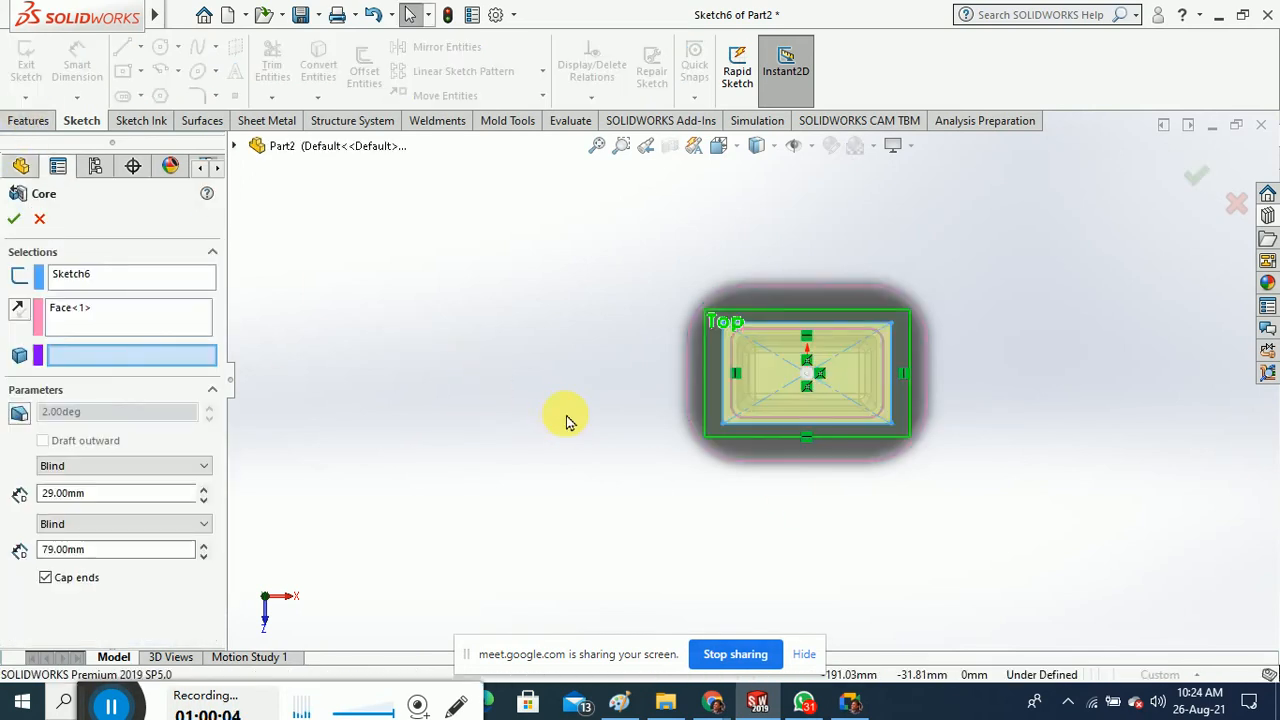
Select Shell1 as the core body and create the Core10 feature
middle_click_drag(603, 234, 318, 408)
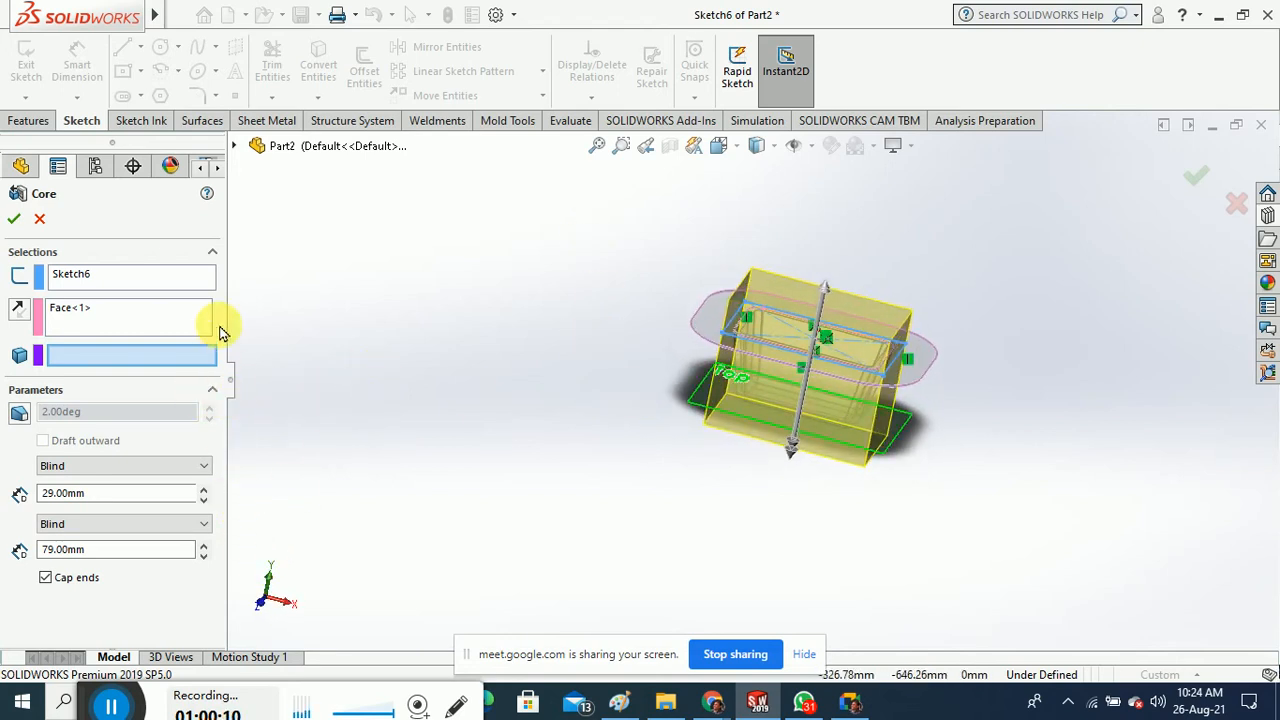
left_click(14, 218)
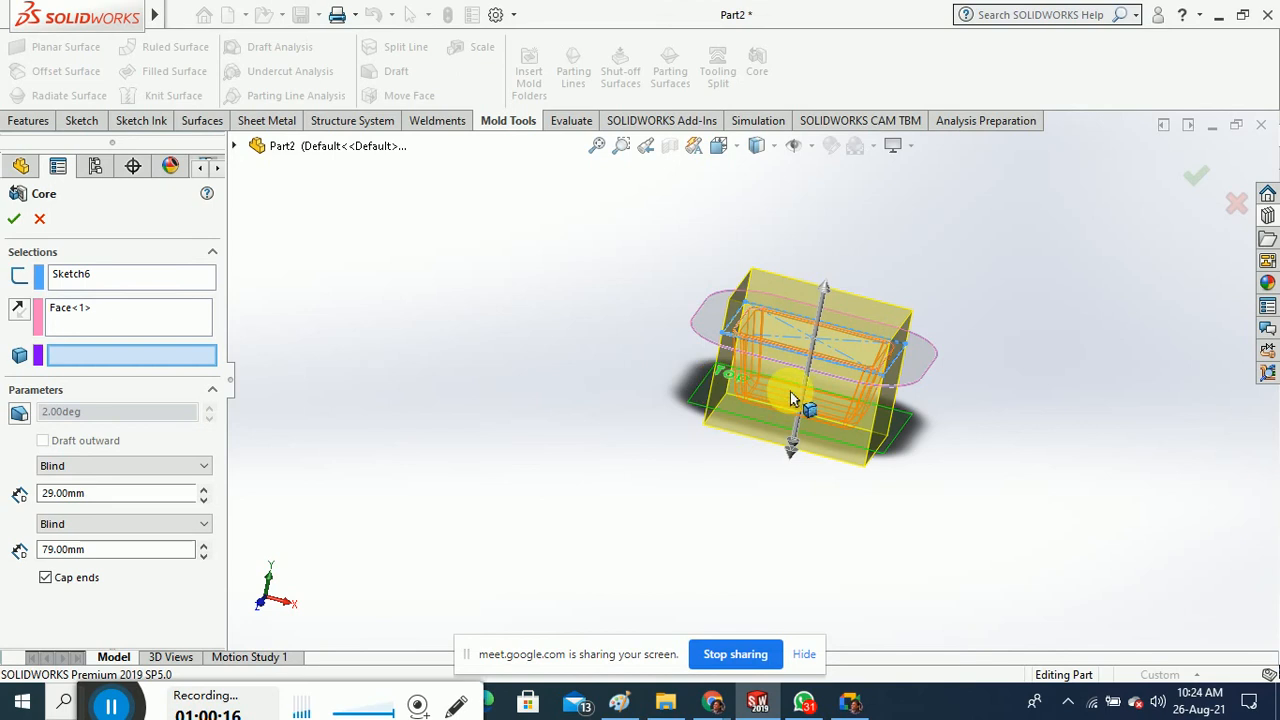
left_click(841, 401)
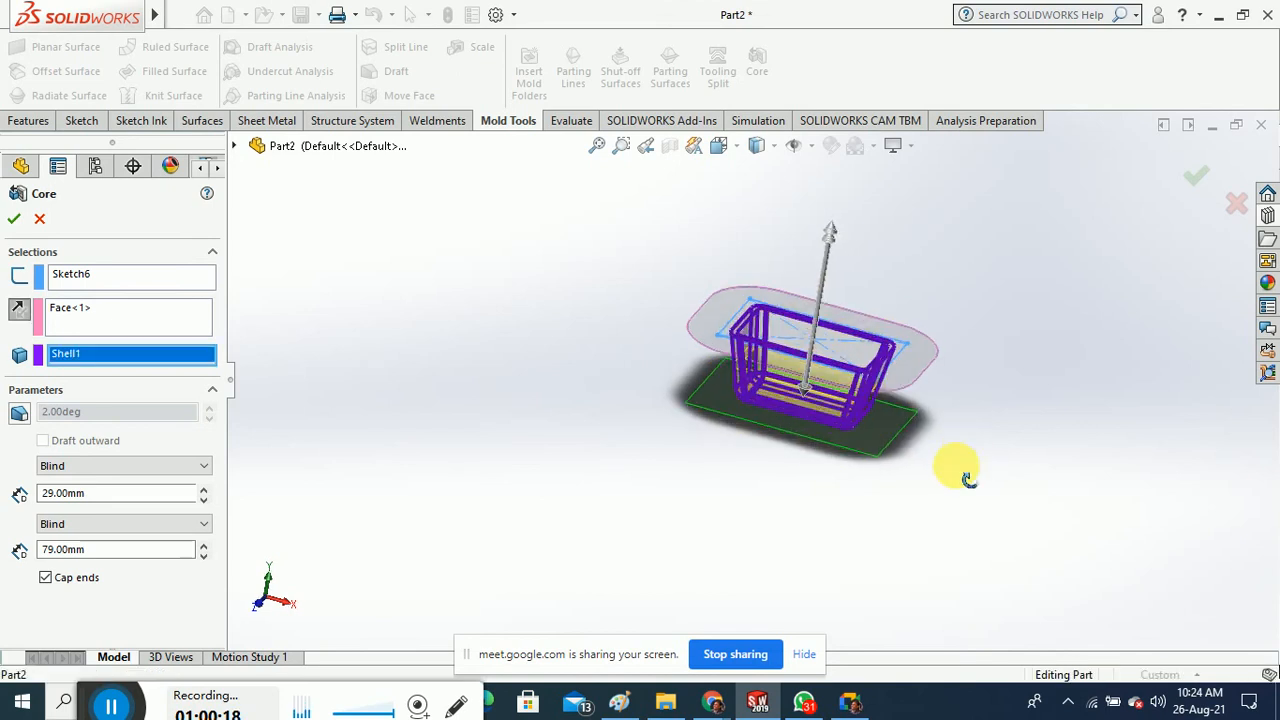
scroll(770, 405, "down", 5)
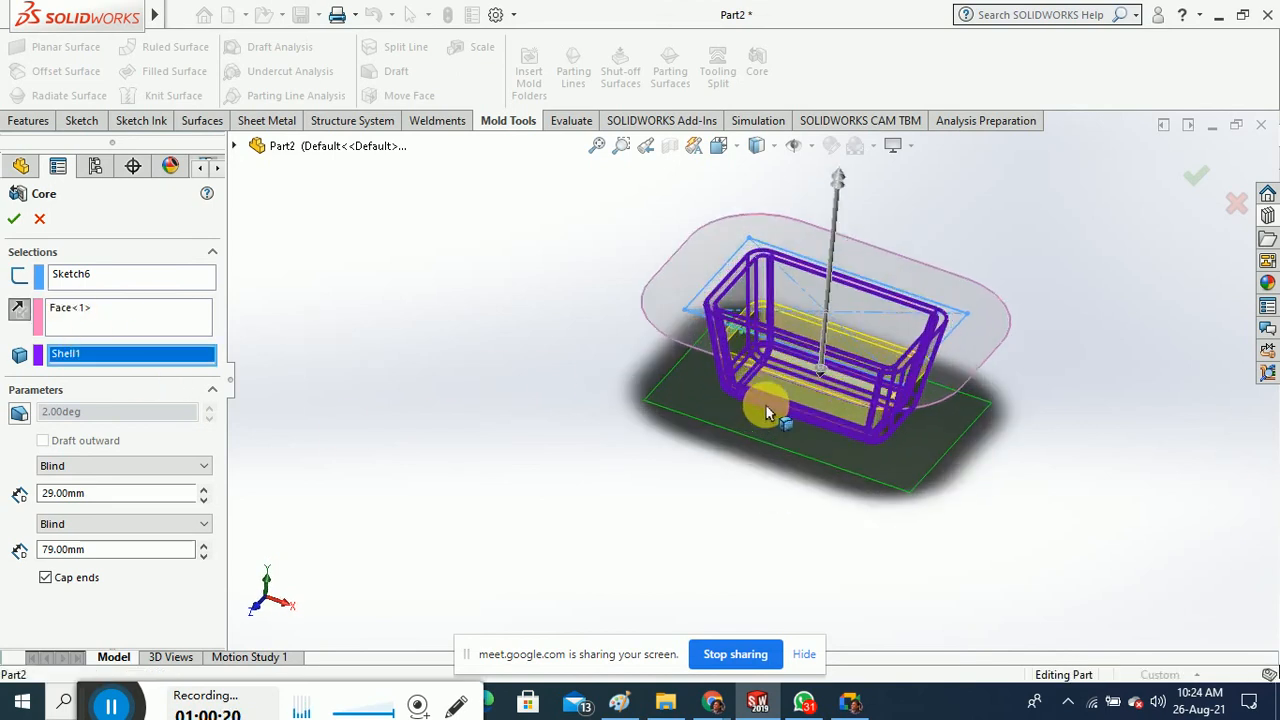
left_click(14, 219)
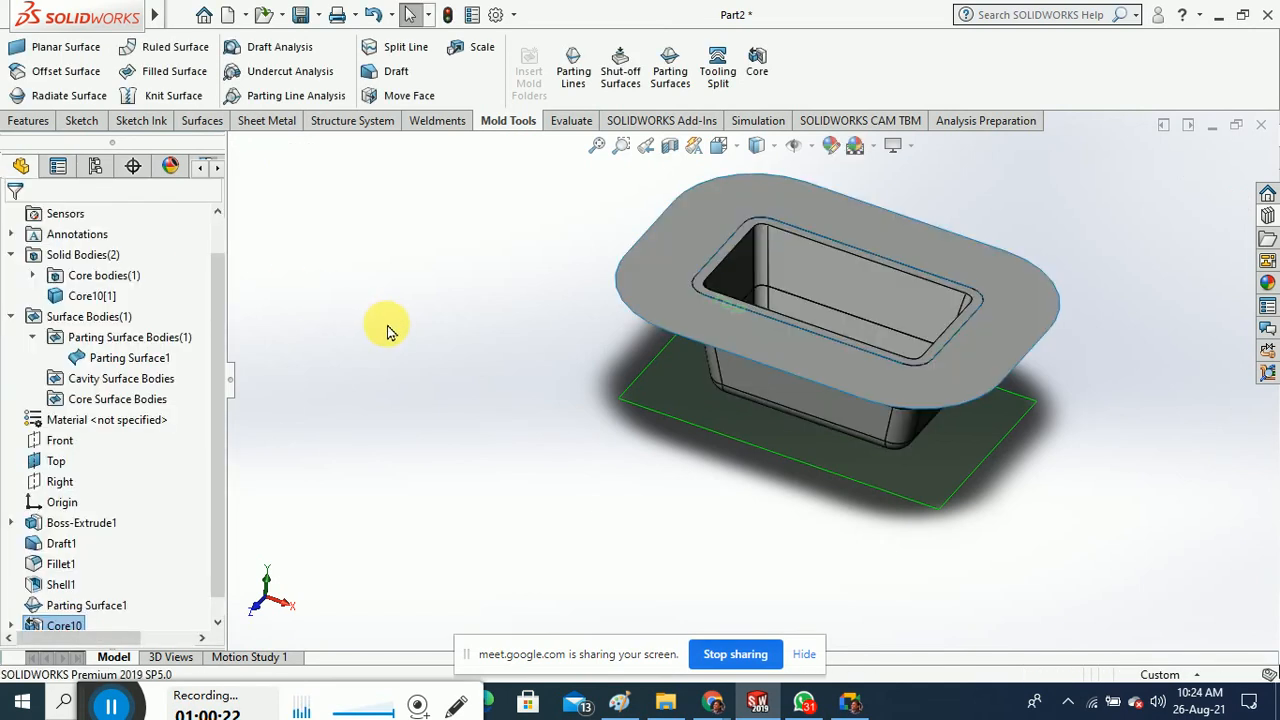
mouse_move(452, 316)
middle_mouse_down()
mouse_move(449, 417)
mouse_move(466, 337)
middle_mouse_up()
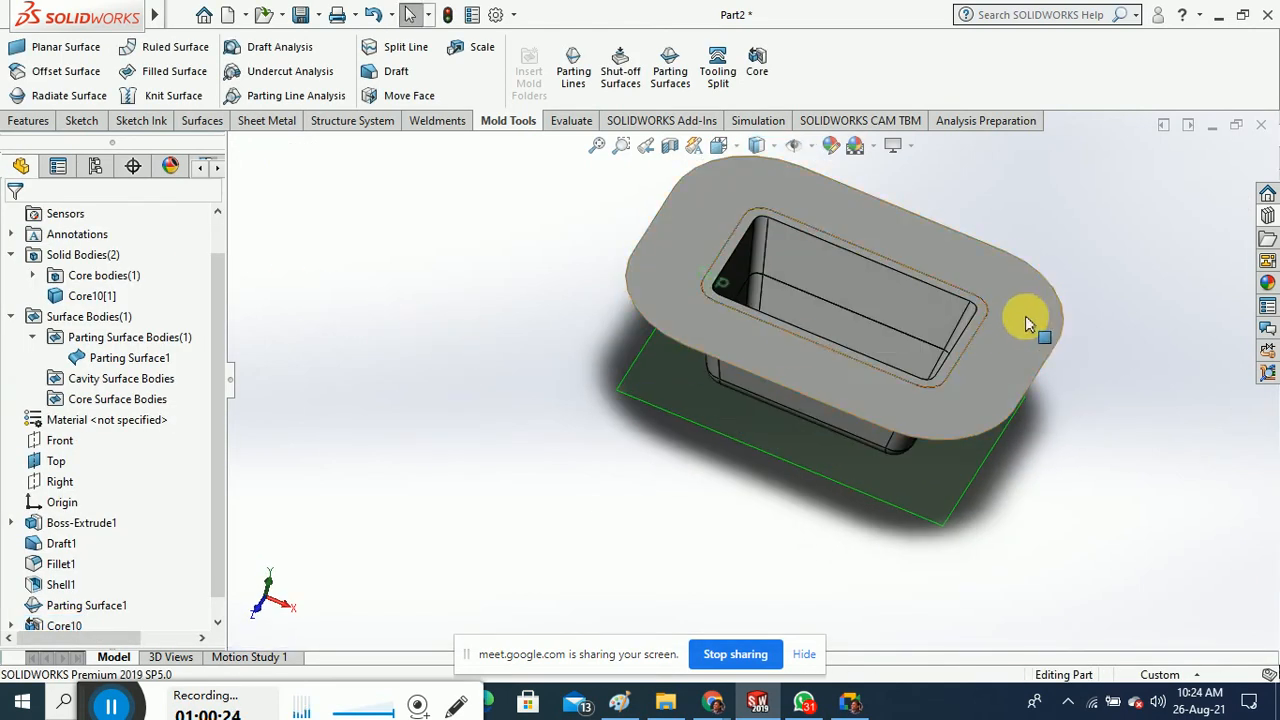
scroll(886, 335, "down", 3)
scroll(886, 335, "down", 3)
middle_click_drag(886, 335, 749, 323)
scroll(749, 323, "up", 5)
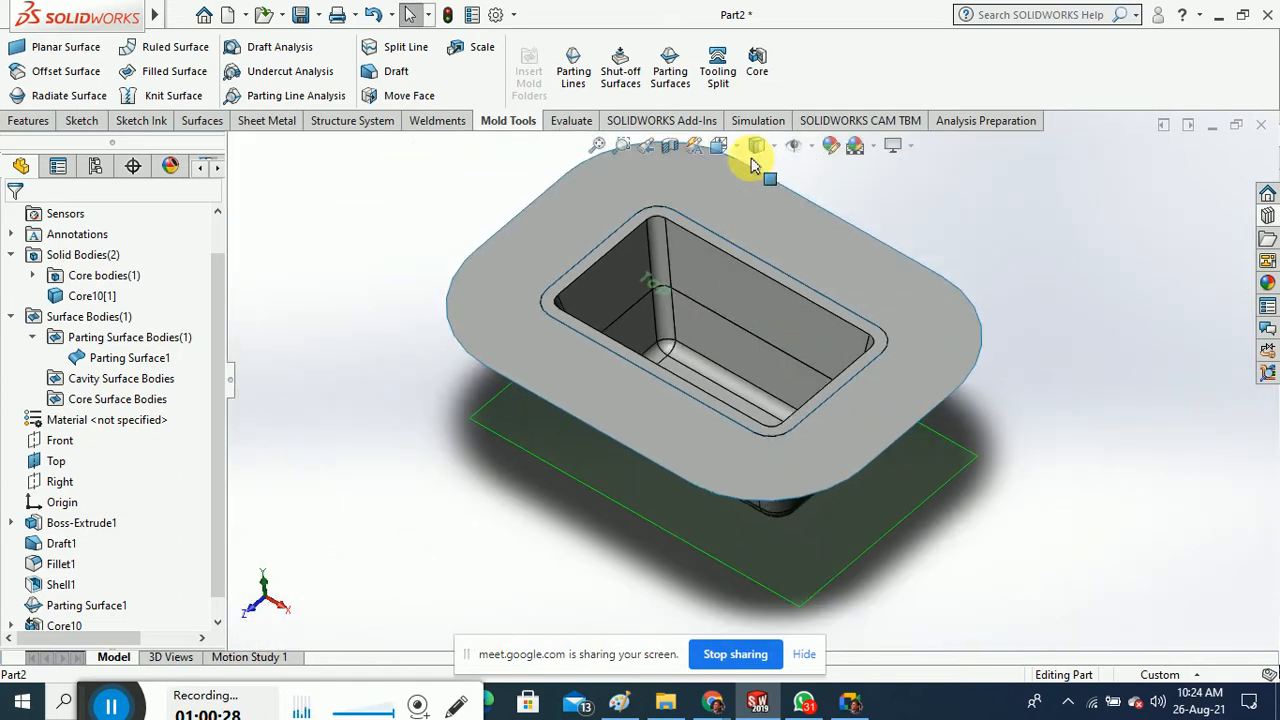
left_click(728, 90)
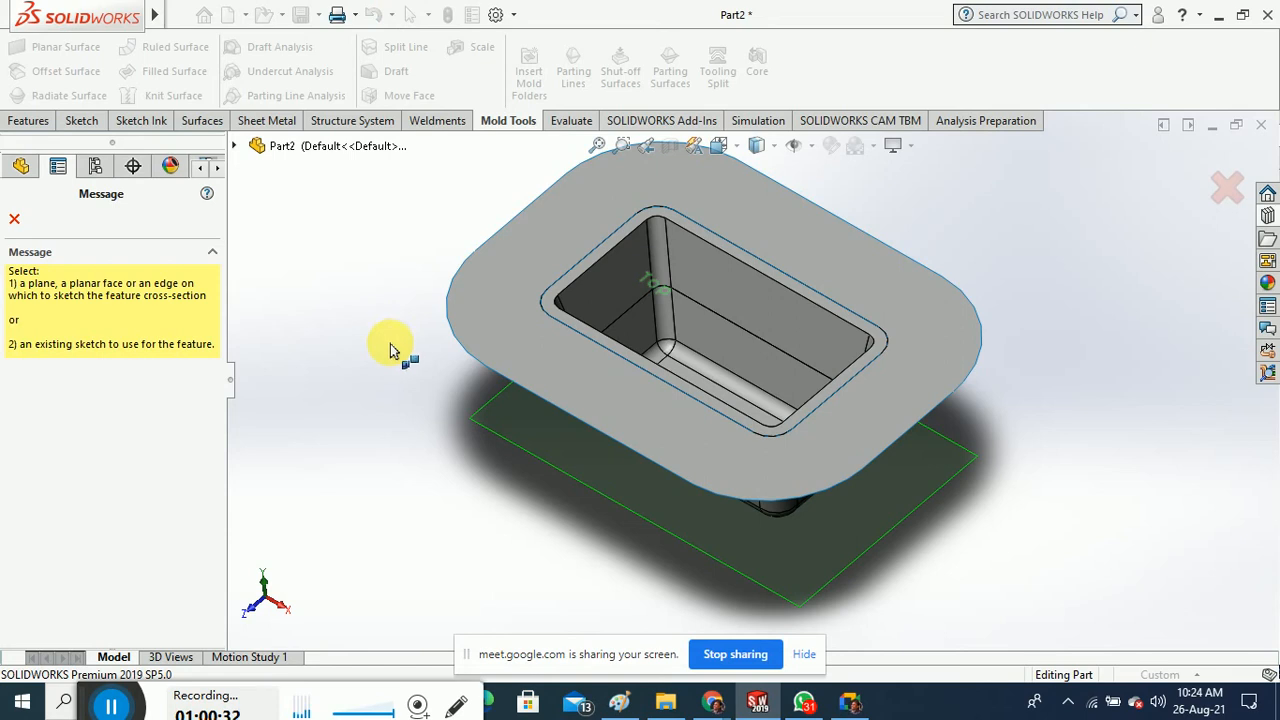
left_click(14, 218)
mouse_move(337, 331)
middle_mouse_down()
mouse_move(346, 360)
mouse_move(346, 314)
middle_mouse_up()
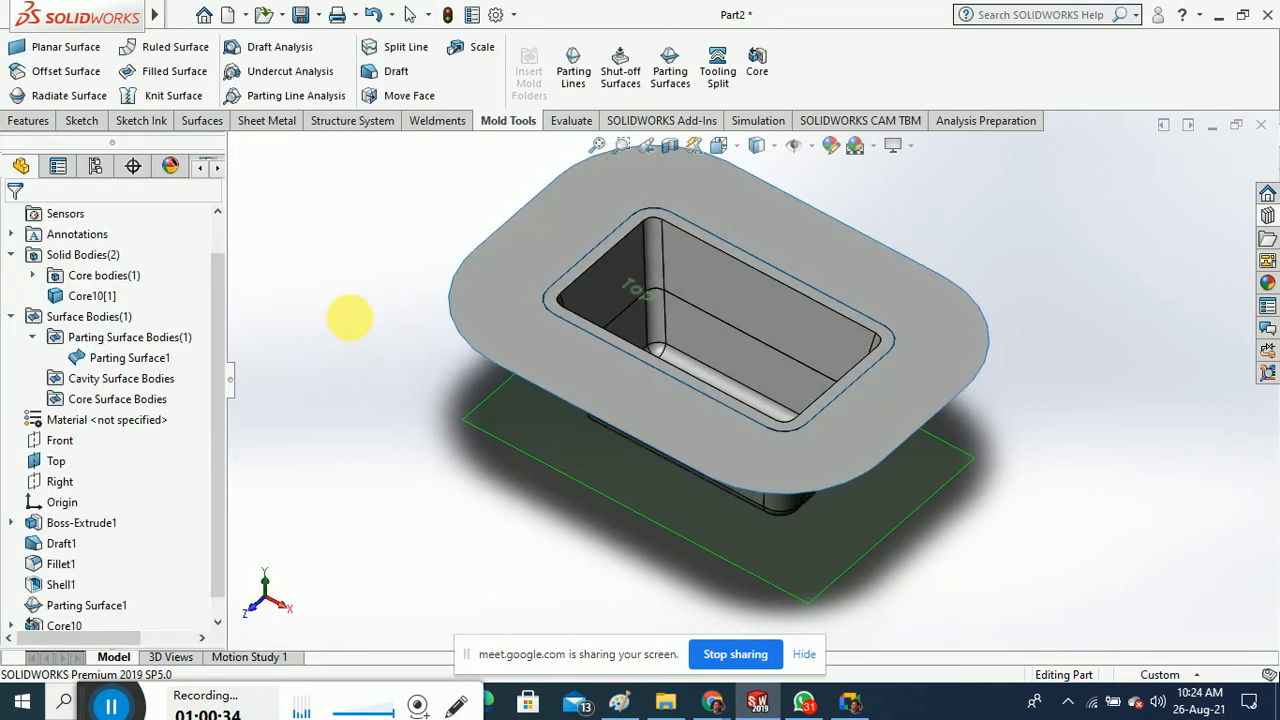
left_click(97, 304)
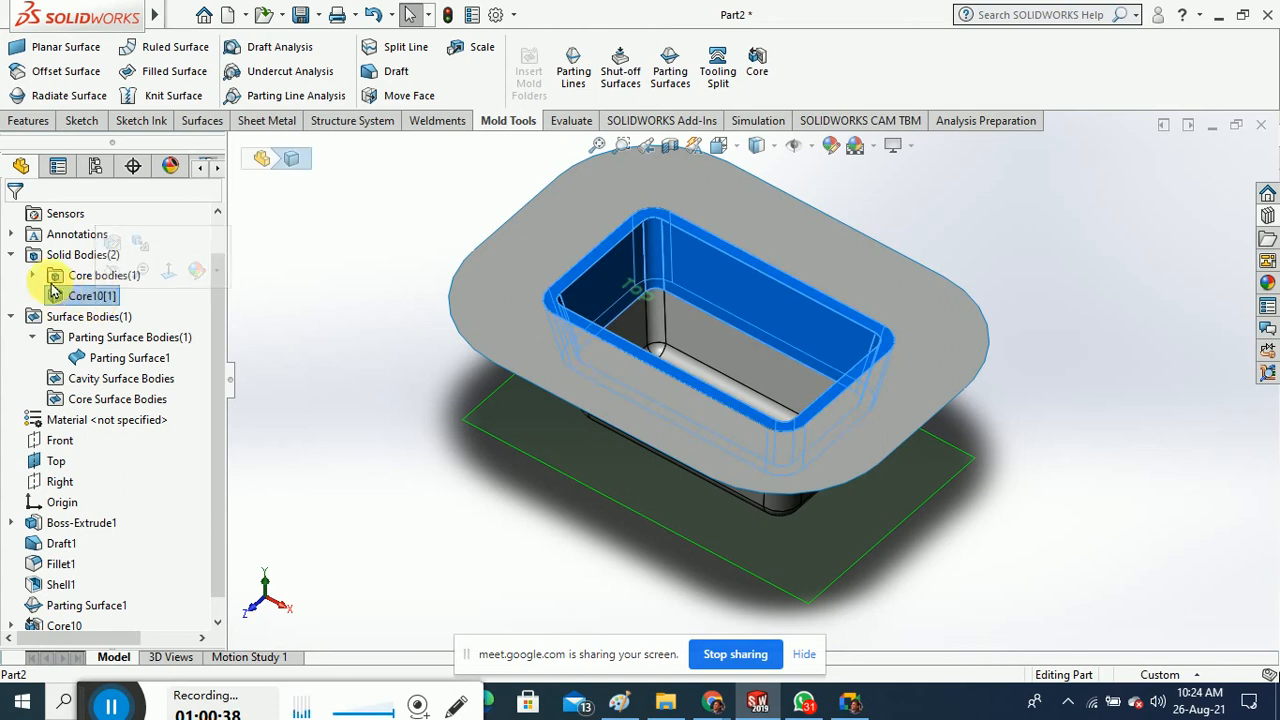
left_click(32, 275)
right_click(112, 298)
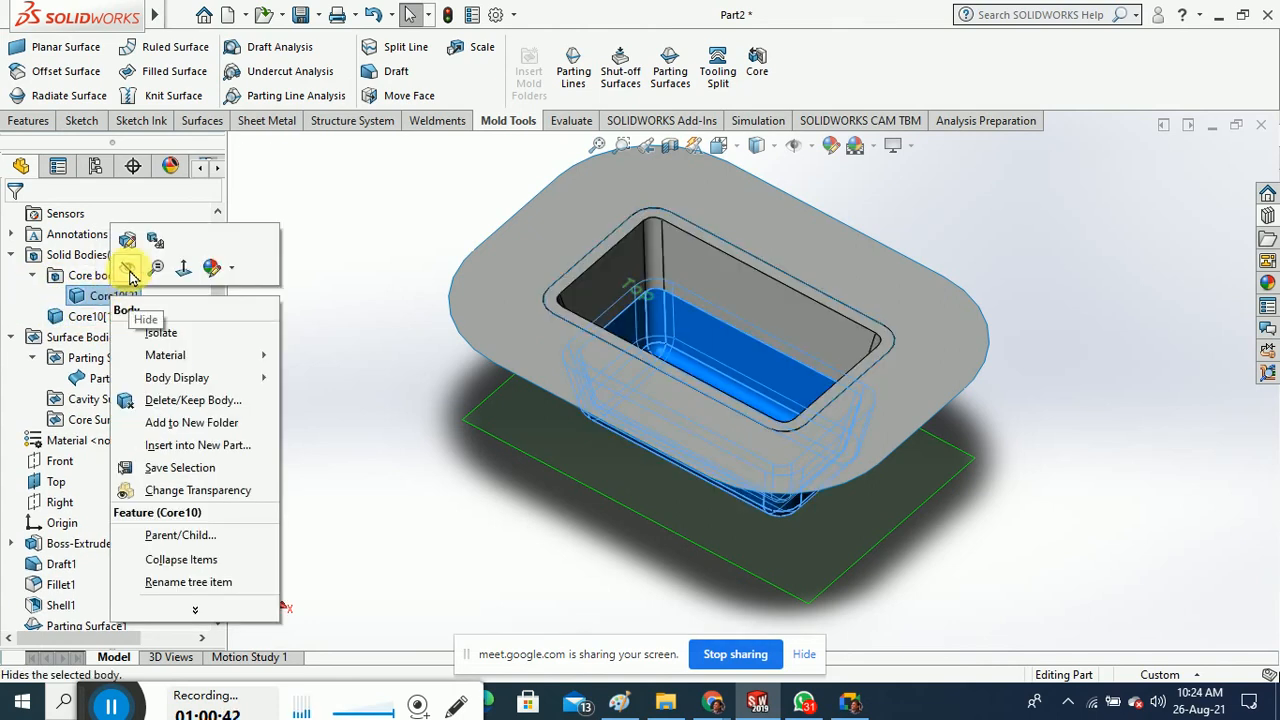
left_click(354, 256)
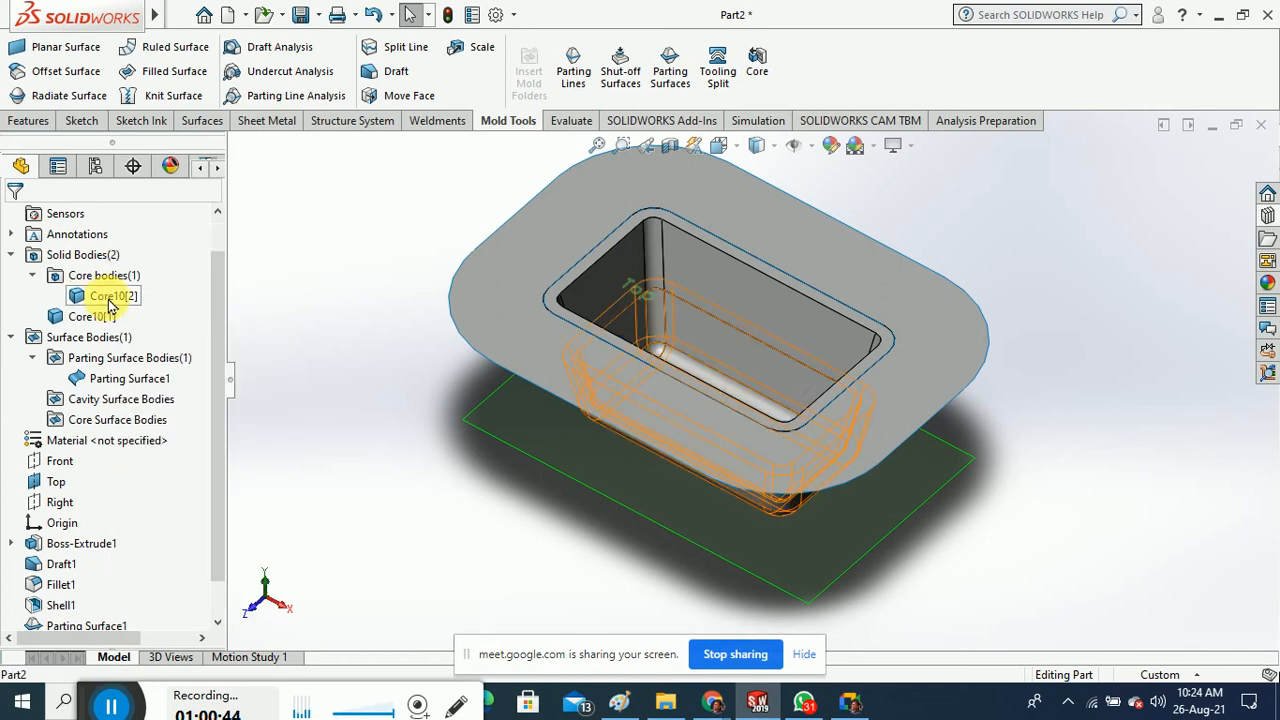
left_click(109, 299)
right_click(109, 301)
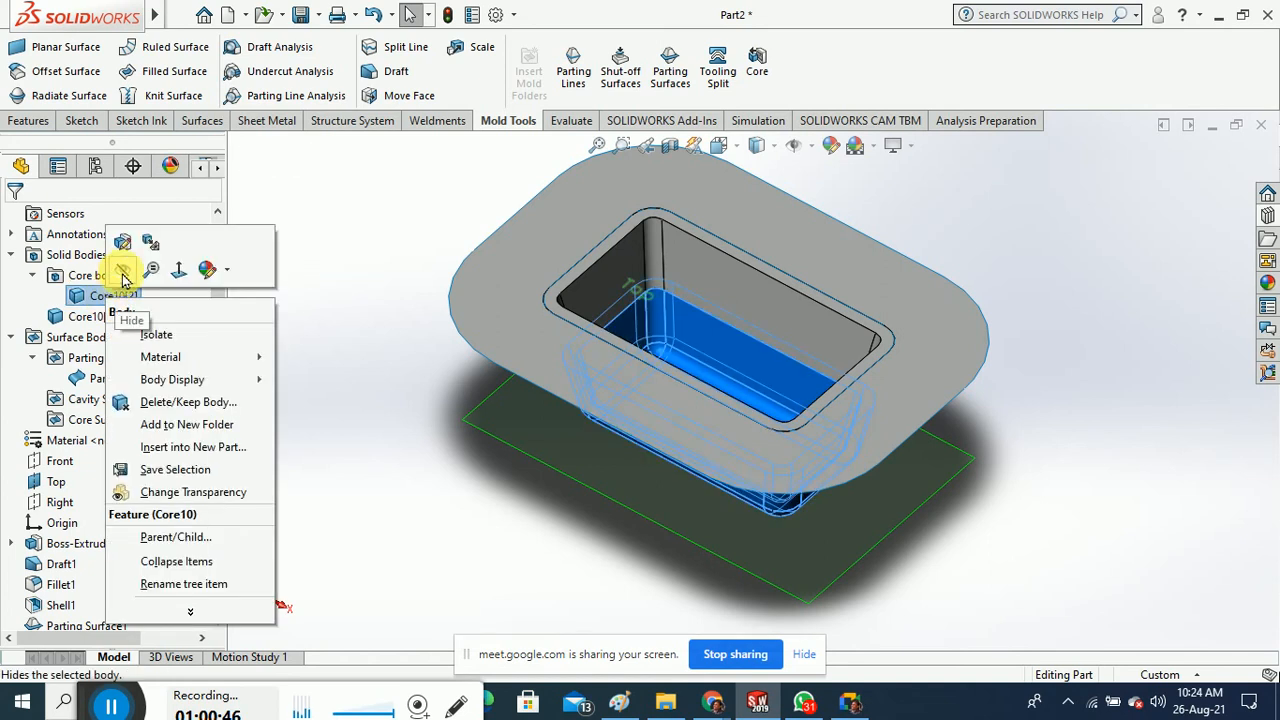
left_click(321, 267)
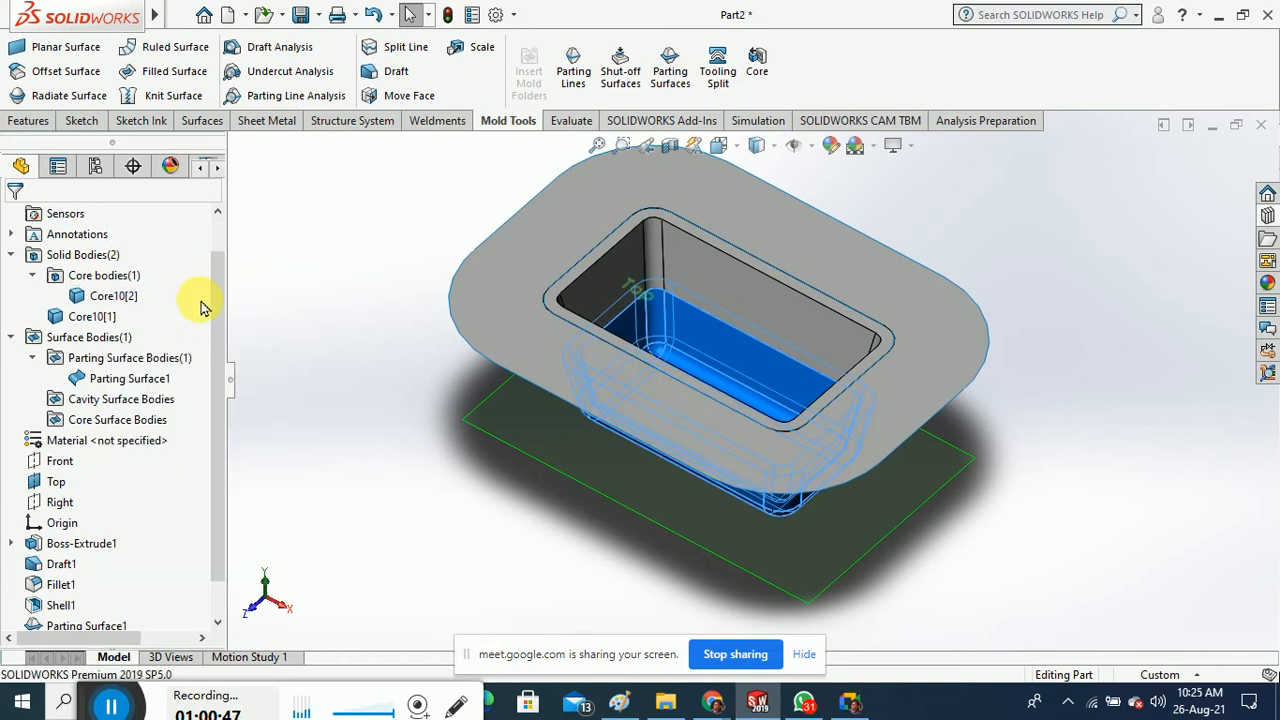
left_click(142, 402)
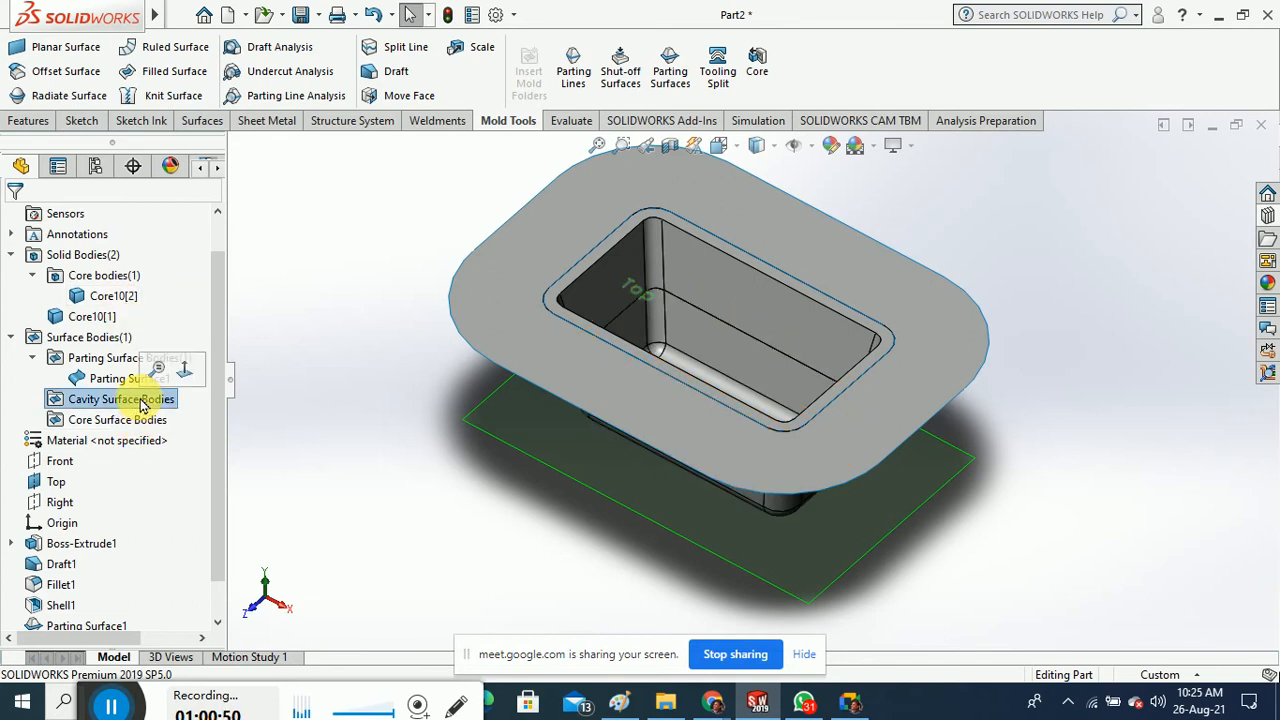
left_click(100, 420)
left_click(106, 377)
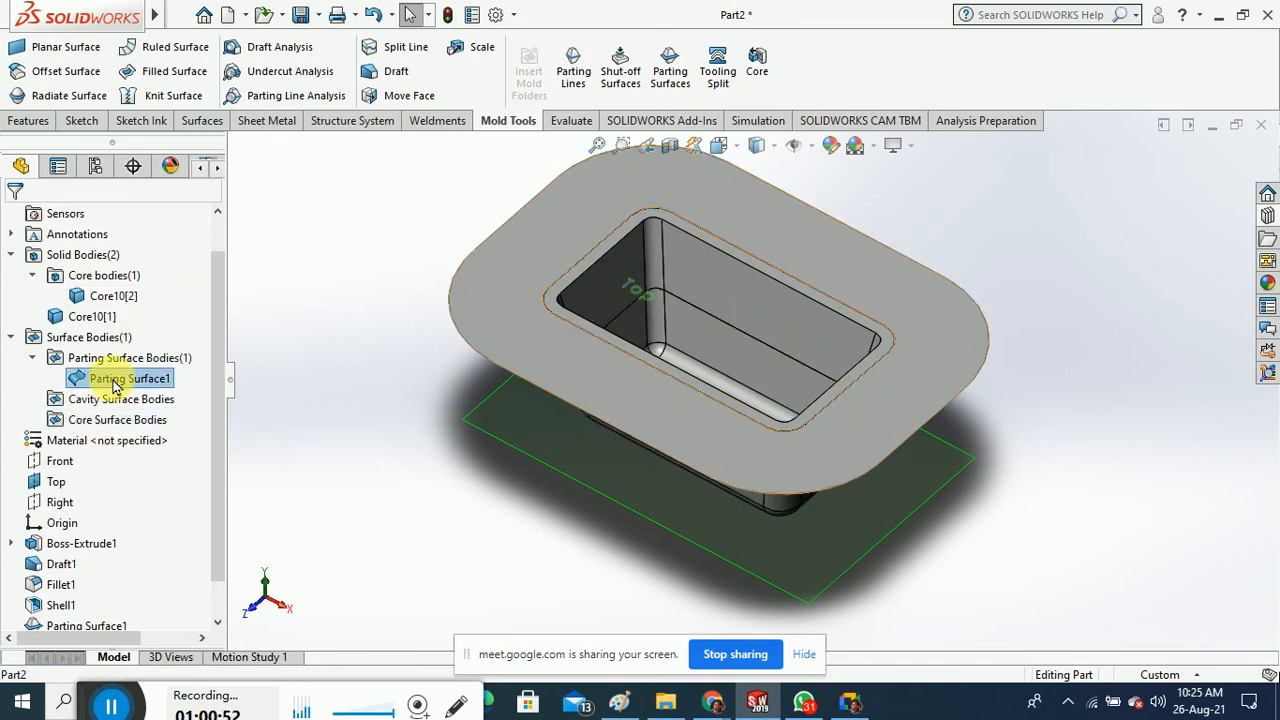
middle_click_drag(380, 423, 467, 337)
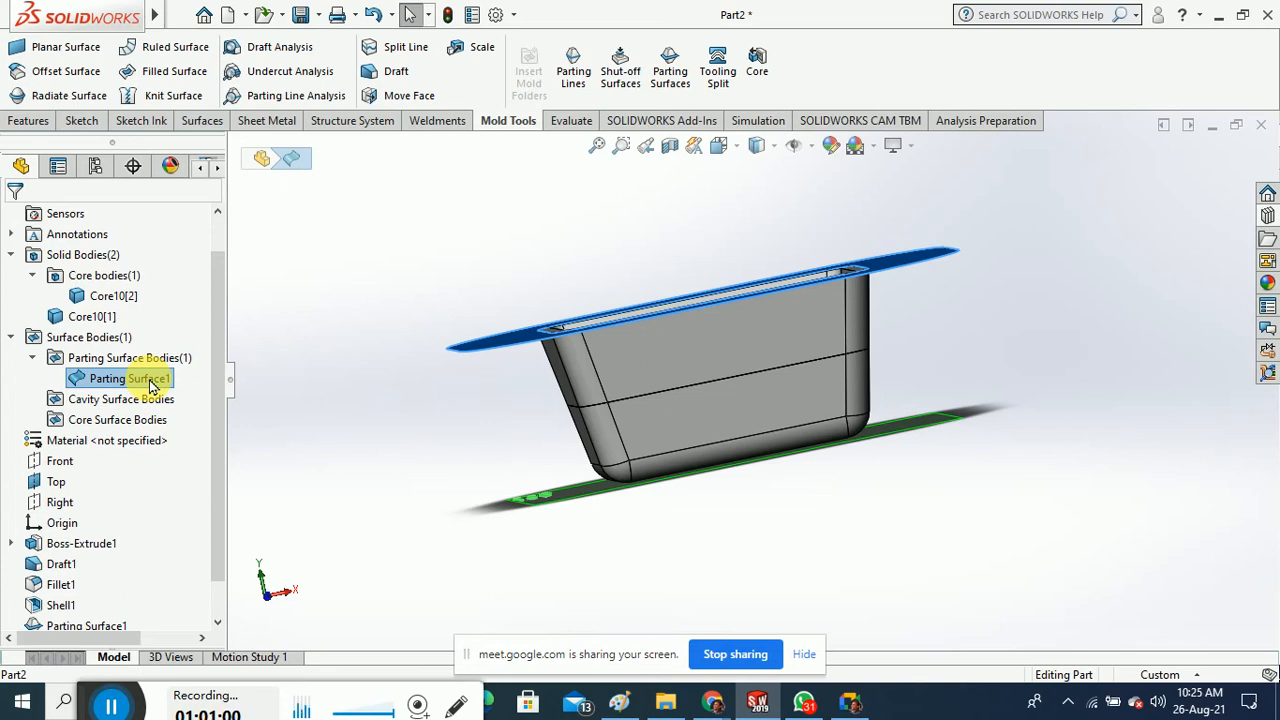
middle_click_drag(308, 386, 412, 483)
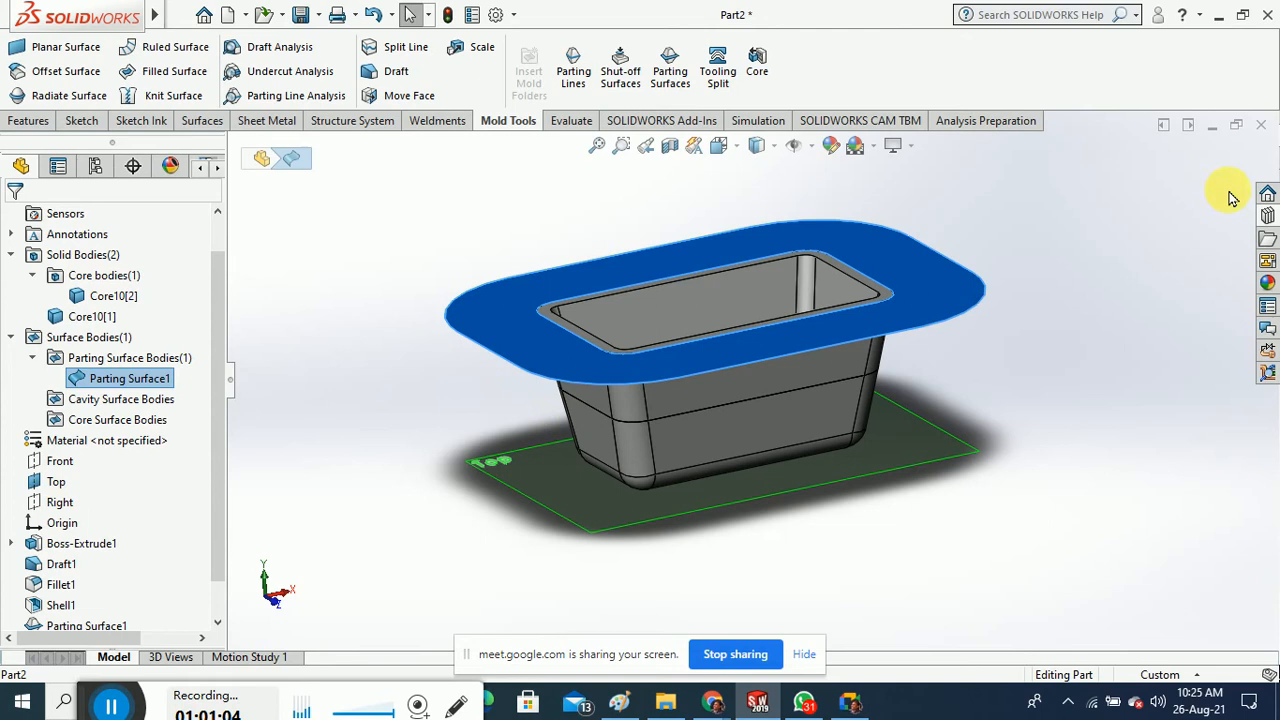
left_click(1262, 127)
Close the tray part, Part2, choosing Don't Save
left_click(560, 366)
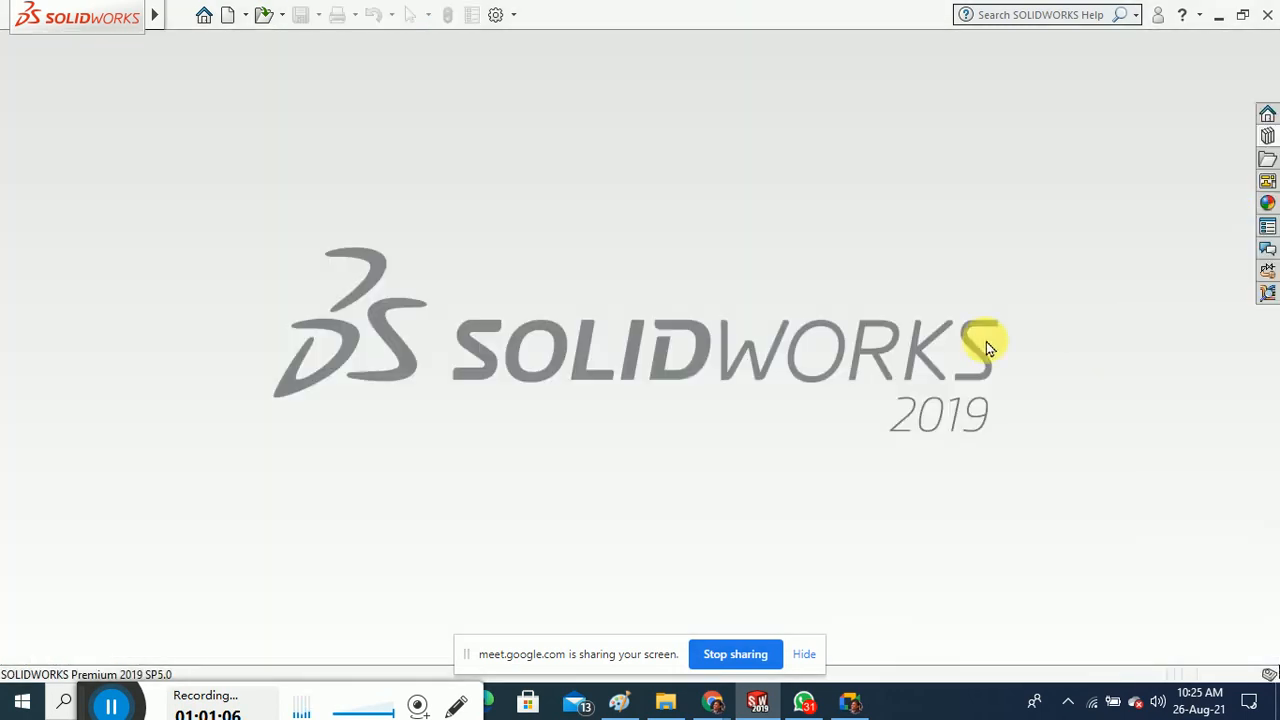
right_click(495, 184)
left_click(241, 190)
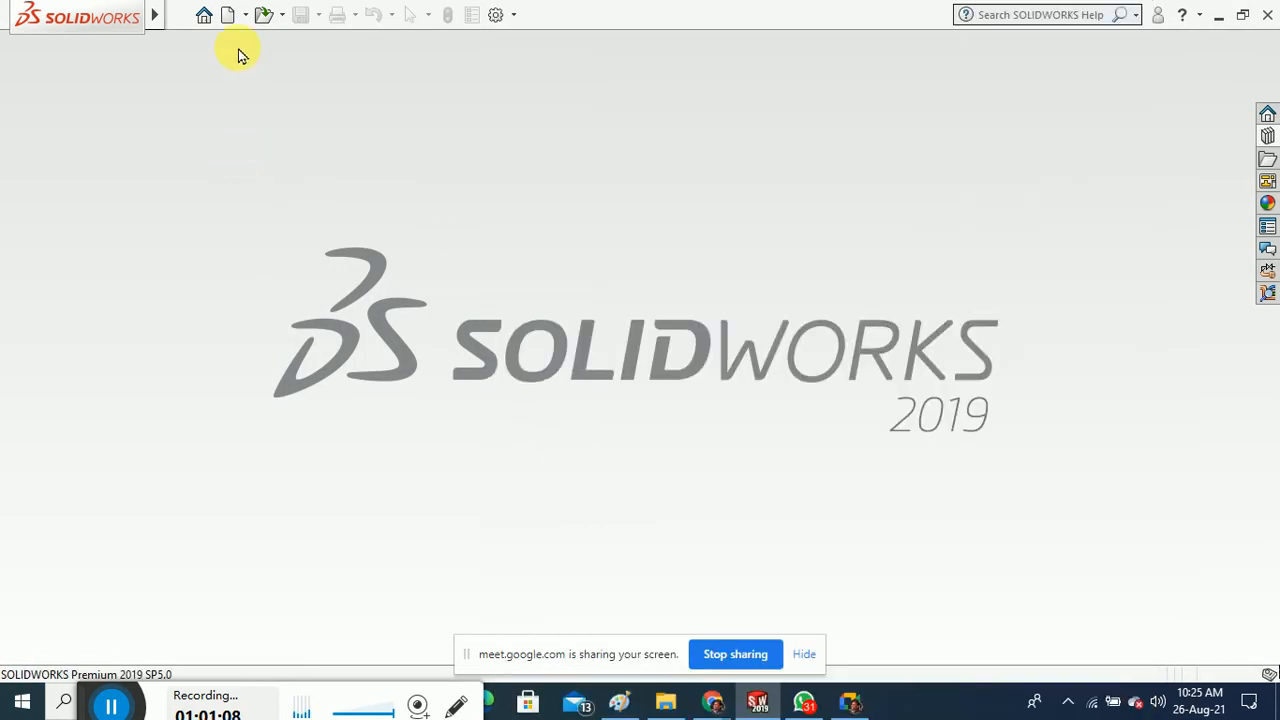
Create a new part, Part3, from the Tutorial tab's part template
key("ctrl+n")
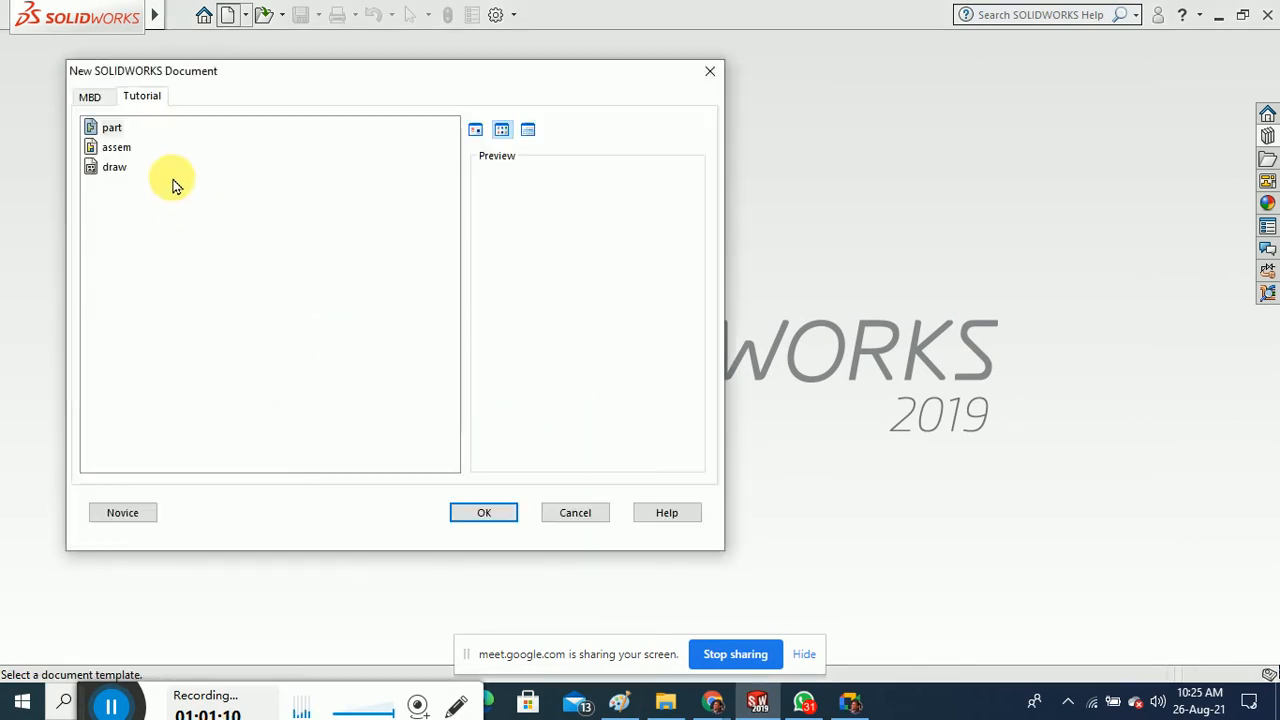
left_click(484, 513)
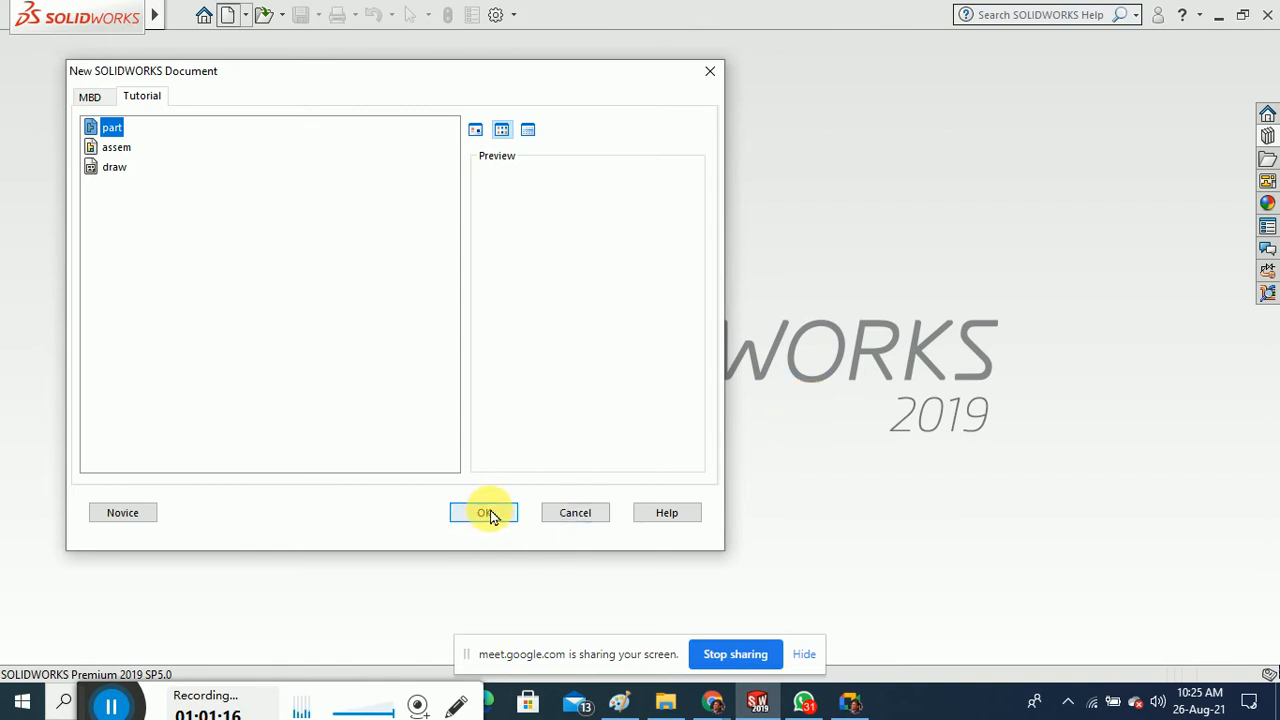
left_click(475, 129)
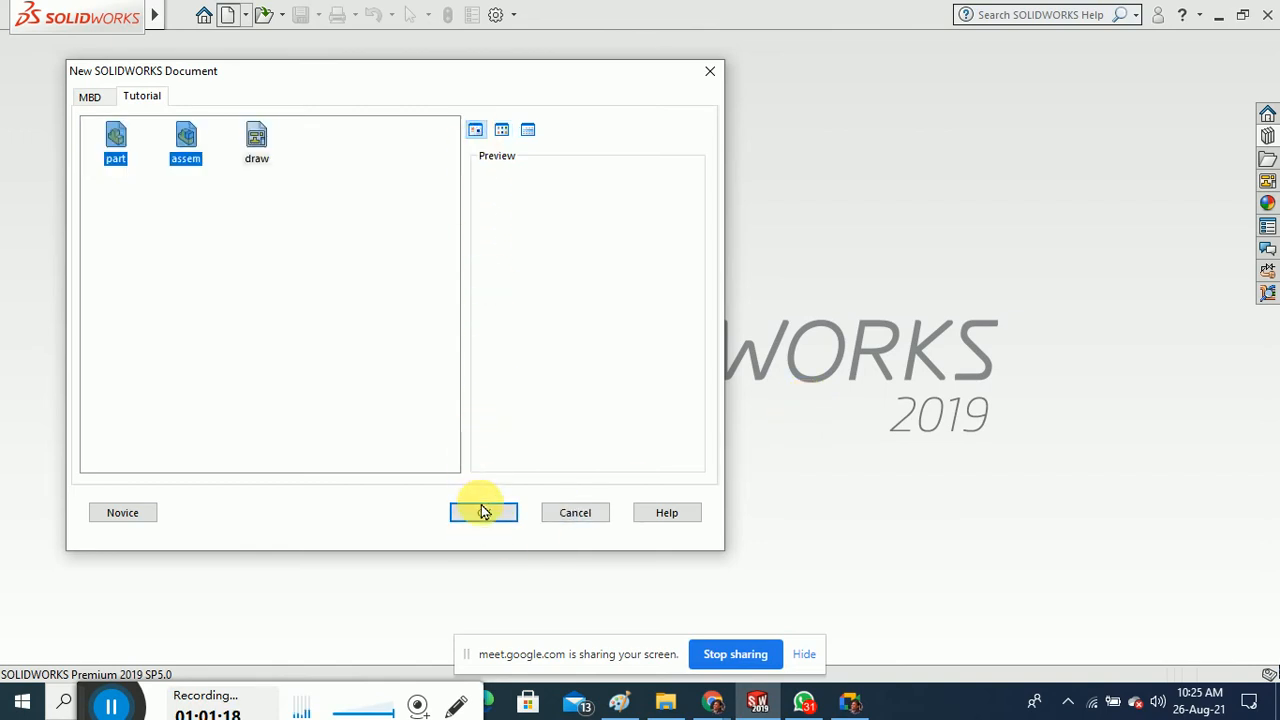
left_click(201, 163)
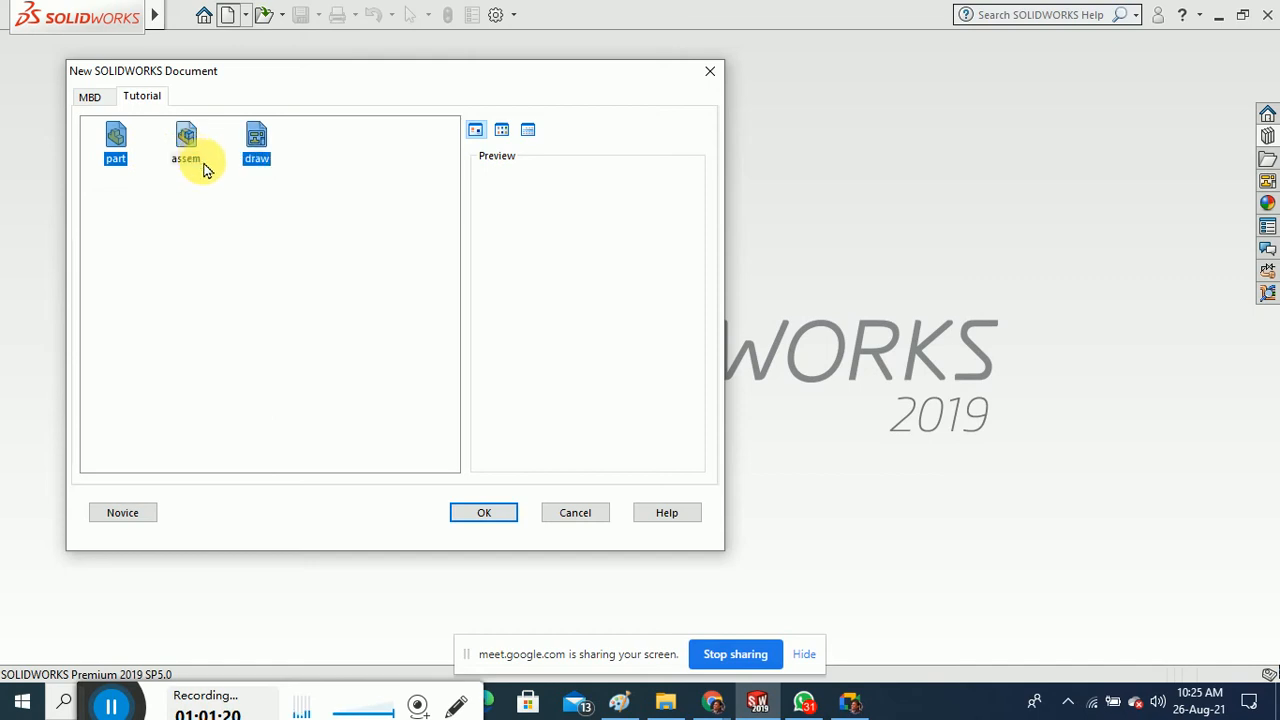
left_click(123, 155)
left_click(500, 516)
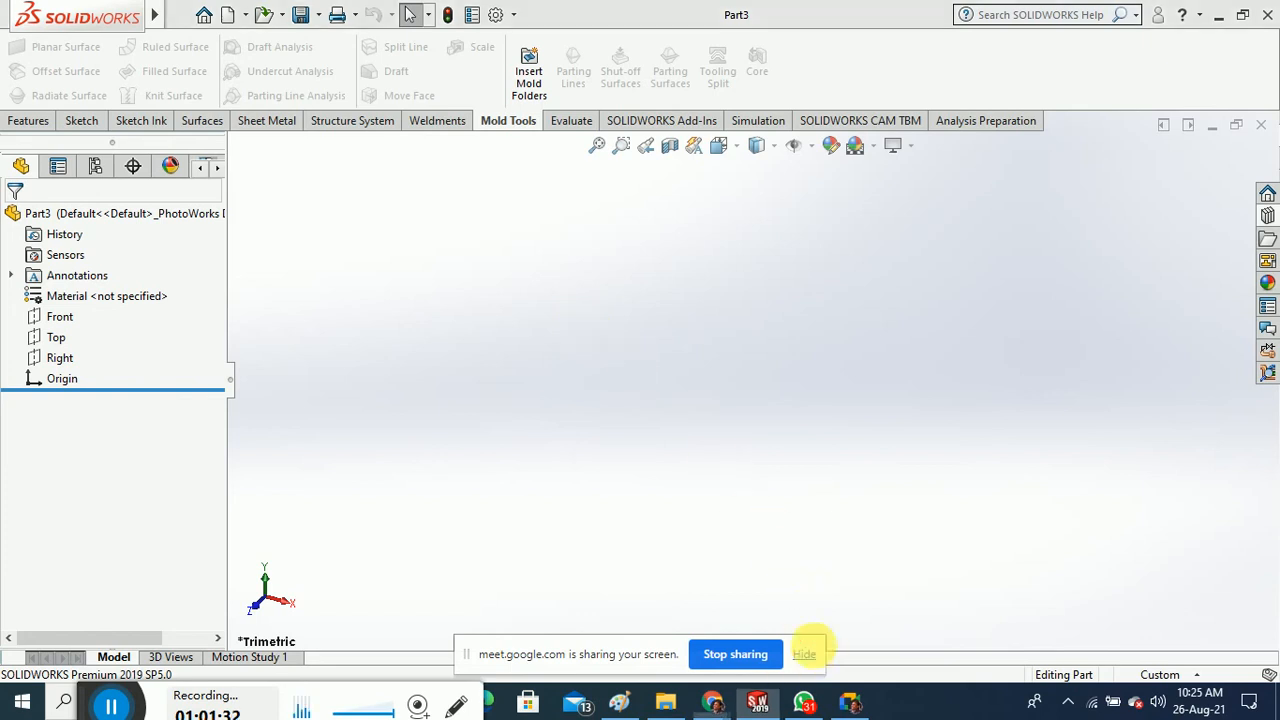
Stop sharing the screen to the Google Meet call
left_click(806, 654)
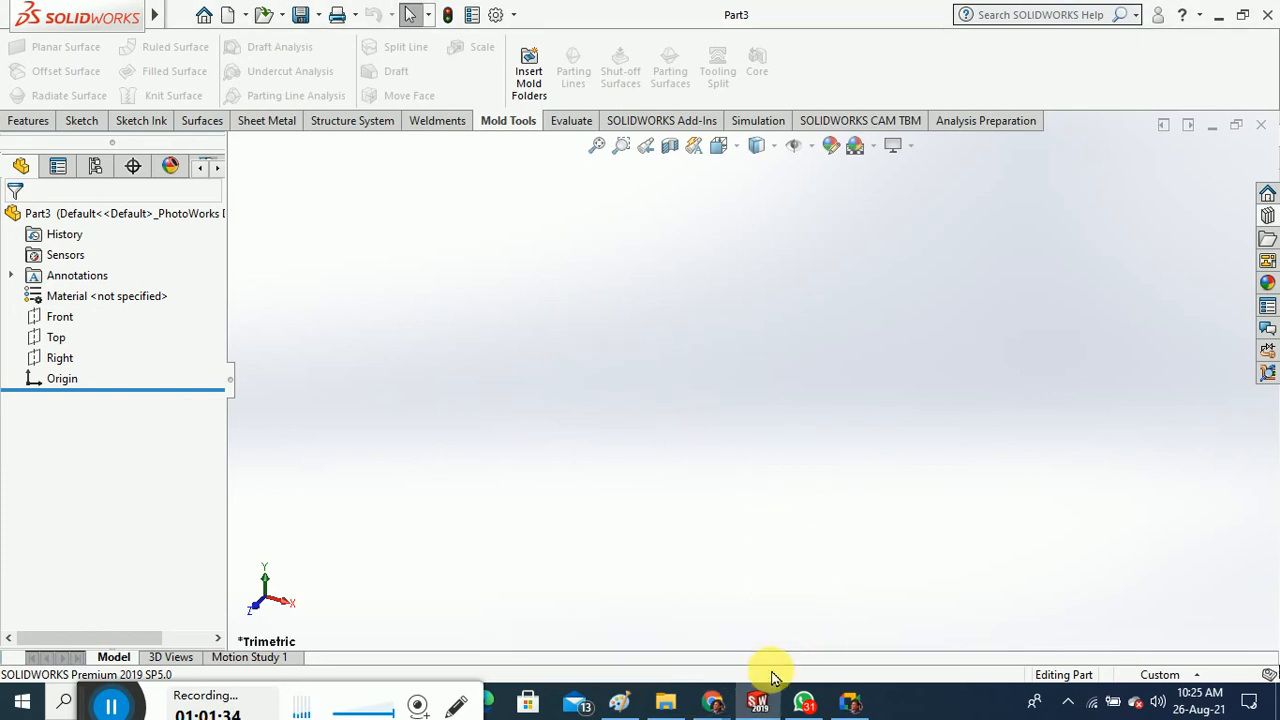
mouse_move(712, 700)
left_click(652, 628)
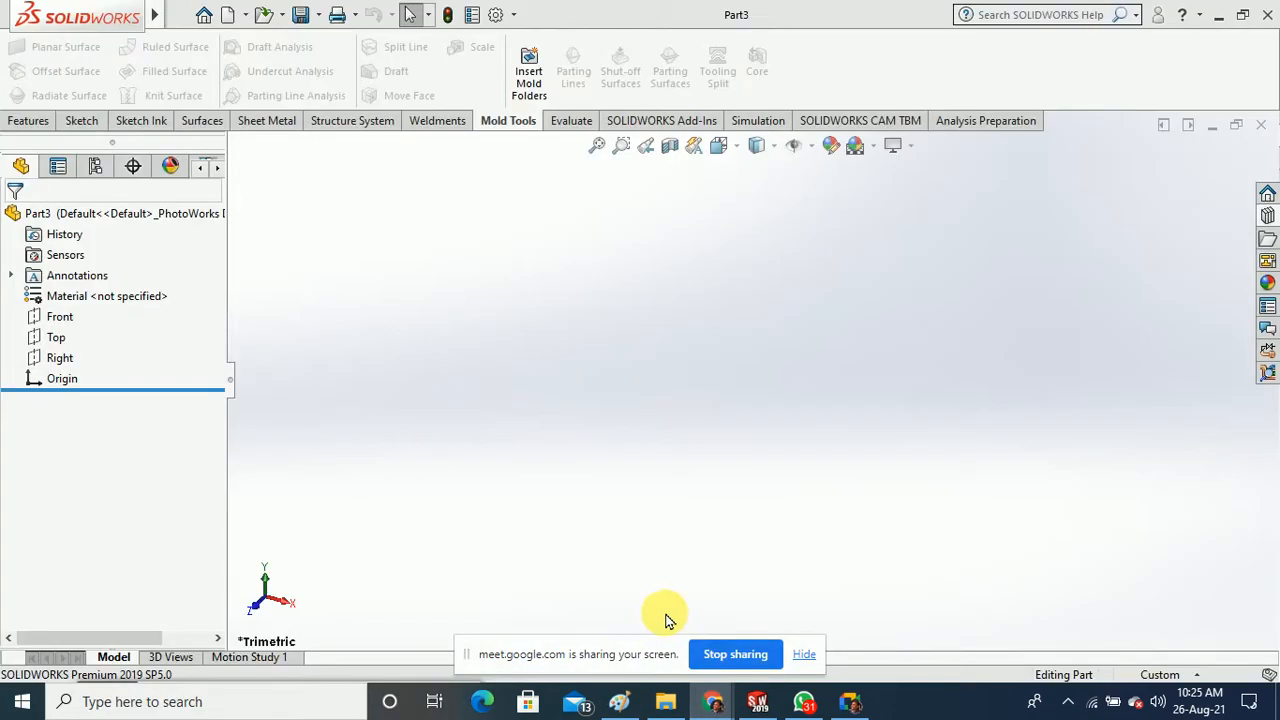
left_click(749, 646)
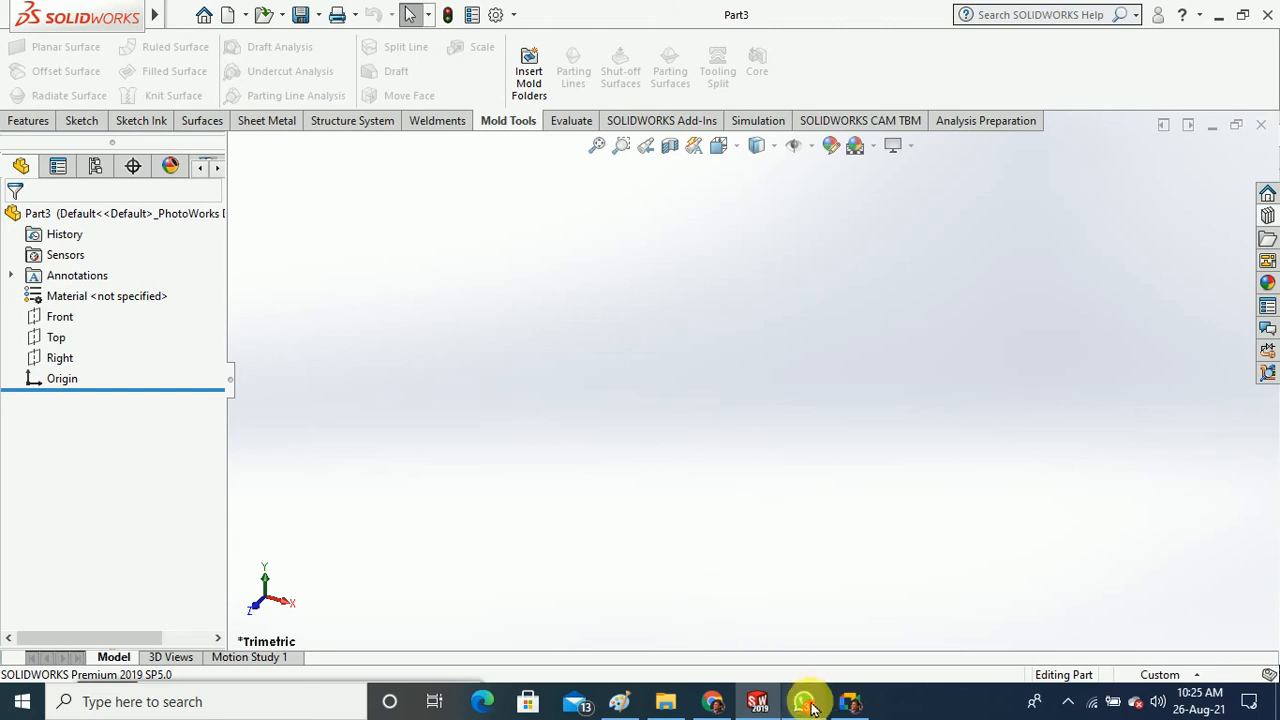
Show the Apowersoft screen recorder's toolbar from the system tray icon
left_click(1068, 701)
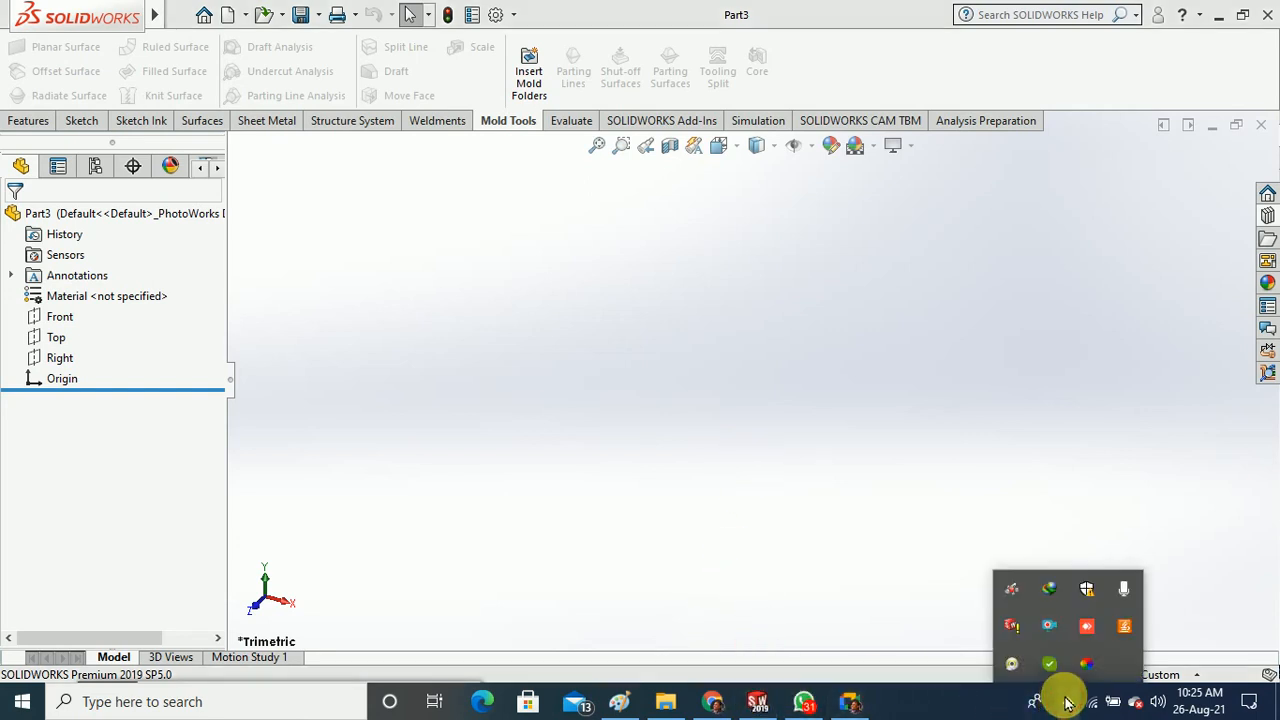
left_click(1040, 630)
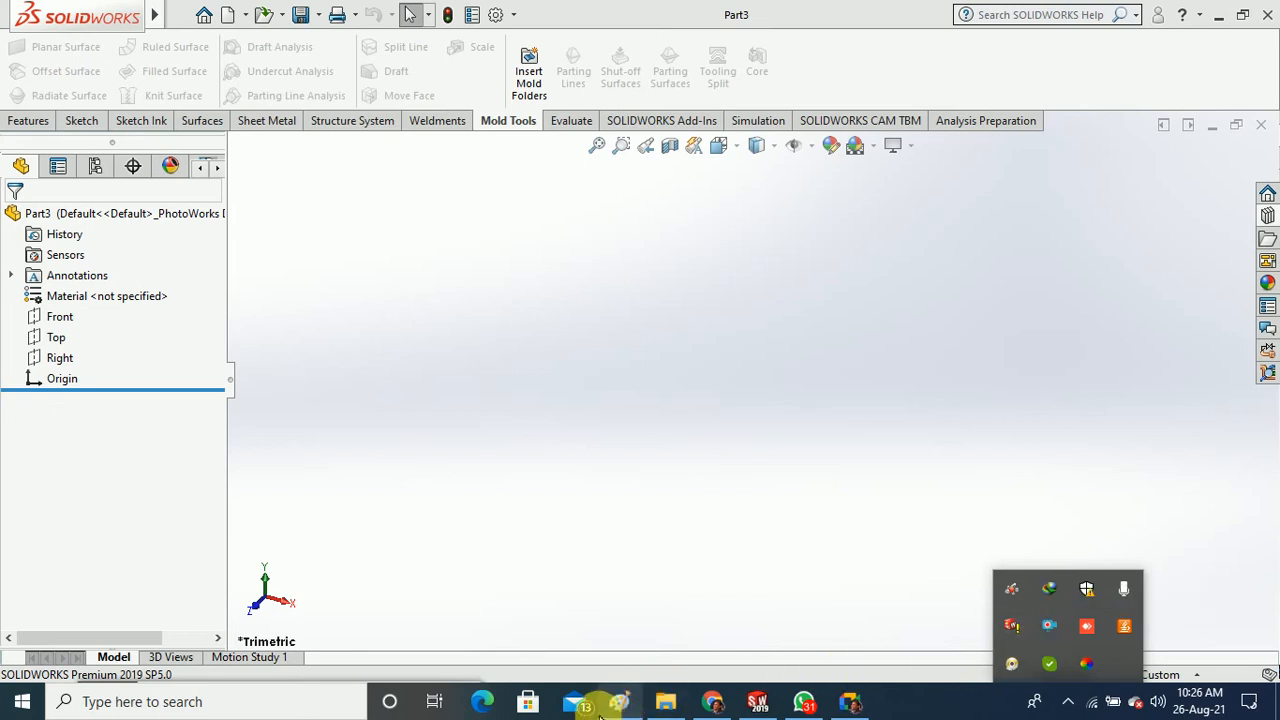
right_click(1047, 628)
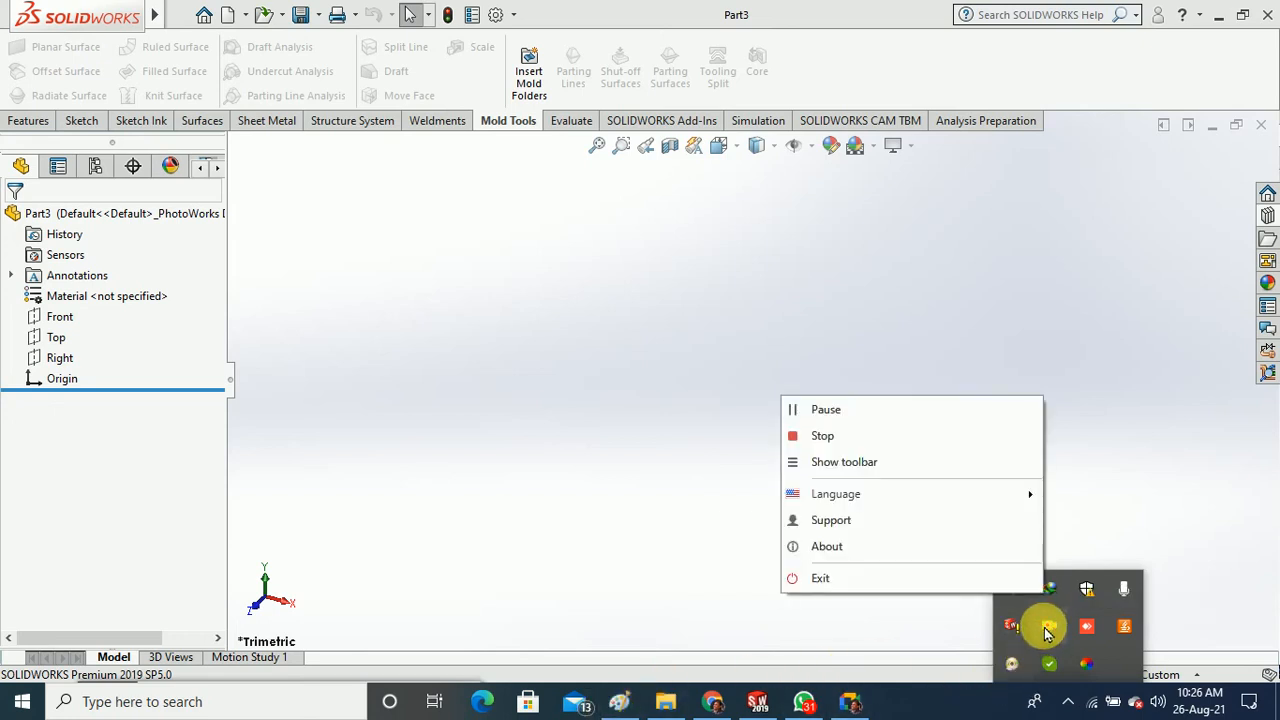
left_click(872, 466)
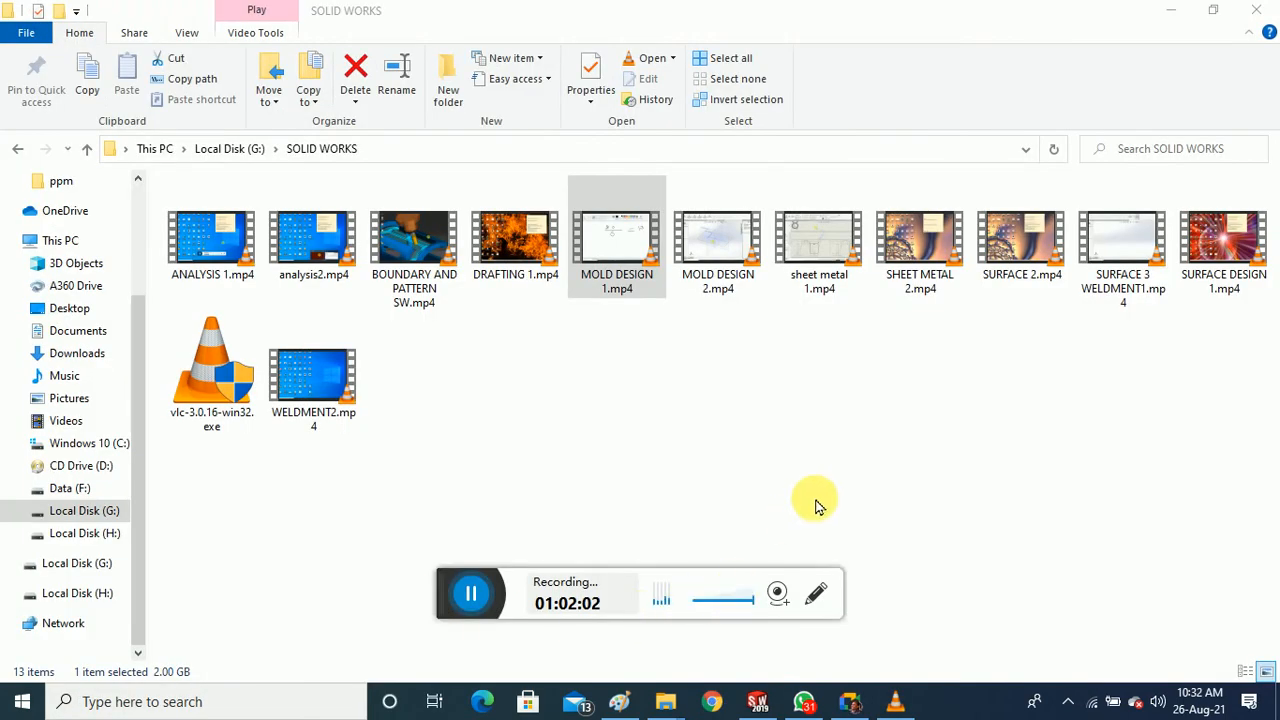
Move the recorder widget aside, minimize File Explorer, and bring SolidWorks Part3 back
left_click_drag(439, 598, 461, 718)
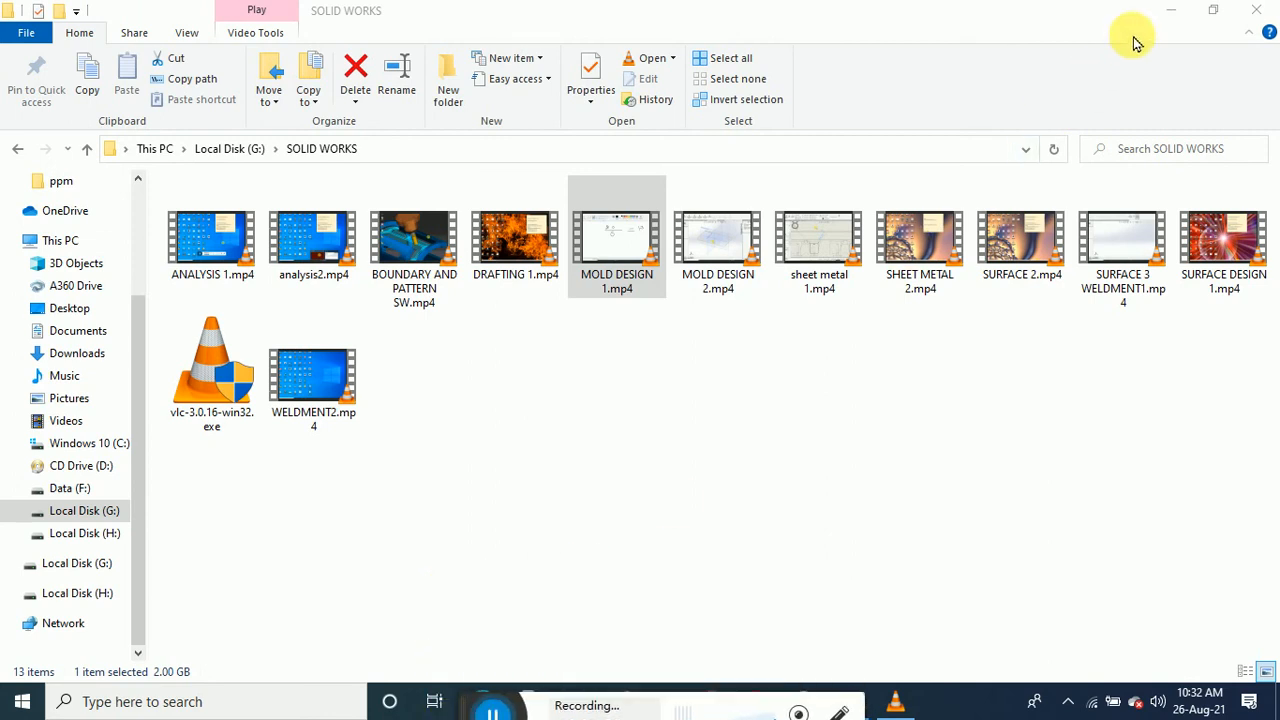
left_click(1167, 14)
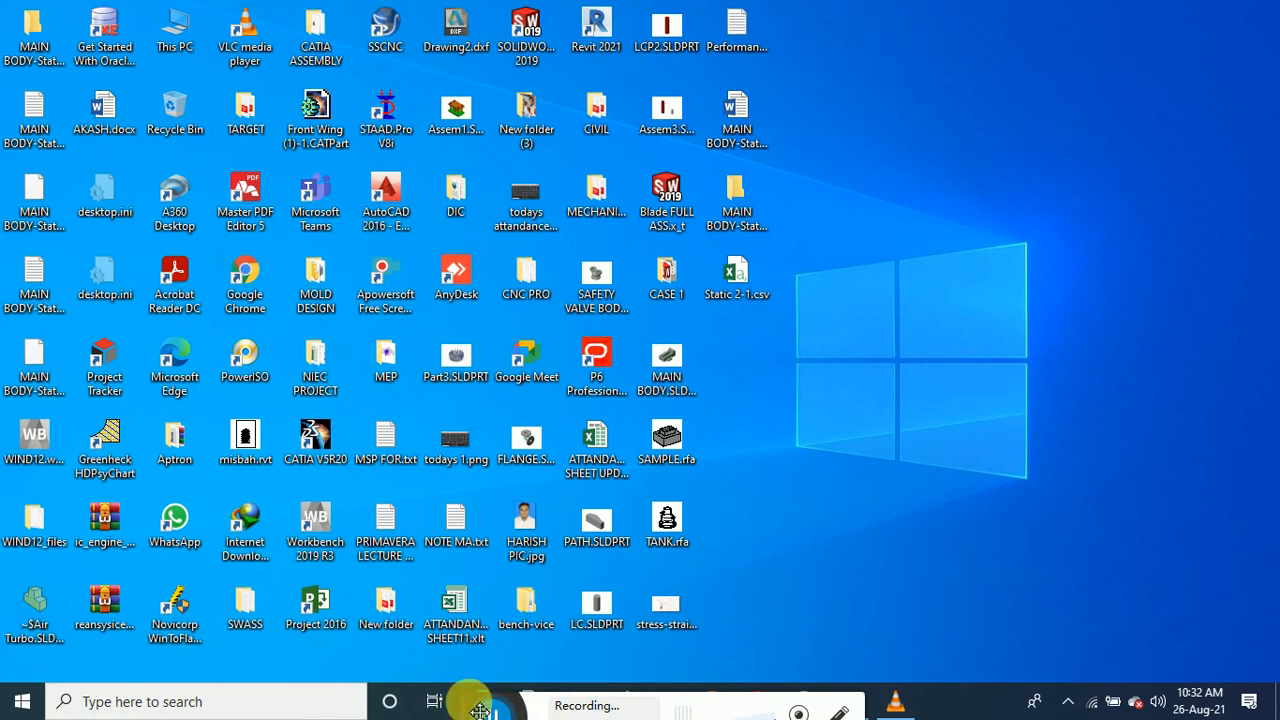
left_click_drag(471, 704, 462, 718)
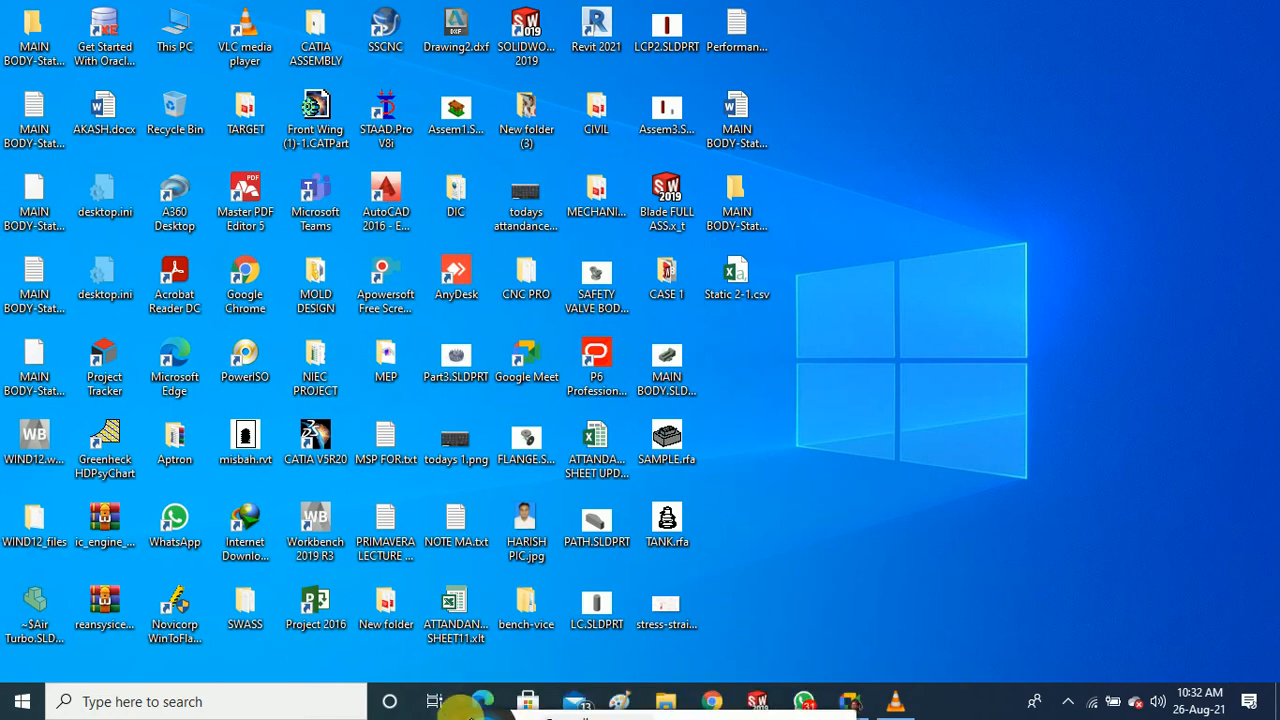
left_click(758, 697)
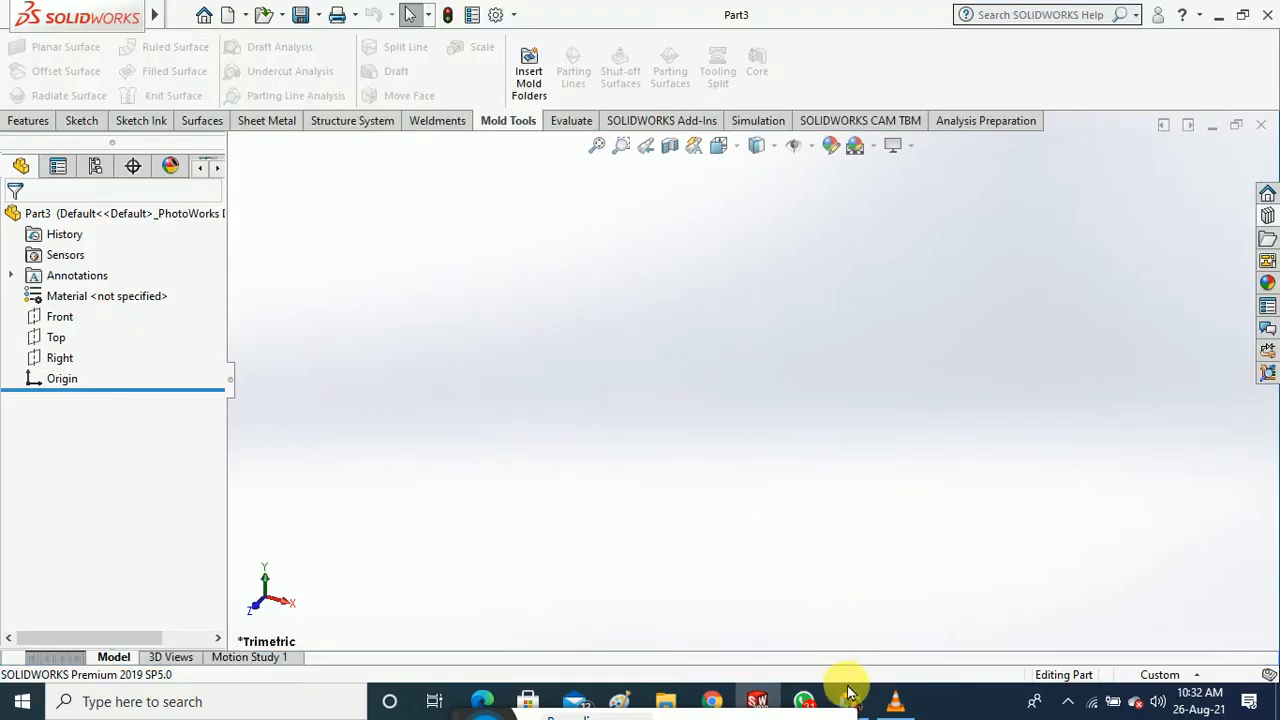
Present the entire screen in Google Meet, then minimize Meet to return to Part3
left_click(847, 692)
left_click(629, 645)
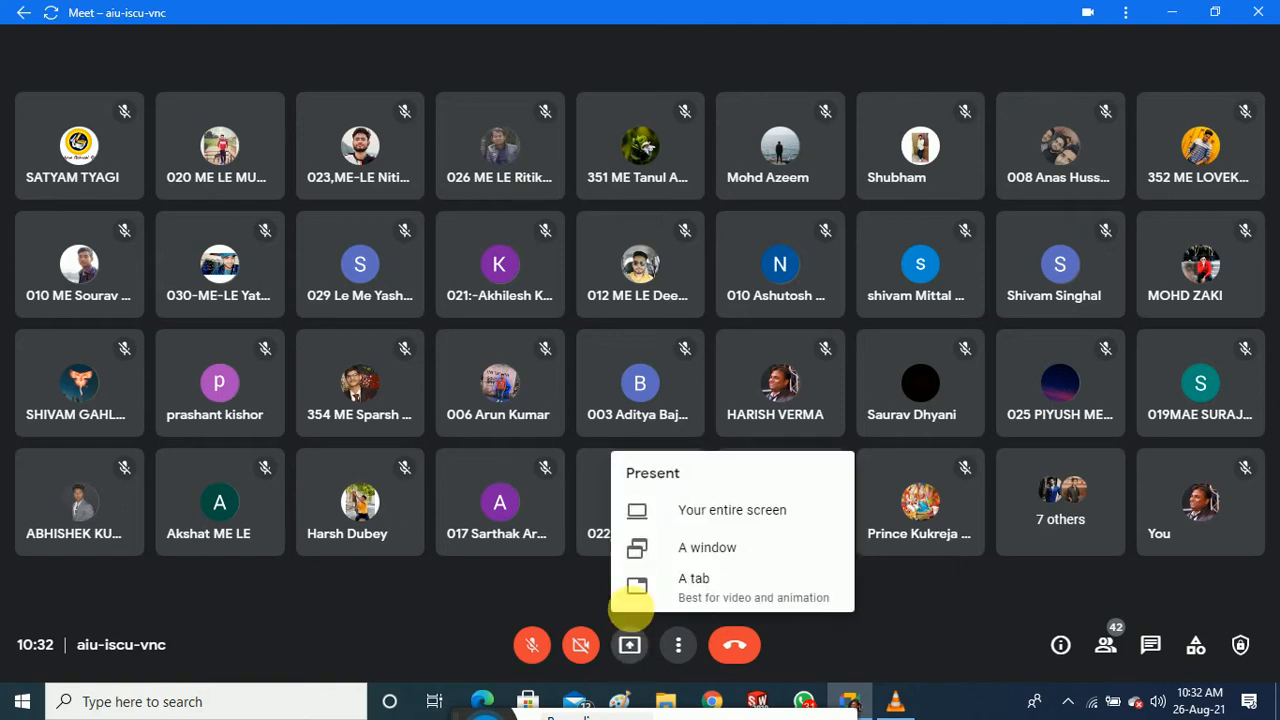
left_click(680, 510)
left_click(566, 309)
left_click(803, 391)
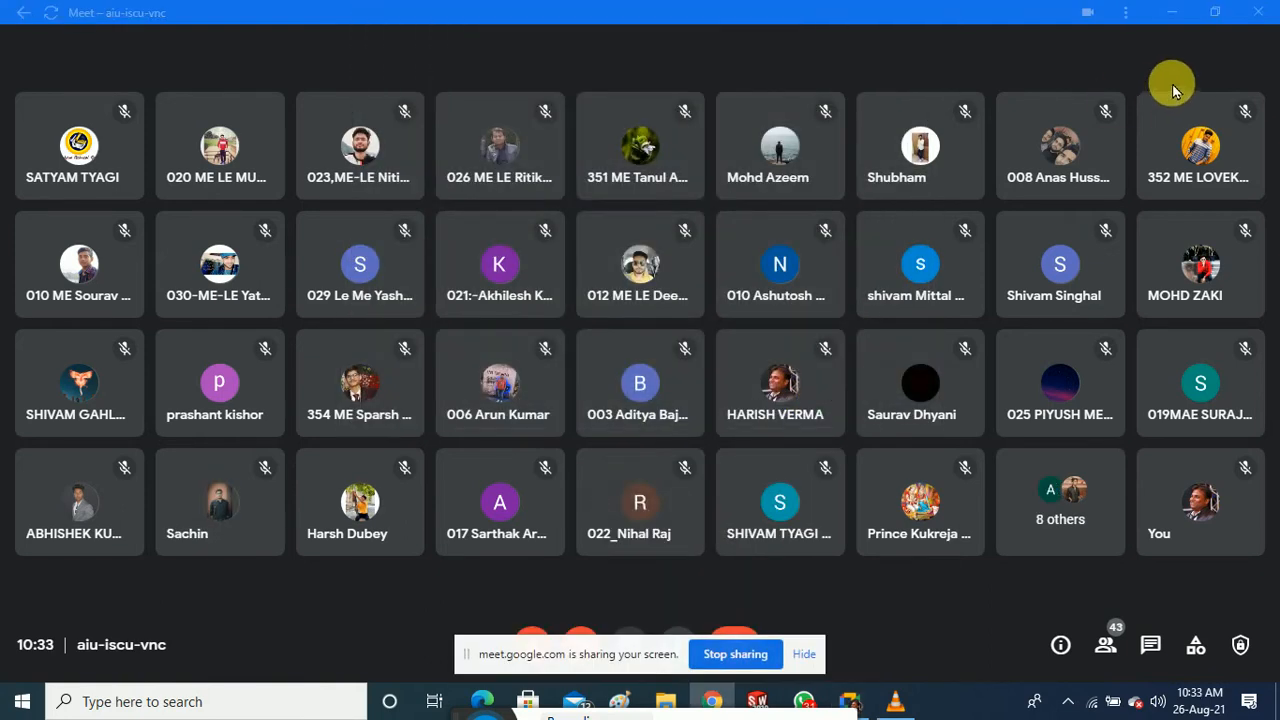
left_click(1181, 16)
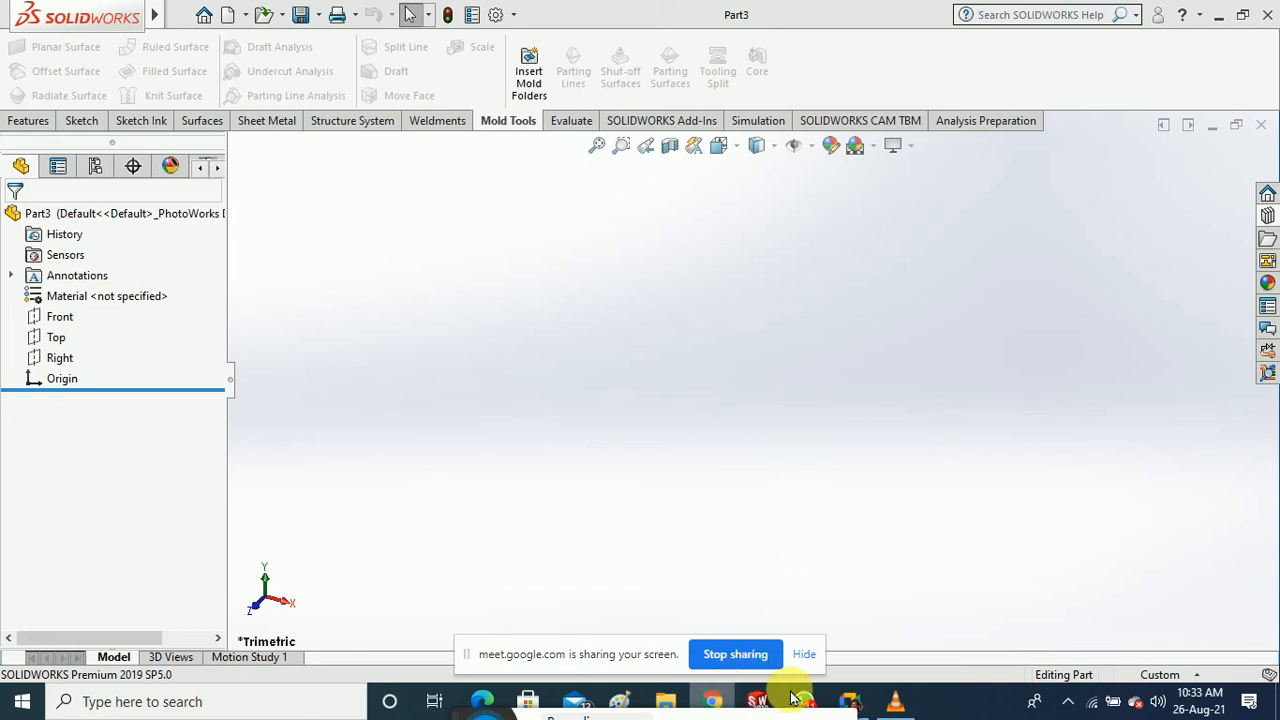
left_click(855, 701)
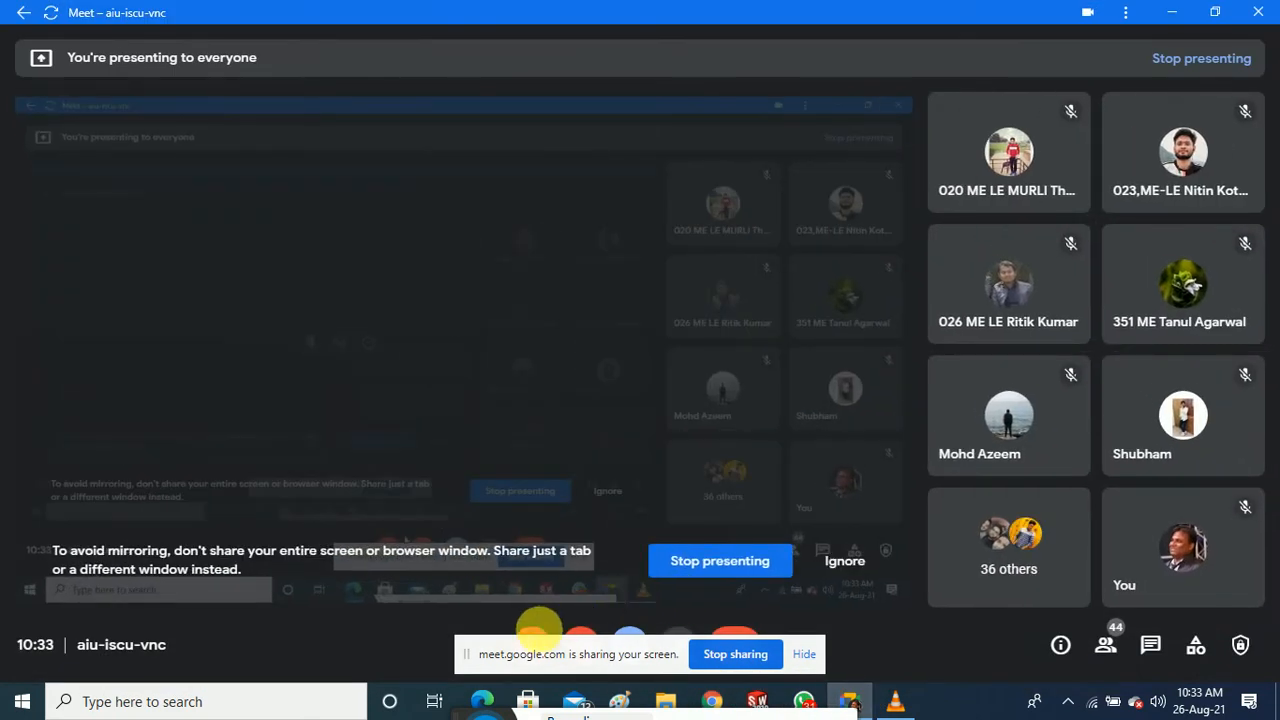
left_click(1172, 12)
Start a sketch on the Top plane and draw a centre rectangle from the origin
left_click(57, 338)
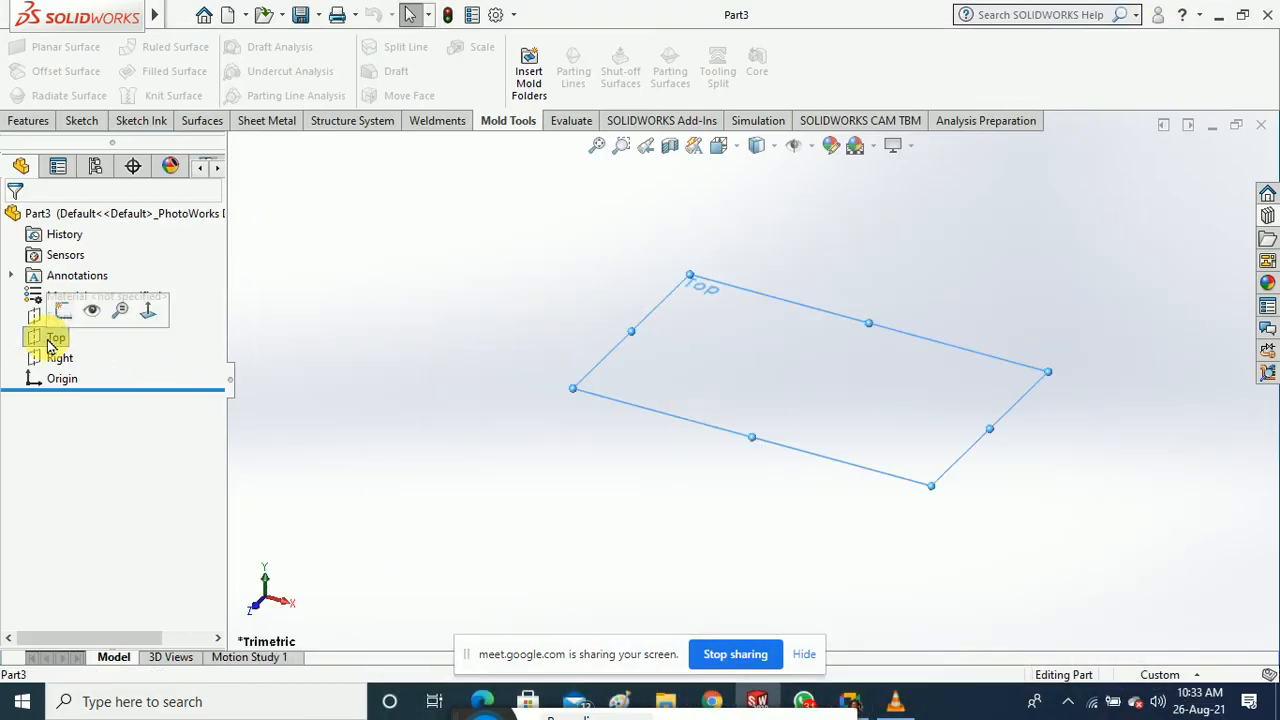
left_click(82, 121)
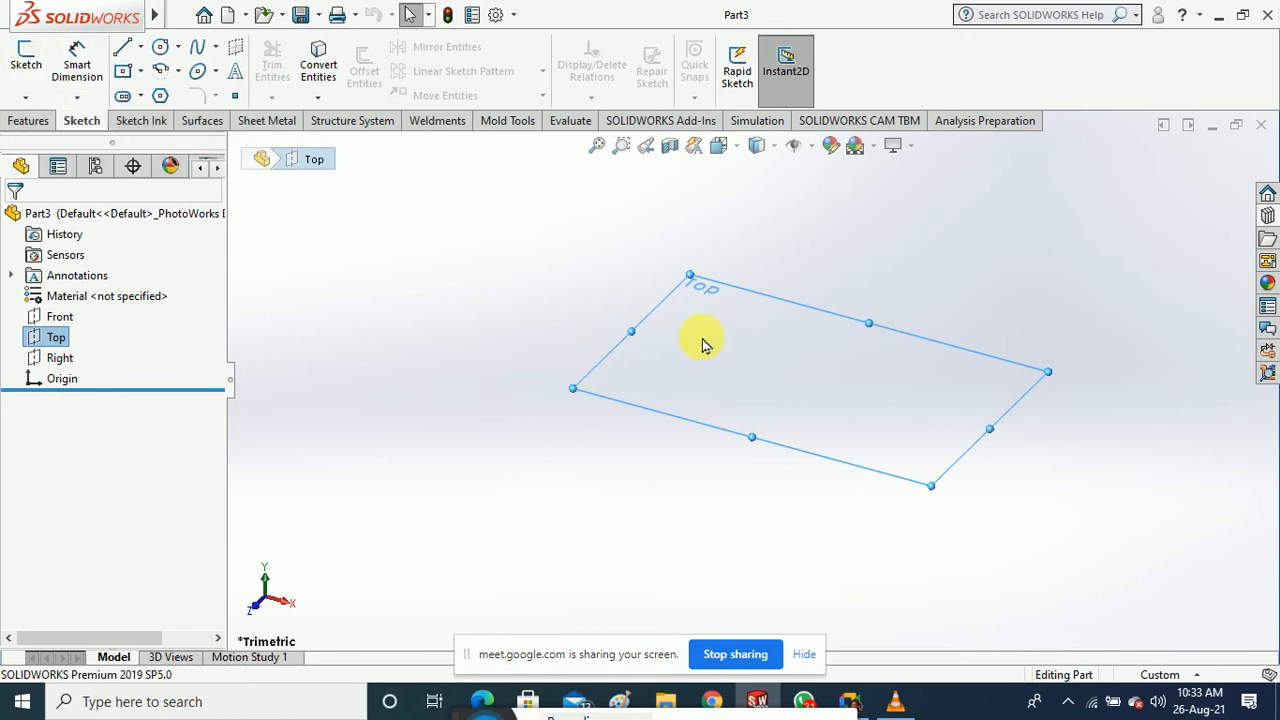
left_click(26, 55)
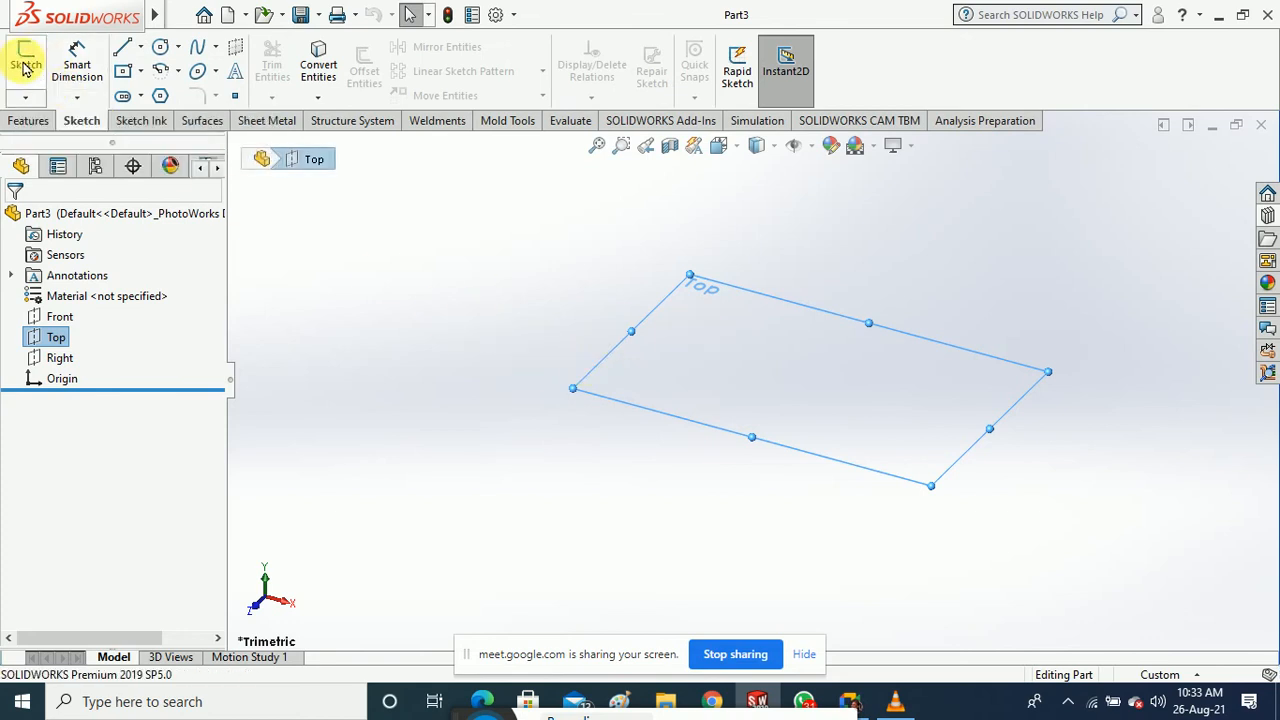
left_click(126, 74)
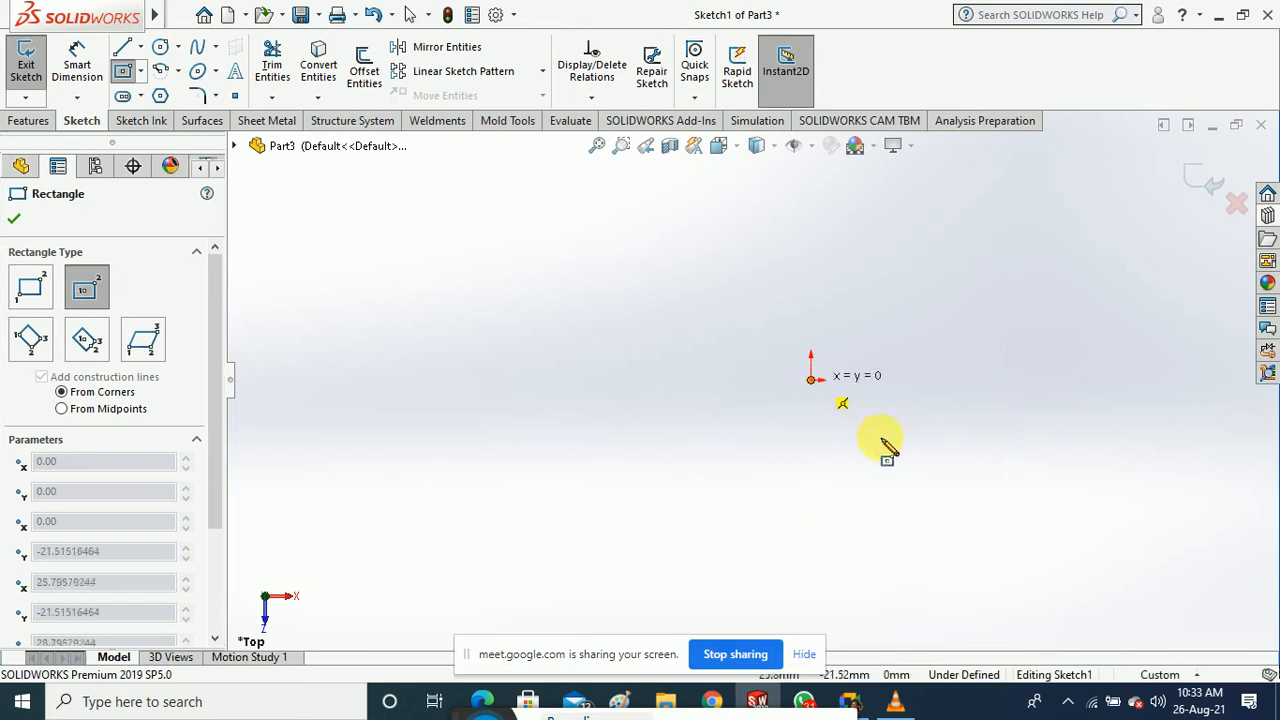
left_click(811, 379)
left_click(926, 448)
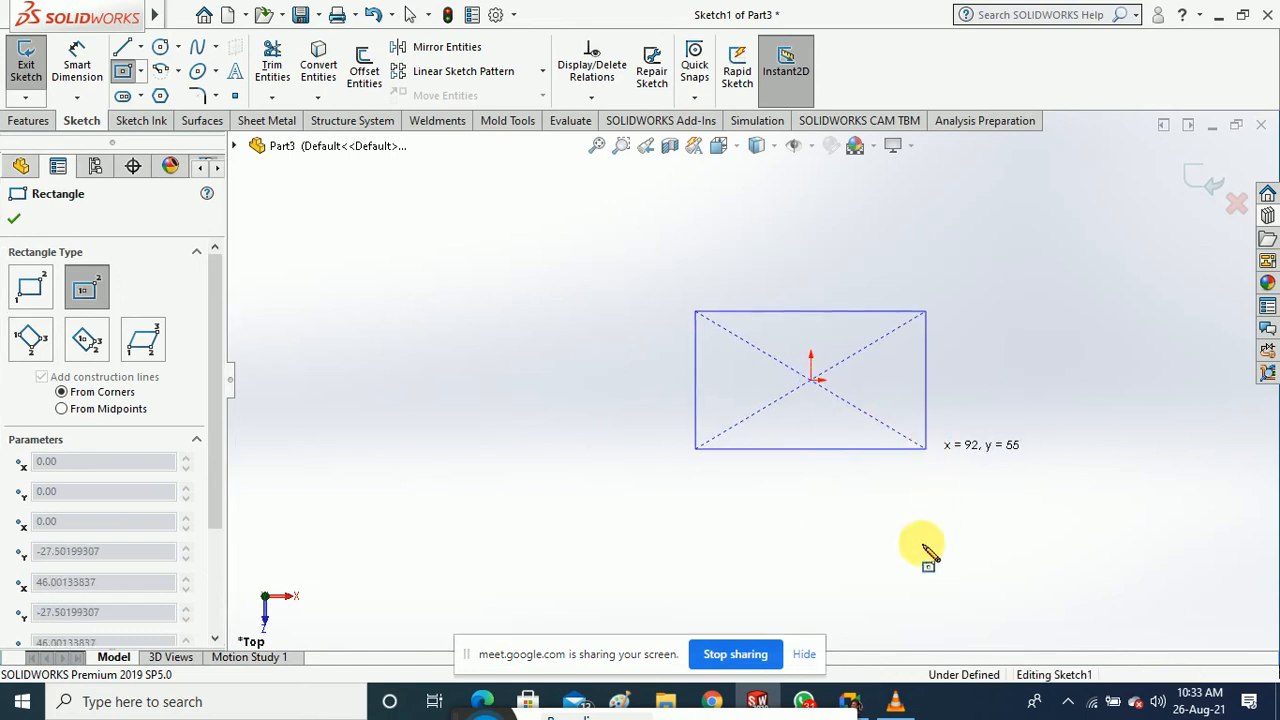
left_click(16, 222)
Dimension the rectangle 50 mm high and 80 mm wide, then exit the sketch
left_click(77, 65)
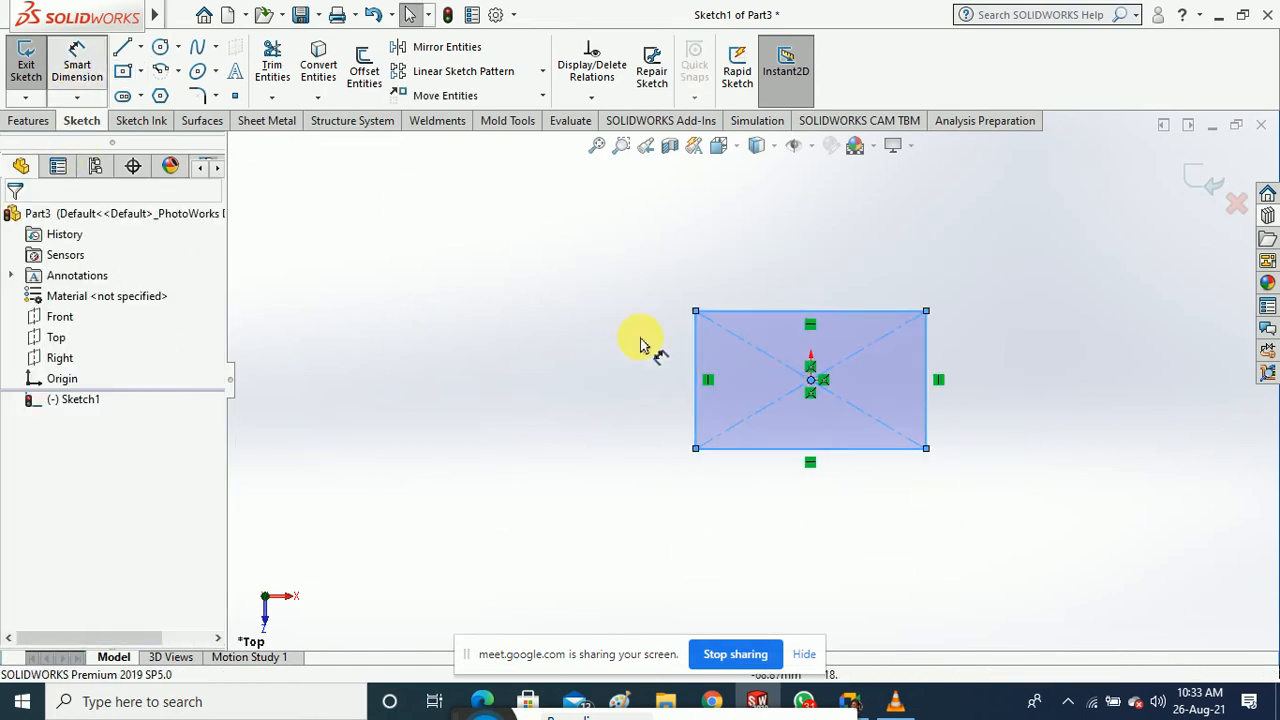
left_click(697, 355)
left_click(632, 401)
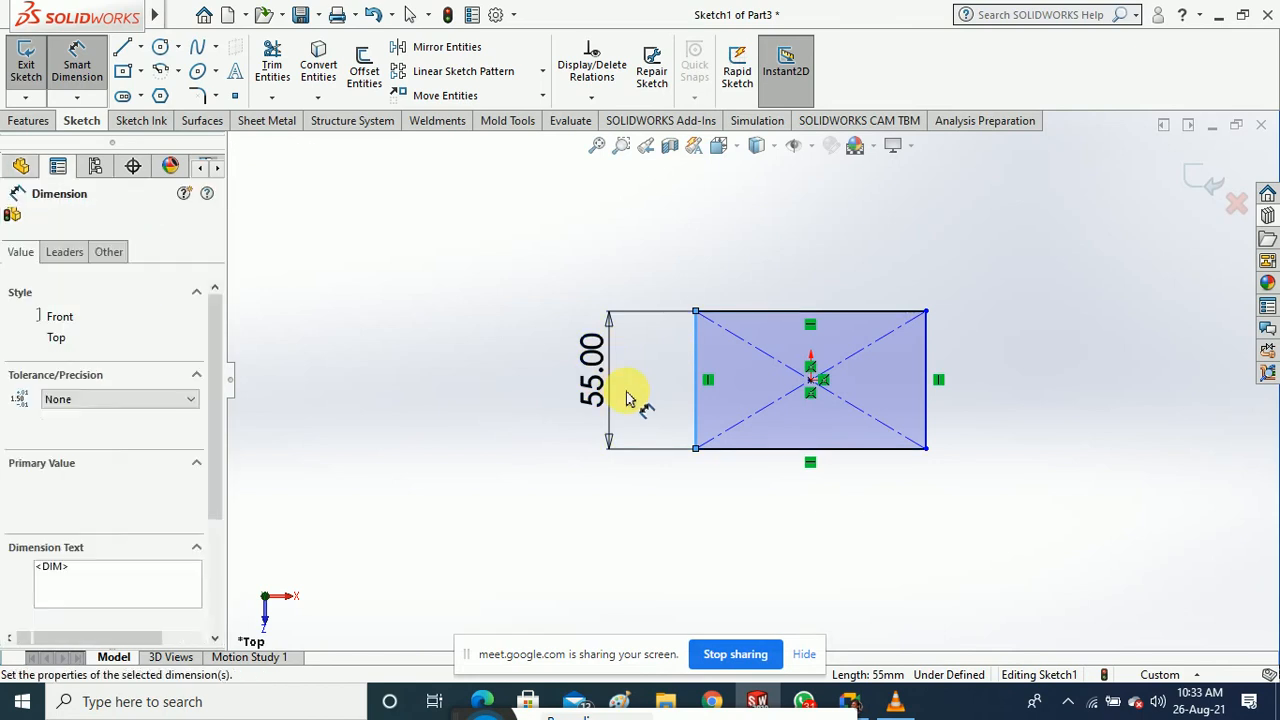
type("50")
key("Return")
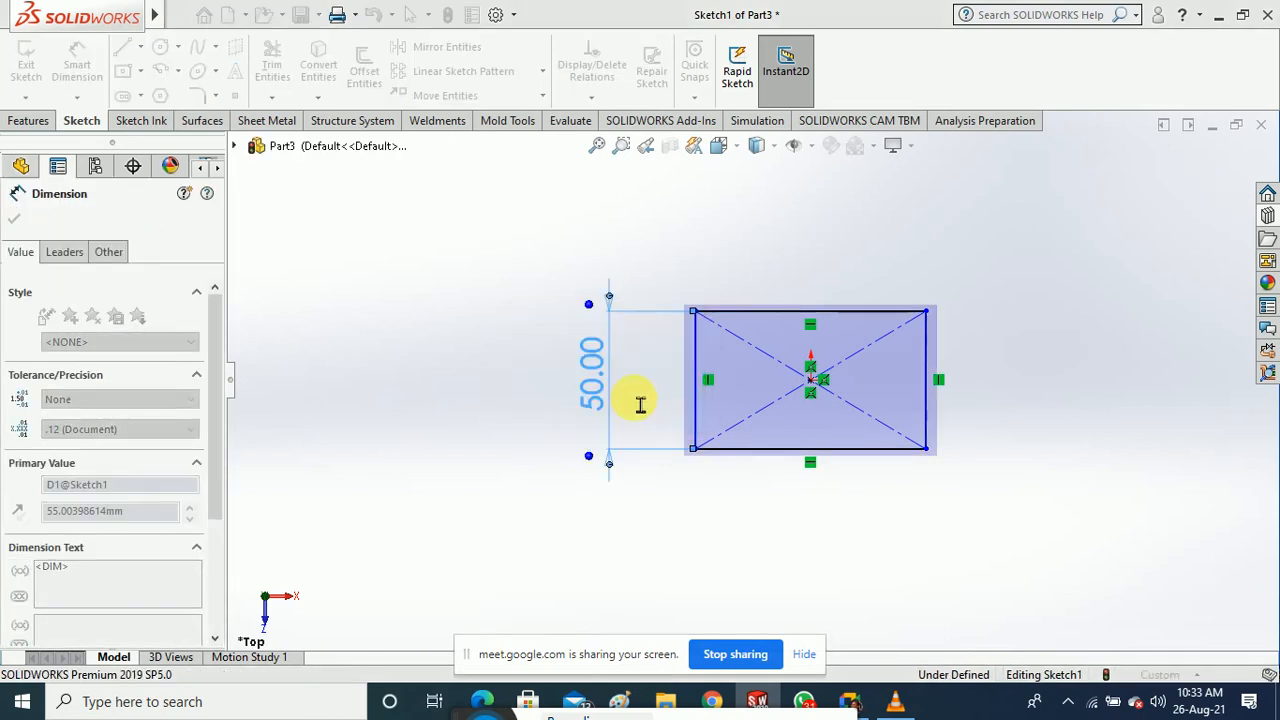
left_click(825, 311)
left_click(825, 288)
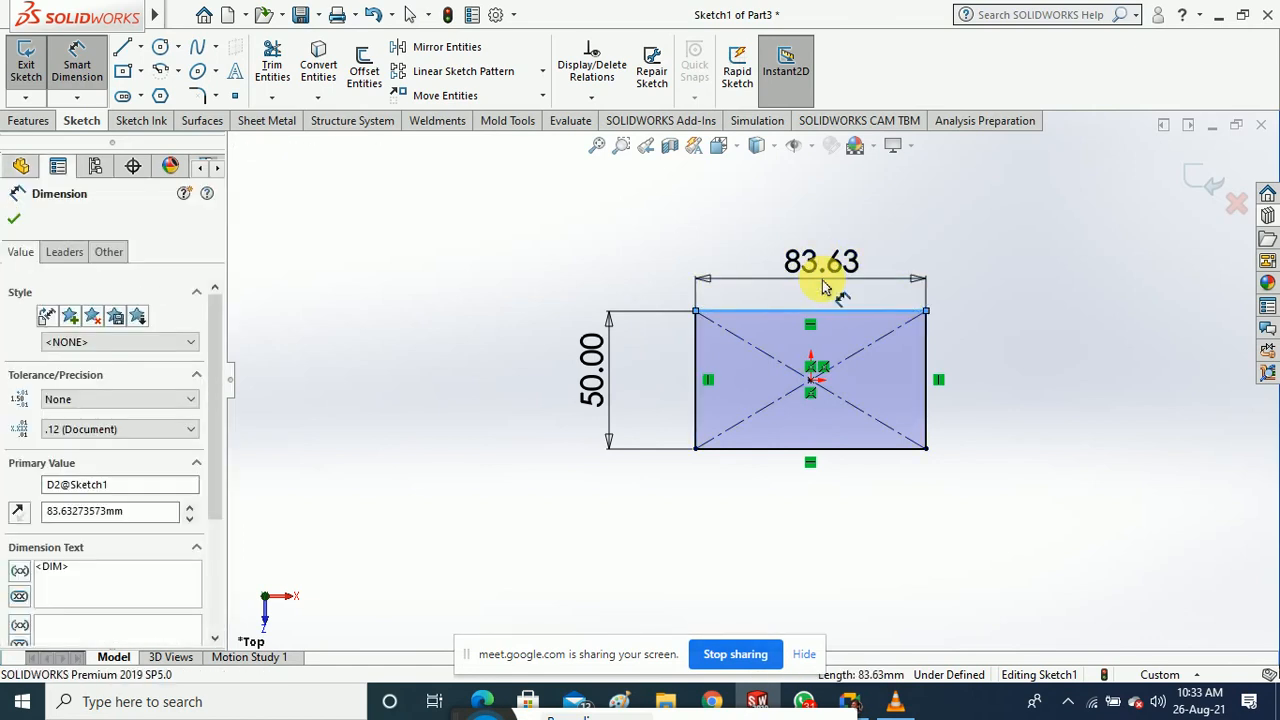
key("Return")
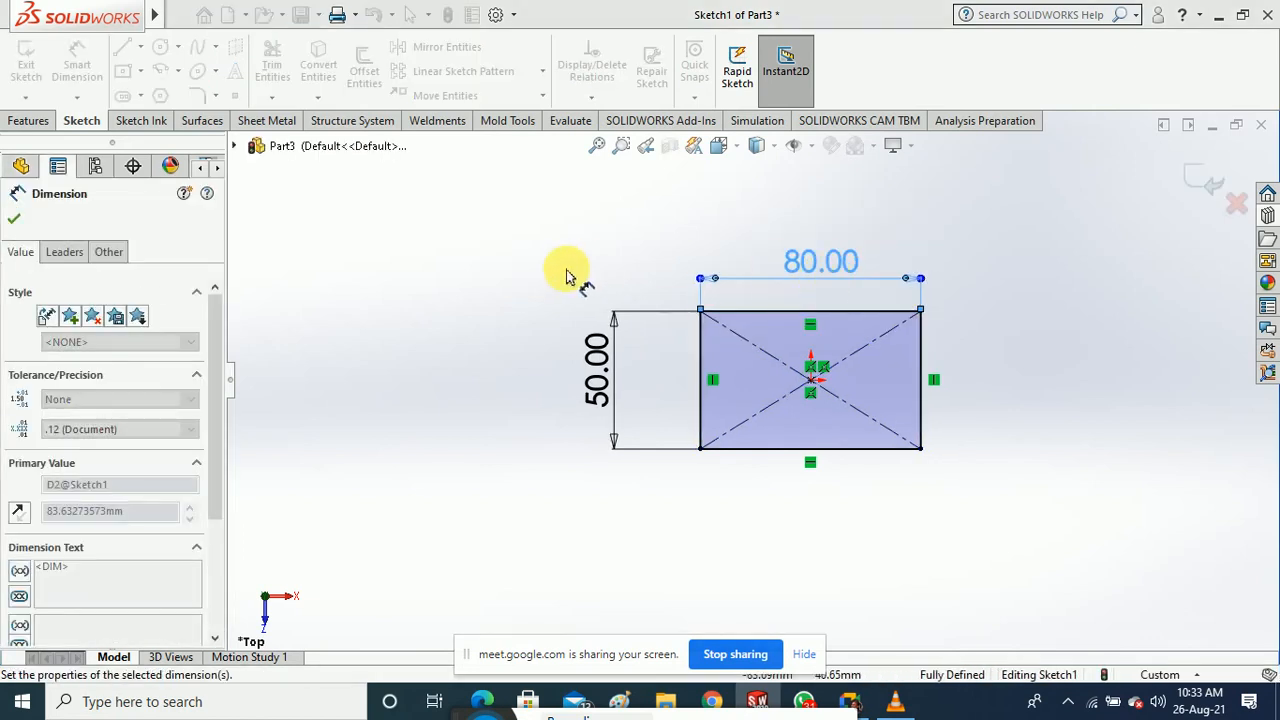
left_click(562, 271)
left_click(34, 68)
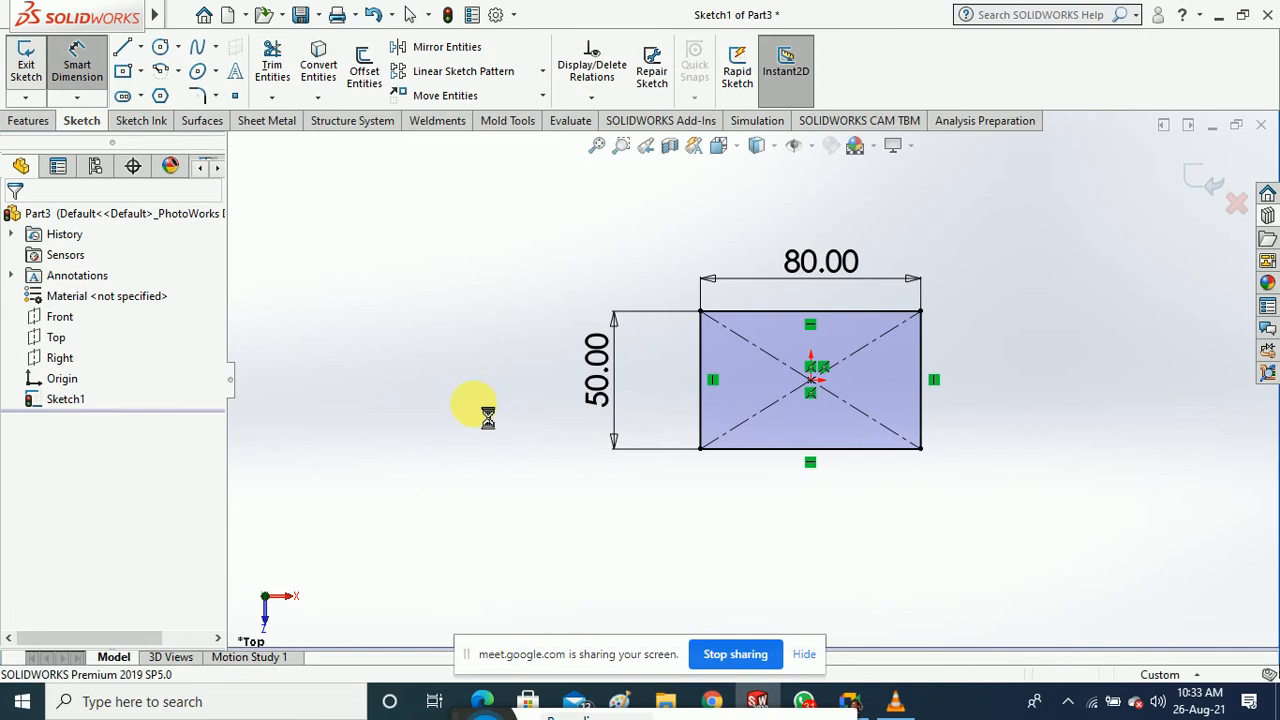
Extrude the rectangle sketch 34 mm blind into an 80 × 50 mm solid block
left_click(30, 120)
left_click(33, 68)
left_click(755, 318)
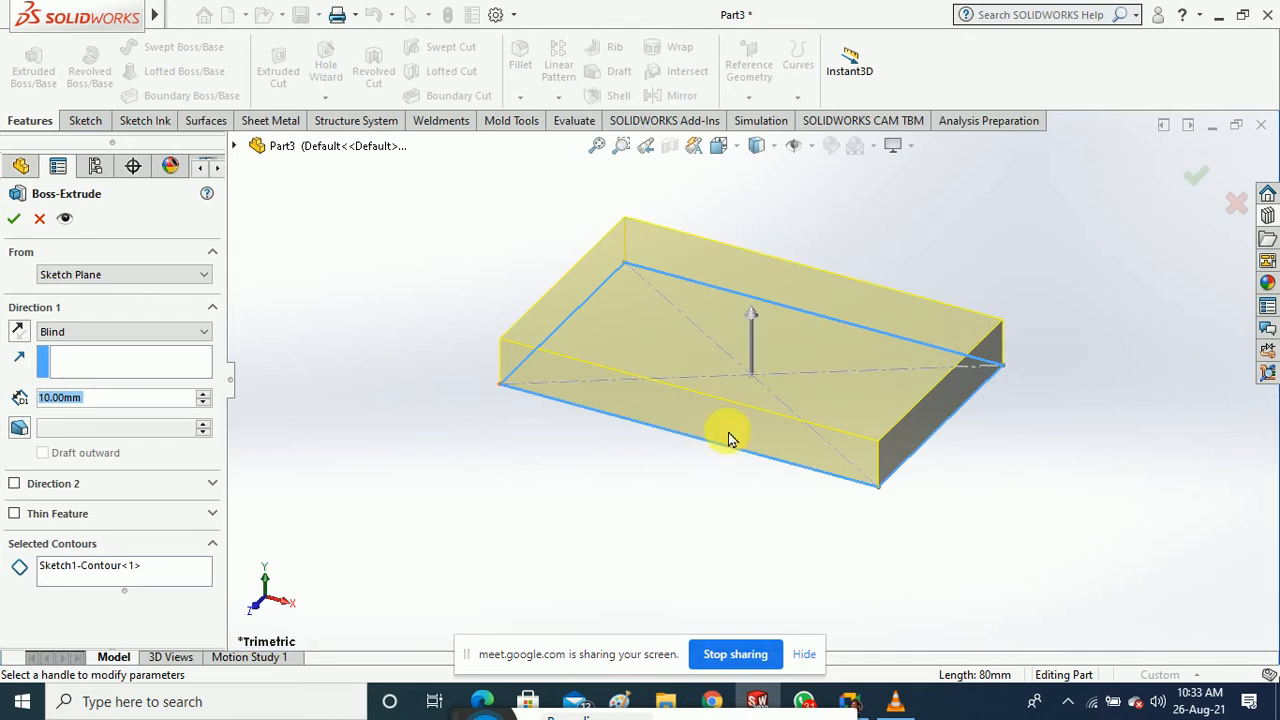
scroll(729, 437, "down", 2)
scroll(731, 447, "up", 5)
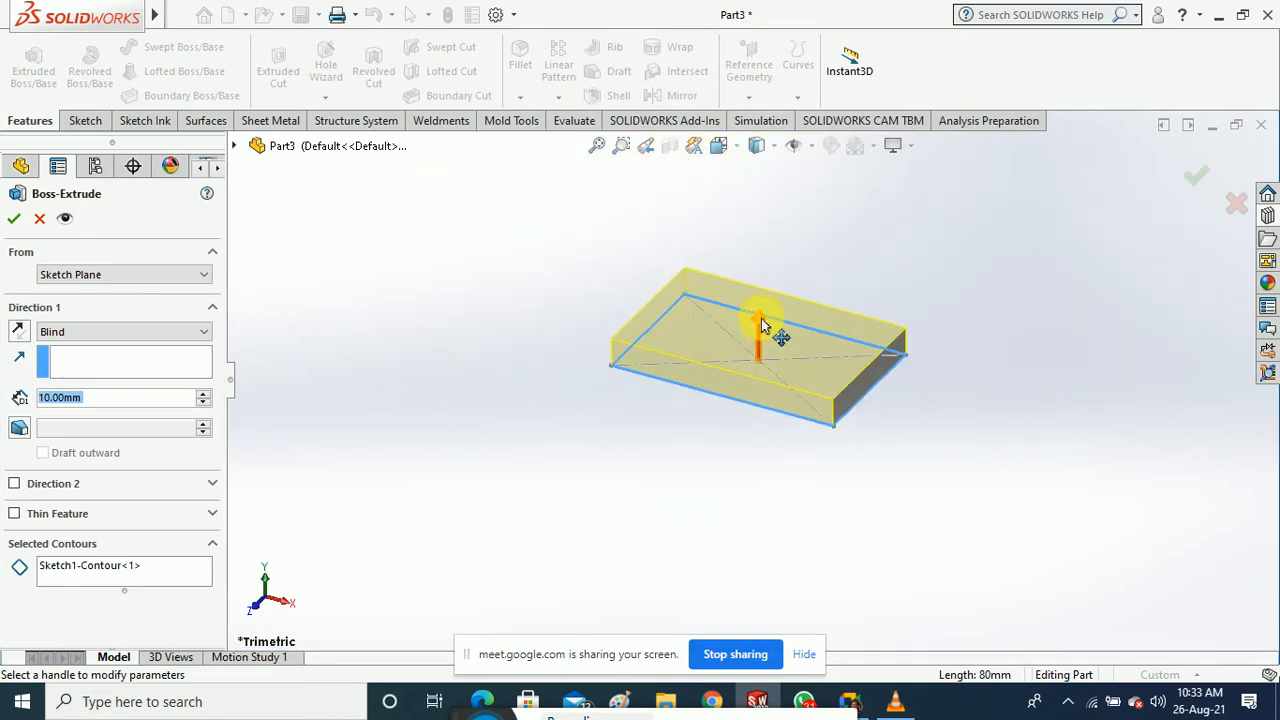
left_click_drag(760, 325, 760, 262)
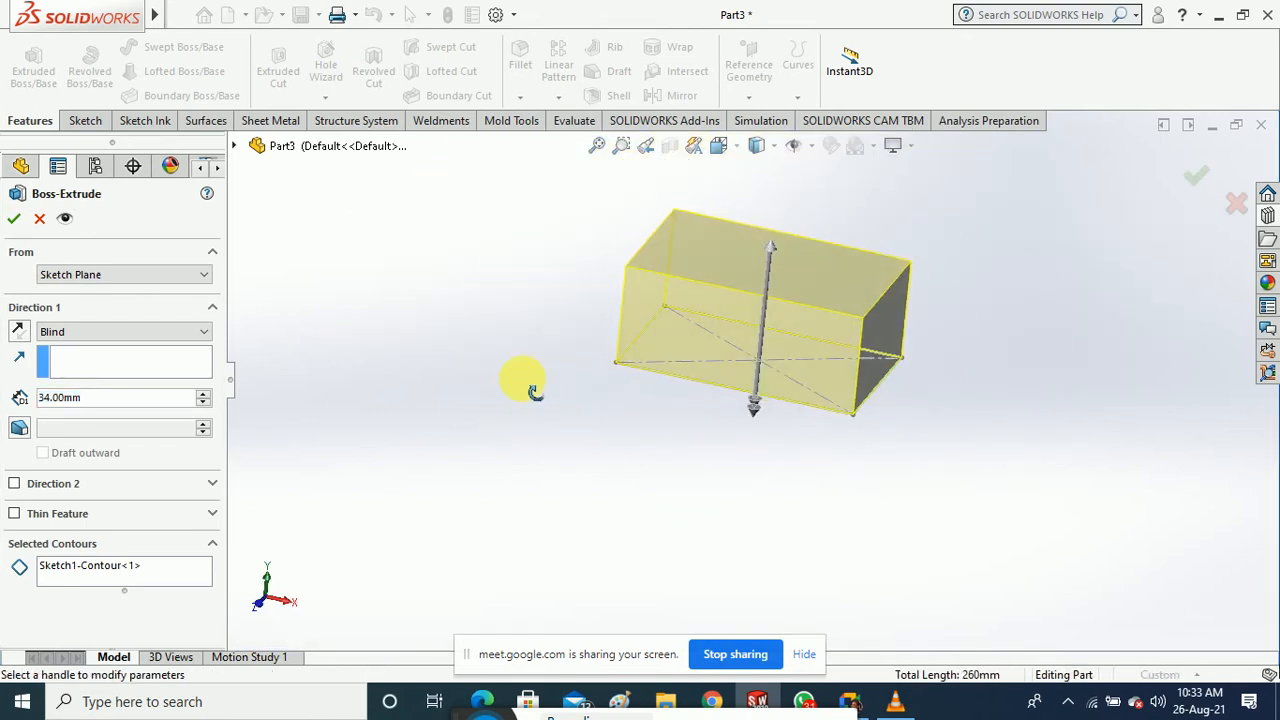
left_click(14, 218)
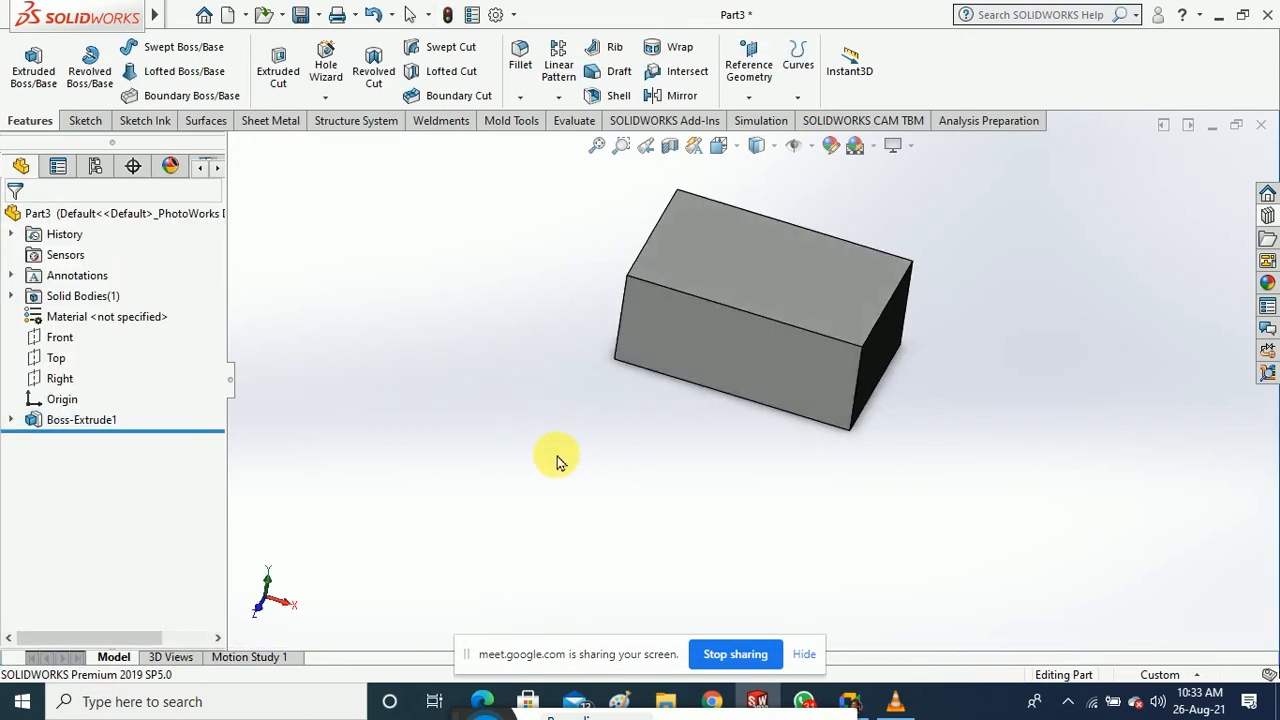
middle_click_drag(557, 457, 558, 406)
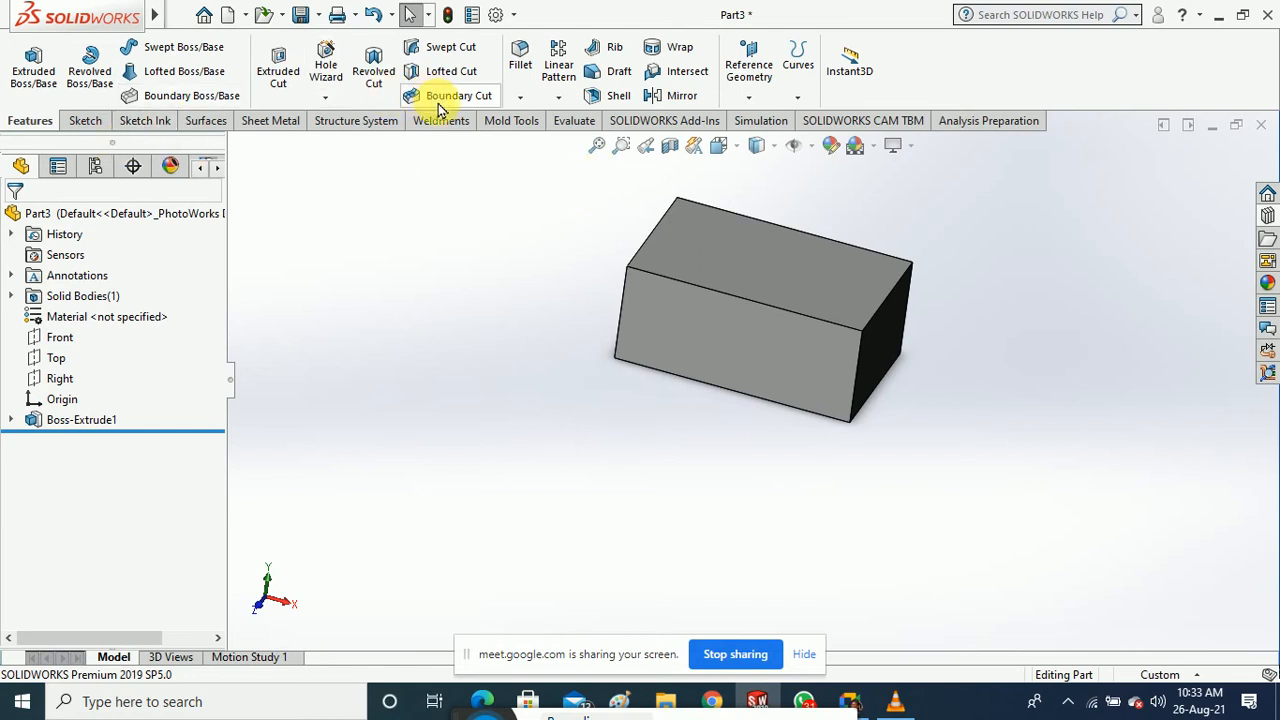
middle_click_drag(434, 210, 429, 211)
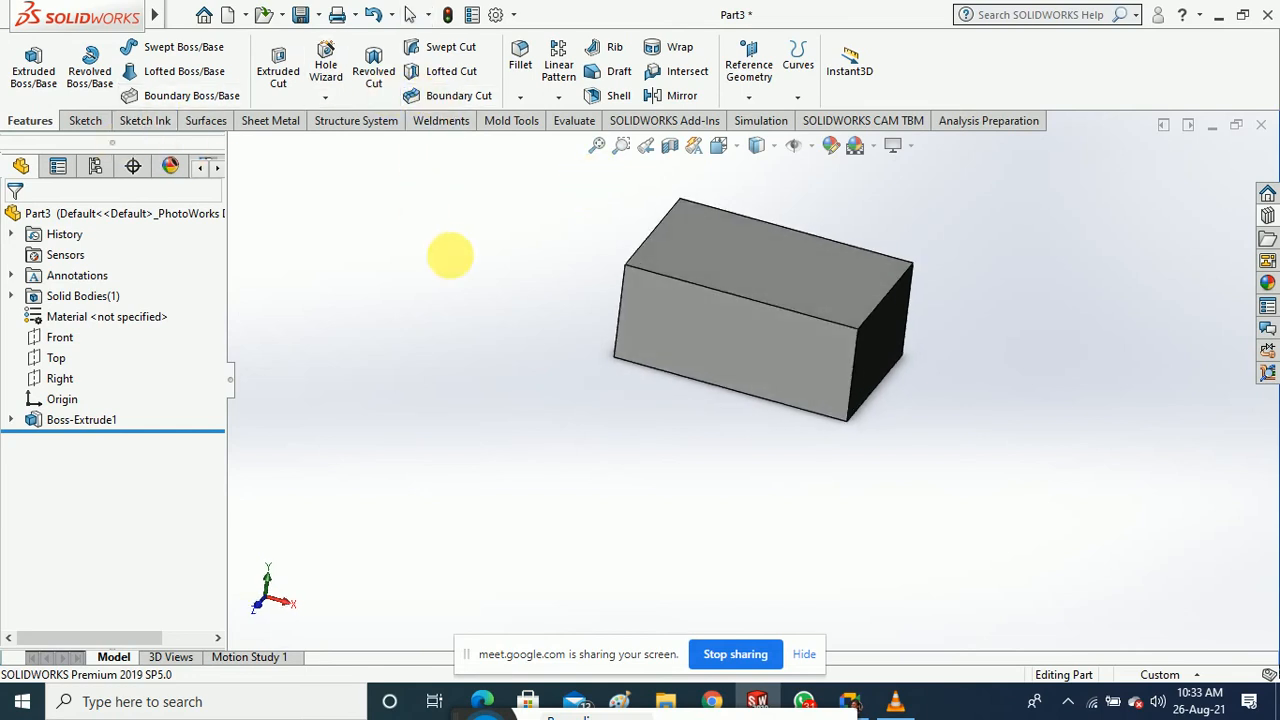
Start a draft with the top face as neutral plane and all four side faces selected
left_click(610, 72)
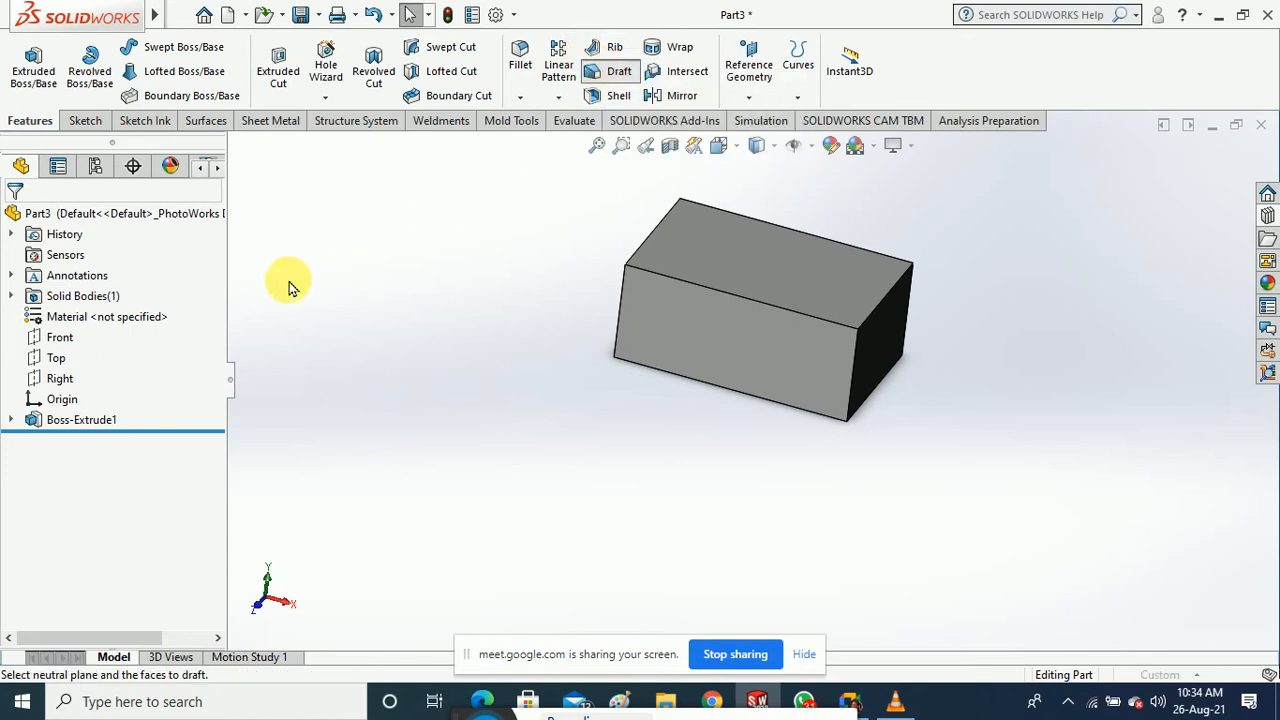
left_click(757, 263)
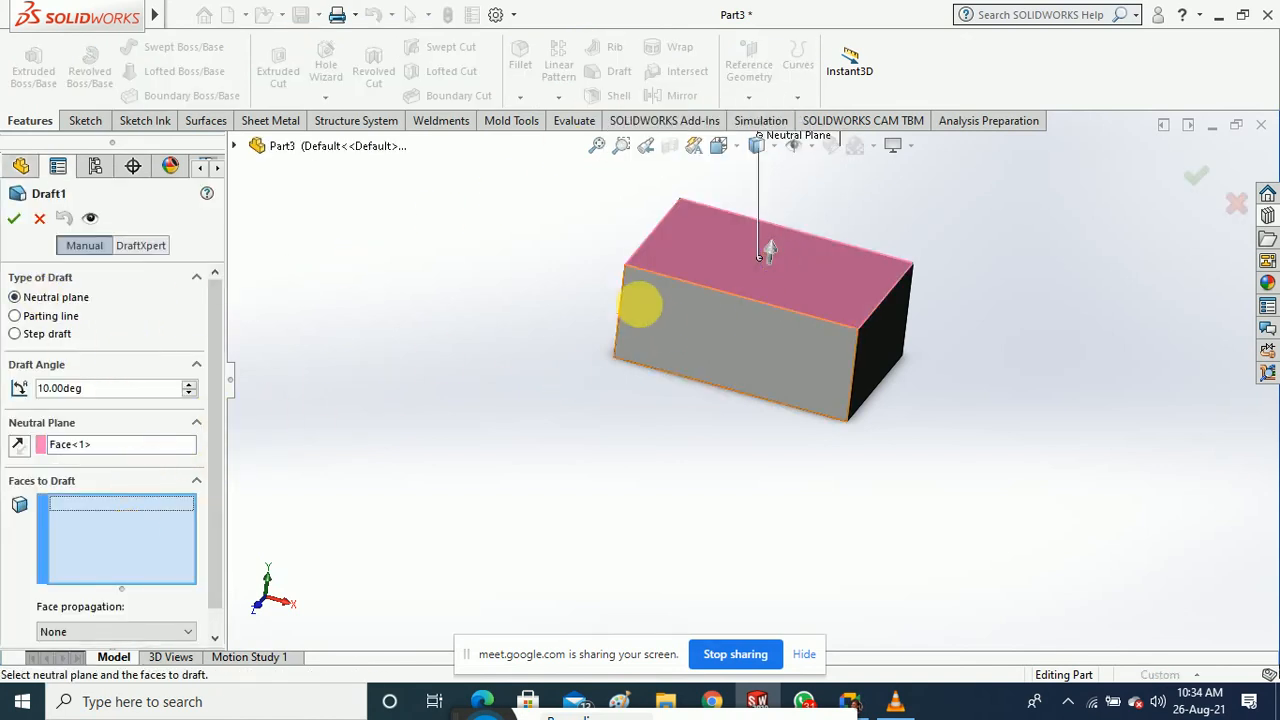
left_click(664, 300)
left_click(888, 351)
middle_click_drag(902, 452, 757, 462)
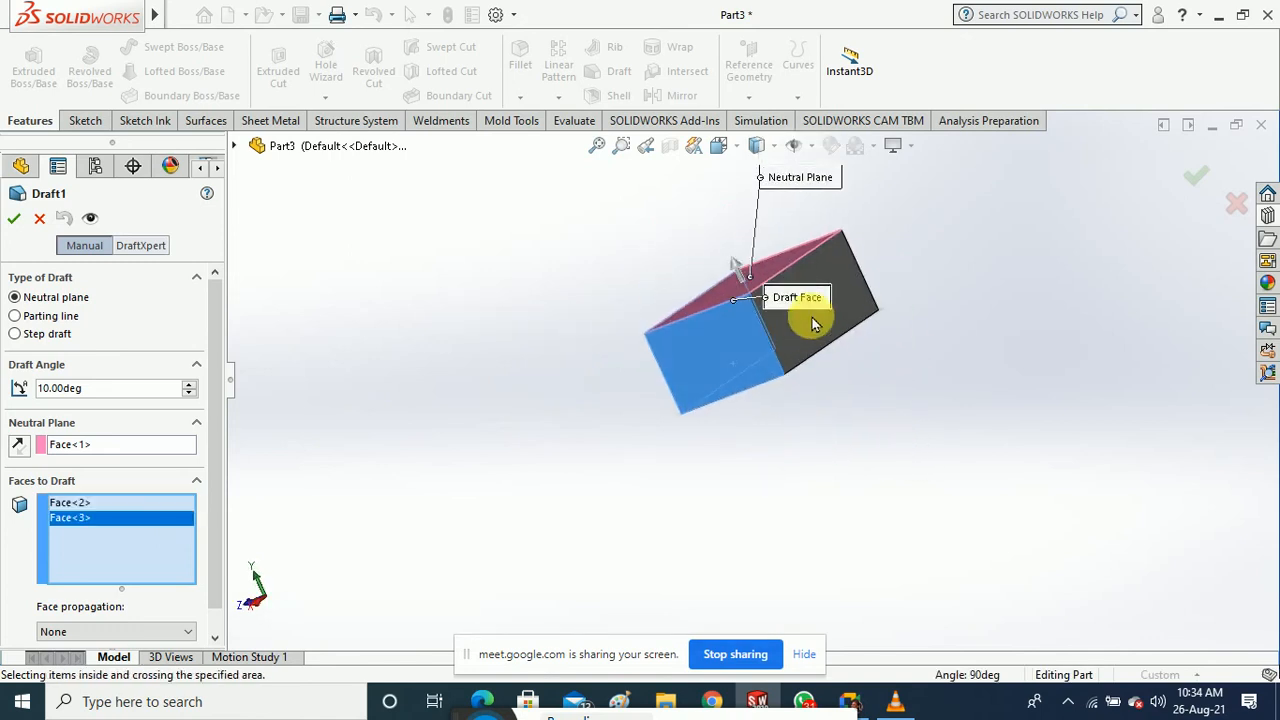
left_click(812, 321)
middle_click_drag(892, 367, 764, 466)
left_click(831, 330)
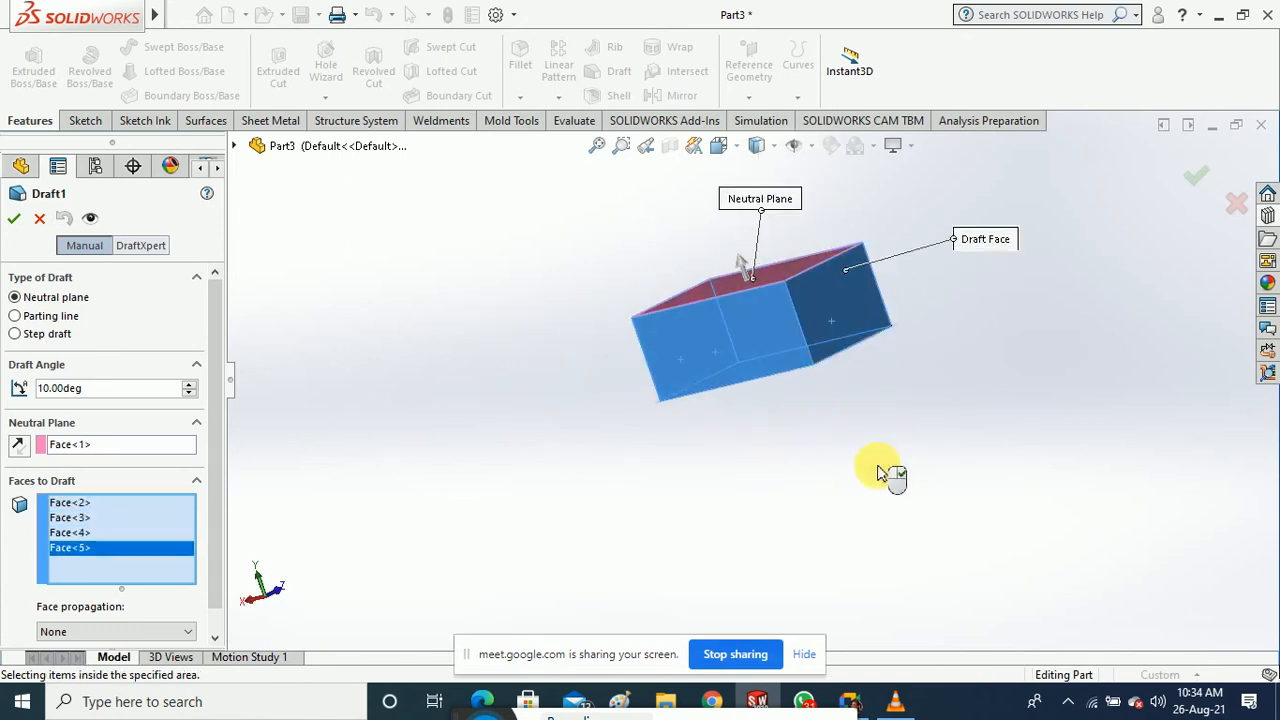
middle_click_drag(891, 477, 932, 457)
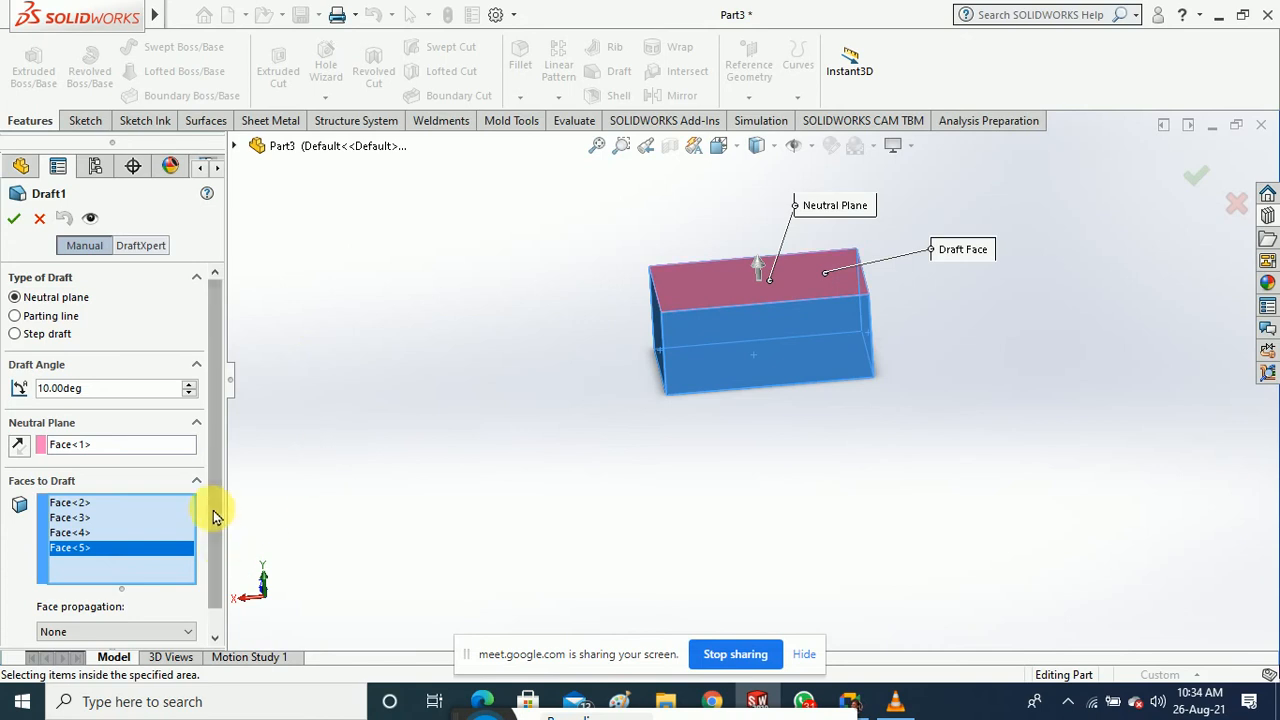
Set the draft angle to 5° and accept Draft1
left_click_drag(214, 514, 218, 597)
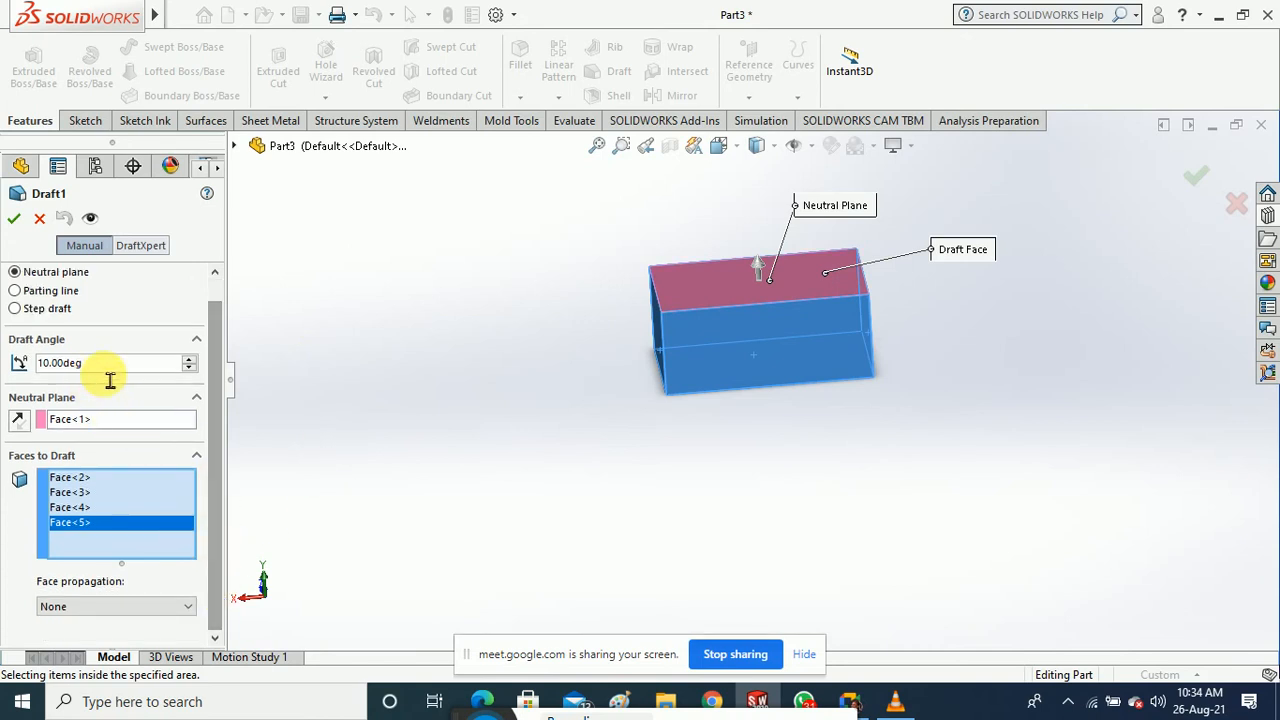
left_click_drag(123, 370, 20, 380)
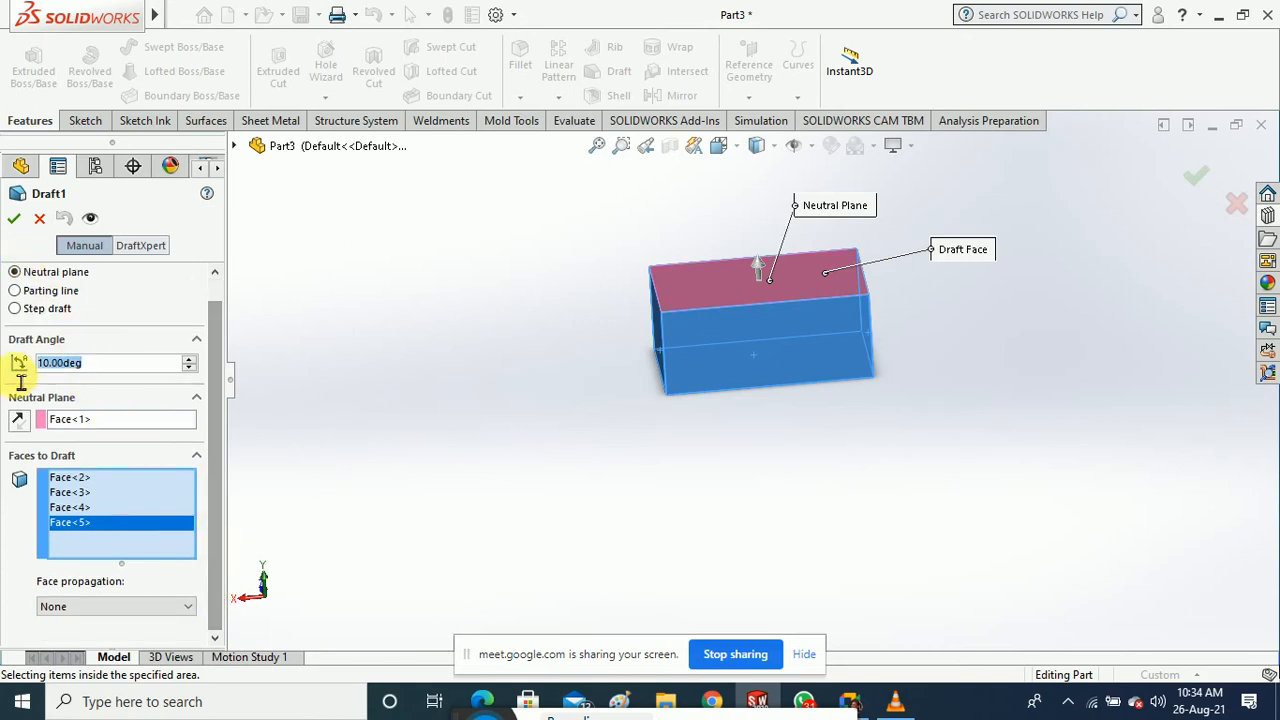
type("5")
key("Return")
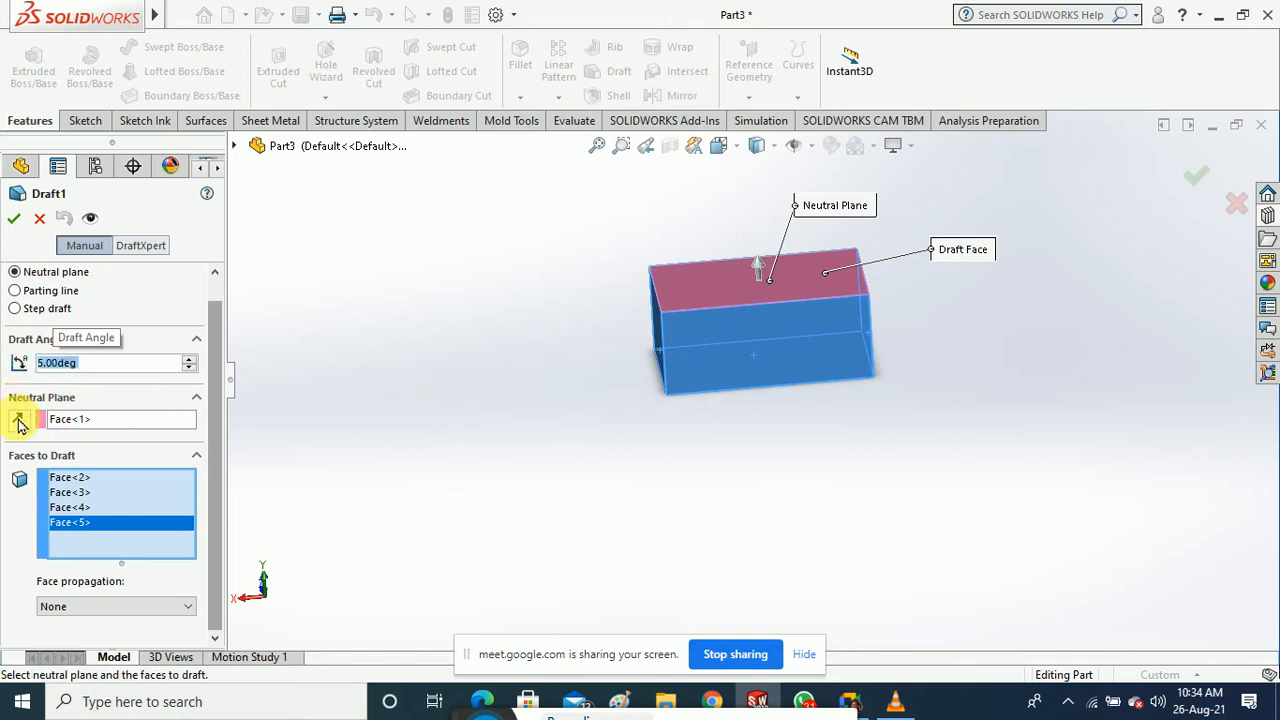
left_click(14, 218)
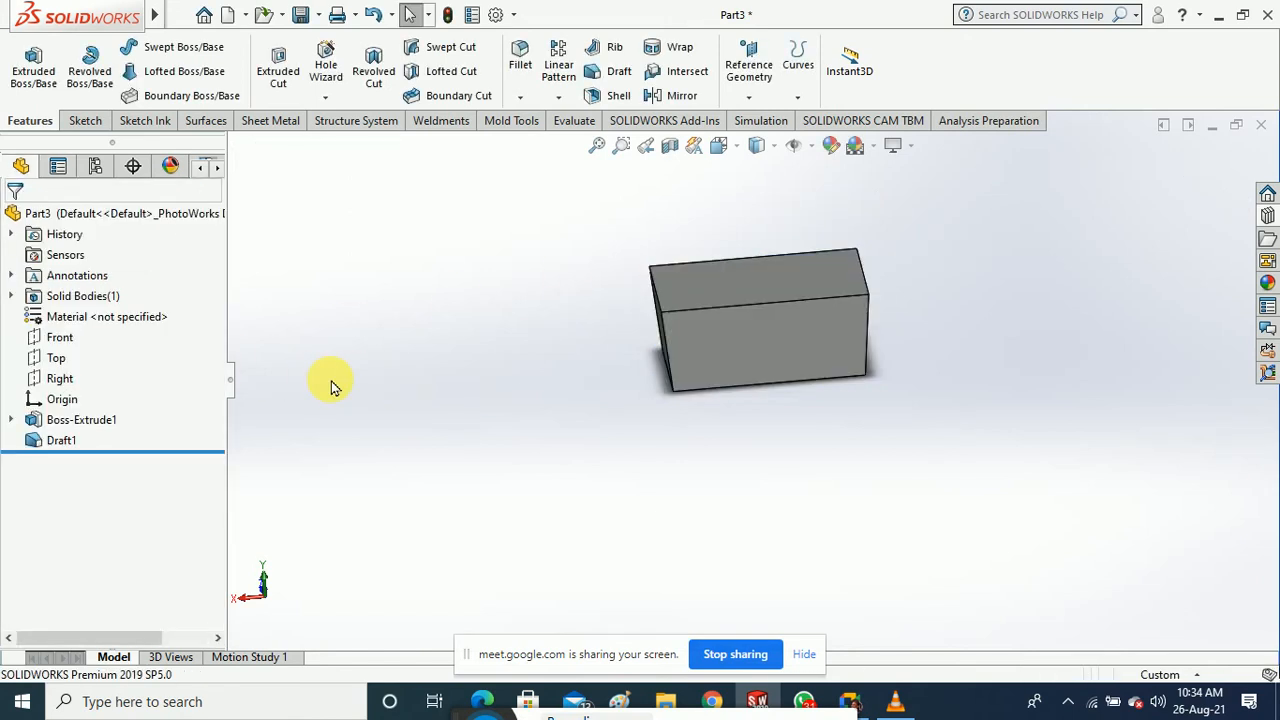
middle_click_drag(343, 400, 671, 359)
scroll(761, 311, "down", 4)
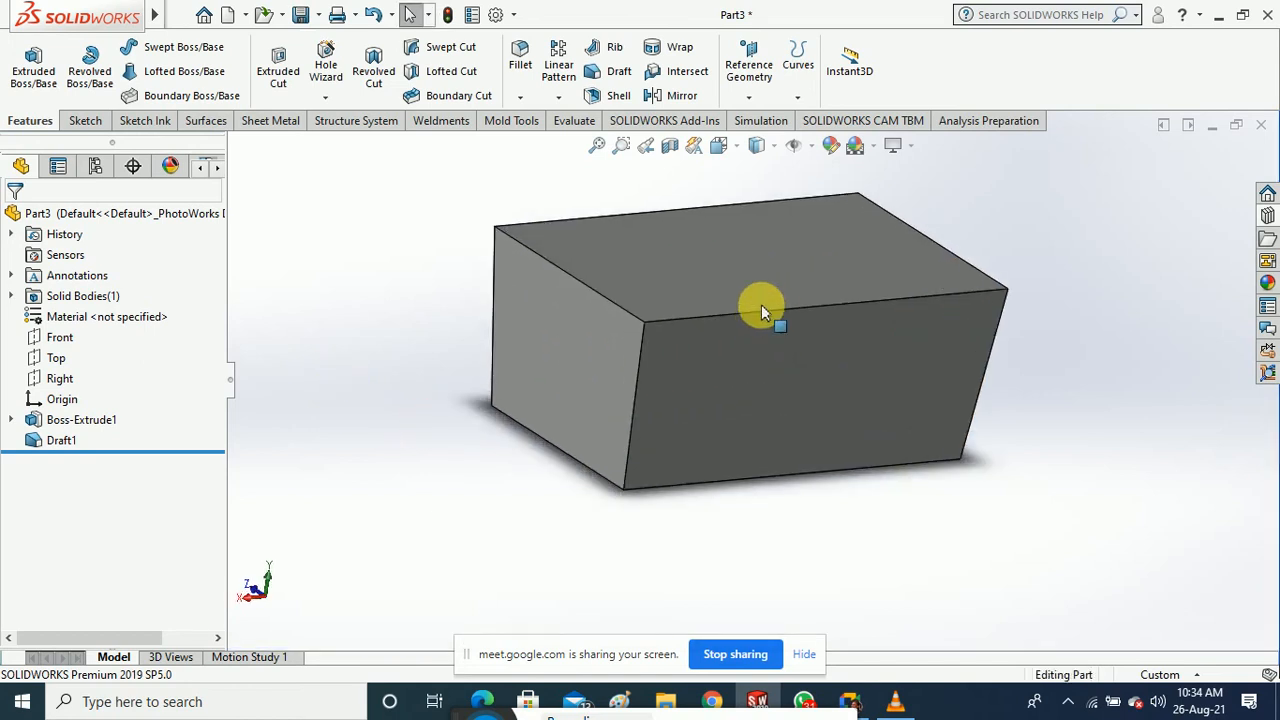
Pick vertical corner edges for a 10 mm fillet, removing a wrongly added side face
left_click(640, 412)
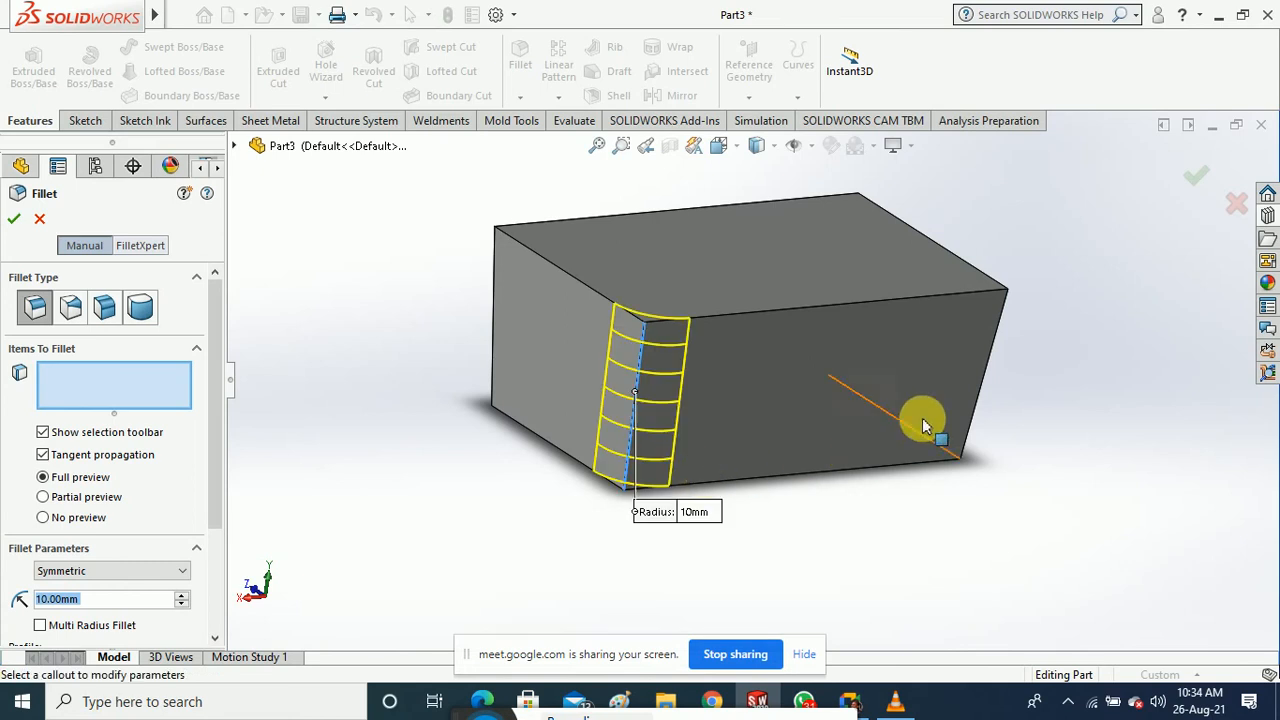
left_click(982, 370)
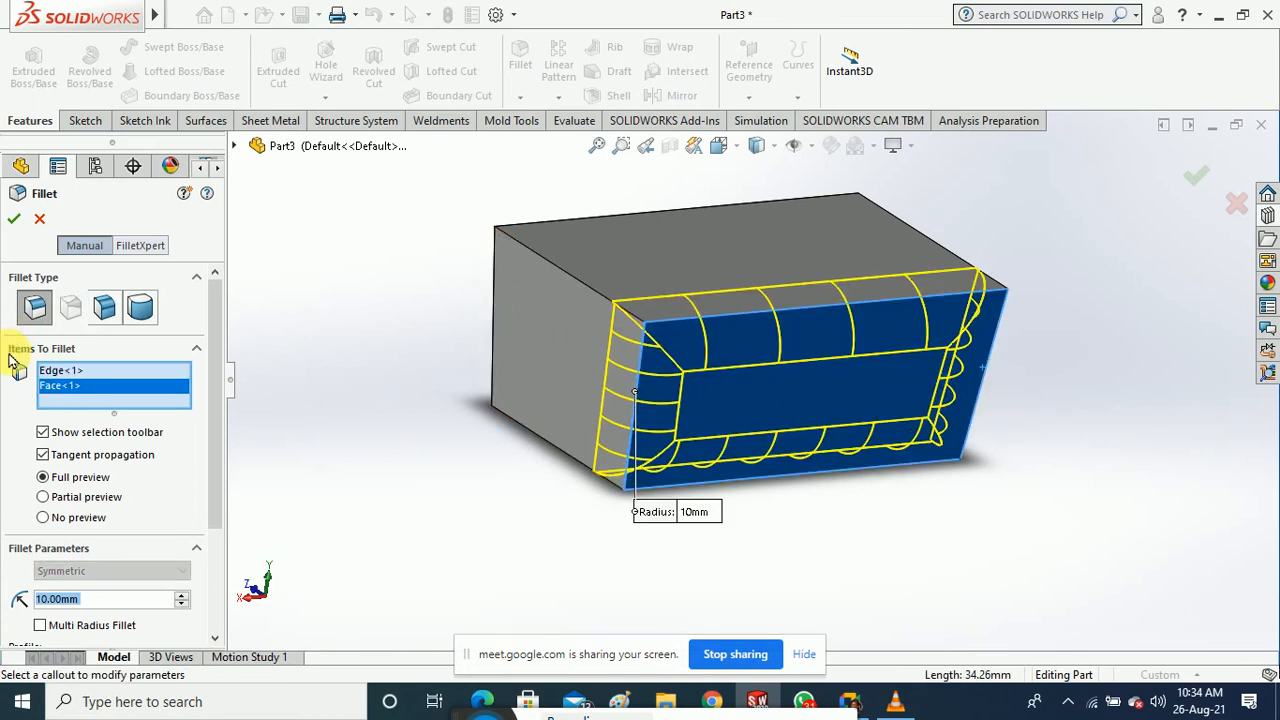
right_click(80, 396)
left_click(114, 423)
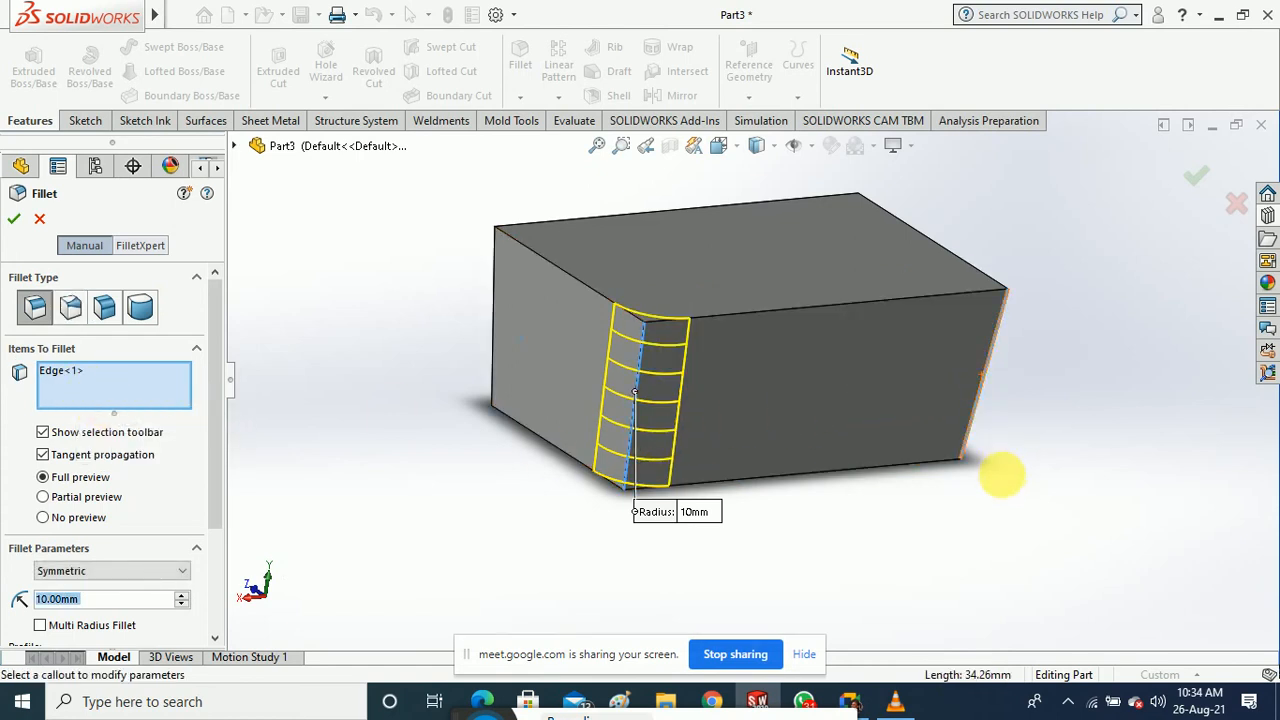
left_click(985, 410)
middle_click_drag(985, 410, 877, 518)
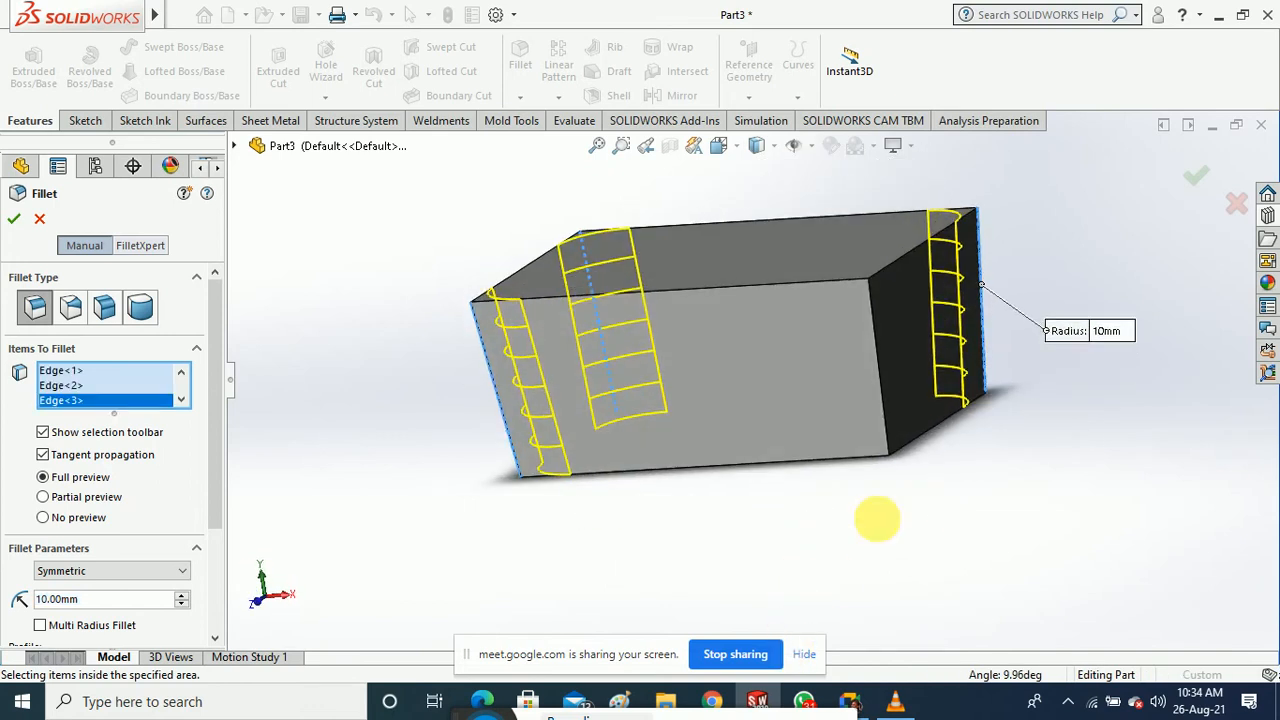
Add the remaining corner and bottom edges and apply the 10 mm fillet to eight edges
left_click(888, 421)
left_click(820, 468)
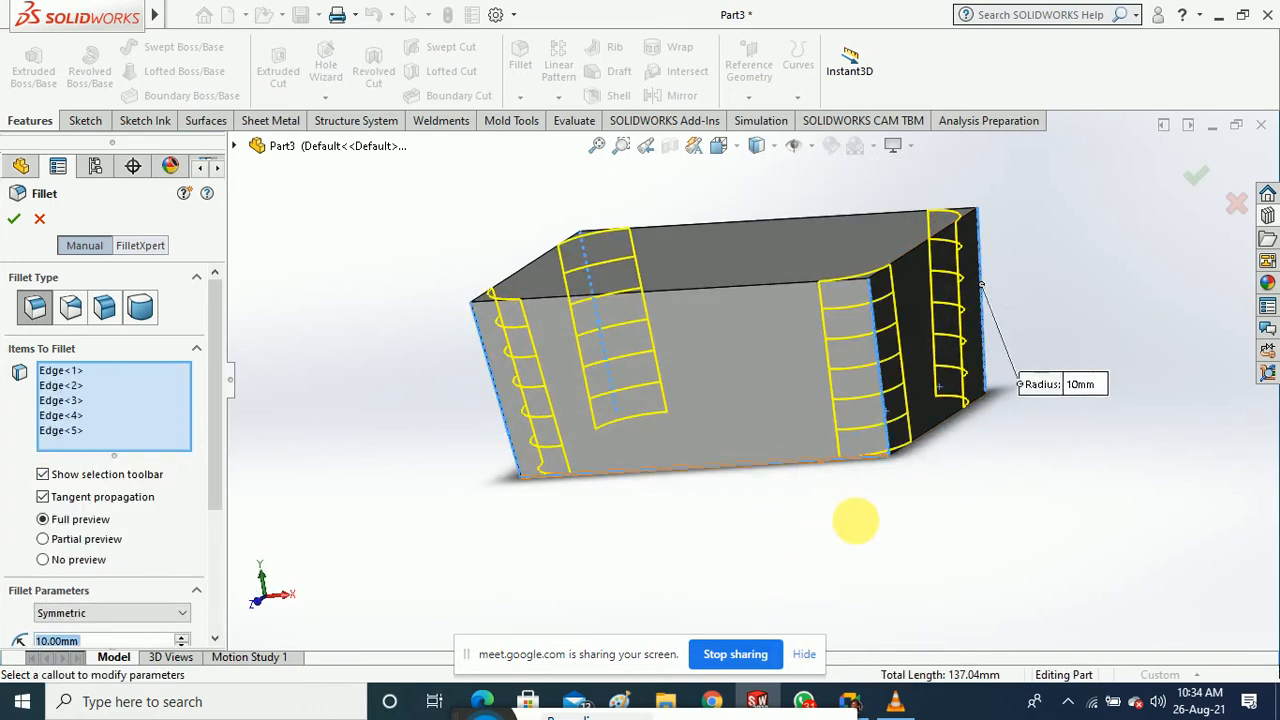
middle_click_drag(851, 520, 834, 457)
left_click(862, 513)
middle_click_drag(862, 513, 780, 598)
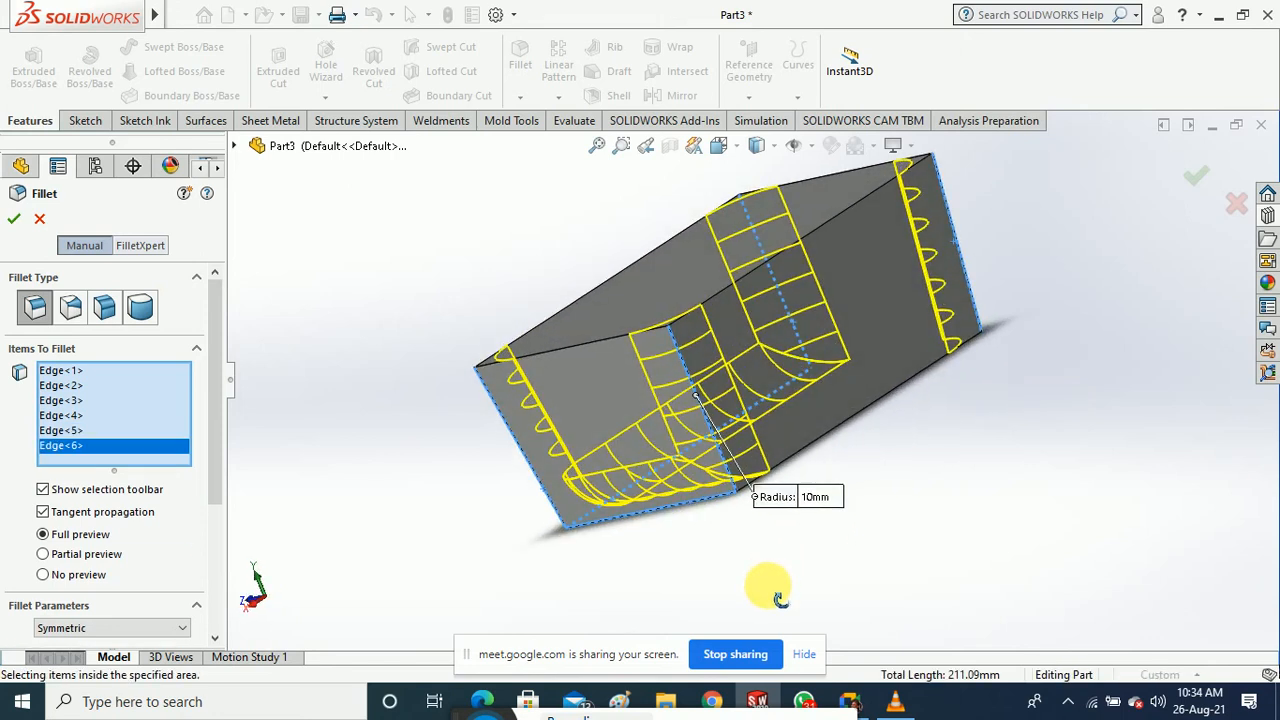
left_click(830, 443)
middle_click_drag(908, 480, 916, 426)
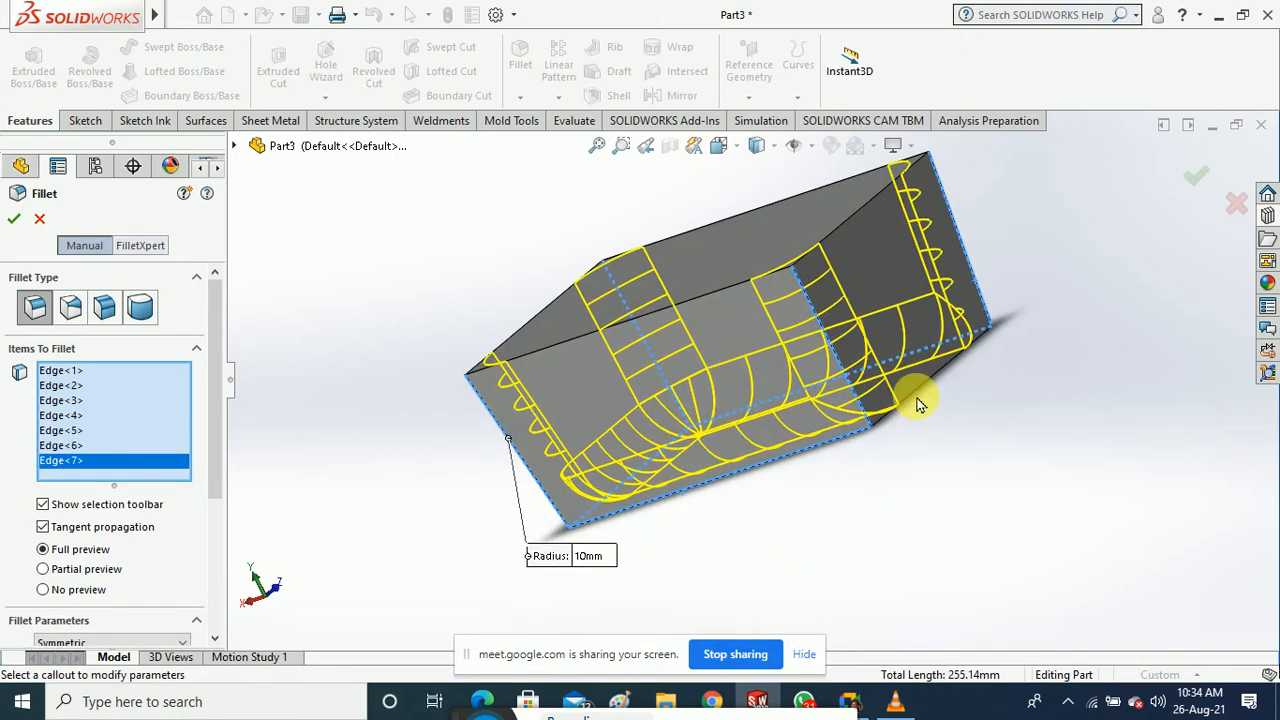
left_click(918, 400)
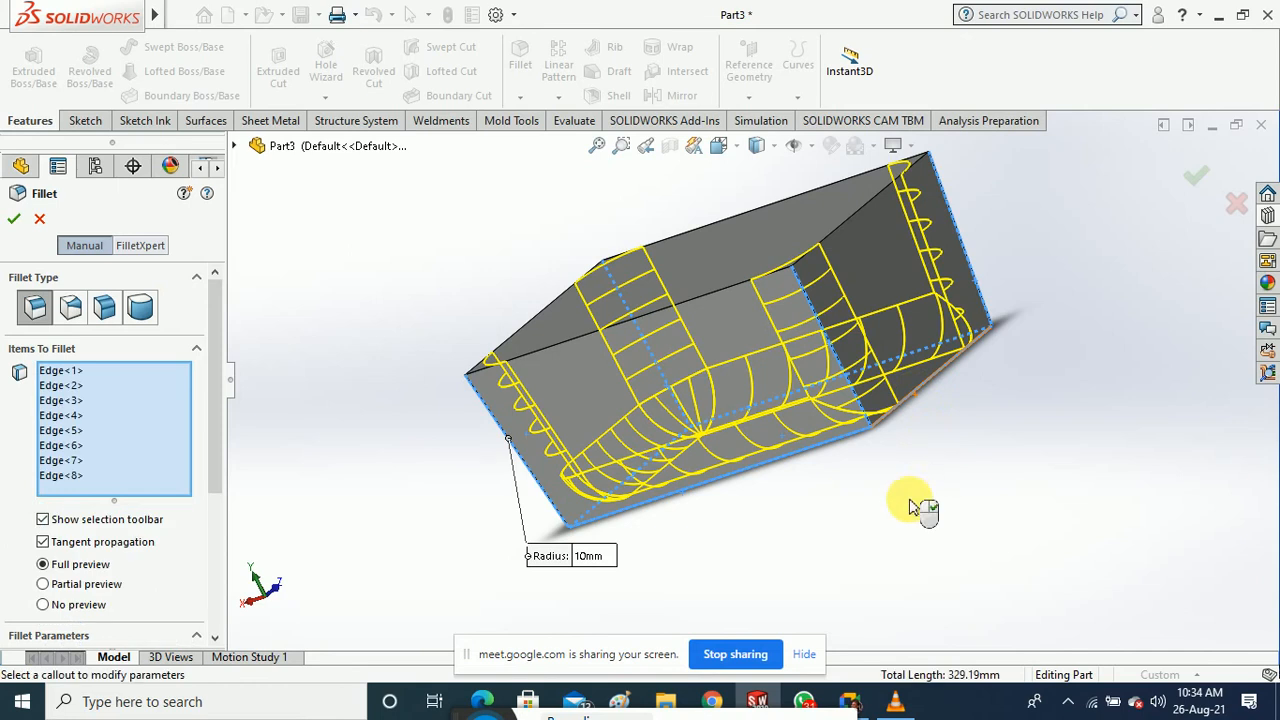
left_click(12, 220)
middle_click_drag(417, 334, 499, 369)
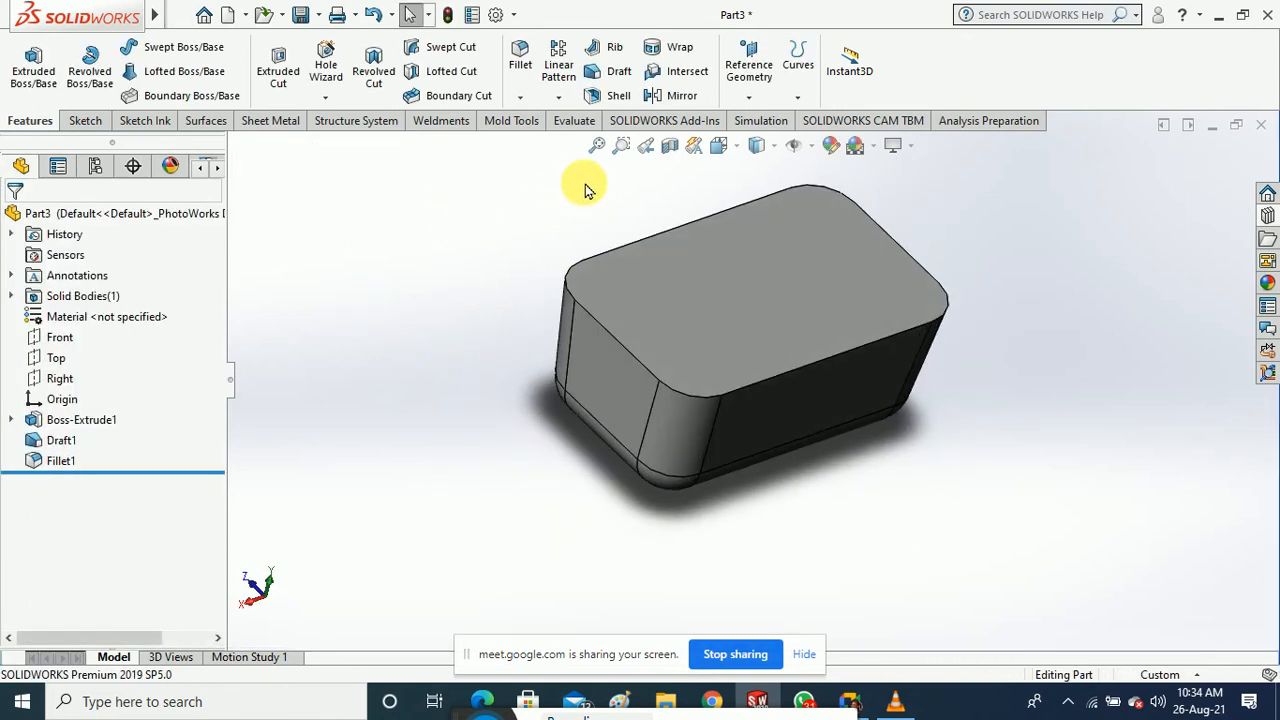
left_click(599, 145)
Shell the block with the top face removed at 5 mm wall thickness
left_click(614, 95)
left_click(737, 289)
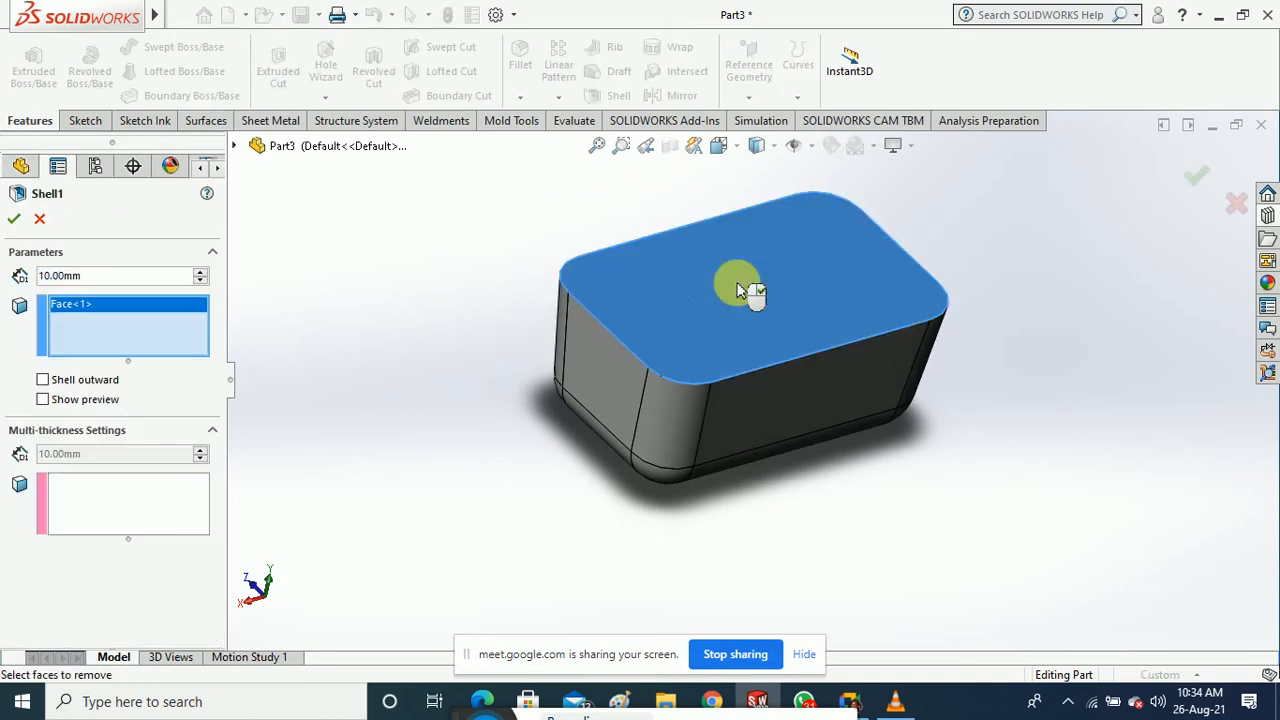
left_click_drag(131, 297, 20, 297)
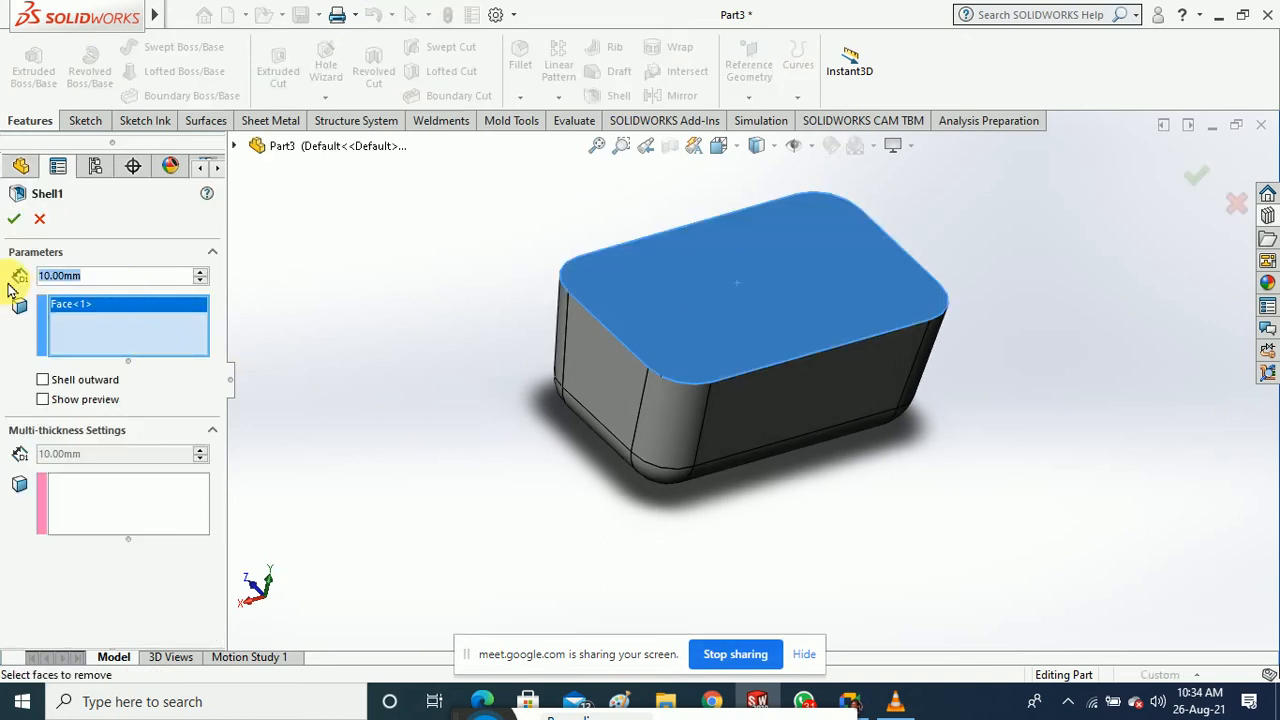
type("5")
key("Return")
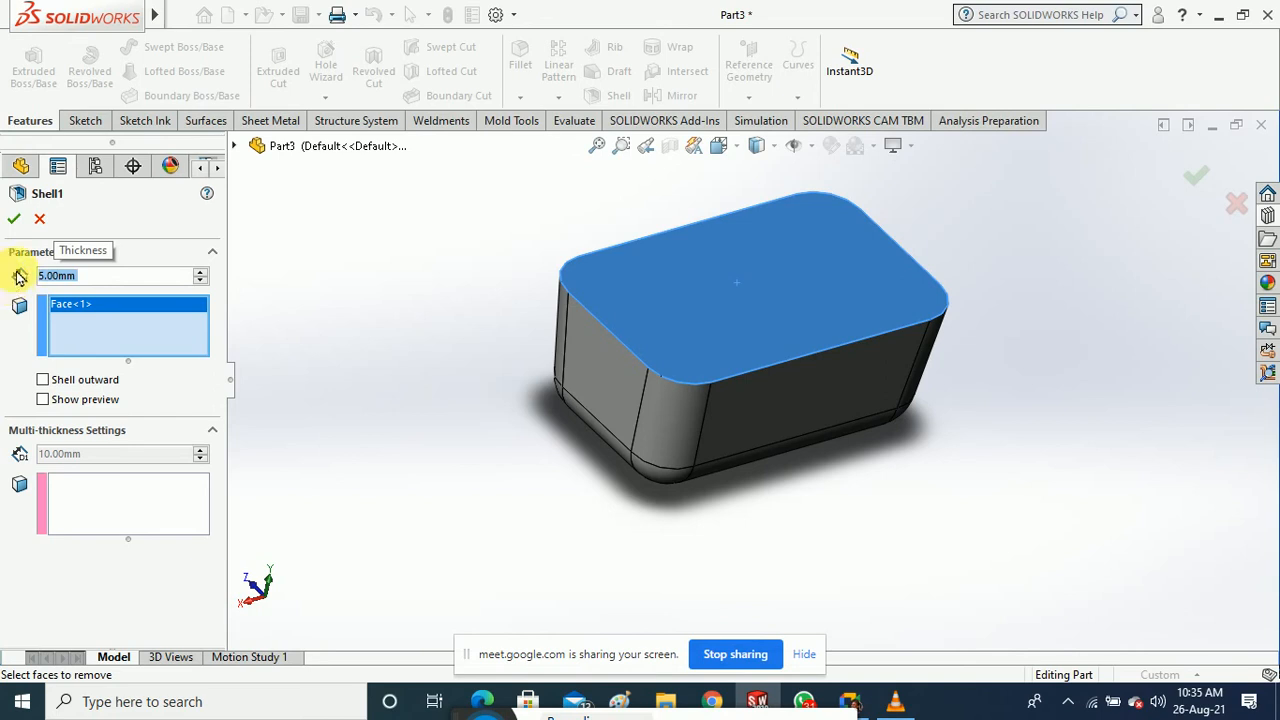
left_click(13, 218)
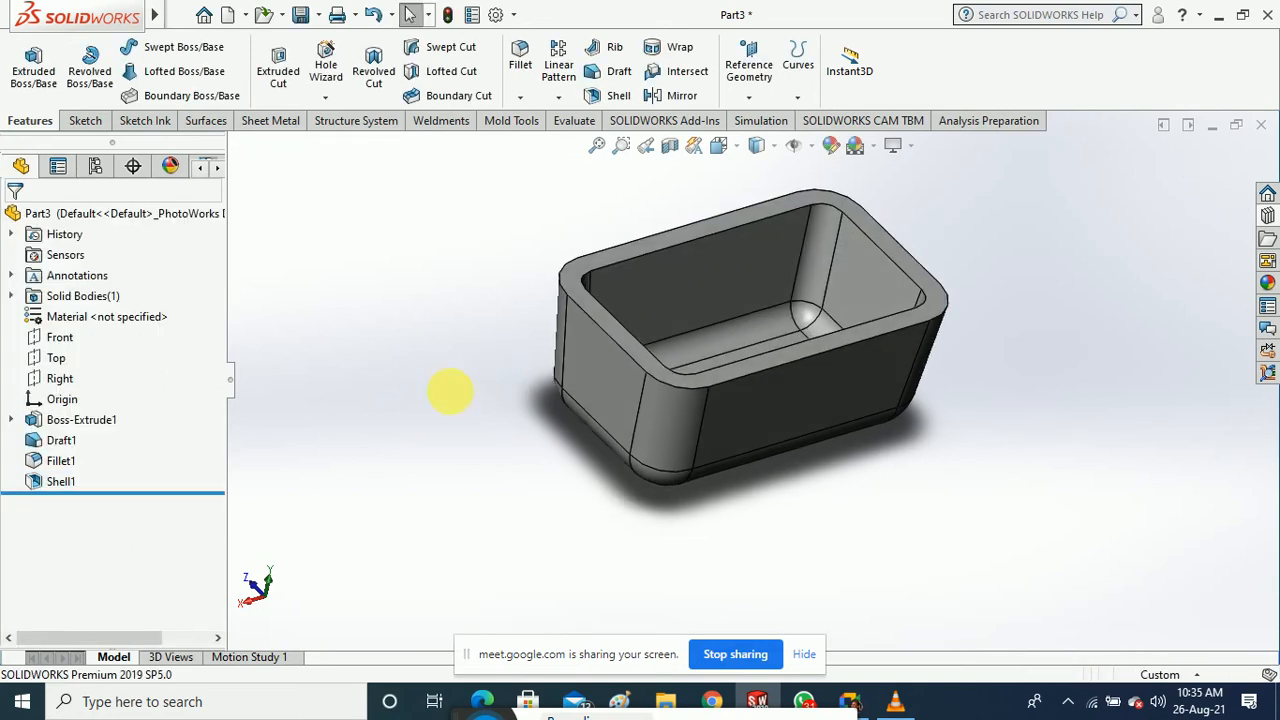
Edit Shell1 to reduce the wall thickness to 2 mm
right_click(54, 484)
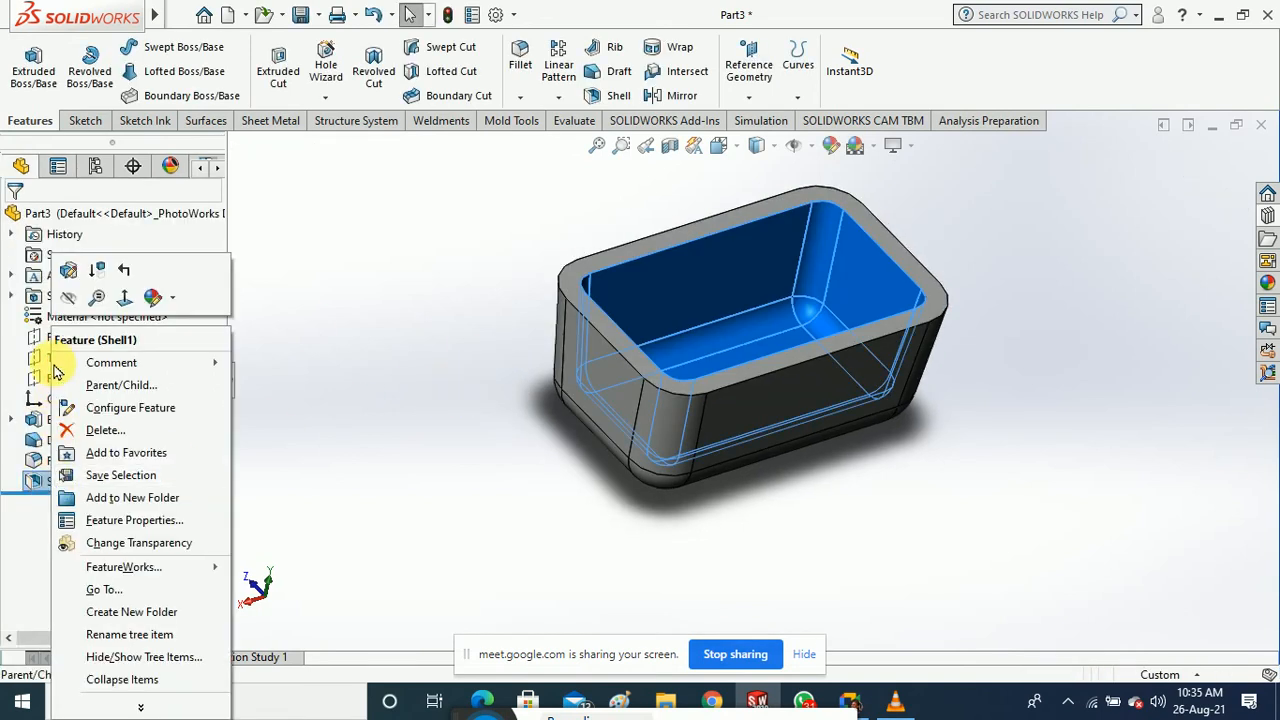
left_click(64, 273)
left_click(118, 275)
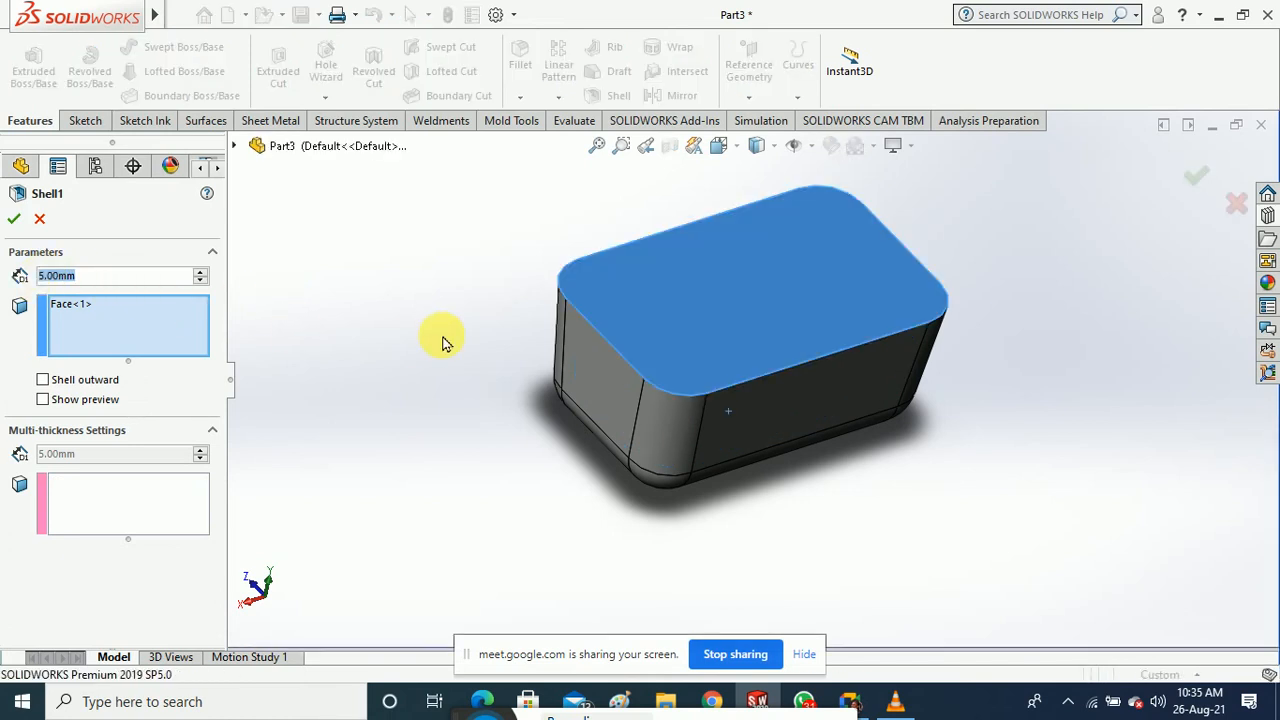
type("2")
key("Return")
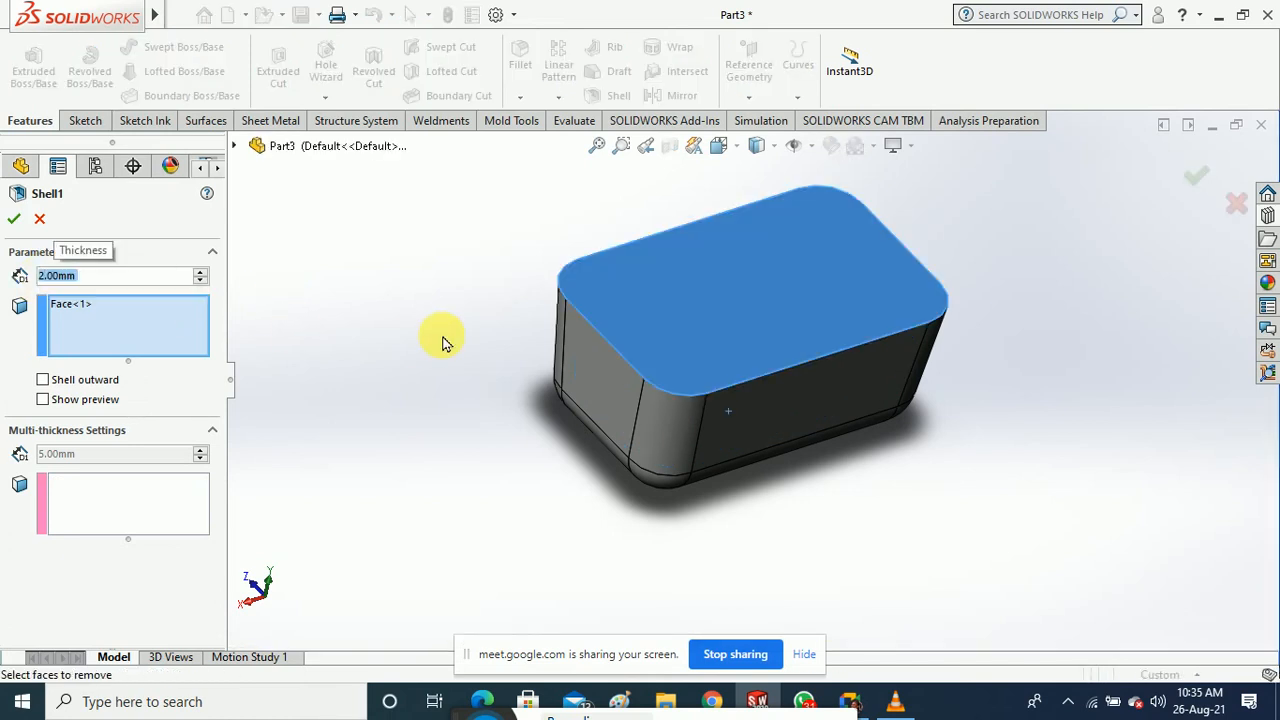
left_click(14, 219)
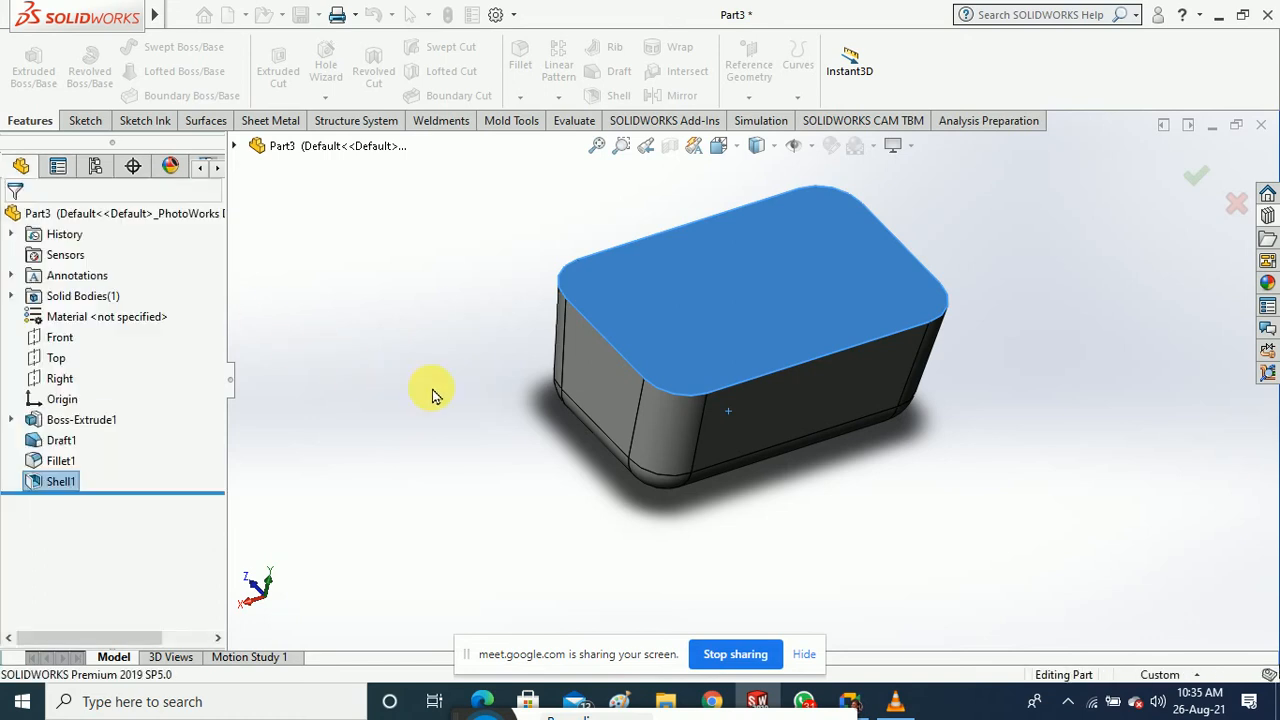
scroll(650, 278, "down", 2)
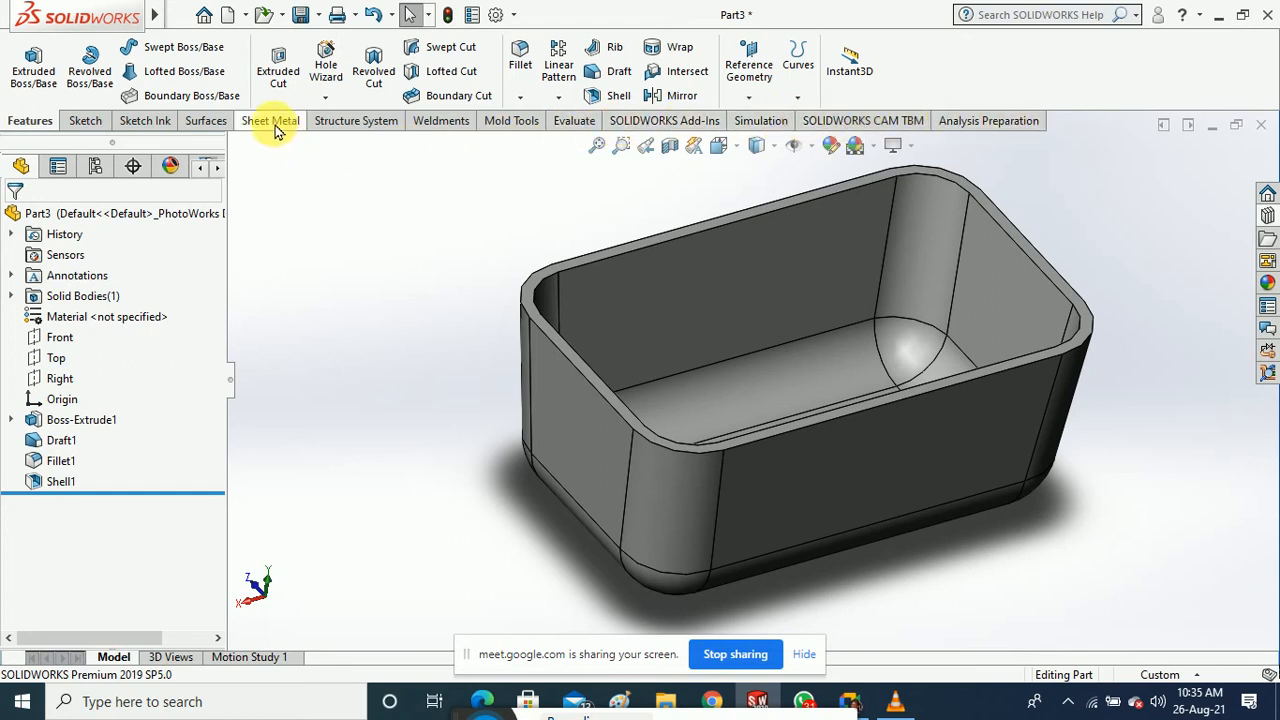
left_click(496, 124)
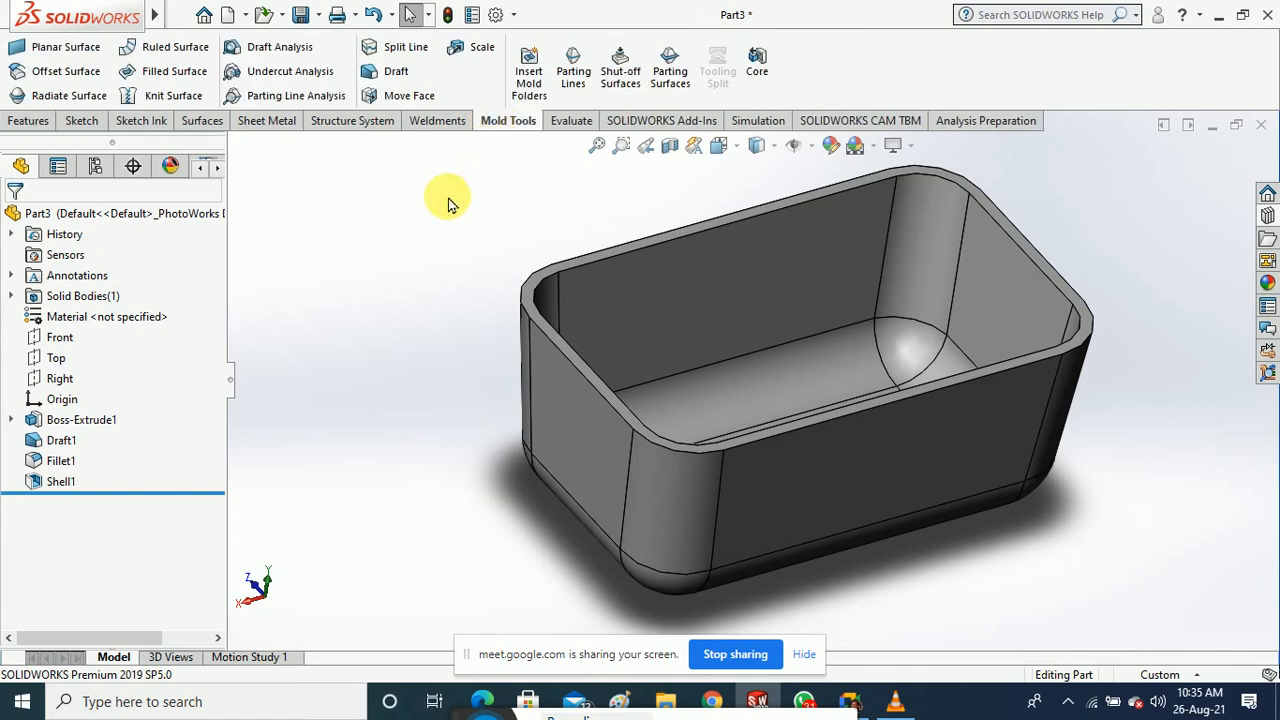
Run a draft analysis using a tray face as pull direction, colouring positive and negative draft faces
left_click(276, 50)
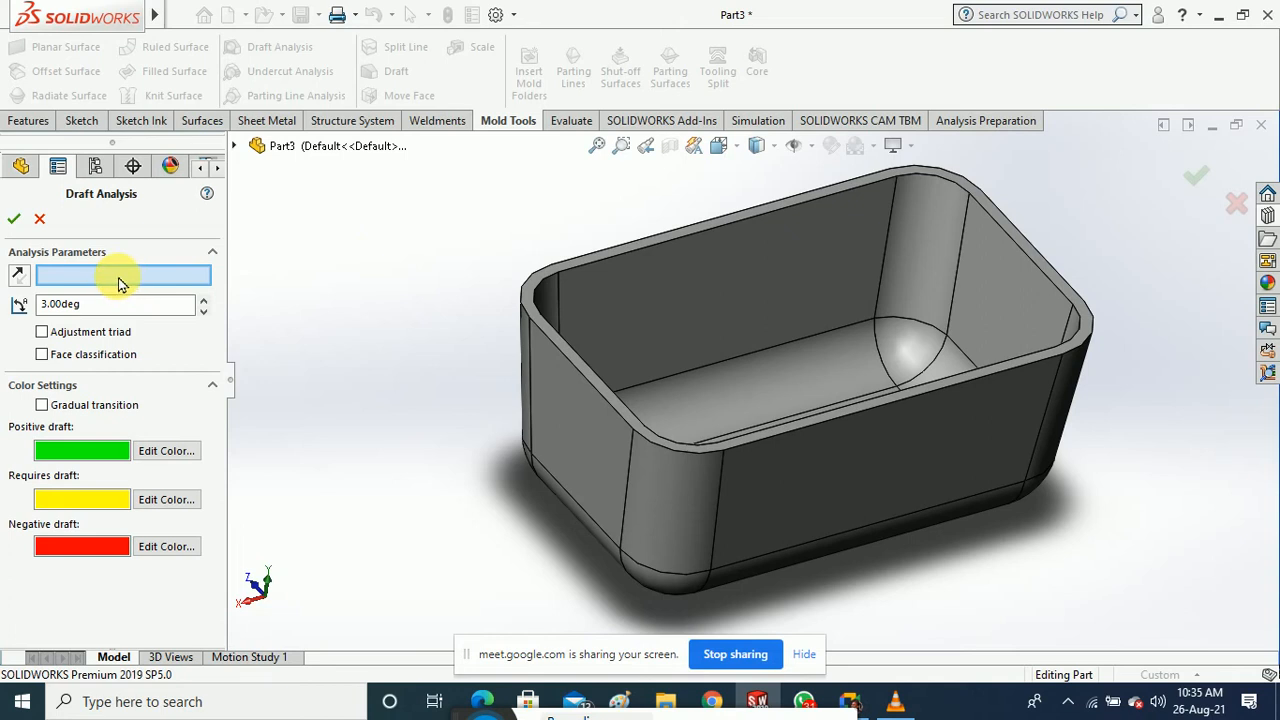
left_click(586, 374)
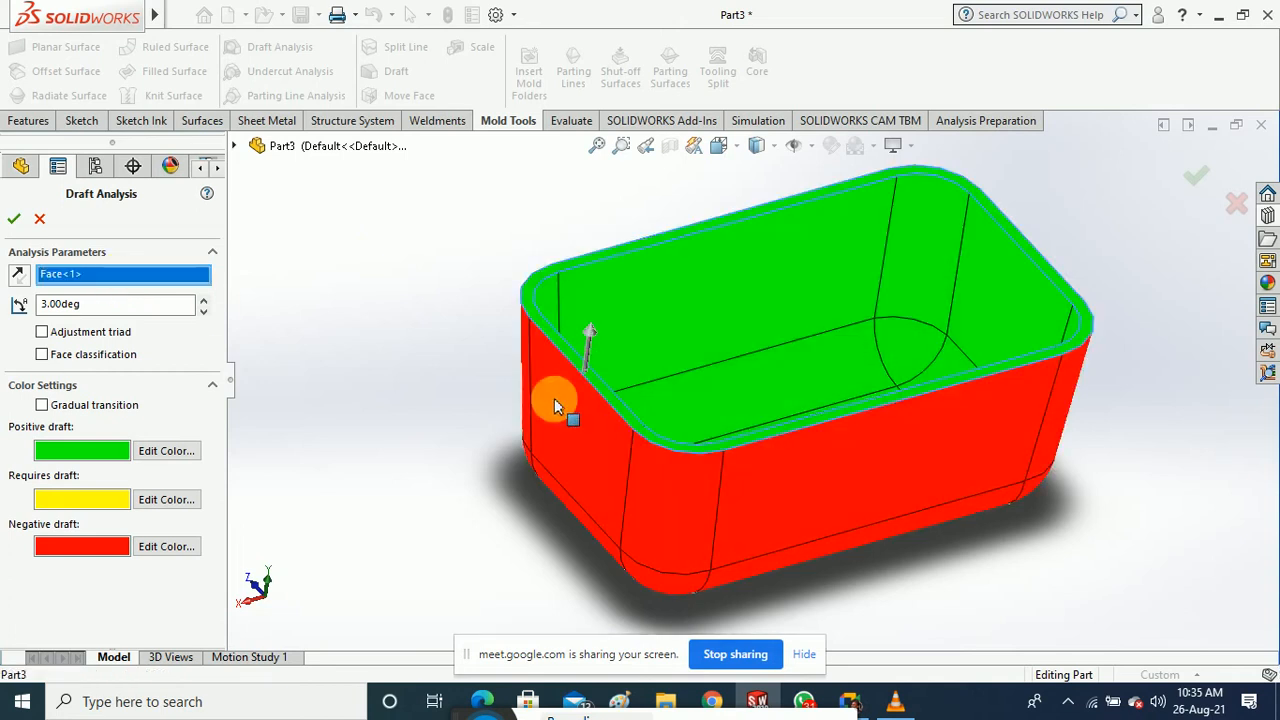
scroll(503, 457, "down", 3)
scroll(652, 465, "down", 3)
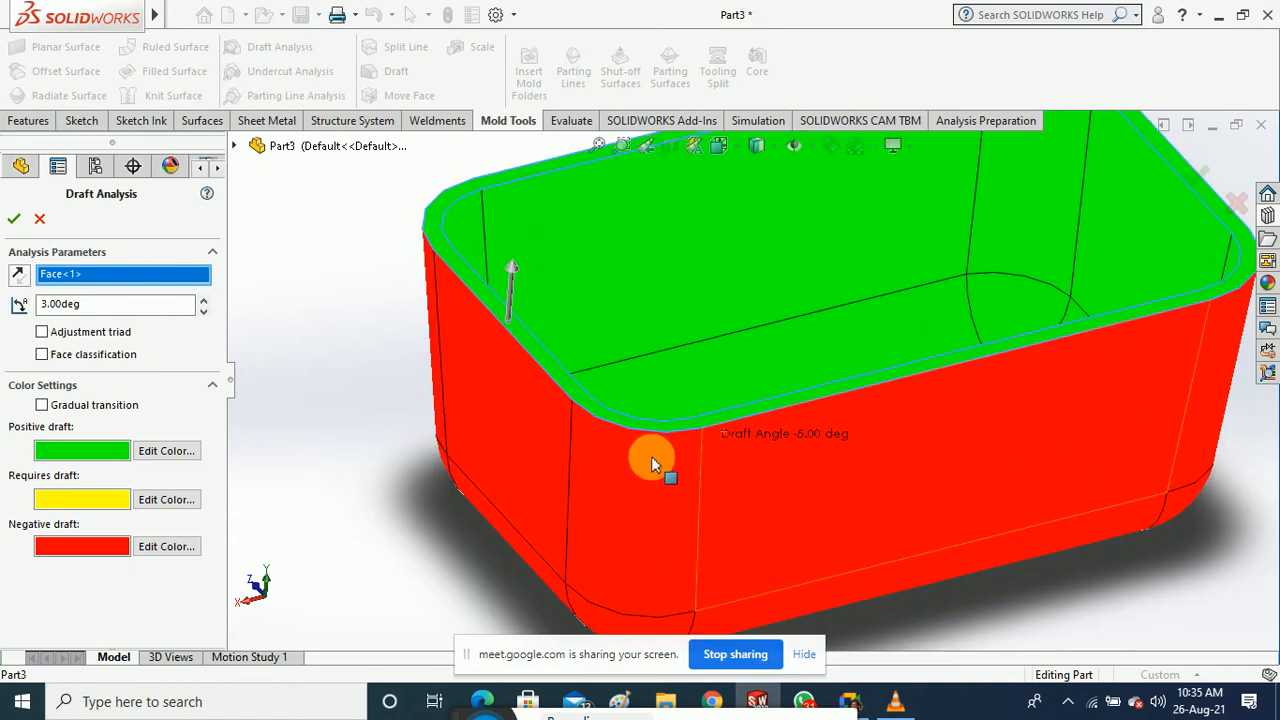
scroll(366, 491, "up", 3)
middle_click_drag(366, 491, 470, 483)
scroll(399, 473, "up", 3)
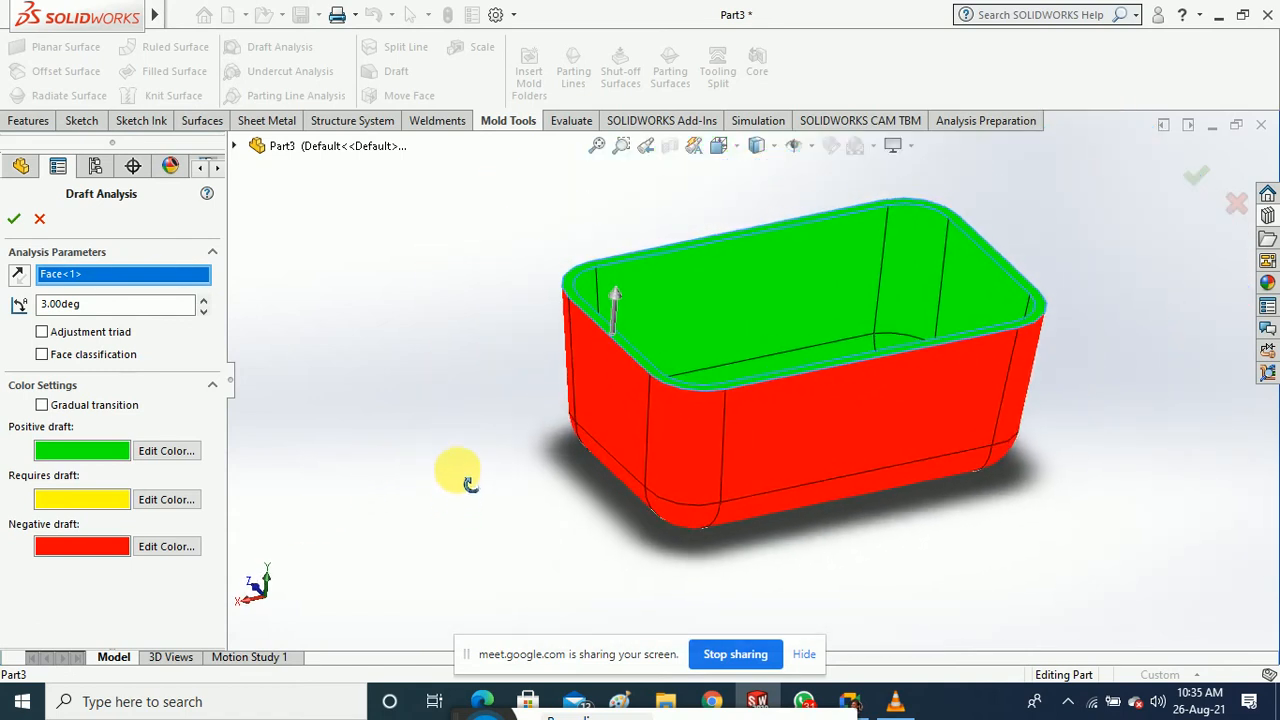
left_click(14, 218)
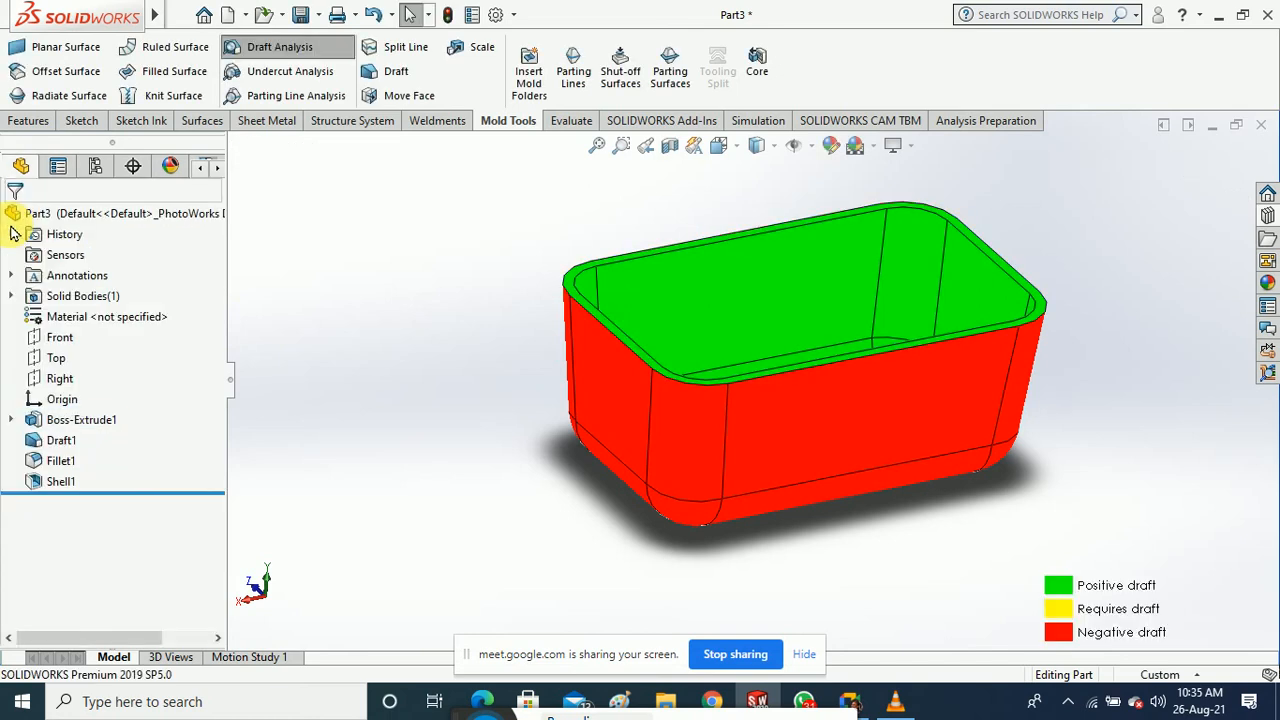
mouse_move(387, 316)
middle_mouse_down()
mouse_move(387, 336)
mouse_move(384, 318)
middle_mouse_up()
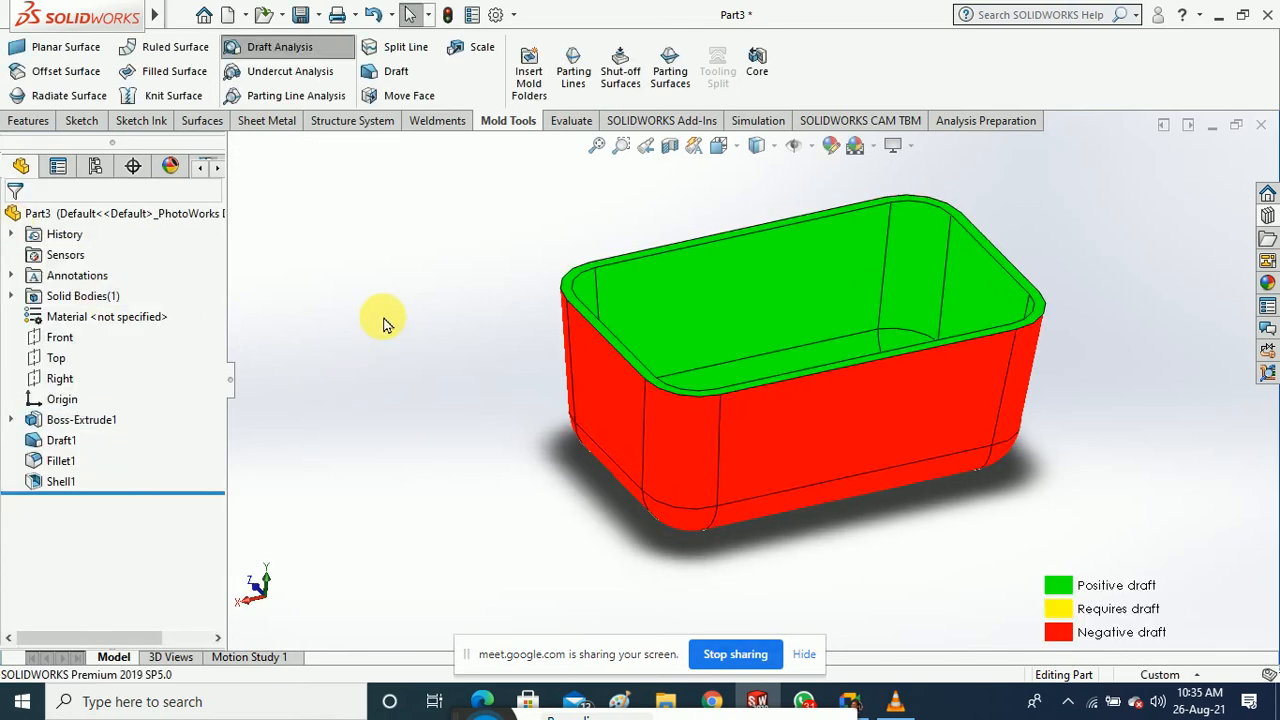
left_click(297, 96)
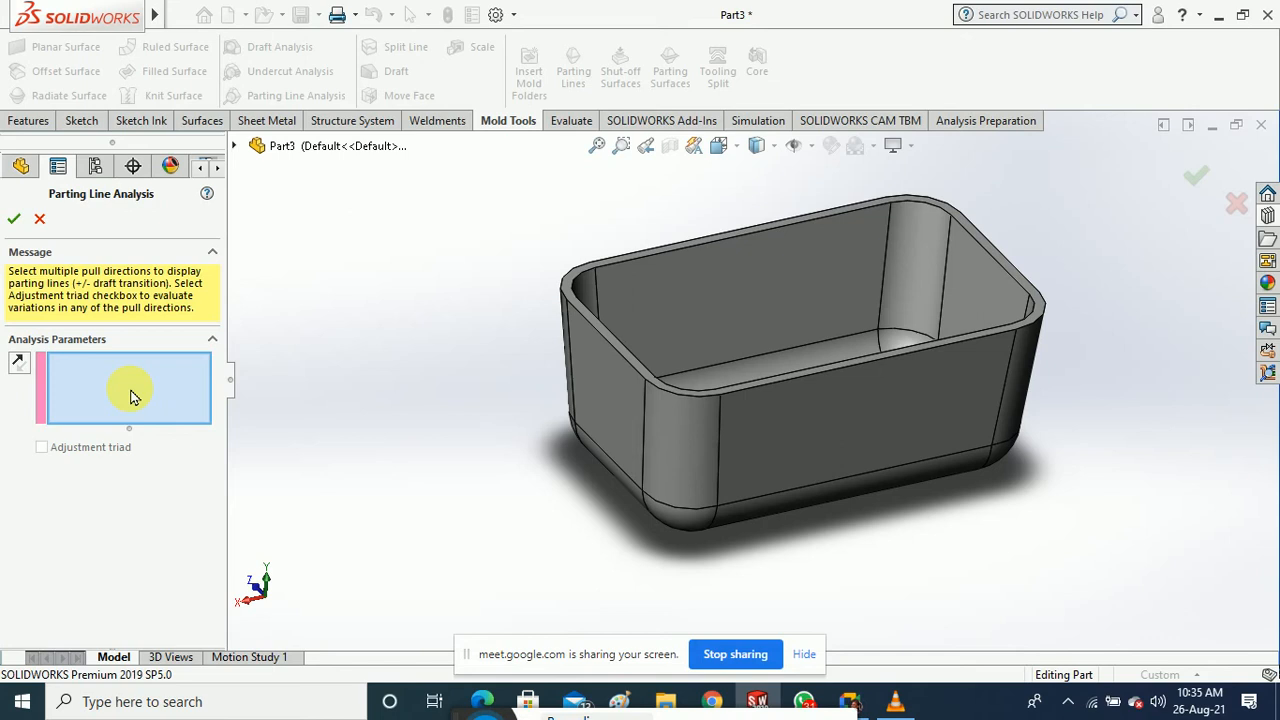
left_click(686, 401)
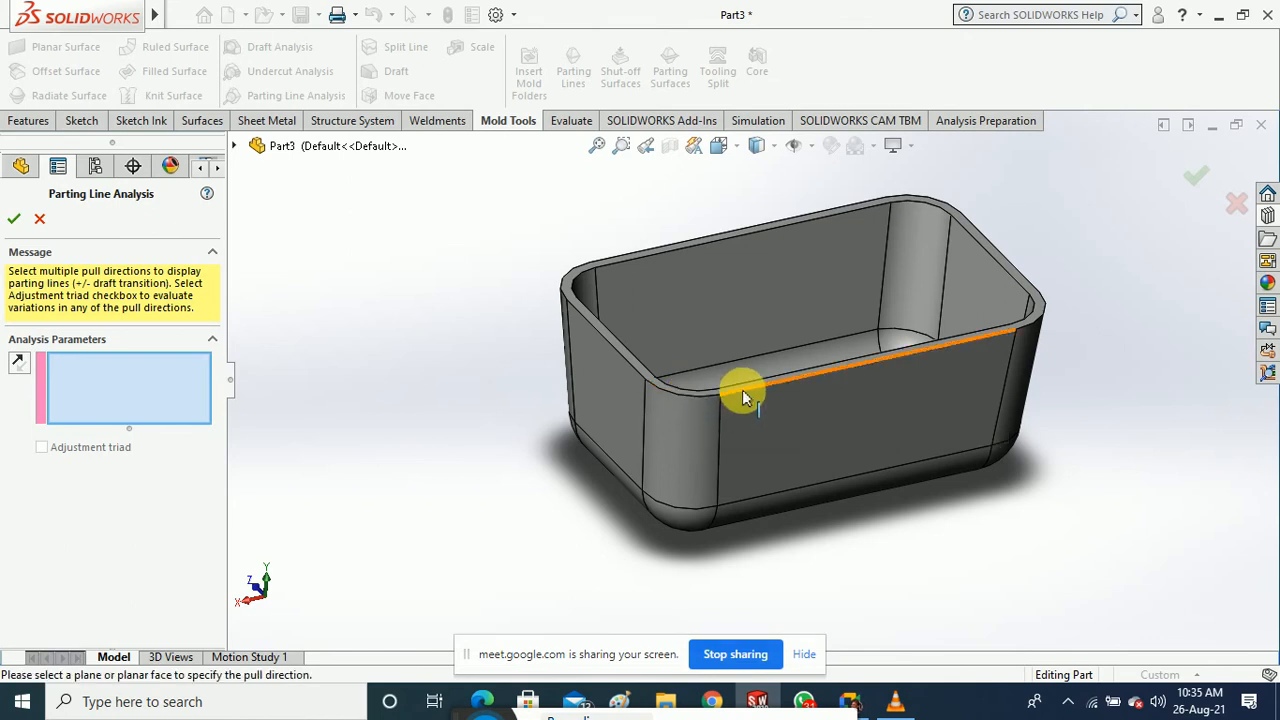
left_click(40, 224)
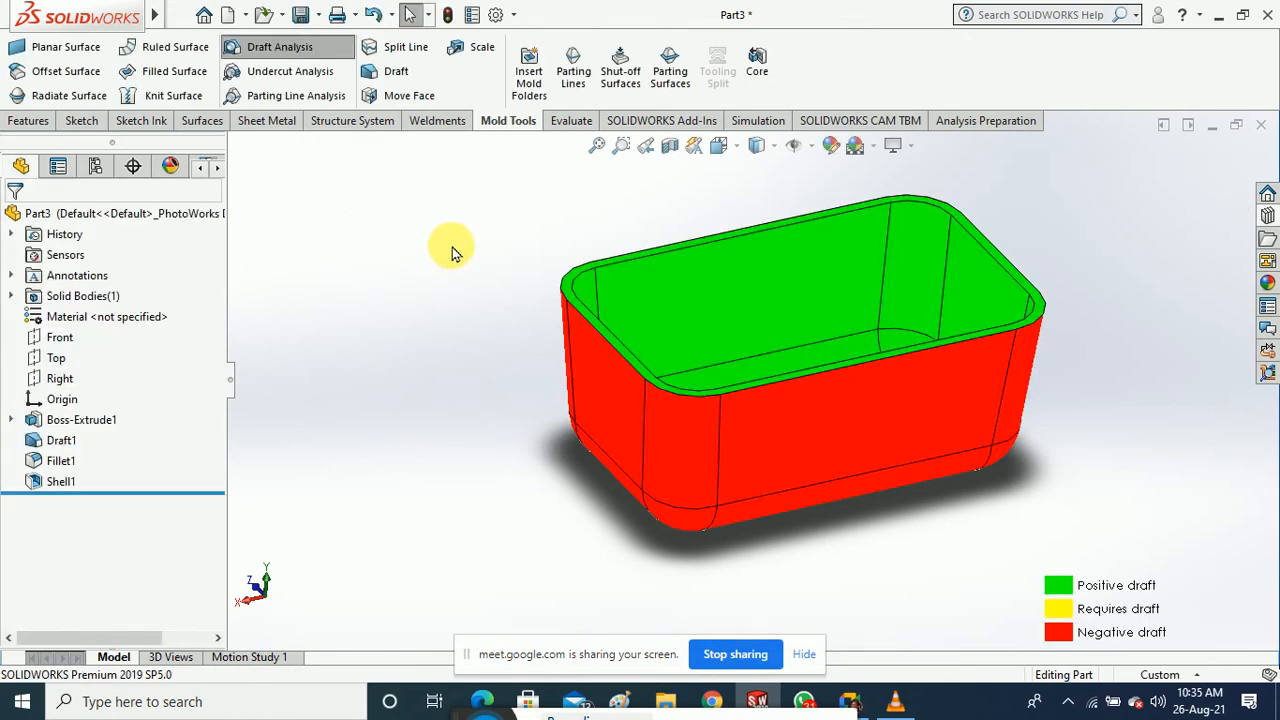
Start a parting line with a vertical edge as upward pull direction and run its draft analysis
left_click(578, 86)
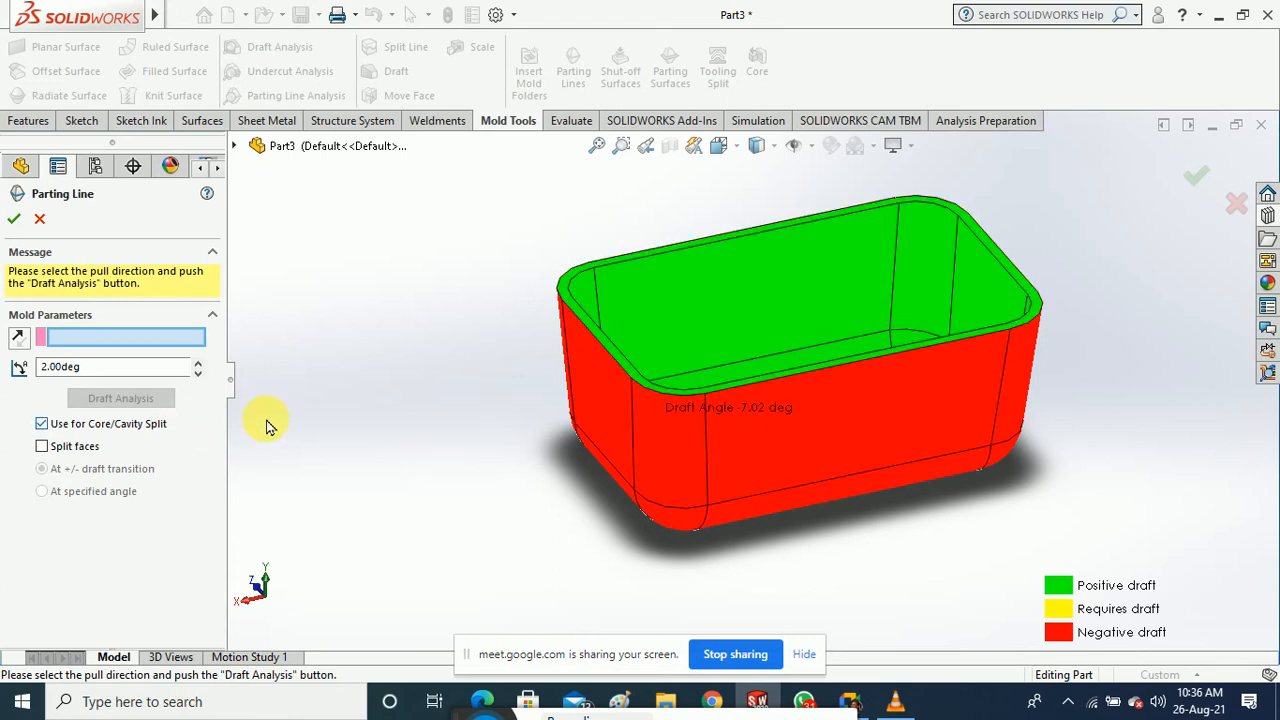
scroll(700, 420, "down", 4)
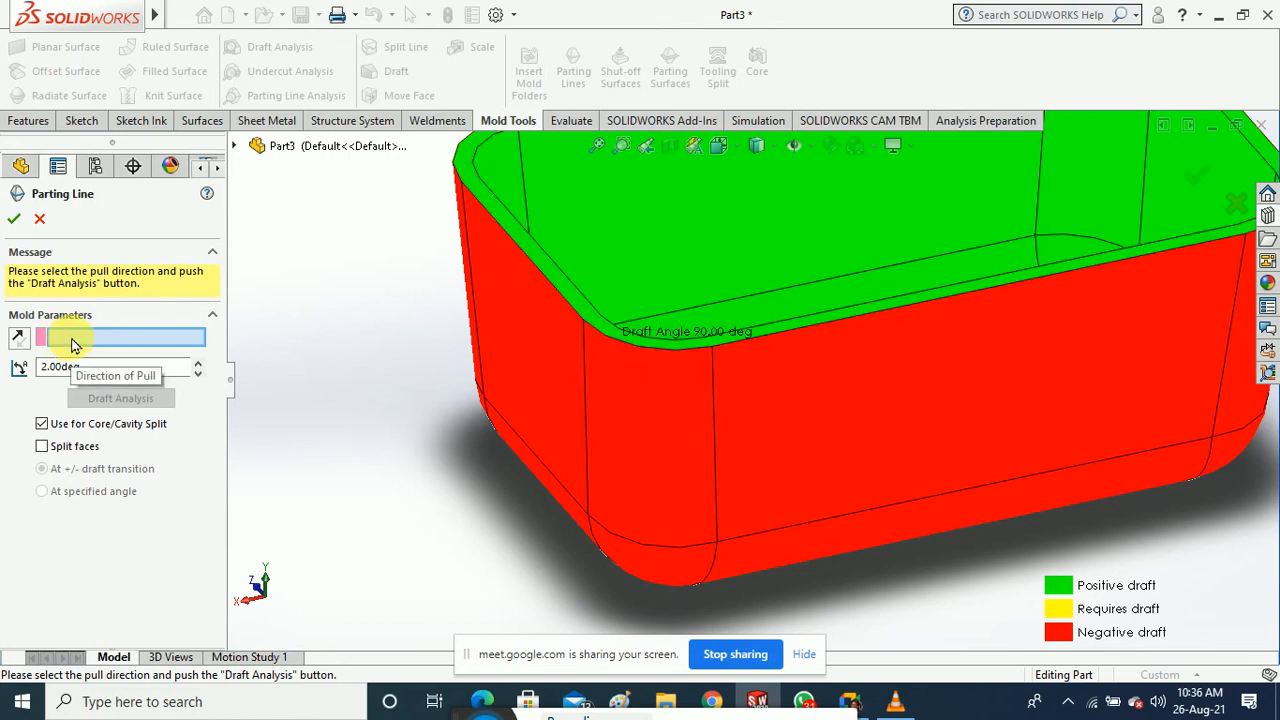
left_click(712, 463)
scroll(675, 479, "up", 2)
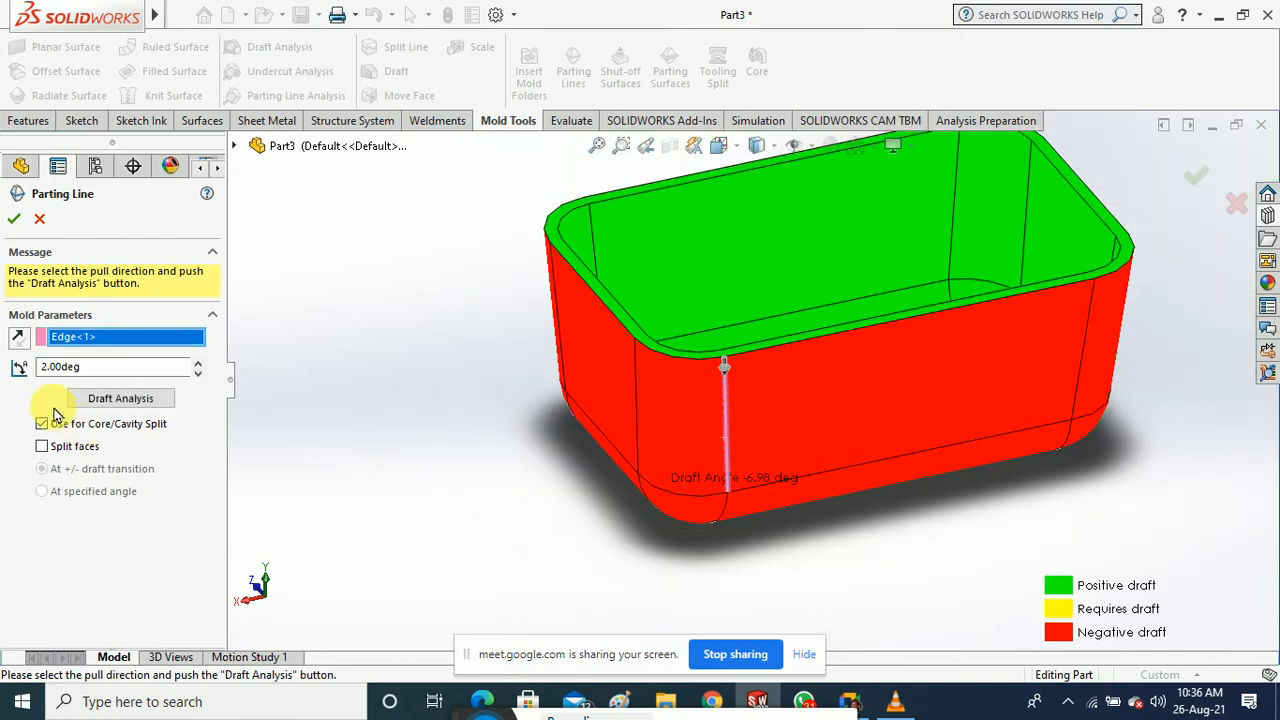
left_click(19, 340)
middle_click_drag(420, 502, 407, 498)
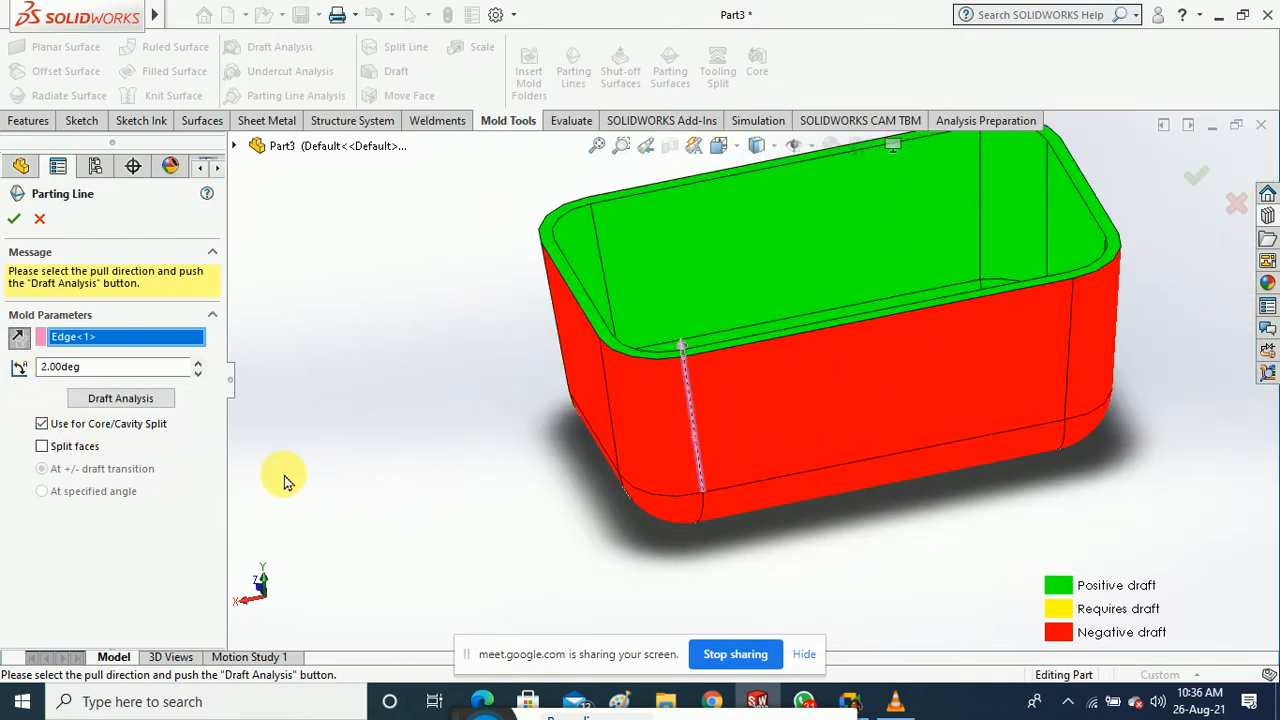
left_click(120, 398)
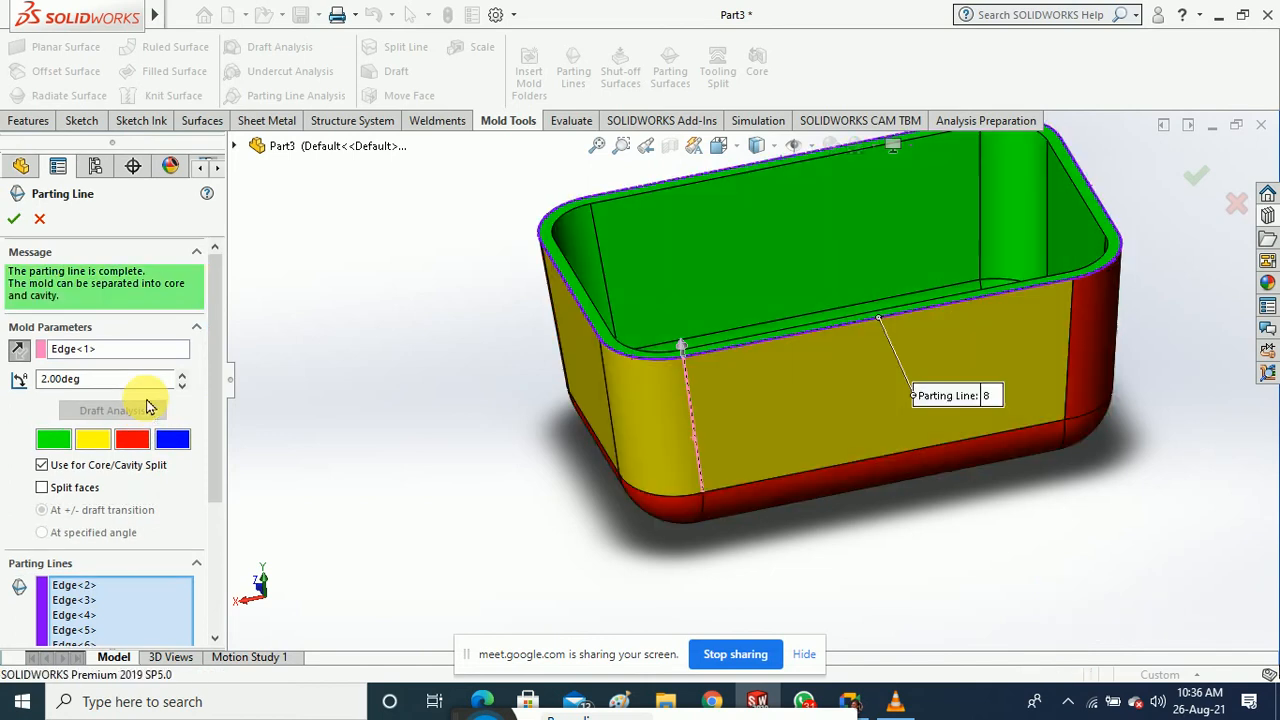
Inspect the complete eight-edge rim parting line from several angles, then flip the pull direction
middle_click_drag(349, 443, 347, 378)
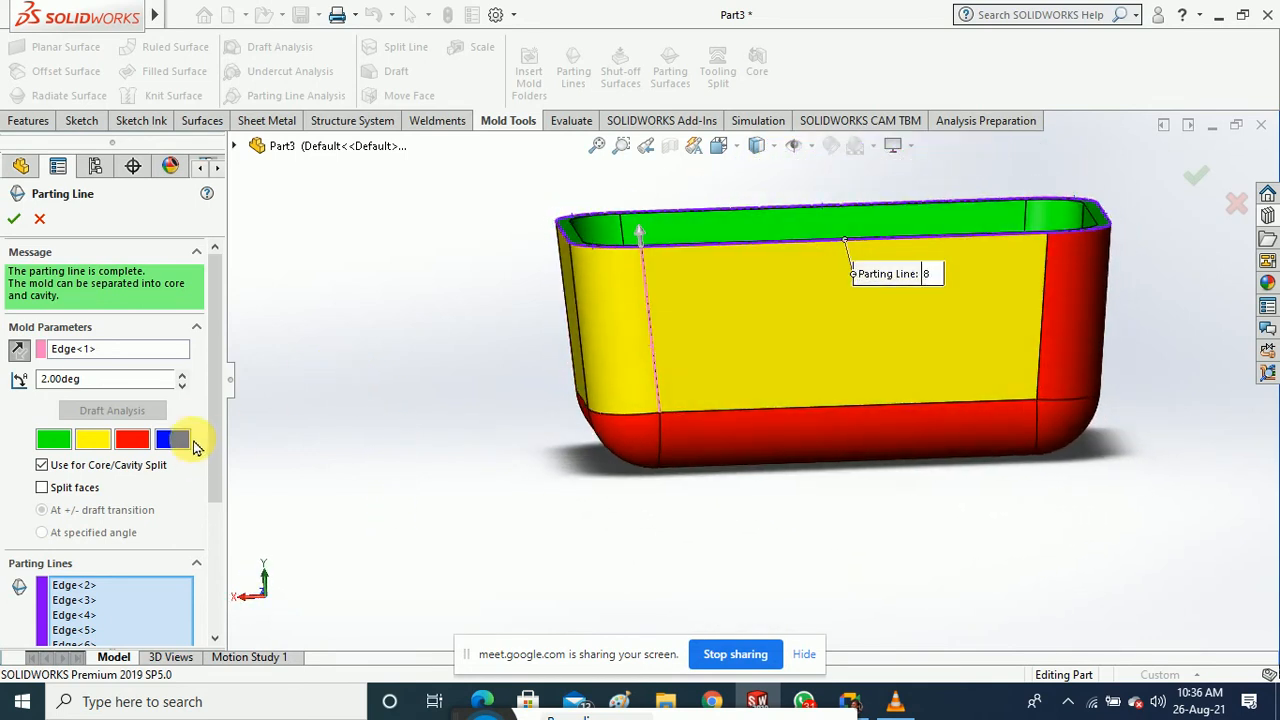
left_click_drag(217, 394, 217, 509)
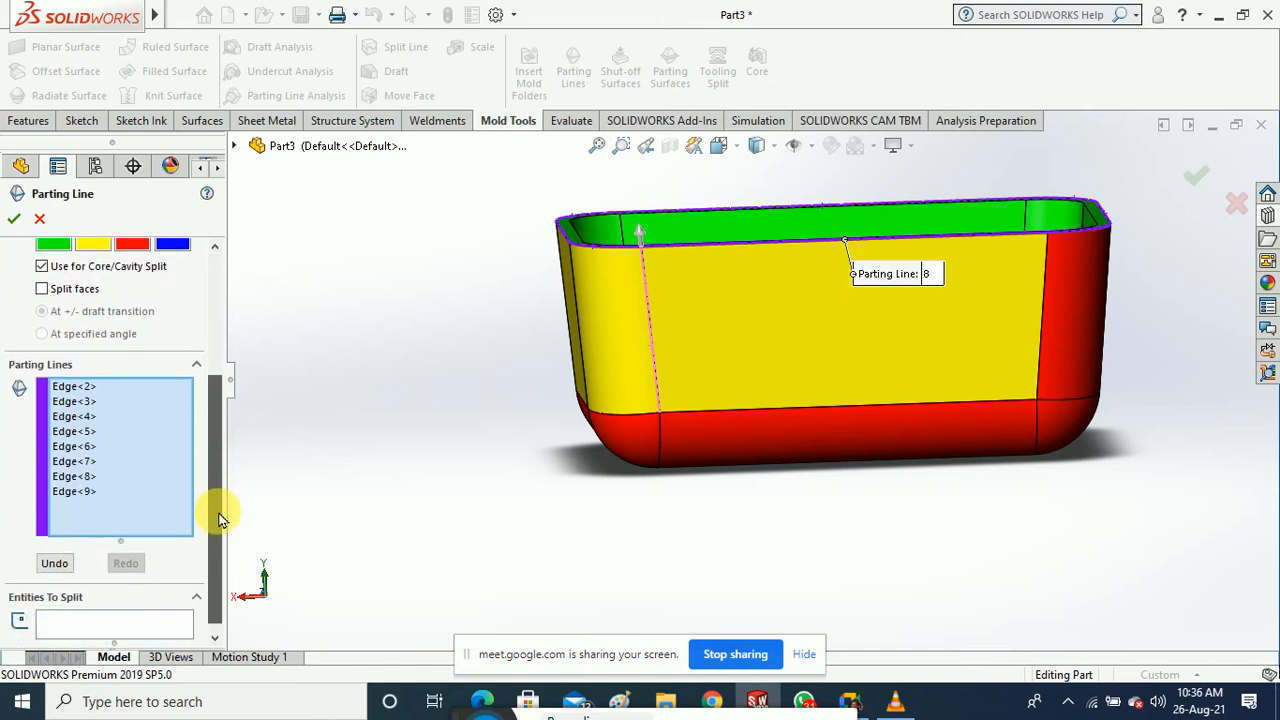
middle_click_drag(363, 491, 472, 496)
left_click_drag(222, 470, 217, 434)
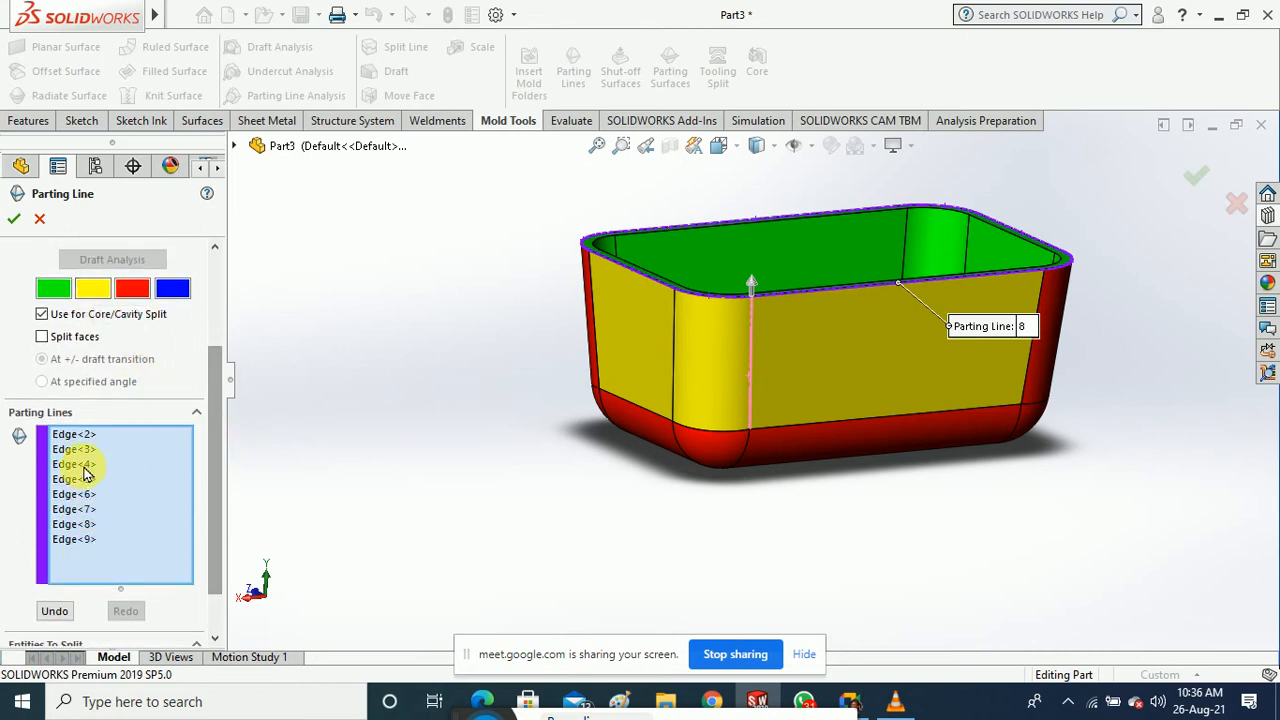
middle_click_drag(444, 478, 437, 531)
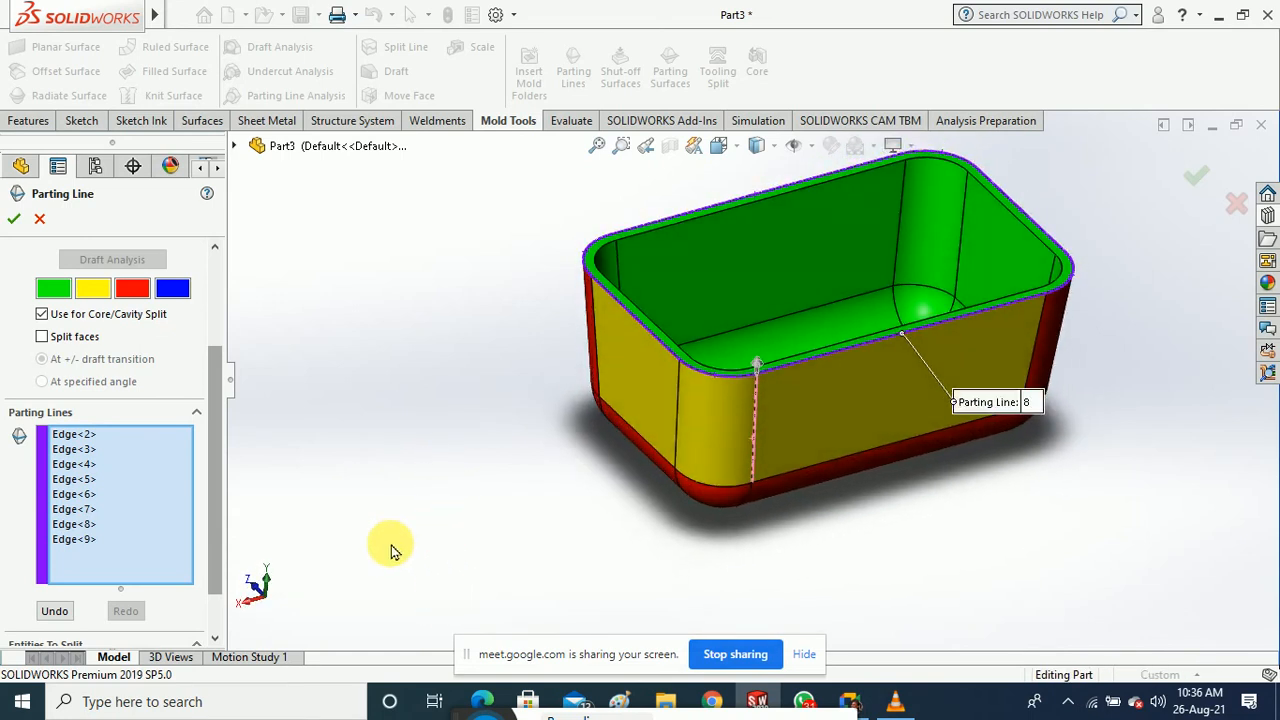
left_click_drag(214, 460, 213, 365)
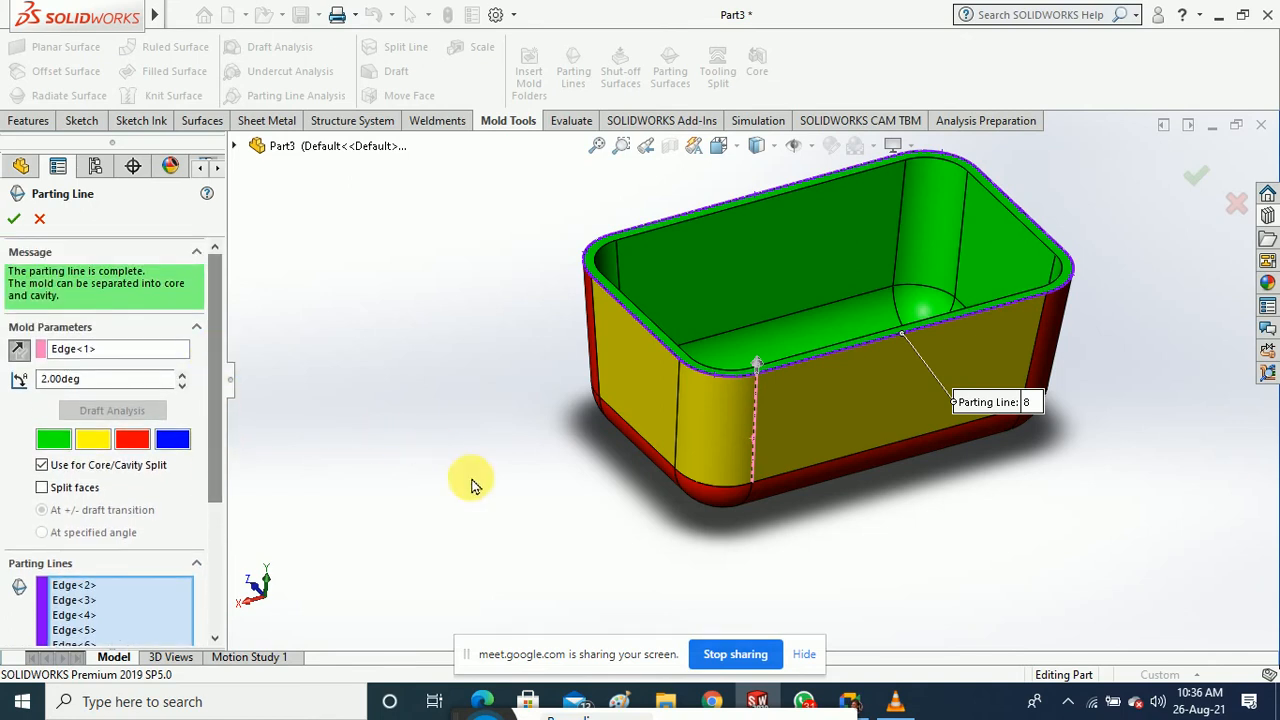
middle_click_drag(471, 483, 466, 451)
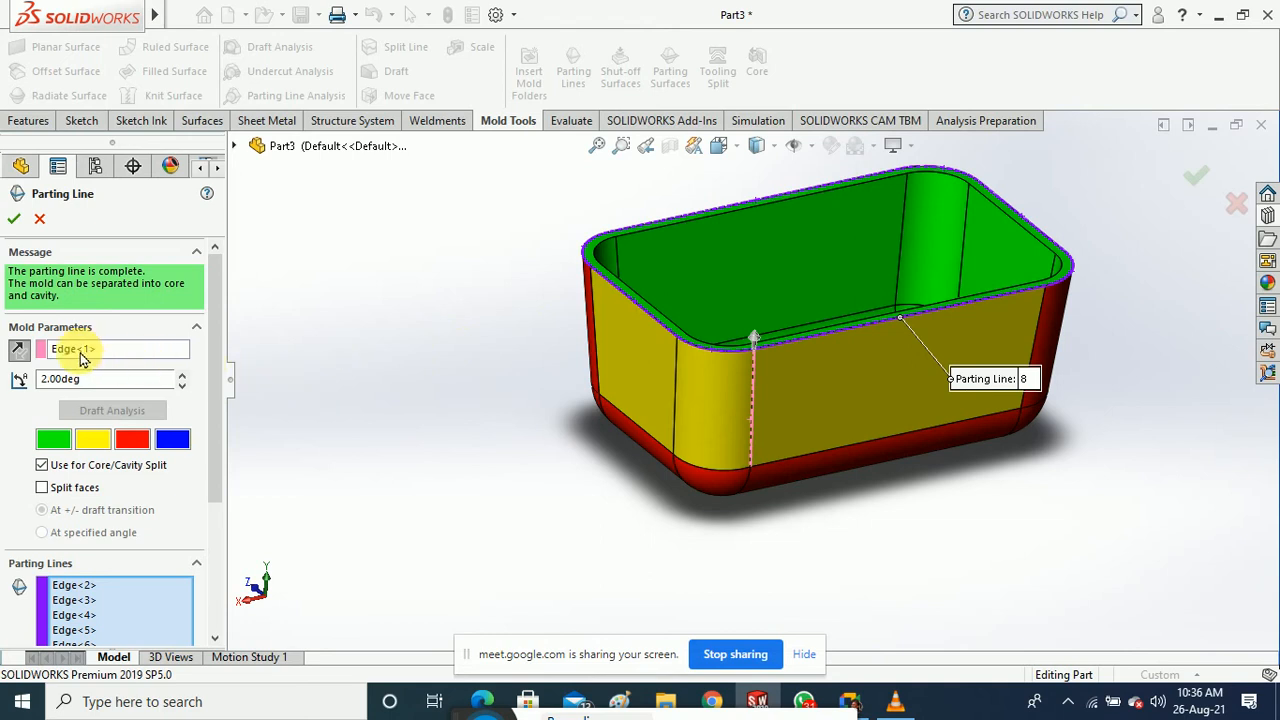
left_click(18, 348)
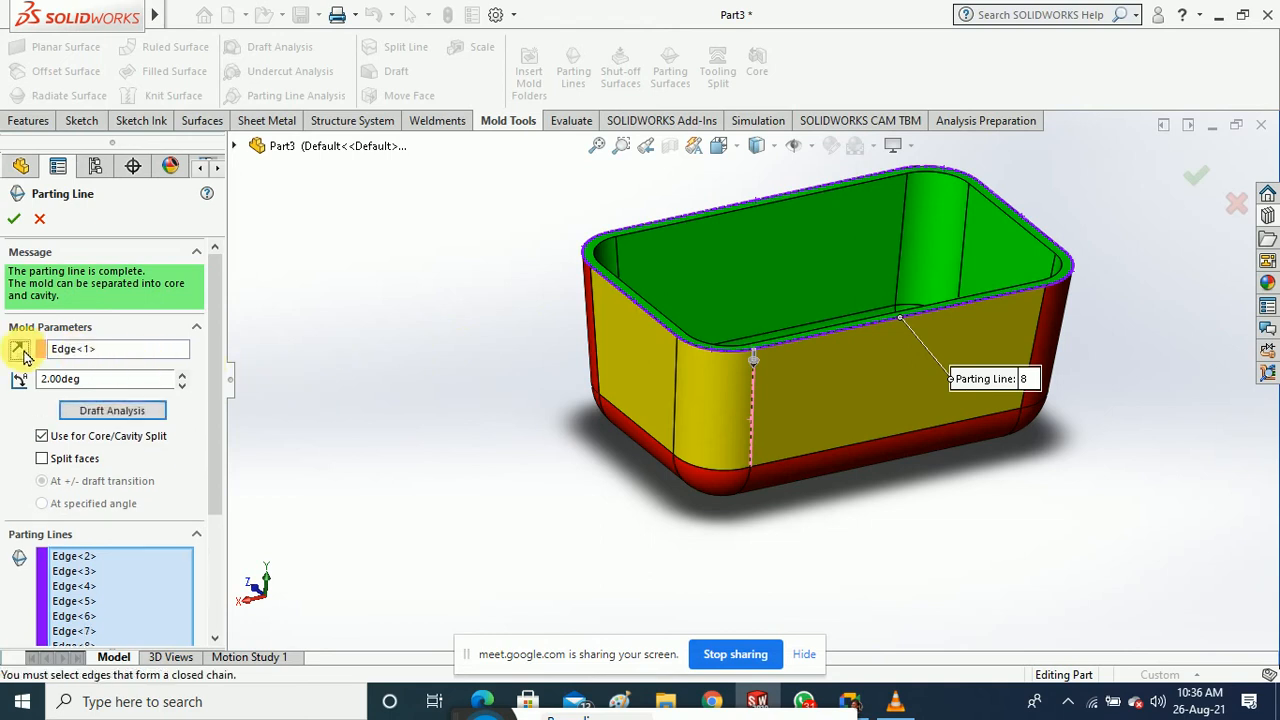
Rerun the draft analysis with the reversed direction, then clear the pull-direction edge
left_click(125, 408)
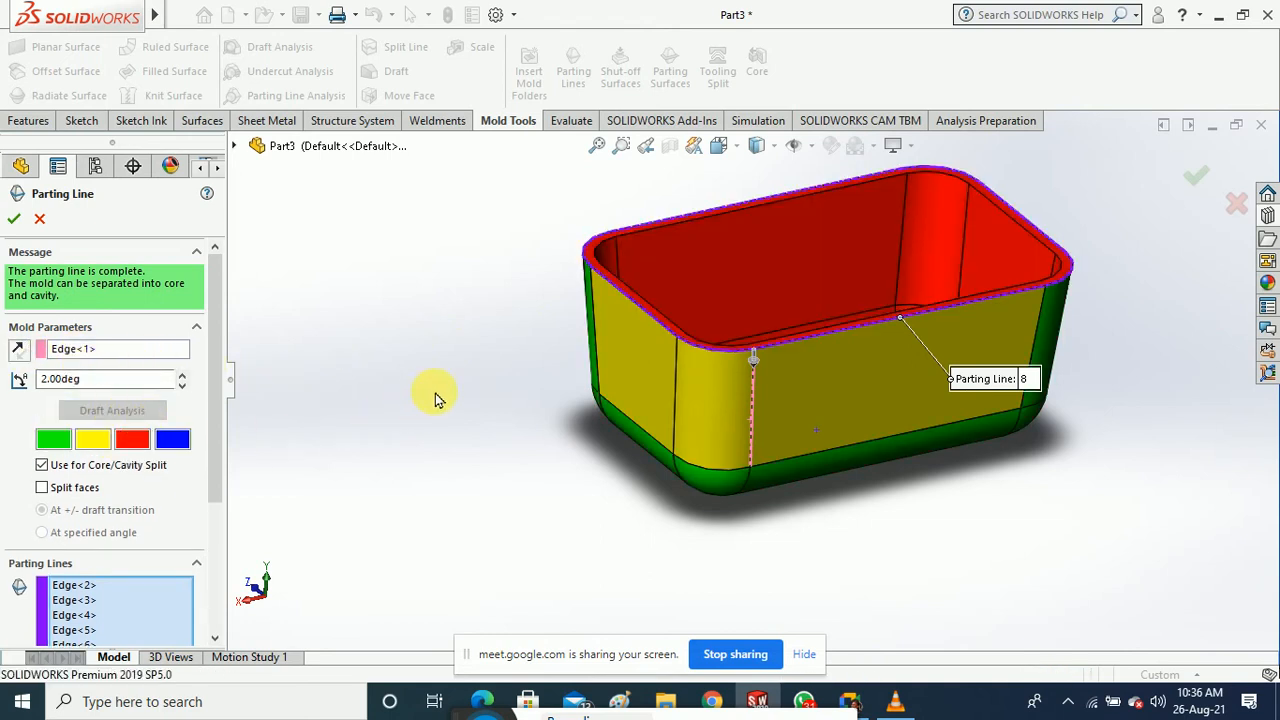
mouse_move(436, 400)
middle_mouse_down()
mouse_move(445, 512)
mouse_move(436, 392)
mouse_move(449, 394)
middle_mouse_up()
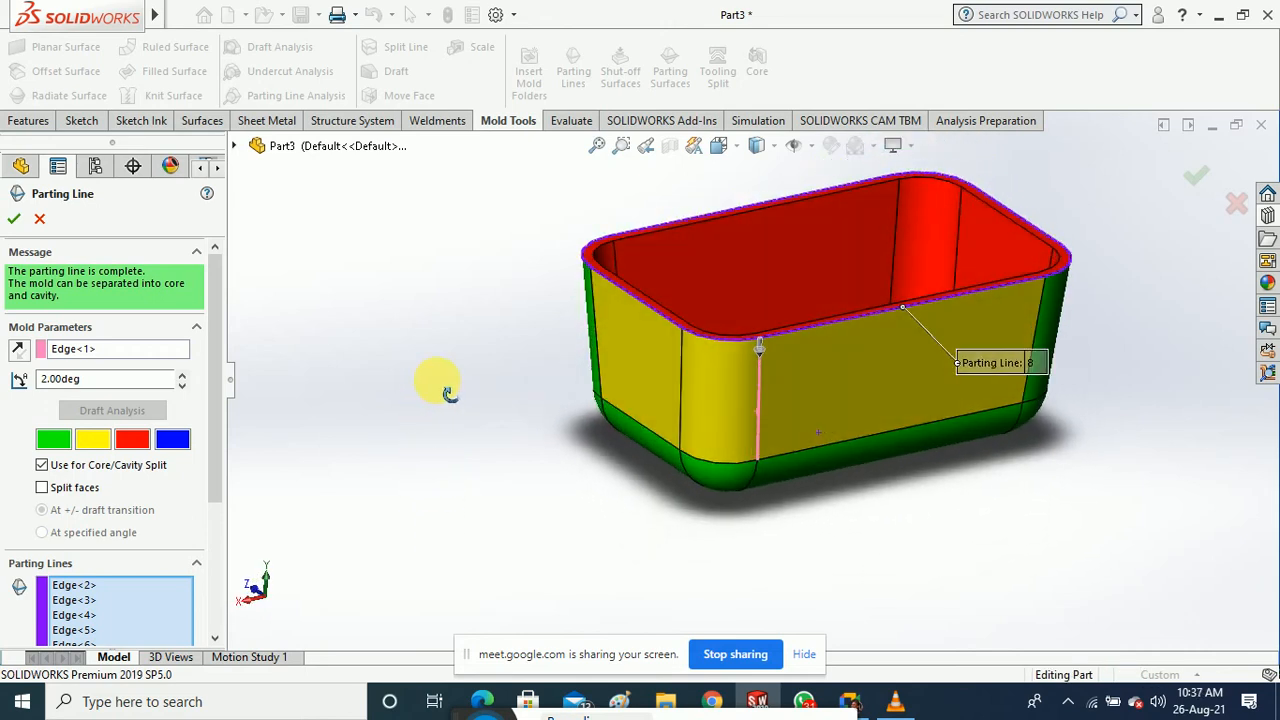
left_click(82, 350)
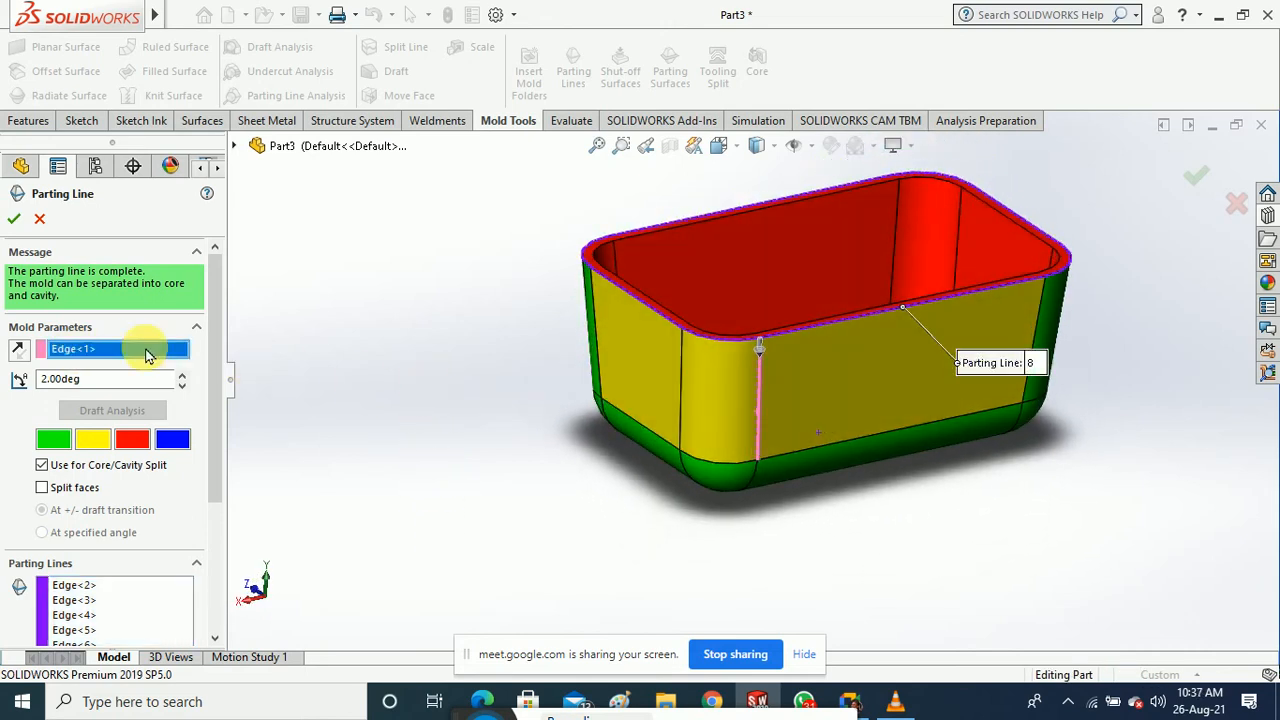
scroll(825, 330, "down", 5)
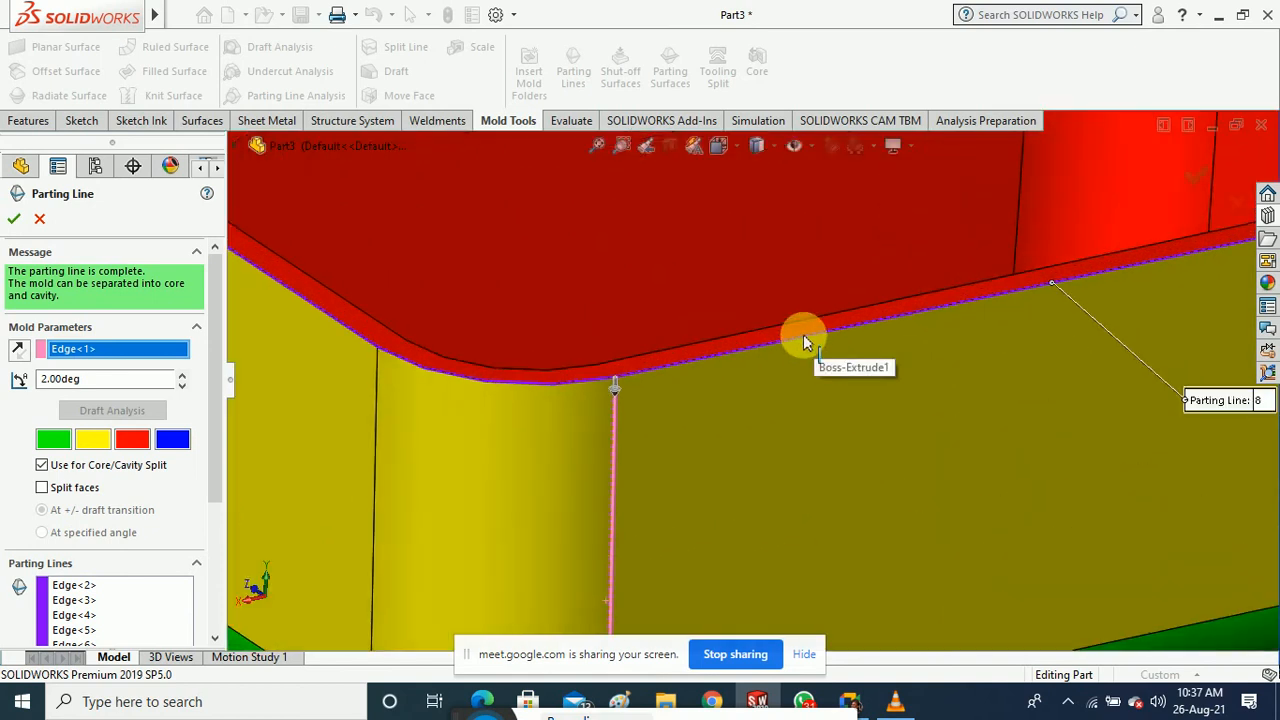
right_click(84, 350)
left_click(113, 366)
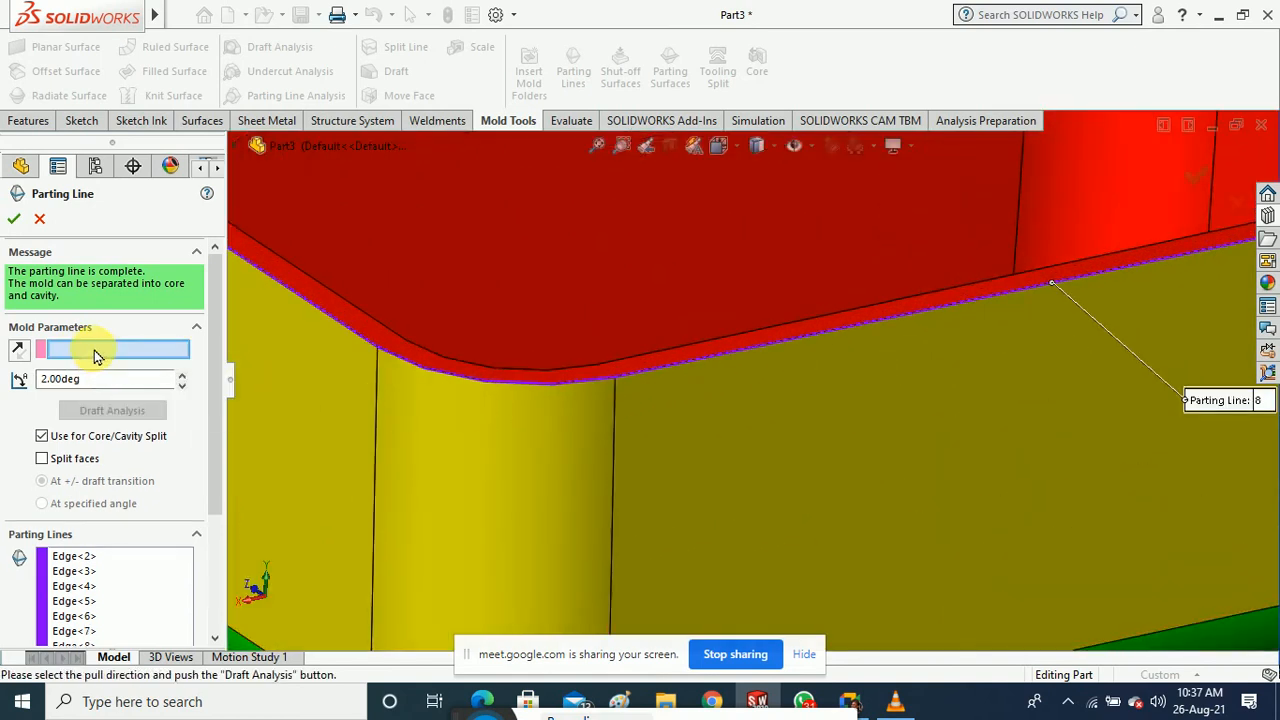
Try a rim edge as the new pull direction, recheck the draft, then cancel the parting line
left_click(741, 358)
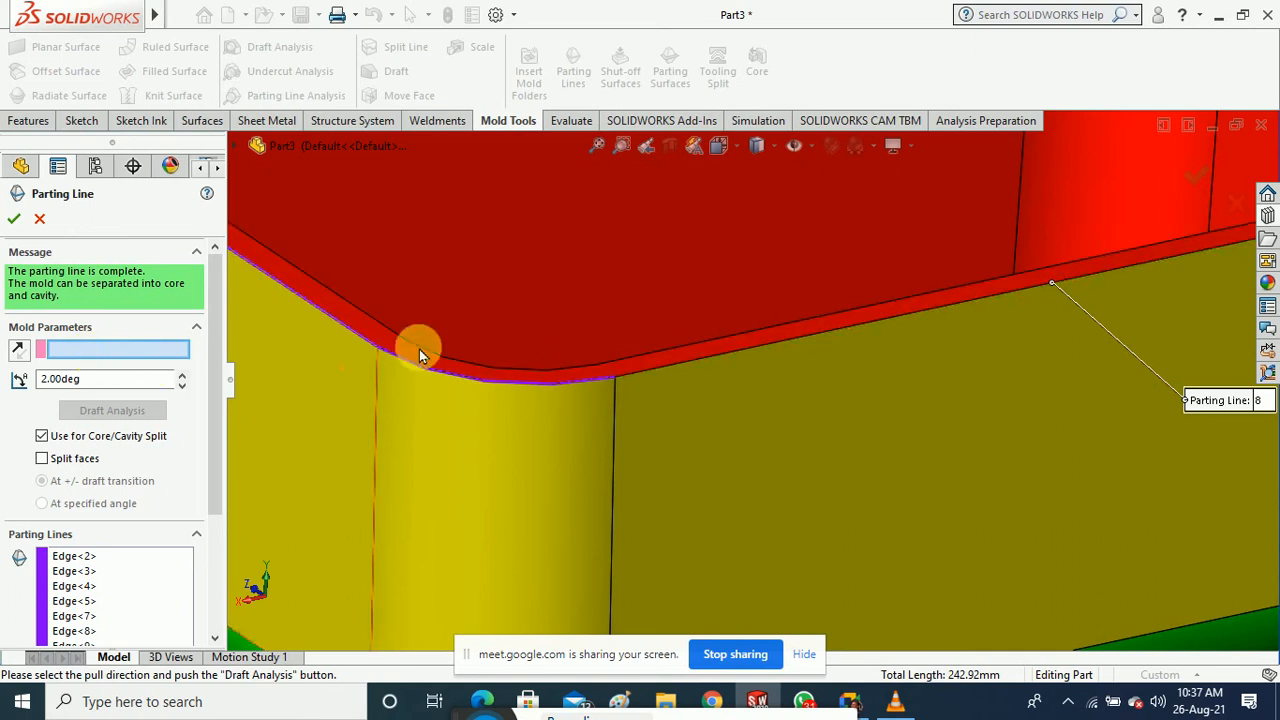
left_click(755, 355)
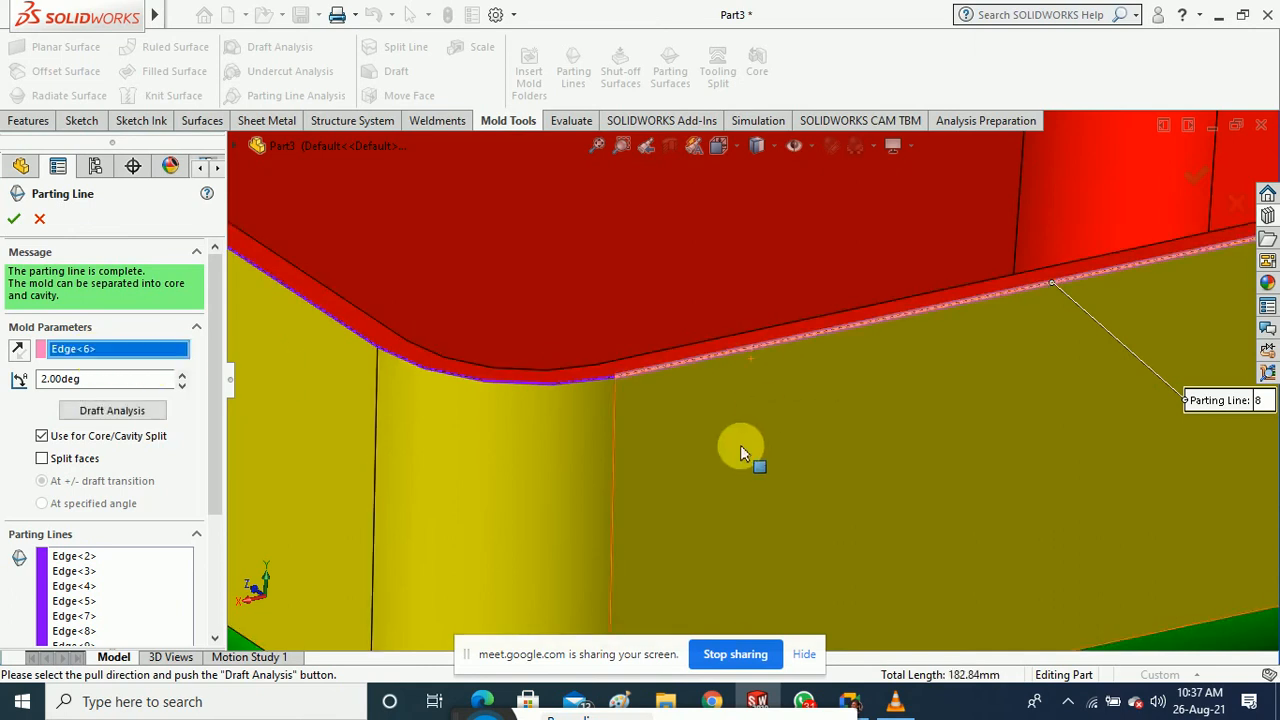
left_click(128, 416)
key("f")
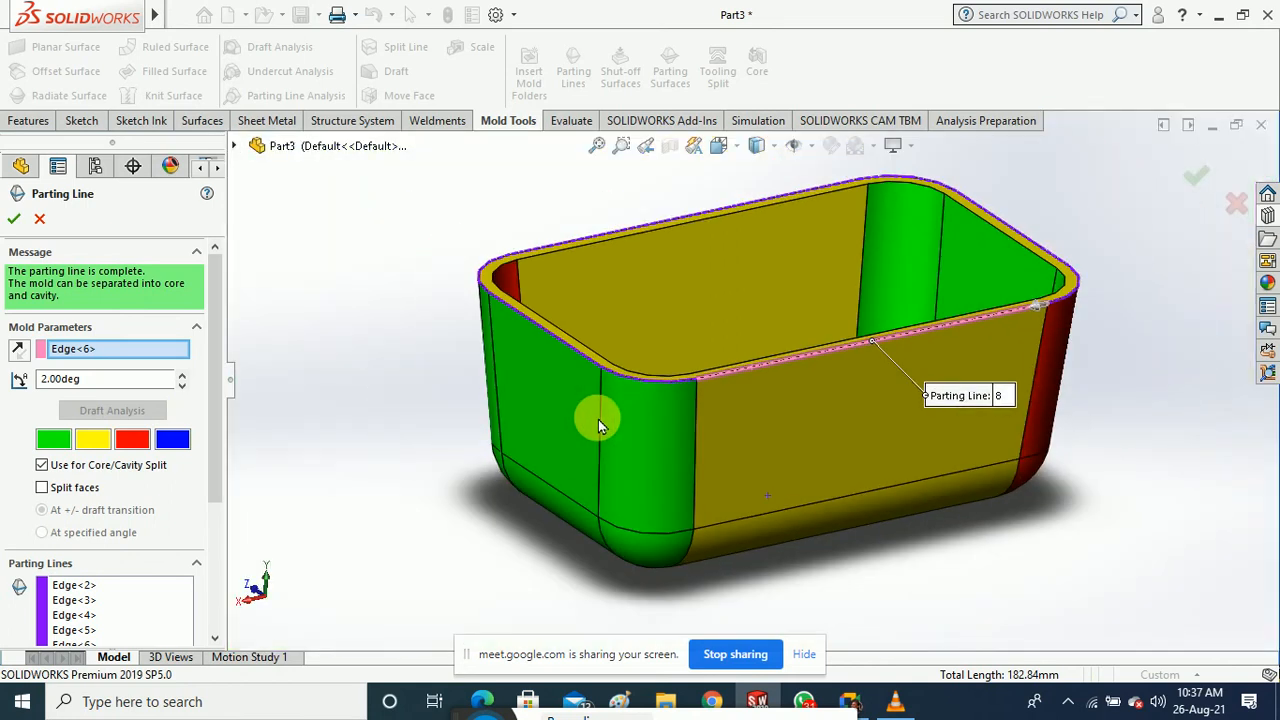
middle_click_drag(598, 419, 536, 497)
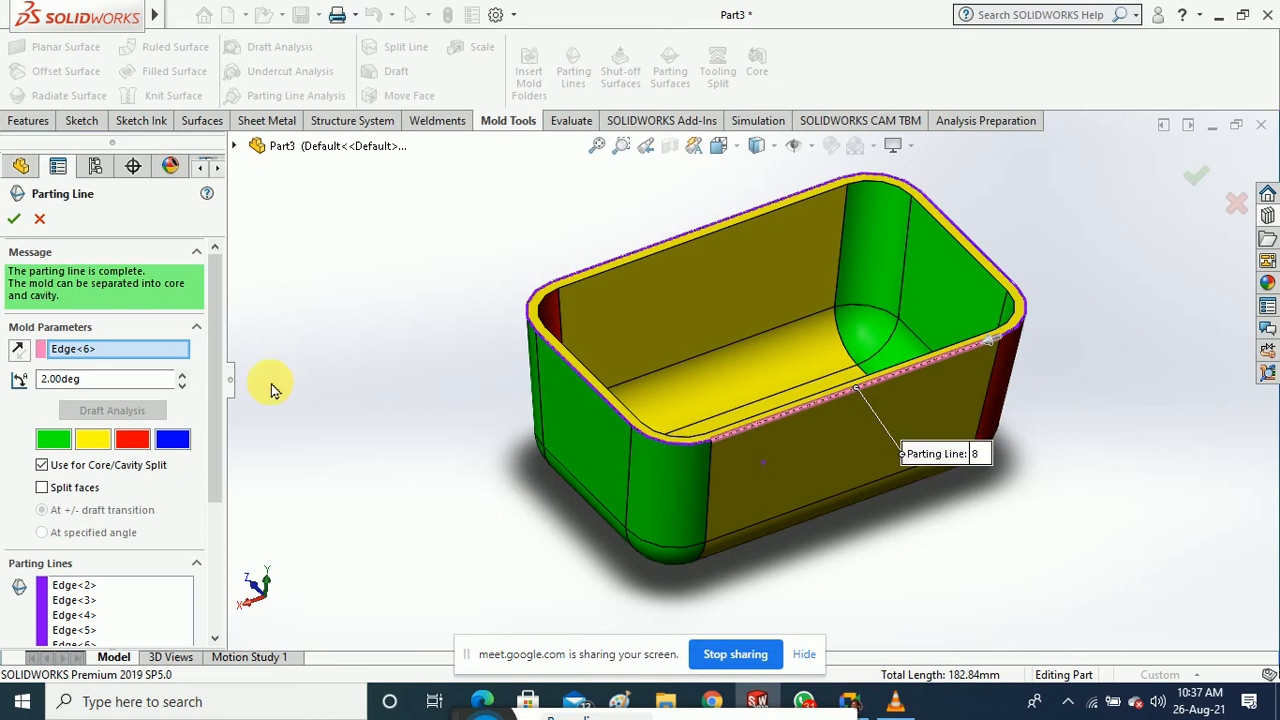
right_click(80, 352)
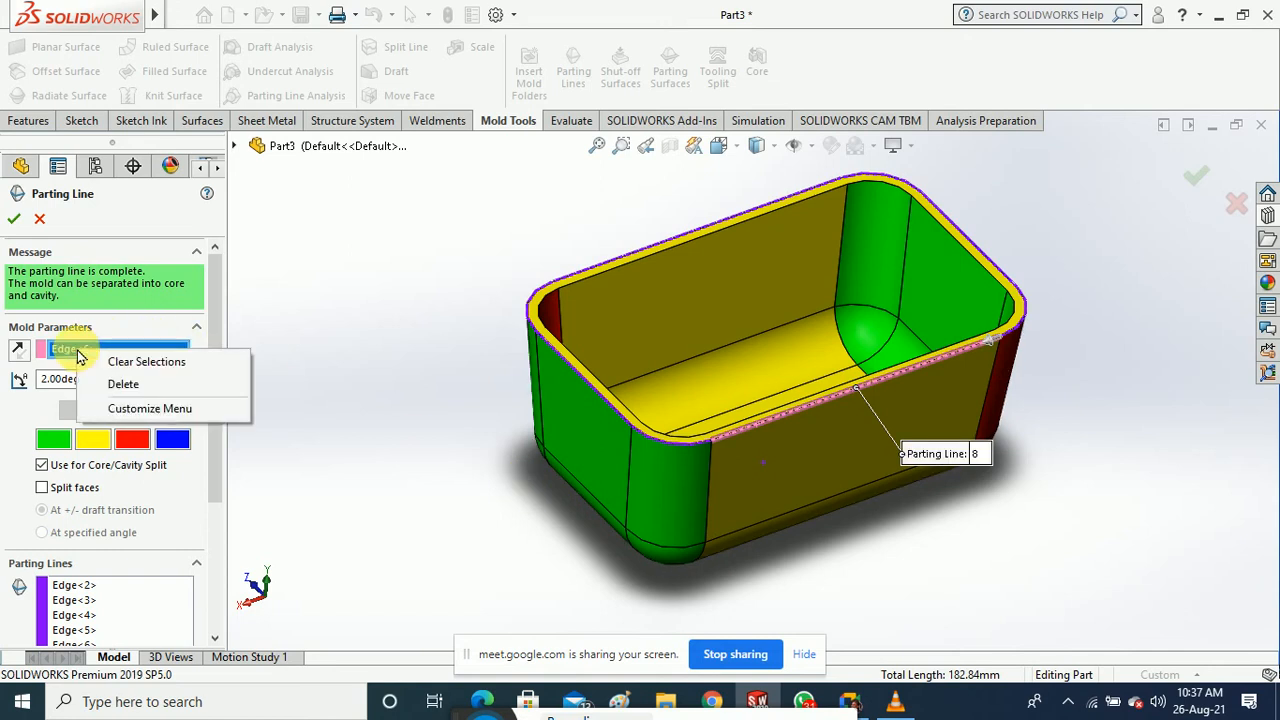
left_click(43, 227)
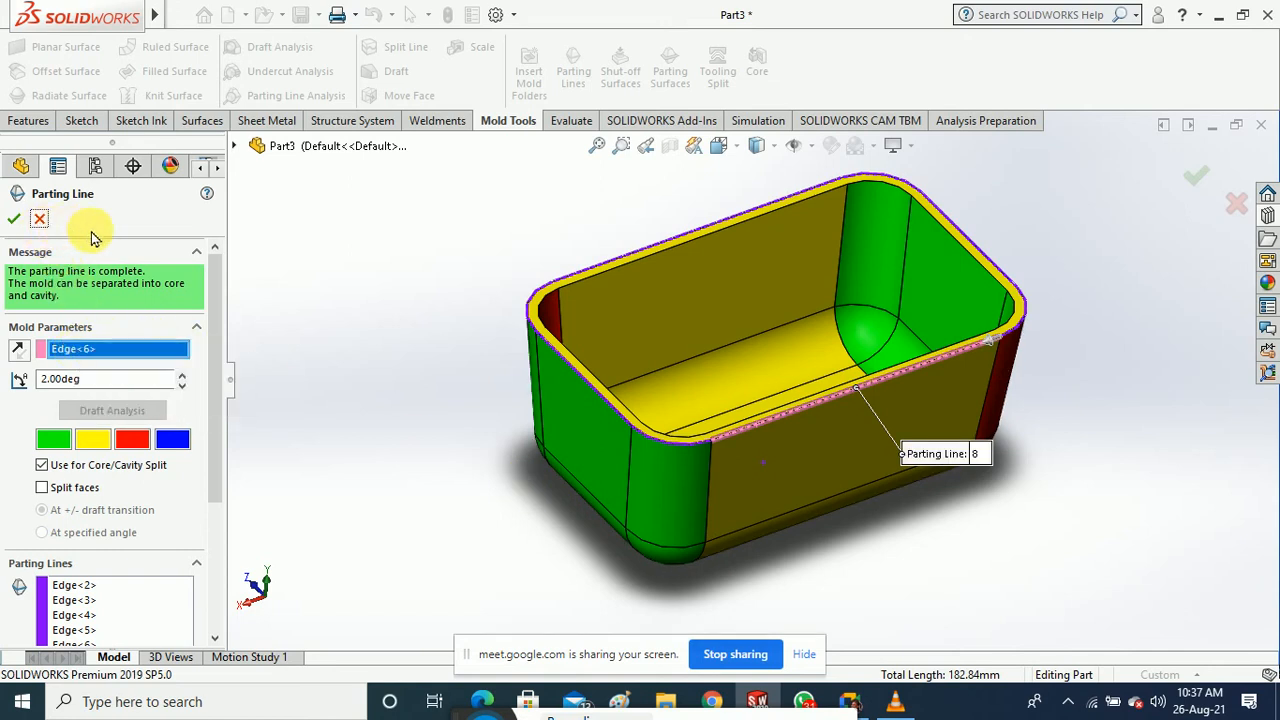
left_click(42, 221)
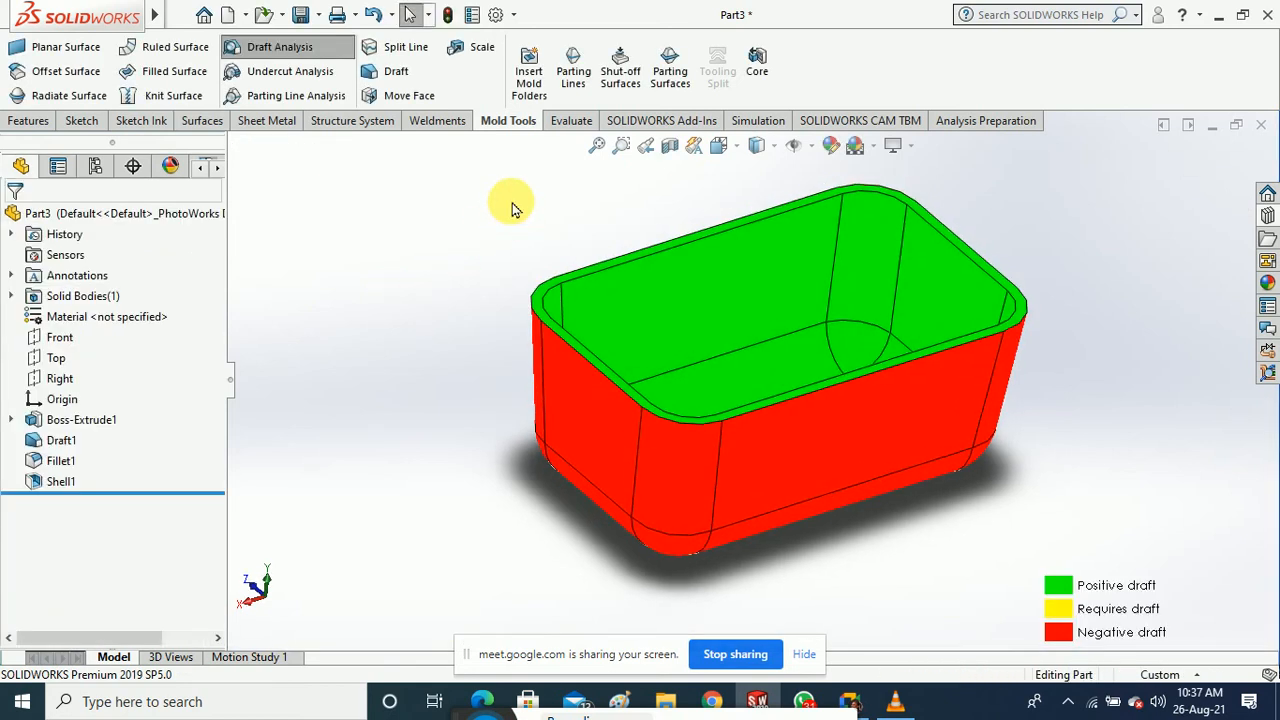
Abandon a new parting line, then scale the tray uniformly by 1.05 about its centroid
left_click(573, 70)
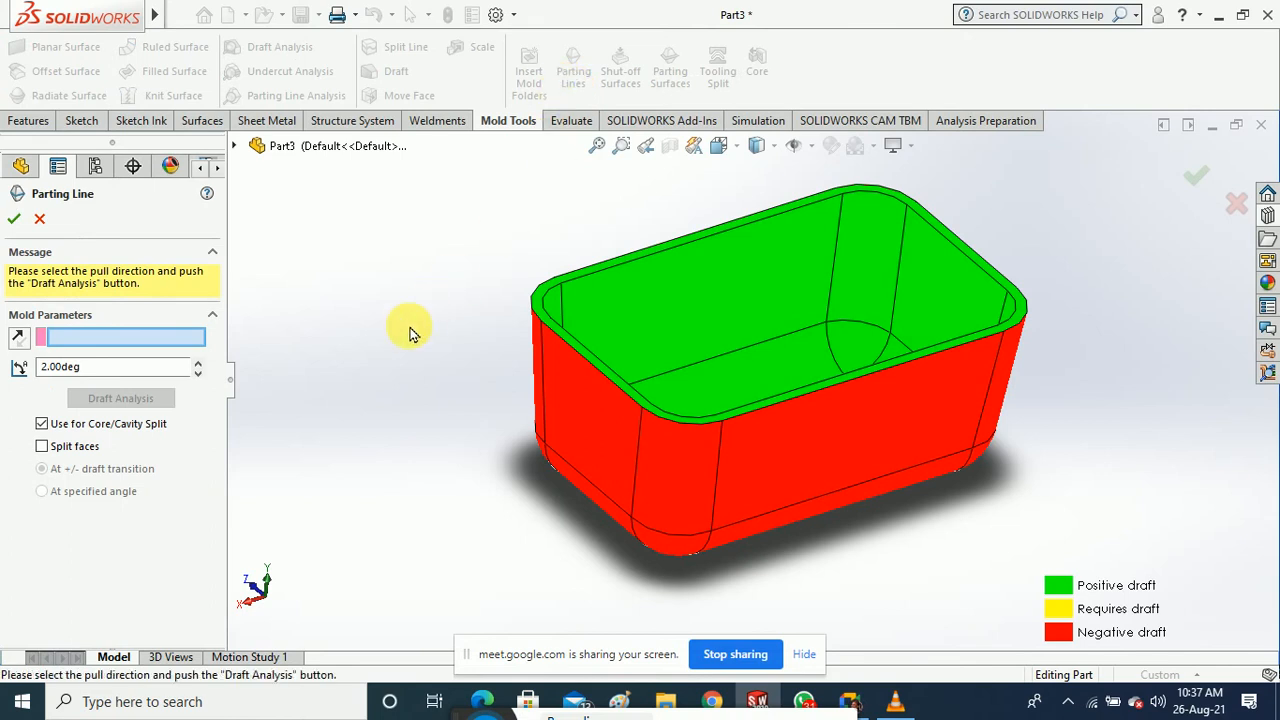
left_click(40, 219)
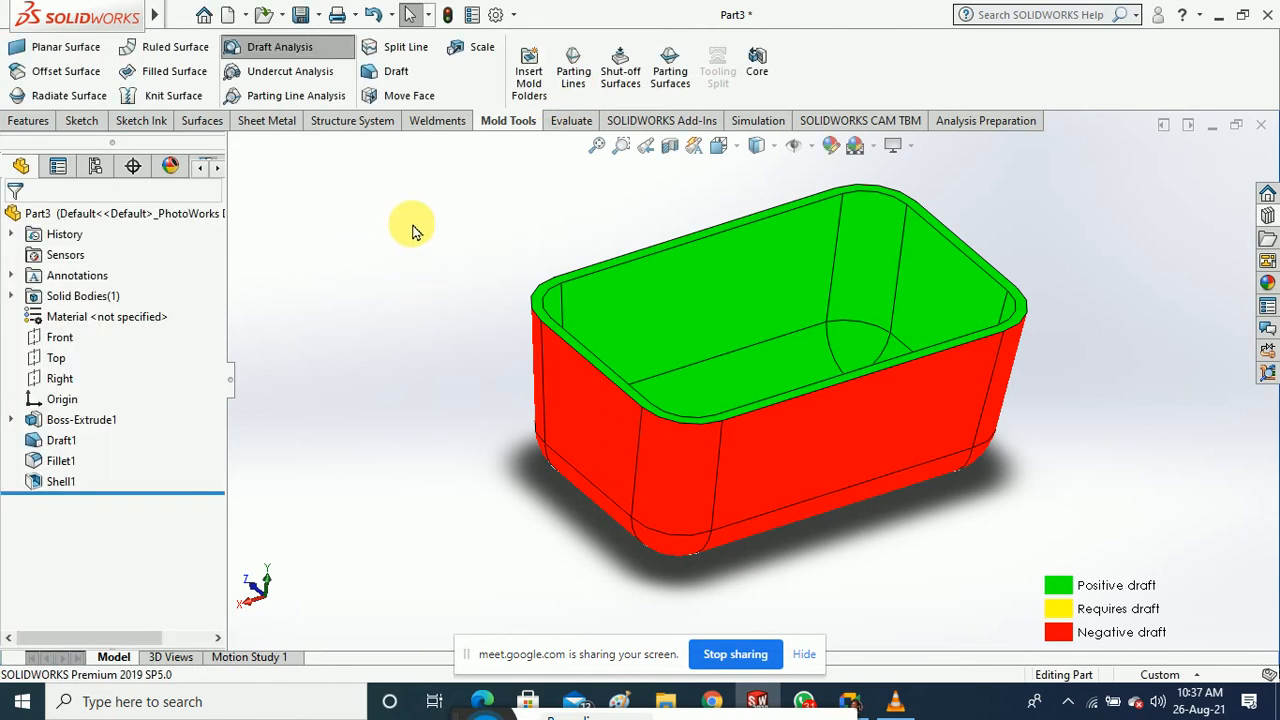
left_click(474, 55)
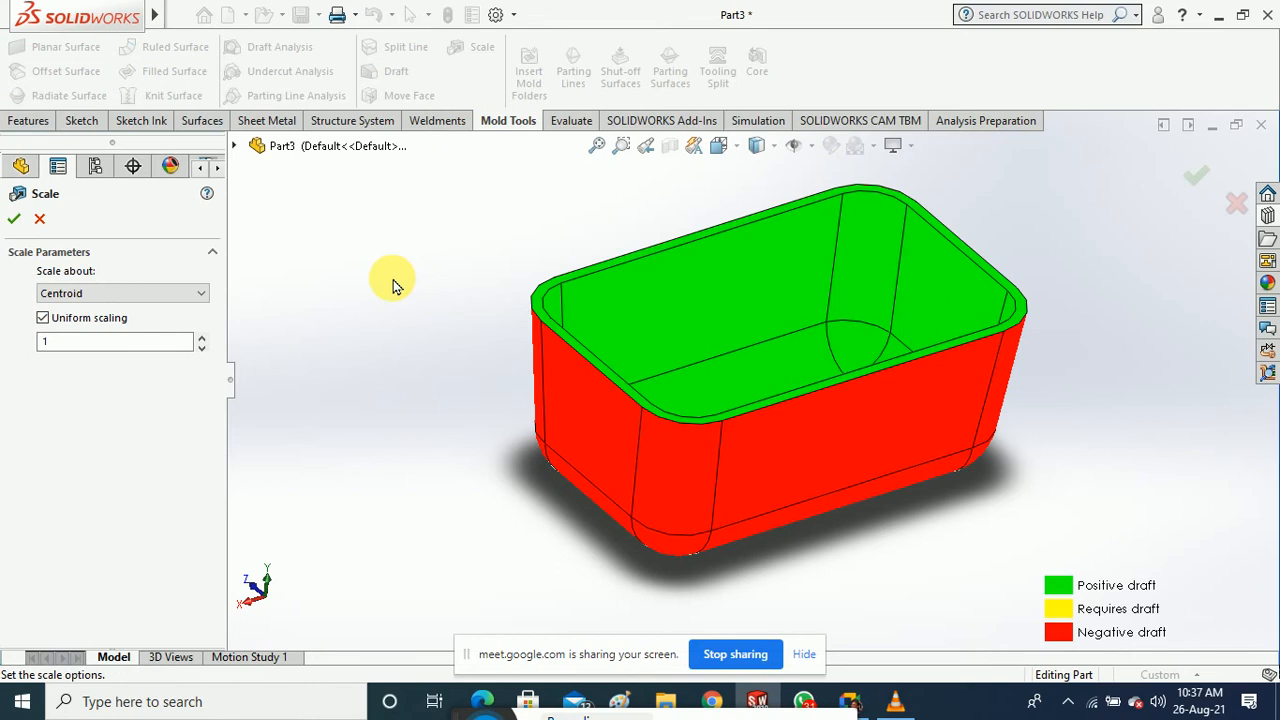
left_click_drag(129, 343, 43, 342)
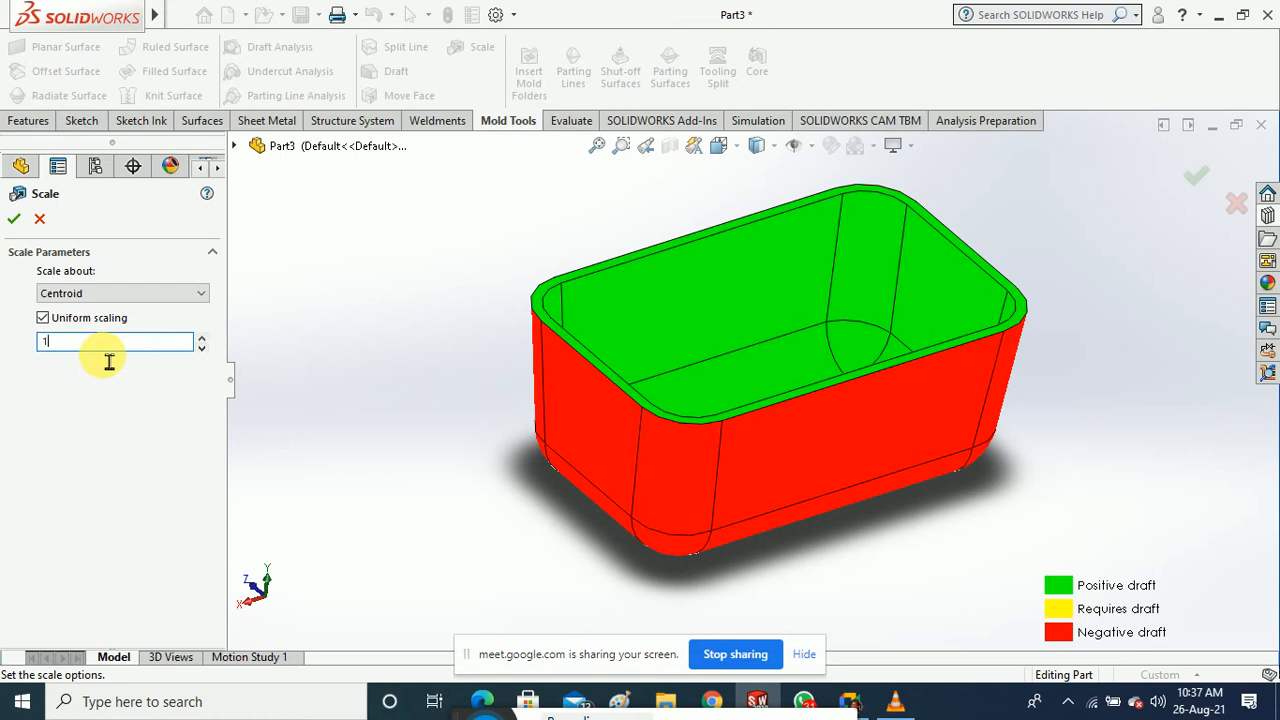
type(".05")
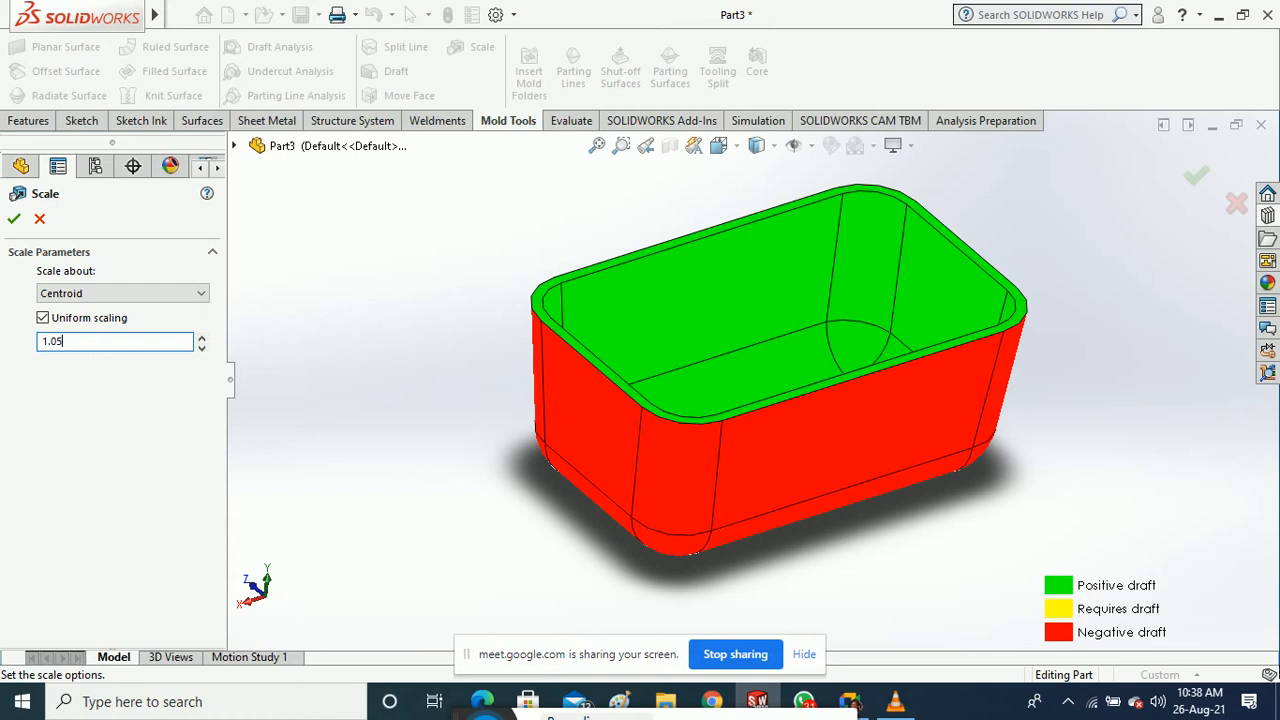
left_click(14, 220)
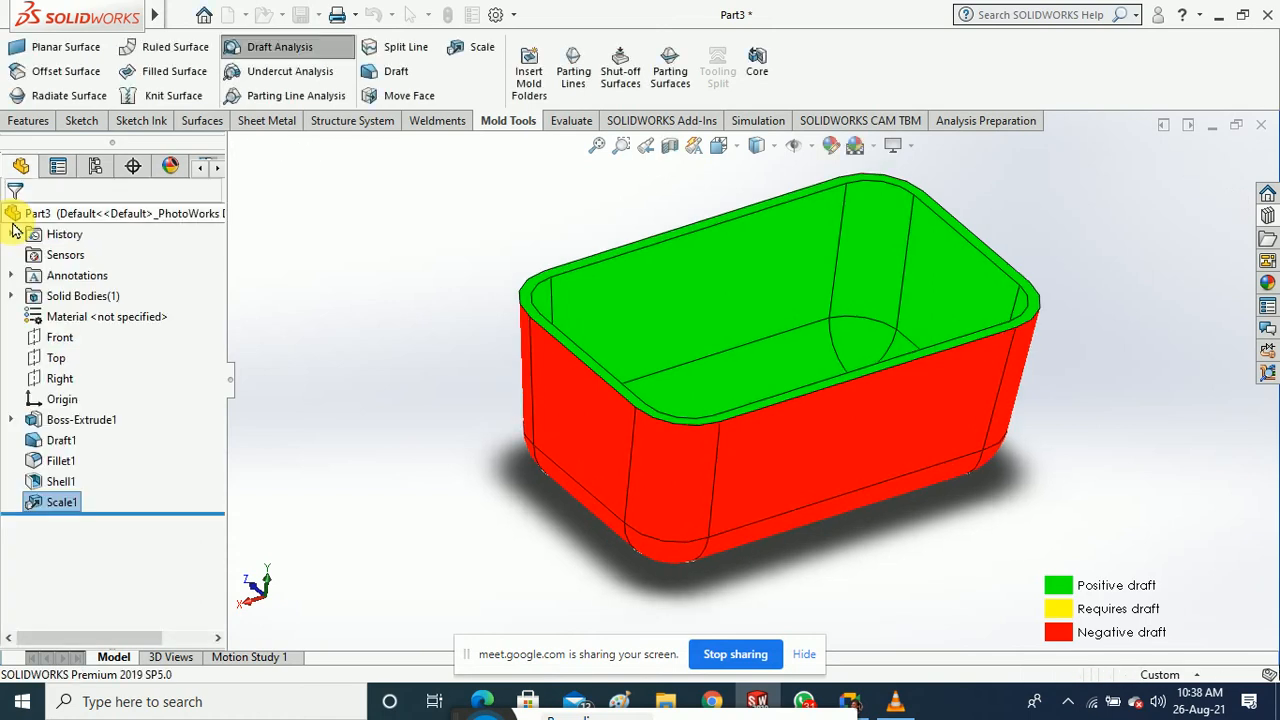
left_click(435, 311)
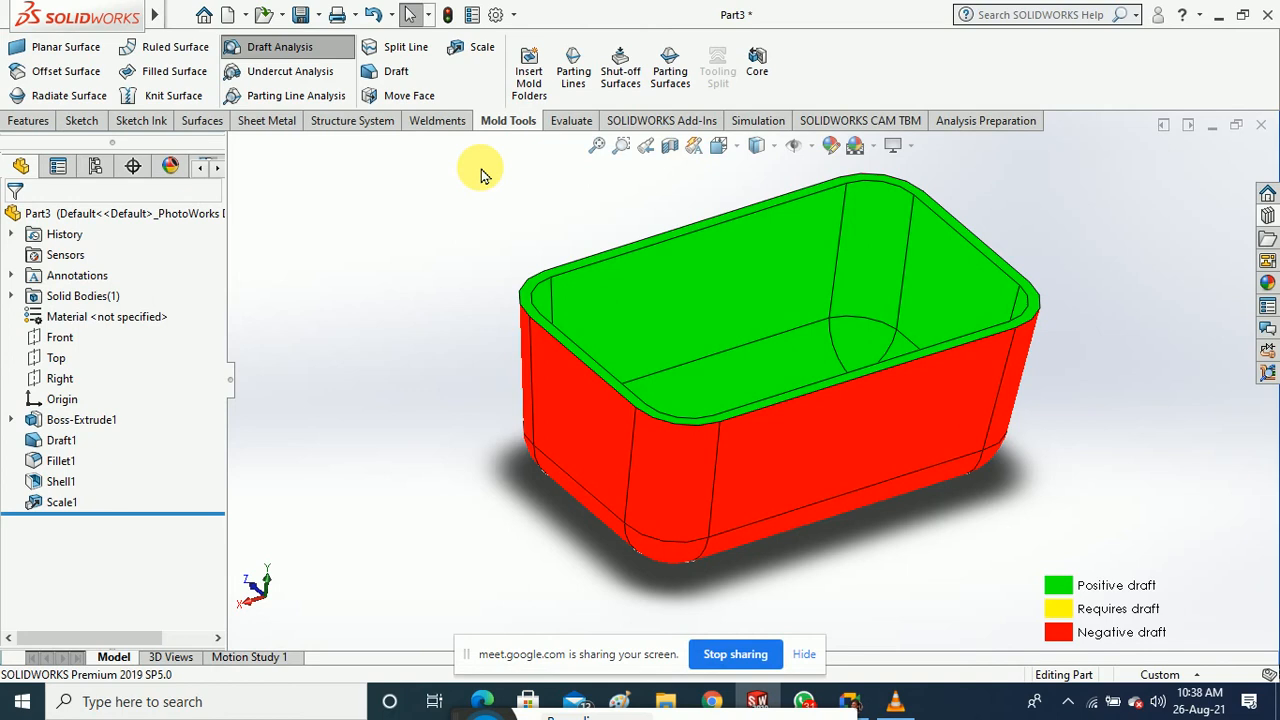
Create Parting Line2 along the eight rim edges, using a vertical edge as pull direction at 5° draft
left_click(573, 84)
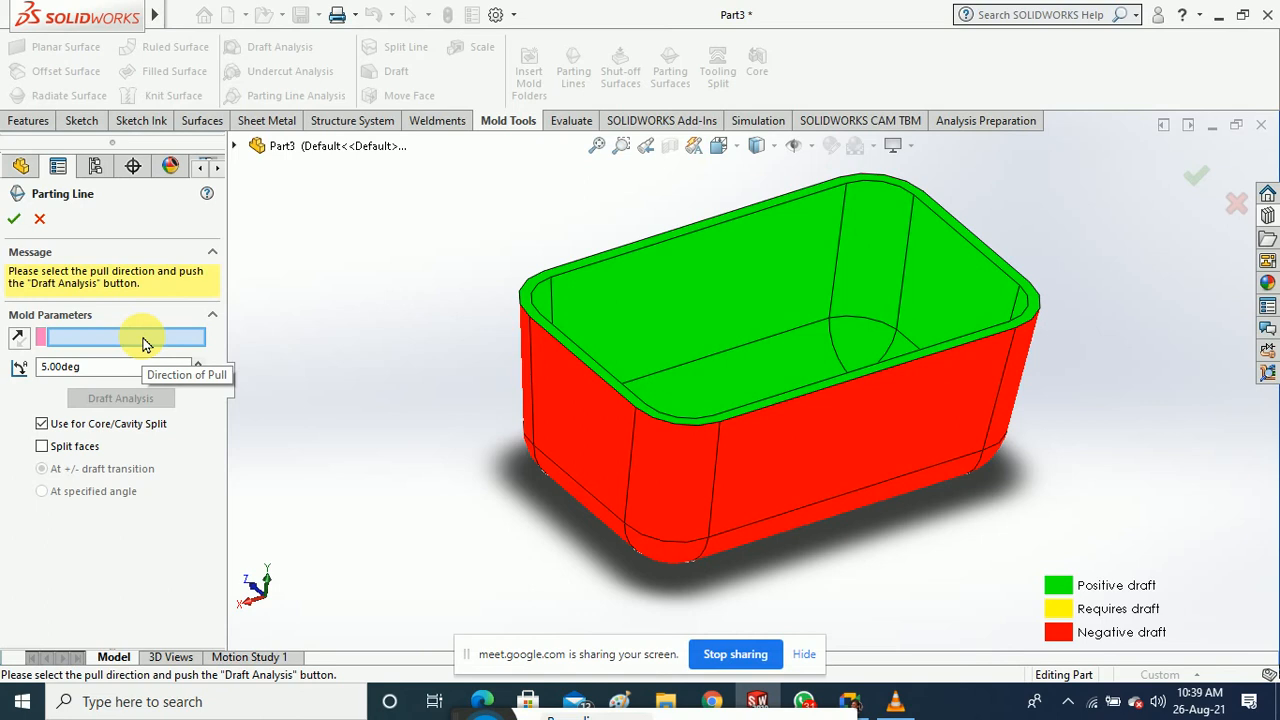
left_click(714, 500)
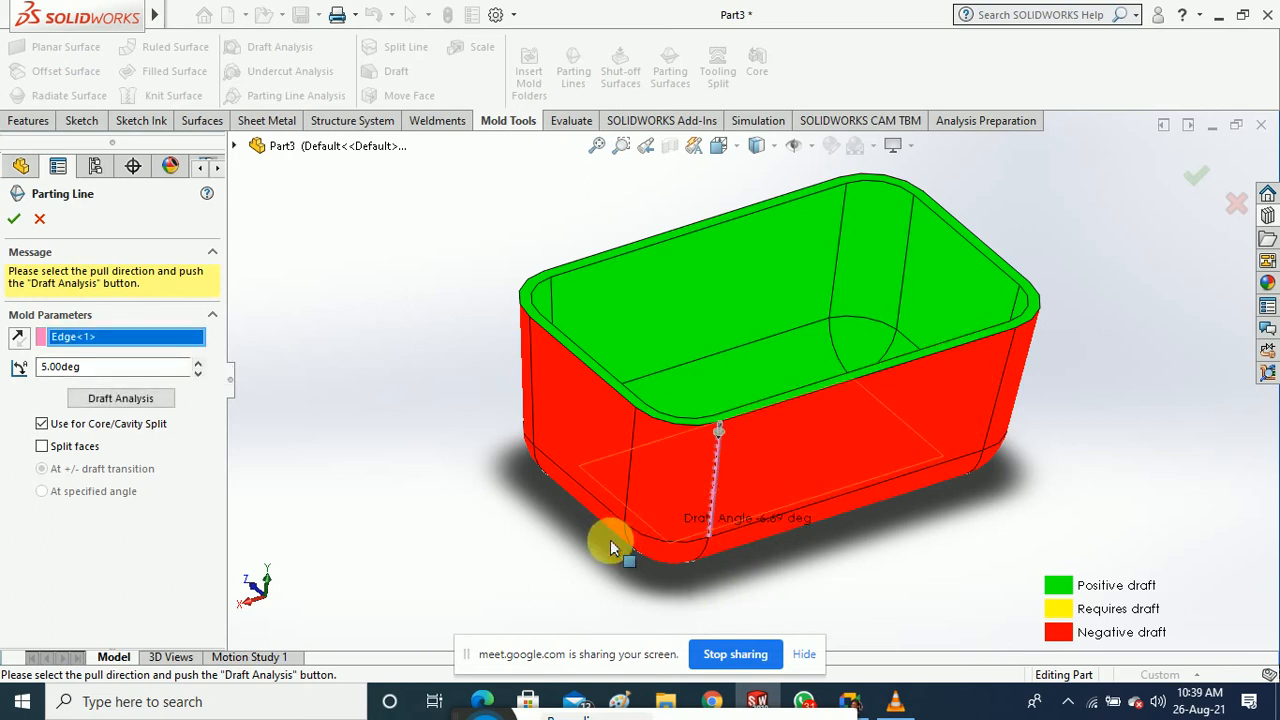
left_click(121, 399)
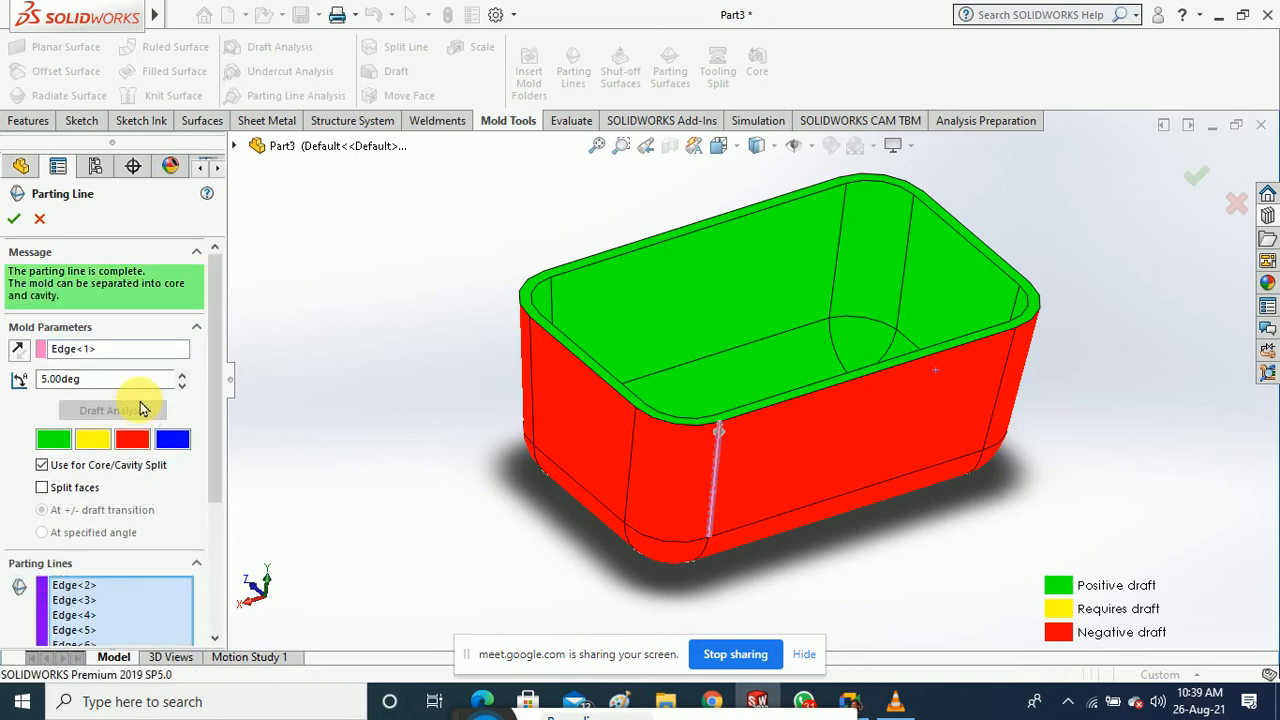
mouse_move(417, 503)
middle_mouse_down()
mouse_move(437, 393)
mouse_move(421, 478)
middle_mouse_up()
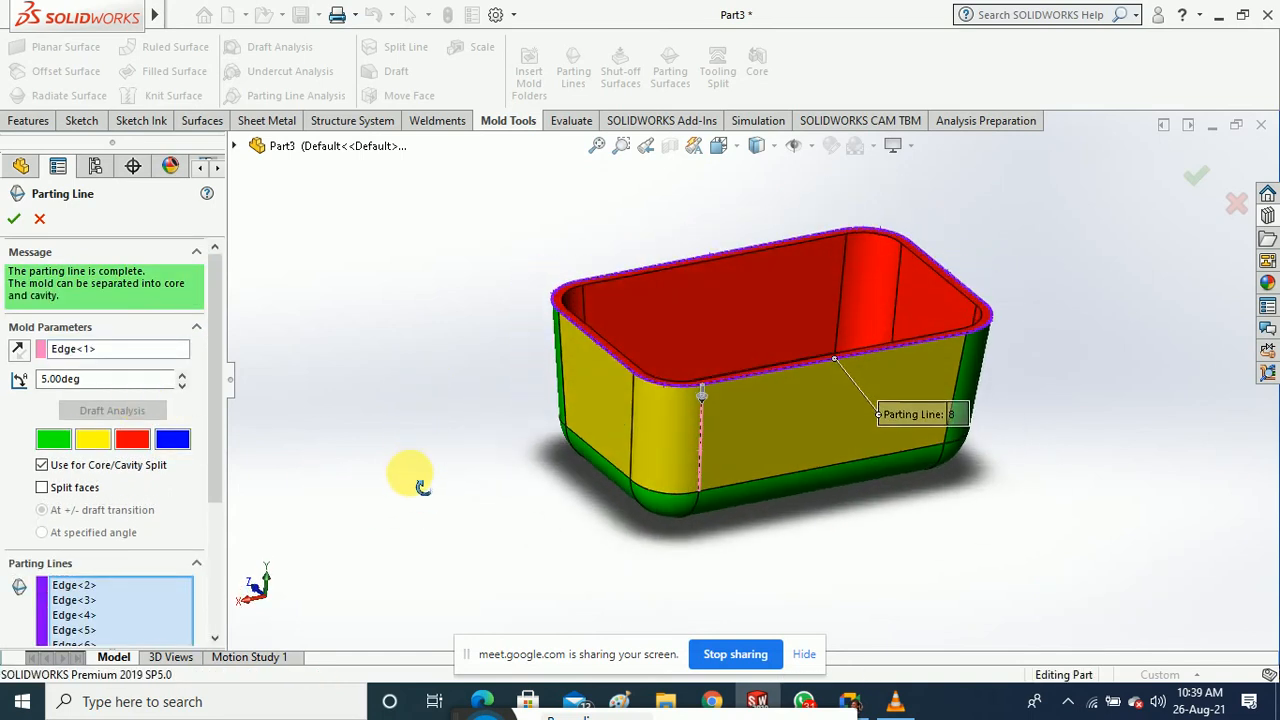
scroll(857, 391, "down", 8)
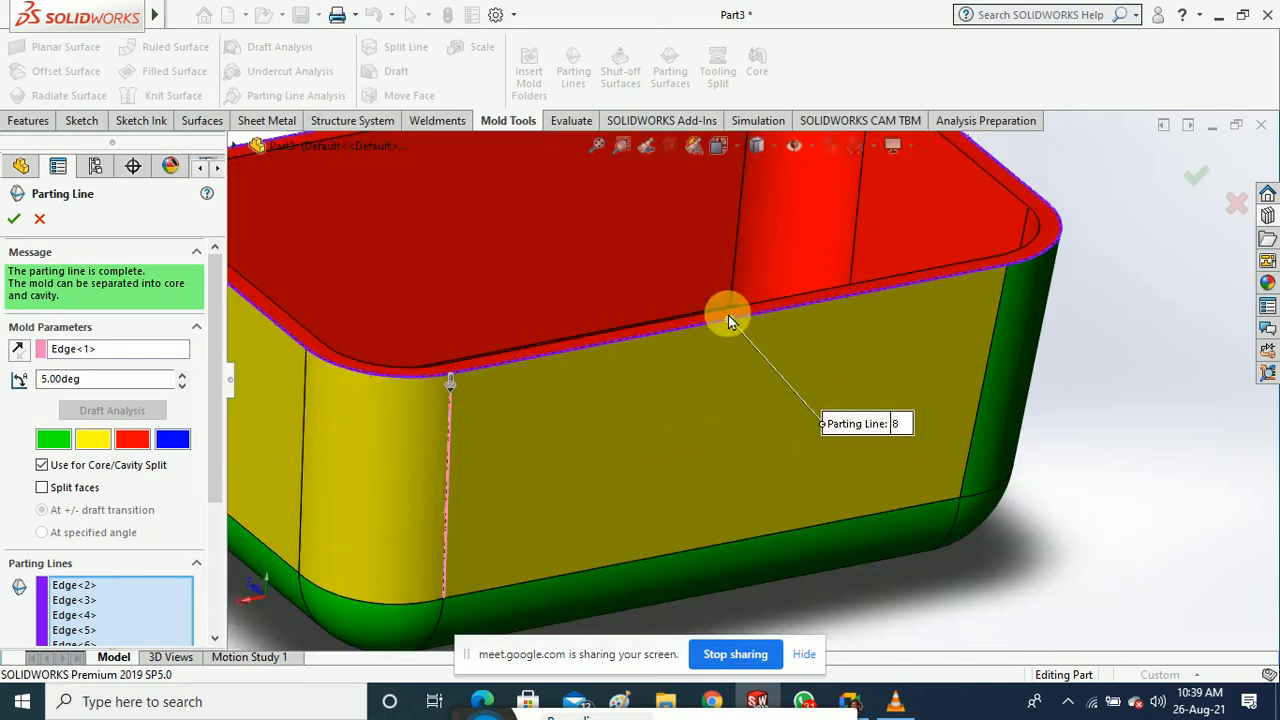
scroll(750, 363, "down", 6)
scroll(766, 336, "up", 6)
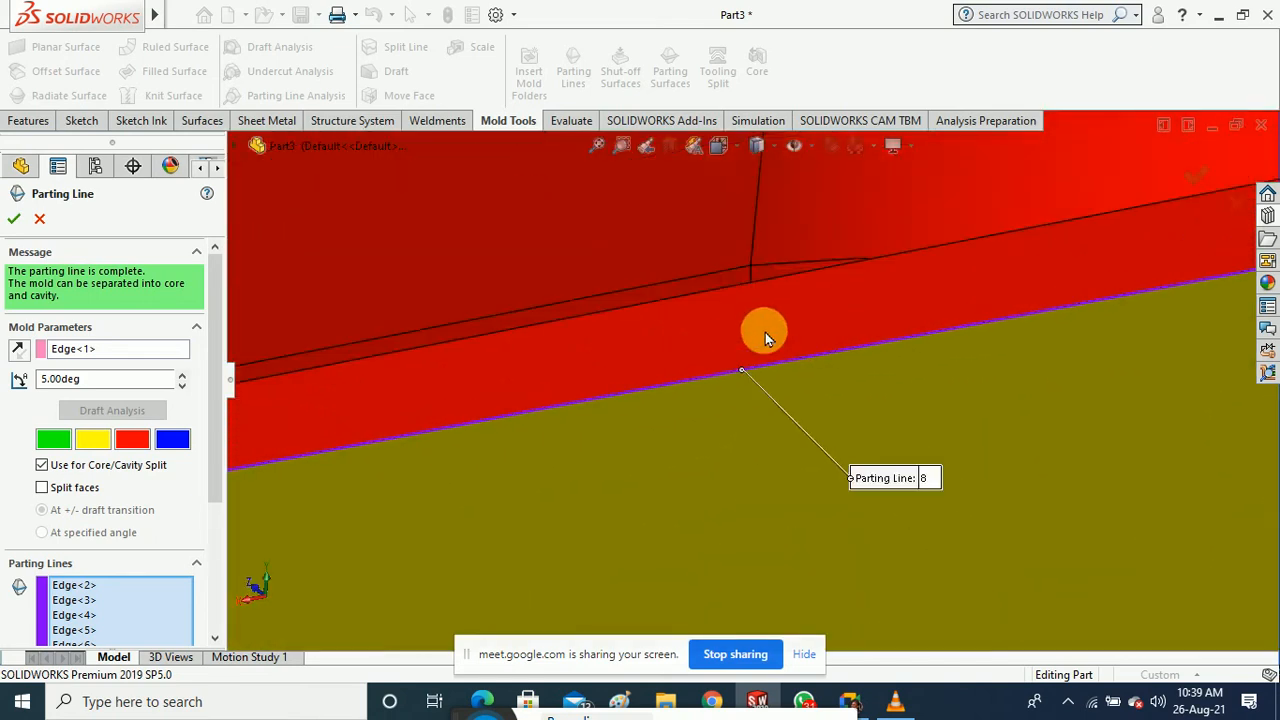
scroll(768, 338, "up", 5)
mouse_move(931, 414)
middle_mouse_down()
mouse_move(1036, 554)
mouse_move(984, 517)
mouse_move(1020, 577)
mouse_move(931, 423)
mouse_move(920, 428)
middle_mouse_up()
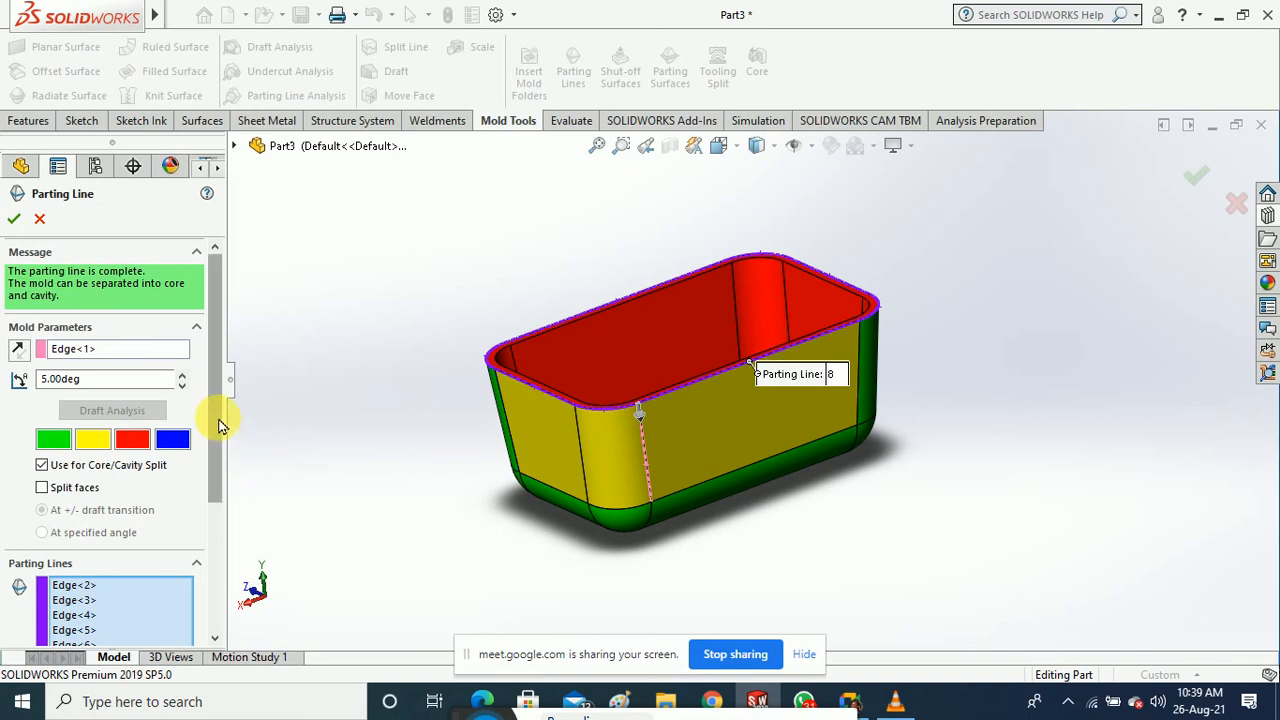
left_click_drag(217, 423, 220, 517)
left_click_drag(222, 540, 222, 568)
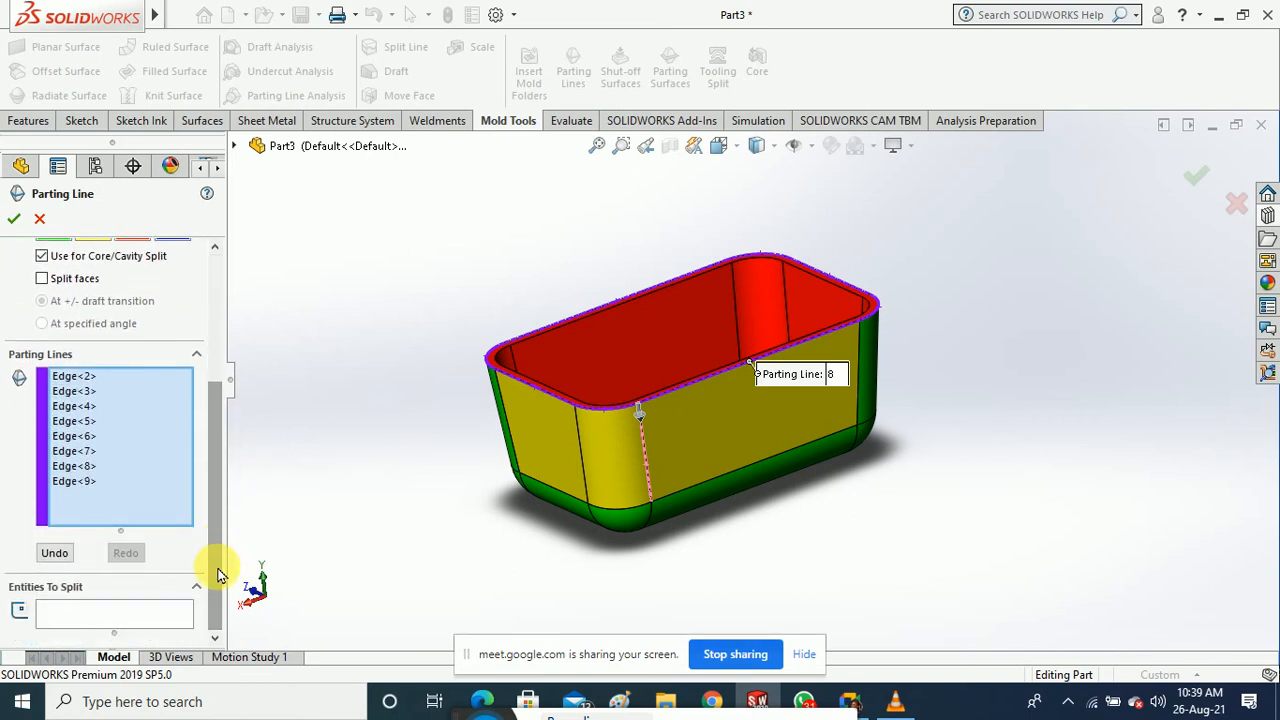
left_click(13, 220)
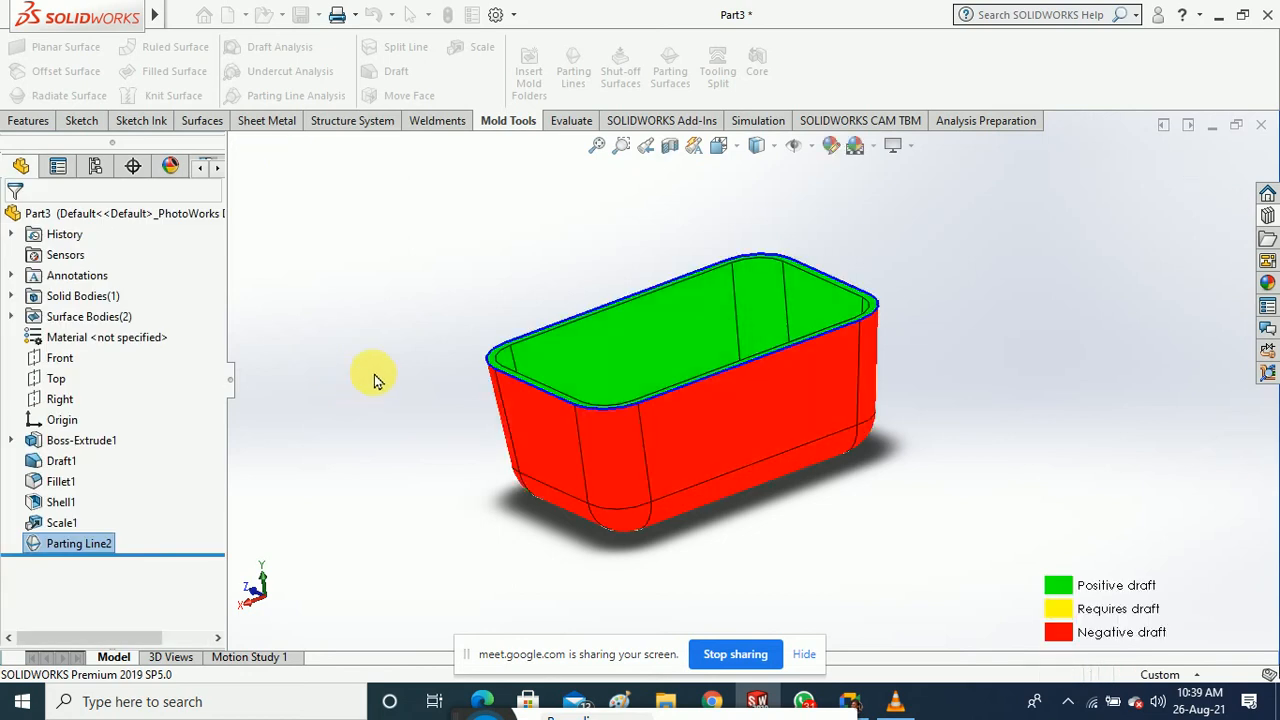
middle_click_drag(381, 353, 396, 419)
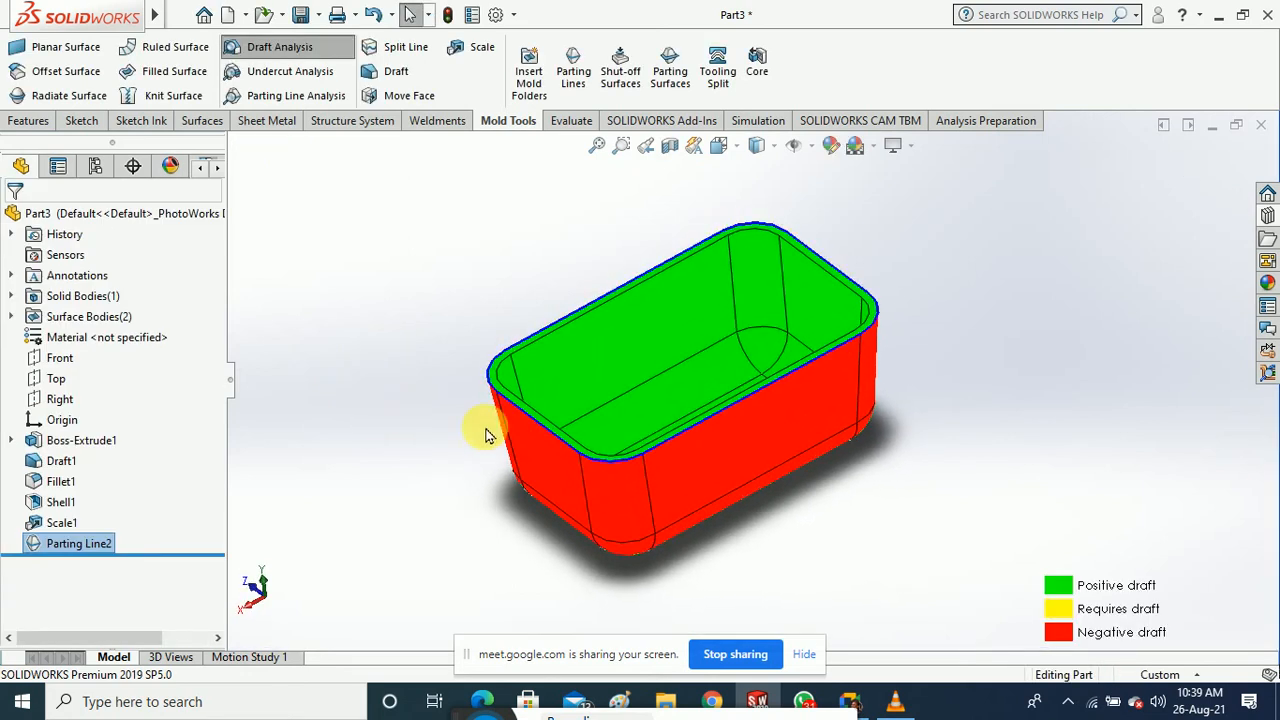
scroll(603, 468, "down", 2)
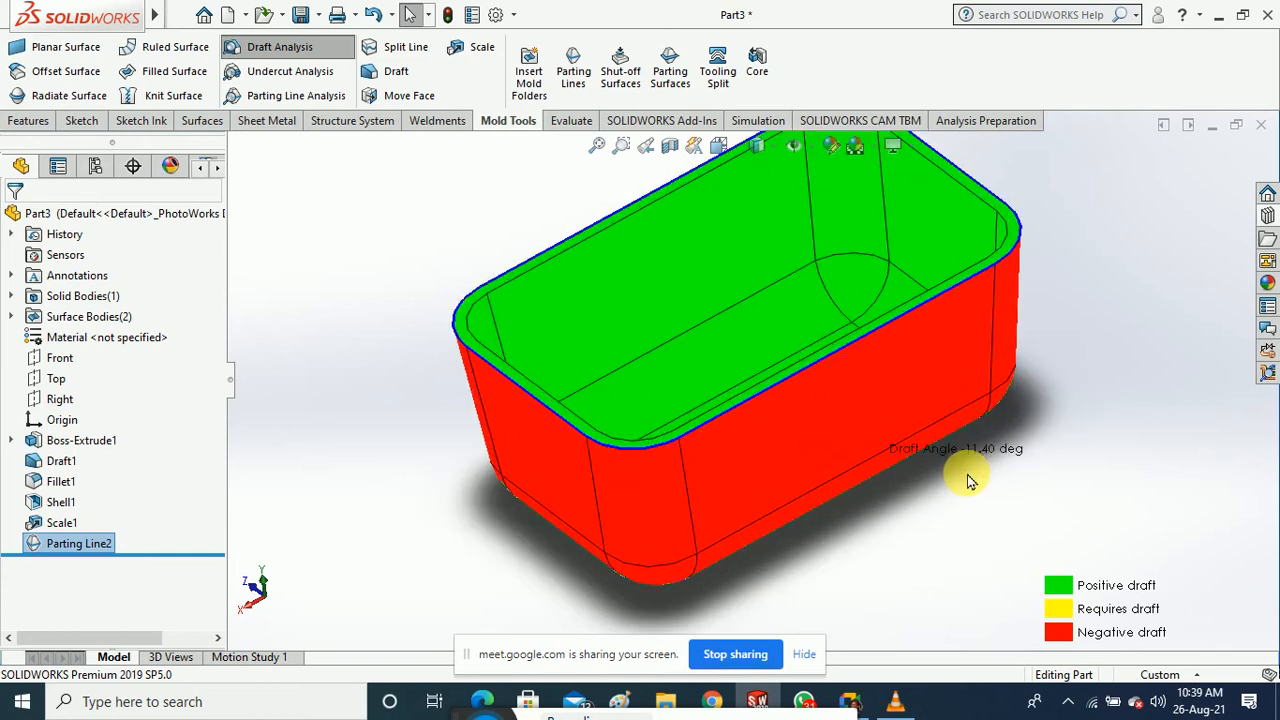
Create Parting Surface1 extending 22.60 mm outward from Parting Line2
left_click(672, 80)
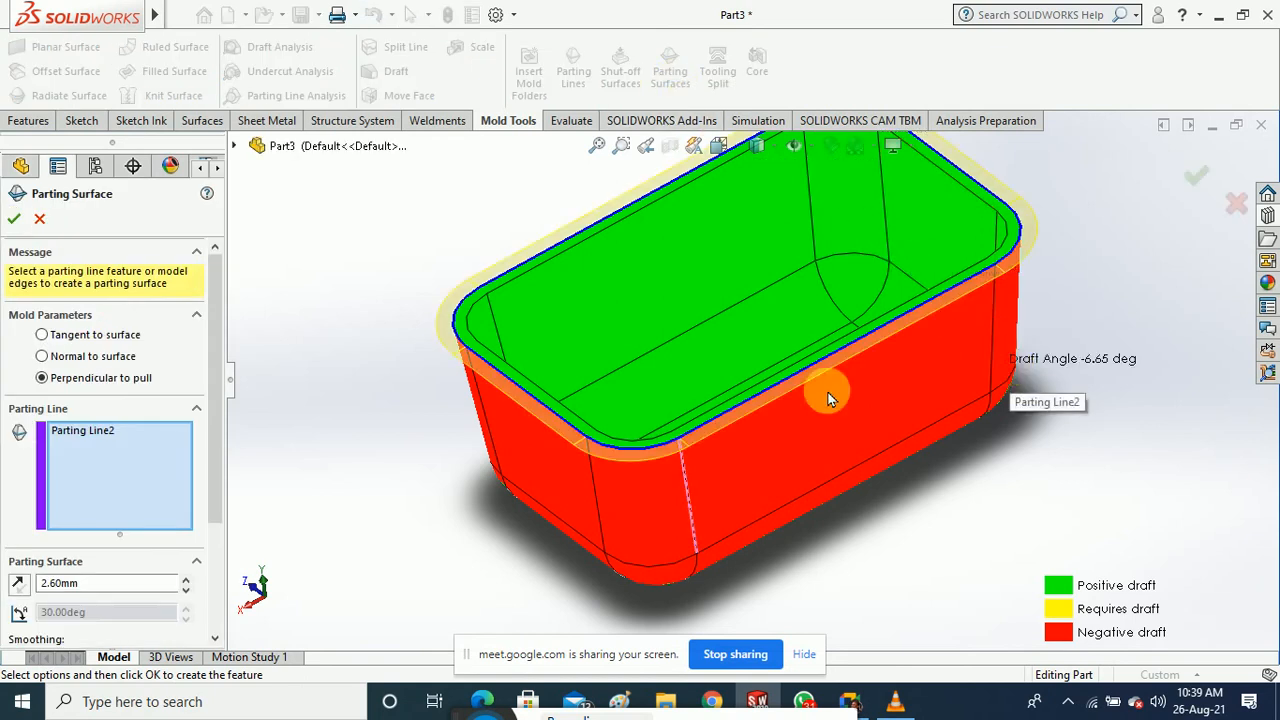
left_click_drag(215, 434, 212, 494)
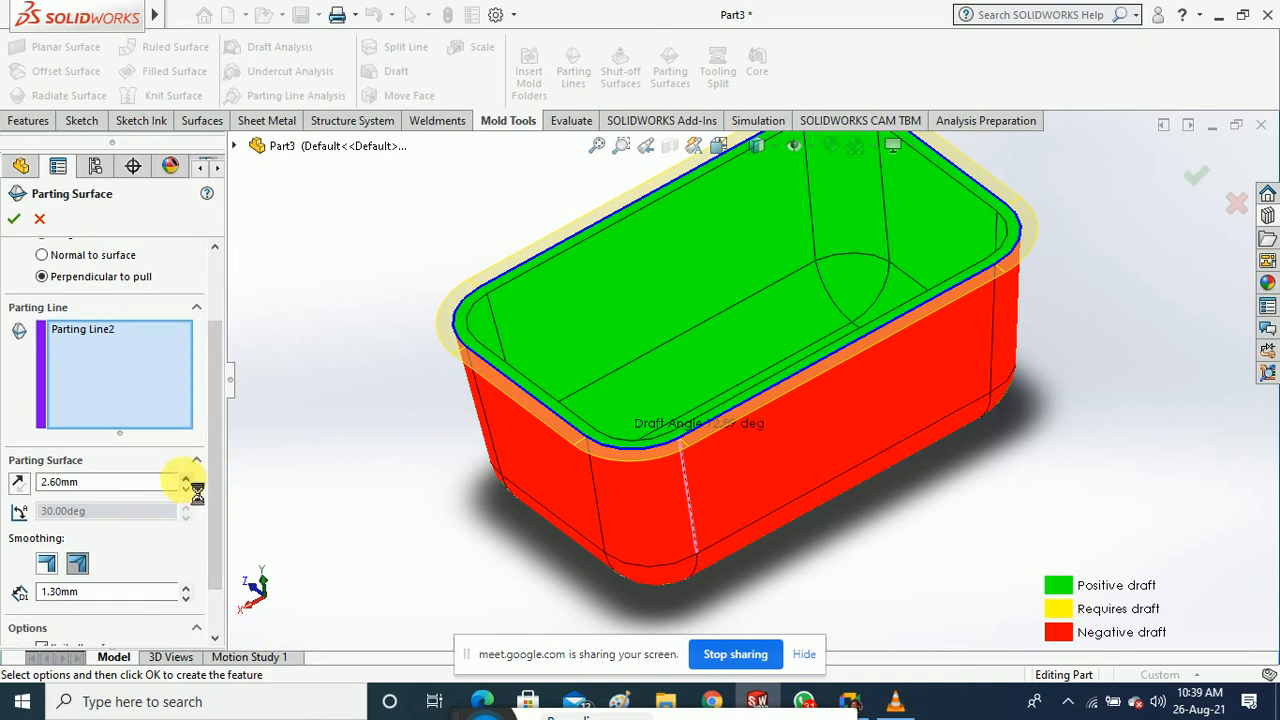
left_click(185, 478)
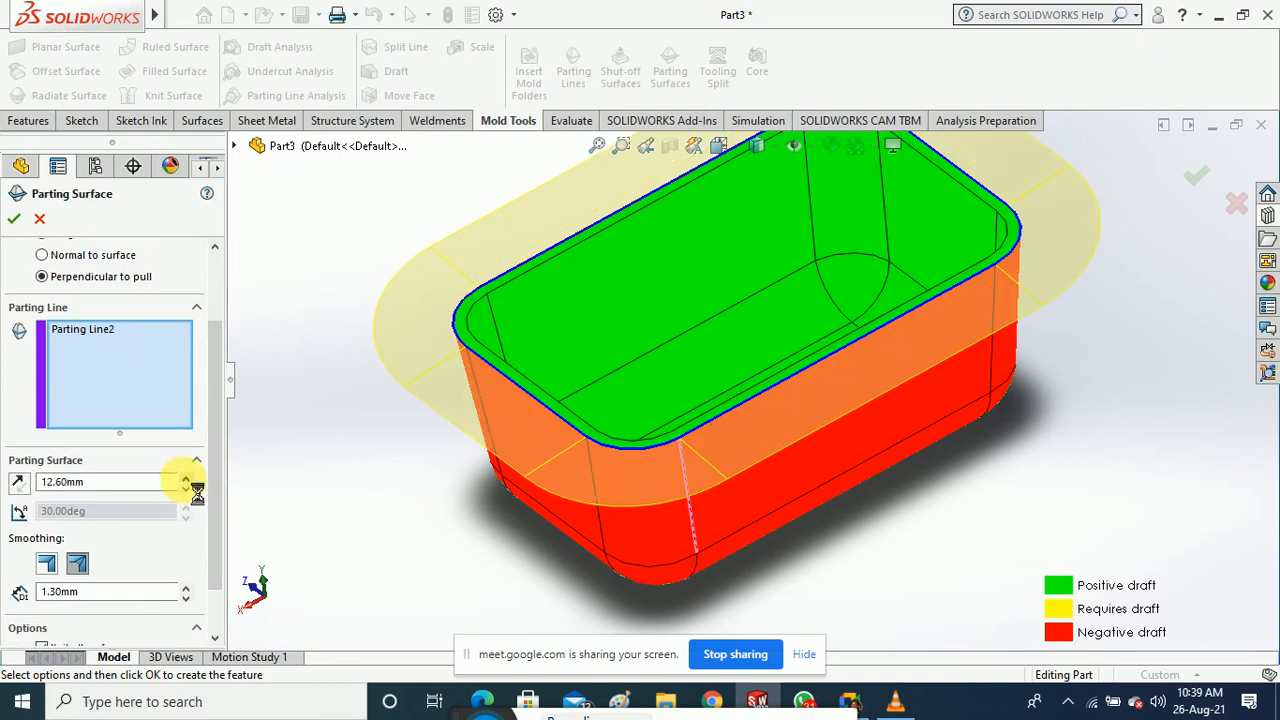
left_click(185, 478)
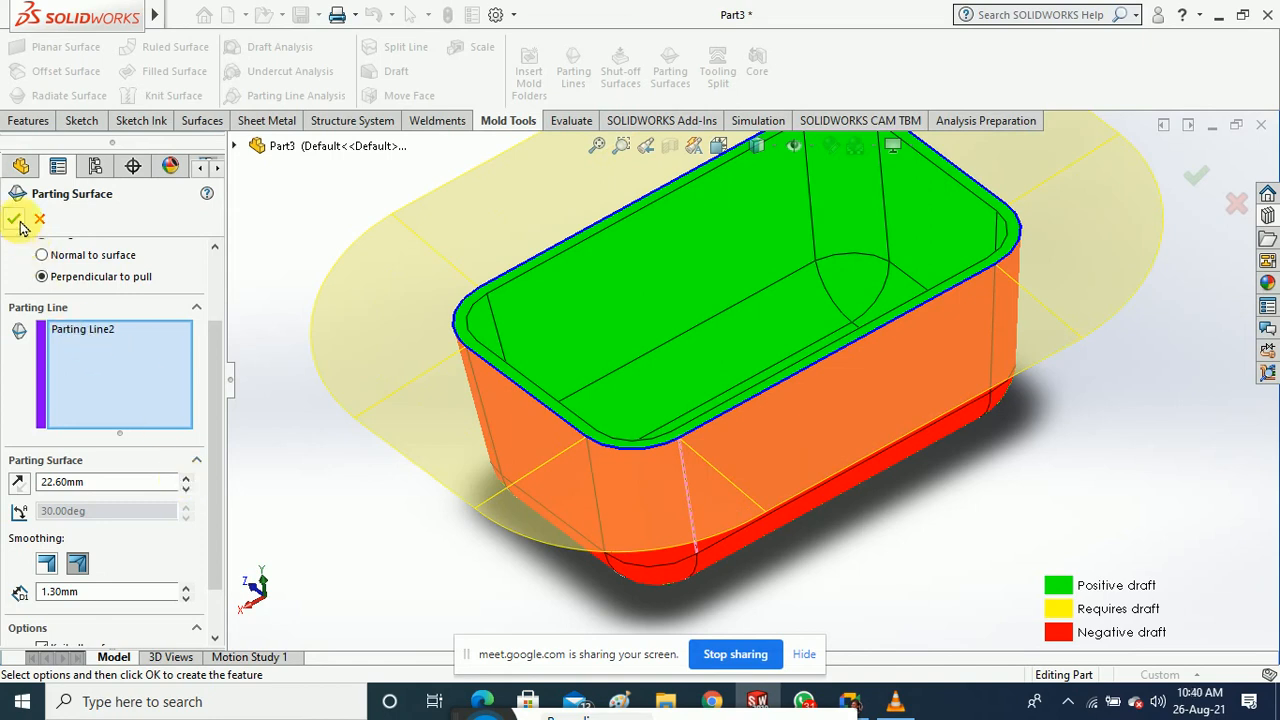
middle_click_drag(357, 523, 498, 447)
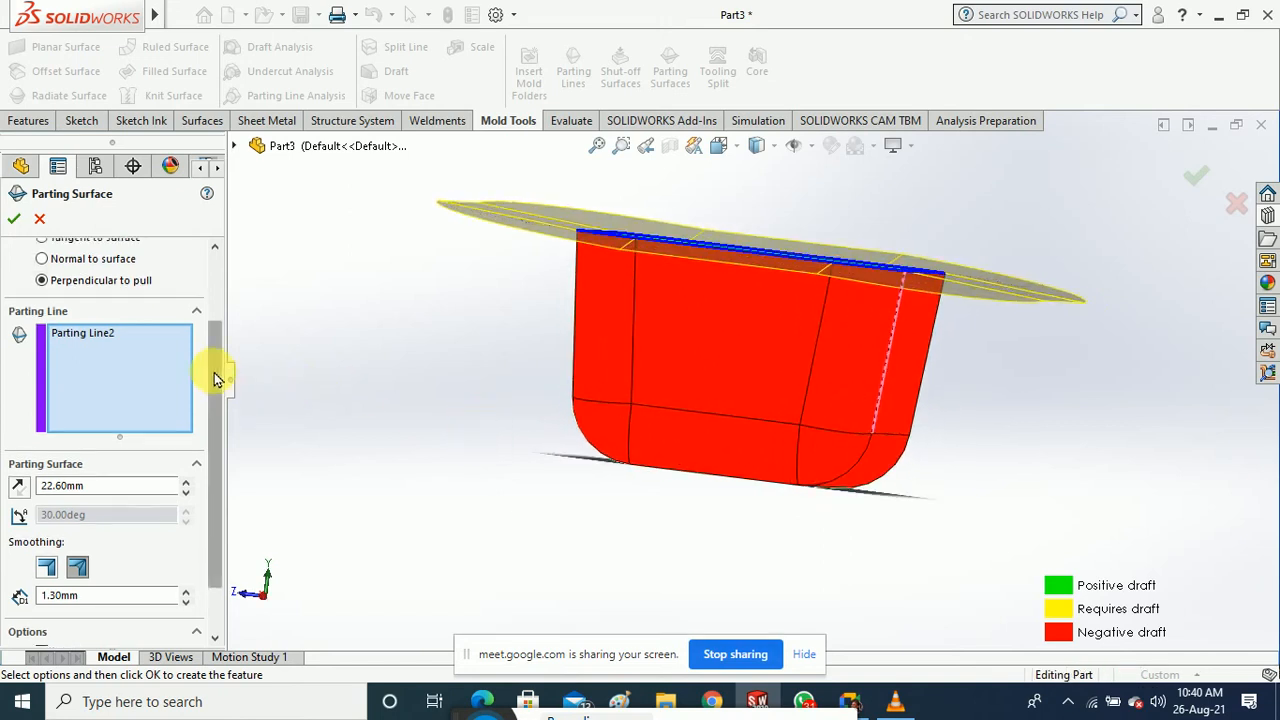
scroll(196, 325, "up", 3)
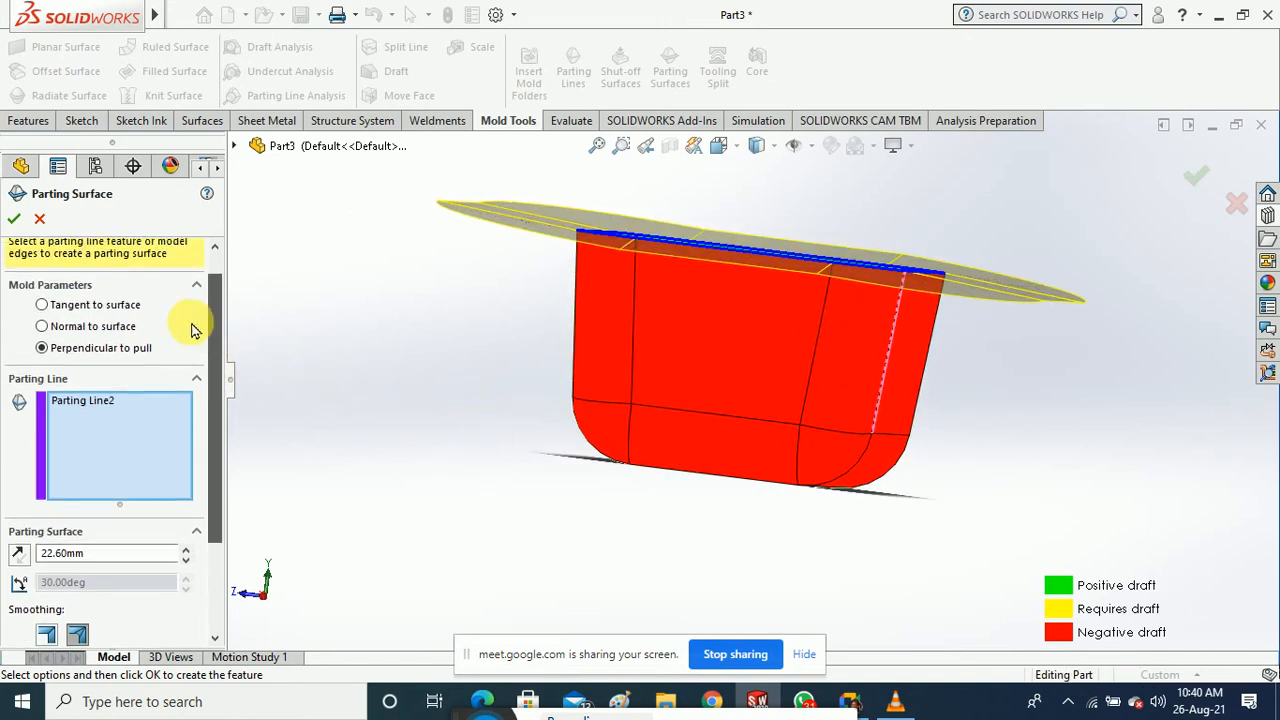
left_click(128, 306)
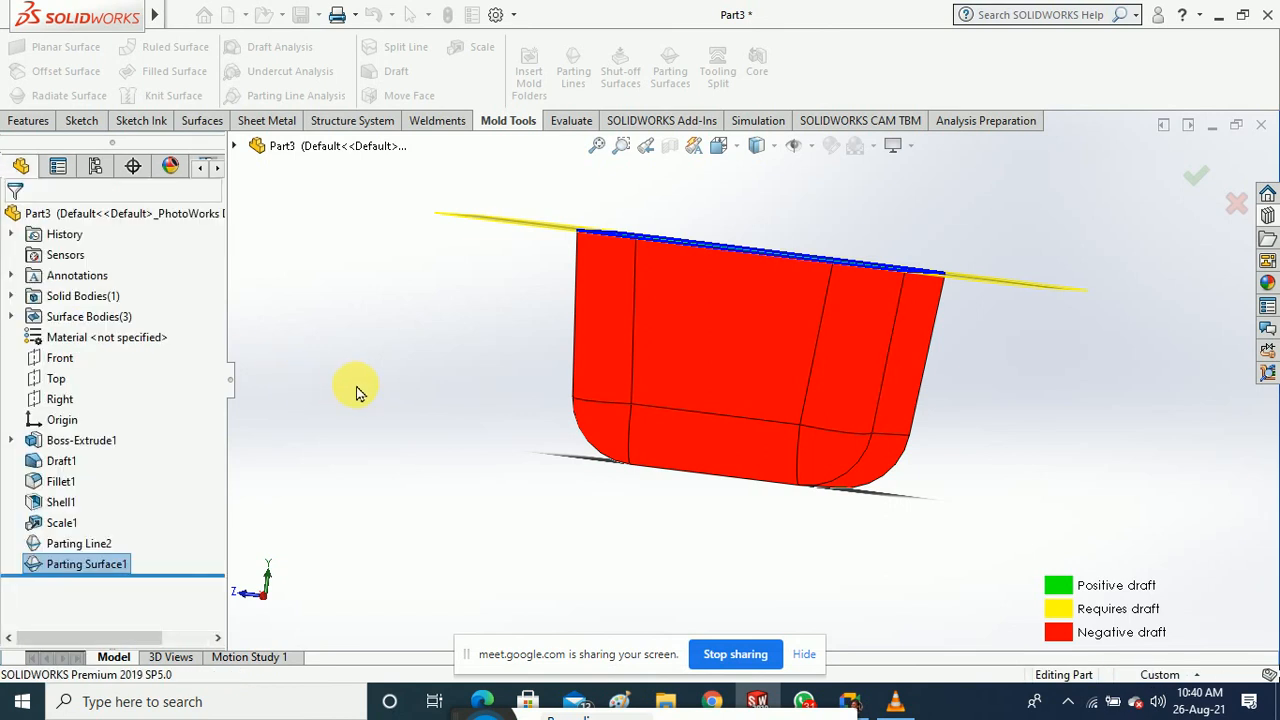
middle_click_drag(406, 338, 360, 417)
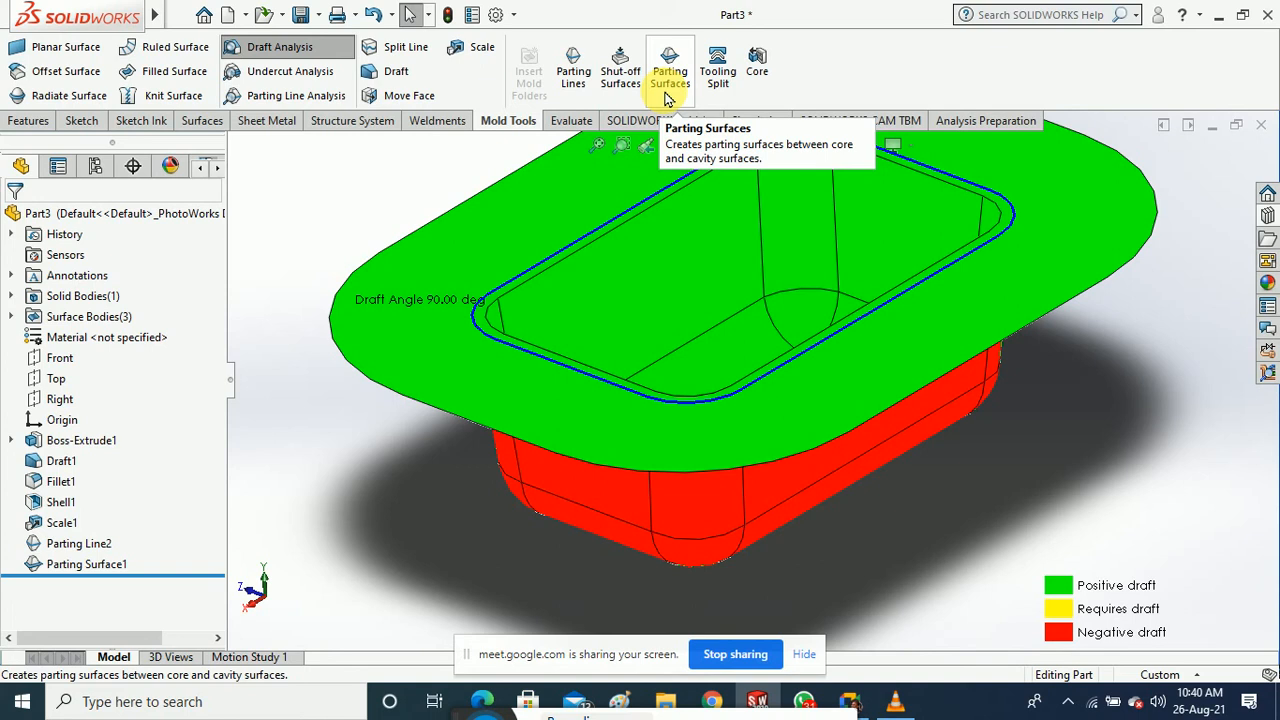
Begin a Tooling Split, then cancel it
left_click(716, 86)
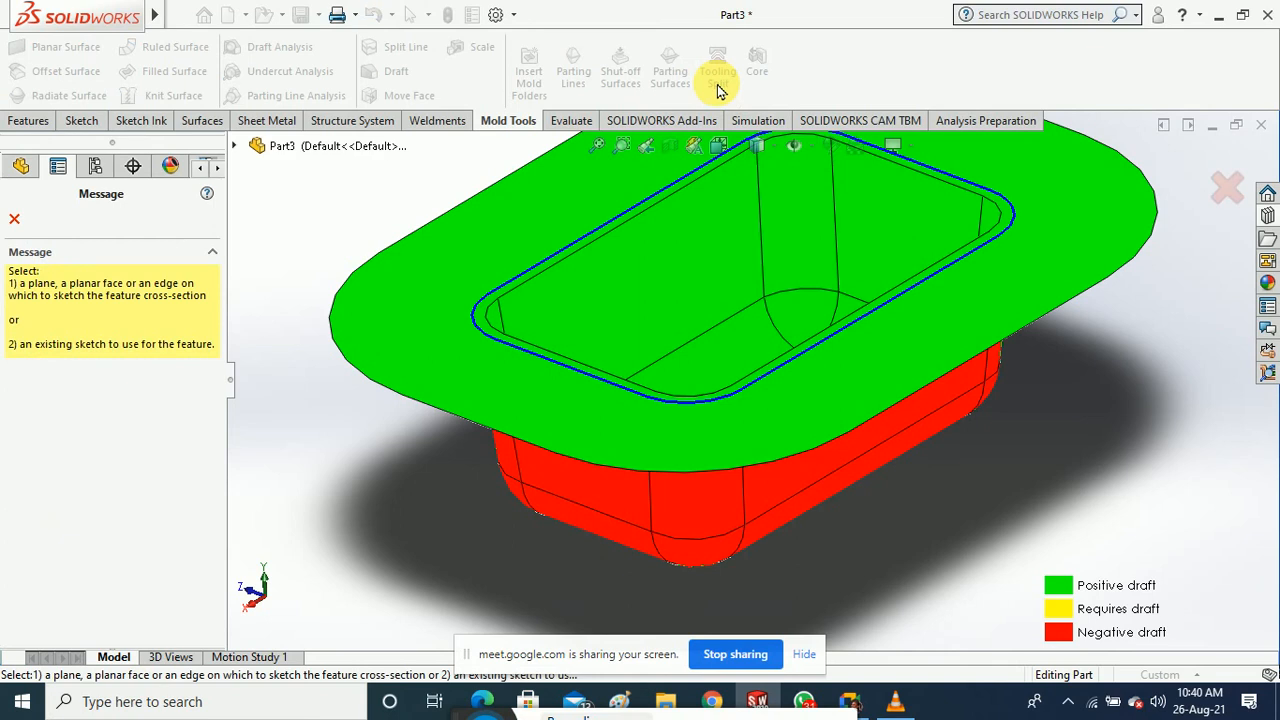
scroll(688, 362, "up", 4)
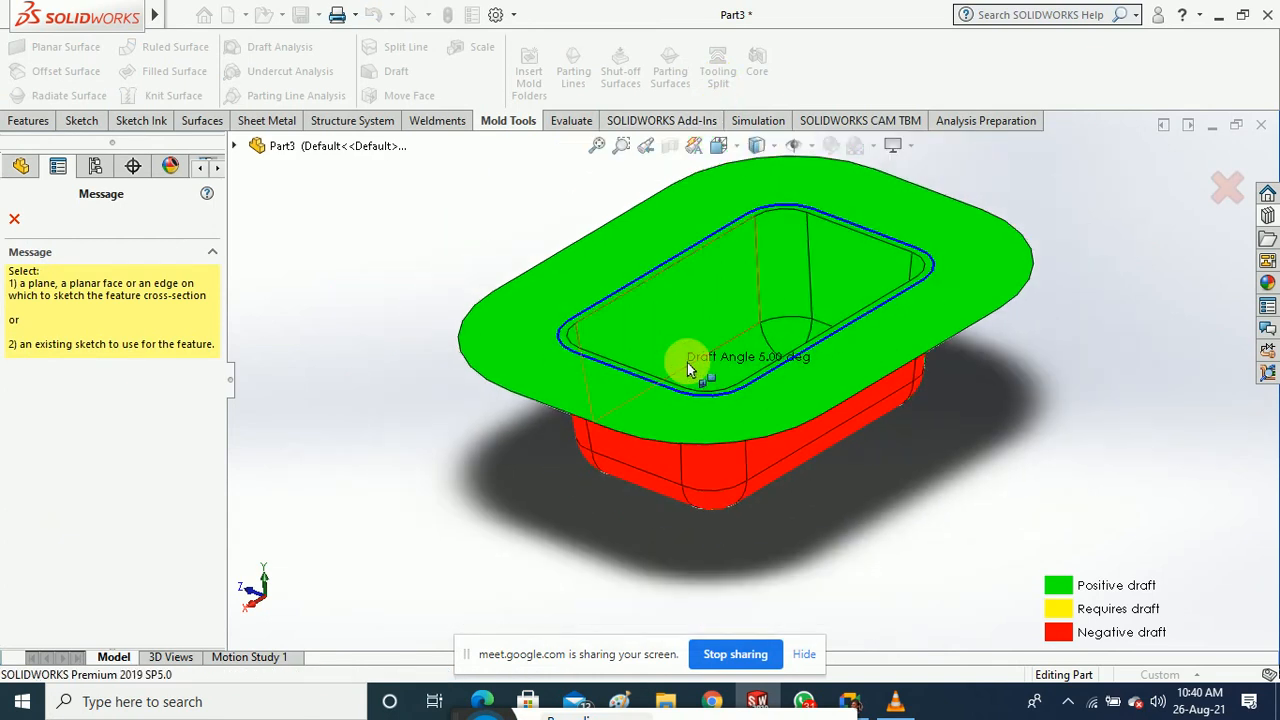
left_click(15, 222)
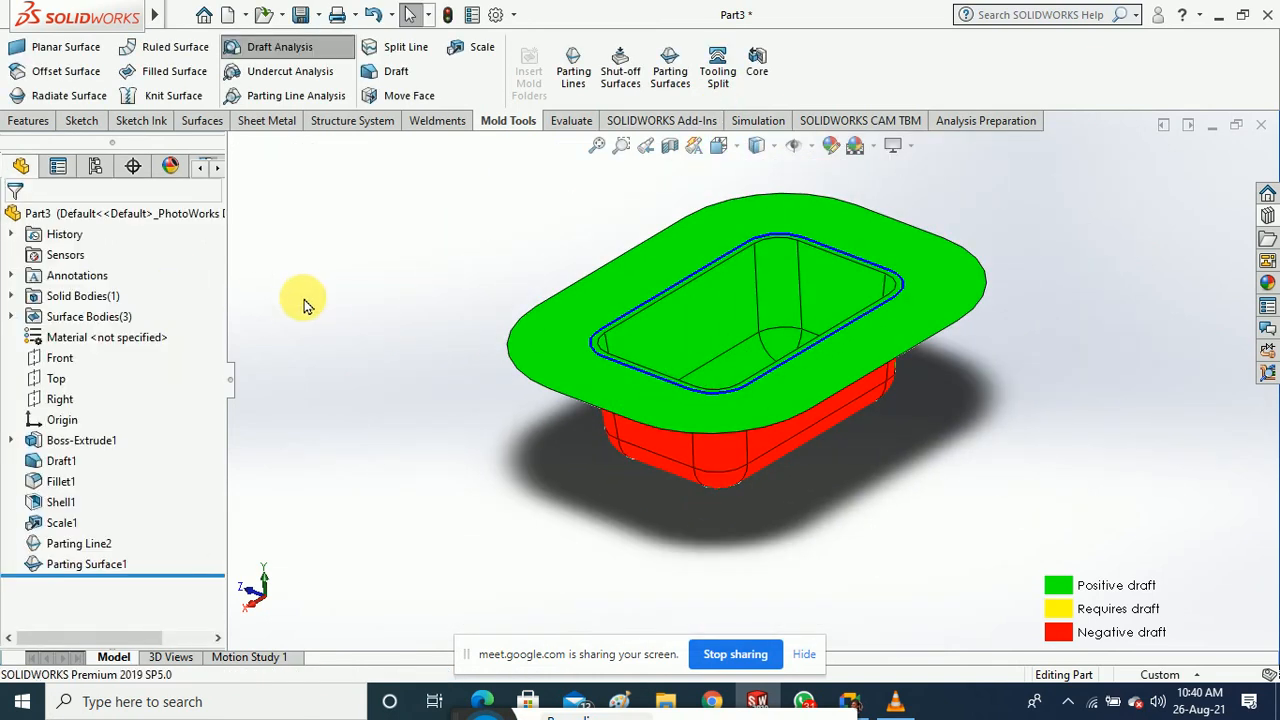
Show the Top plane in the model and restart the Tooling Split
left_click(53, 382)
right_click(53, 382)
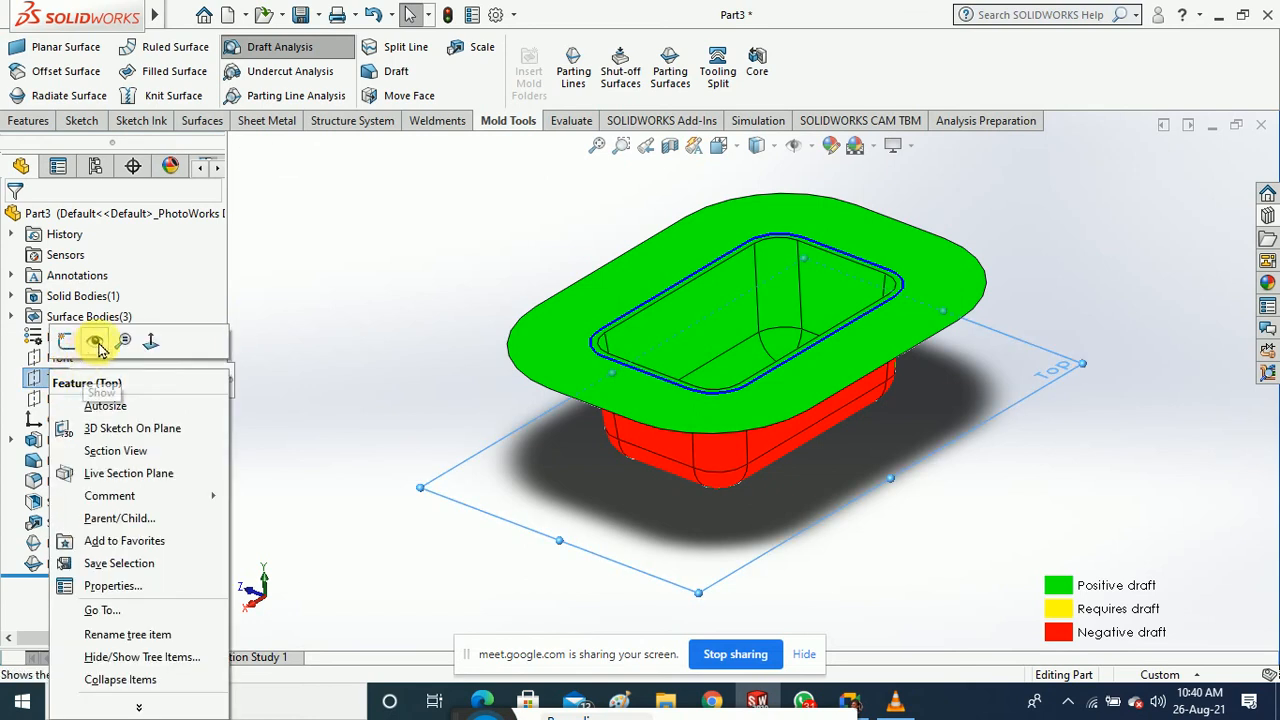
left_click(97, 342)
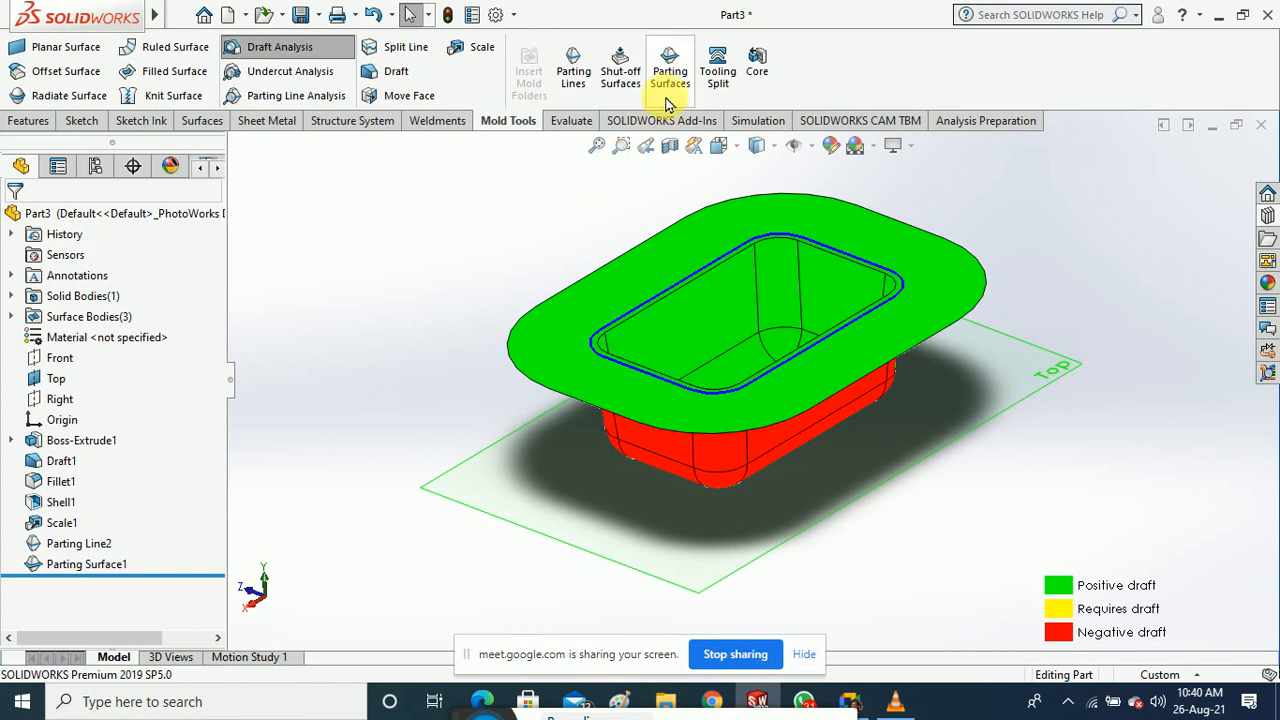
left_click(720, 78)
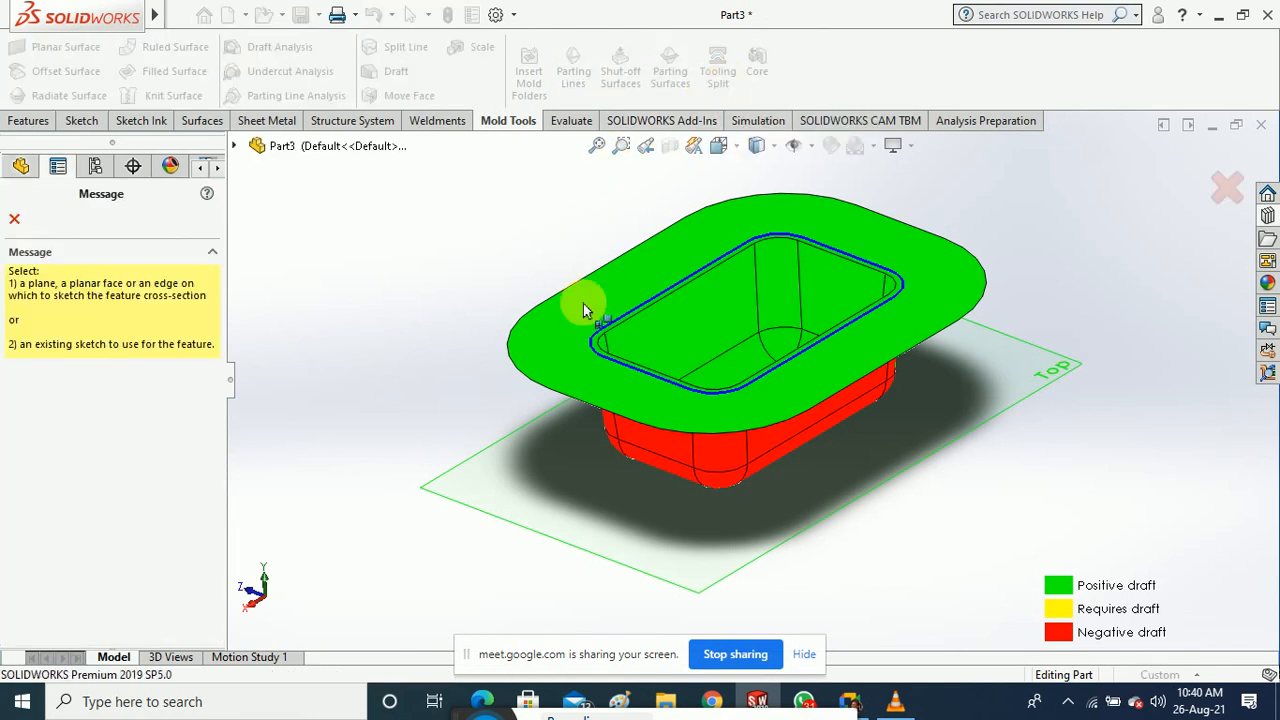
On the Top plane in Top view, draw an origin-centred rectangle enclosing the tray outline
left_click(501, 524)
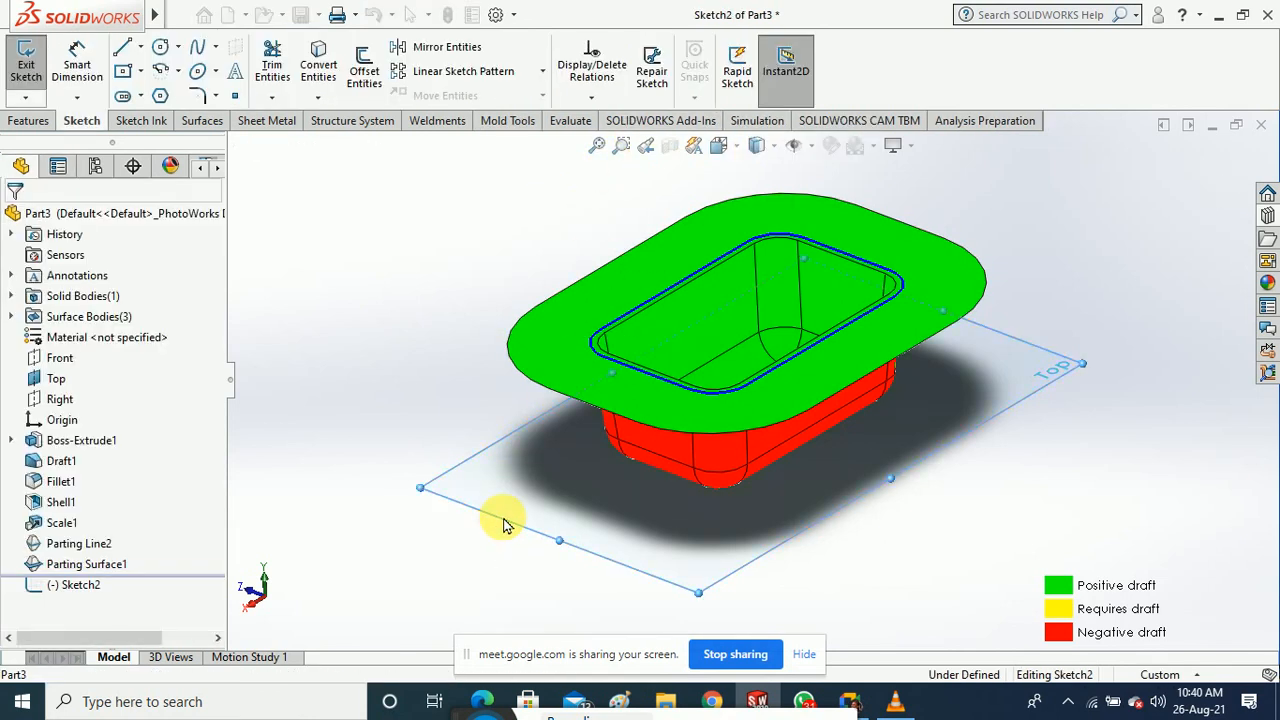
left_click(720, 147)
left_click(823, 251)
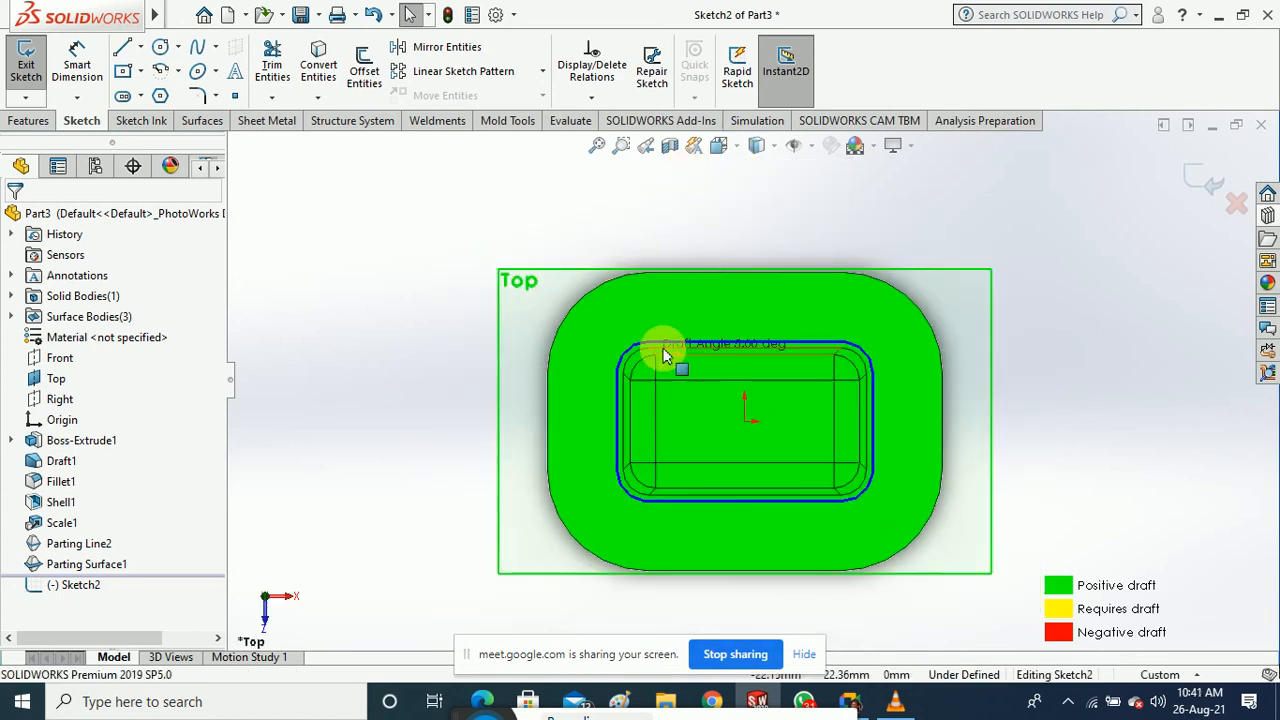
left_click(124, 74)
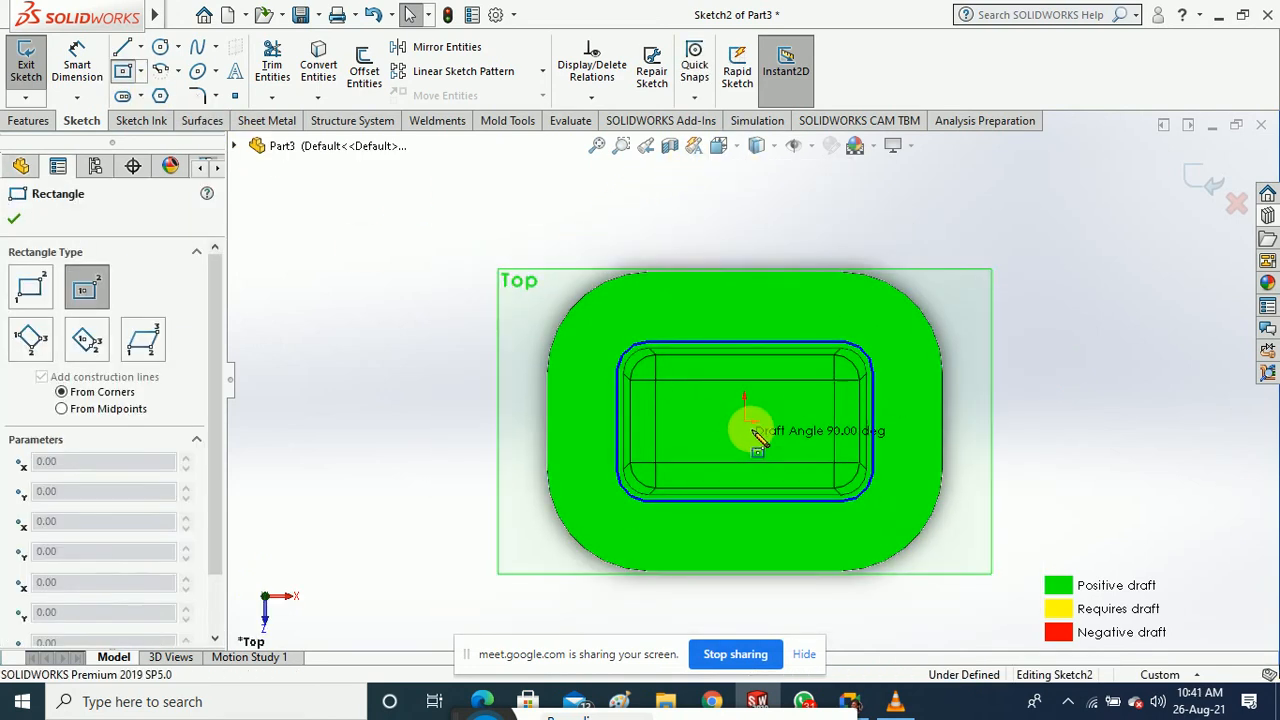
left_click(752, 428)
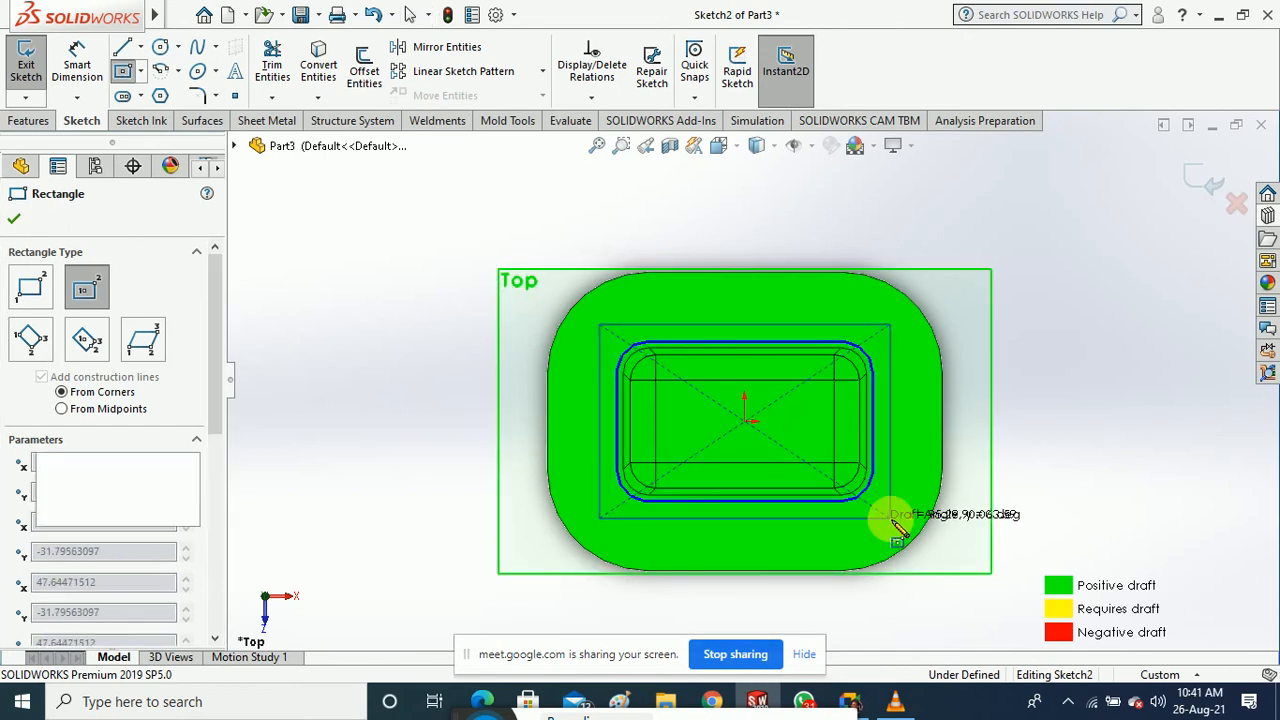
left_click(892, 519)
left_click(13, 223)
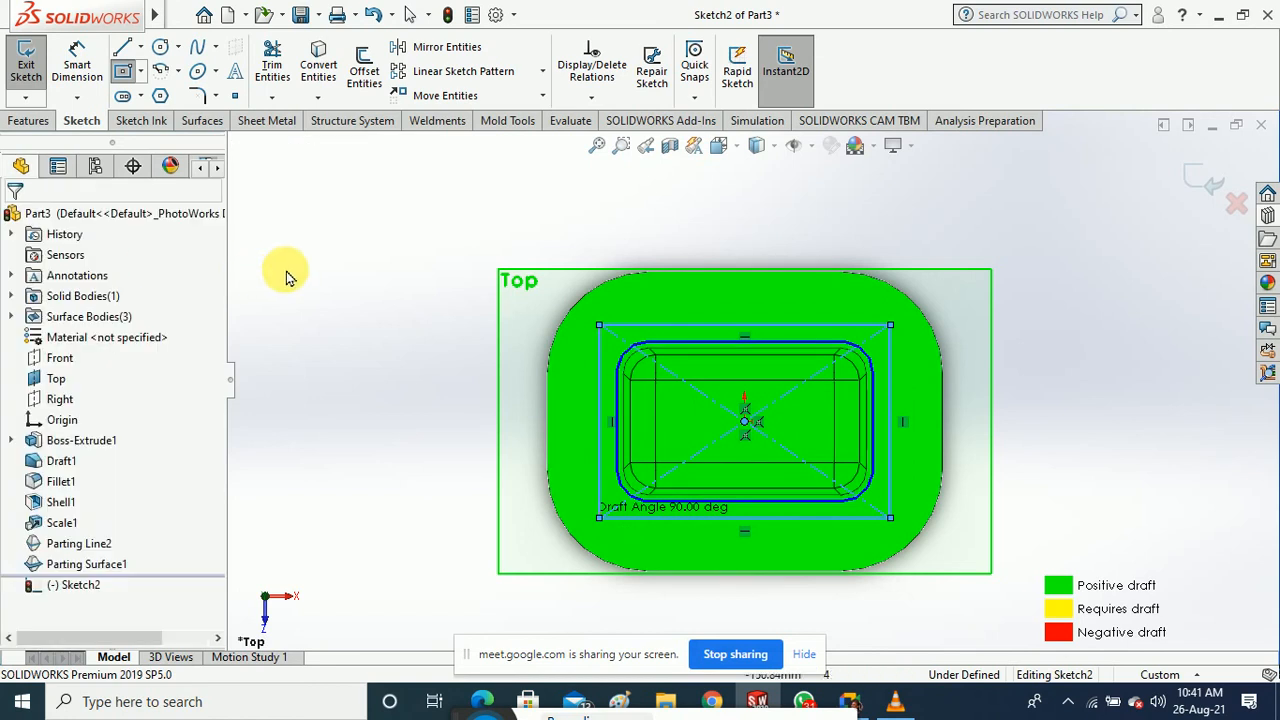
Assign Parting Line2[3] as cavity and Parting Line2[2] as core, and check Parting Surface1
middle_click_drag(349, 354, 393, 286)
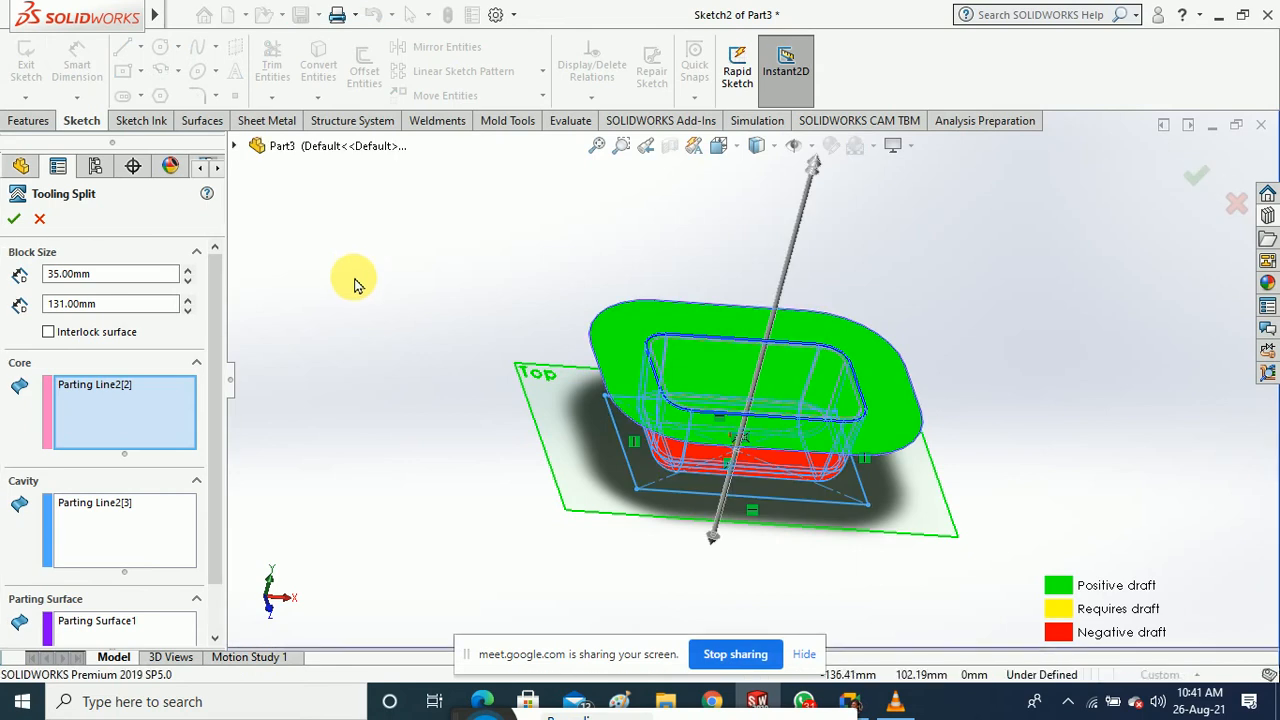
left_click_drag(209, 320, 220, 393)
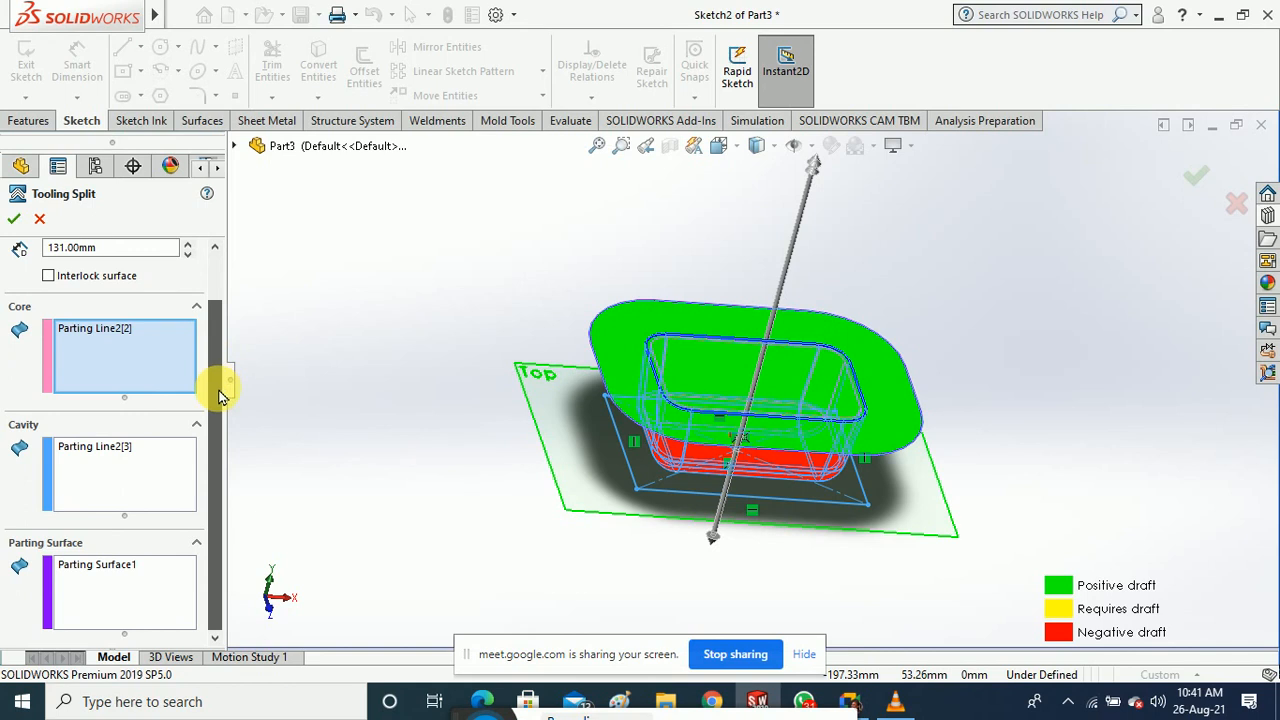
left_click_drag(220, 393, 220, 323)
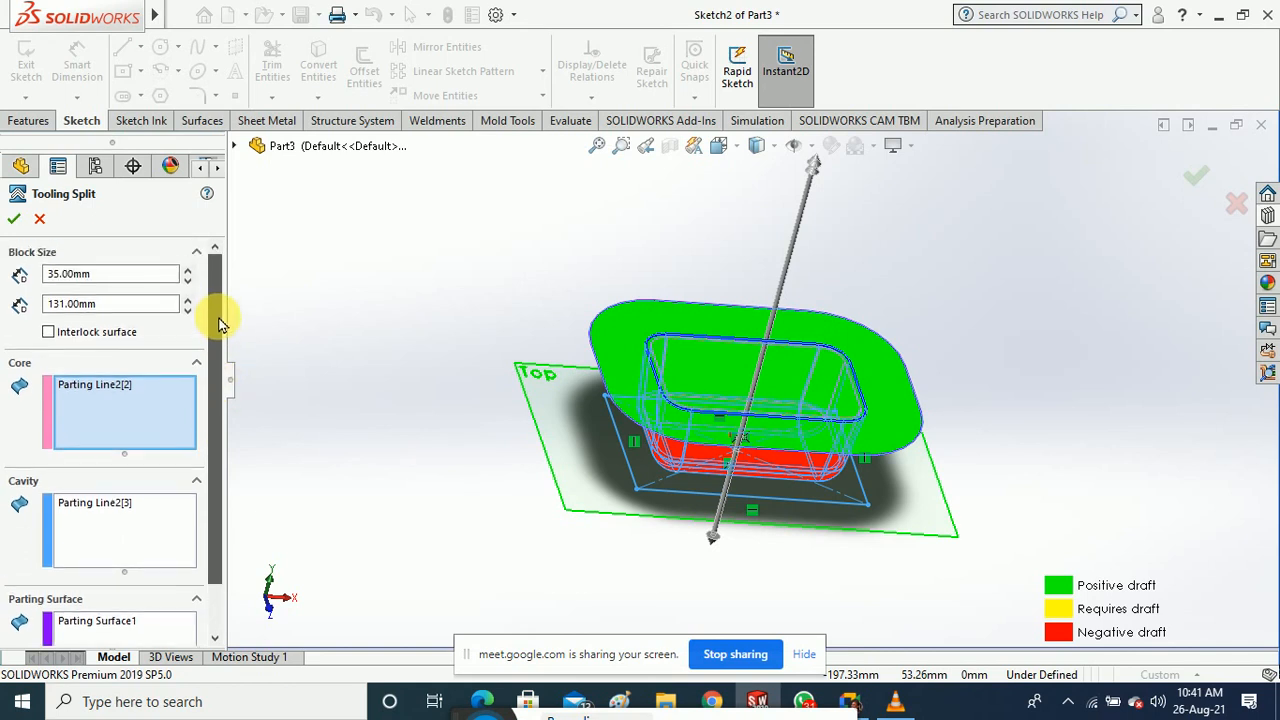
middle_click_drag(400, 451, 385, 412)
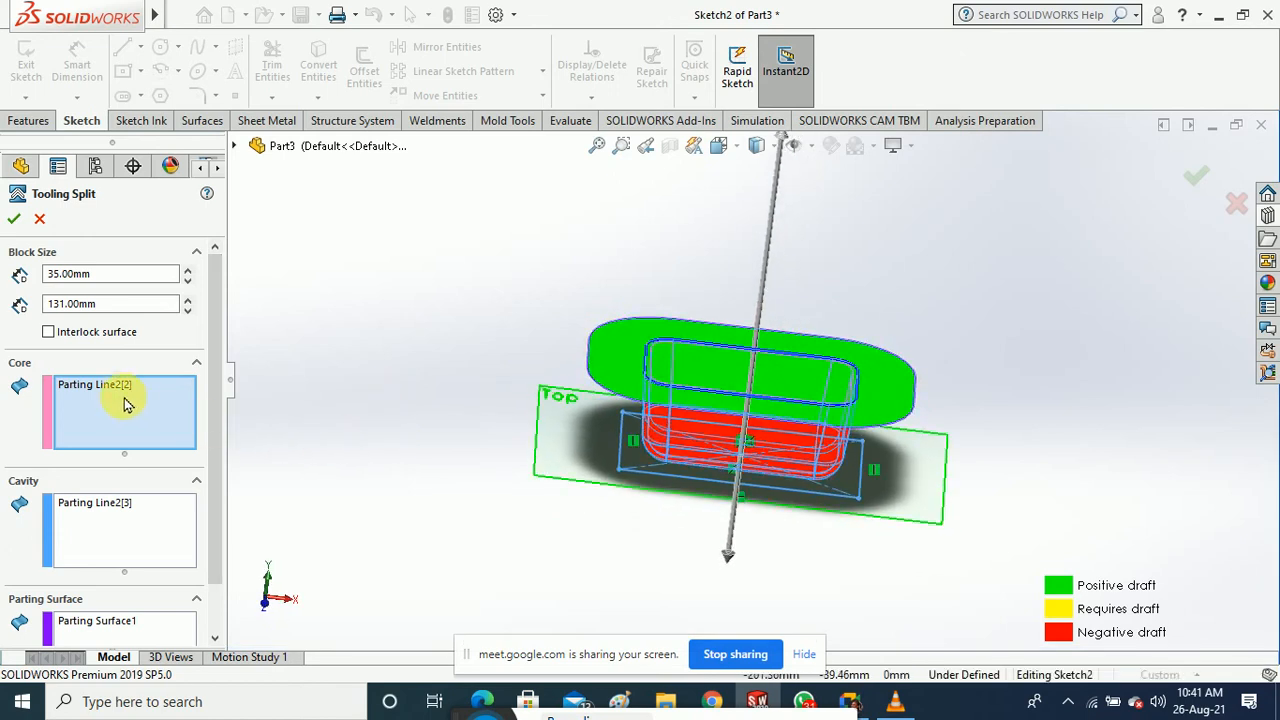
left_click(122, 506)
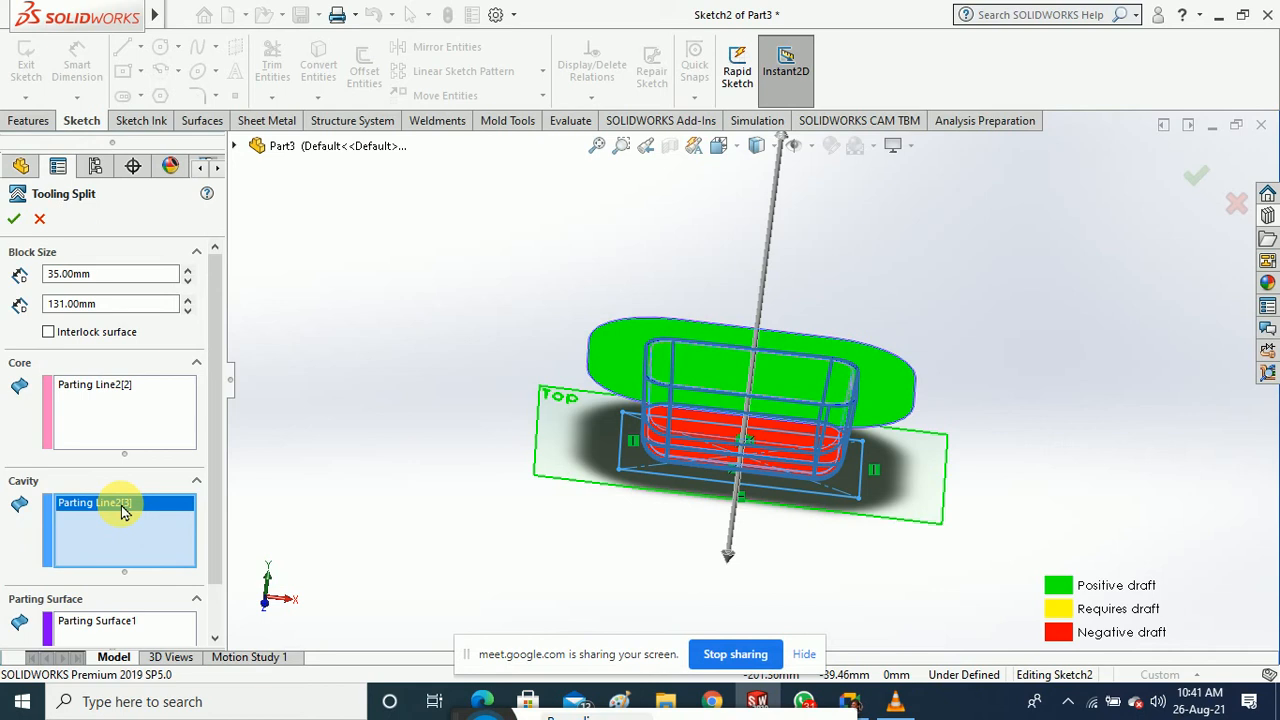
left_click(104, 388)
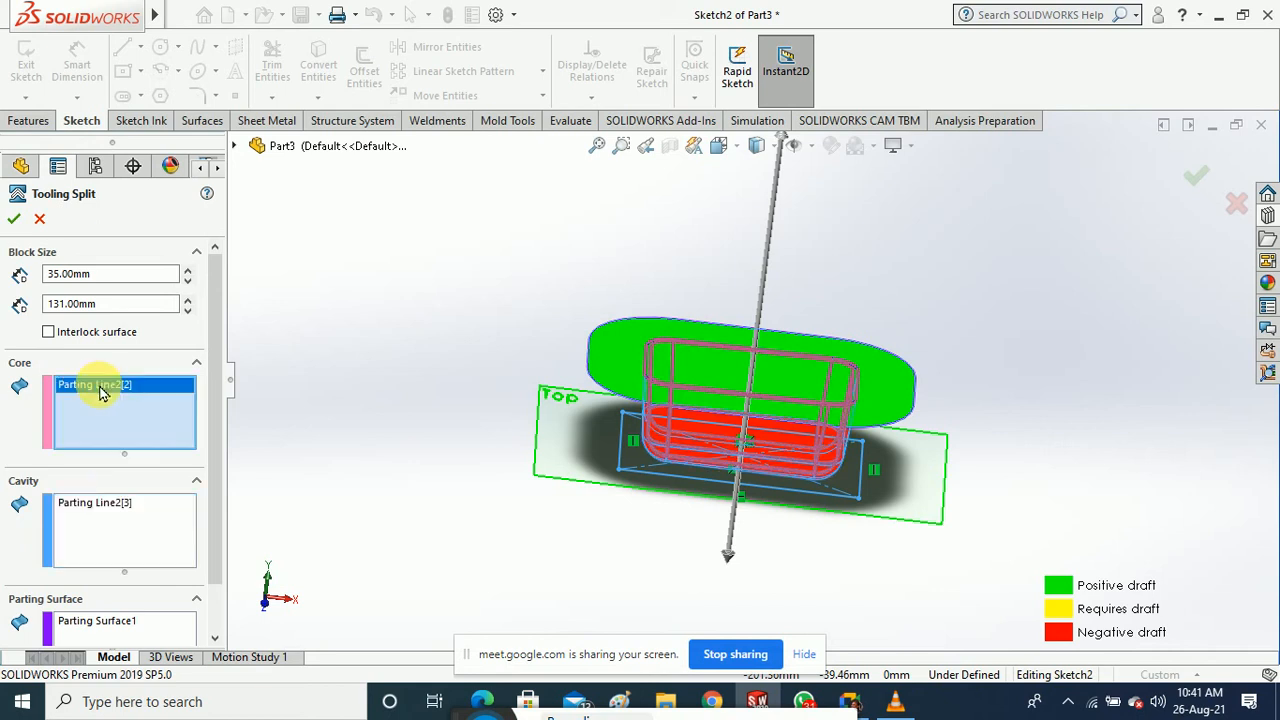
scroll(212, 480, "down", 2)
left_click(105, 564)
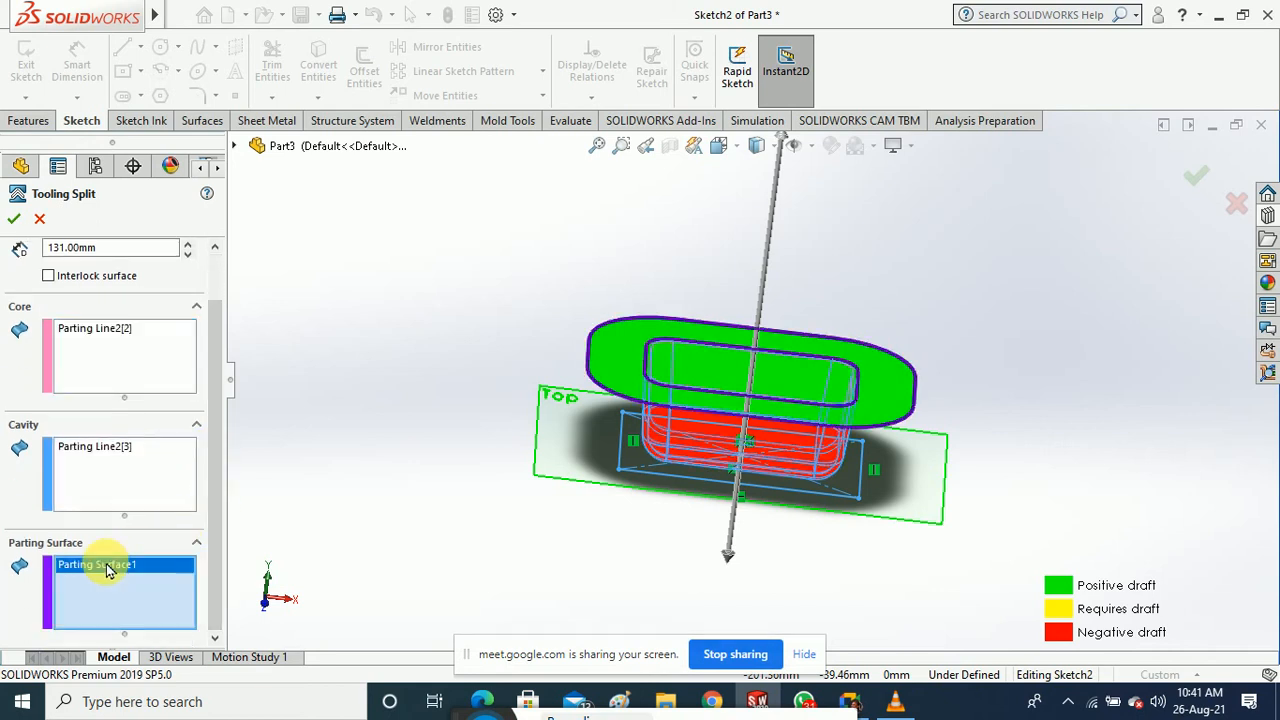
left_click(112, 446)
left_click(98, 336)
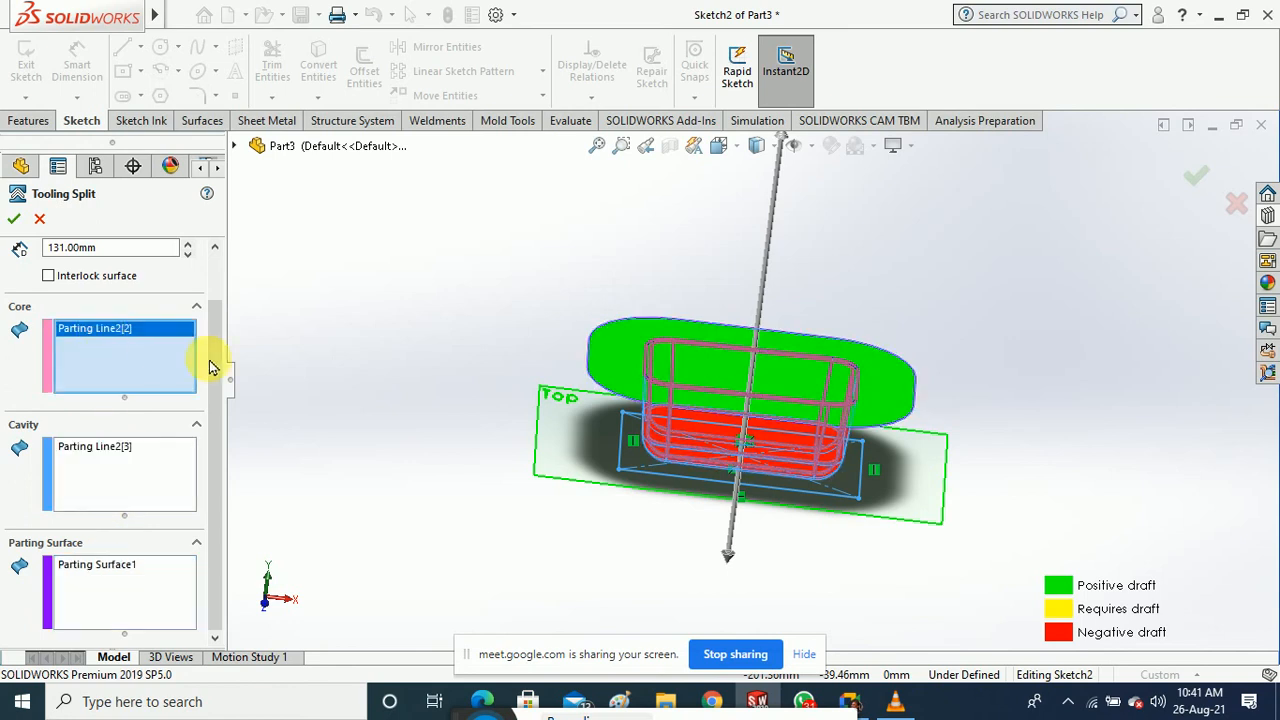
Set the tooling block depths to 10.00 mm and 39.00 mm and apply the split
left_click_drag(222, 420, 220, 366)
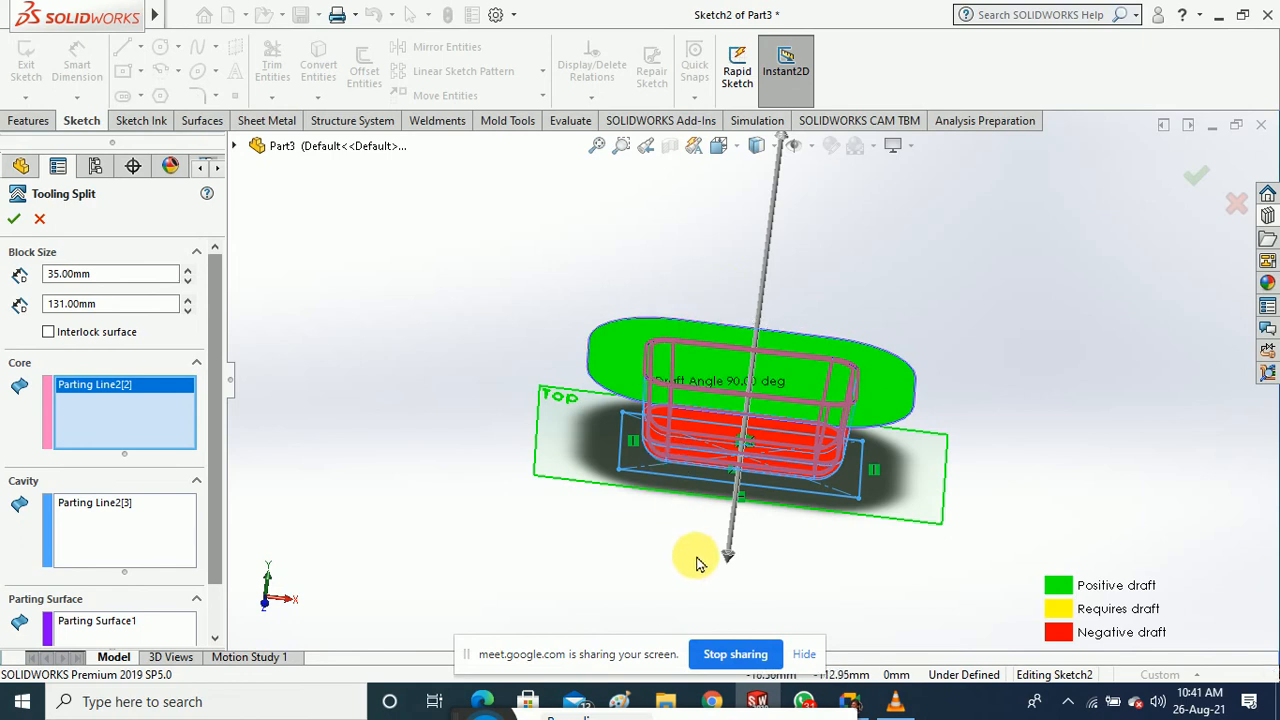
left_click_drag(734, 563, 738, 500)
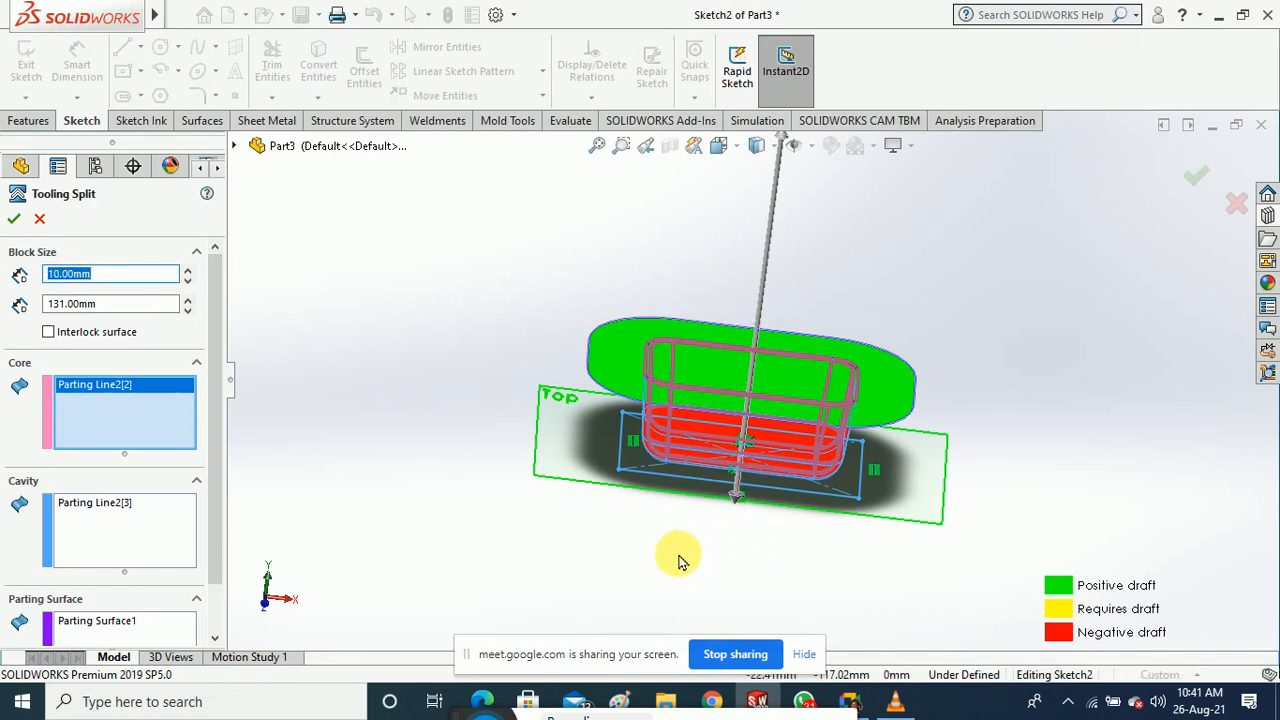
scroll(674, 551, "up", 2)
left_click_drag(775, 195, 757, 406)
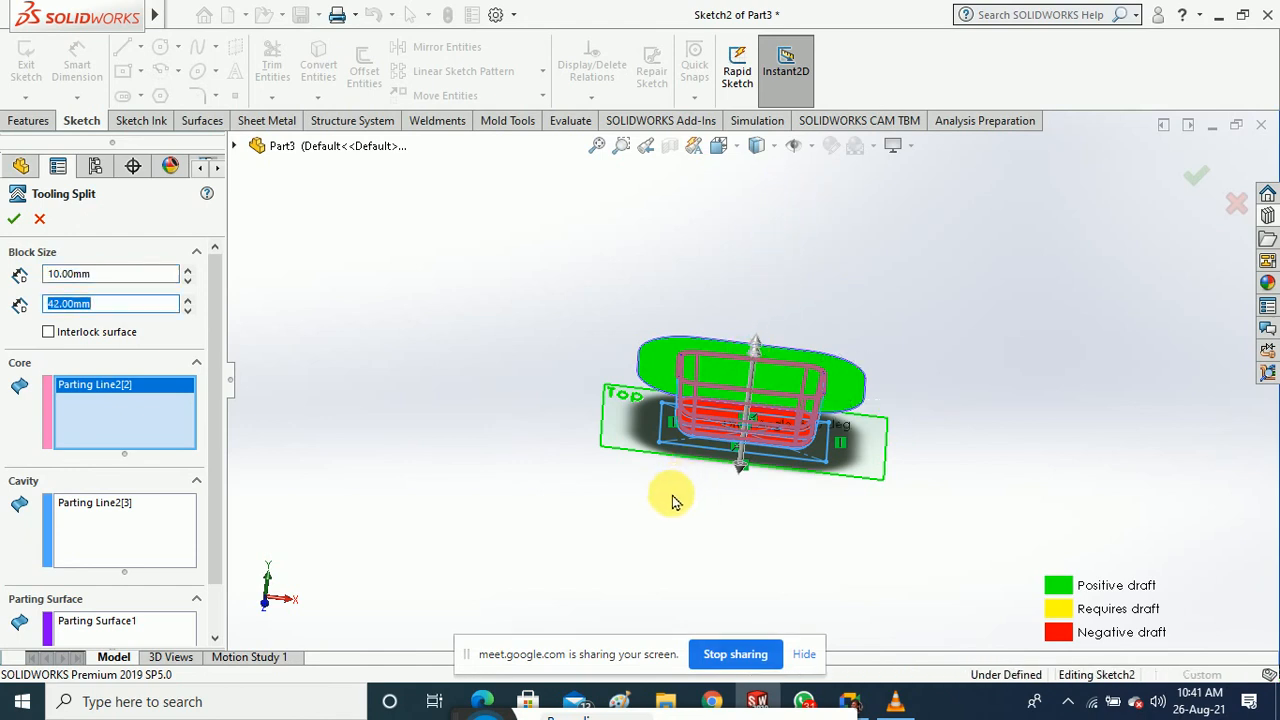
middle_click_drag(674, 500, 694, 450)
scroll(757, 351, "down", 3)
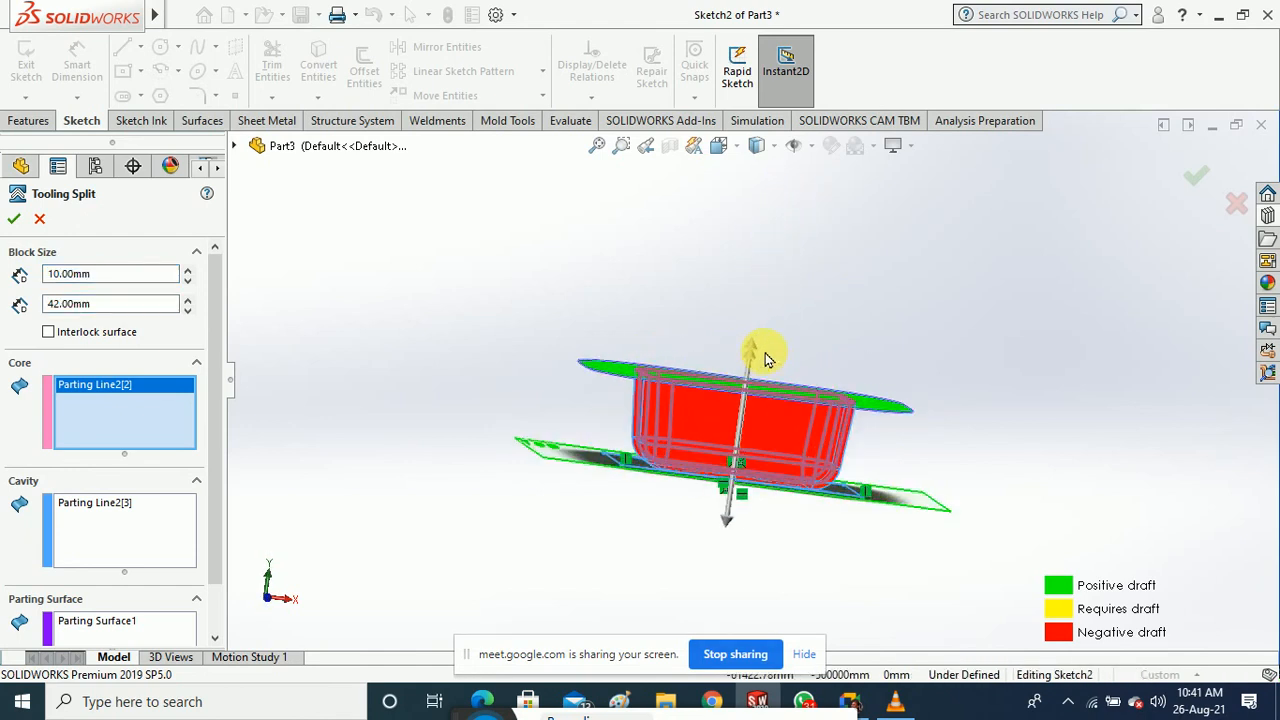
left_click_drag(747, 358, 743, 378)
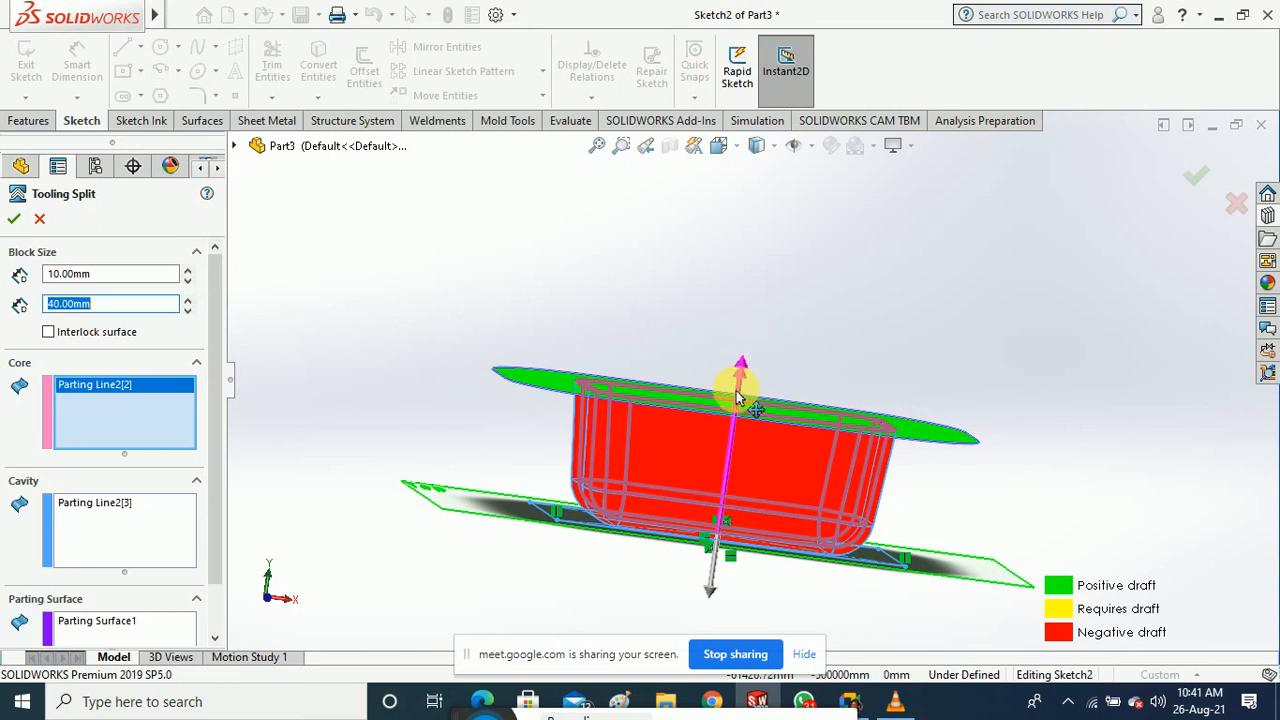
left_click(15, 226)
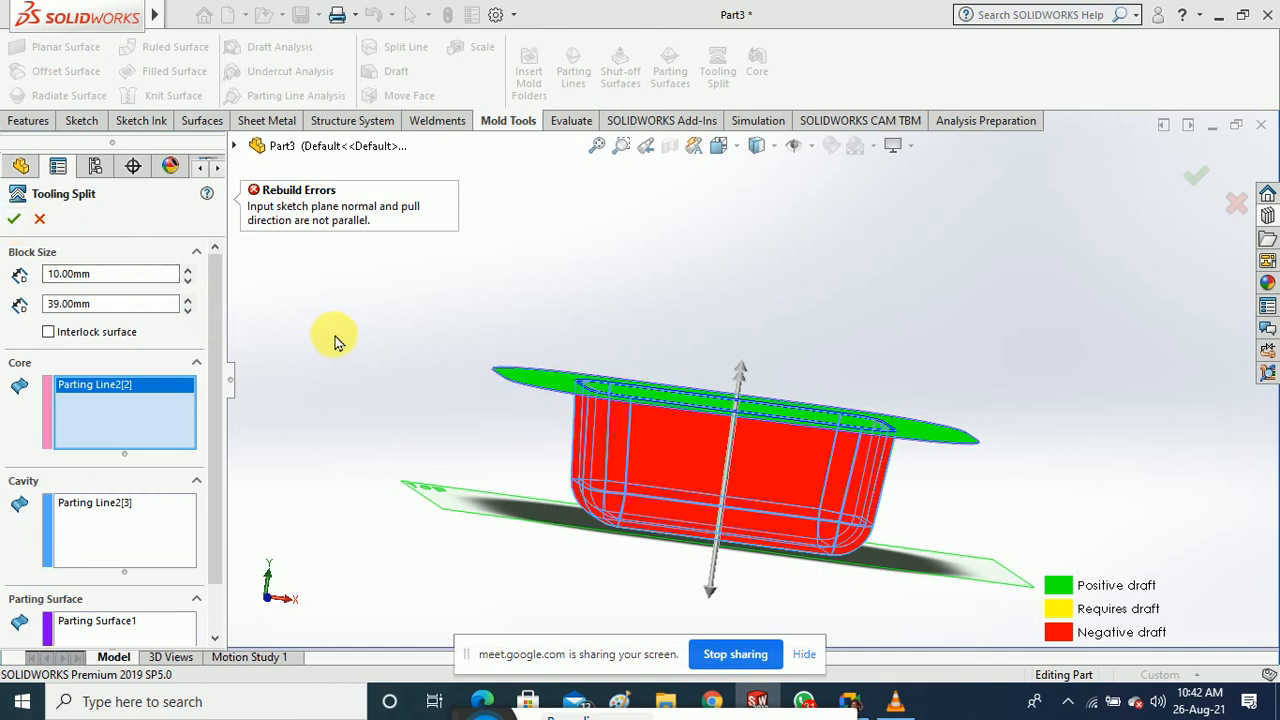
middle_click_drag(351, 342, 370, 432)
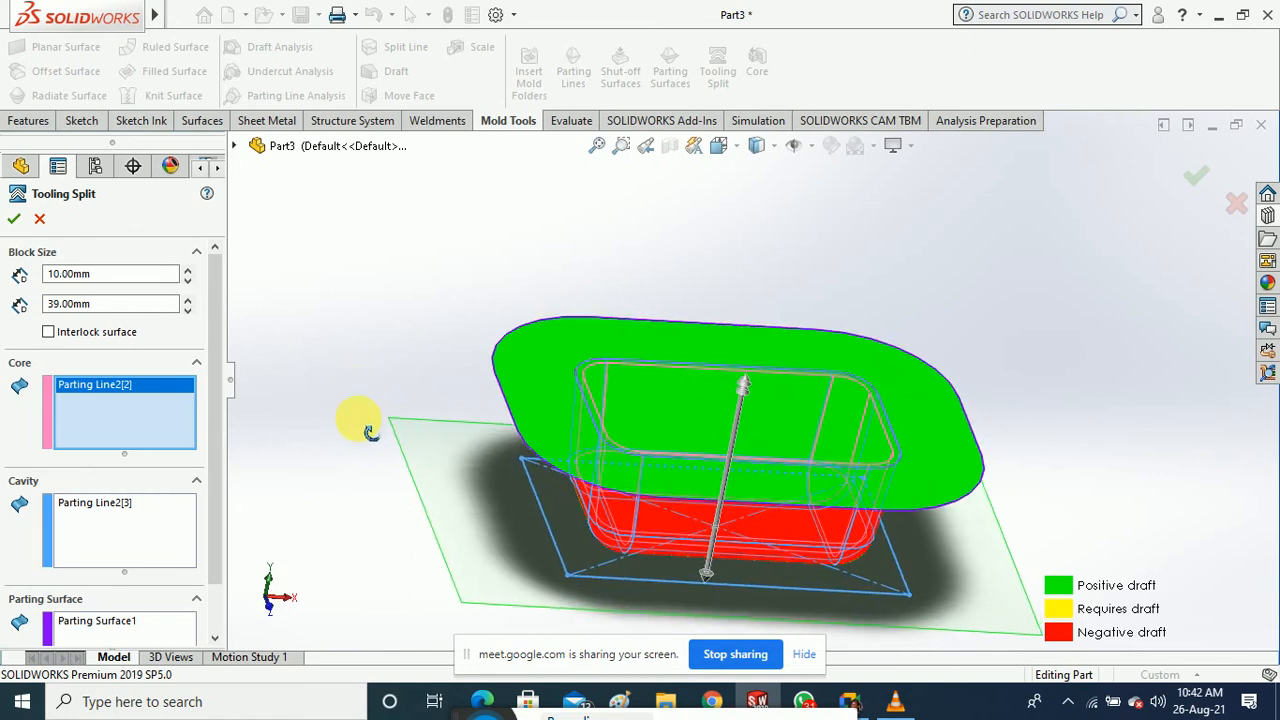
left_click(15, 221)
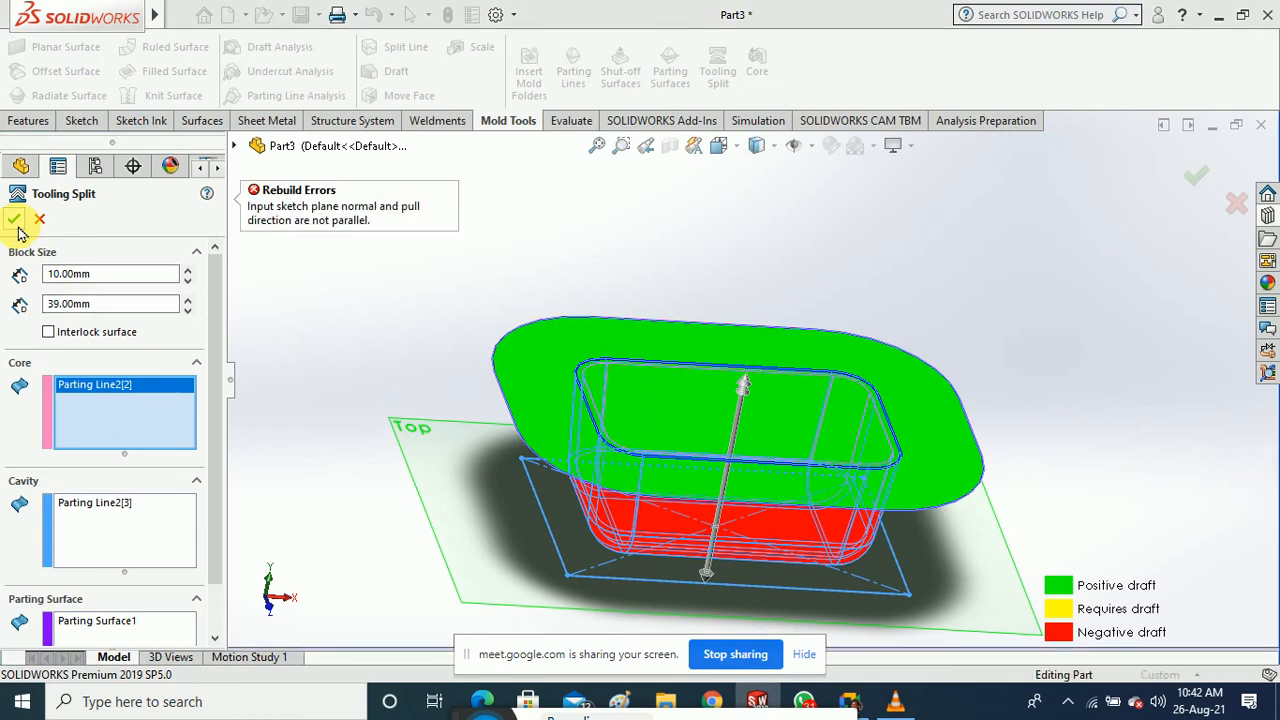
Cancel the failed split, edit Parting Line2 and clear its pull direction
left_click(39, 219)
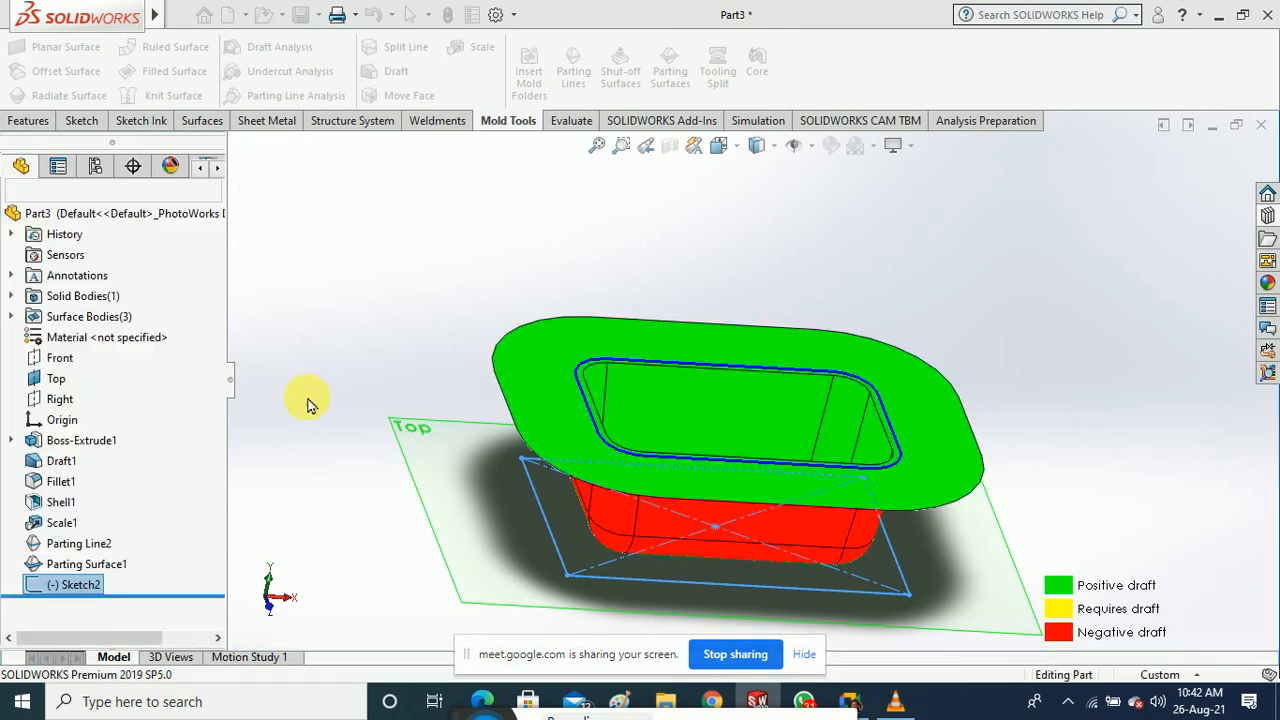
right_click(95, 546)
left_click(111, 251)
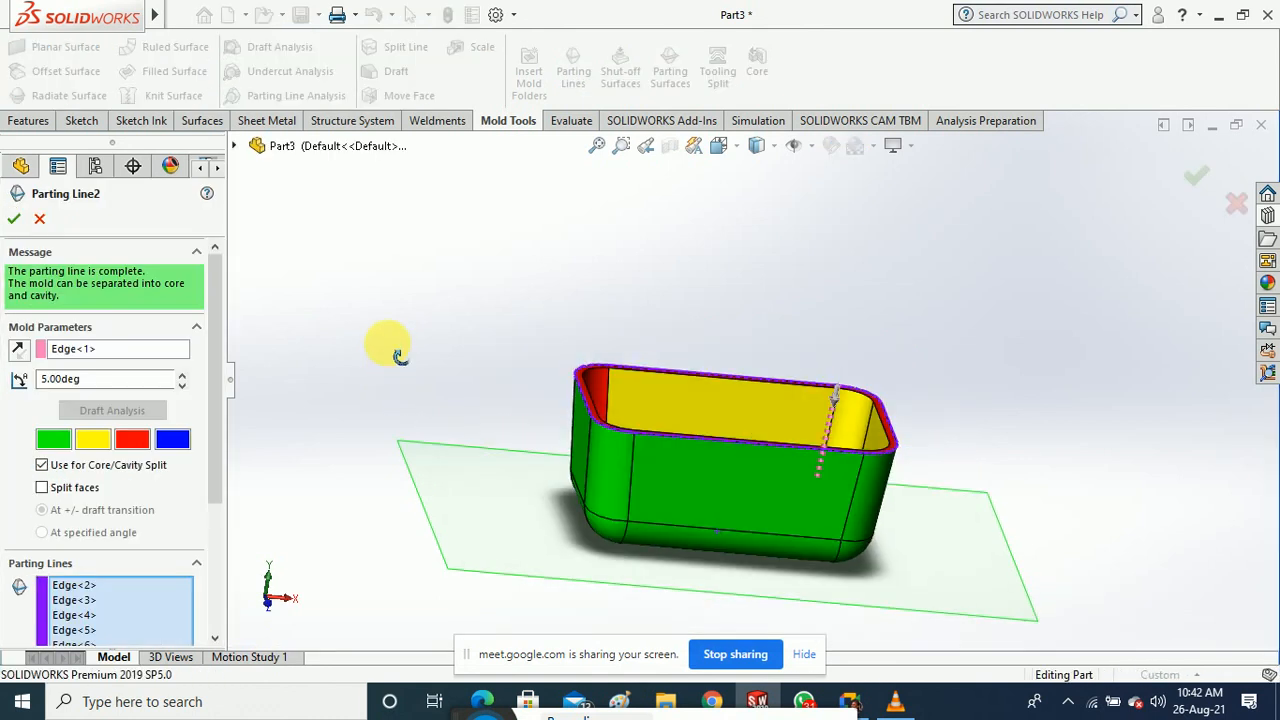
middle_click_drag(443, 343, 406, 460)
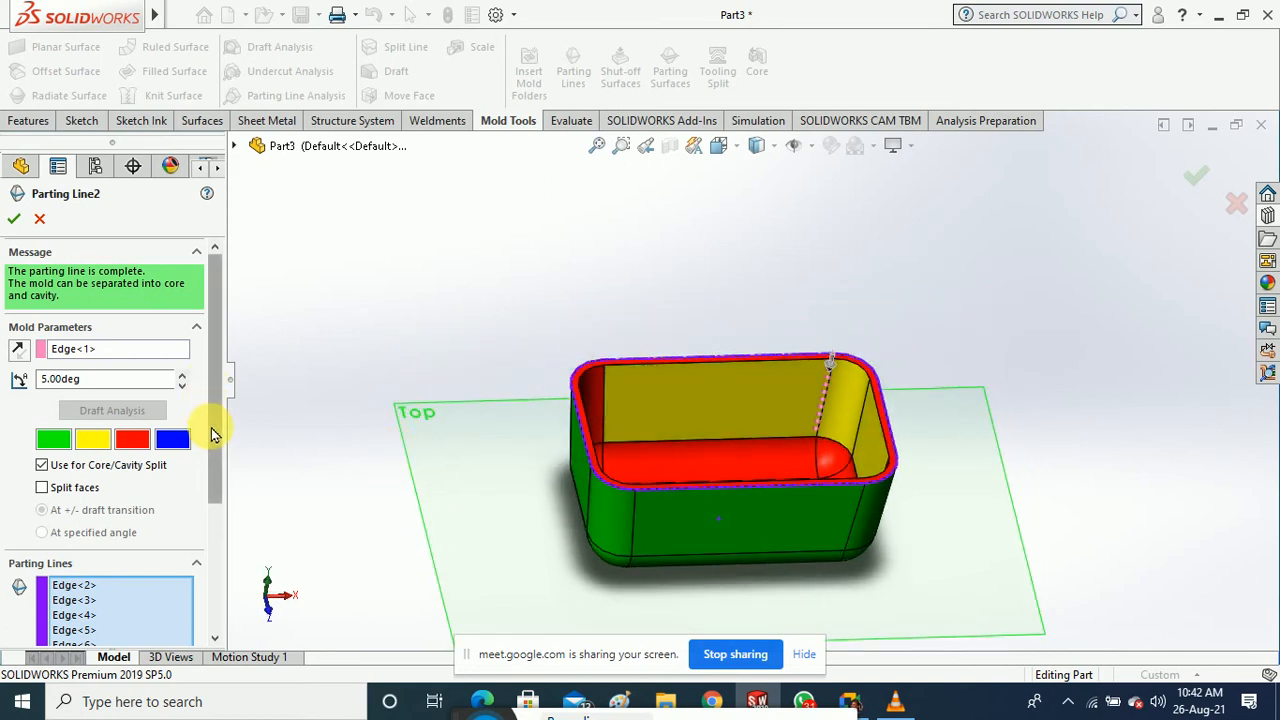
left_click_drag(214, 435, 231, 397)
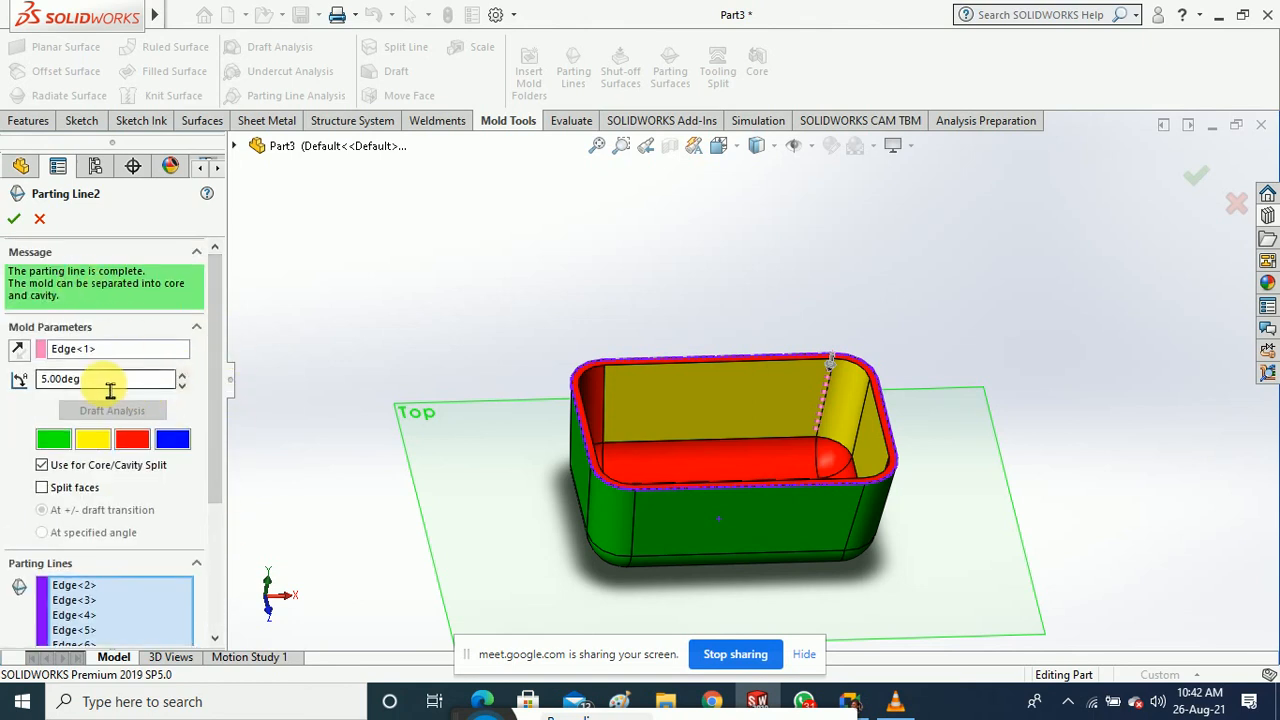
left_click(90, 356)
right_click(90, 352)
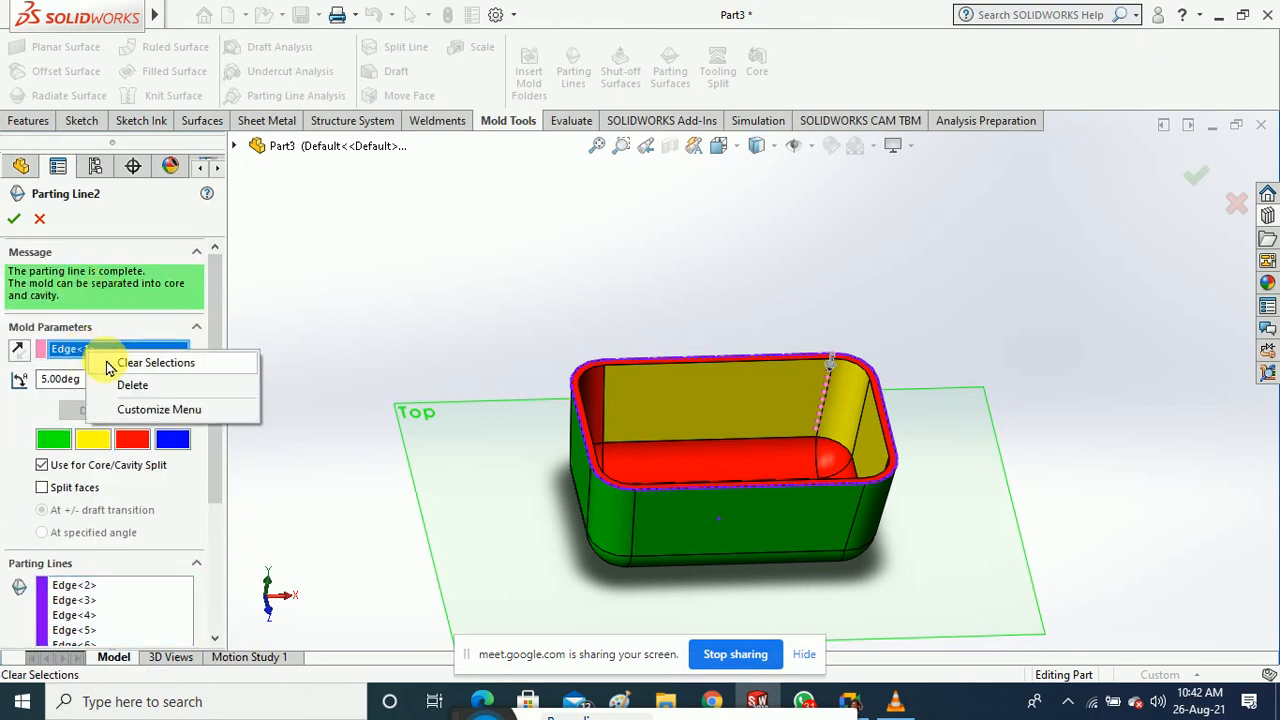
left_click(150, 363)
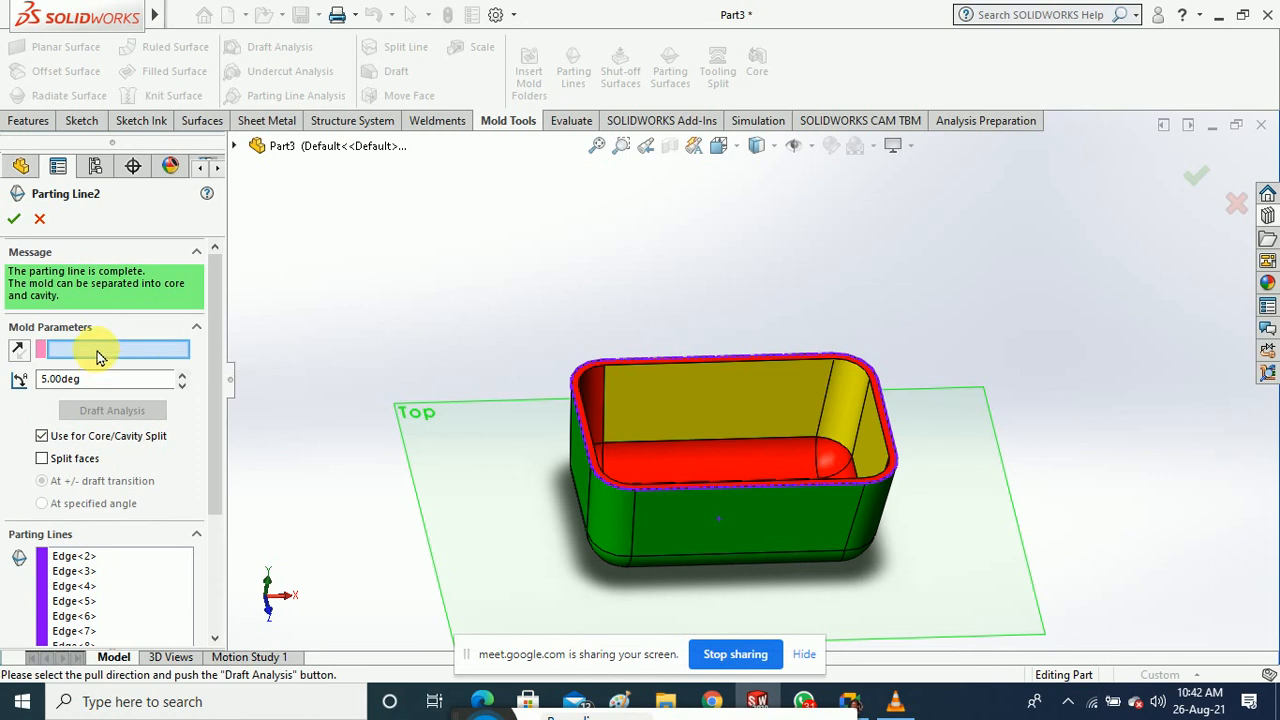
left_click(14, 220)
Set a bottom tray edge as the pull direction and run the draft analysis
middle_click_drag(303, 409, 309, 312)
mouse_move(750, 531)
middle_mouse_down()
mouse_move(766, 586)
mouse_move(757, 520)
middle_mouse_up()
left_click(750, 505)
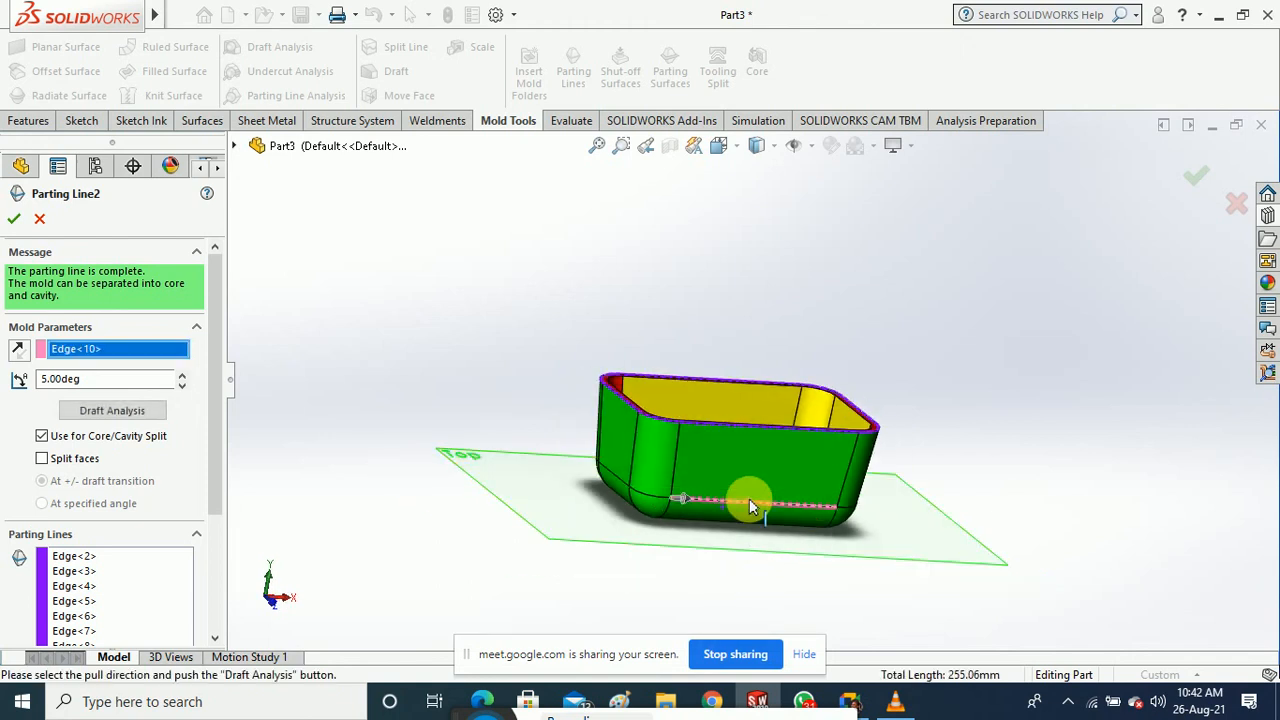
left_click(150, 411)
Replace the pull direction with vertical edge Edge<11> at 5° and confirm Parting Line2
middle_click_drag(463, 383, 472, 449)
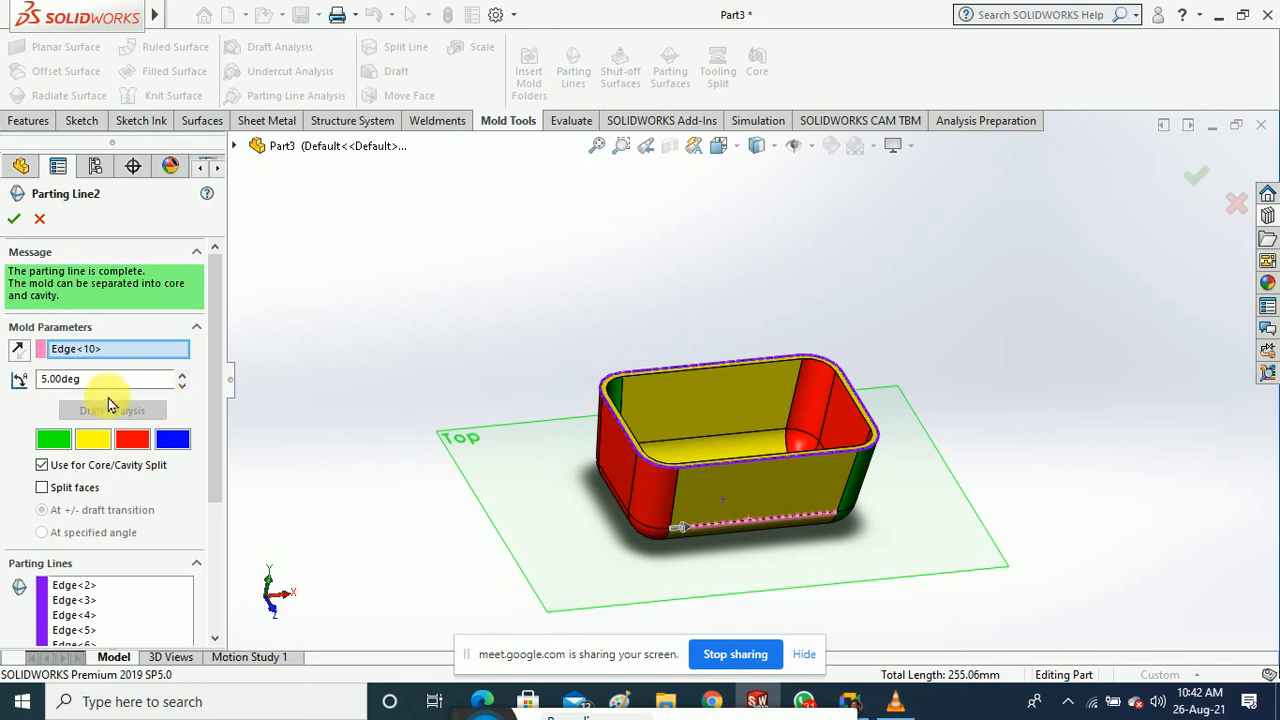
right_click(97, 357)
left_click(150, 360)
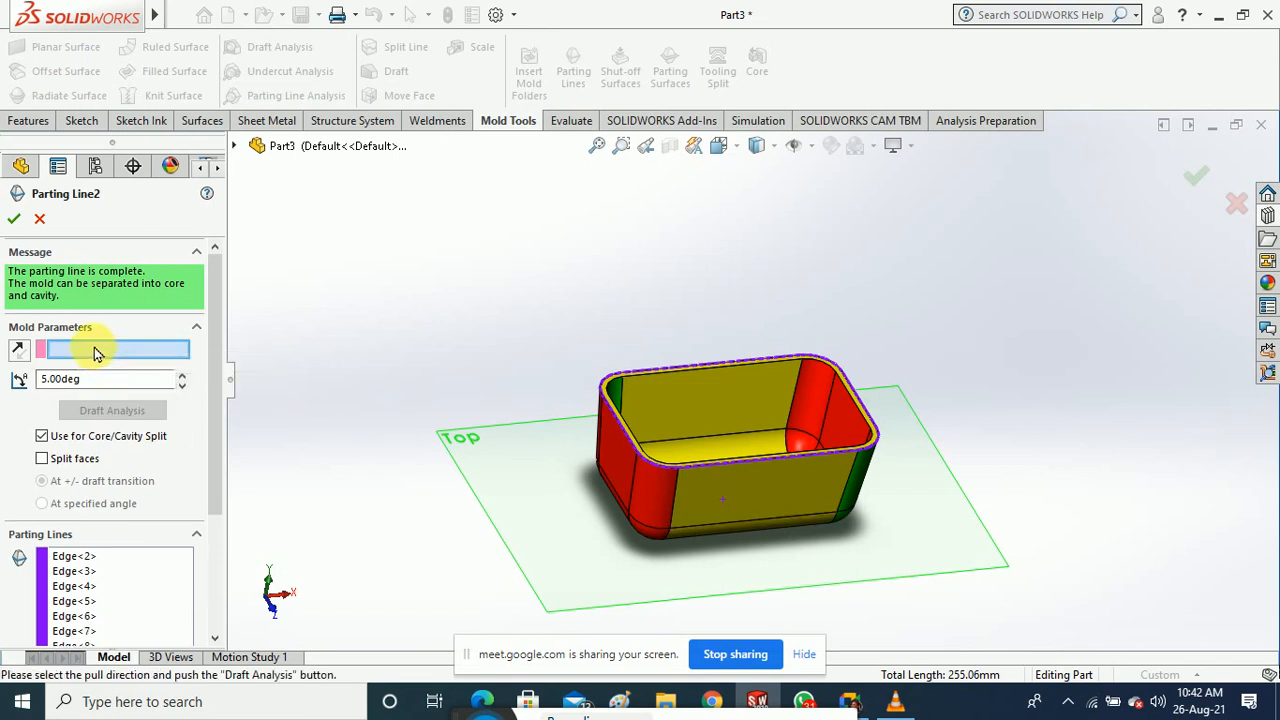
middle_click_drag(777, 606, 770, 577)
left_click(671, 491)
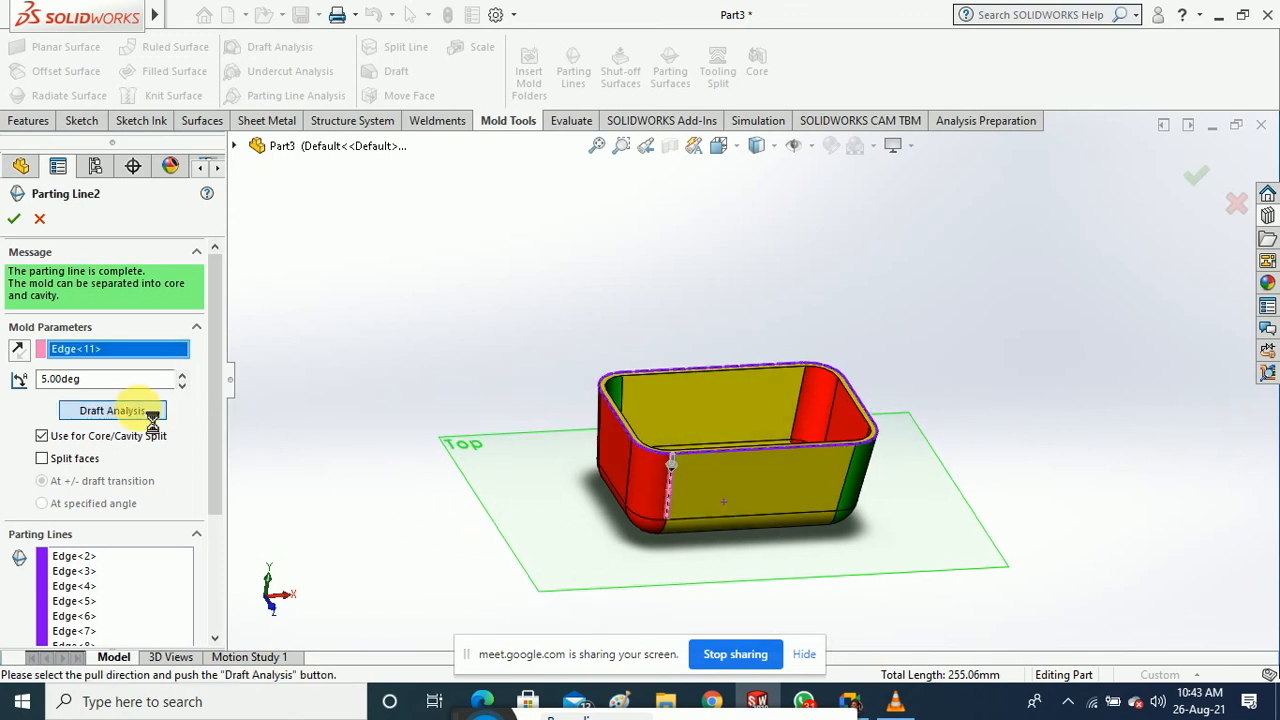
middle_click_drag(383, 435, 85, 265)
left_click(13, 218)
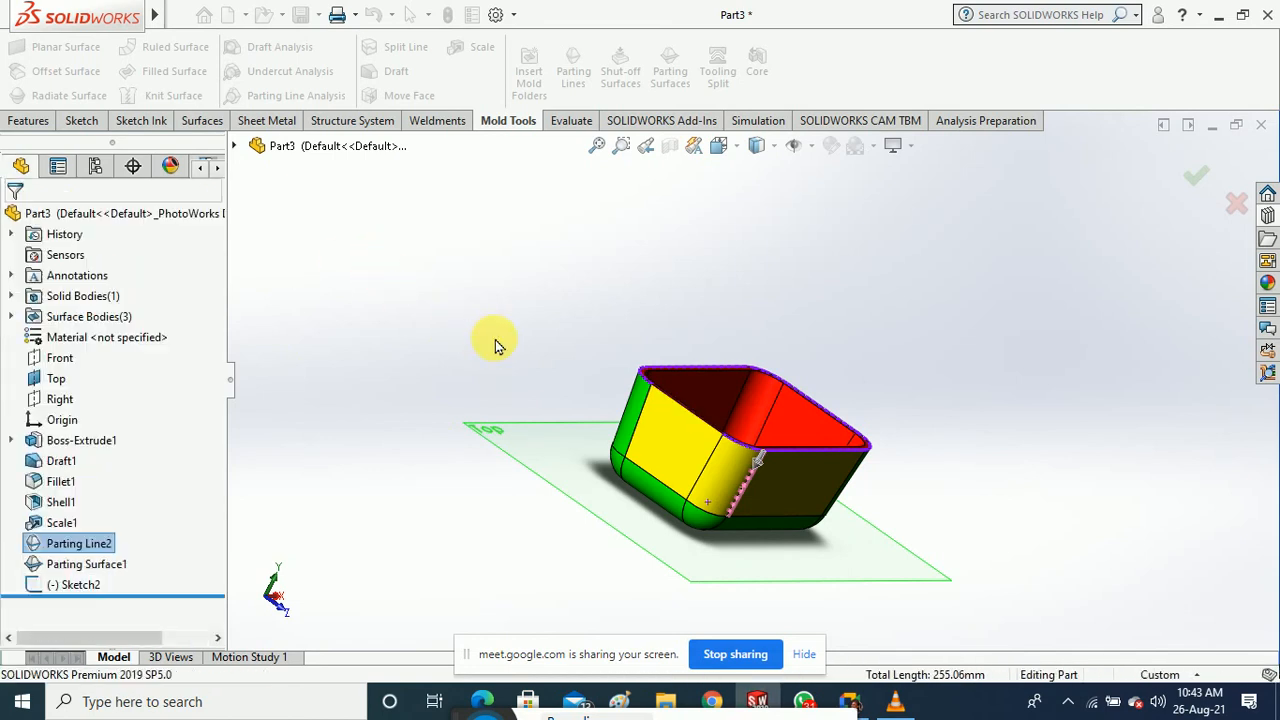
Inspect the rebuilt tray and select Parting Surface1 in the feature tree
middle_click_drag(460, 365, 333, 495)
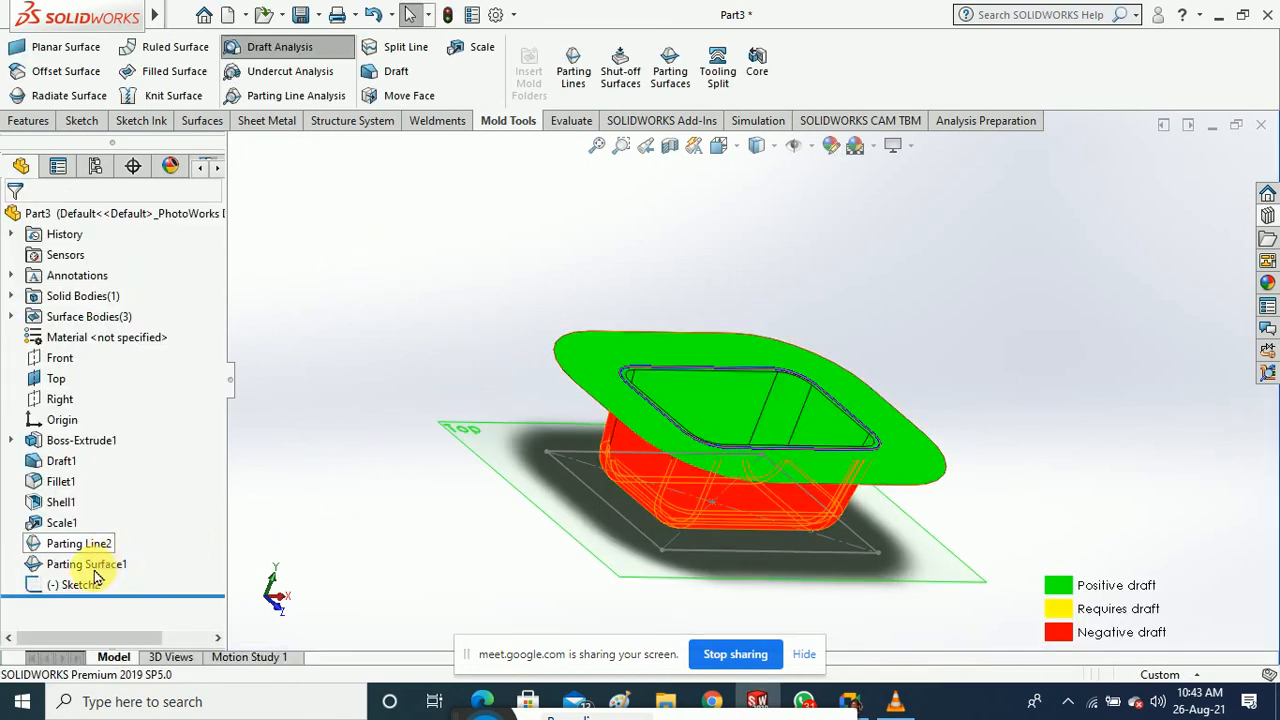
middle_click_drag(374, 364, 634, 164)
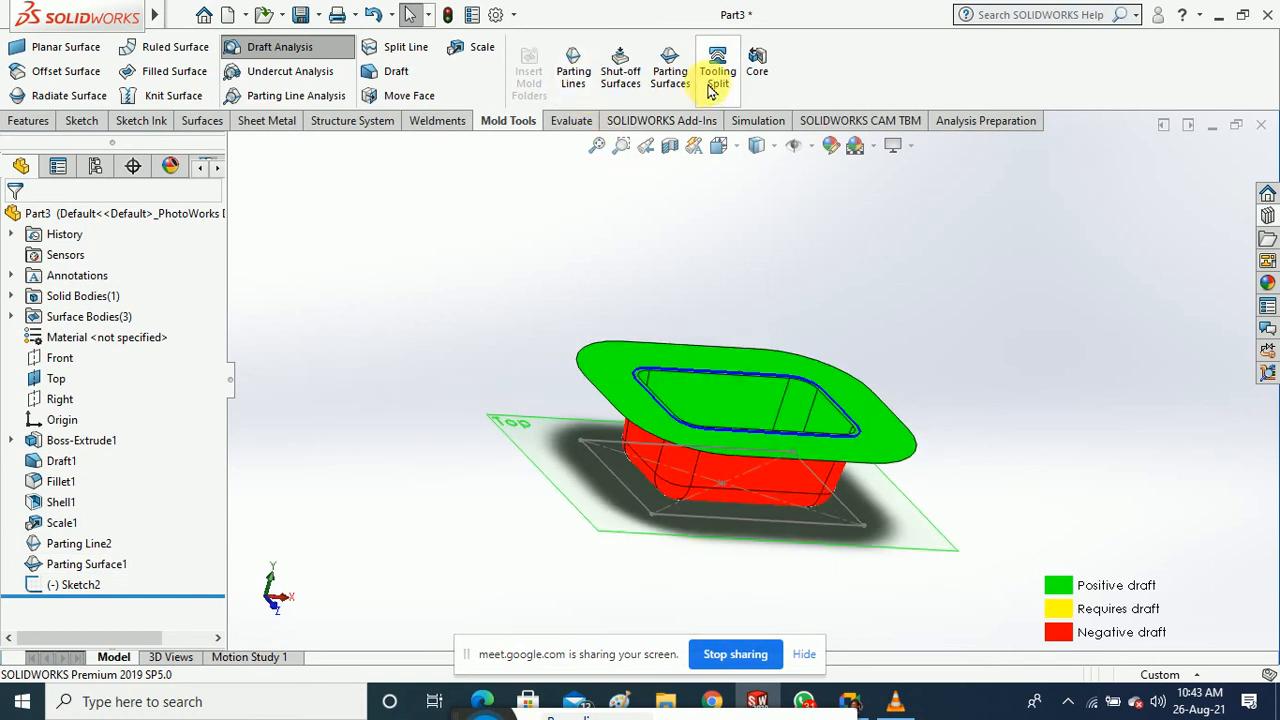
middle_click_drag(514, 257, 512, 268)
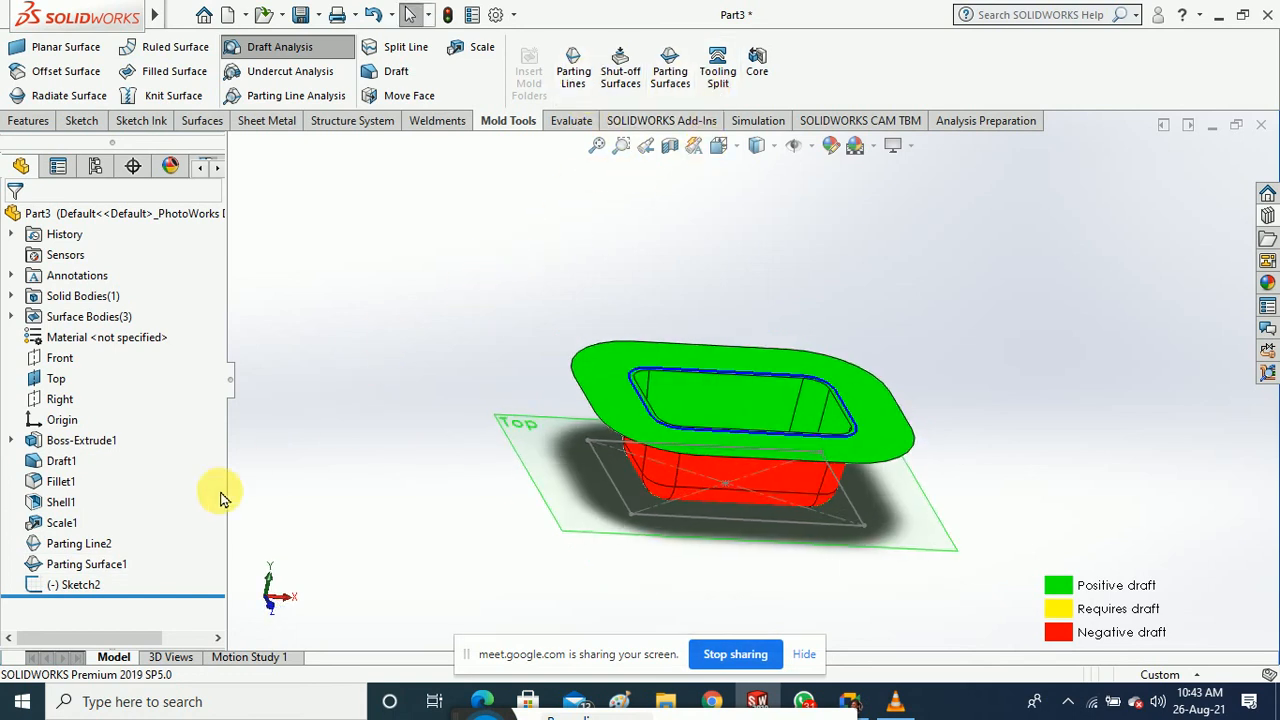
left_click(100, 565)
right_click(108, 570)
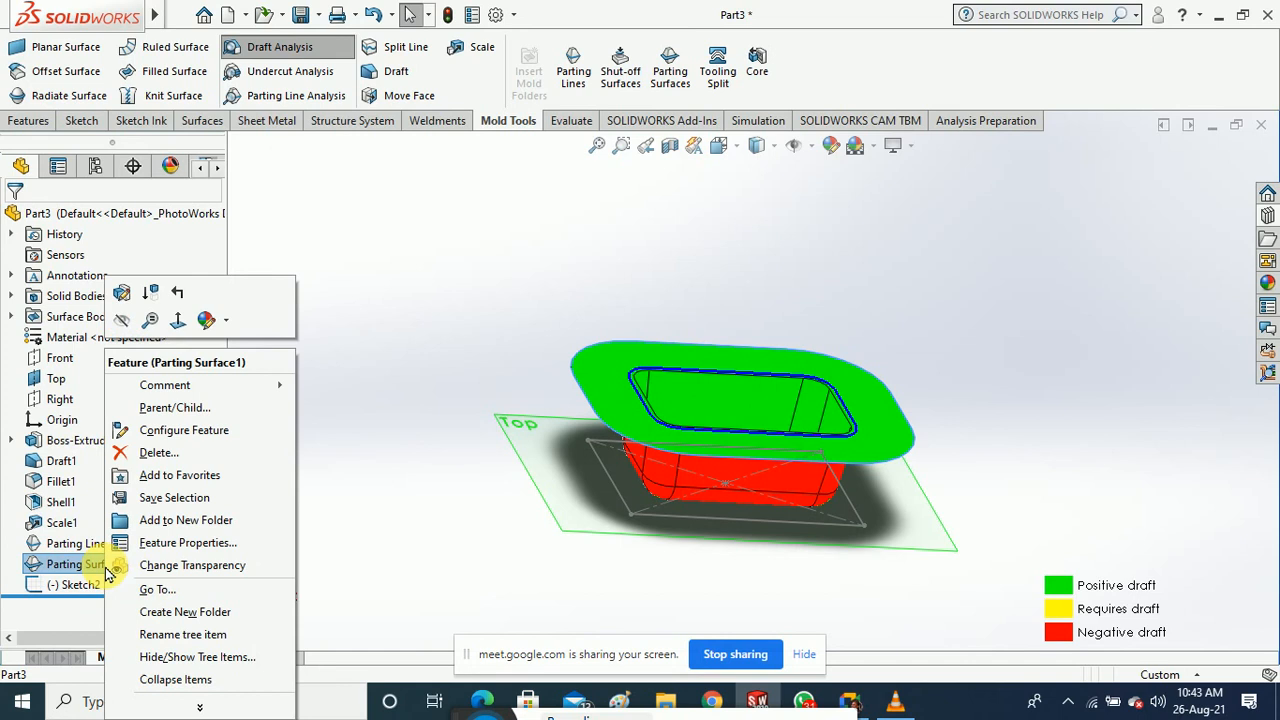
Rebuild Parting Surface1 perpendicular to pull as a flat 22.60 mm flange around the rim
left_click(121, 292)
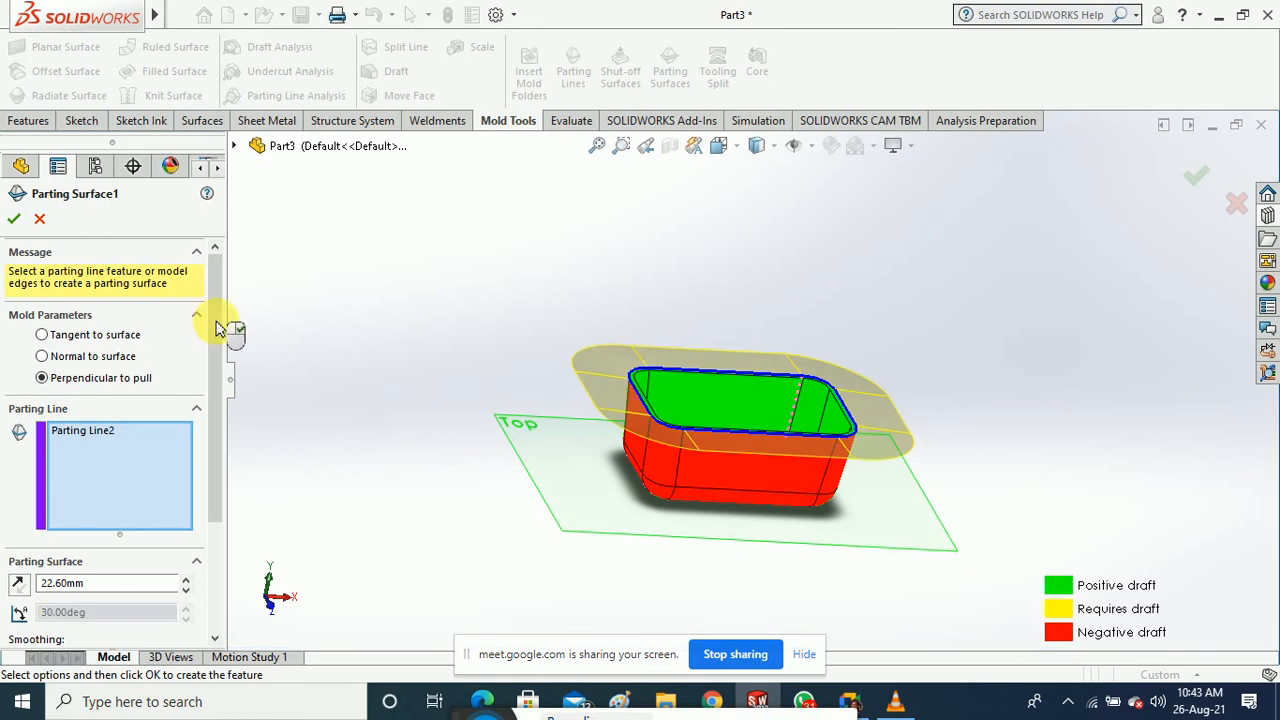
left_click(15, 219)
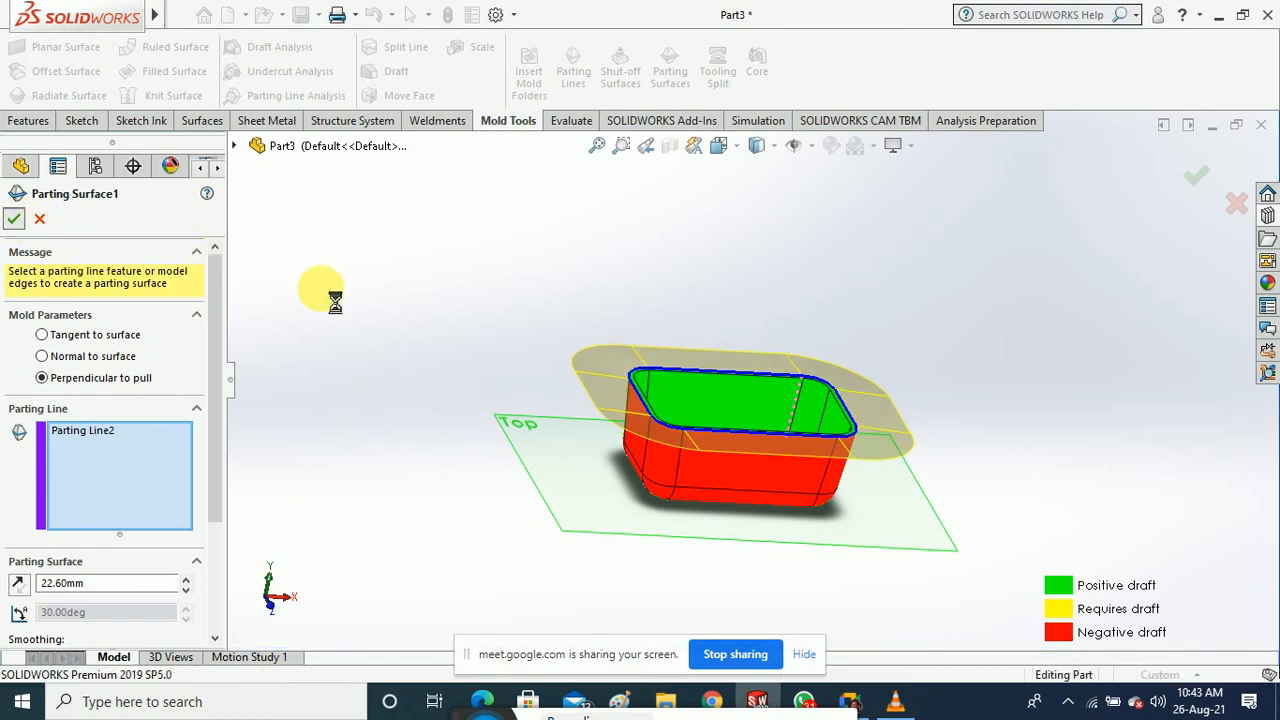
left_click(409, 346)
middle_click_drag(409, 346, 415, 400)
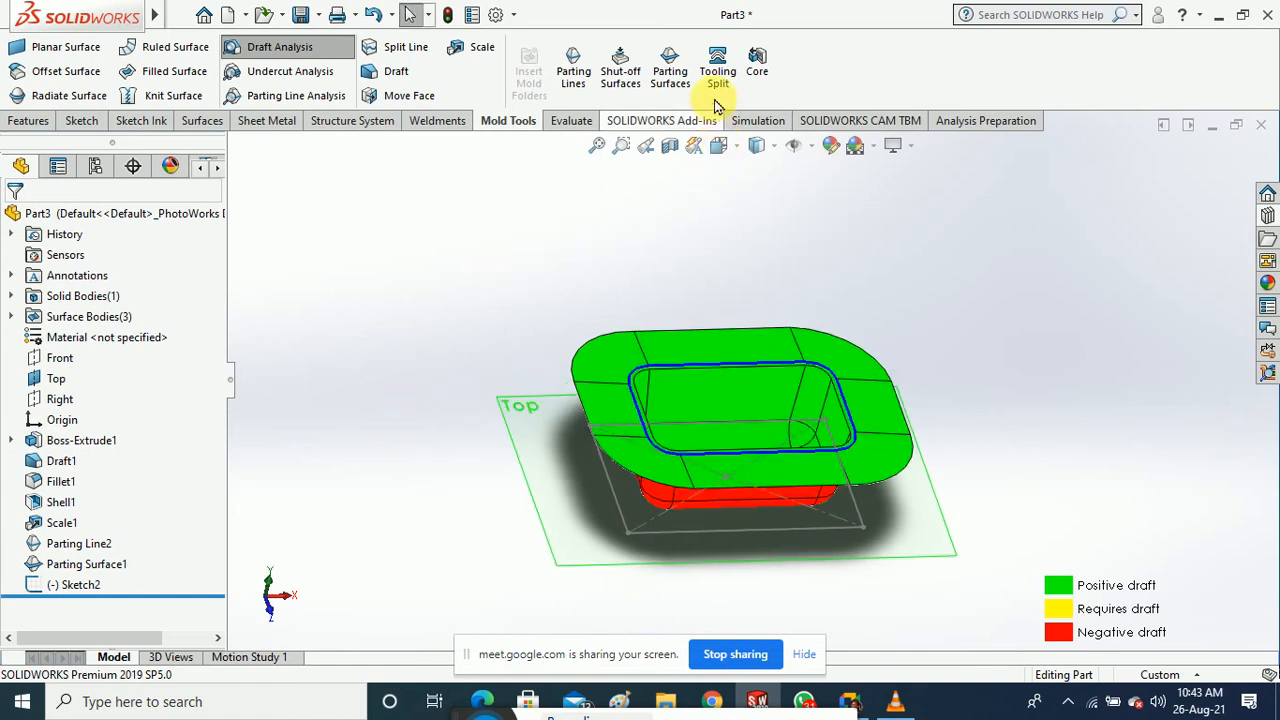
left_click(717, 65)
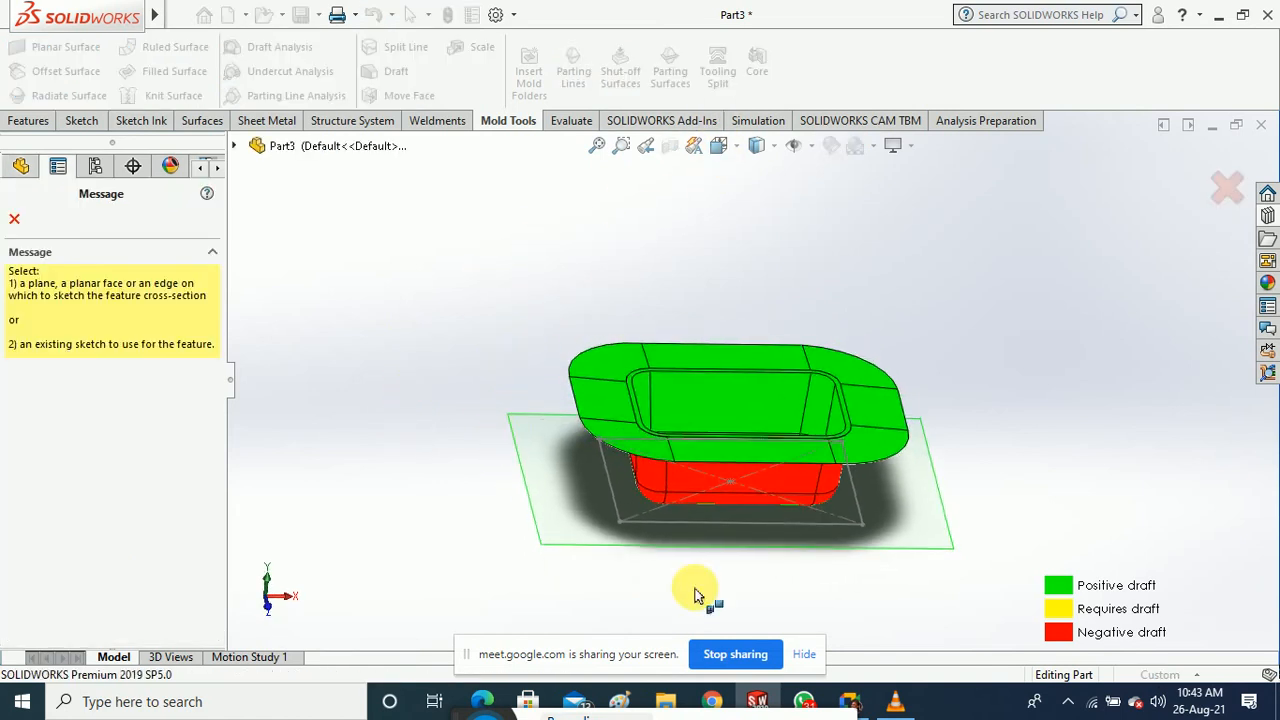
left_click(721, 524)
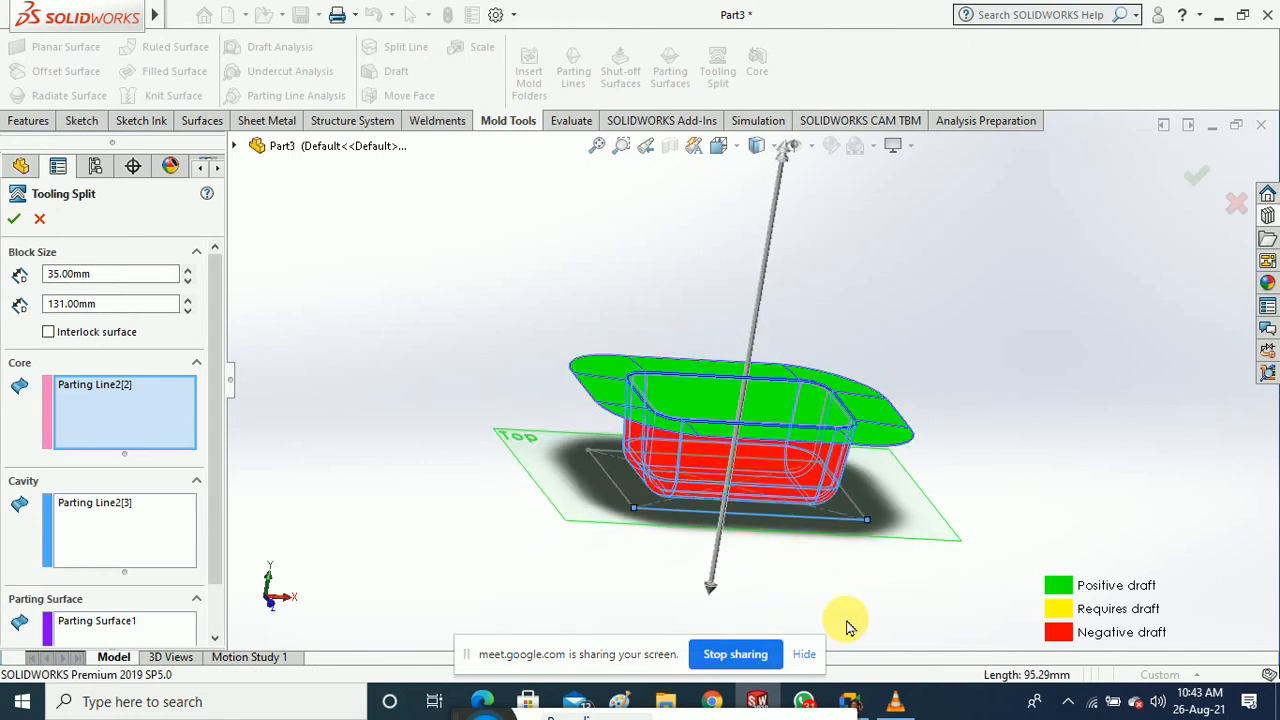
middle_click_drag(815, 618, 830, 621)
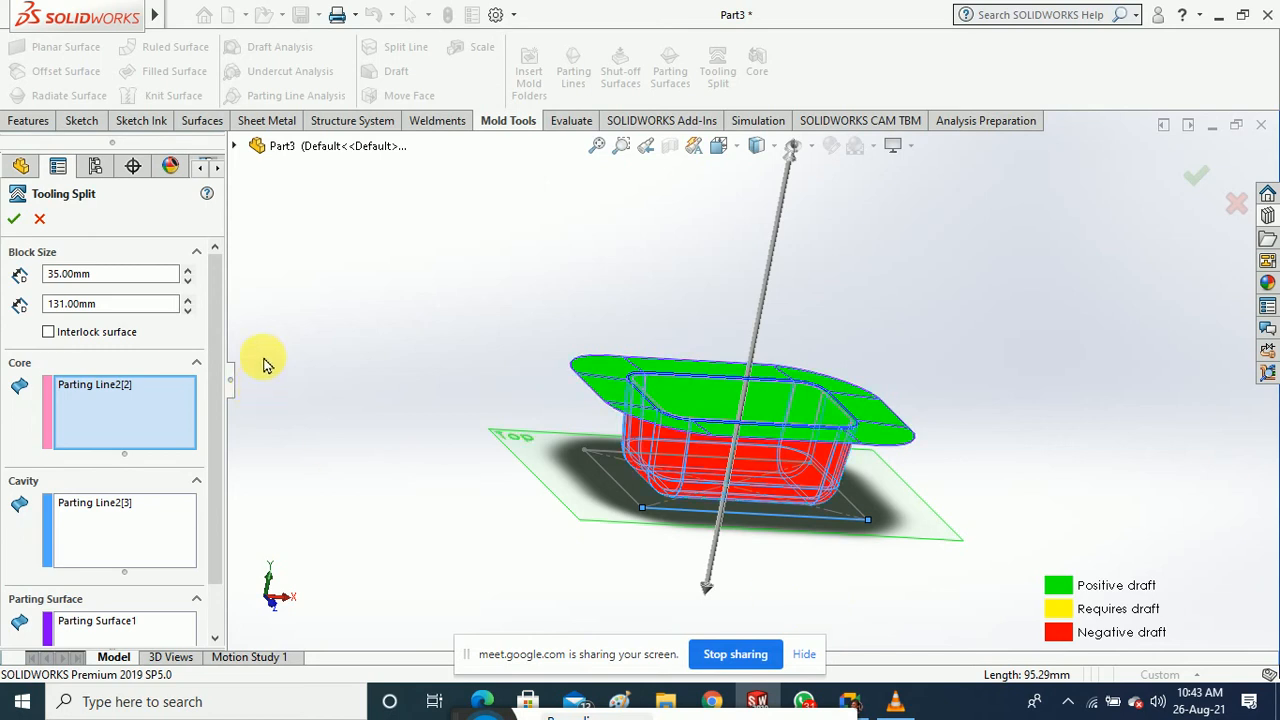
left_click(15, 220)
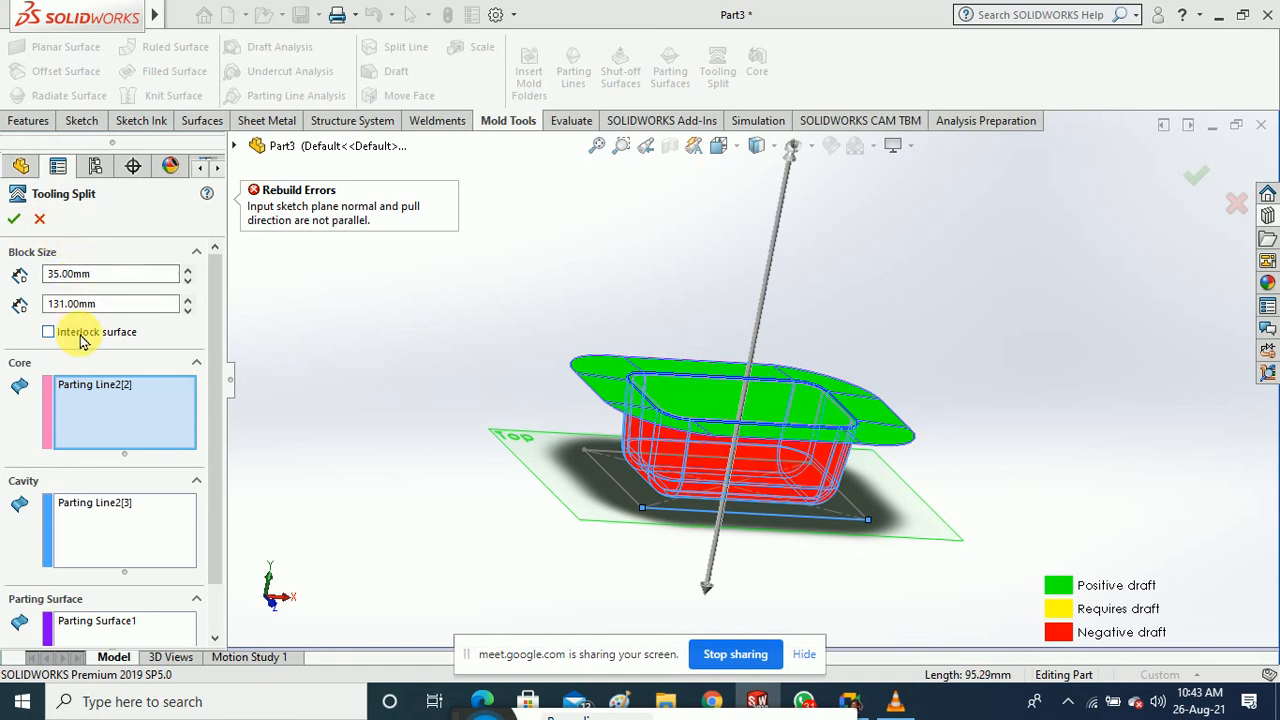
scroll(209, 470, "down", 2)
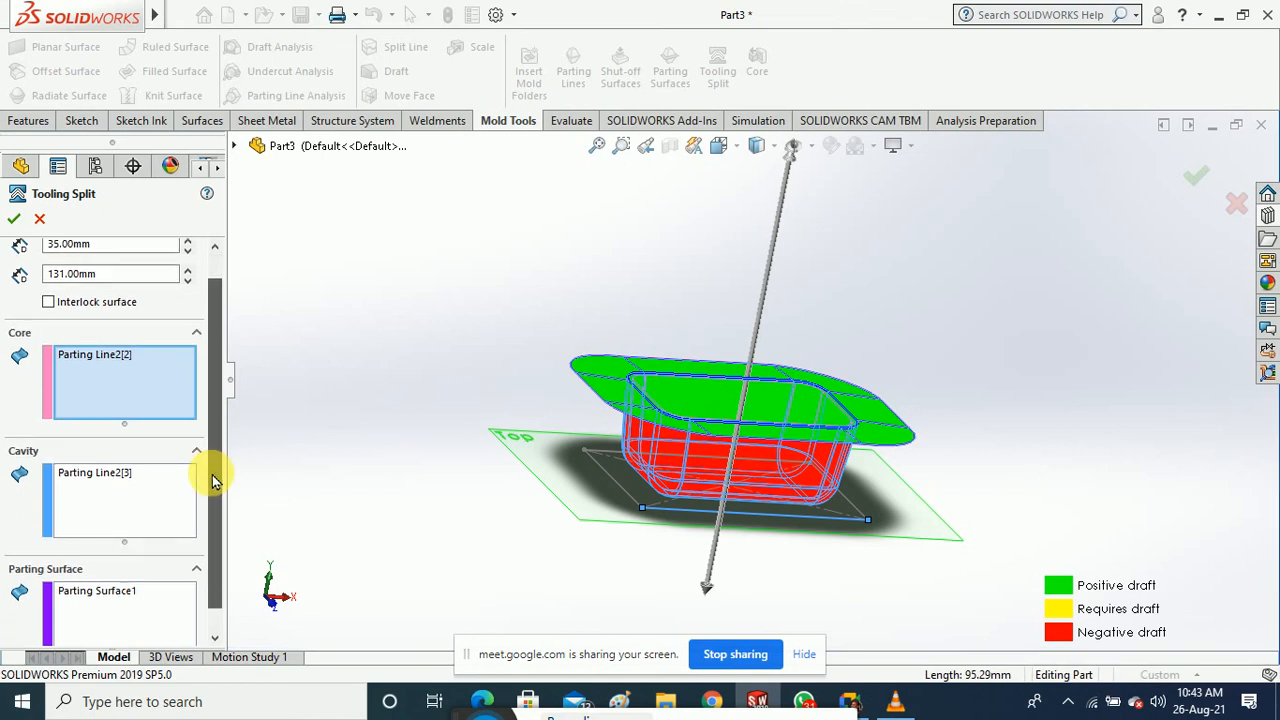
right_click(107, 331)
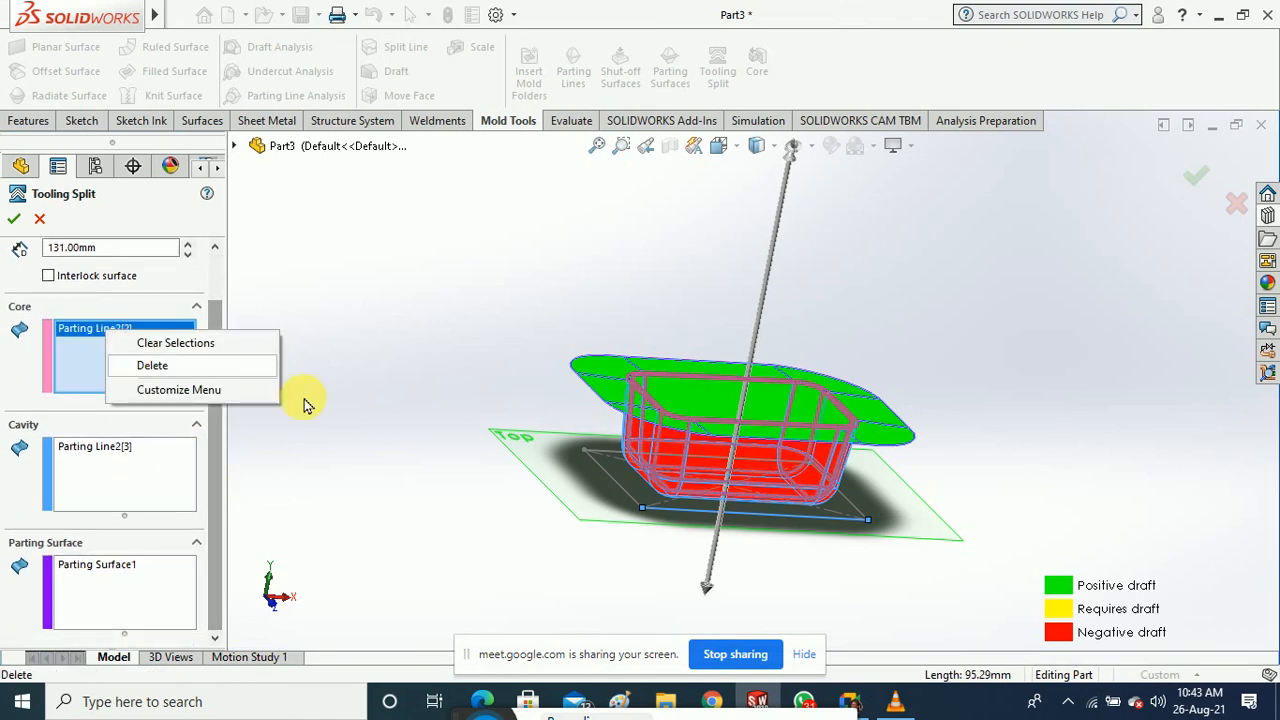
left_click(97, 446)
middle_click_drag(423, 503, 423, 534)
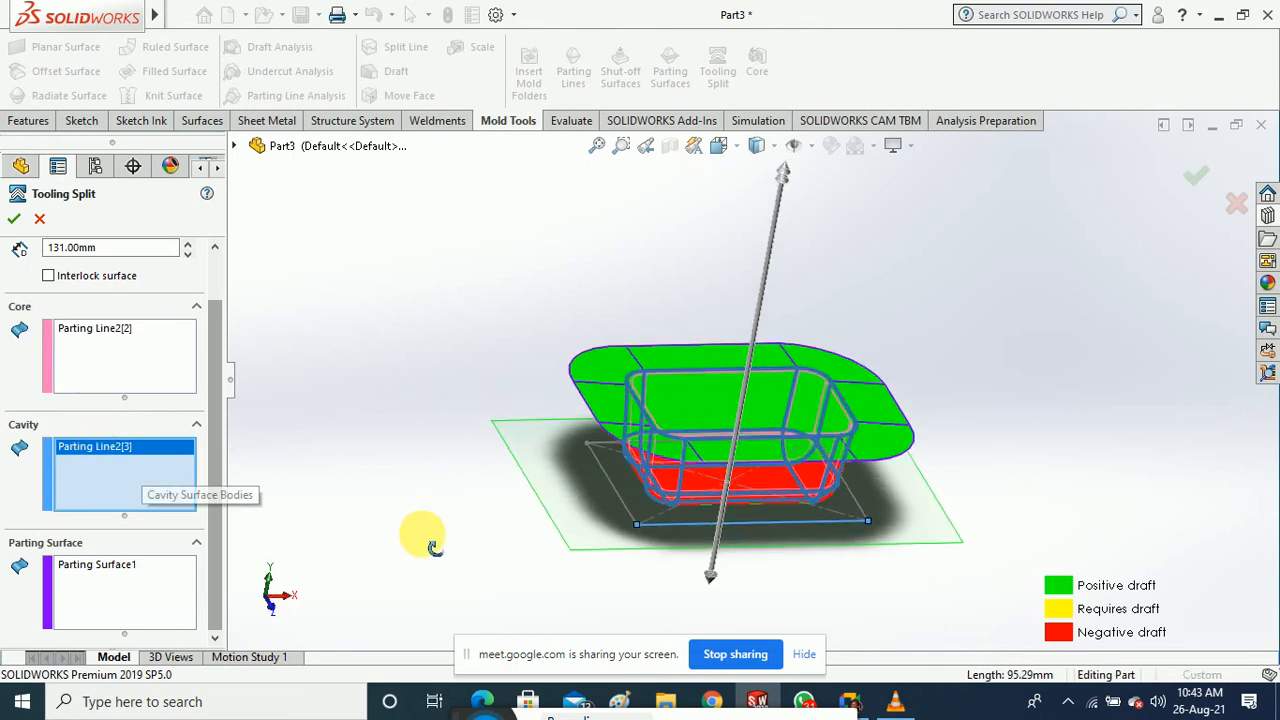
scroll(677, 423, "down", 6)
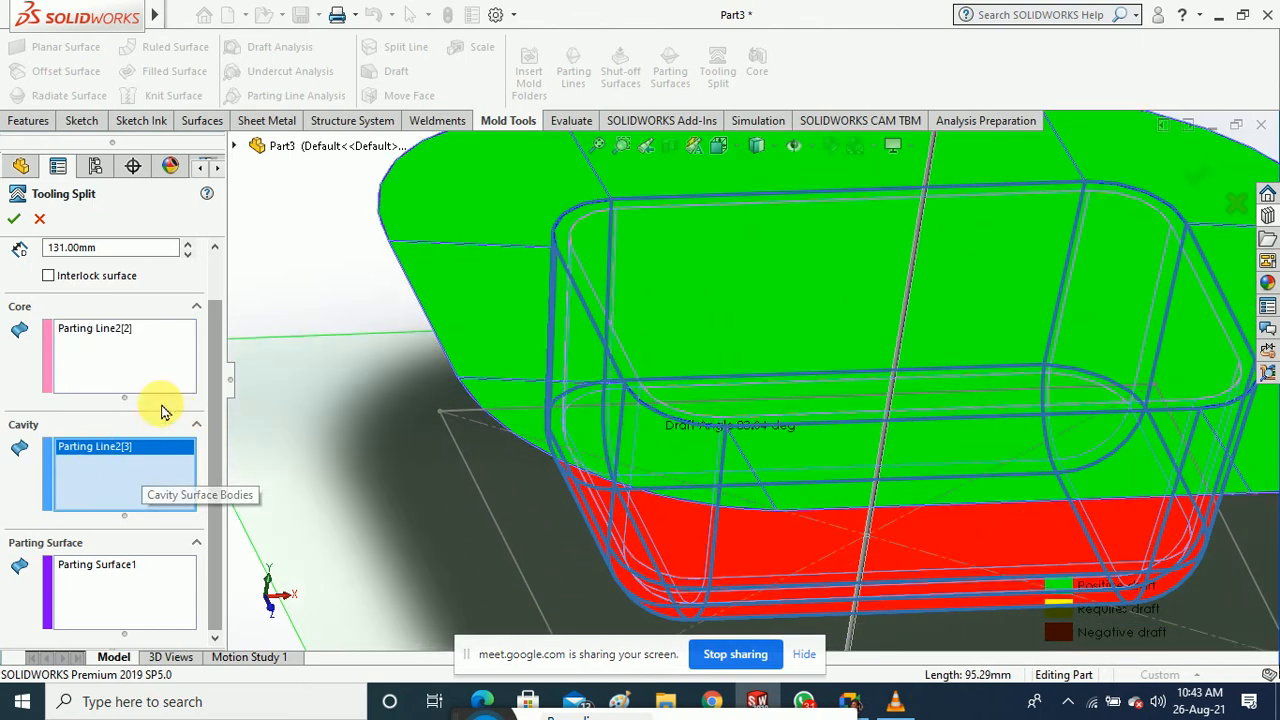
left_click(108, 334)
left_click(113, 458)
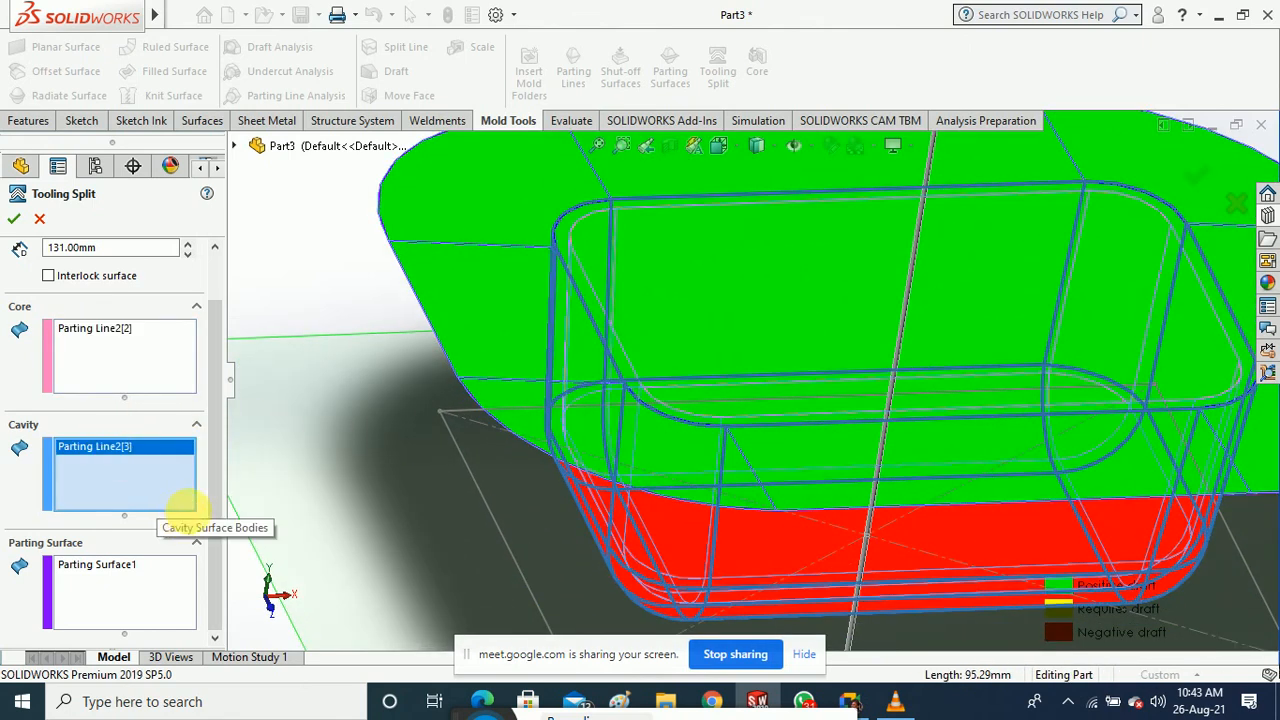
left_click(121, 577)
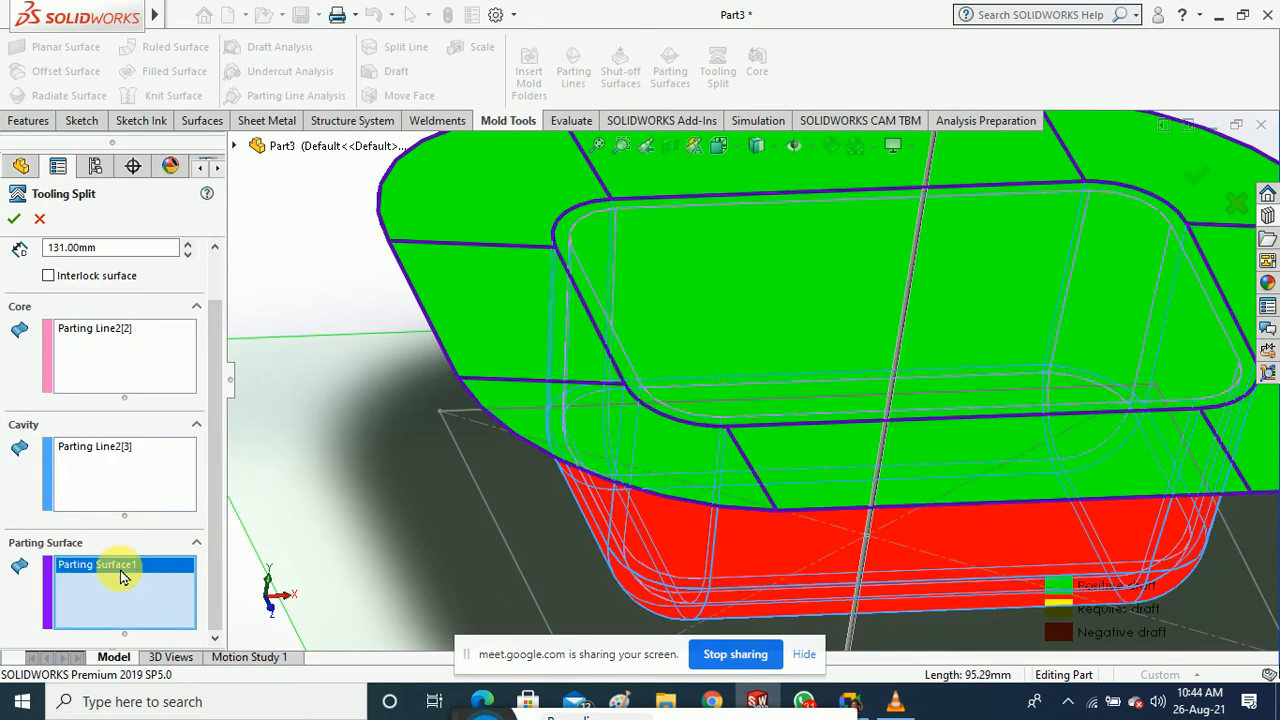
scroll(344, 536, "up", 3)
middle_click_drag(351, 531, 414, 514)
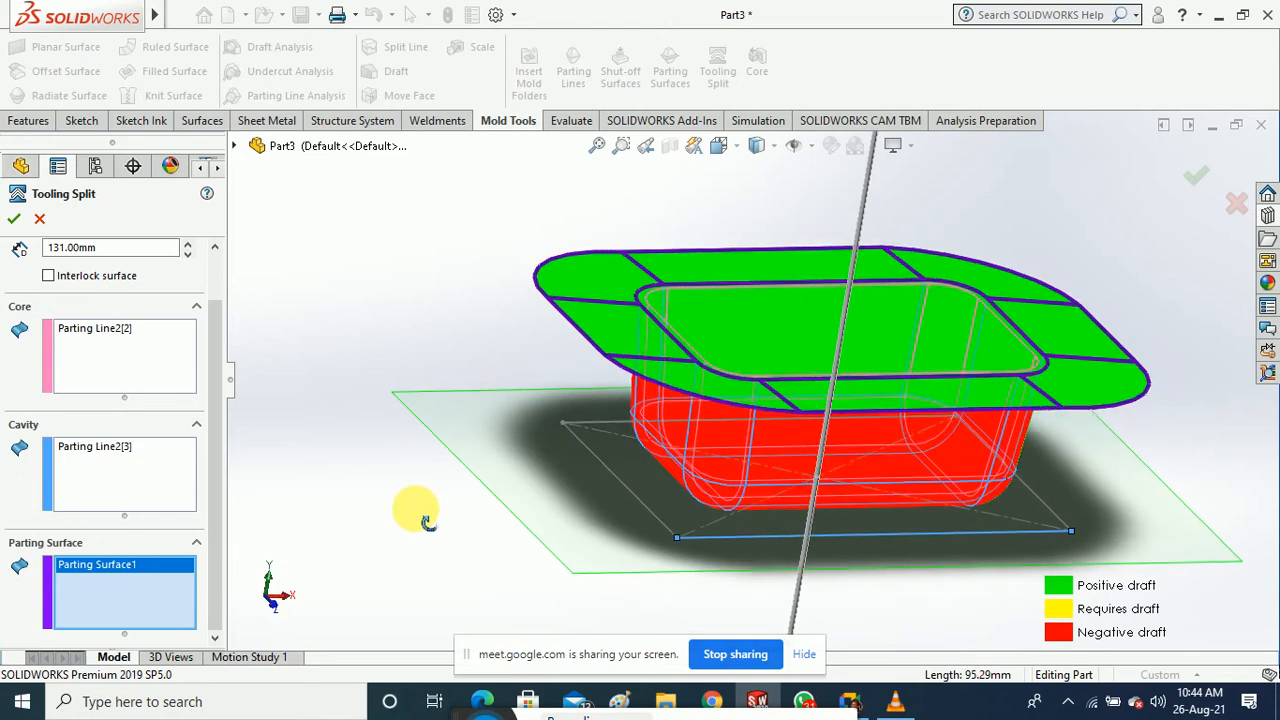
scroll(224, 331, "up", 2)
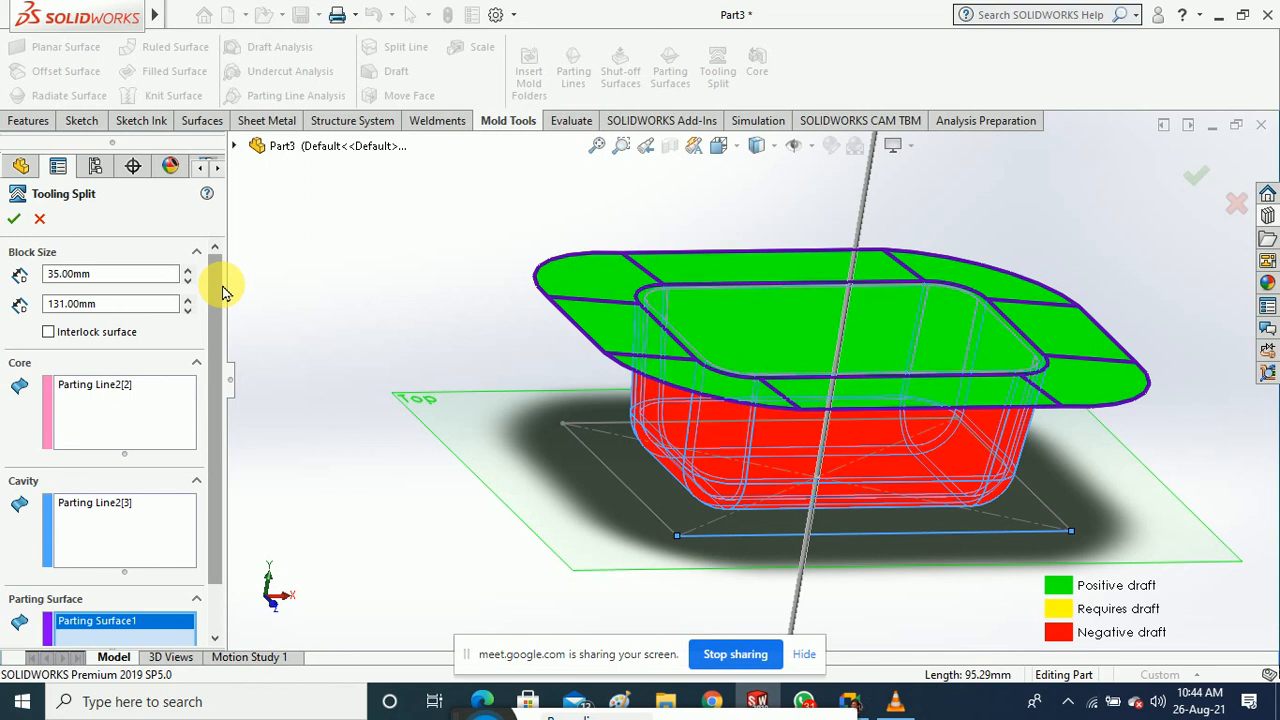
middle_click_drag(423, 457, 349, 506)
left_click(40, 222)
Edit Parting Surface1 to be normal to the surface
left_click(112, 567)
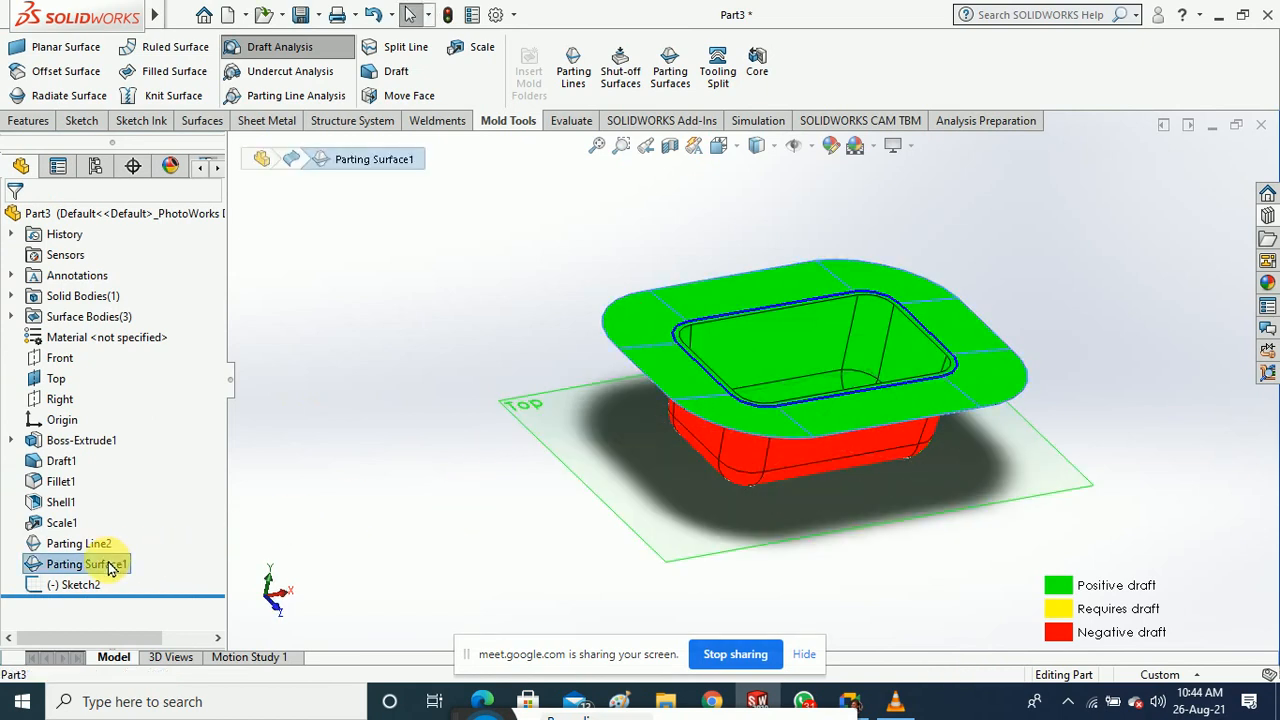
right_click(106, 563)
left_click(126, 294)
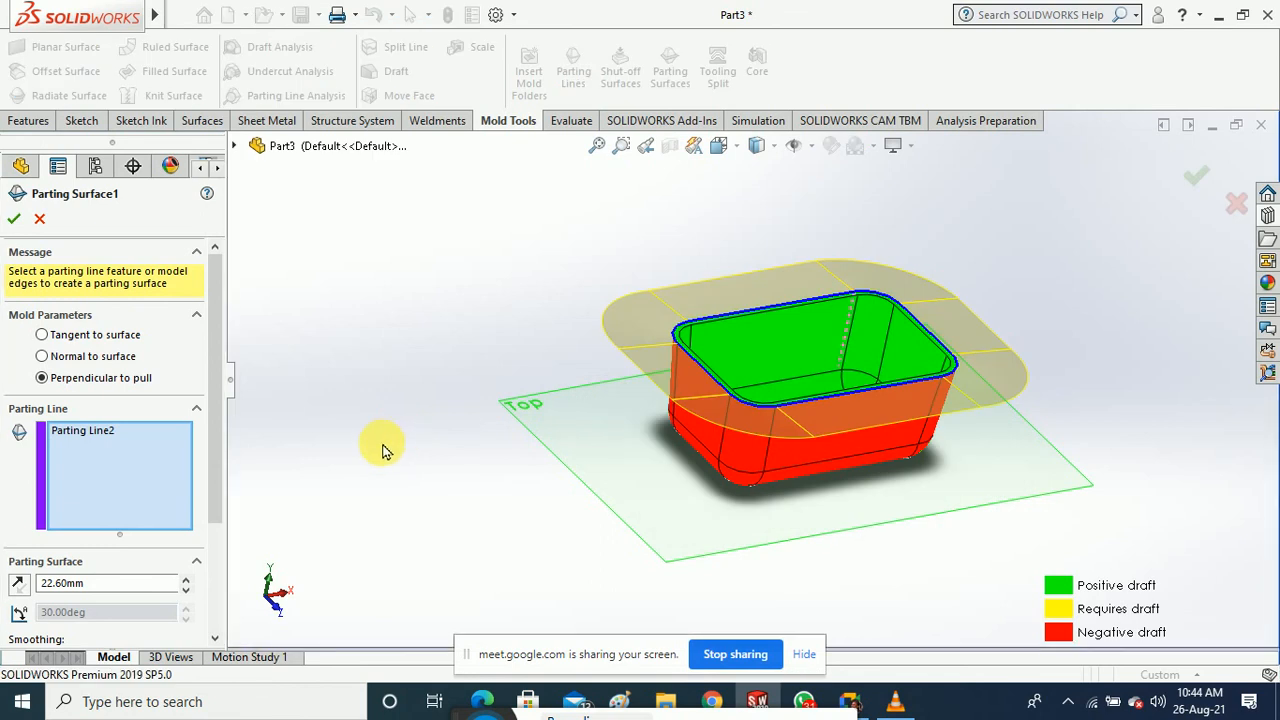
left_click(47, 356)
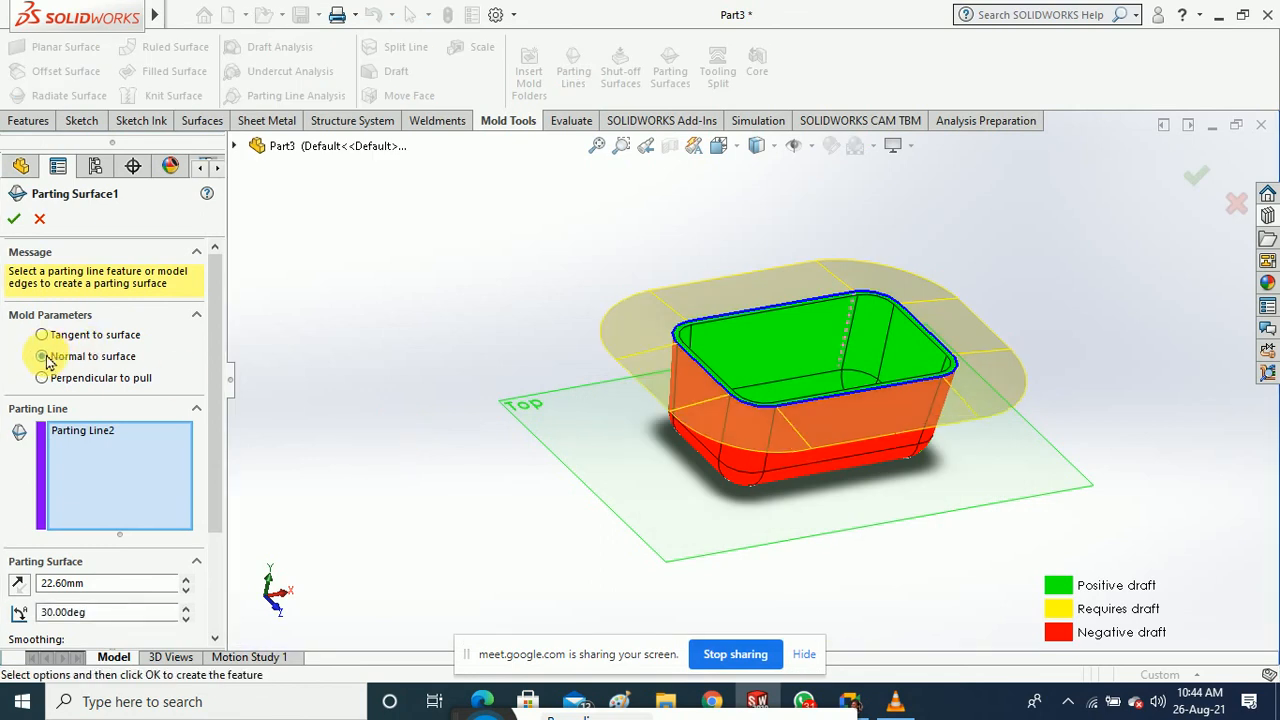
middle_click_drag(373, 447, 380, 414)
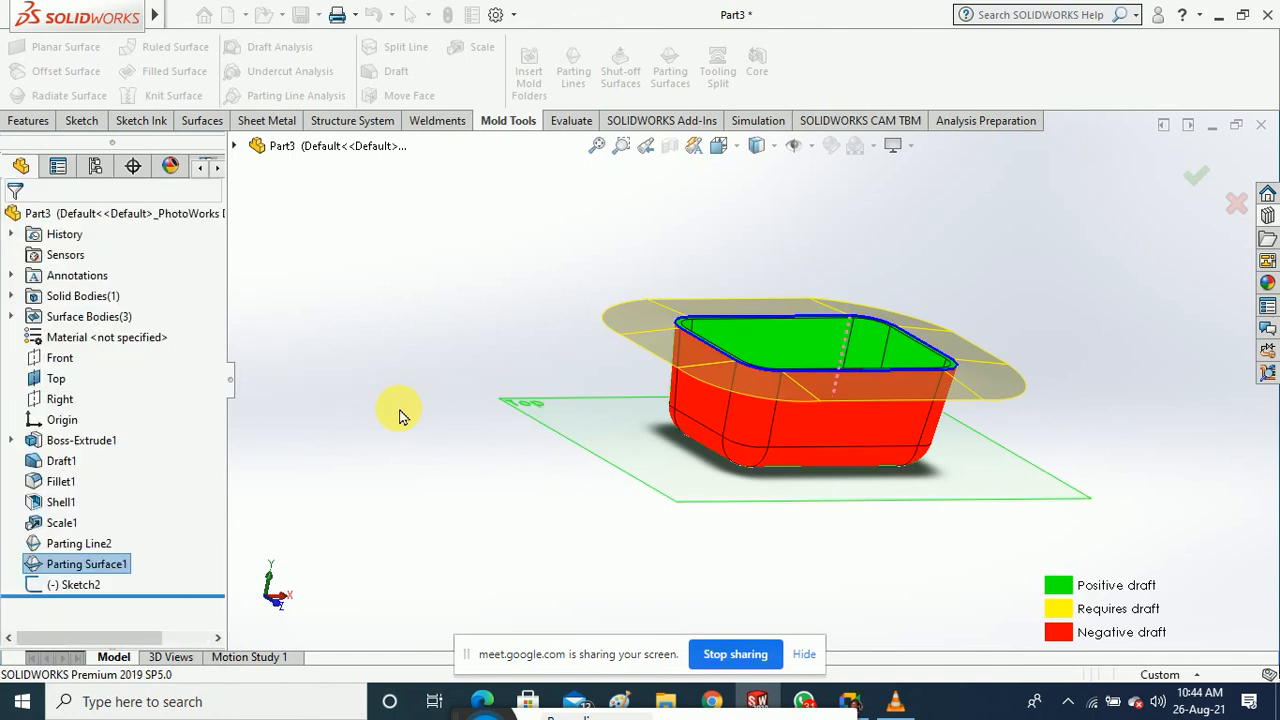
middle_click_drag(414, 474, 411, 483)
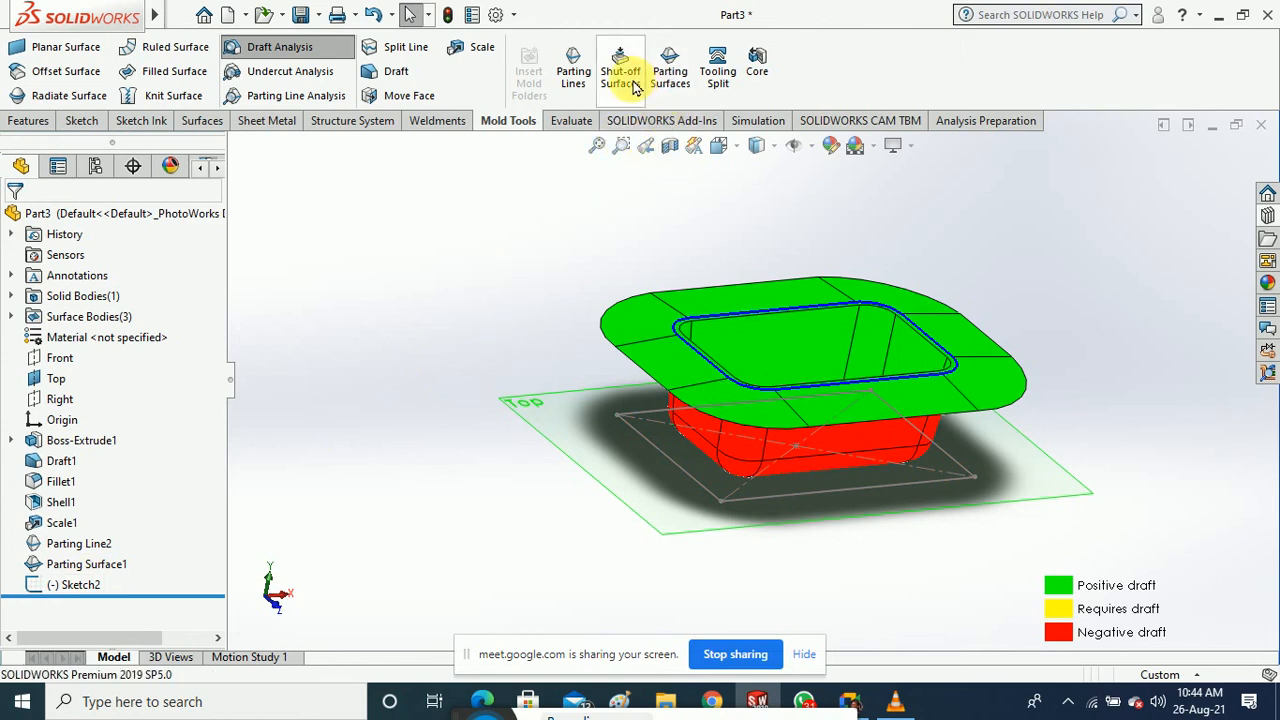
Run a Tooling Split on the Top-plane sketch, then cancel it after the rebuild error
left_click(714, 86)
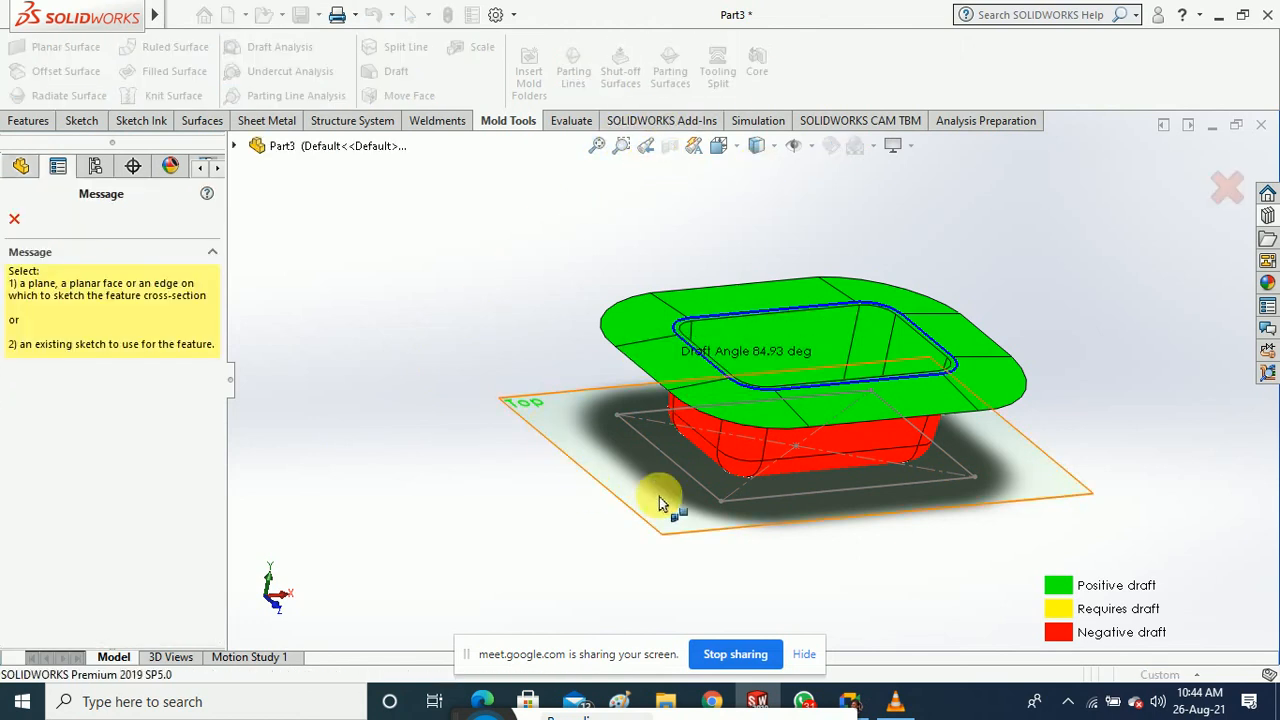
left_click(760, 503)
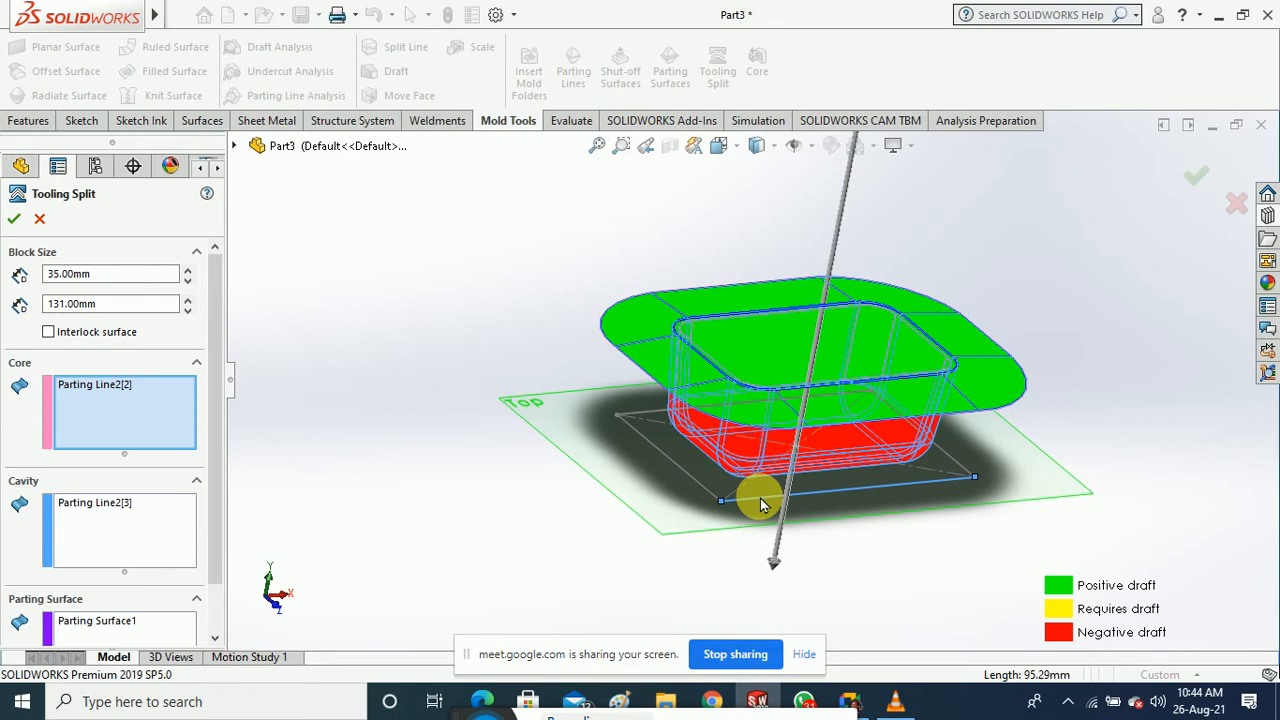
middle_click_drag(500, 505, 440, 495)
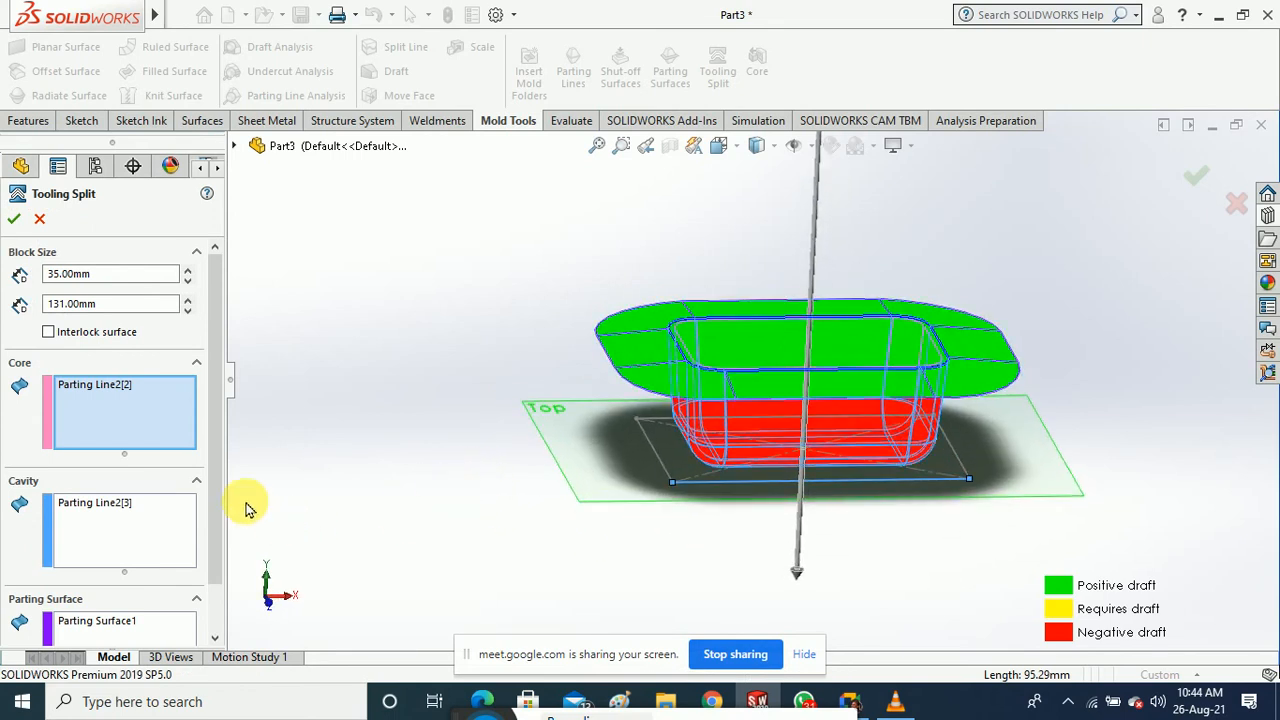
scroll(215, 500, "down", 2)
scroll(213, 550, "up", 2)
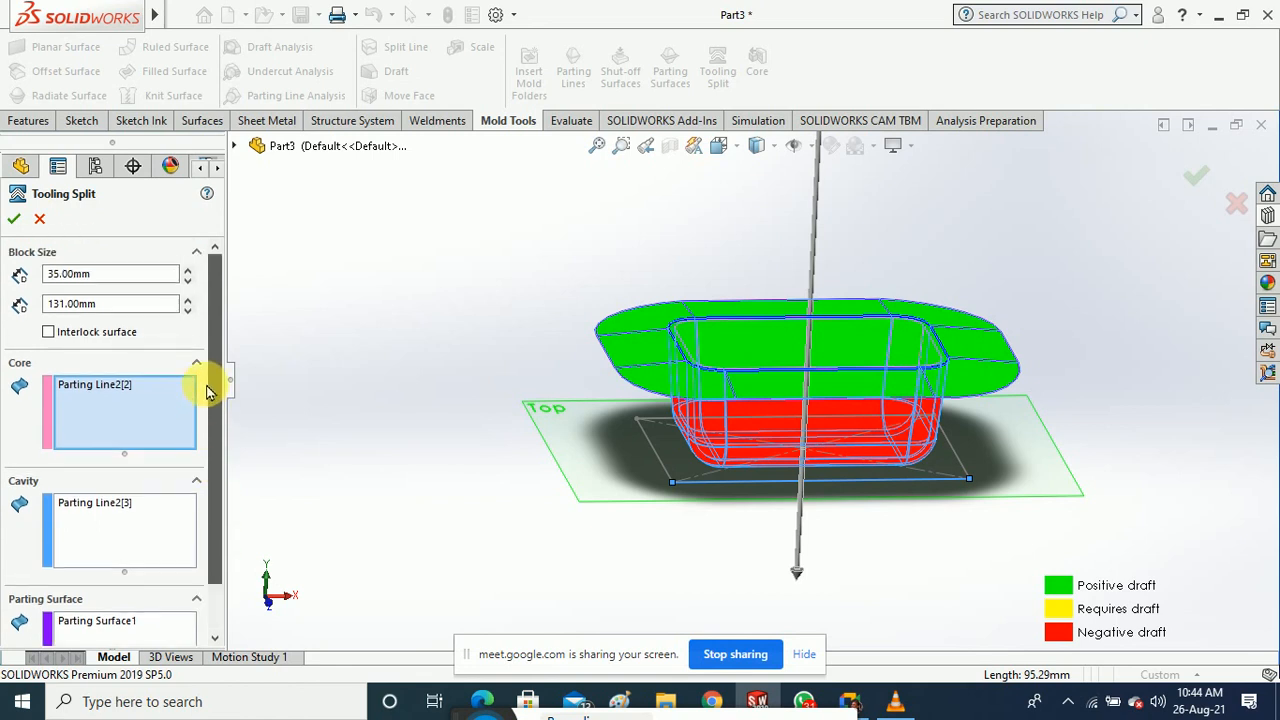
left_click(15, 220)
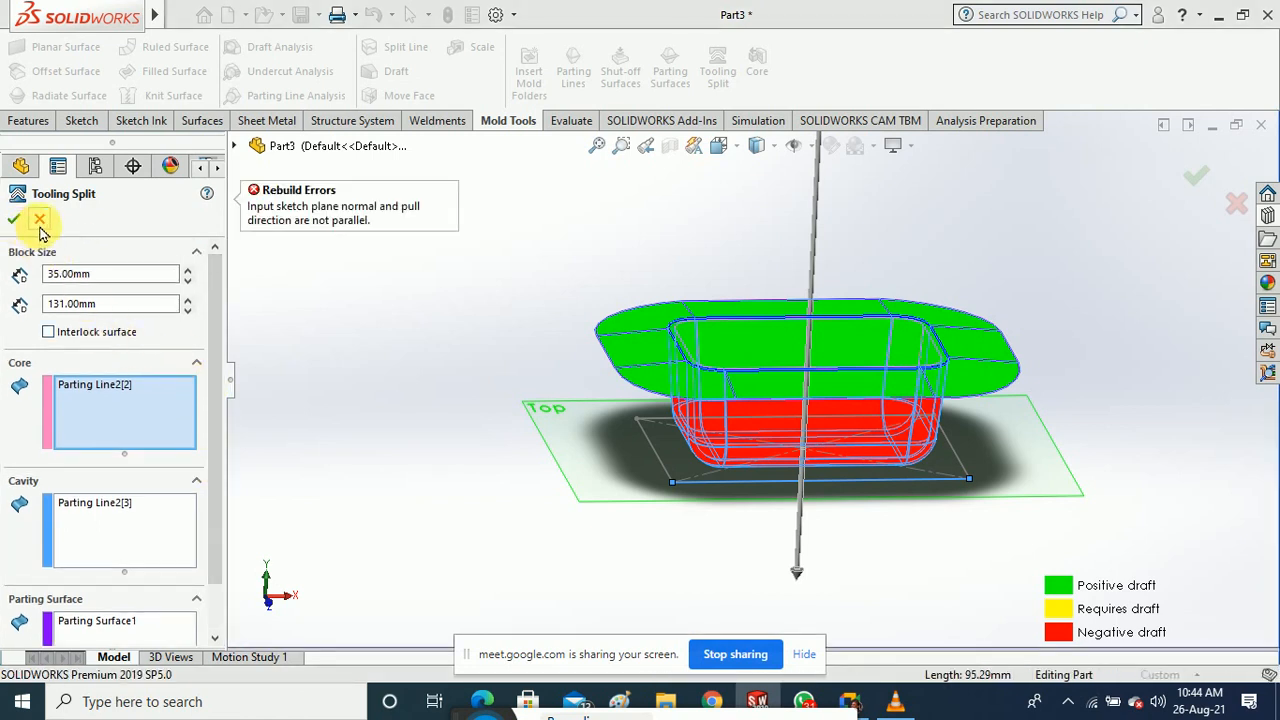
left_click(40, 220)
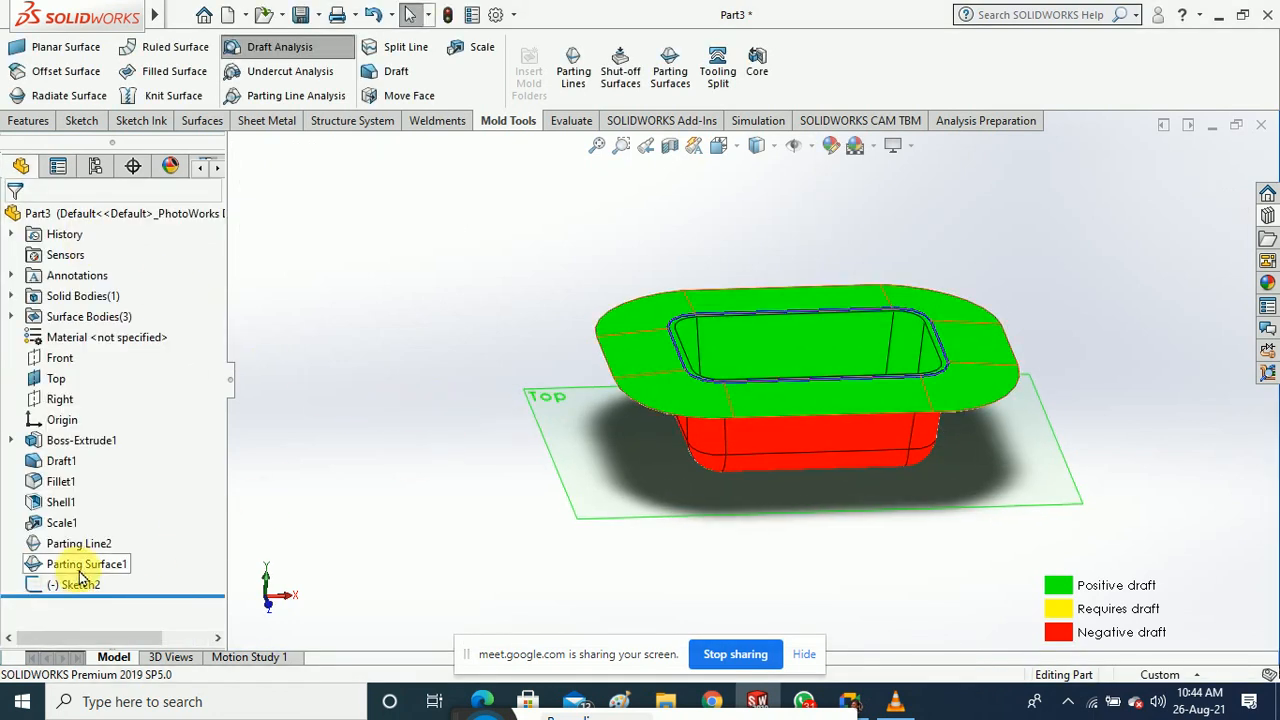
Delete Parting Surface1 and Parting Line2 from the feature tree
right_click(78, 577)
left_click(125, 452)
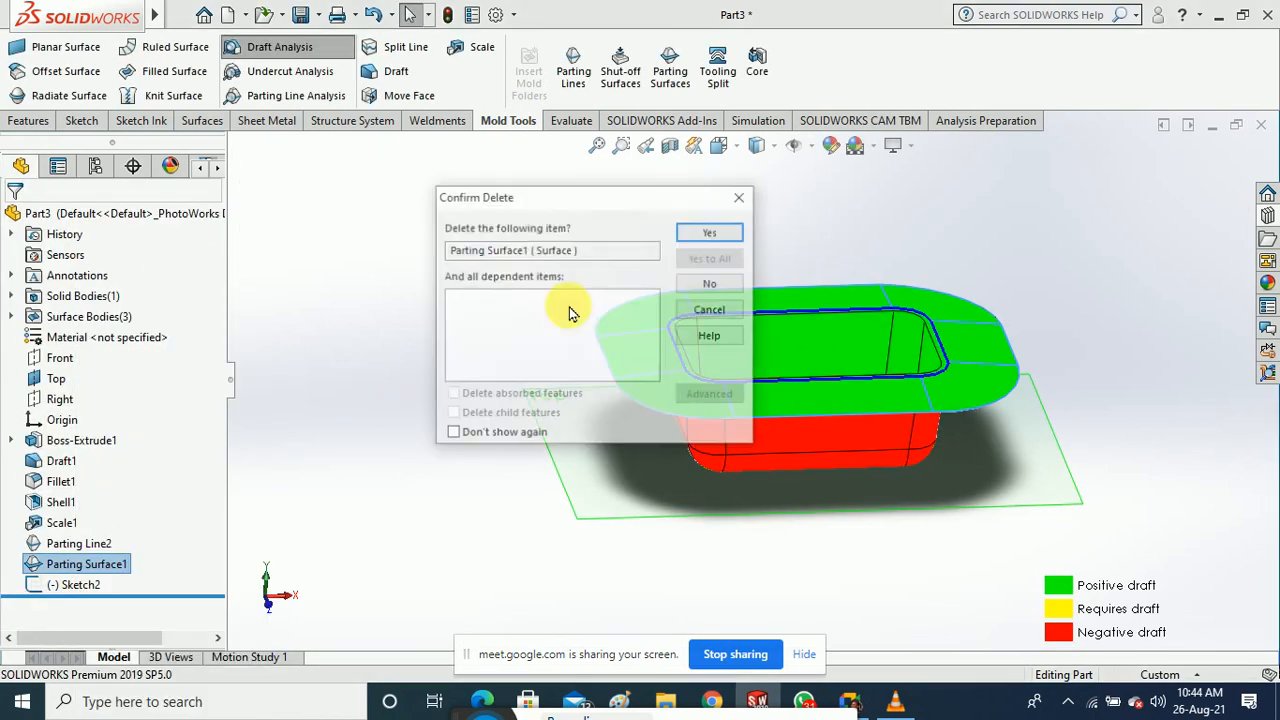
left_click(708, 232)
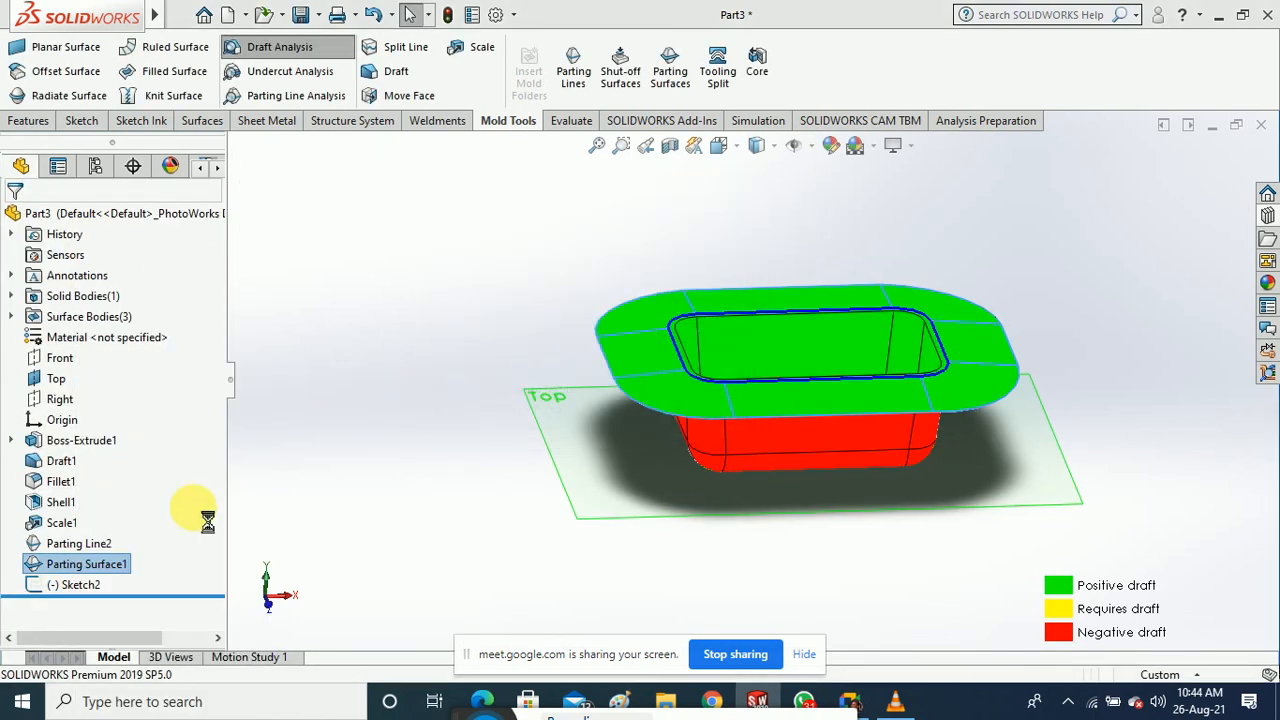
right_click(95, 546)
left_click(140, 411)
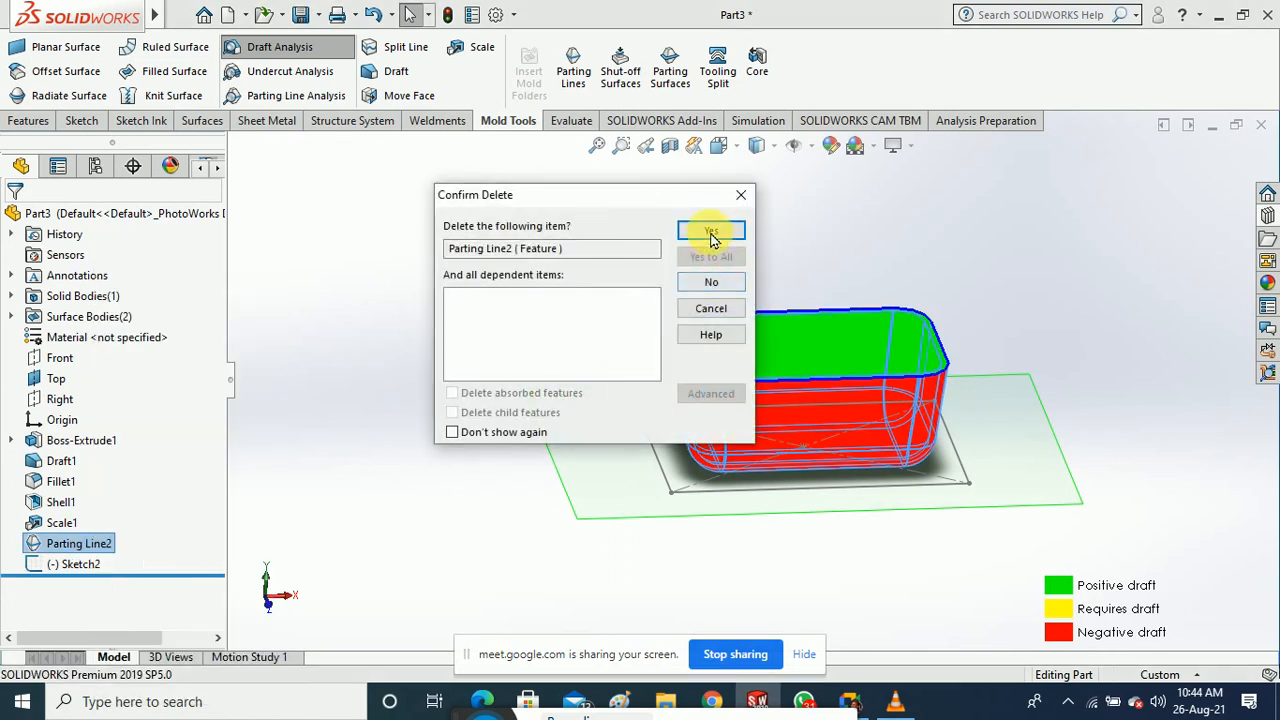
left_click(710, 233)
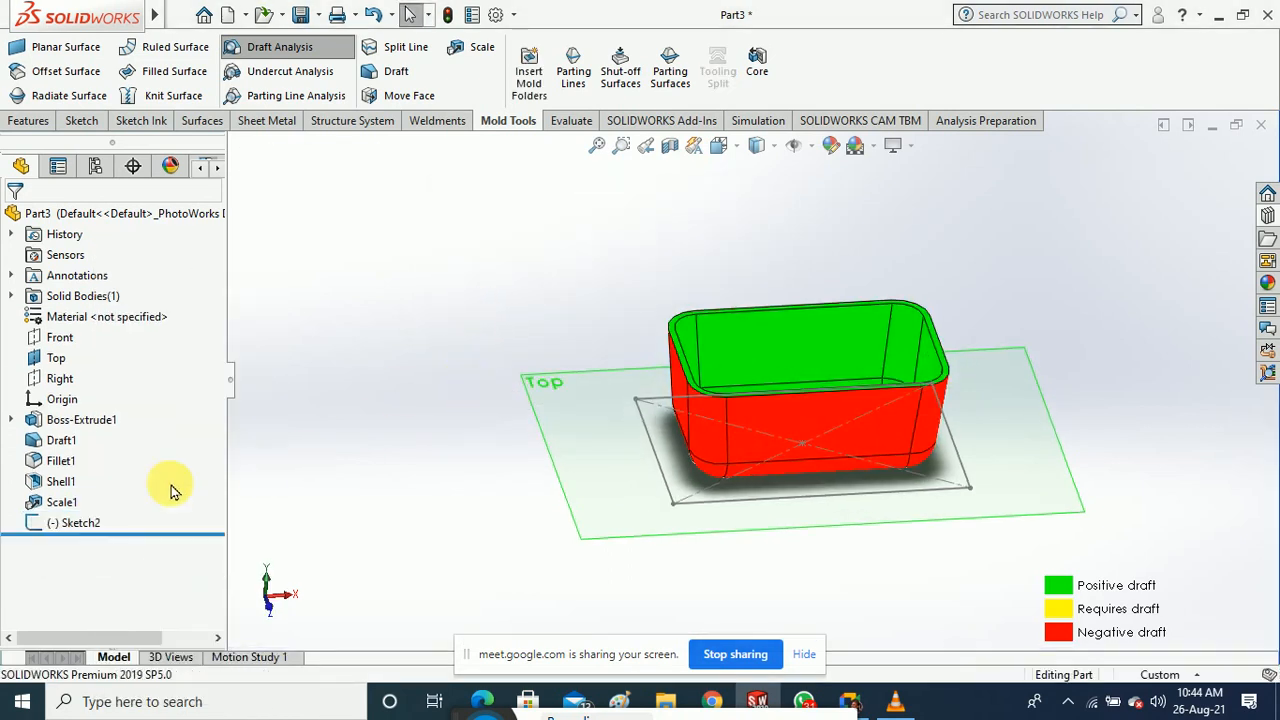
Delete Scale1 and Sketch2, leaving the tree ending at Shell1
left_click(75, 524)
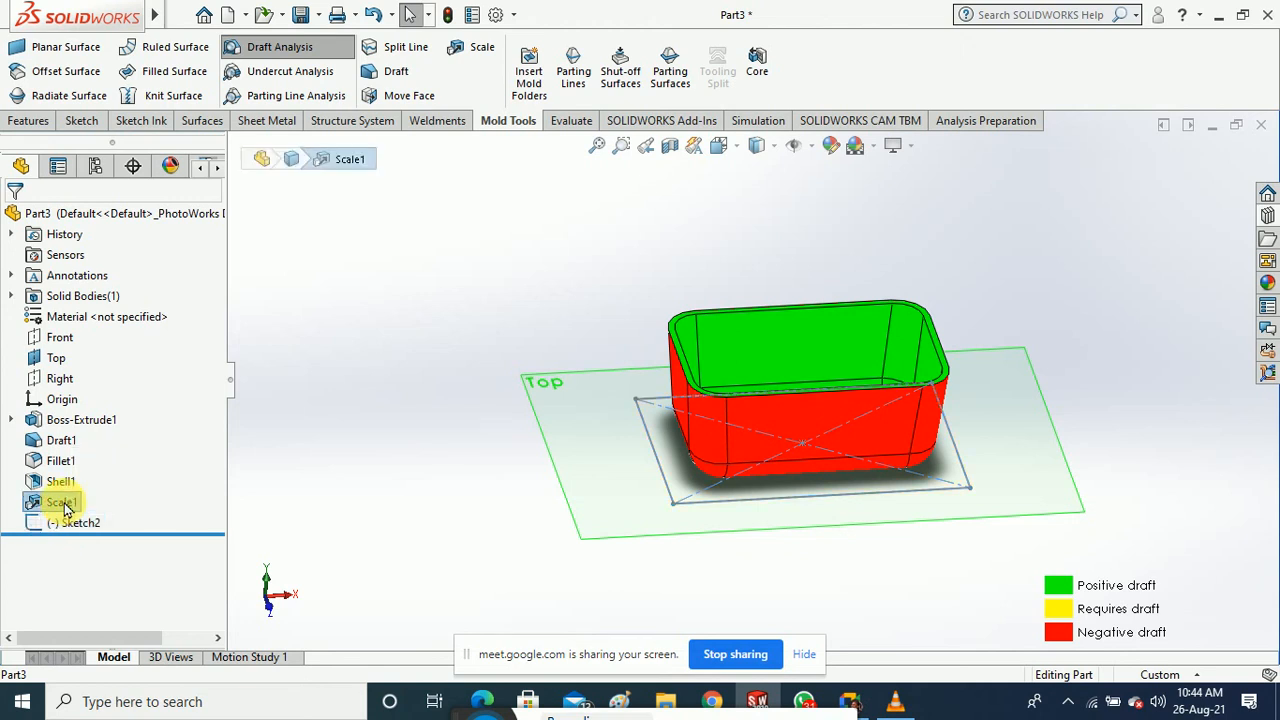
right_click(60, 503)
left_click(115, 429)
left_click(690, 234)
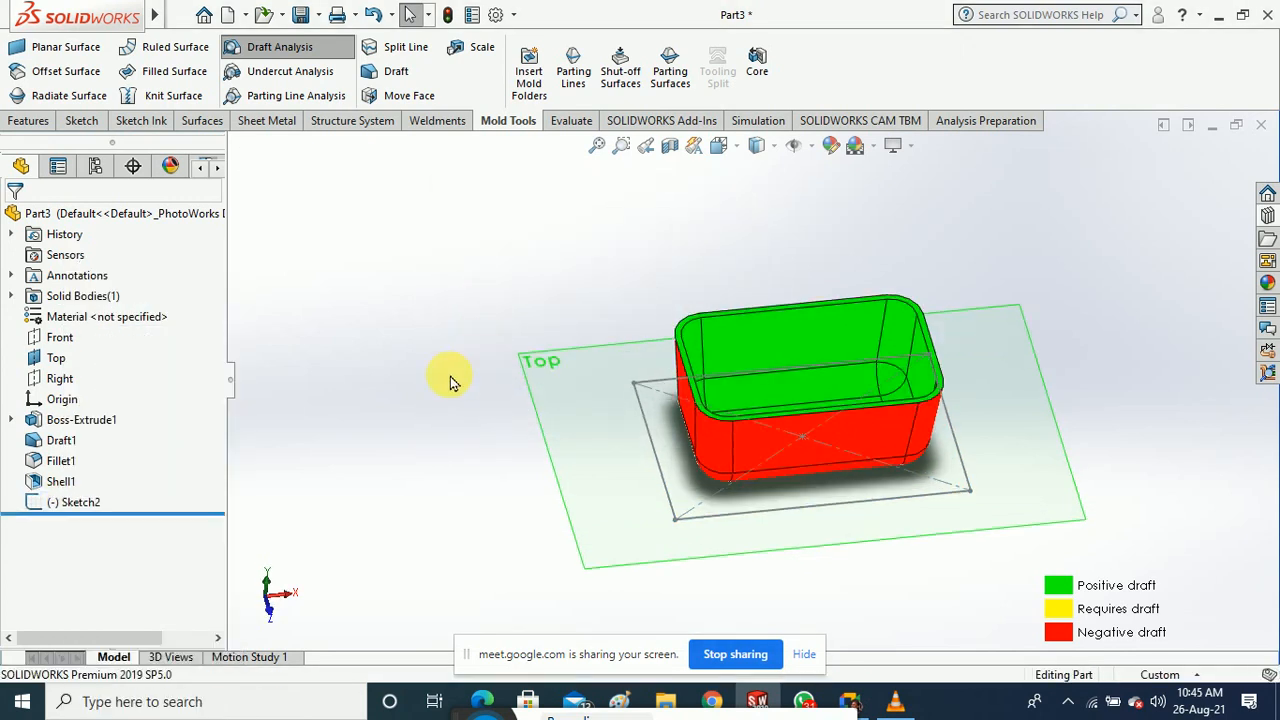
right_click(76, 503)
left_click(125, 461)
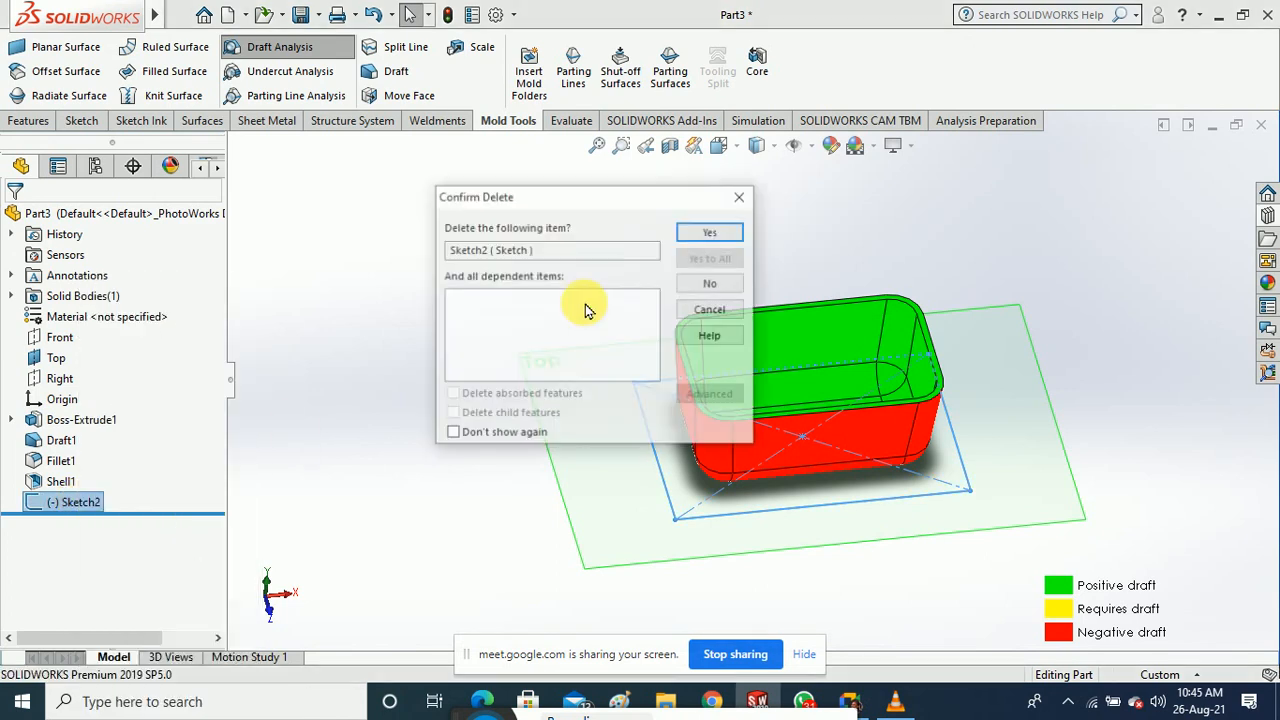
left_click(703, 232)
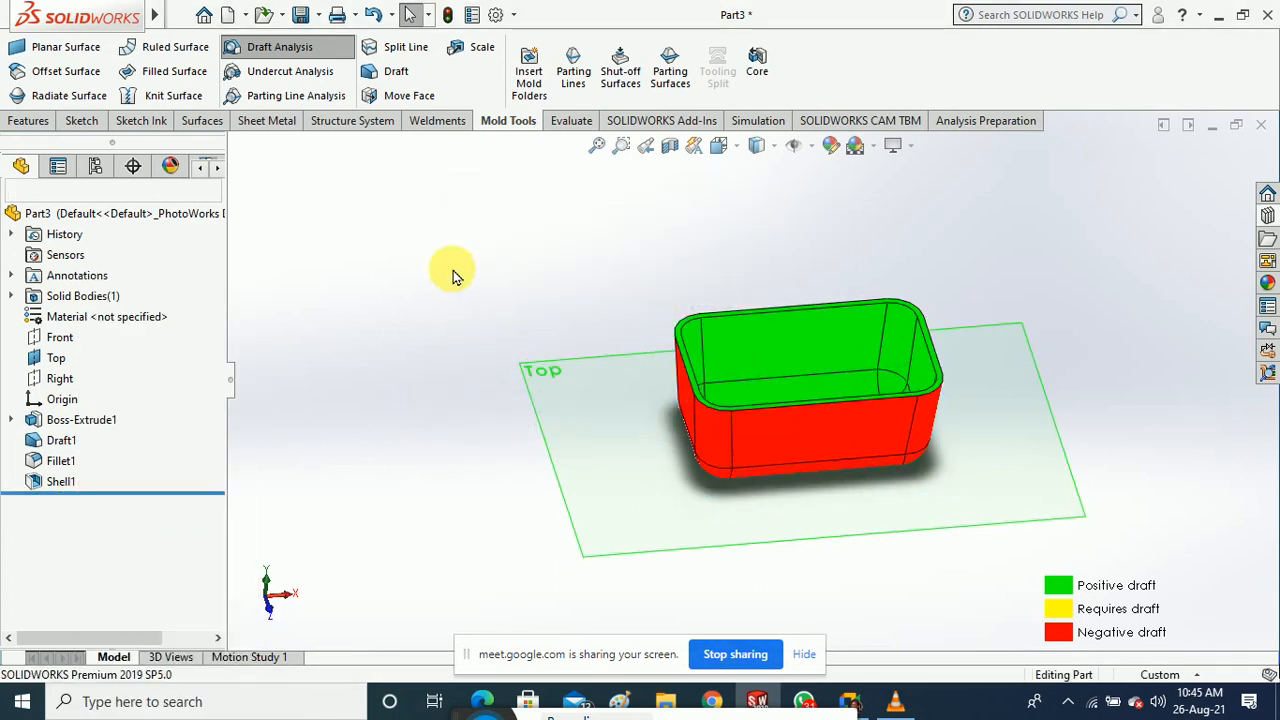
Abandon a first sketch attempt and turn off the Draft Analysis colouring
left_click(95, 133)
left_click(26, 62)
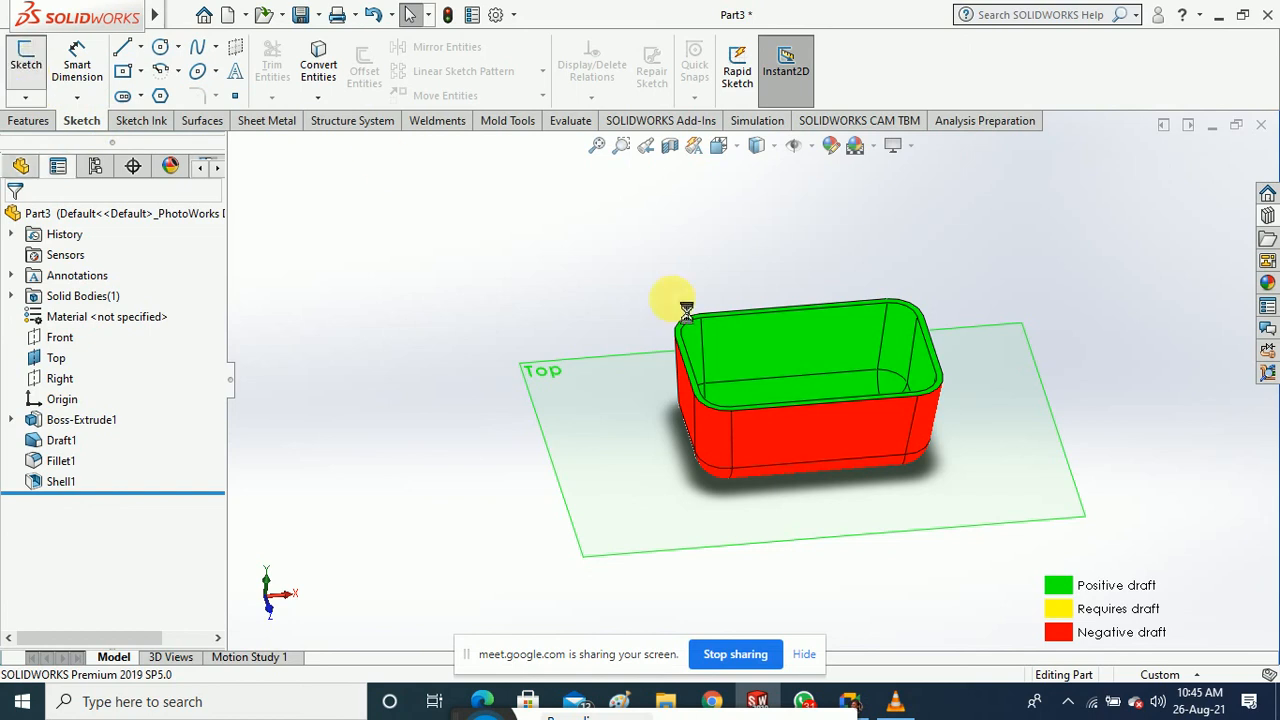
scroll(706, 381, "down", 3)
scroll(690, 392, "down", 2)
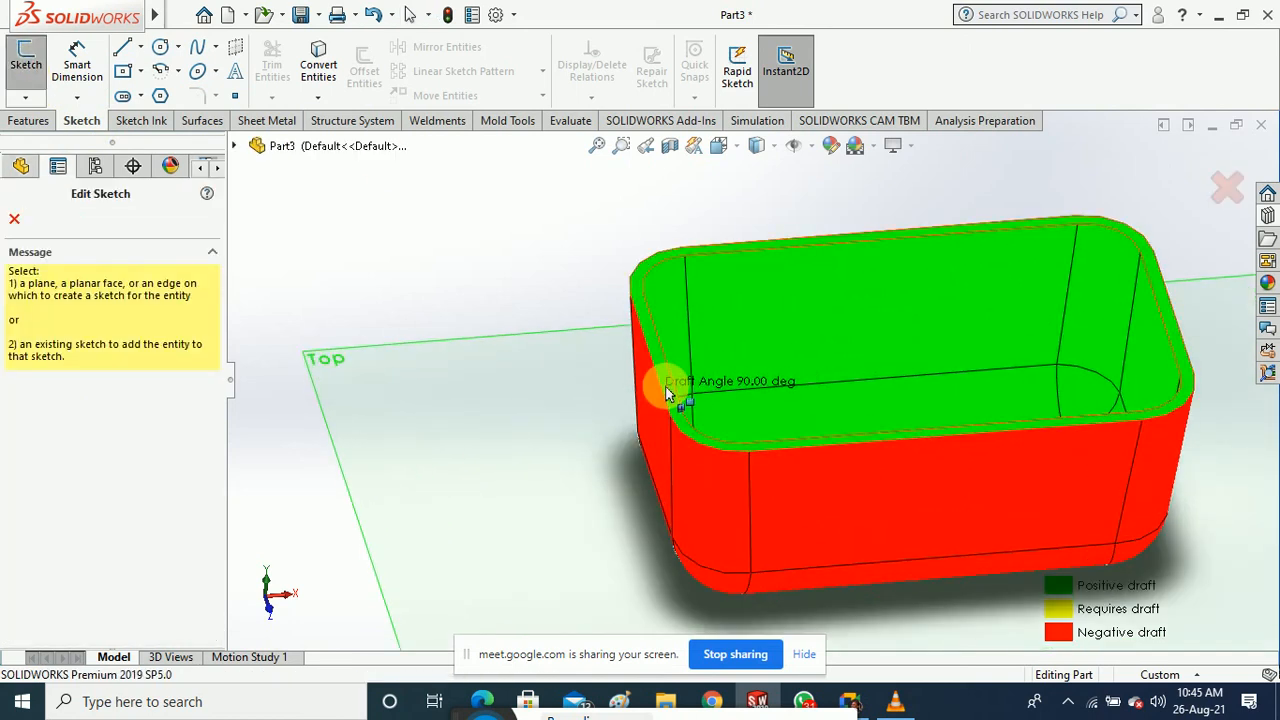
left_click(14, 218)
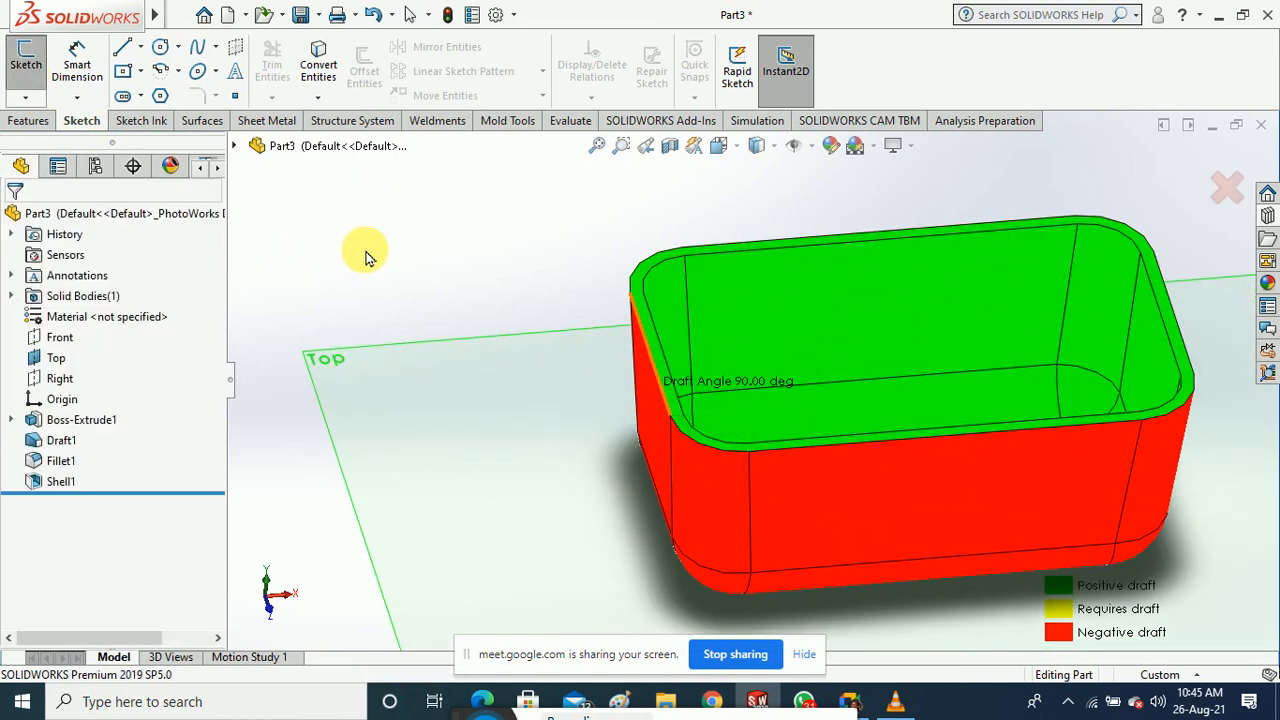
left_click(270, 122)
left_click(513, 121)
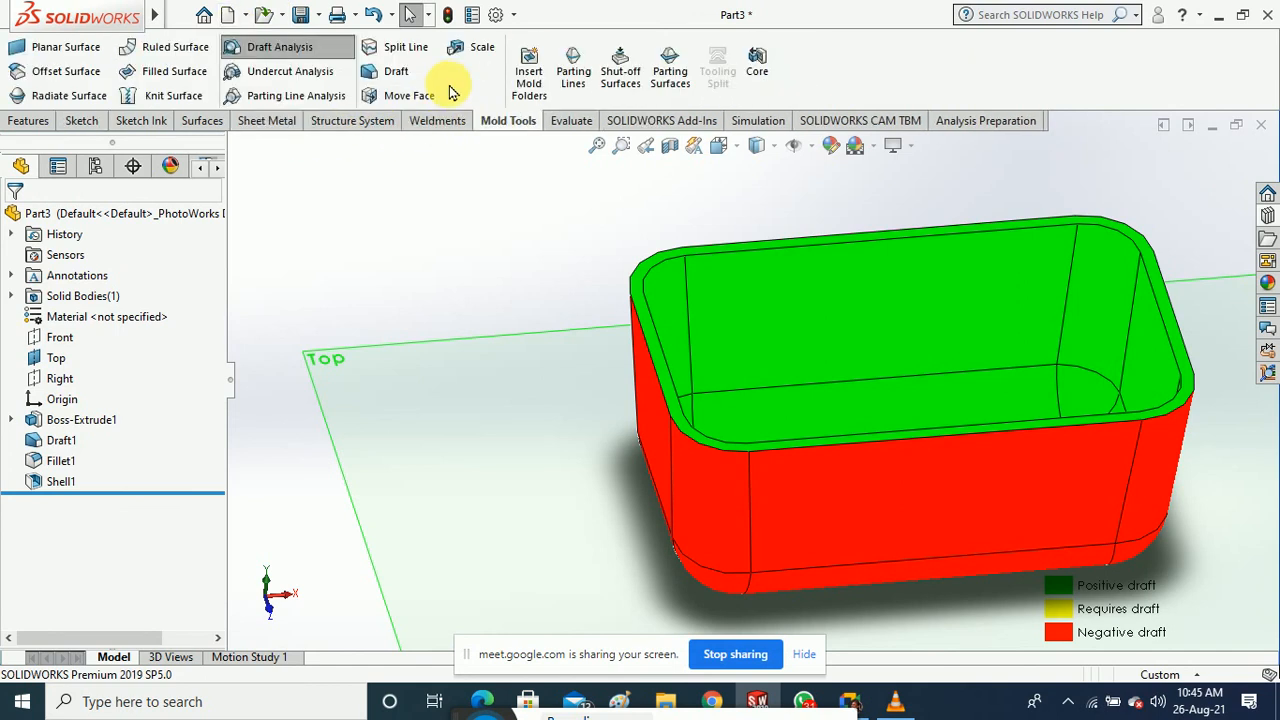
left_click(318, 47)
Start a sketch on the Top plane viewed Normal To, and begin a 10.00 mm offset
middle_click_drag(449, 257, 480, 298)
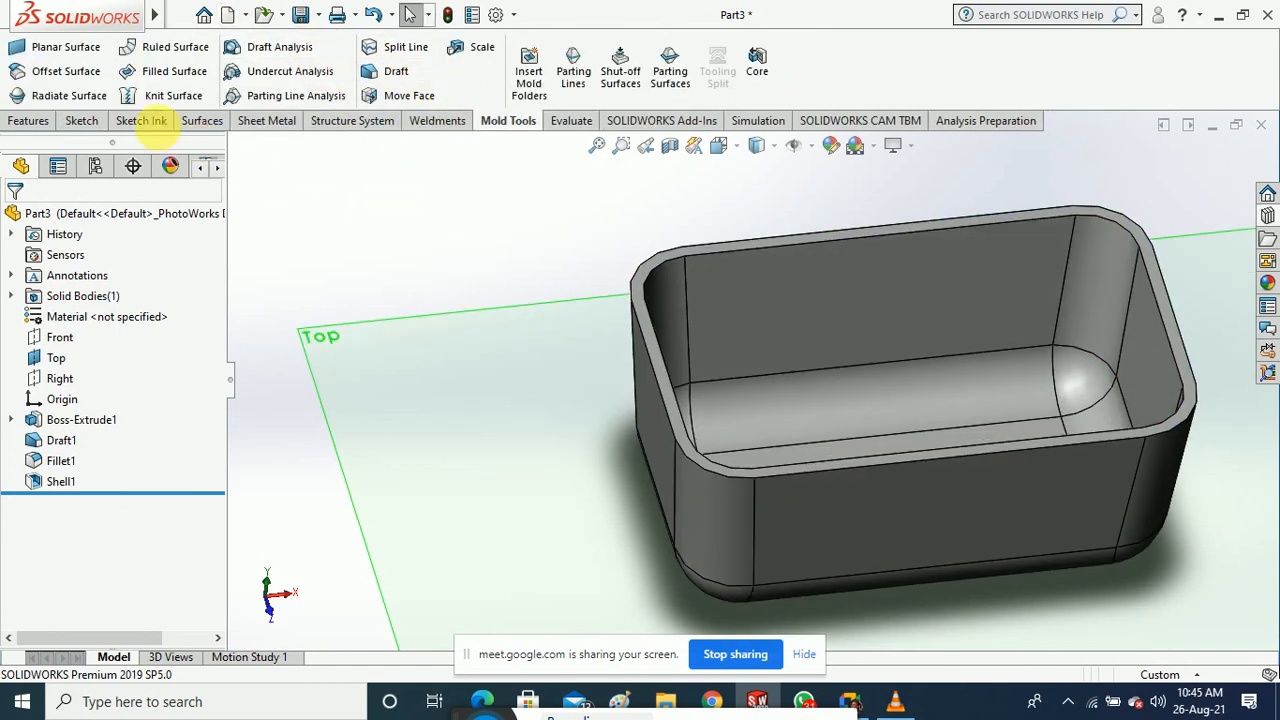
left_click(81, 121)
left_click(26, 60)
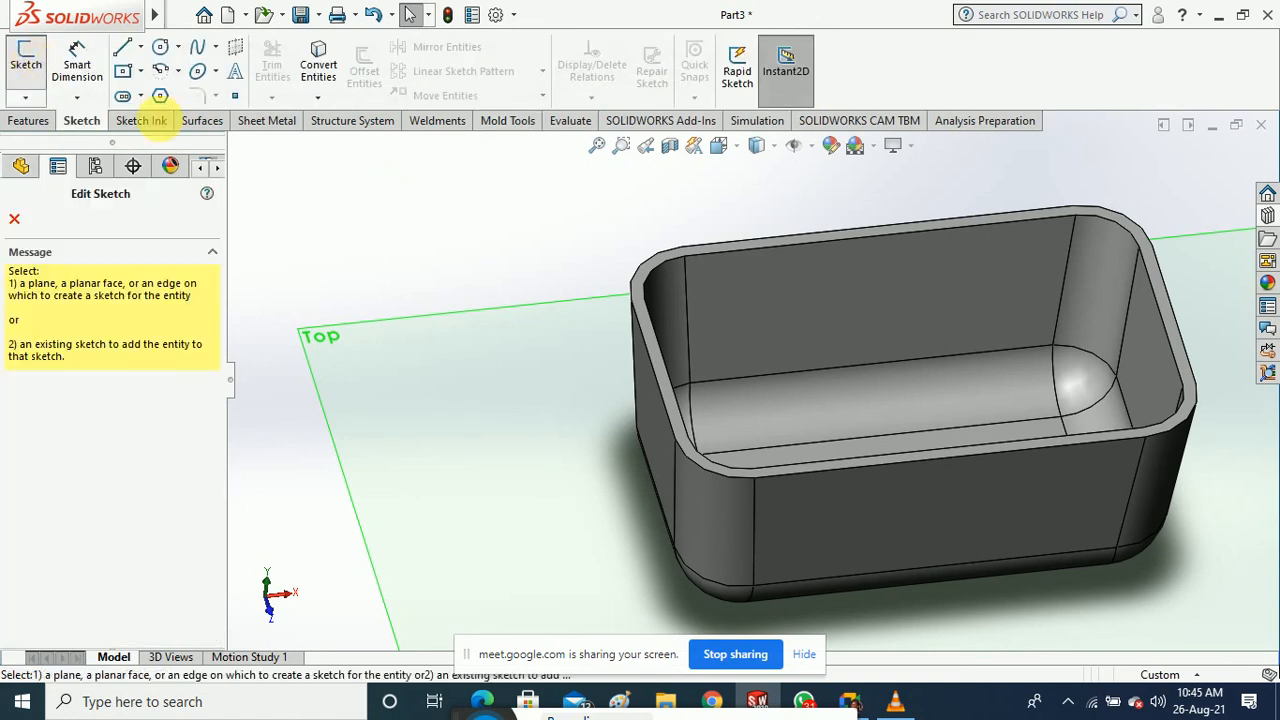
left_click(666, 400)
scroll(743, 314, "up", 3)
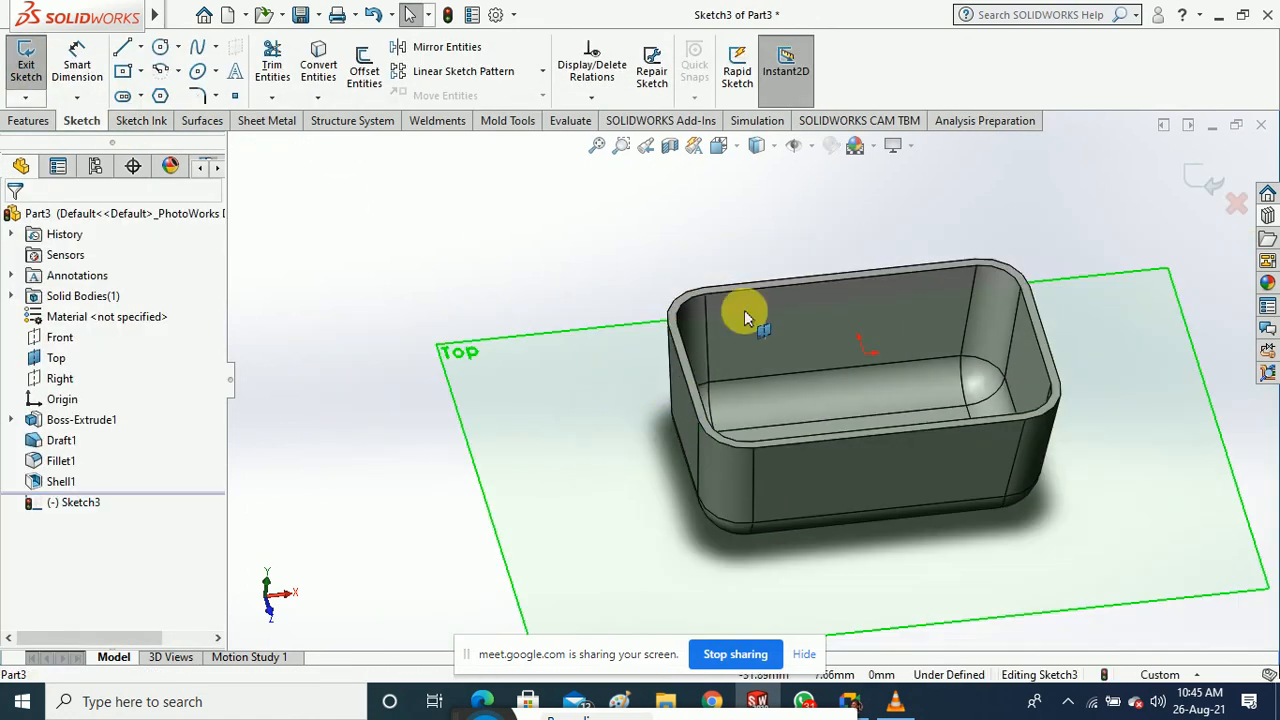
left_click(756, 145)
left_click(829, 243)
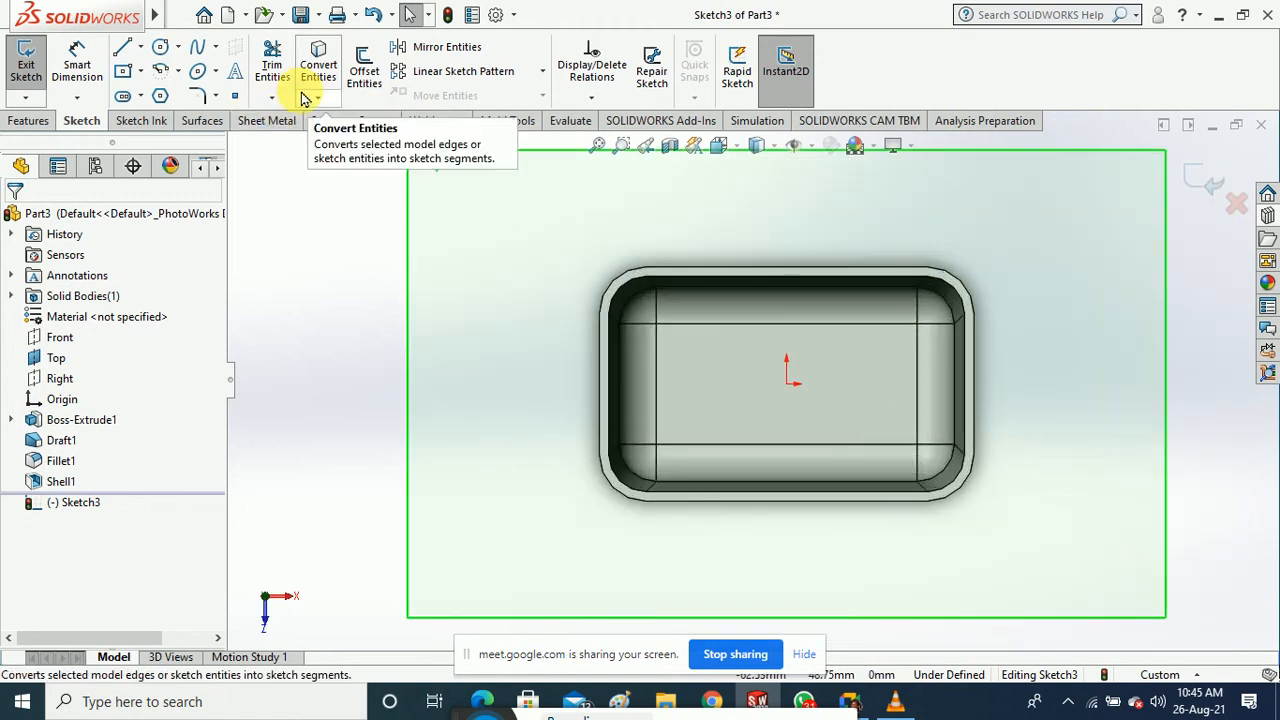
left_click(362, 72)
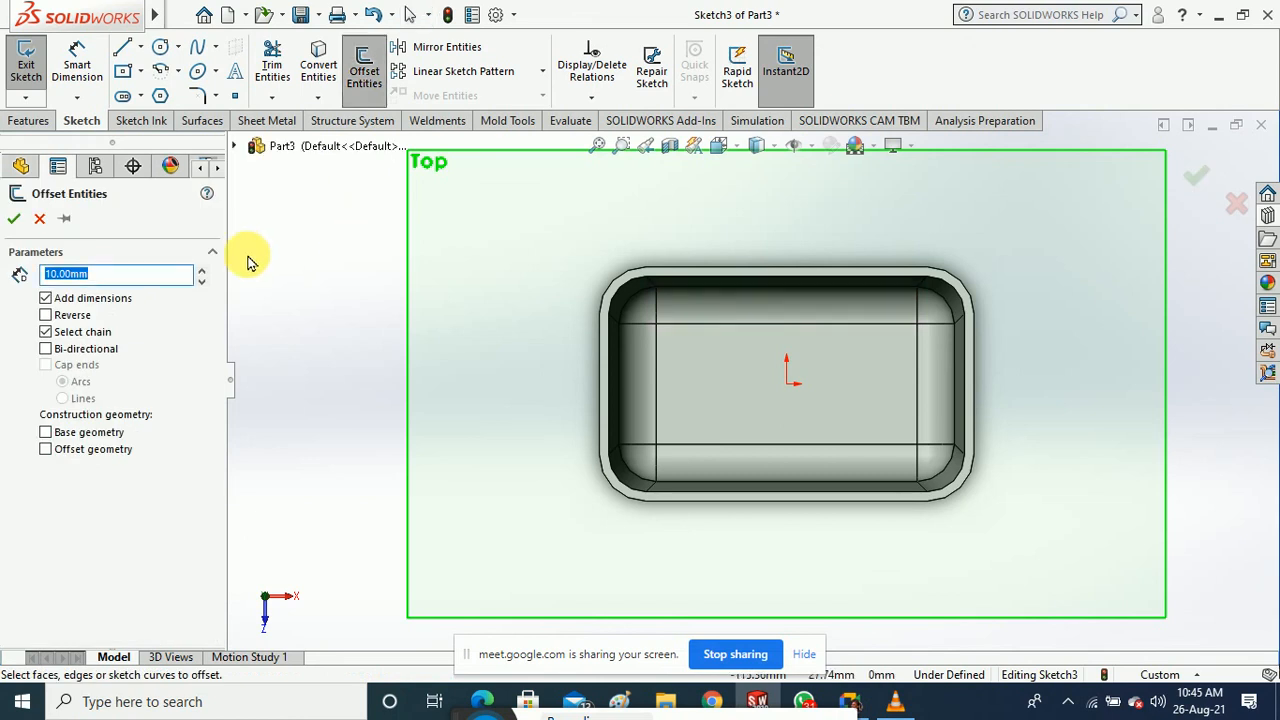
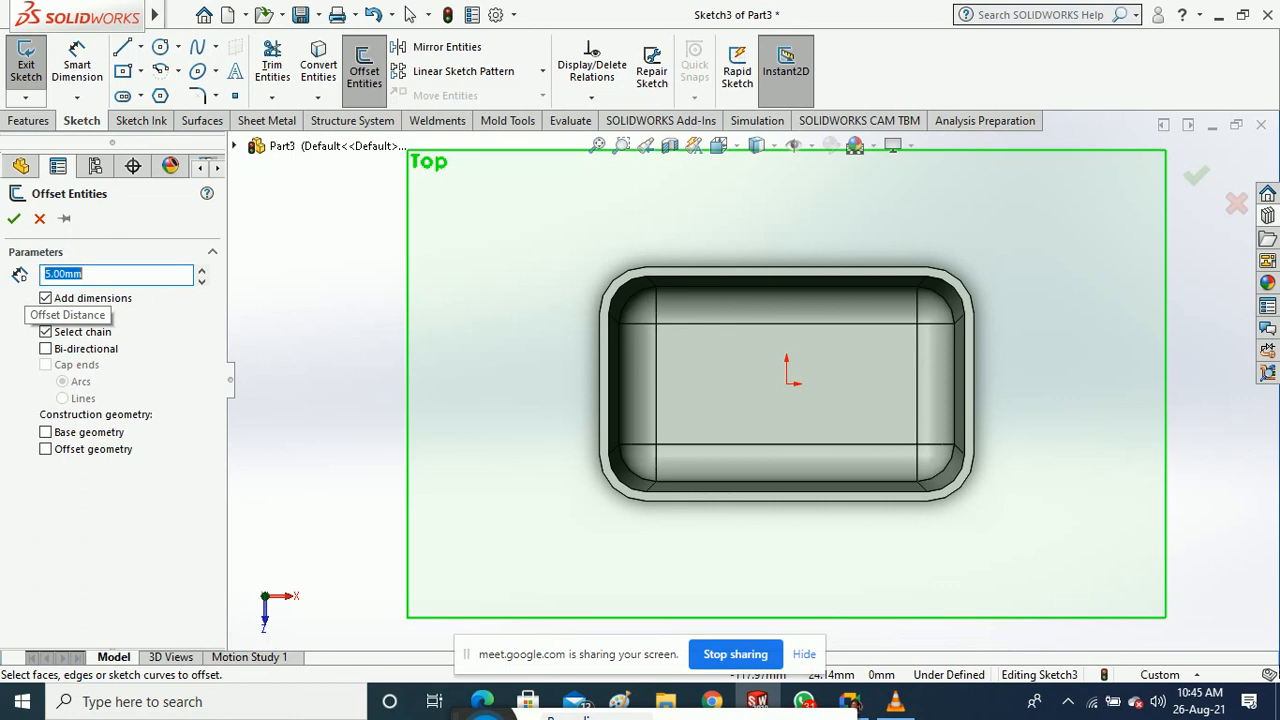
Offset the tray's outer rim edges and corner arcs 5 mm outward into a closed loop
left_click(600, 380)
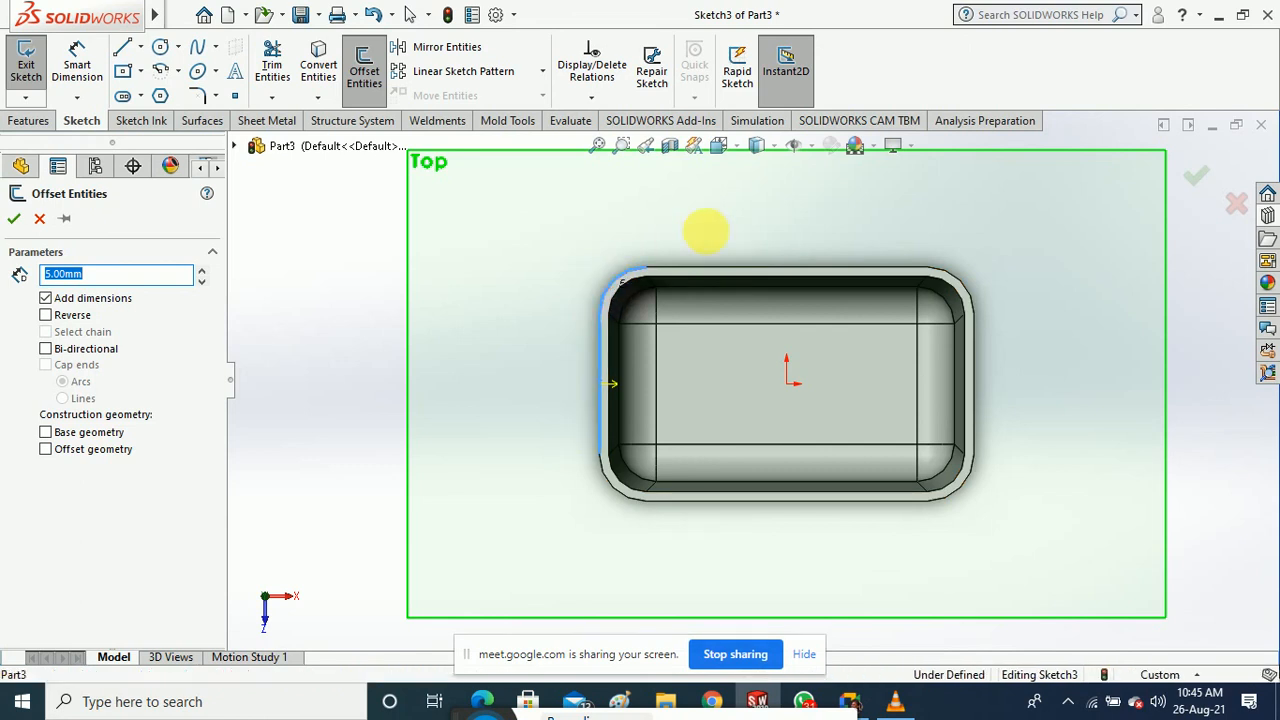
left_click(728, 268)
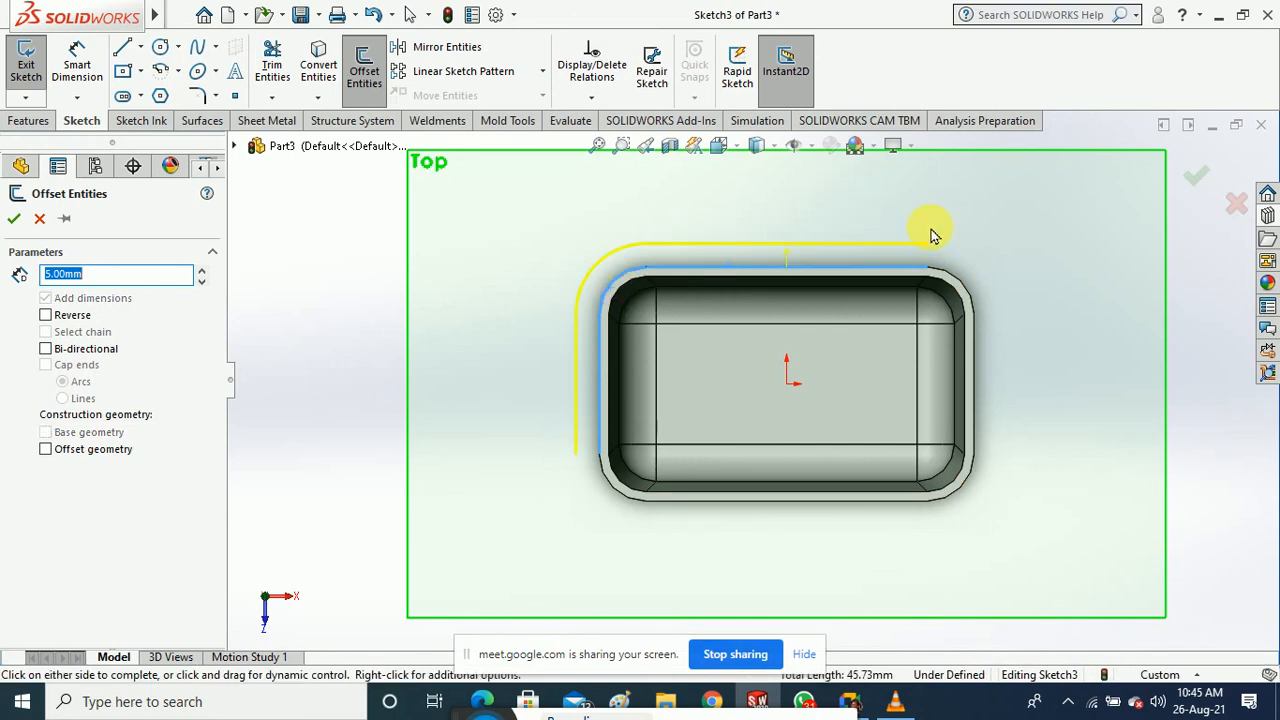
left_click(960, 288)
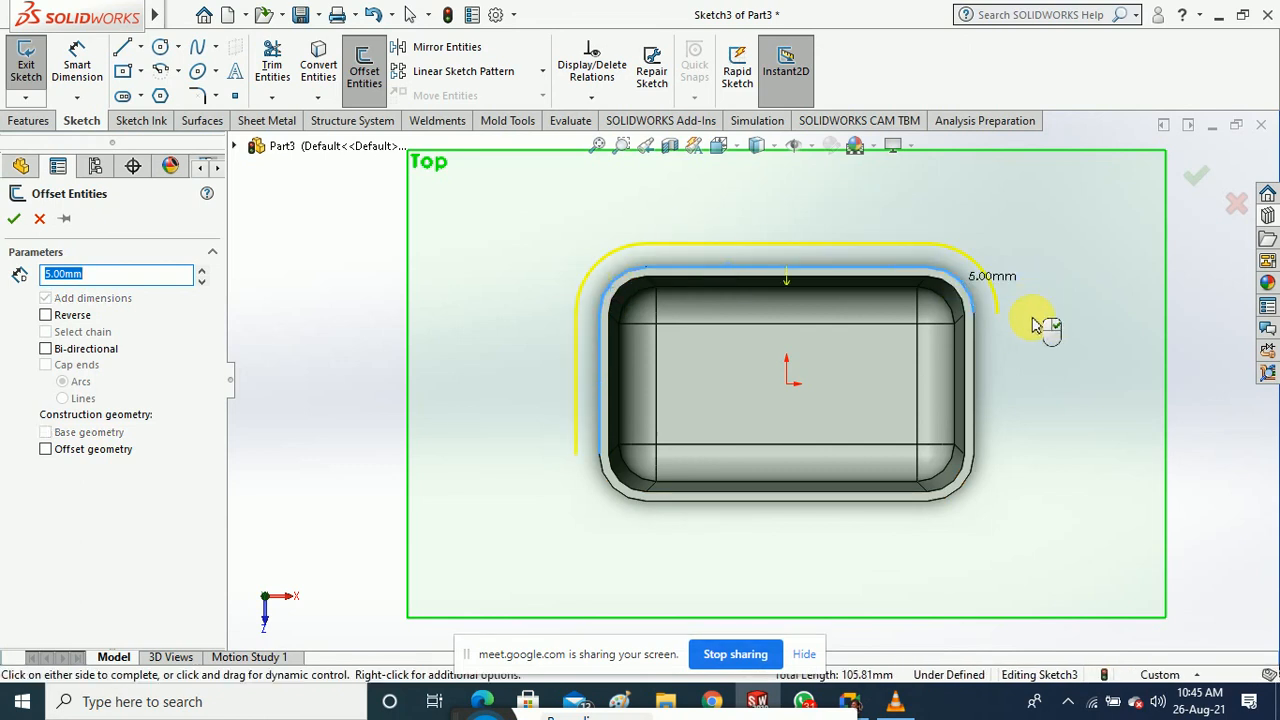
left_click(976, 376)
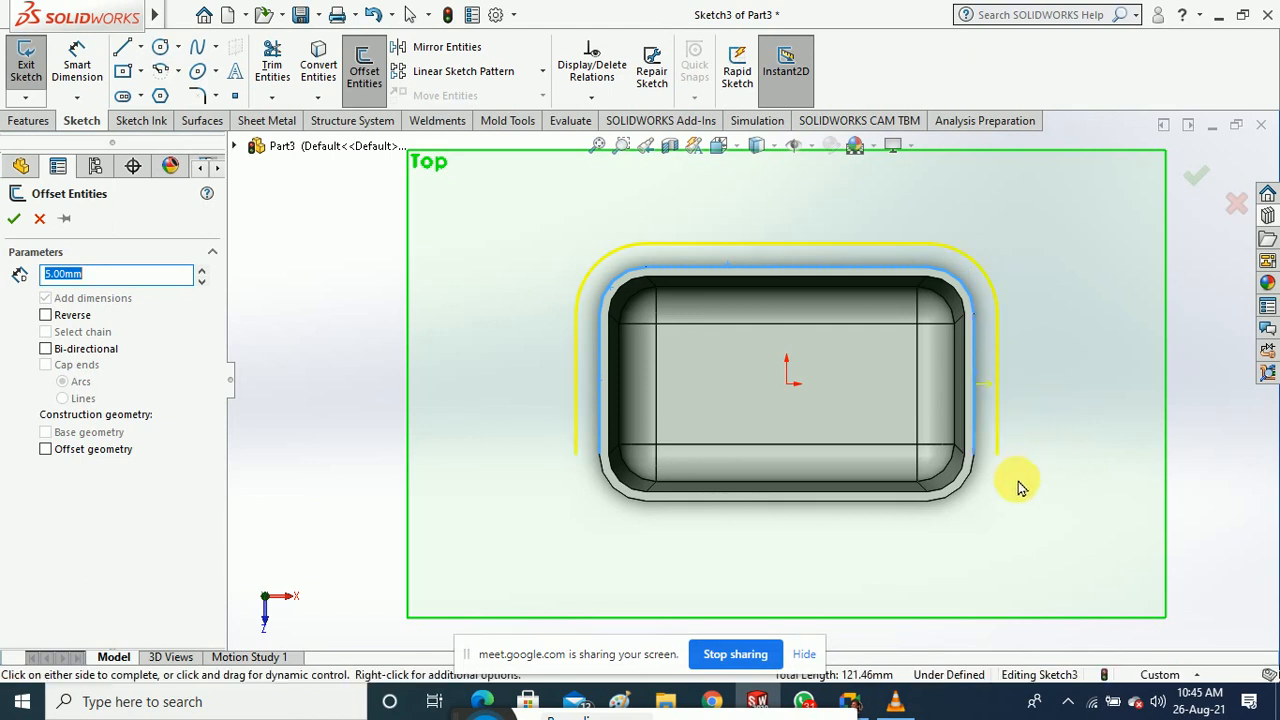
left_click(963, 486)
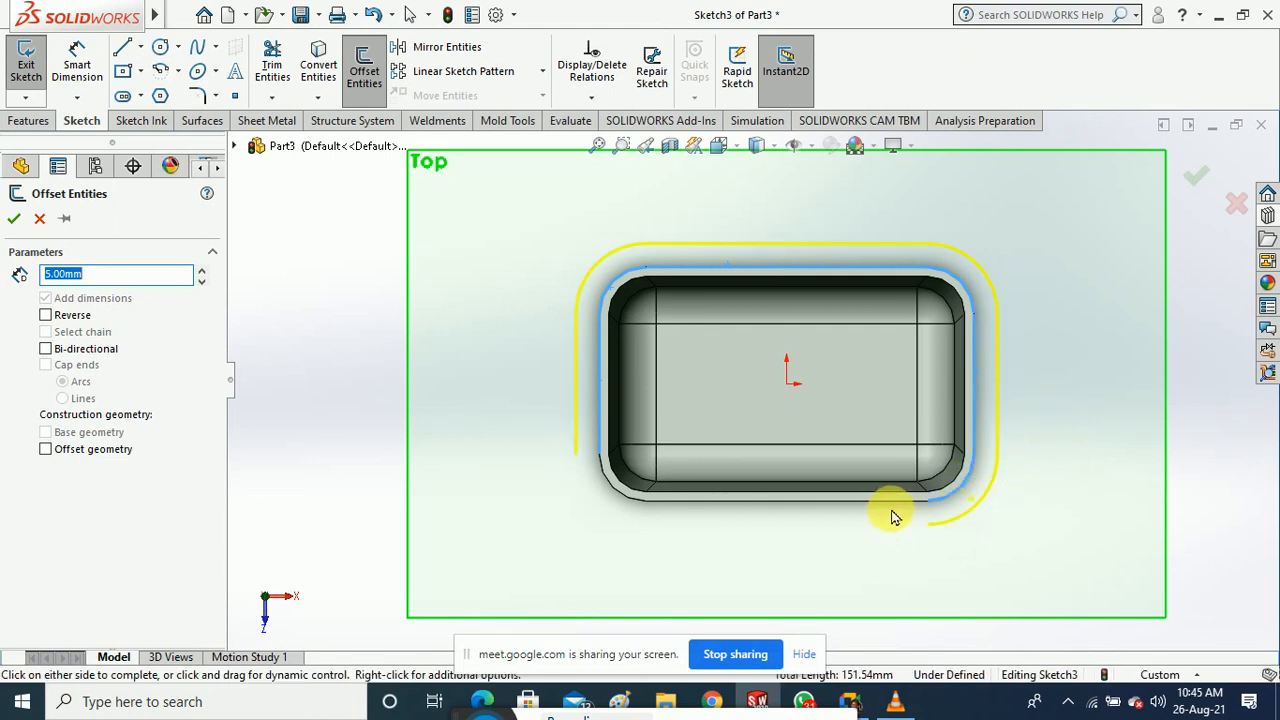
left_click(890, 501)
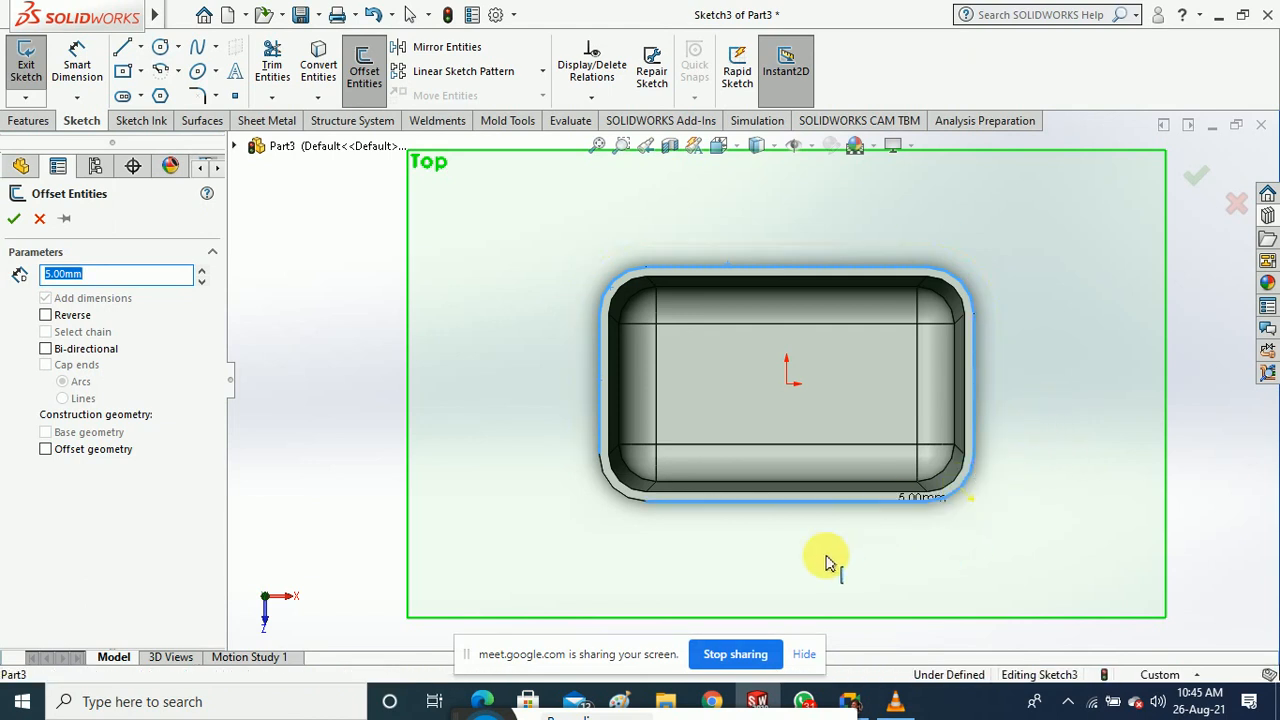
left_click(626, 505)
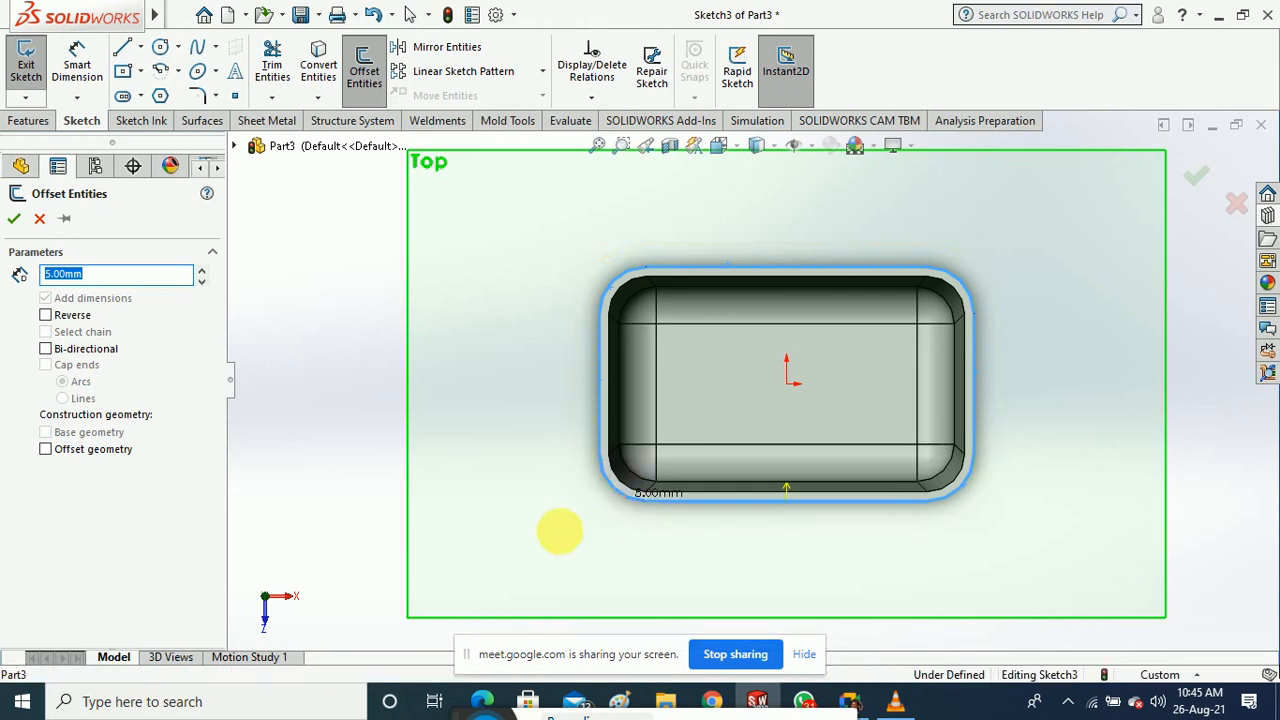
left_click(13, 220)
mouse_move(309, 380)
middle_mouse_down()
mouse_move(325, 207)
mouse_move(343, 277)
mouse_move(391, 251)
middle_mouse_up()
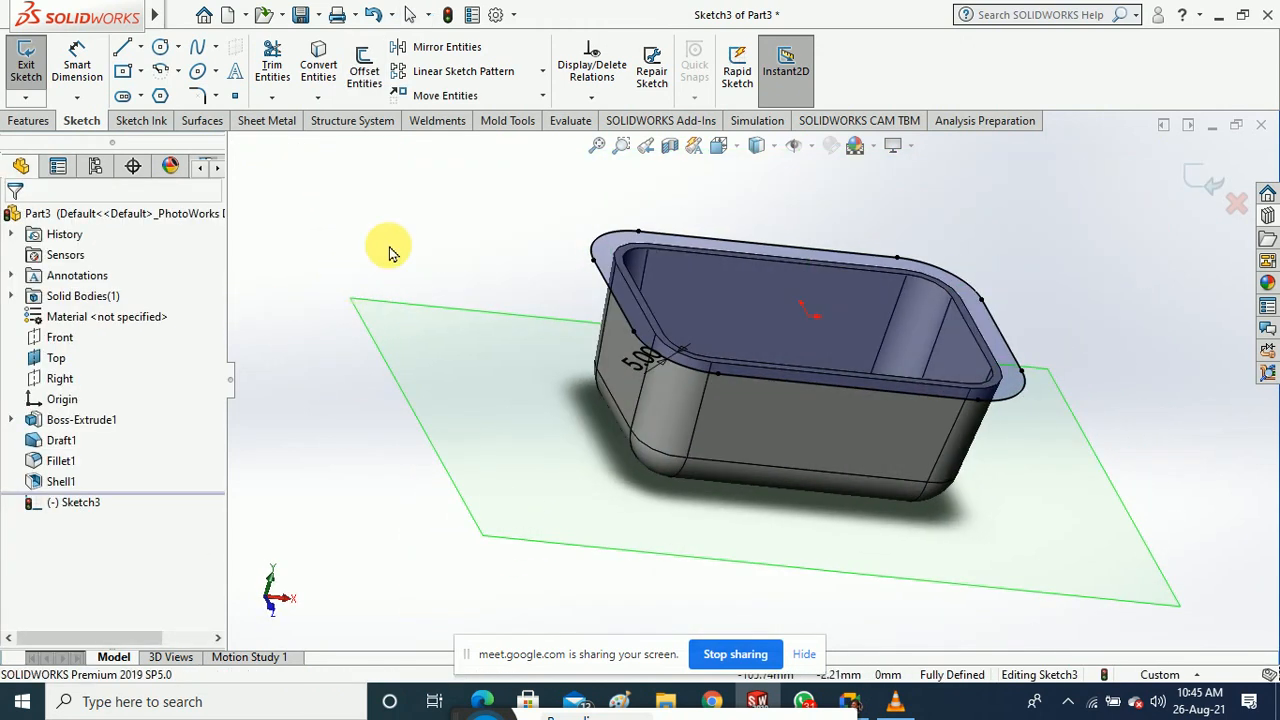
Extrude the offset loop 5 mm blind as Boss-Extrude2 and expand it in the tree
left_click(35, 97)
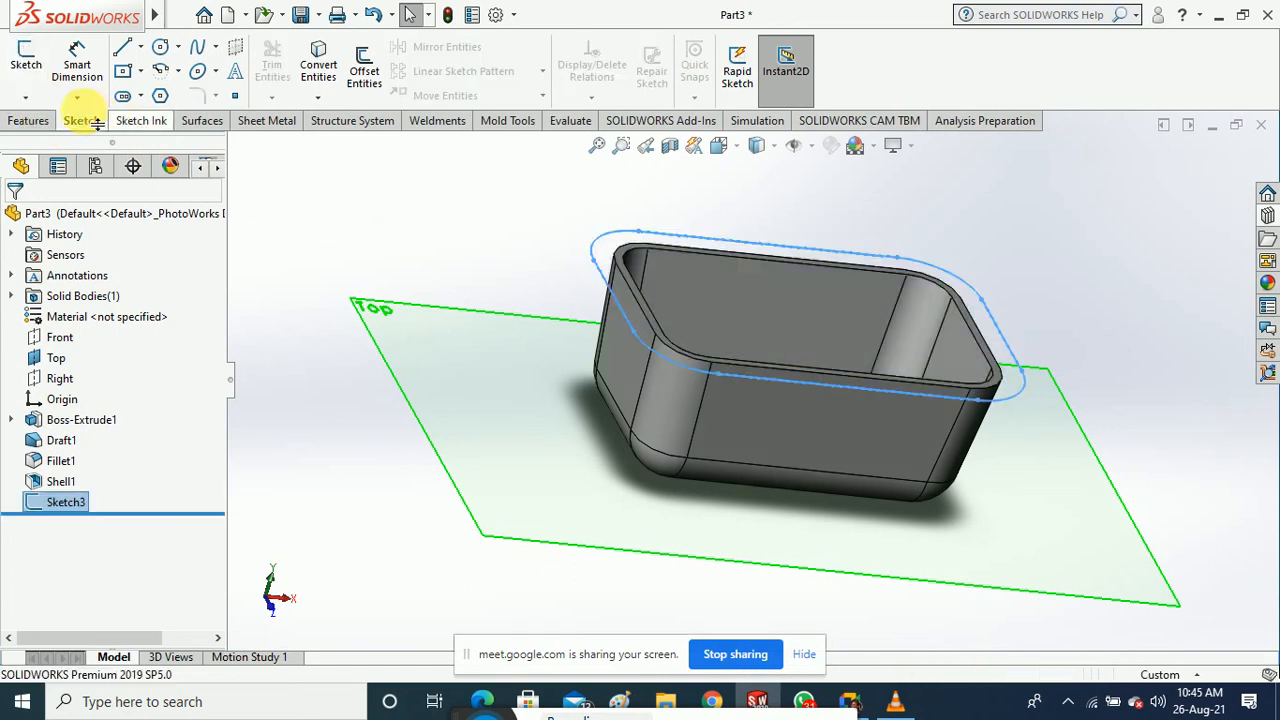
left_click(25, 120)
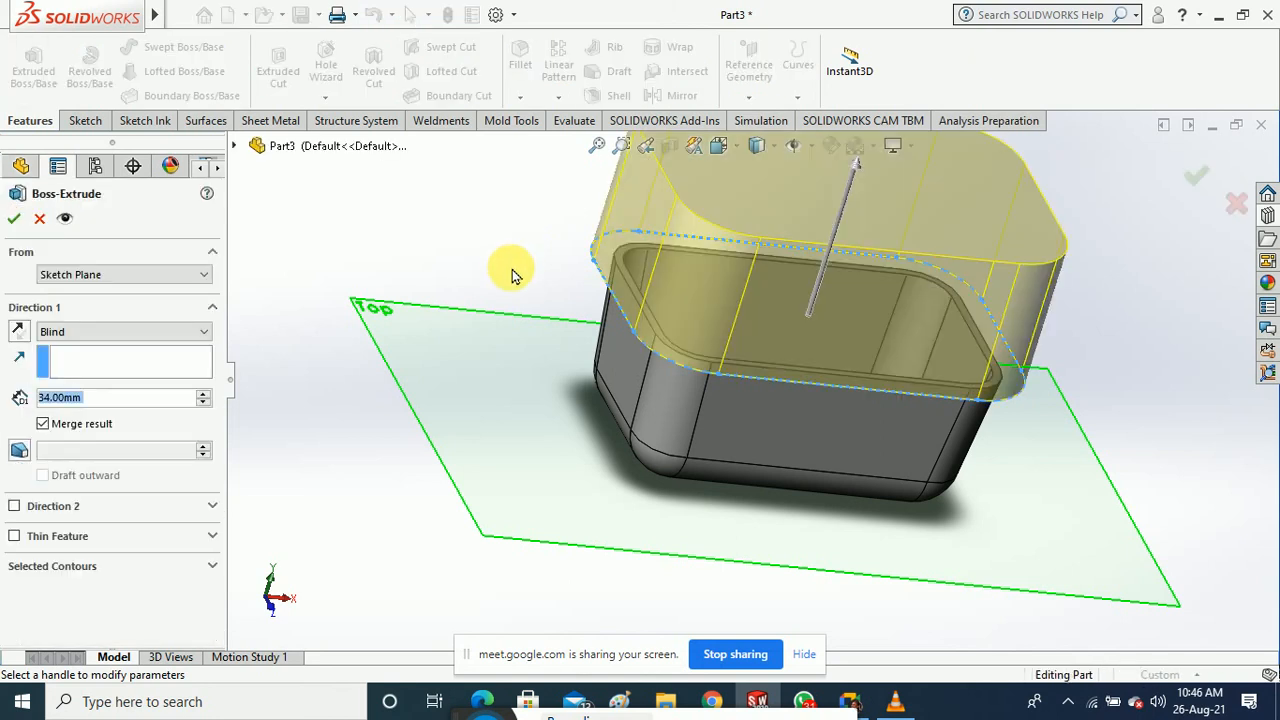
scroll(512, 275, "up", 2)
left_click_drag(828, 233, 787, 320)
type("5")
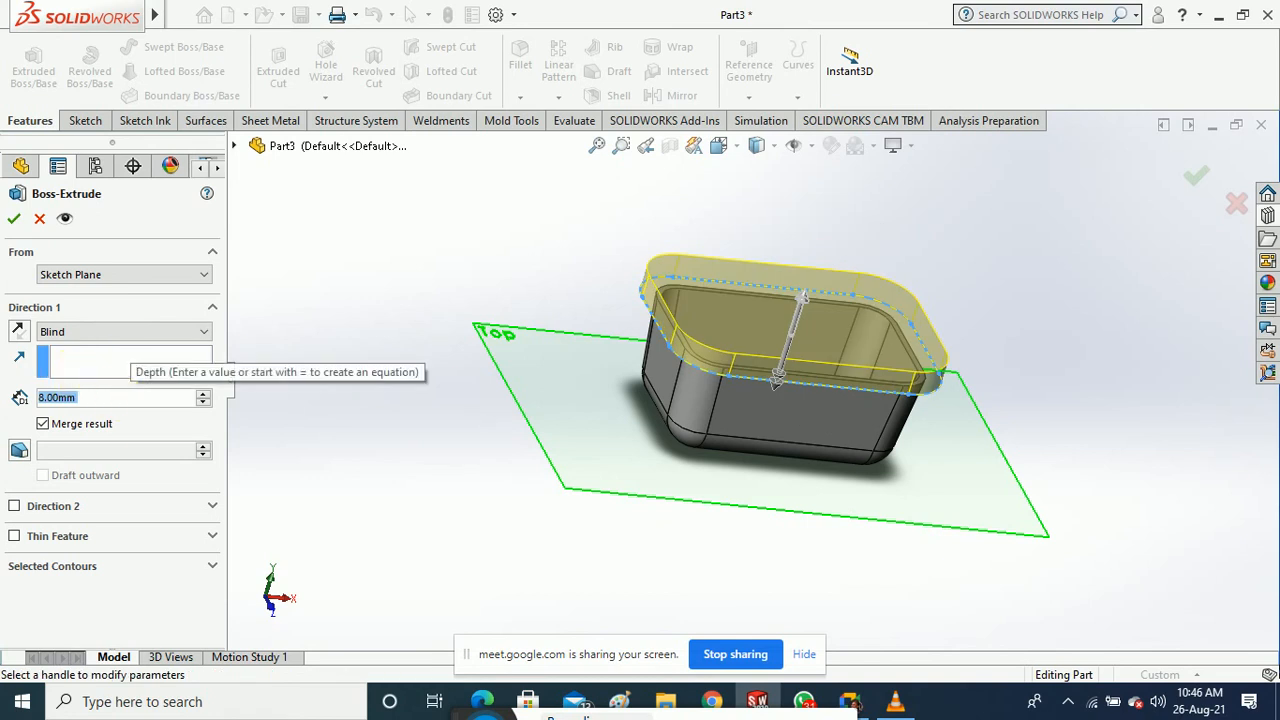
key("Return")
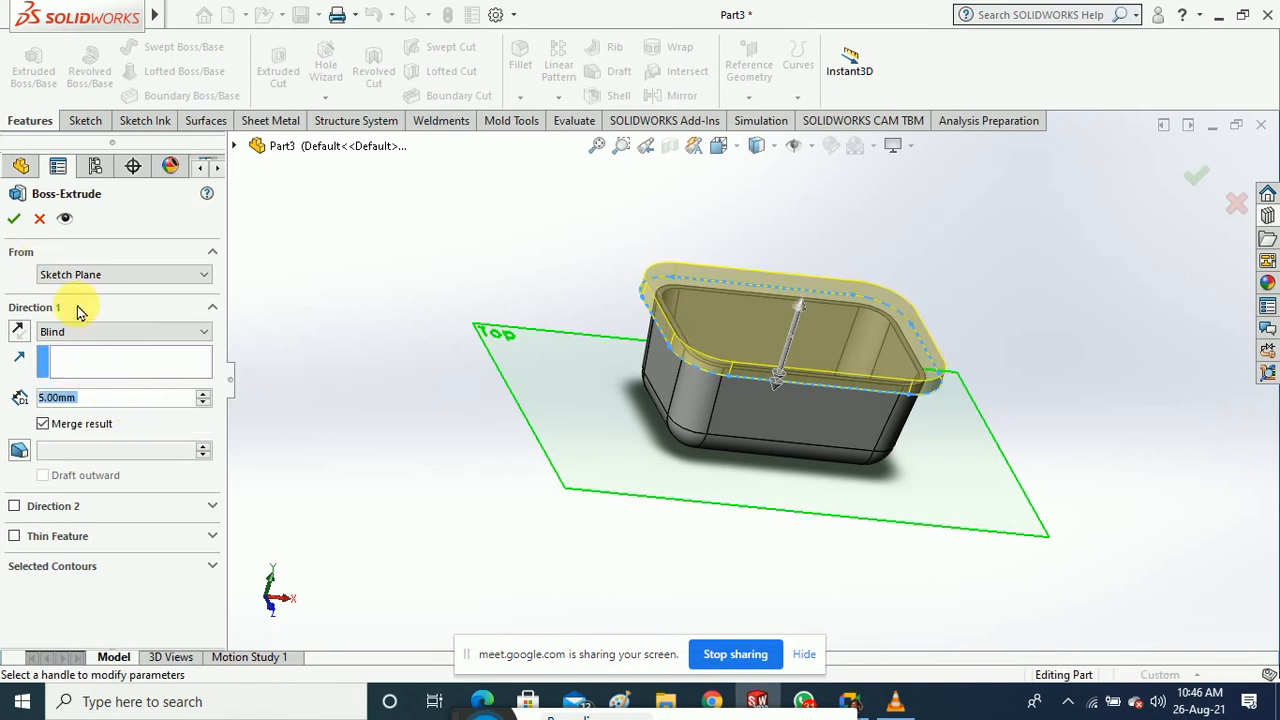
left_click(13, 218)
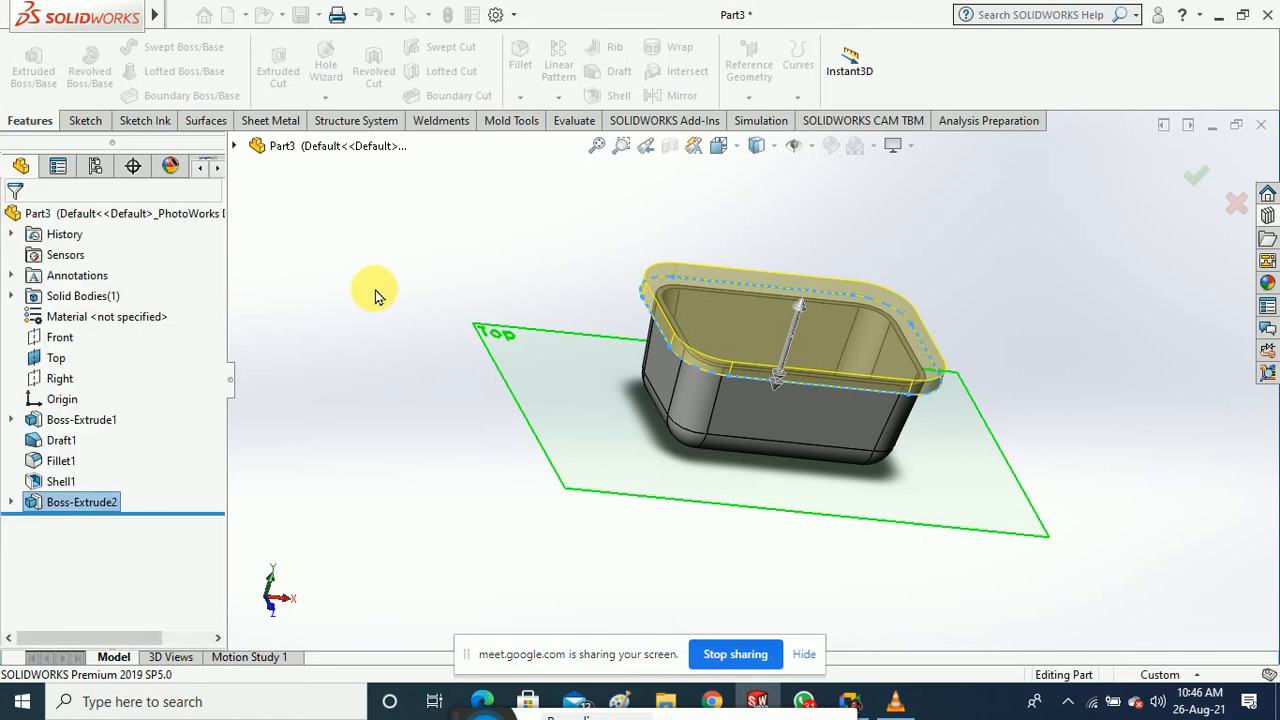
middle_click_drag(388, 352, 391, 295)
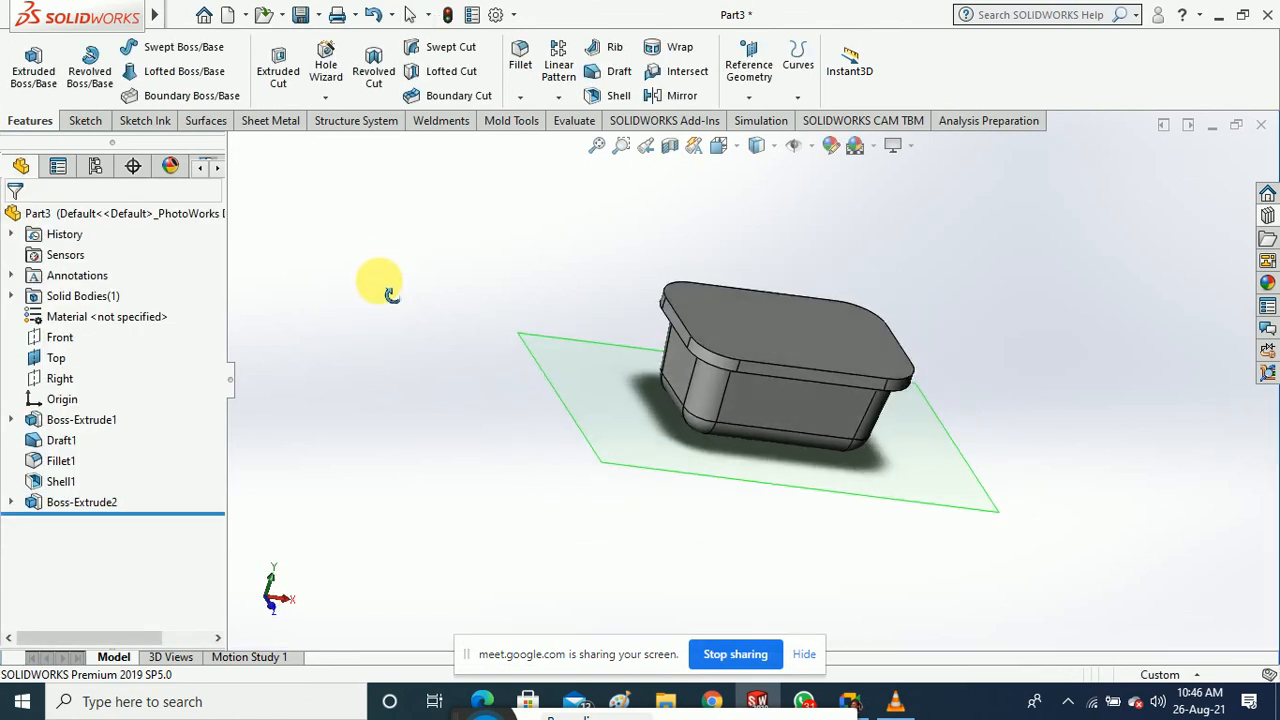
left_click(12, 502)
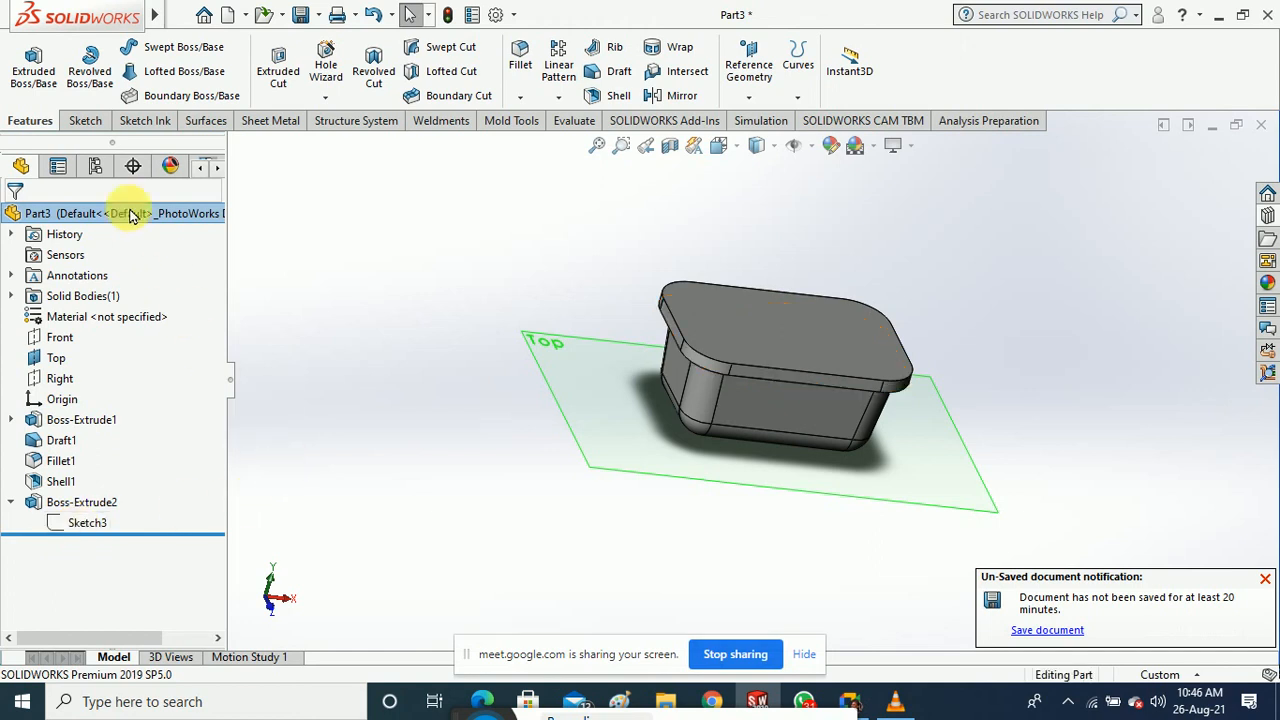
Open Sketch4 on the flange's top face and view it from the Top orientation
left_click(85, 120)
left_click(26, 60)
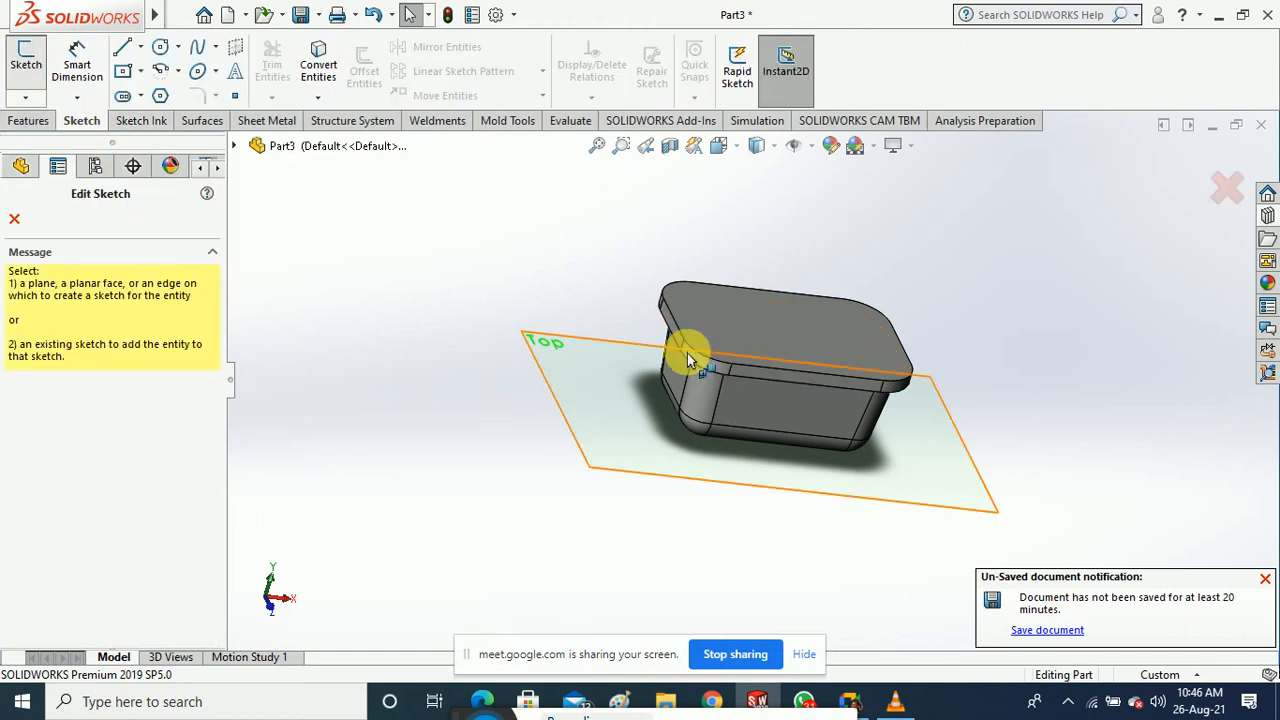
left_click(763, 343)
left_click(737, 305)
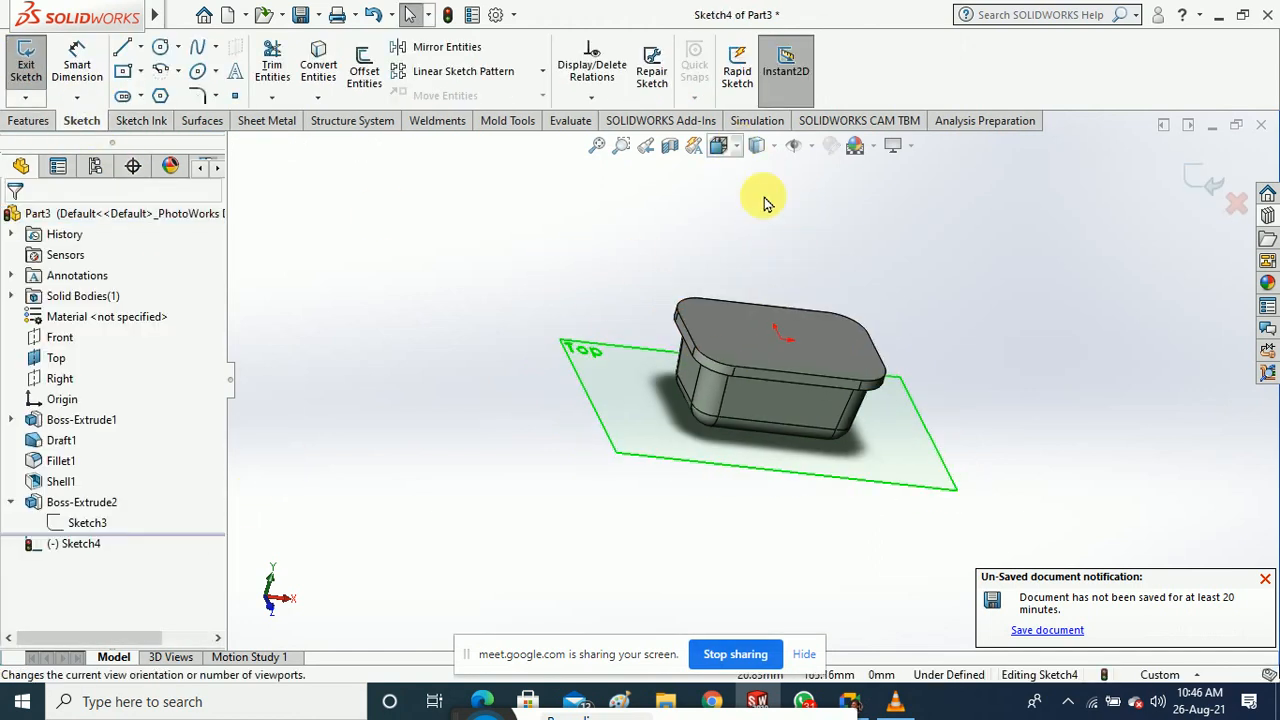
left_click(757, 145)
left_click(826, 238)
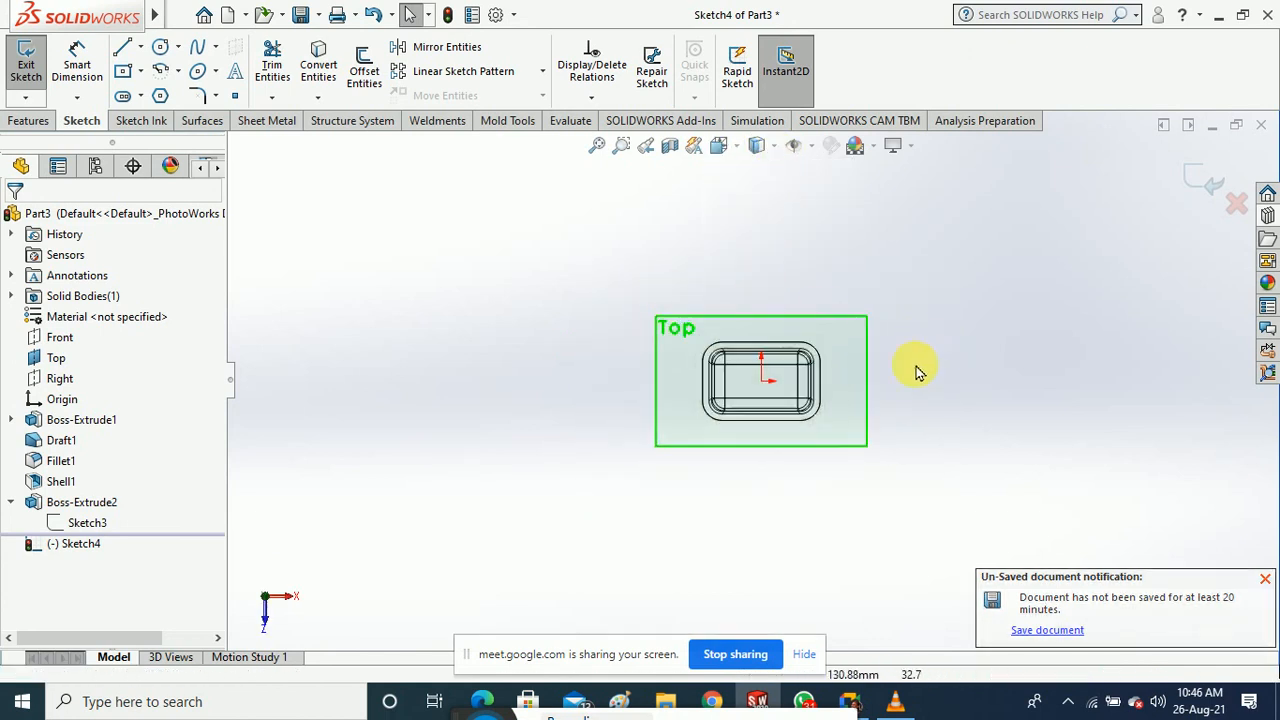
scroll(771, 357, "down", 6)
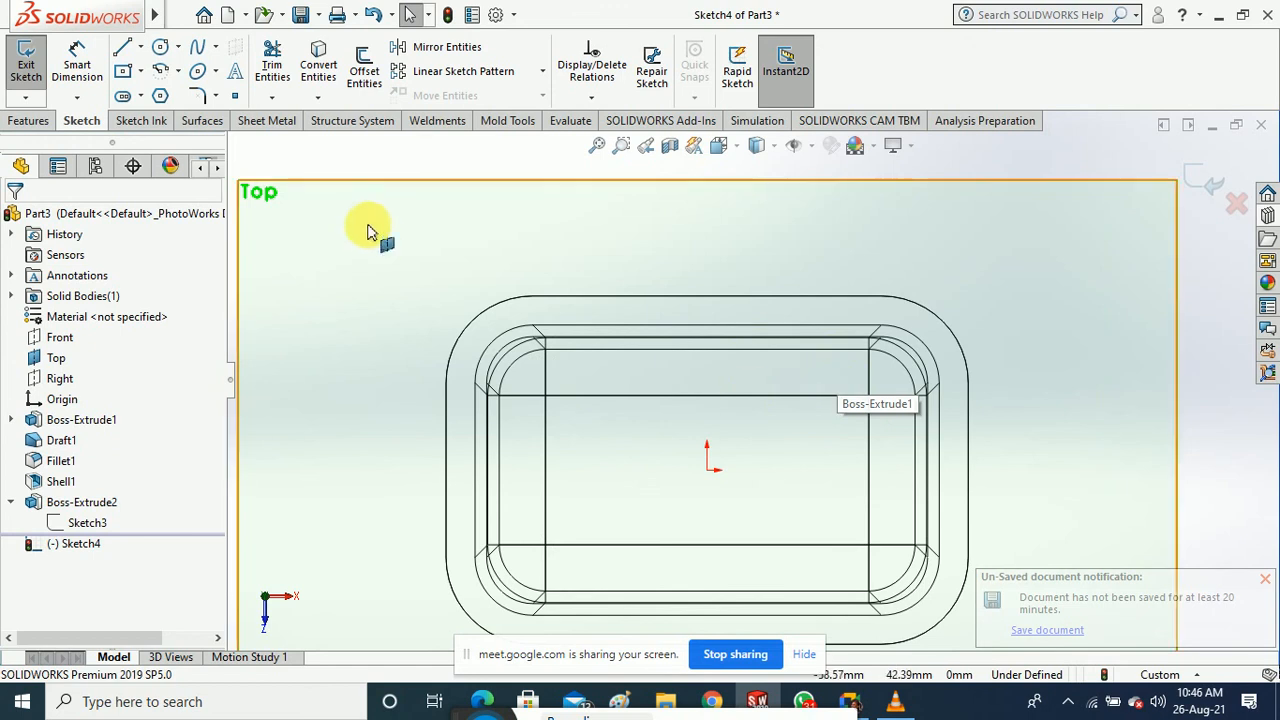
scroll(550, 362, "up", 1)
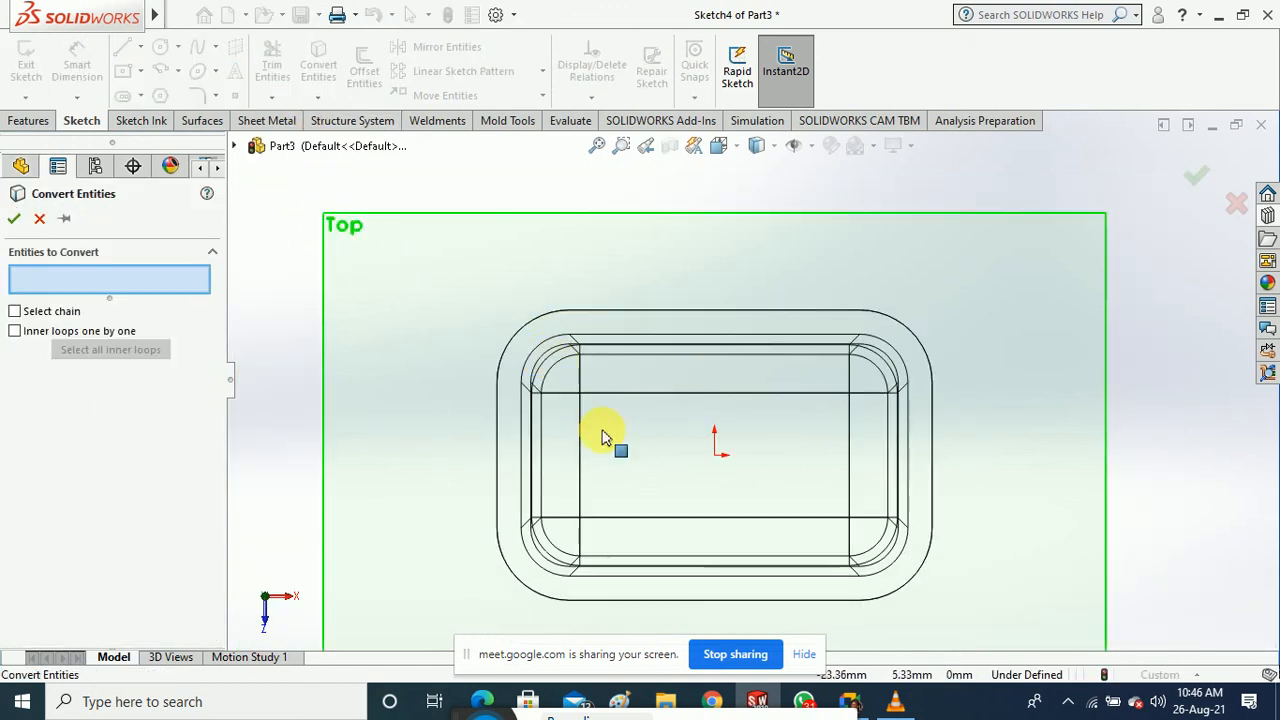
Pick the top edge, corner arc, side edge and a lower-corner face to convert
mouse_move(600, 429)
middle_mouse_down()
mouse_move(651, 423)
mouse_move(652, 396)
middle_mouse_up()
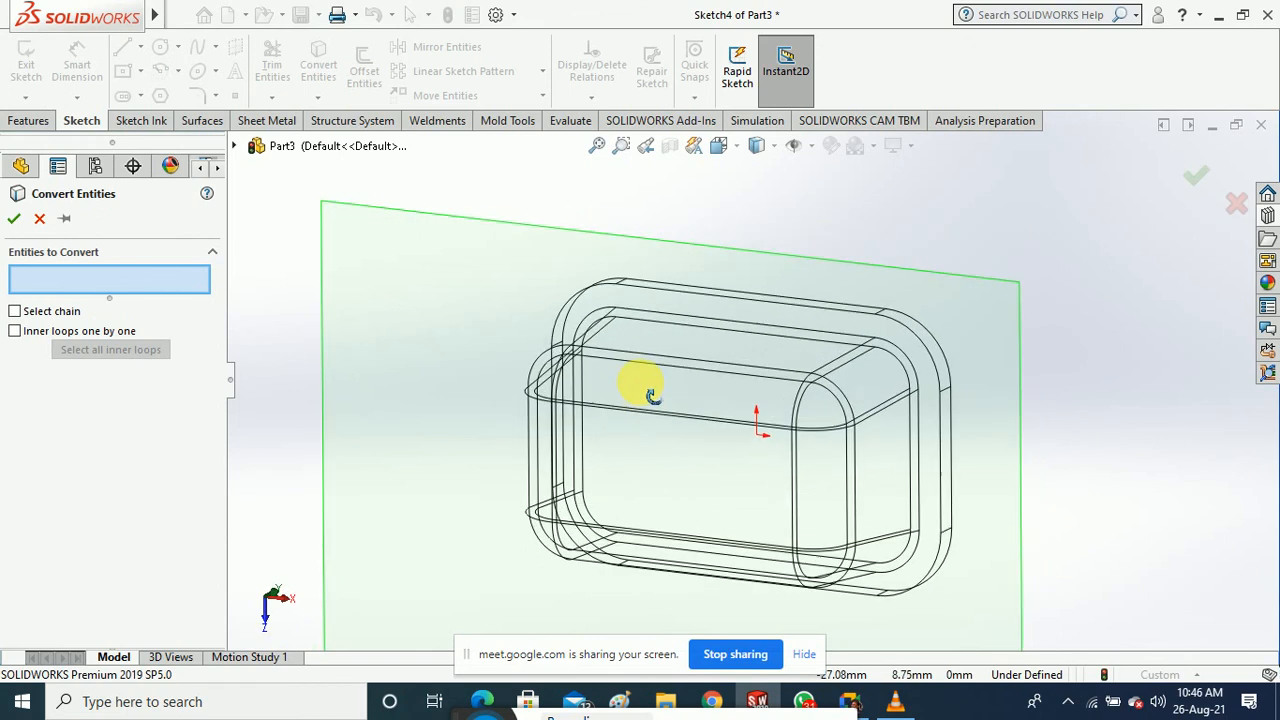
scroll(785, 360, "down", 2)
left_click(776, 324)
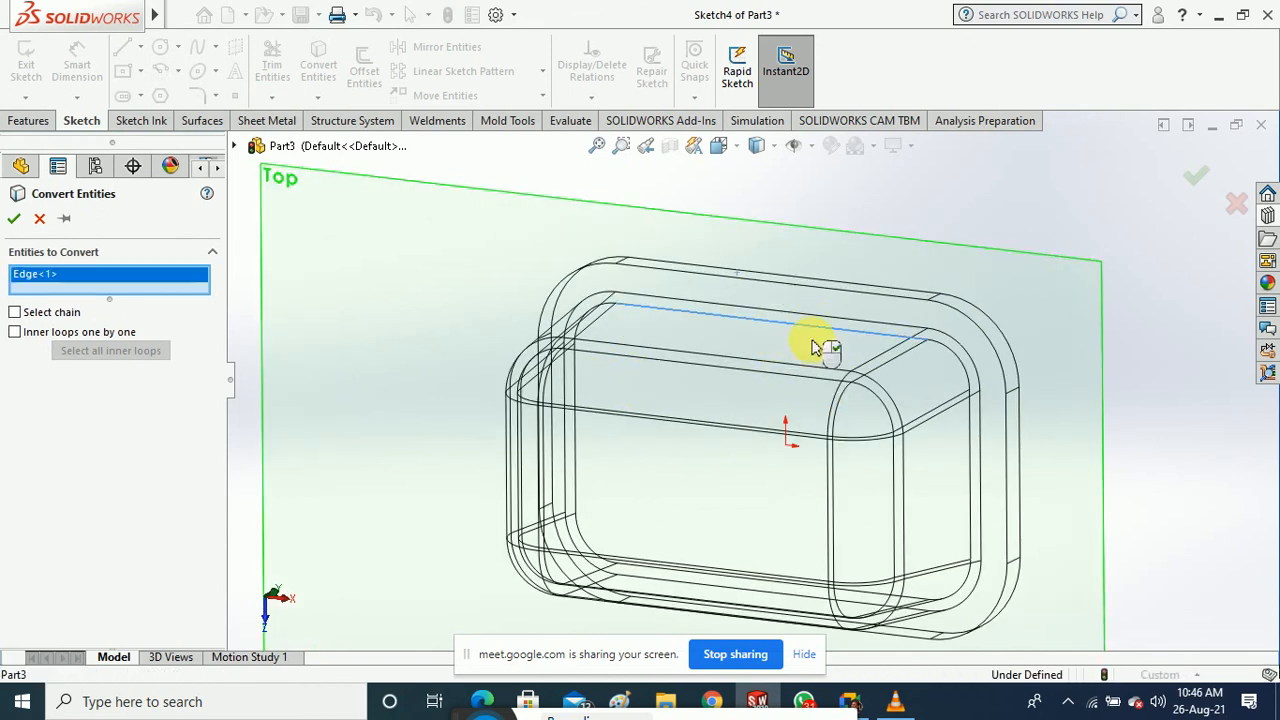
left_click(955, 362)
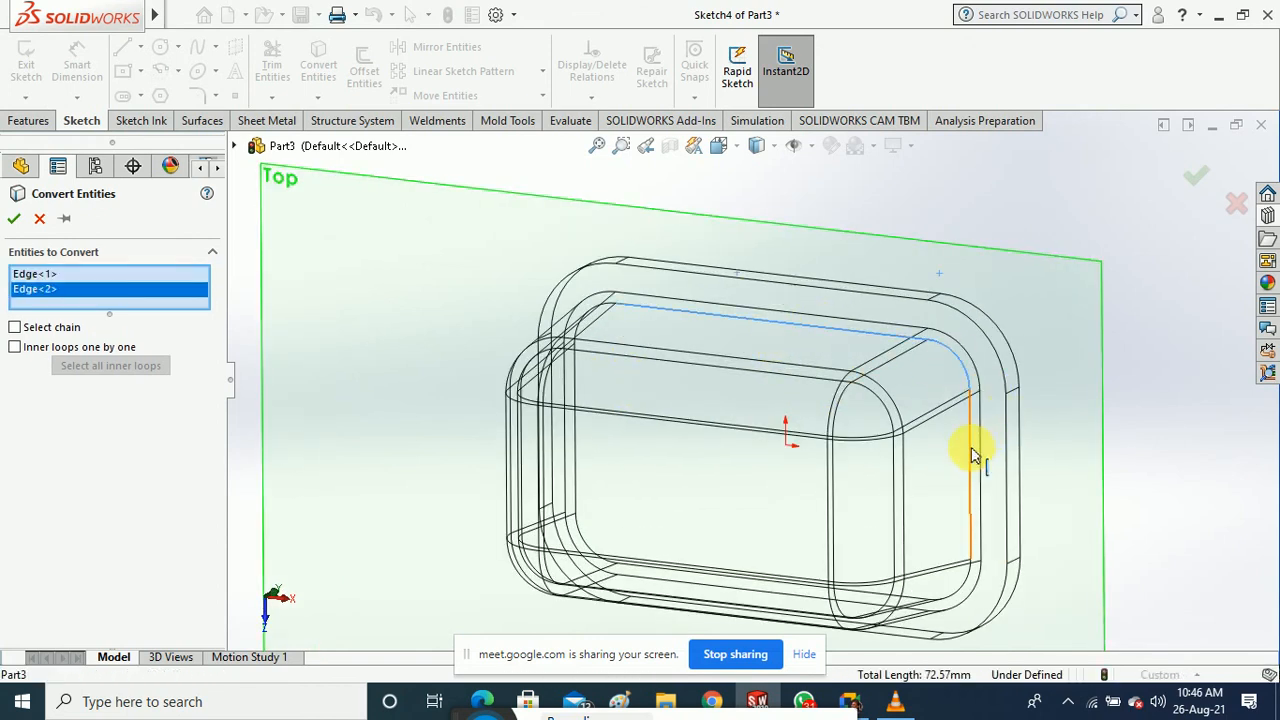
left_click(973, 455)
left_click(960, 592)
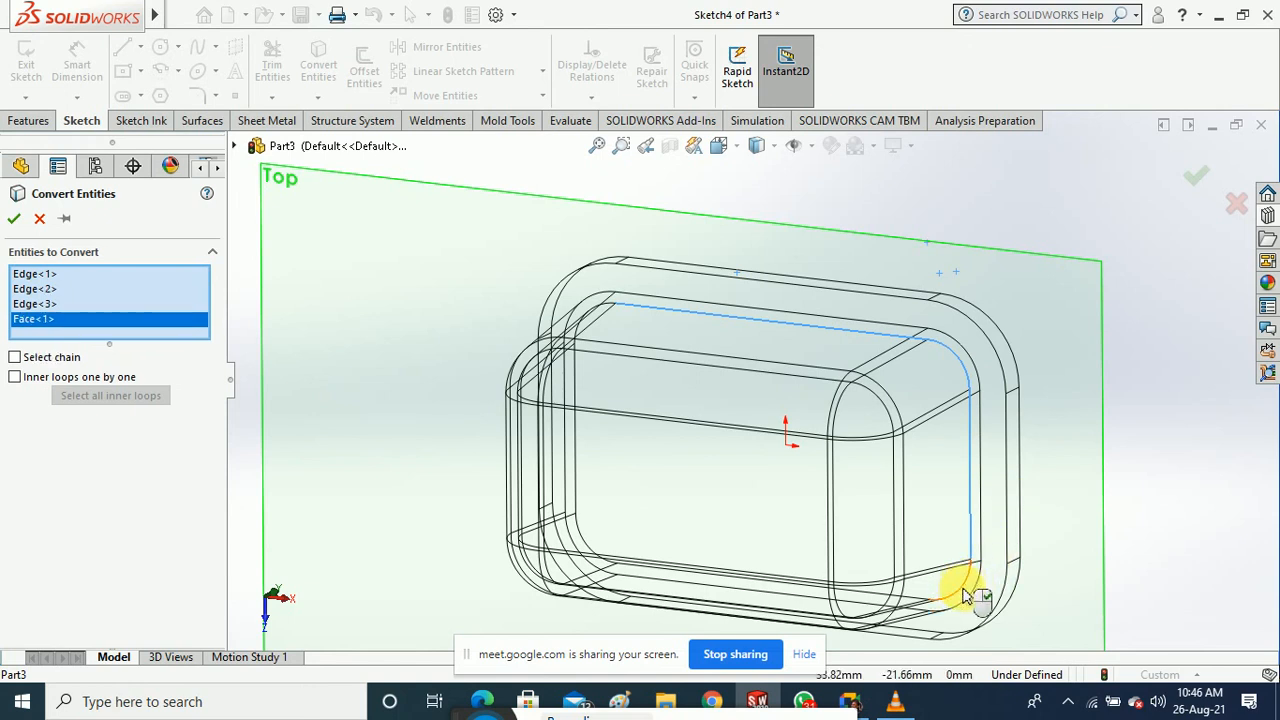
left_click(965, 596)
Add one more tray edge, then cancel Convert Entities without copying any edges
middle_click_drag(1156, 530, 1169, 583)
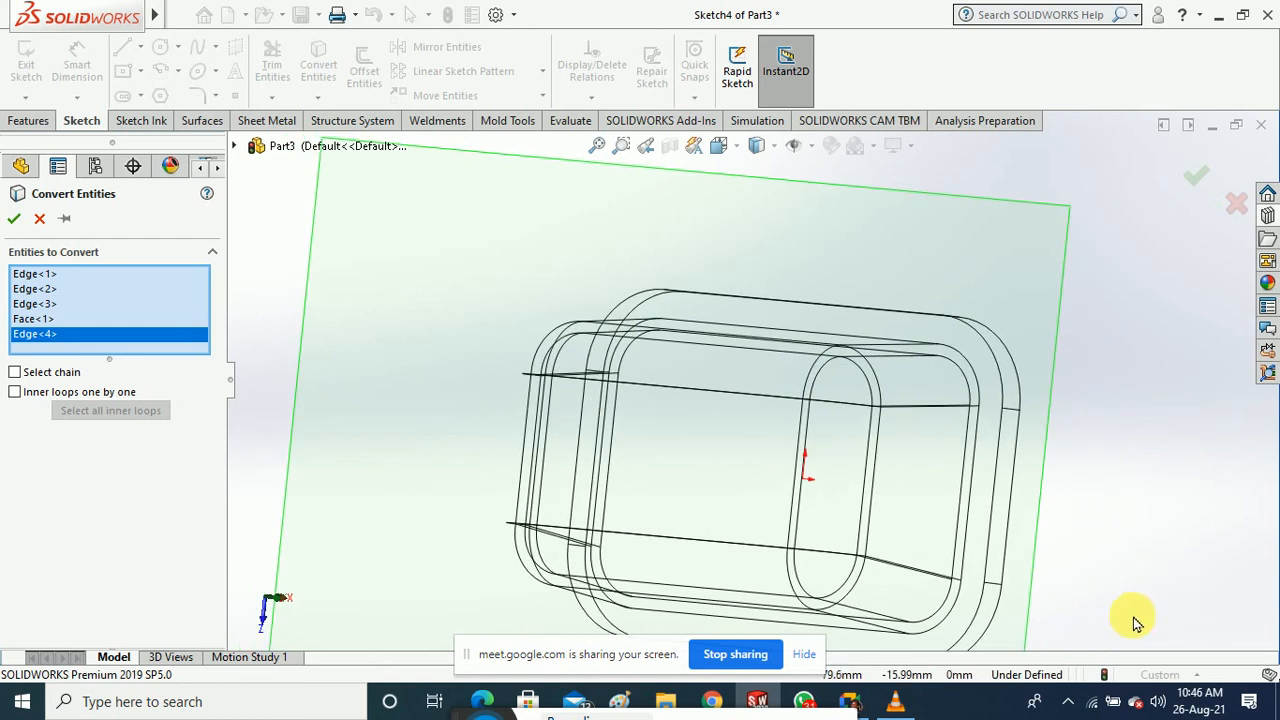
scroll(885, 460, "up", 3)
scroll(868, 545, "down", 5)
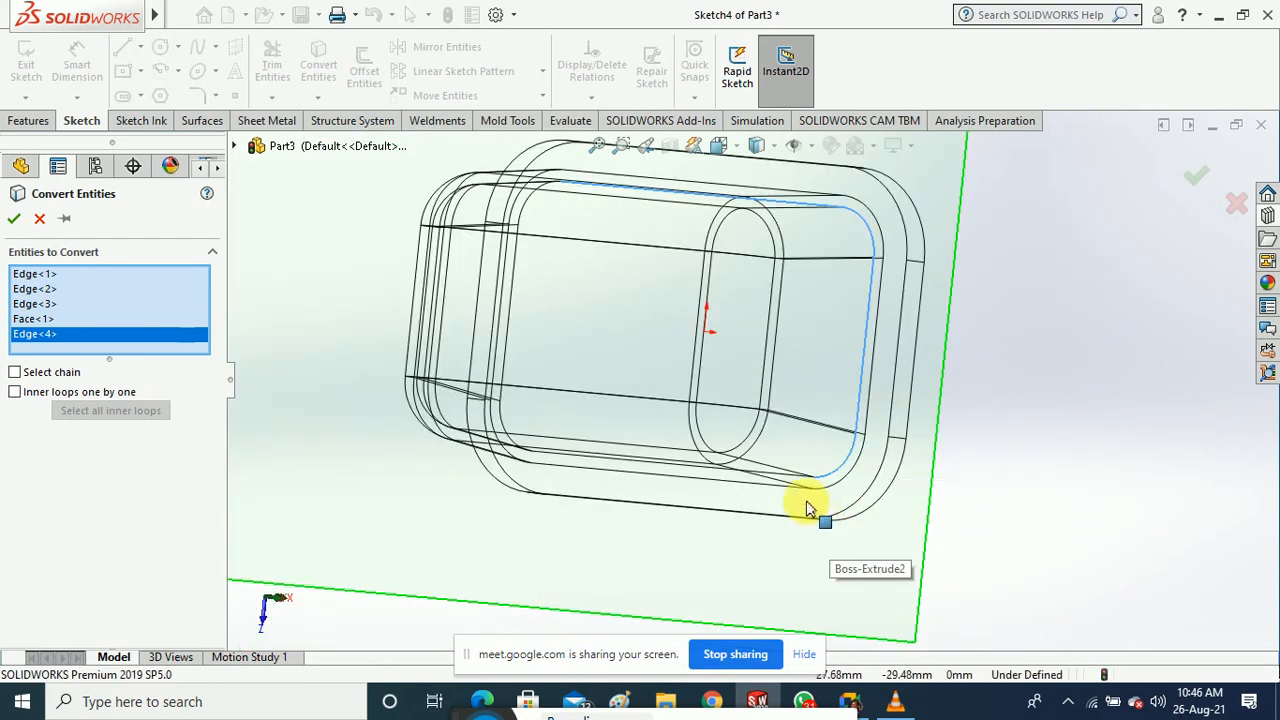
left_click(755, 435)
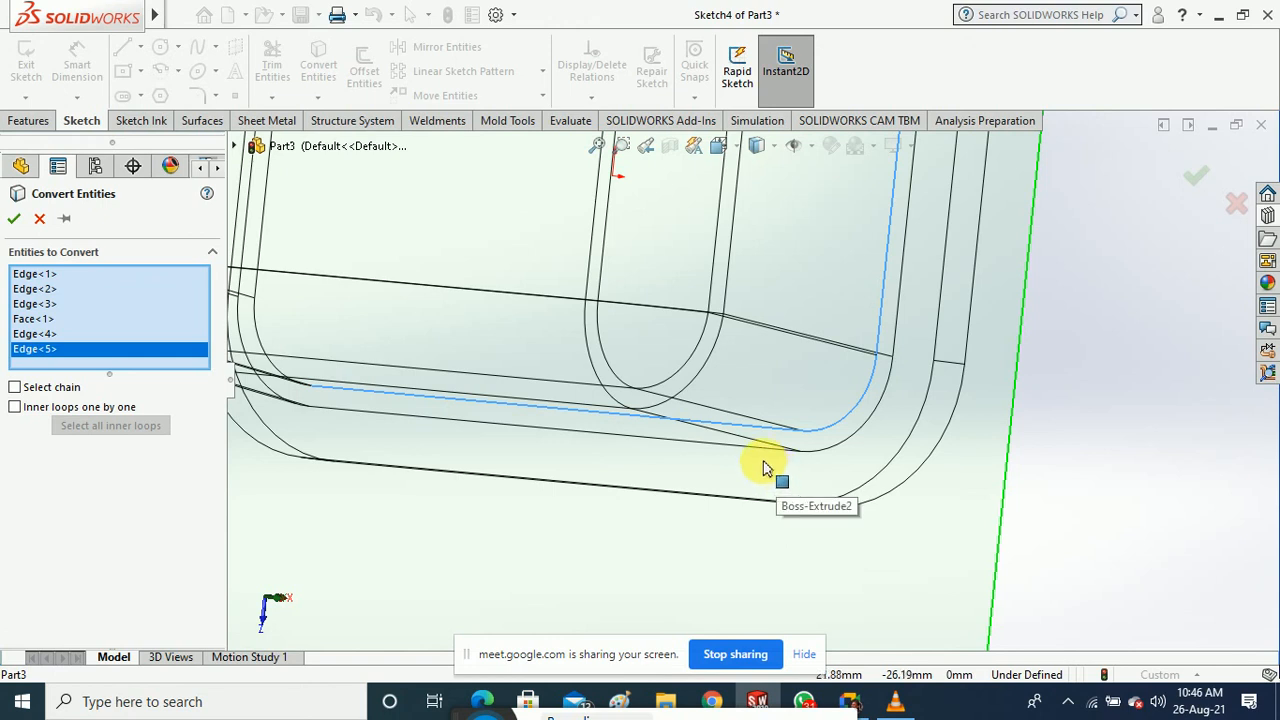
middle_click_drag(763, 468, 695, 498)
scroll(434, 441, "down", 1)
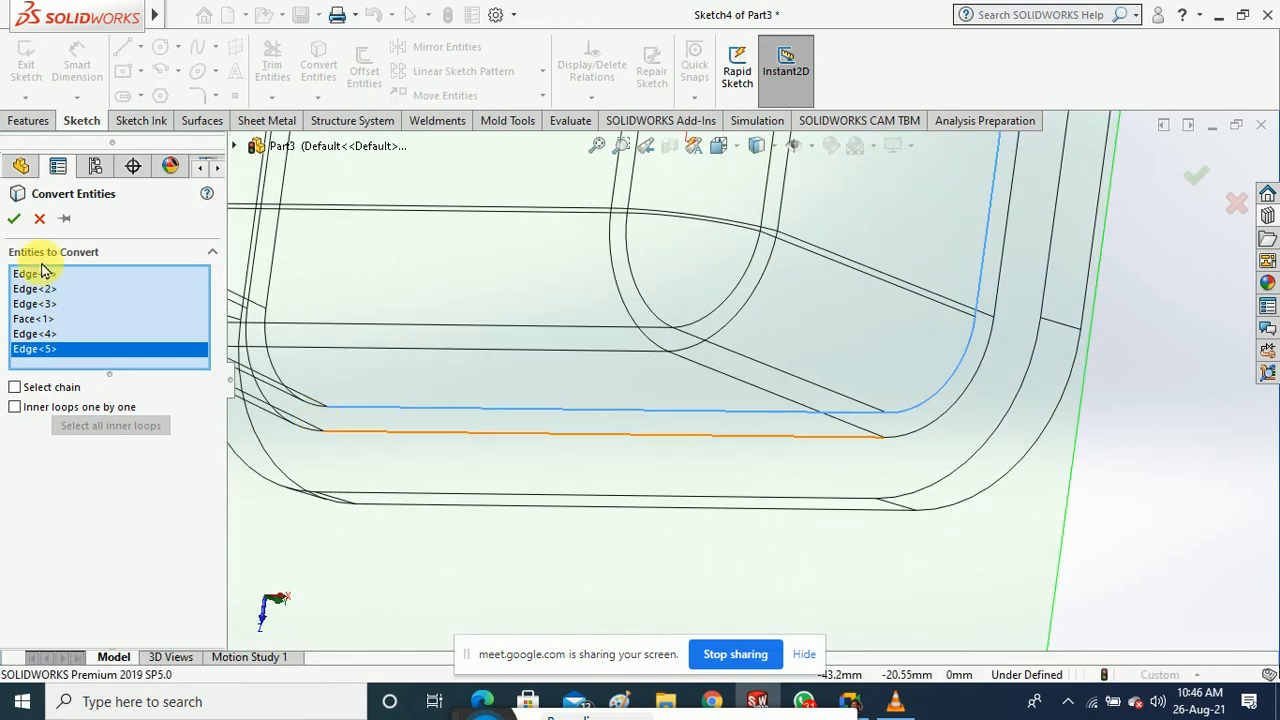
left_click(40, 220)
scroll(457, 520, "up", 5)
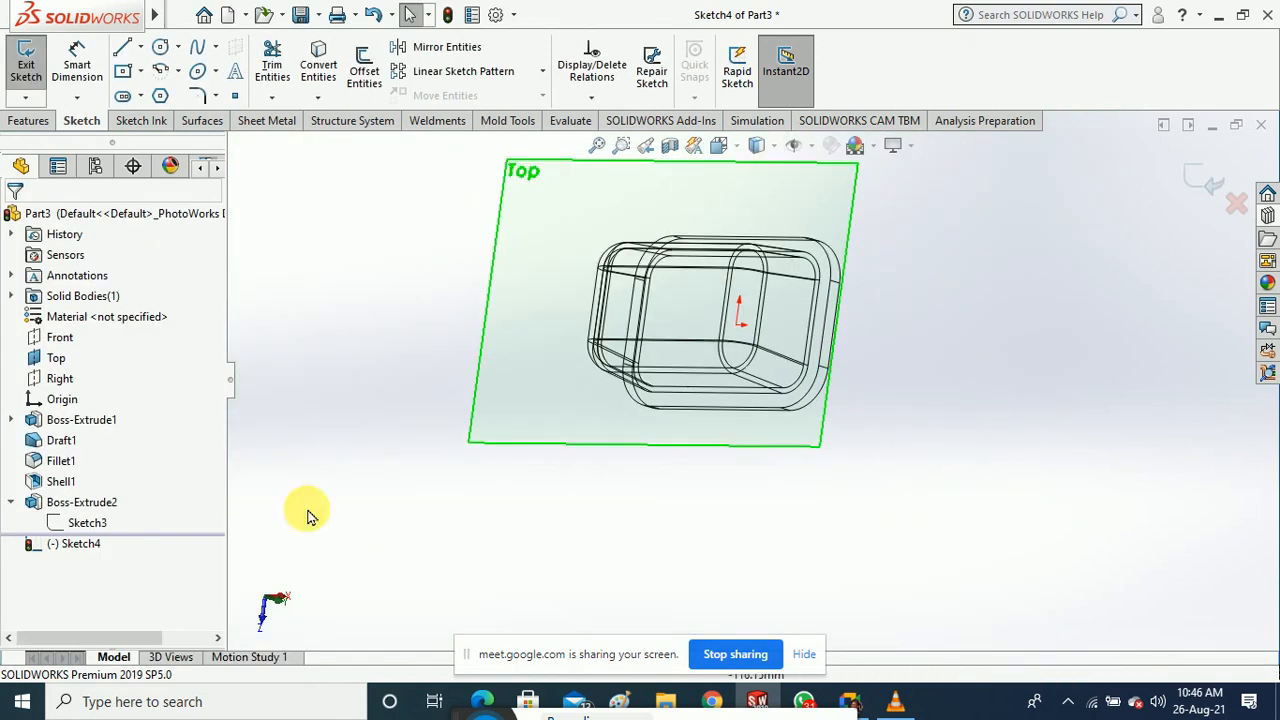
Exit Sketch4, edit Sketch3, and view it from Top shaded with edges
left_click(27, 70)
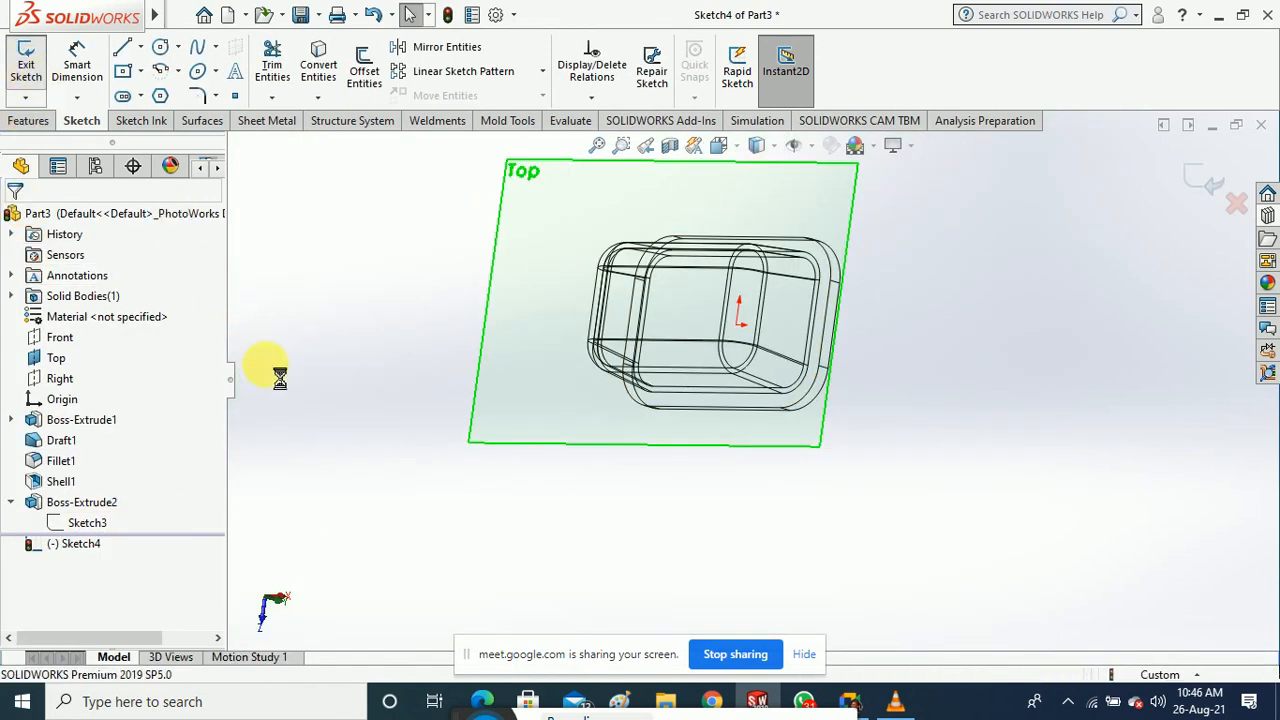
left_click(90, 523)
right_click(97, 525)
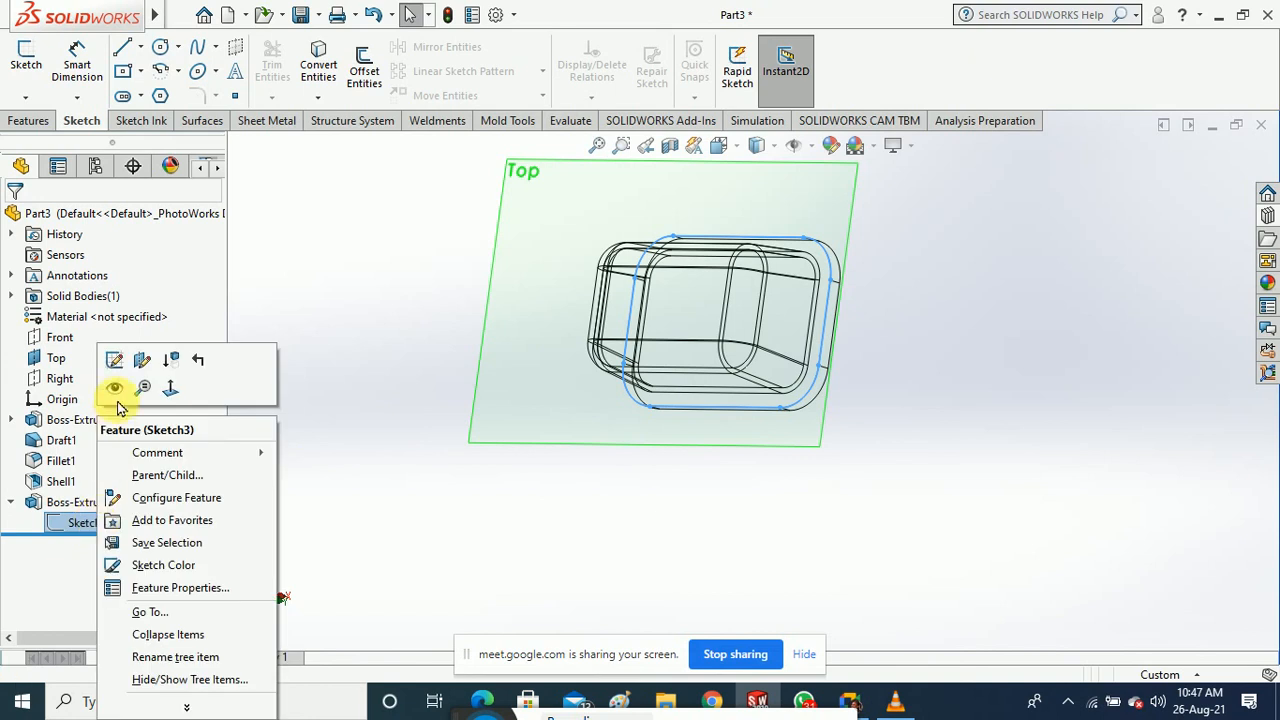
left_click(153, 370)
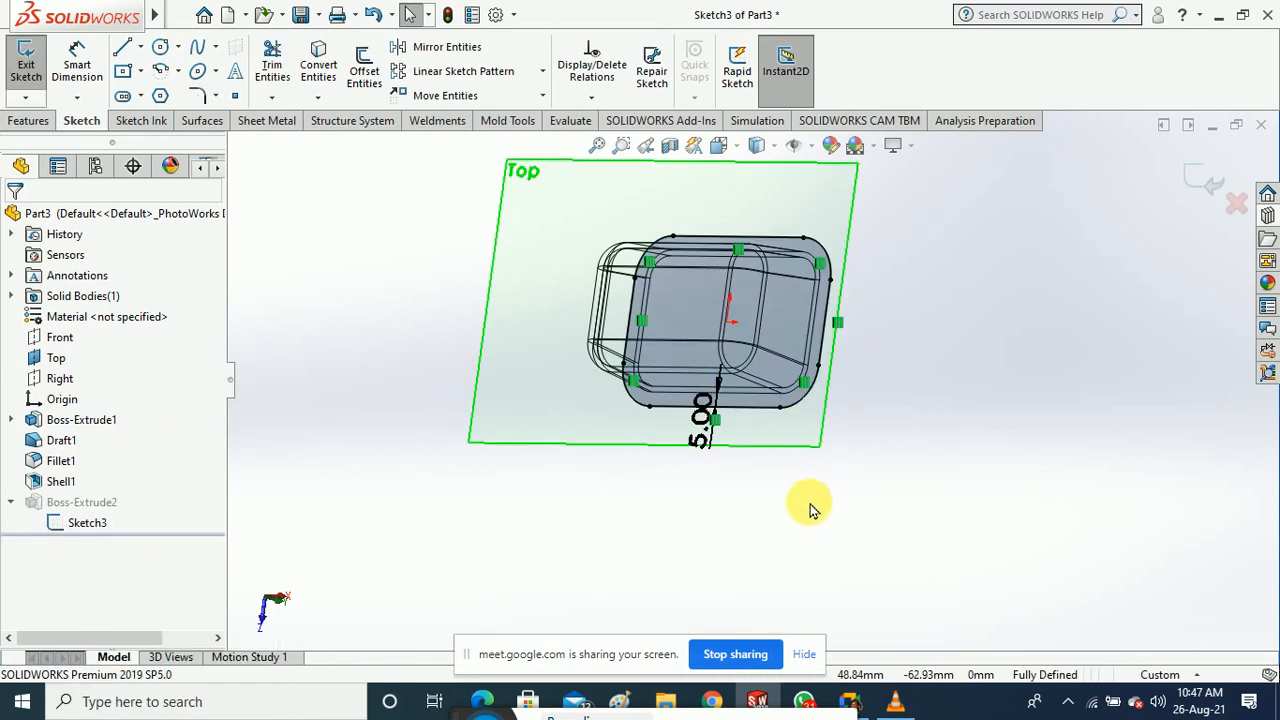
left_click(720, 145)
left_click(828, 260)
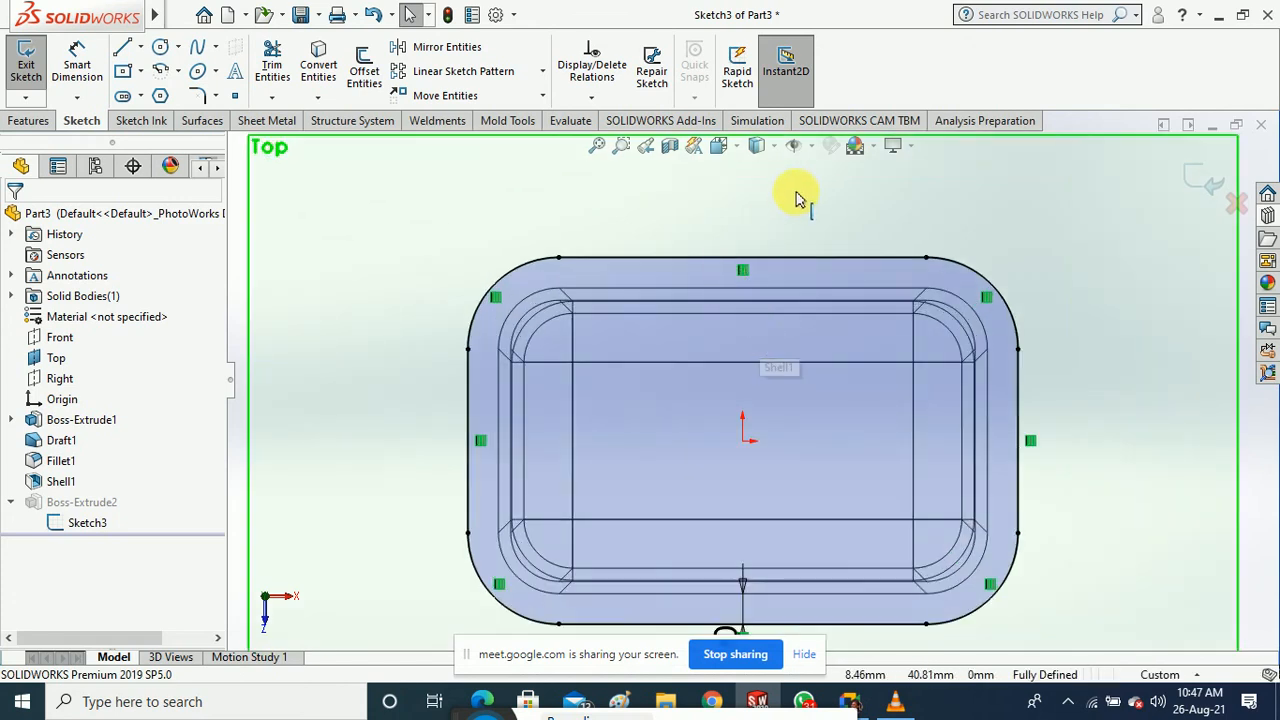
left_click(759, 172)
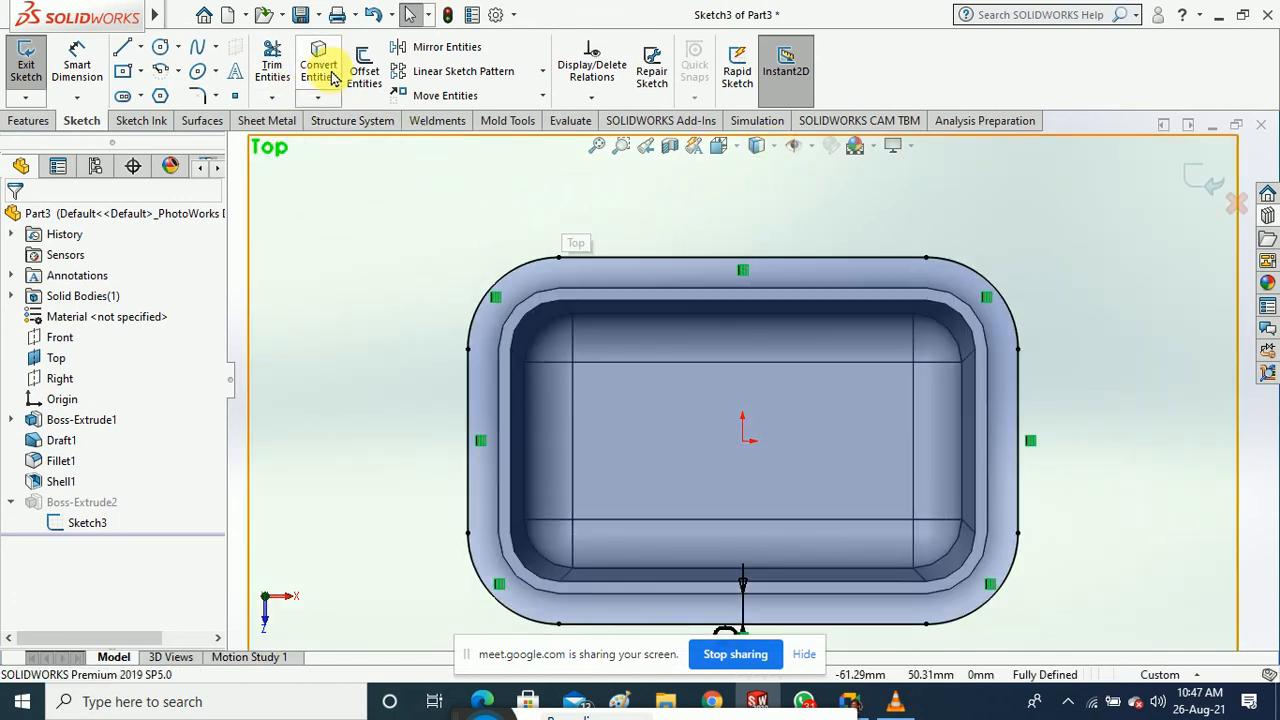
Convert the eight inner rim edges into Sketch3, then exit the sketch to rebuild
left_click(534, 316)
left_click(605, 301)
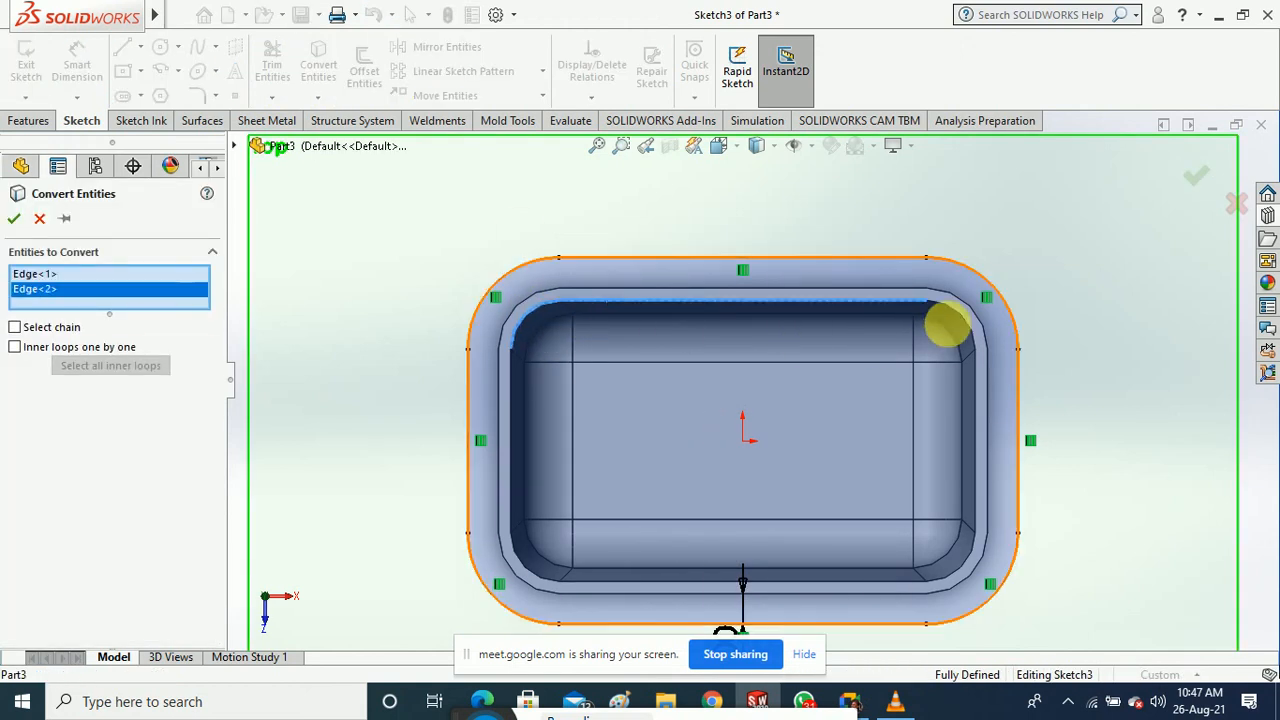
left_click(960, 323)
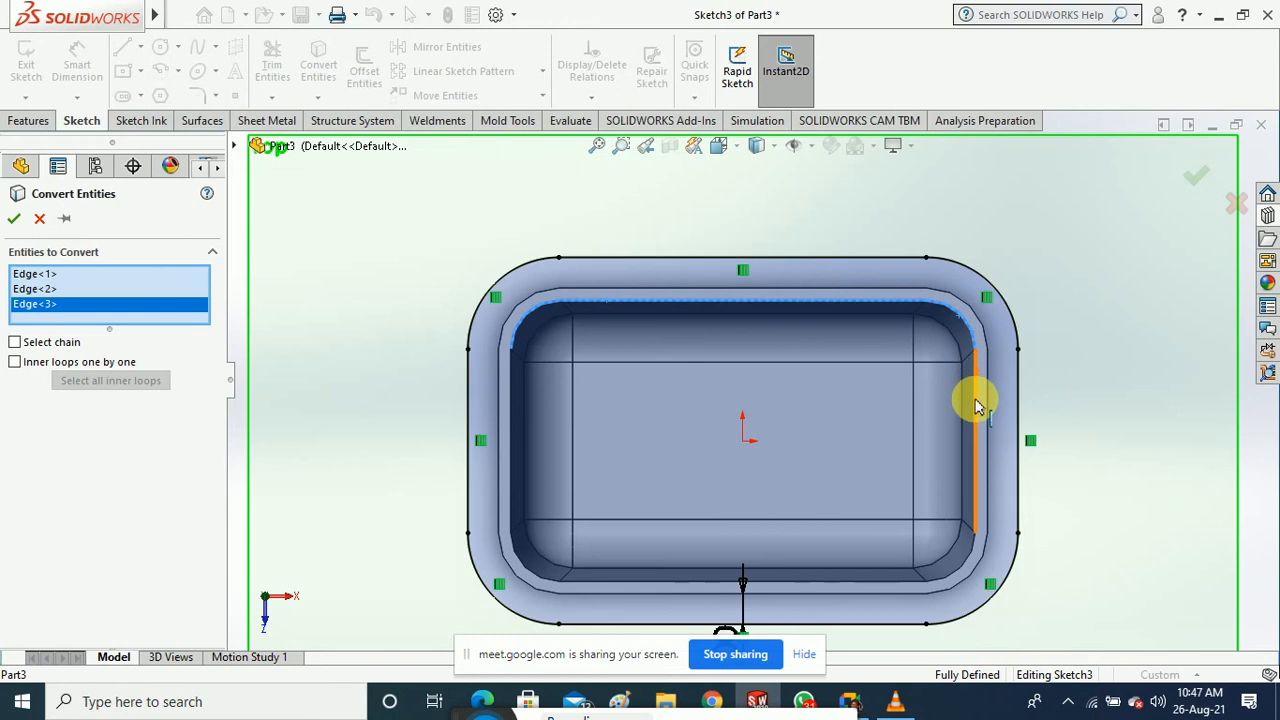
left_click(972, 528)
left_click(960, 578)
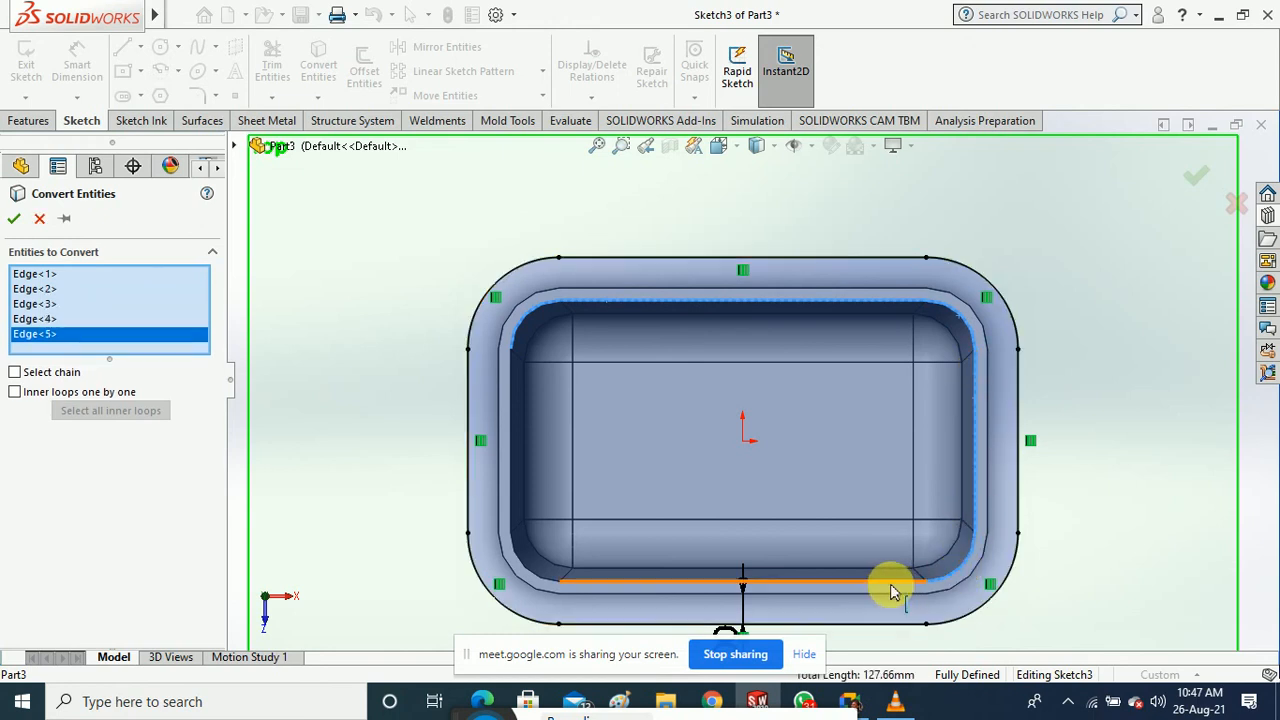
left_click(894, 581)
left_click(533, 577)
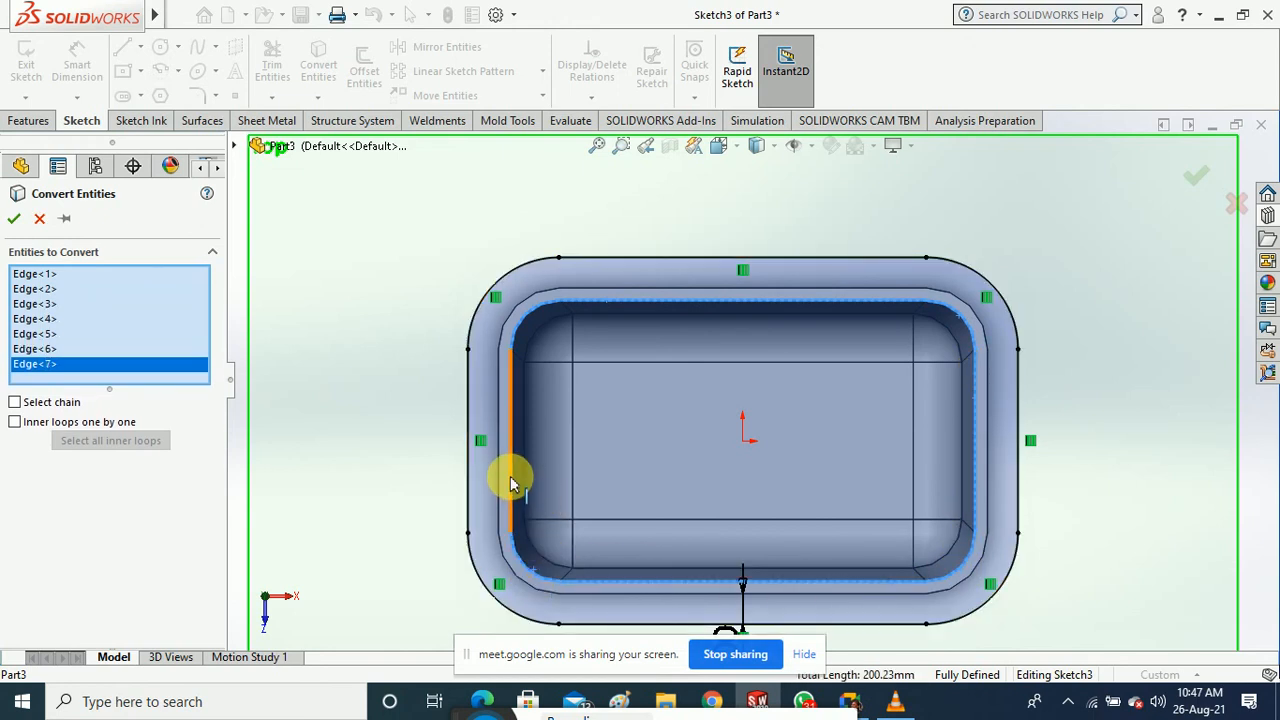
left_click(512, 480)
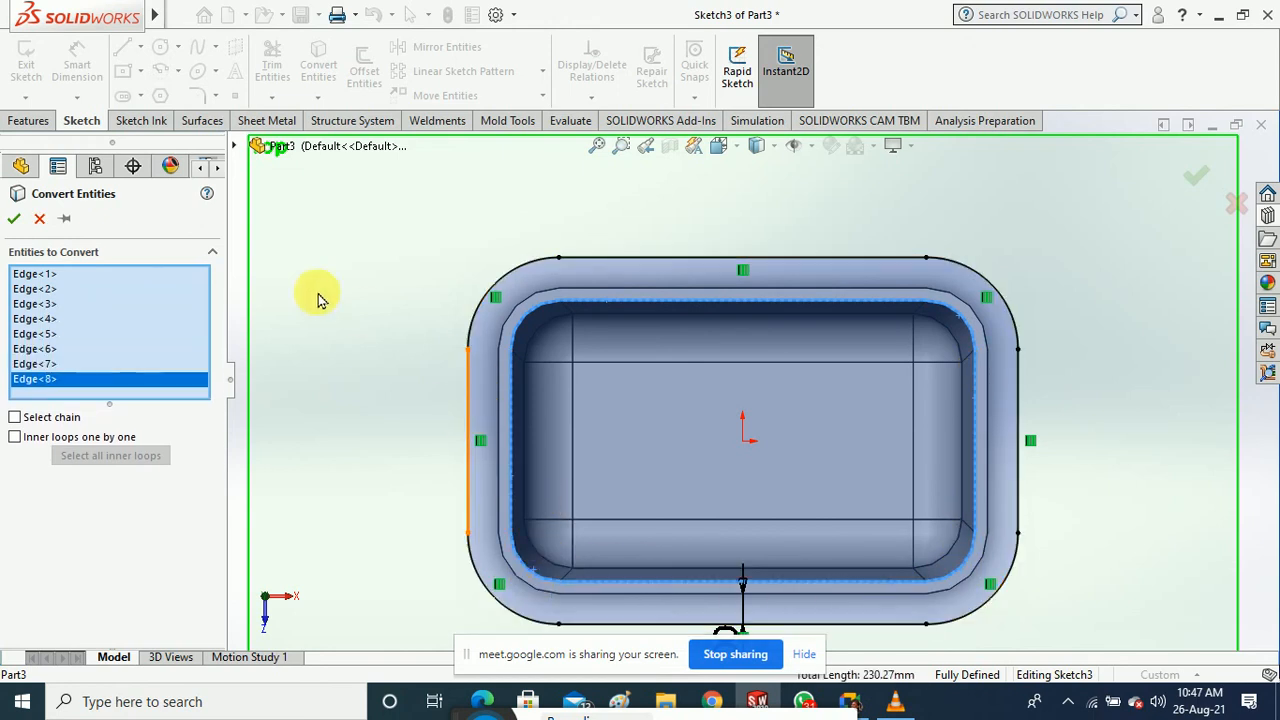
left_click(14, 220)
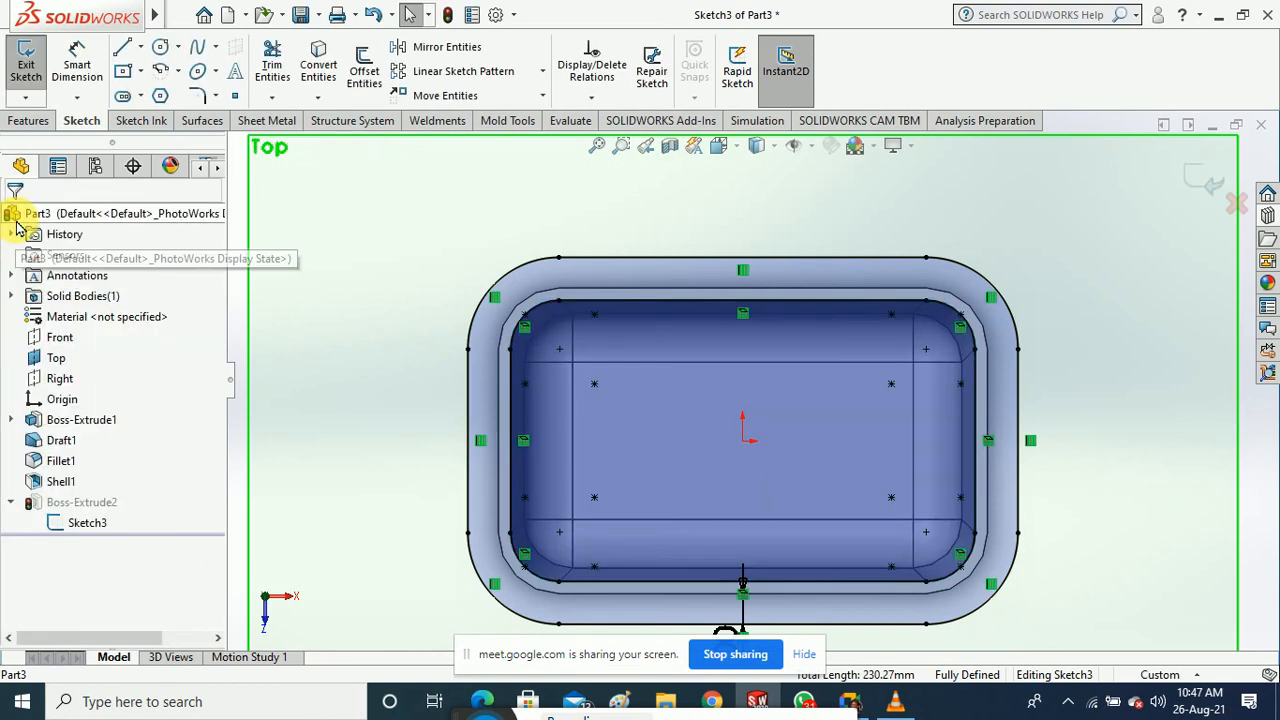
left_click(36, 72)
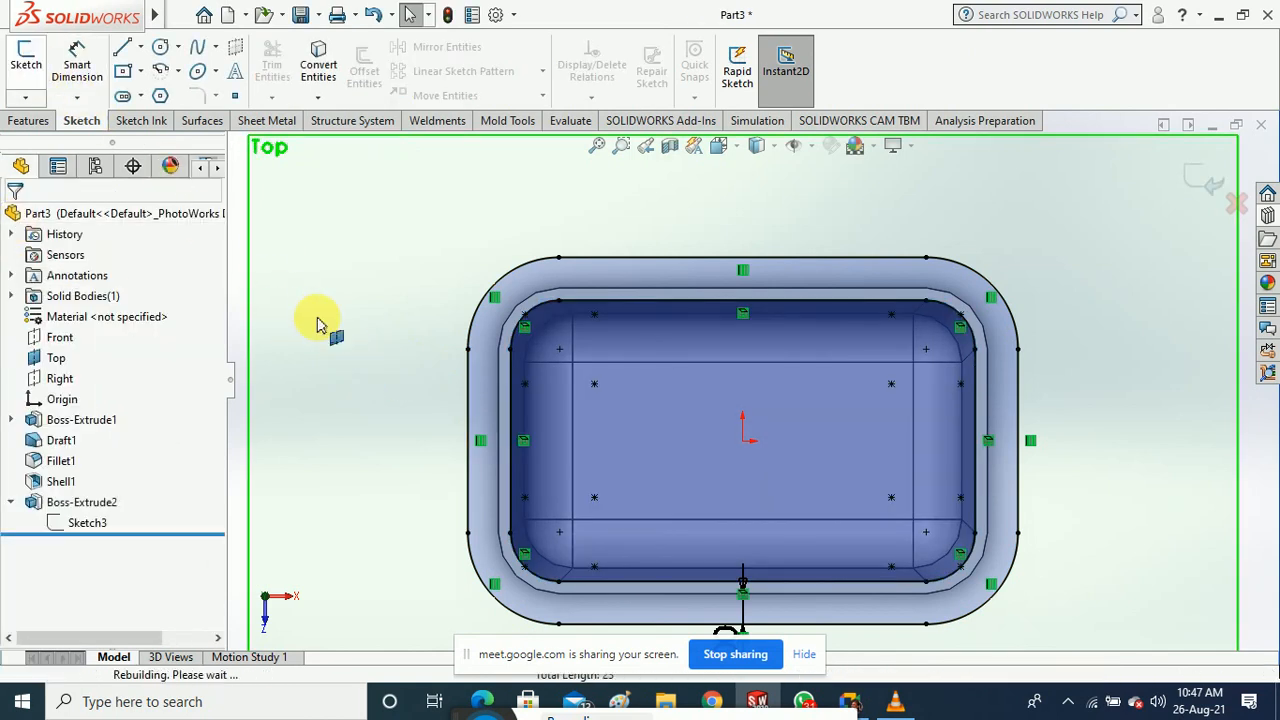
middle_click_drag(373, 317, 349, 280)
left_click(364, 285)
scroll(580, 337, "down", 4)
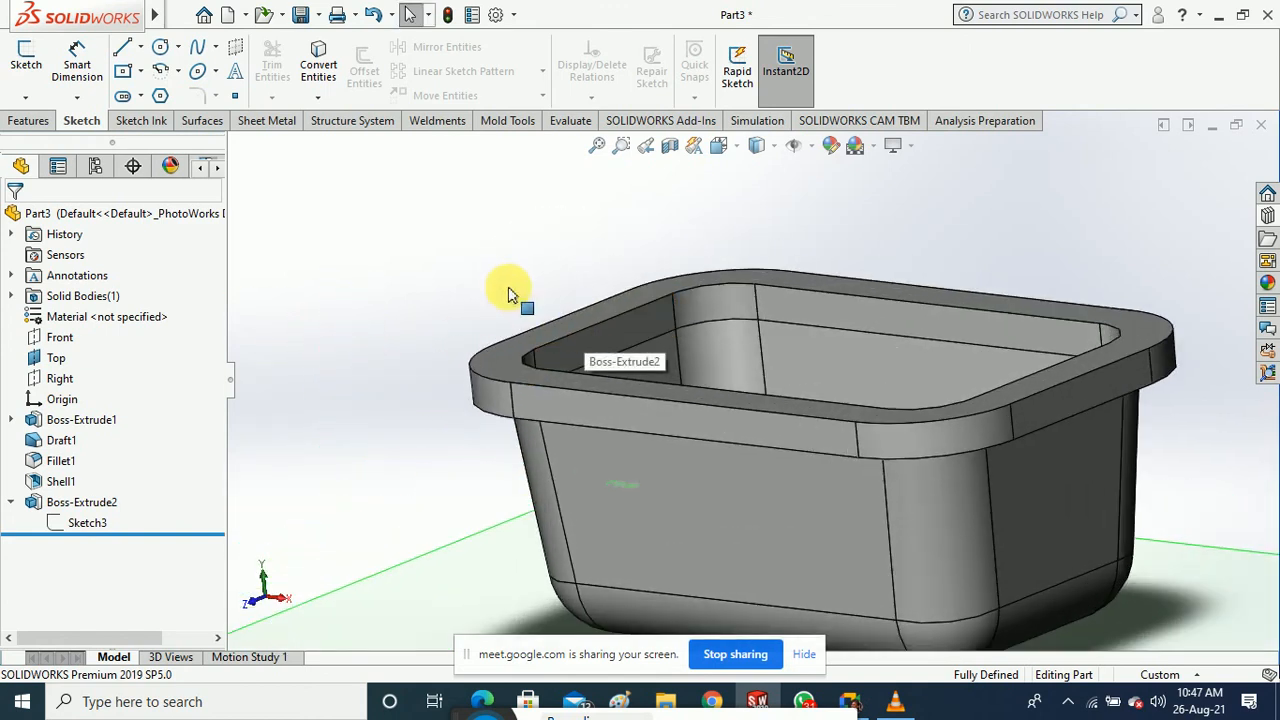
middle_click_drag(506, 289, 495, 365)
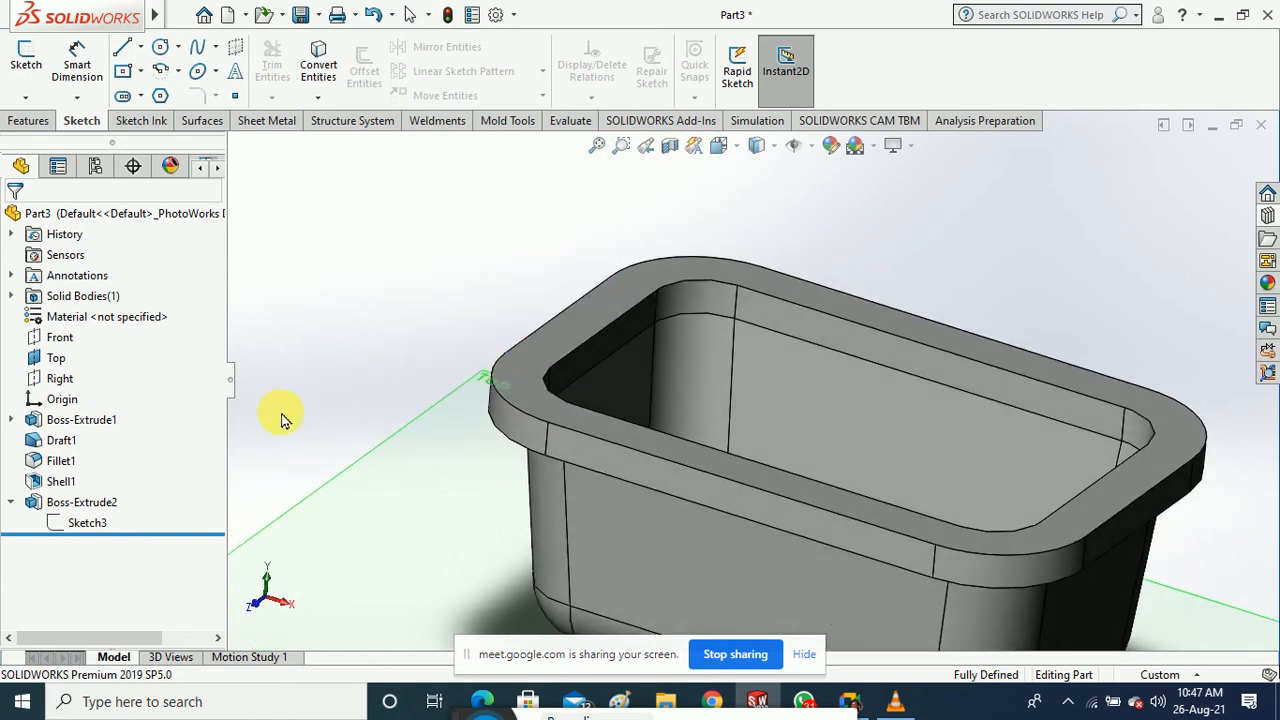
left_click(62, 442)
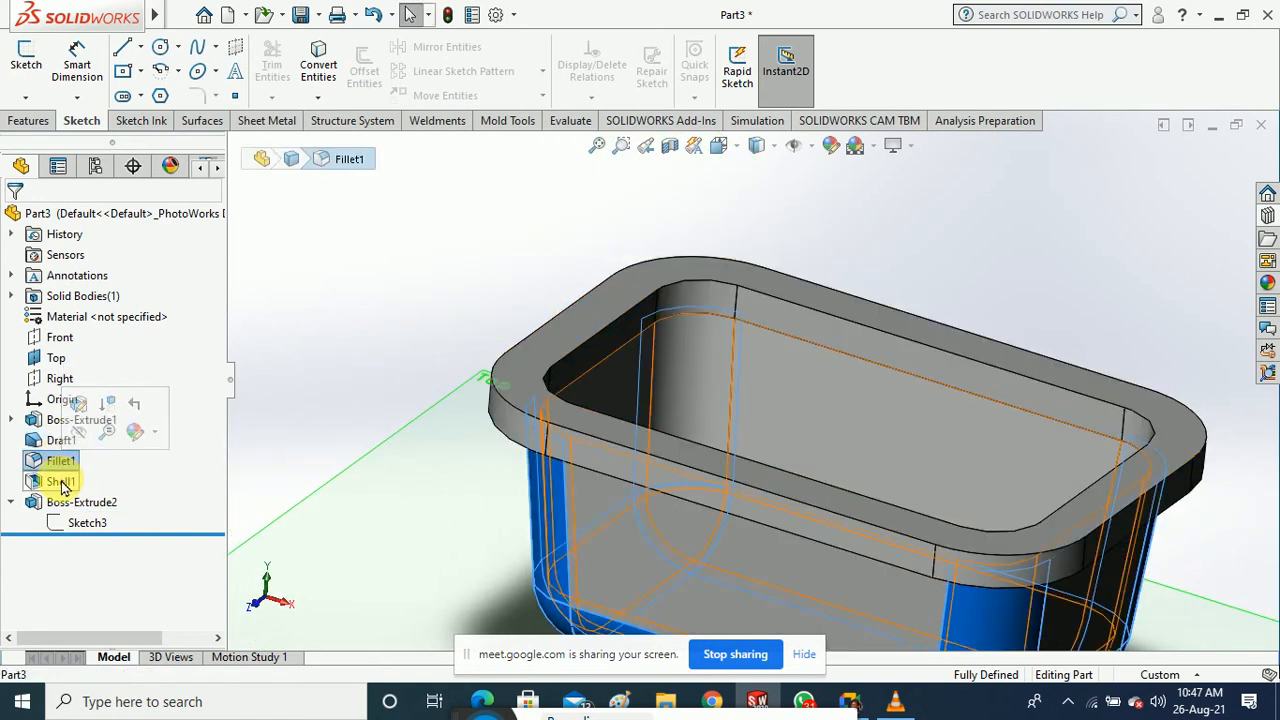
left_click(61, 483)
mouse_move(408, 383)
middle_mouse_down()
mouse_move(407, 421)
mouse_move(407, 384)
middle_mouse_up()
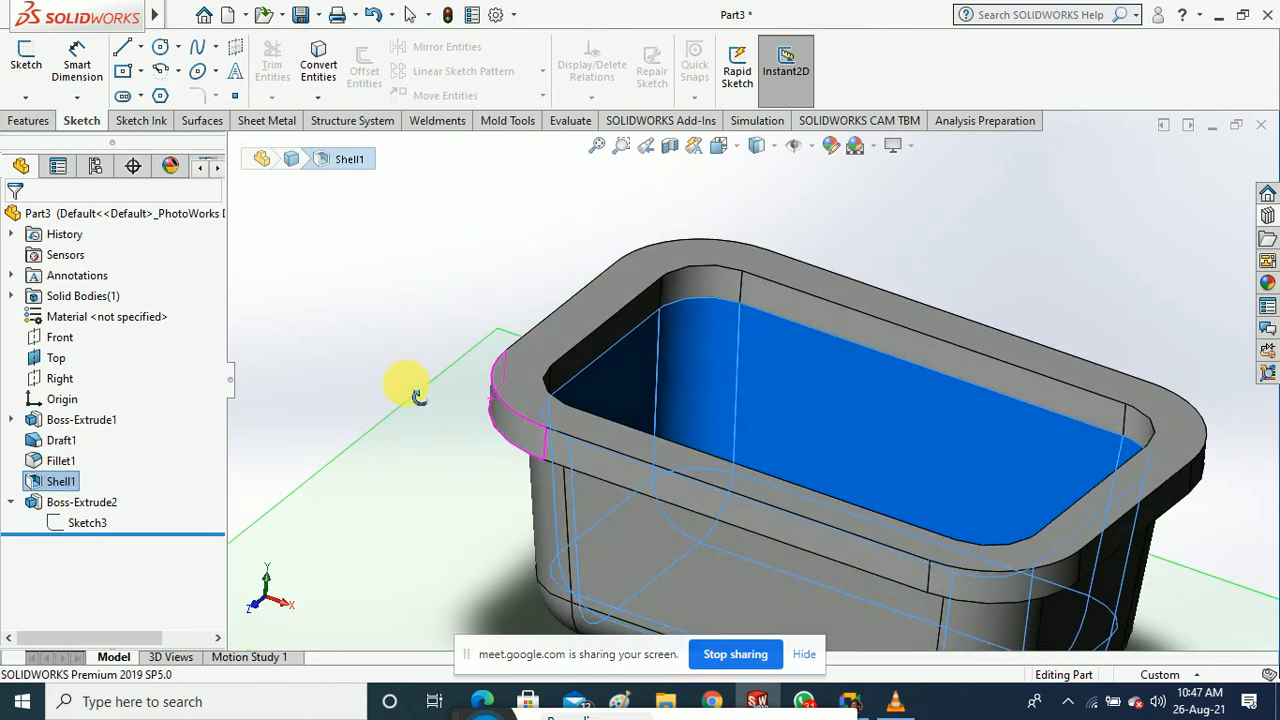
left_click(403, 326)
scroll(402, 325, "up", 2)
middle_click_drag(477, 297, 489, 295)
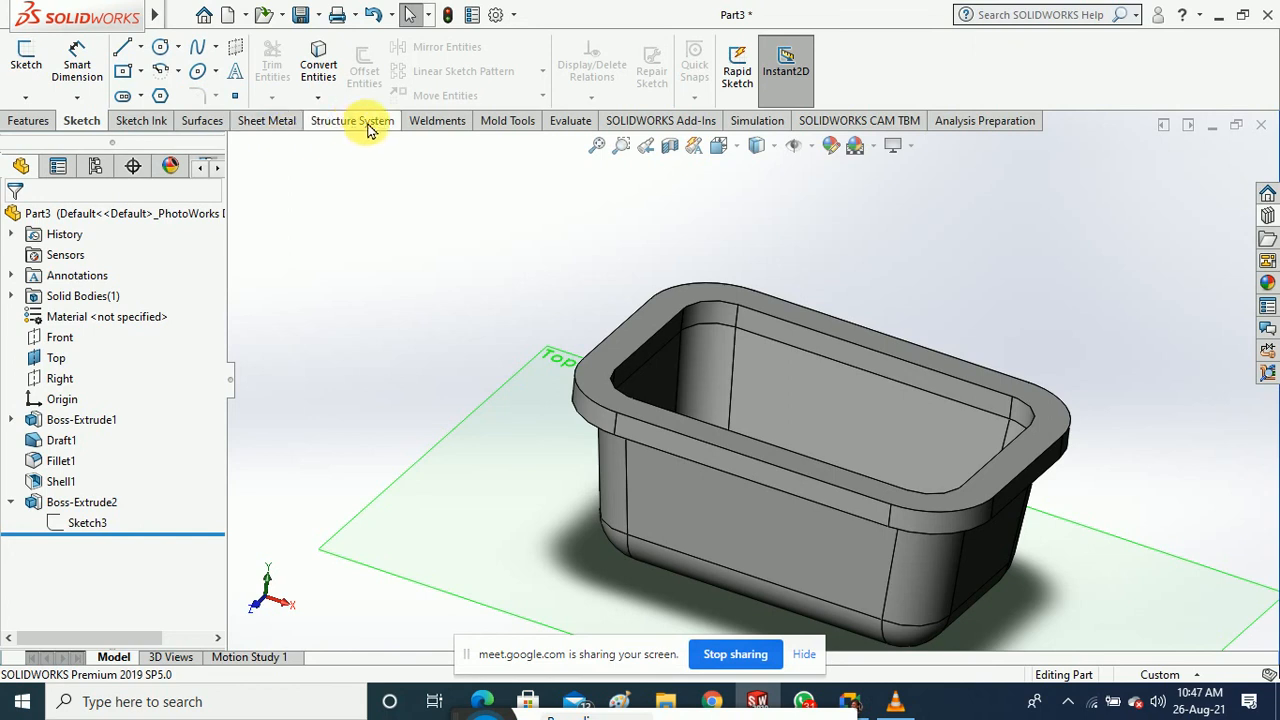
middle_click_drag(459, 291, 445, 270)
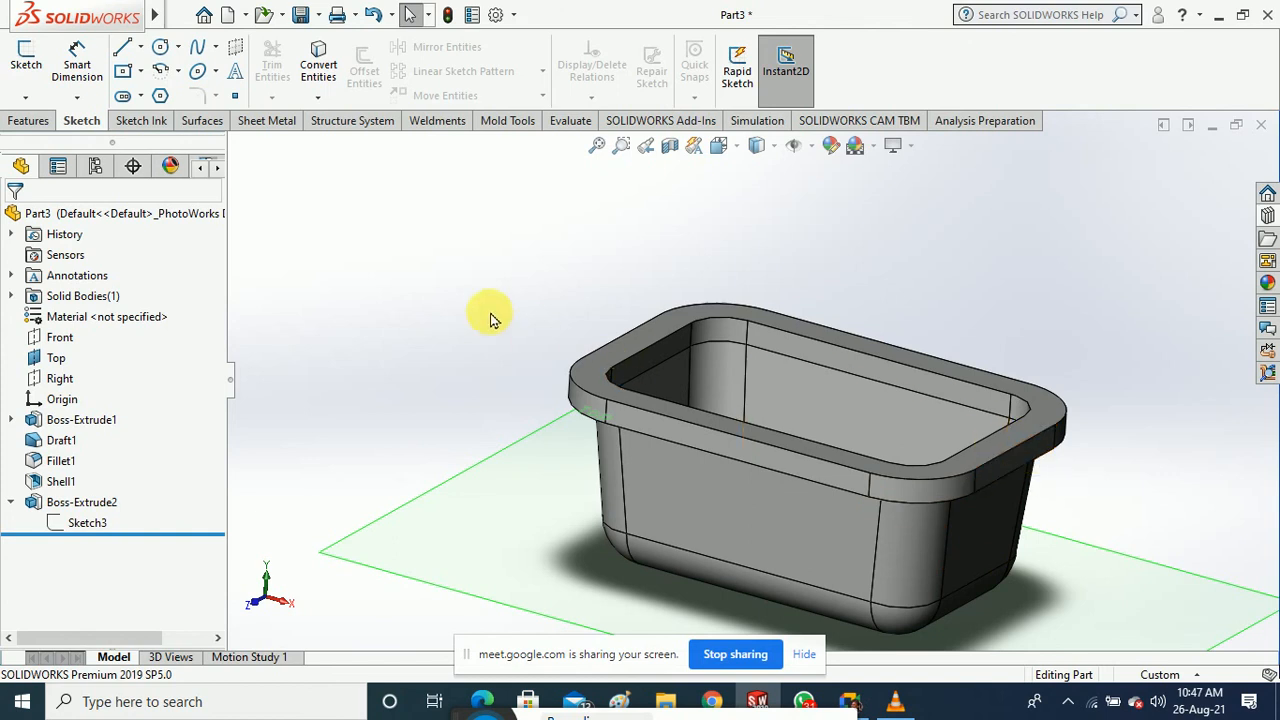
middle_click_drag(490, 318, 497, 345)
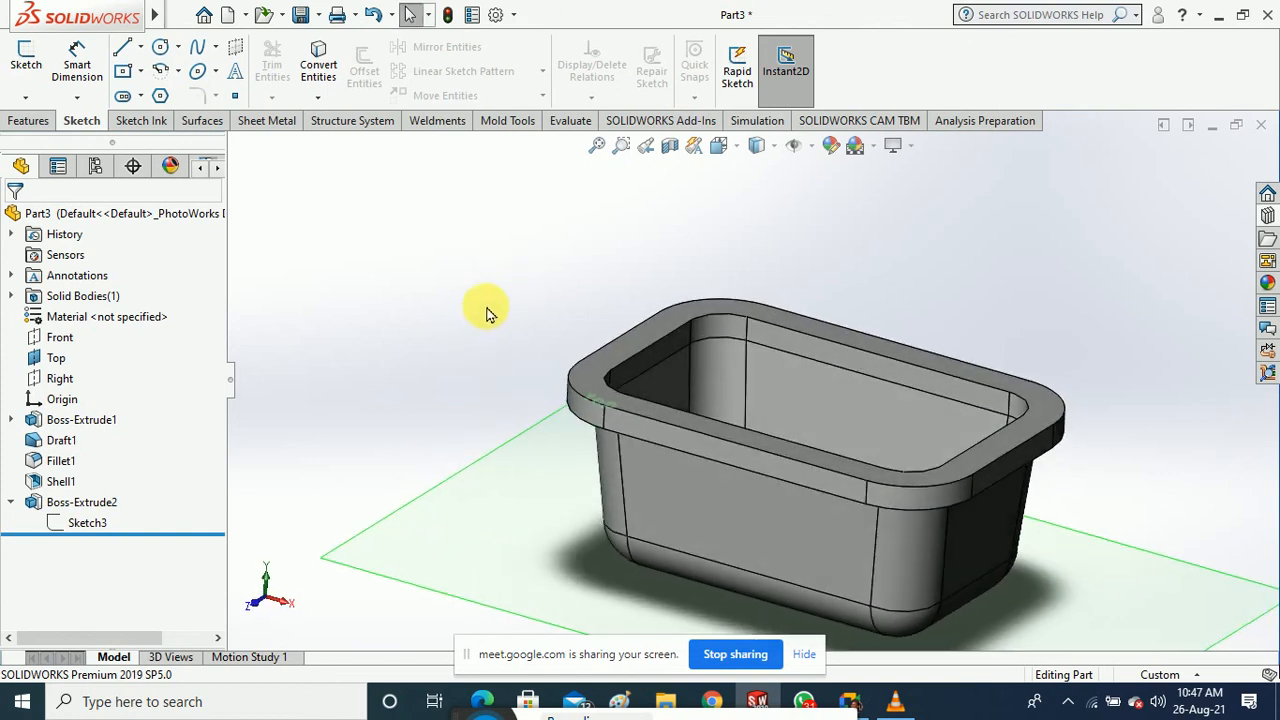
scroll(487, 308, "up", 1)
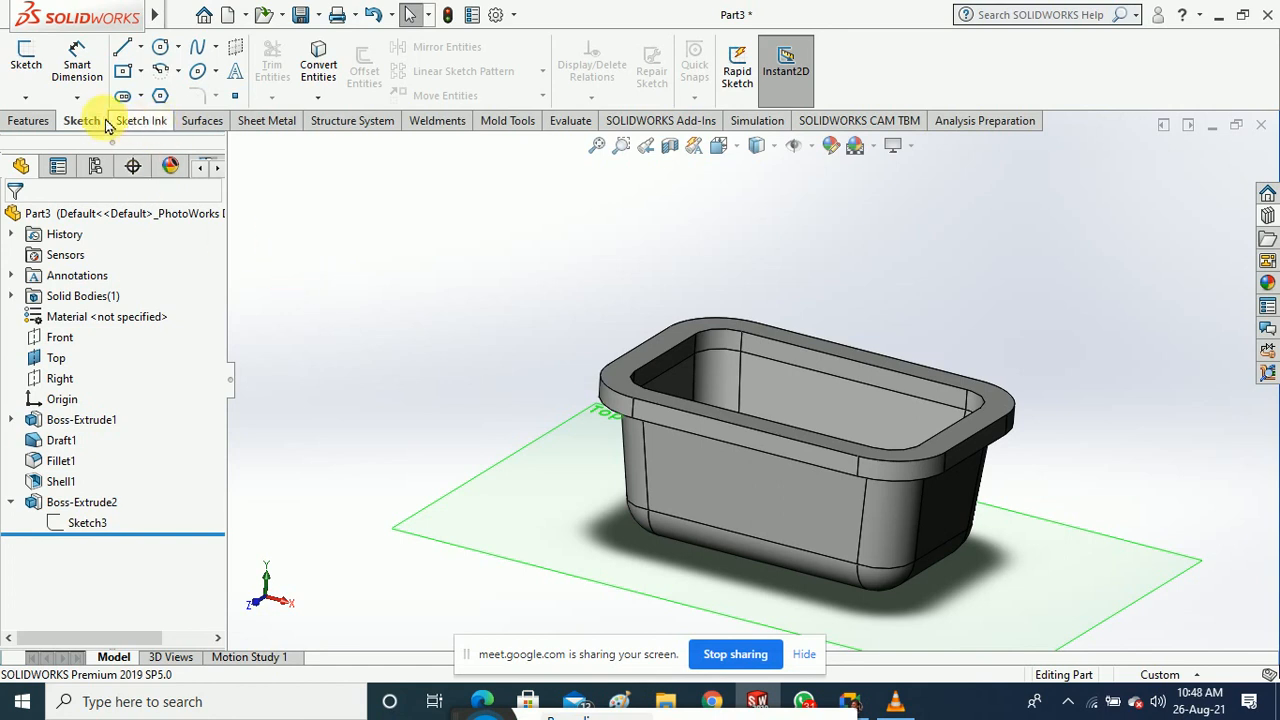
Start a Draft feature with the rim's top face as the neutral plane
left_click(28, 120)
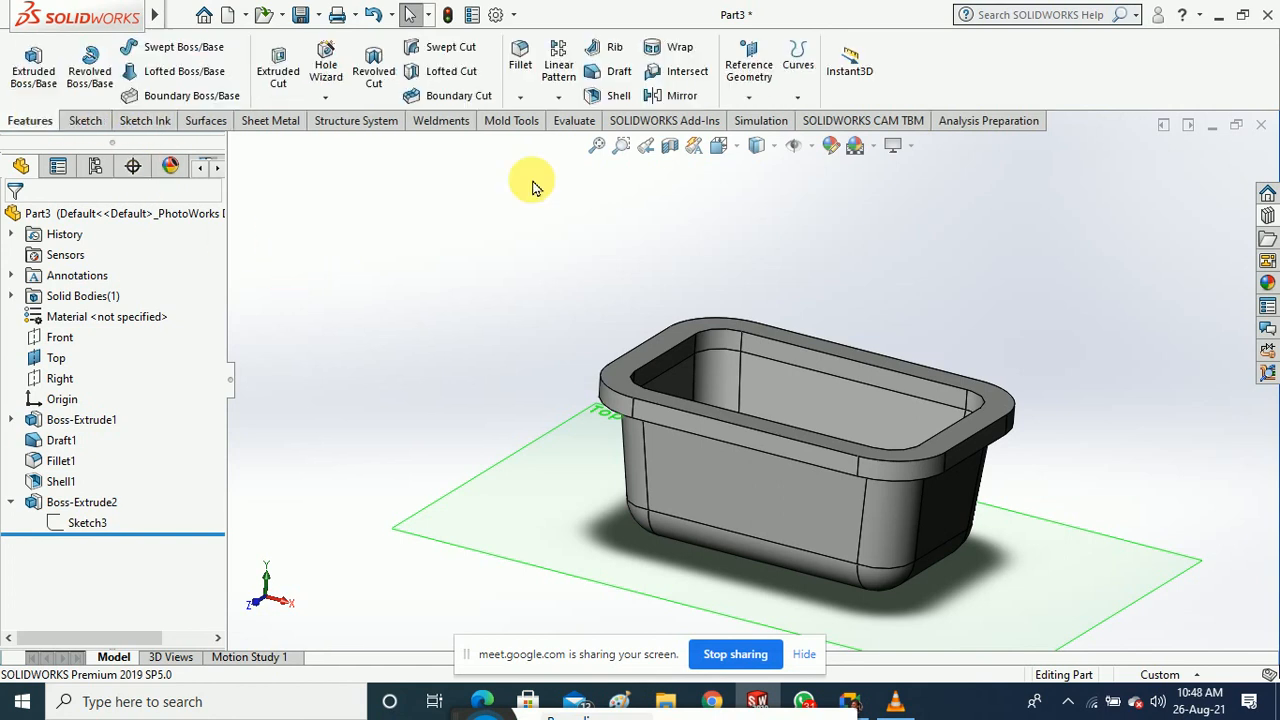
left_click(614, 77)
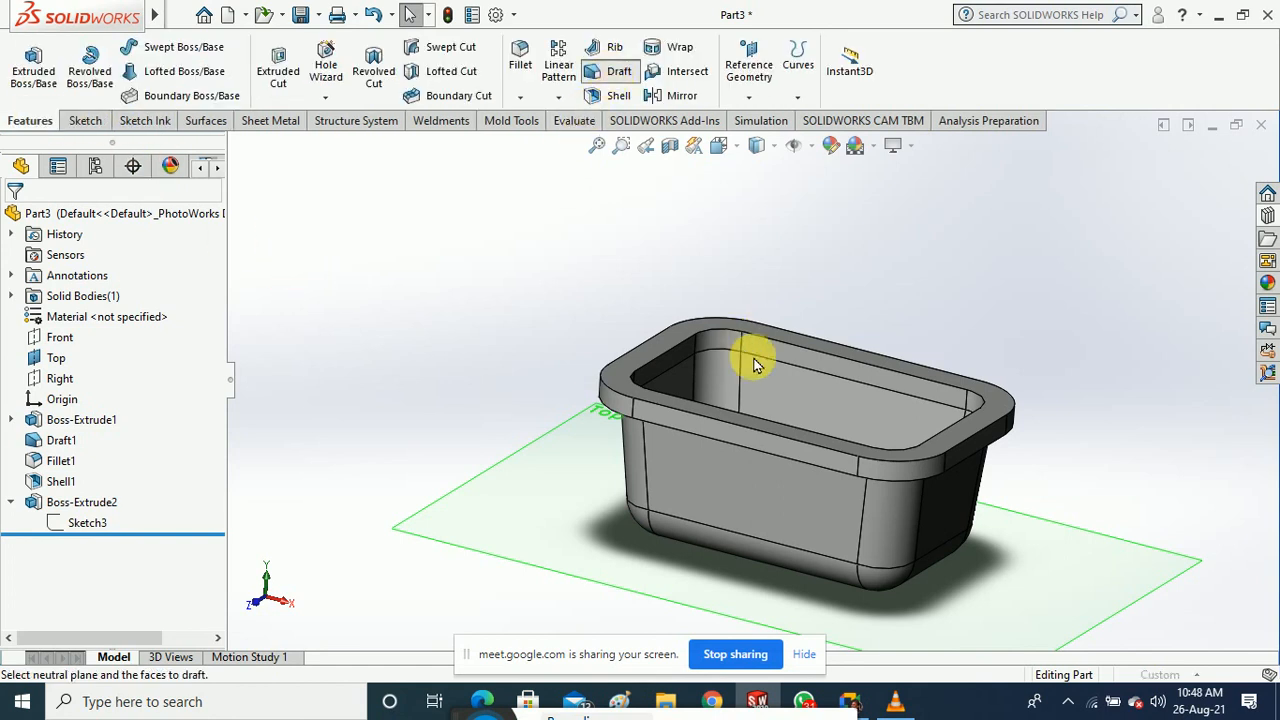
left_click(612, 390)
scroll(700, 434, "down", 2)
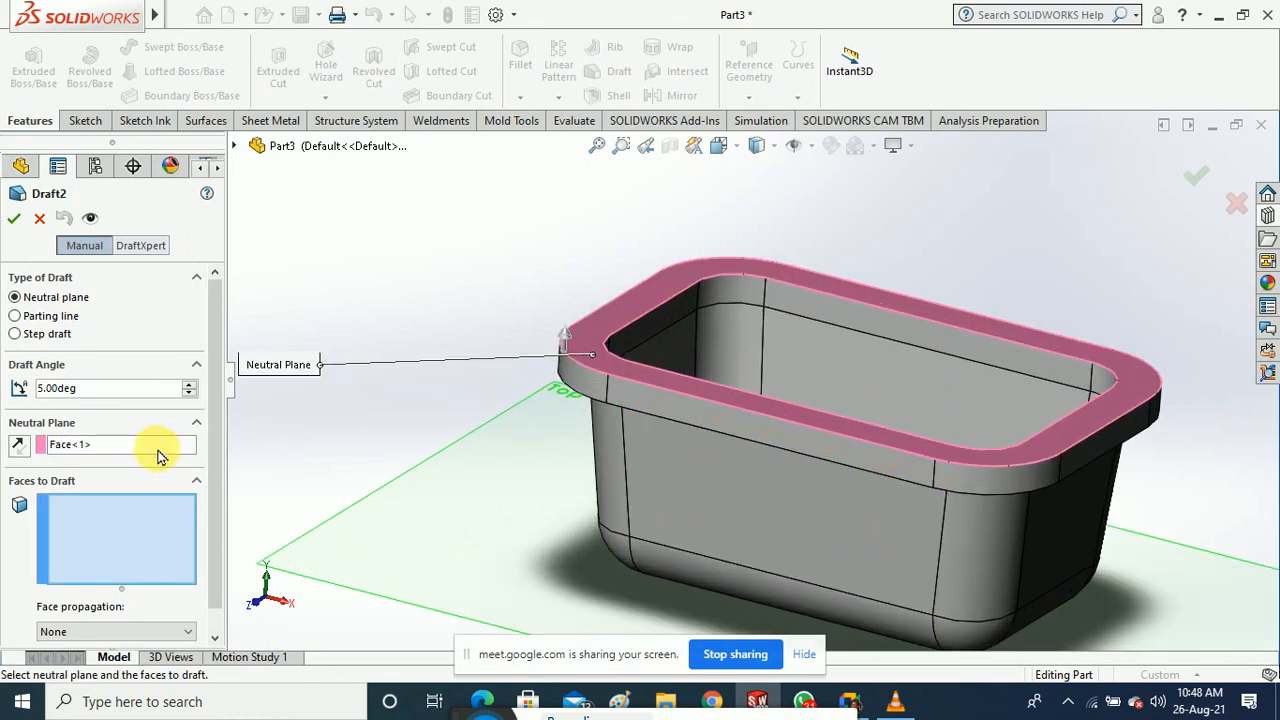
Select all eight outer rim side faces as the faces to draft
left_click(930, 497)
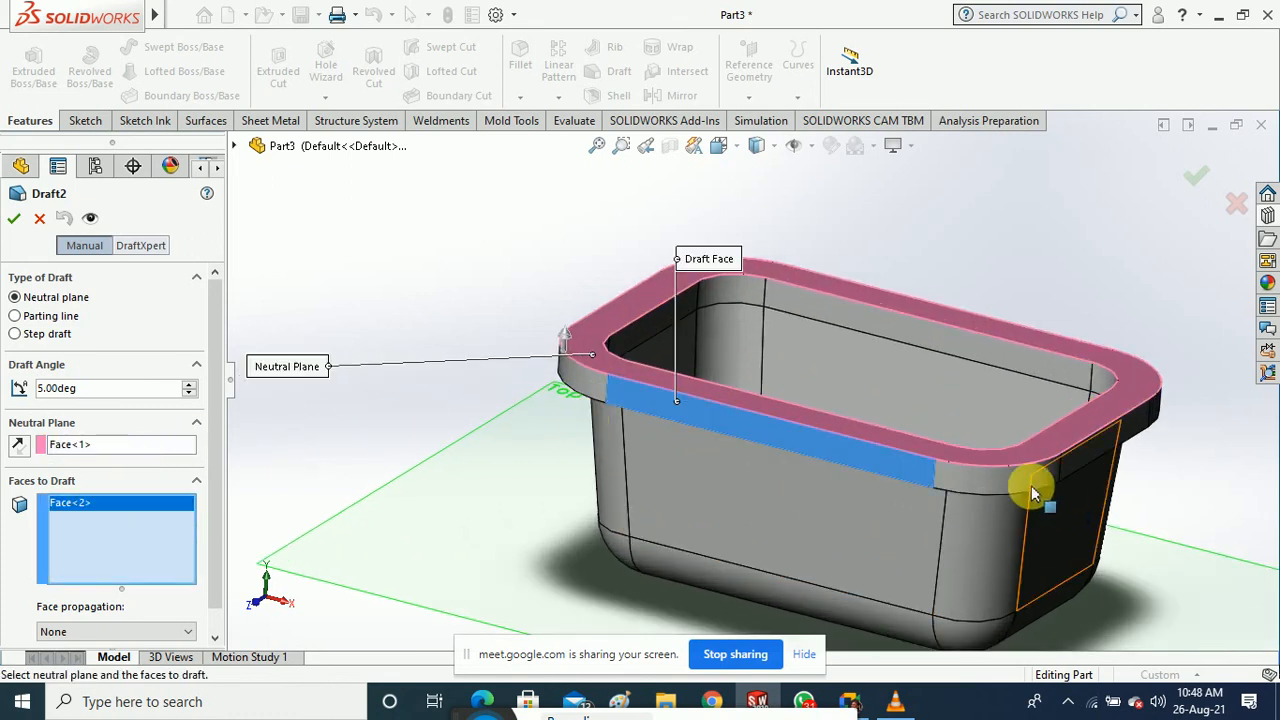
left_click(1087, 452)
left_click(1135, 425)
middle_click_drag(1182, 523, 791, 416)
scroll(791, 416, "up", 4)
scroll(1070, 408, "down", 4)
scroll(1069, 407, "down", 2)
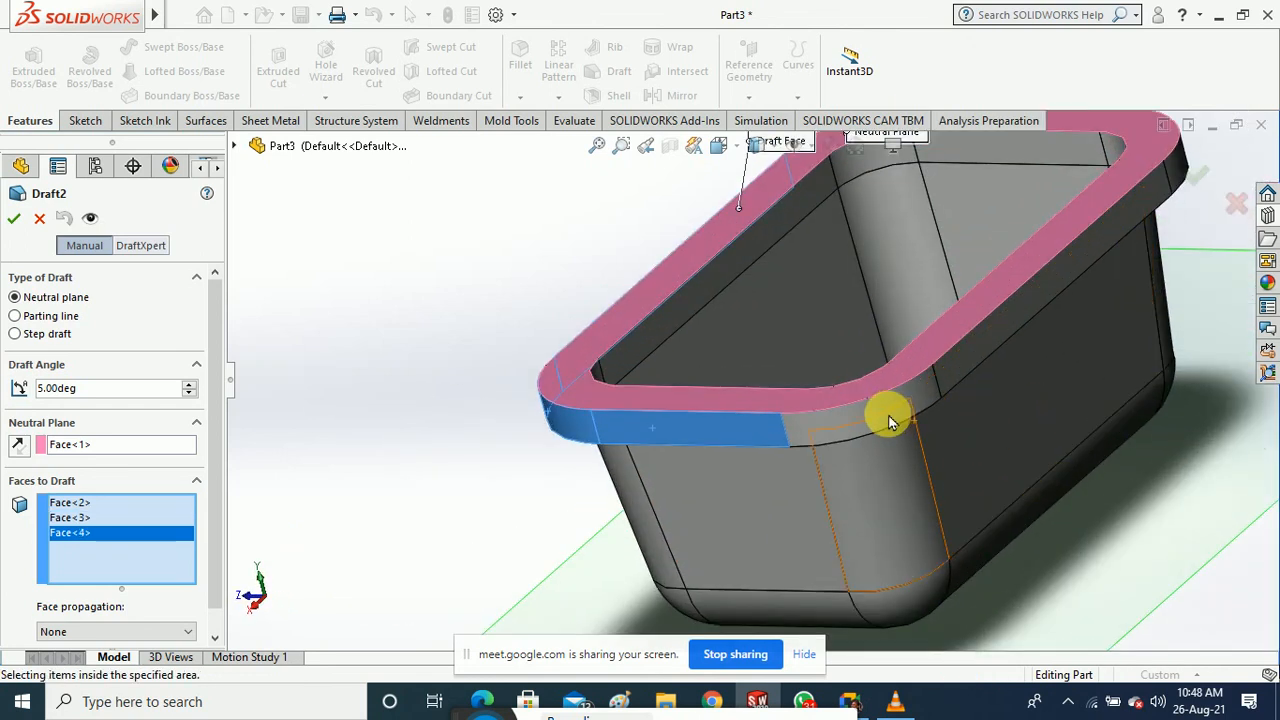
left_click(968, 358)
left_click(826, 441)
scroll(971, 429, "up", 3)
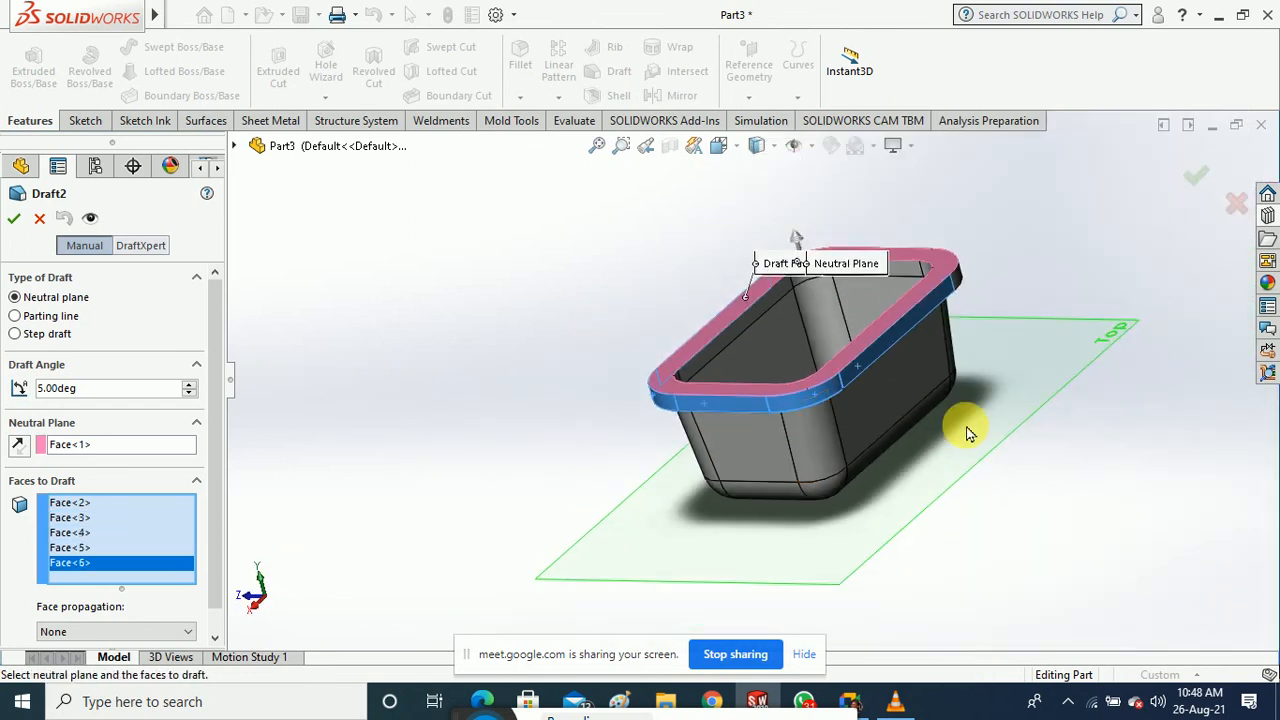
middle_click_drag(971, 429, 891, 523)
scroll(897, 380, "down", 2)
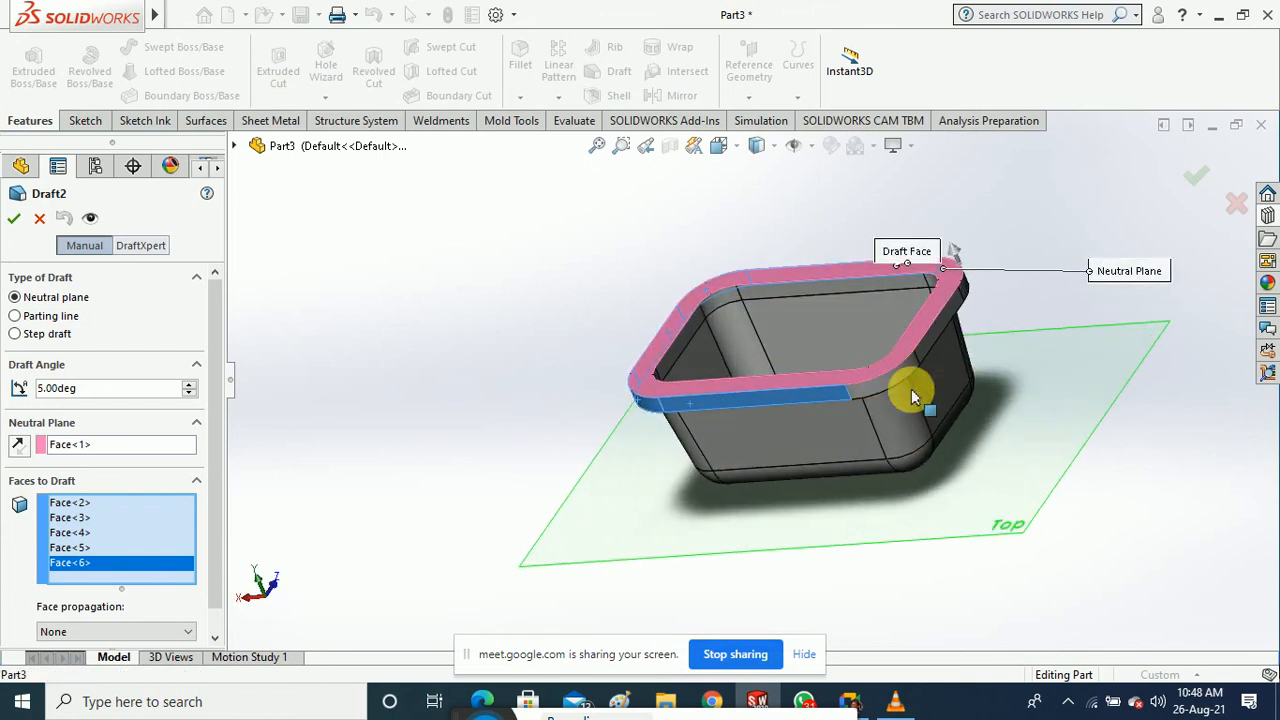
left_click(911, 395)
middle_click_drag(940, 420, 876, 430)
left_click(850, 390)
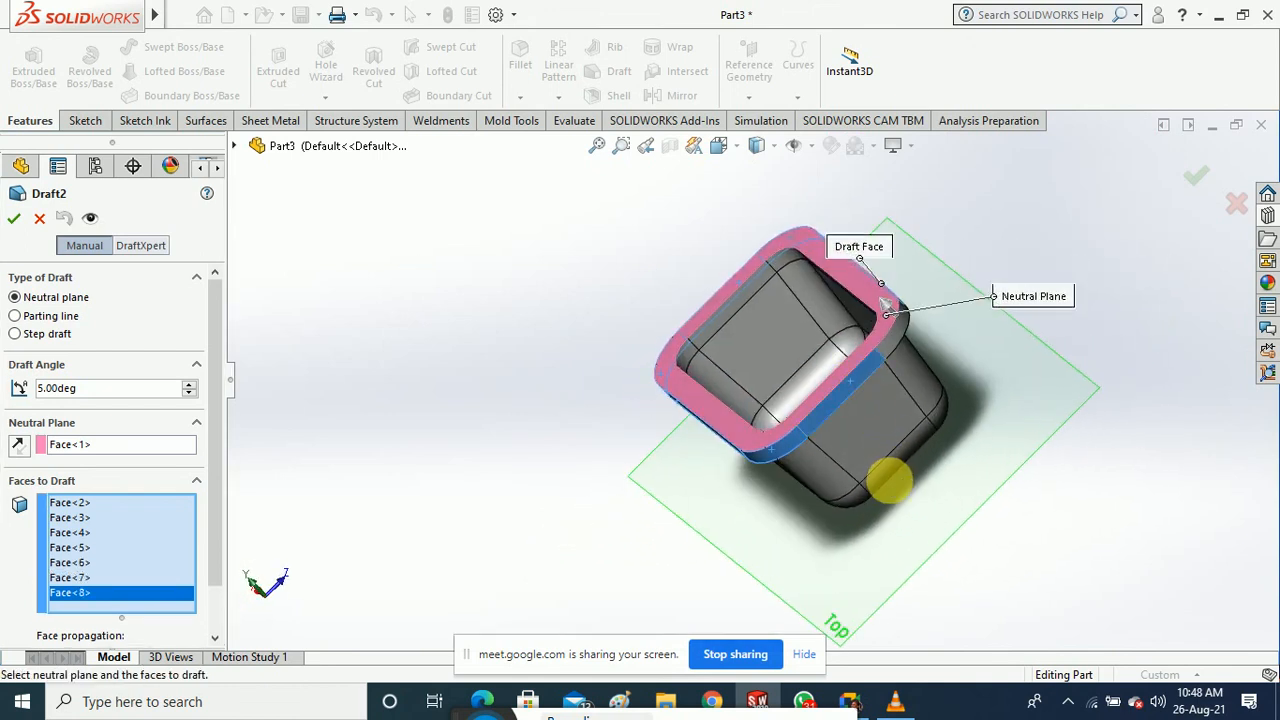
middle_click_drag(886, 480, 843, 470)
left_click(810, 435)
middle_click_drag(1086, 551, 1249, 394)
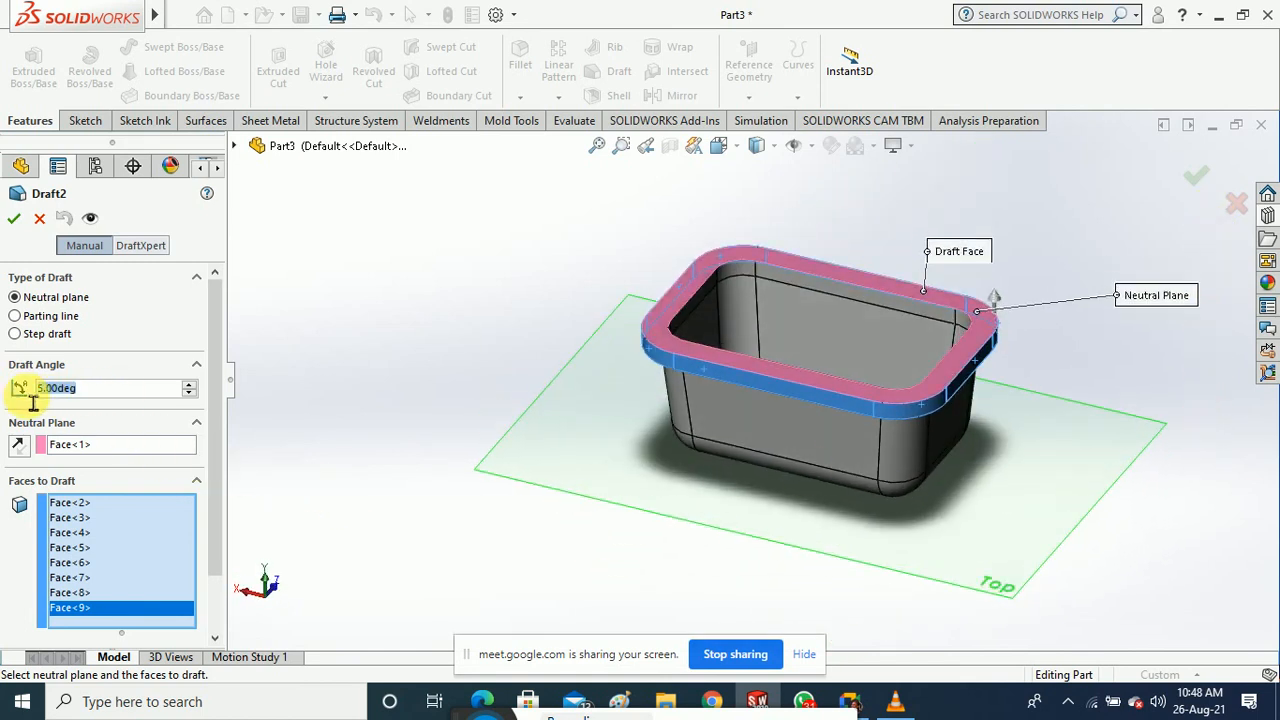
Set the draft angle to 2° and create Draft2
type("2")
key("Return")
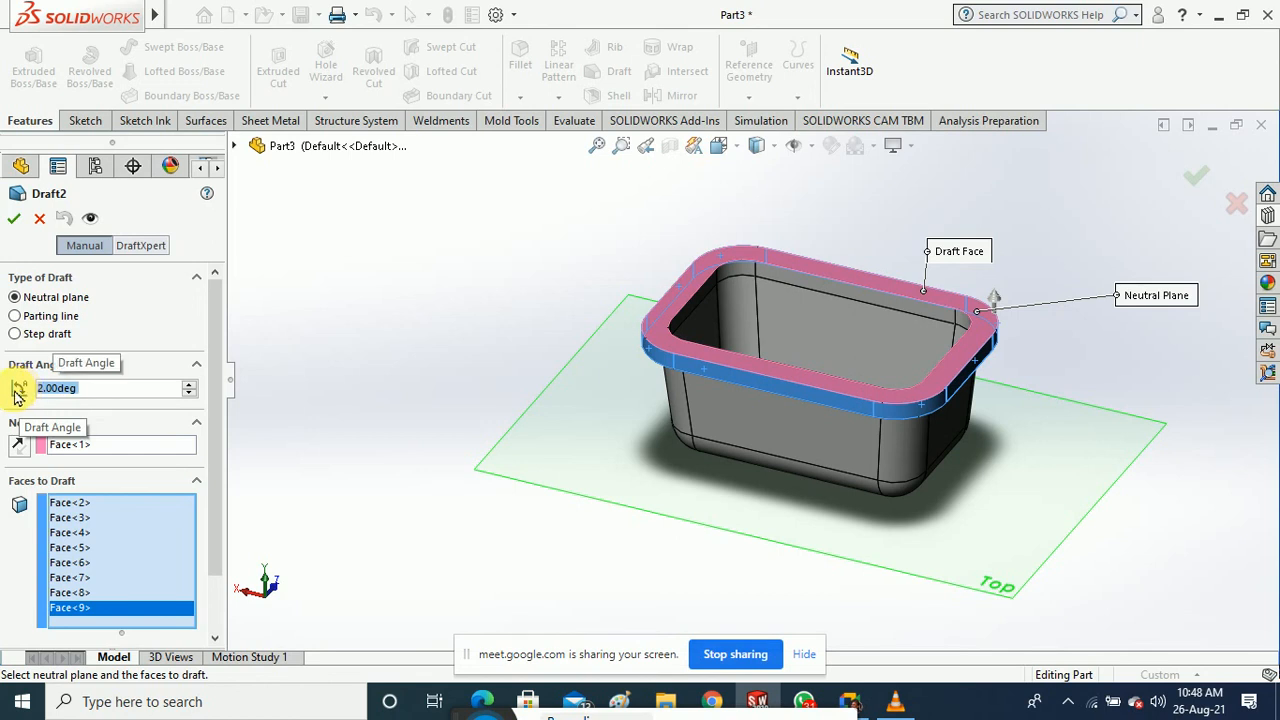
key("Return")
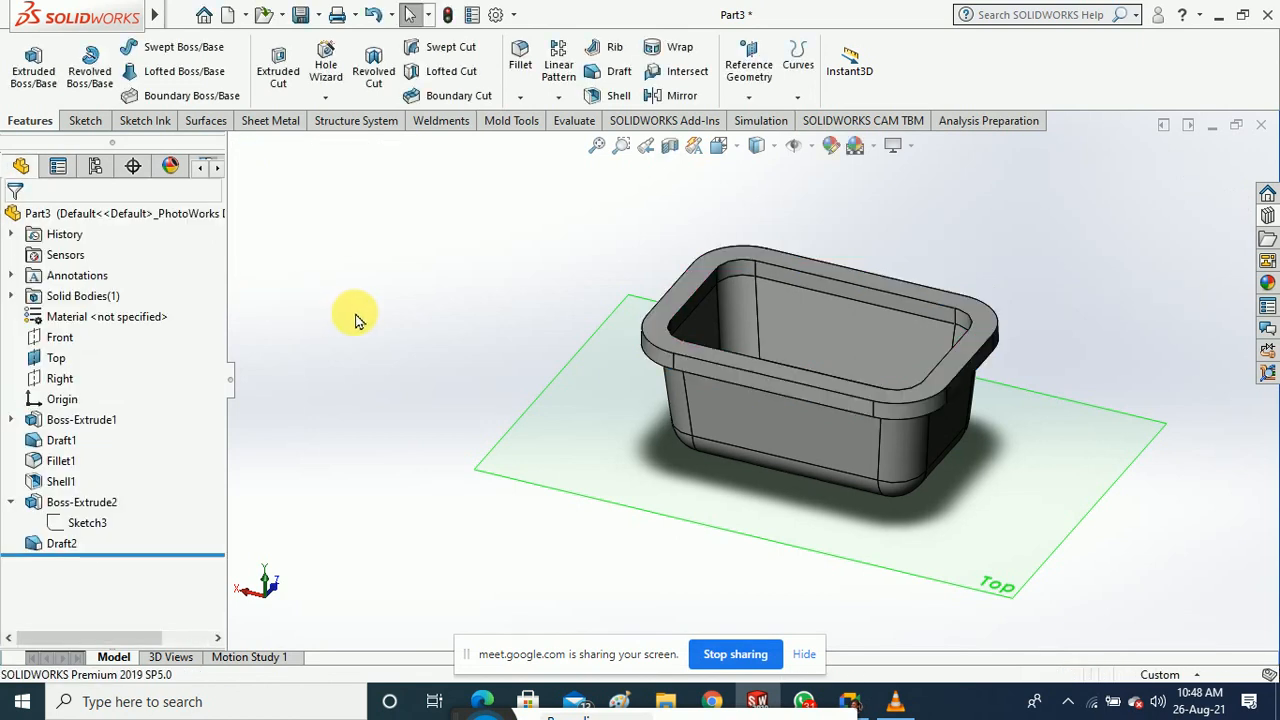
middle_click_drag(651, 391, 517, 354)
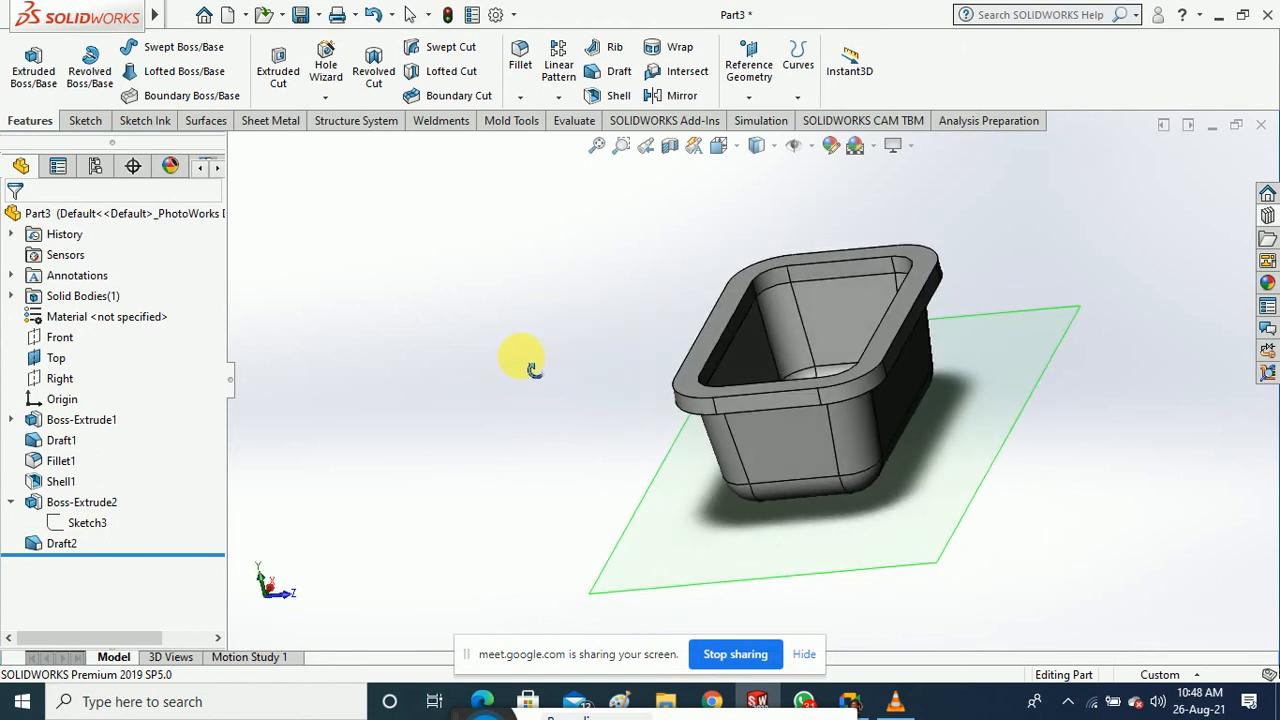
scroll(789, 308, "down", 4)
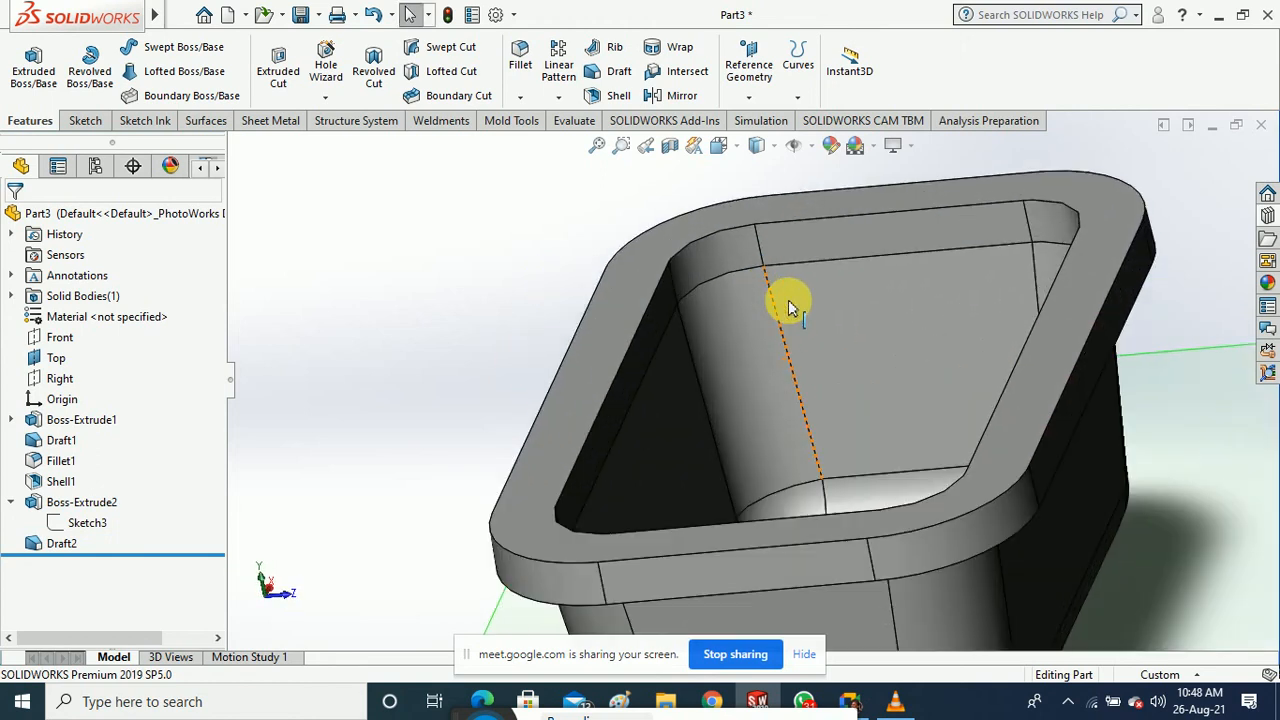
Edit Draft2 and add the left and upper inner rim walls to the faces to draft
right_click(62, 543)
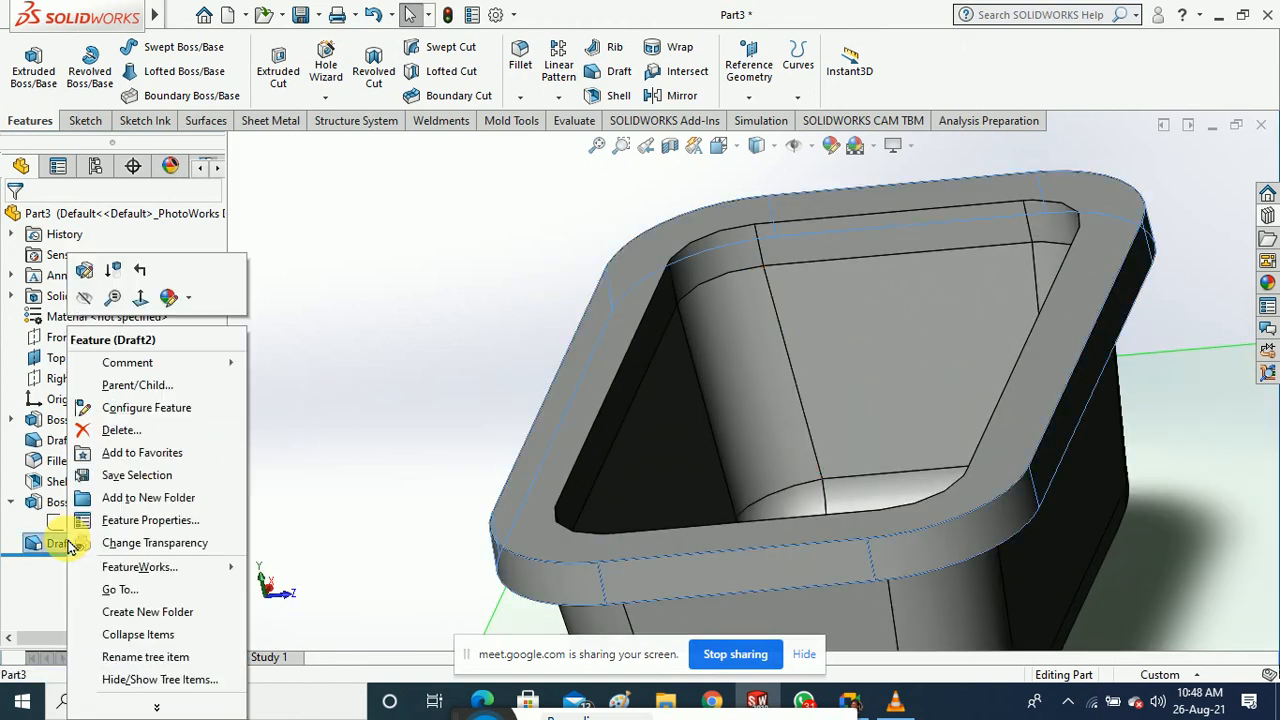
left_click(84, 279)
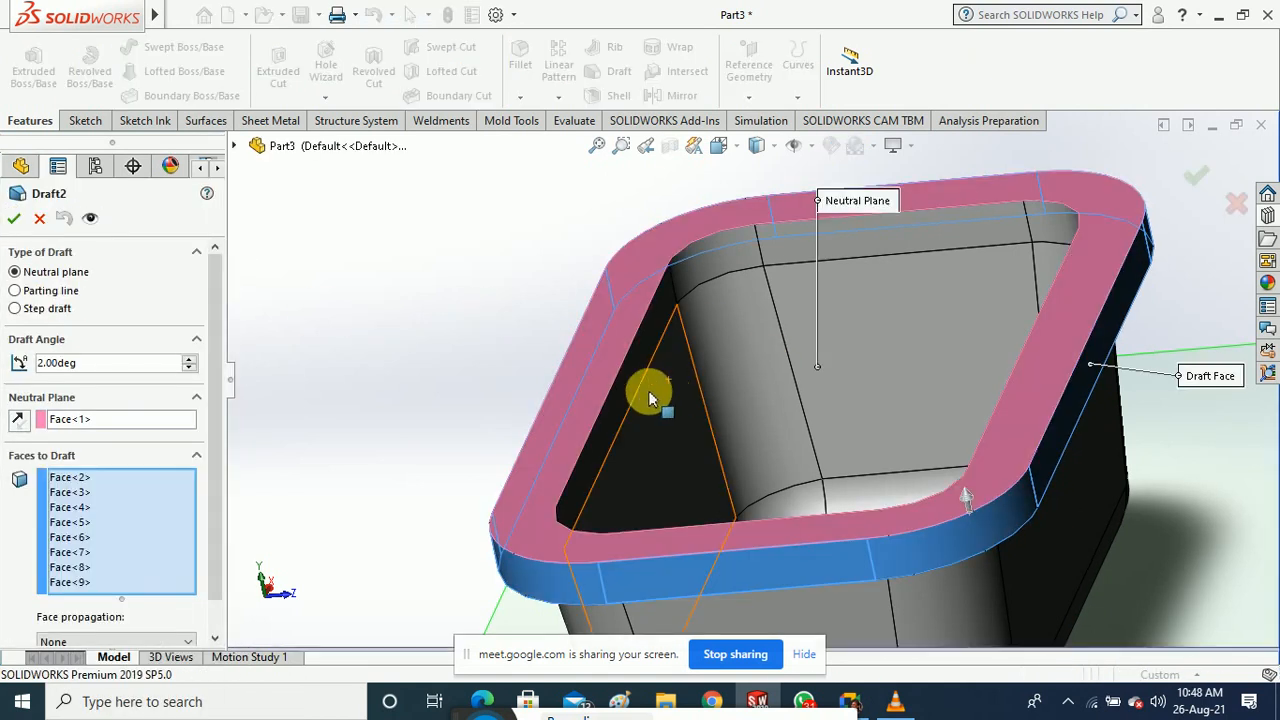
left_click(636, 384)
left_click(838, 266)
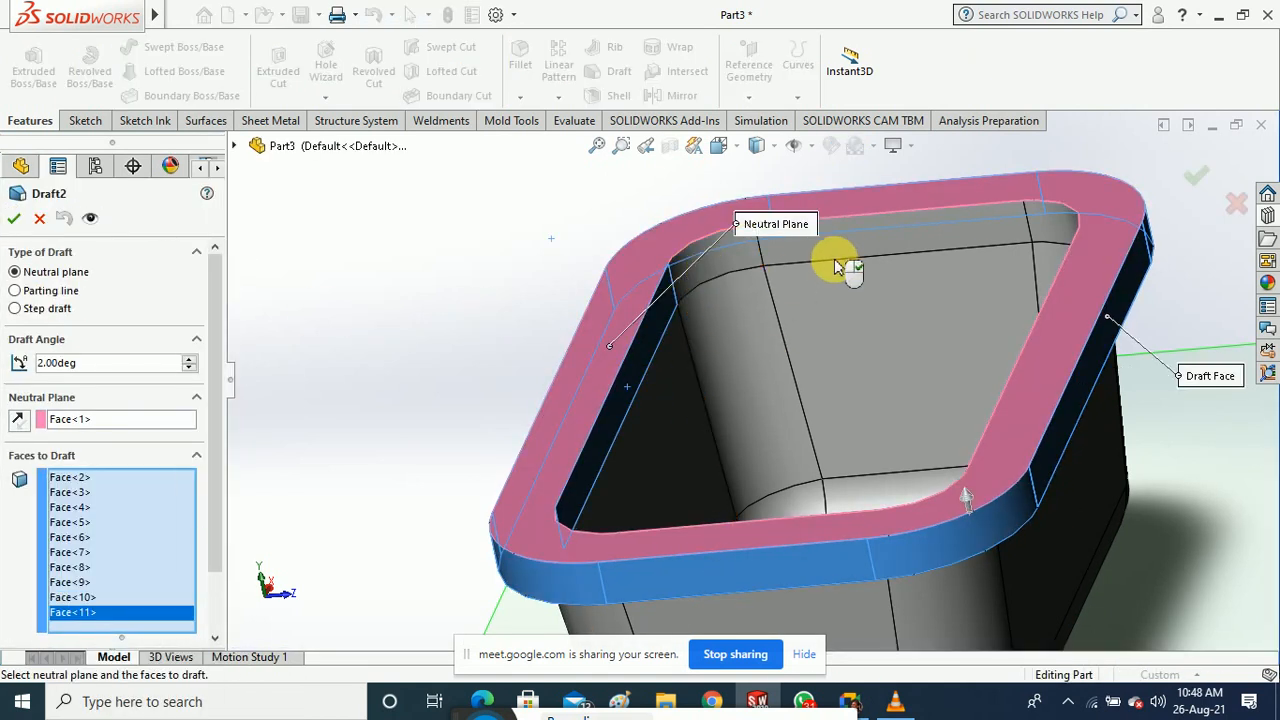
left_click(894, 331)
middle_click_drag(894, 331, 1128, 537)
Add the right inner rim walls and corner faces, then orbit to inspect the drafted rim
left_click(1096, 232)
left_click(1171, 280)
scroll(1001, 317, "up", 3)
left_click(1121, 411)
left_click(1143, 467)
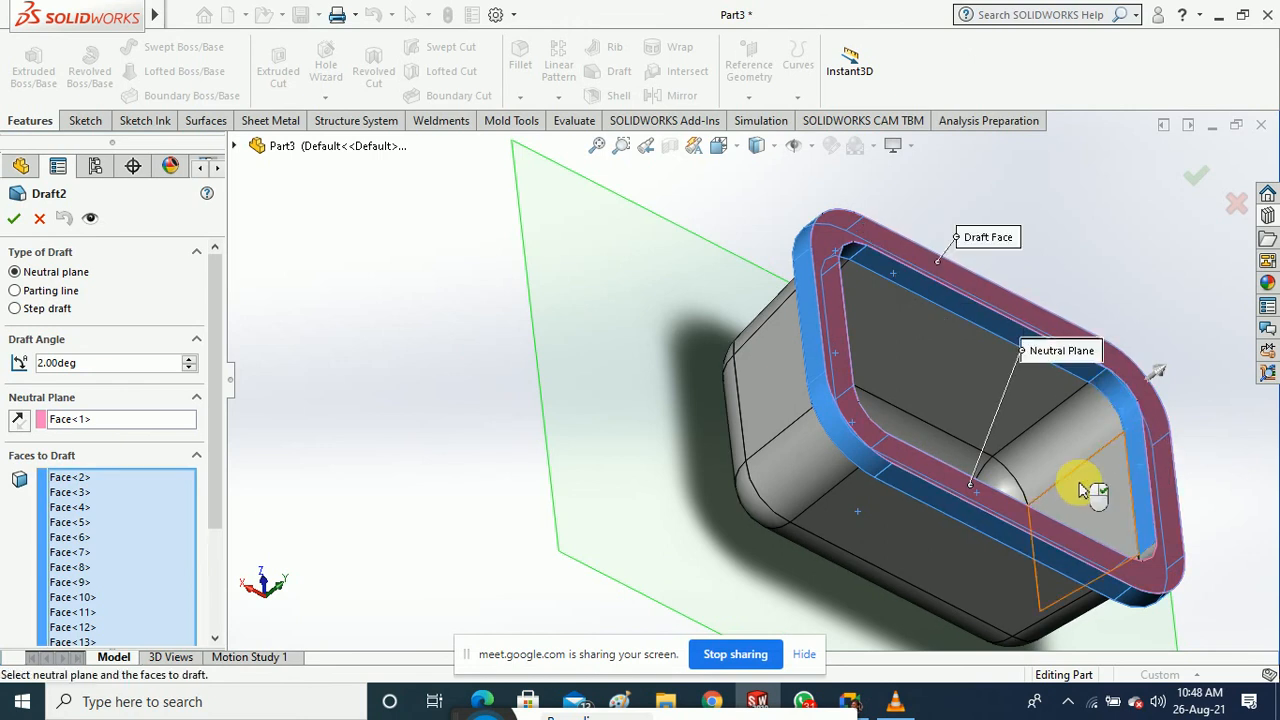
middle_click_drag(1080, 490, 1086, 584)
scroll(969, 448, "up", 5)
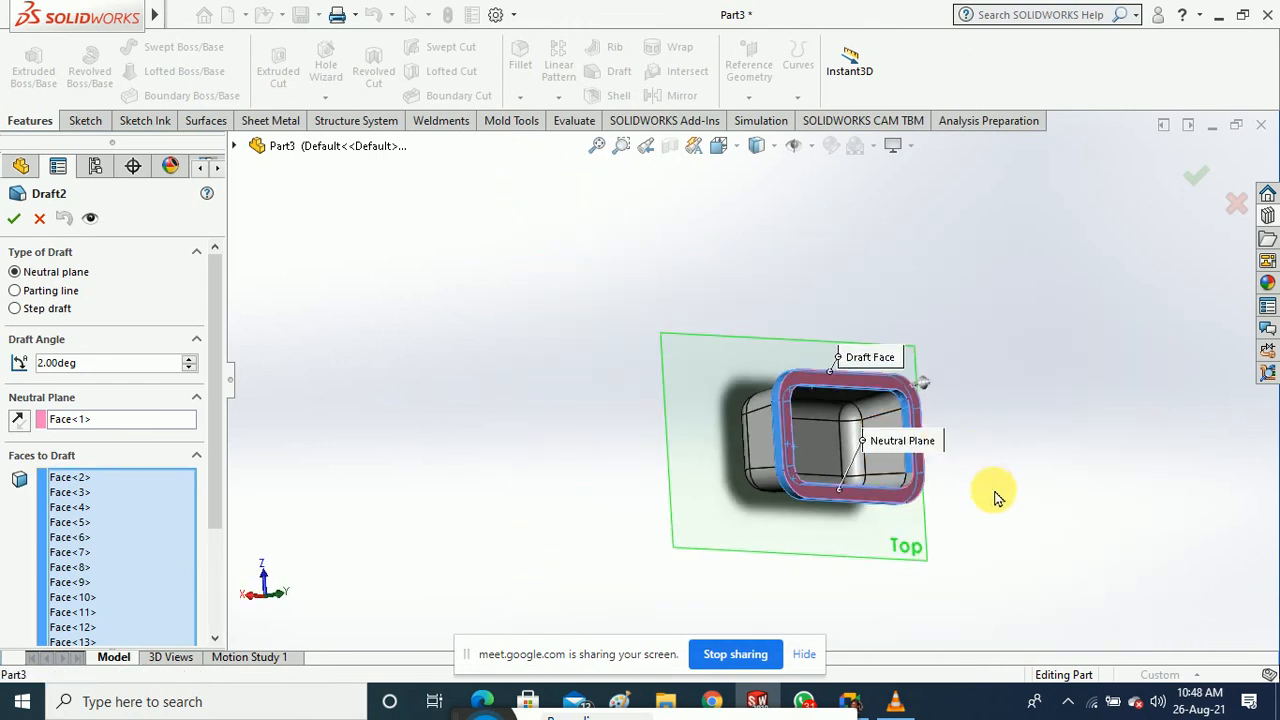
middle_click_drag(995, 497, 974, 571)
scroll(909, 471, "down", 5)
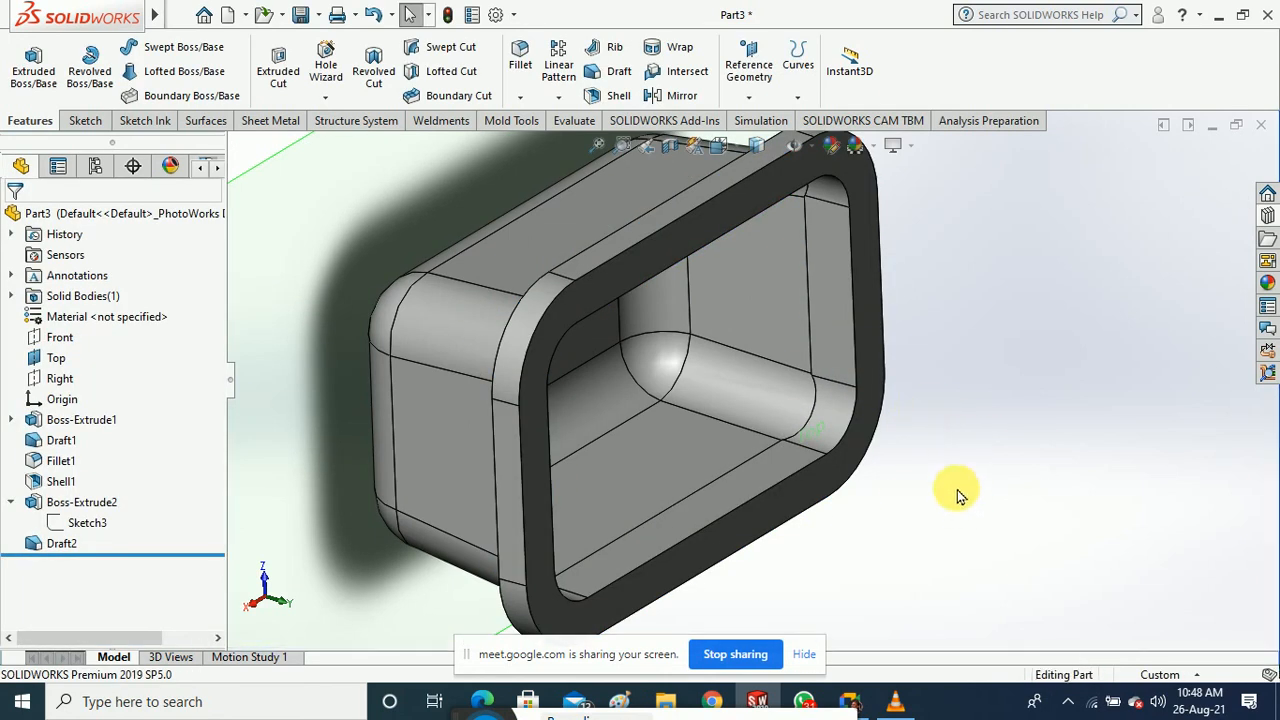
middle_click_drag(958, 497, 878, 249)
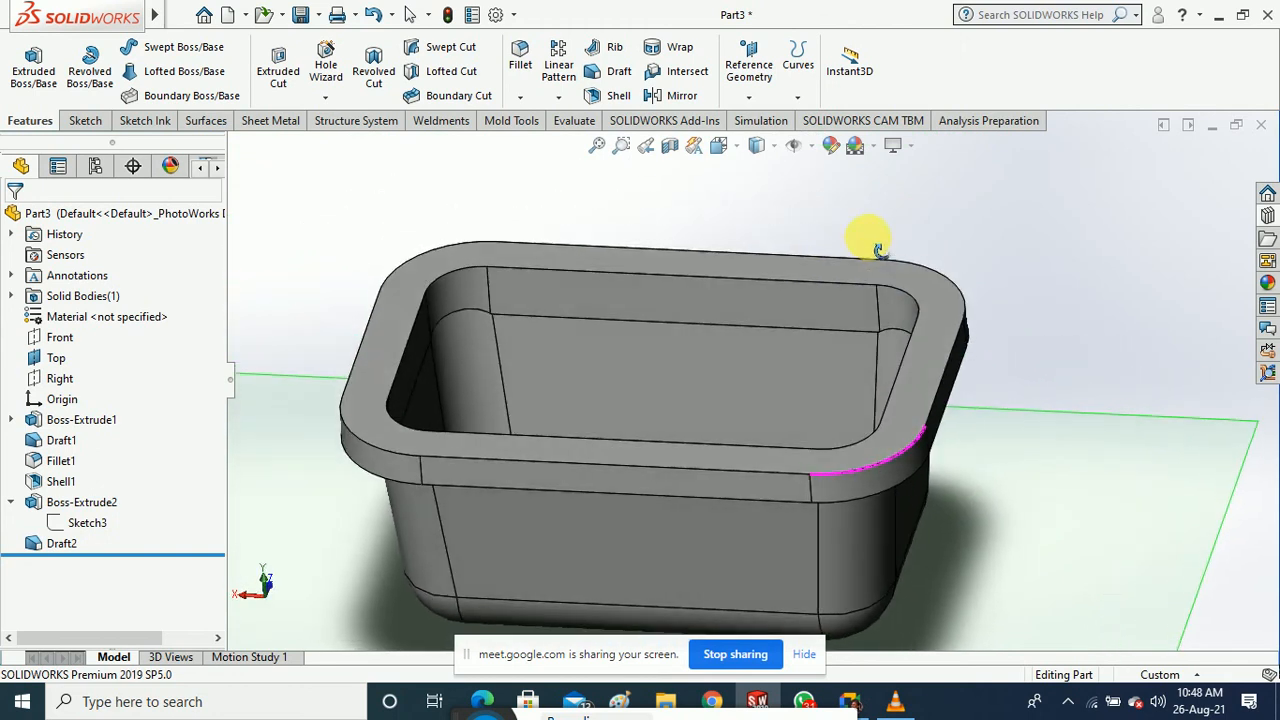
middle_click_drag(361, 236, 386, 149)
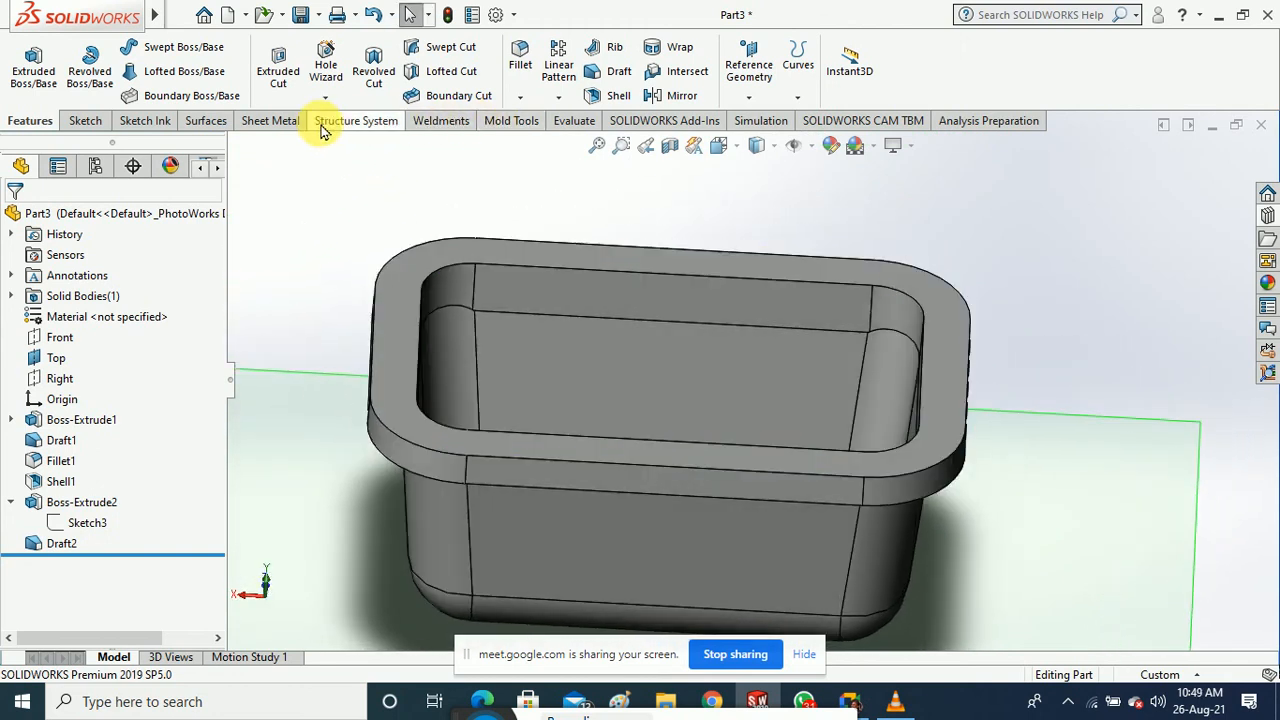
Run Draft Analysis on the tray using the rim's top face as the pull direction
left_click(522, 122)
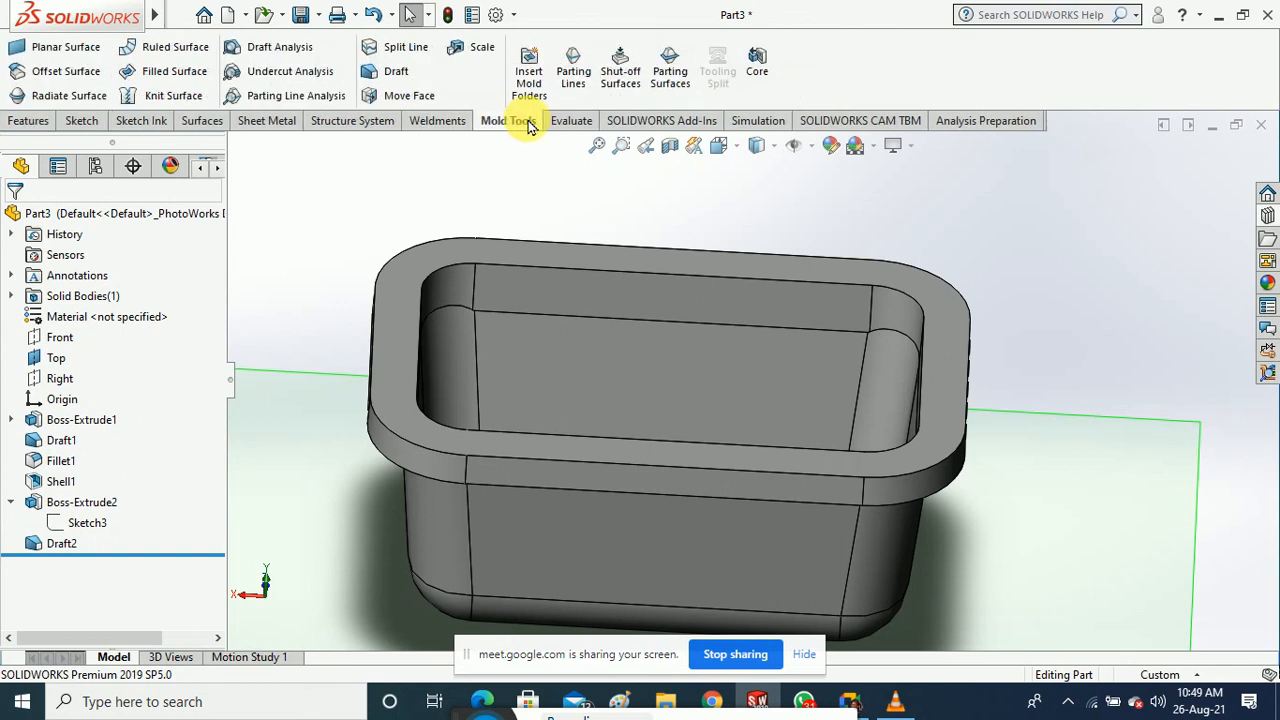
left_click(333, 55)
left_click(395, 298)
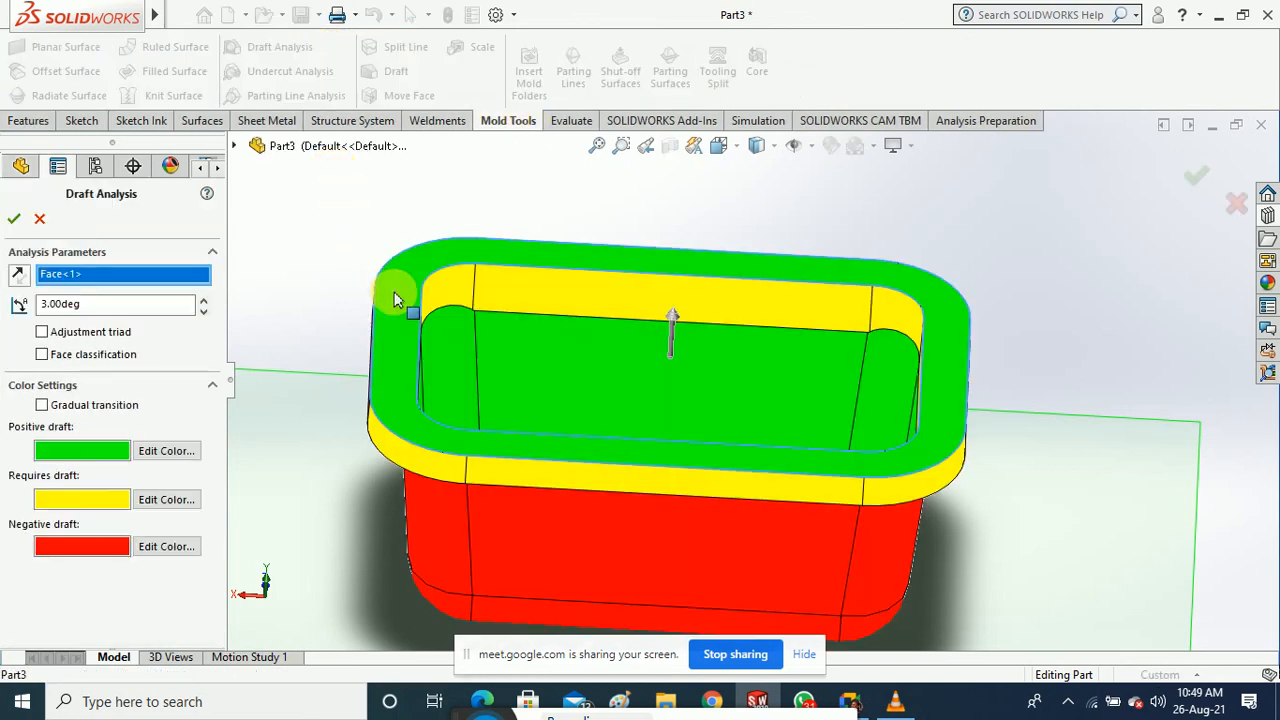
mouse_move(395, 298)
middle_mouse_down()
mouse_move(391, 371)
mouse_move(312, 388)
mouse_move(296, 368)
mouse_move(366, 266)
mouse_move(418, 260)
mouse_move(389, 311)
middle_mouse_up()
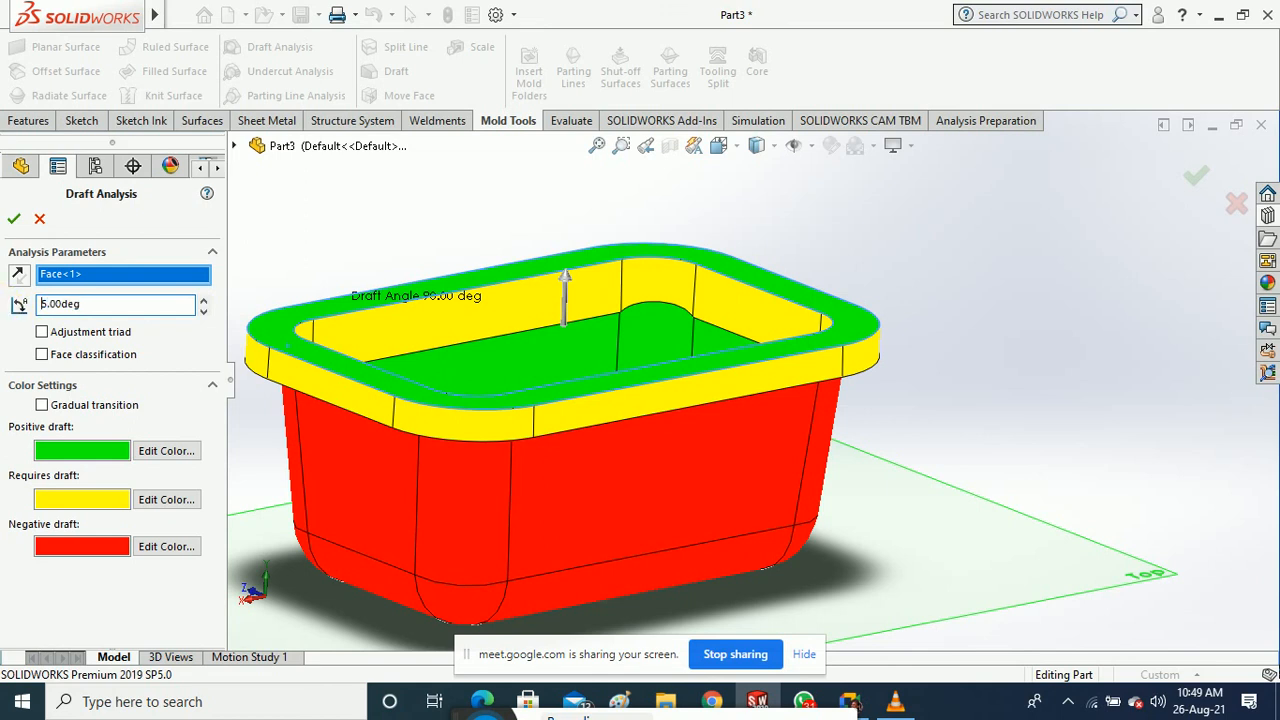
left_click(12, 222)
middle_click_drag(386, 234, 397, 292)
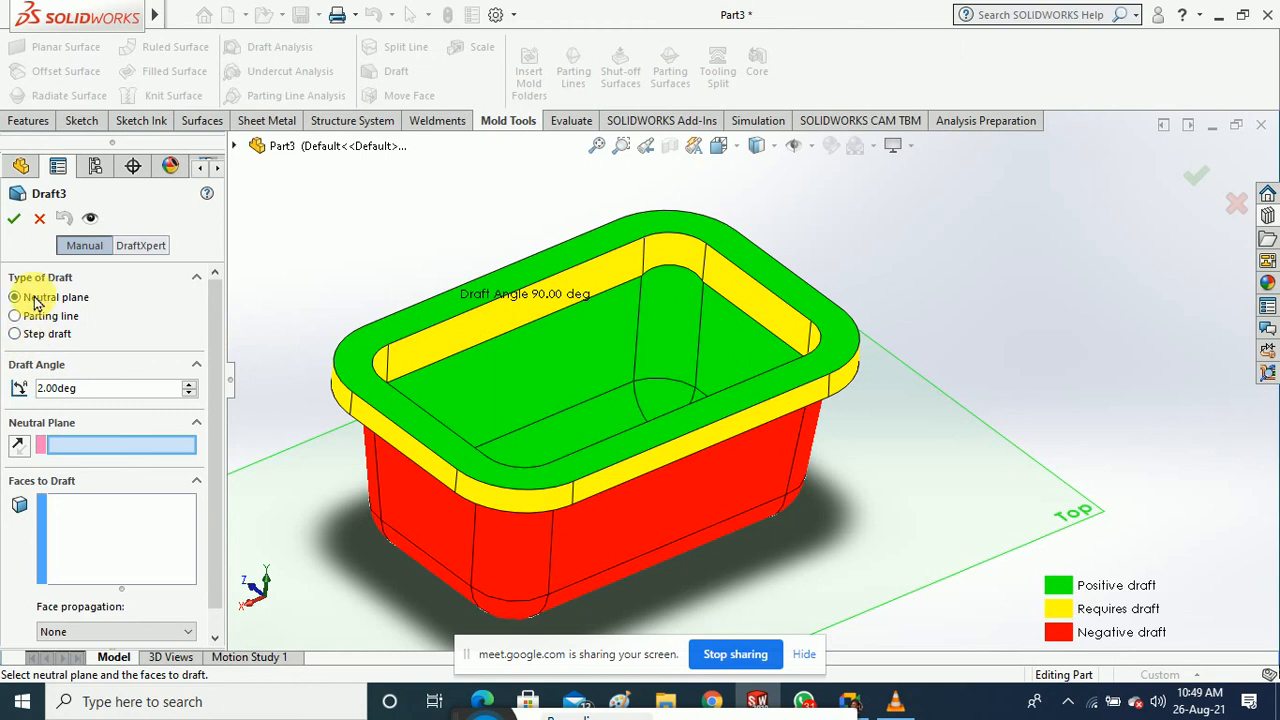
Pick the tray's top face as neutral plane, then cancel the new Draft3
left_click(461, 305)
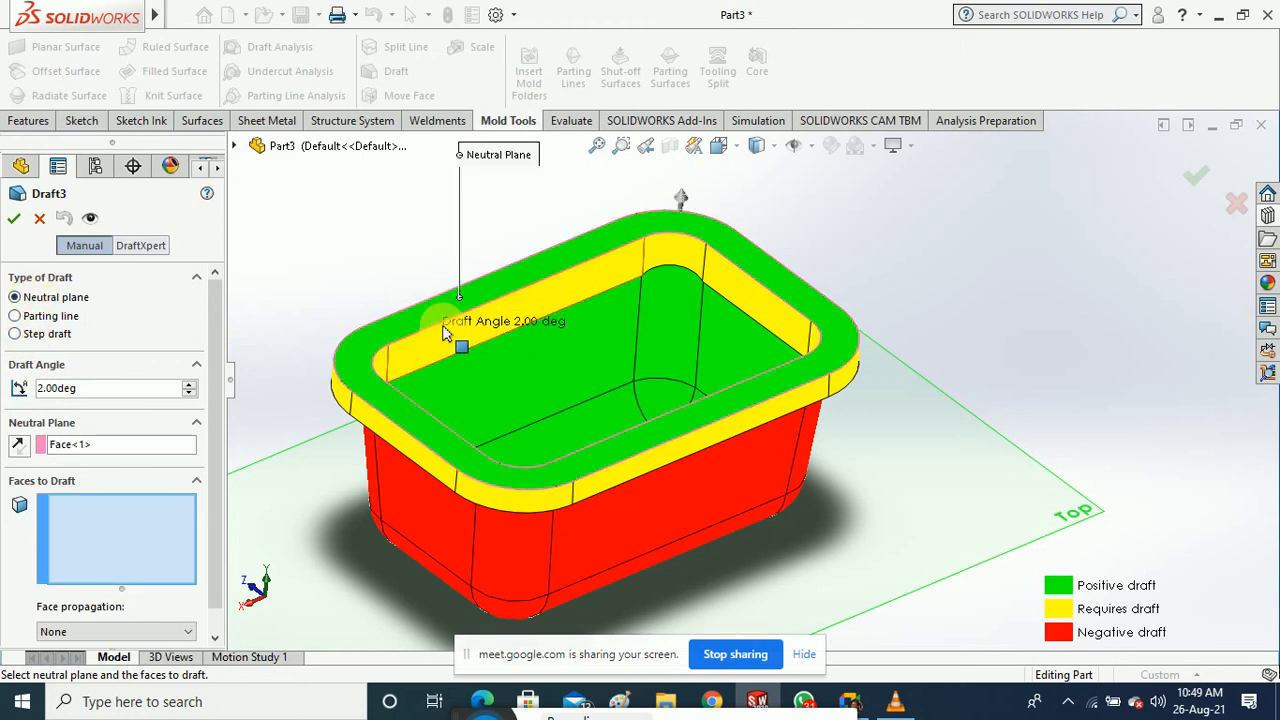
left_click(40, 218)
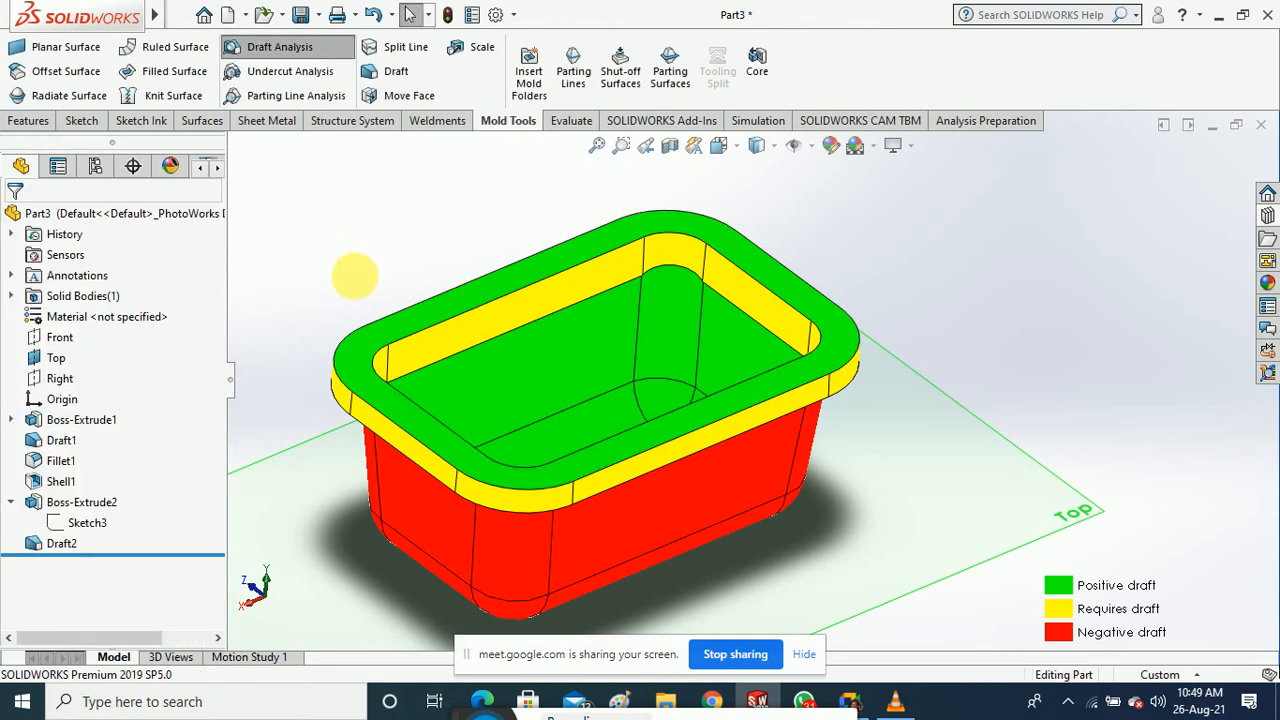
mouse_move(338, 270)
middle_mouse_down()
mouse_move(355, 235)
mouse_move(358, 150)
mouse_move(371, 291)
middle_mouse_up()
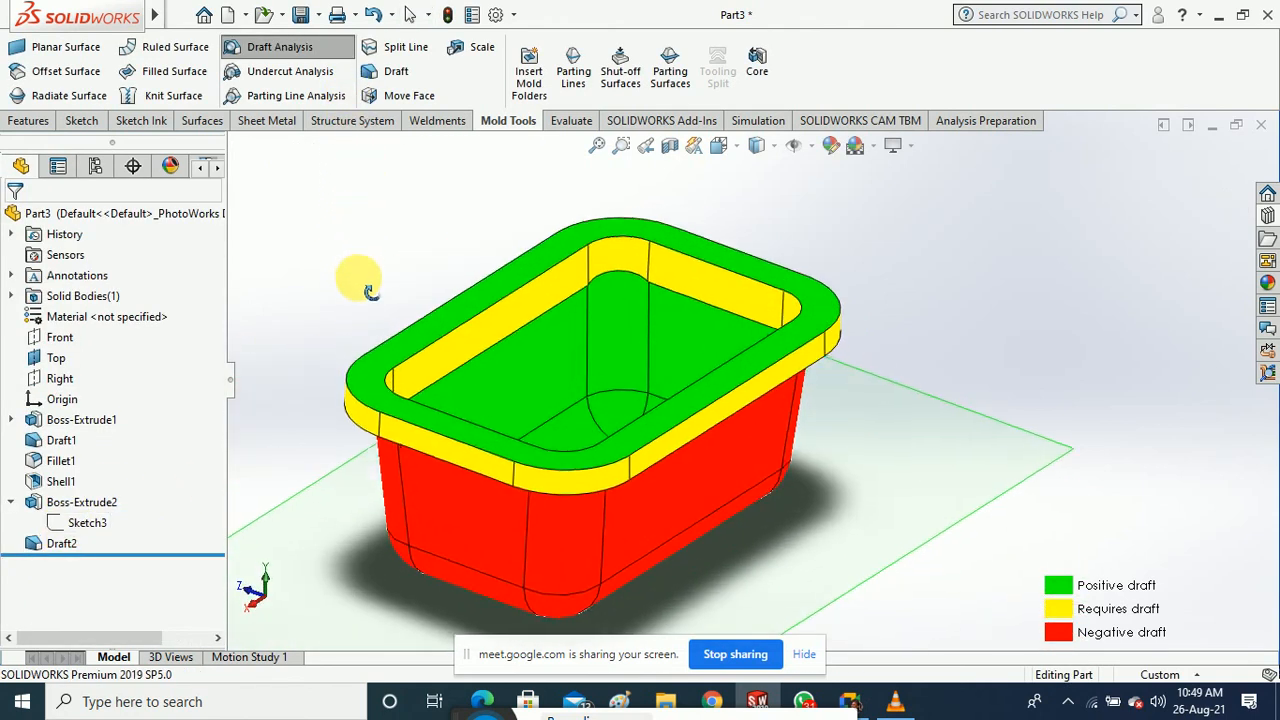
Delete Draft2 from the feature tree
right_click(62, 547)
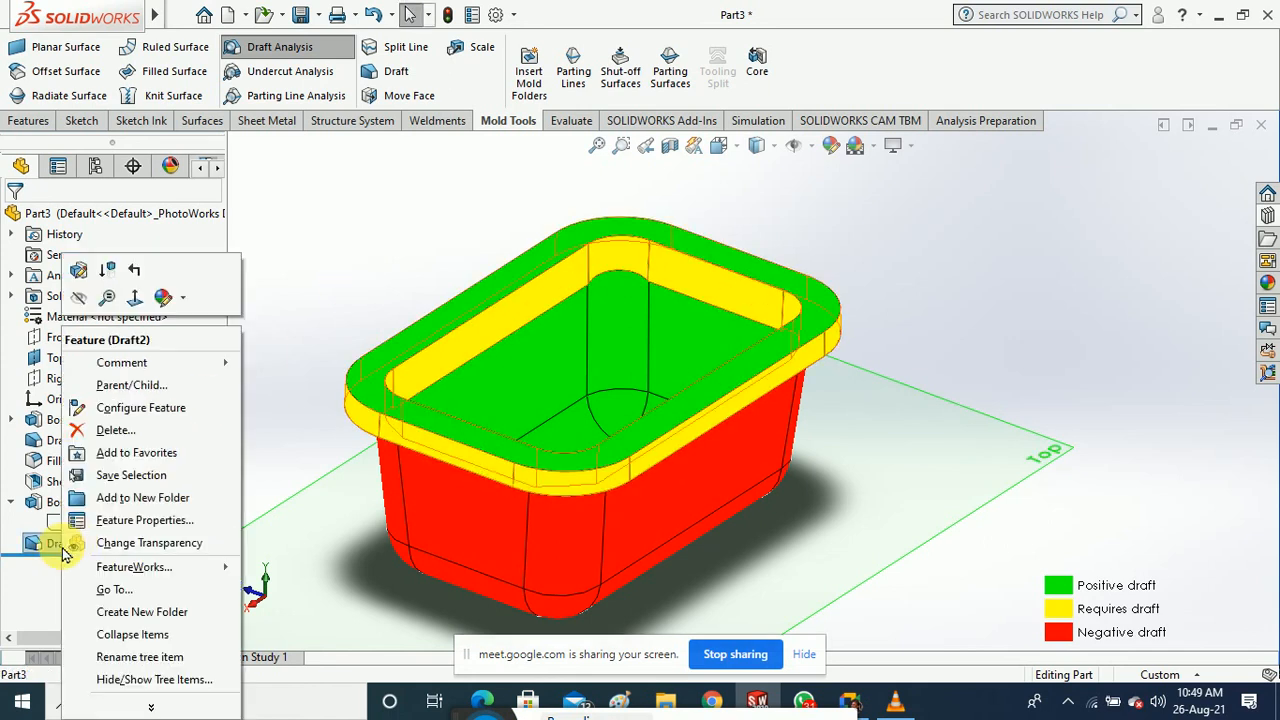
left_click(118, 431)
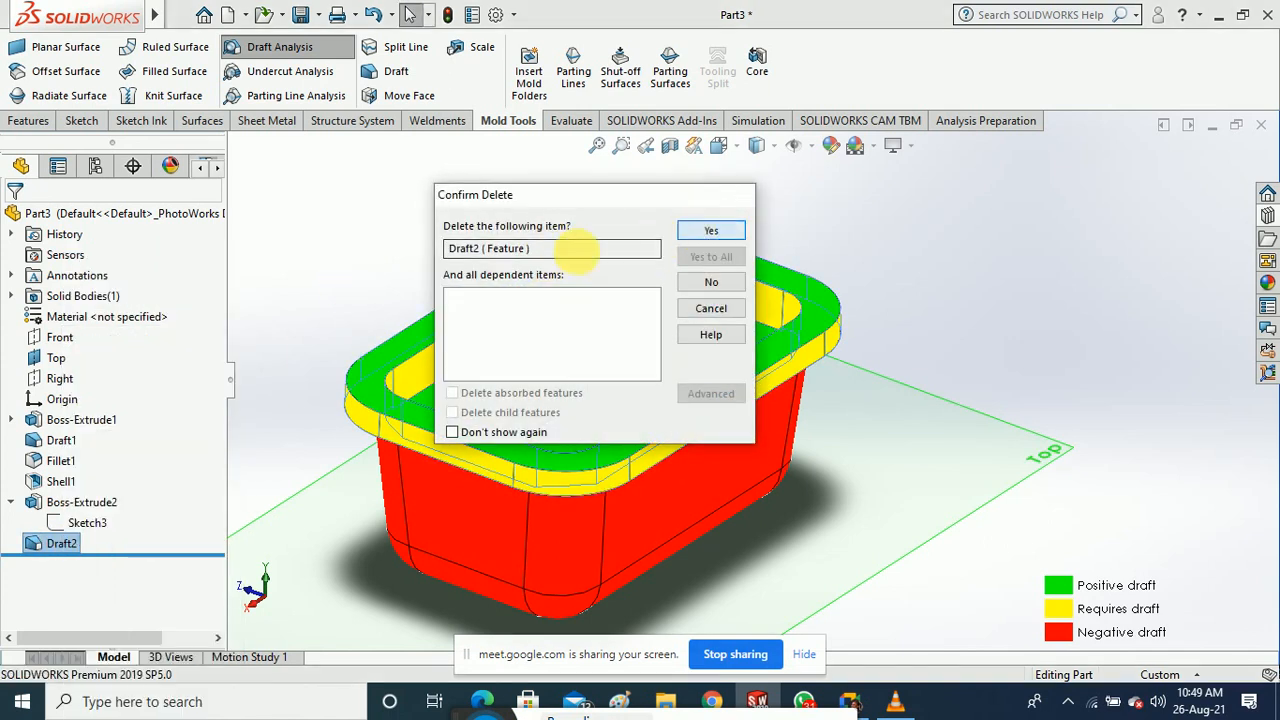
left_click(711, 231)
mouse_move(380, 264)
middle_mouse_down()
mouse_move(384, 229)
mouse_move(366, 251)
middle_mouse_up()
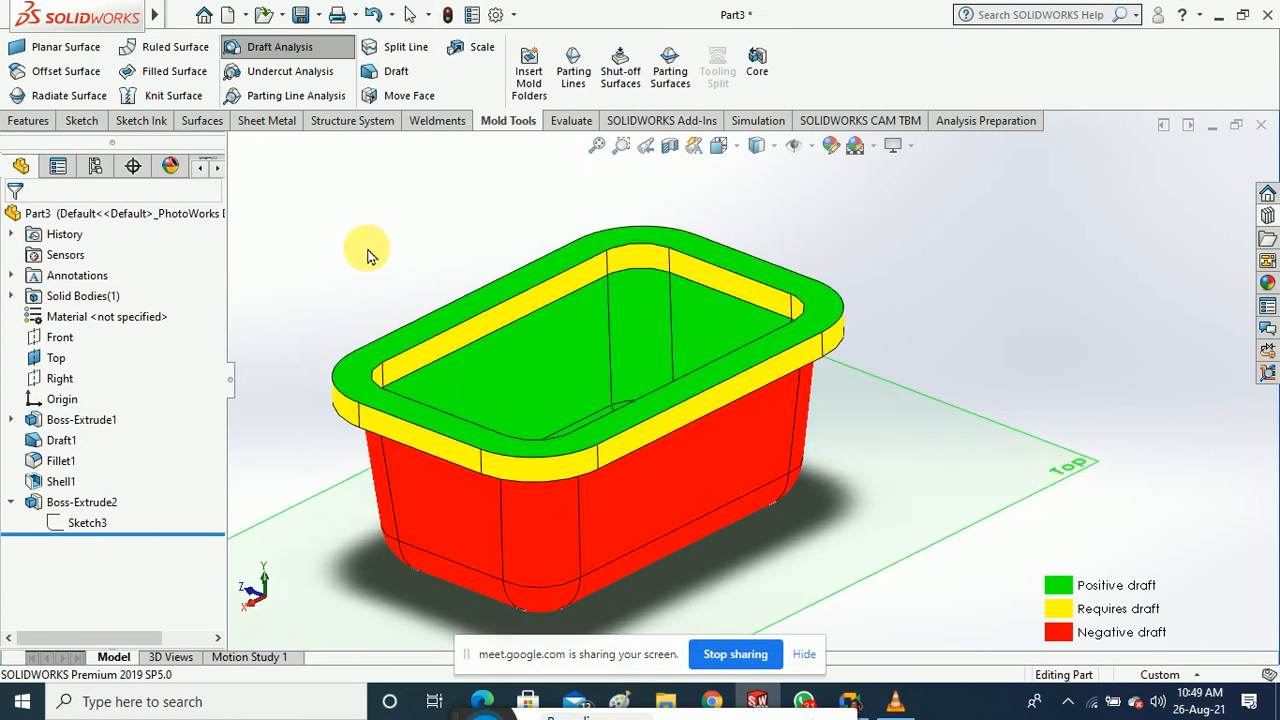
left_click(391, 78)
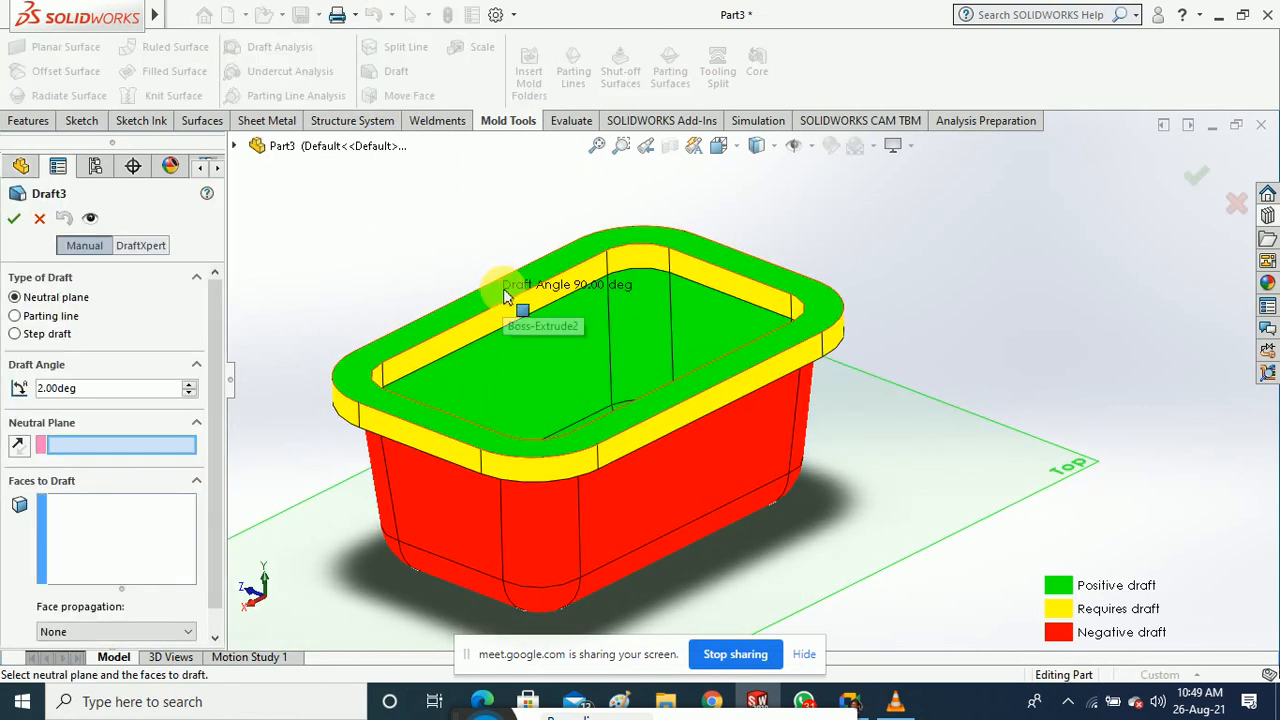
left_click(505, 294)
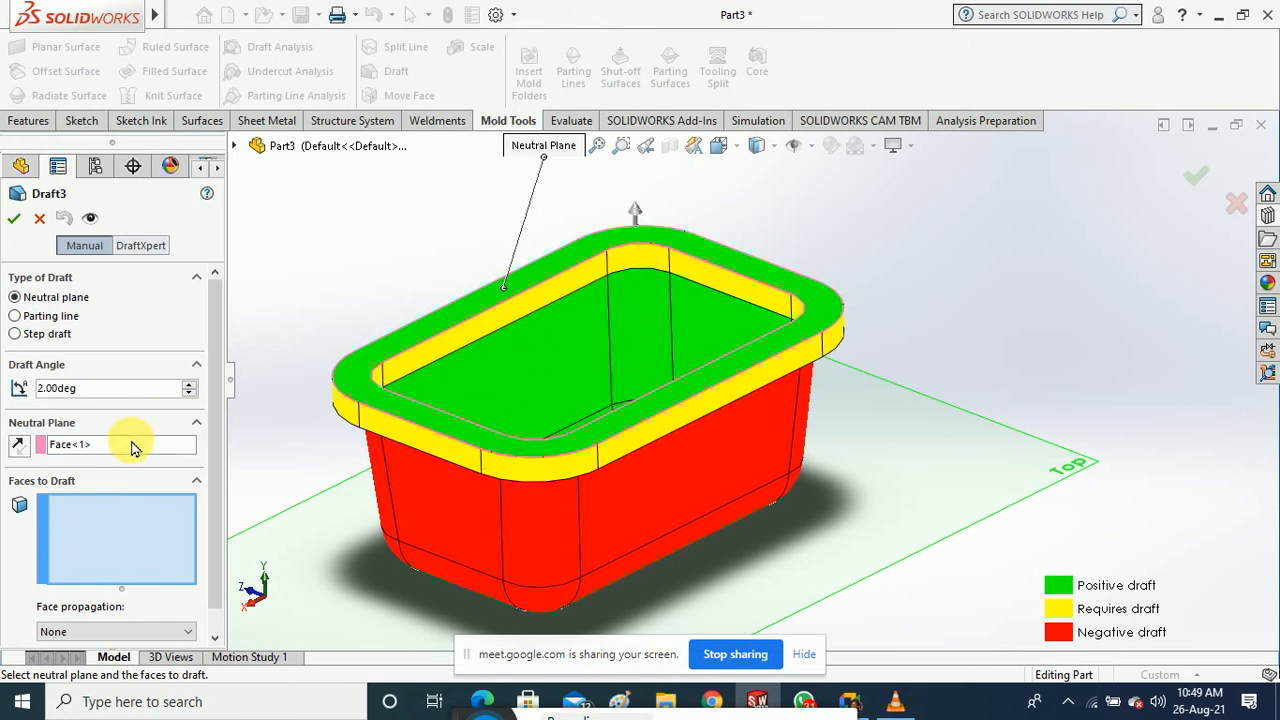
left_click(436, 352)
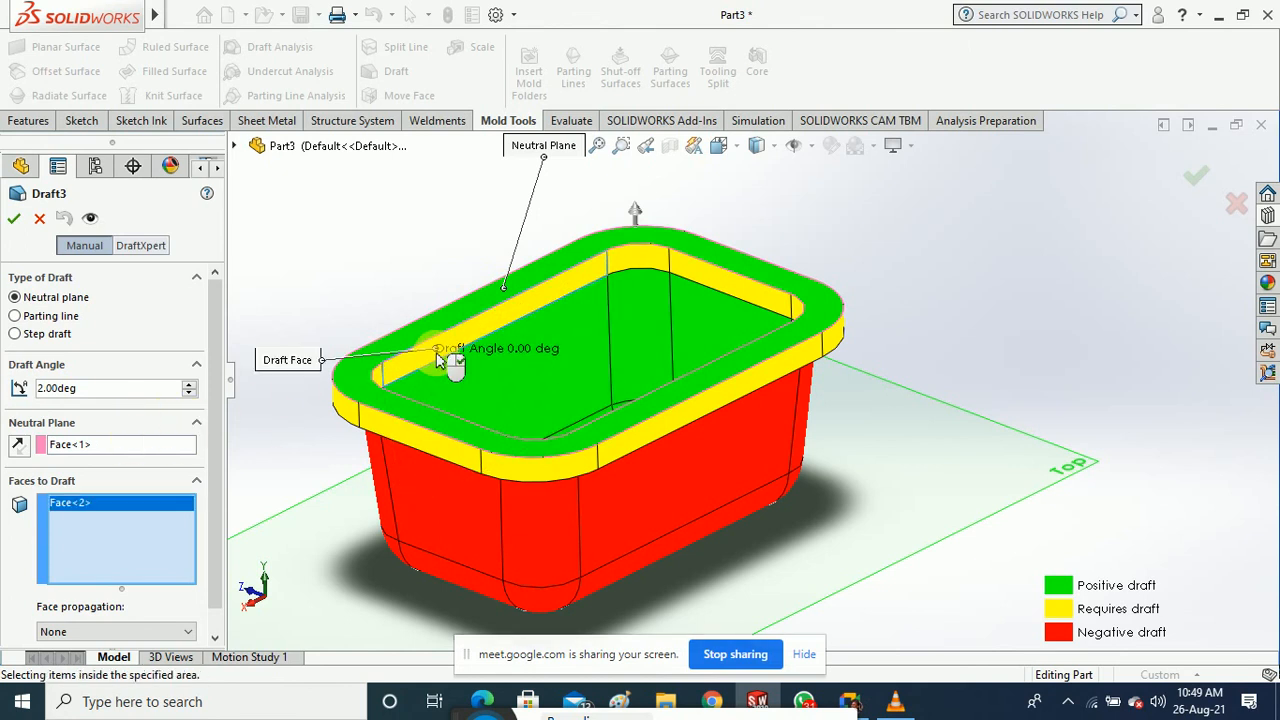
left_click(735, 288)
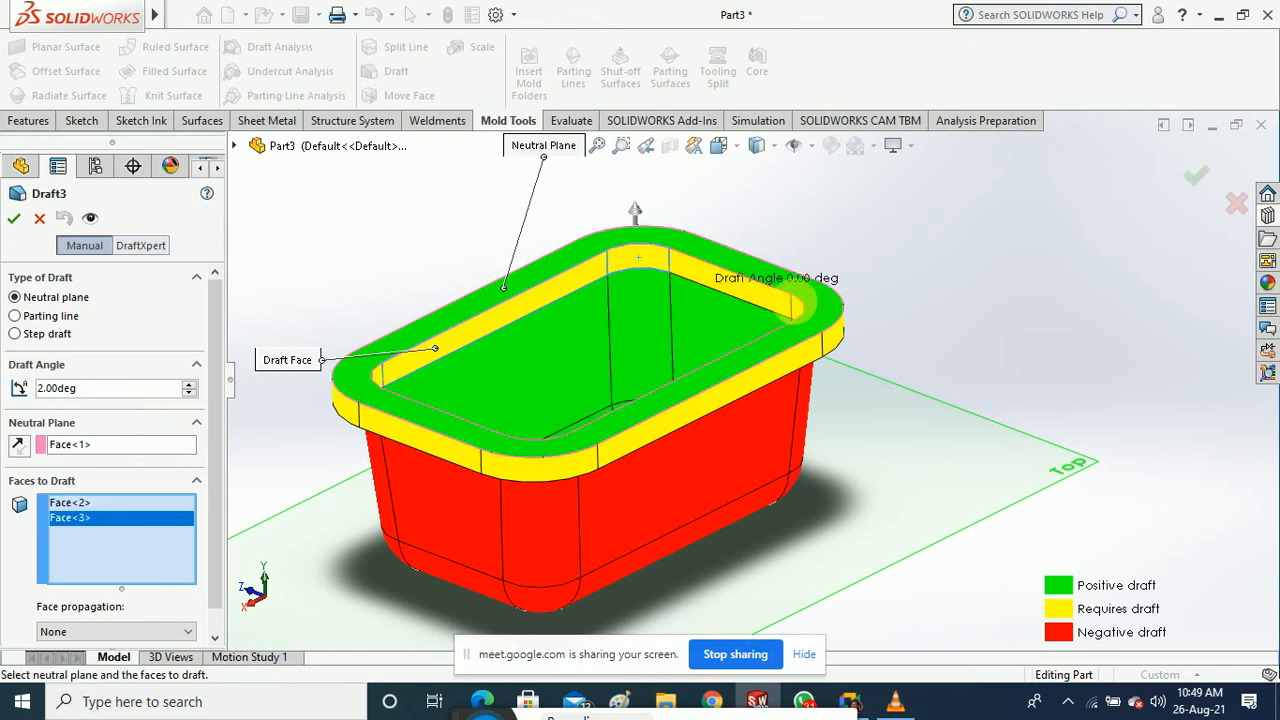
left_click(795, 305)
middle_click_drag(860, 310, 930, 360)
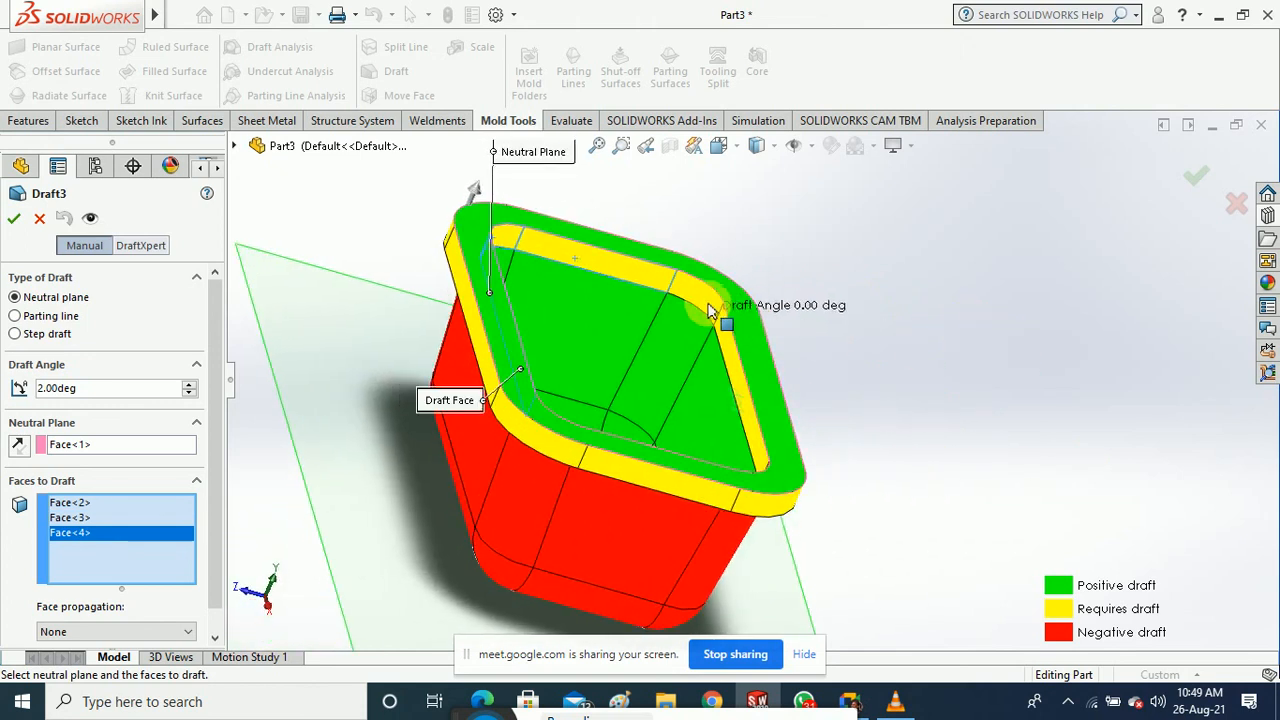
left_click(730, 348)
left_click(822, 432)
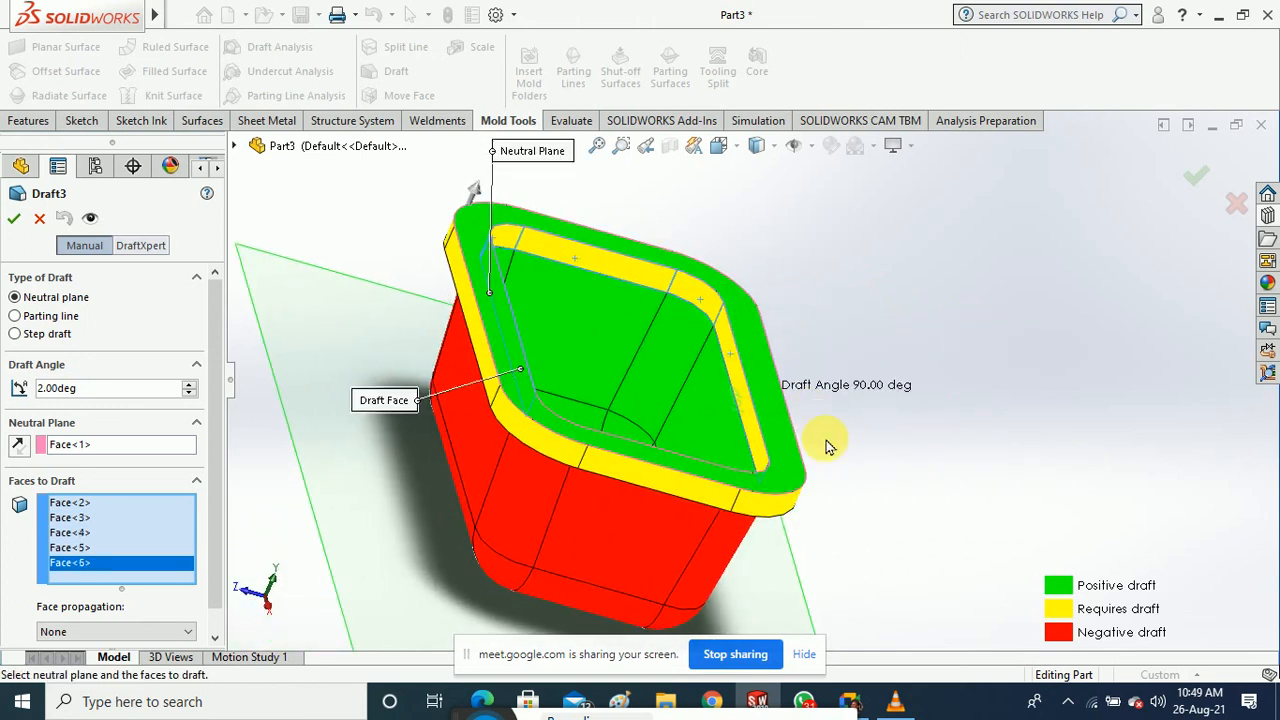
middle_click_drag(826, 443, 836, 346)
scroll(203, 476, "down", 1)
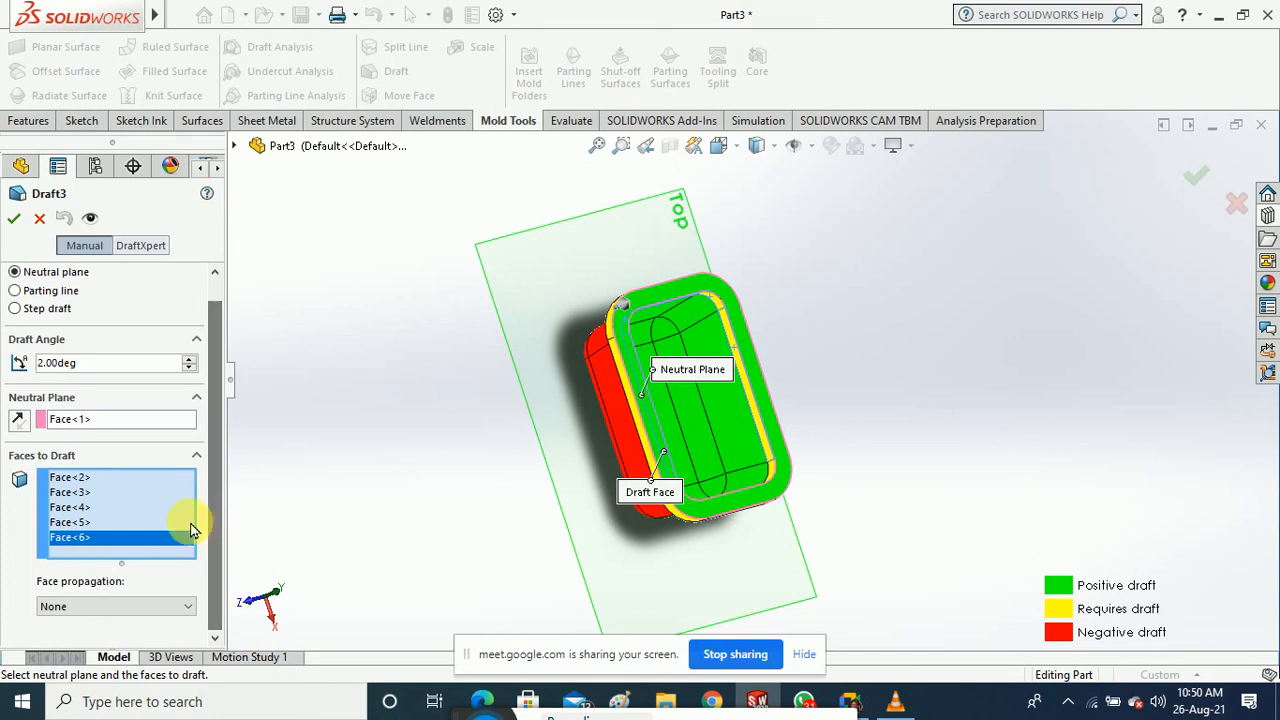
right_click(112, 507)
left_click(145, 515)
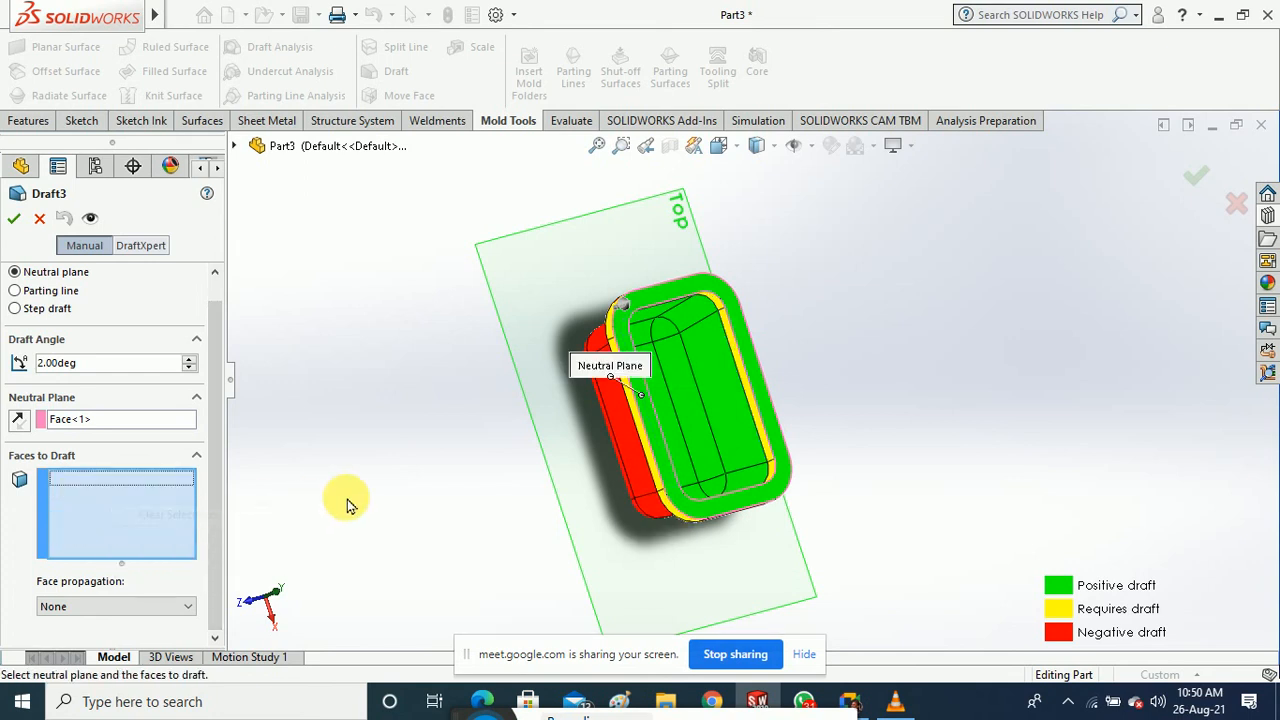
middle_click_drag(343, 503, 430, 260)
left_click(40, 218)
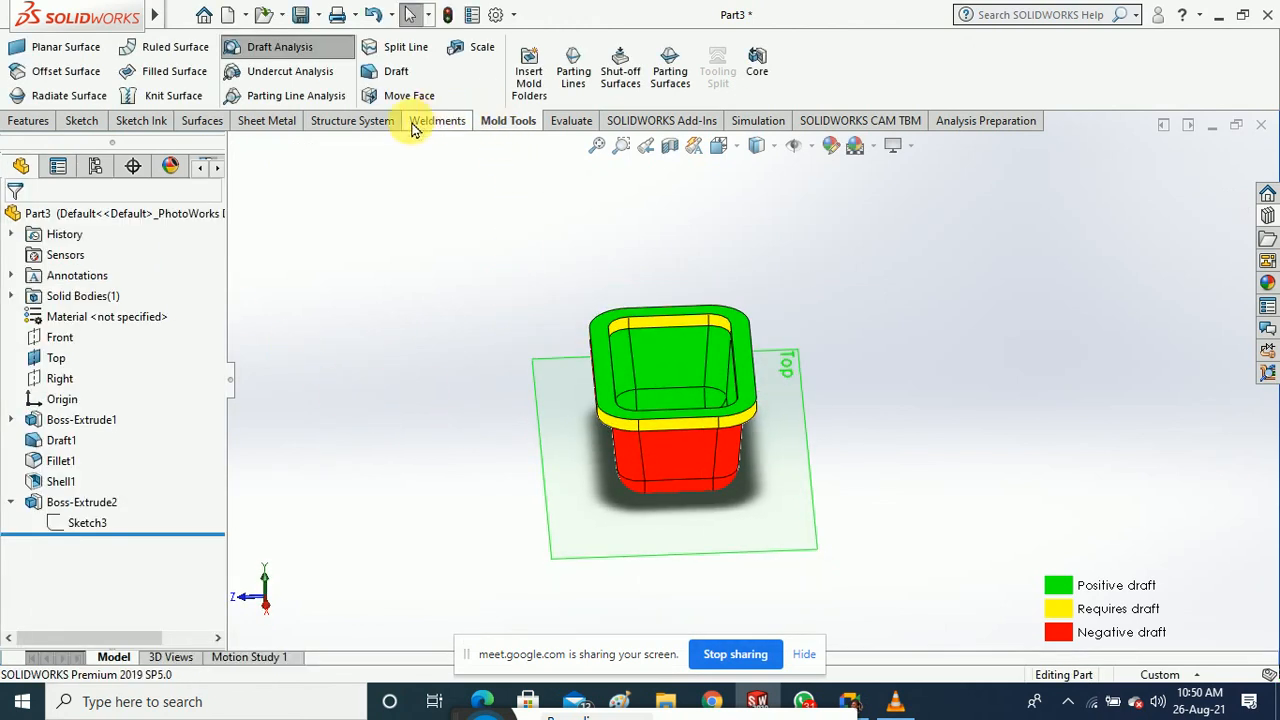
Turn off the Draft Analysis colouring to show the plain grey tray
left_click(291, 52)
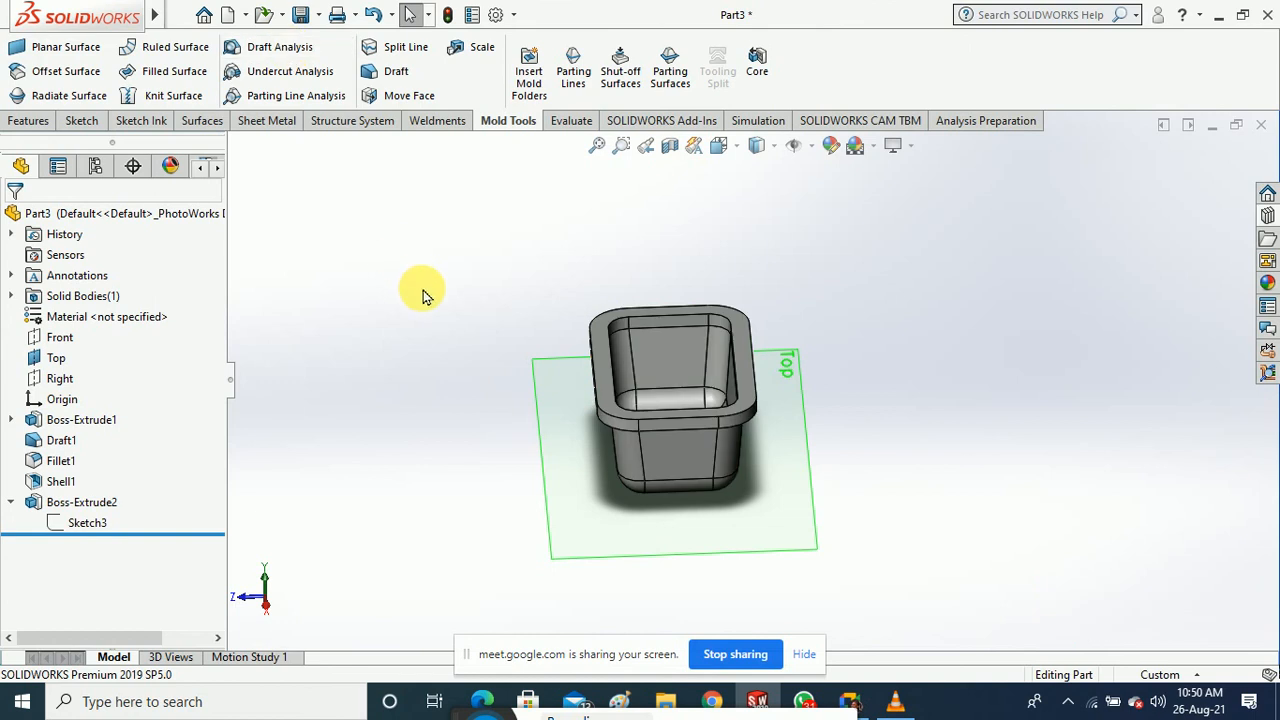
middle_click_drag(424, 290, 441, 314)
scroll(679, 355, "down", 5)
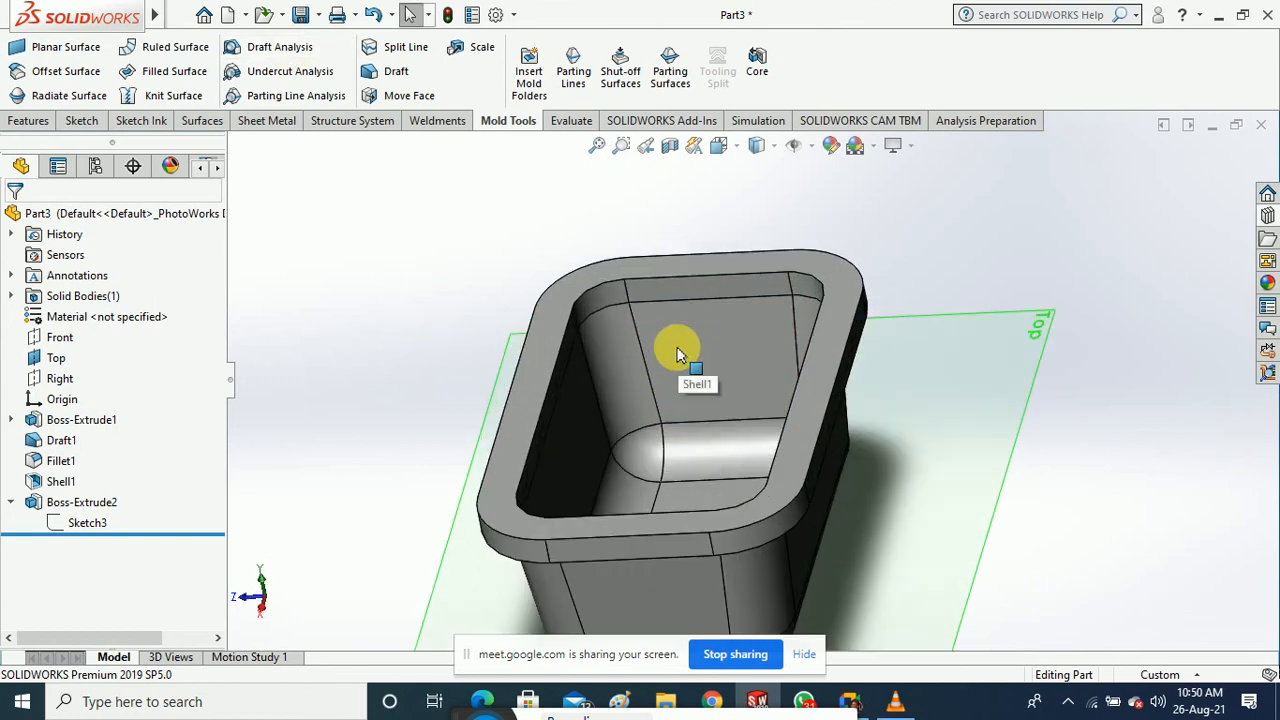
middle_click_drag(677, 349, 651, 363)
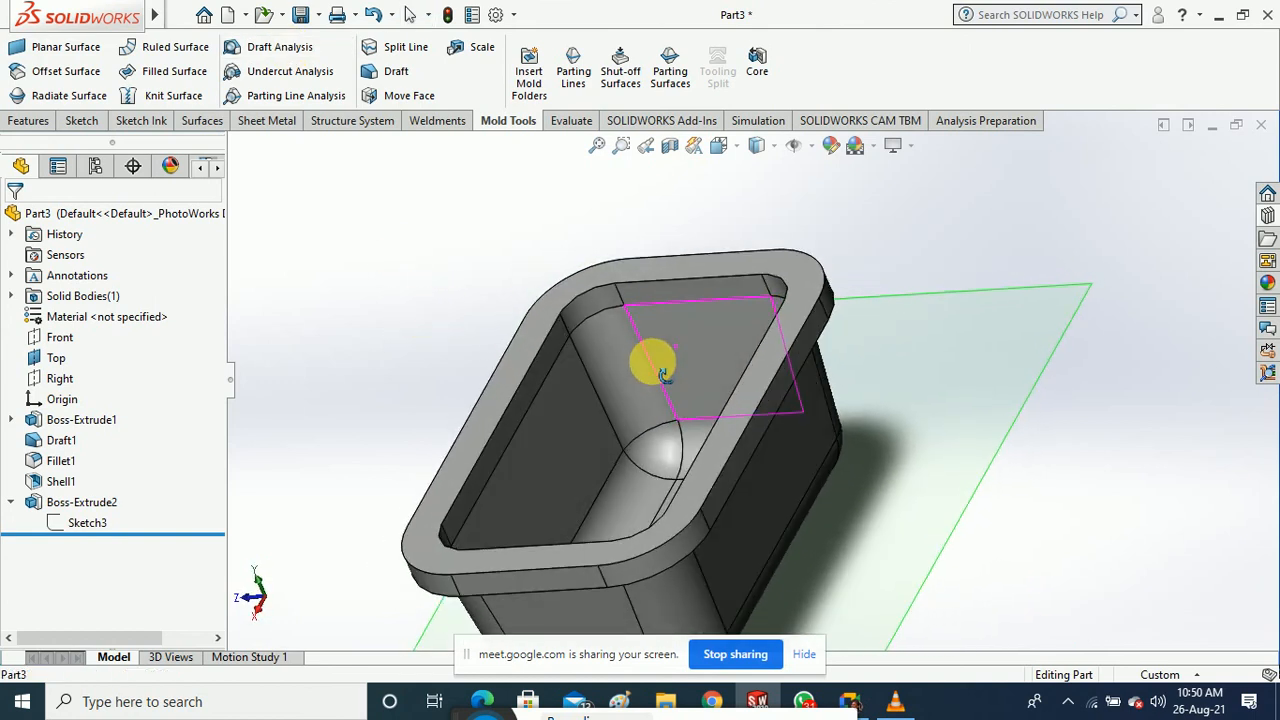
Delete the Boss-Extrude2 rim flange
left_click(104, 505)
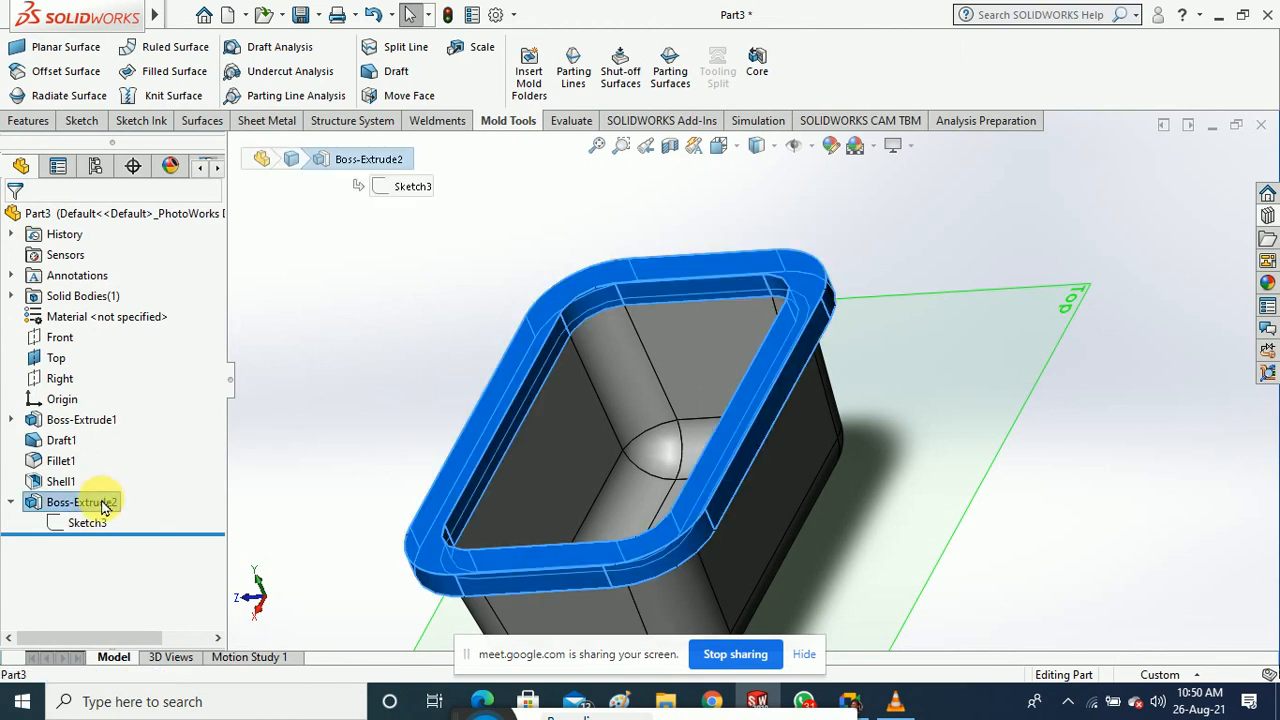
right_click(104, 505)
left_click(120, 431)
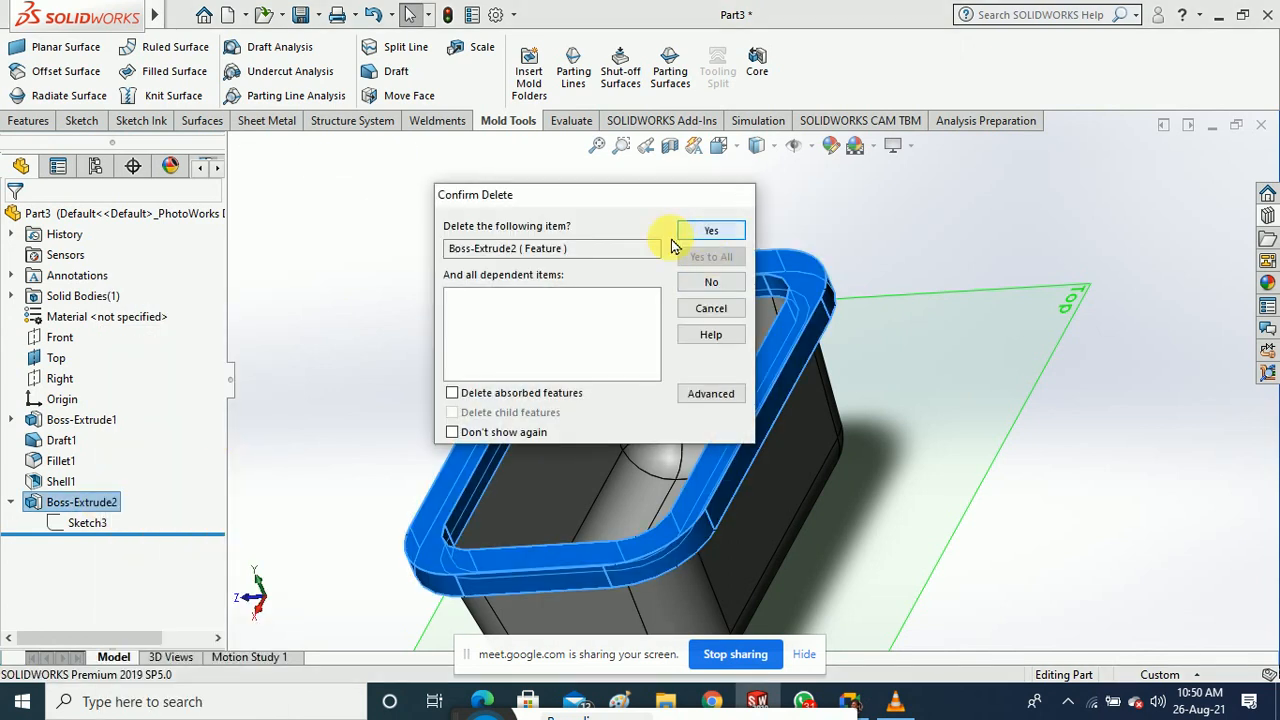
left_click(690, 232)
middle_click_drag(420, 286, 417, 229)
mouse_move(429, 320)
middle_mouse_down()
mouse_move(458, 320)
mouse_move(457, 306)
middle_mouse_up()
scroll(532, 412, "down", 2)
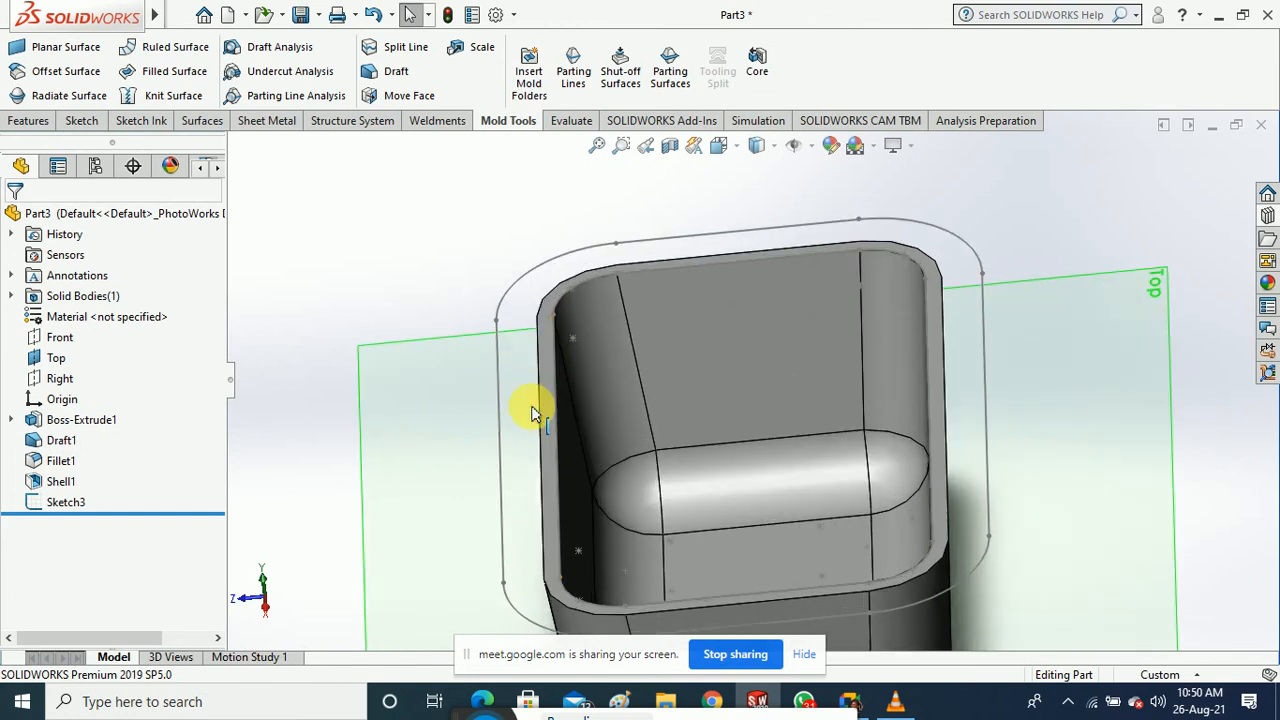
Delete the leftover Sketch3, leaving the history ending at Shell1
left_click(68, 503)
right_click(68, 503)
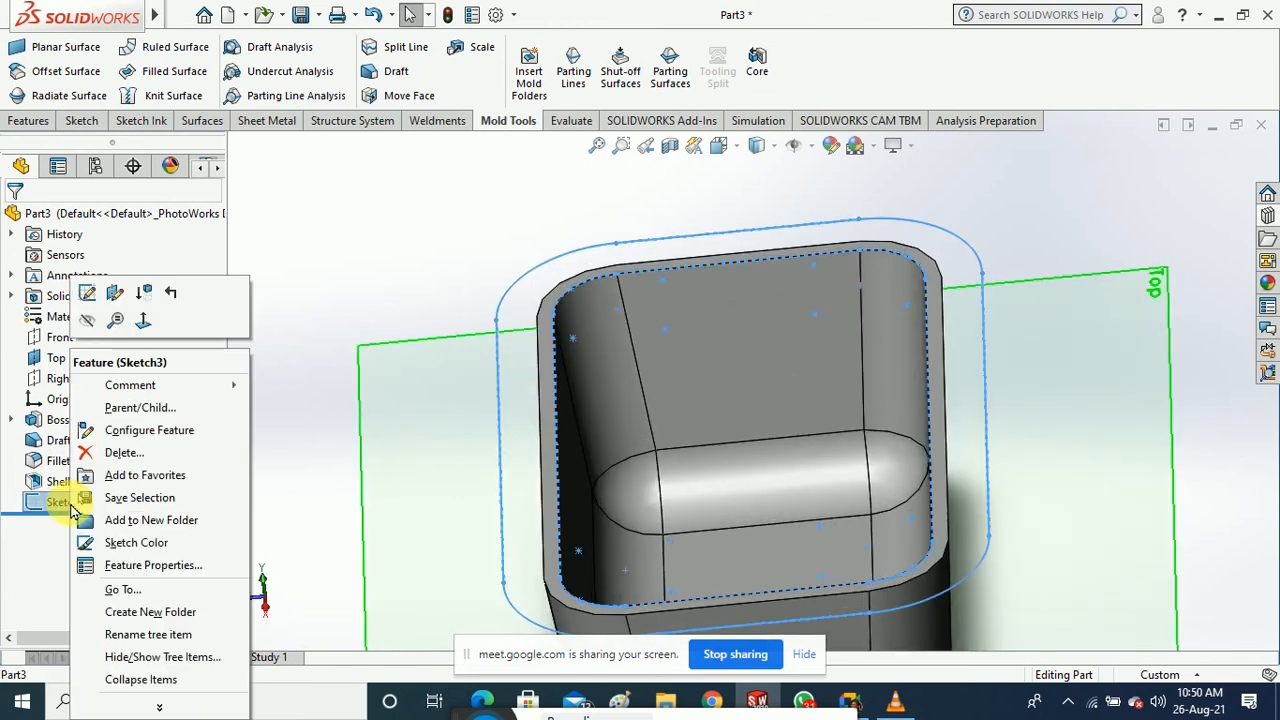
left_click(120, 451)
left_click(710, 237)
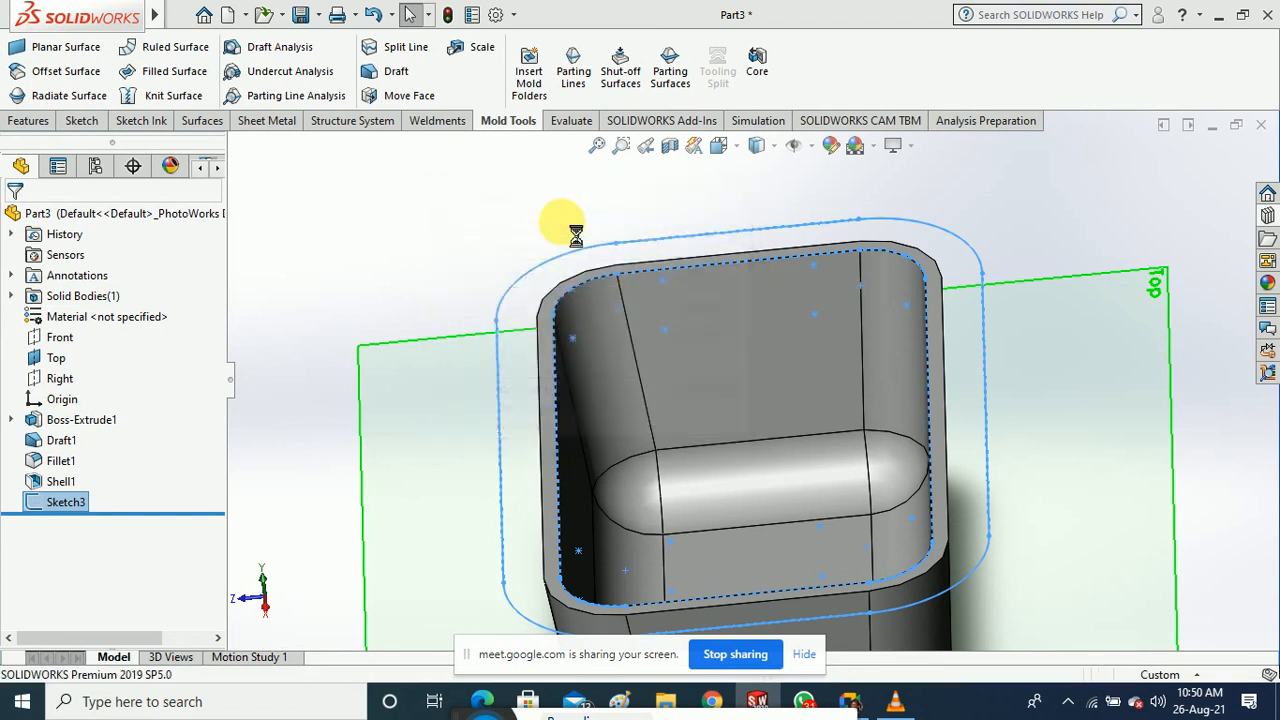
scroll(425, 250, "up", 2)
middle_click_drag(430, 277, 857, 329)
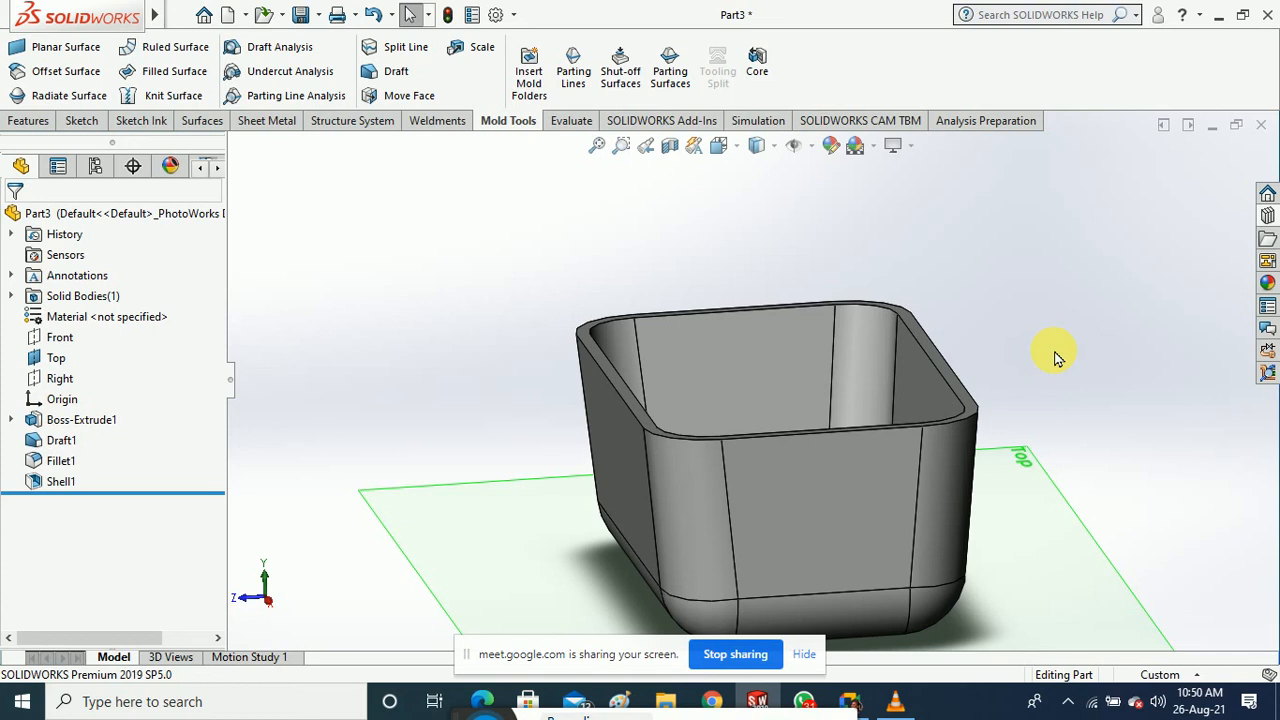
middle_click_drag(478, 330, 508, 430)
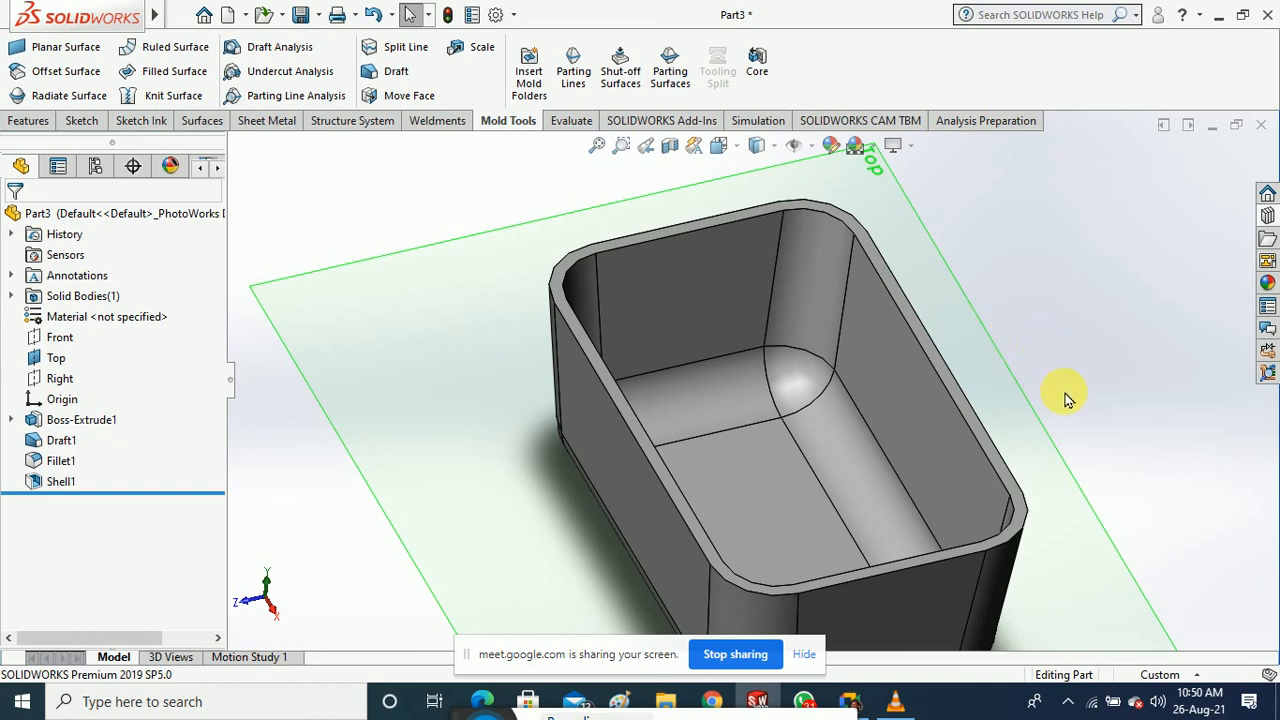
scroll(958, 362, "up", 3)
middle_click_drag(977, 363, 985, 318)
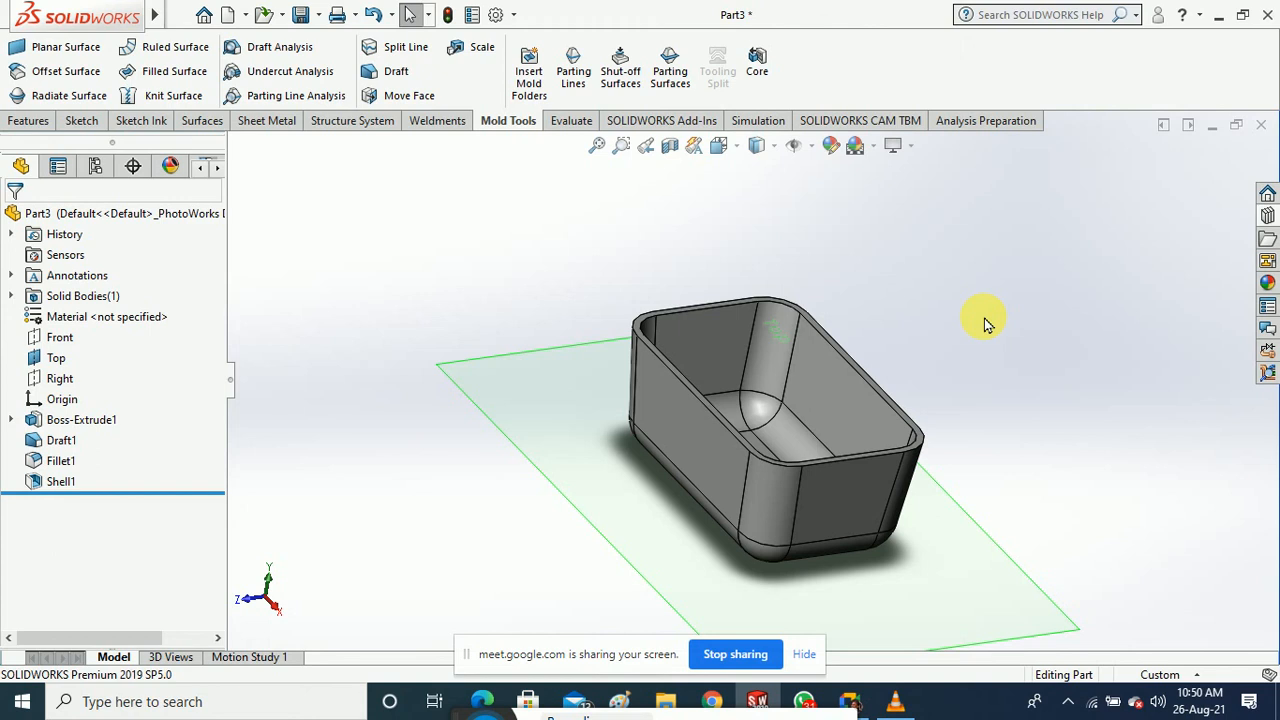
middle_click_drag(1007, 351, 1014, 316)
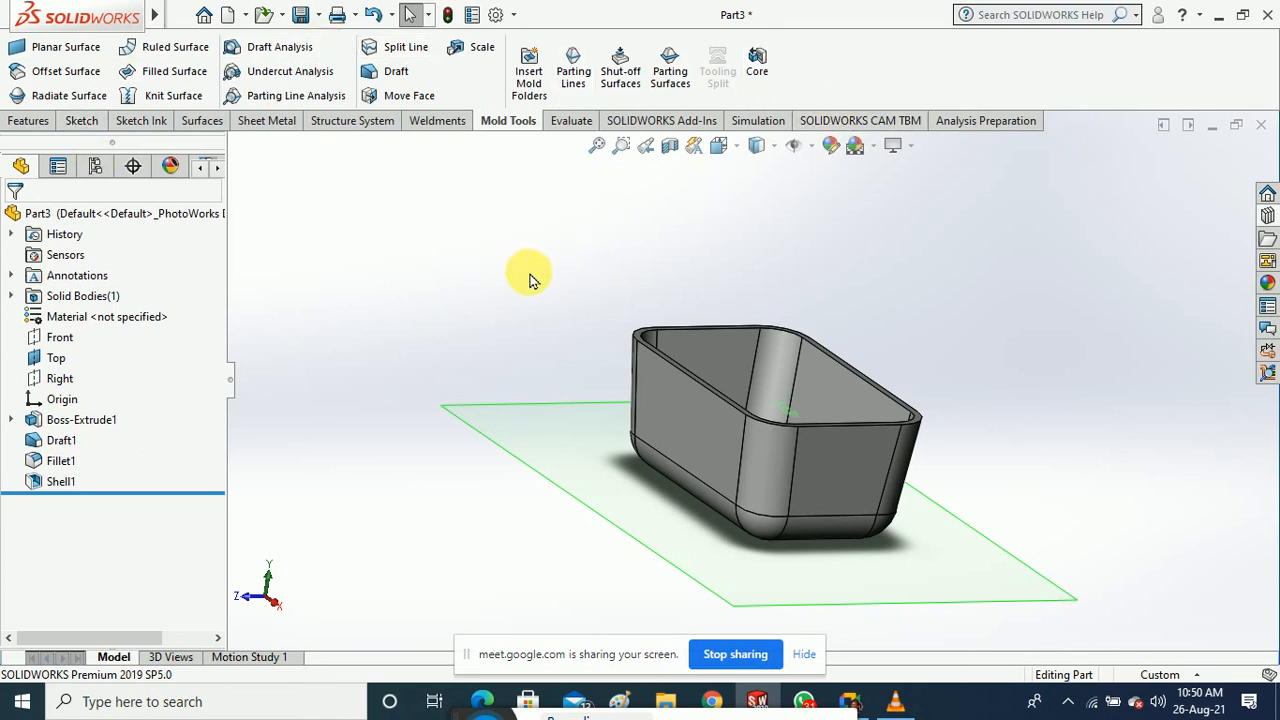
middle_click_drag(531, 280, 536, 322)
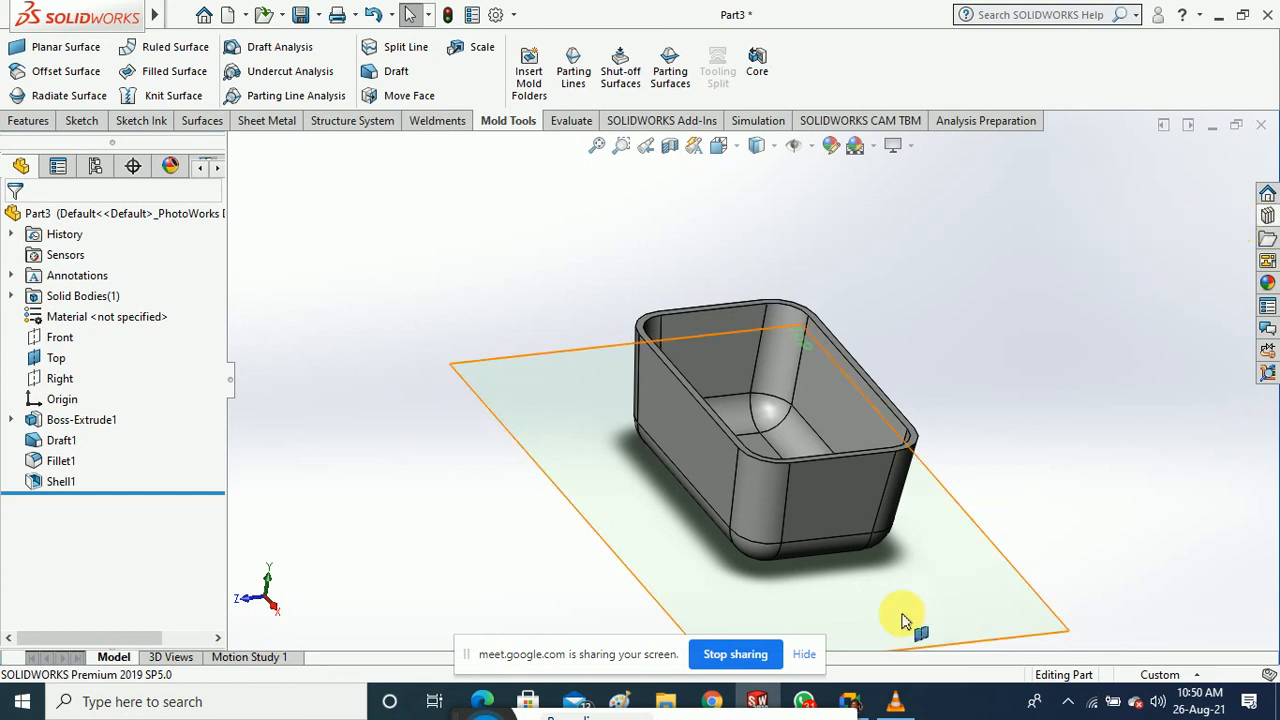
left_click(767, 655)
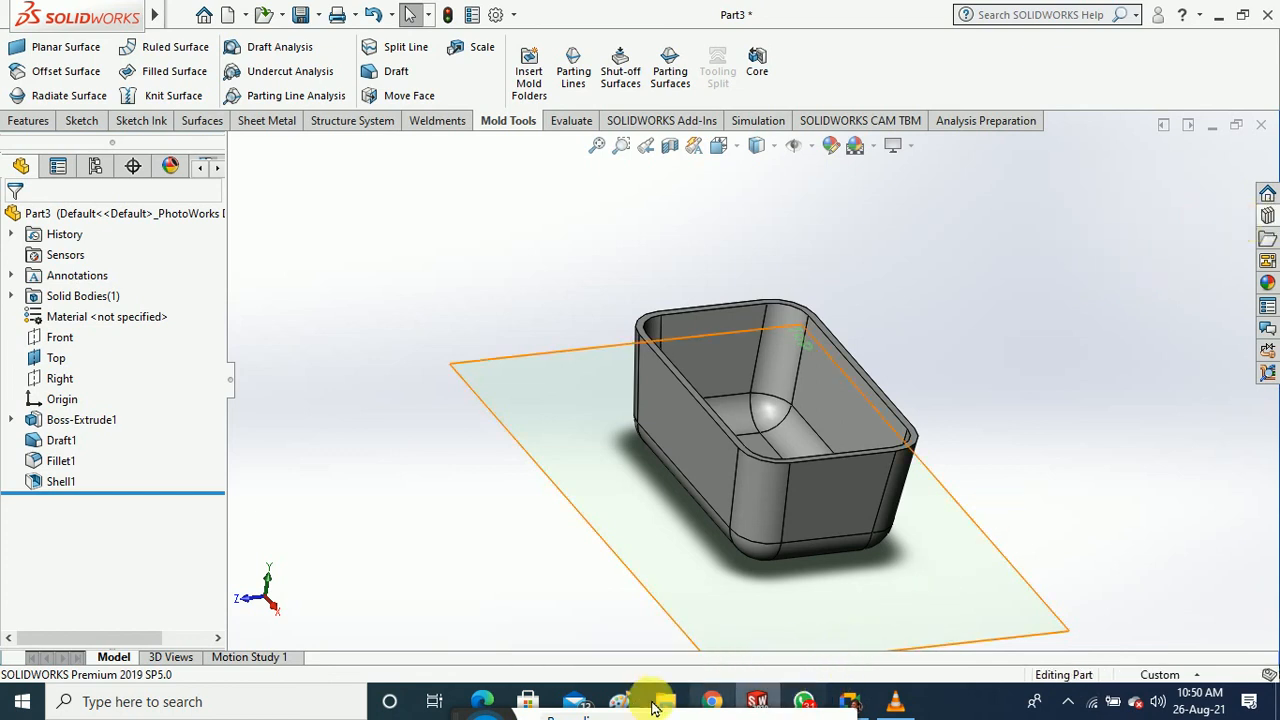